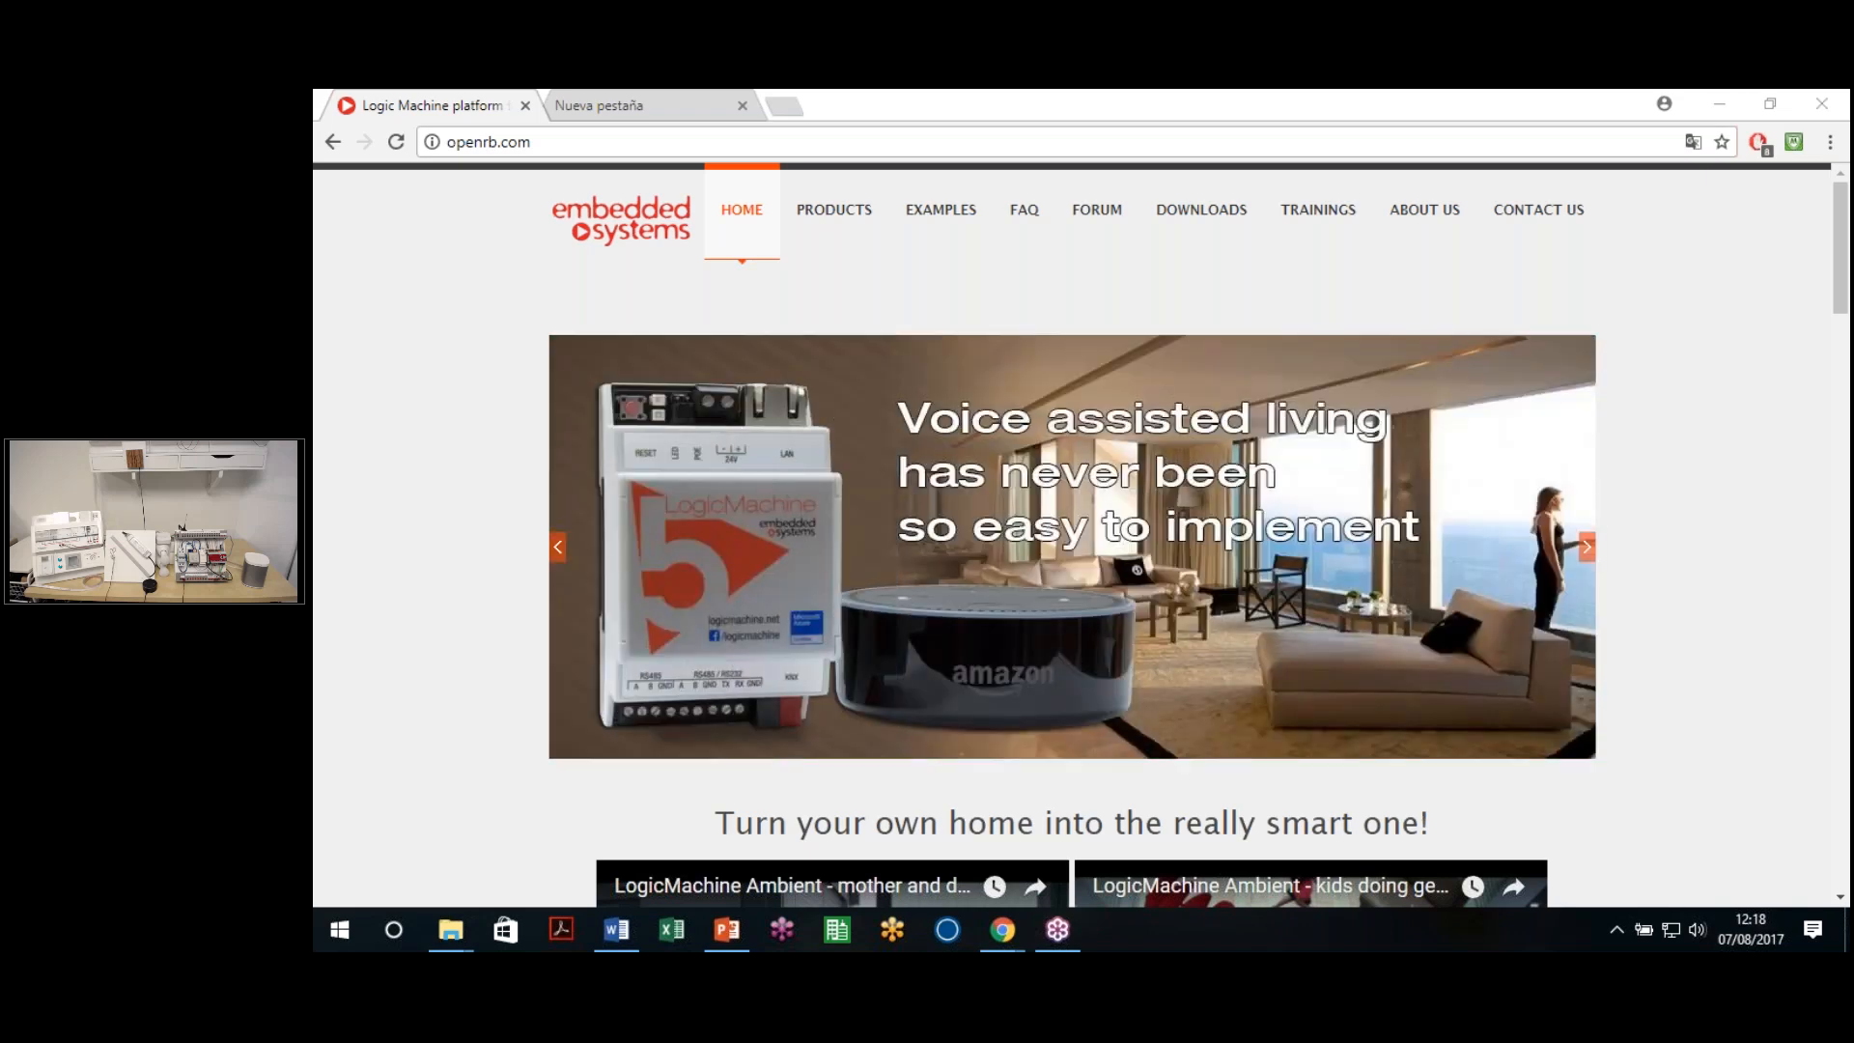
Bring Chrome forward and switch to the empty new tab beside the openrb.com page
{"action": "left_click", "coordinate": [1041, 96]}
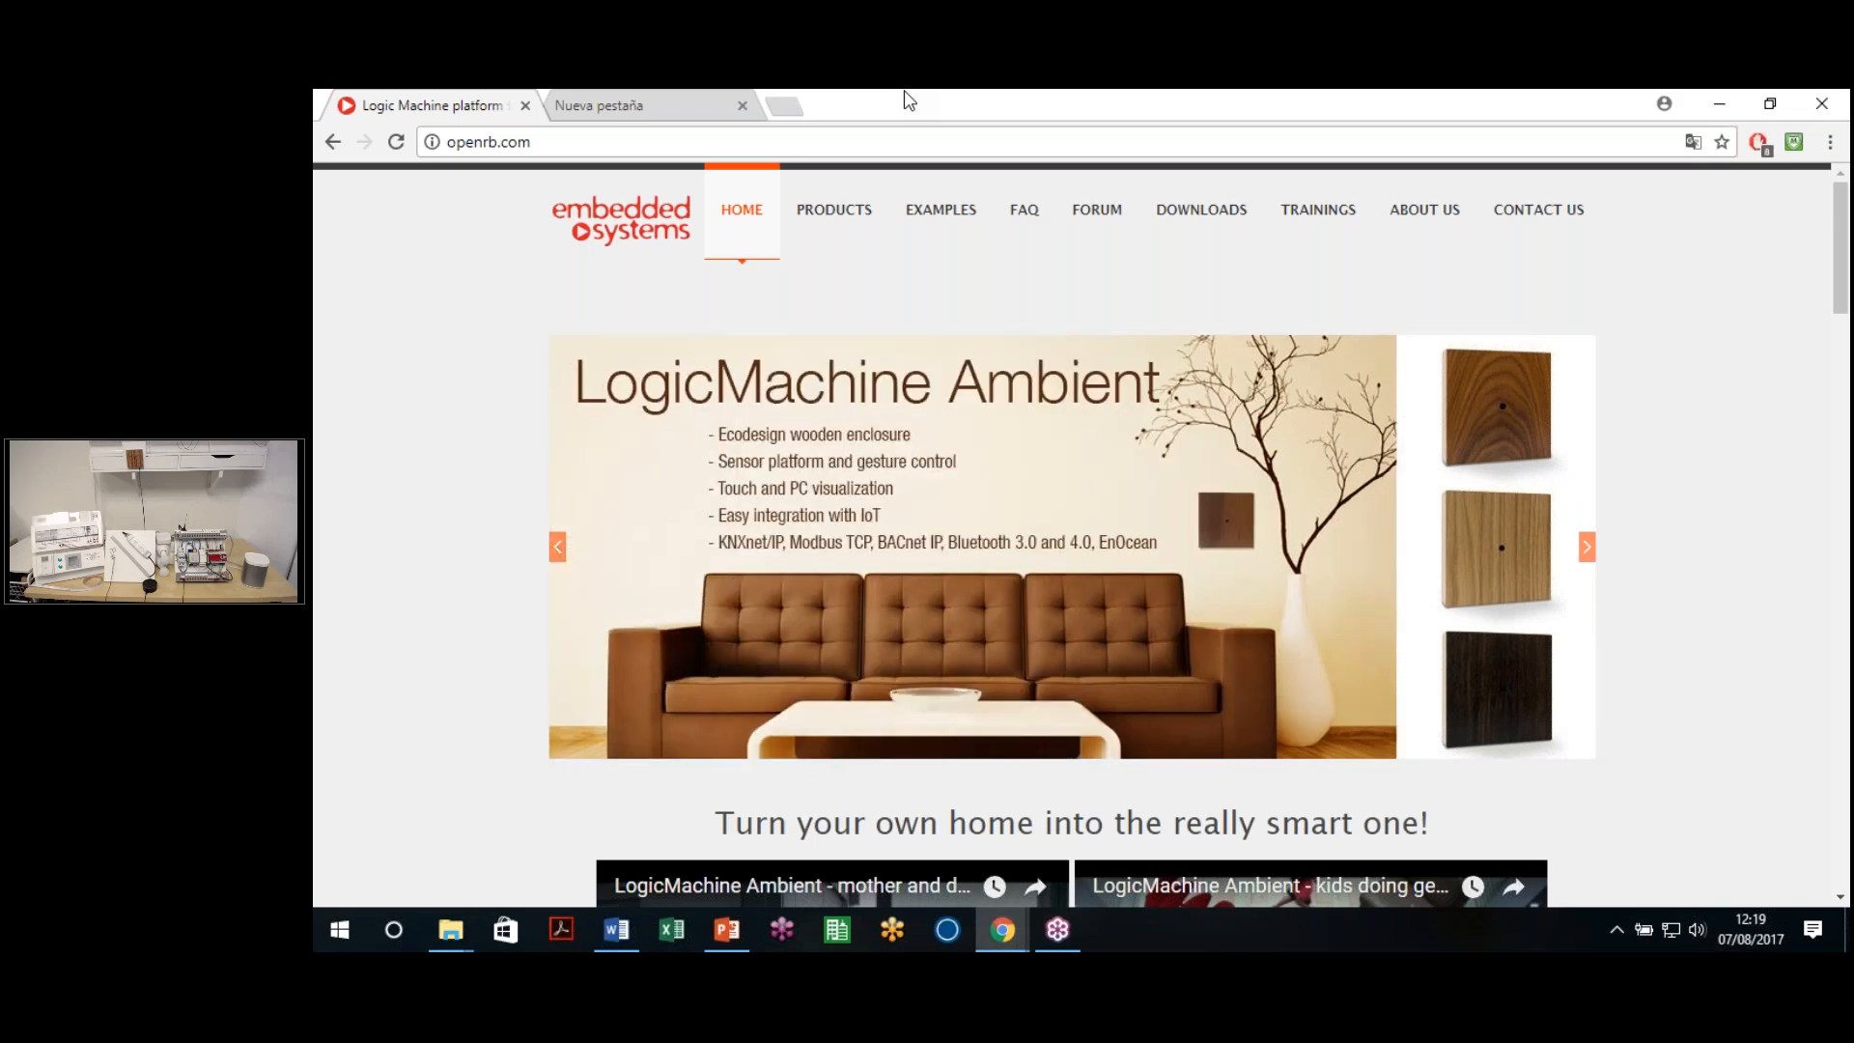
{"action": "left_click", "coordinate": [638, 107]}
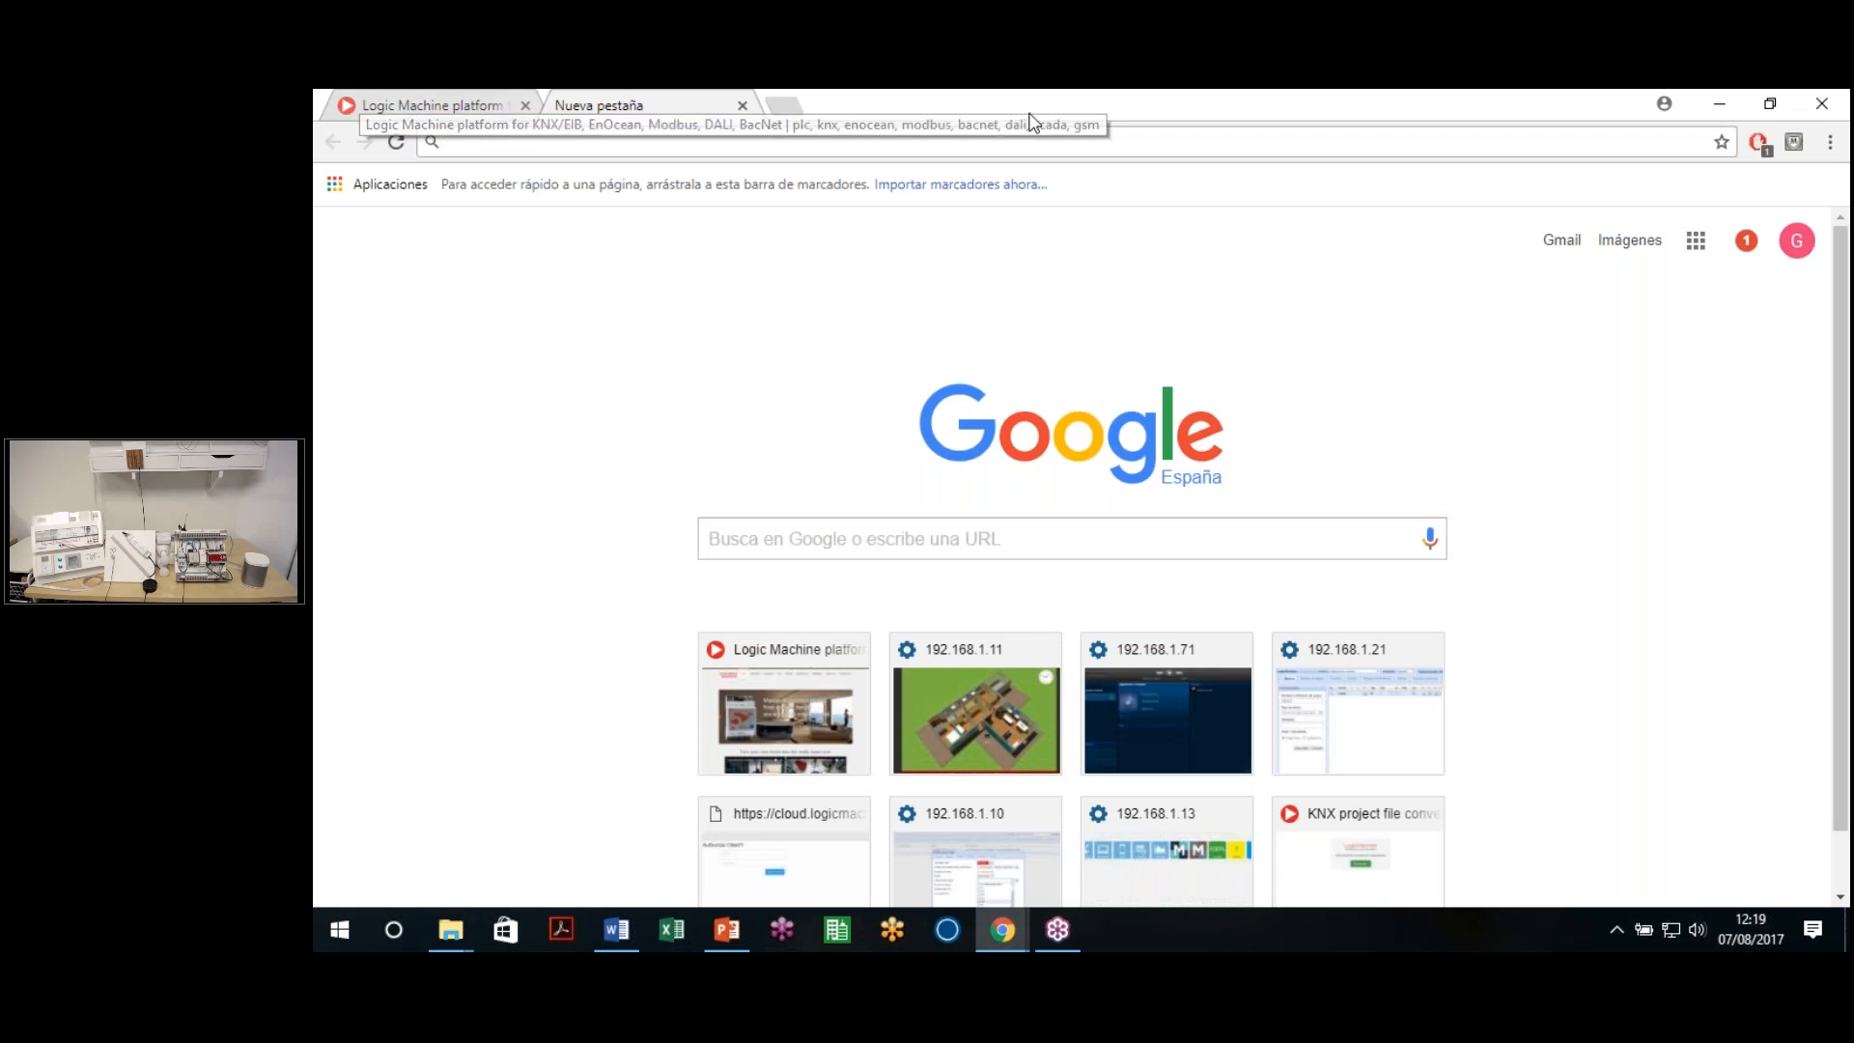
{"action": "left_click", "coordinate": [401, 106]}
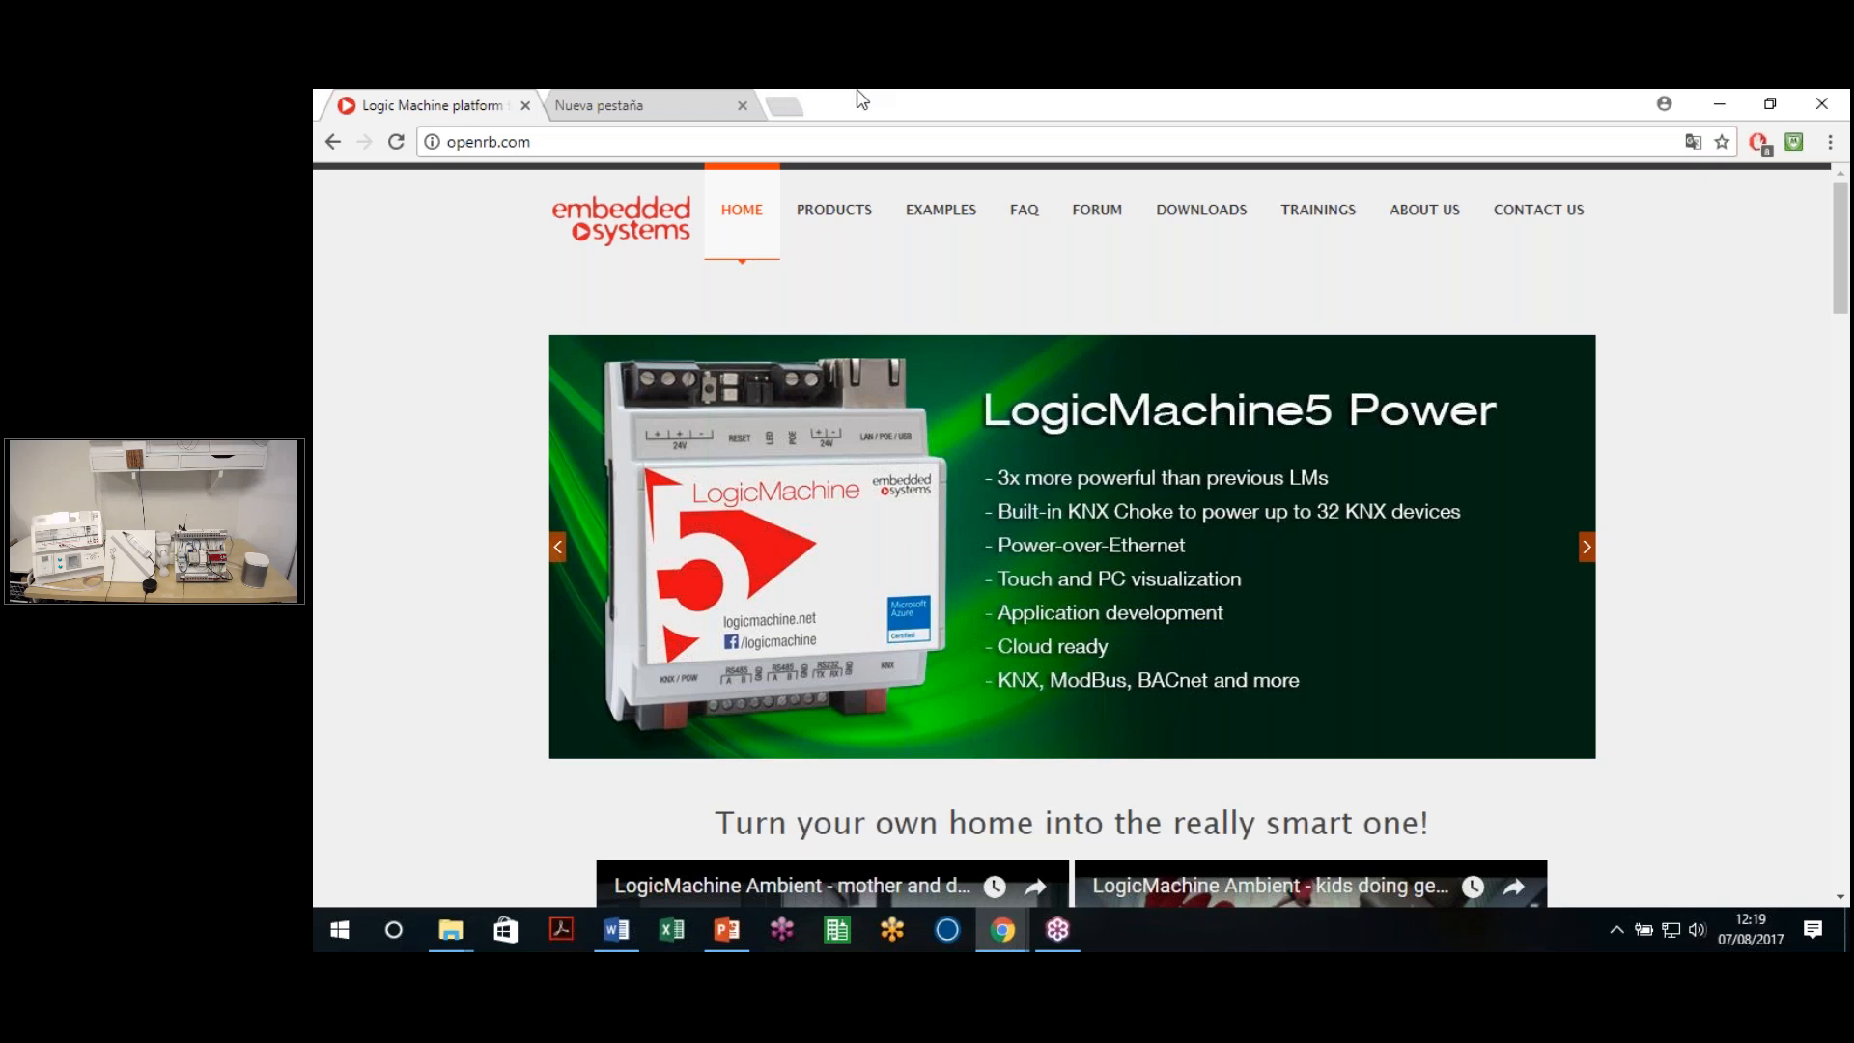
{"action": "key", "text": "ctrl+t"}
{"action": "left_click", "coordinate": [959, 107]}
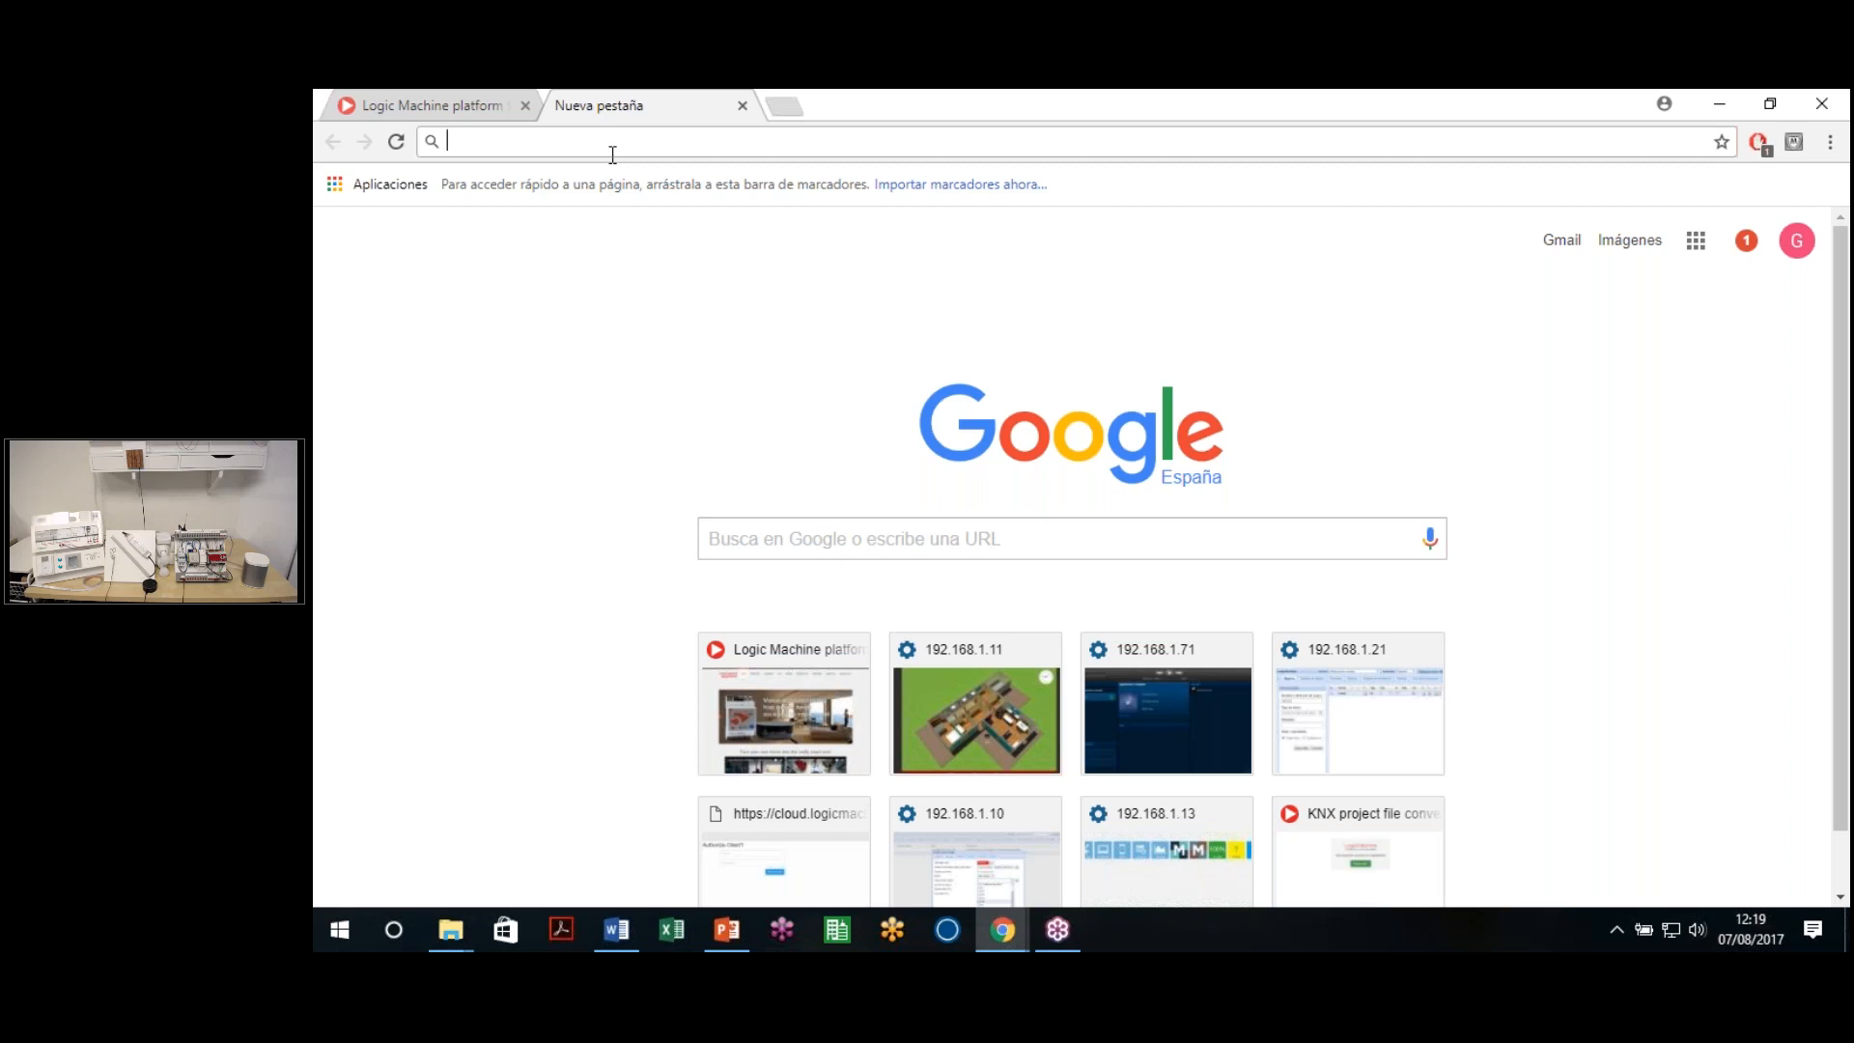
Correct the typed address 192.168.0.10 to 192.168.1.11 and load it
{"action": "type", "text": "192.168.0"}
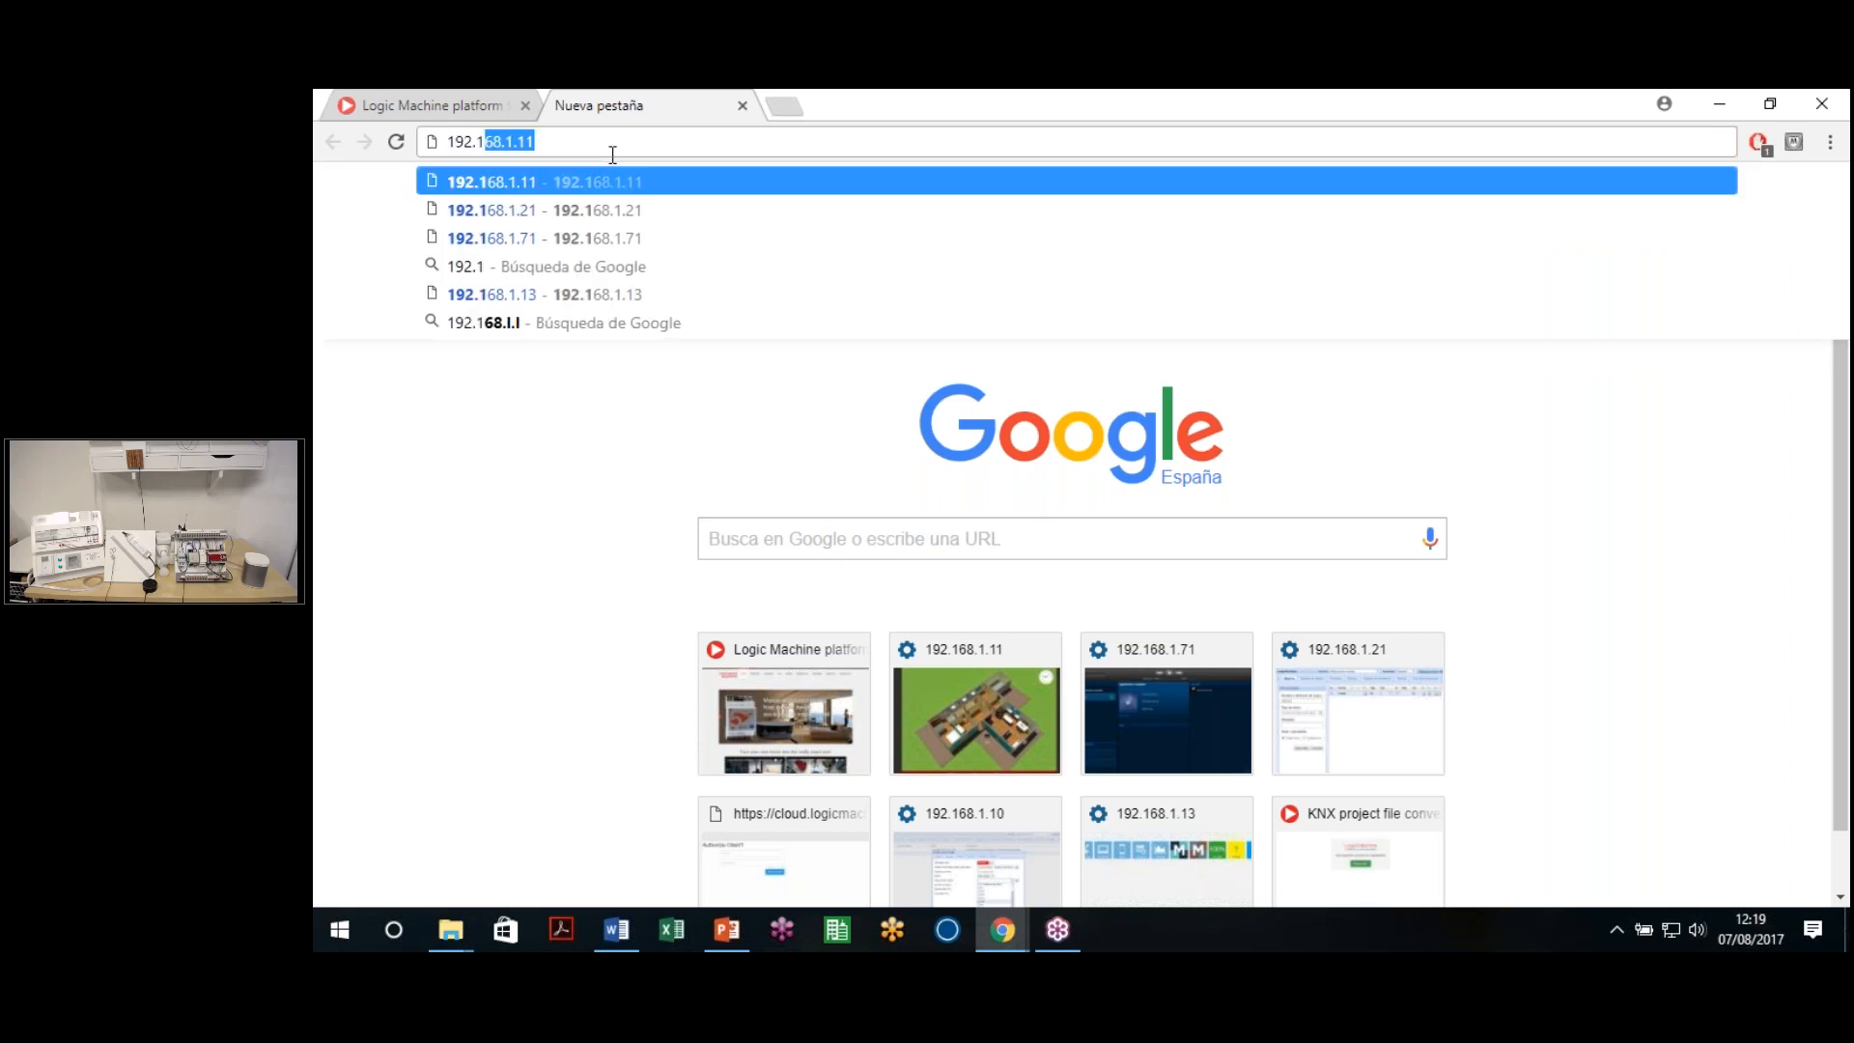
{"action": "type", "text": ".10"}
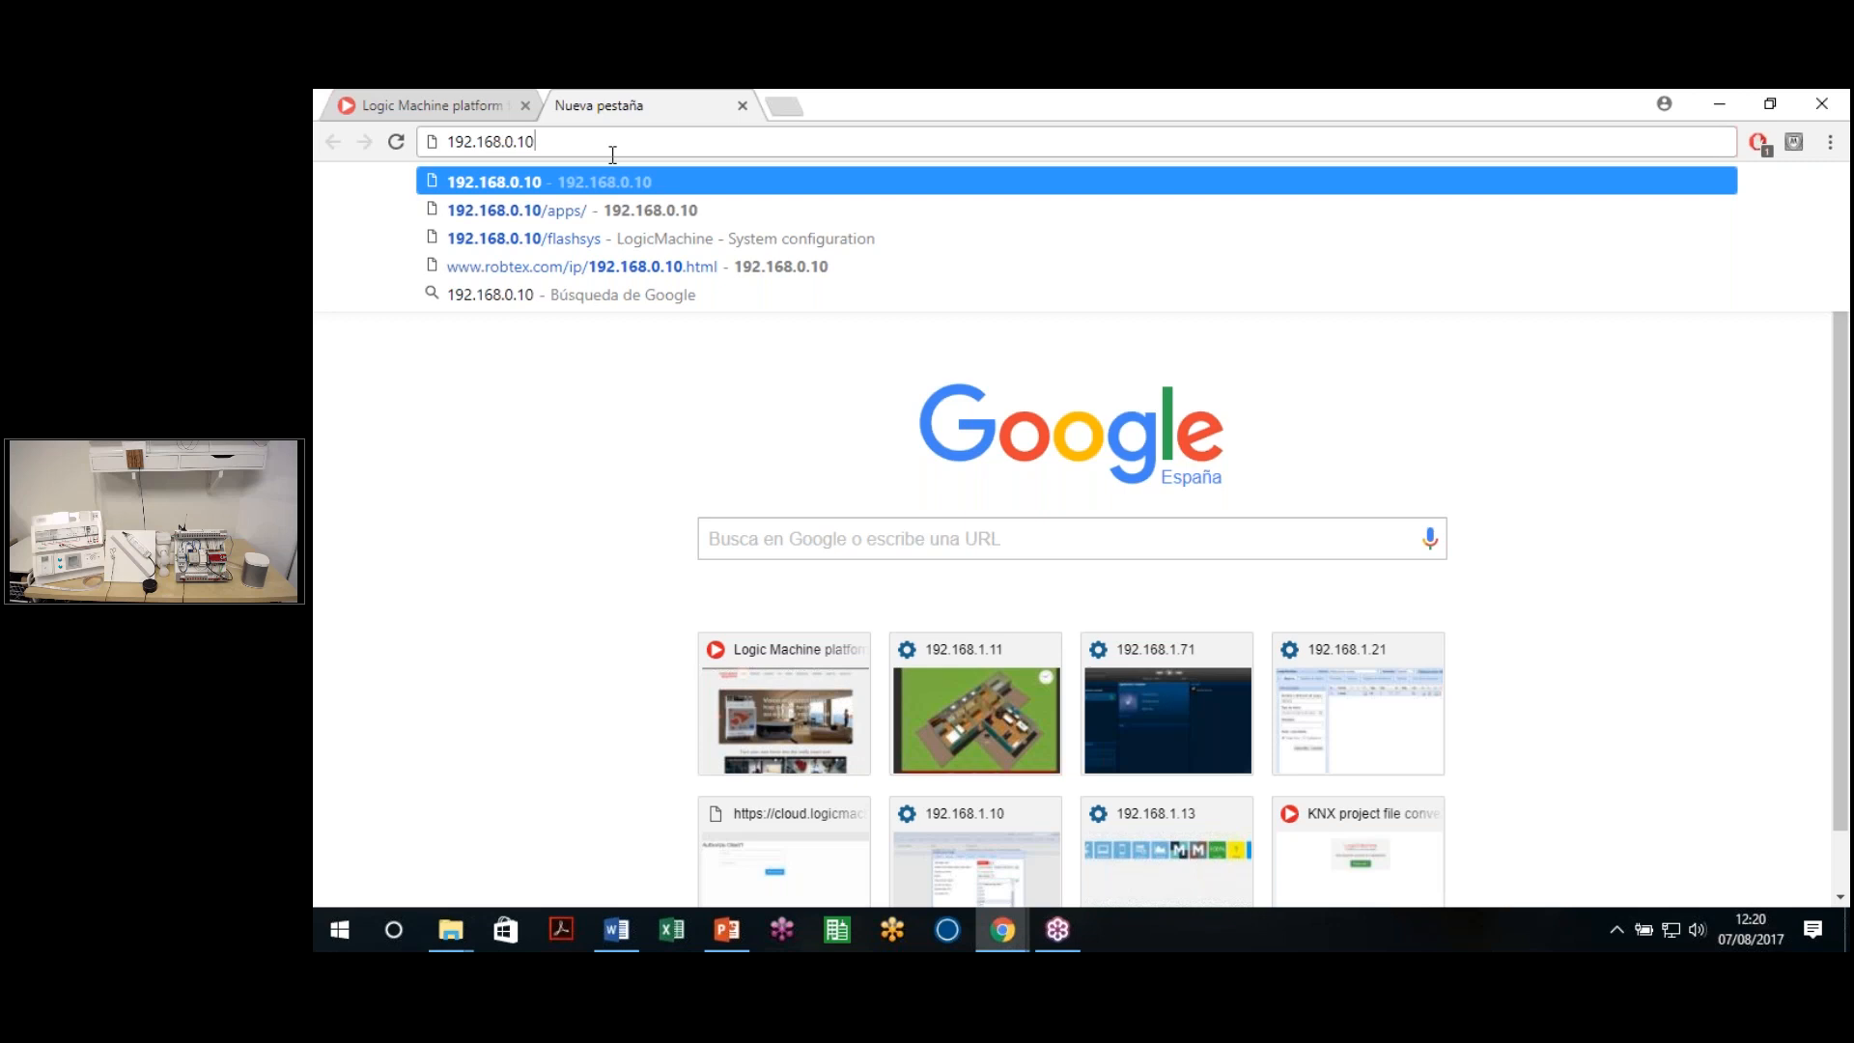
{"action": "left_click_drag", "start_coordinate": [502, 147], "coordinate": [695, 146]}
{"action": "left_click", "coordinate": [547, 149]}
{"action": "left_click_drag", "start_coordinate": [505, 142], "coordinate": [557, 141]}
{"action": "key", "text": "BackSpace"}
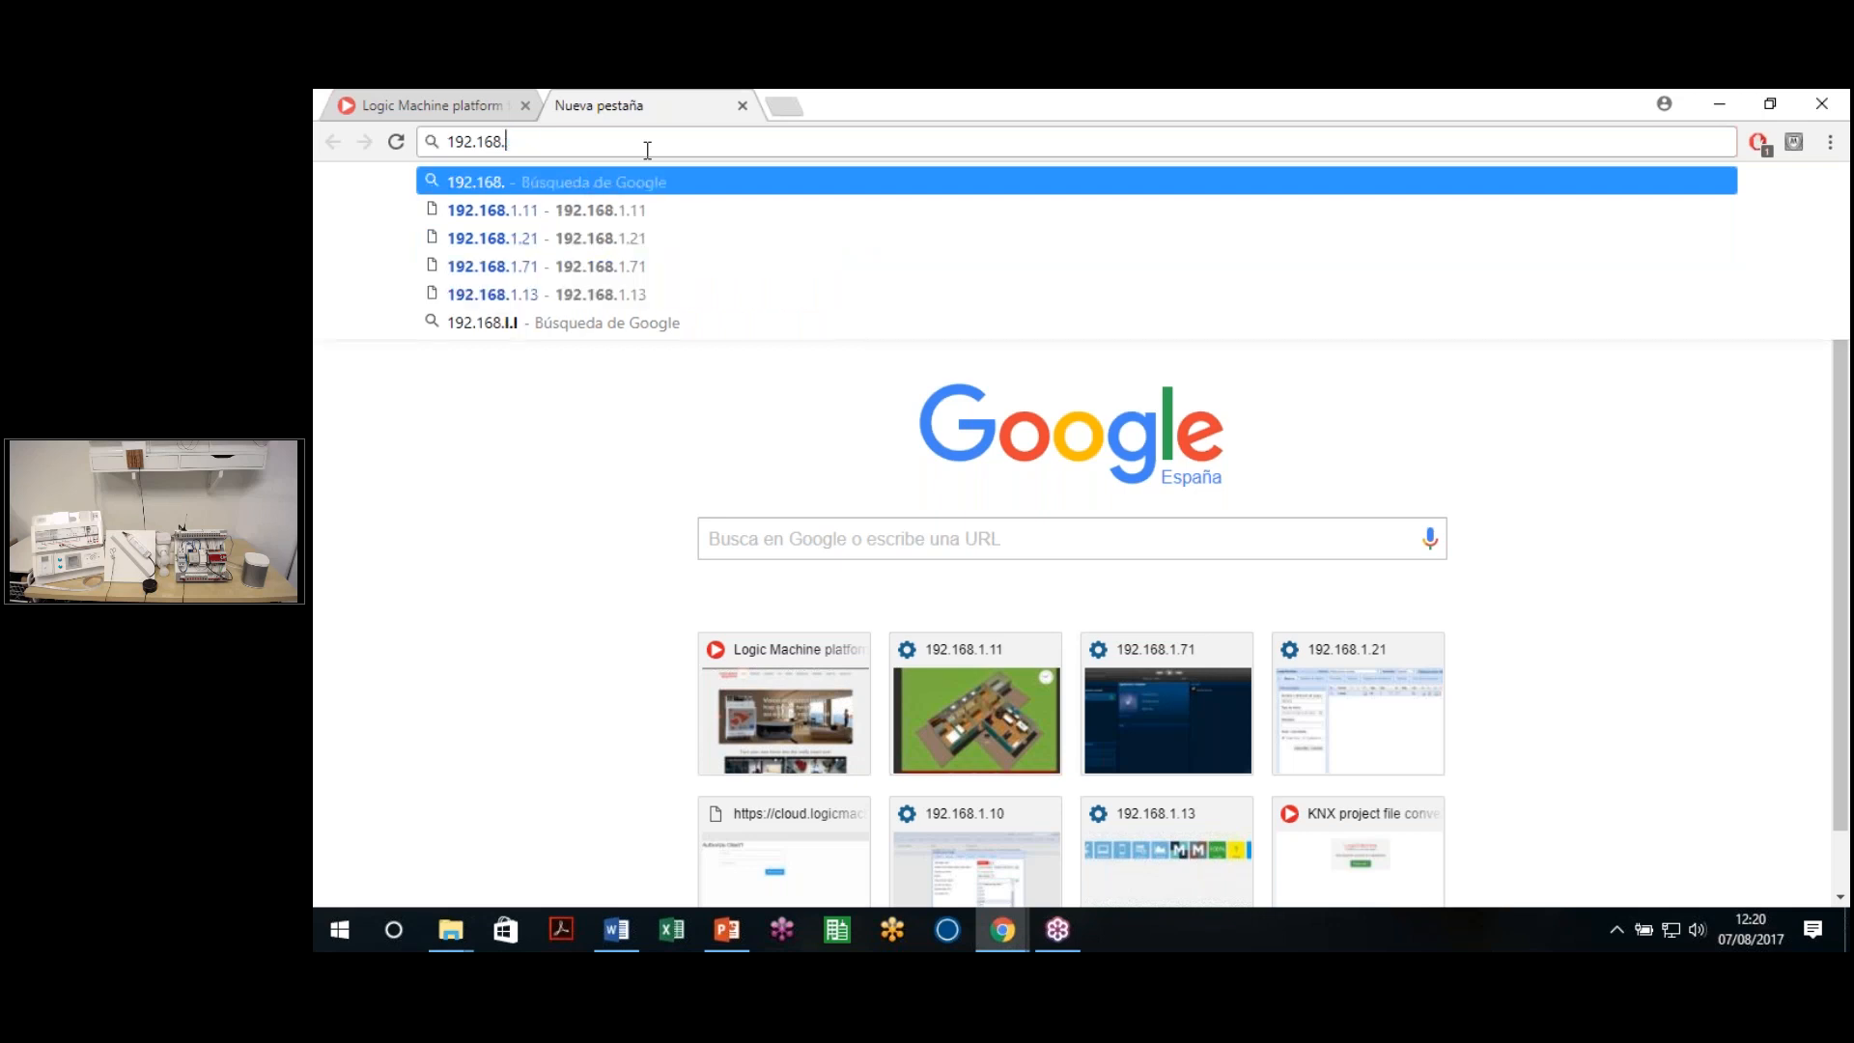
{"action": "type", "text": "1.11"}
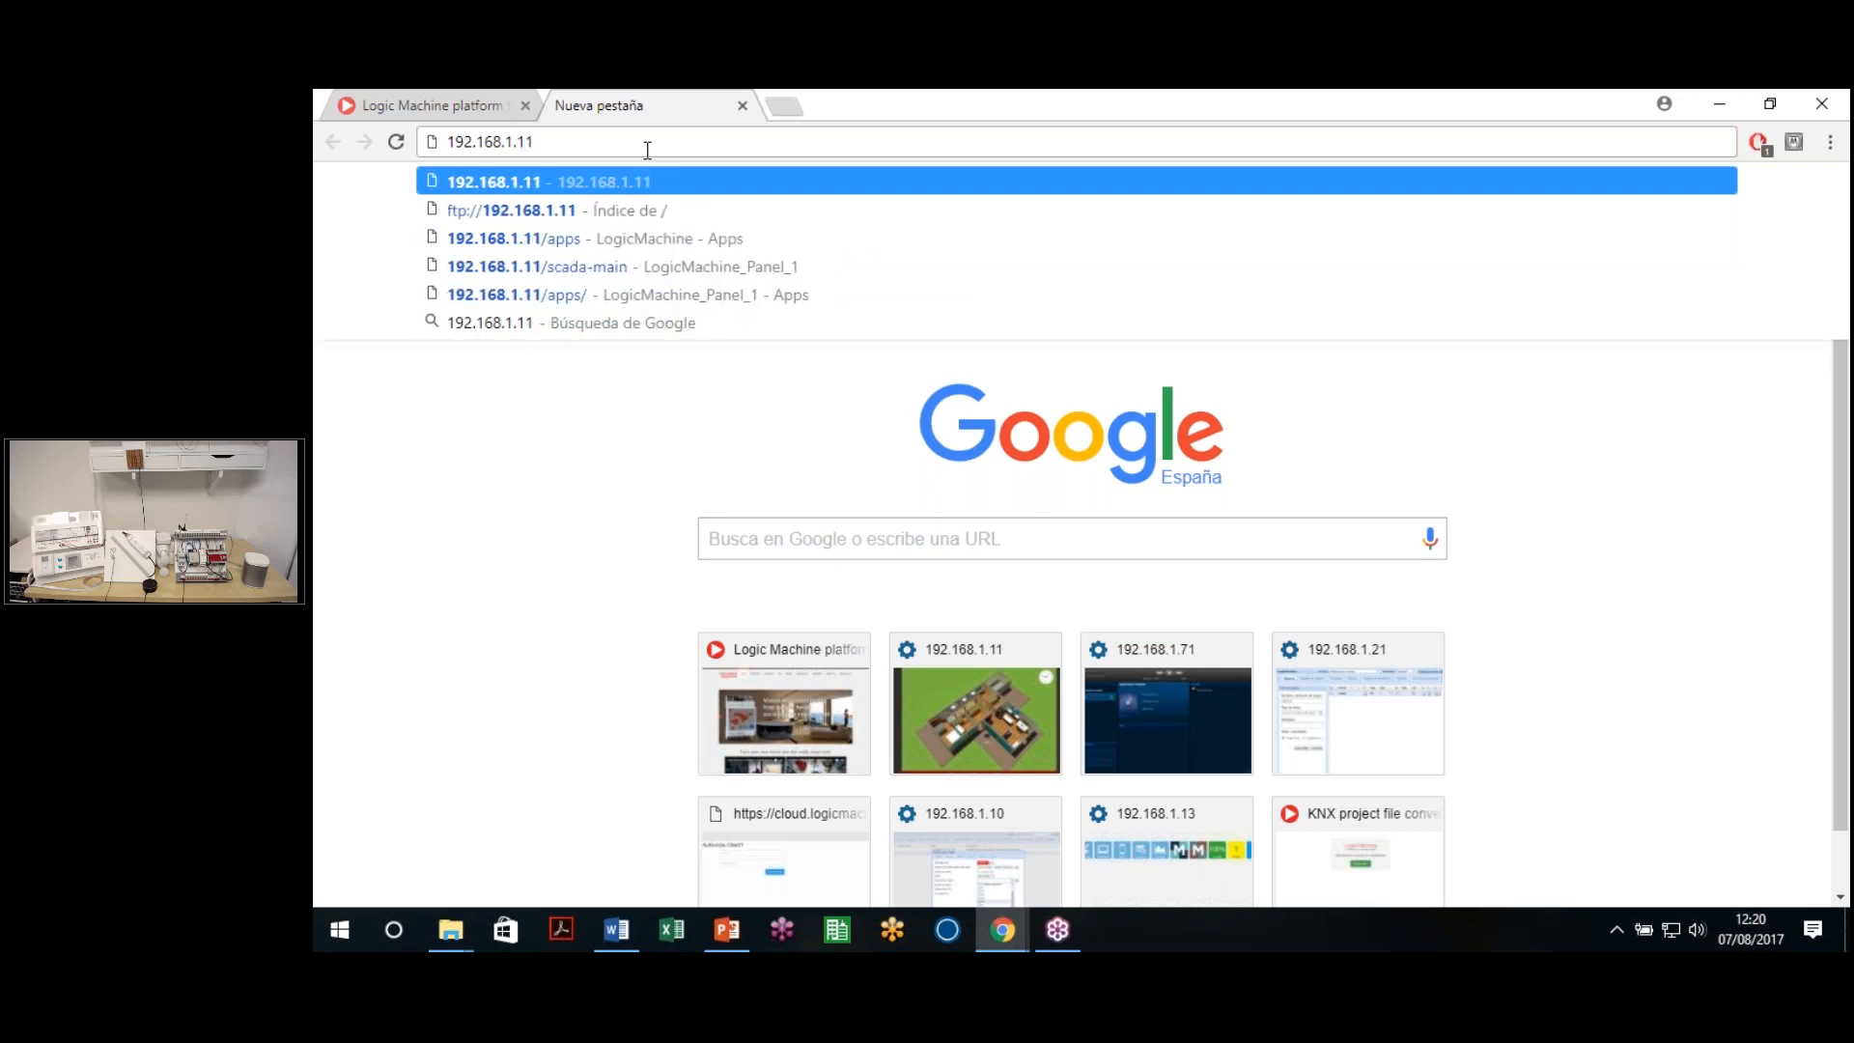
{"action": "key", "text": "Return"}
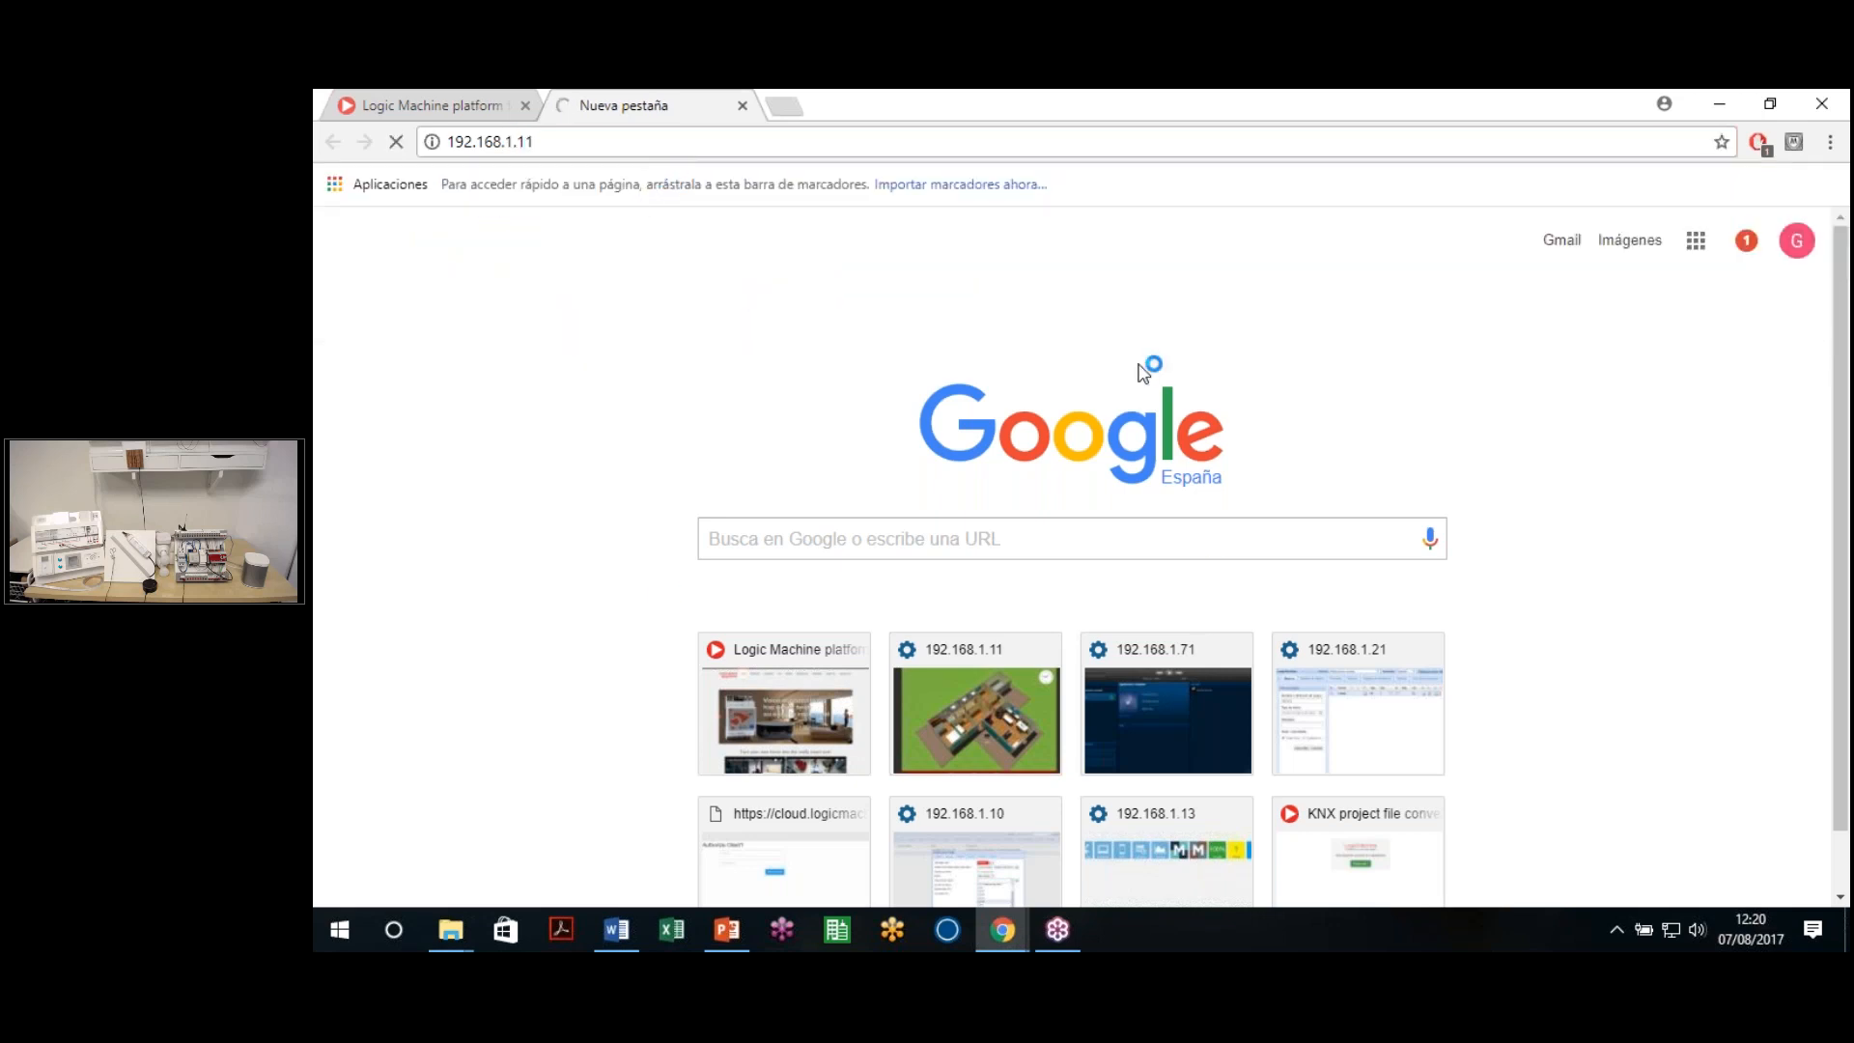
{"action": "left_click", "coordinate": [730, 141]}
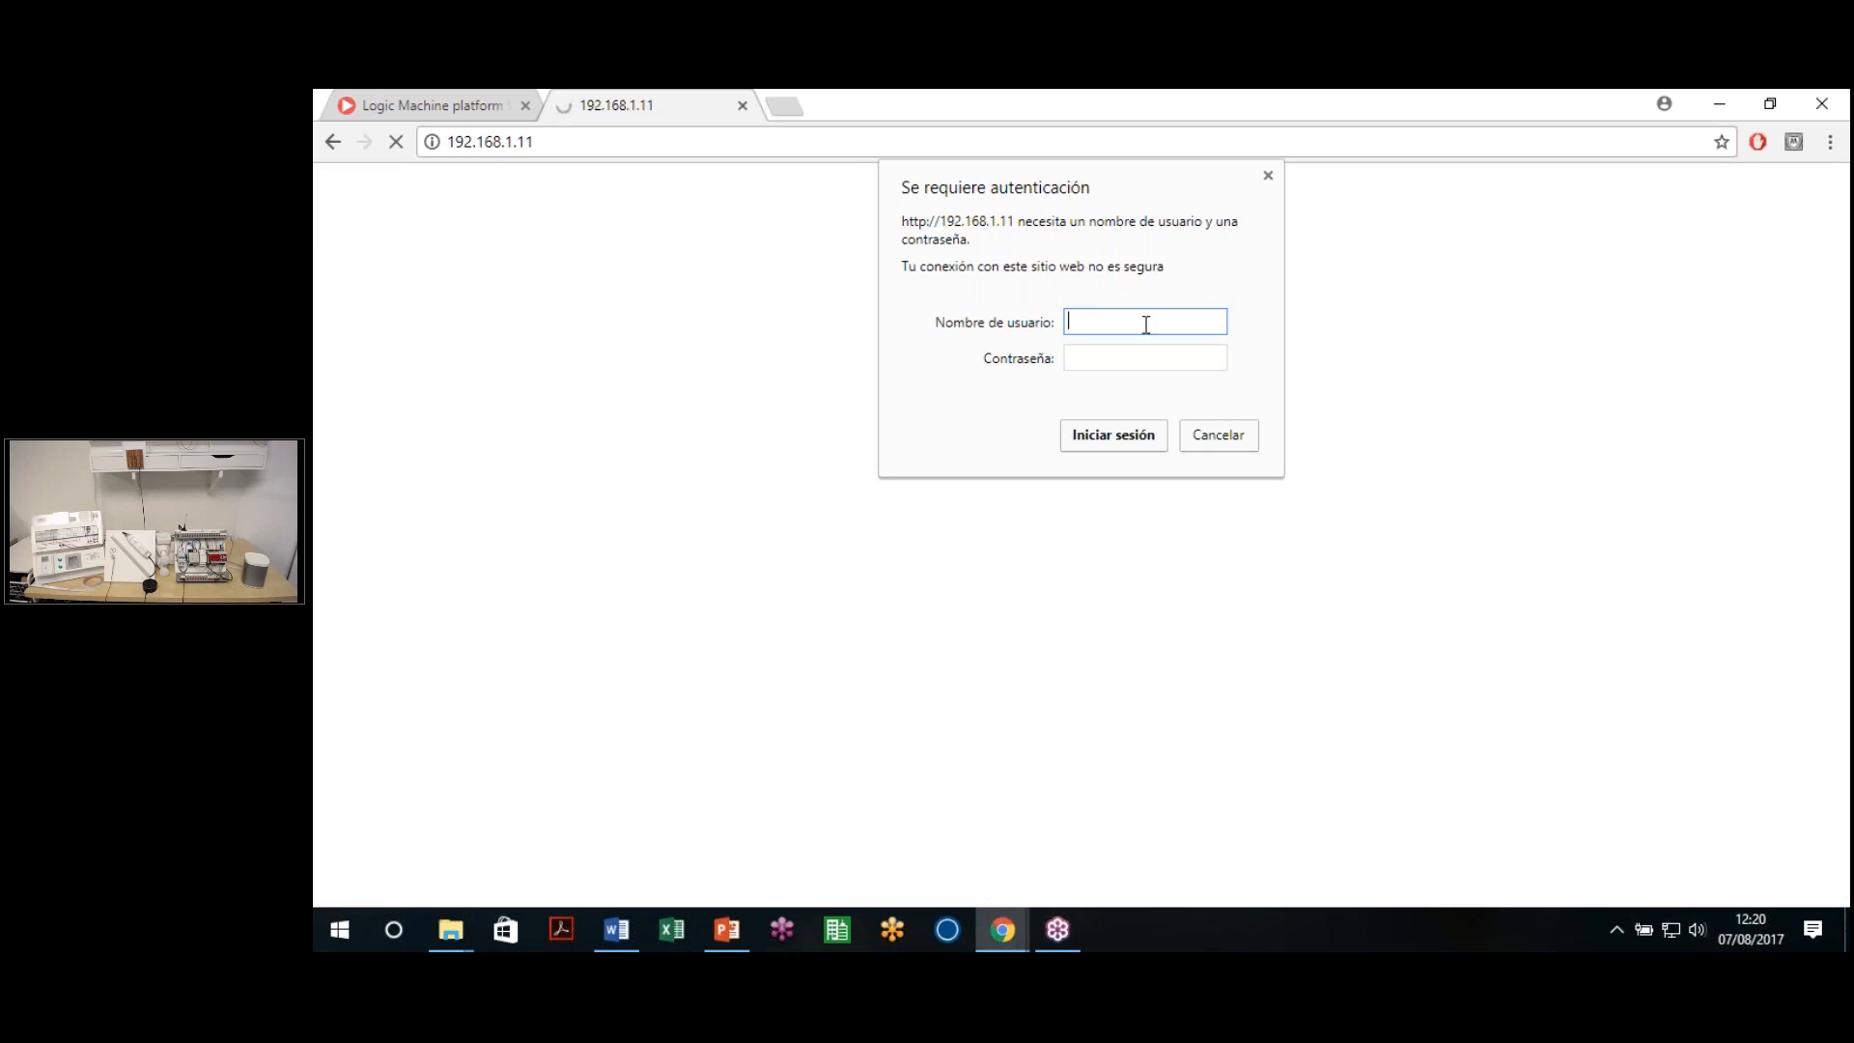
Log in to the LogicMachine as admin with the account password
{"action": "type", "text": "admin"}
{"action": "key", "text": "Tab"}
{"action": "type", "text": "admin"}
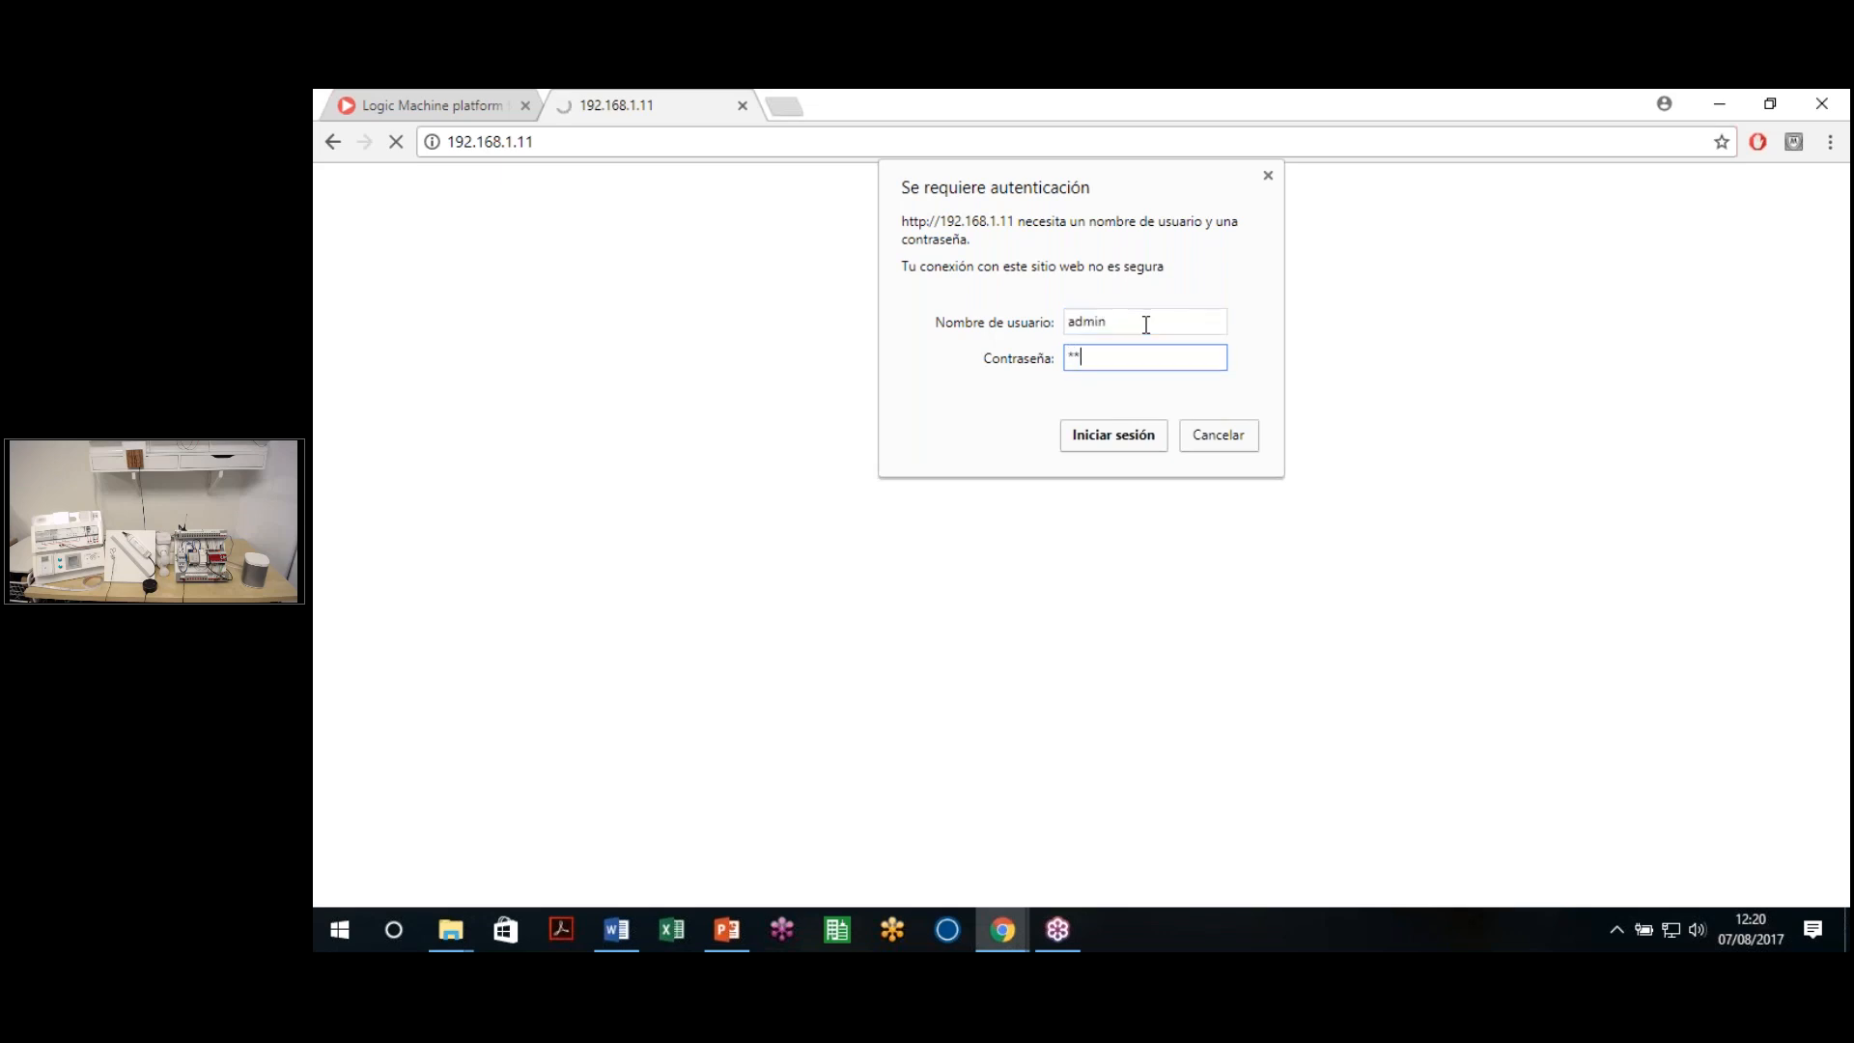
{"action": "left_click_drag", "start_coordinate": [1113, 355], "coordinate": [974, 356]}
{"action": "type", "text": "********"}
{"action": "key", "text": "Return"}
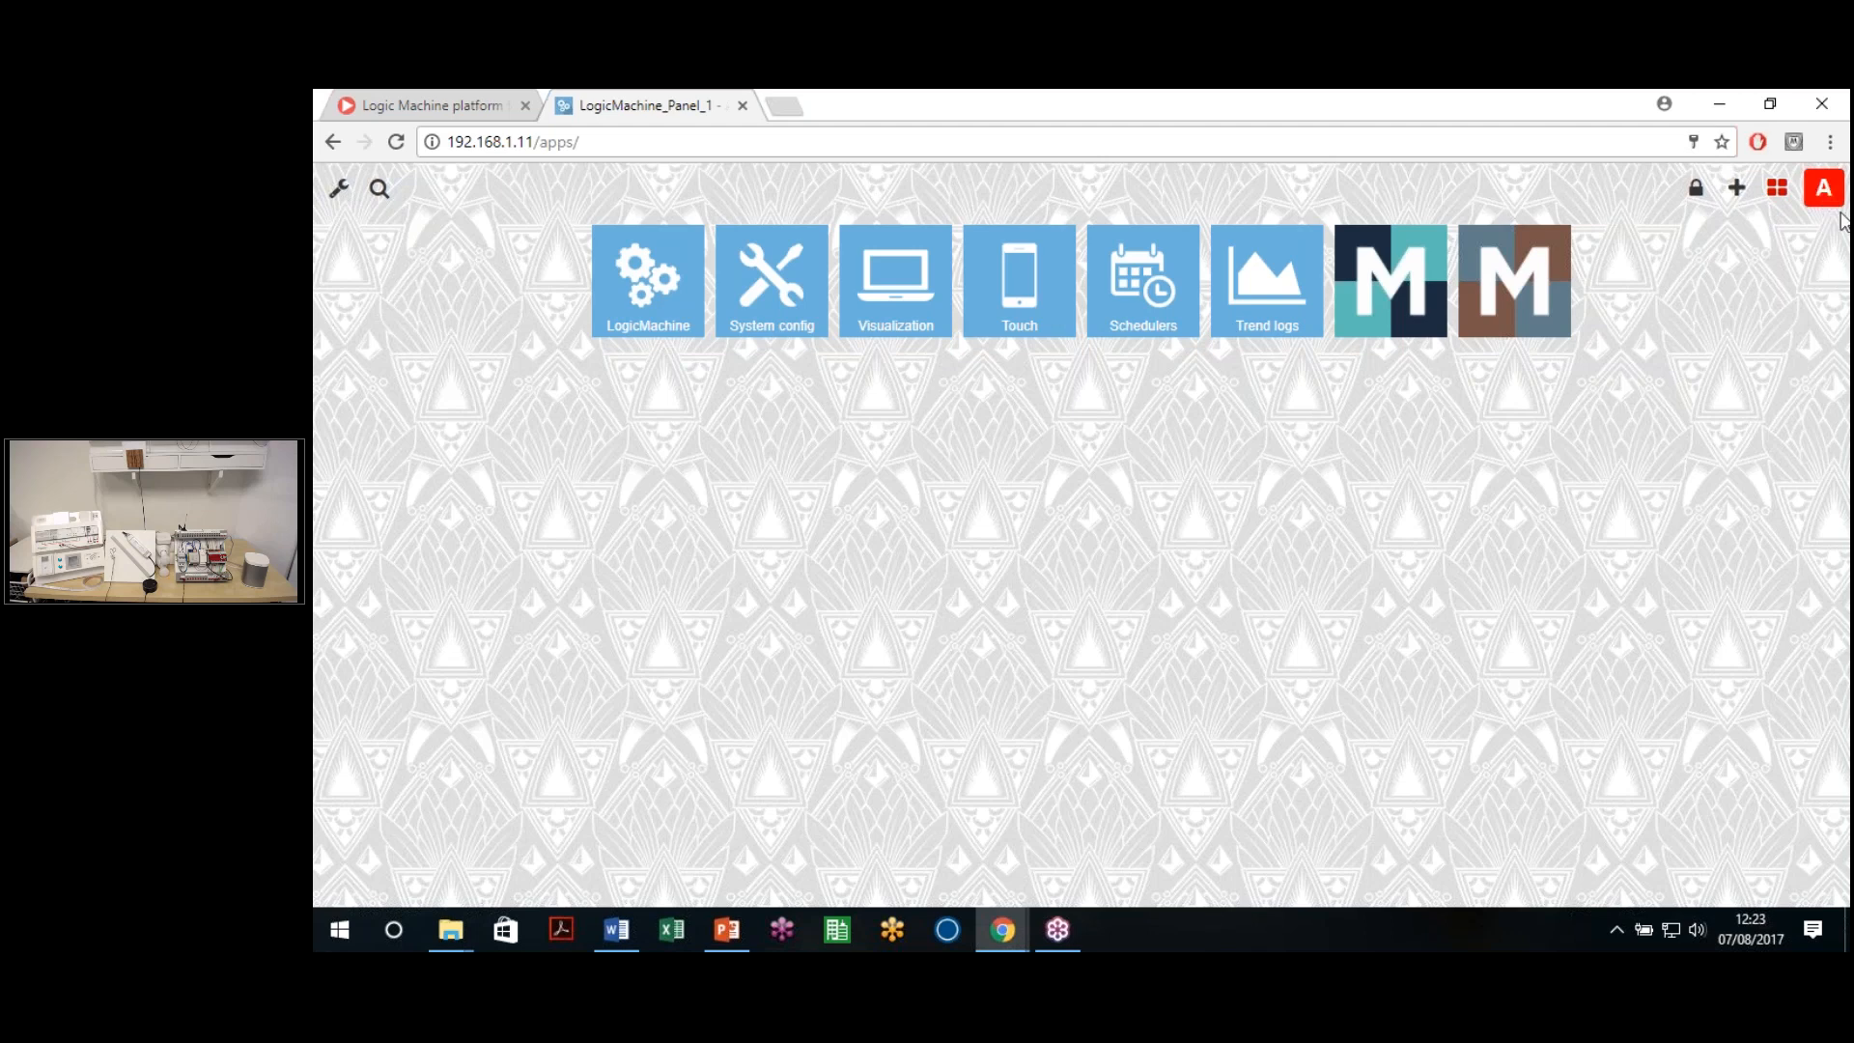
{"action": "left_click", "coordinate": [1770, 200]}
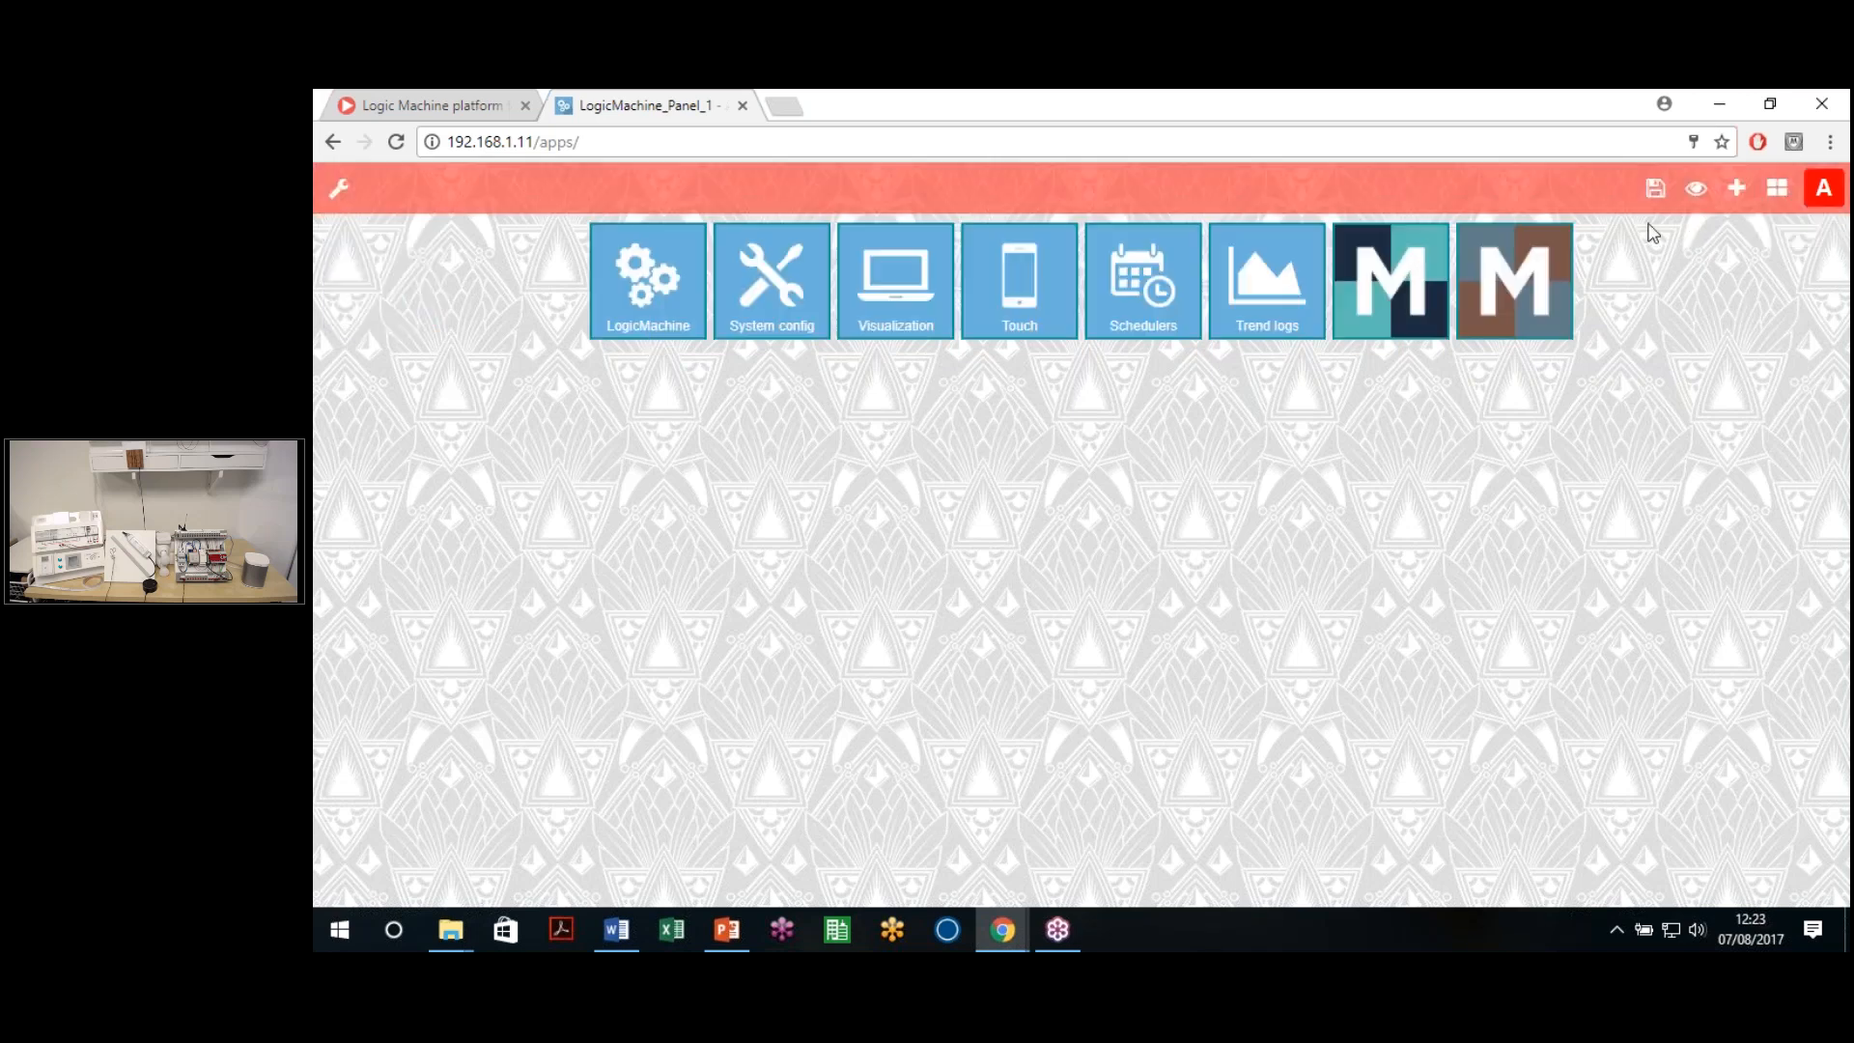
{"action": "left_click_drag", "start_coordinate": [1255, 295], "coordinate": [1008, 305]}
{"action": "left_click_drag", "start_coordinate": [908, 290], "coordinate": [1166, 301]}
{"action": "left_click", "coordinate": [1697, 190]}
{"action": "left_click", "coordinate": [686, 243]}
{"action": "left_click", "coordinate": [810, 243]}
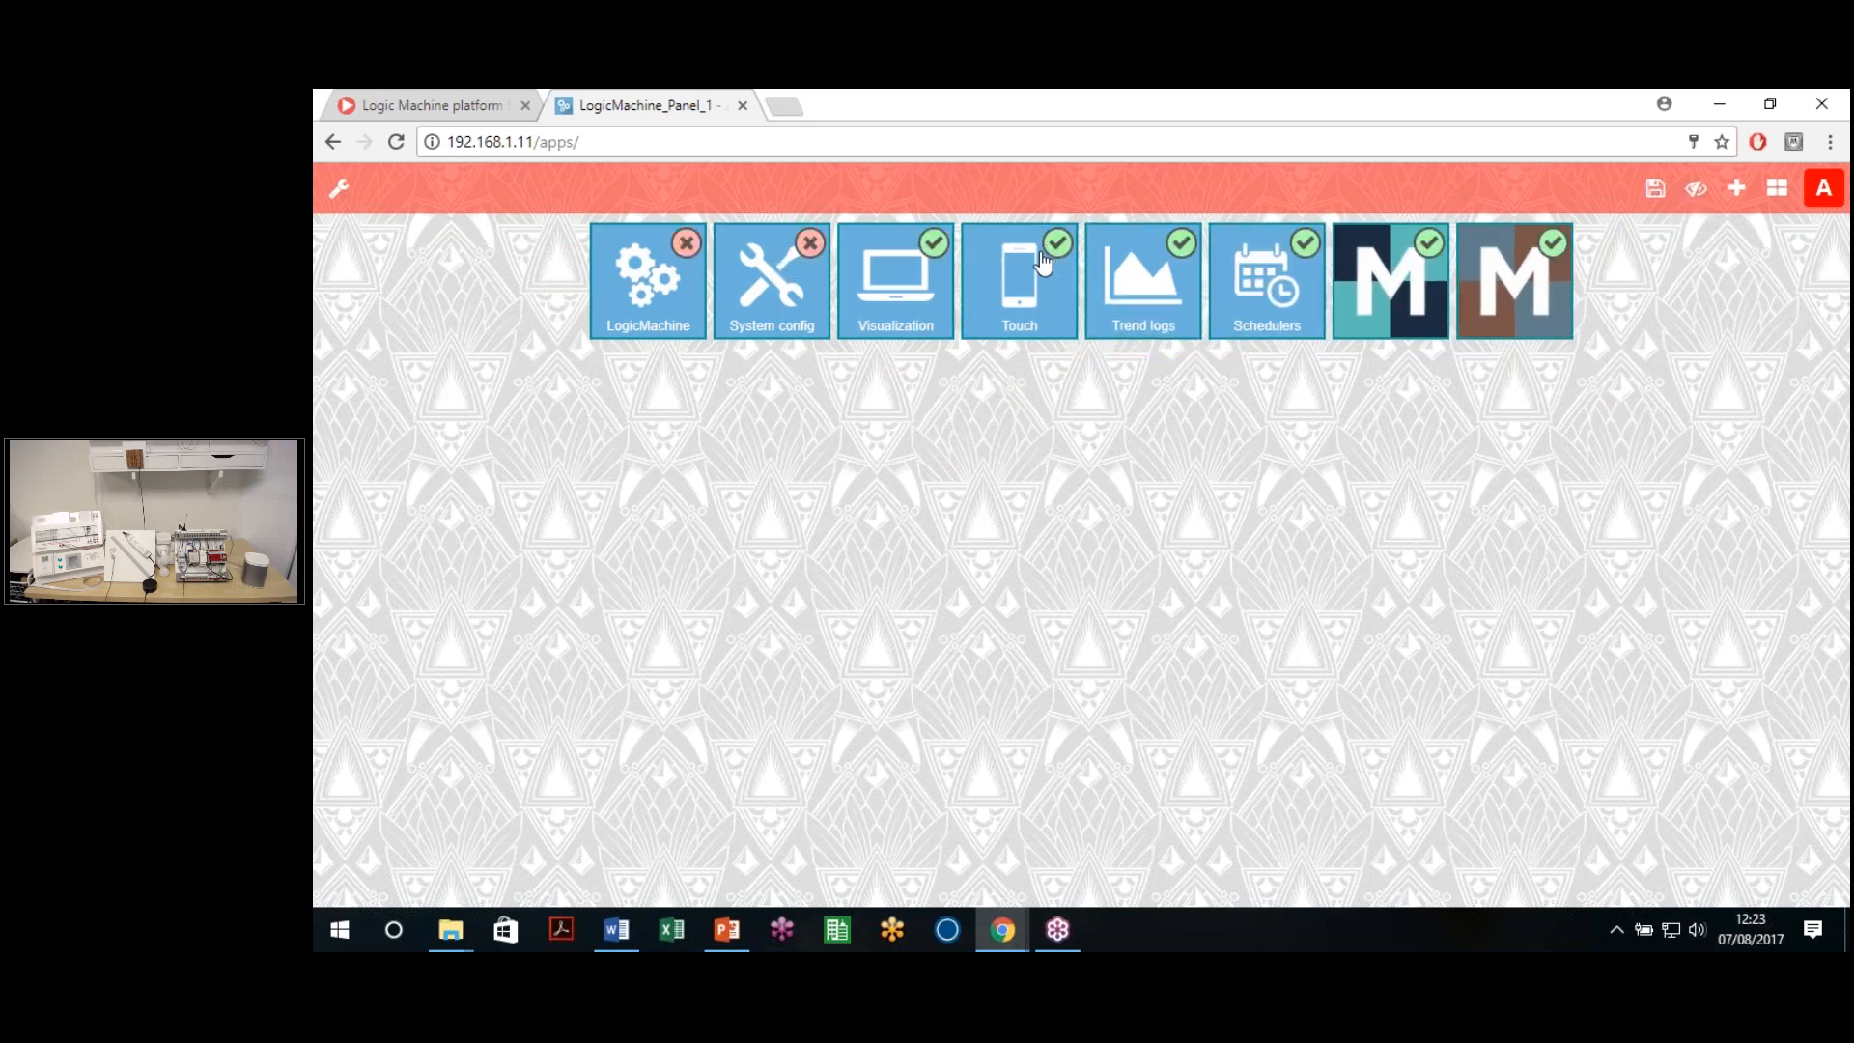
{"action": "left_click", "coordinate": [1058, 244]}
{"action": "left_click", "coordinate": [1306, 245]}
{"action": "left_click", "coordinate": [1428, 243]}
{"action": "left_click", "coordinate": [1546, 249]}
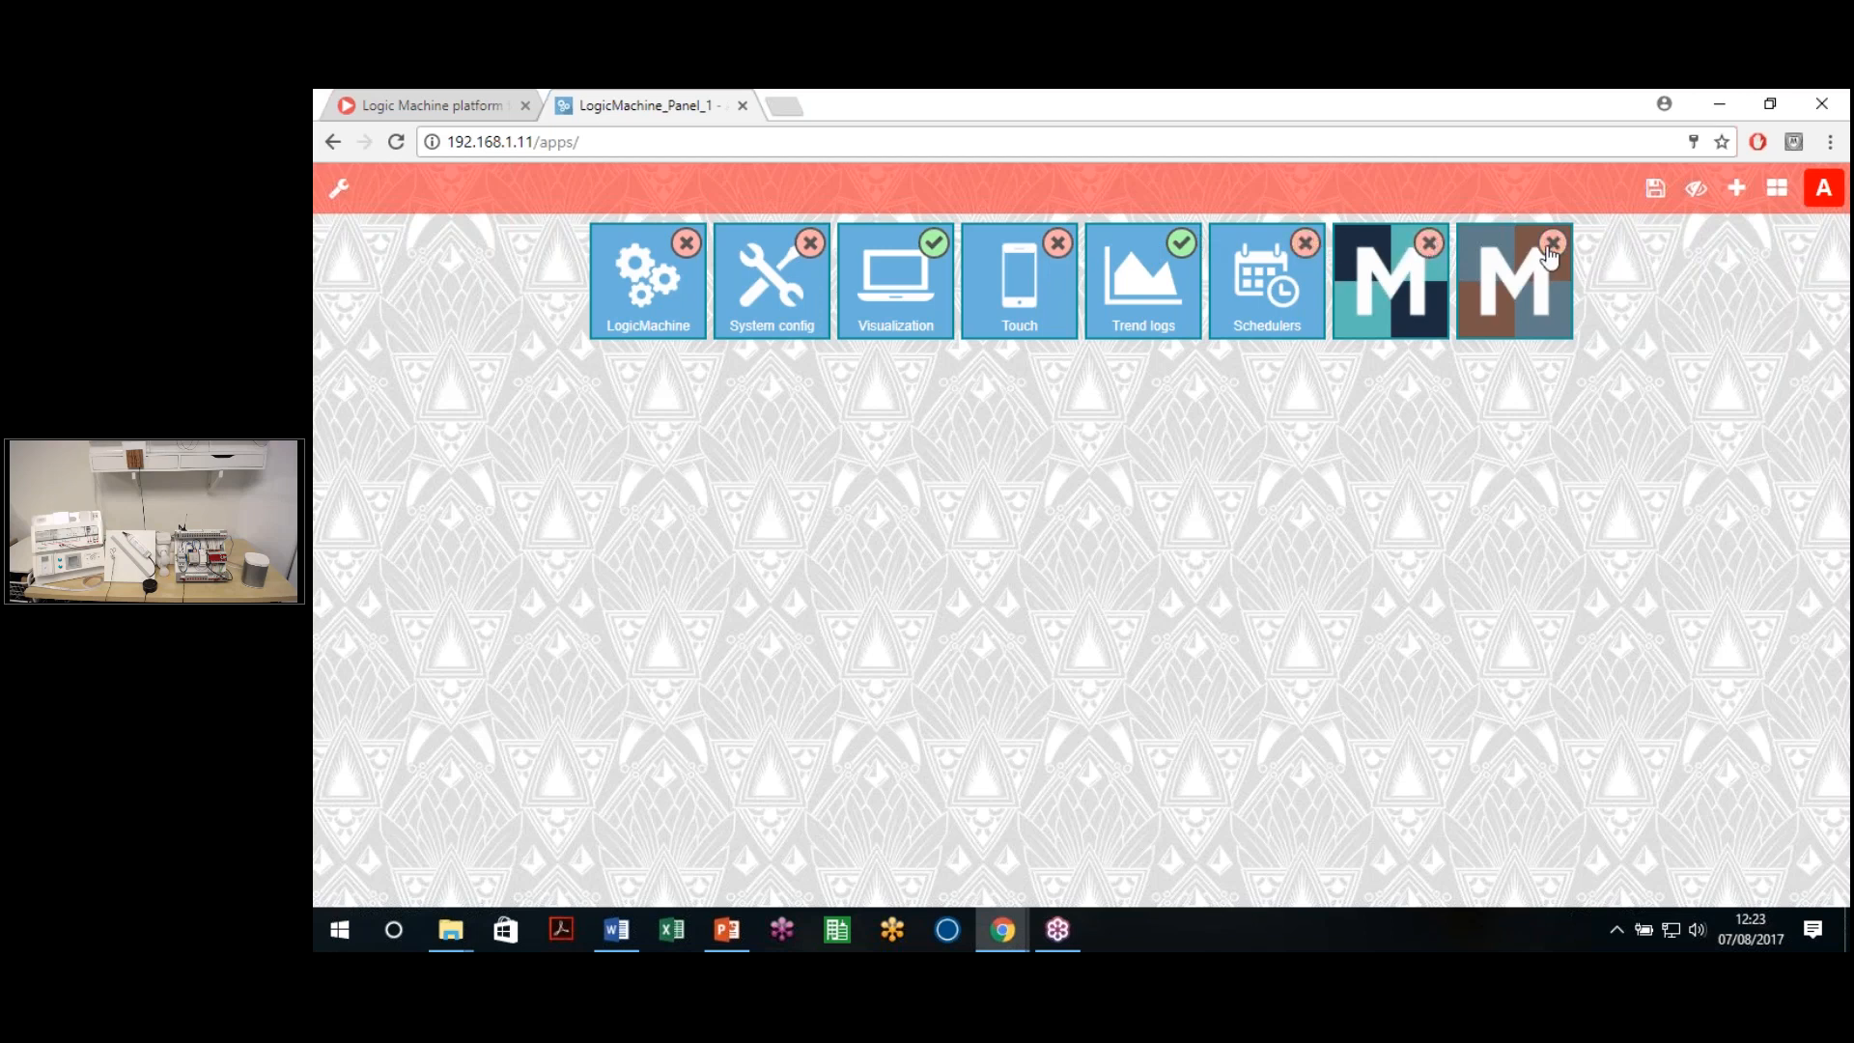
{"action": "left_click", "coordinate": [1699, 189]}
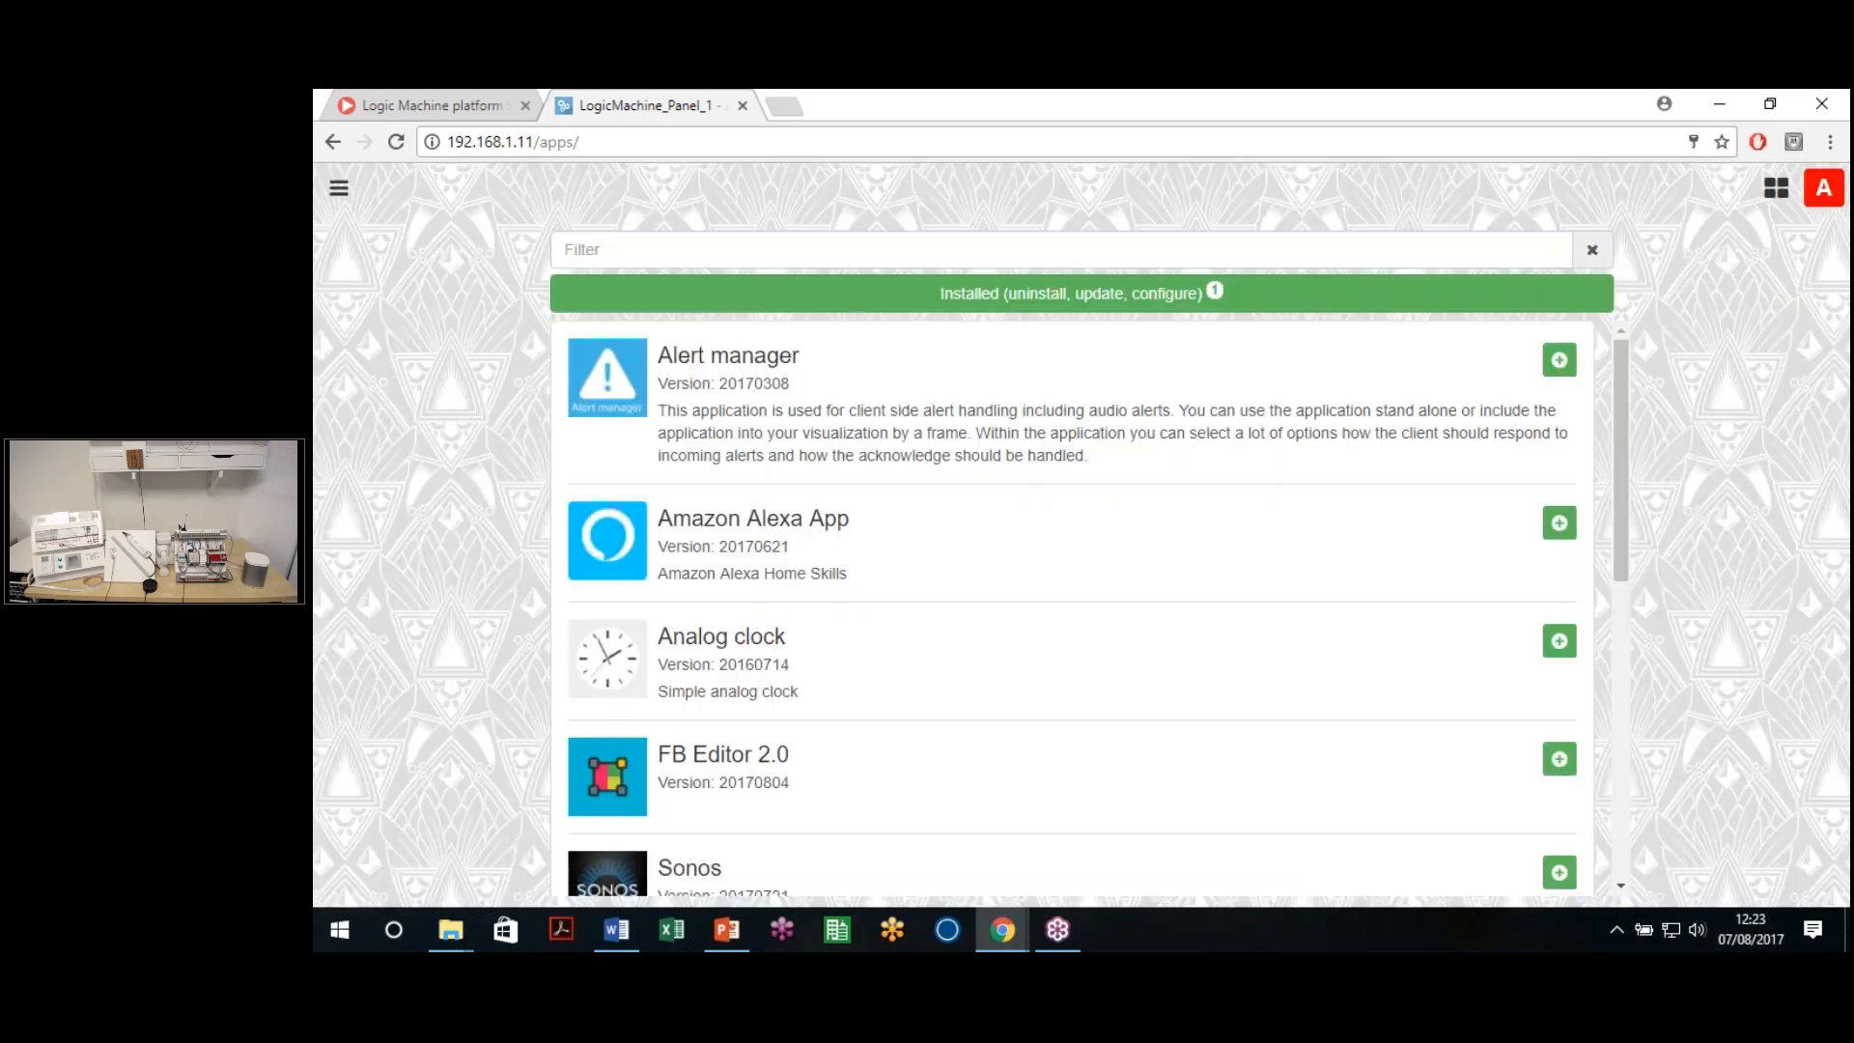
{"action": "left_click", "coordinate": [1777, 190]}
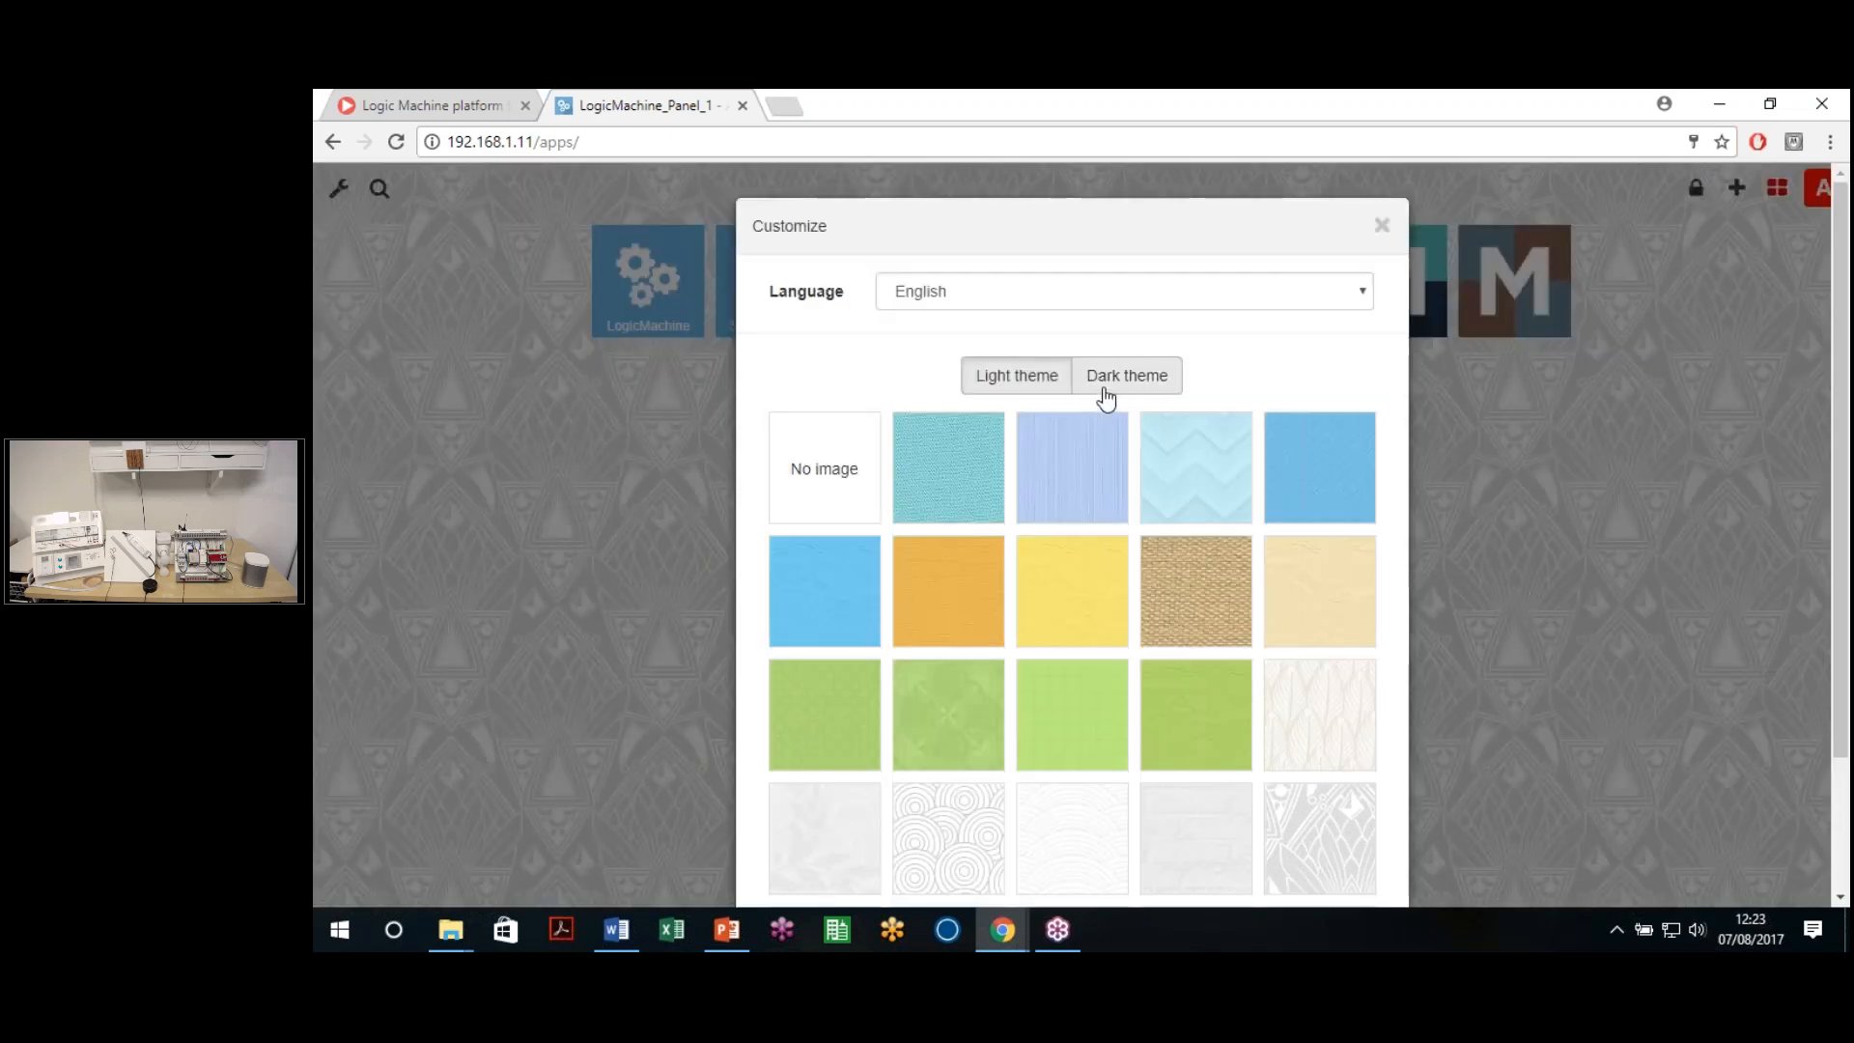
Customize the dashboard with dark theme, English language and blue chevron background, then enter System config
{"action": "left_click", "coordinate": [1107, 386]}
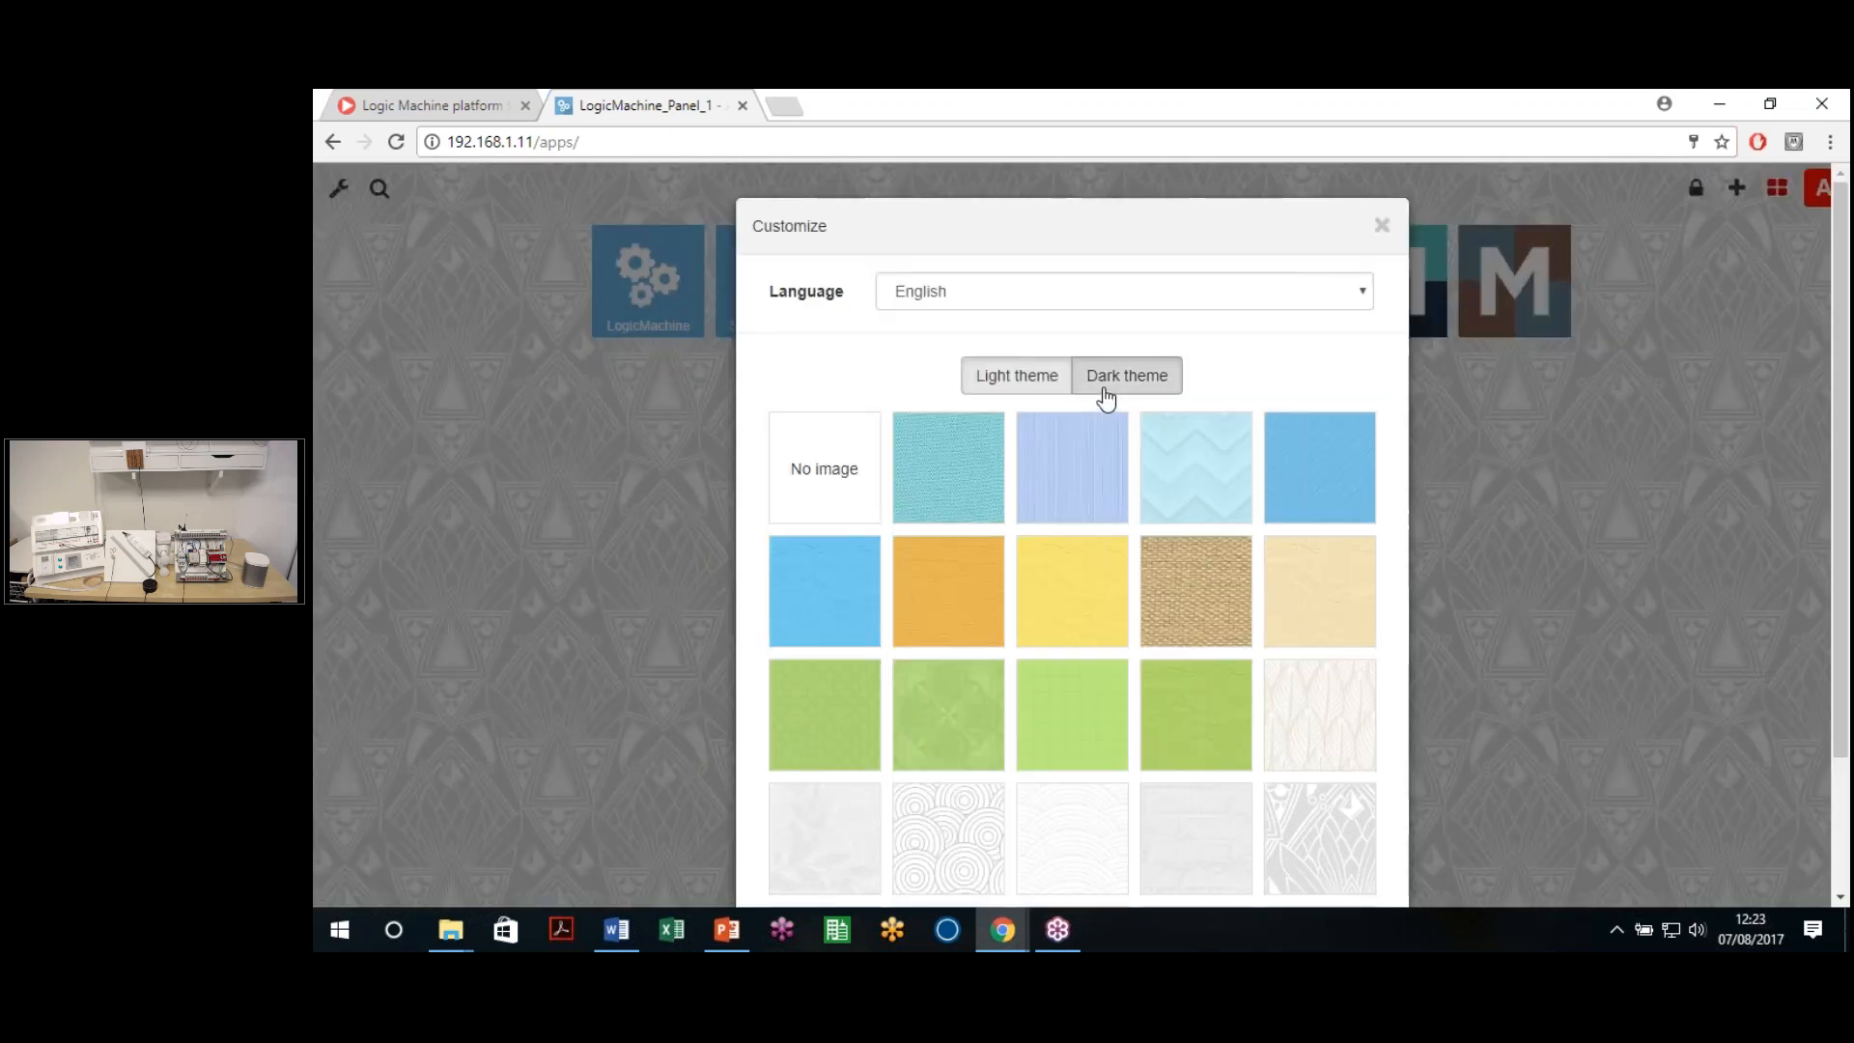
{"action": "left_click", "coordinate": [1121, 287]}
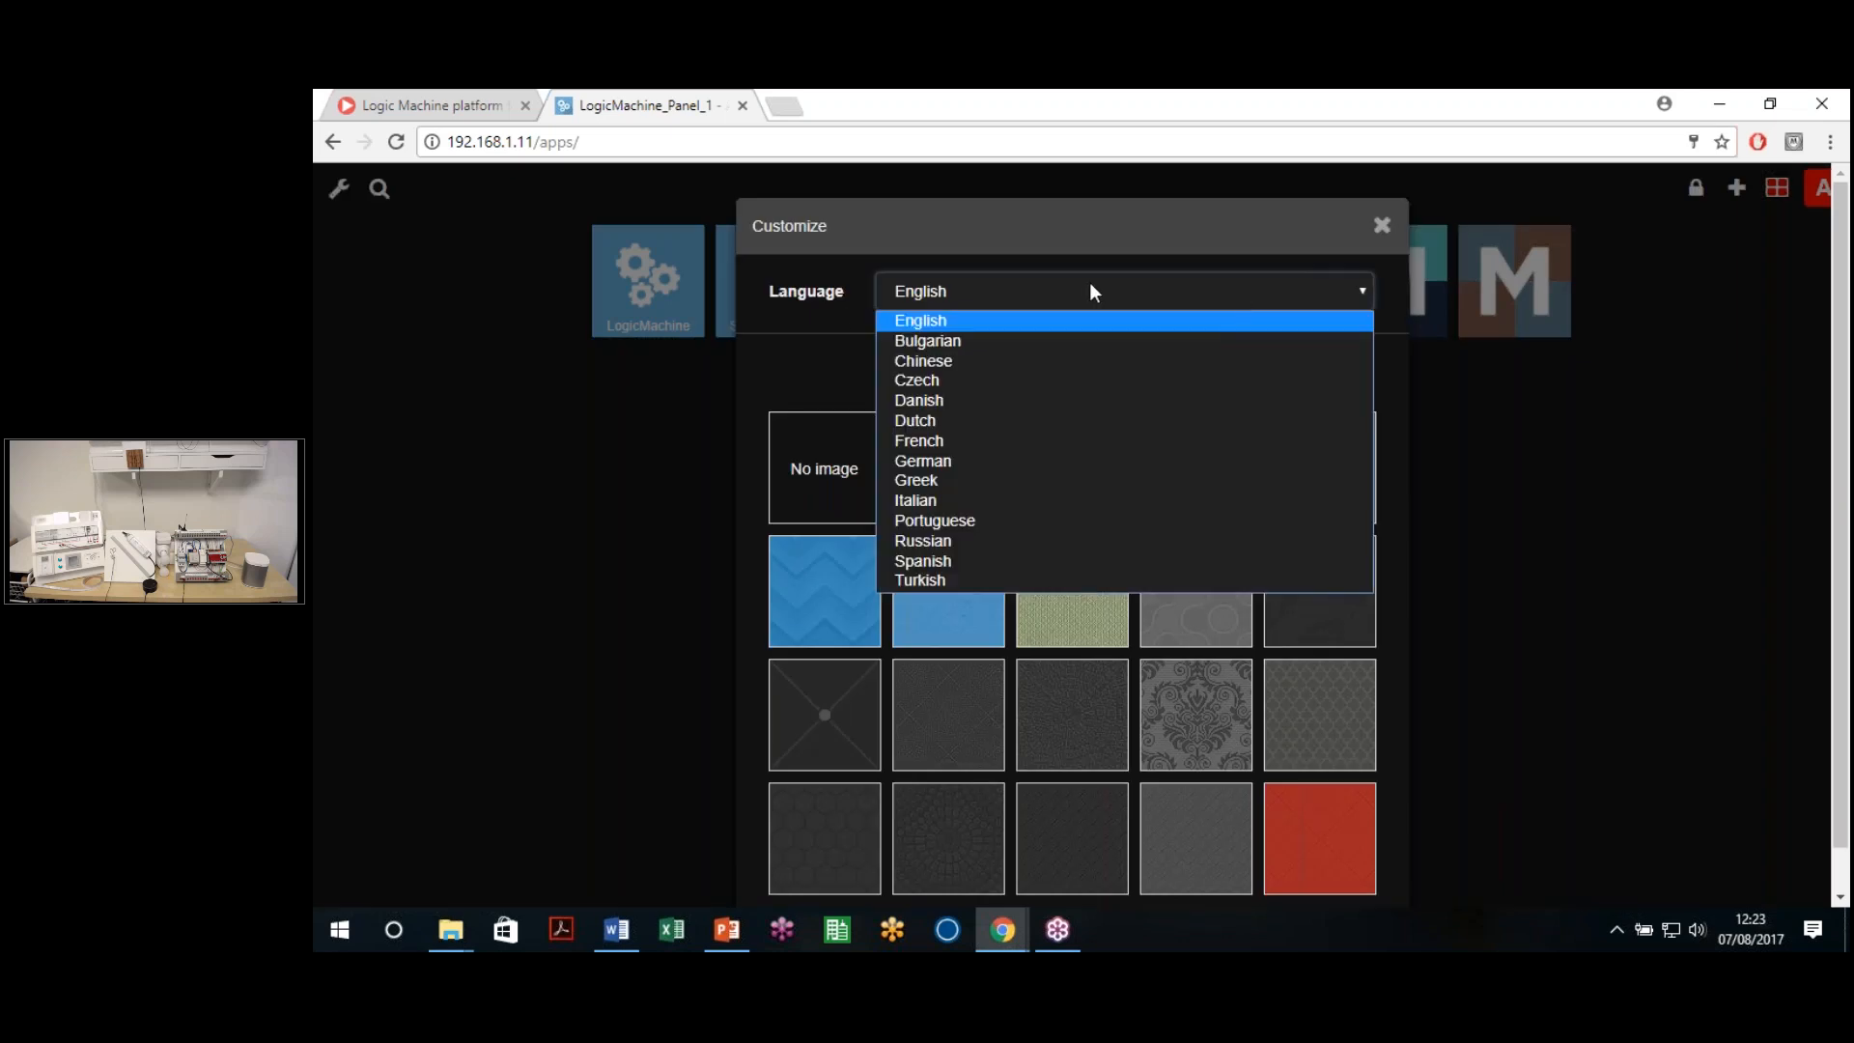
{"action": "left_click", "coordinate": [820, 343]}
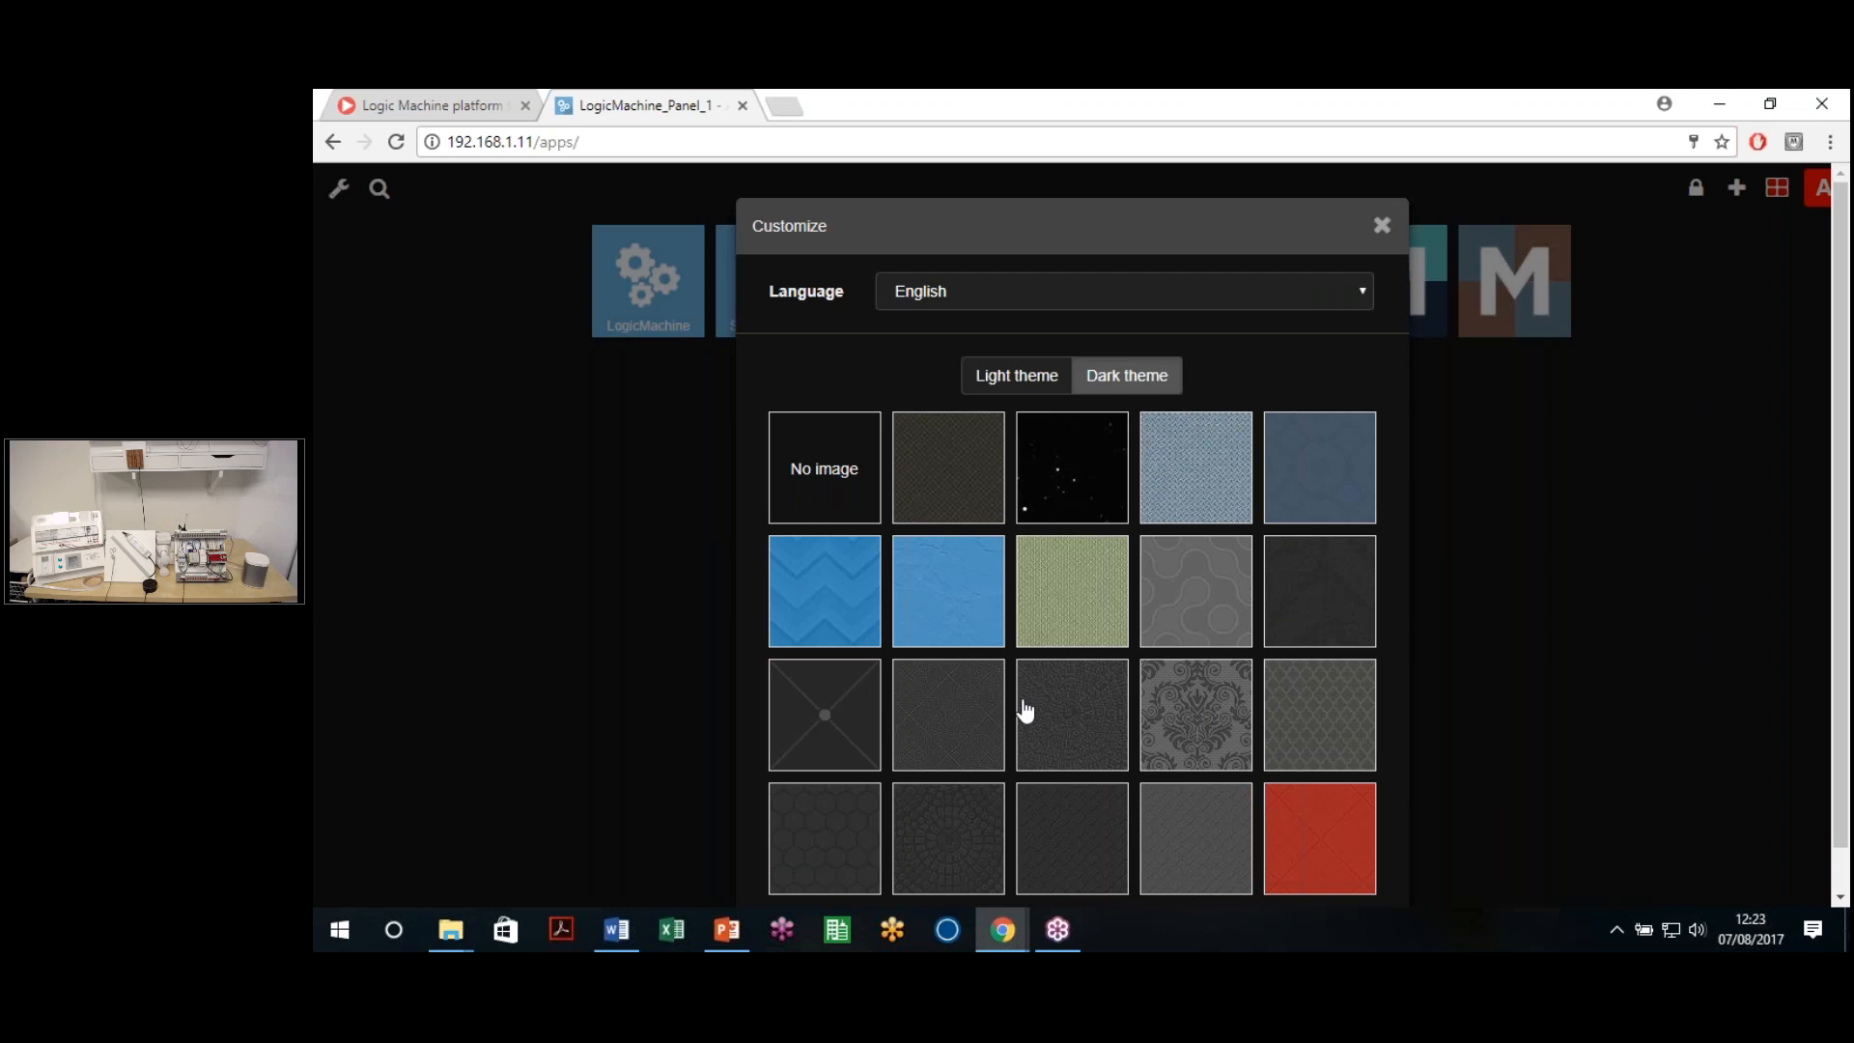
{"action": "left_click", "coordinate": [857, 579]}
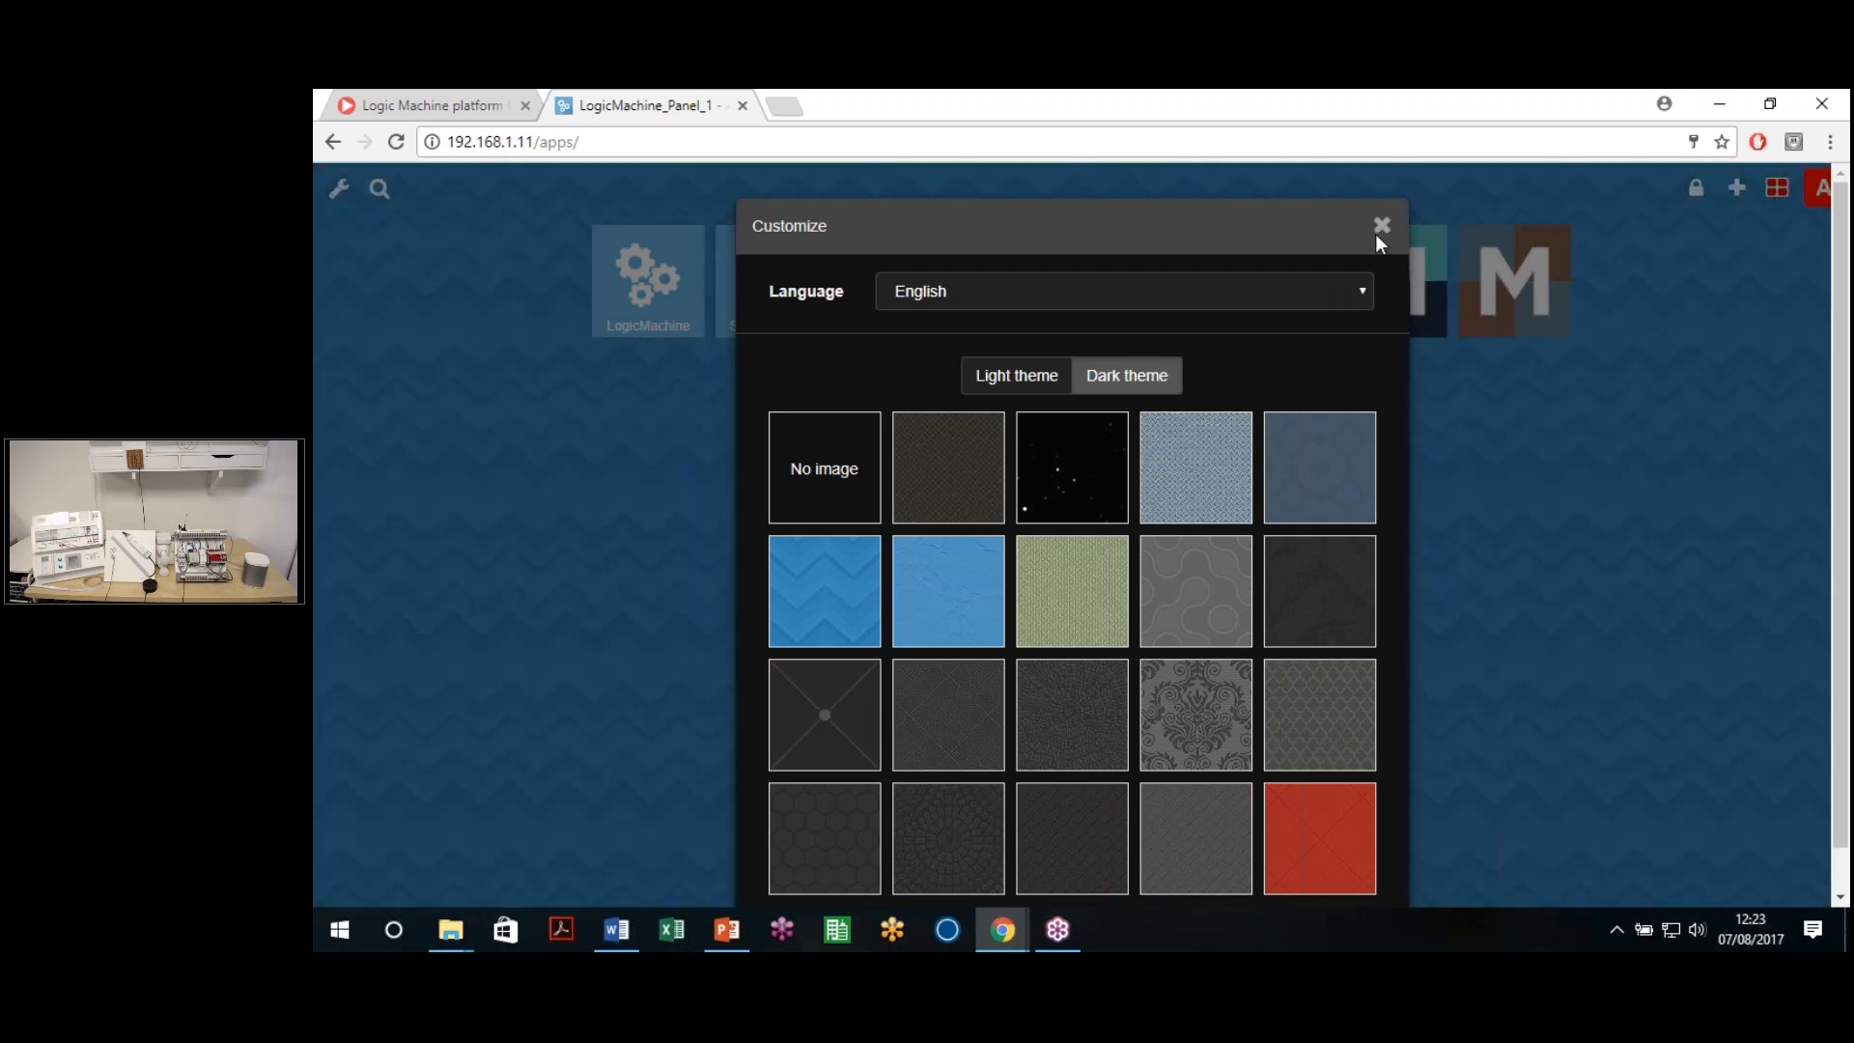
{"action": "left_click", "coordinate": [1382, 225]}
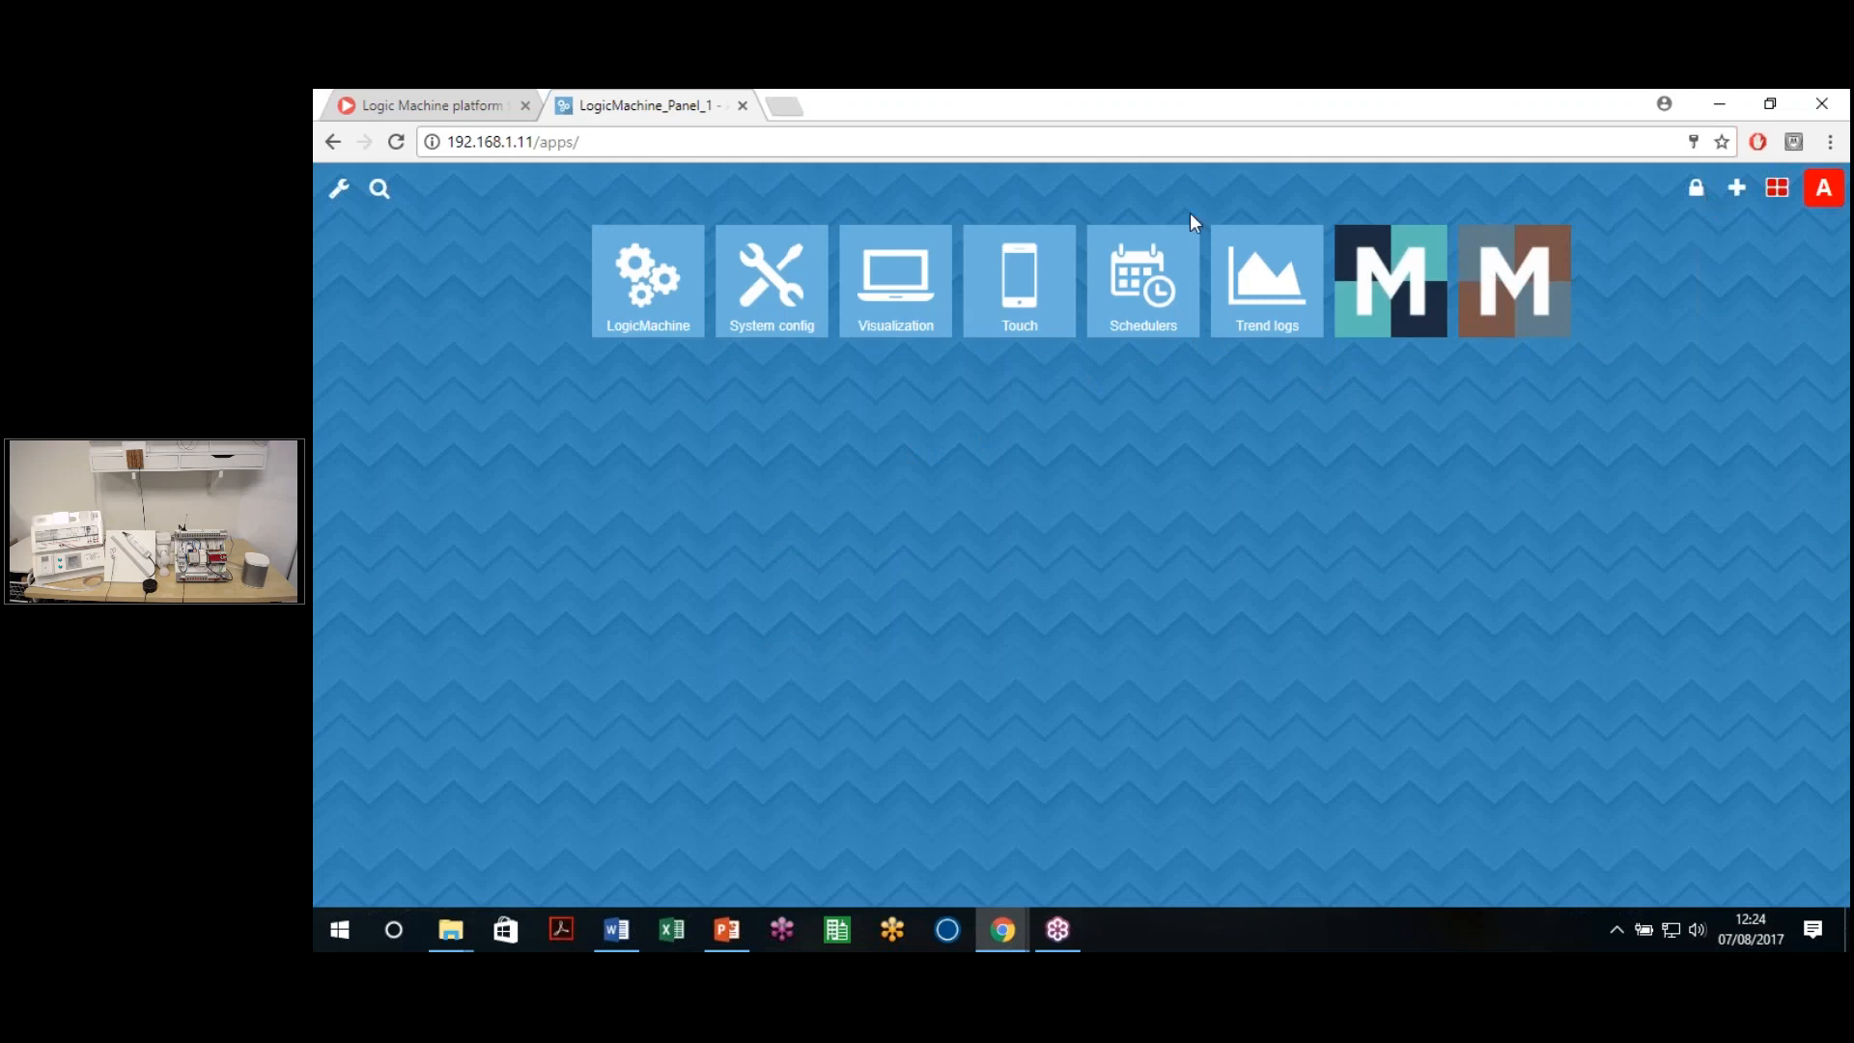
{"action": "left_click", "coordinate": [772, 302]}
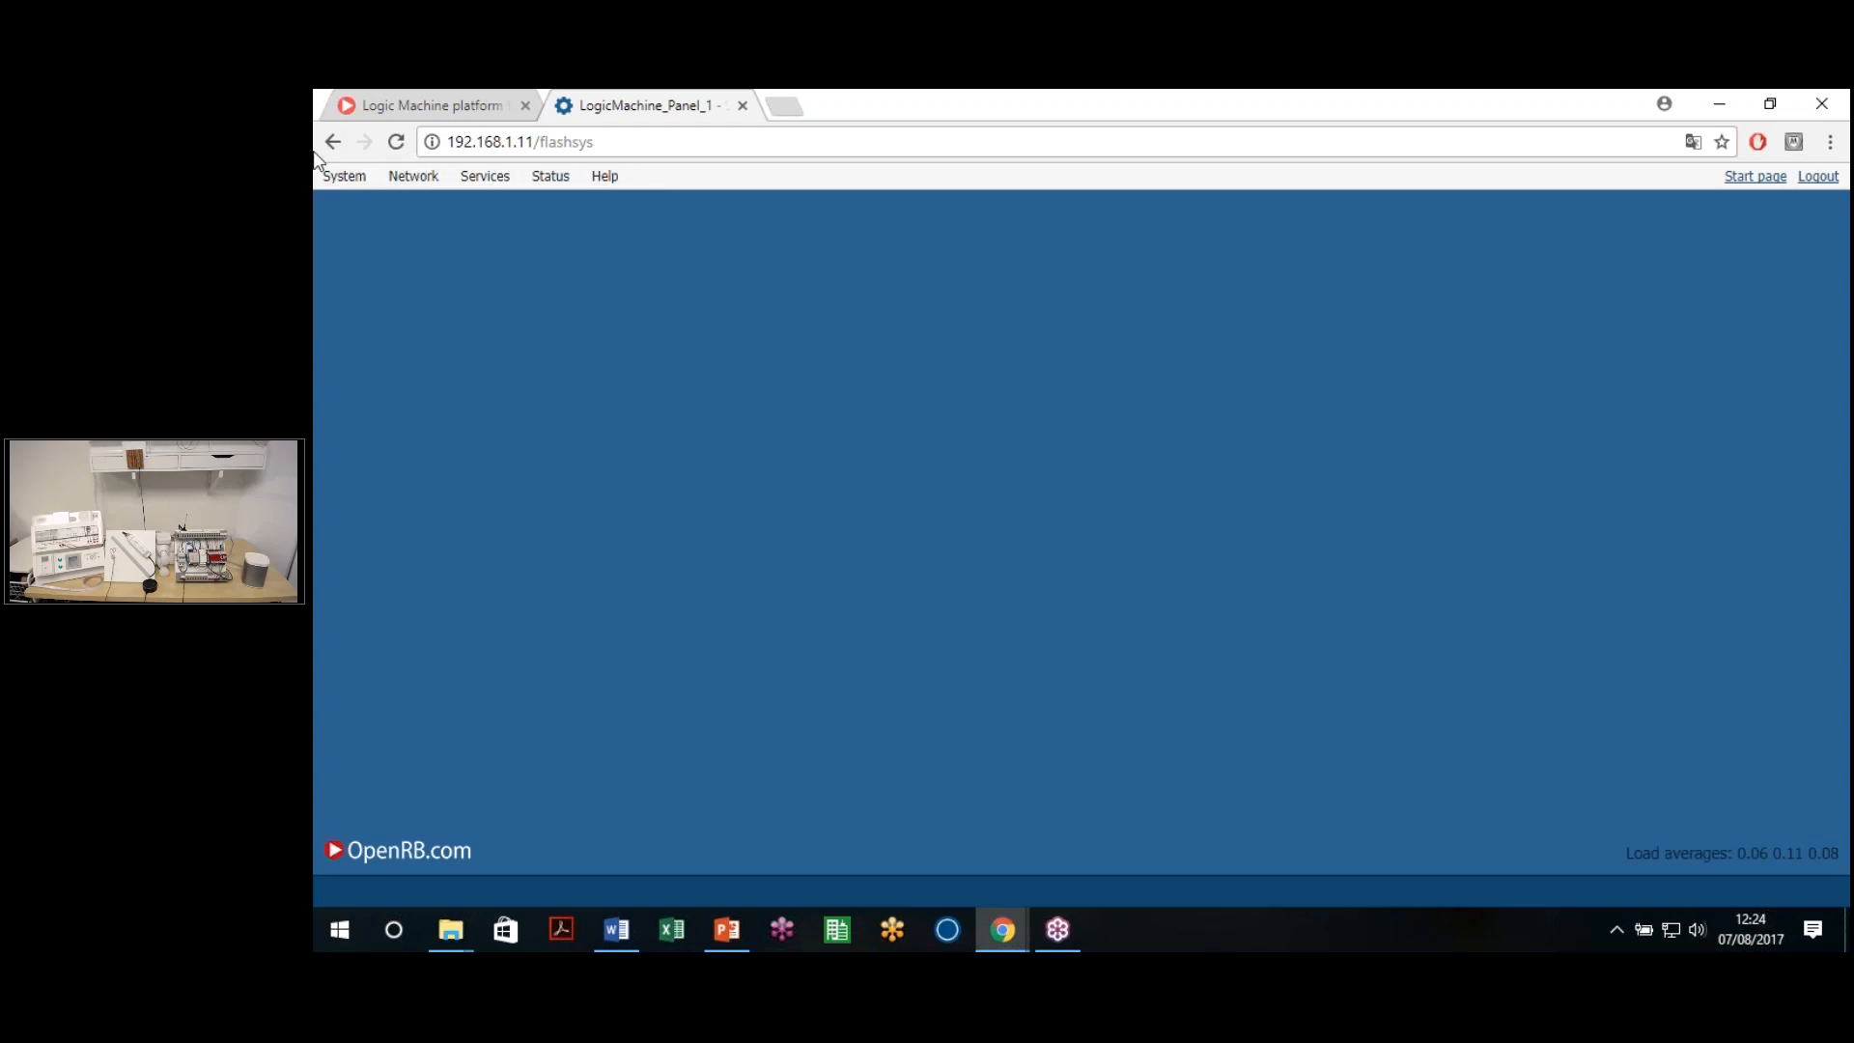
Open the Hostname settings and cancel, keeping the hostname LogicMachine_Panel_1
{"action": "mouse_move", "coordinate": [345, 180]}
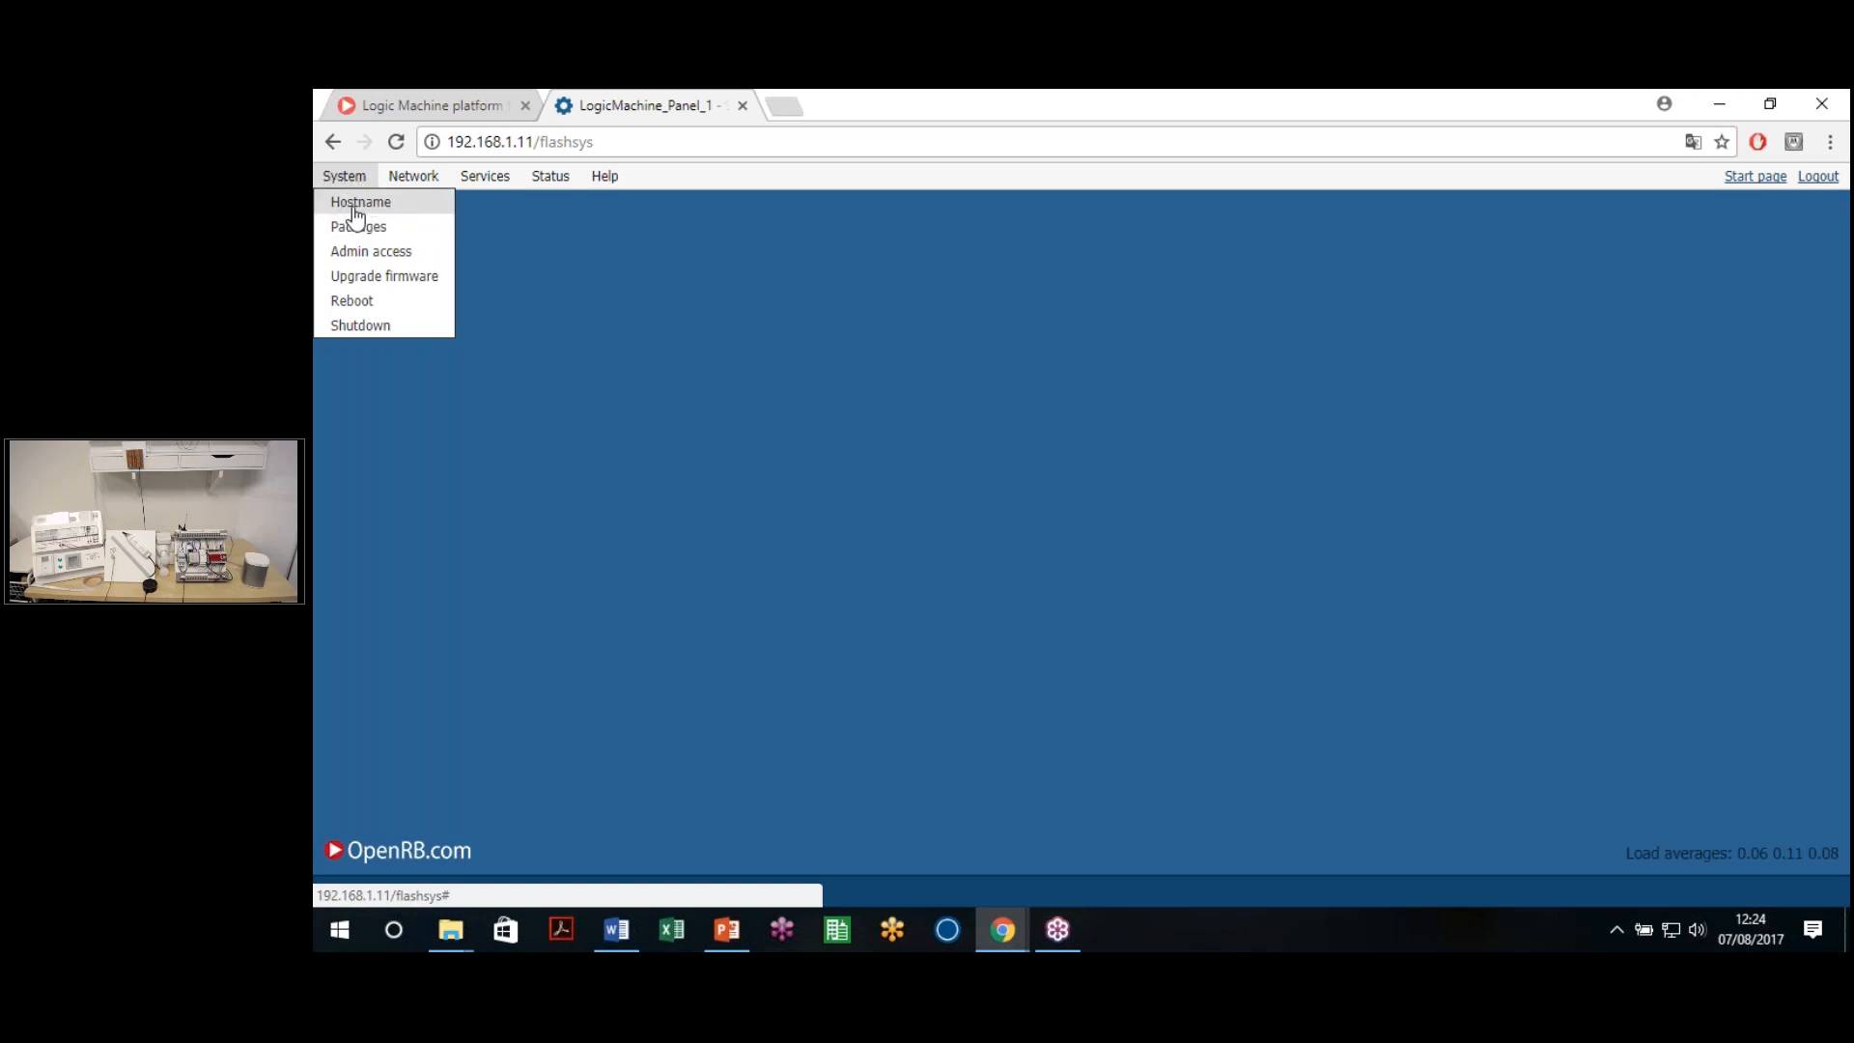
{"action": "left_click", "coordinate": [358, 204]}
{"action": "double_click", "coordinate": [1122, 511]}
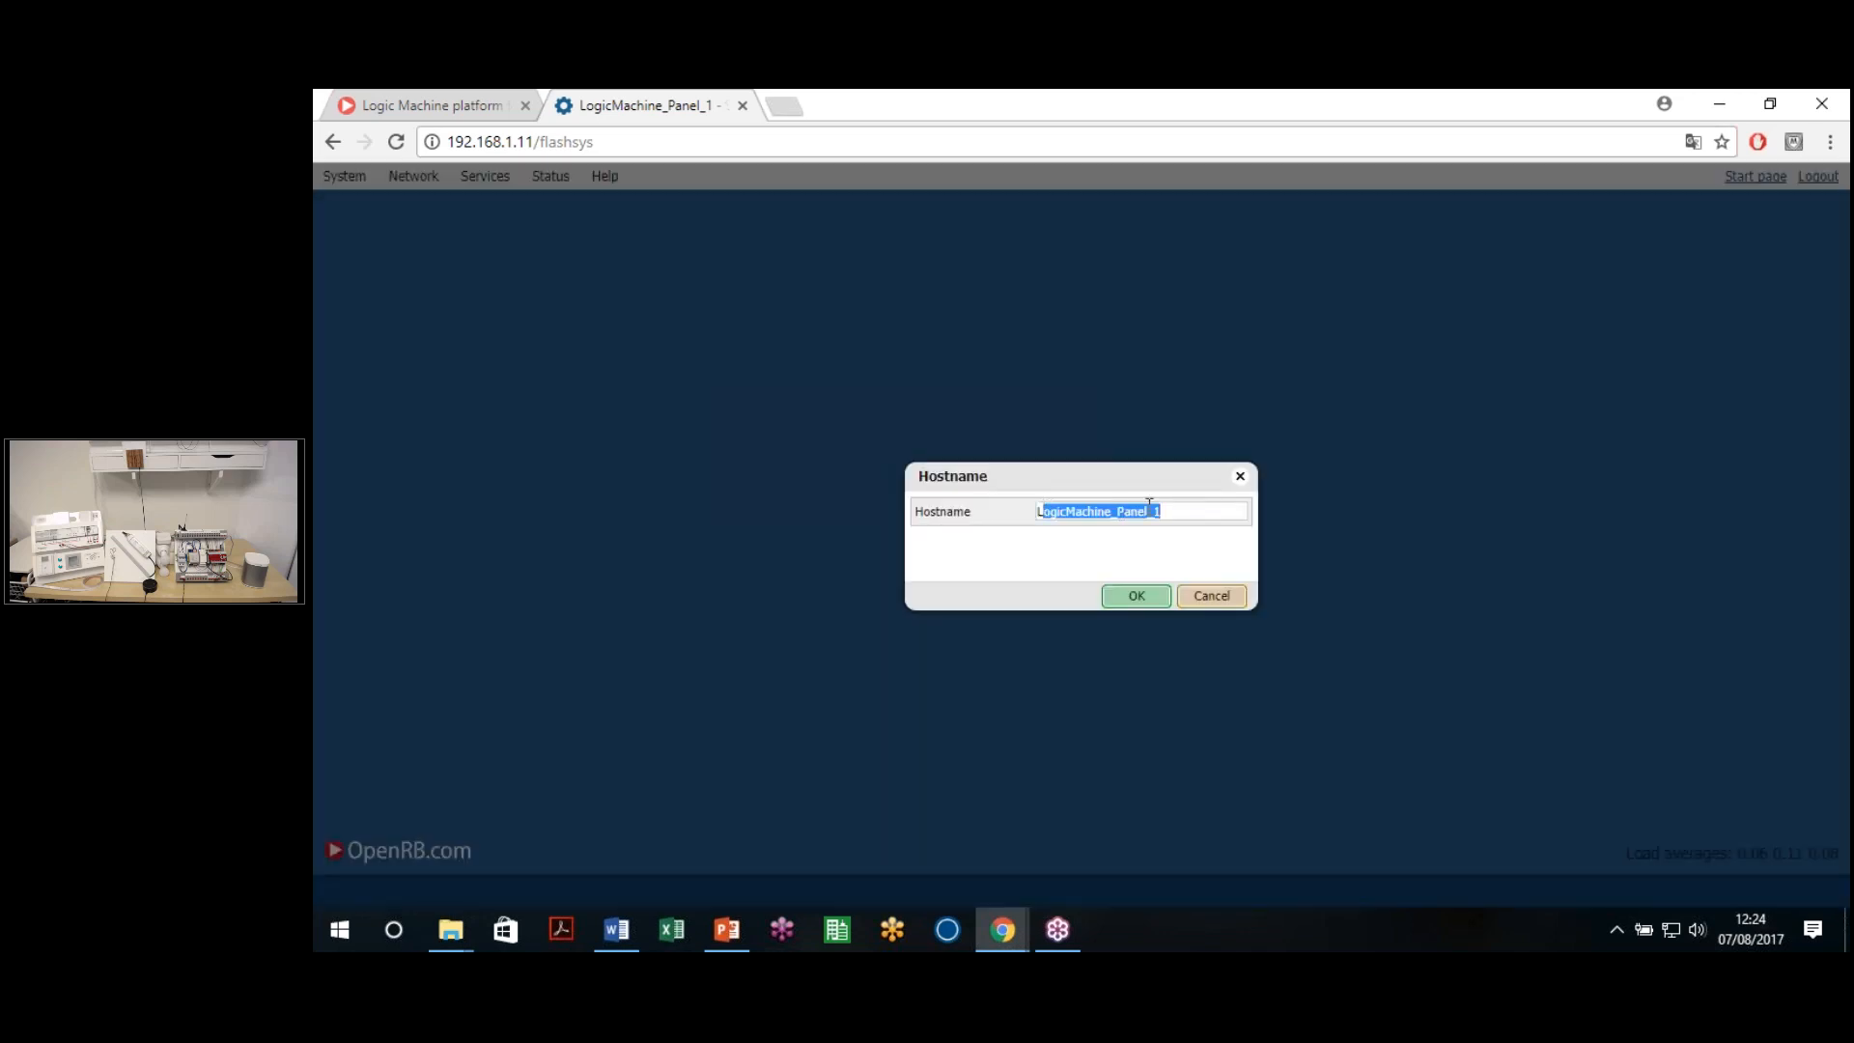
{"action": "double_click", "coordinate": [1122, 512]}
{"action": "left_click", "coordinate": [1147, 511]}
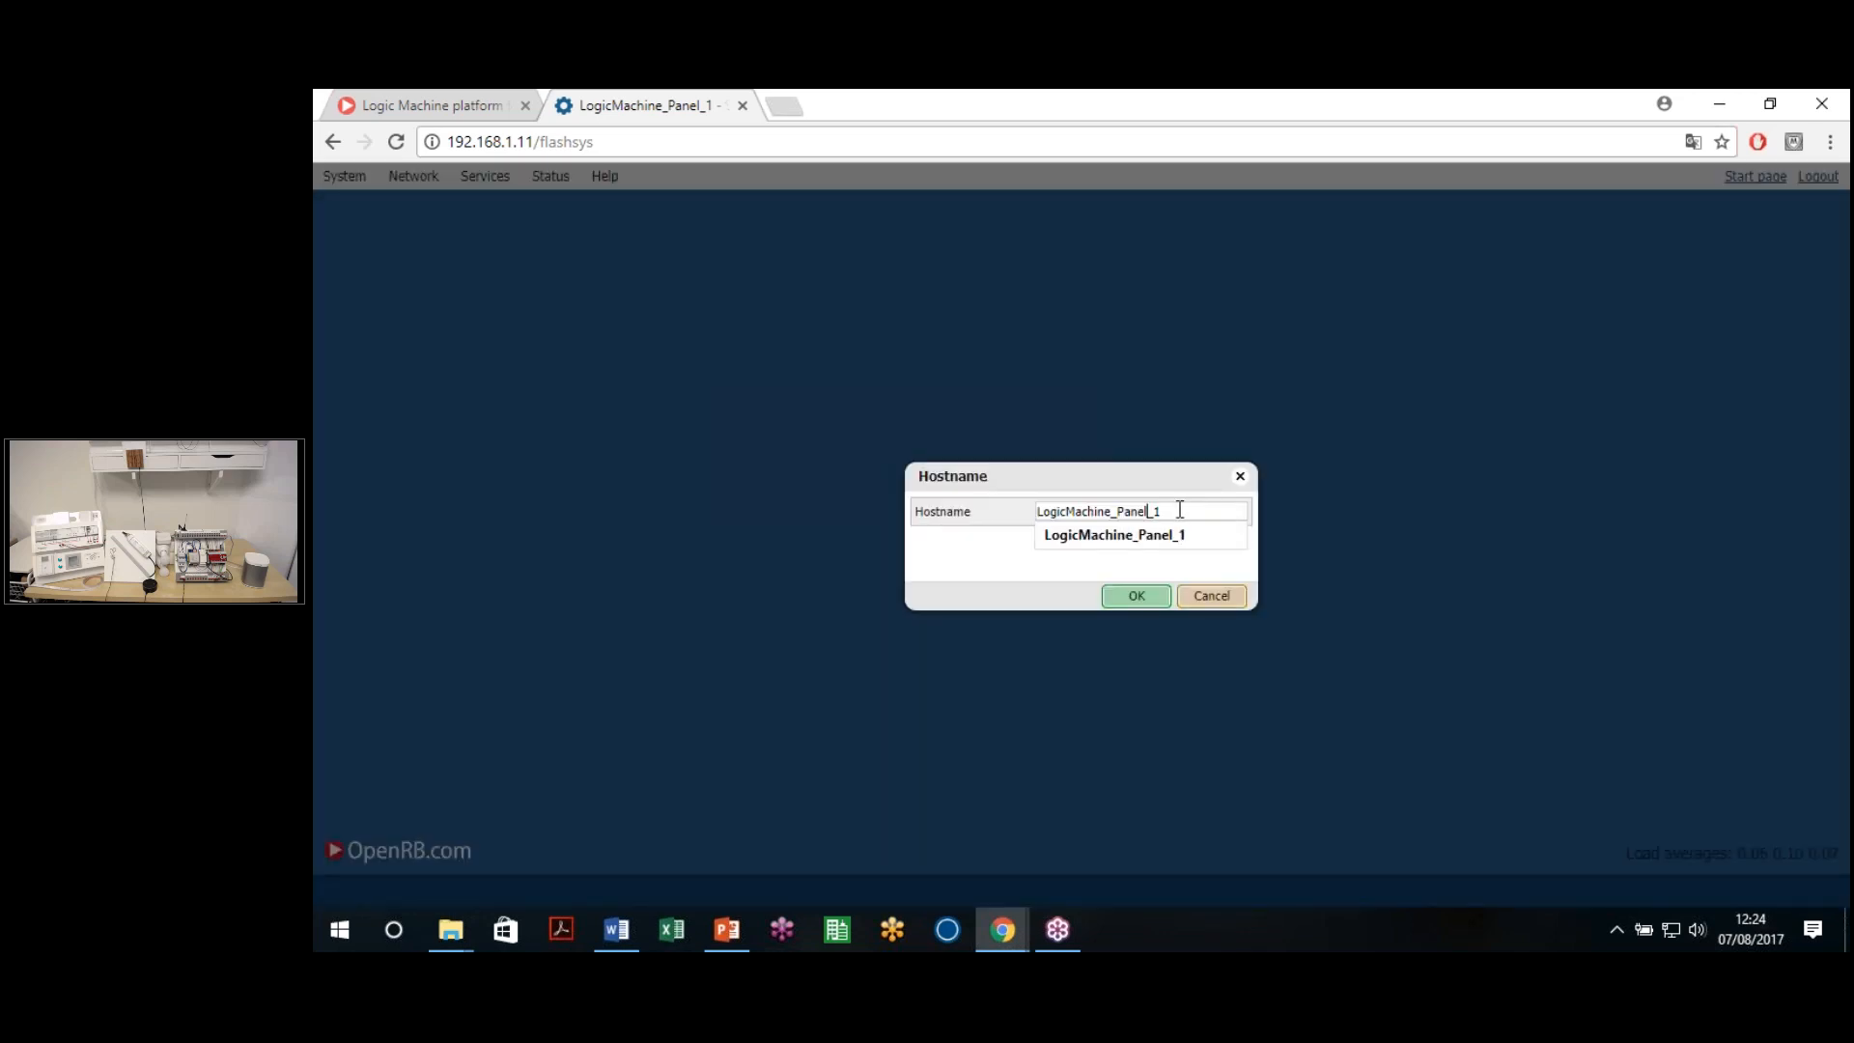
{"action": "left_click", "coordinate": [1184, 566]}
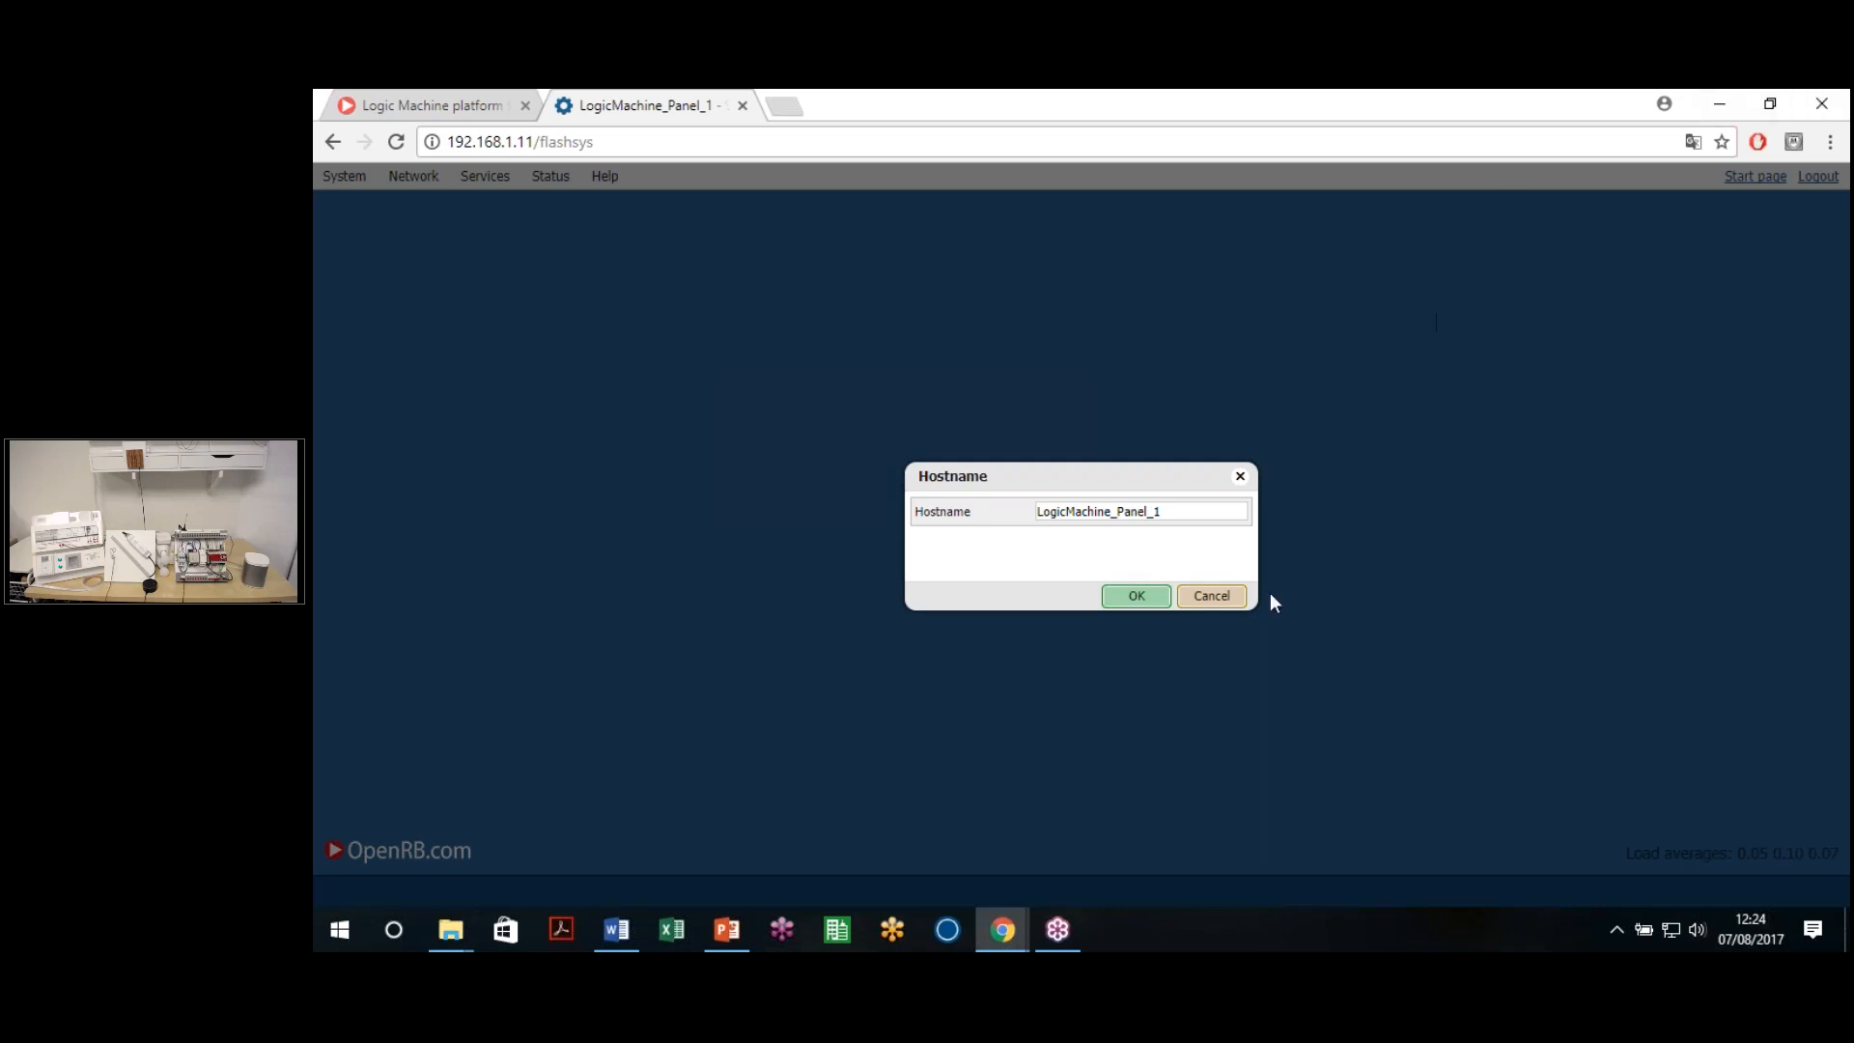
{"action": "left_click", "coordinate": [1191, 601]}
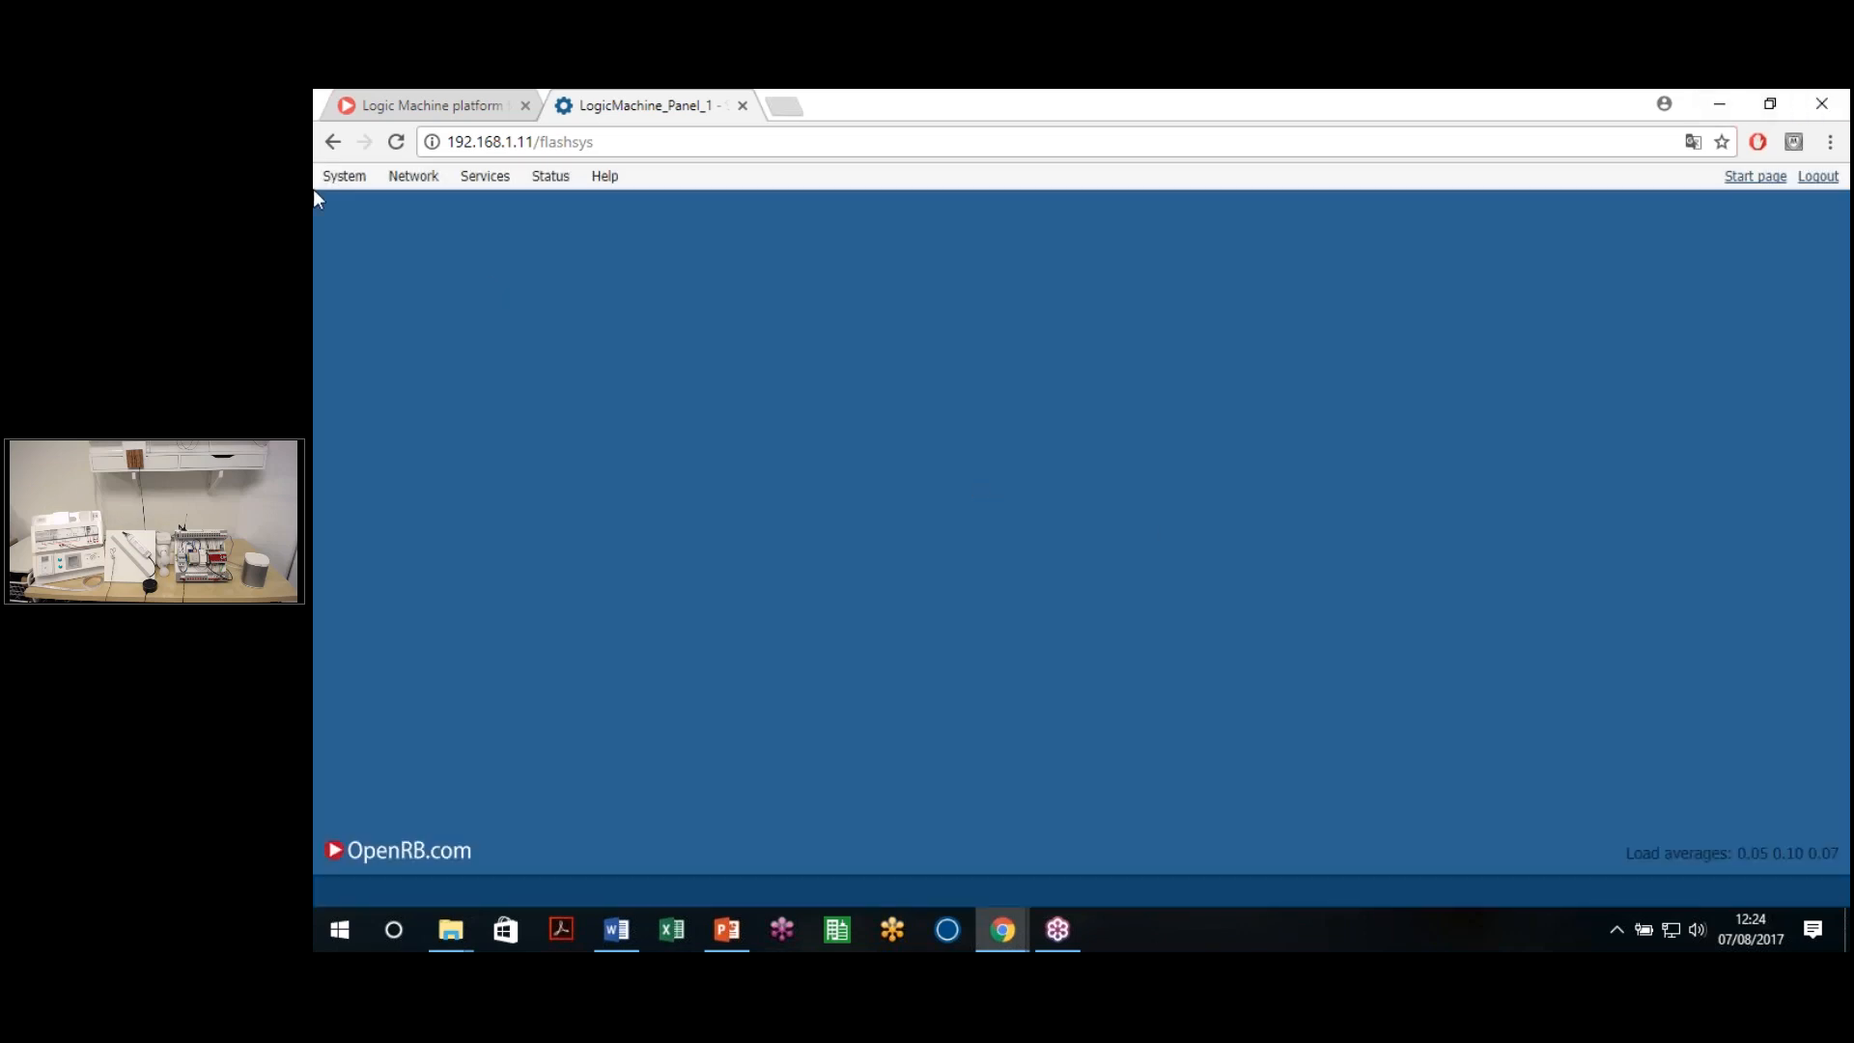
{"action": "left_click", "coordinate": [344, 176]}
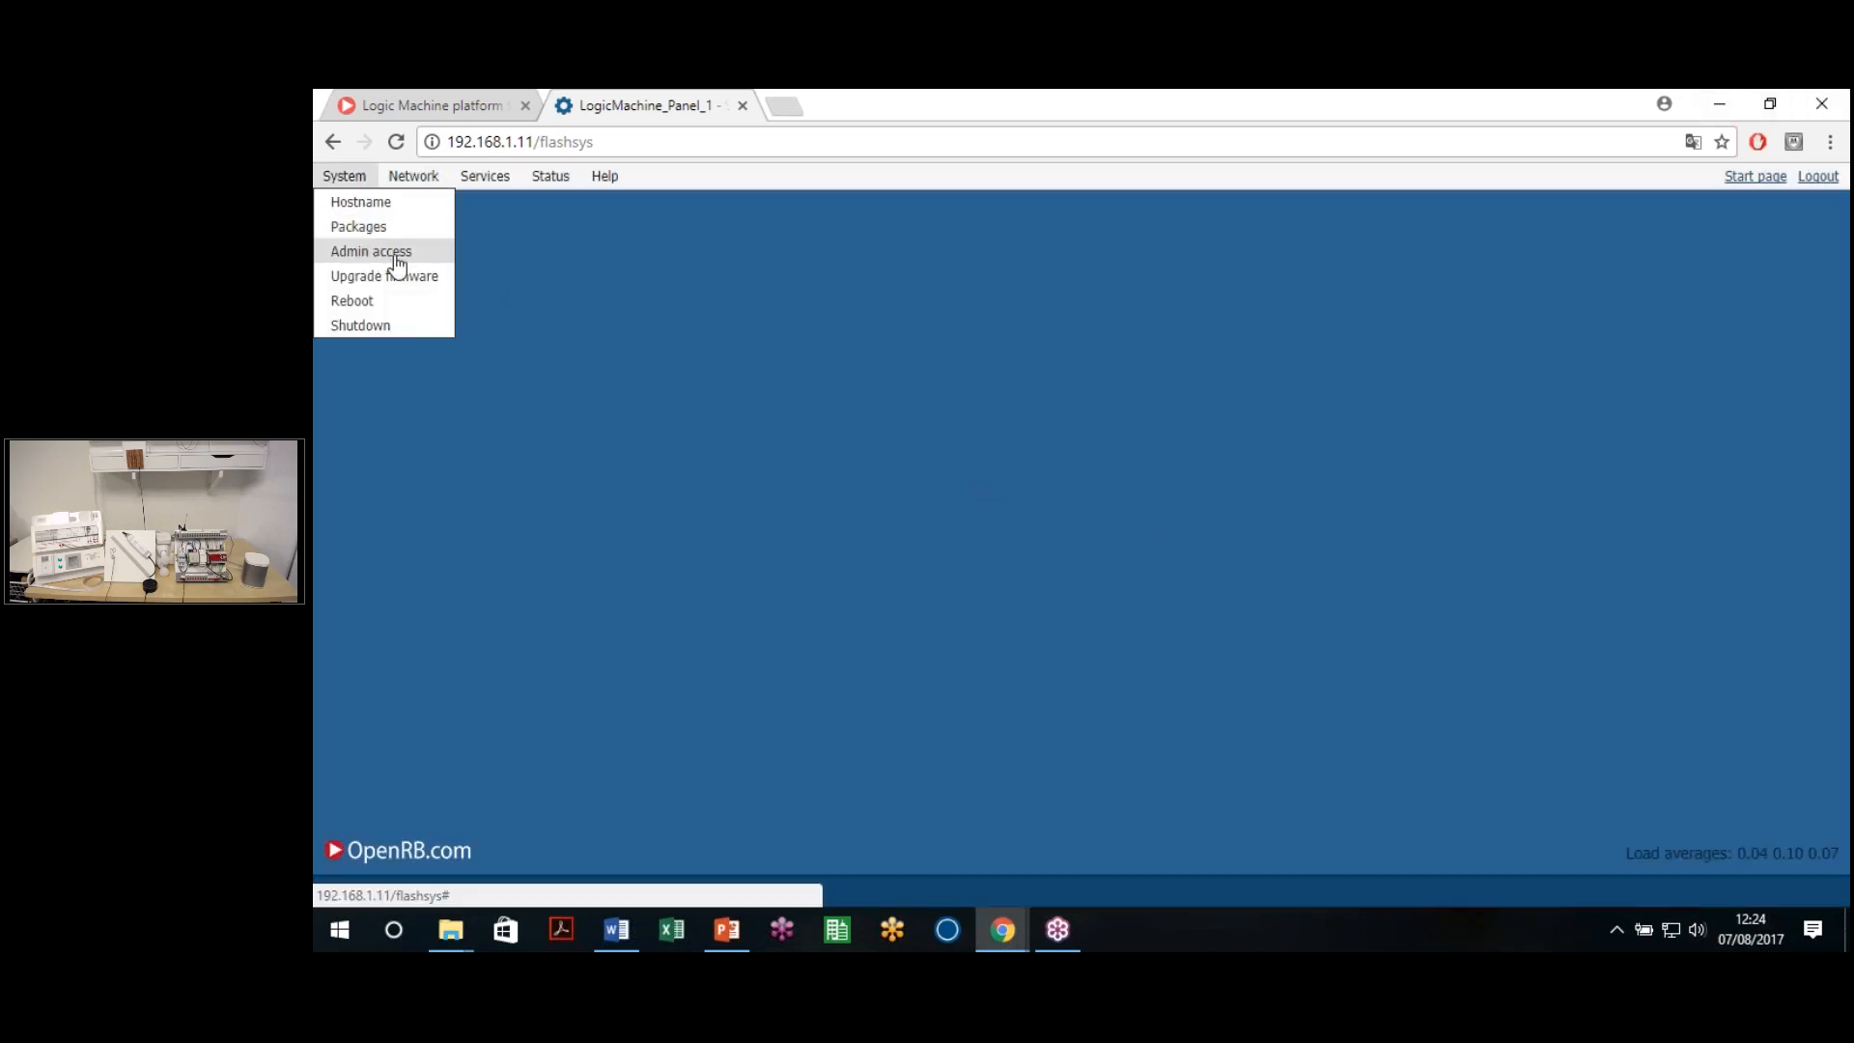
{"action": "left_click", "coordinate": [371, 251]}
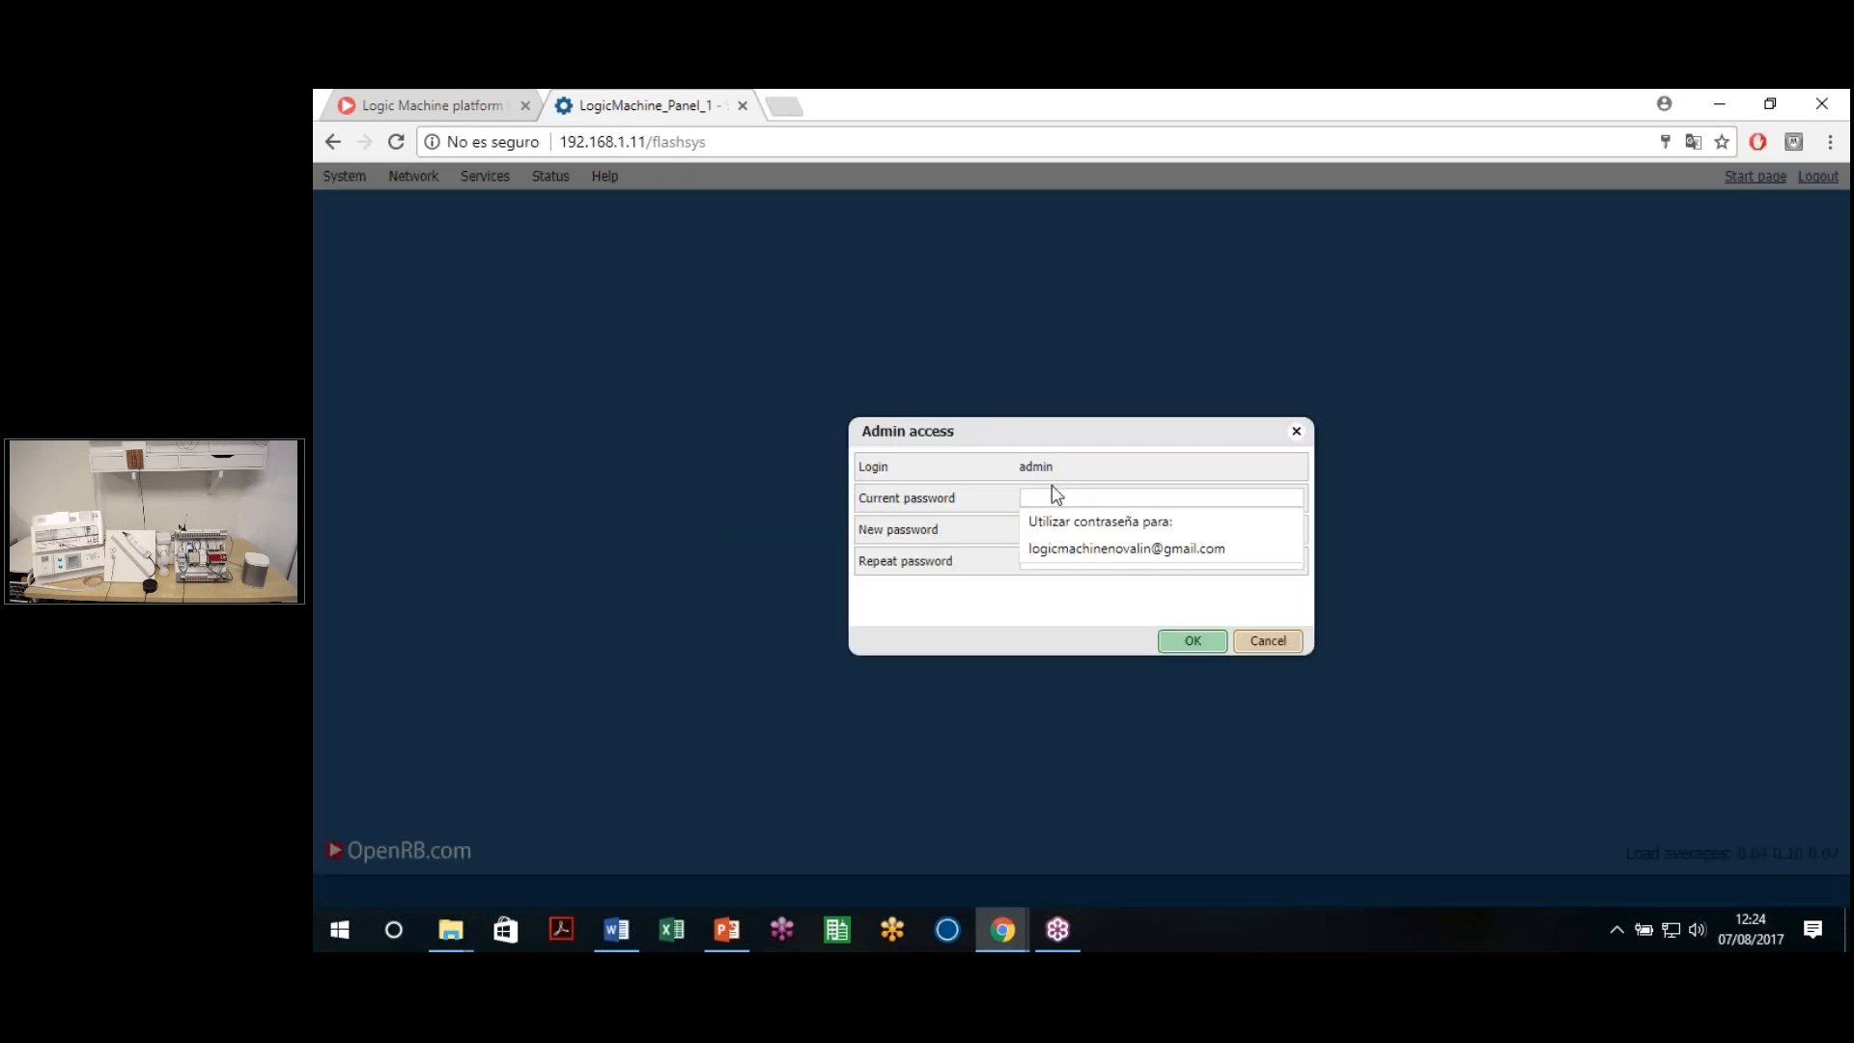
{"action": "left_click", "coordinate": [1066, 527]}
{"action": "left_click", "coordinate": [1054, 500]}
{"action": "left_click", "coordinate": [994, 533]}
{"action": "left_click", "coordinate": [1014, 560]}
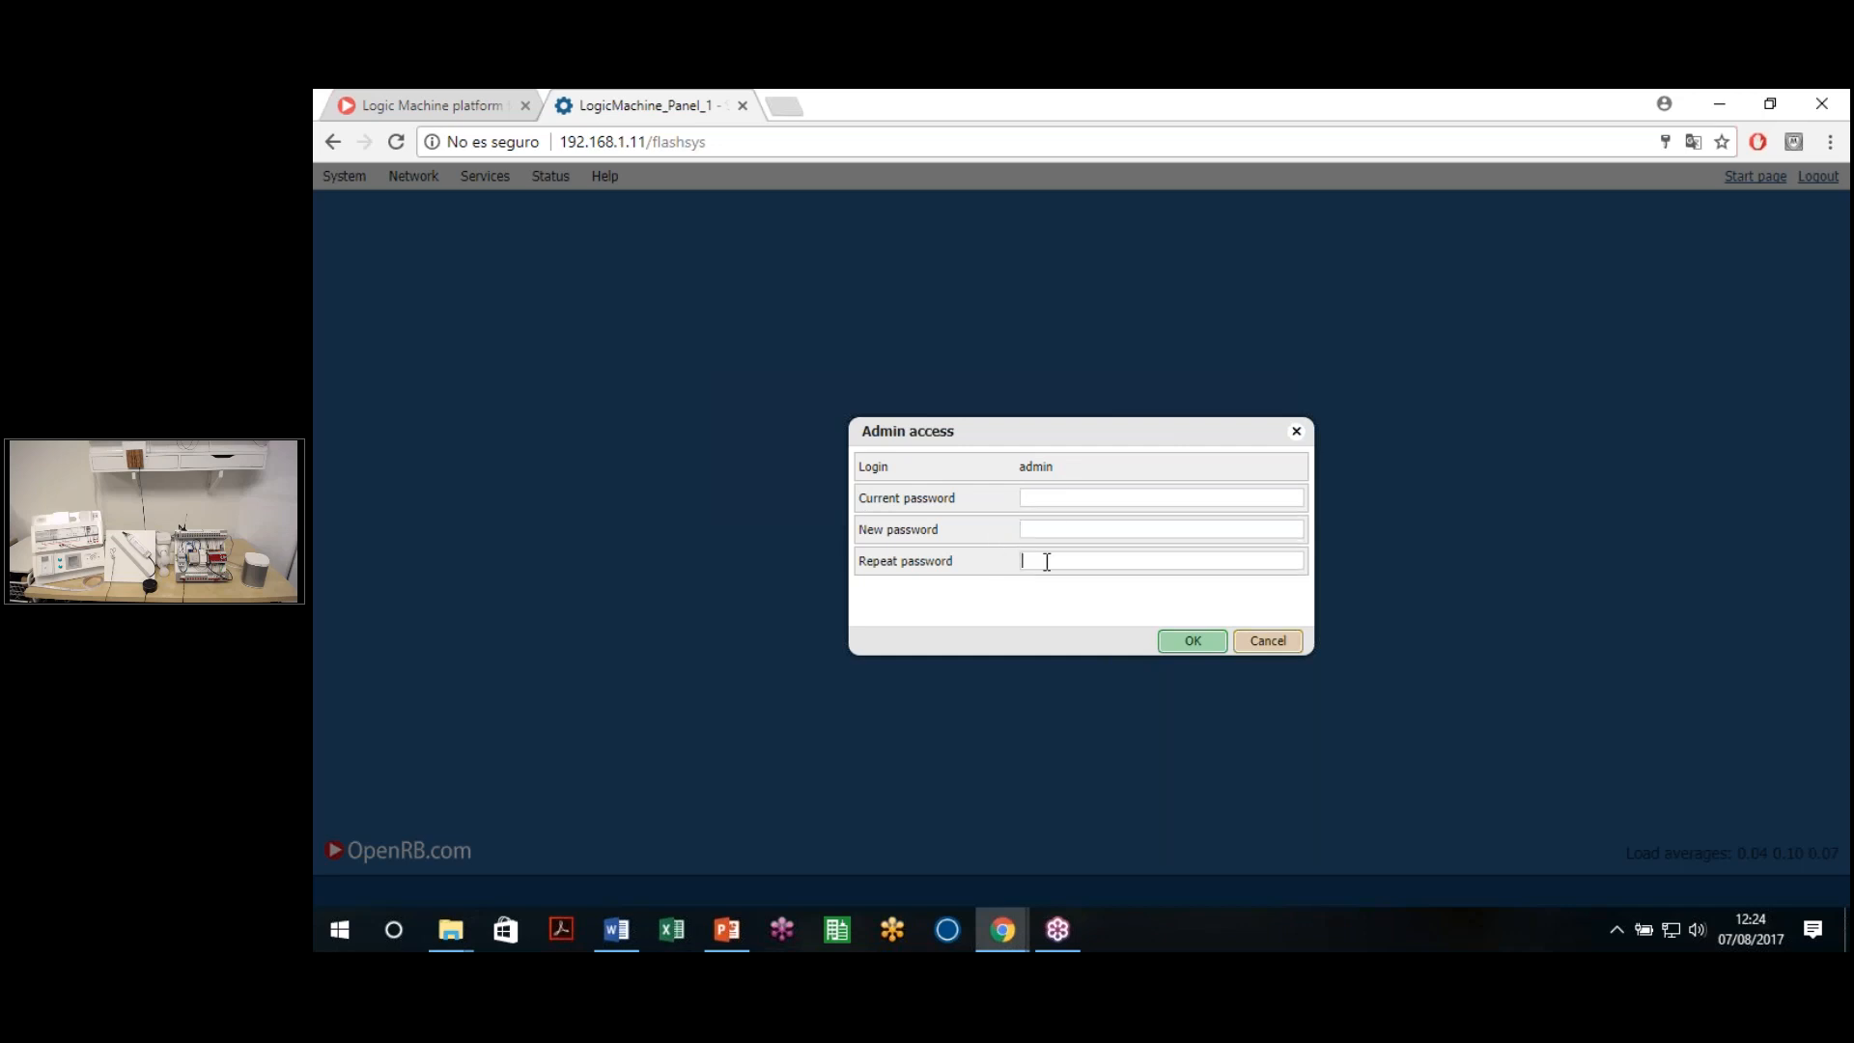
{"action": "left_click", "coordinate": [1027, 500]}
{"action": "left_click", "coordinate": [979, 555]}
{"action": "left_click", "coordinate": [1062, 497]}
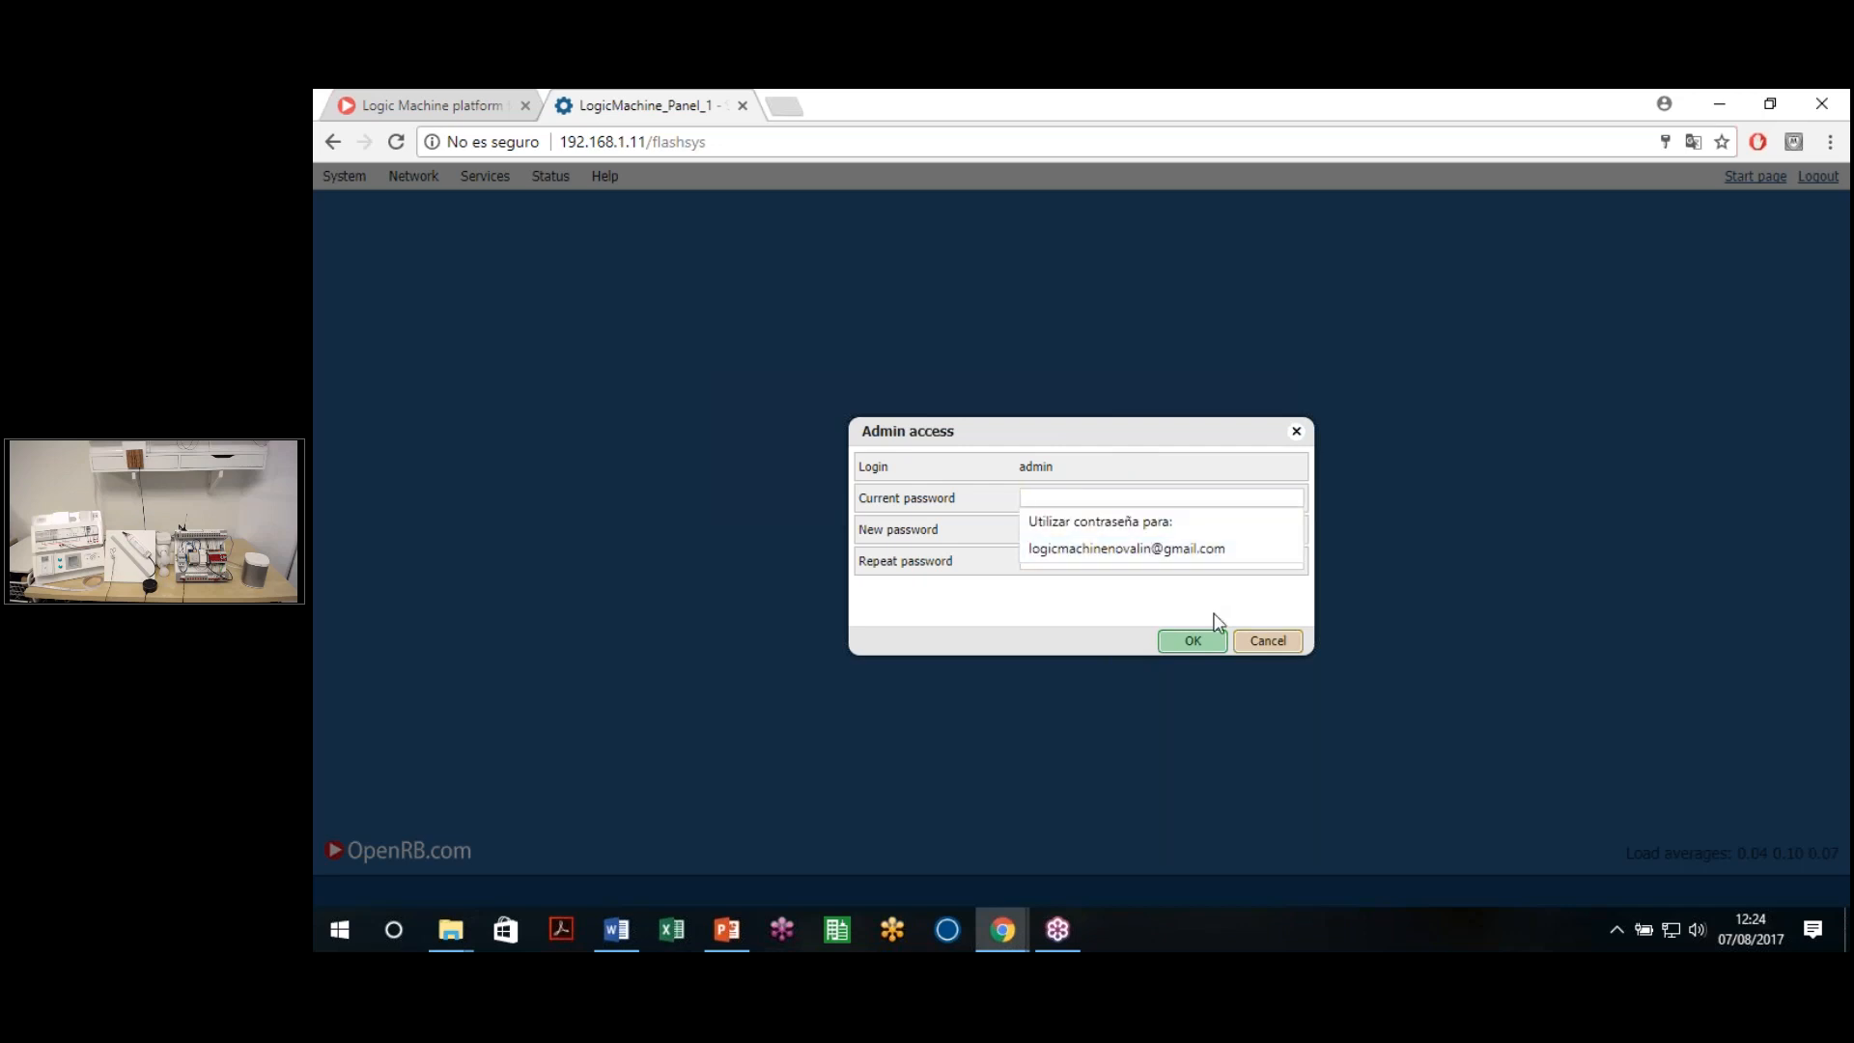
{"action": "key", "text": "Escape"}
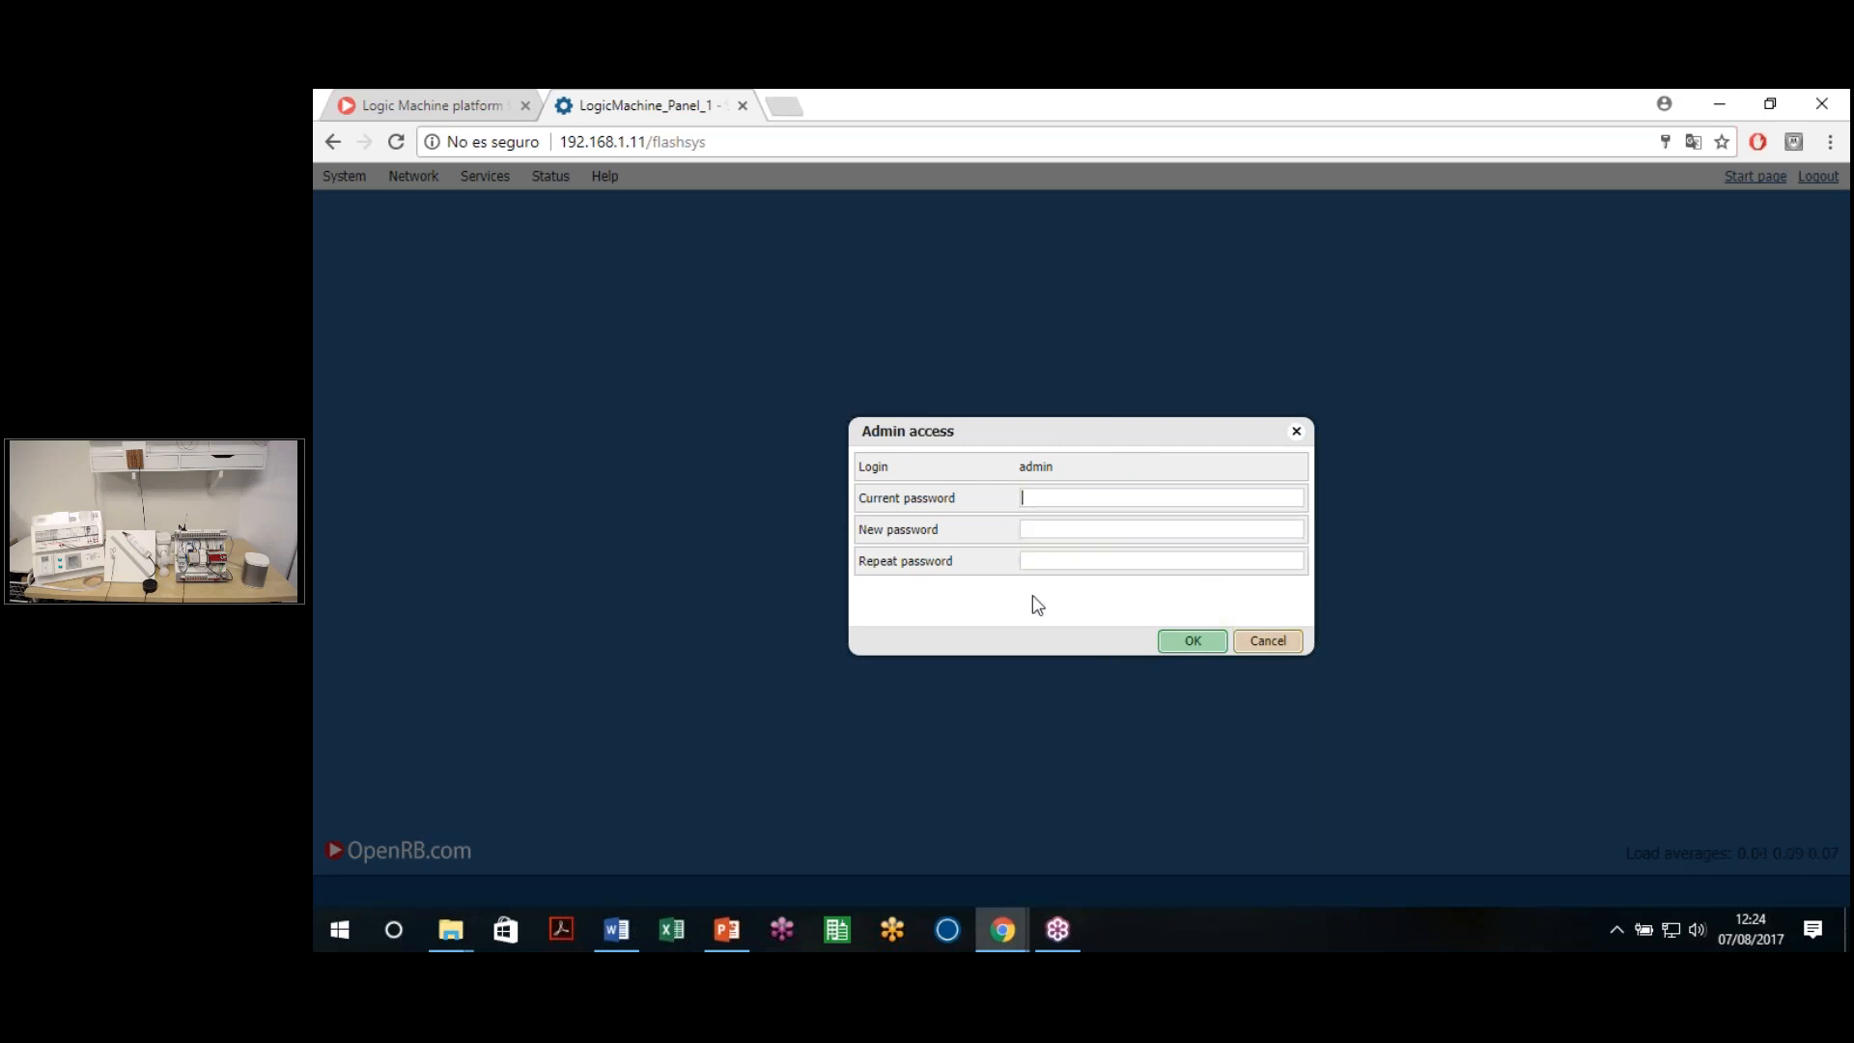
{"action": "left_click", "coordinate": [1267, 641]}
{"action": "left_click", "coordinate": [343, 176]}
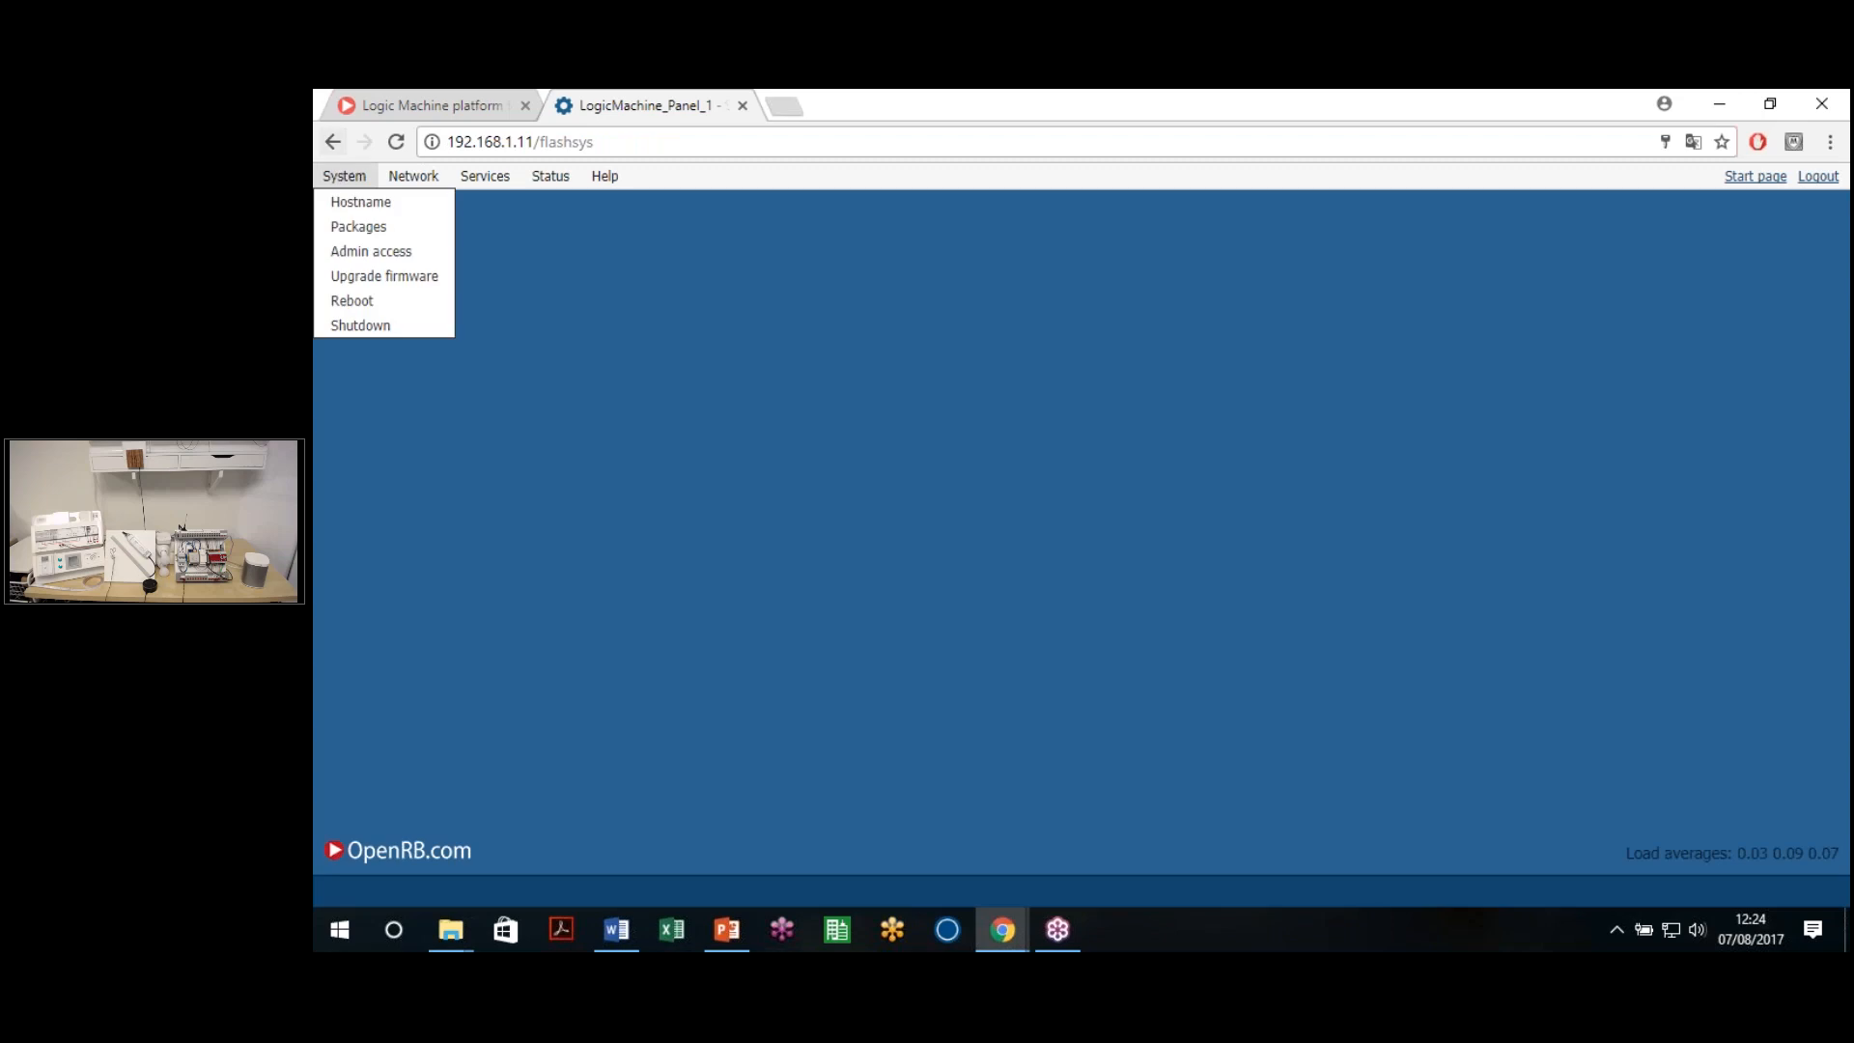
Choose System > Upgrade firmware to show the firmware upgrade dialog
{"action": "left_click", "coordinate": [396, 278]}
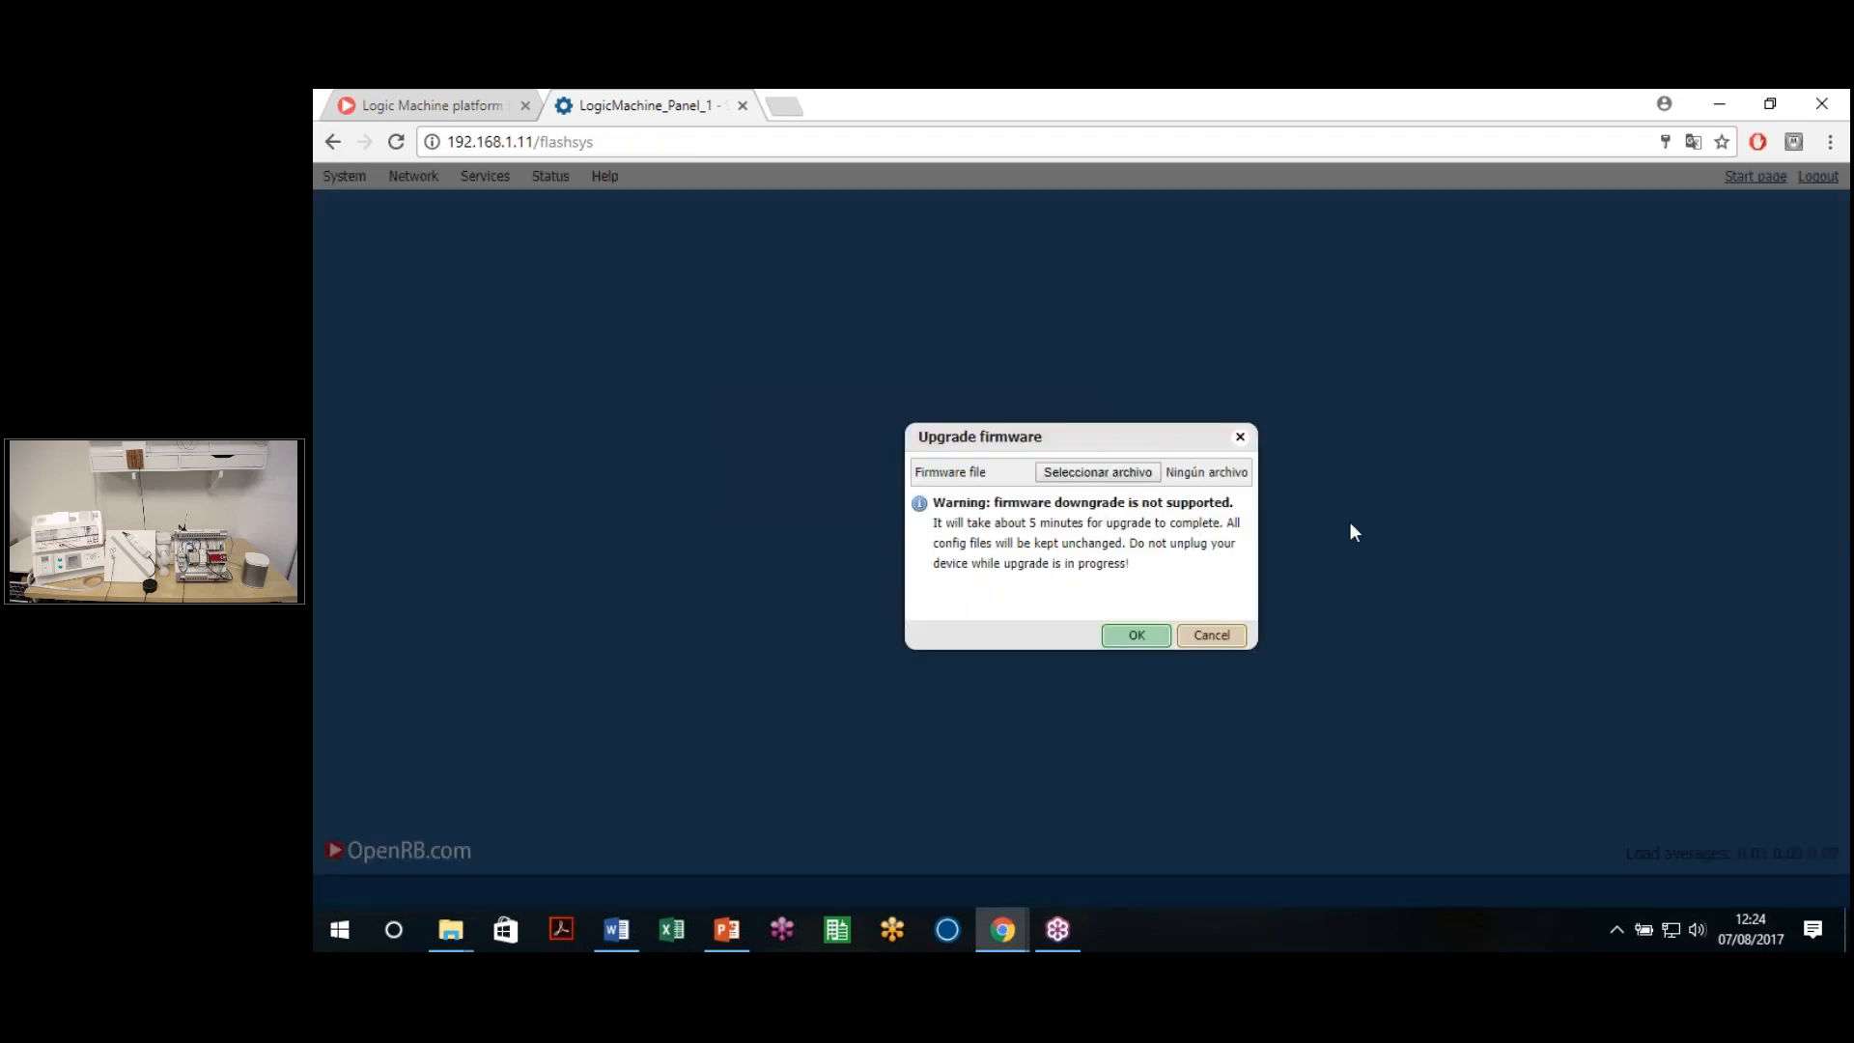
Open a new tab and go to openrb.com
{"action": "left_click", "coordinate": [784, 106]}
{"action": "type", "text": "openrb.com"}
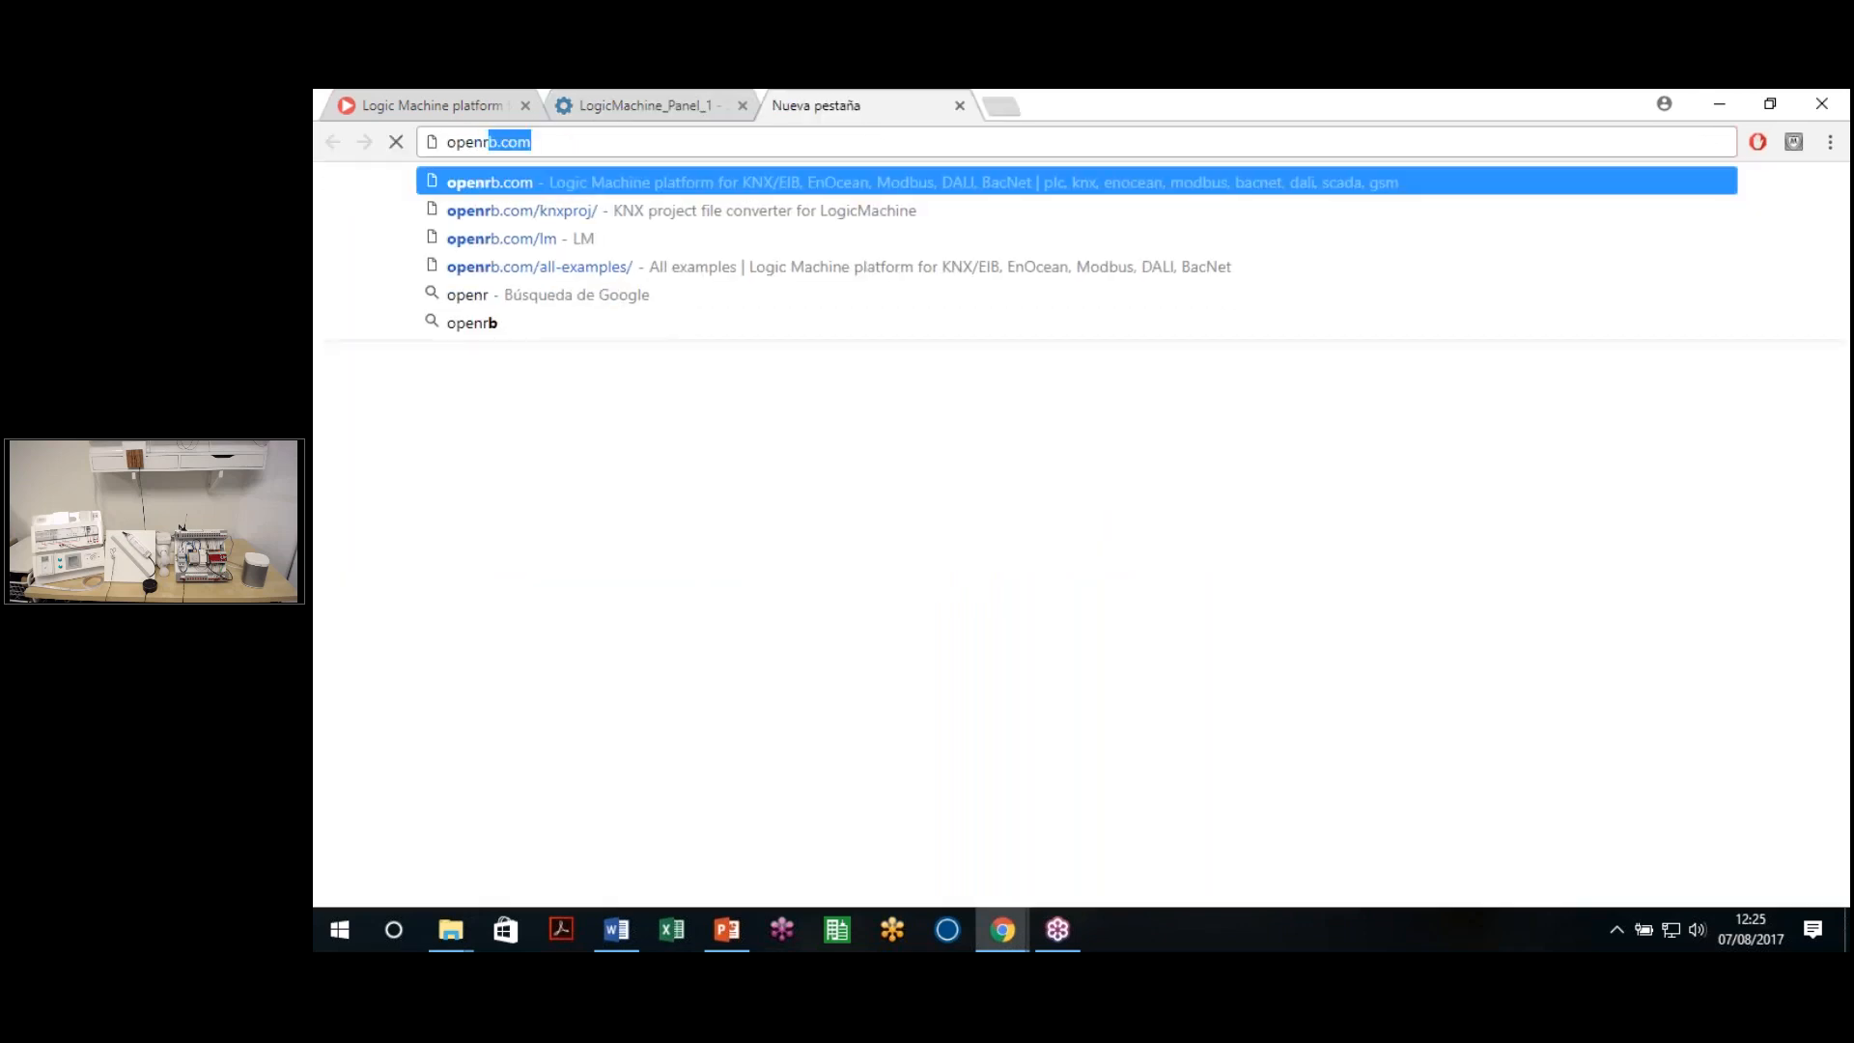
{"action": "key", "text": "Return"}
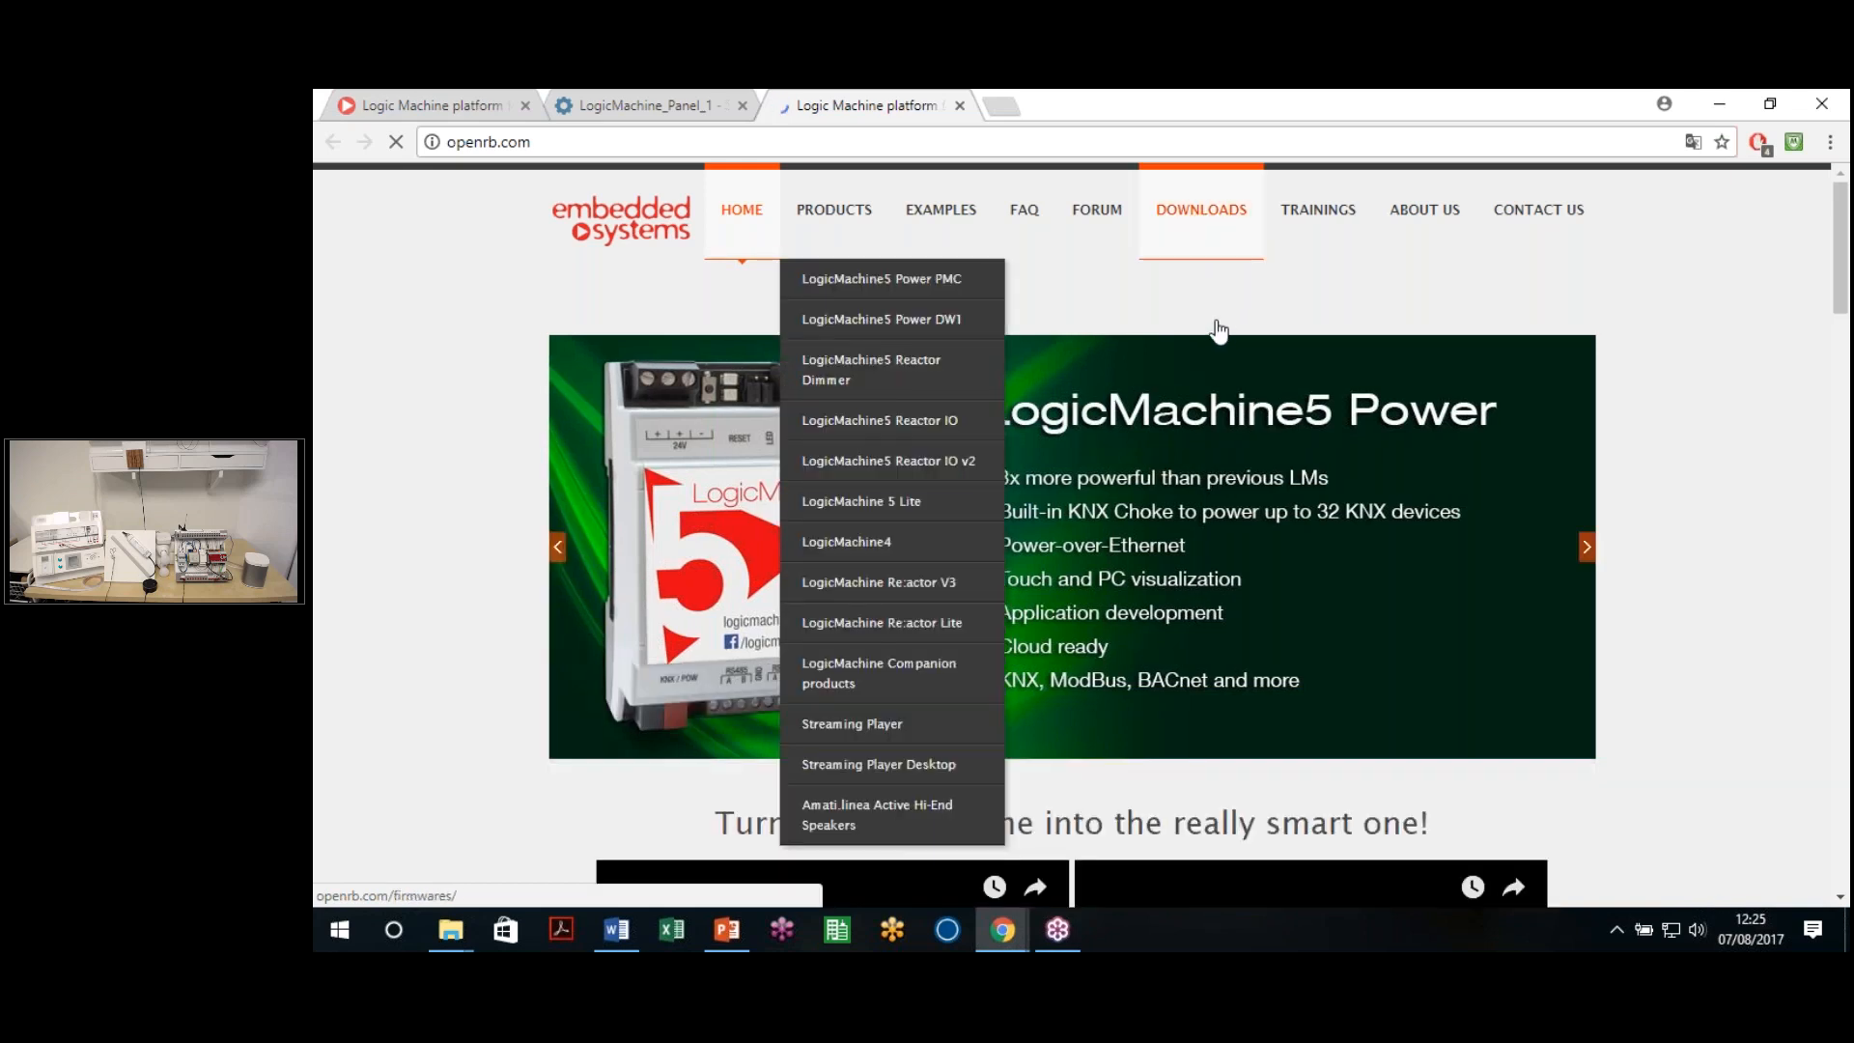
On the Firmwares page, locate the x3 CPU POWER version (i.MX6) section
{"action": "left_click", "coordinate": [1225, 327]}
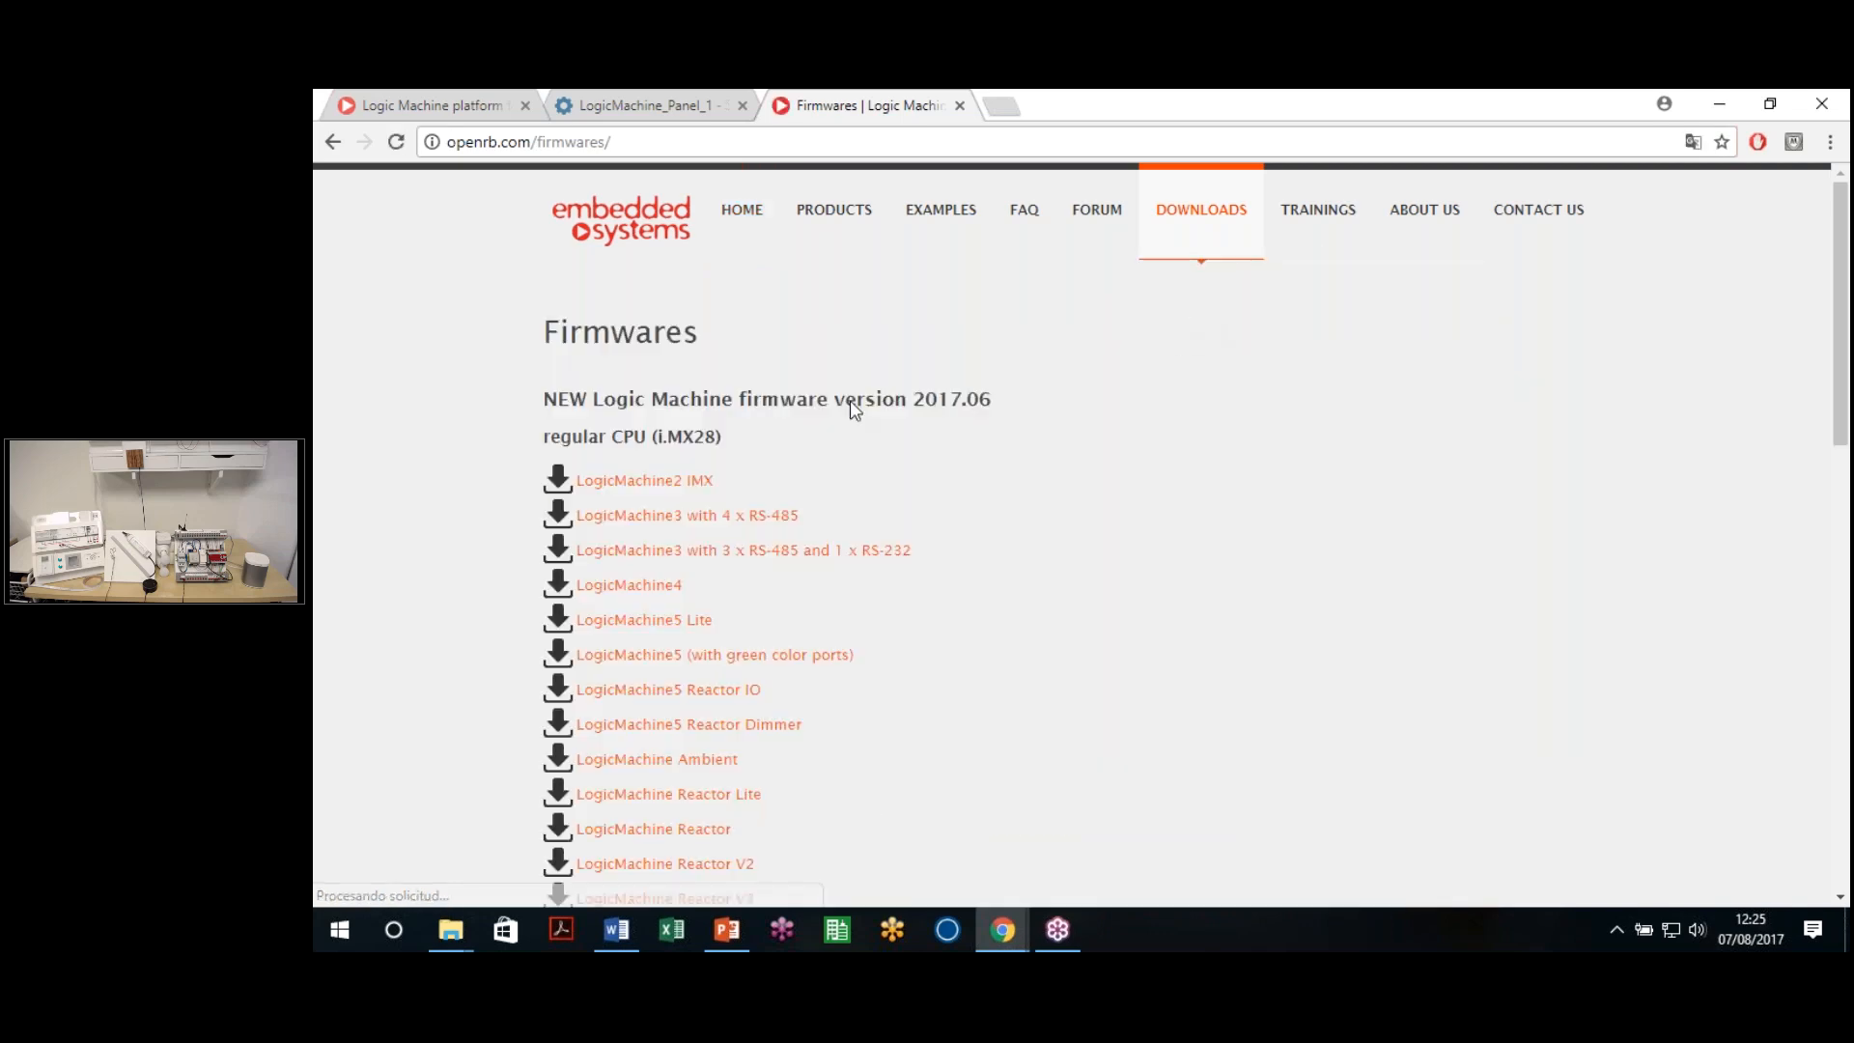
{"action": "scroll", "coordinate": [524, 465], "scroll_direction": "down", "scroll_amount": 2}
{"action": "scroll", "coordinate": [523, 465], "scroll_direction": "up", "scroll_amount": 1}
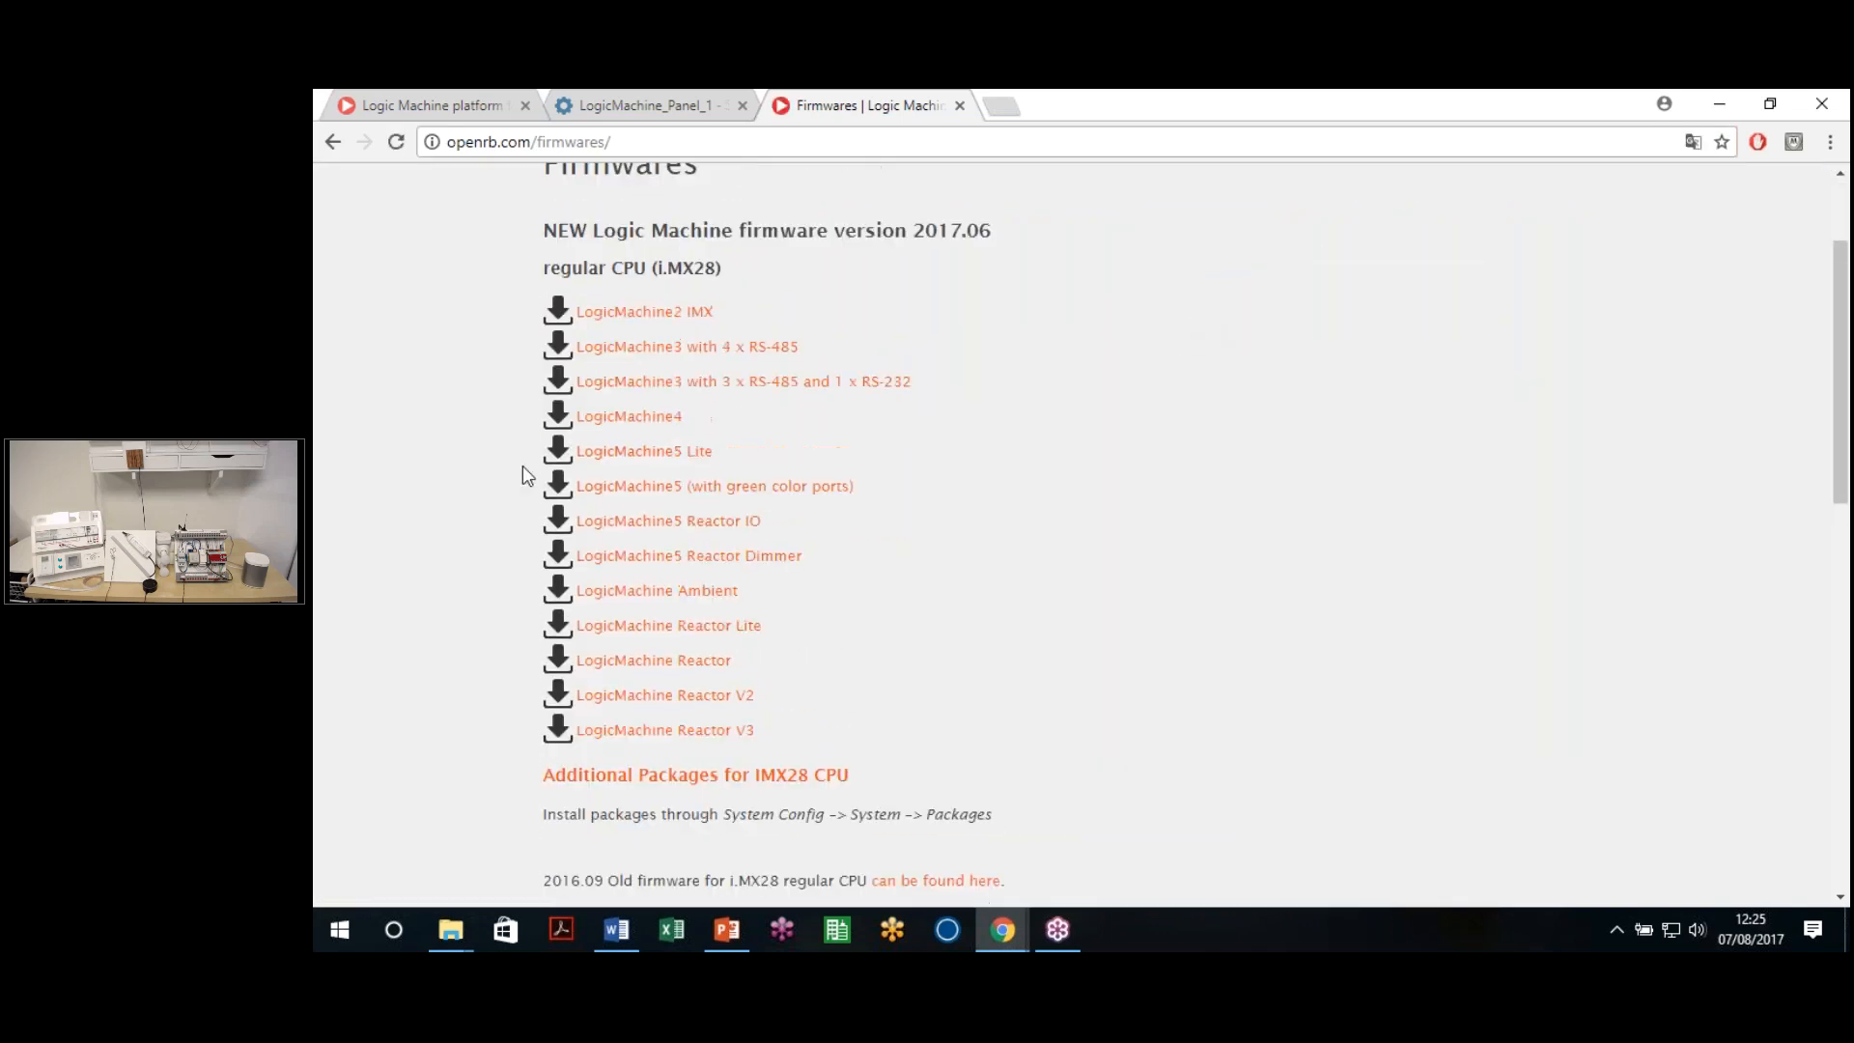
{"action": "scroll", "coordinate": [496, 480], "scroll_direction": "down", "scroll_amount": 5}
{"action": "scroll", "coordinate": [679, 431], "scroll_direction": "down", "scroll_amount": 2}
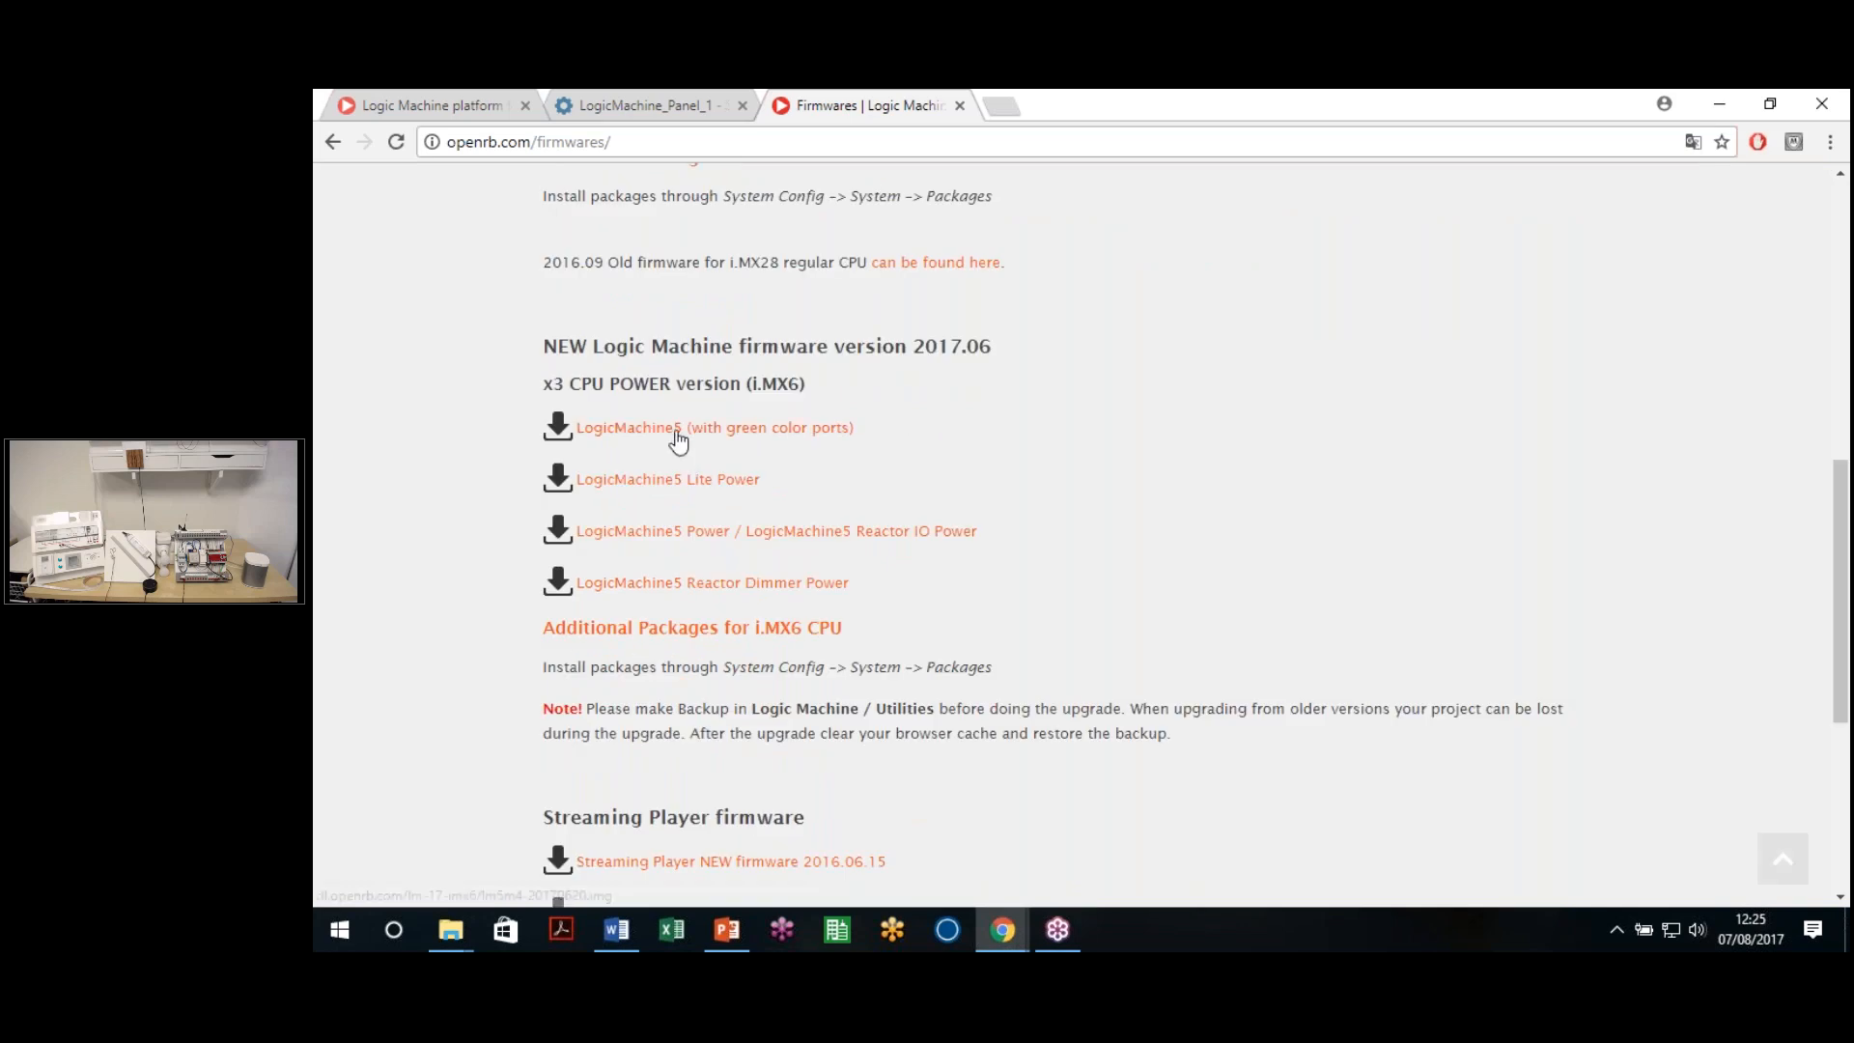
{"action": "scroll", "coordinate": [678, 430], "scroll_direction": "up", "scroll_amount": 6}
{"action": "scroll", "coordinate": [705, 685], "scroll_direction": "down", "scroll_amount": 5}
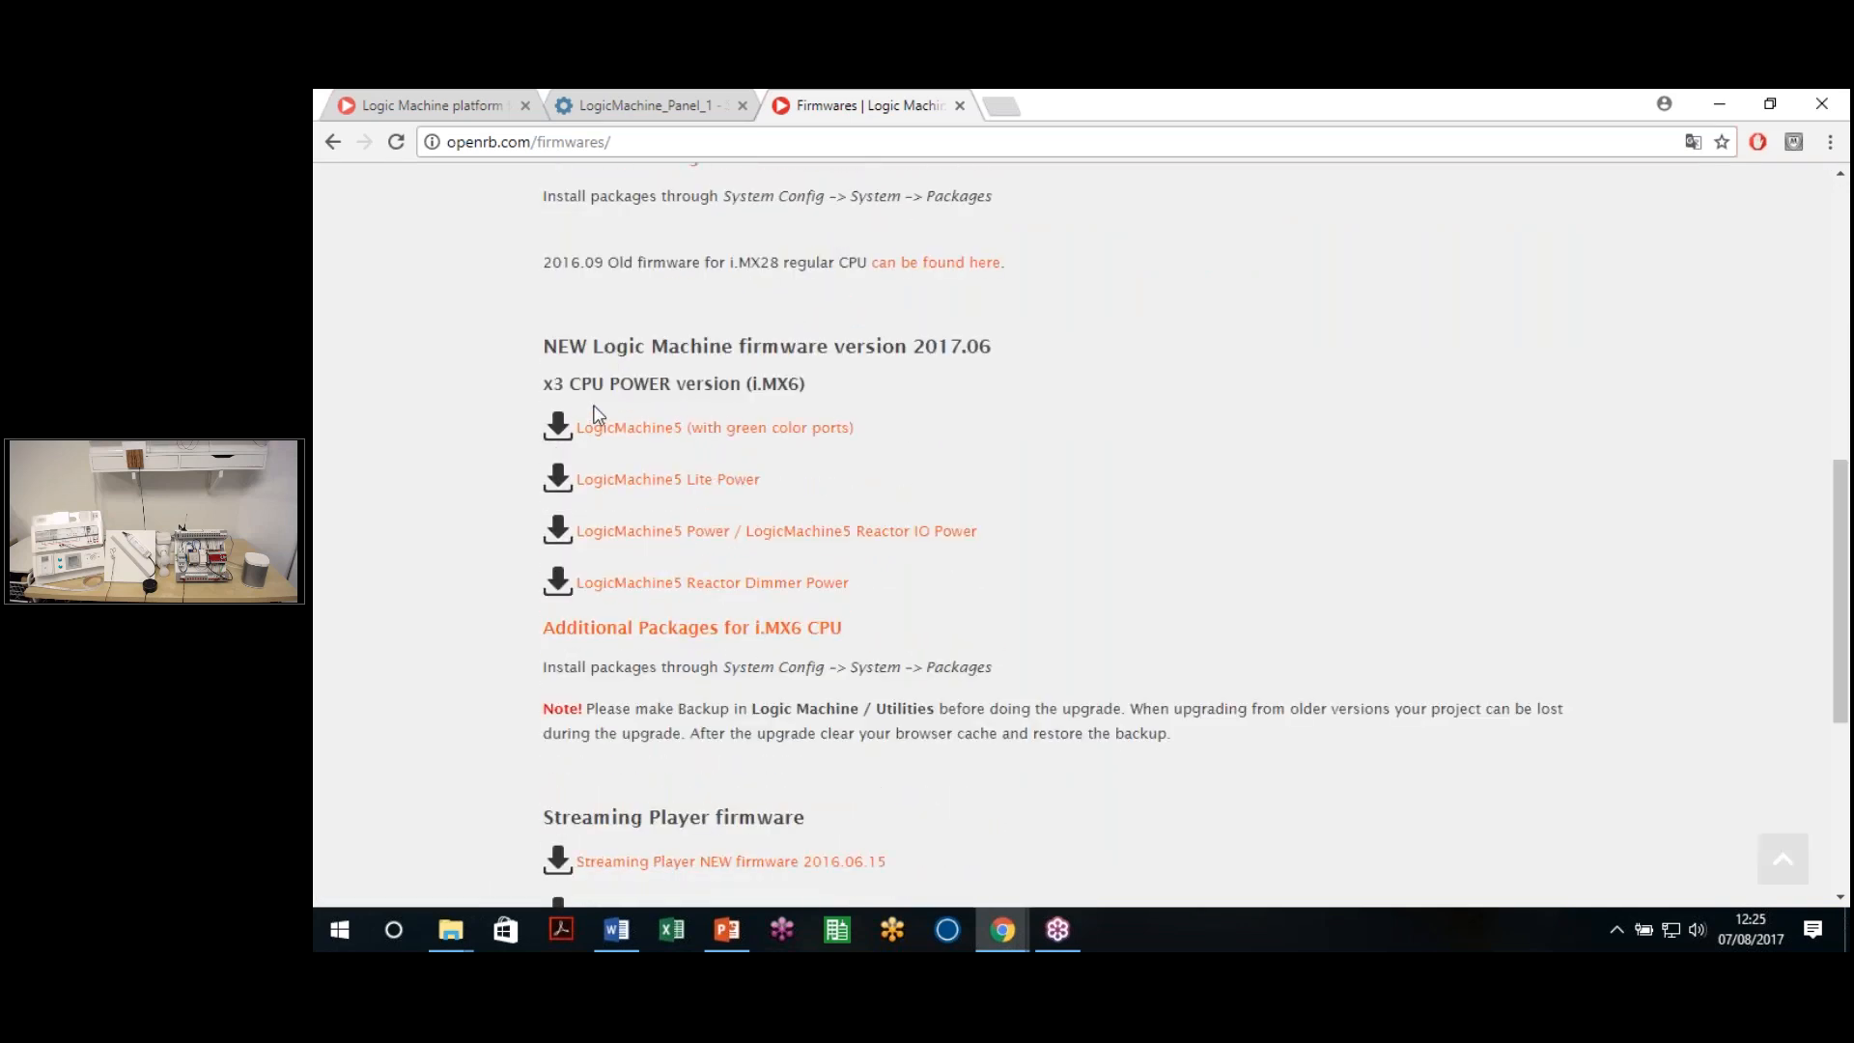
{"action": "left_click_drag", "start_coordinate": [545, 383], "coordinate": [840, 379]}
{"action": "left_click", "coordinate": [753, 382]}
{"action": "mouse_move", "coordinate": [826, 384]}
{"action": "left_mouse_down"}
{"action": "mouse_move", "coordinate": [545, 383]}
{"action": "mouse_move", "coordinate": [769, 371]}
{"action": "mouse_move", "coordinate": [815, 391]}
{"action": "left_mouse_up"}
{"action": "left_click", "coordinate": [546, 383]}
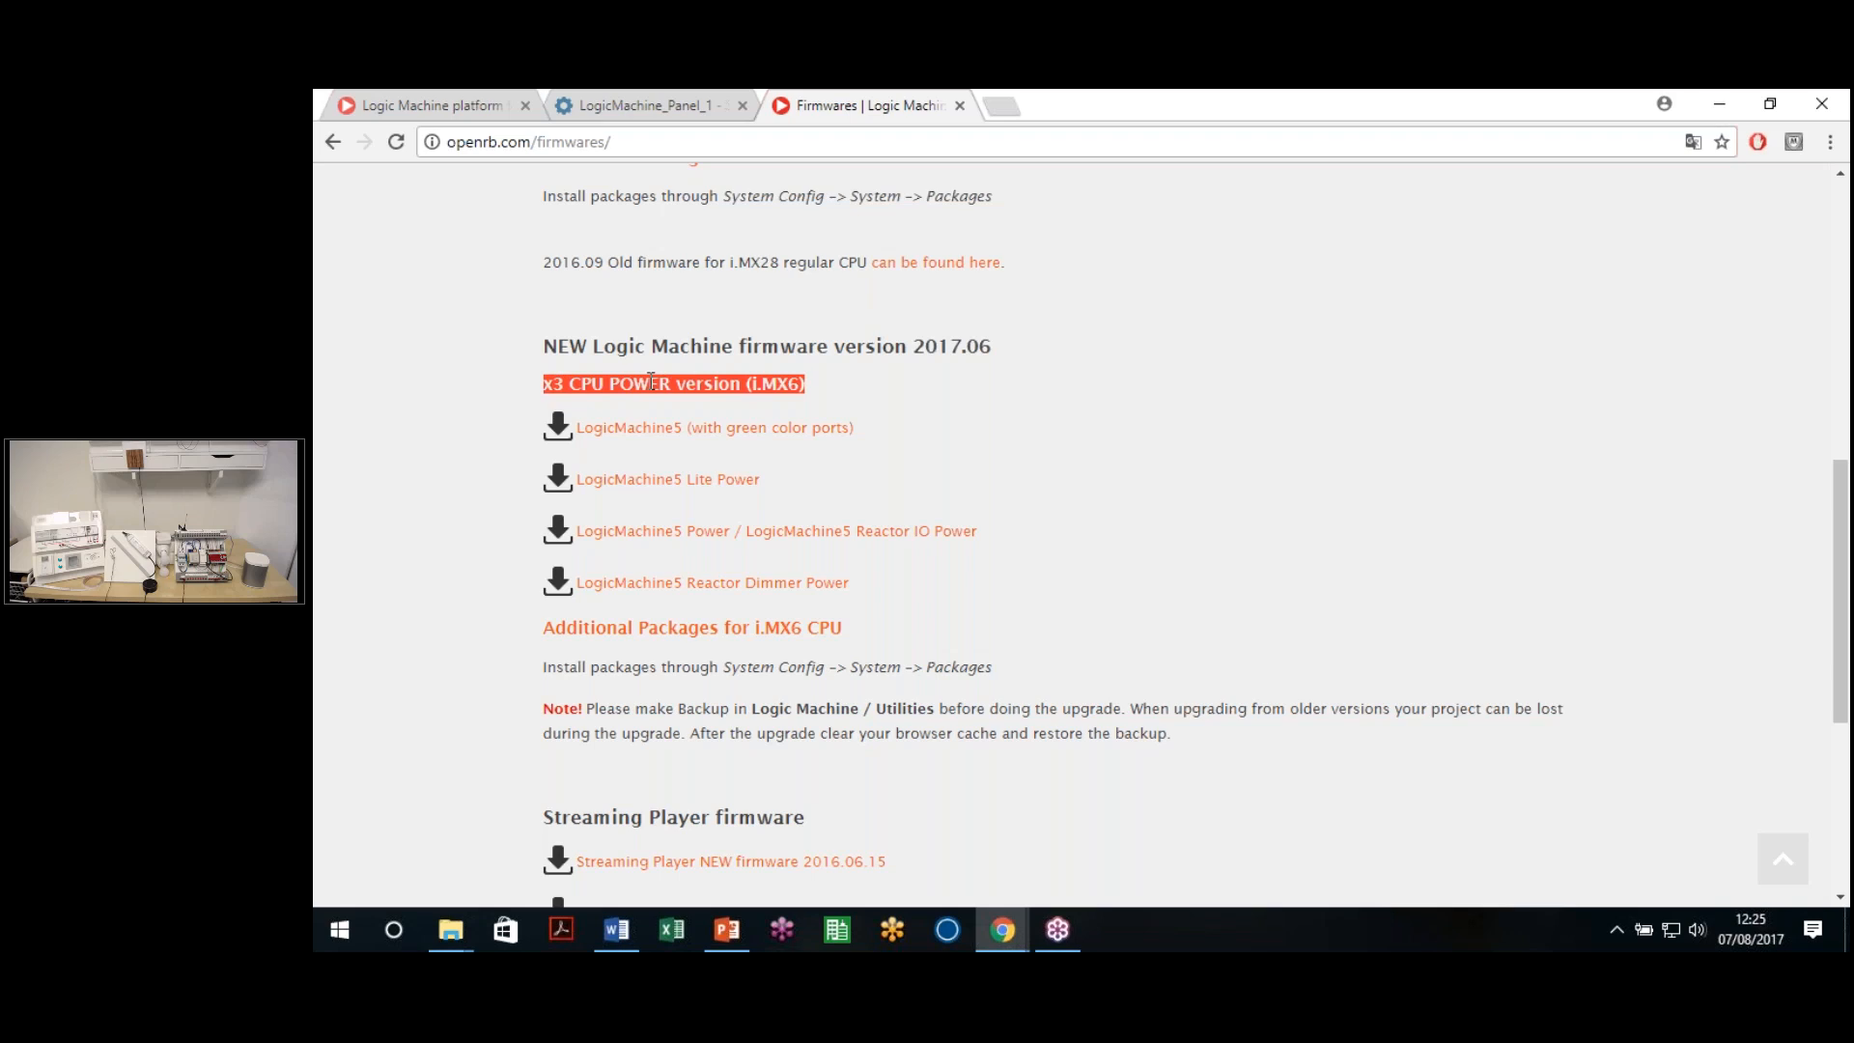
{"action": "left_click", "coordinate": [840, 399]}
{"action": "scroll", "coordinate": [840, 399], "scroll_direction": "up", "scroll_amount": 1}
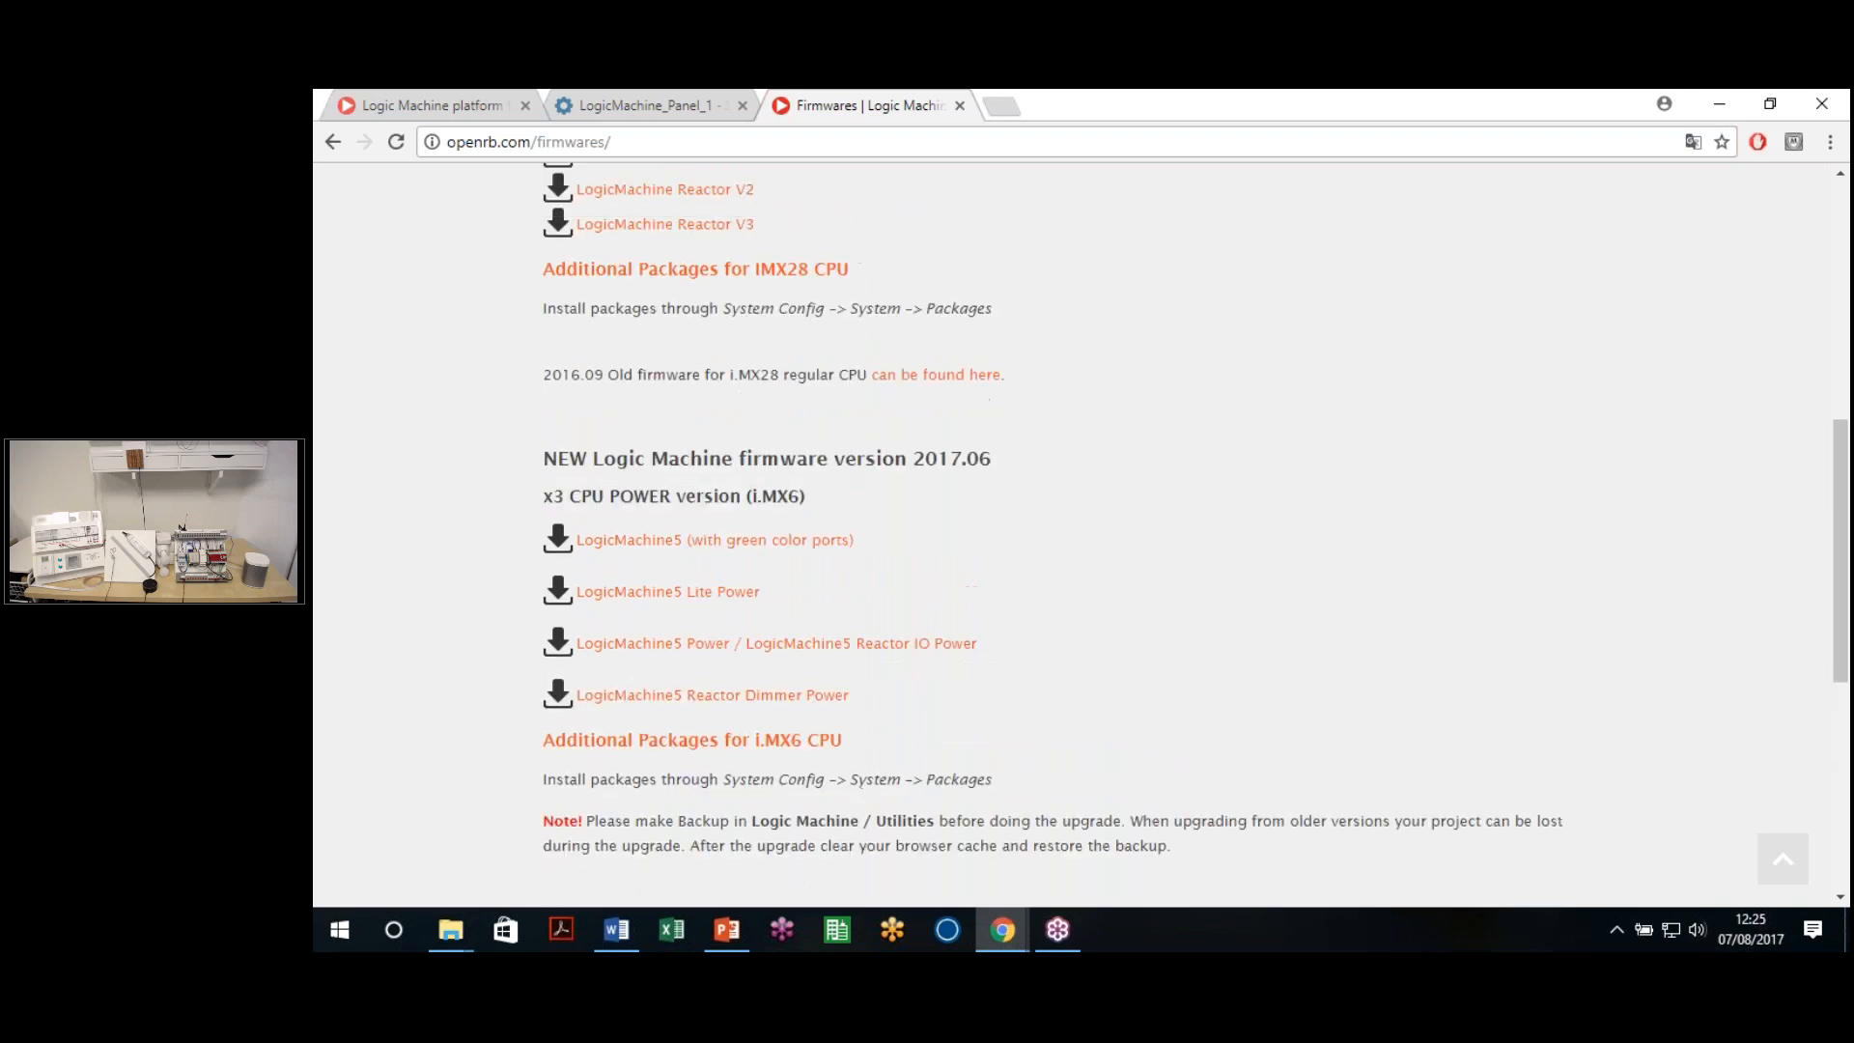
{"action": "triple_click", "coordinate": [558, 490]}
{"action": "left_click", "coordinate": [557, 491]}
{"action": "left_click_drag", "start_coordinate": [557, 490], "coordinate": [808, 506]}
{"action": "left_click", "coordinate": [808, 490]}
Download the LogicMachine5 Power 2017.06 firmware image from that section
{"action": "scroll", "coordinate": [701, 429], "scroll_direction": "up", "scroll_amount": 6}
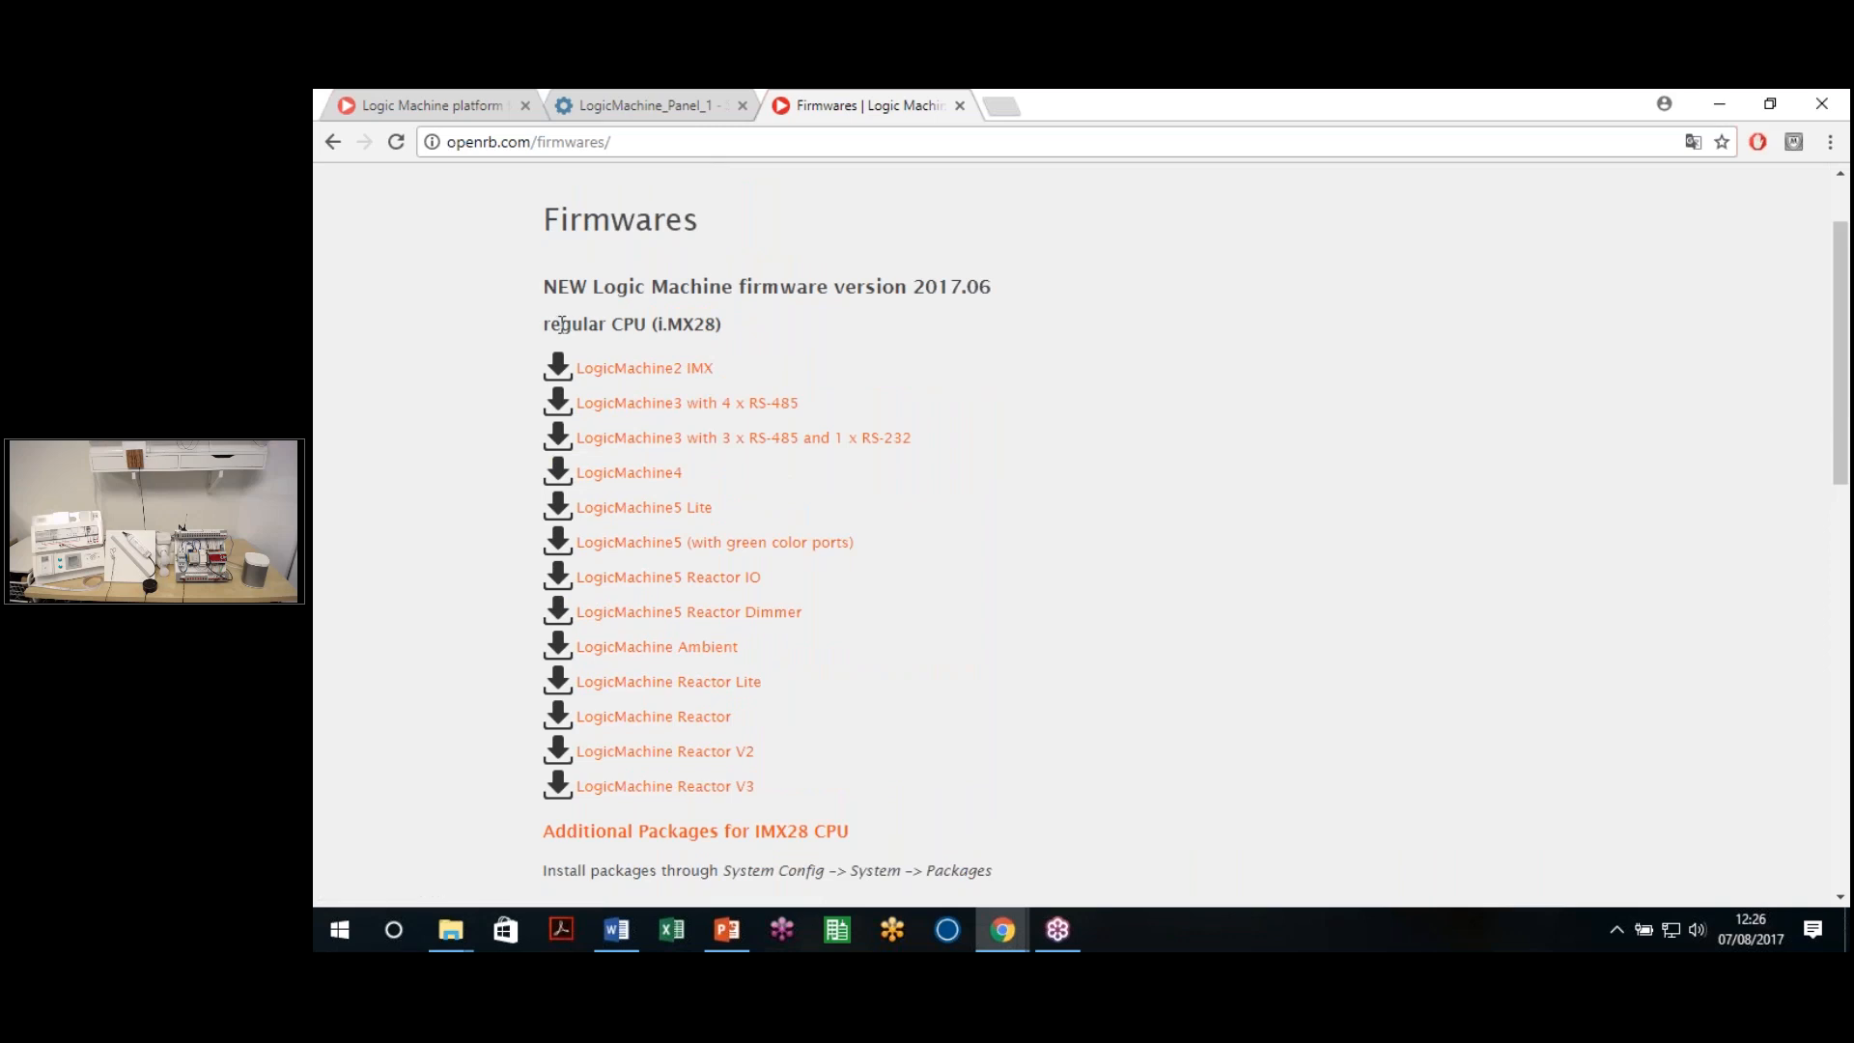
{"action": "scroll", "coordinate": [749, 344], "scroll_direction": "down", "scroll_amount": 4}
{"action": "left_click_drag", "start_coordinate": [568, 721], "coordinate": [786, 720]}
{"action": "left_click", "coordinate": [830, 724]}
{"action": "scroll", "coordinate": [836, 585], "scroll_direction": "down", "scroll_amount": 3}
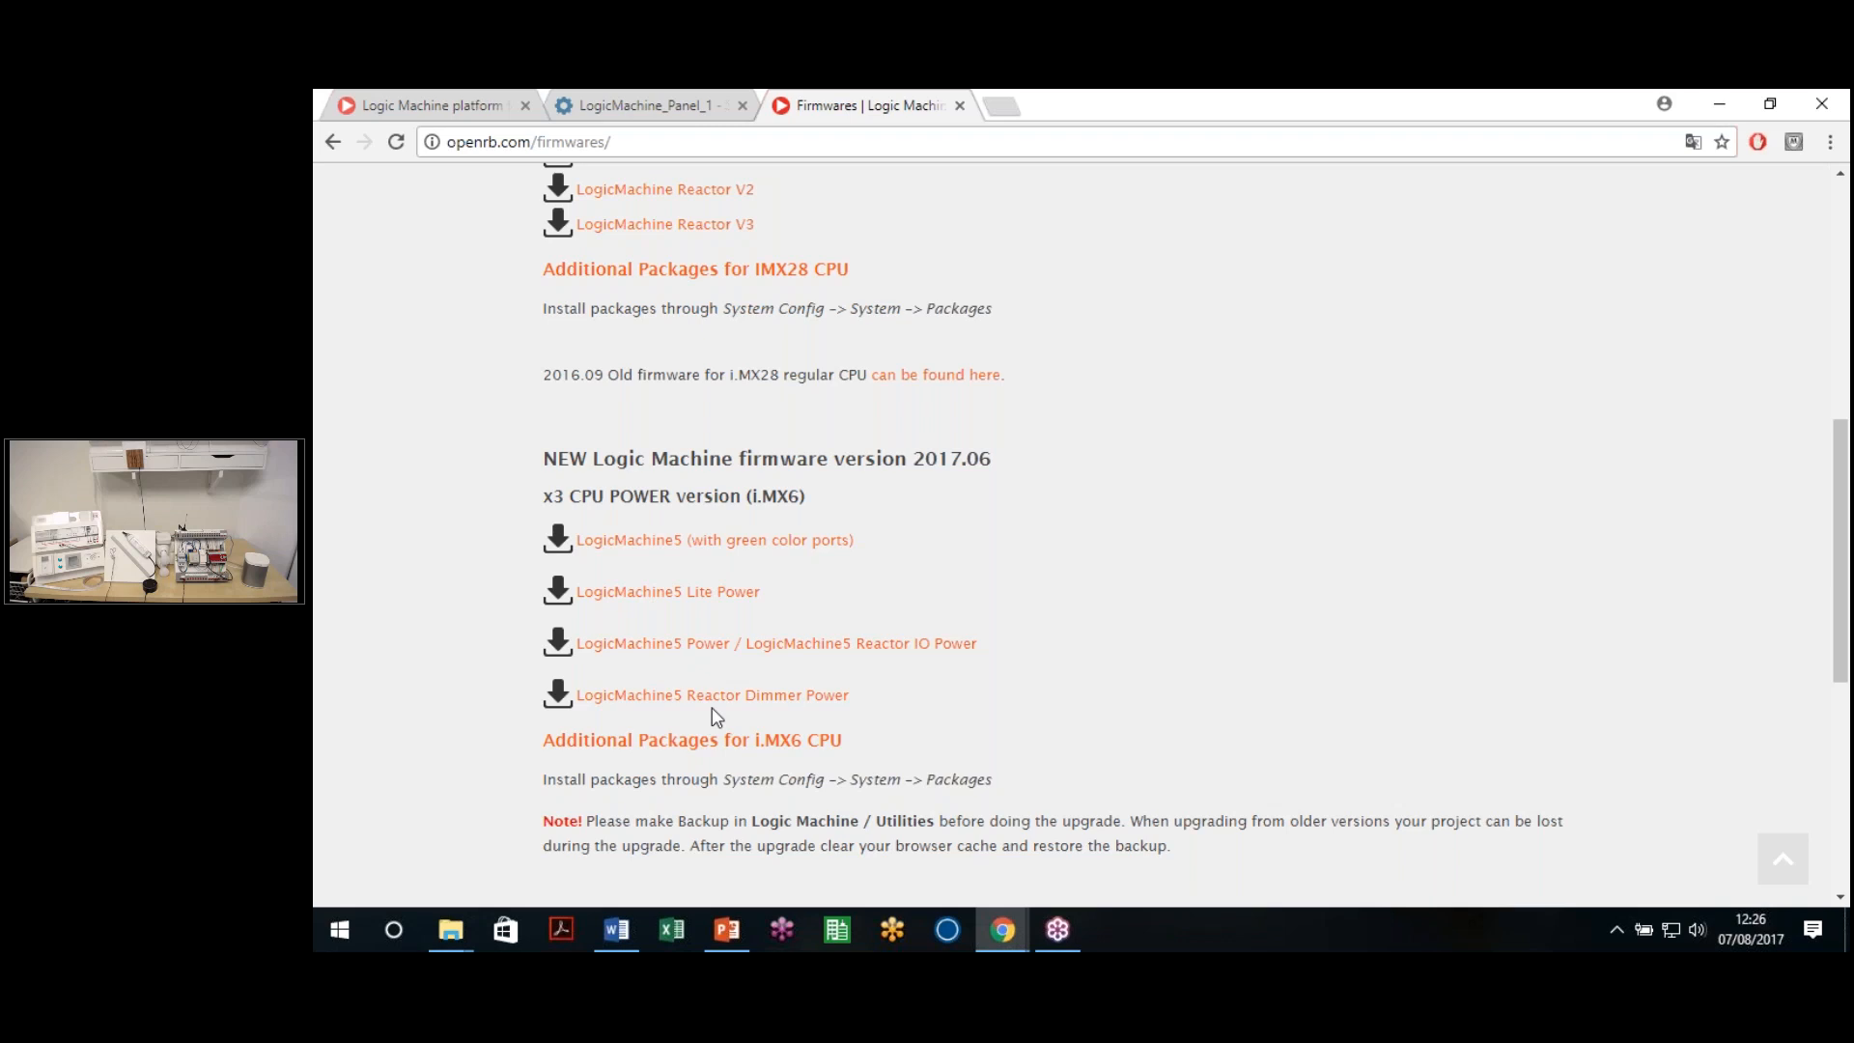
{"action": "left_click", "coordinate": [690, 657]}
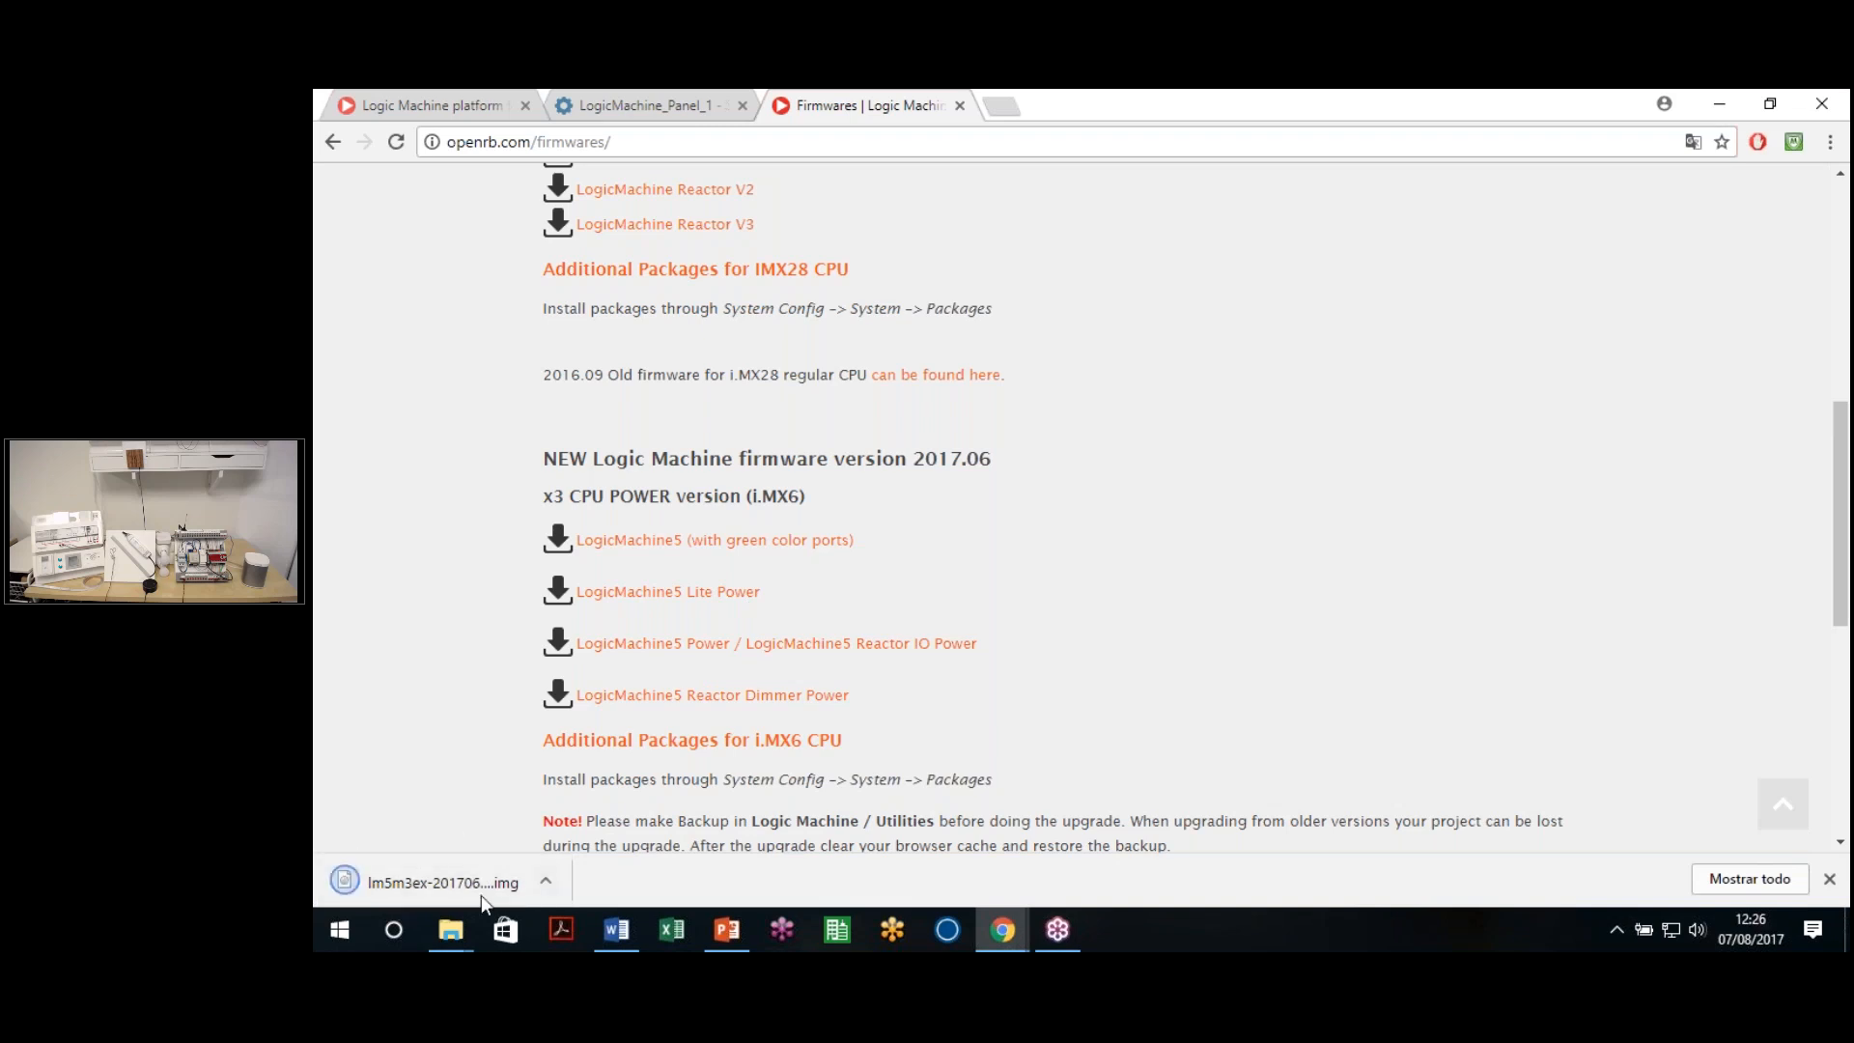
On the LogicMachine_Panel_1 tab, attach the downloaded .img as firmware file, then cancel the upgrade
{"action": "left_click", "coordinate": [656, 99]}
{"action": "left_click_drag", "start_coordinate": [443, 882], "coordinate": [1110, 444]}
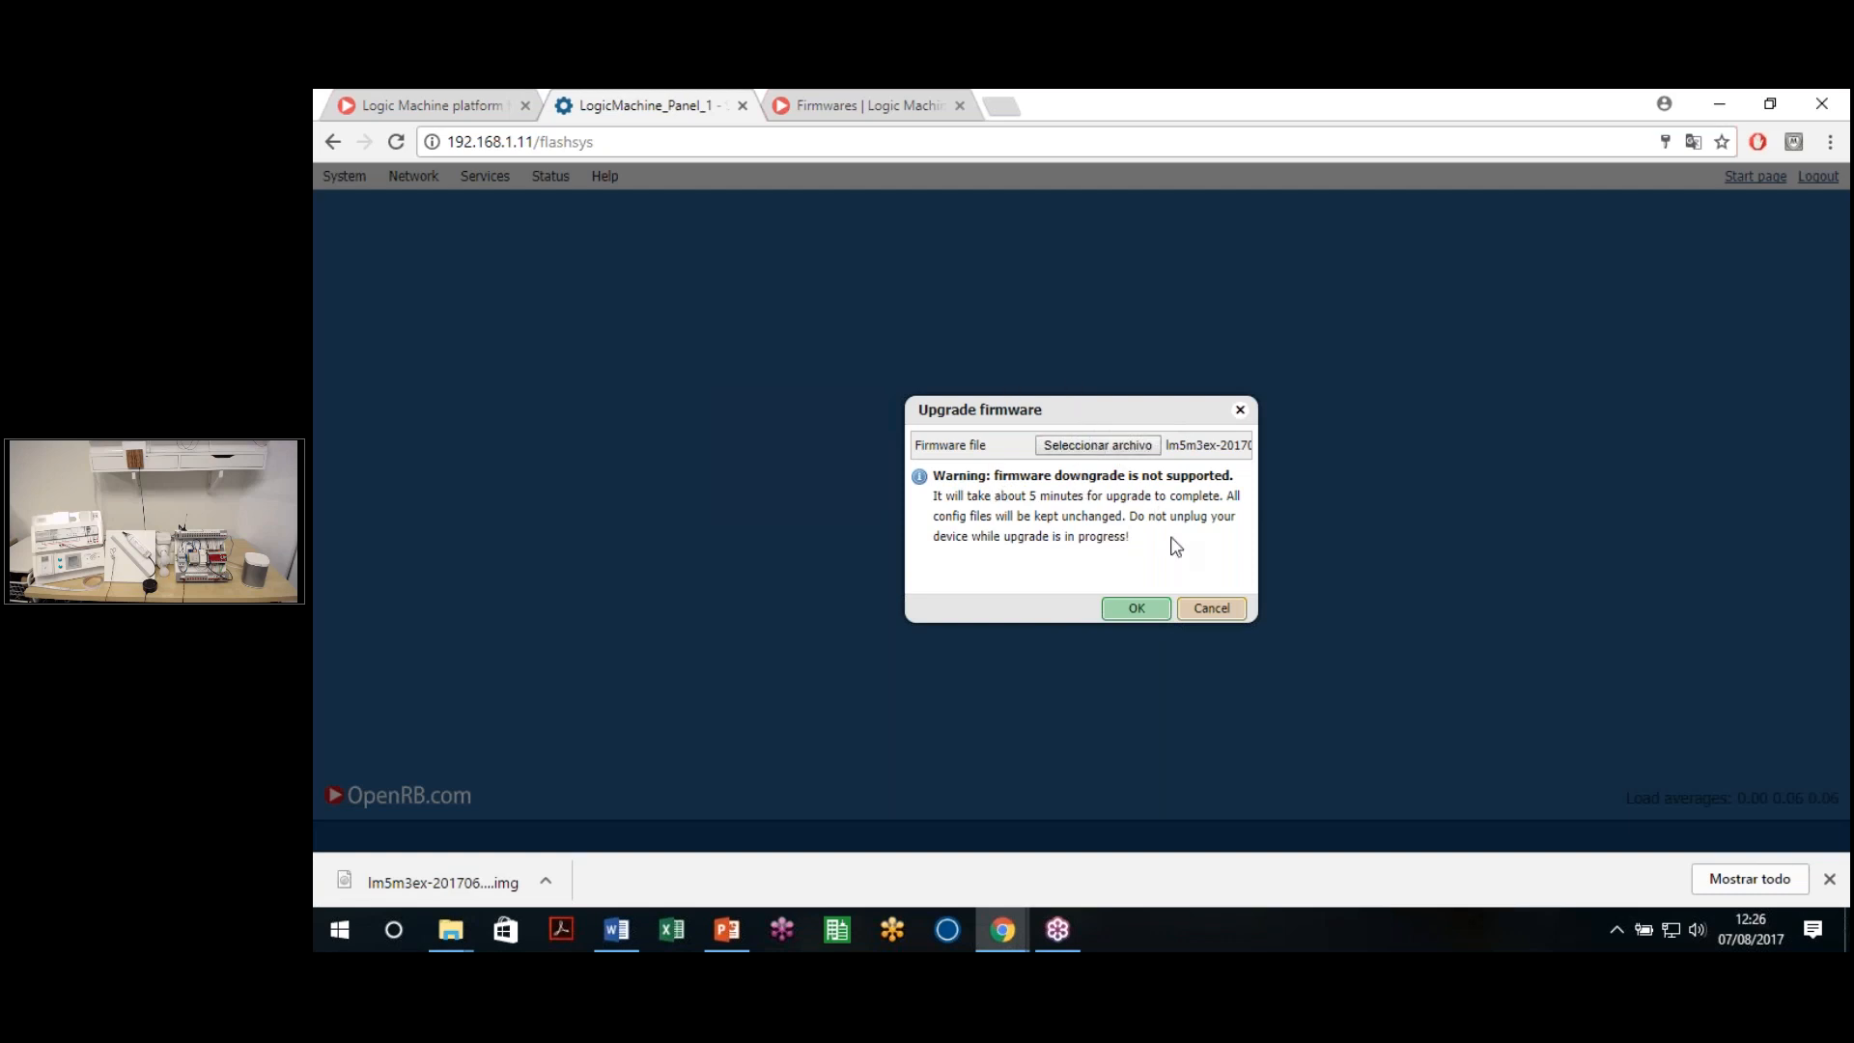
{"action": "left_click", "coordinate": [1210, 608]}
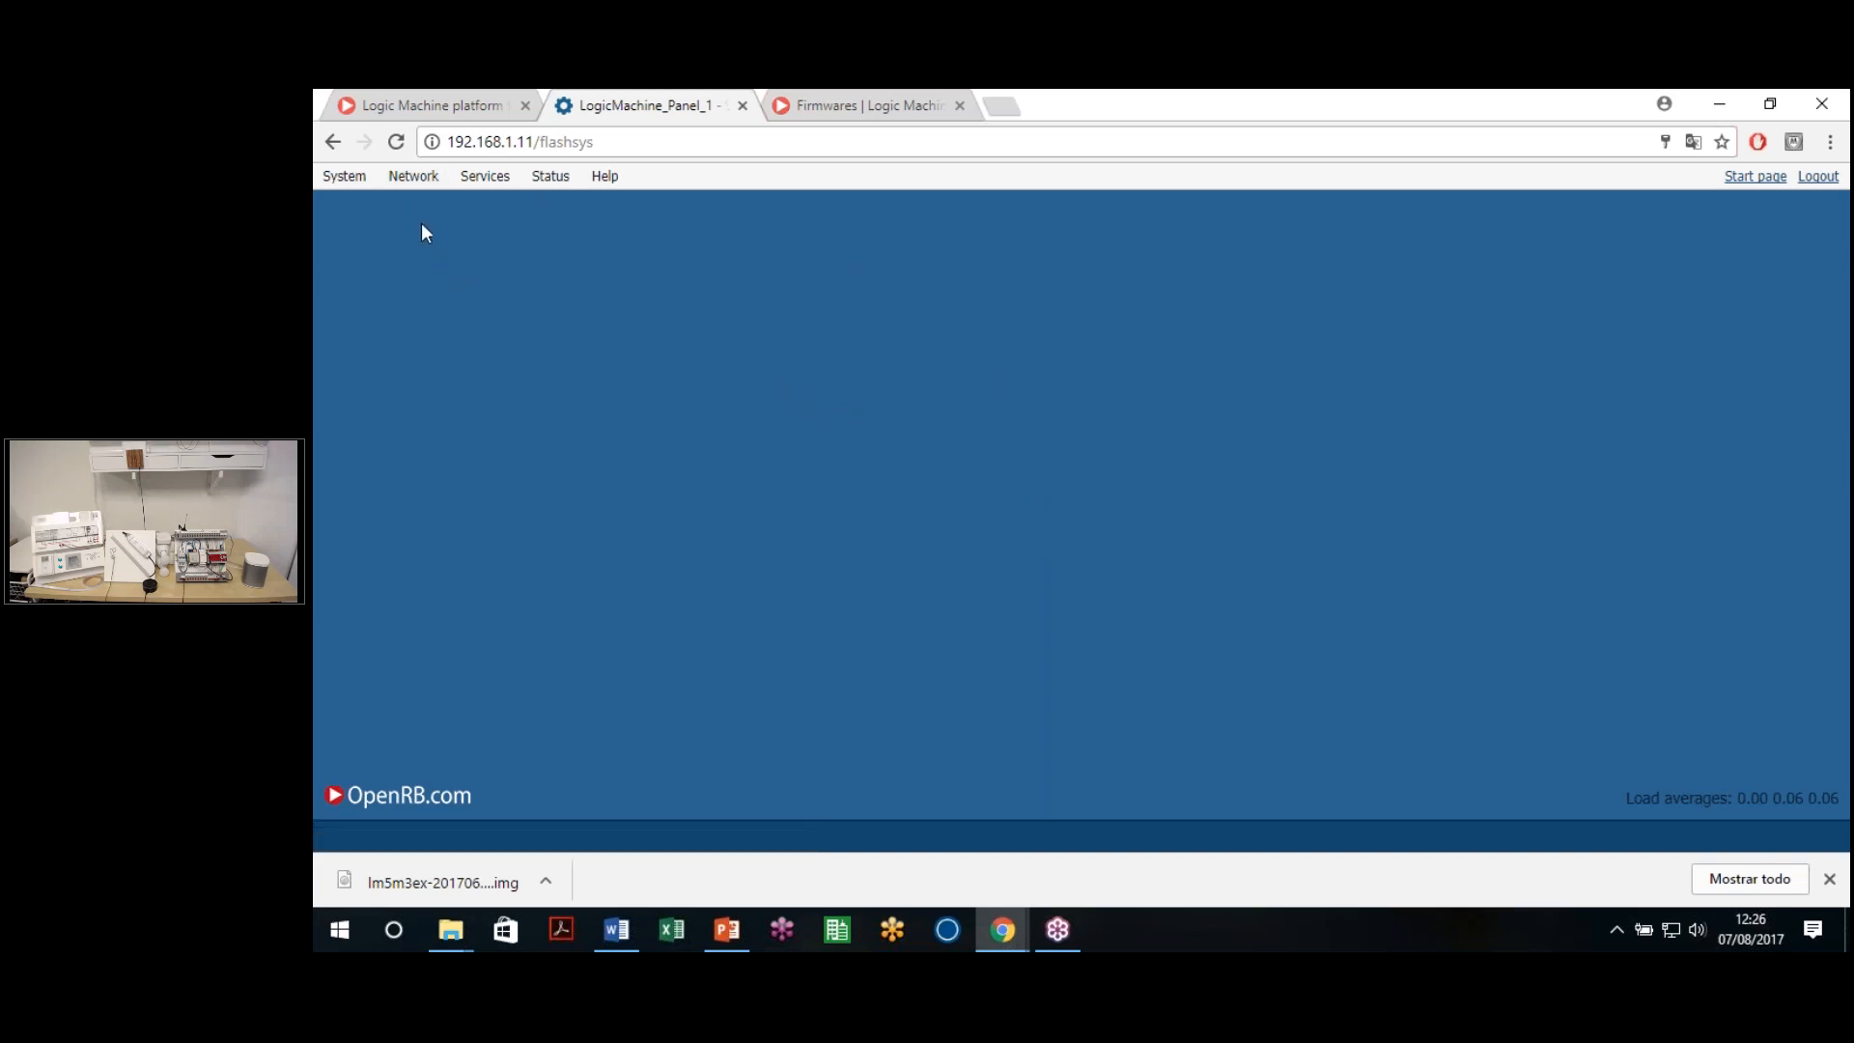
Open Network > Interfaces and view, then close, the eth0 network usage chart
{"action": "mouse_move", "coordinate": [366, 178]}
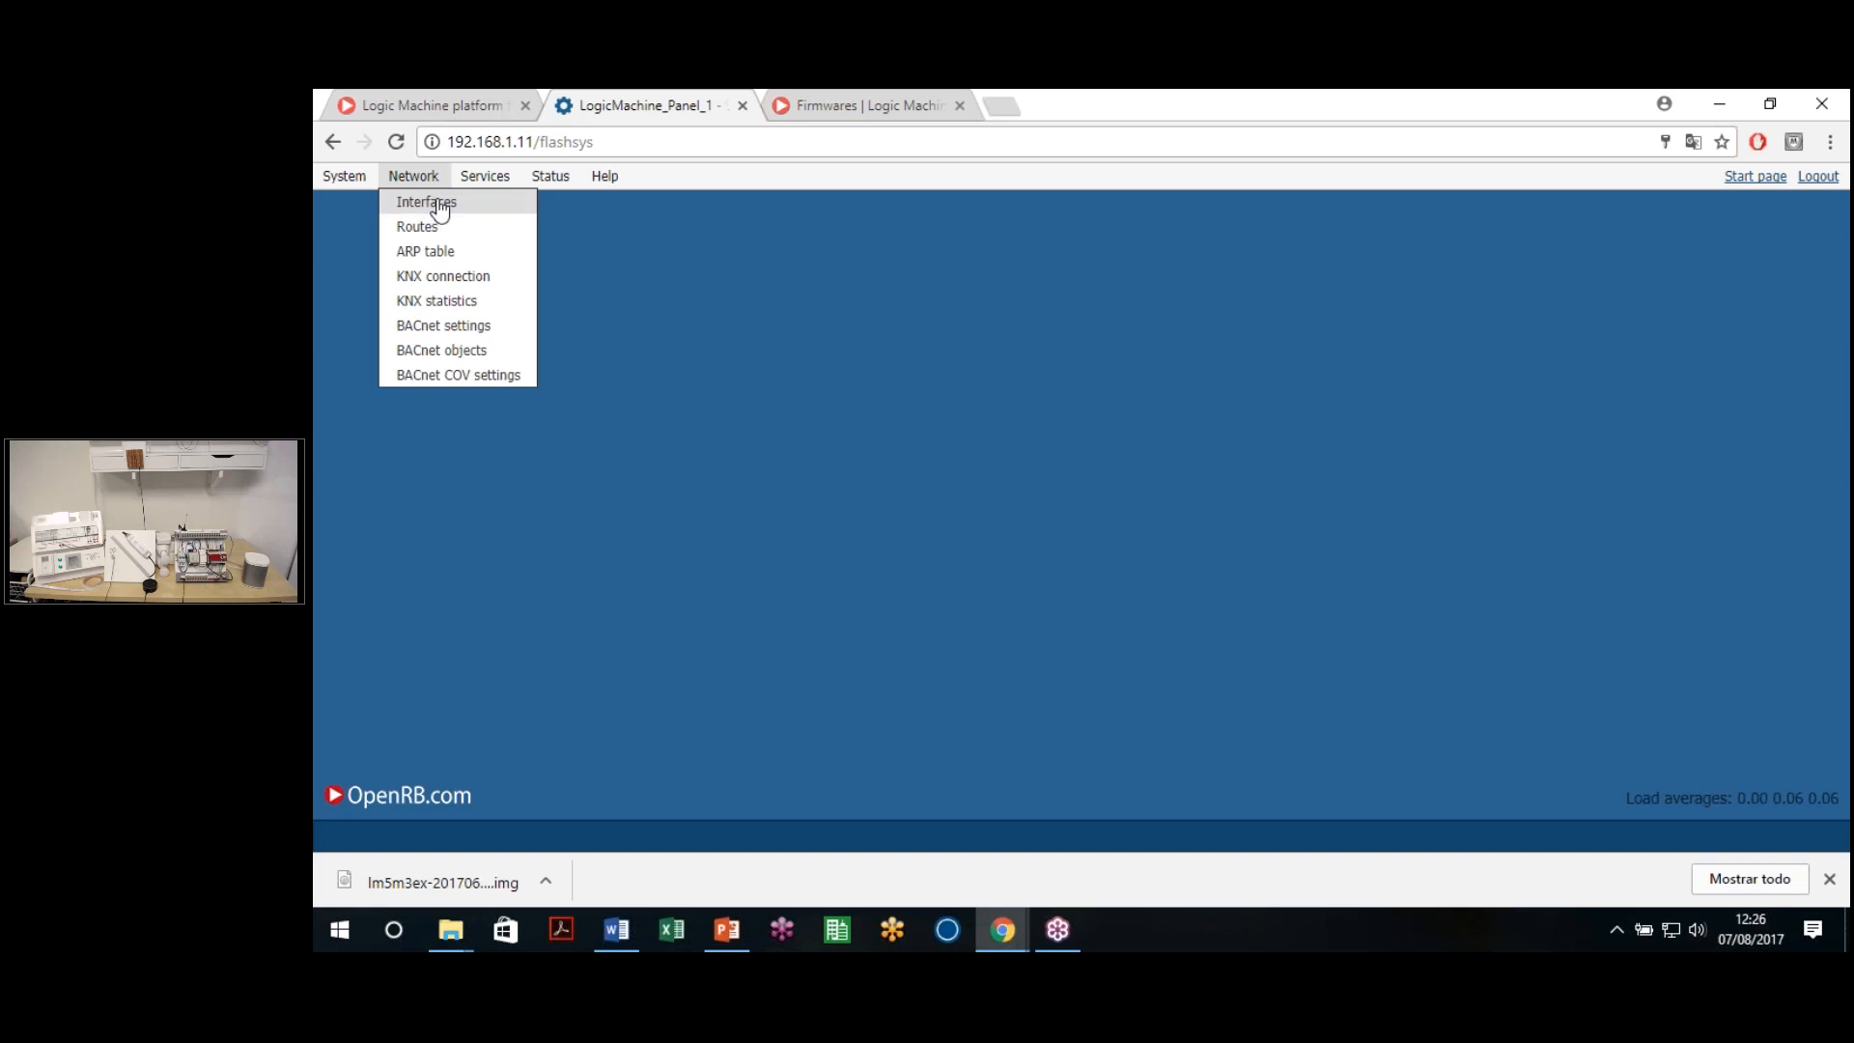
{"action": "left_click", "coordinate": [452, 206]}
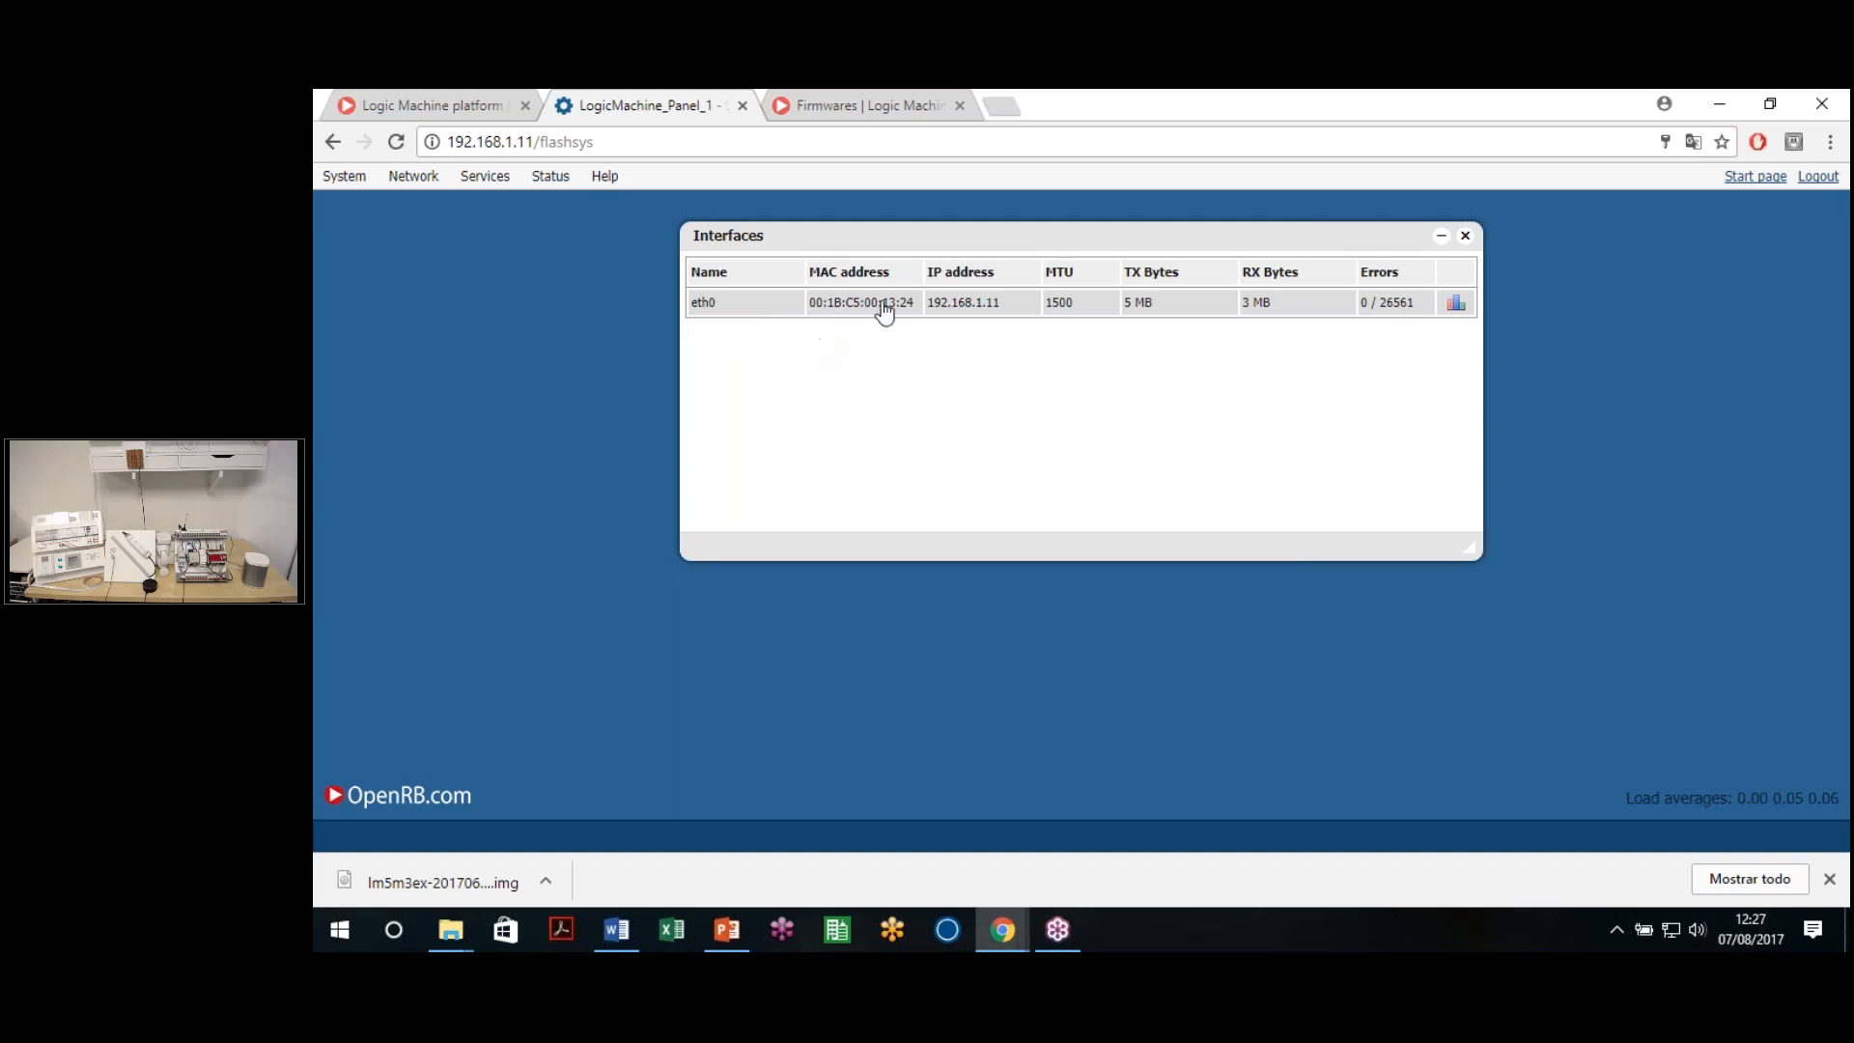
{"action": "left_click", "coordinate": [1455, 304]}
{"action": "left_click_drag", "start_coordinate": [983, 229], "coordinate": [942, 293]}
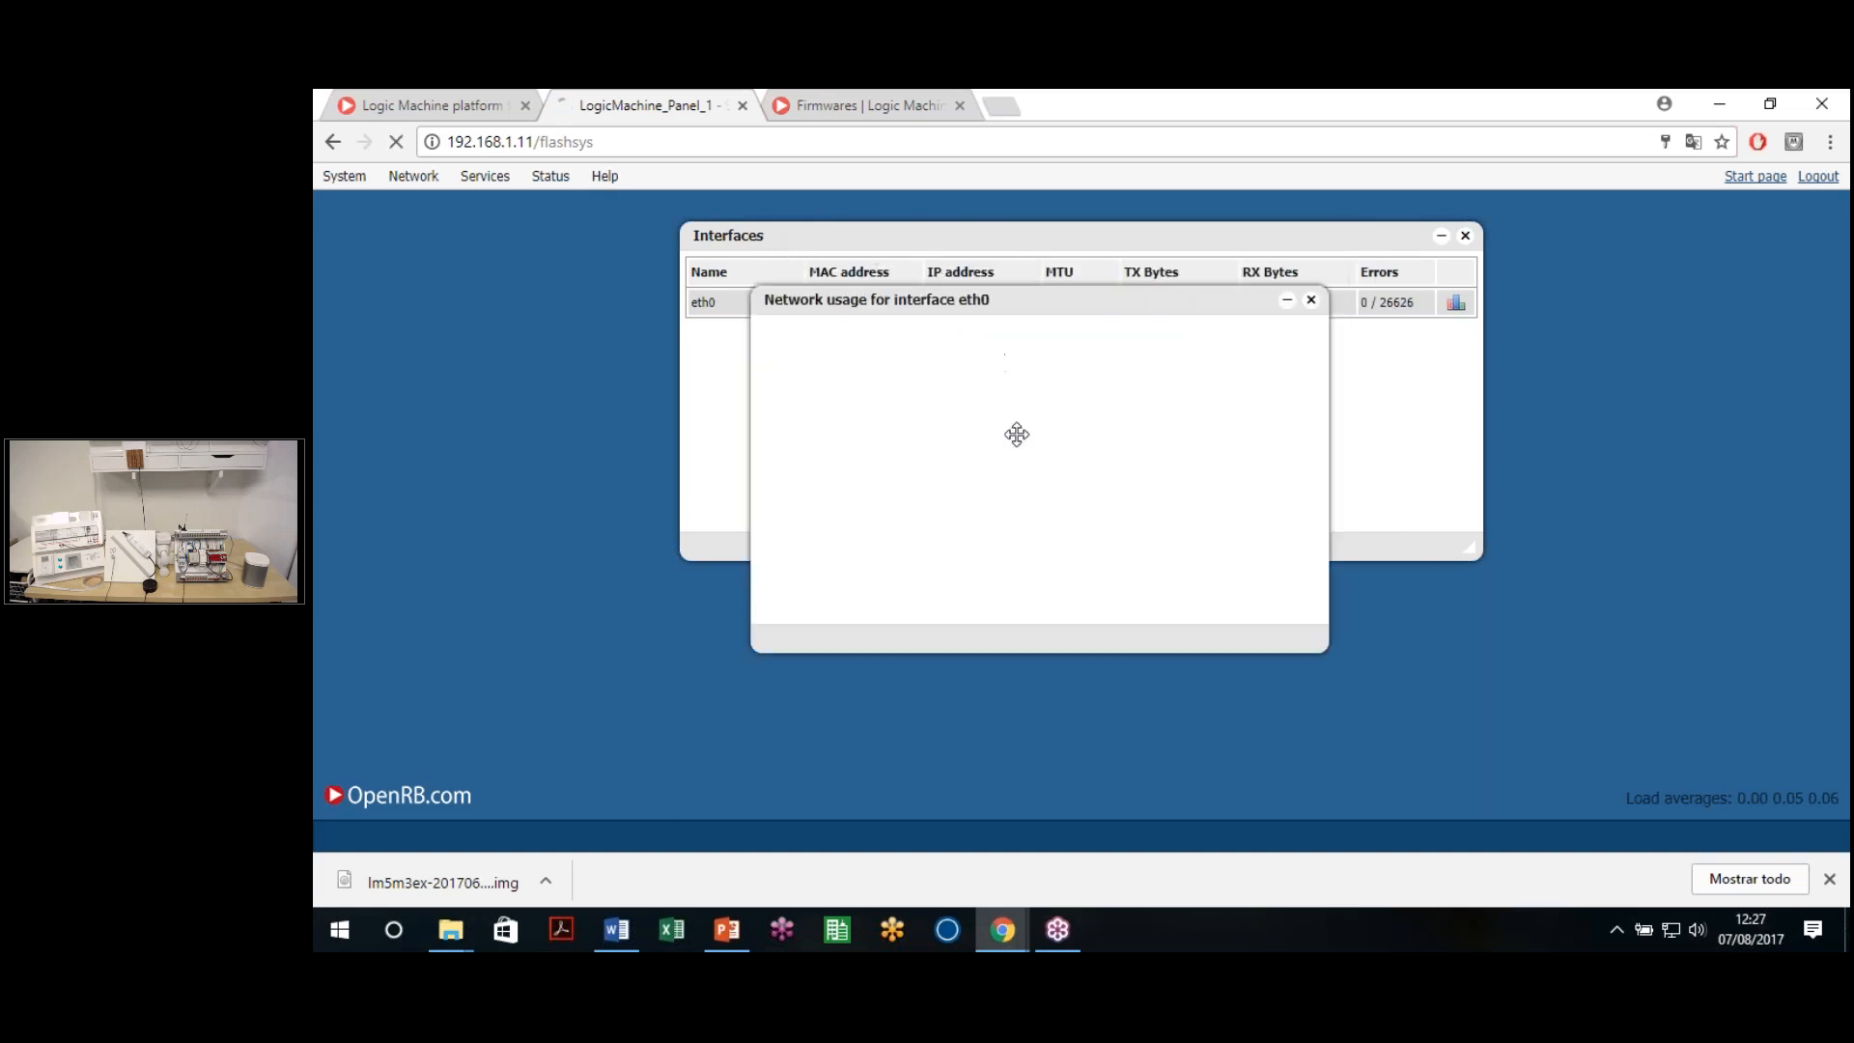
{"action": "left_click", "coordinate": [1311, 299]}
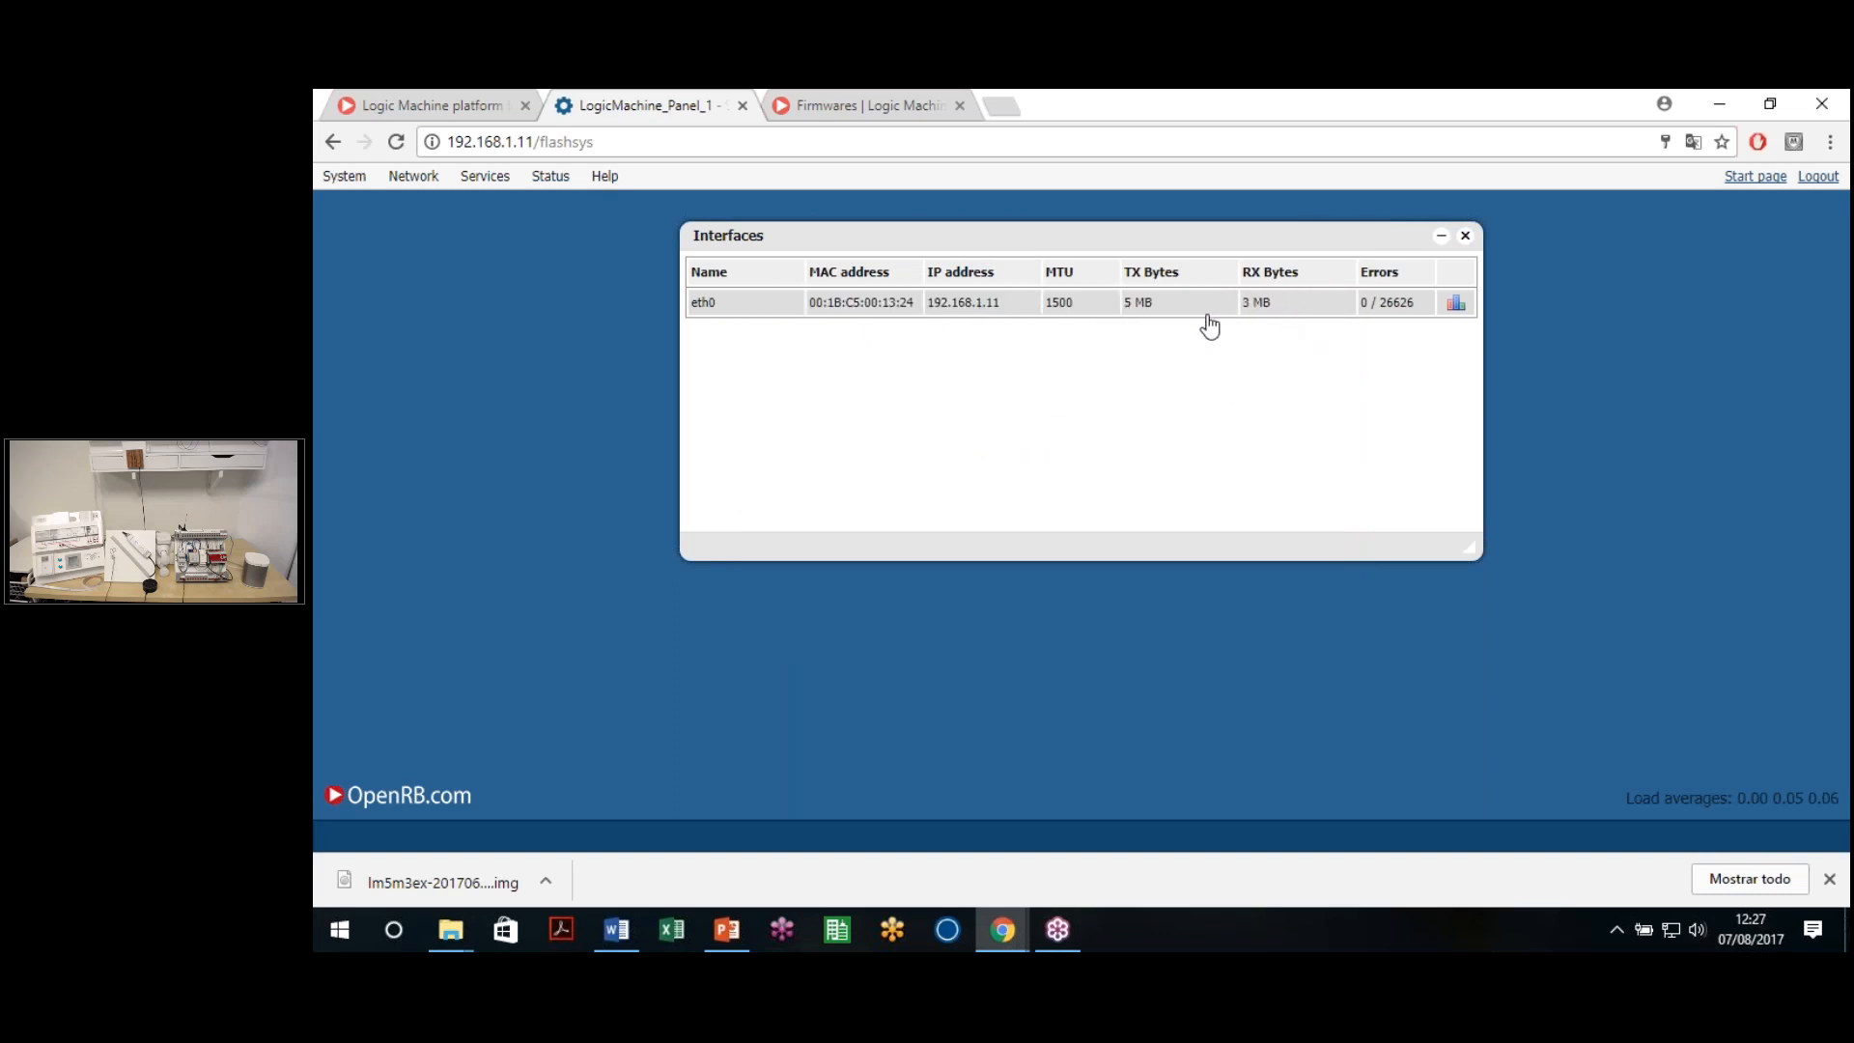
{"action": "left_click", "coordinate": [1026, 307]}
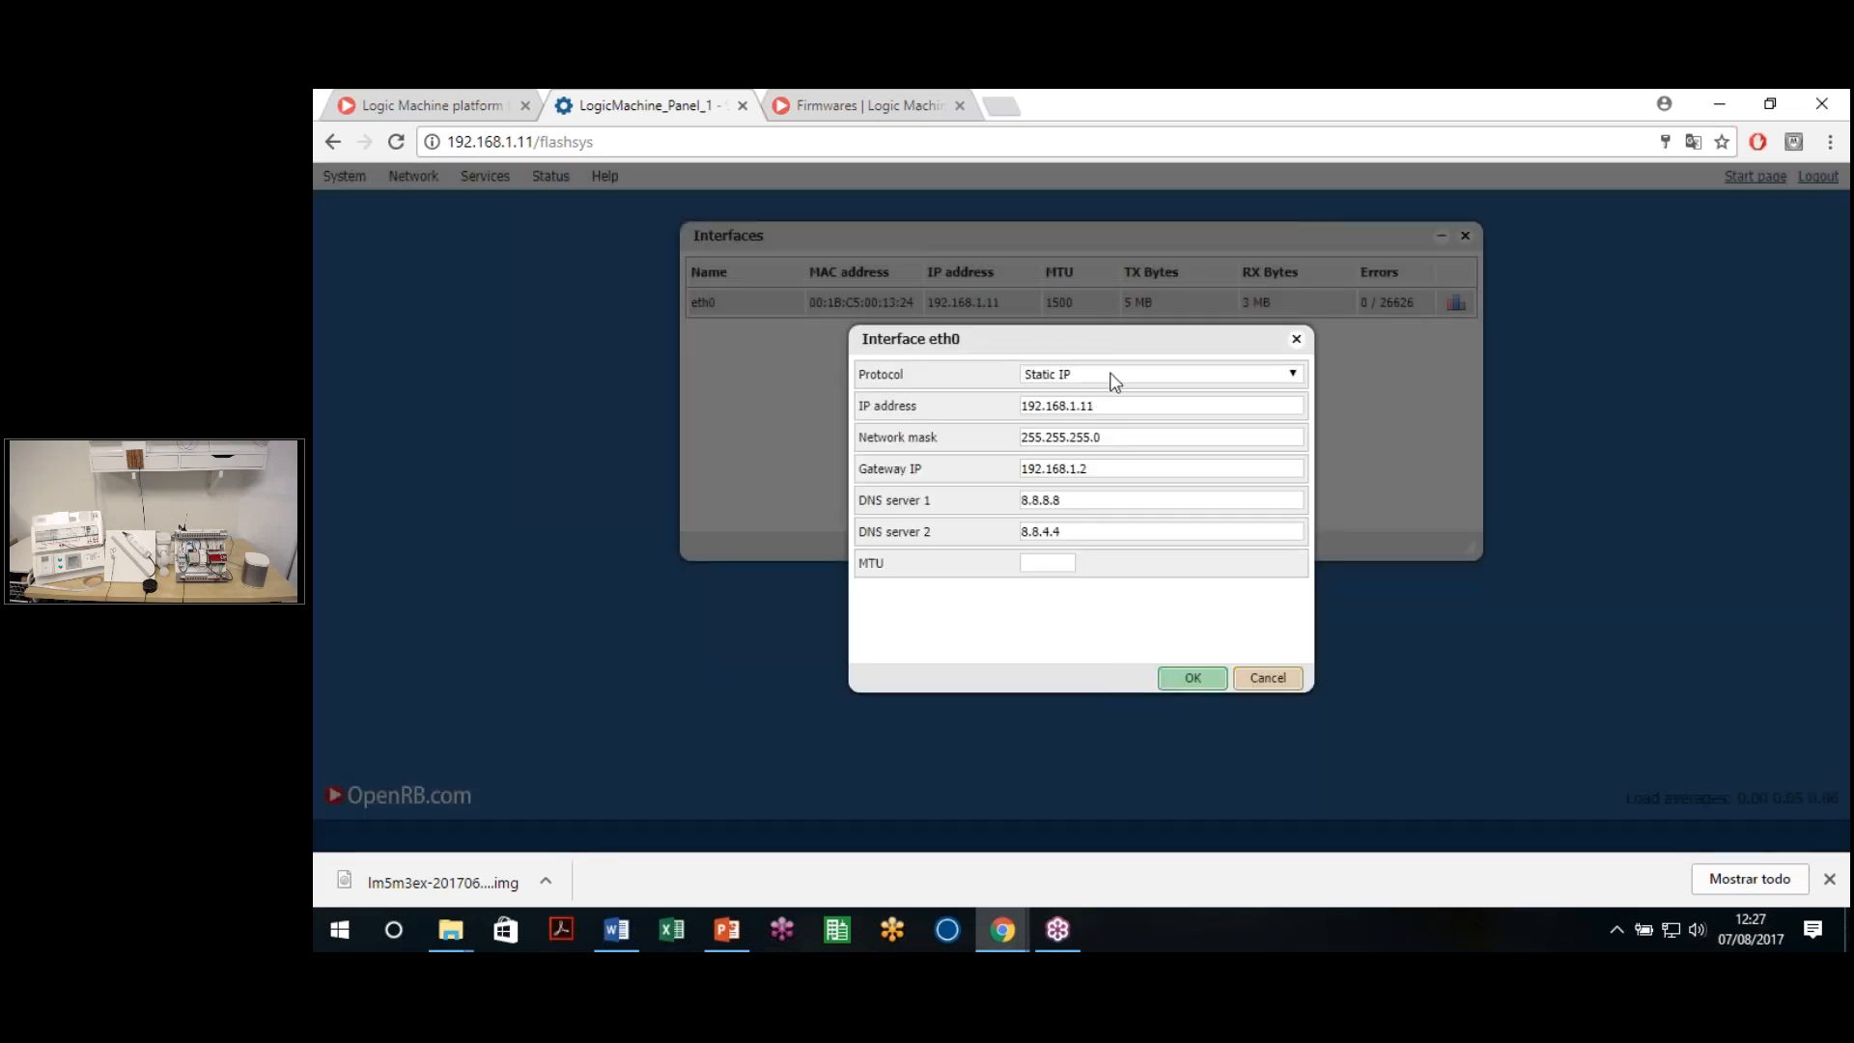
{"action": "left_click", "coordinate": [1114, 370]}
{"action": "left_click", "coordinate": [1106, 346]}
{"action": "left_click", "coordinate": [1095, 378]}
{"action": "left_click", "coordinate": [1062, 410]}
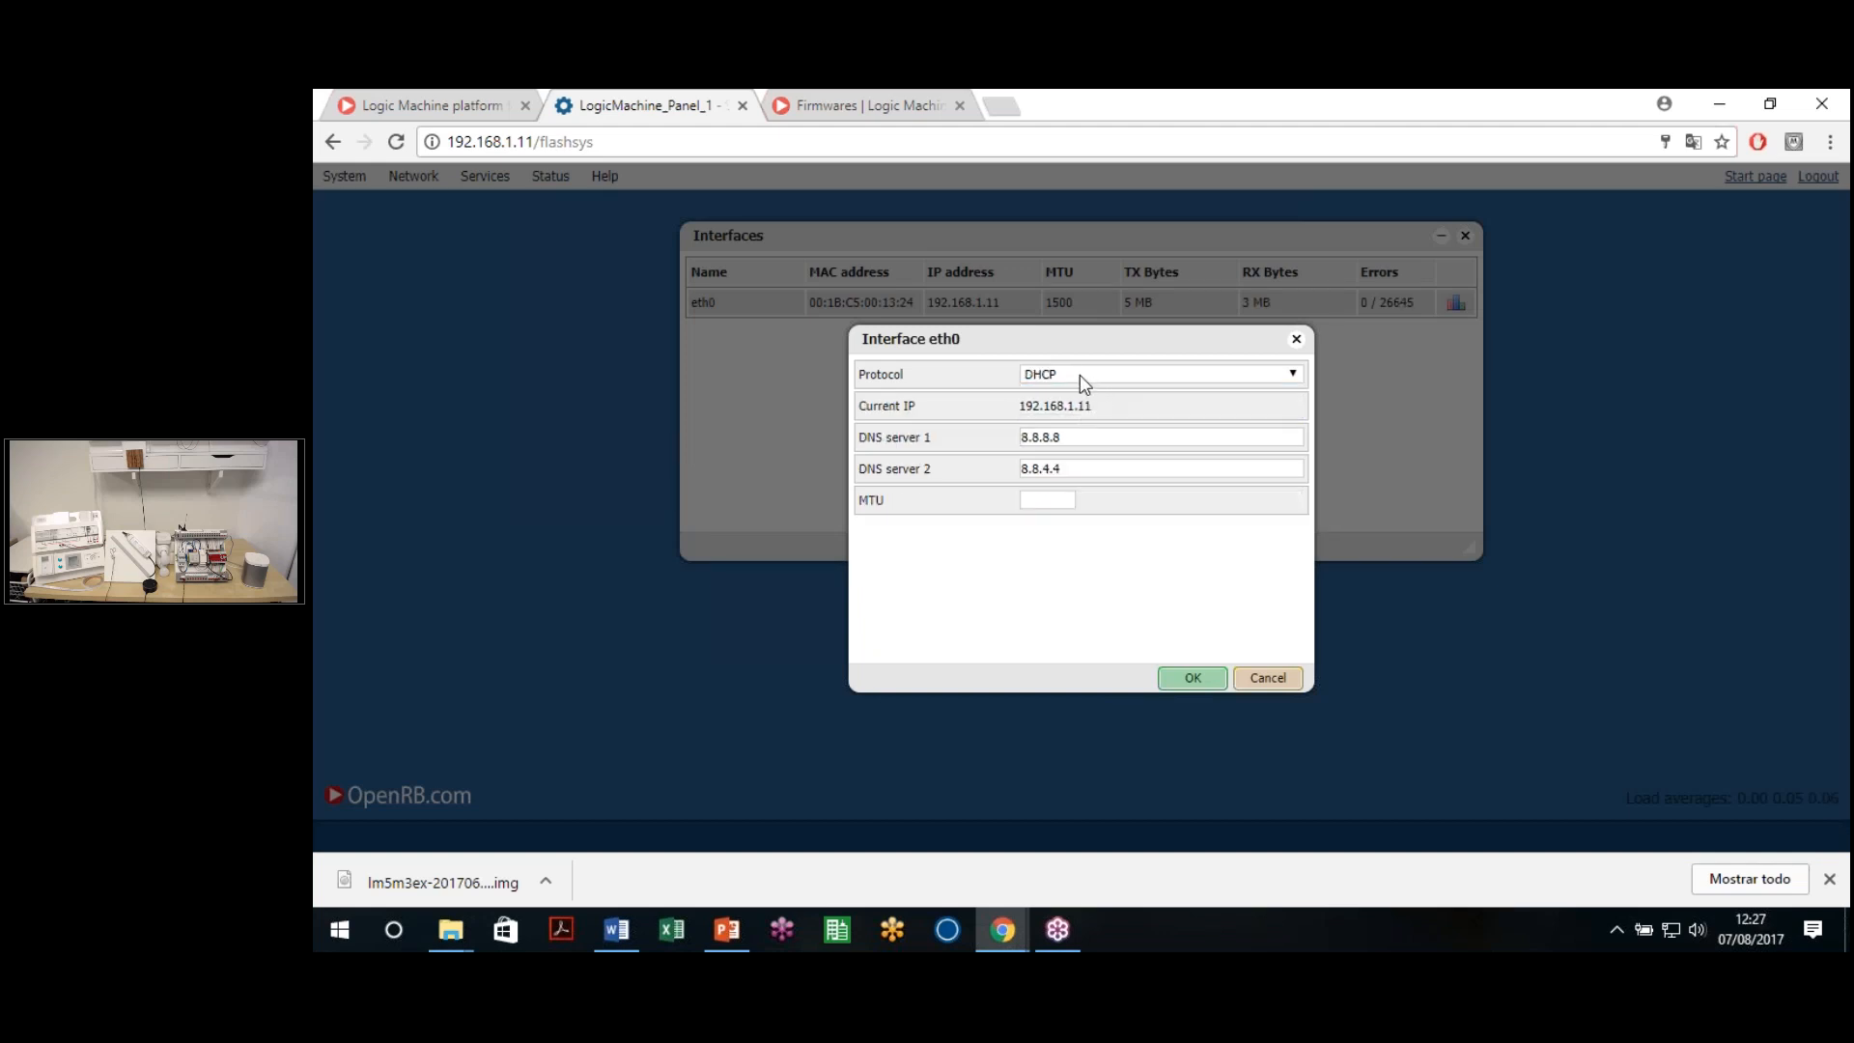
{"action": "left_click", "coordinate": [1081, 373]}
{"action": "left_click", "coordinate": [1068, 376]}
{"action": "left_click", "coordinate": [1066, 380]}
{"action": "left_click", "coordinate": [1101, 390]}
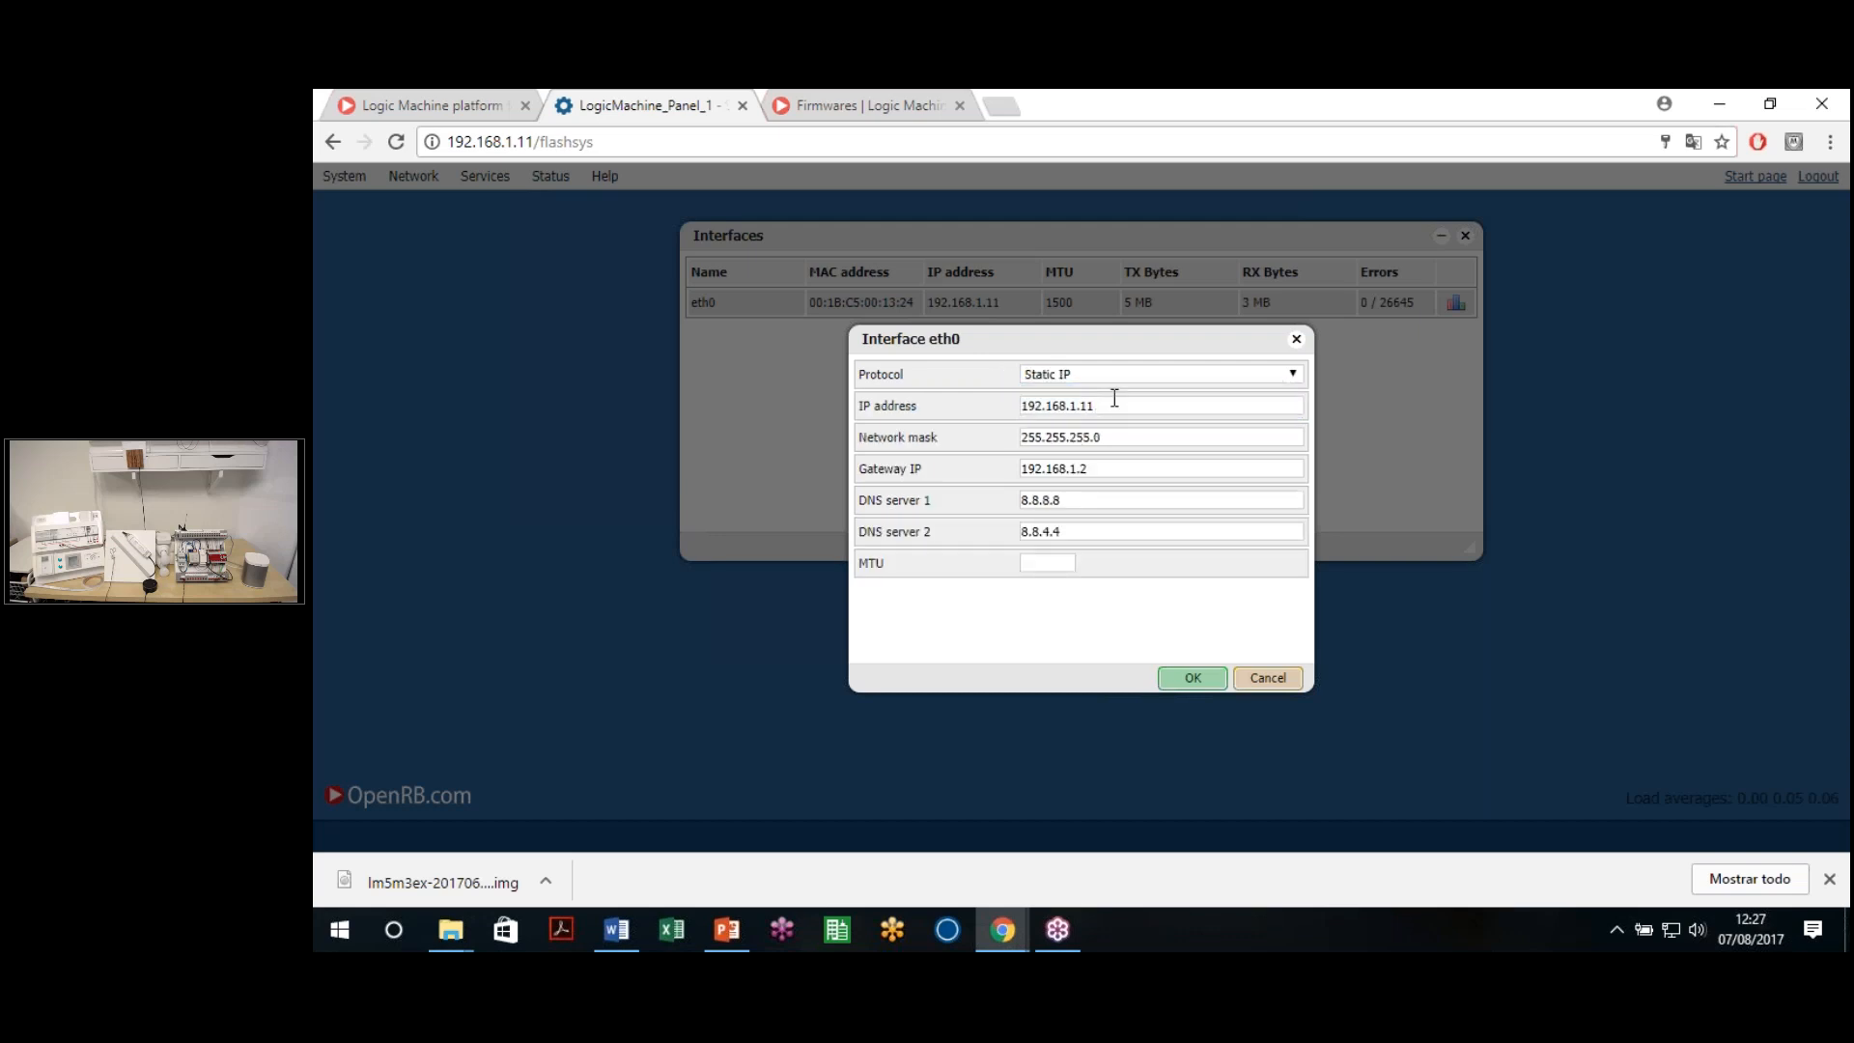
{"action": "double_click", "coordinate": [1066, 399]}
{"action": "left_click", "coordinate": [1130, 438]}
{"action": "mouse_move", "coordinate": [1050, 472]}
{"action": "left_mouse_down"}
{"action": "mouse_move", "coordinate": [1089, 469]}
{"action": "mouse_move", "coordinate": [1036, 482]}
{"action": "left_mouse_up"}
{"action": "left_click", "coordinate": [1125, 473]}
{"action": "left_click", "coordinate": [981, 475]}
{"action": "left_click", "coordinate": [1022, 506]}
{"action": "left_click_drag", "start_coordinate": [1120, 437], "coordinate": [1059, 437]}
{"action": "left_click", "coordinate": [1065, 497]}
{"action": "left_click", "coordinate": [1262, 681]}
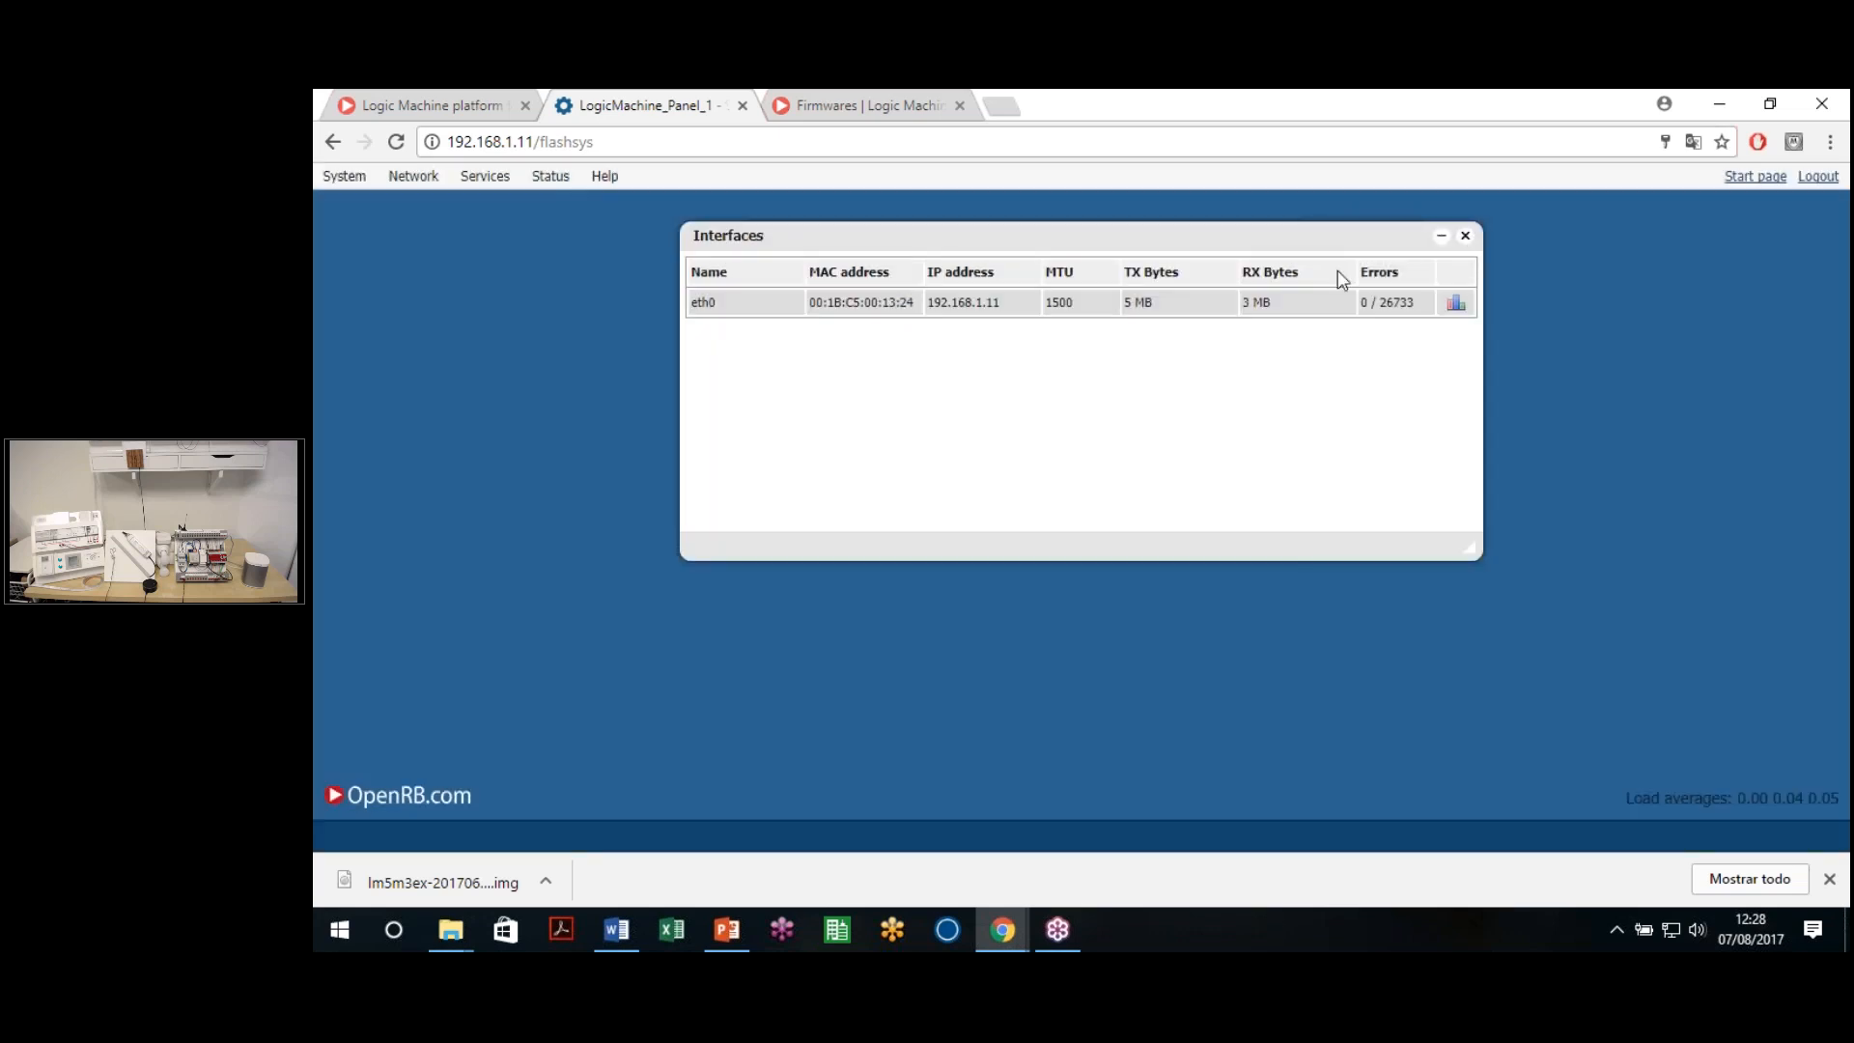
{"action": "left_click", "coordinate": [1465, 238]}
{"action": "left_click", "coordinate": [413, 176]}
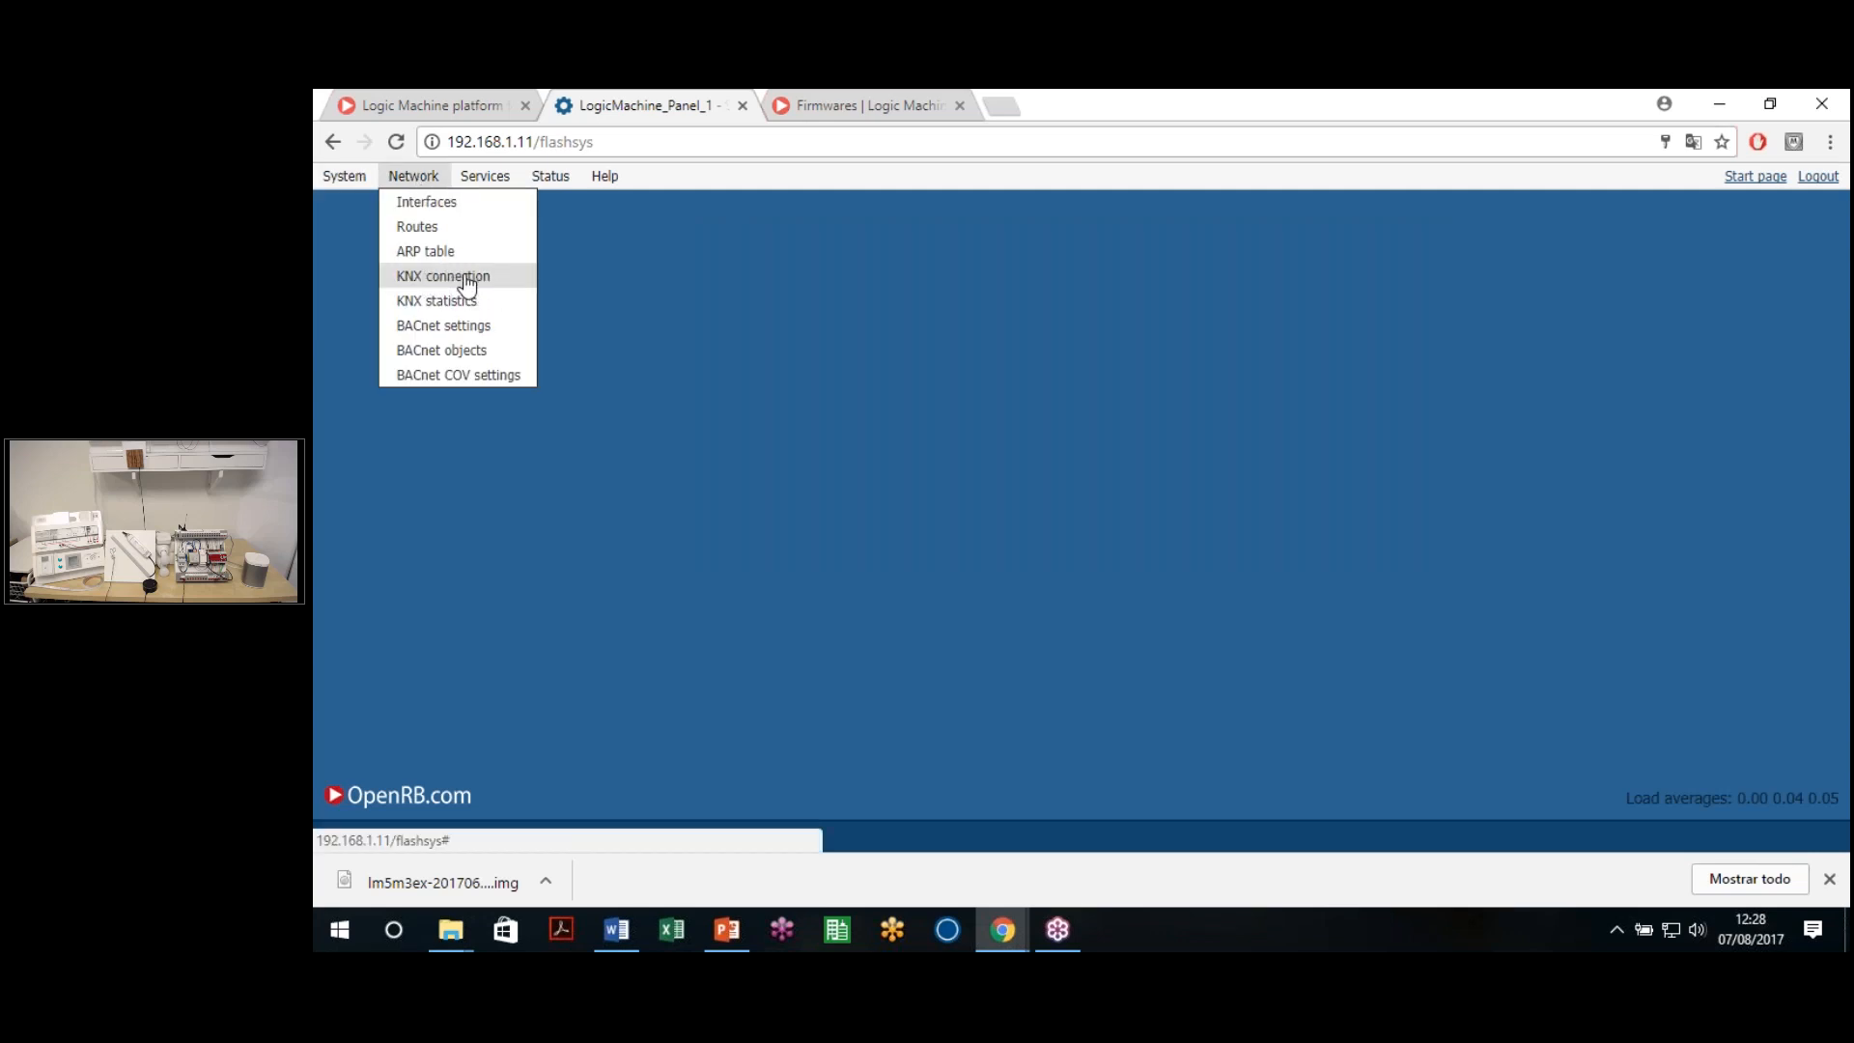
{"action": "left_click", "coordinate": [468, 280]}
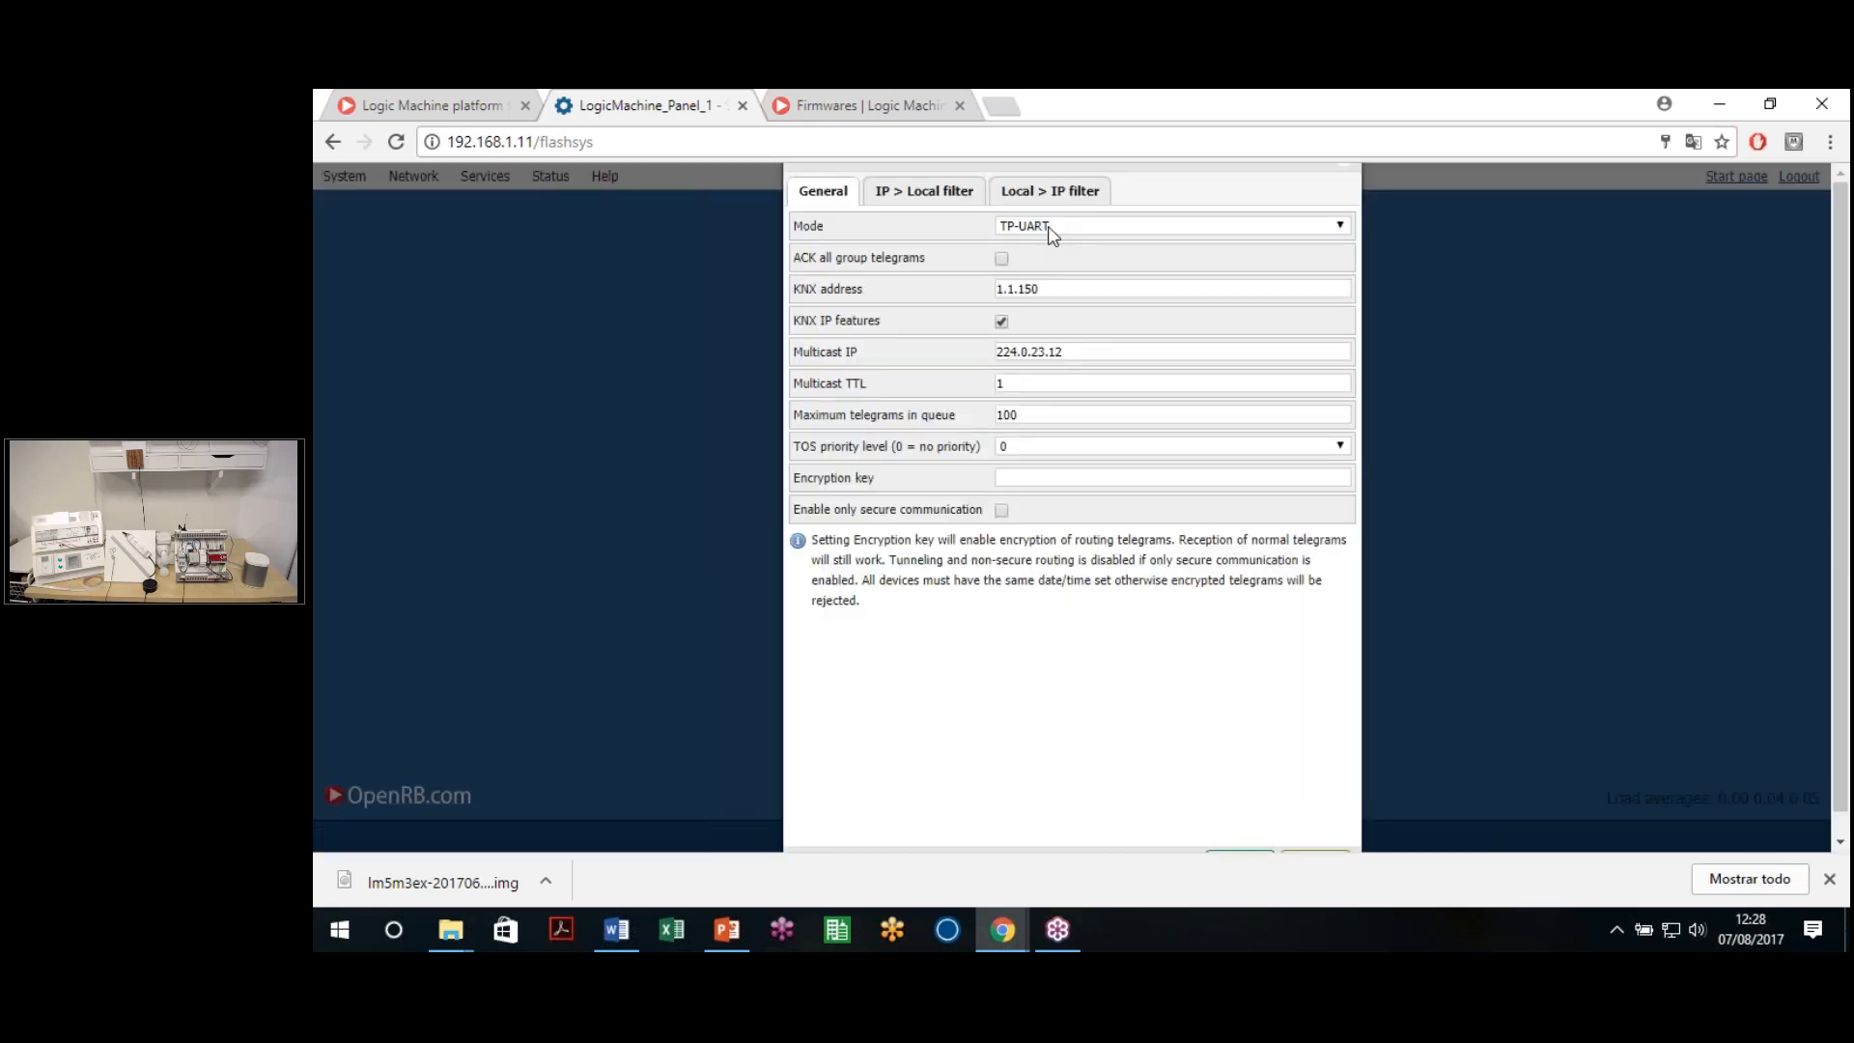
{"action": "left_click", "coordinate": [1049, 228]}
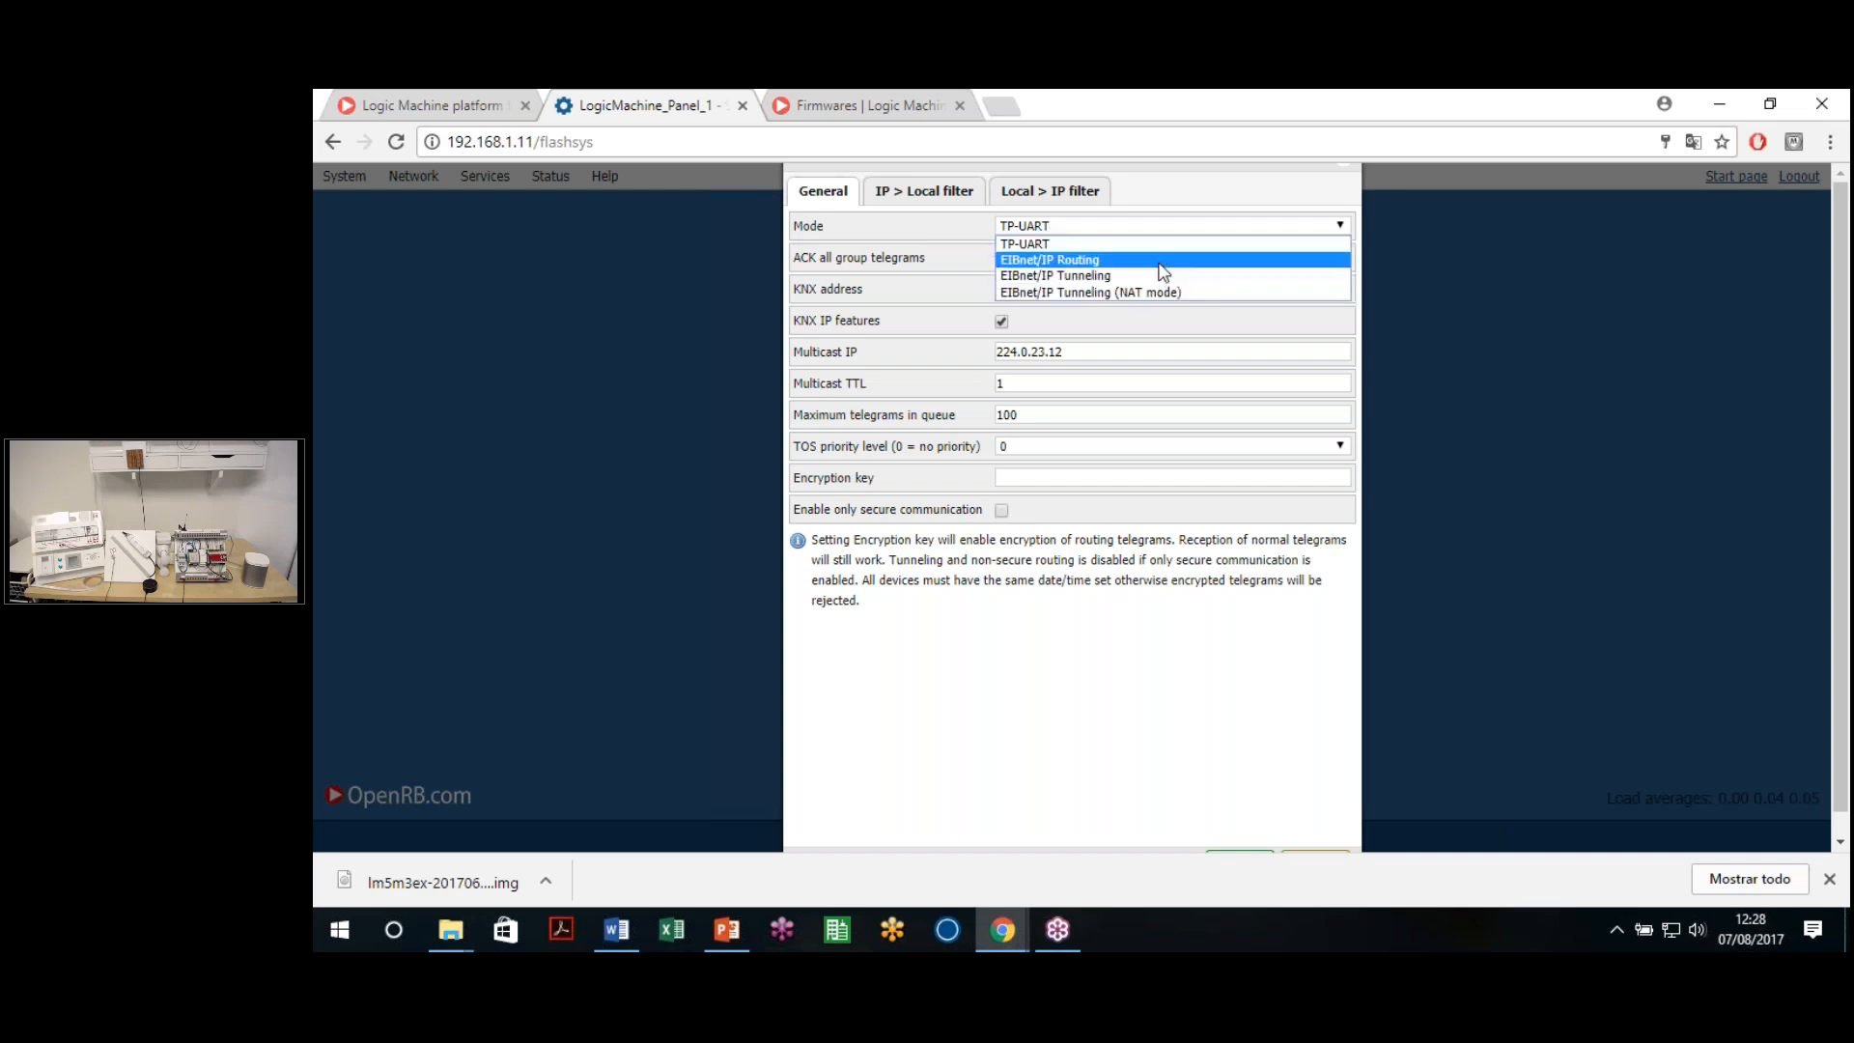
{"action": "left_click", "coordinate": [1050, 243]}
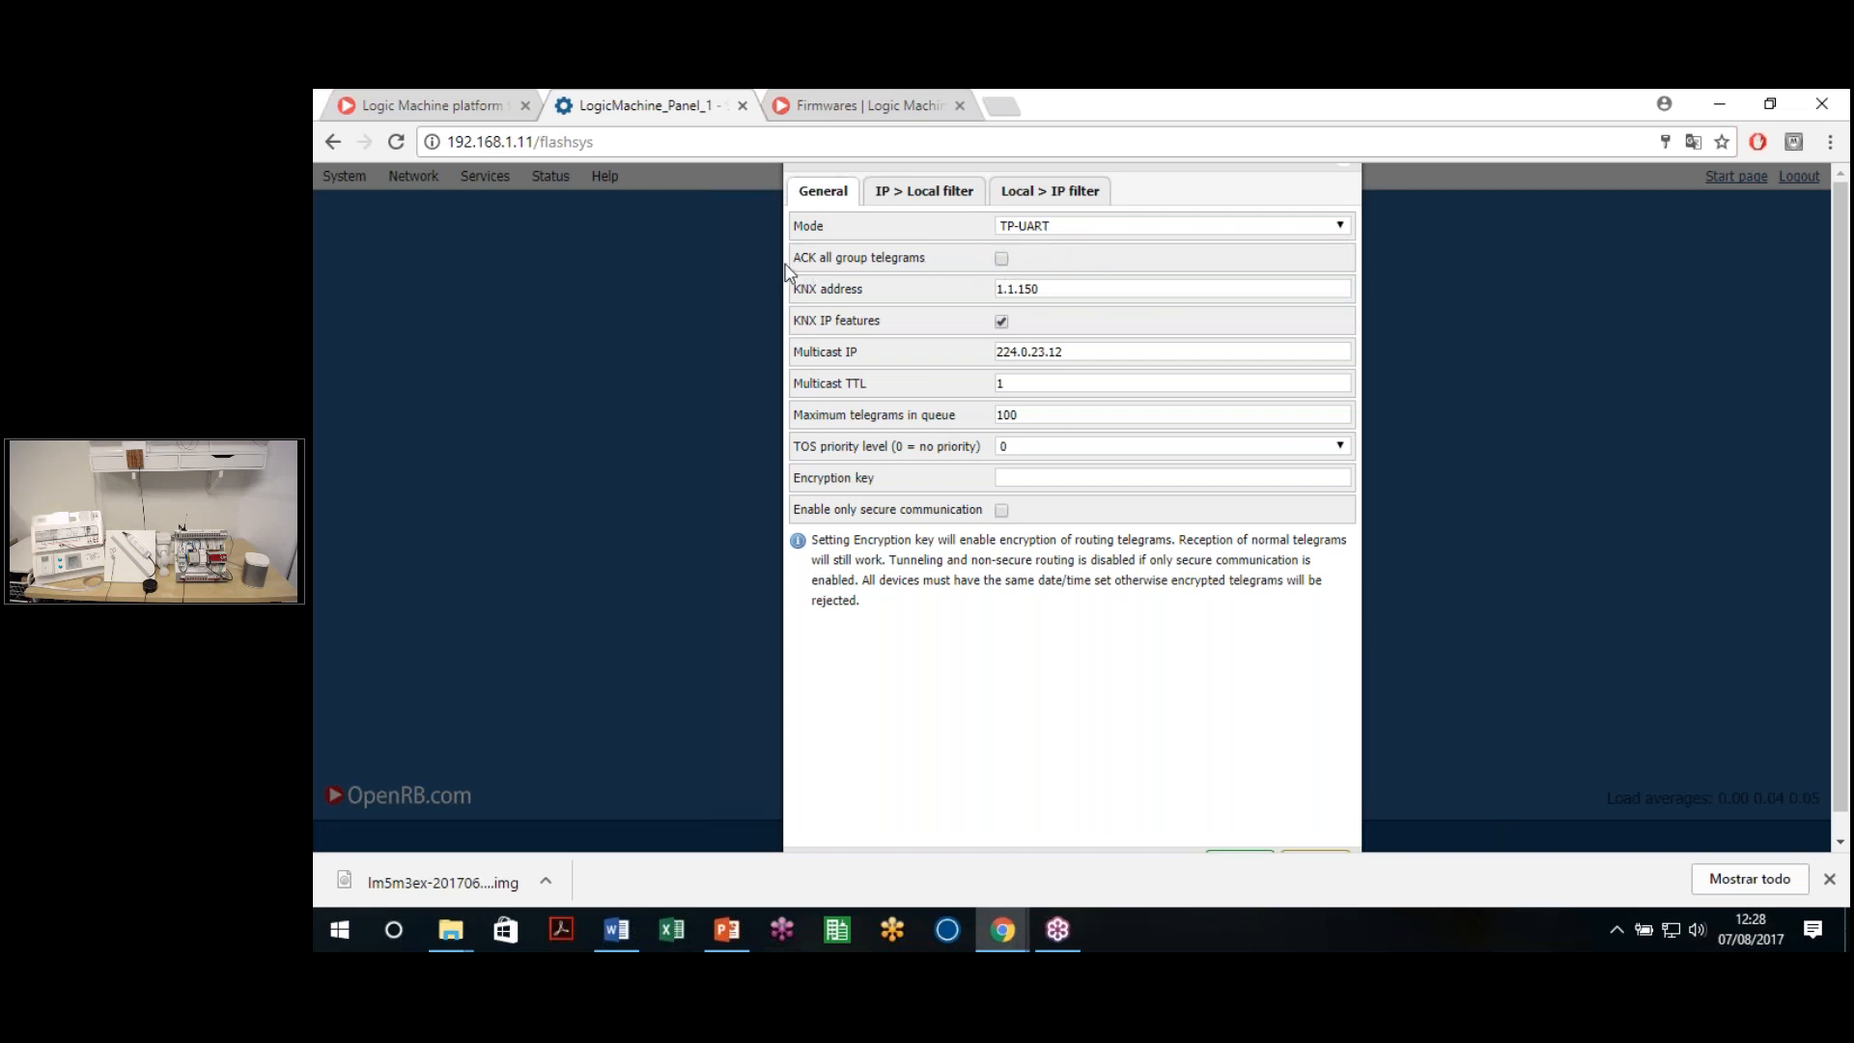
{"action": "left_click", "coordinate": [1002, 261]}
{"action": "left_click", "coordinate": [1003, 258]}
{"action": "left_click_drag", "start_coordinate": [1043, 293], "coordinate": [1004, 310]}
{"action": "left_click", "coordinate": [1065, 287]}
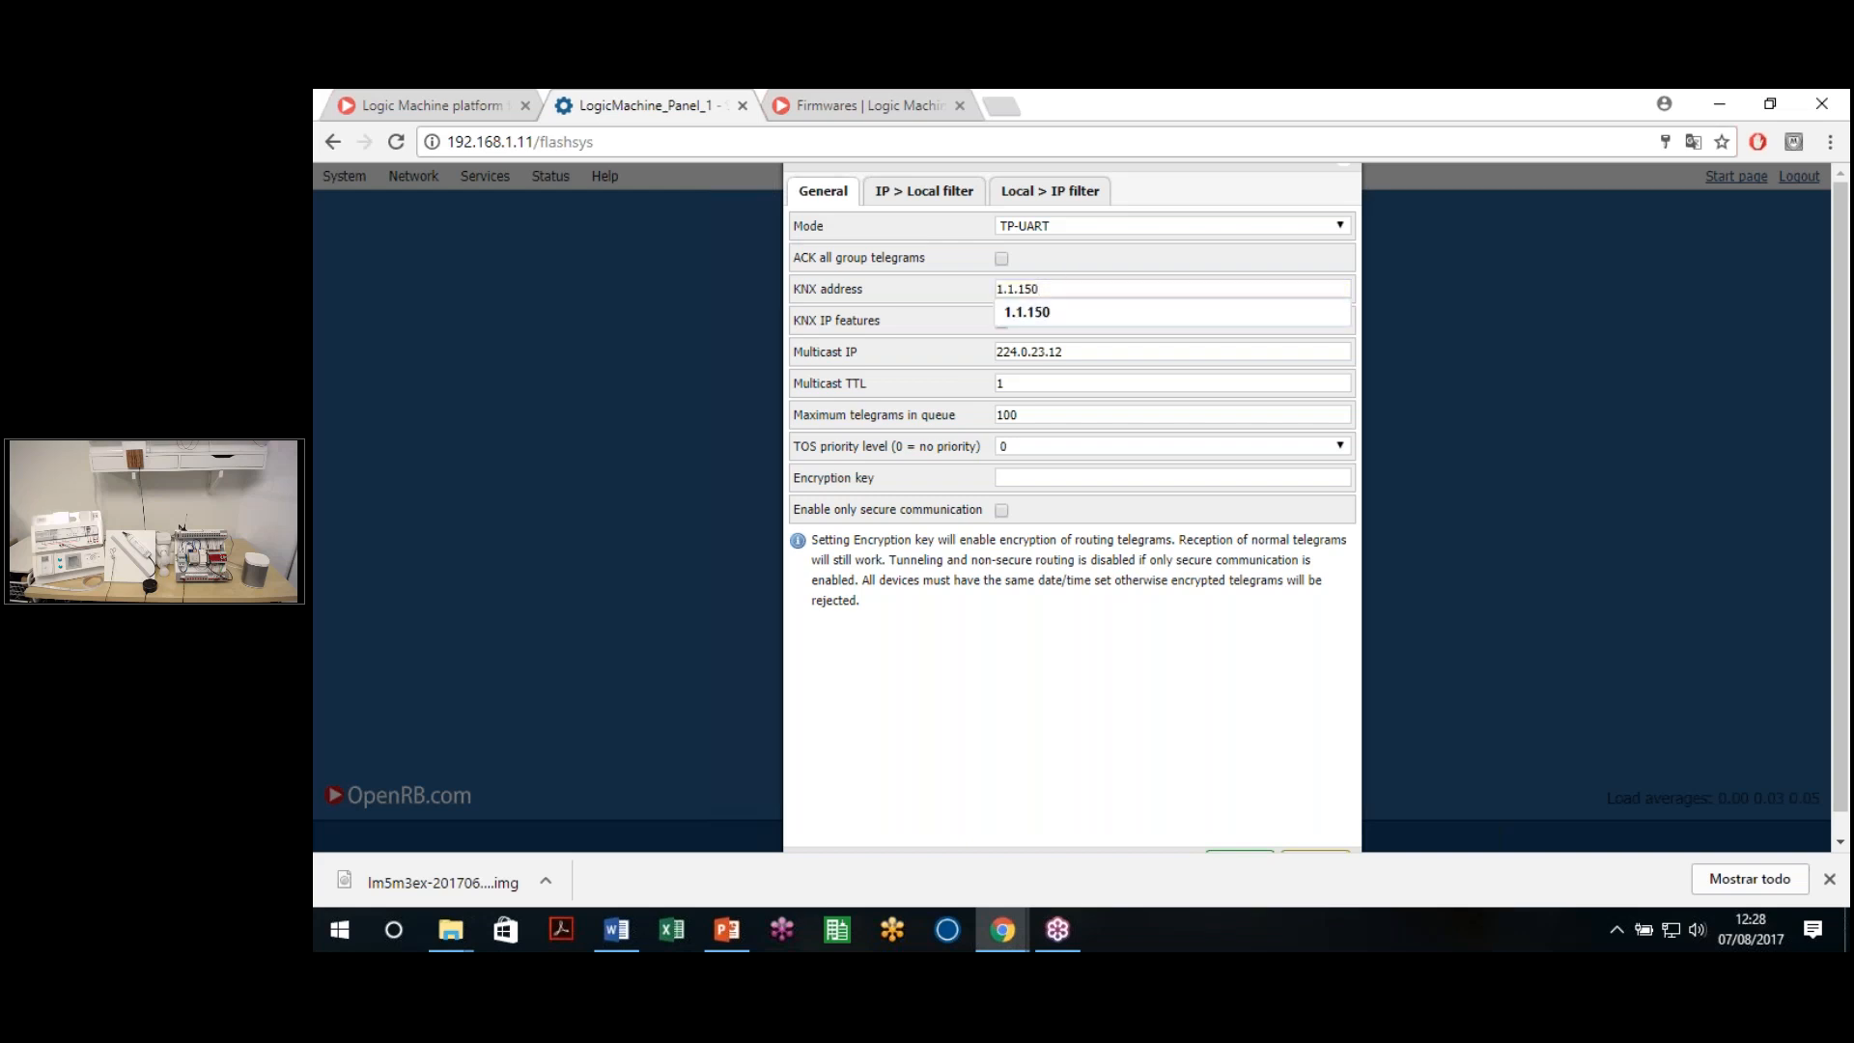
{"action": "left_click", "coordinate": [1001, 321]}
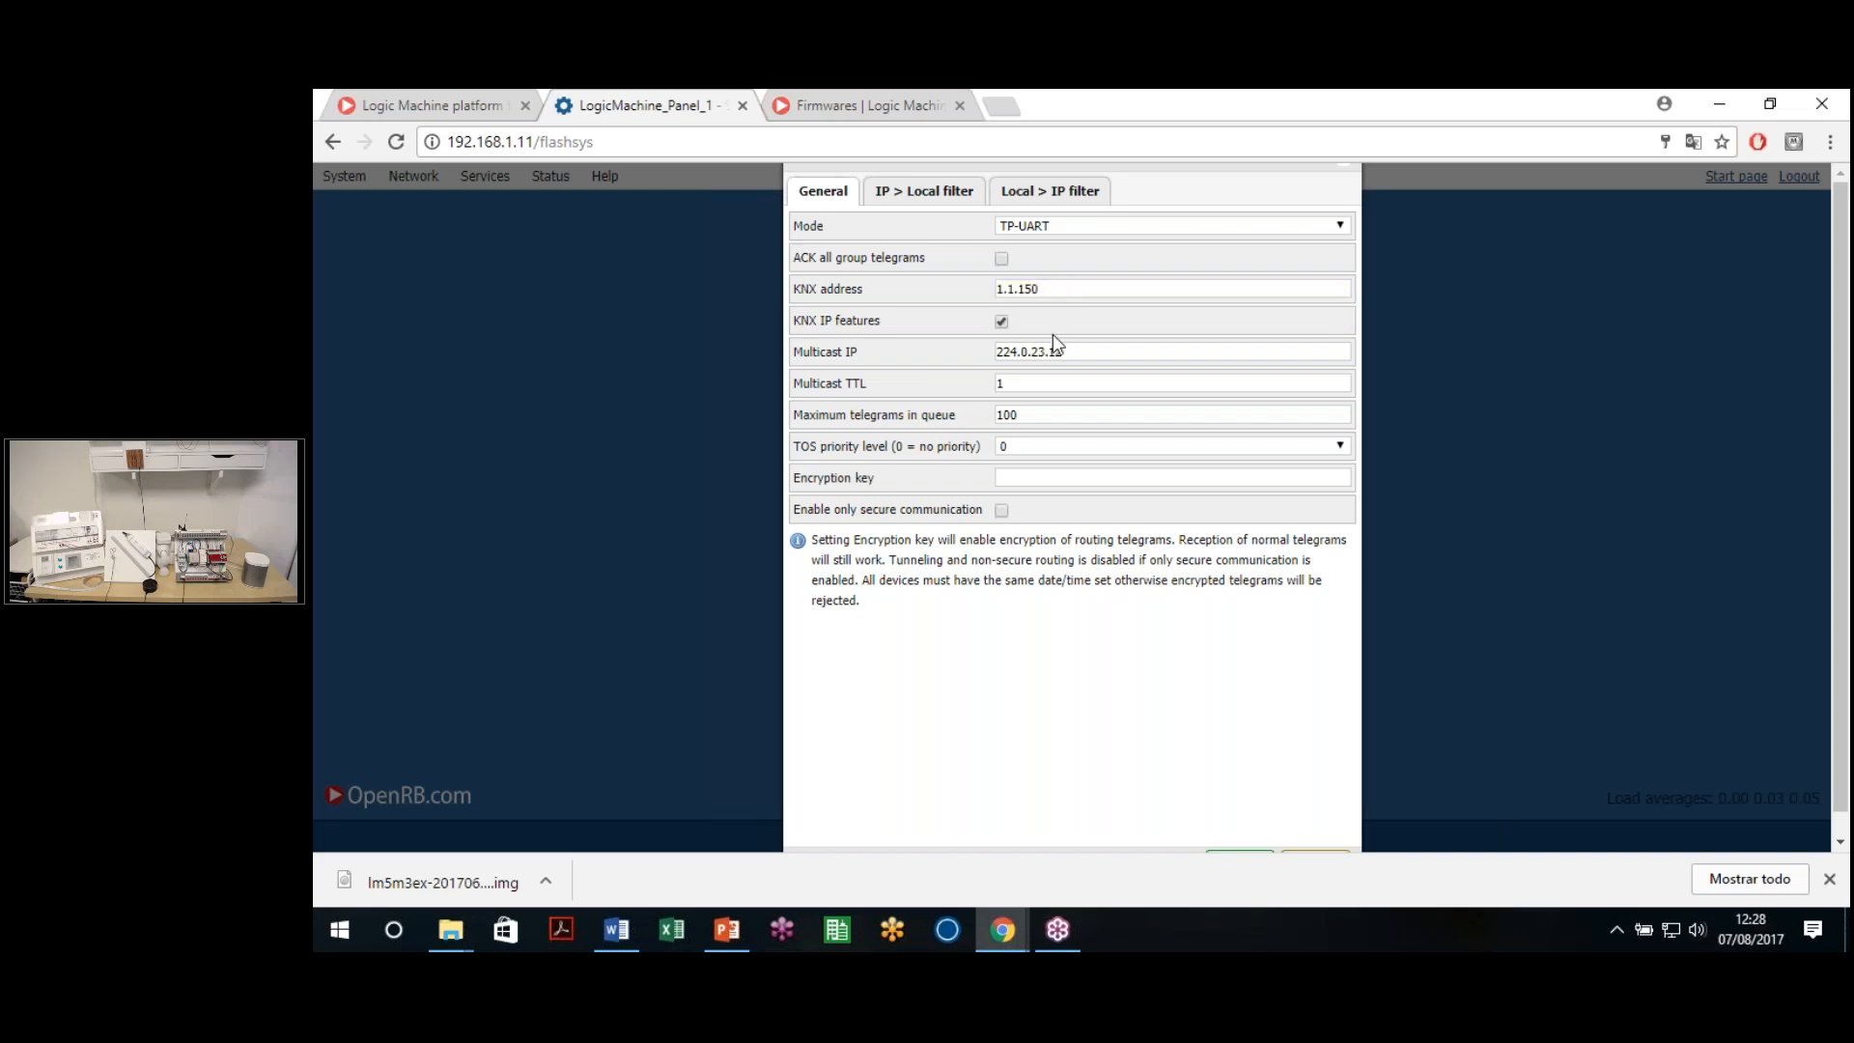
{"action": "left_click", "coordinate": [1001, 322]}
{"action": "left_click", "coordinate": [1005, 323]}
{"action": "left_click_drag", "start_coordinate": [877, 483], "coordinate": [792, 476]}
{"action": "left_click", "coordinate": [896, 478]}
{"action": "left_click_drag", "start_coordinate": [797, 482], "coordinate": [882, 476]}
{"action": "left_click", "coordinate": [884, 478]}
{"action": "left_click", "coordinate": [1076, 446]}
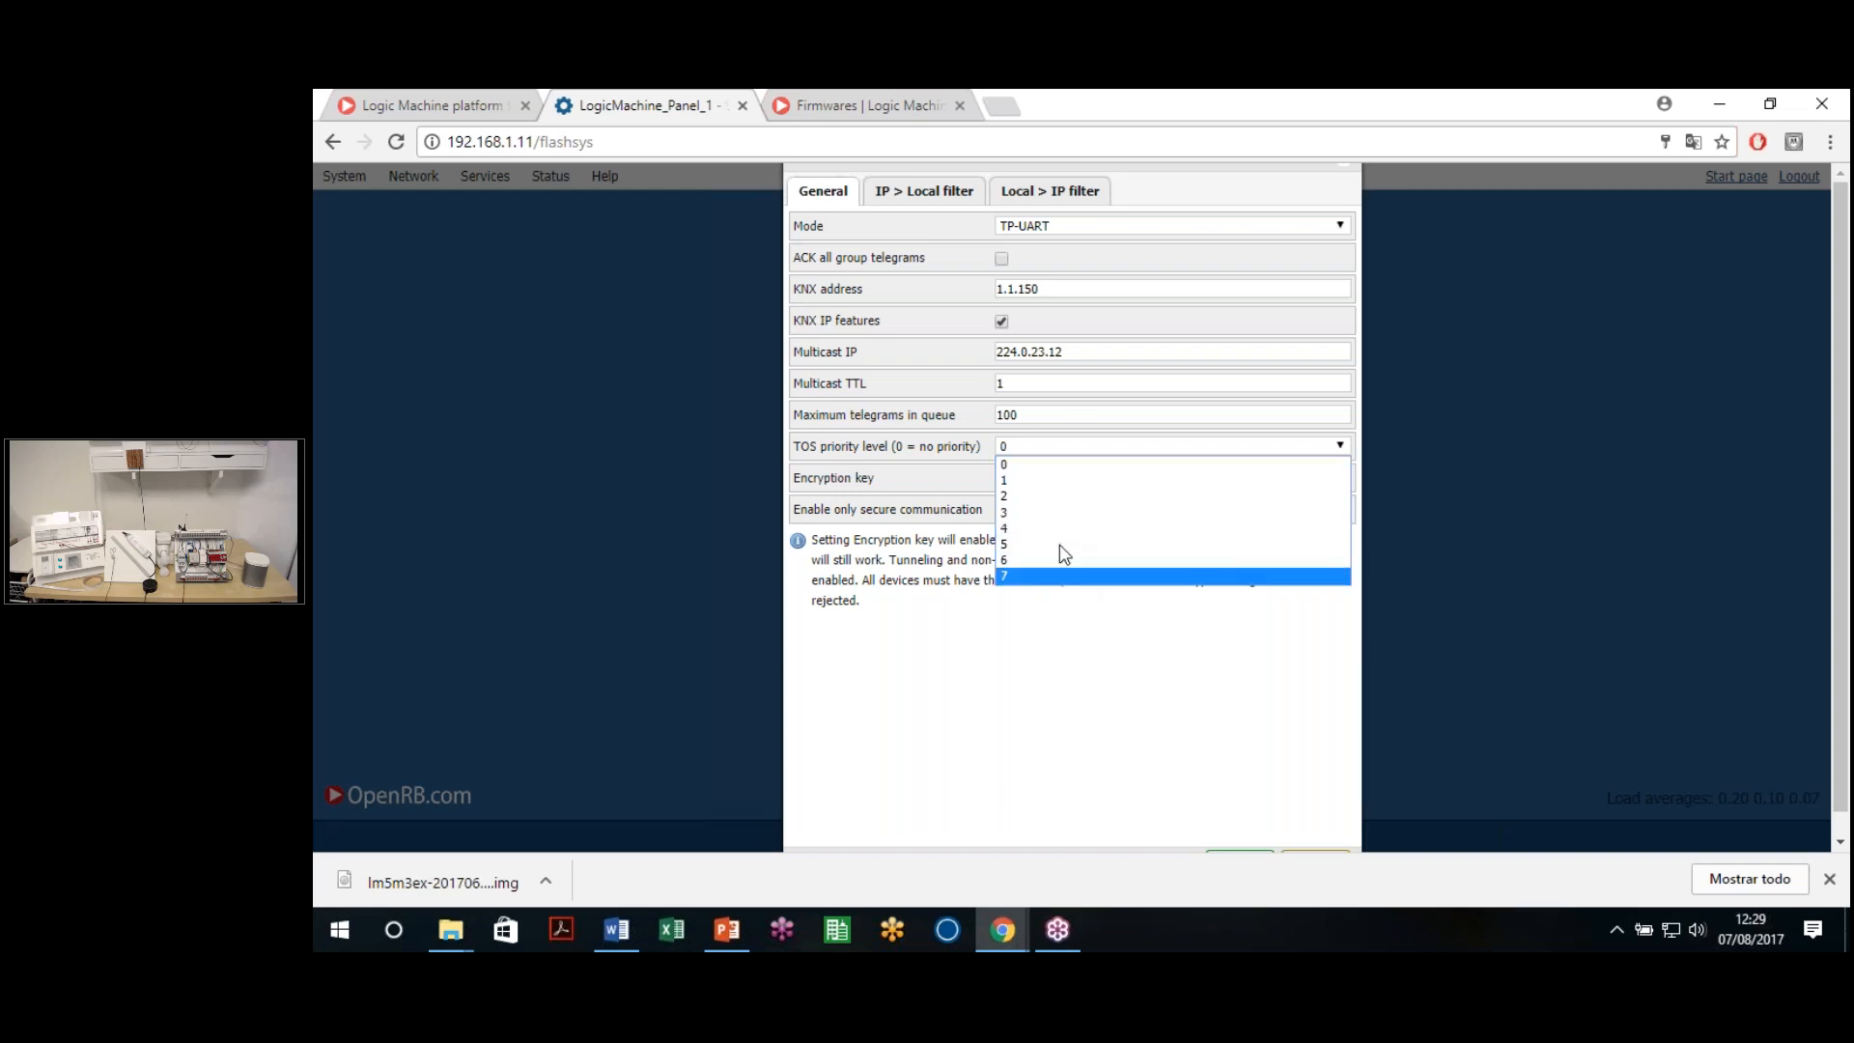
{"action": "left_click", "coordinate": [1062, 656]}
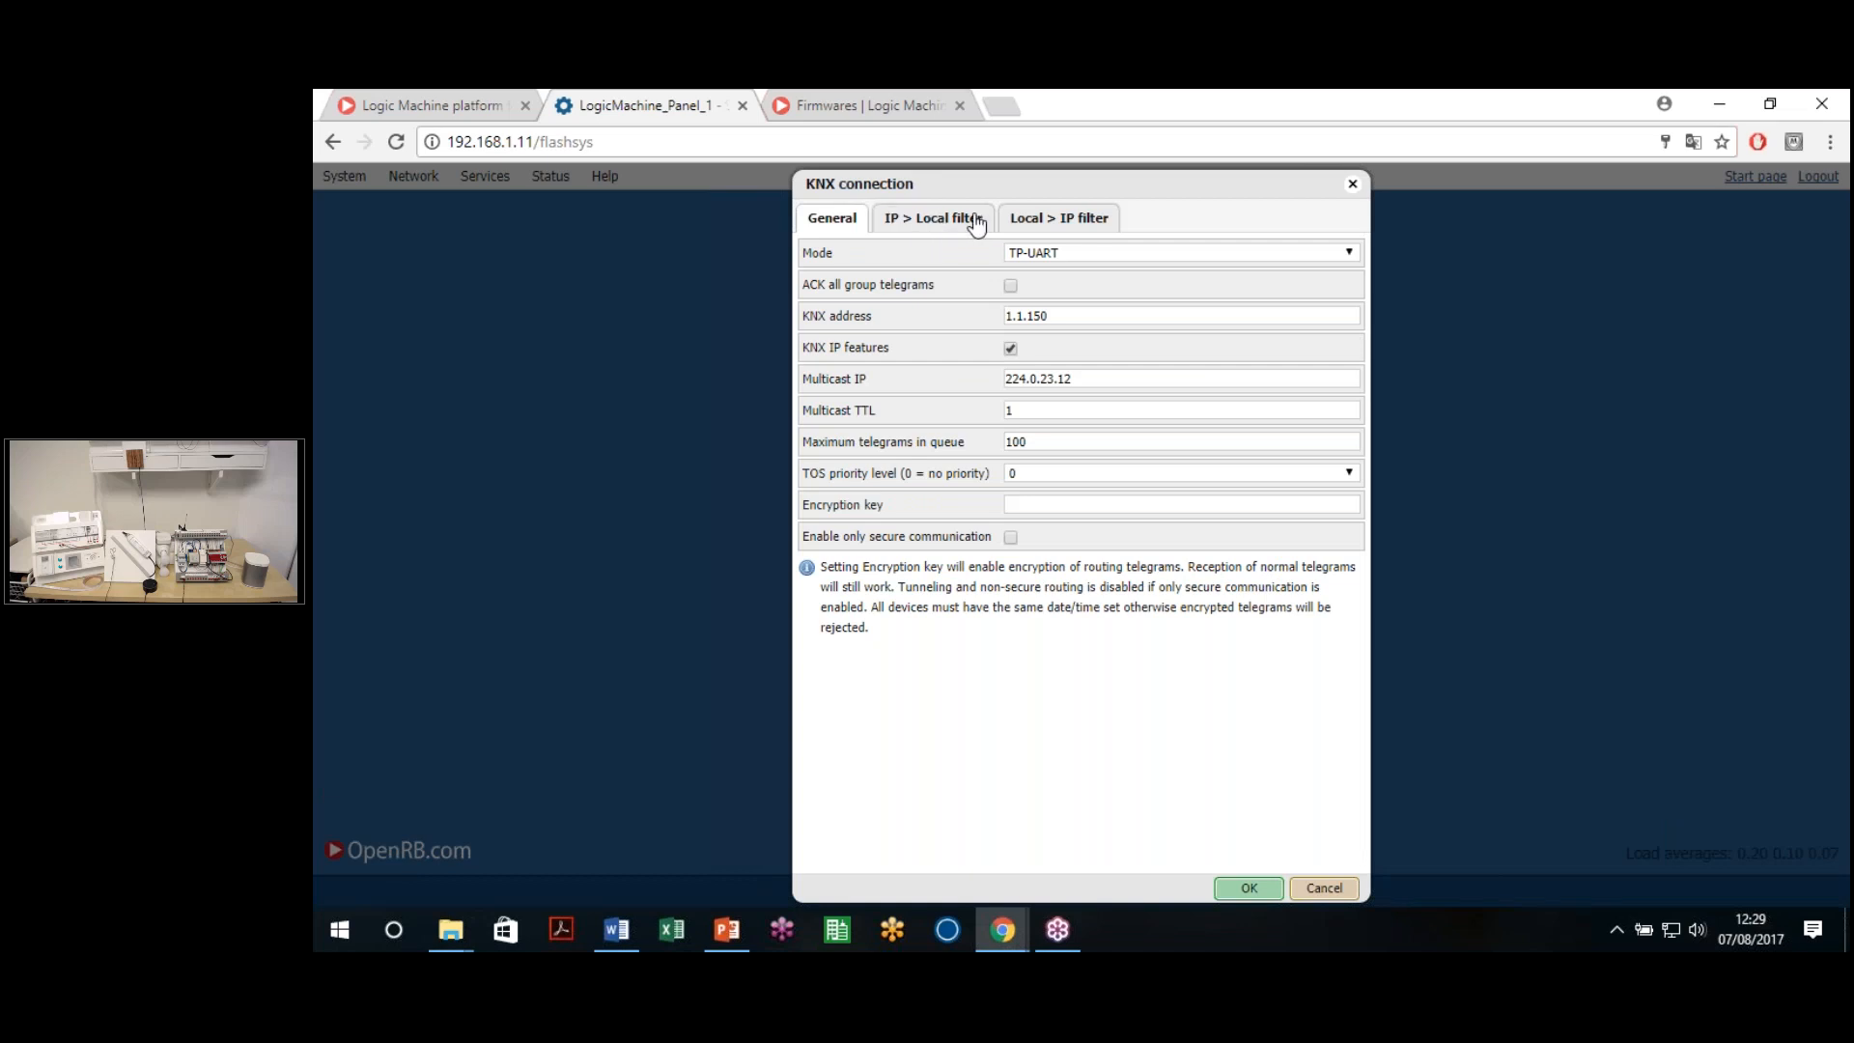
{"action": "left_click", "coordinate": [975, 221]}
{"action": "left_click", "coordinate": [1050, 222]}
Switch between the filter tabs, settling on the IP > Local filter settings
{"action": "left_click", "coordinate": [941, 221]}
{"action": "left_click", "coordinate": [1072, 221]}
{"action": "left_click", "coordinate": [946, 222]}
{"action": "left_click", "coordinate": [1037, 222]}
{"action": "left_click", "coordinate": [956, 222]}
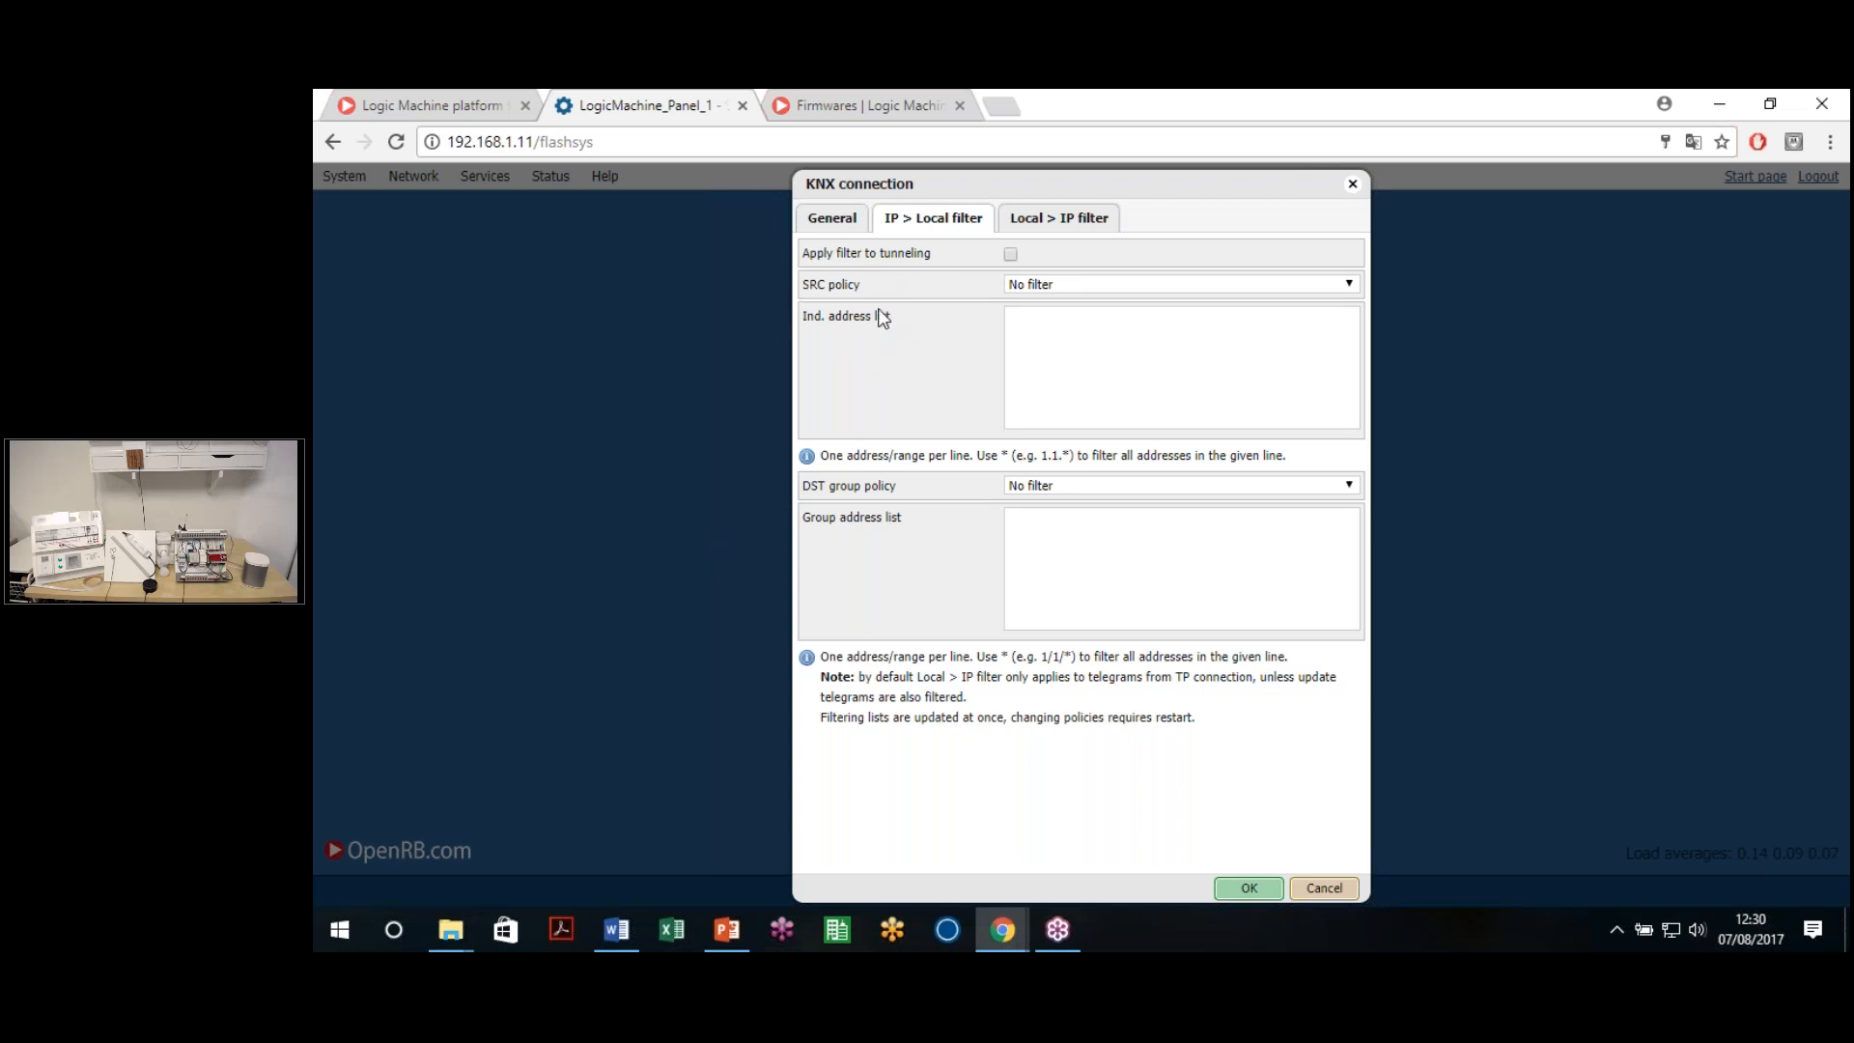
Try the SRC and DST policy options, leaving both at No filter
{"action": "left_click_drag", "start_coordinate": [814, 319], "coordinate": [936, 318]}
{"action": "left_click", "coordinate": [1068, 288]}
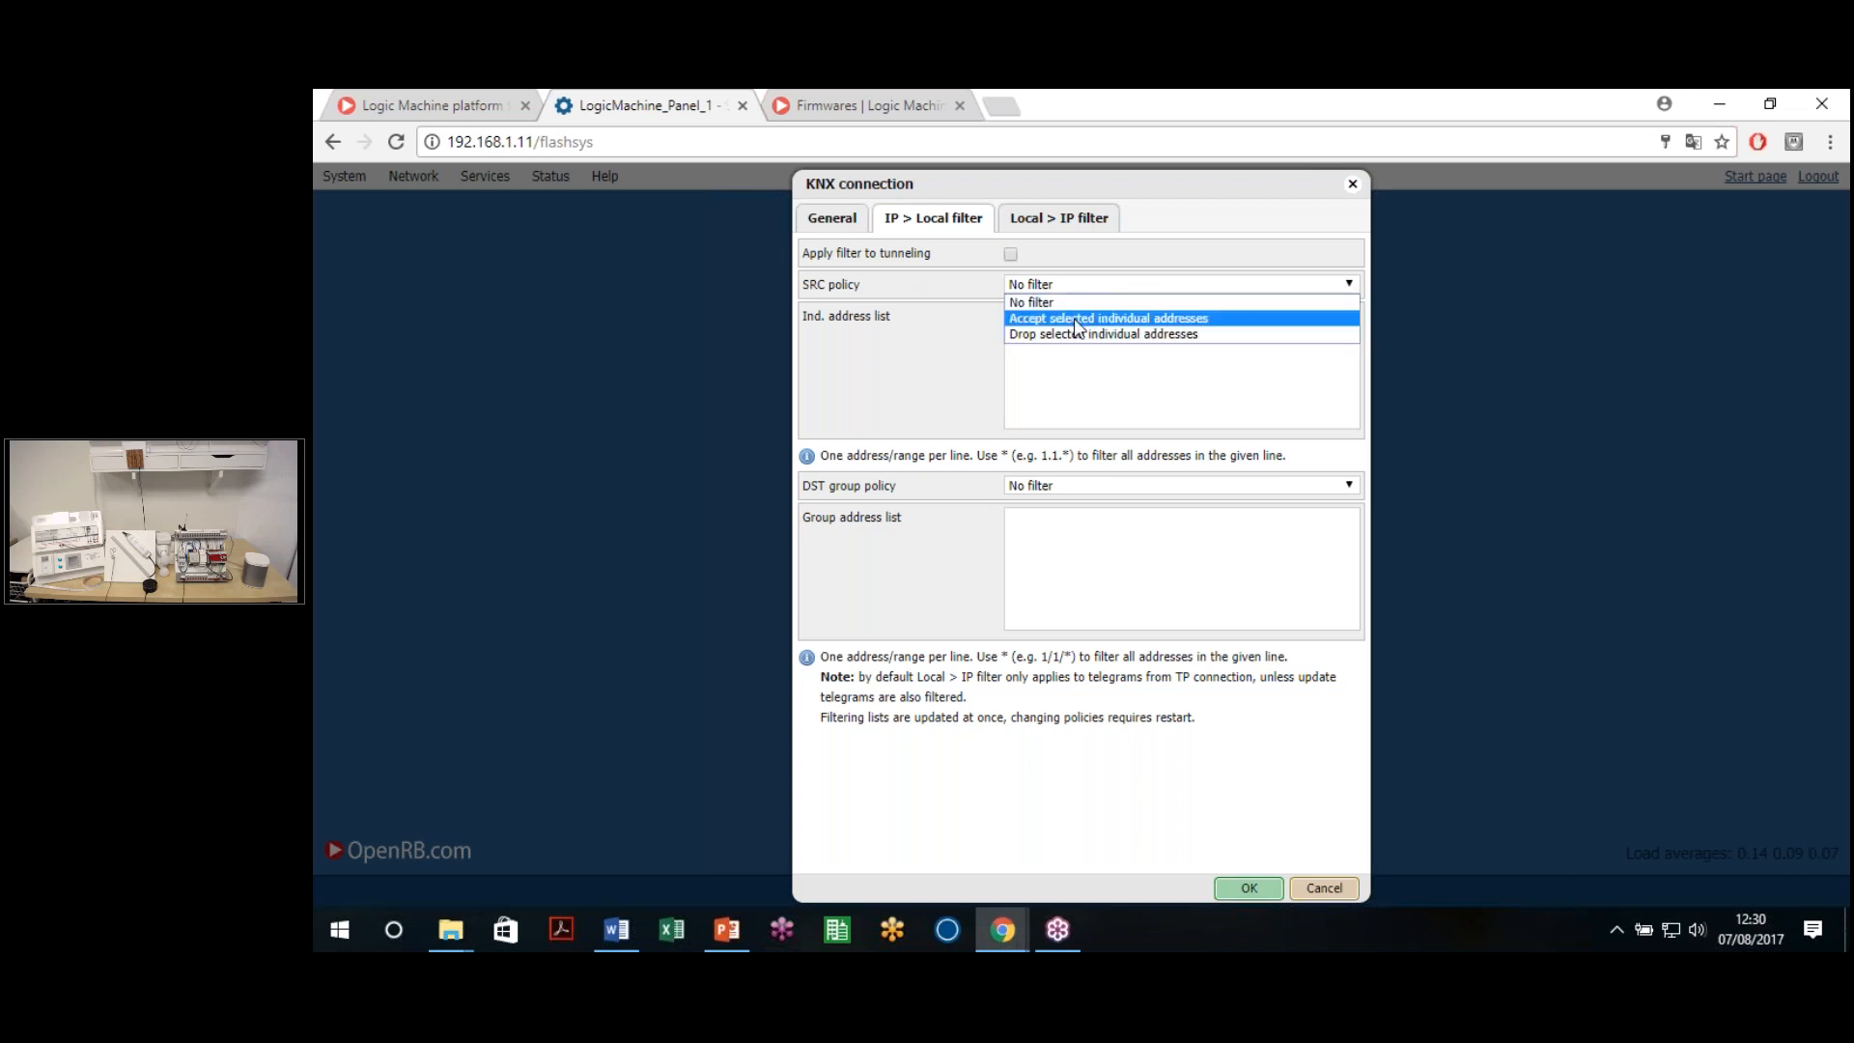
{"action": "left_click", "coordinate": [996, 374]}
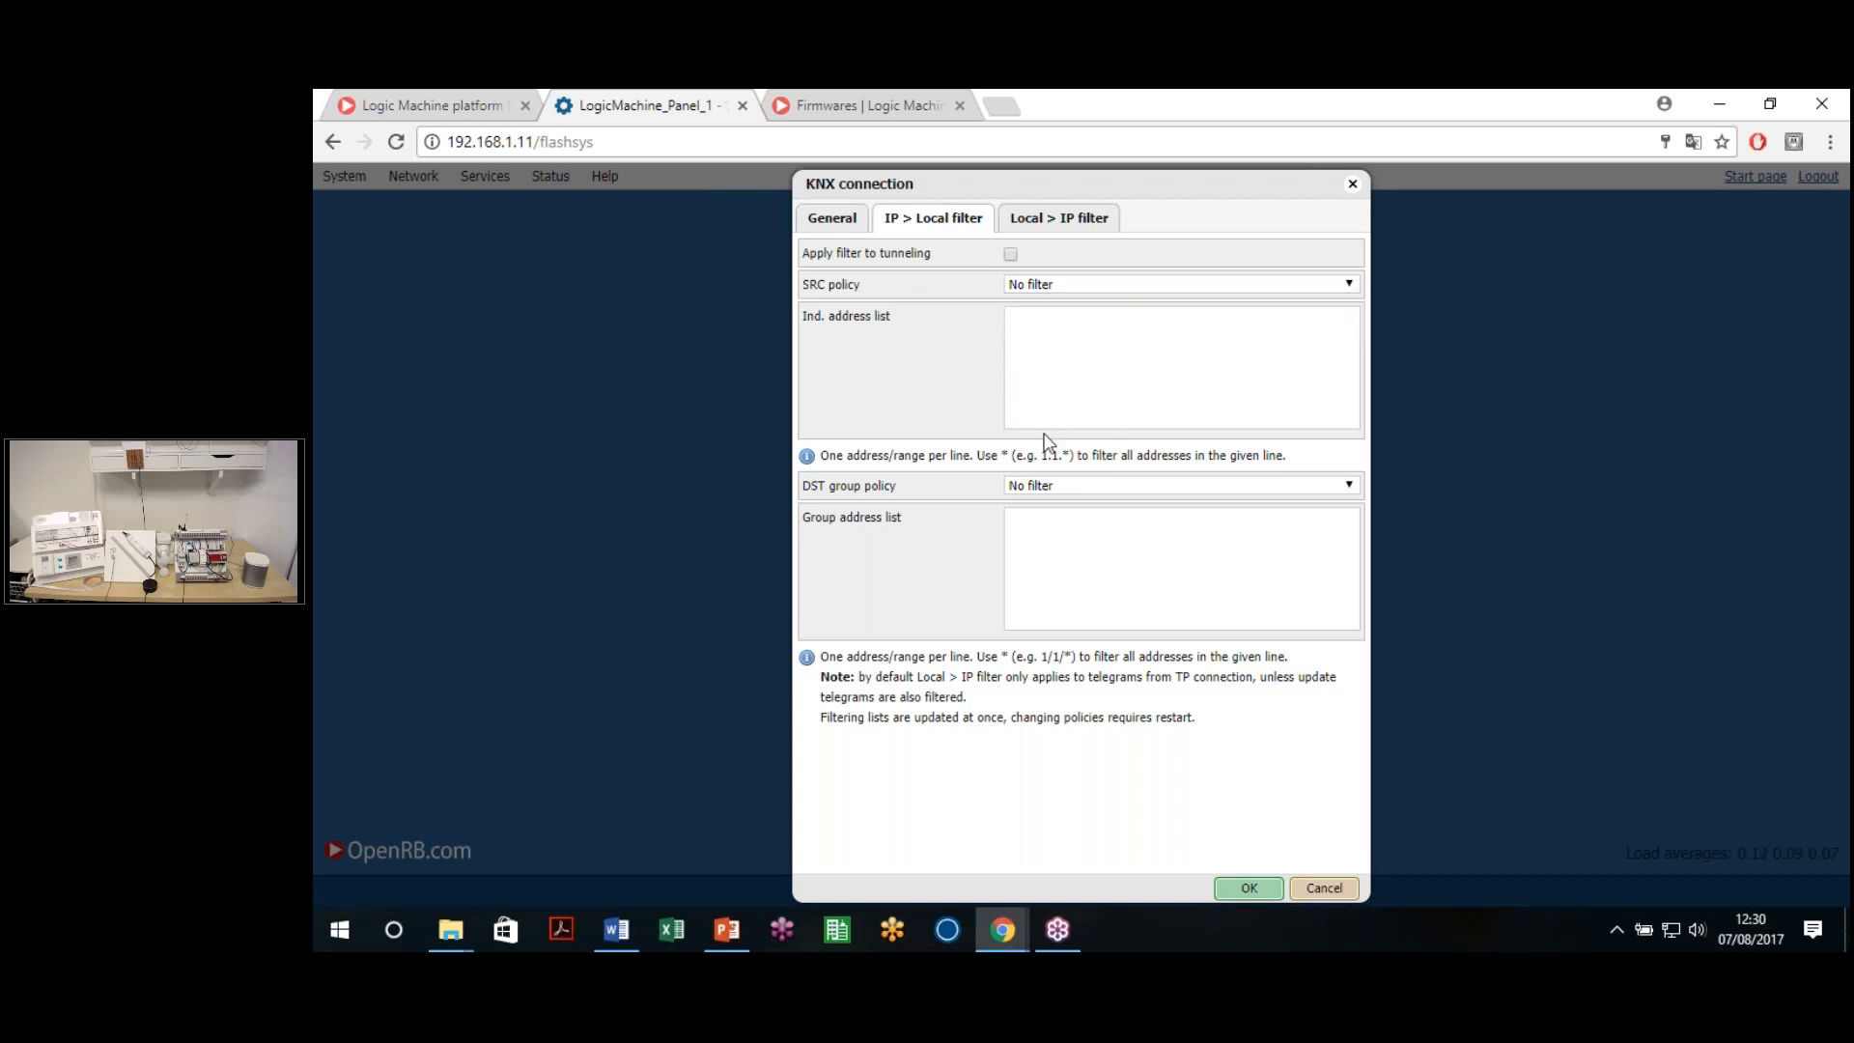
{"action": "left_click", "coordinate": [1110, 285]}
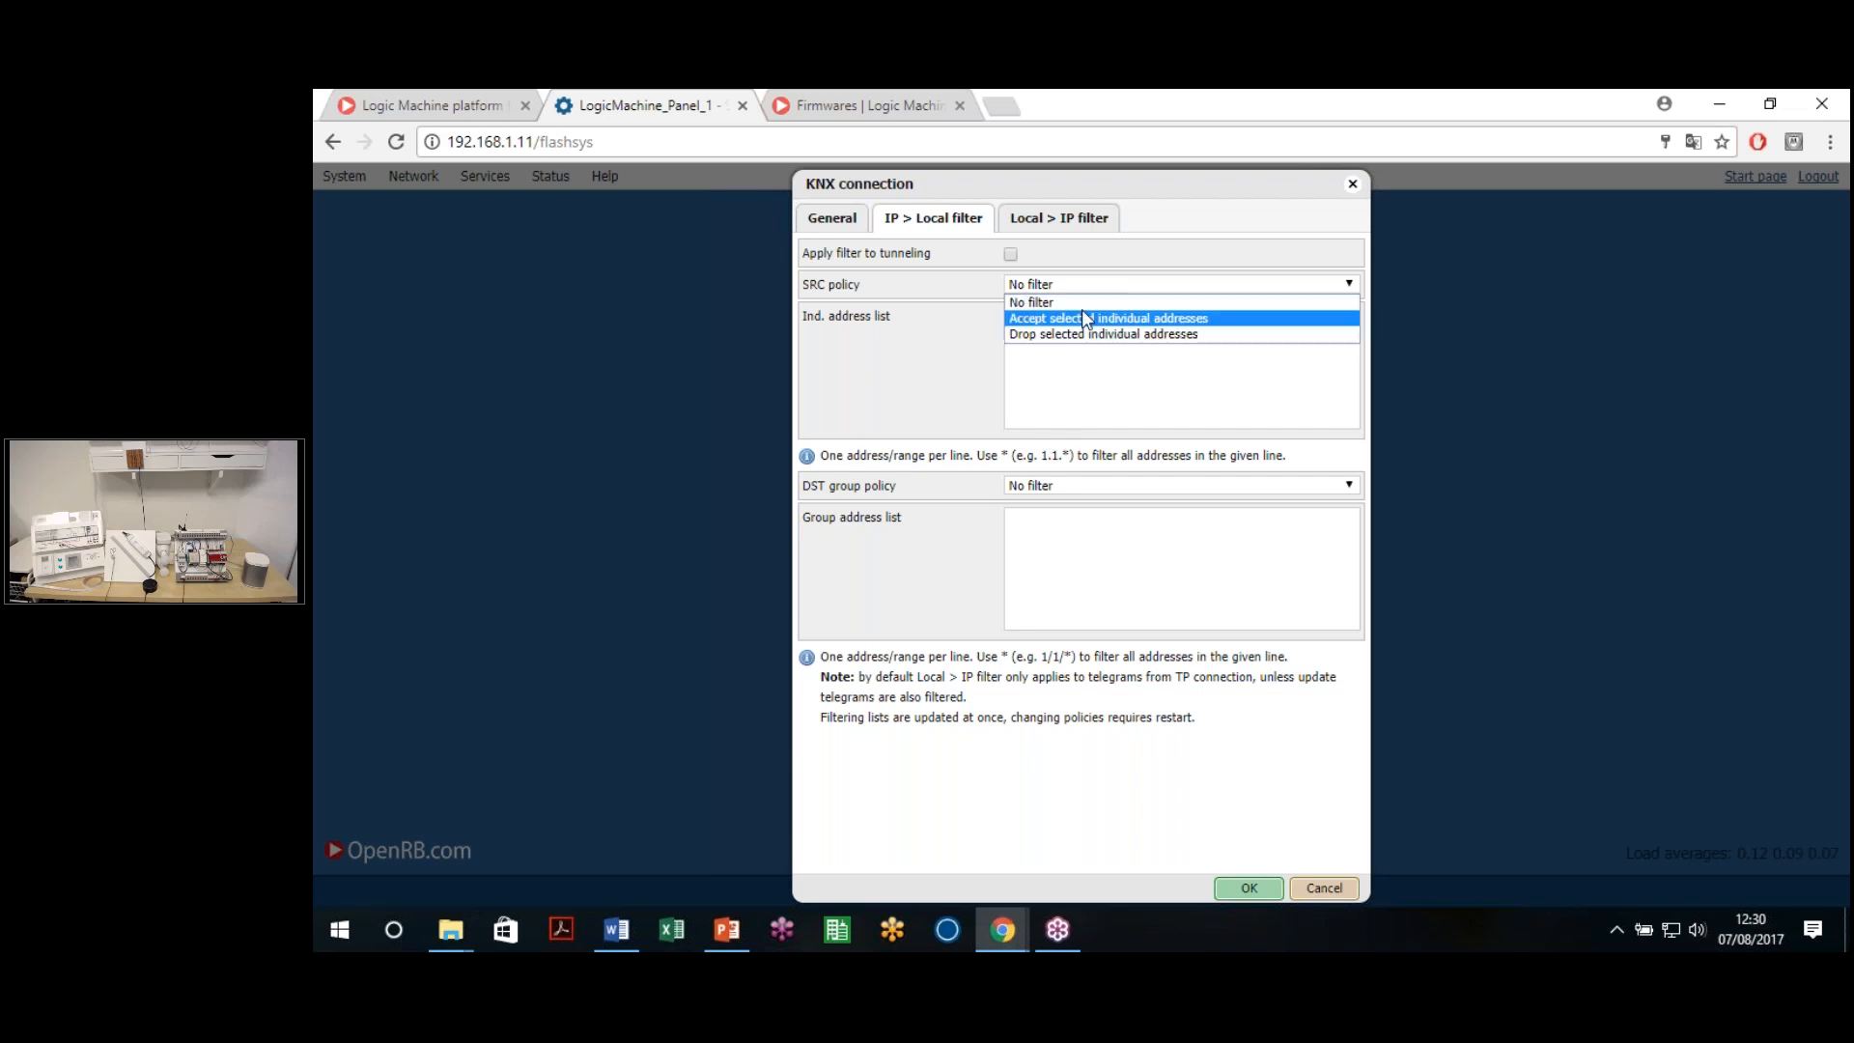
{"action": "left_click", "coordinate": [1074, 335]}
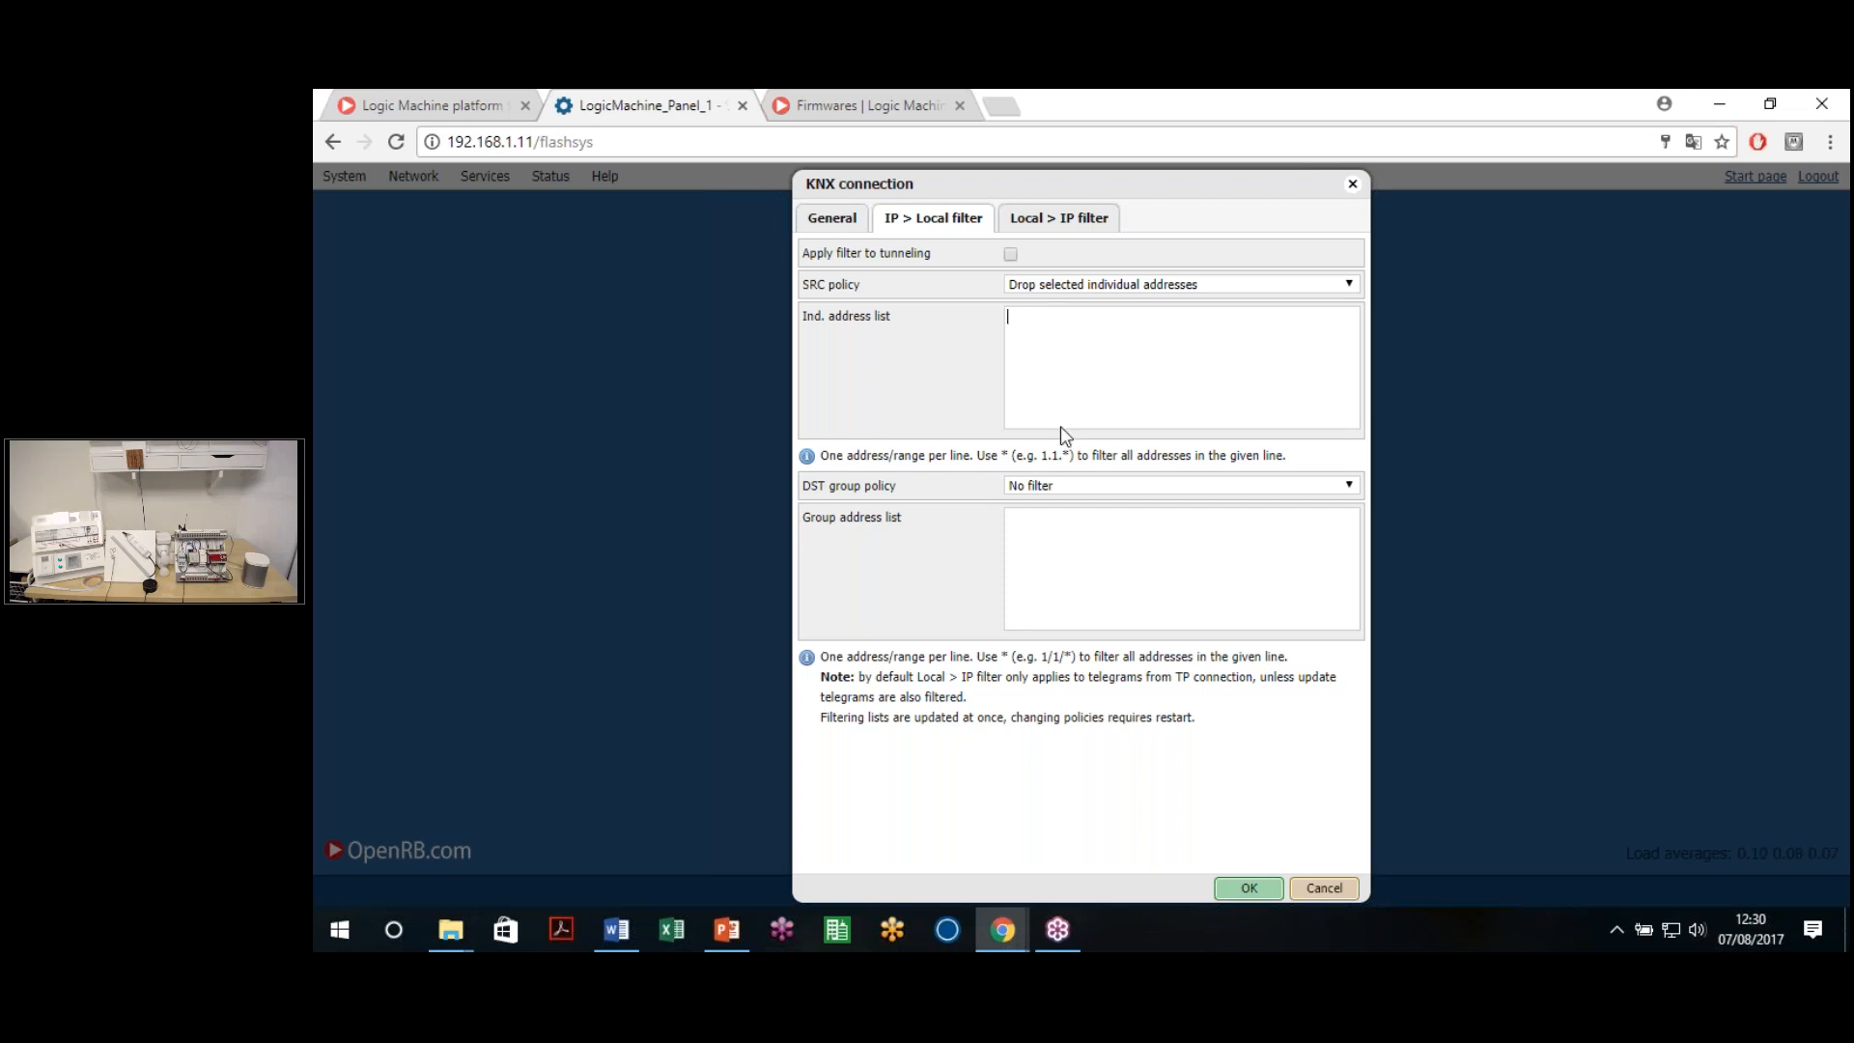
{"action": "left_click", "coordinate": [1101, 286]}
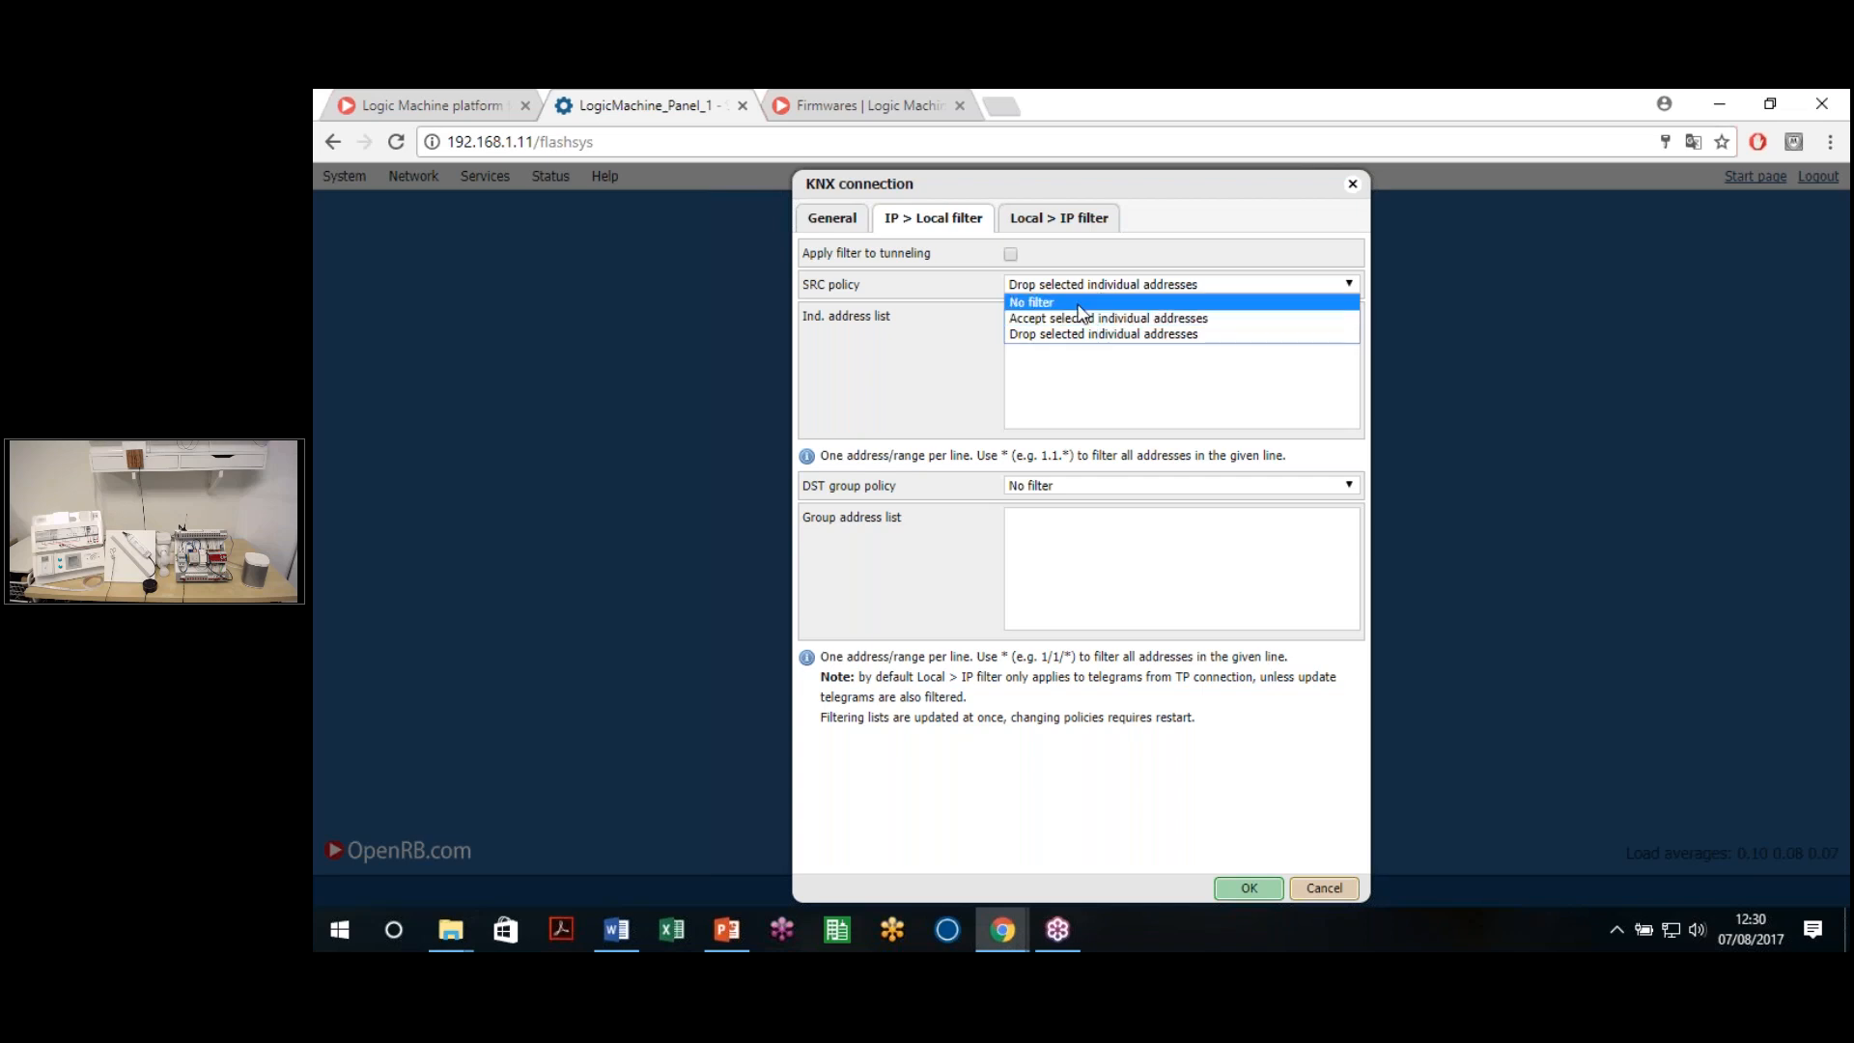
{"action": "left_click", "coordinate": [1055, 301]}
{"action": "triple_click", "coordinate": [814, 515]}
{"action": "left_click", "coordinate": [1072, 472]}
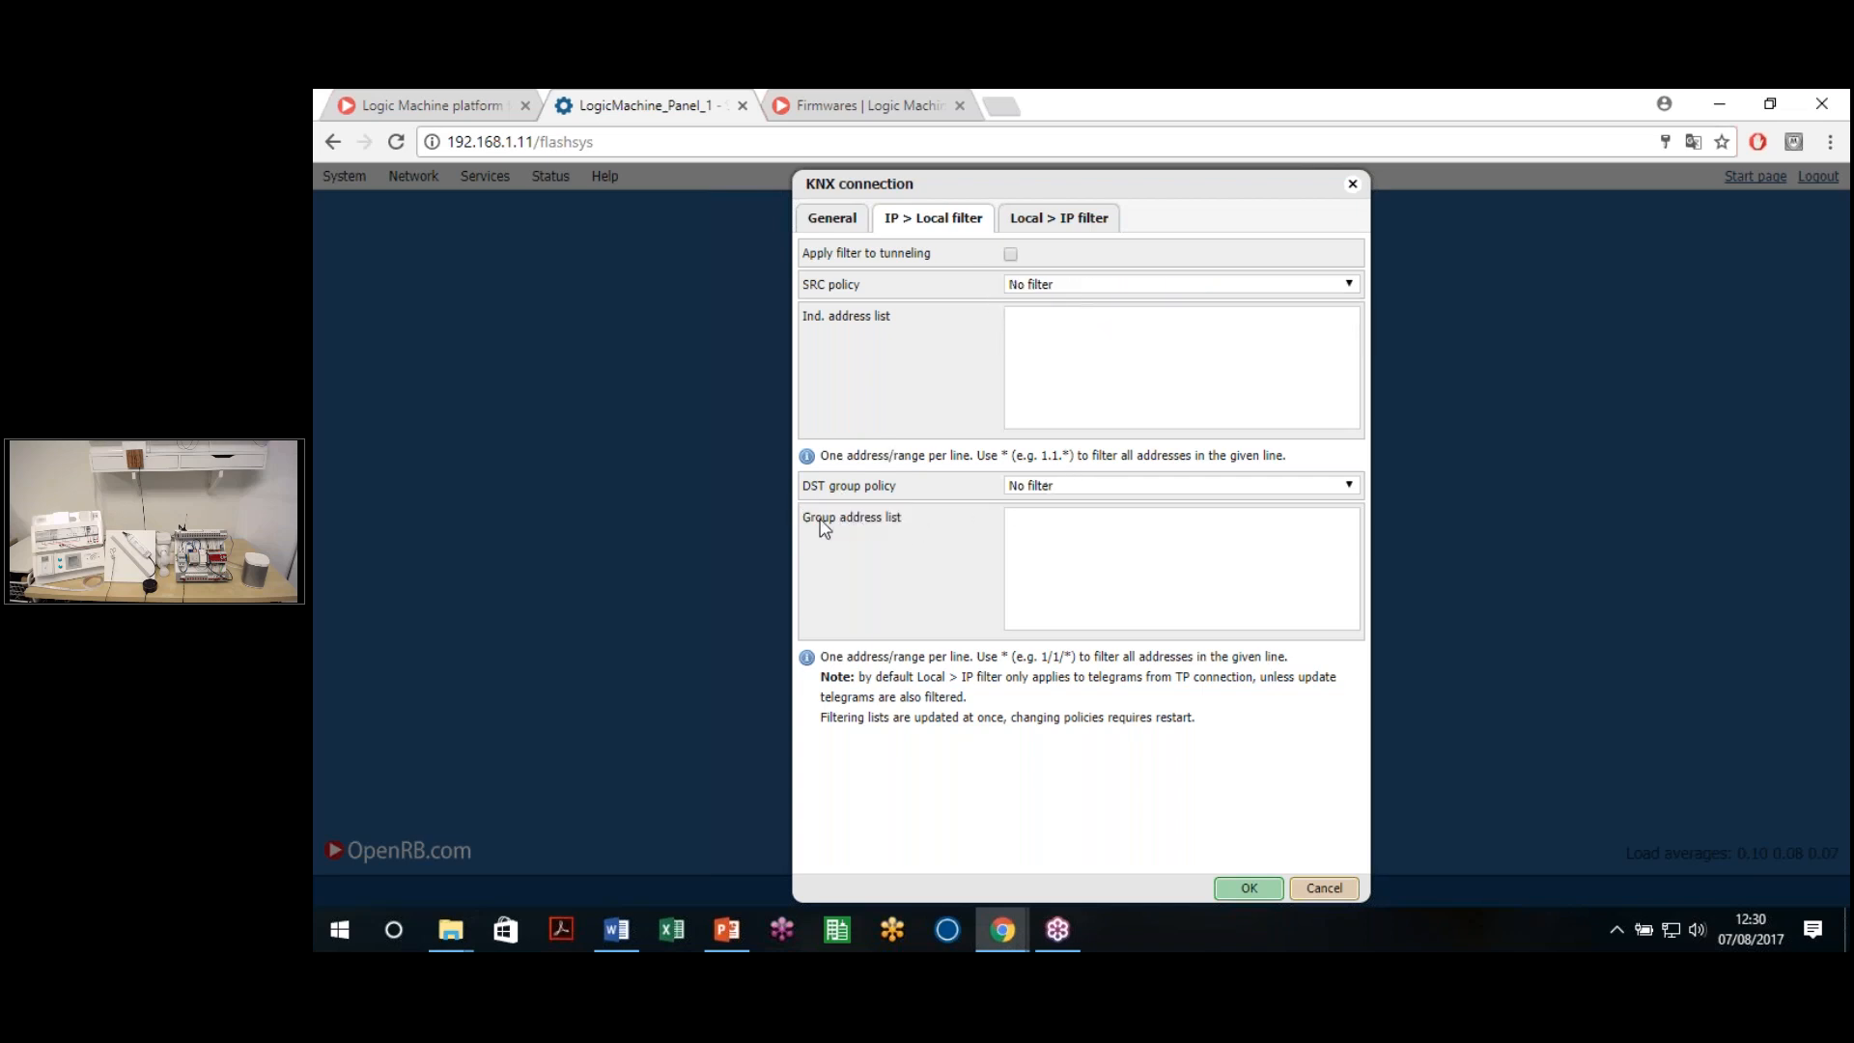
{"action": "left_click", "coordinate": [1087, 484]}
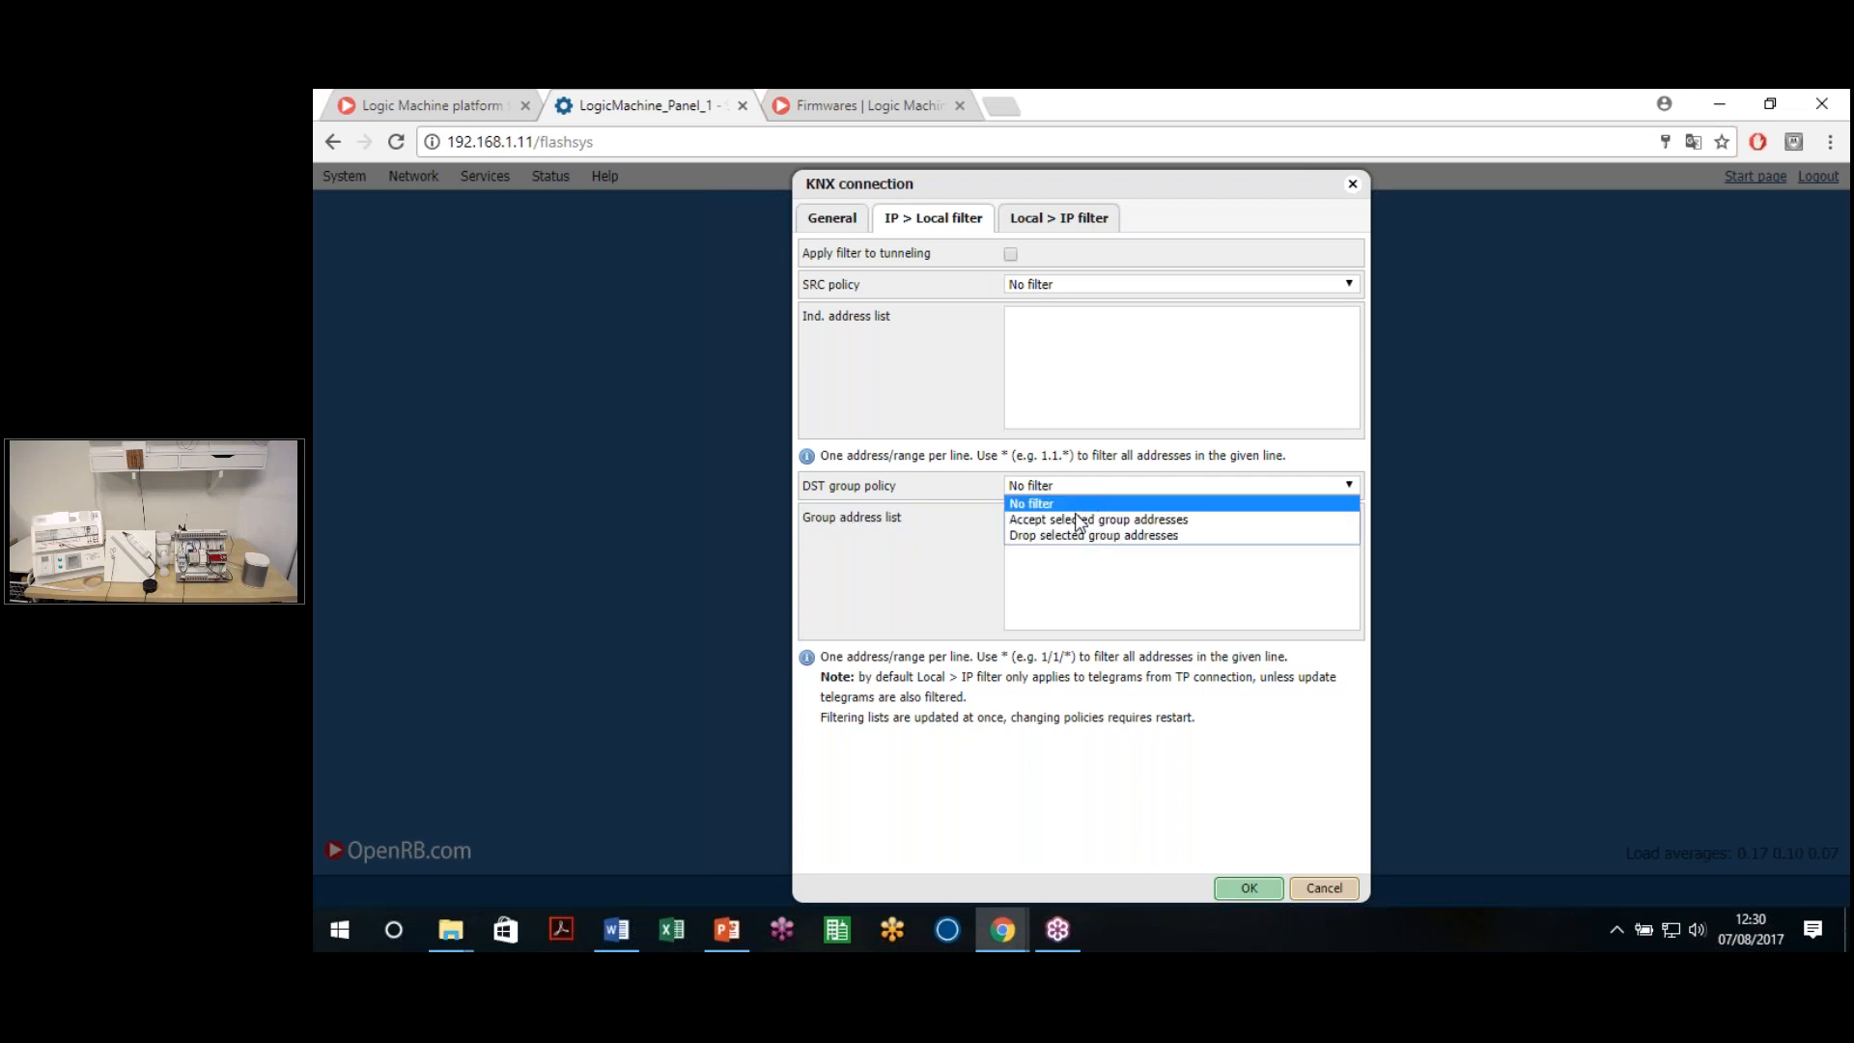
{"action": "left_click", "coordinate": [1023, 572]}
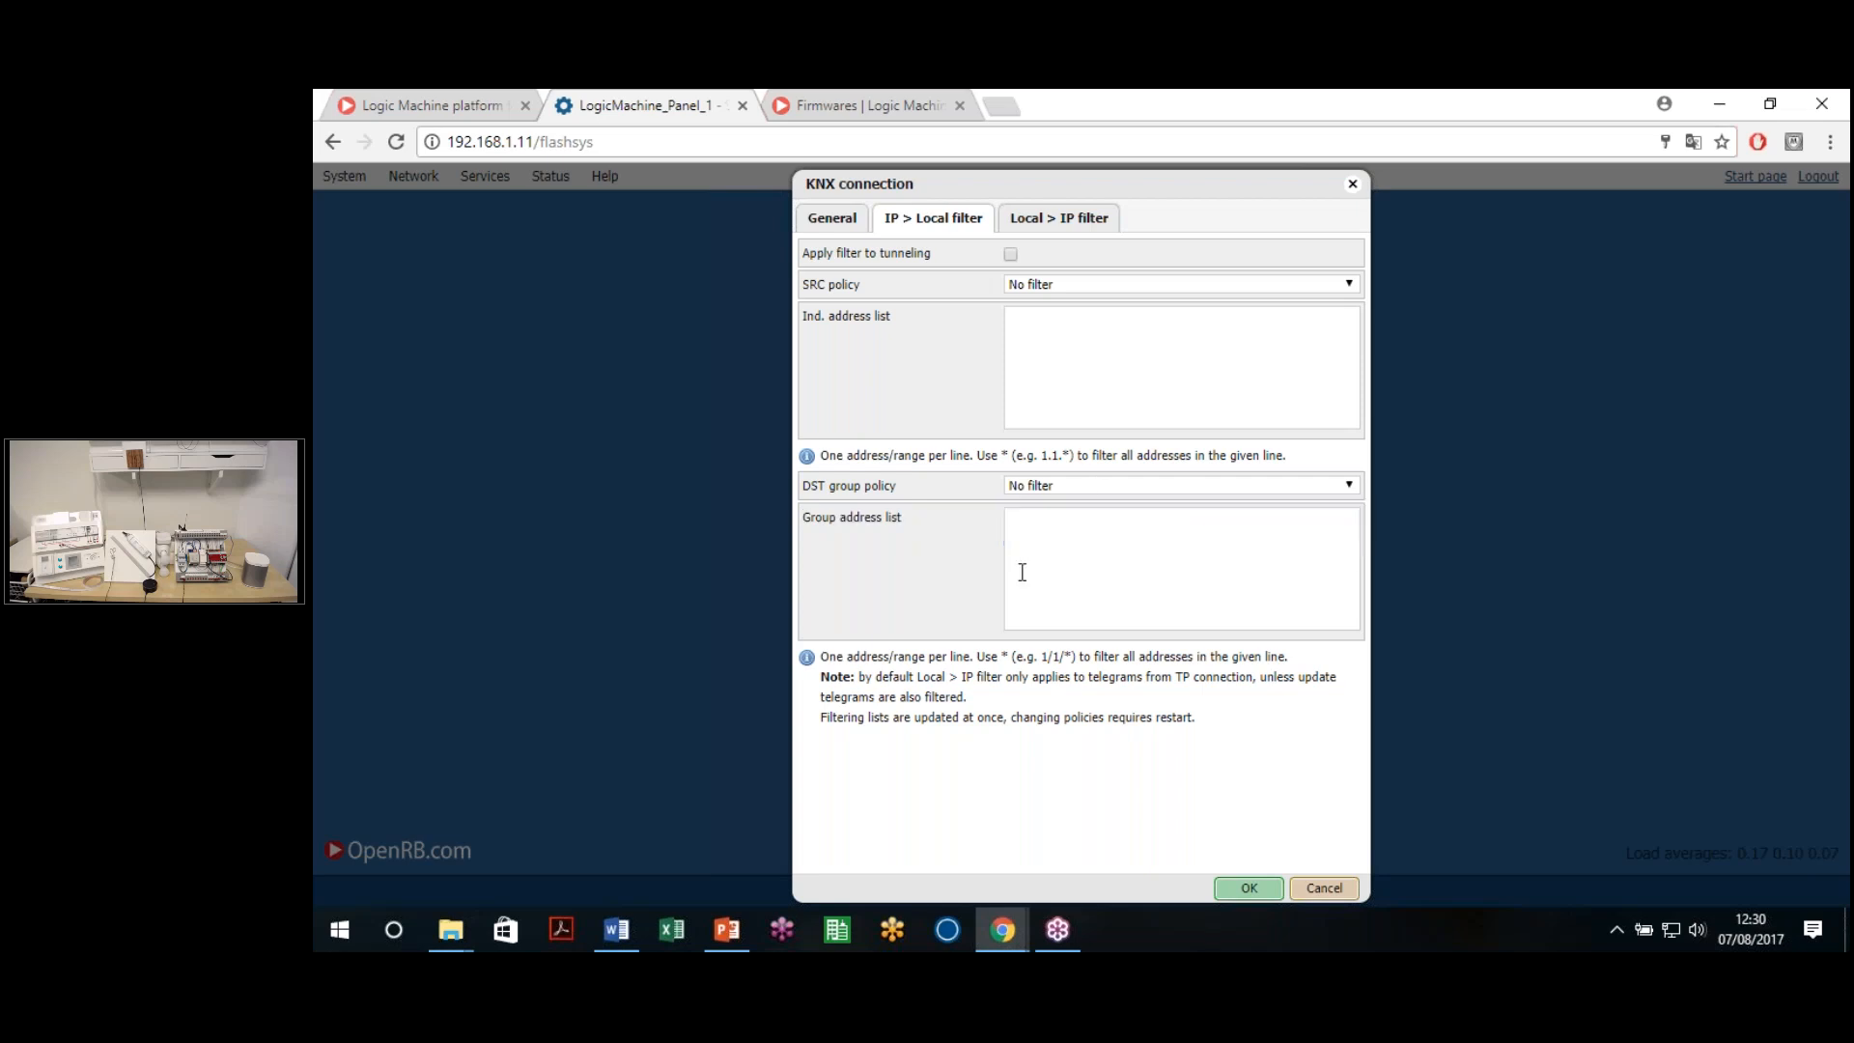
Enter 1/1/* in the group address list, then delete it so the list is empty
{"action": "left_click", "coordinate": [1096, 545]}
{"action": "left_click_drag", "start_coordinate": [1048, 665], "coordinate": [1077, 666]}
{"action": "left_click", "coordinate": [1064, 602]}
{"action": "type", "text": "1/1/*"}
{"action": "left_click_drag", "start_coordinate": [1031, 517], "coordinate": [986, 525]}
{"action": "left_click", "coordinate": [1054, 527]}
{"action": "left_click_drag", "start_coordinate": [1057, 520], "coordinate": [1004, 526]}
{"action": "left_click", "coordinate": [1064, 531]}
{"action": "left_click", "coordinate": [1020, 525]}
{"action": "left_click", "coordinate": [1104, 543]}
{"action": "left_click_drag", "start_coordinate": [1039, 532], "coordinate": [1021, 537]}
{"action": "key", "text": "Delete"}
Confirm the Local > IP SRC policy is No filter and close the KNX settings with OK
{"action": "left_click", "coordinate": [1038, 231]}
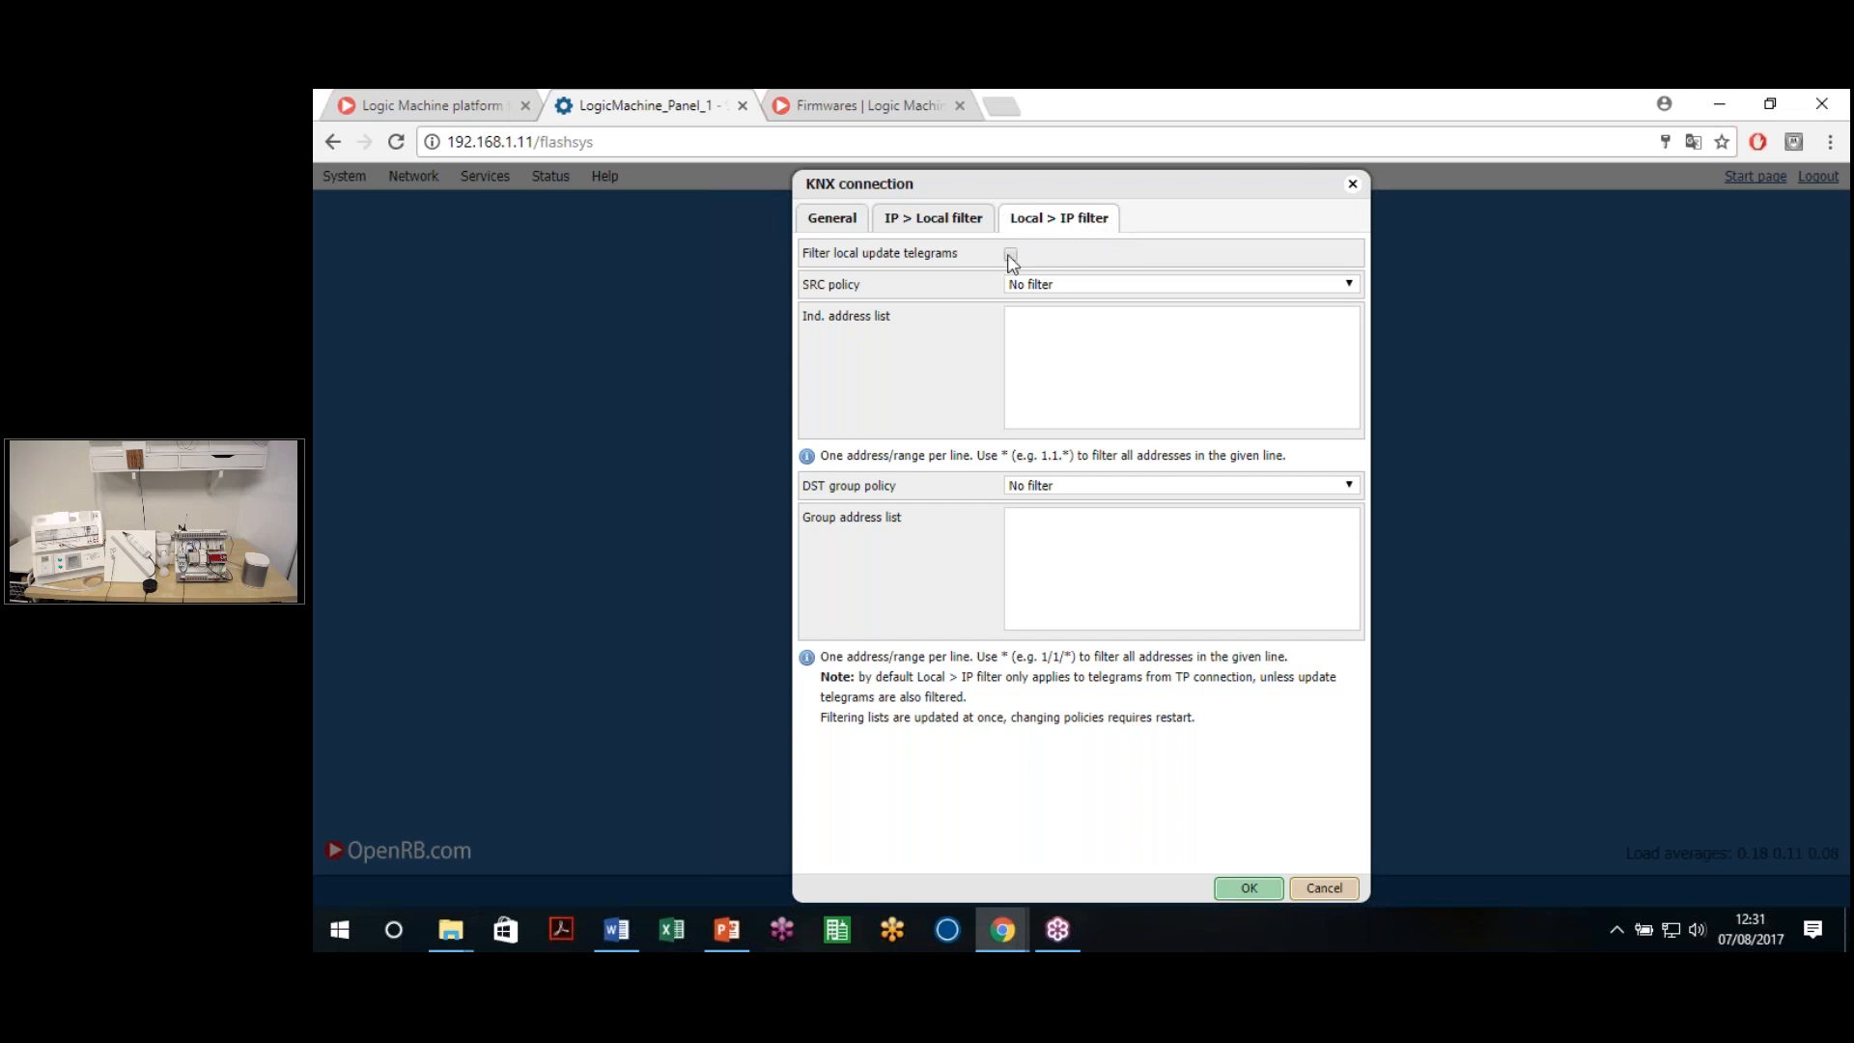
{"action": "left_click", "coordinate": [1077, 287]}
{"action": "left_click", "coordinate": [974, 347]}
{"action": "left_click", "coordinate": [1250, 888]}
{"action": "left_click", "coordinate": [484, 176]}
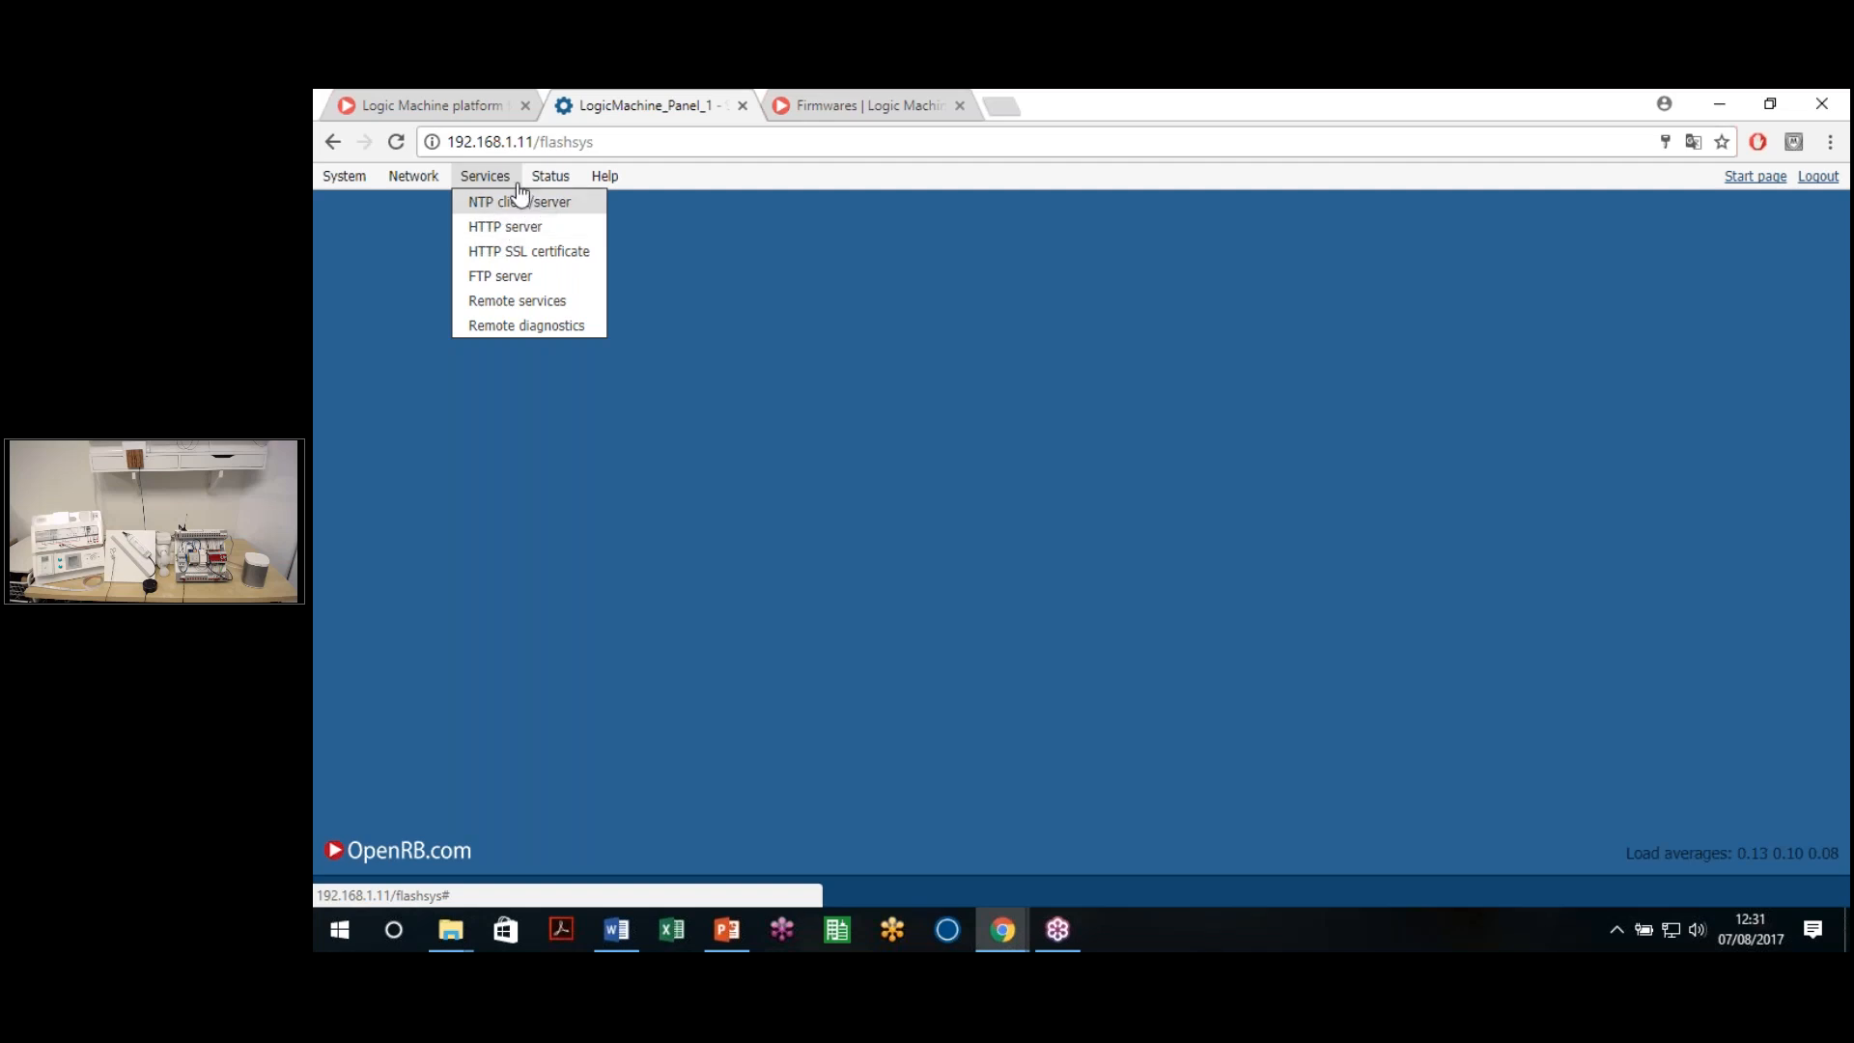
{"action": "left_click", "coordinate": [413, 176]}
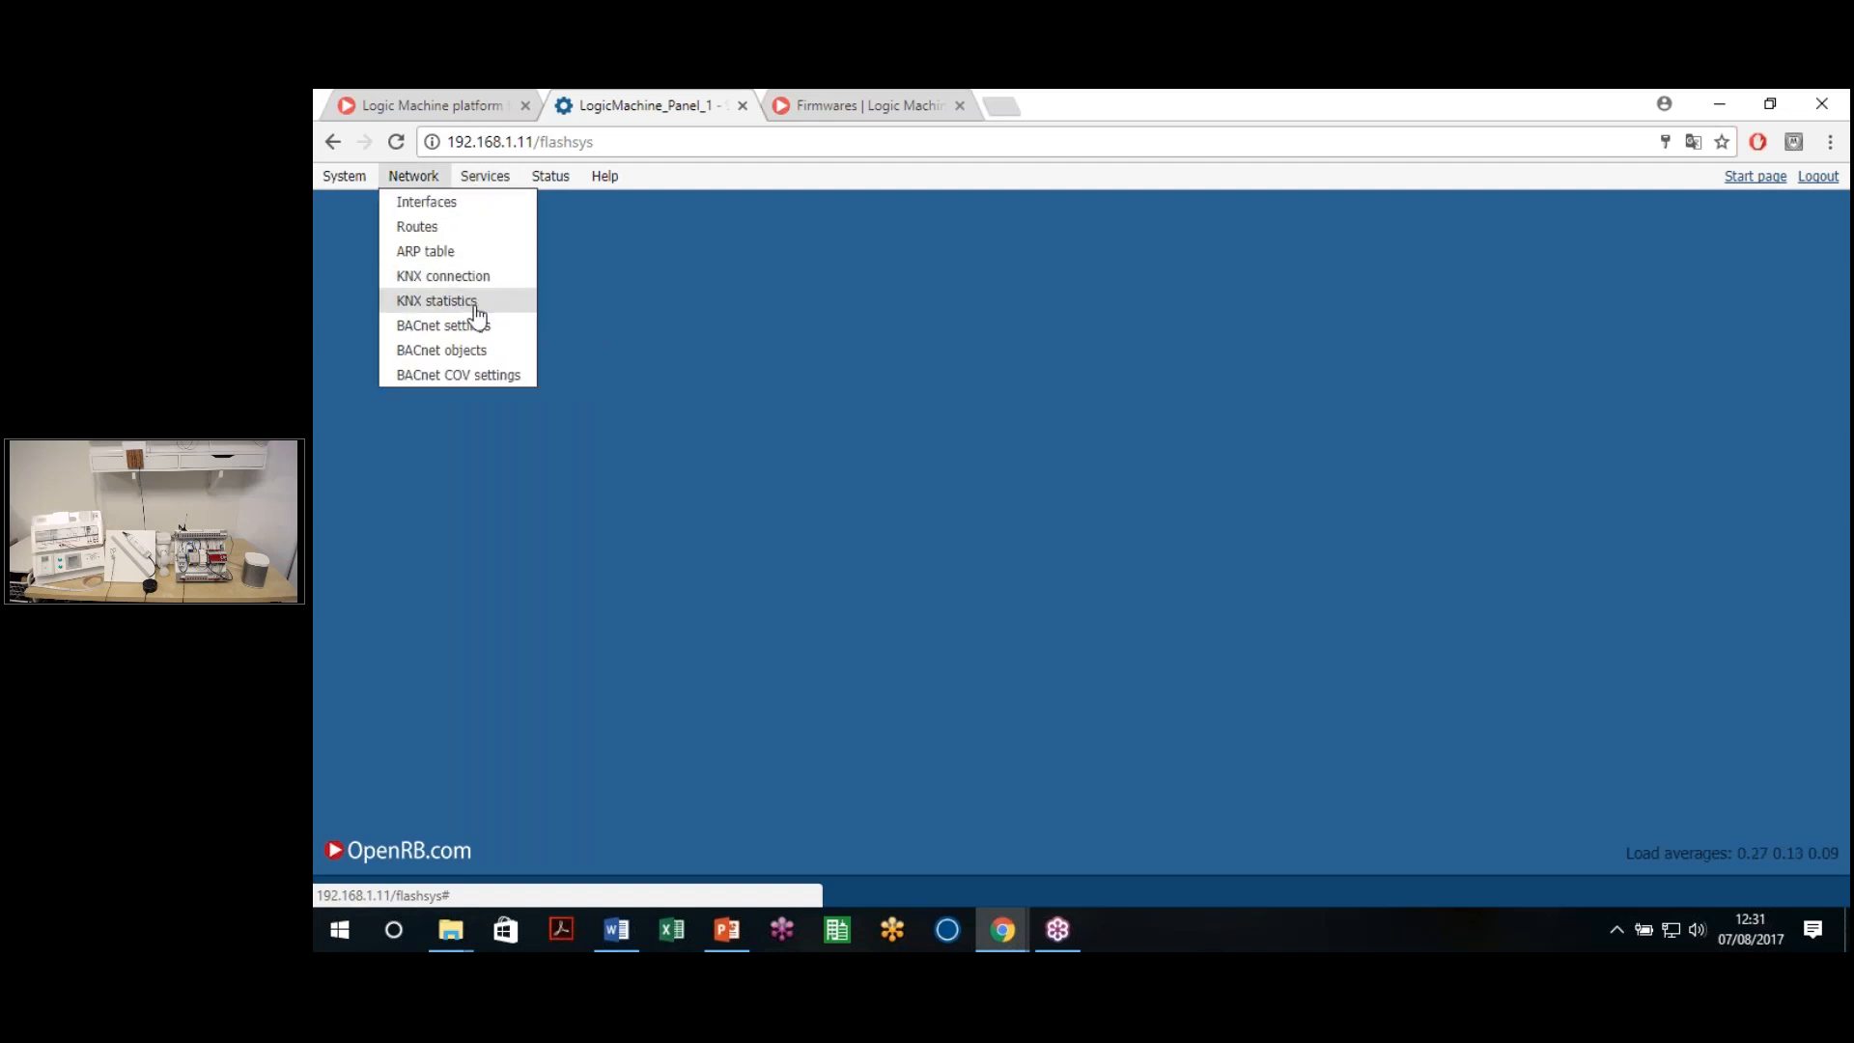
{"action": "left_click", "coordinate": [424, 301]}
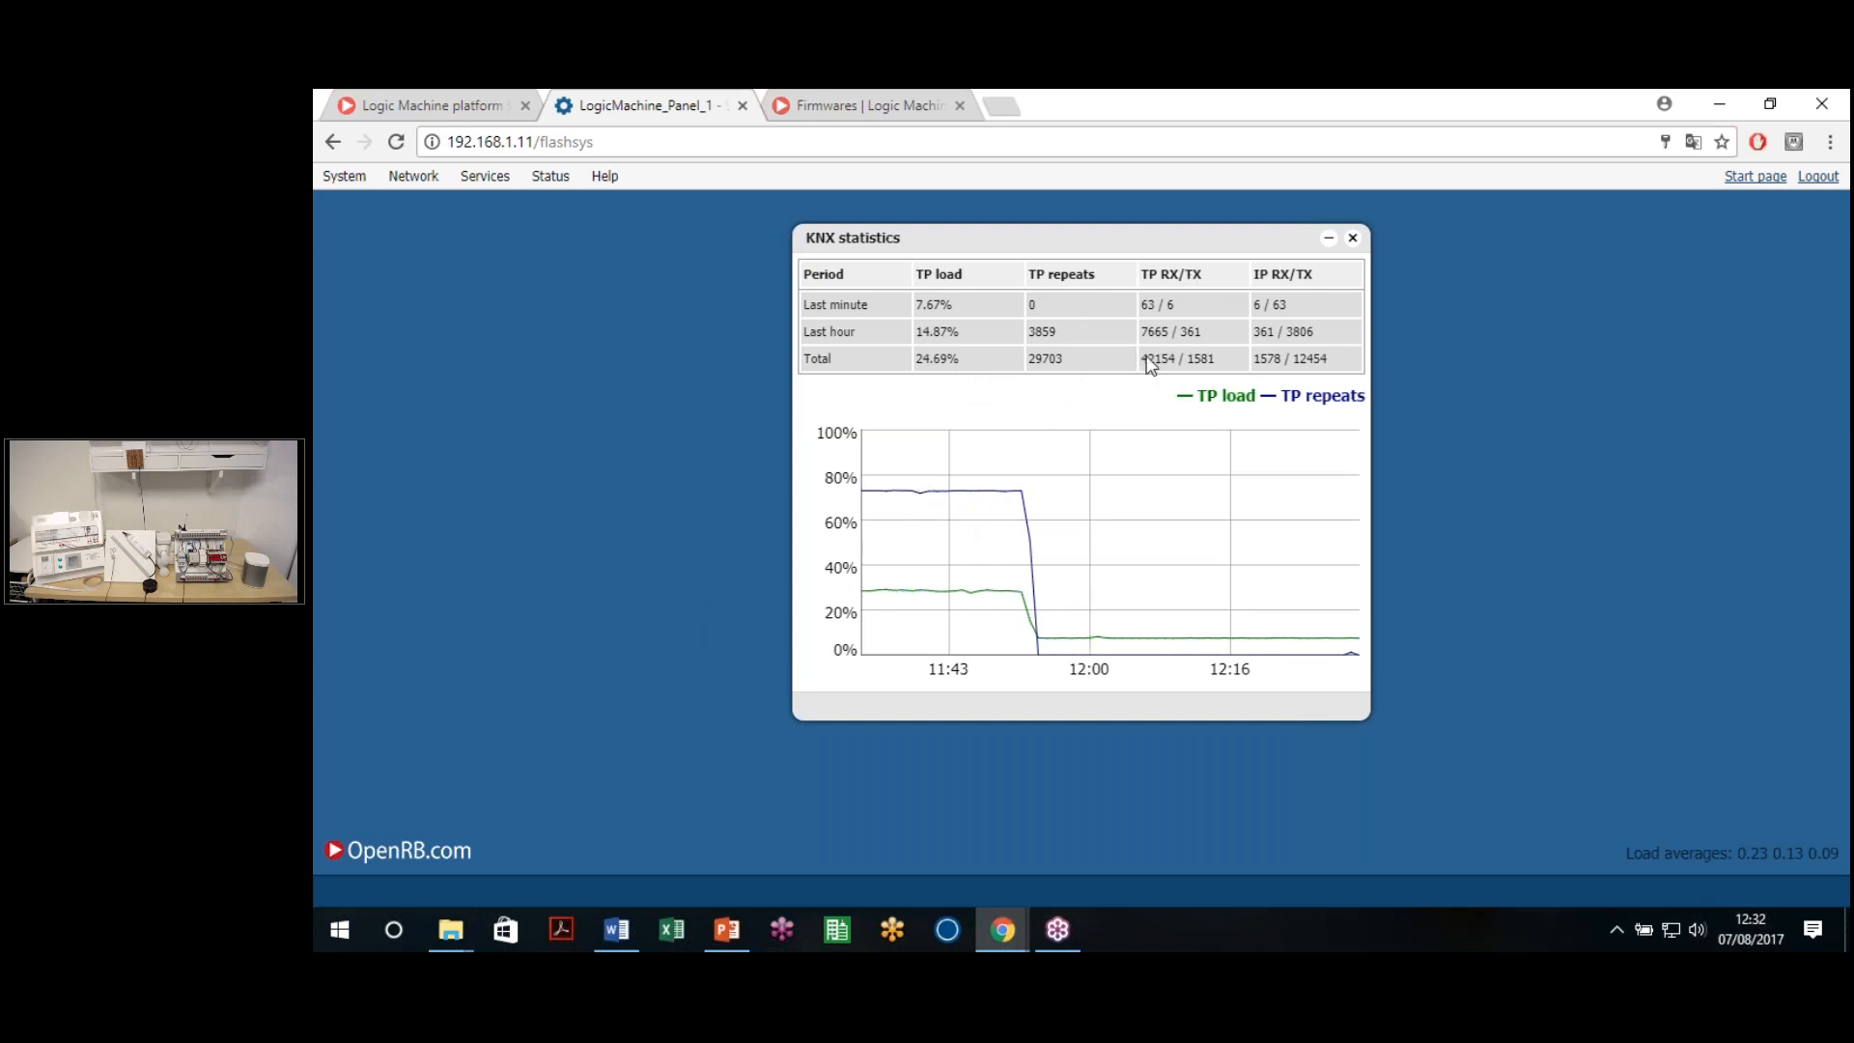
{"action": "left_click", "coordinate": [1352, 237]}
{"action": "left_click", "coordinate": [439, 179]}
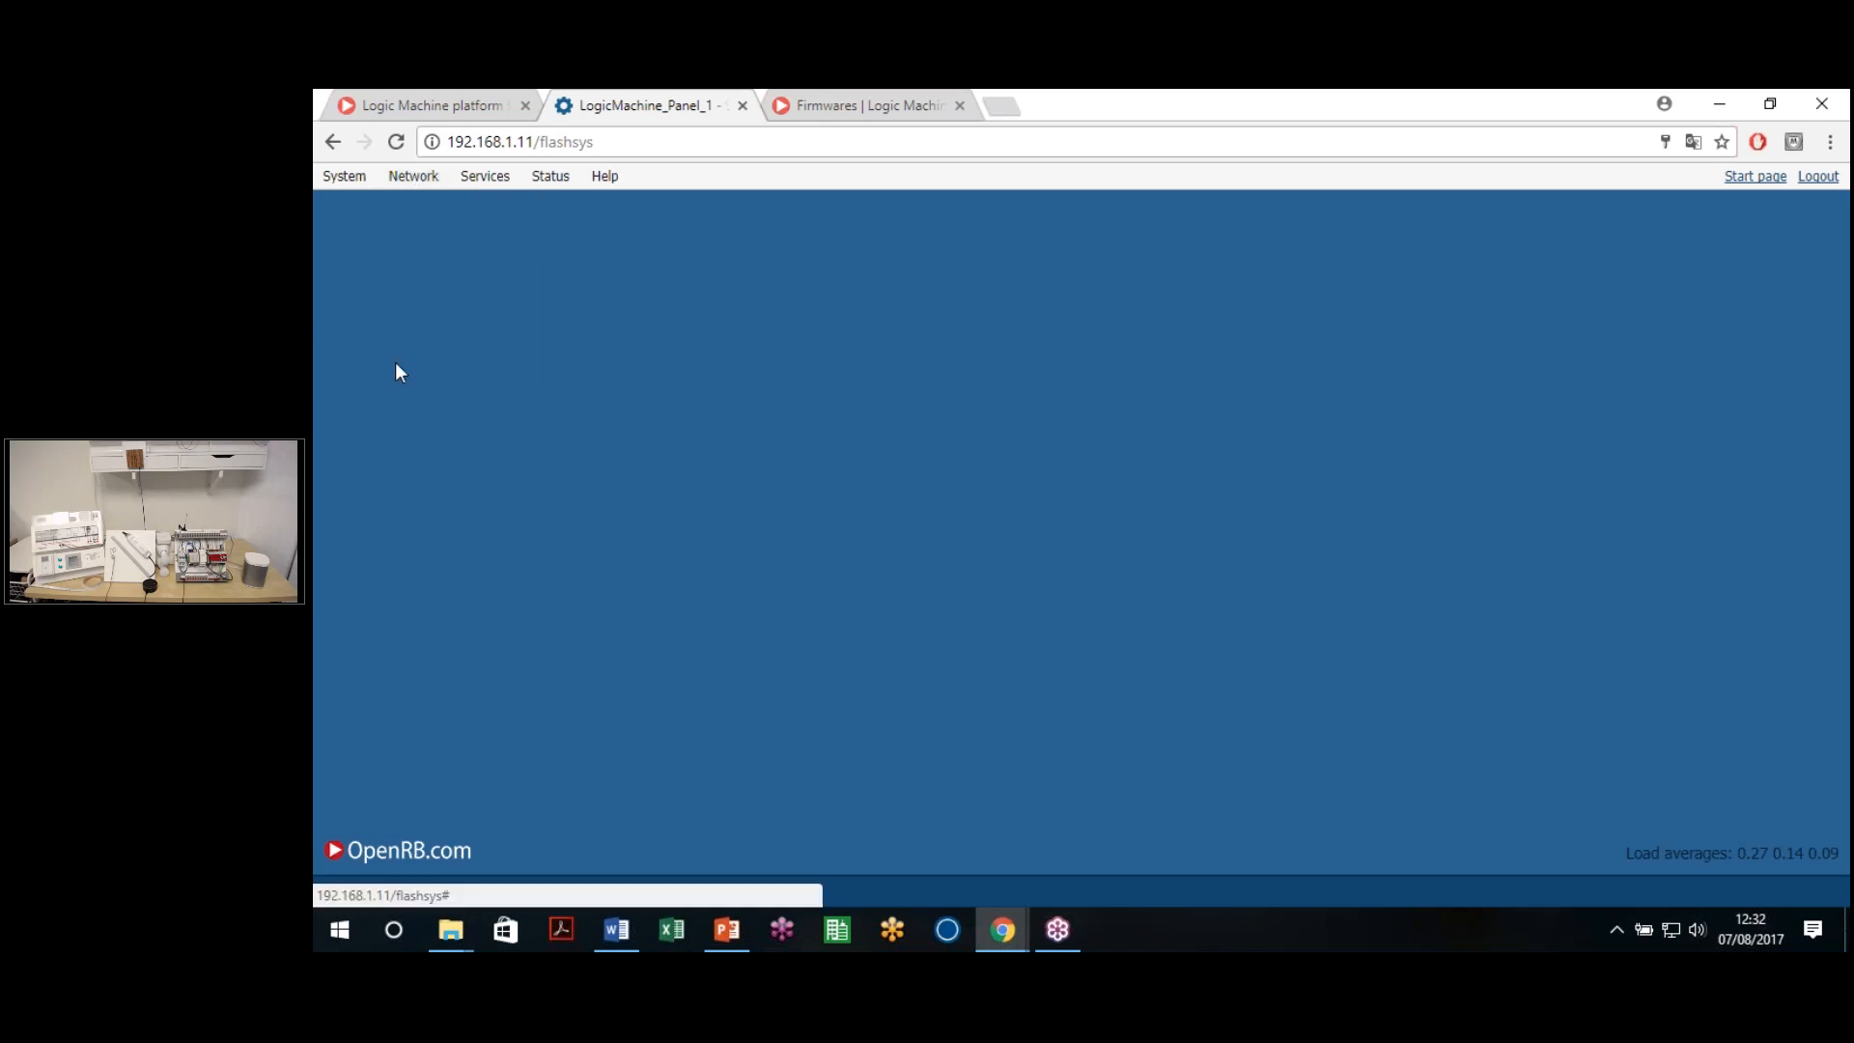
{"action": "mouse_move", "coordinate": [484, 177]}
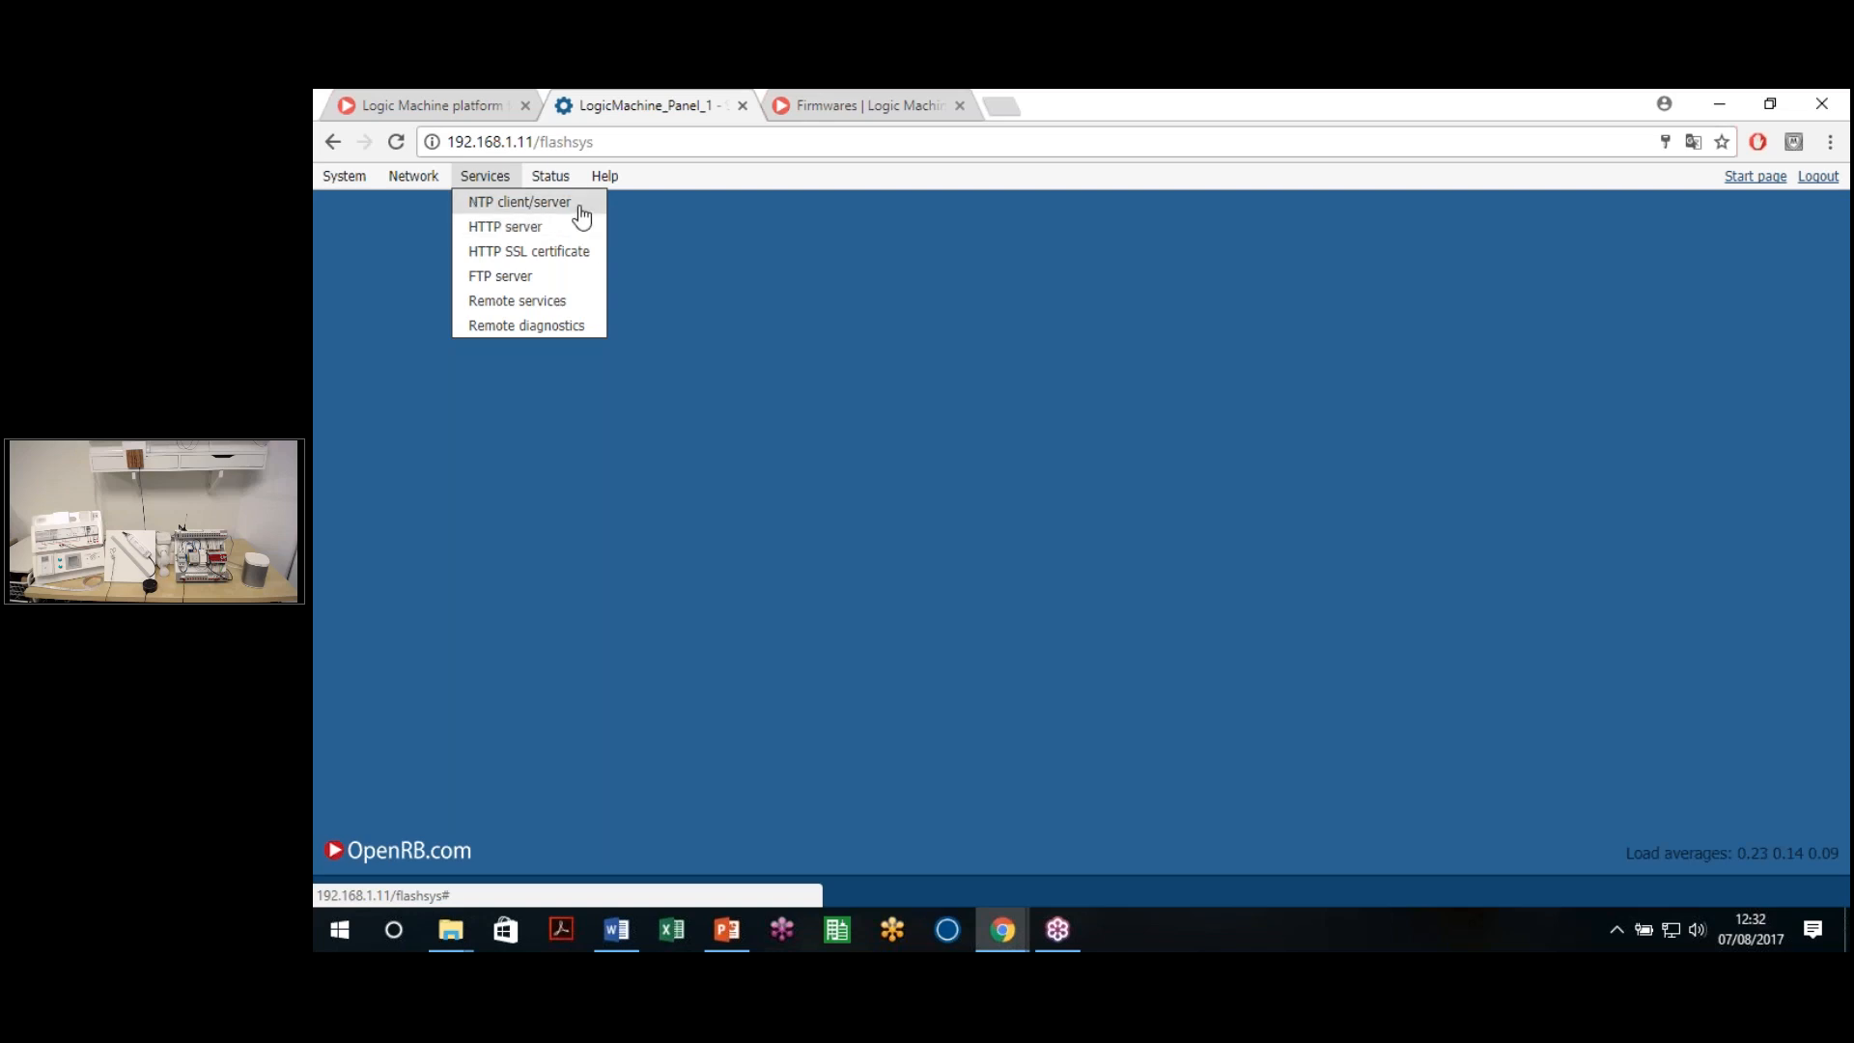
{"action": "left_click", "coordinate": [519, 201]}
{"action": "left_click", "coordinate": [1139, 452]}
{"action": "left_click", "coordinate": [1142, 473]}
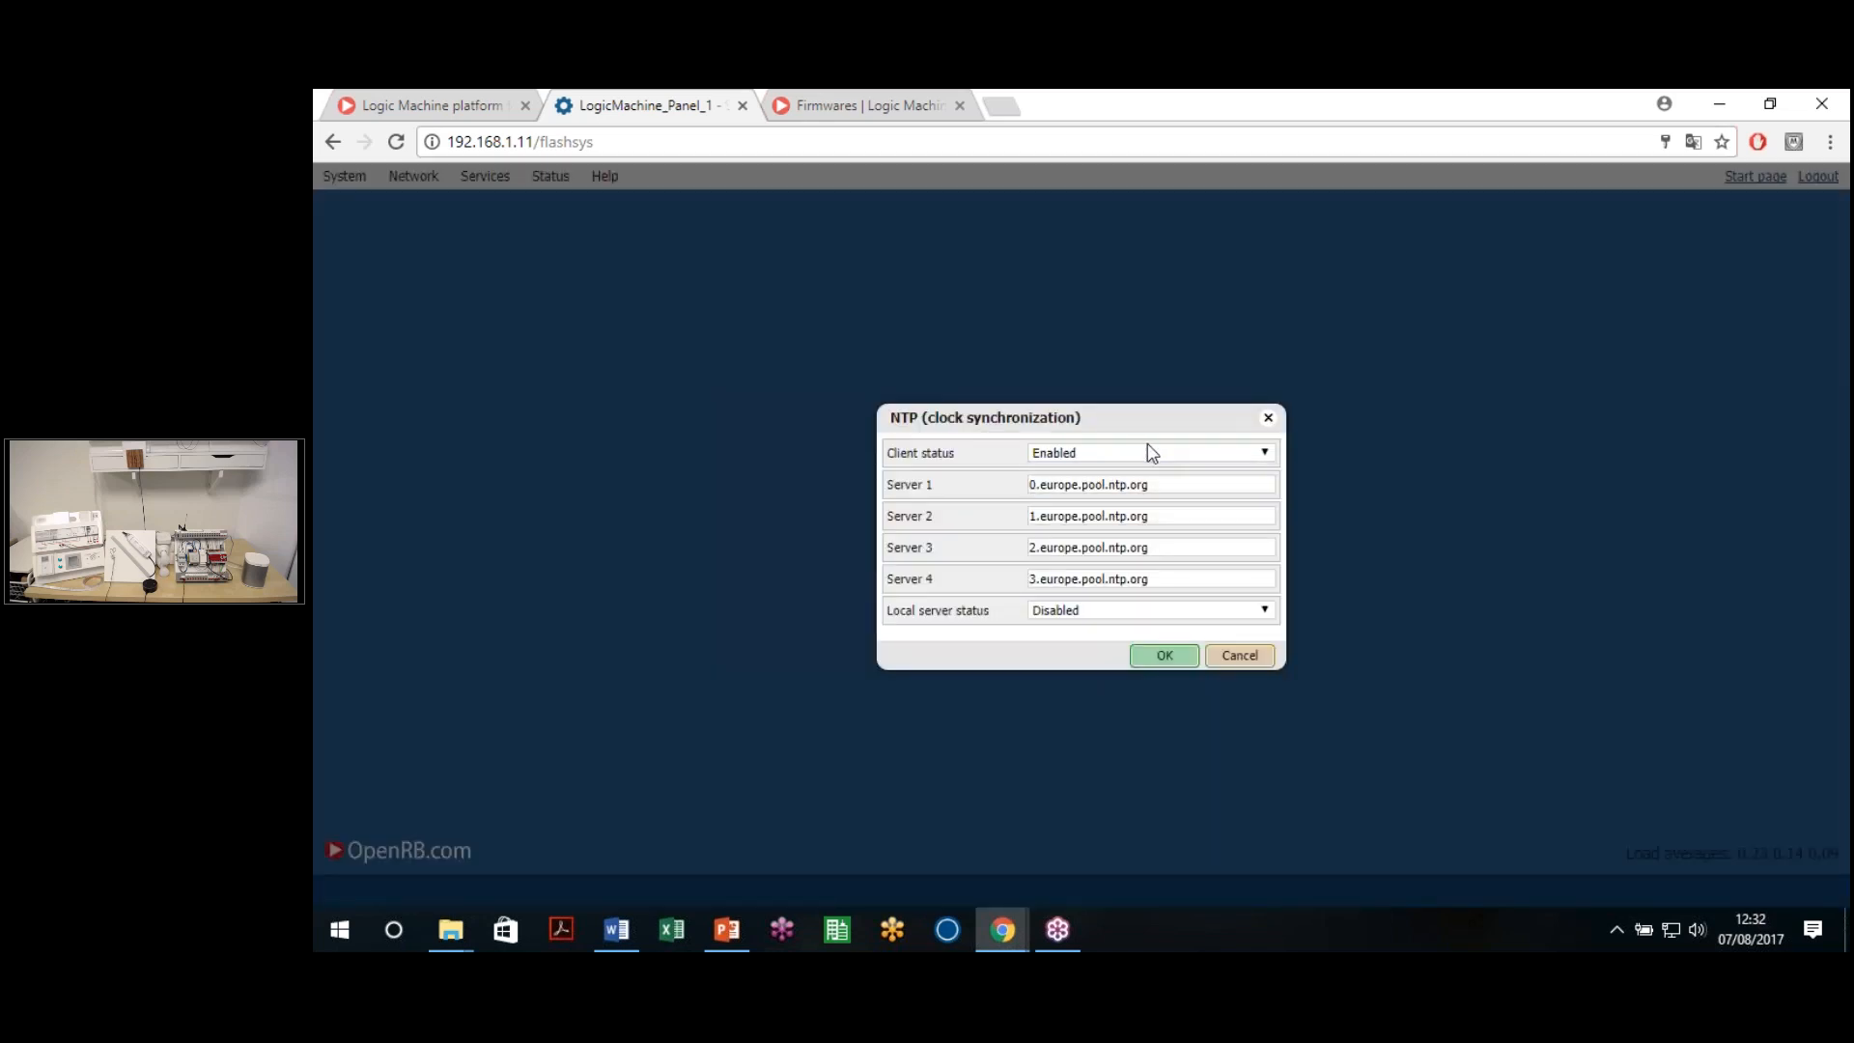
{"action": "left_click", "coordinate": [1269, 418]}
{"action": "mouse_move", "coordinate": [485, 176]}
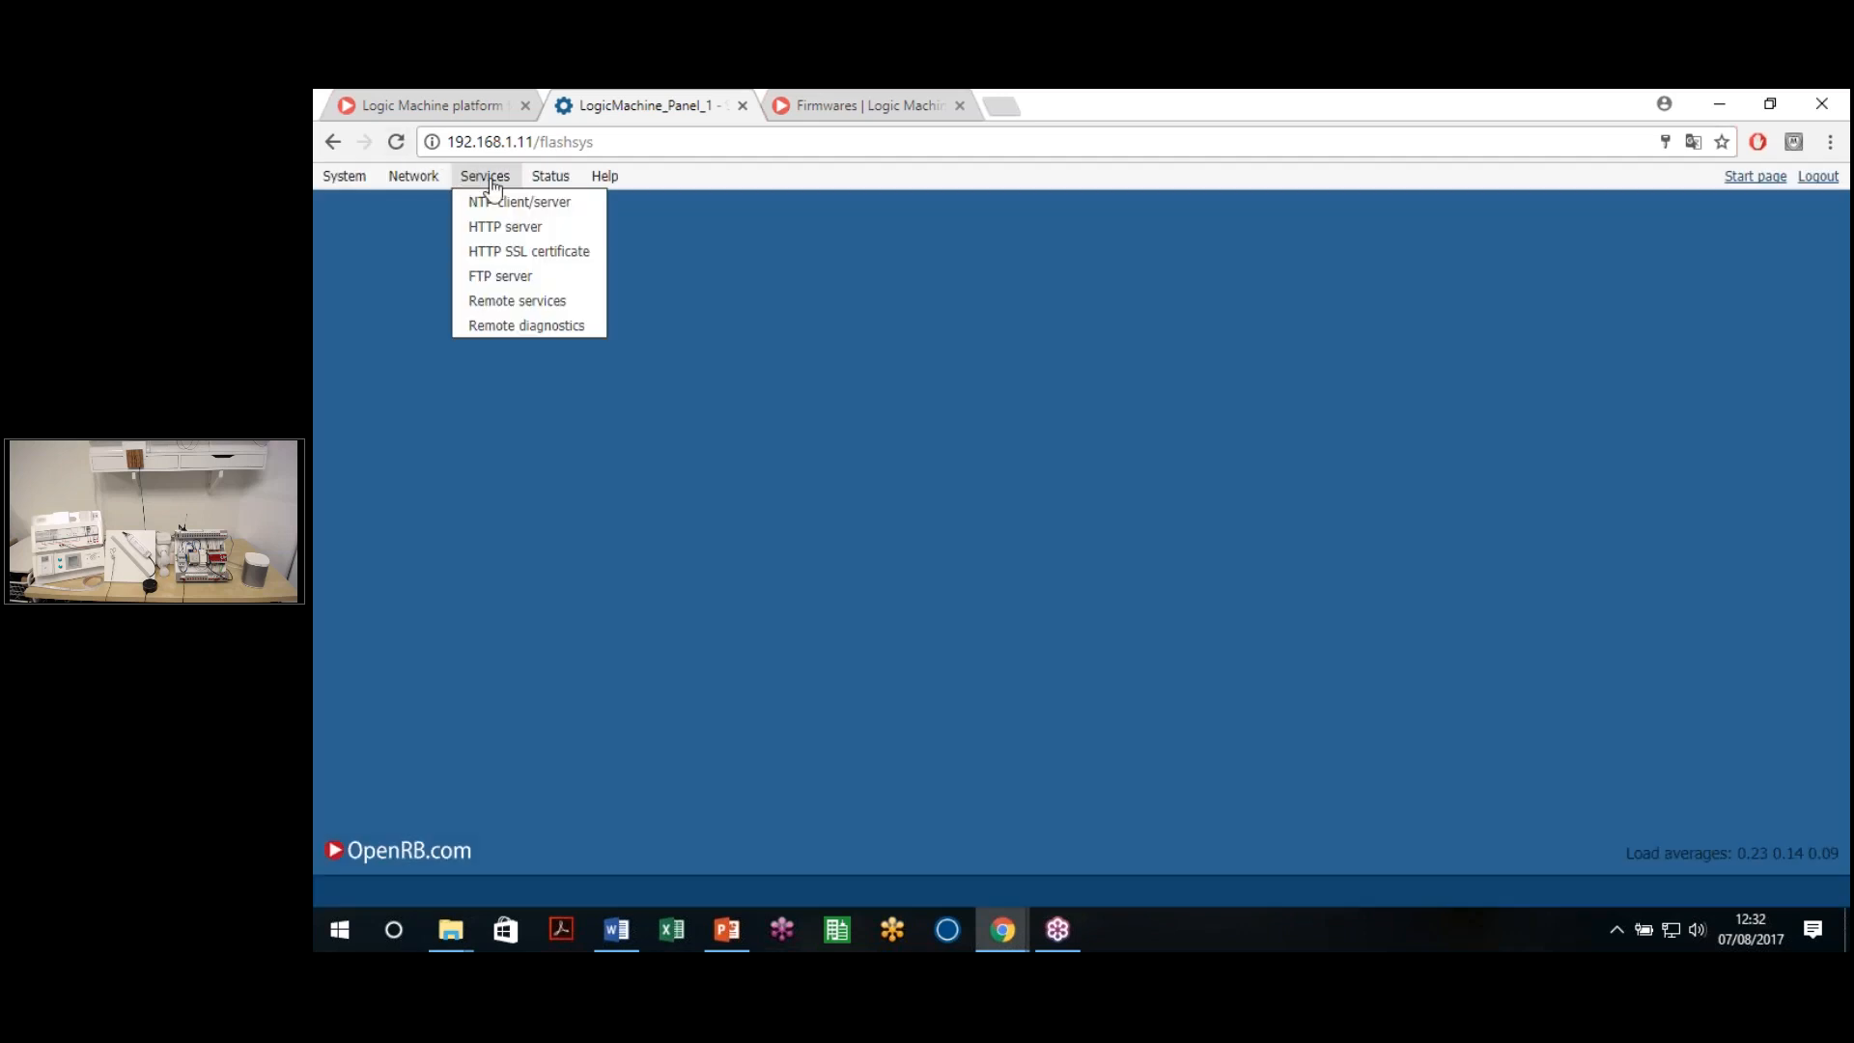
{"action": "left_click", "coordinate": [575, 253]}
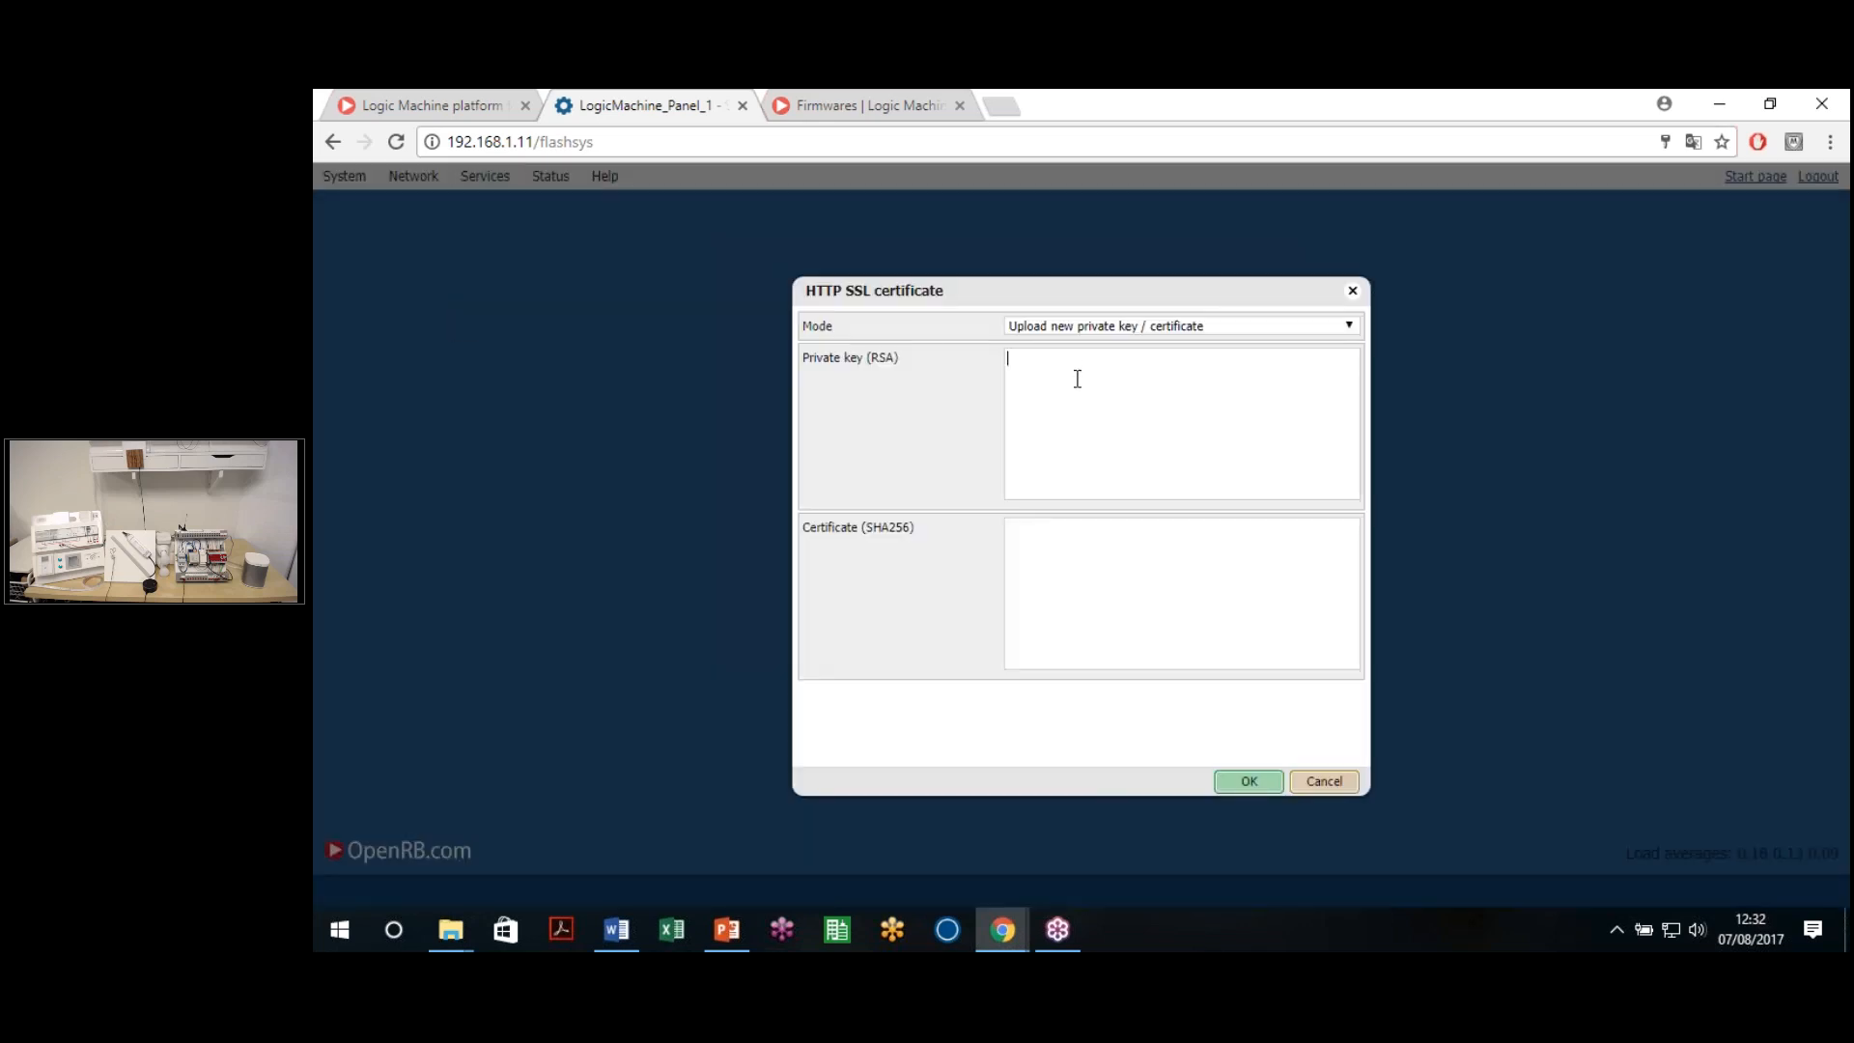
{"action": "left_click", "coordinate": [1134, 331]}
{"action": "left_click", "coordinate": [1019, 360]}
{"action": "left_click", "coordinate": [1342, 329]}
{"action": "left_click", "coordinate": [850, 405]}
{"action": "left_click", "coordinate": [1108, 374]}
{"action": "left_click", "coordinate": [1106, 629]}
{"action": "left_click", "coordinate": [1217, 328]}
{"action": "left_click", "coordinate": [1175, 360]}
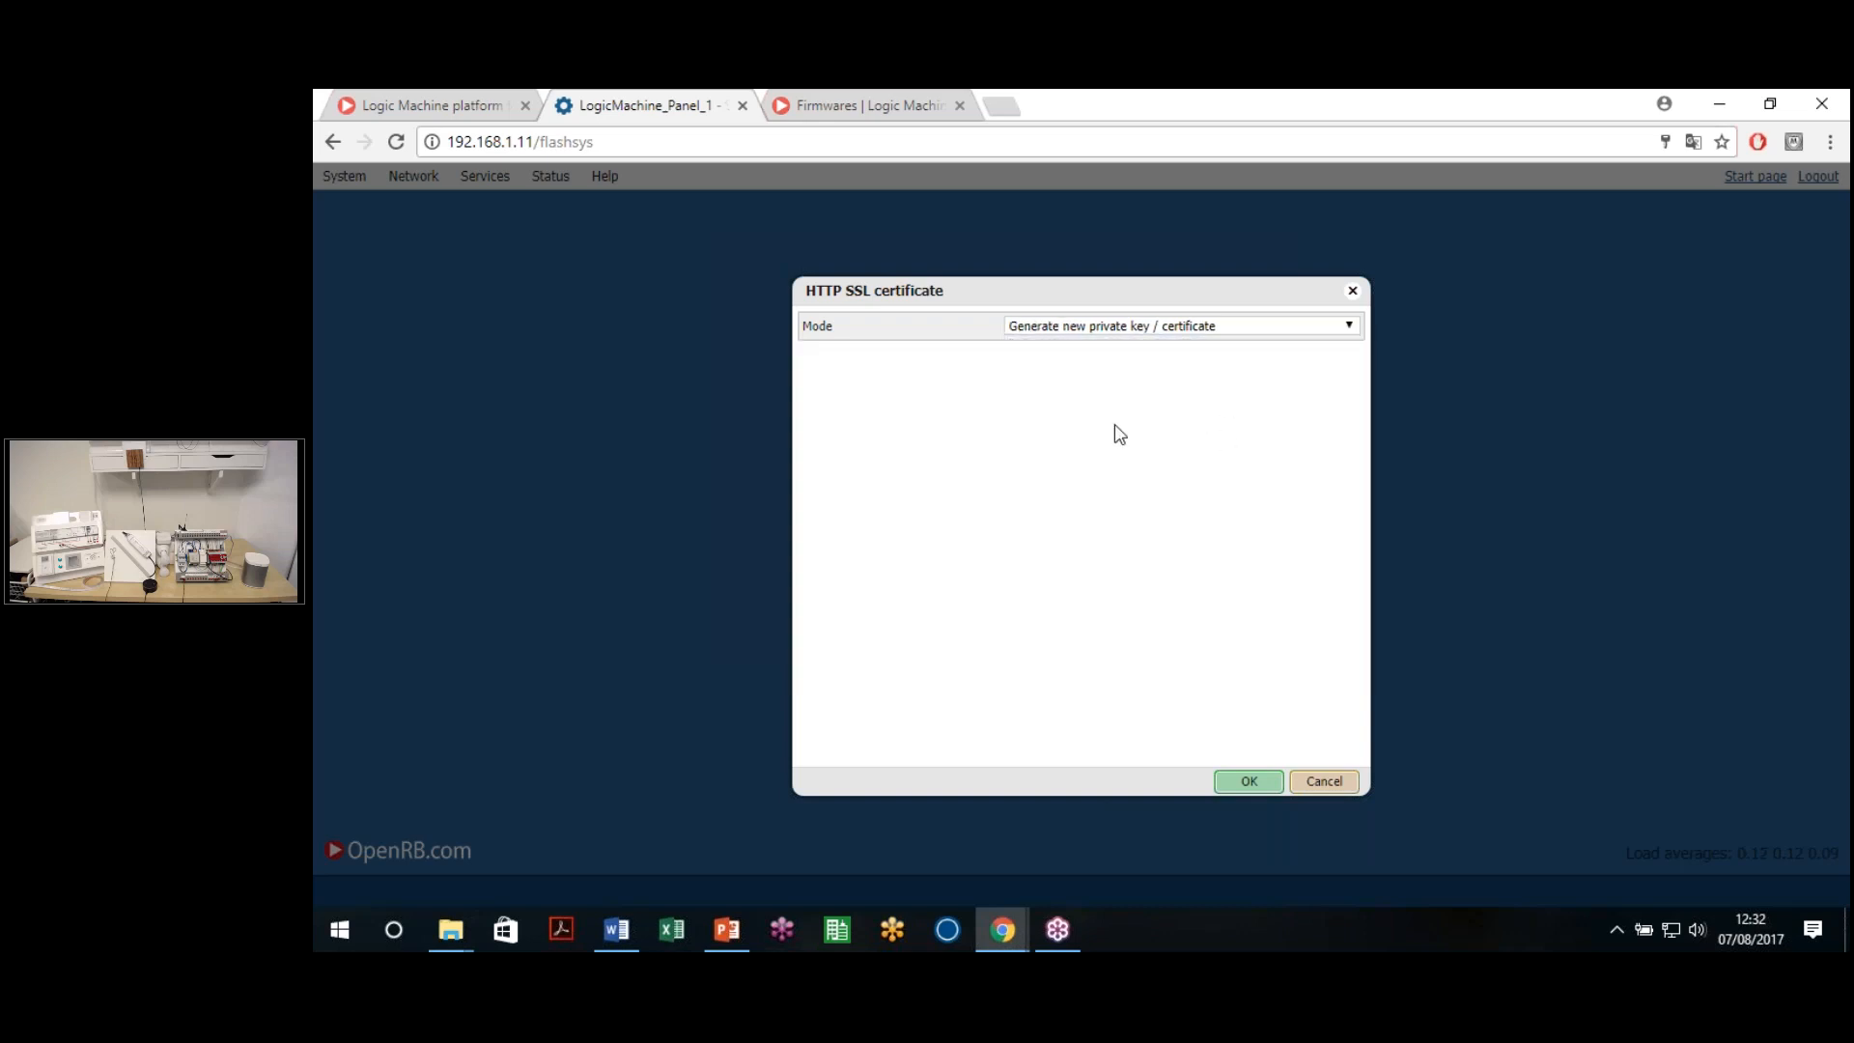
{"action": "left_click", "coordinate": [1321, 782]}
{"action": "left_click", "coordinate": [485, 175]}
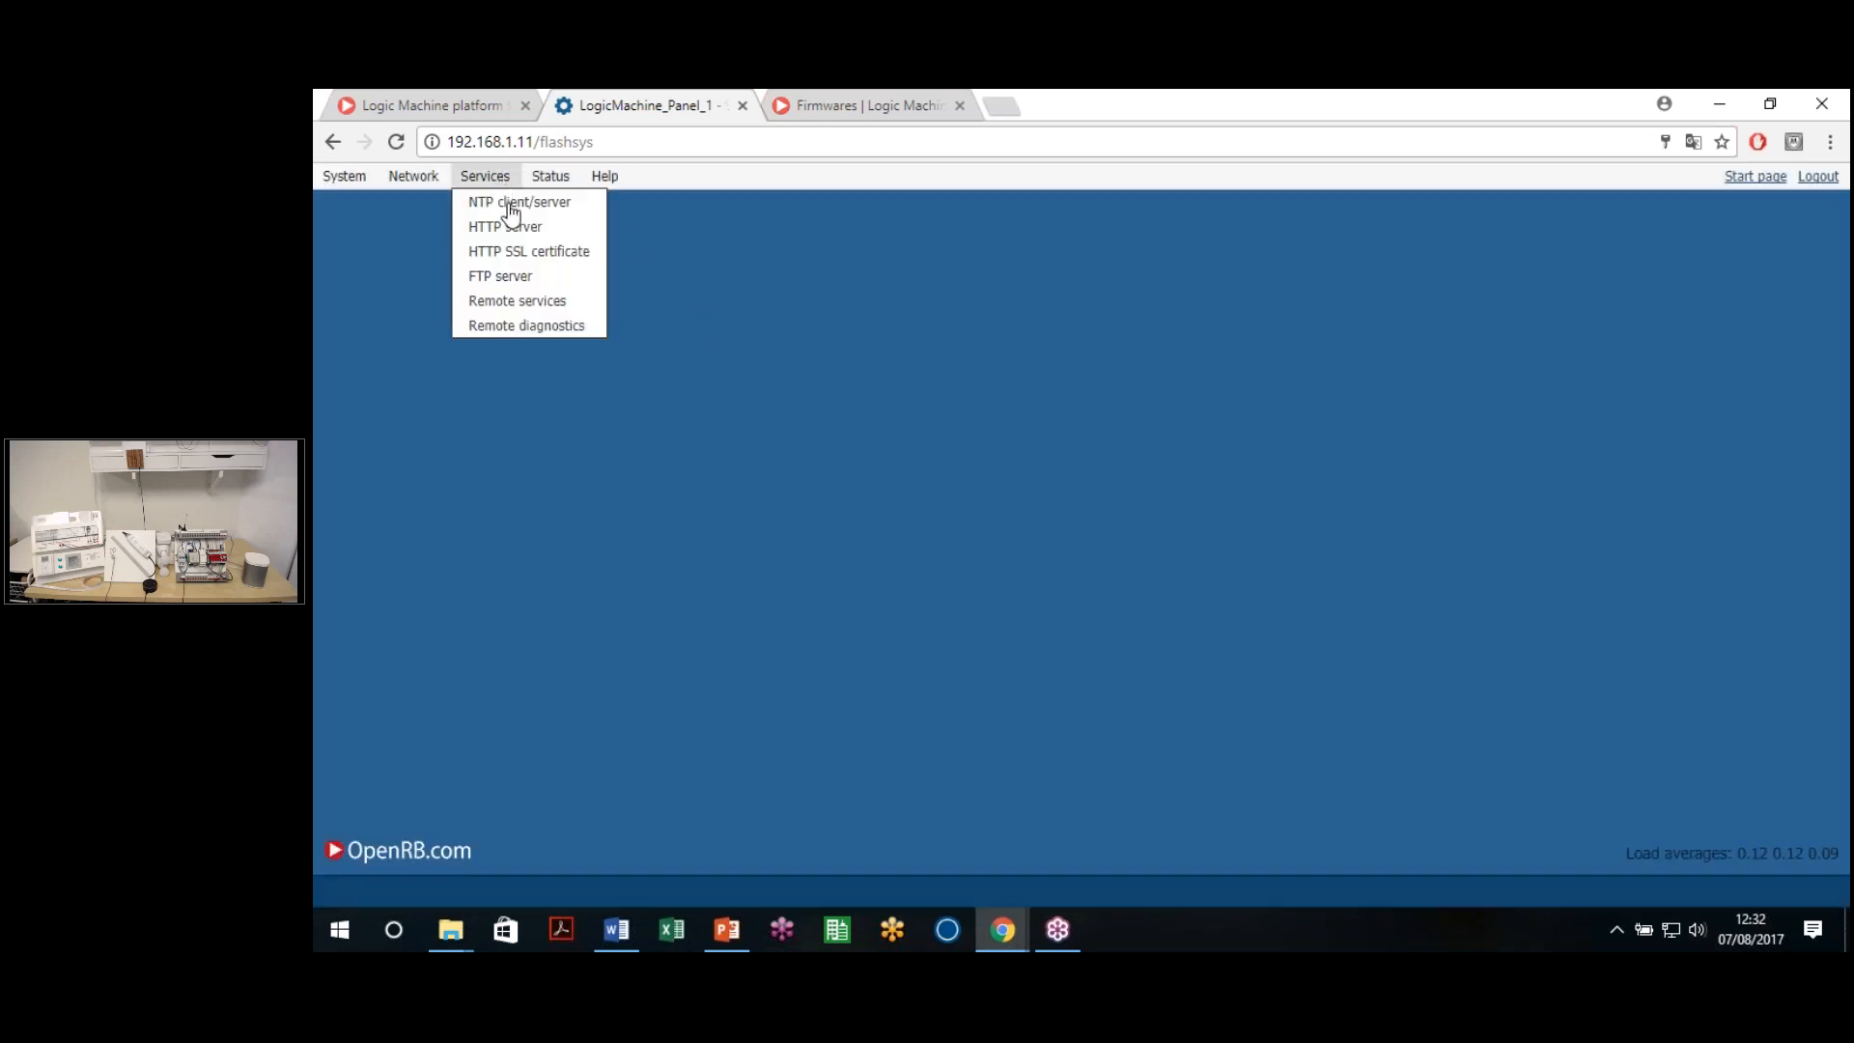
Close the Remote services settings without changes
{"action": "left_click", "coordinate": [558, 301]}
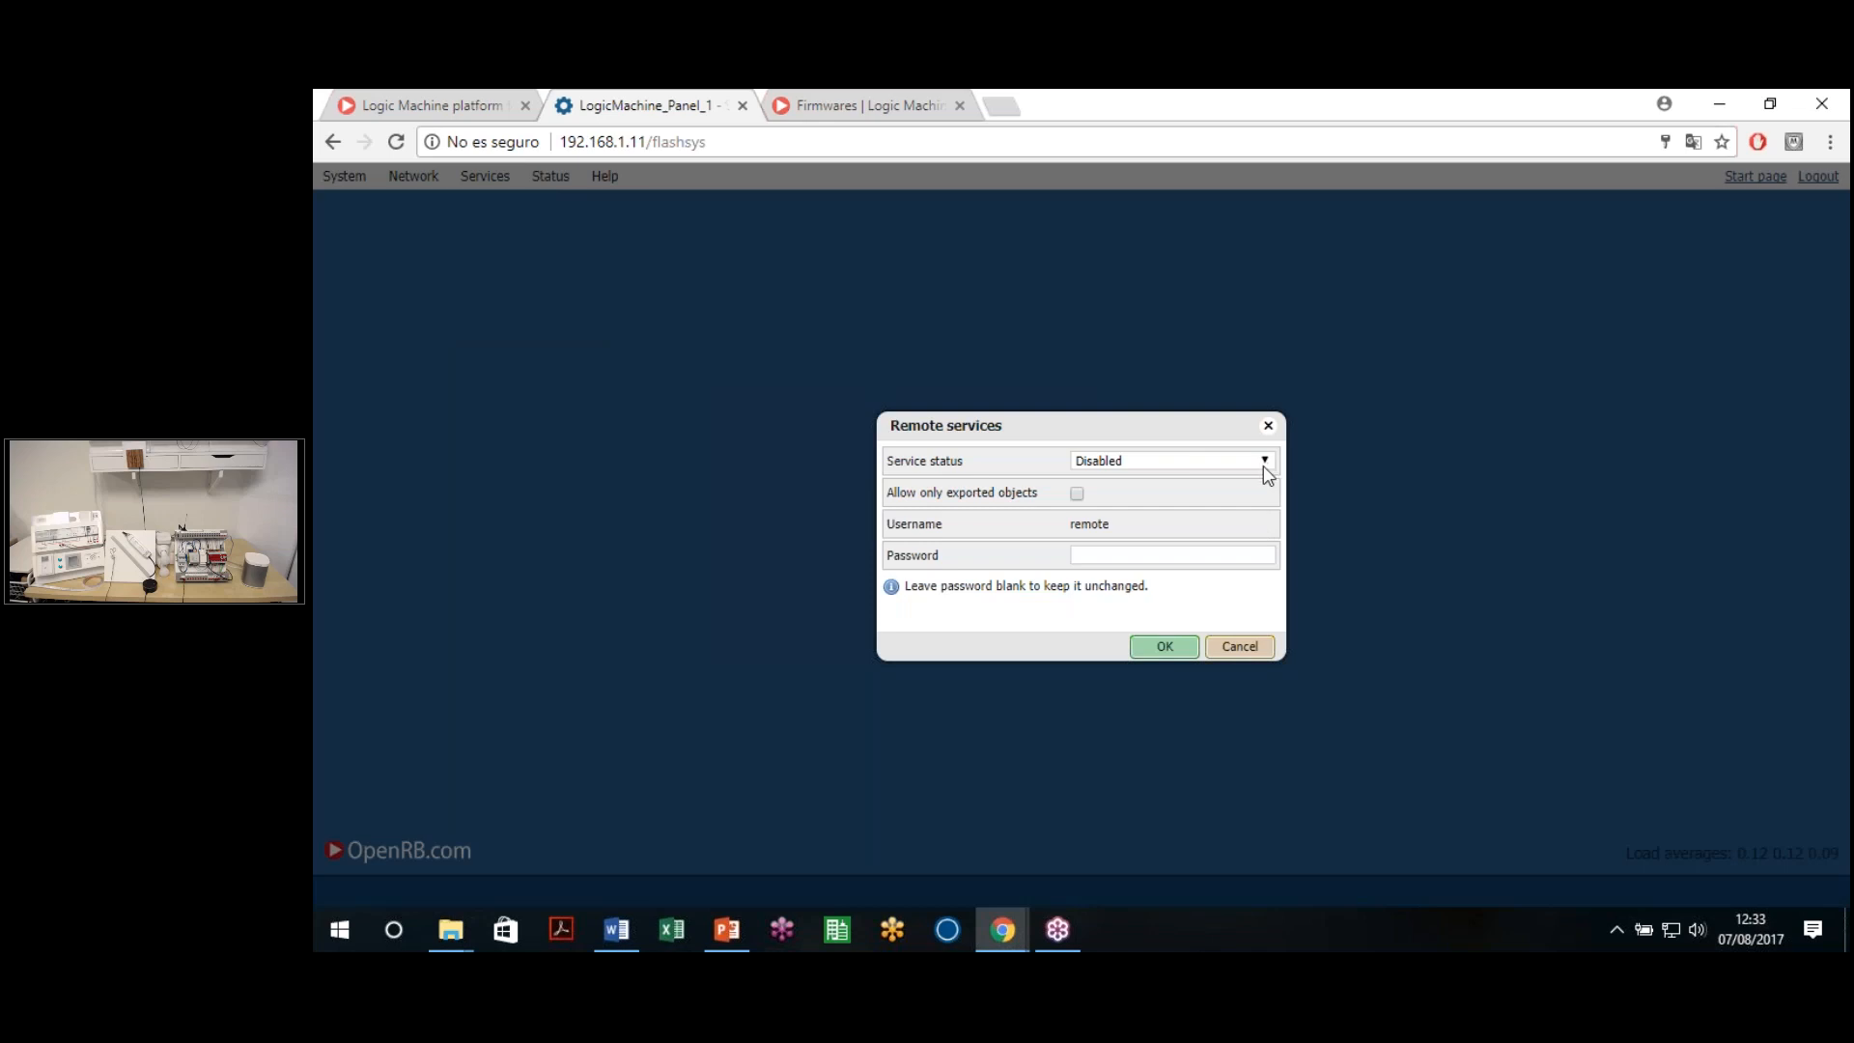
{"action": "left_click", "coordinate": [964, 142]}
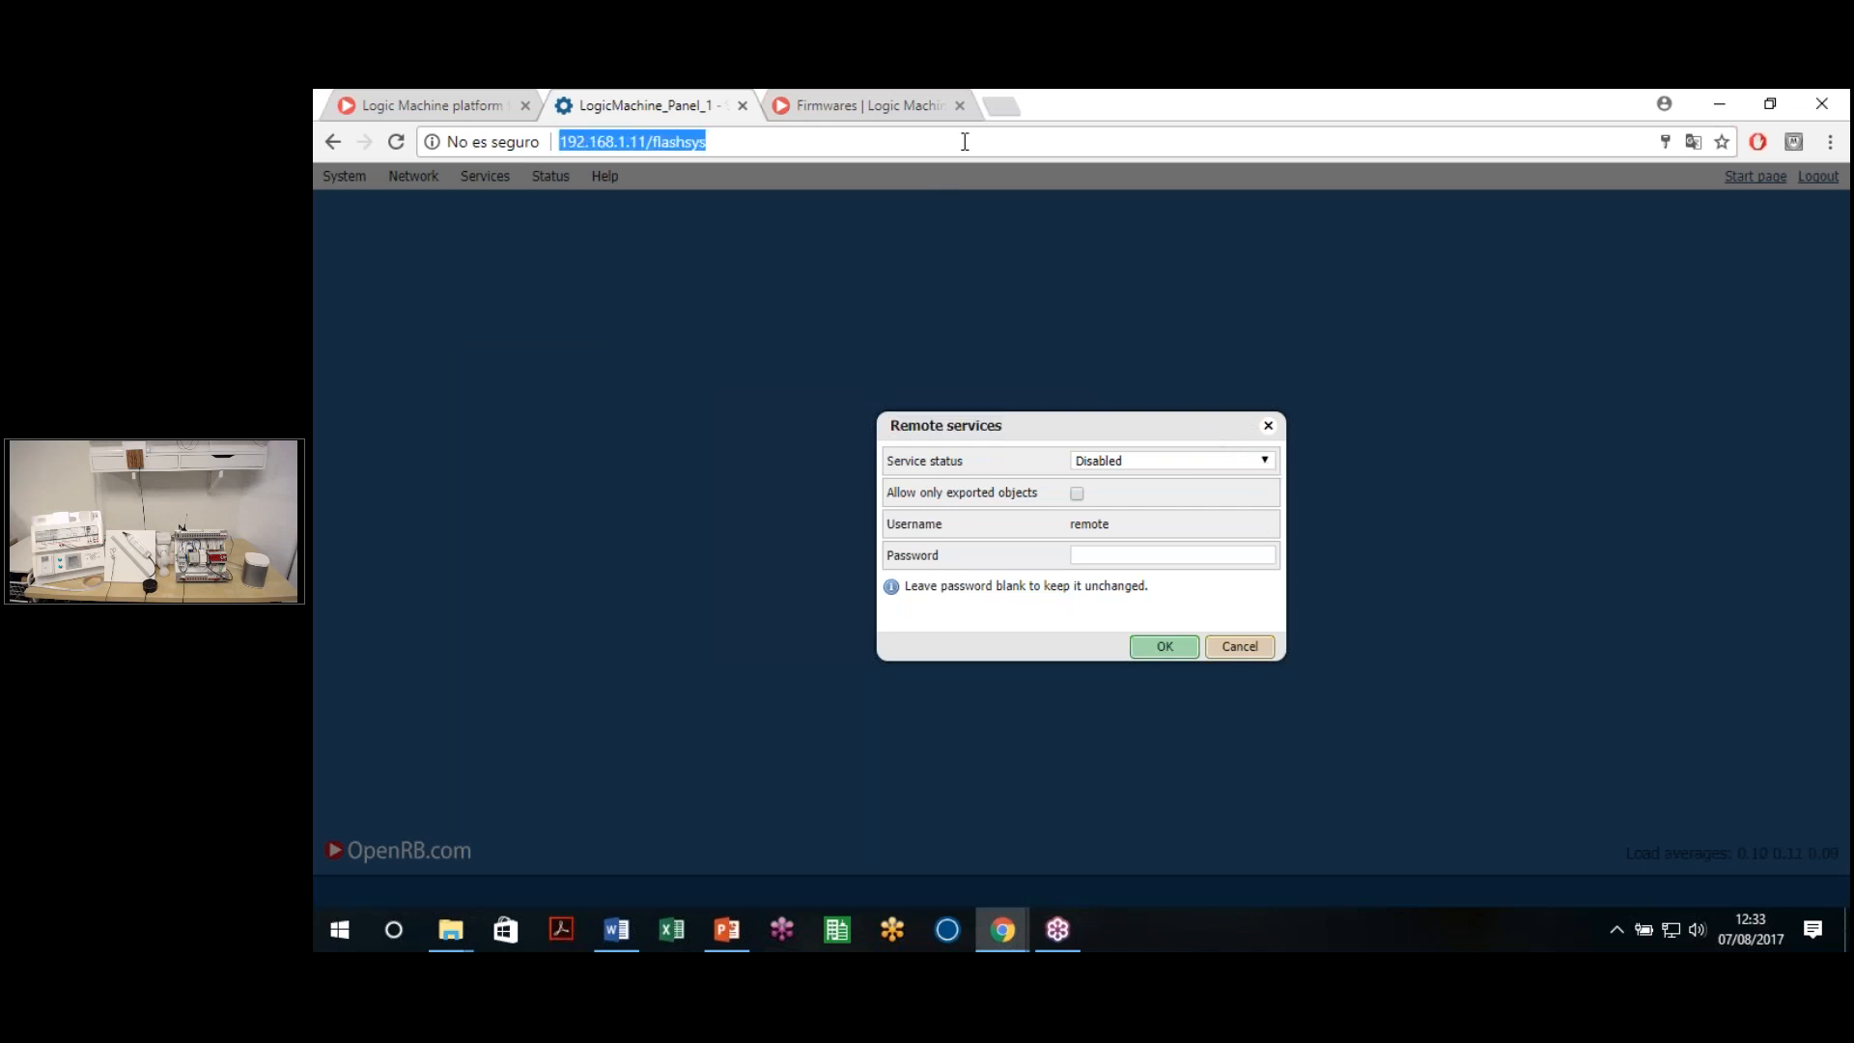
{"action": "left_click", "coordinate": [731, 153]}
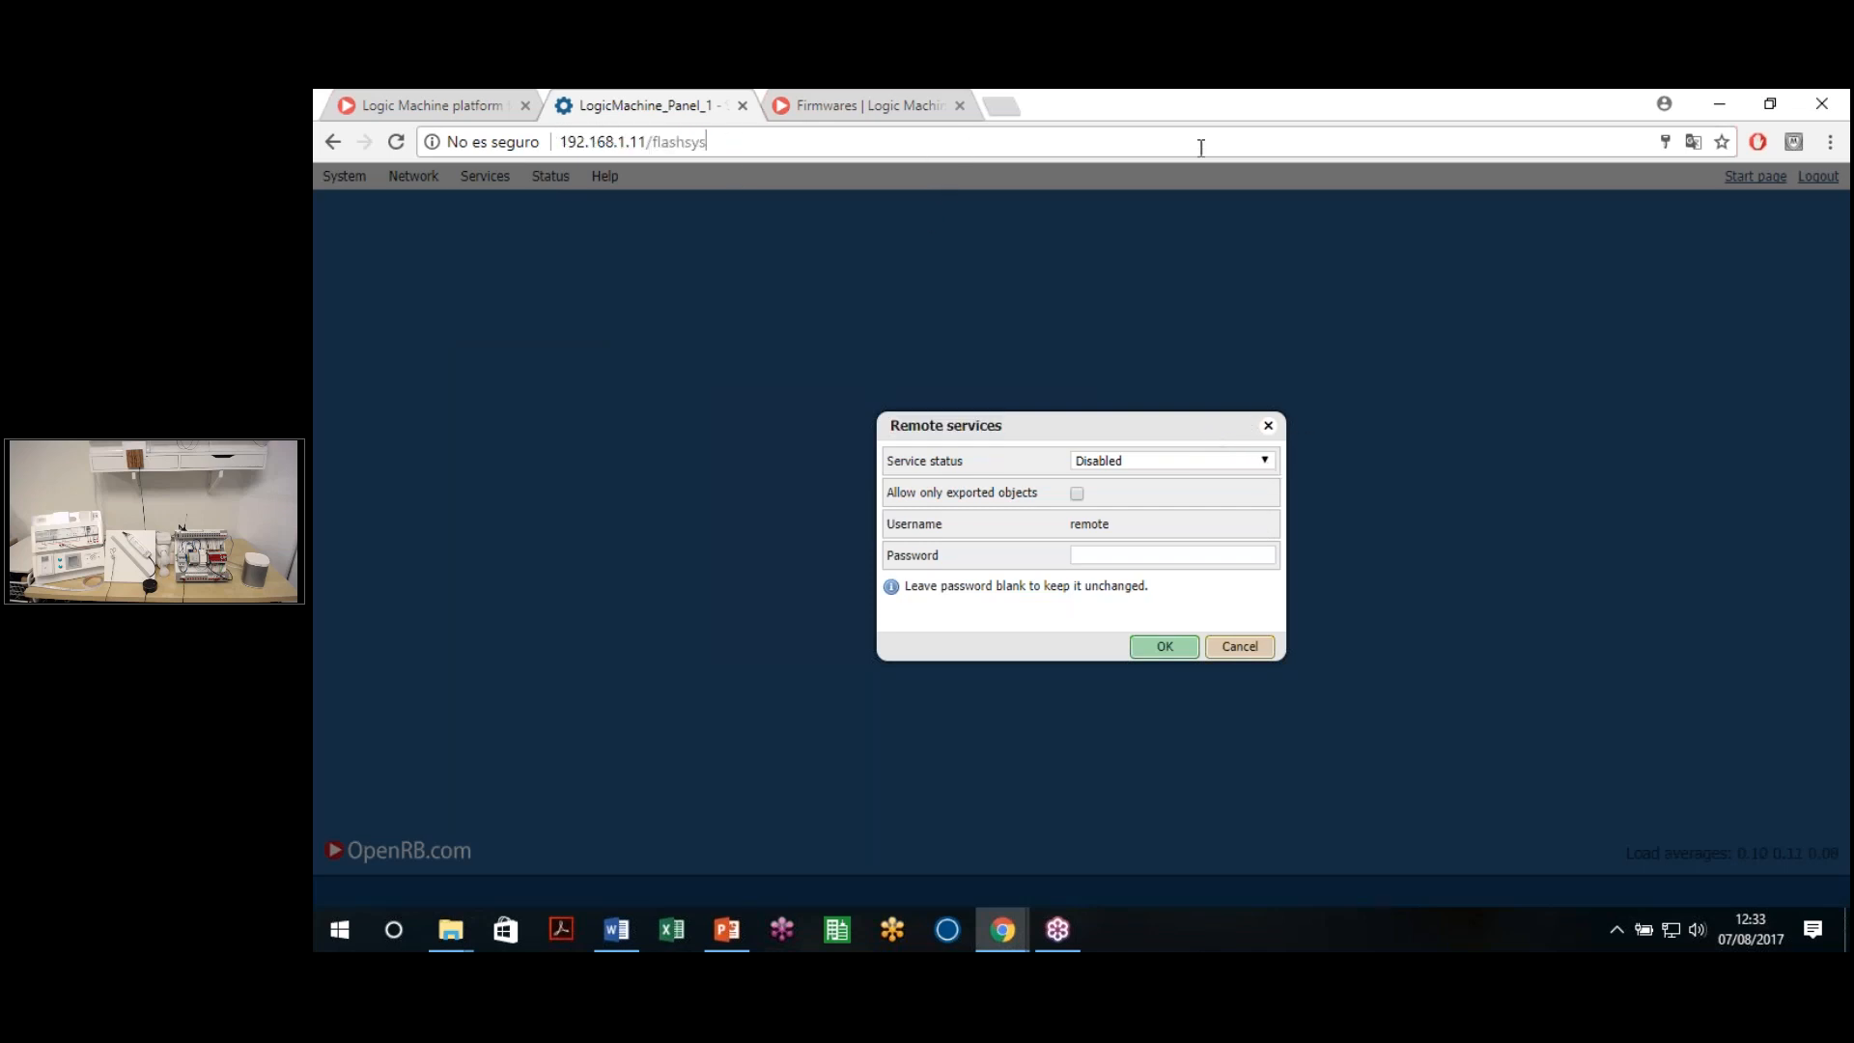
{"action": "left_click_drag", "start_coordinate": [1130, 440], "coordinate": [1203, 428]}
{"action": "left_click", "coordinate": [1268, 425]}
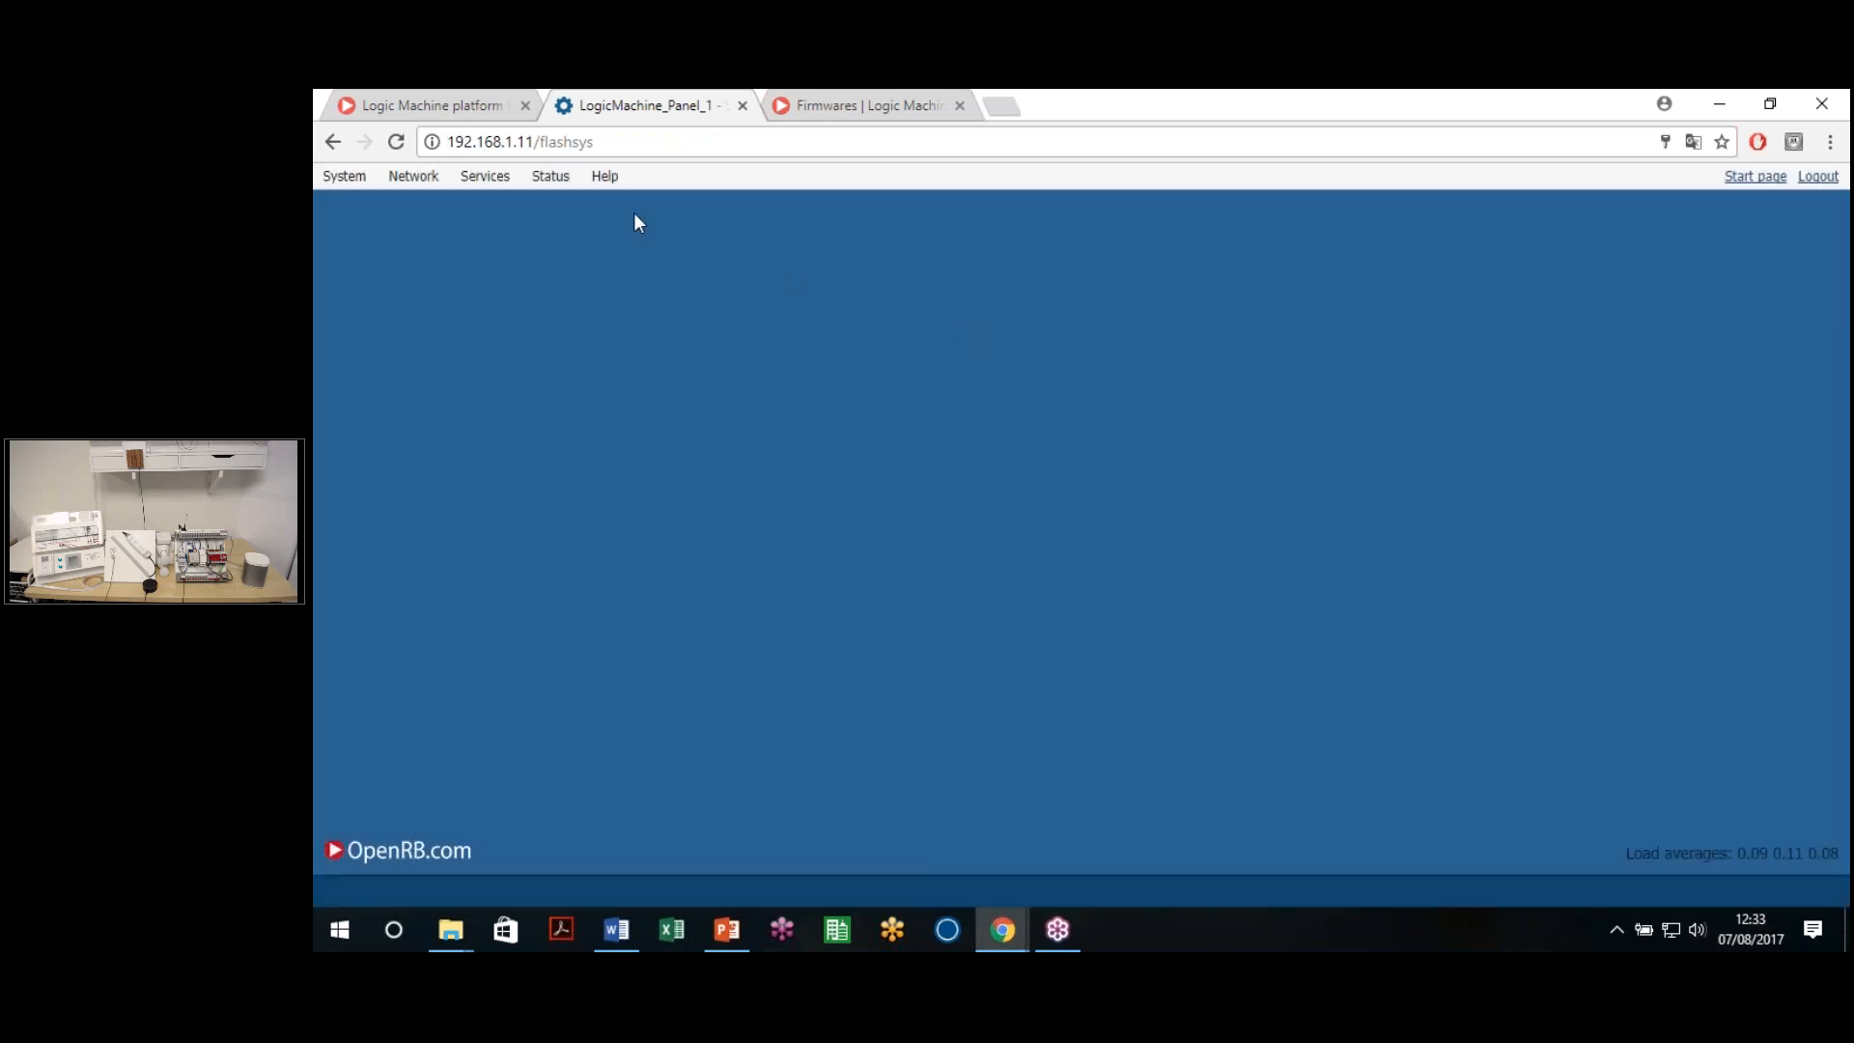
Review System status memory, partitions and serial ports (RS232, RS485-1, RS485-2), then close it
{"action": "mouse_move", "coordinate": [485, 177]}
{"action": "left_click", "coordinate": [574, 202]}
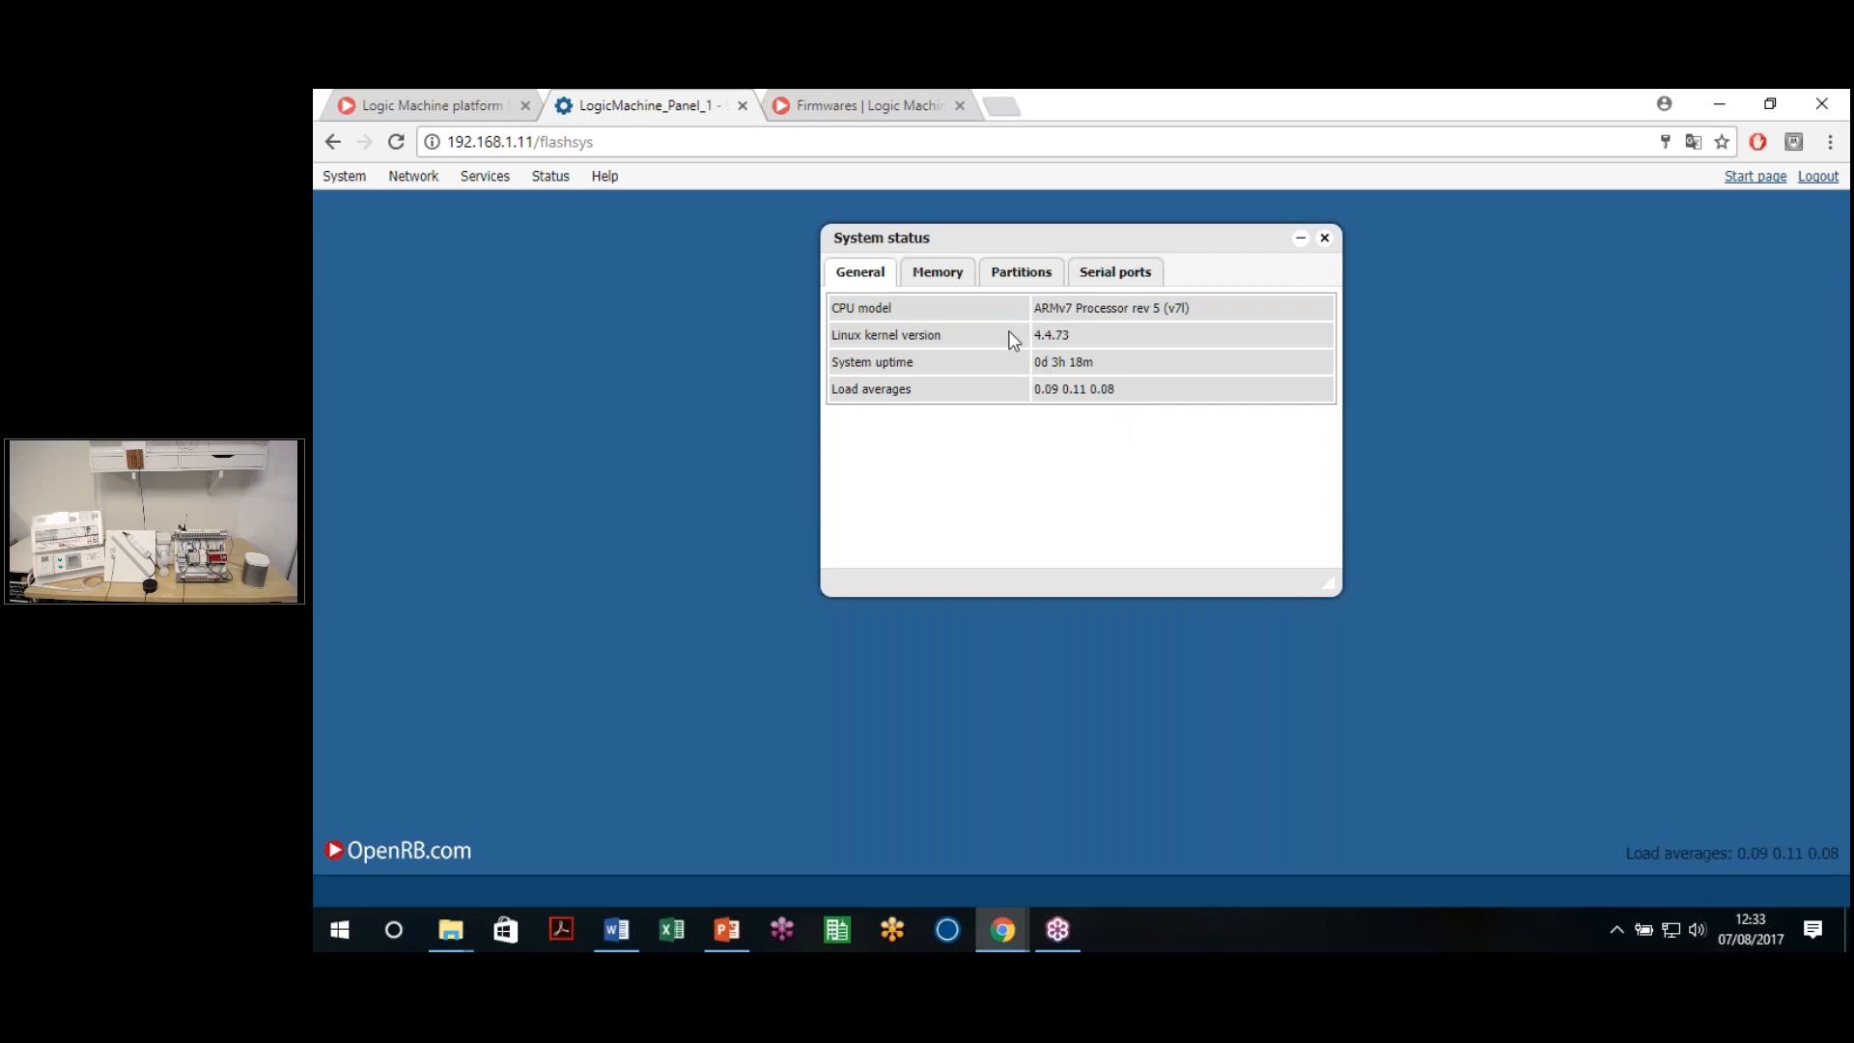
{"action": "left_click", "coordinate": [941, 279]}
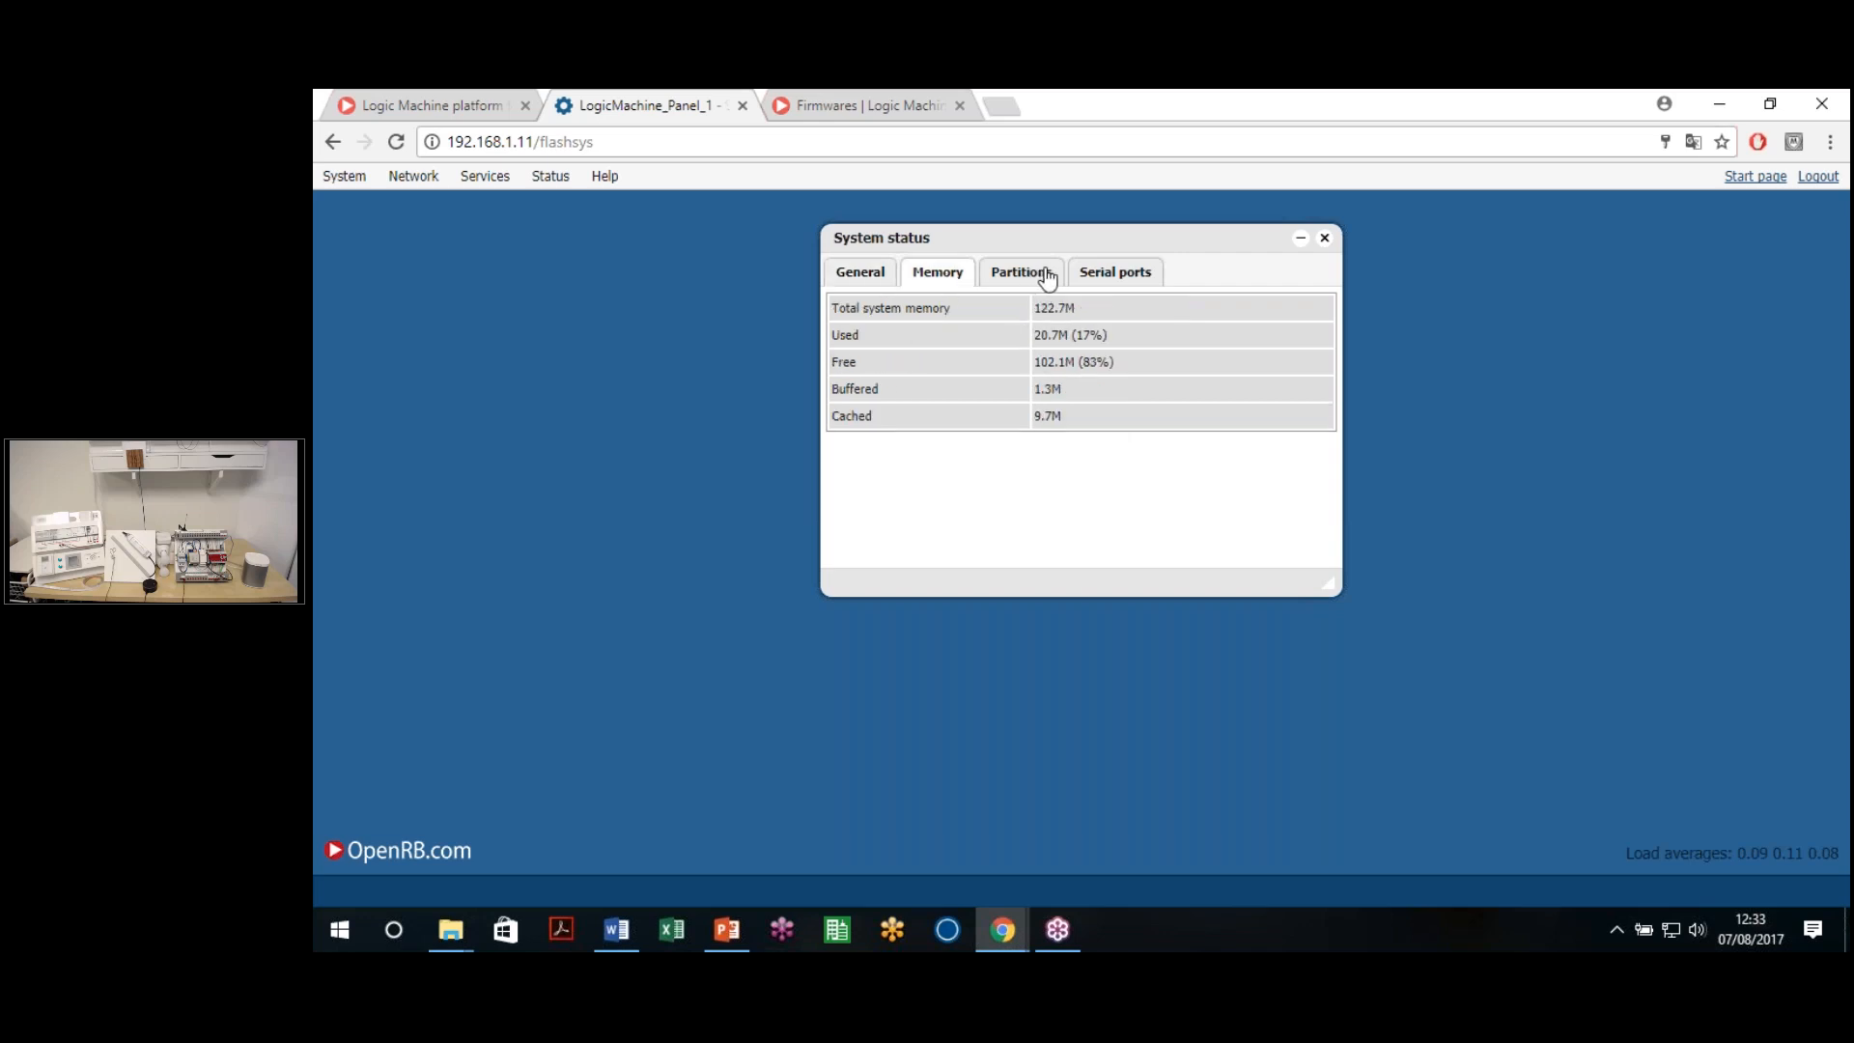
{"action": "left_click", "coordinate": [1048, 278]}
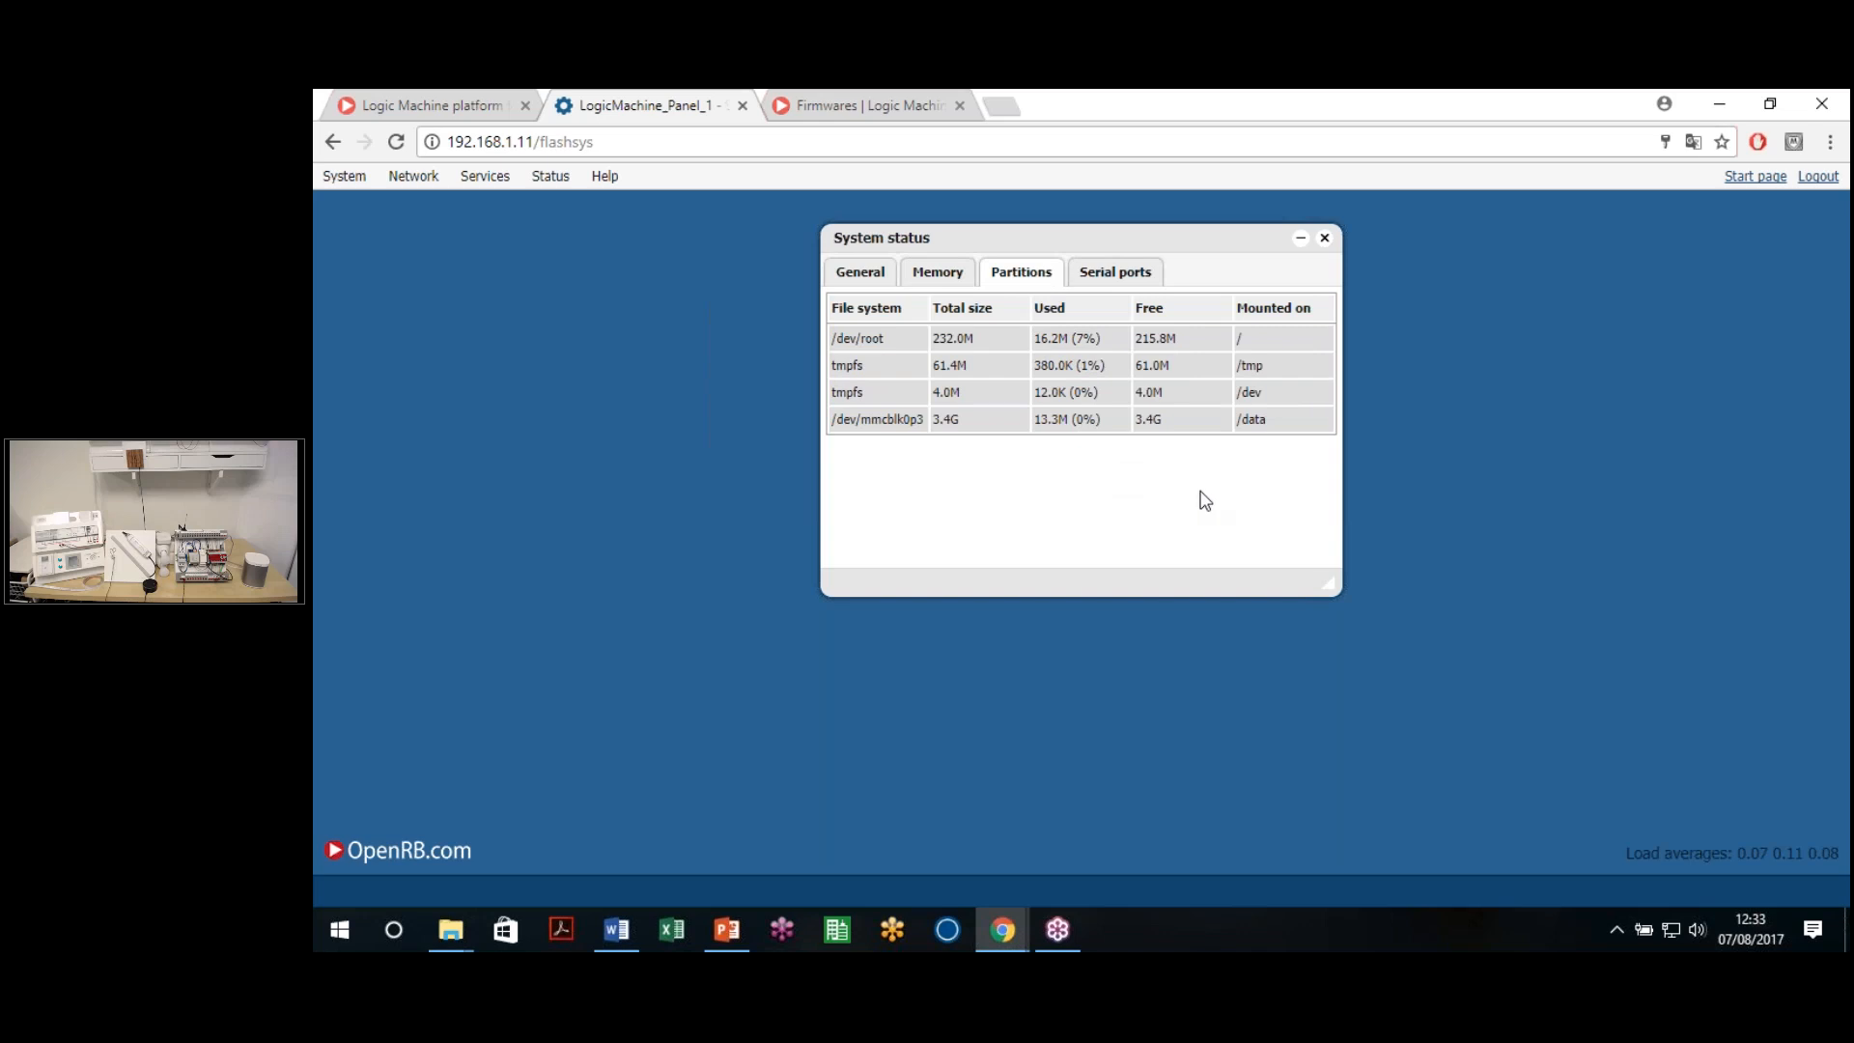
{"action": "left_click", "coordinate": [1112, 276]}
{"action": "left_click_drag", "start_coordinate": [910, 394], "coordinate": [892, 397]}
{"action": "left_click", "coordinate": [921, 421]}
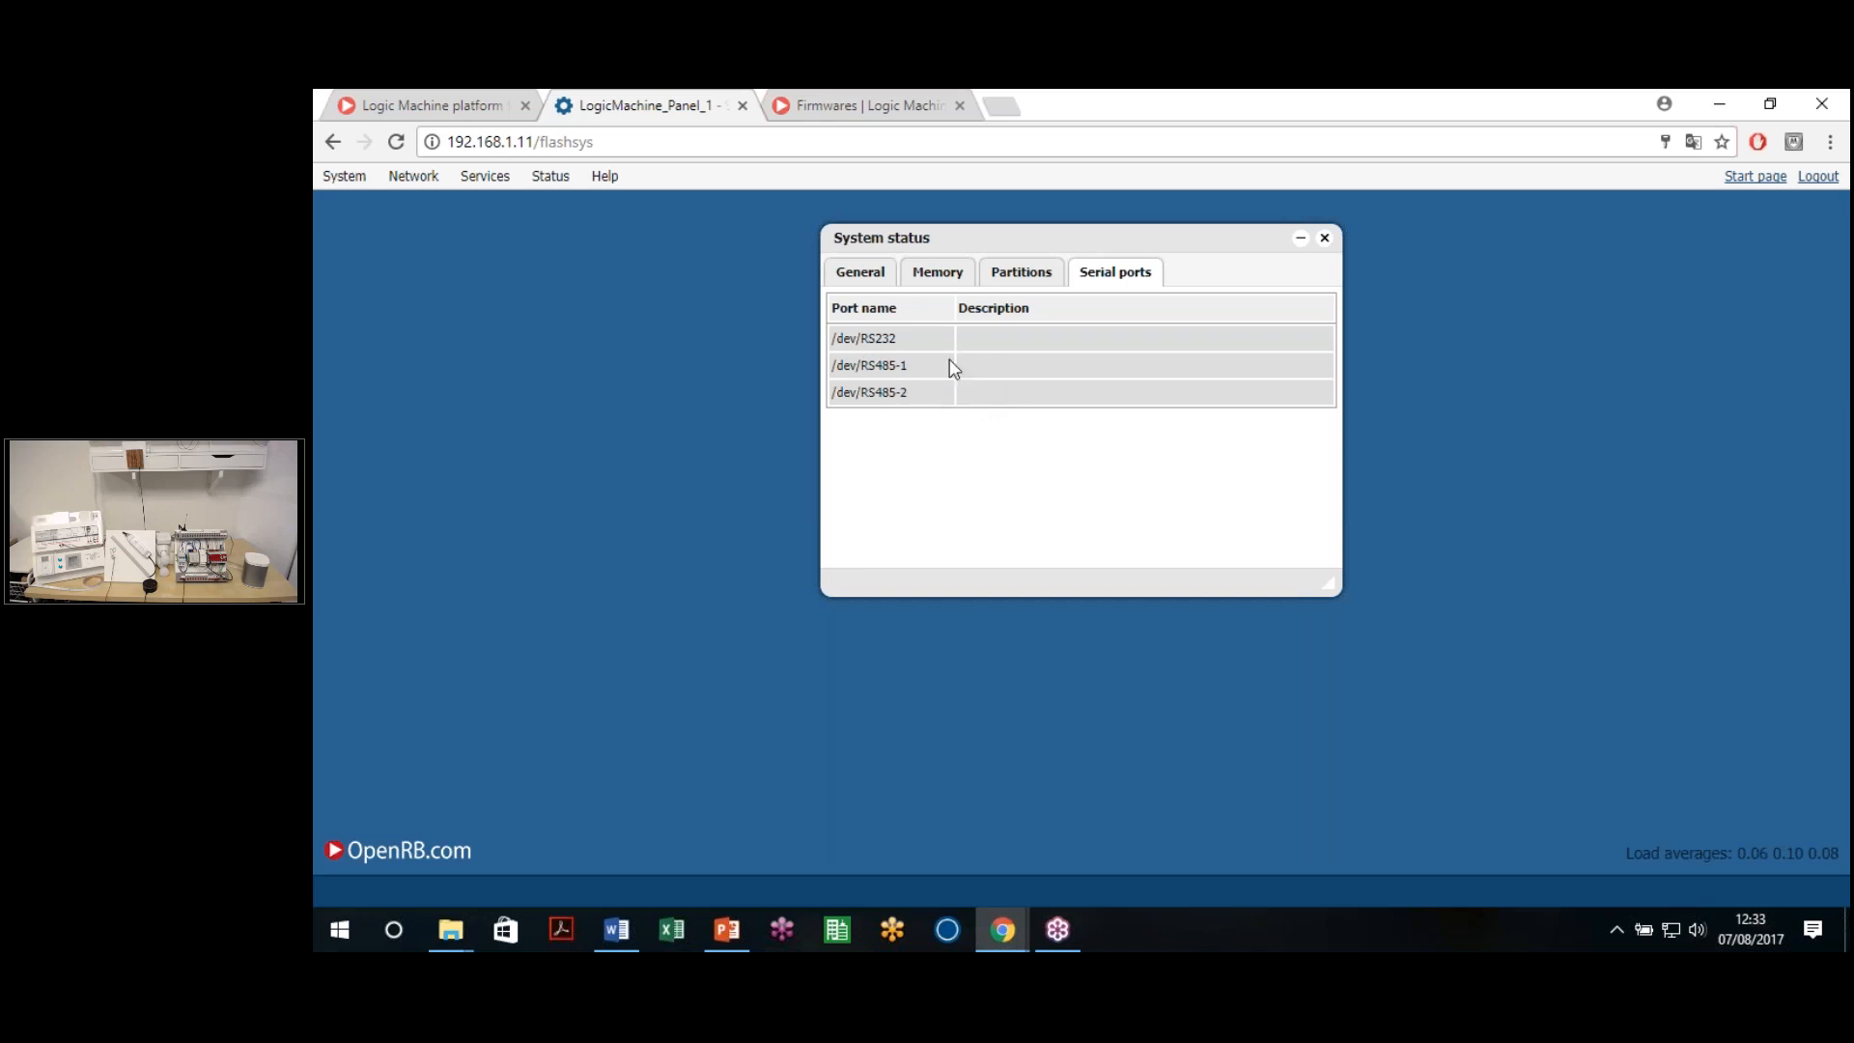
{"action": "left_click", "coordinate": [1324, 238]}
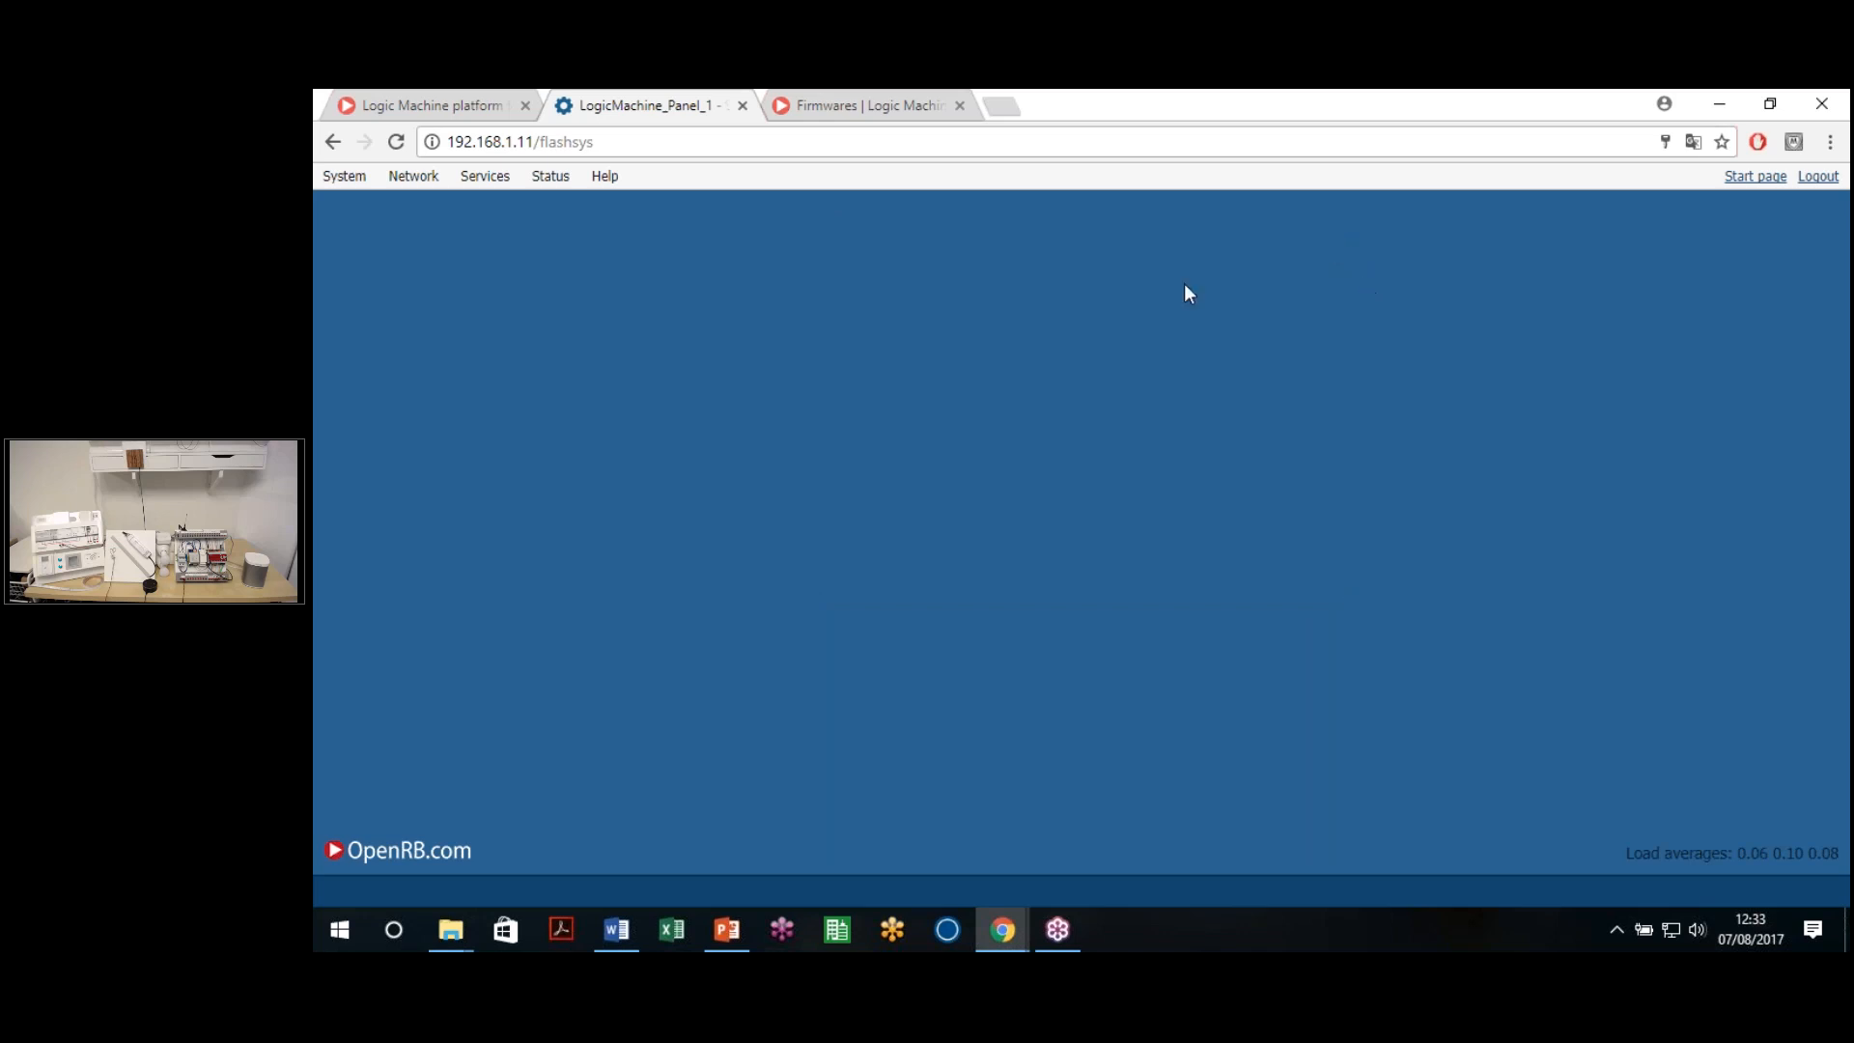
Change the hostname to LogicMachine_Panel1 and apply it, accepting the device reboot
{"action": "mouse_move", "coordinate": [344, 175]}
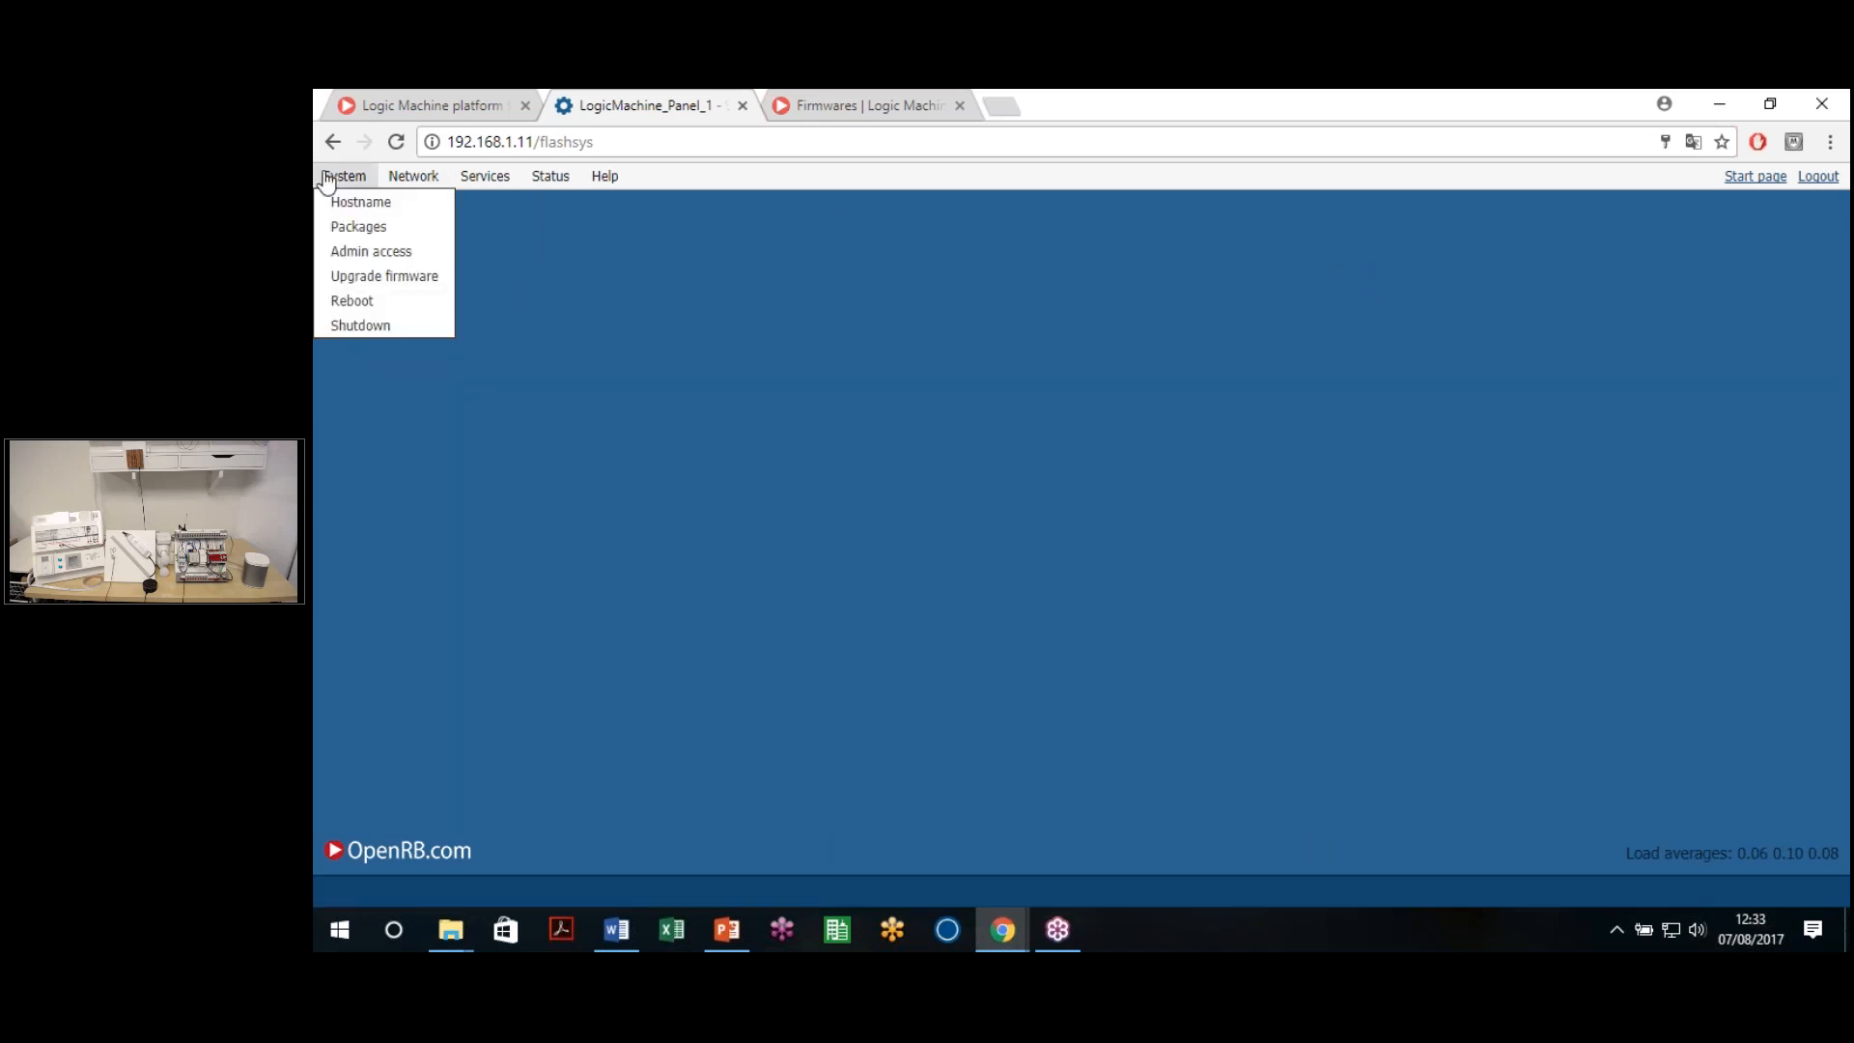
{"action": "left_click", "coordinate": [389, 204]}
{"action": "left_click", "coordinate": [1156, 511]}
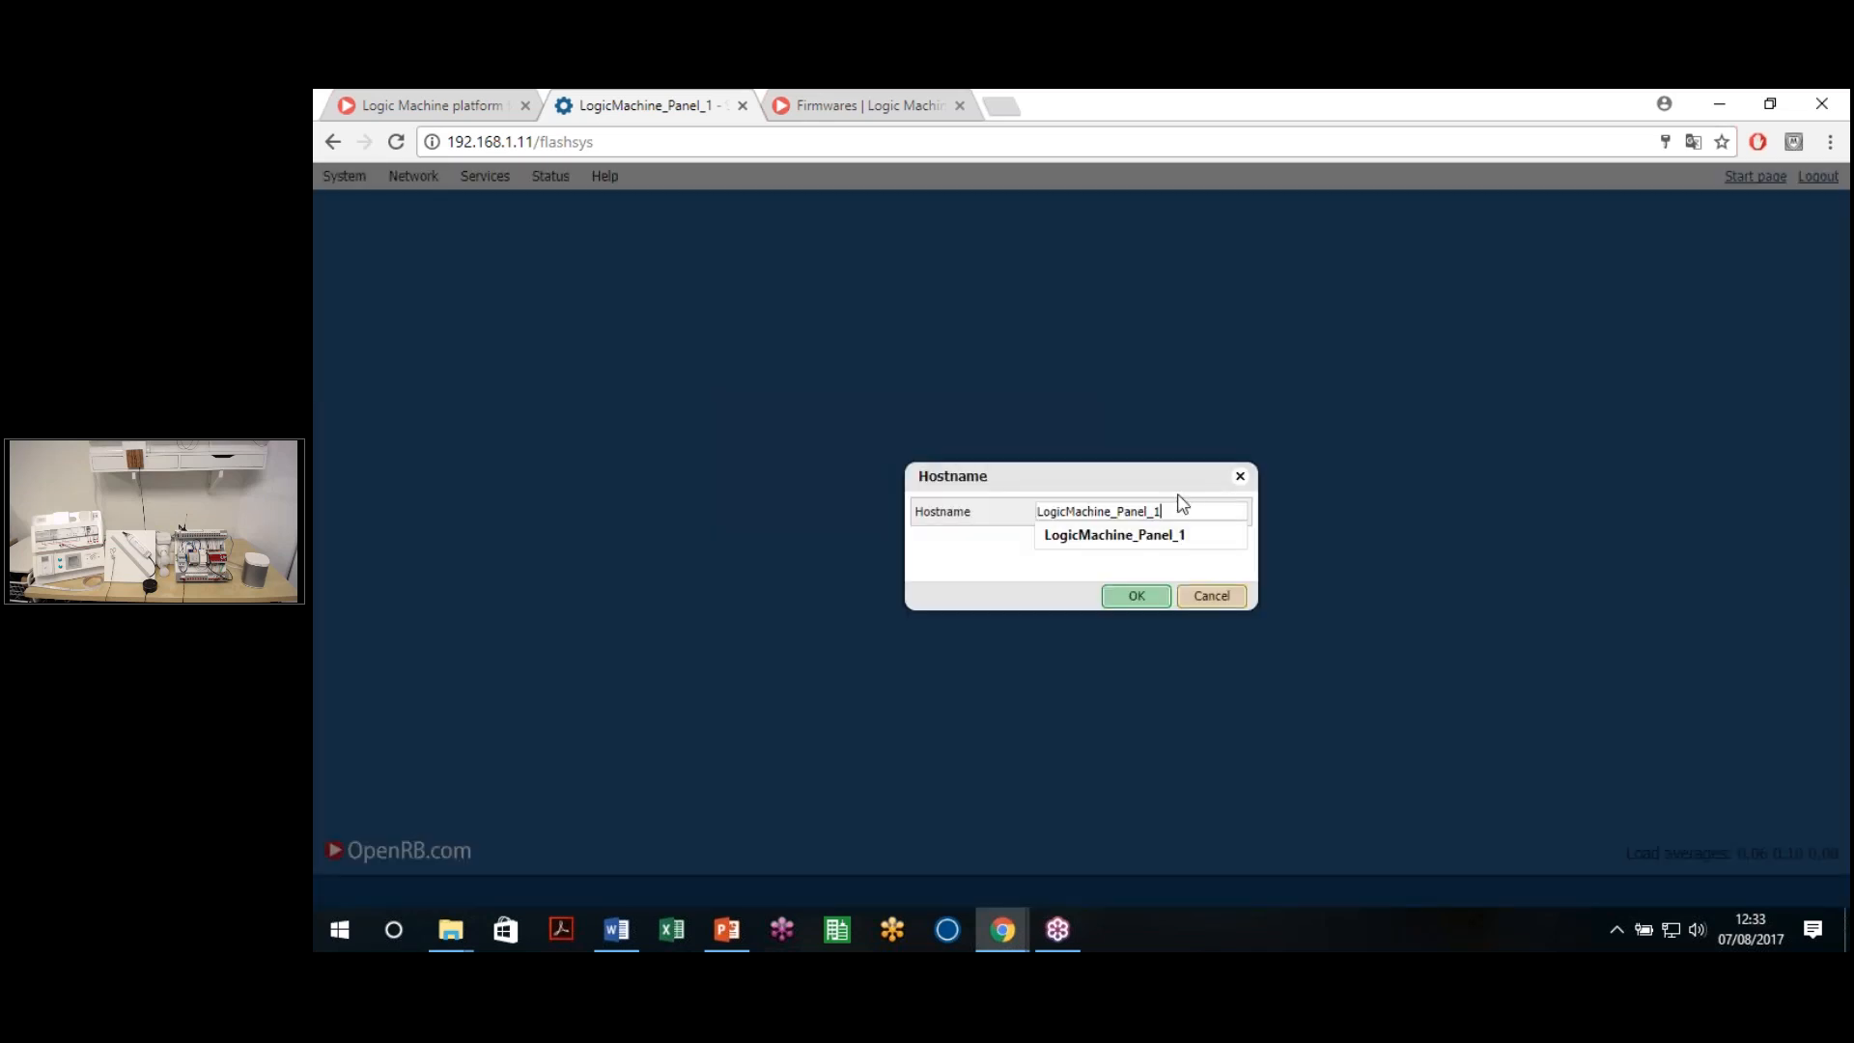
{"action": "key", "text": "BackSpace"}
{"action": "key", "text": "BackSpace"}
{"action": "type", "text": "1"}
{"action": "key", "text": "Return"}
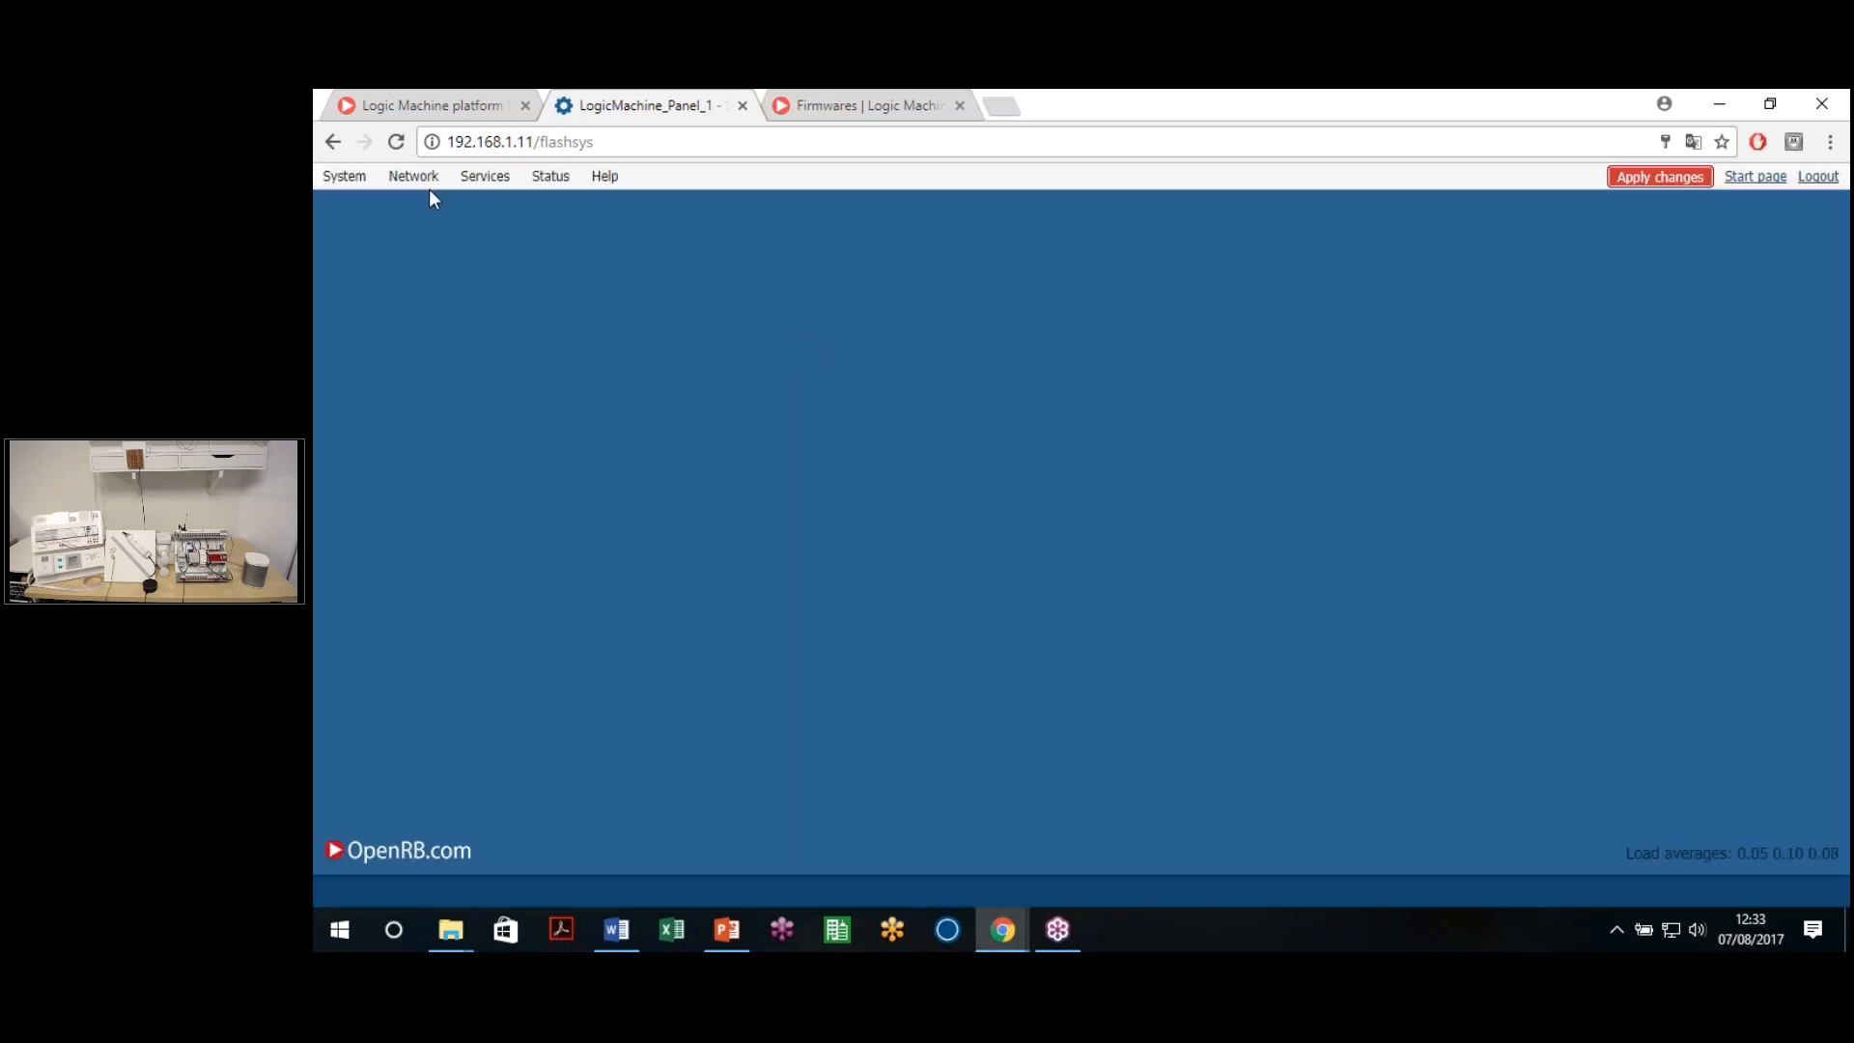
{"action": "left_click", "coordinate": [1665, 184]}
{"action": "left_click", "coordinate": [1188, 289]}
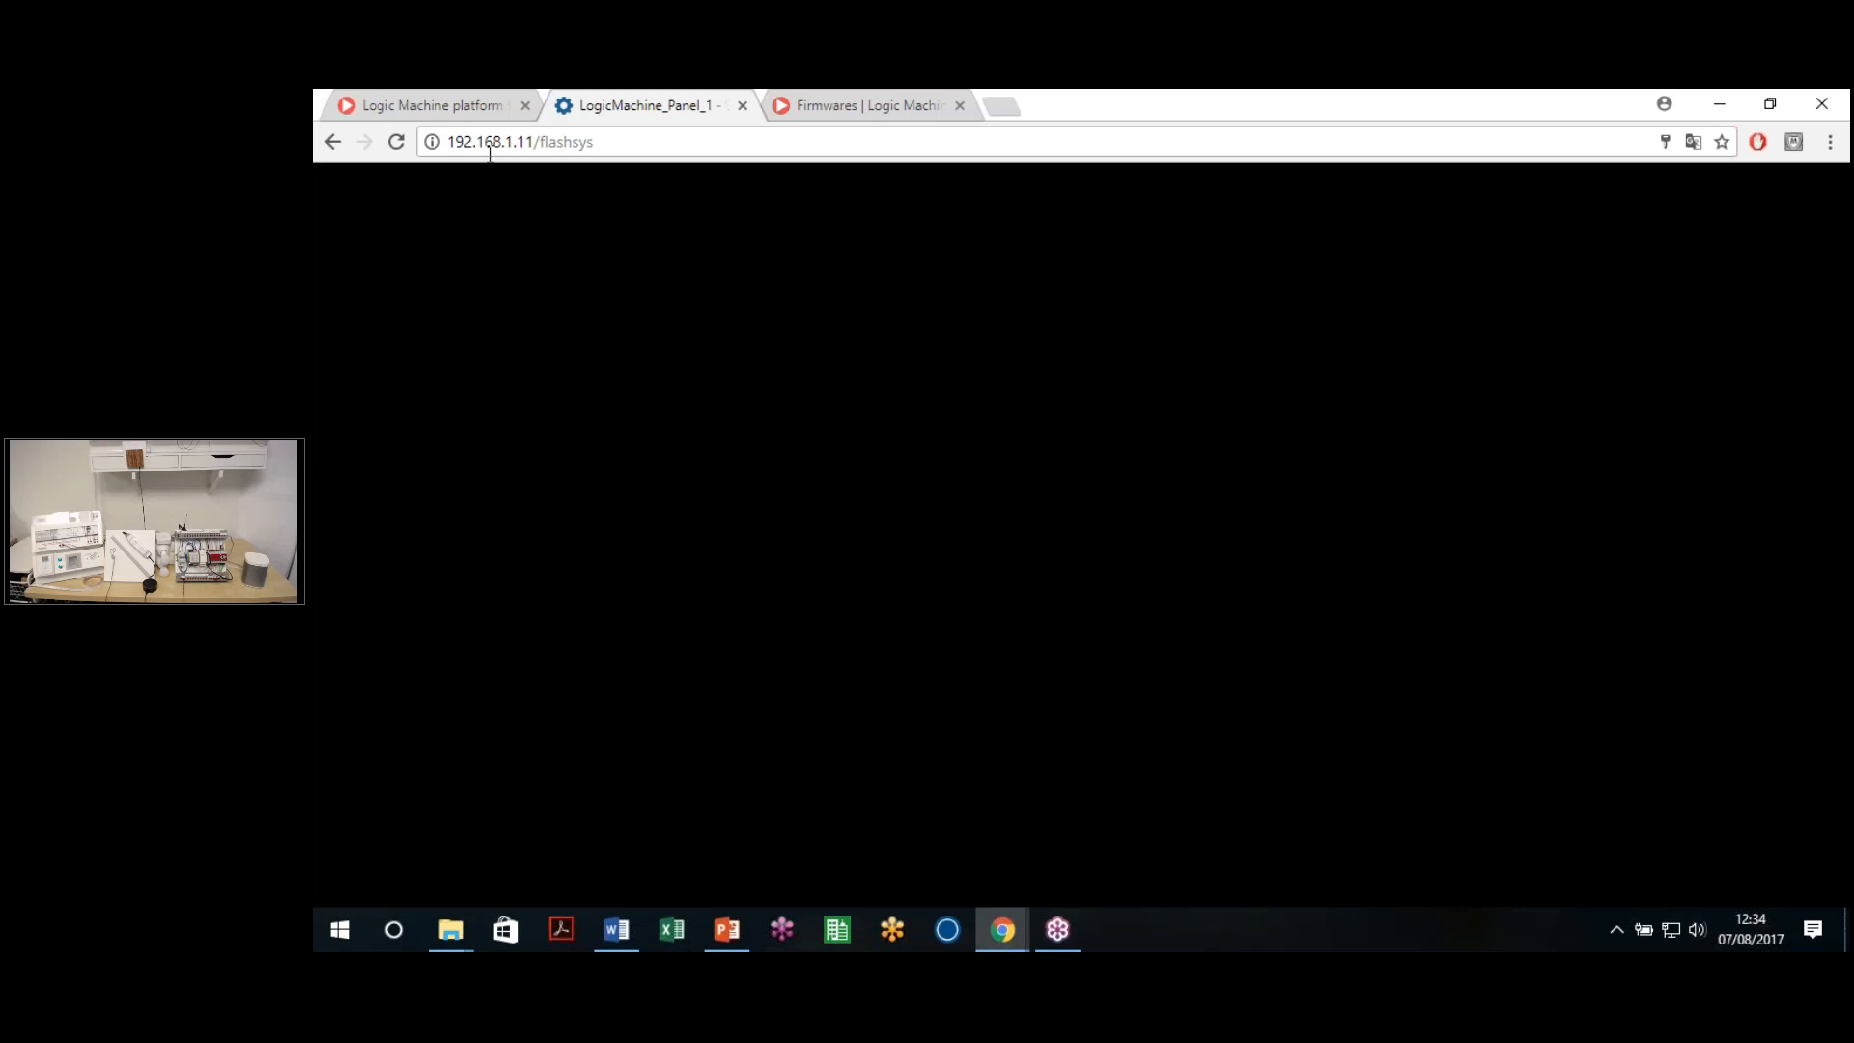
{"action": "left_click_drag", "start_coordinate": [532, 145], "coordinate": [719, 137]}
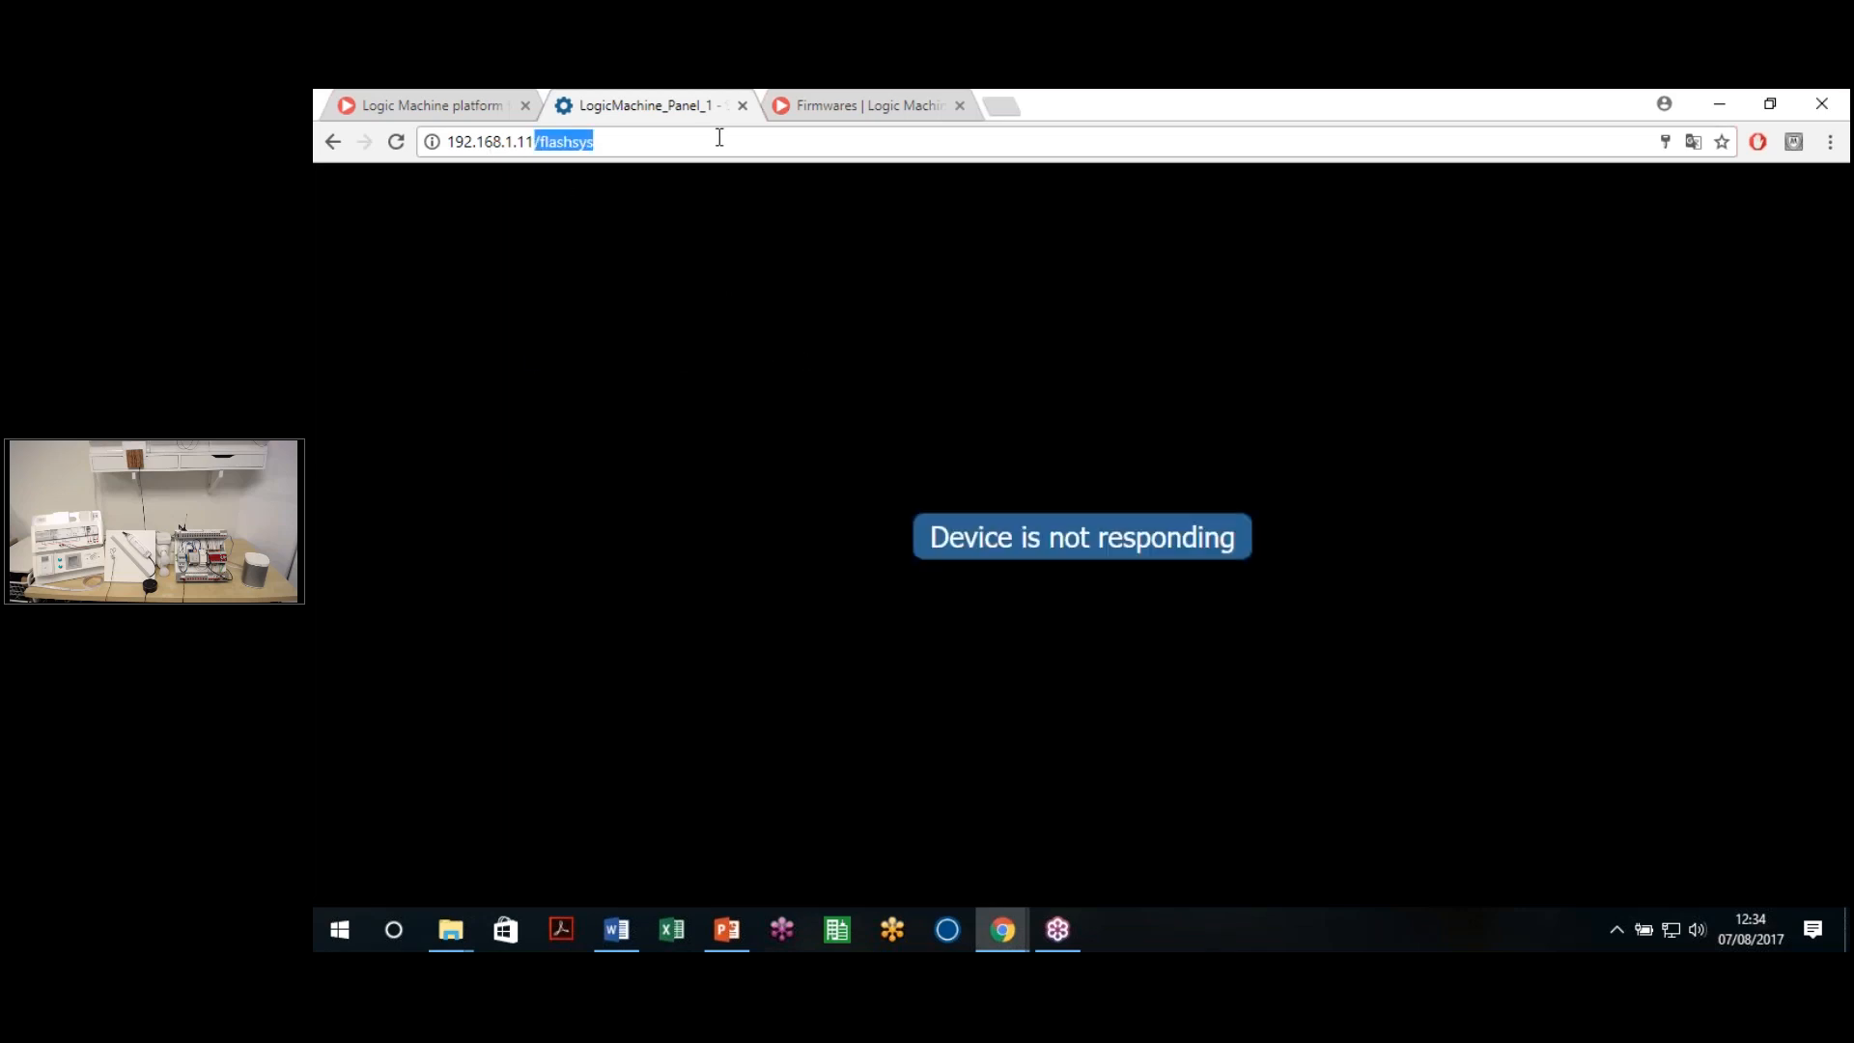
Reload 192.168.1.11 and open the LogicMachine app's Objects list
{"action": "key", "text": "BackSpace"}
{"action": "key", "text": "Return"}
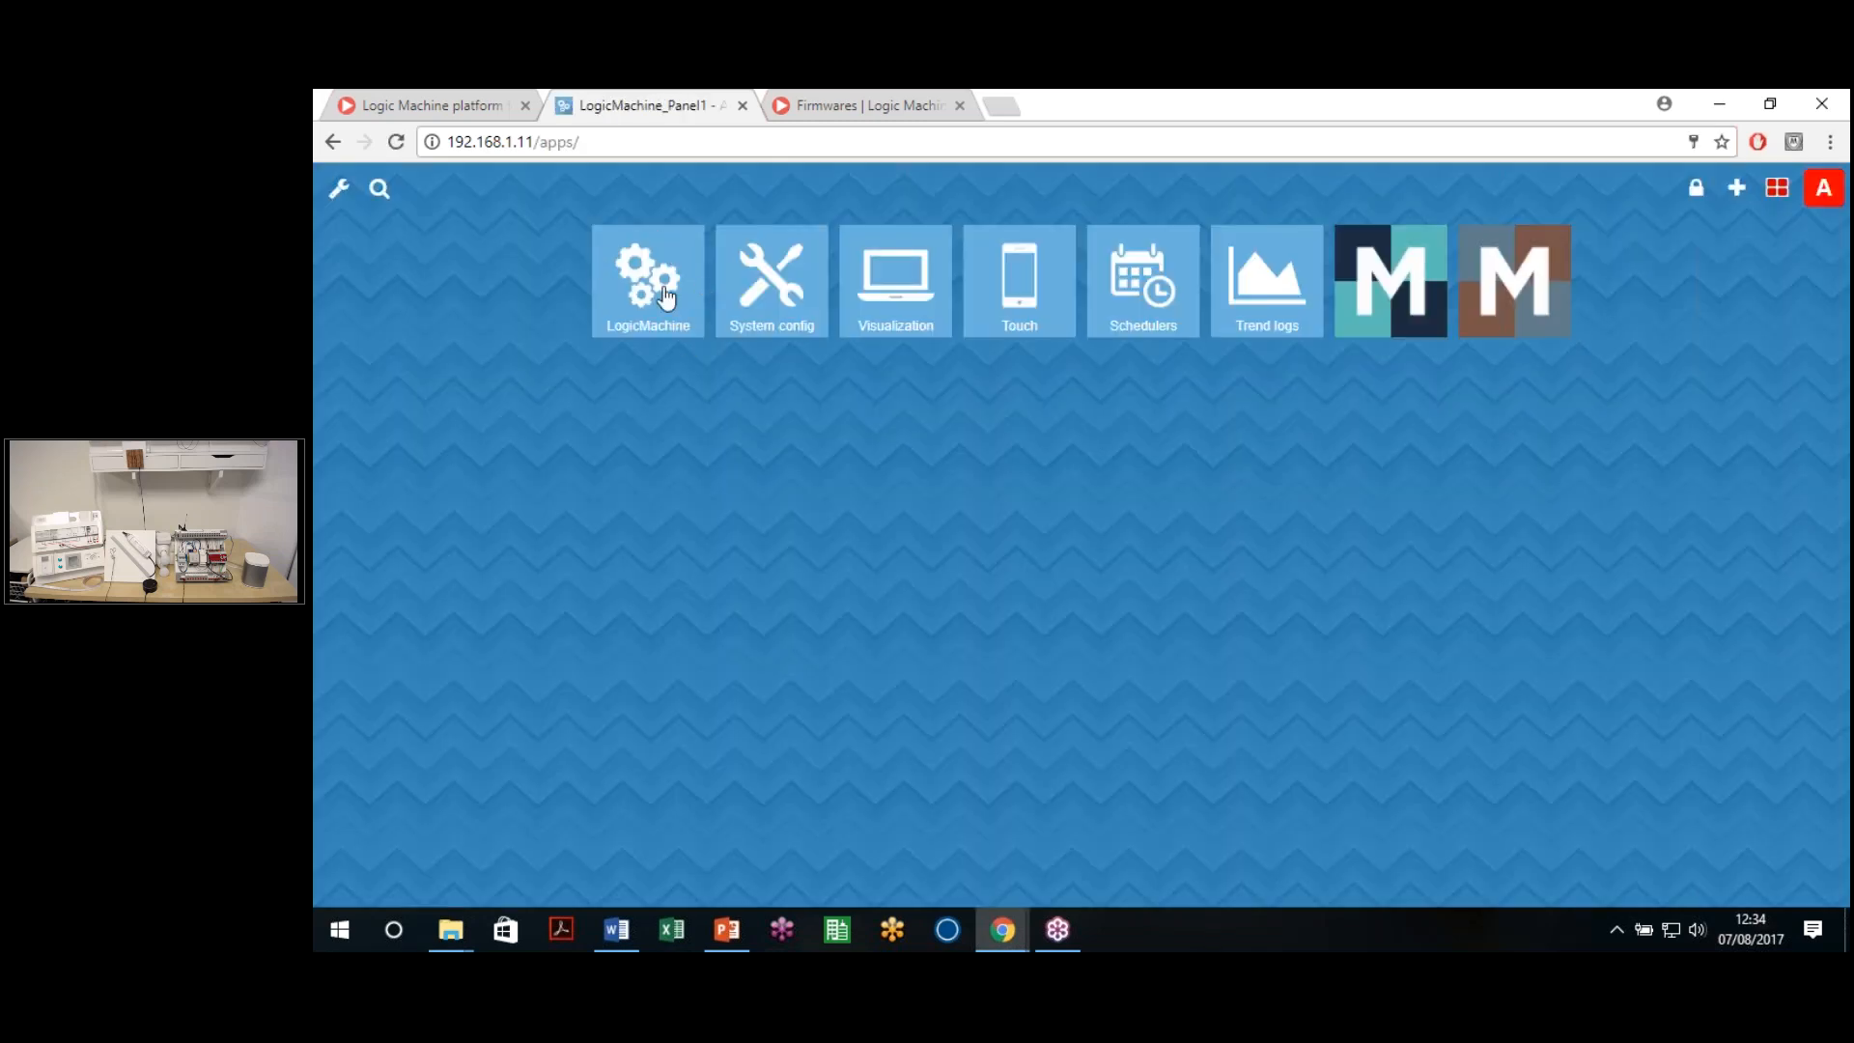
{"action": "left_click", "coordinate": [666, 291]}
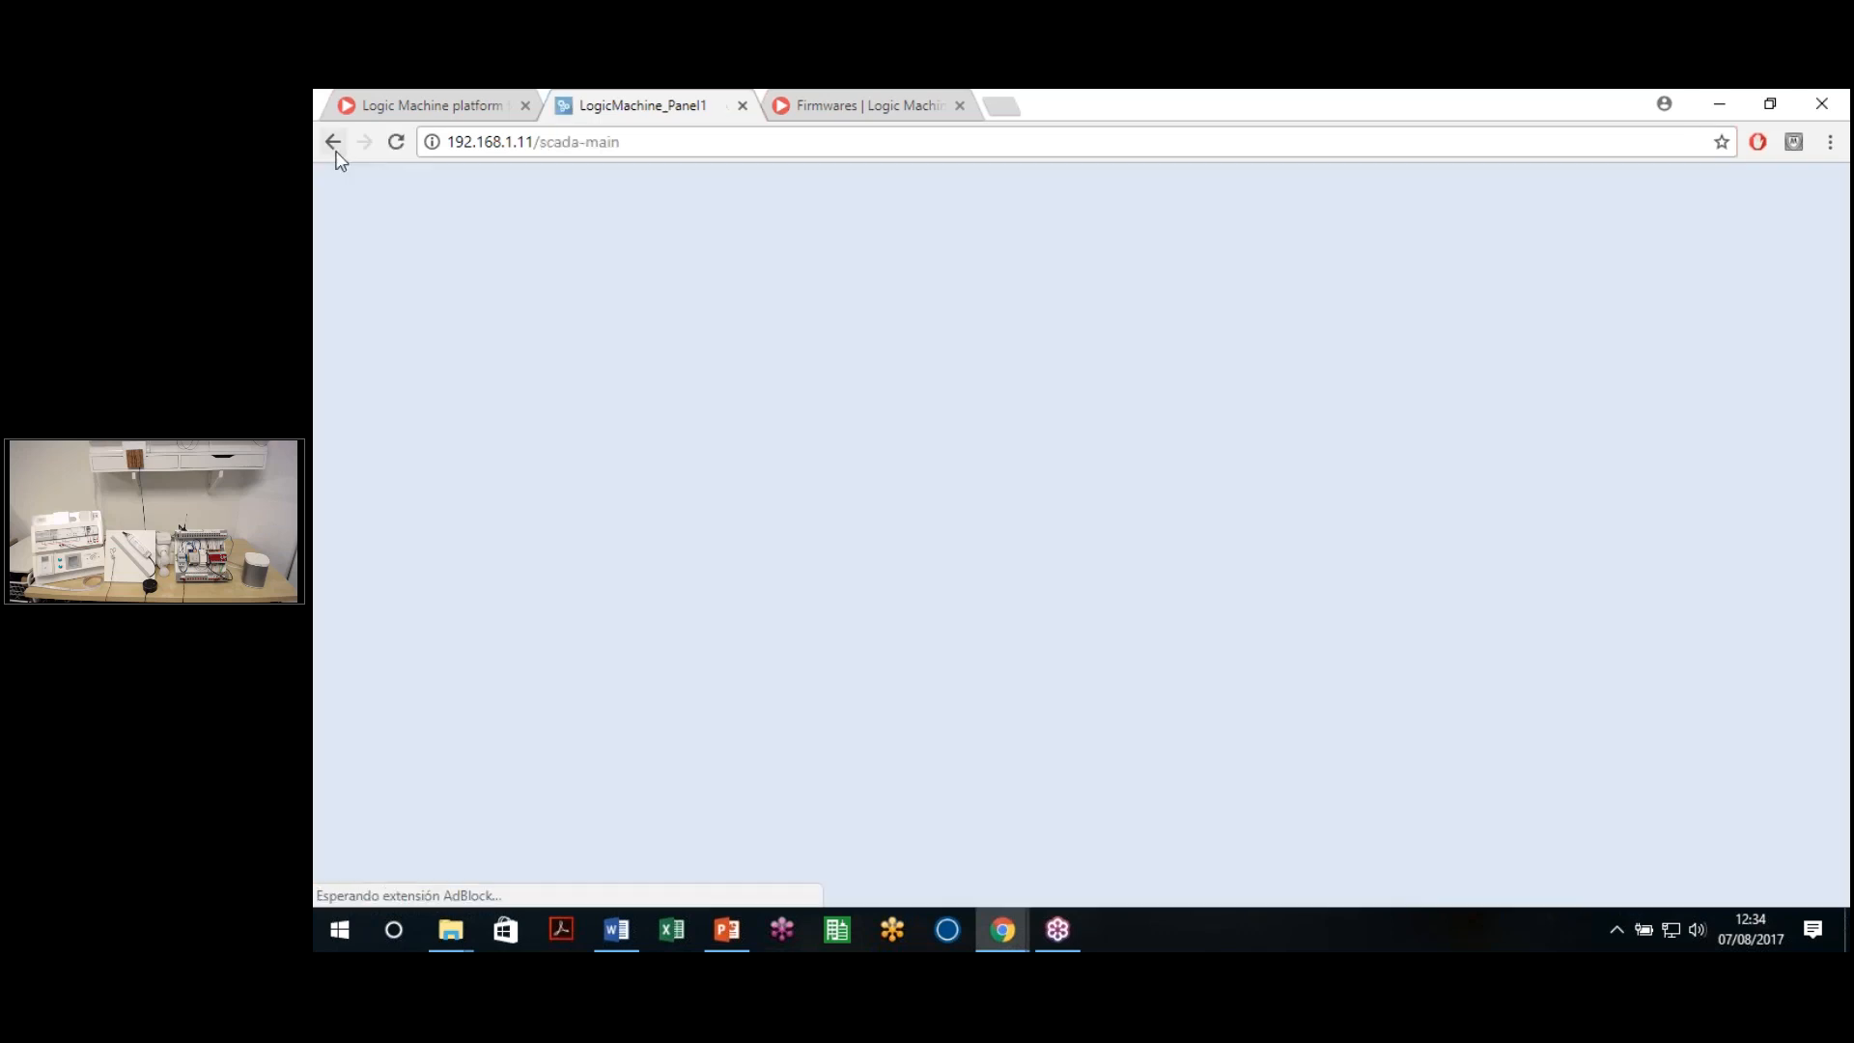
{"action": "left_click", "coordinate": [335, 146]}
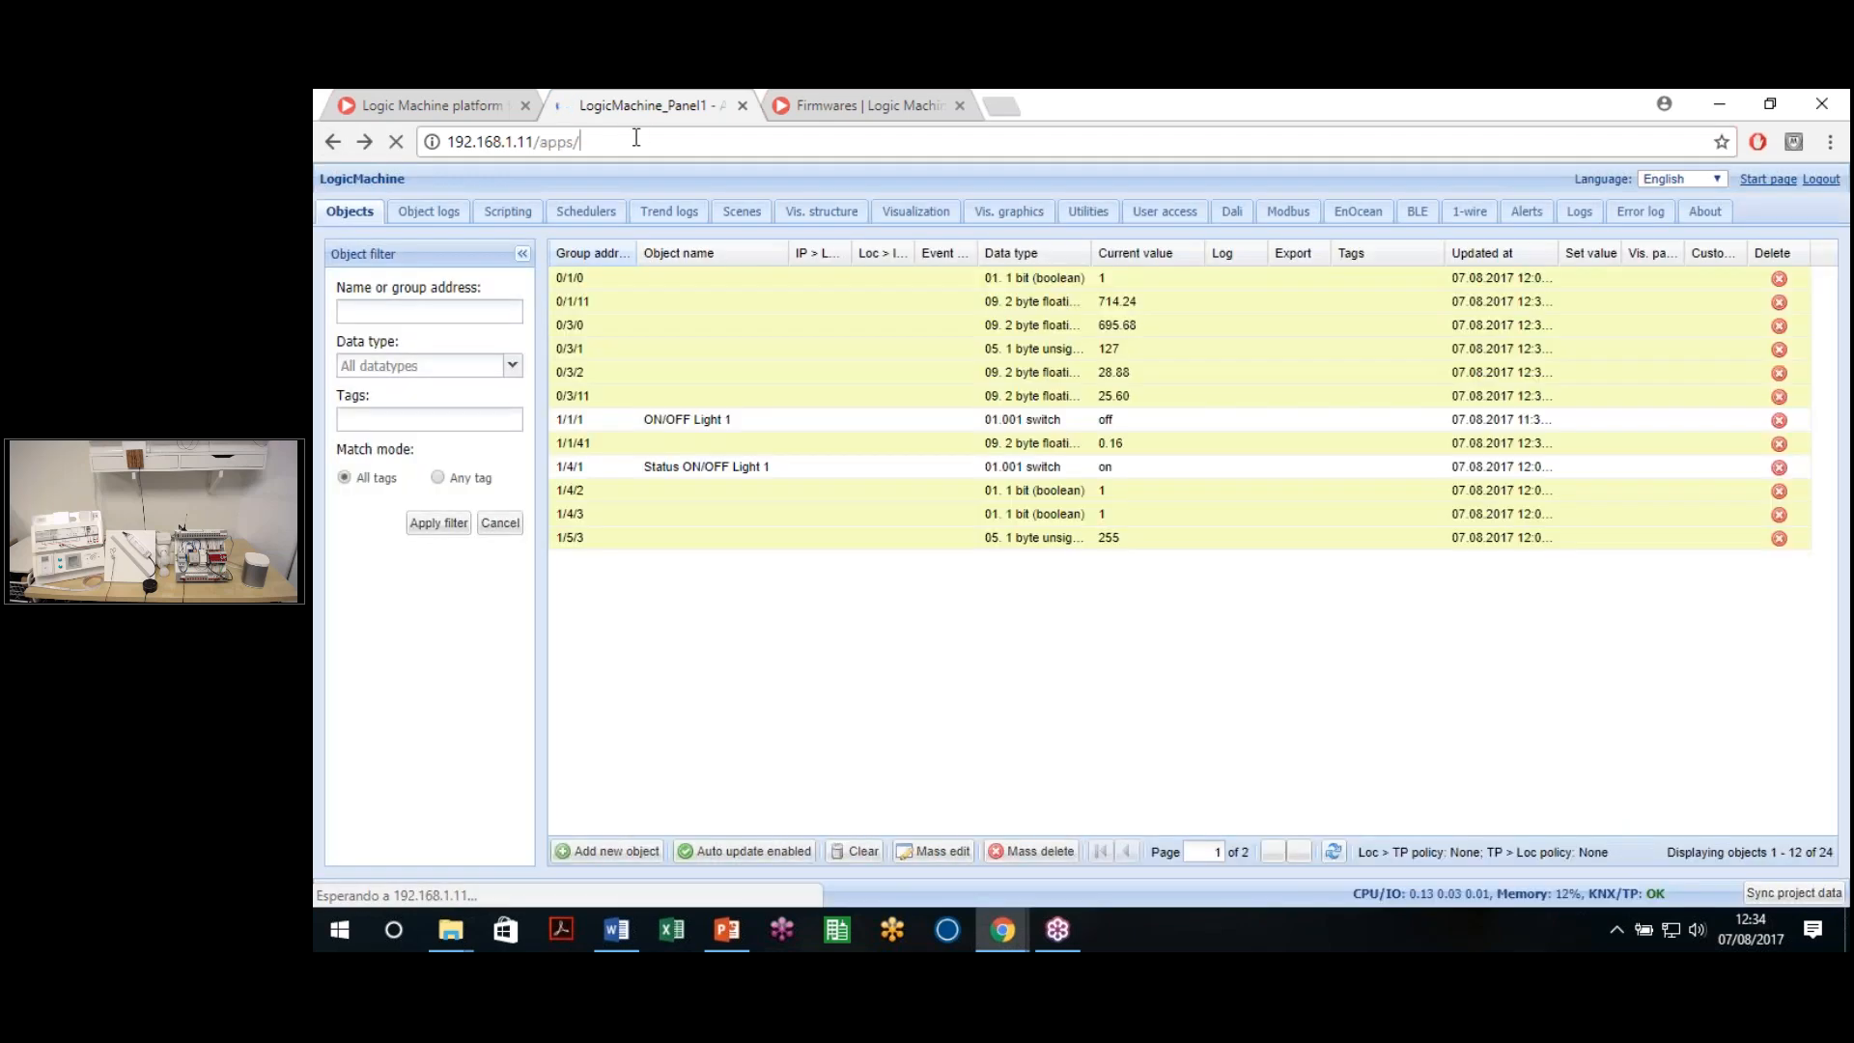
{"action": "left_click", "coordinate": [637, 142]}
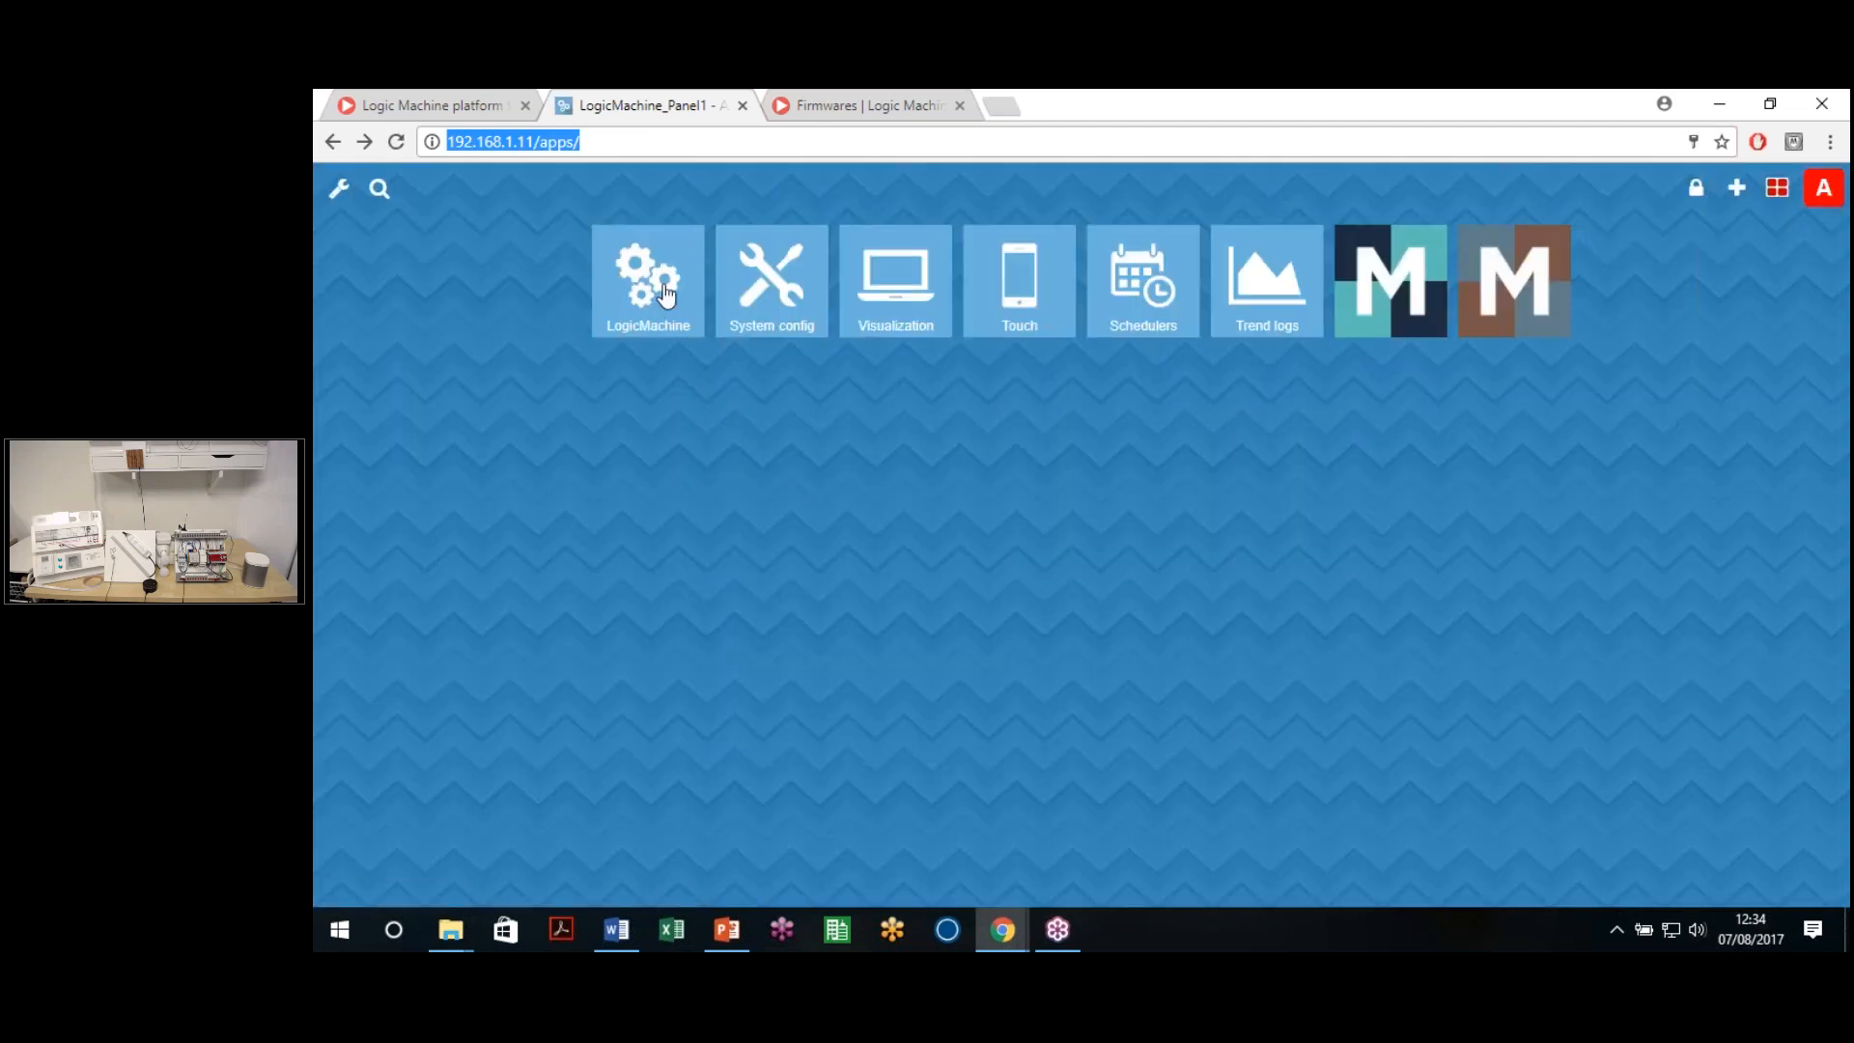
{"action": "left_click", "coordinate": [663, 290]}
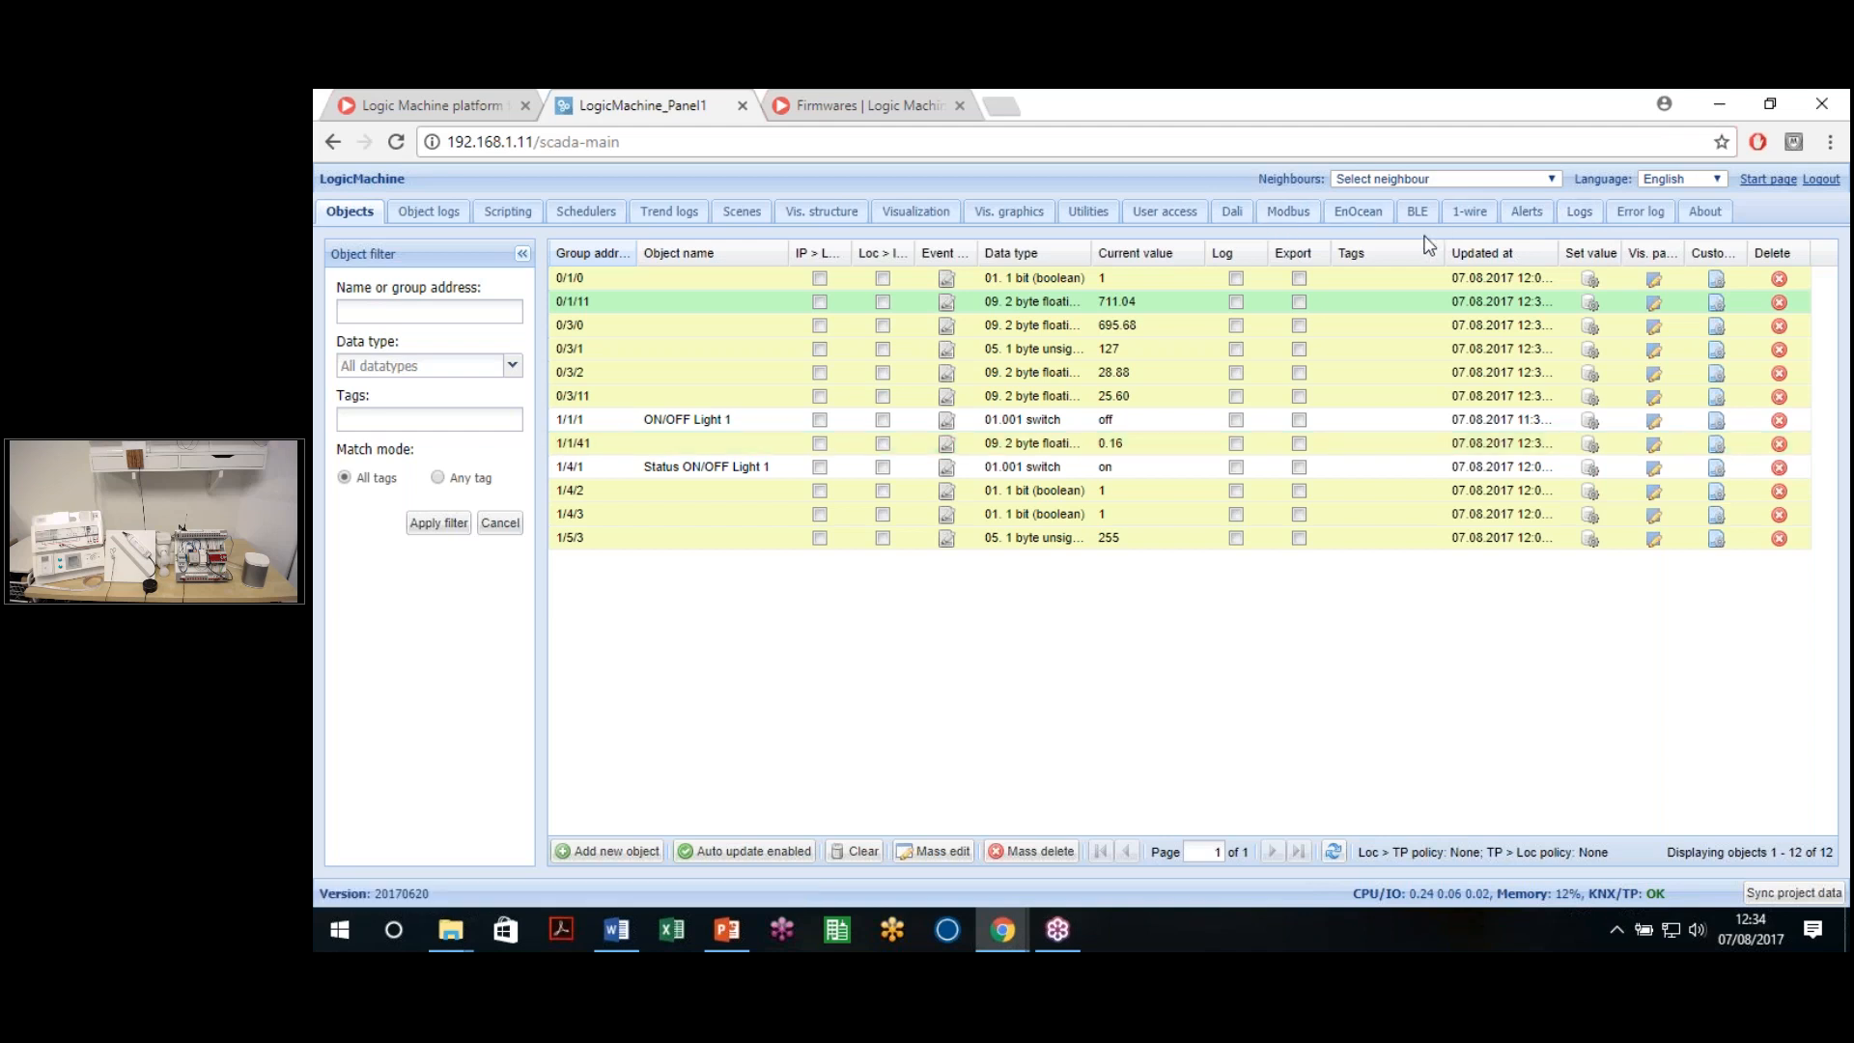
Load the device at 192.168.1.71 in a new tab, then return to LogicMachine_Panel1
{"action": "left_click", "coordinate": [1001, 106]}
{"action": "type", "text": "19"}
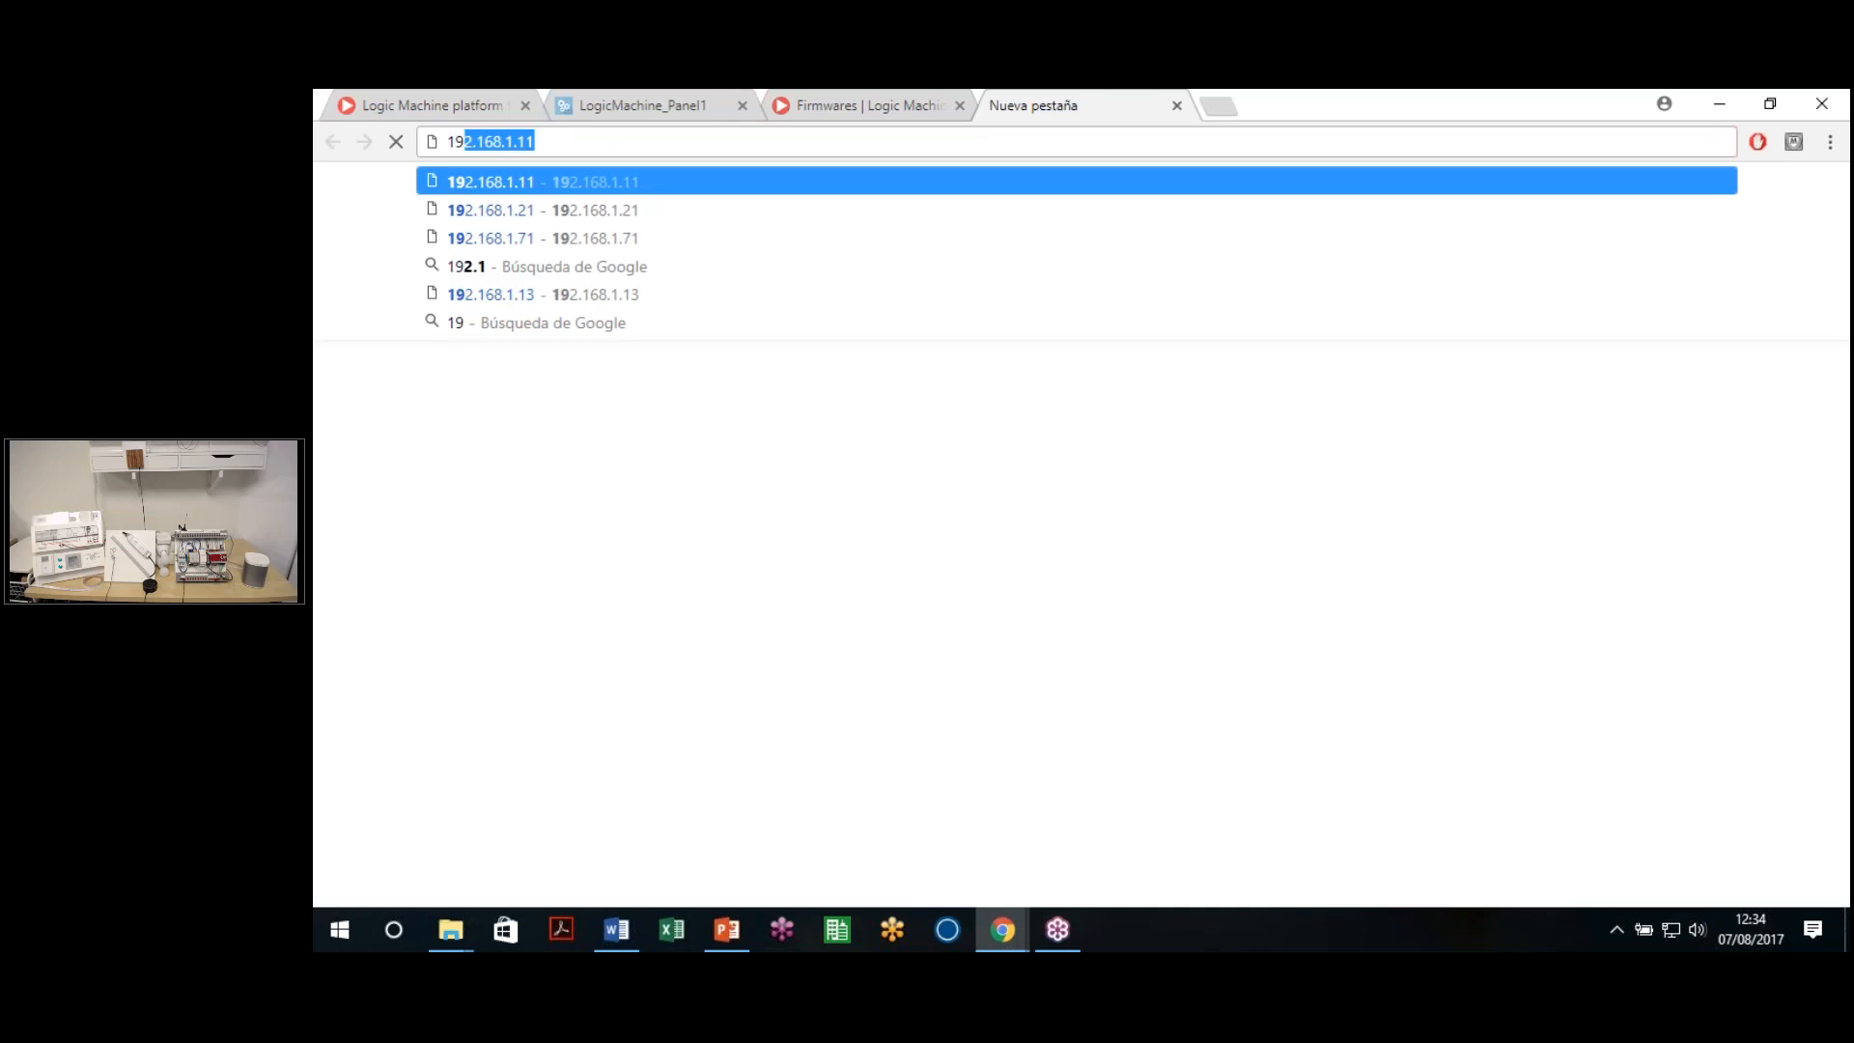
{"action": "type", "text": "2.168.1.7"}
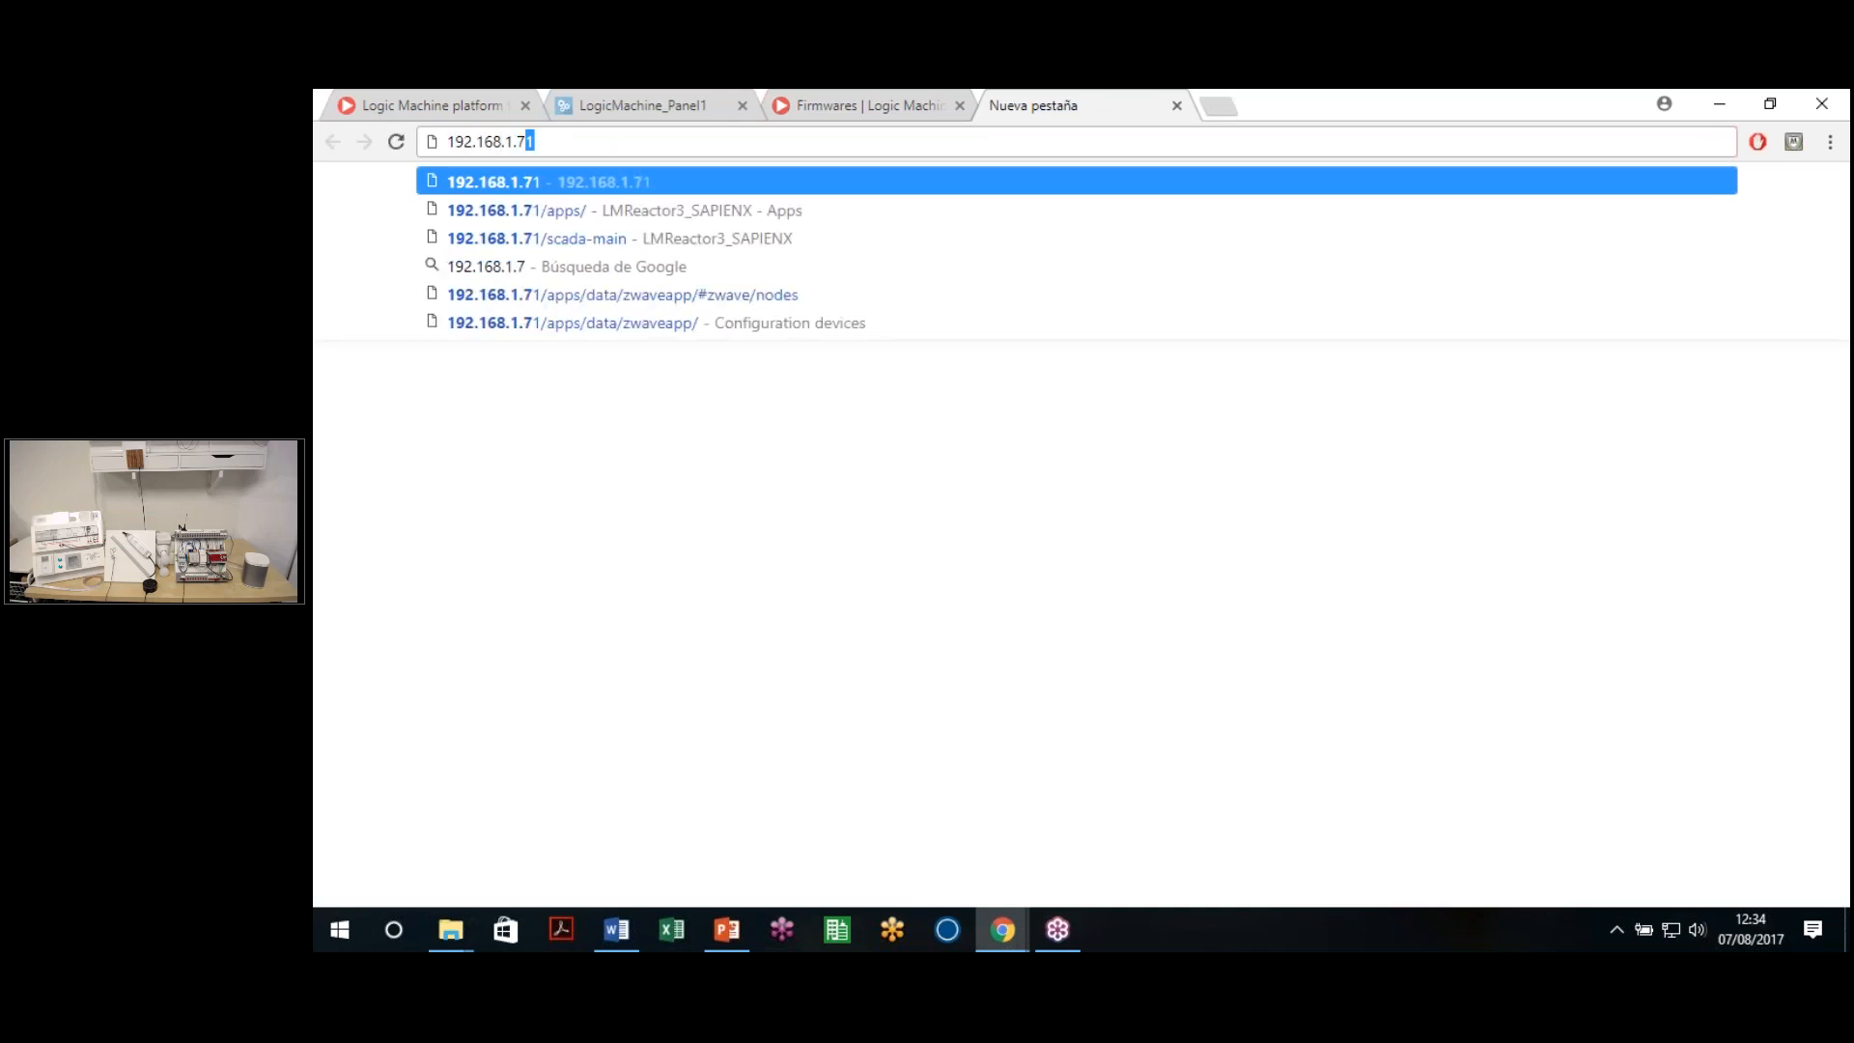
{"action": "key", "text": "Return"}
{"action": "left_click", "coordinate": [649, 106]}
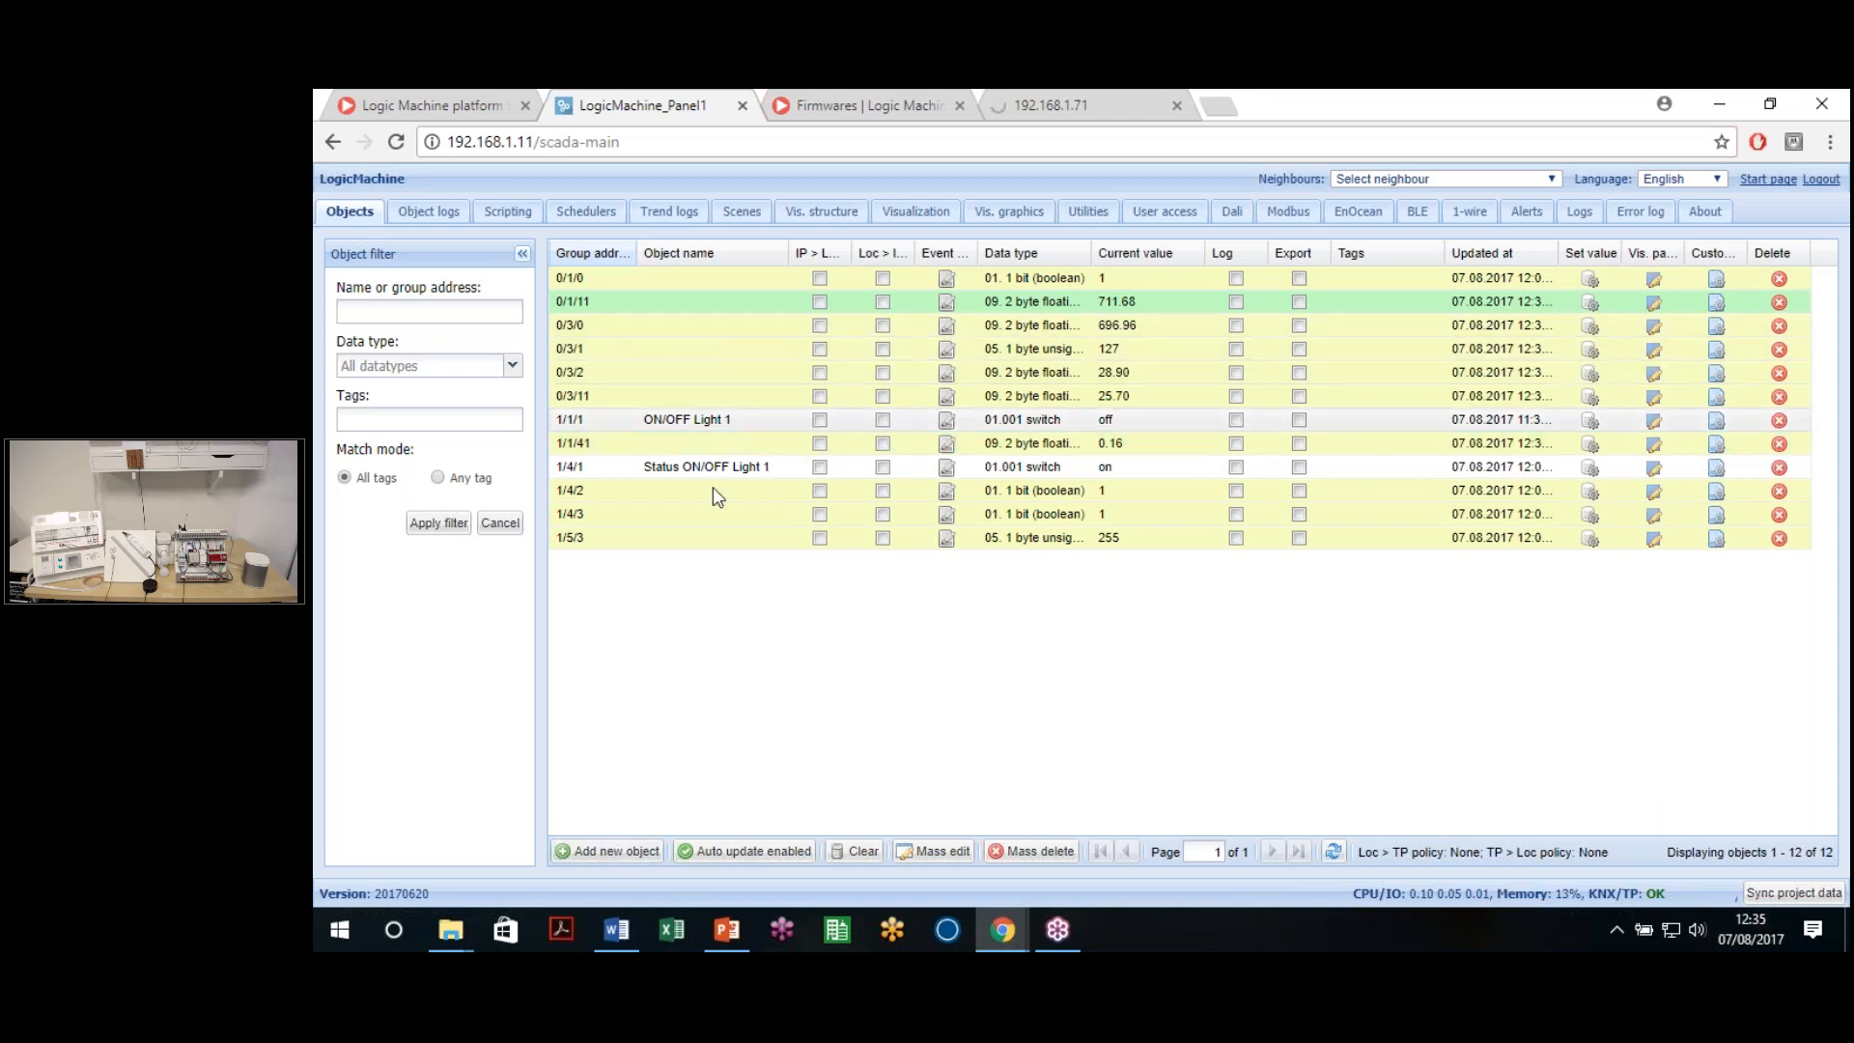
Widen the IP > Loc filter column and enable it for object 1/1/1
{"action": "left_click", "coordinate": [1833, 259]}
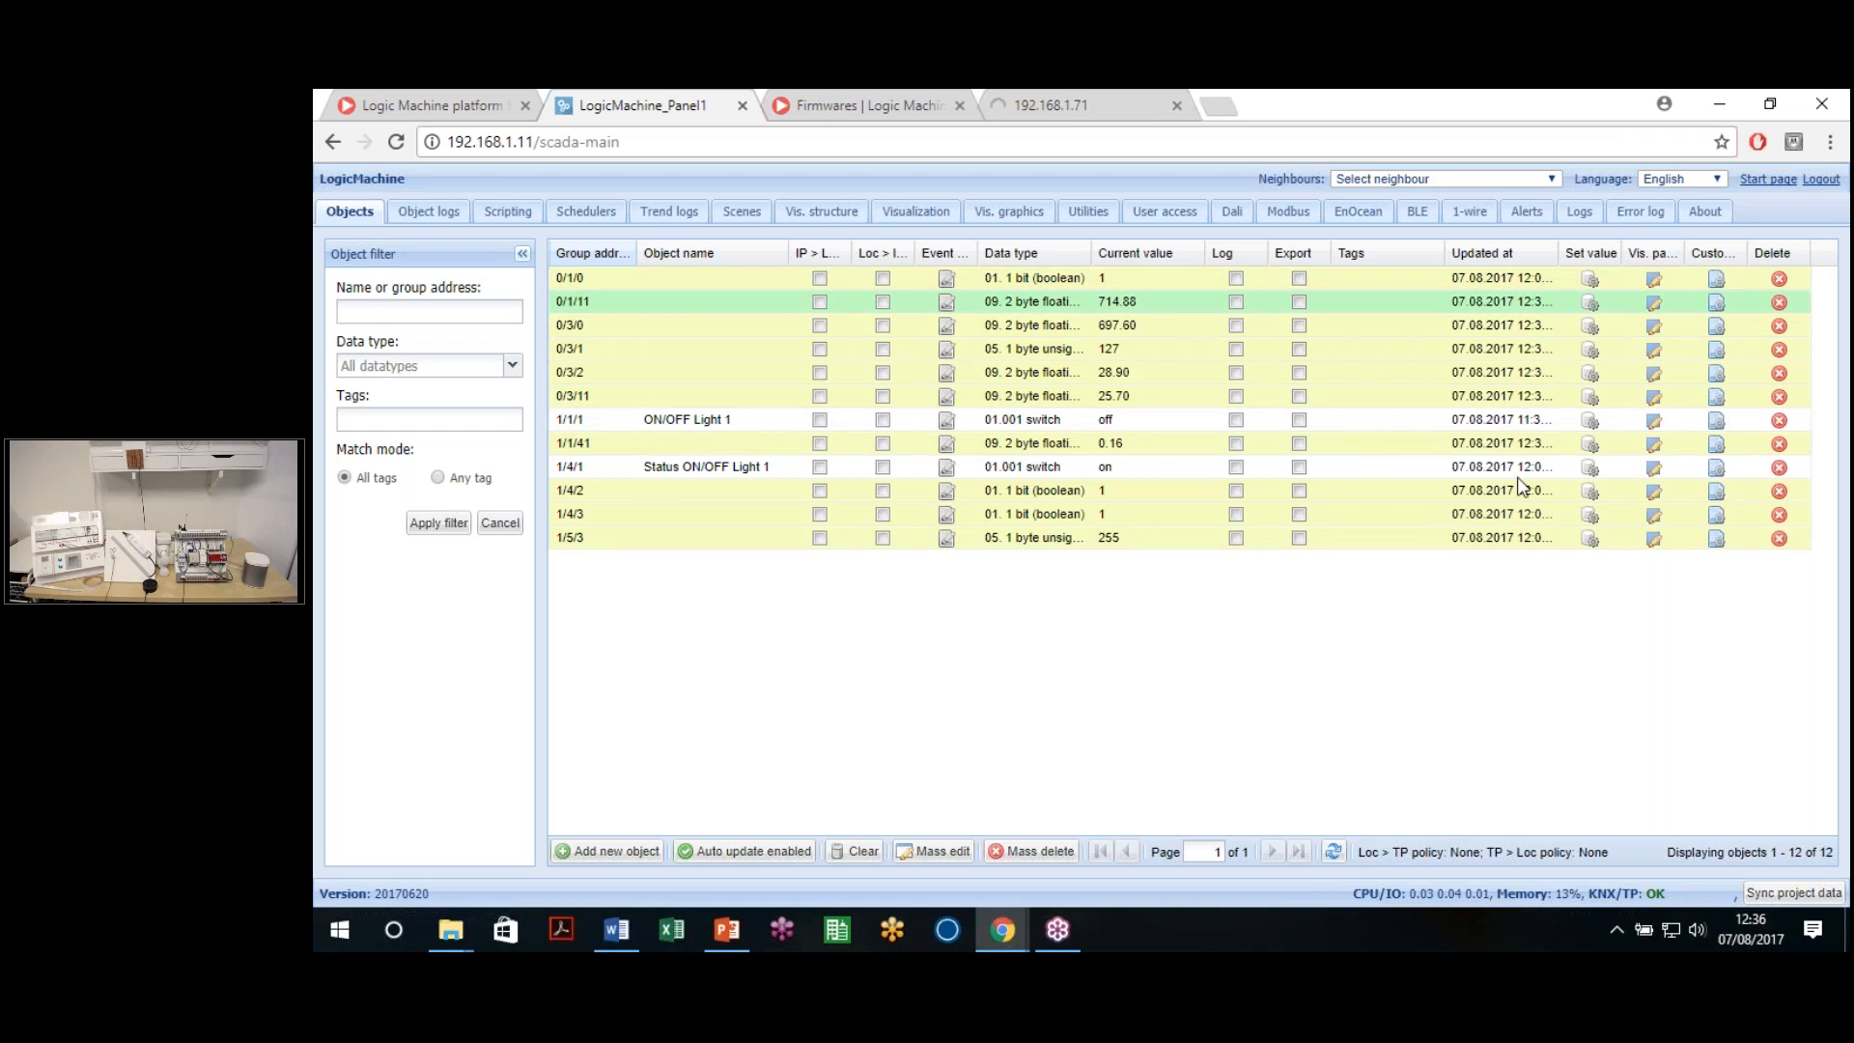
{"action": "left_click_drag", "start_coordinate": [845, 263], "coordinate": [999, 265]}
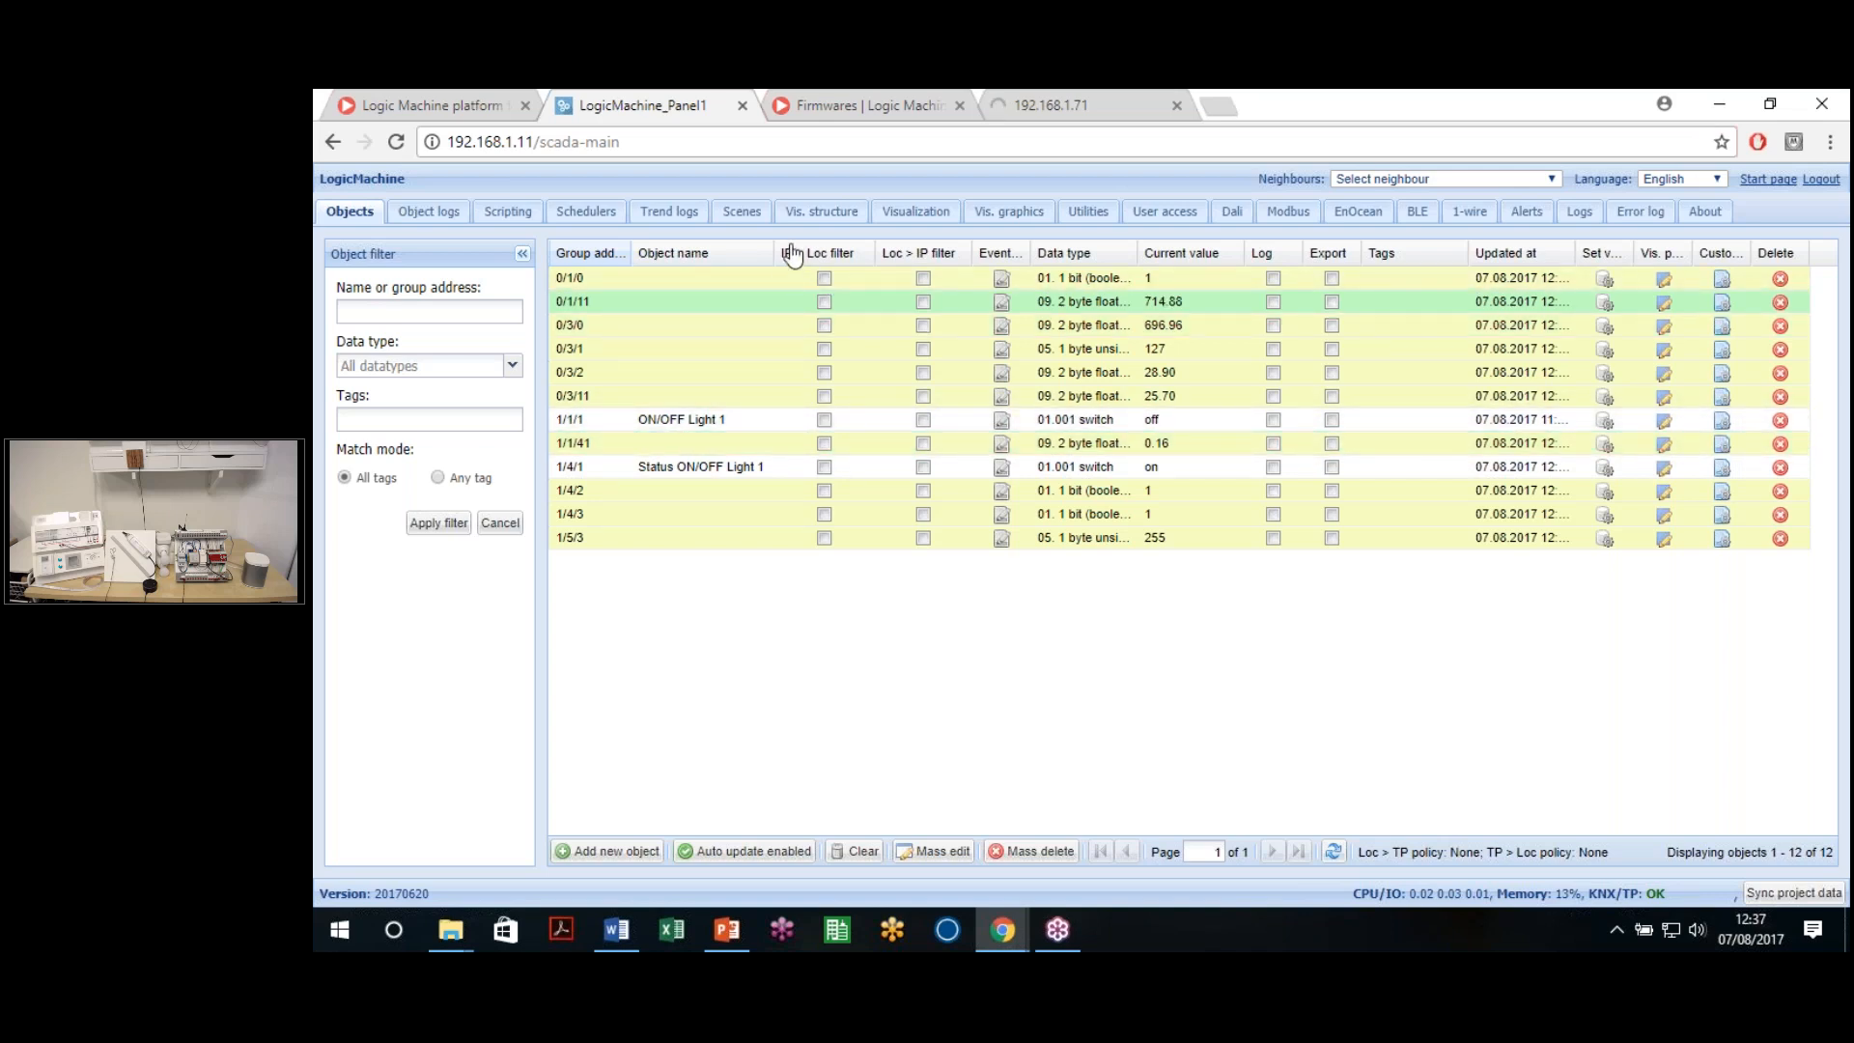
{"action": "left_click", "coordinate": [824, 419]}
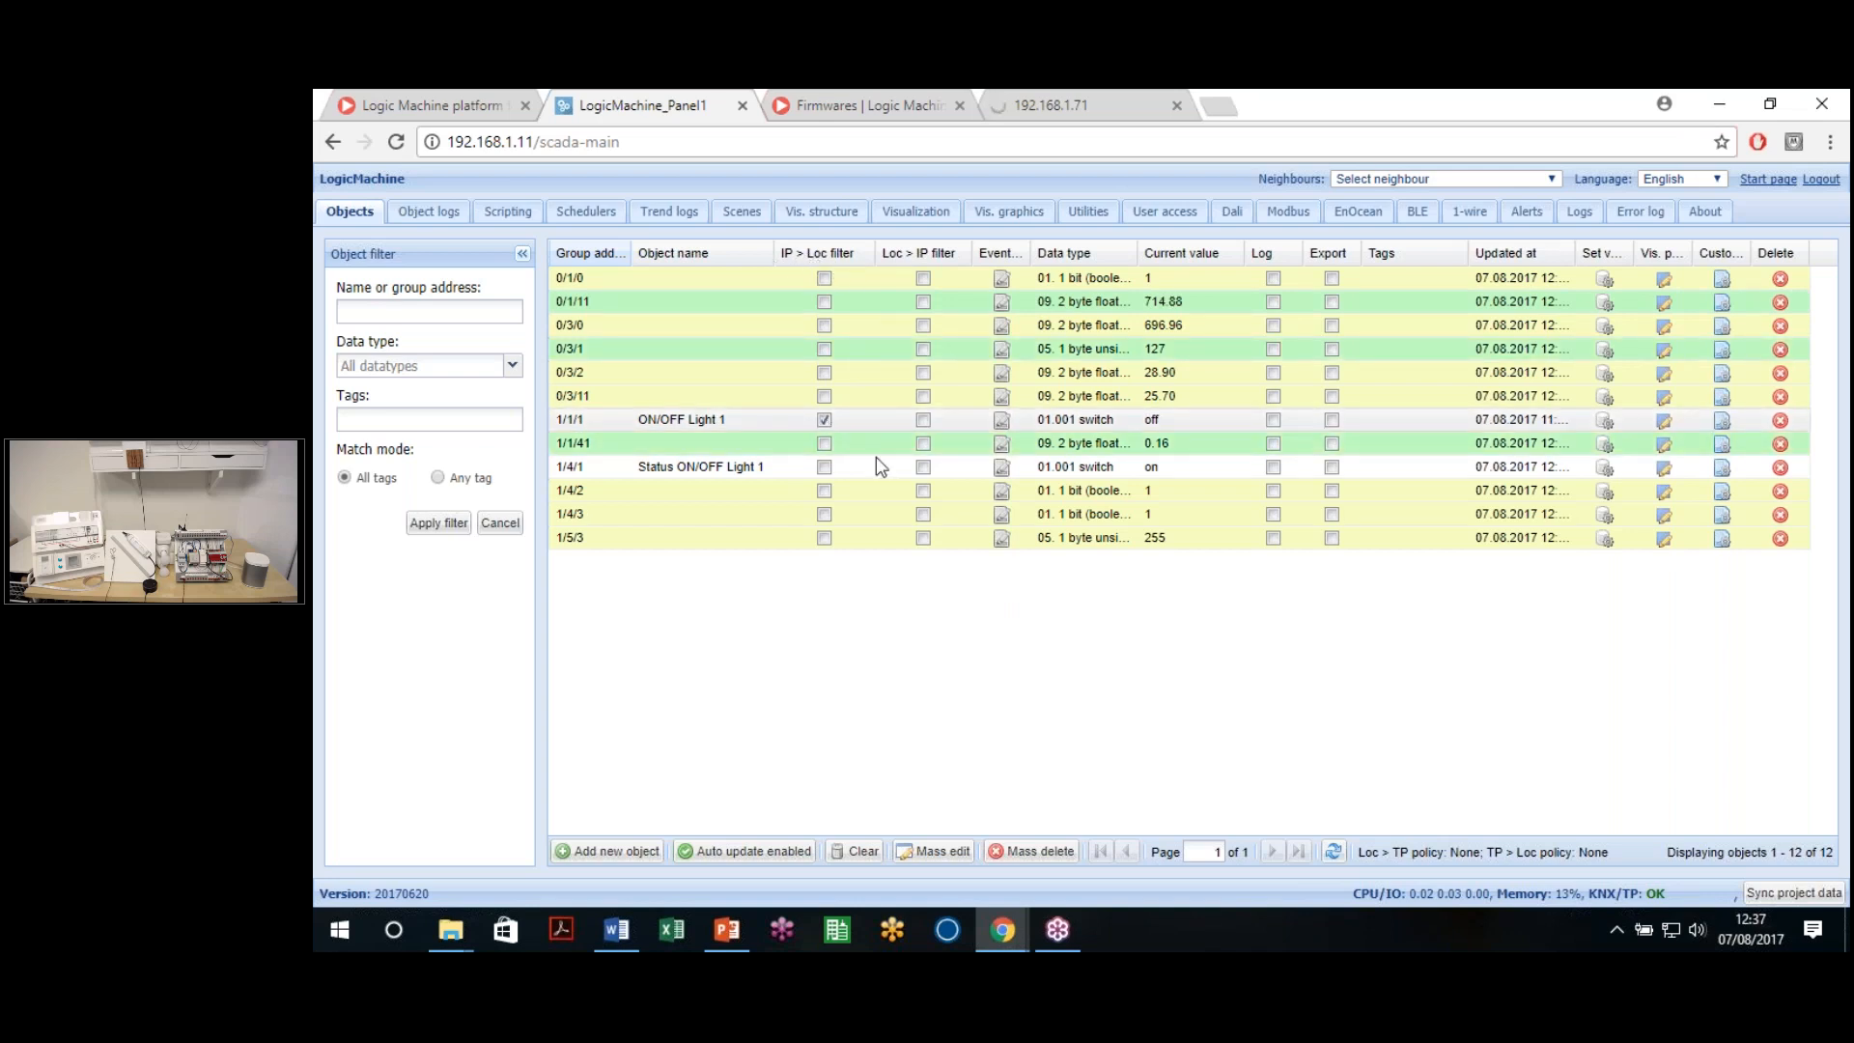
Tick IP > Loc filter on rows 1/1/1 and 1/4/1, leaving Loc > IP unticked
{"action": "left_click", "coordinate": [923, 466]}
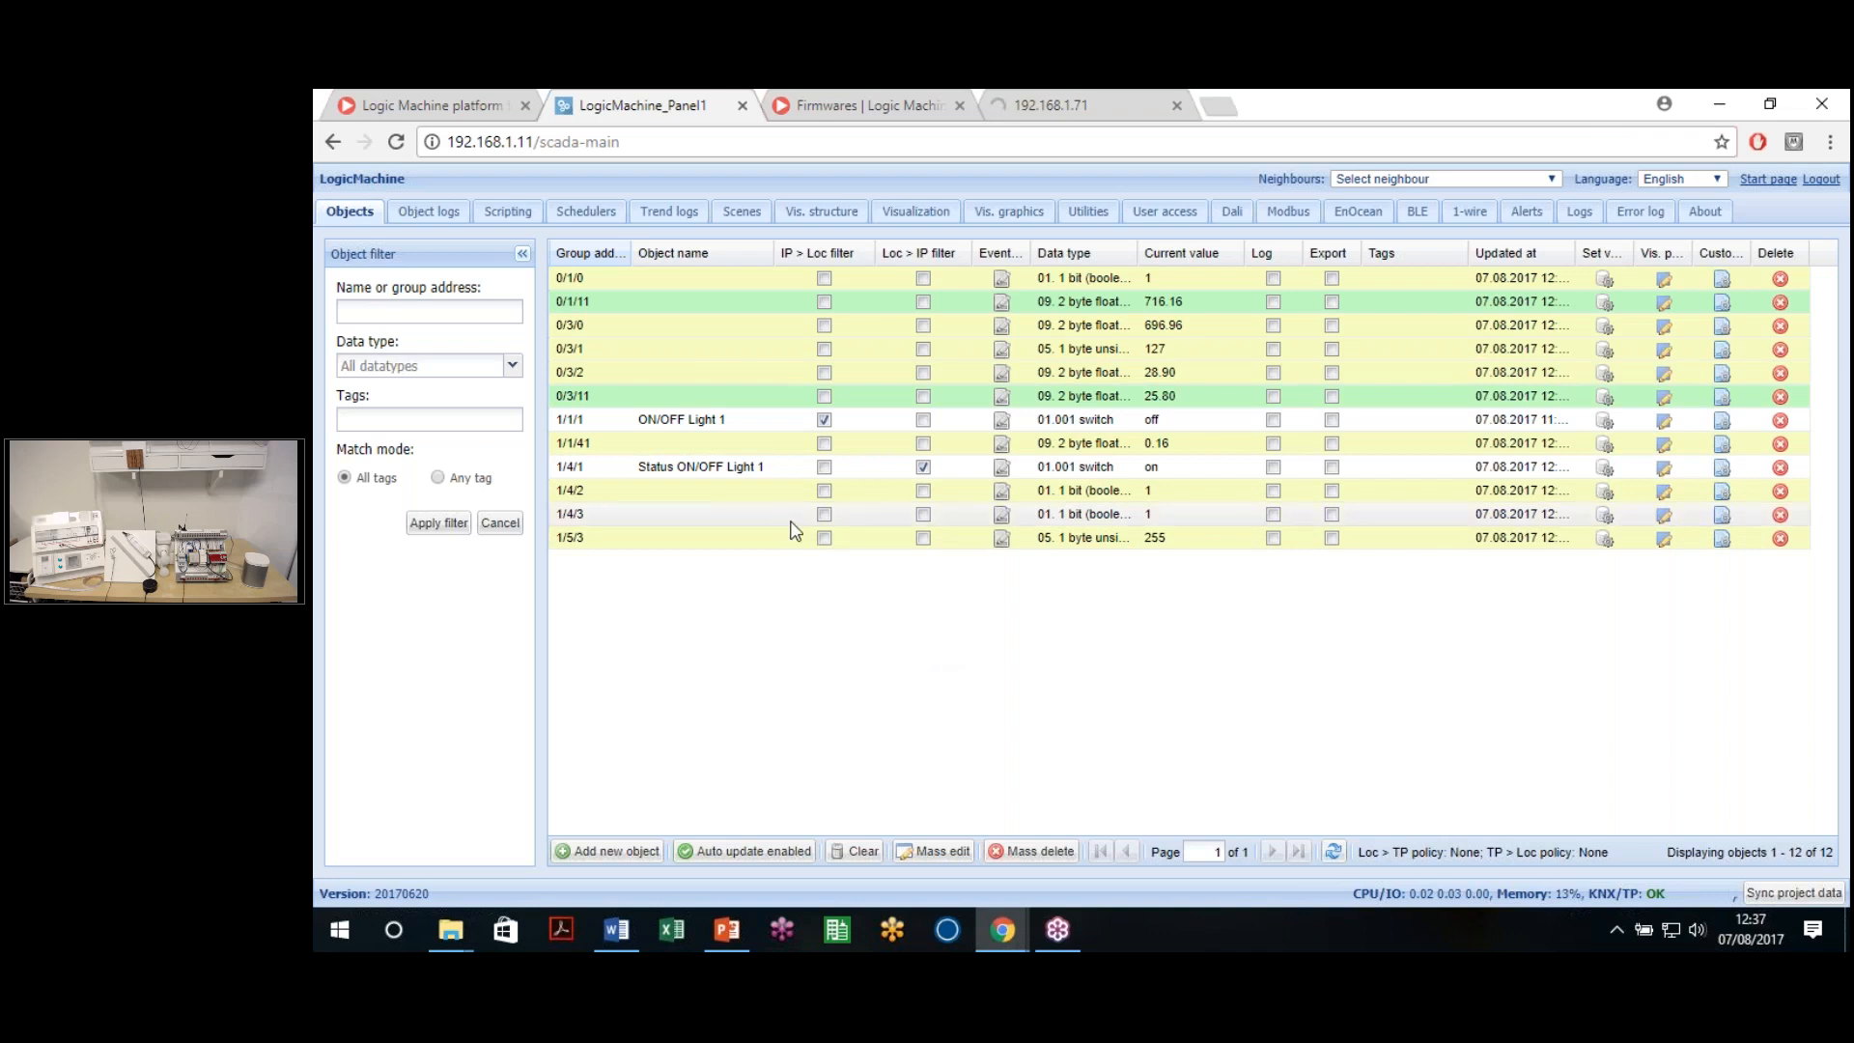
{"action": "left_click", "coordinate": [824, 419]}
{"action": "left_click", "coordinate": [923, 466]}
{"action": "left_click", "coordinate": [823, 419]}
{"action": "left_click", "coordinate": [823, 466]}
{"action": "left_click", "coordinate": [823, 419]}
{"action": "left_click", "coordinate": [824, 466]}
{"action": "left_click_drag", "start_coordinate": [873, 253], "coordinate": [825, 398]}
{"action": "left_click_drag", "start_coordinate": [875, 464], "coordinate": [872, 470]}
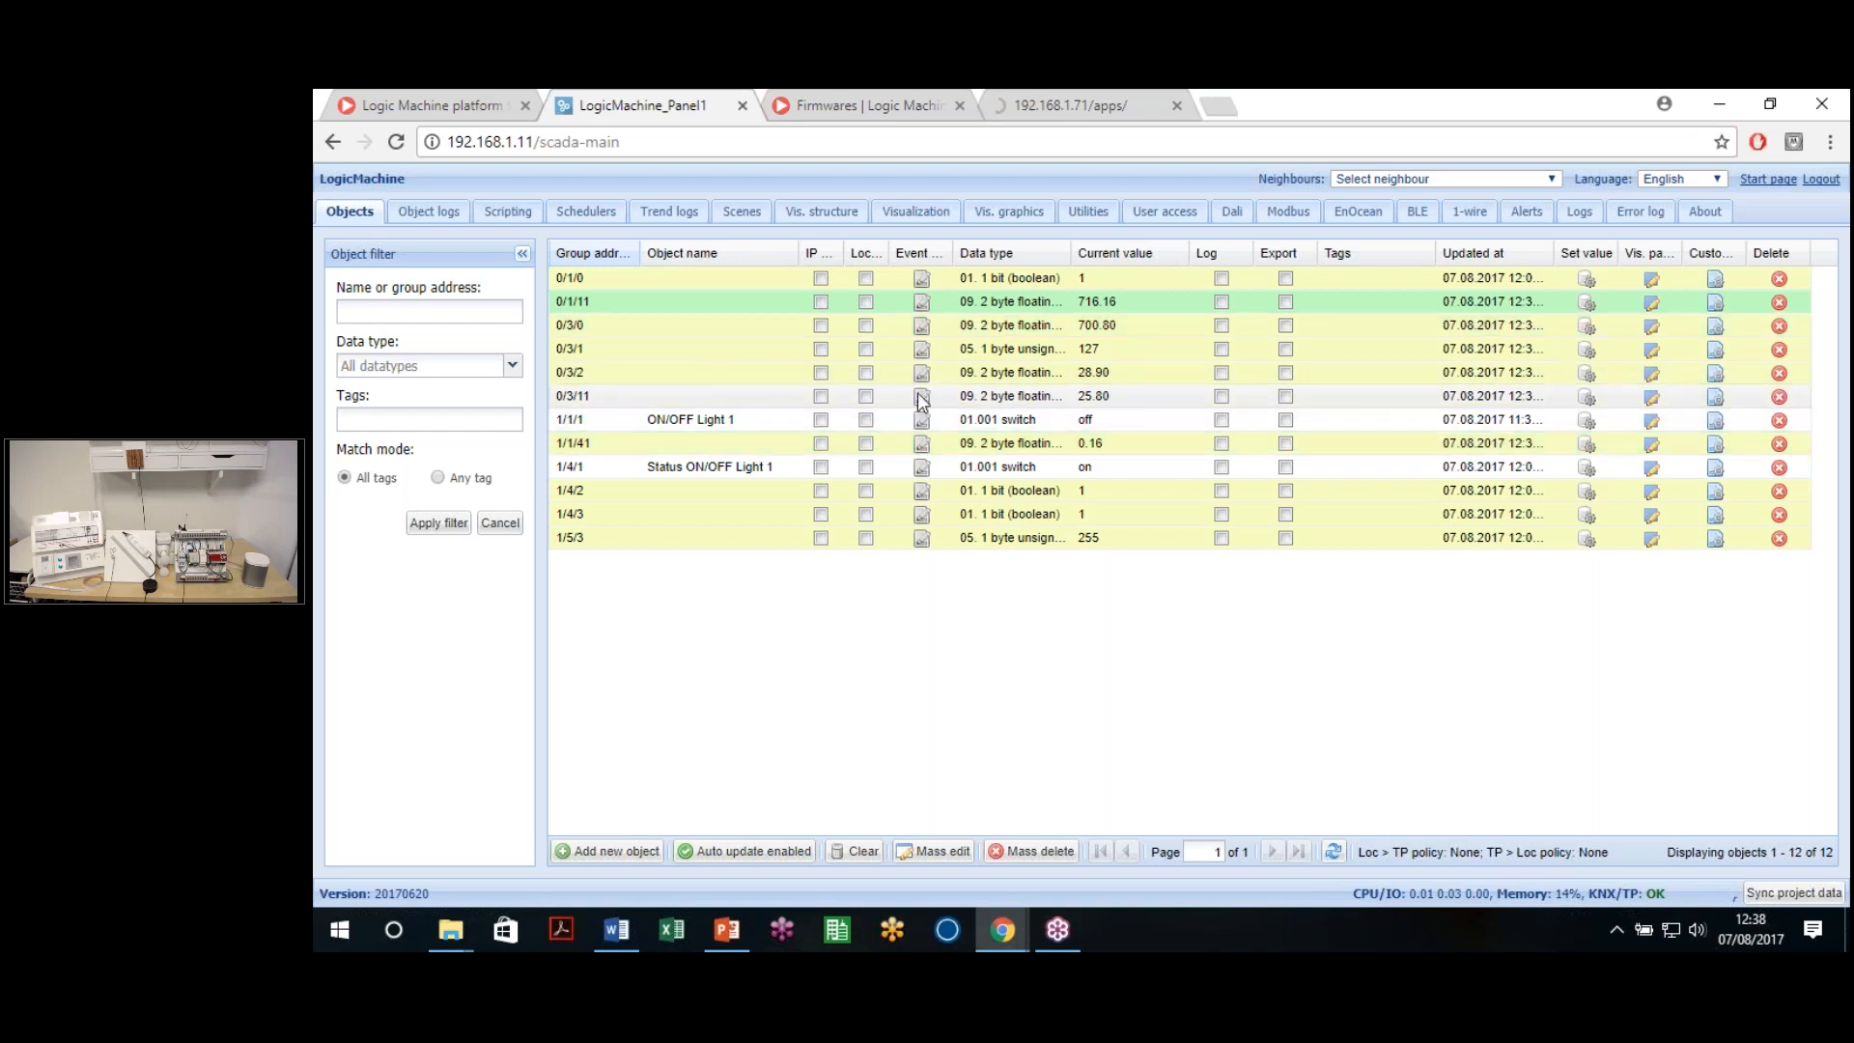
{"action": "left_click_drag", "start_coordinate": [1072, 253], "coordinate": [1081, 253]}
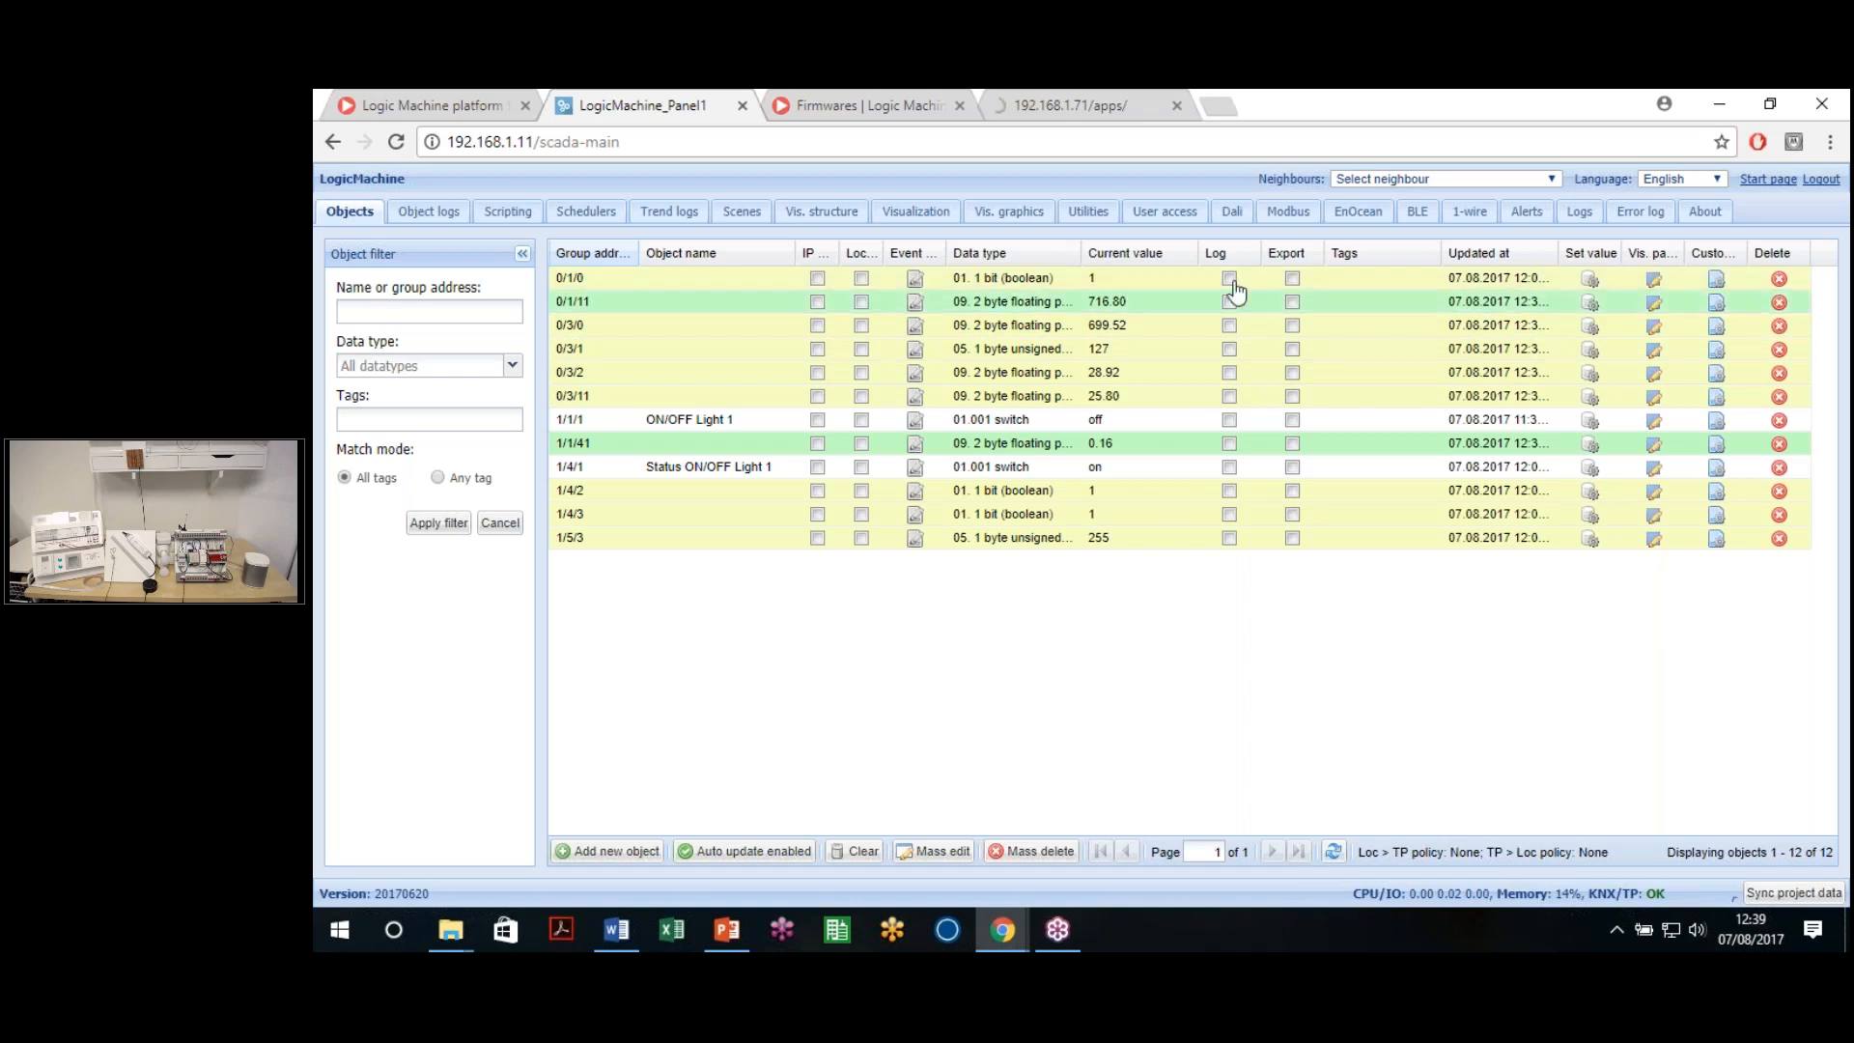
Turn logging on for the listed objects, then off again for all but 0/1/11 and 0/3/0
{"action": "left_click", "coordinate": [1229, 538]}
{"action": "left_click", "coordinate": [1229, 514]}
{"action": "left_click", "coordinate": [1229, 490]}
{"action": "left_click", "coordinate": [1229, 466]}
{"action": "left_click", "coordinate": [1229, 443]}
{"action": "left_click", "coordinate": [1229, 419]}
{"action": "left_click", "coordinate": [1229, 396]}
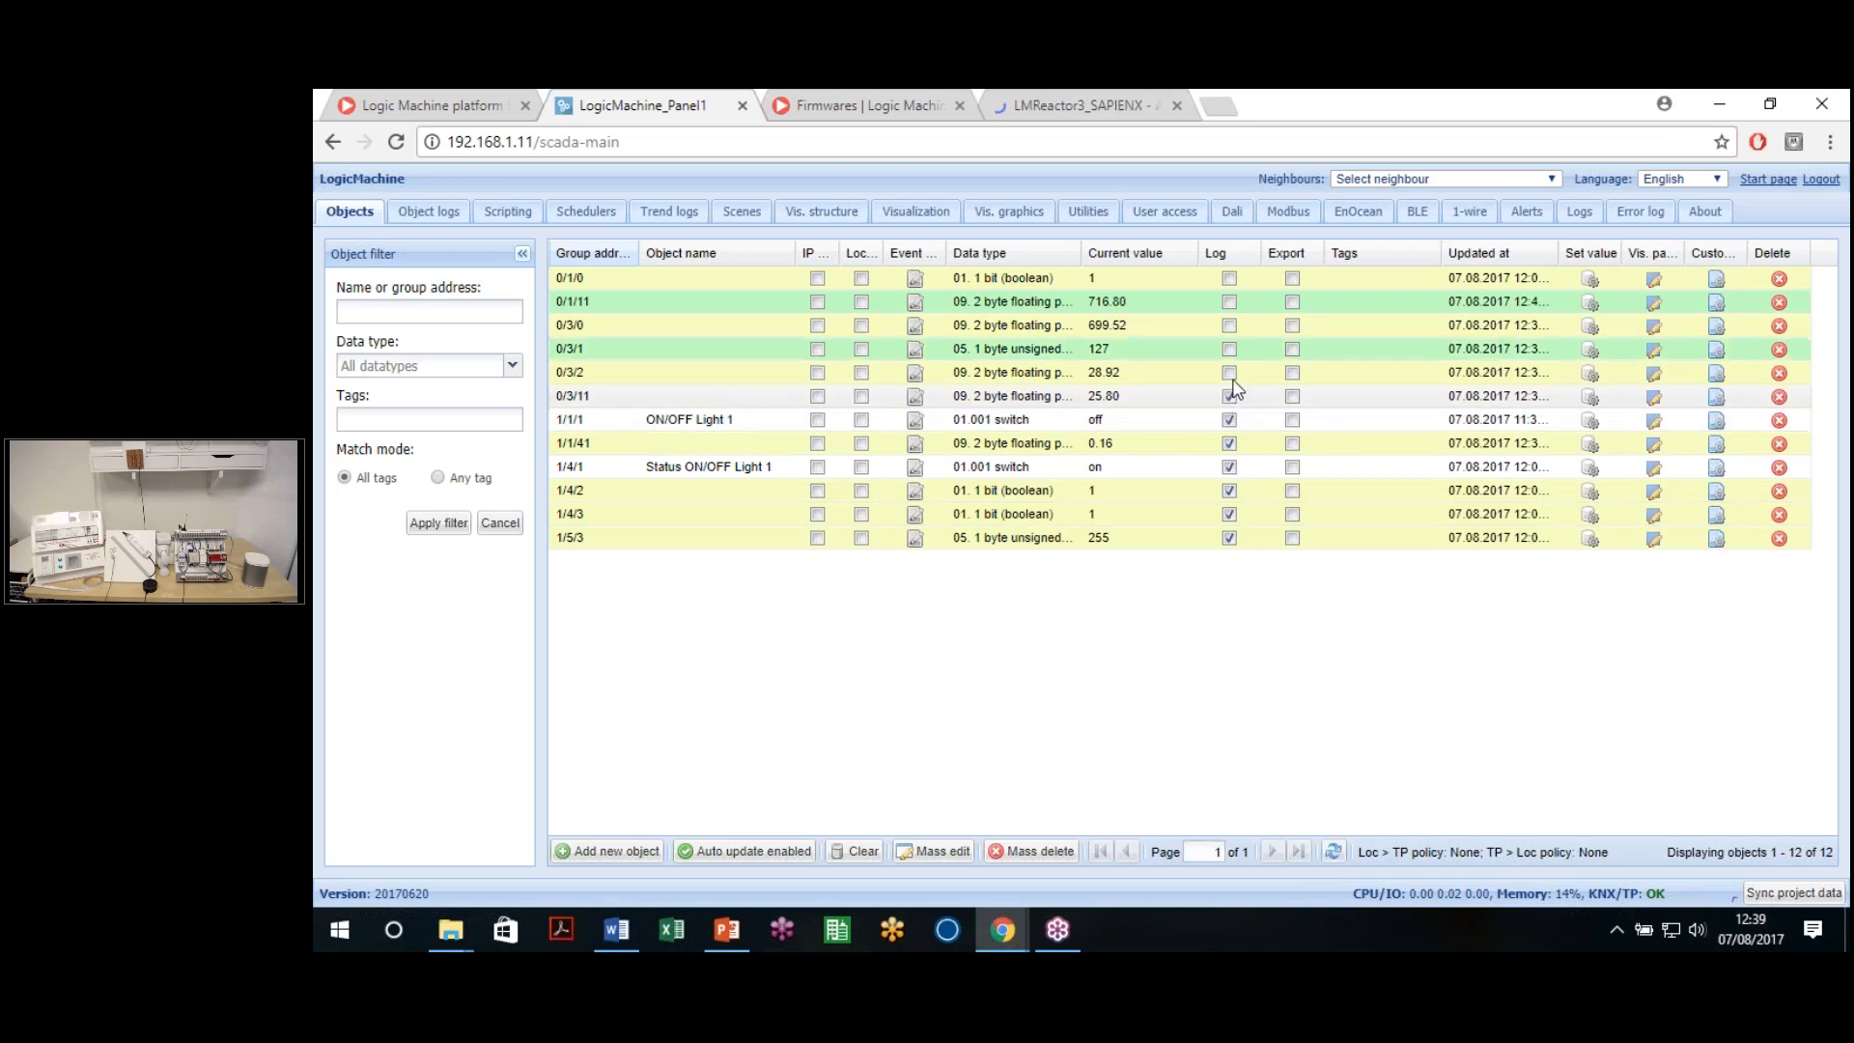
{"action": "left_click", "coordinate": [1229, 326]}
{"action": "left_click", "coordinate": [1229, 349]}
{"action": "left_click", "coordinate": [1229, 301]}
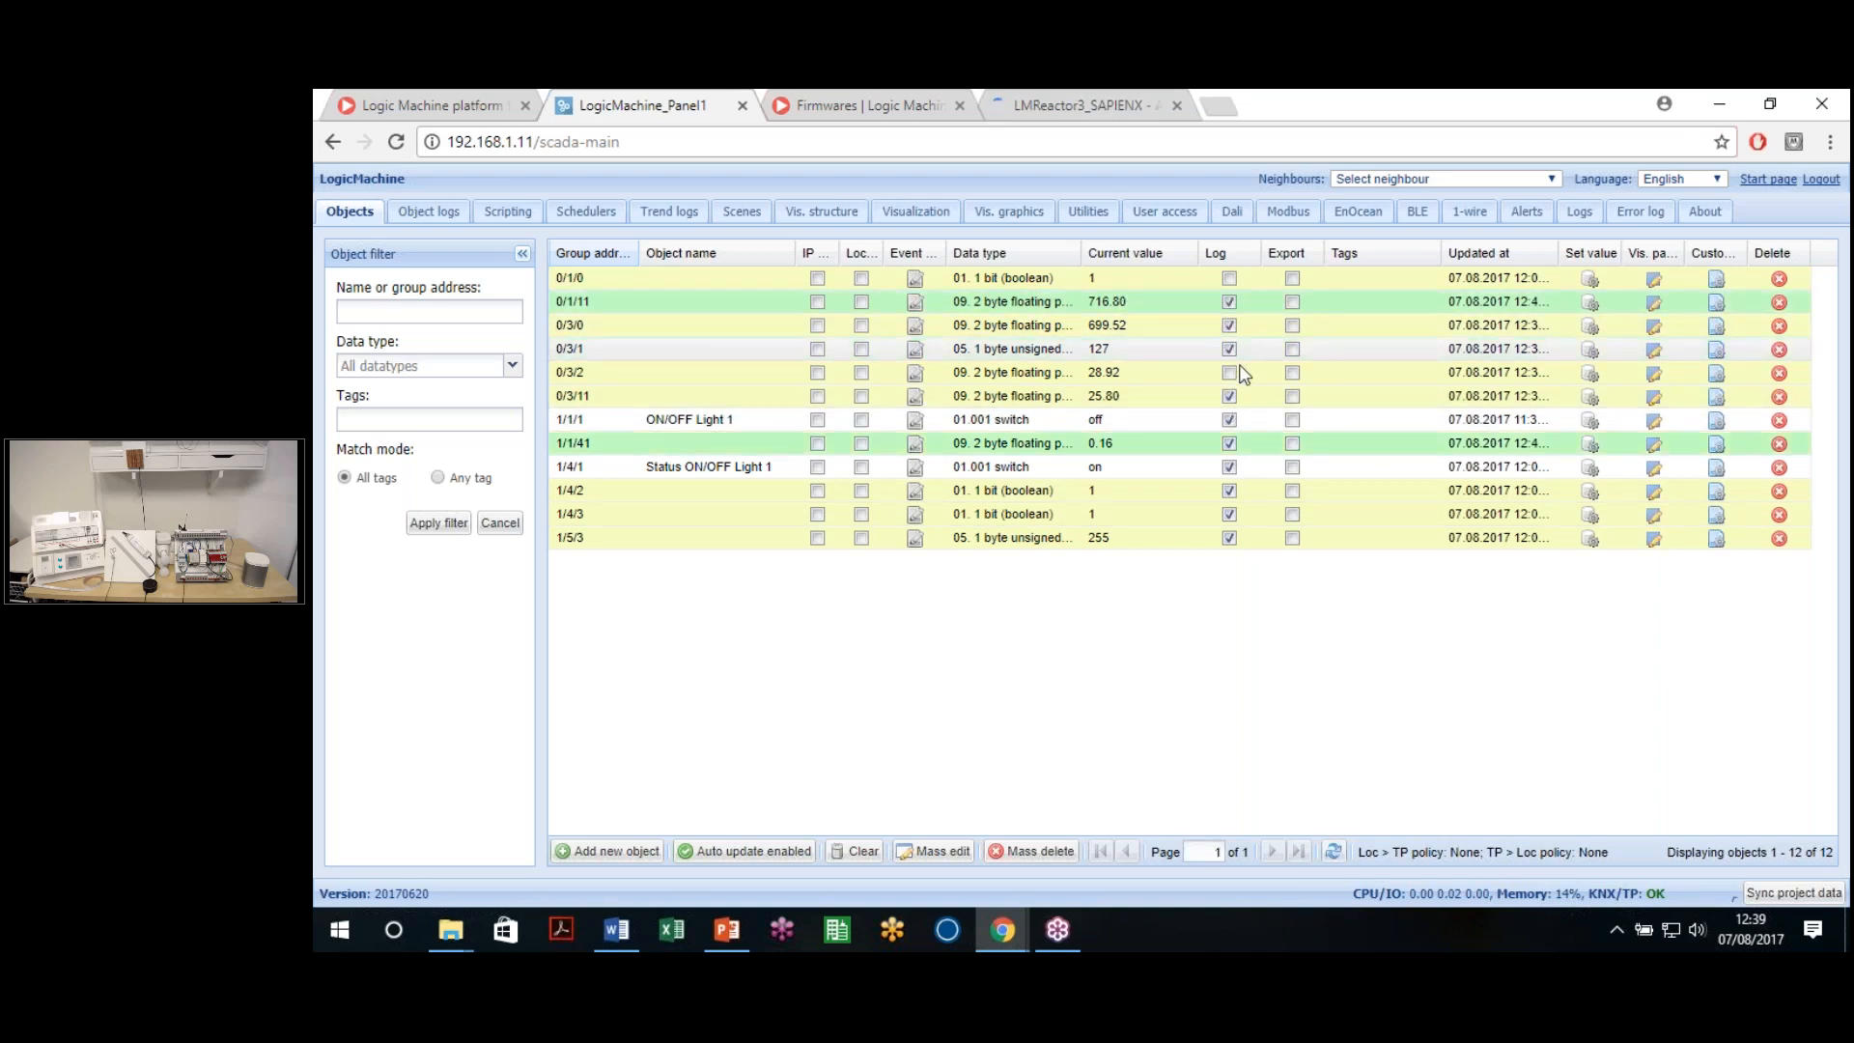
{"action": "left_click", "coordinate": [1229, 396]}
{"action": "left_click", "coordinate": [1229, 419]}
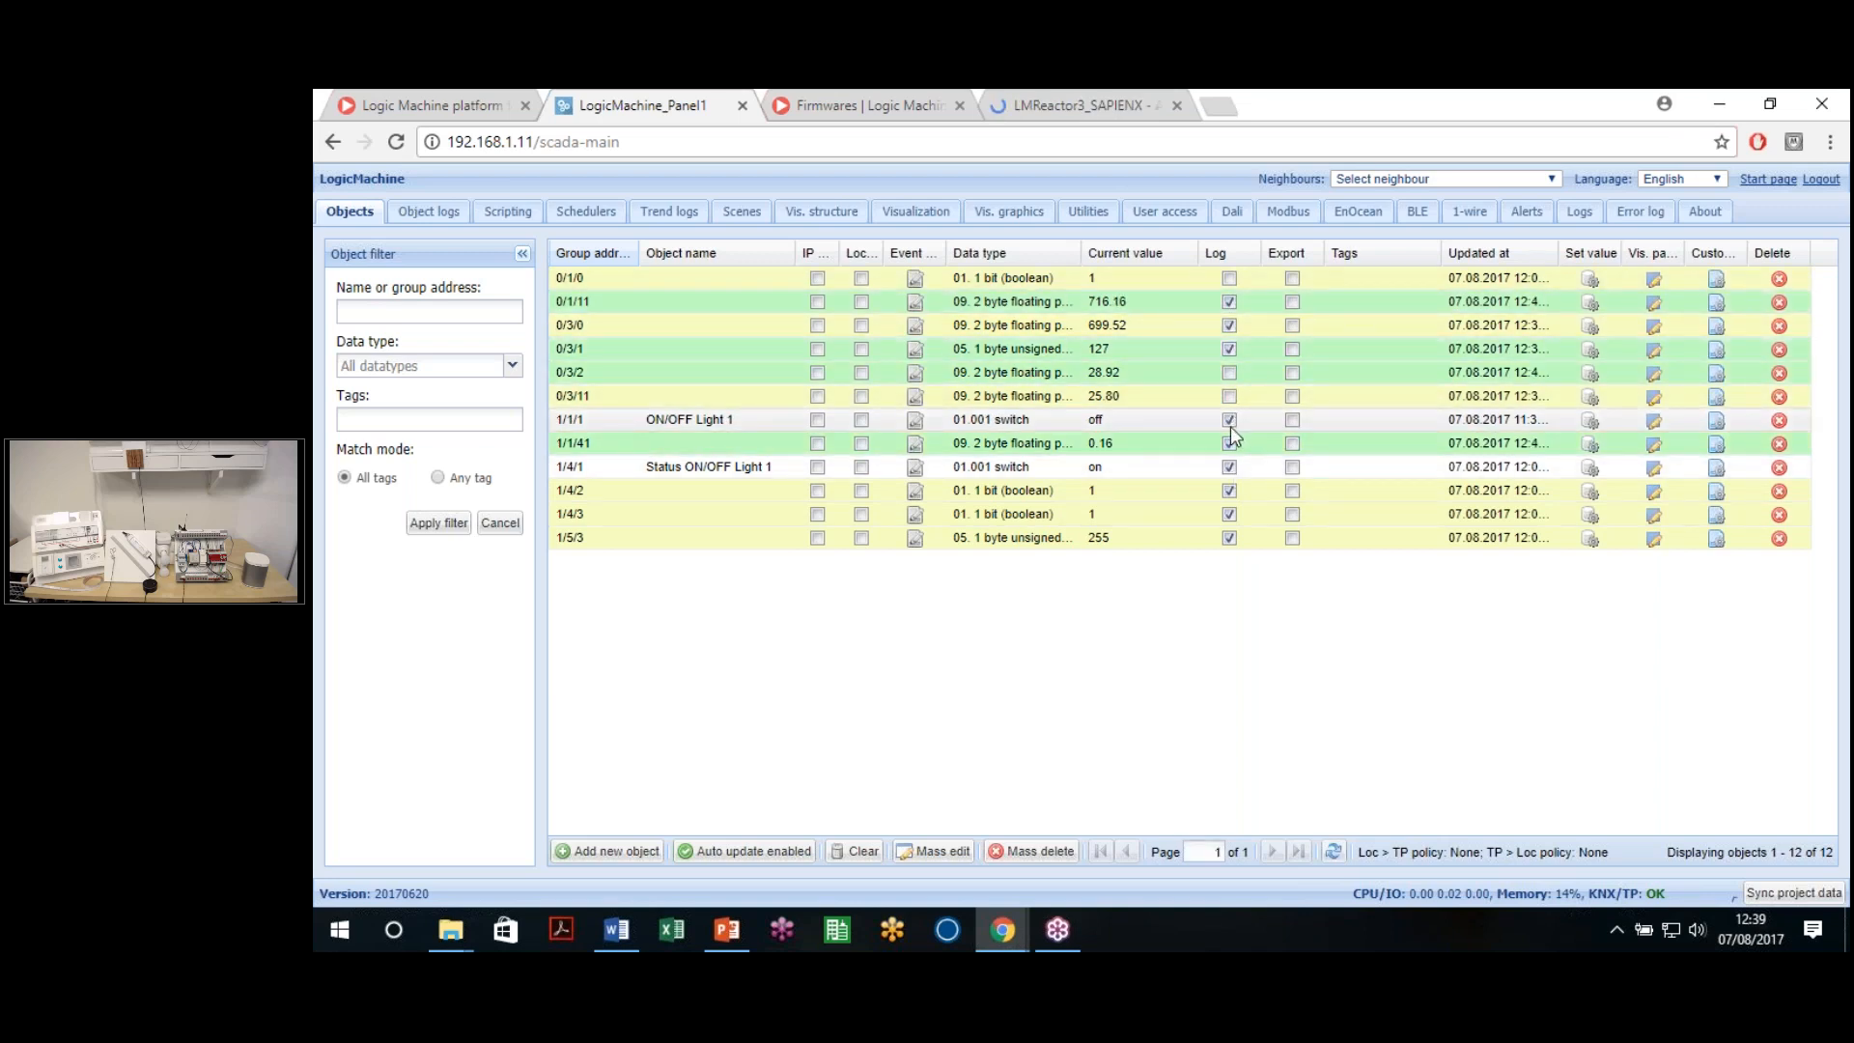
{"action": "left_click", "coordinate": [1229, 443]}
{"action": "left_click", "coordinate": [1229, 467]}
{"action": "left_click", "coordinate": [1229, 490]}
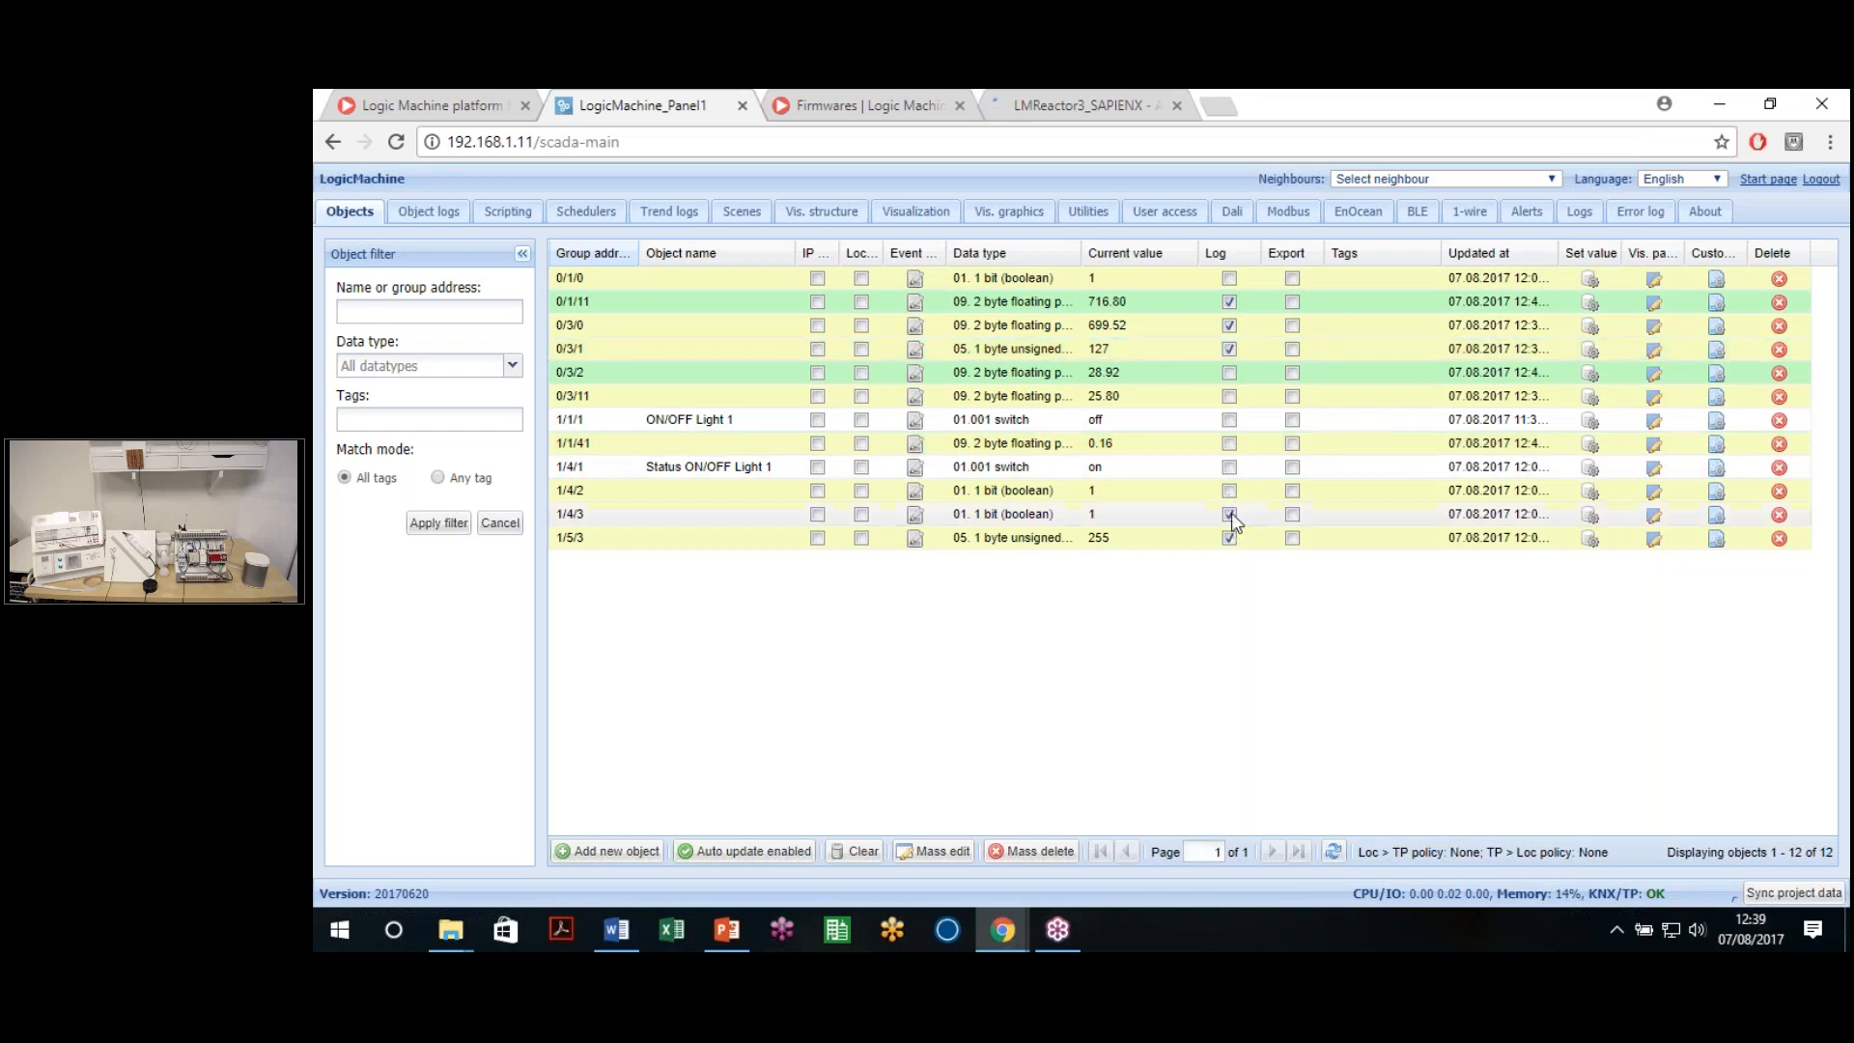
{"action": "left_click", "coordinate": [1229, 538]}
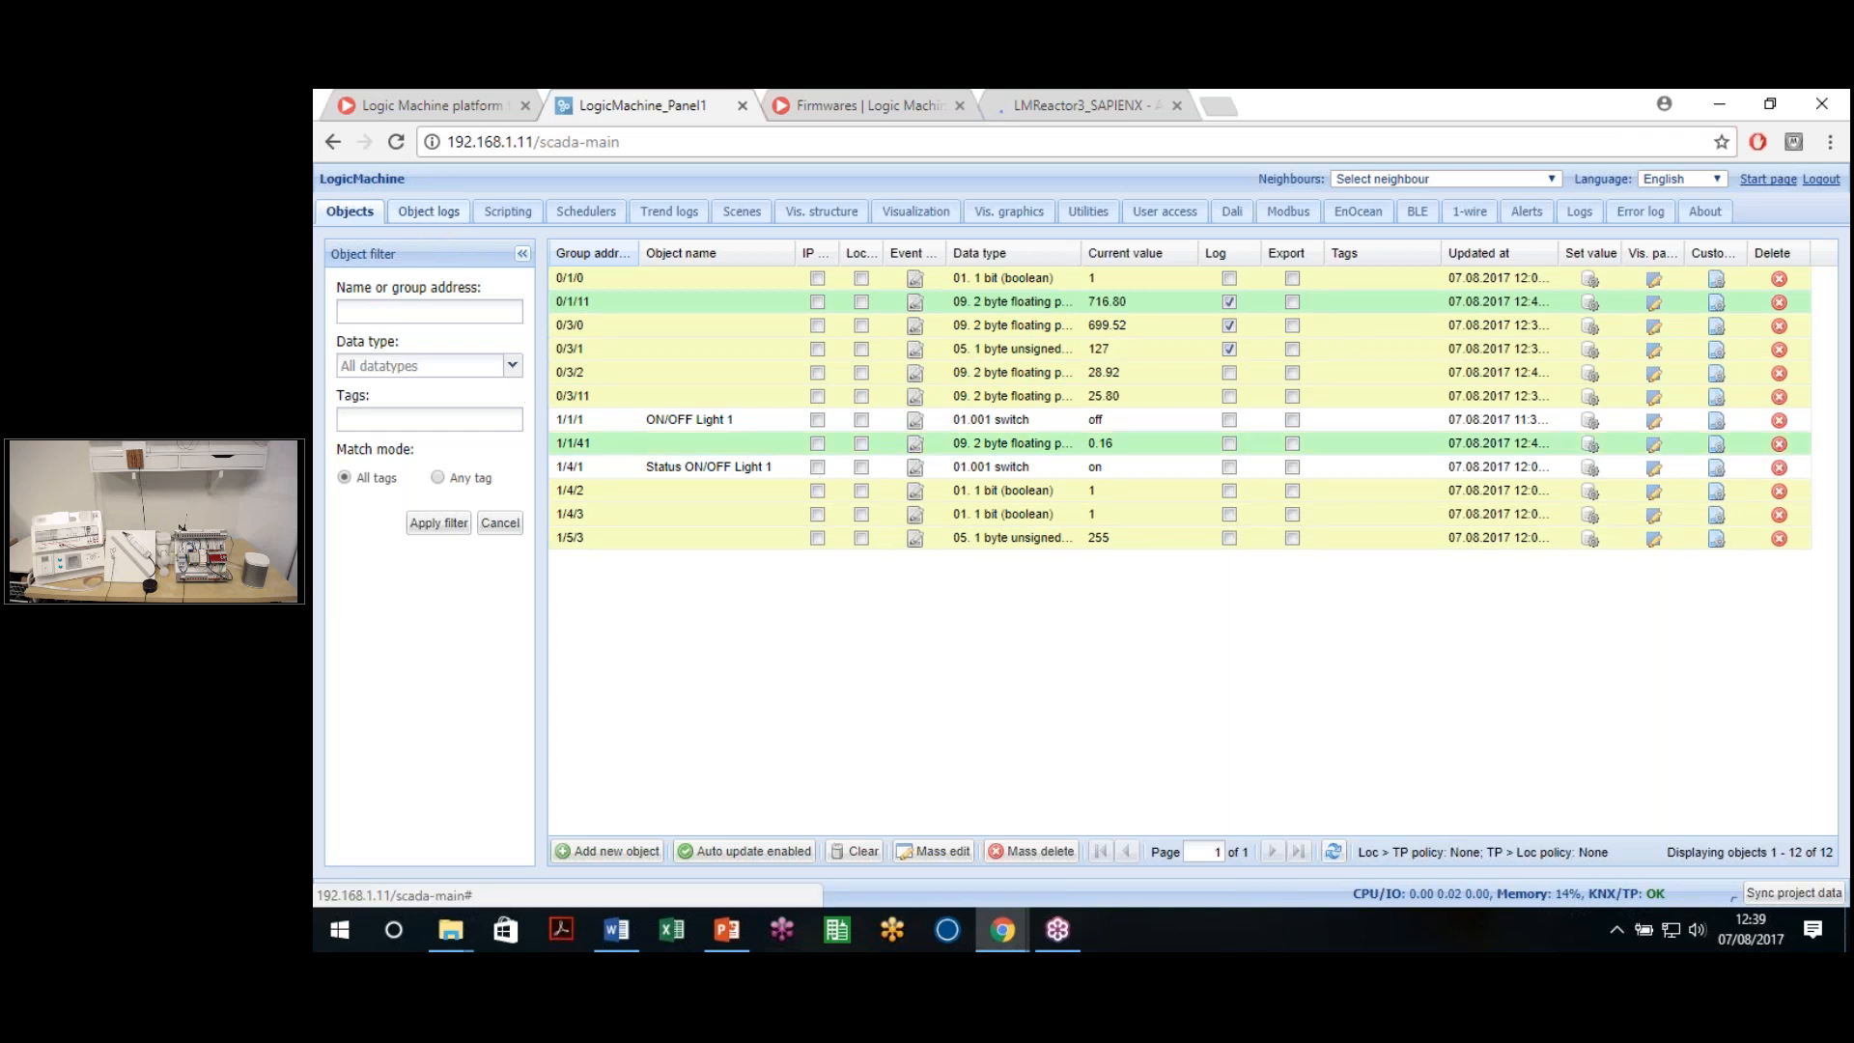
Review the object logs, then stop logging objects 0/1/11 and 0/3/0
{"action": "left_click", "coordinate": [429, 211]}
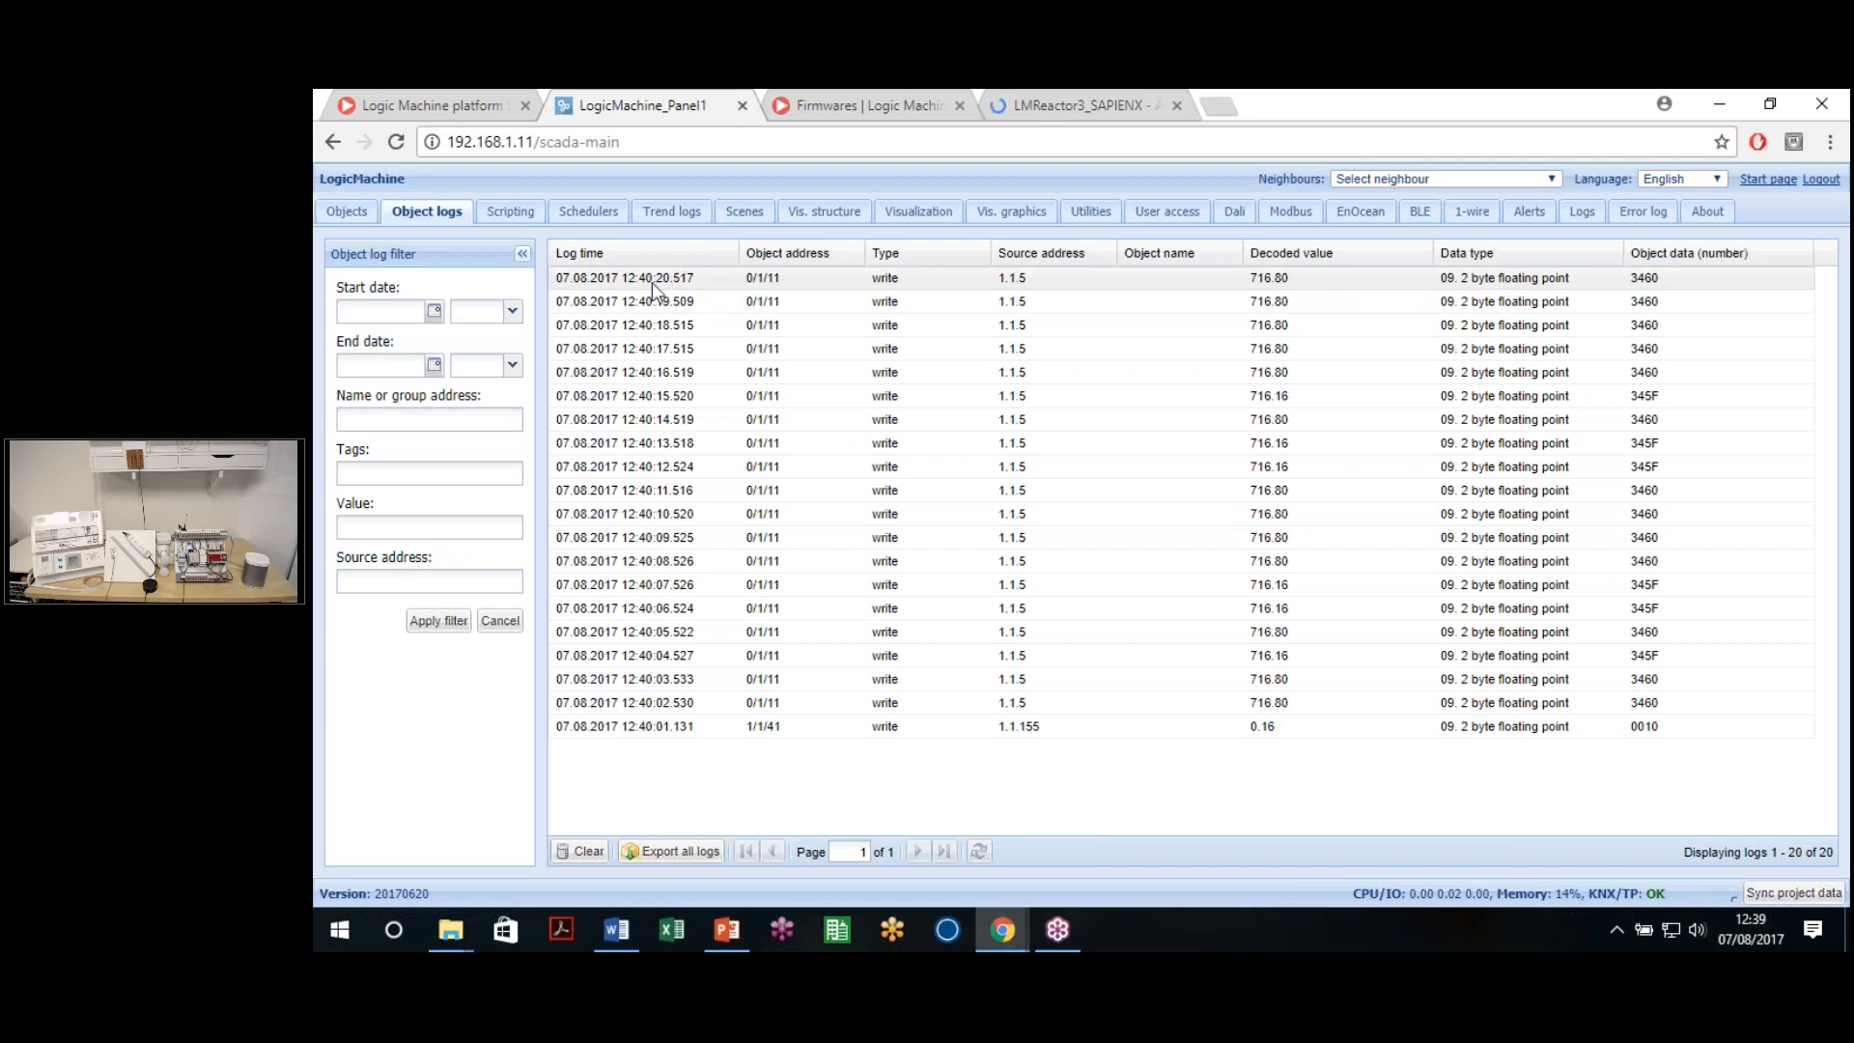
{"action": "left_click", "coordinate": [374, 217]}
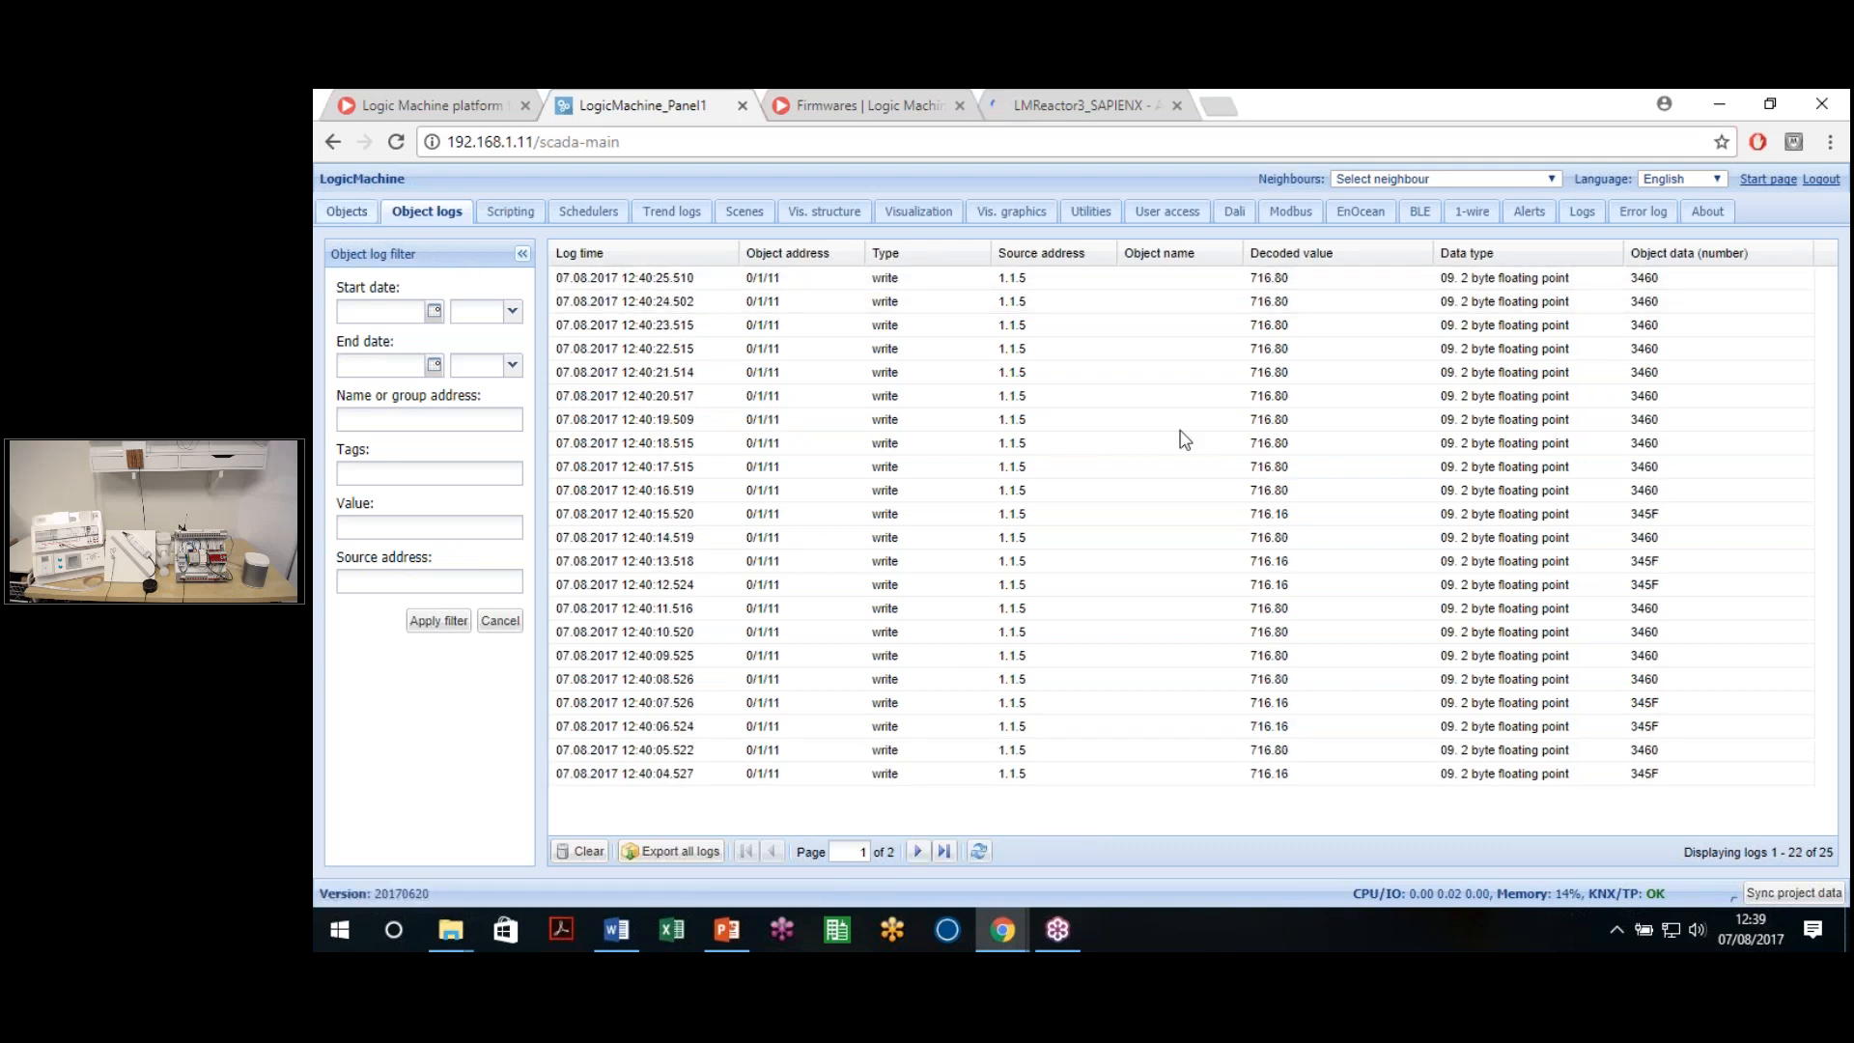
{"action": "left_click", "coordinate": [1229, 301]}
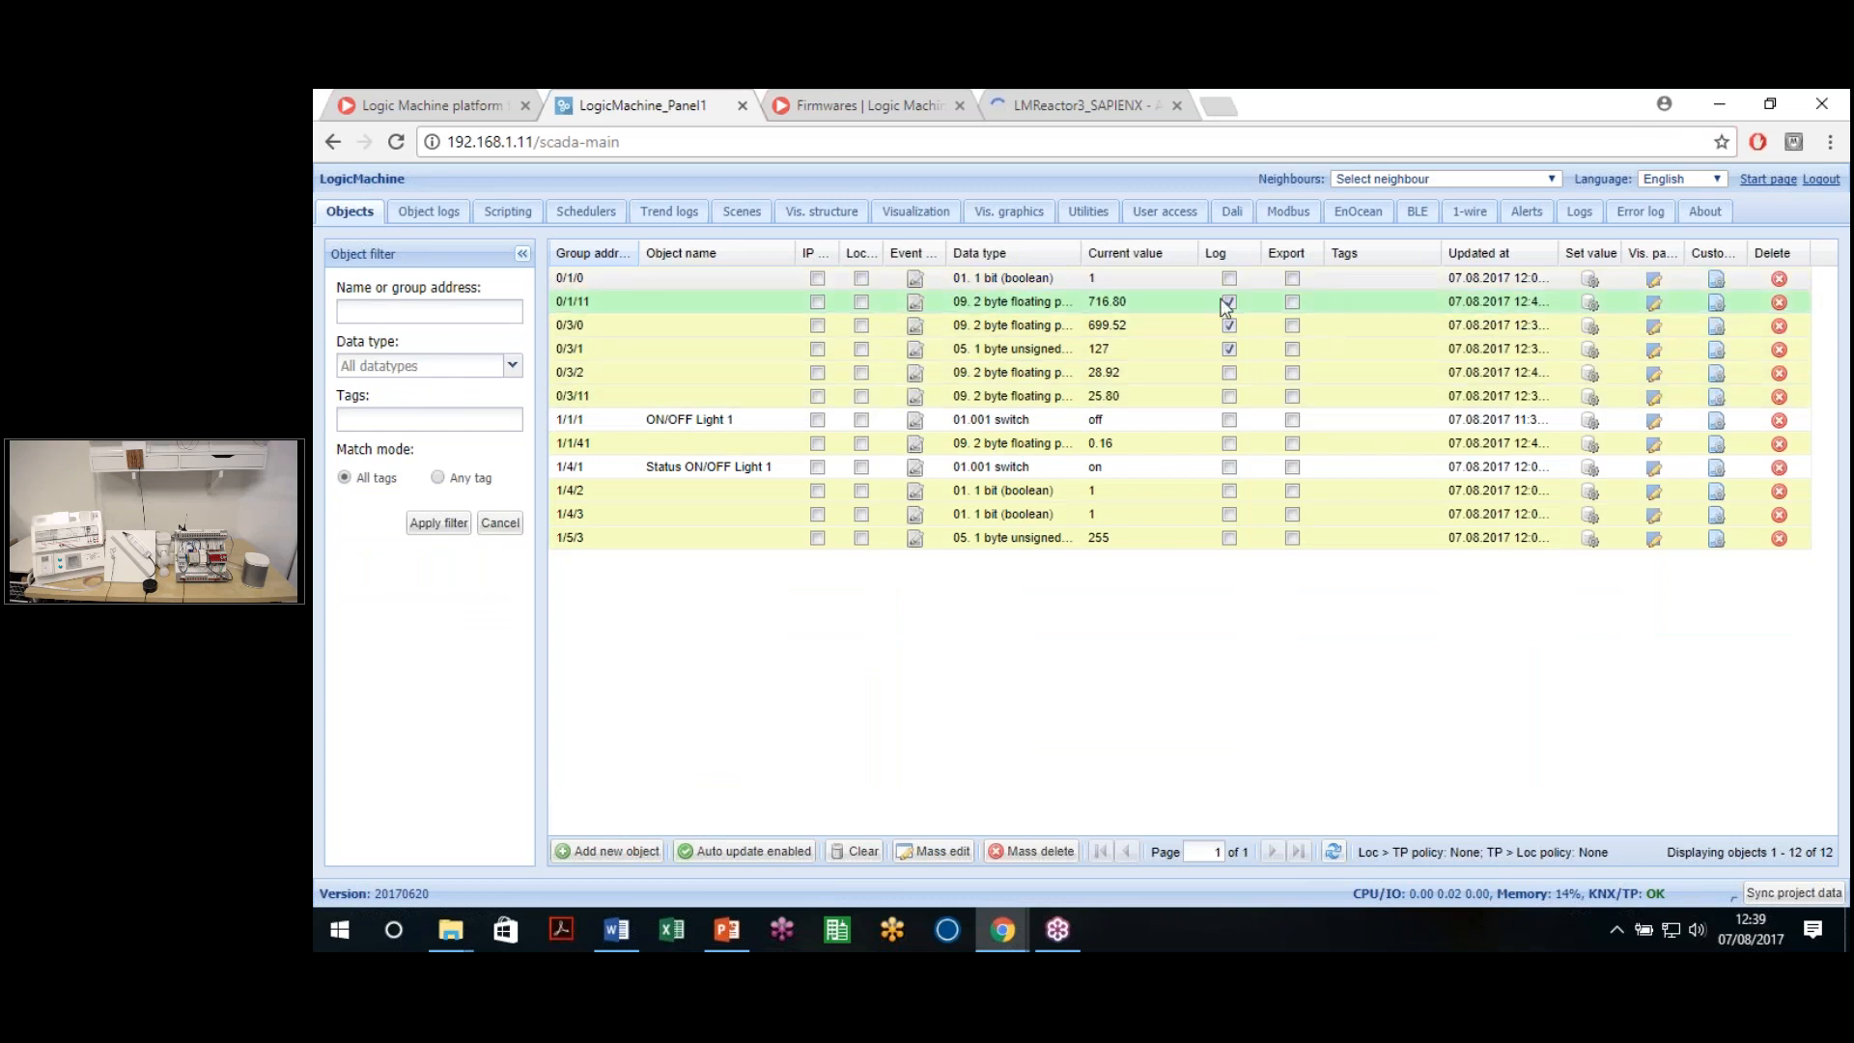
{"action": "left_click", "coordinate": [1229, 326]}
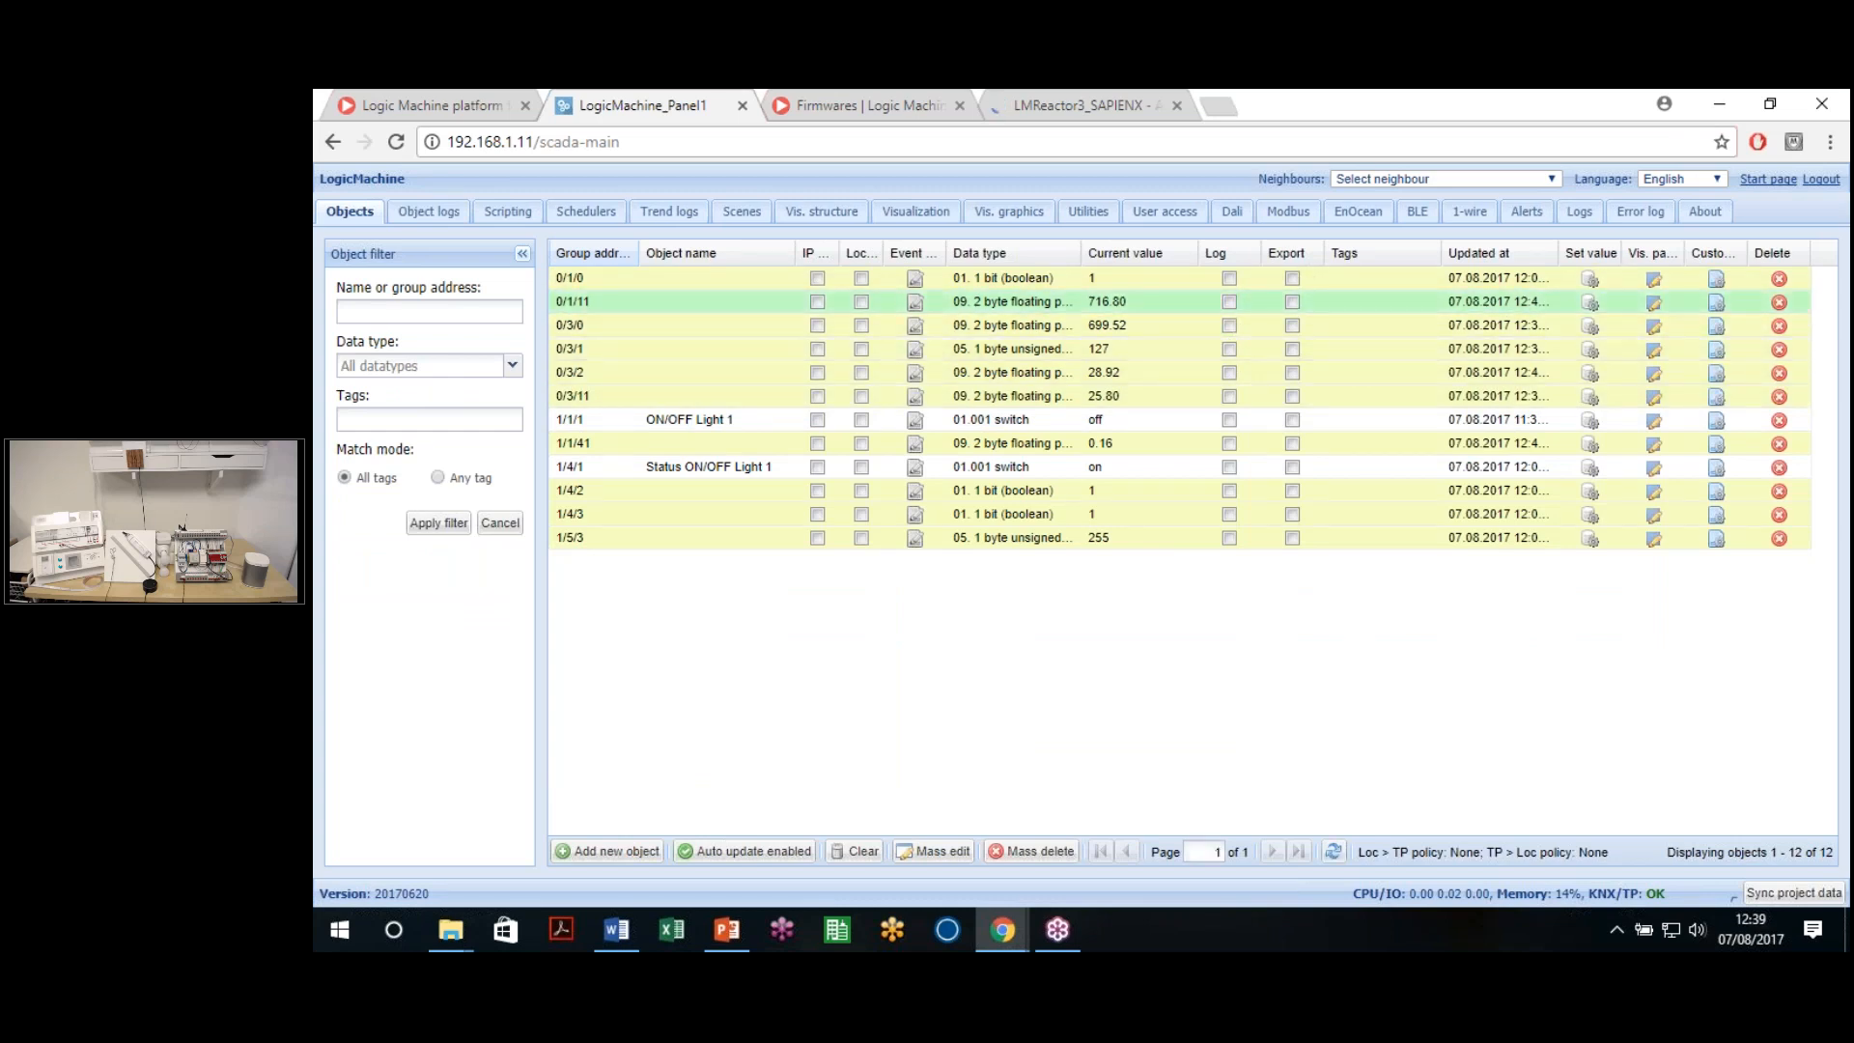
Tick Export for 0/1/11, 0/3/0 and 0/3/1, then untick all three again
{"action": "left_click", "coordinate": [1292, 301]}
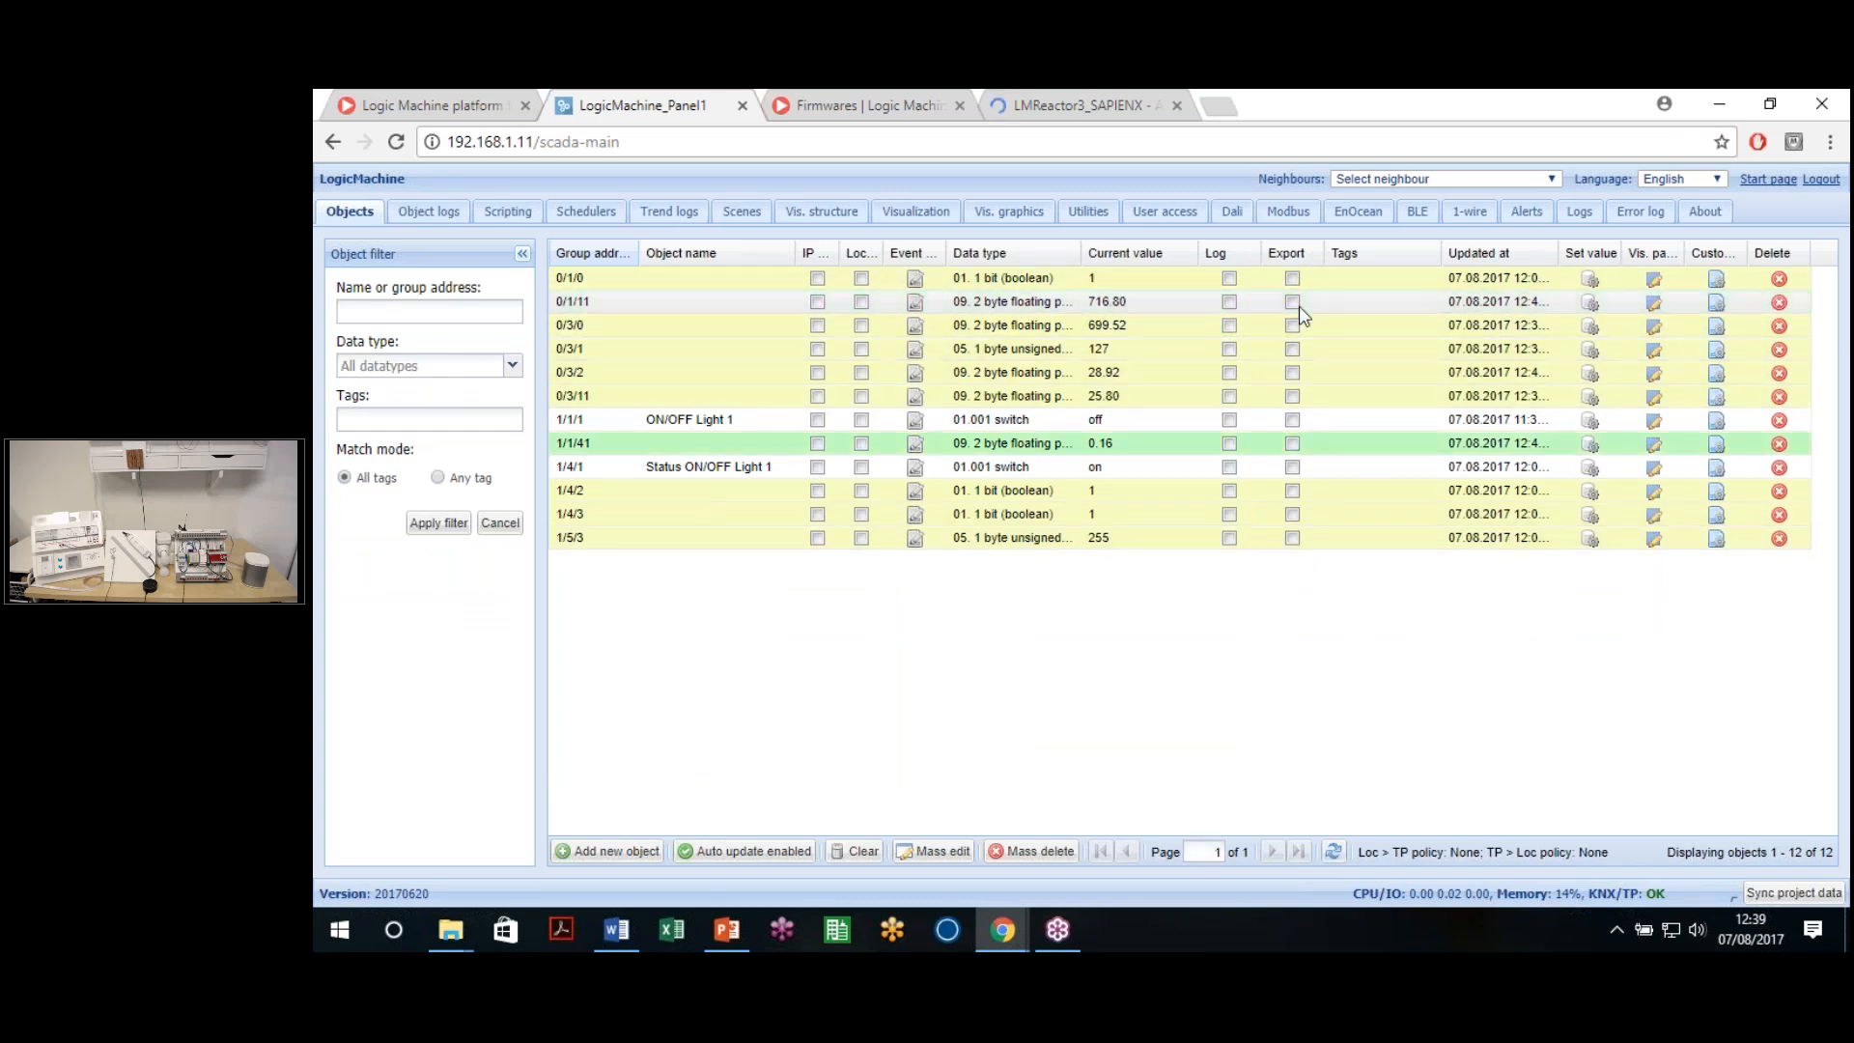
{"action": "left_click", "coordinate": [1292, 325]}
{"action": "left_click", "coordinate": [1292, 349]}
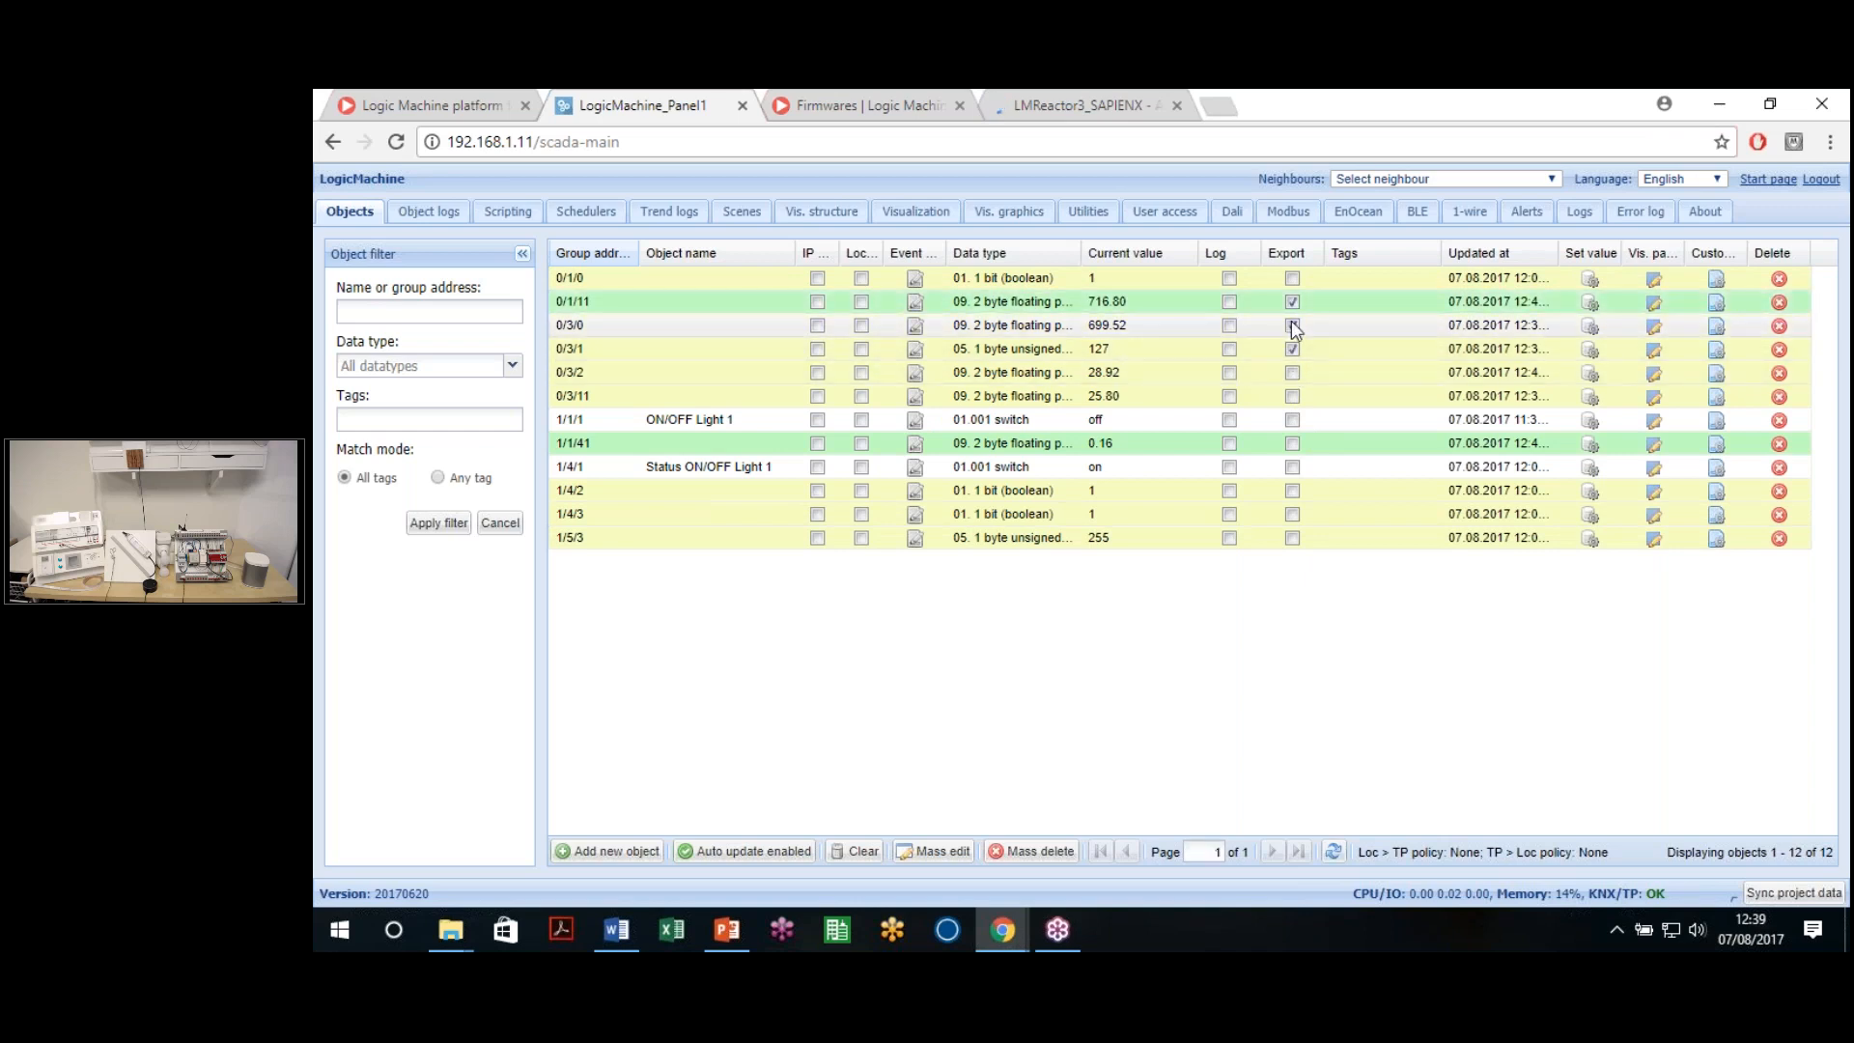
{"action": "left_click", "coordinate": [1292, 348]}
{"action": "left_click", "coordinate": [1292, 326]}
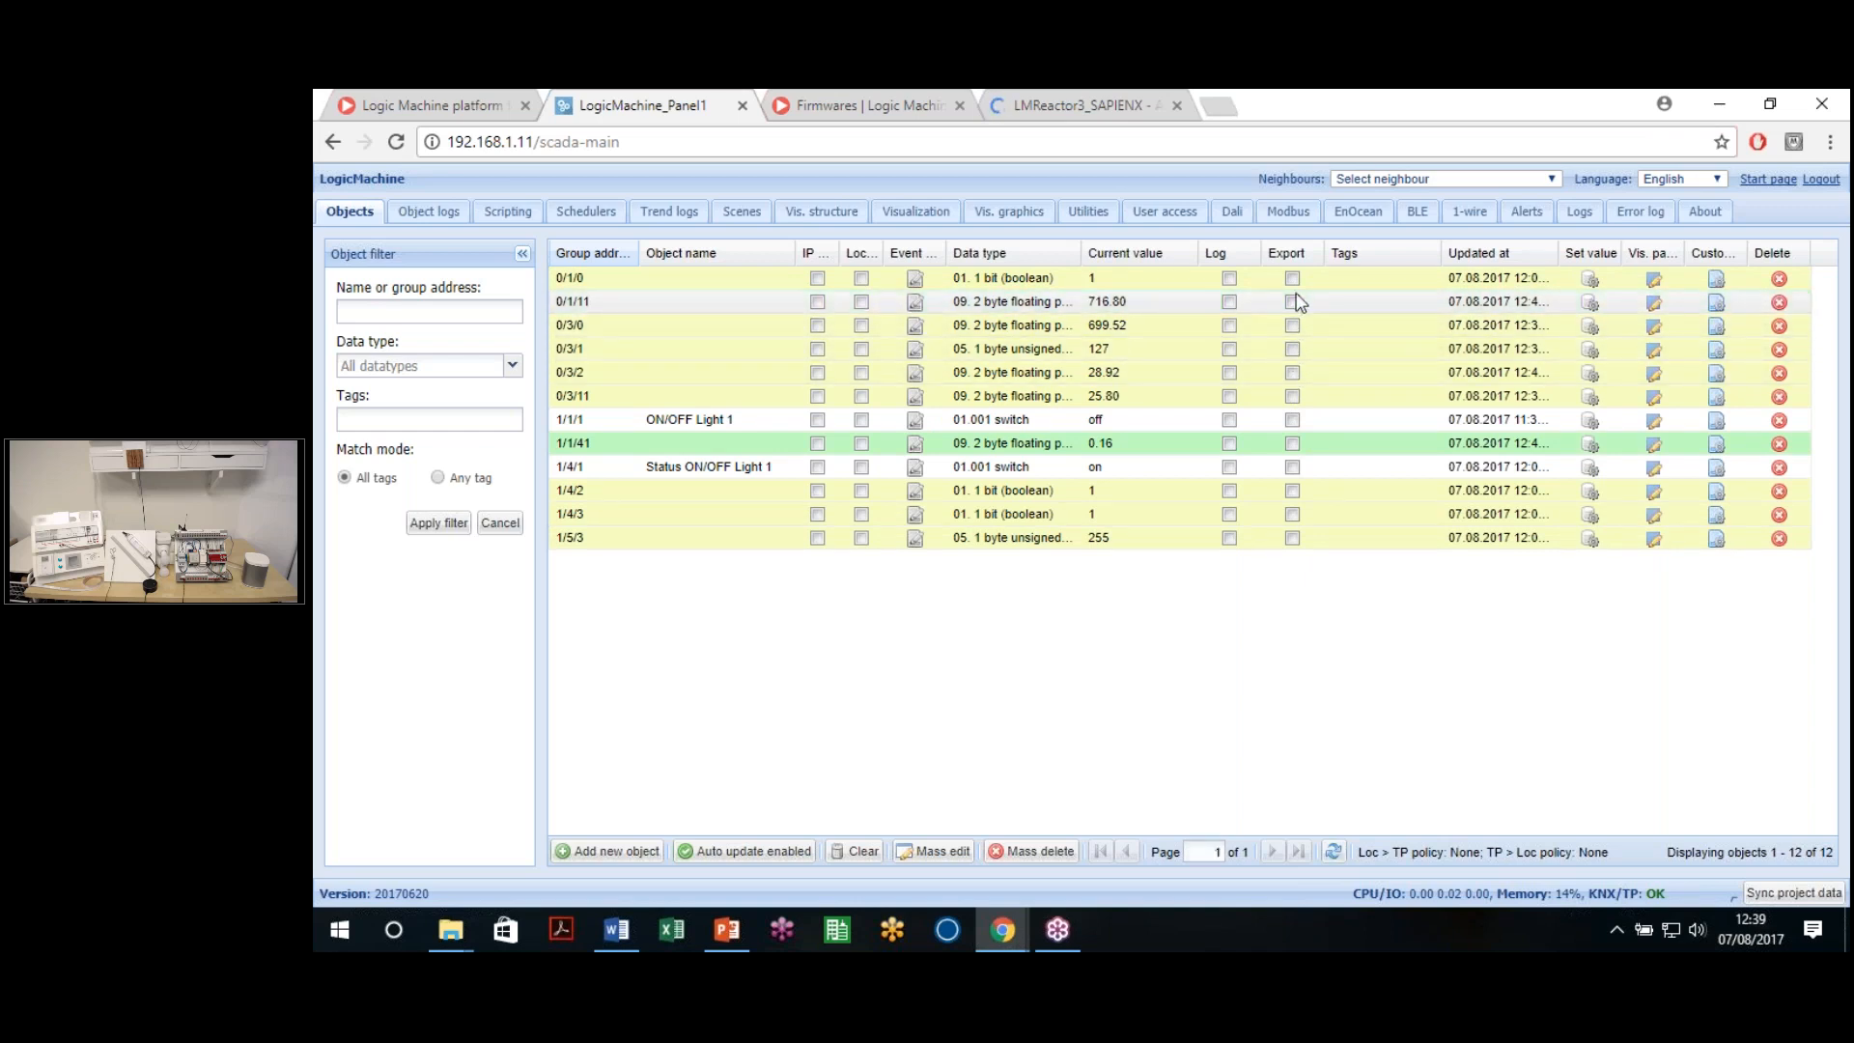
{"action": "left_click", "coordinate": [1292, 301]}
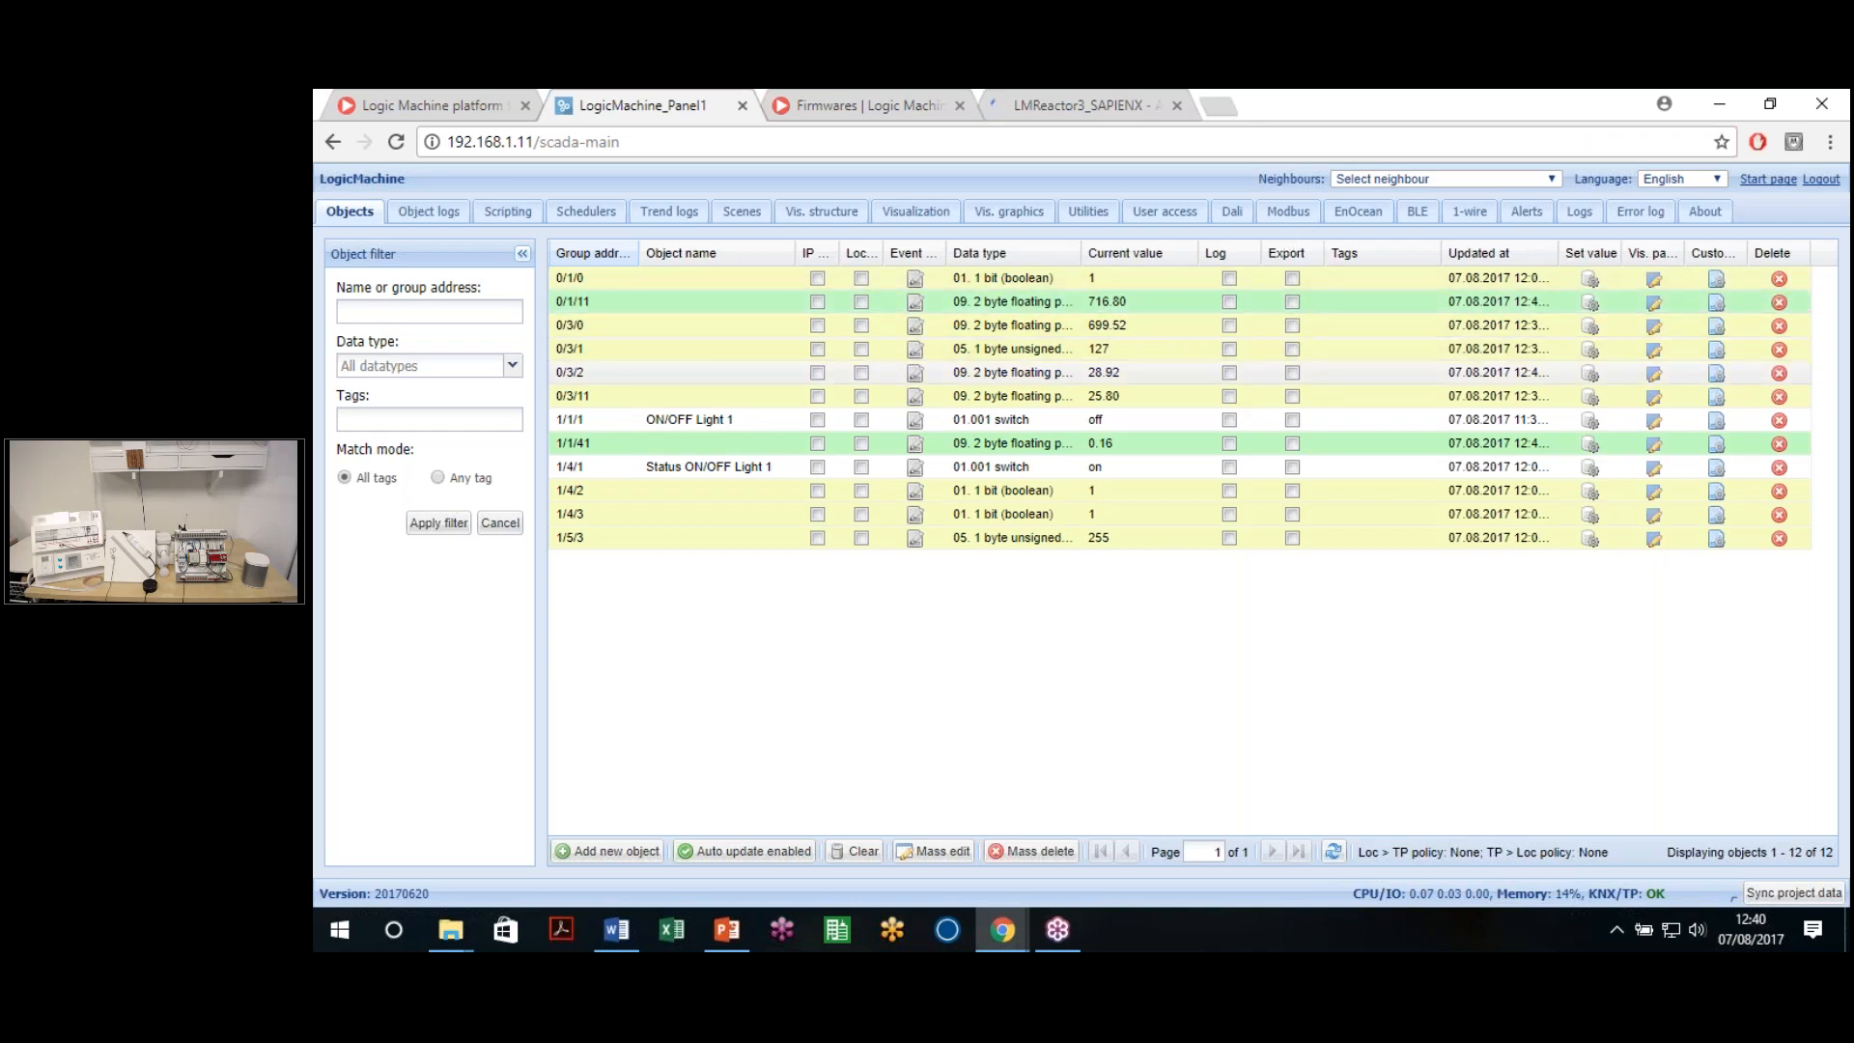
{"action": "left_click", "coordinate": [1398, 178]}
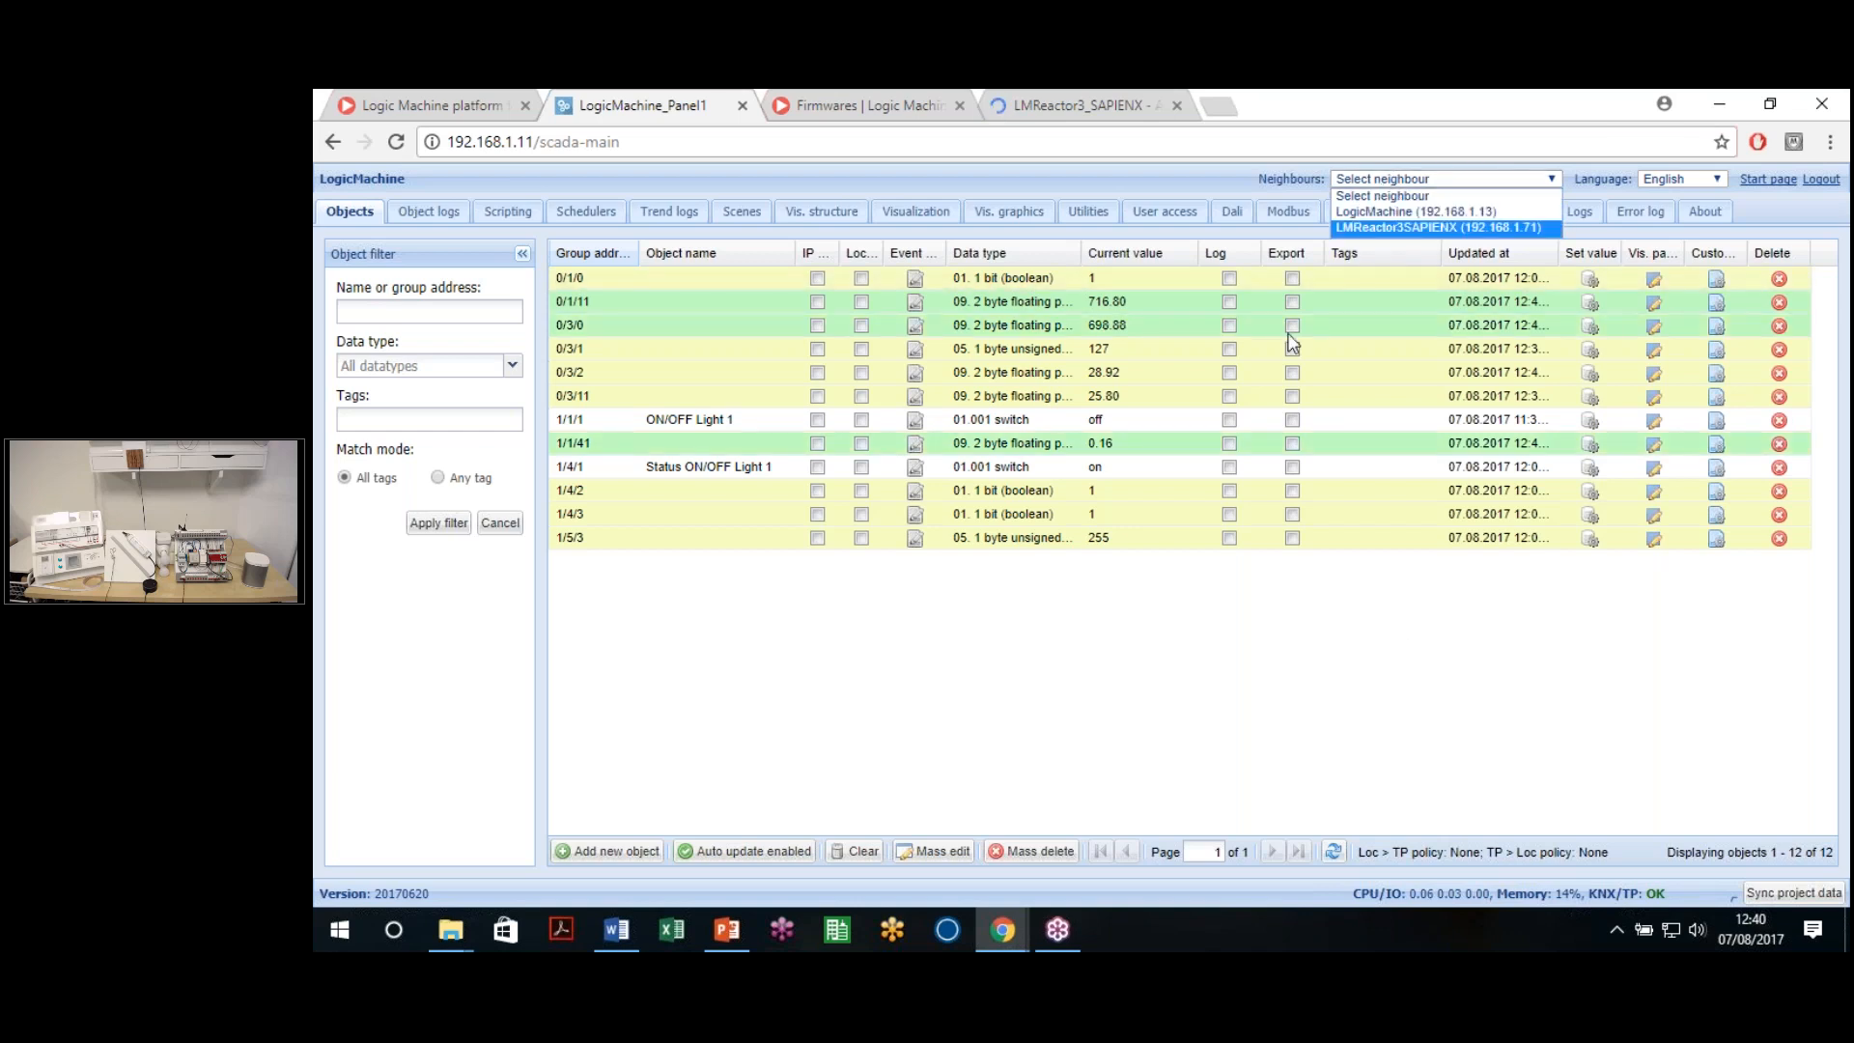
{"action": "left_click", "coordinate": [1229, 707]}
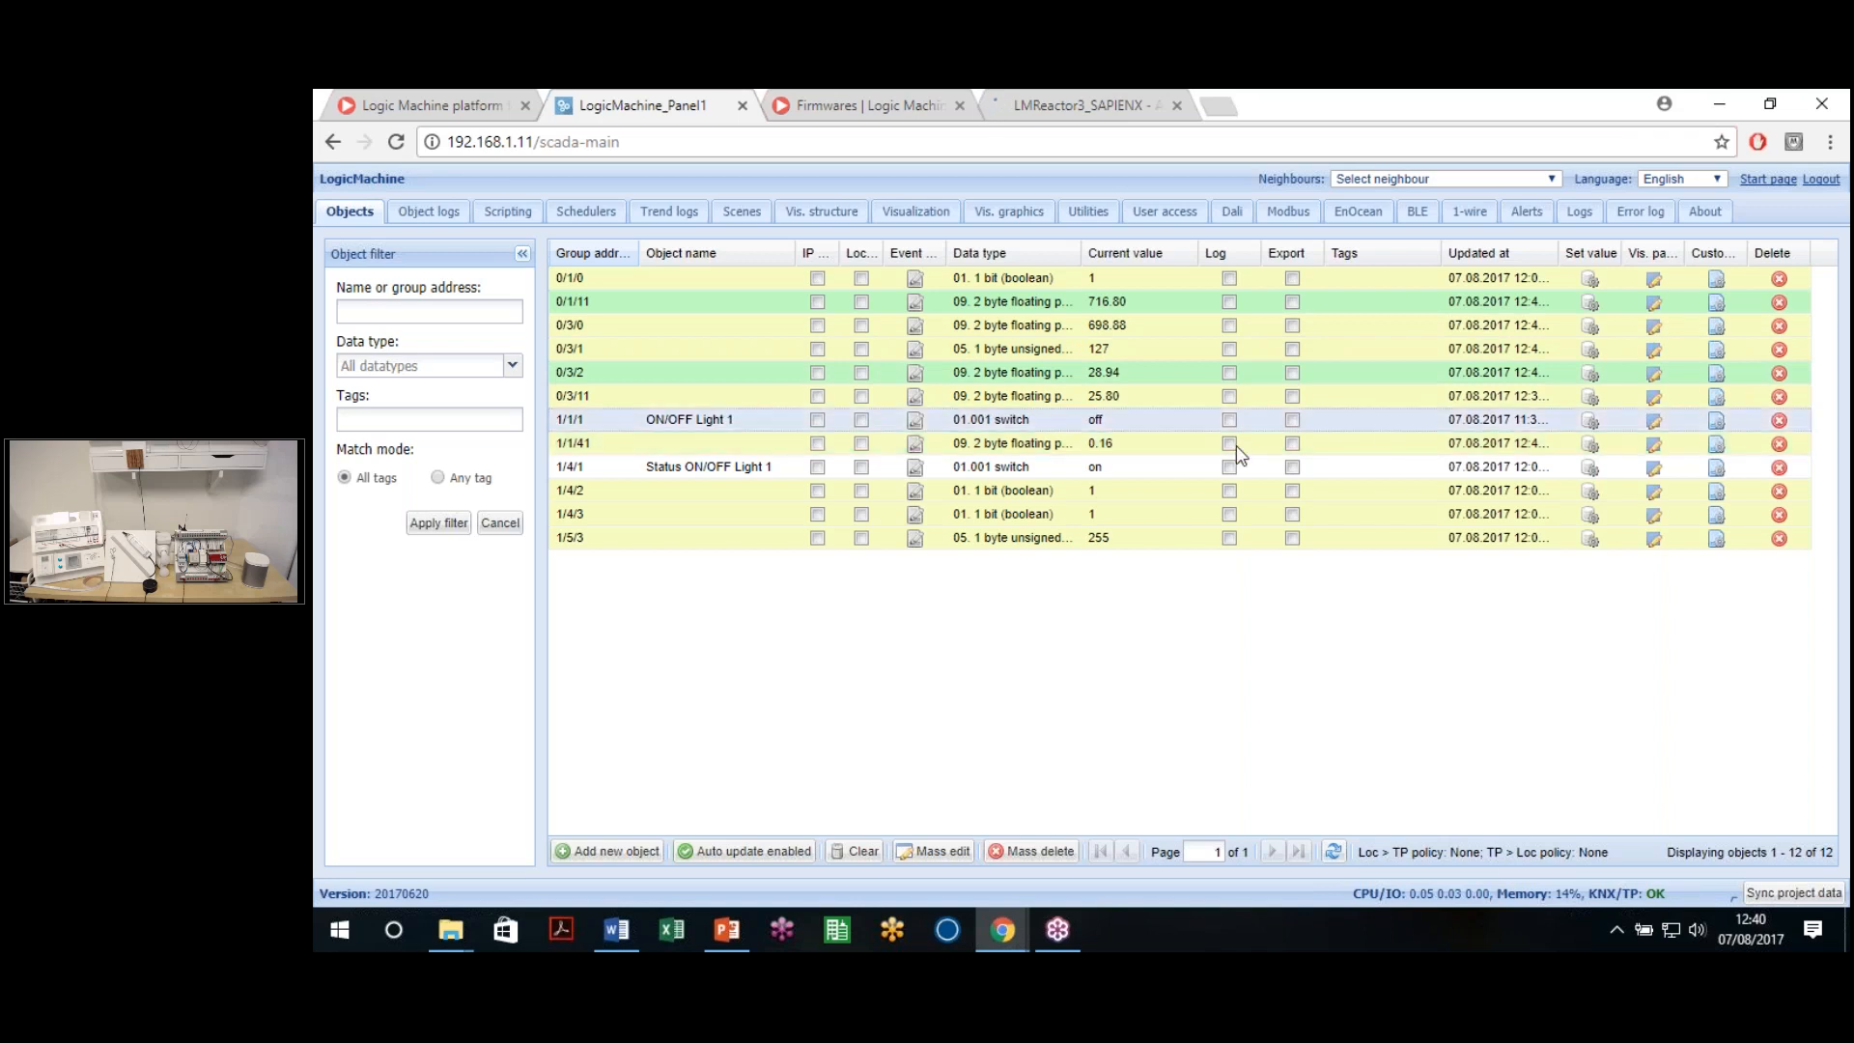
Give object 1/1/1 the tags 'Lights, Floor 1, GenOFF', save, and recheck them
{"action": "double_click", "coordinate": [1387, 419]}
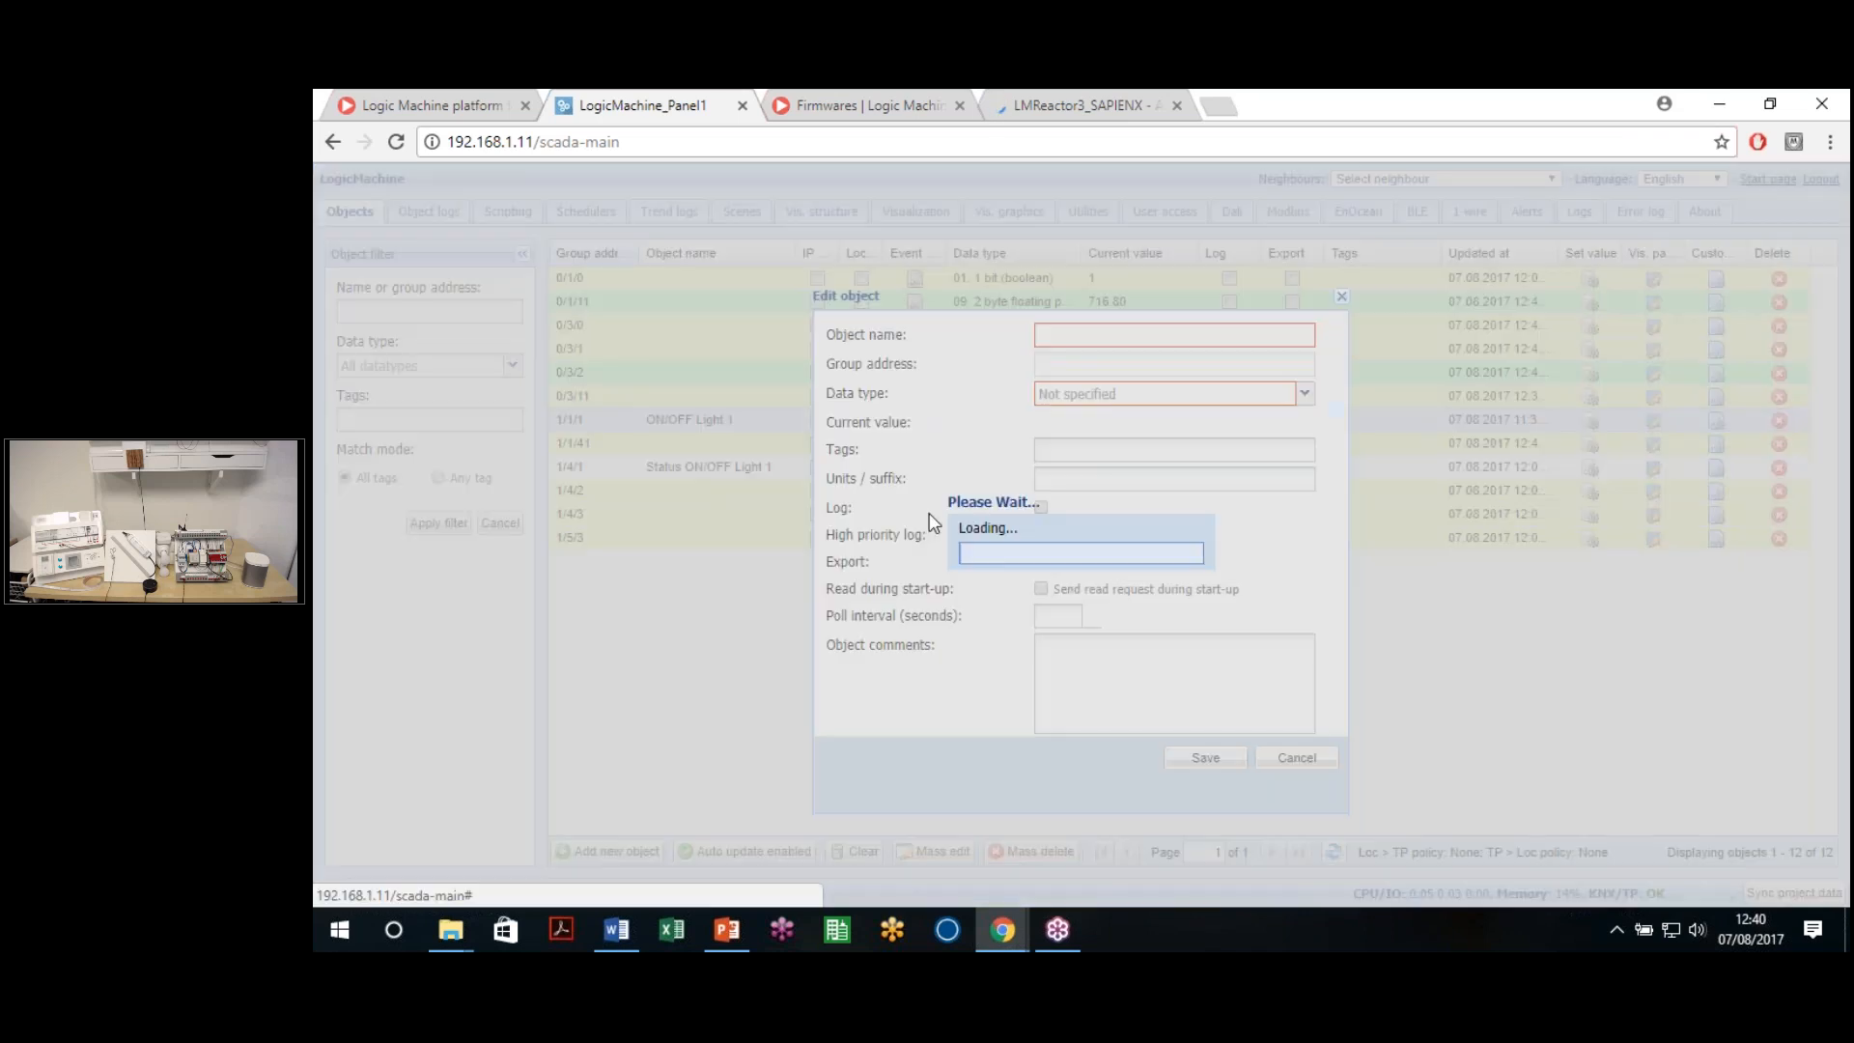
{"action": "left_click", "coordinate": [1089, 450]}
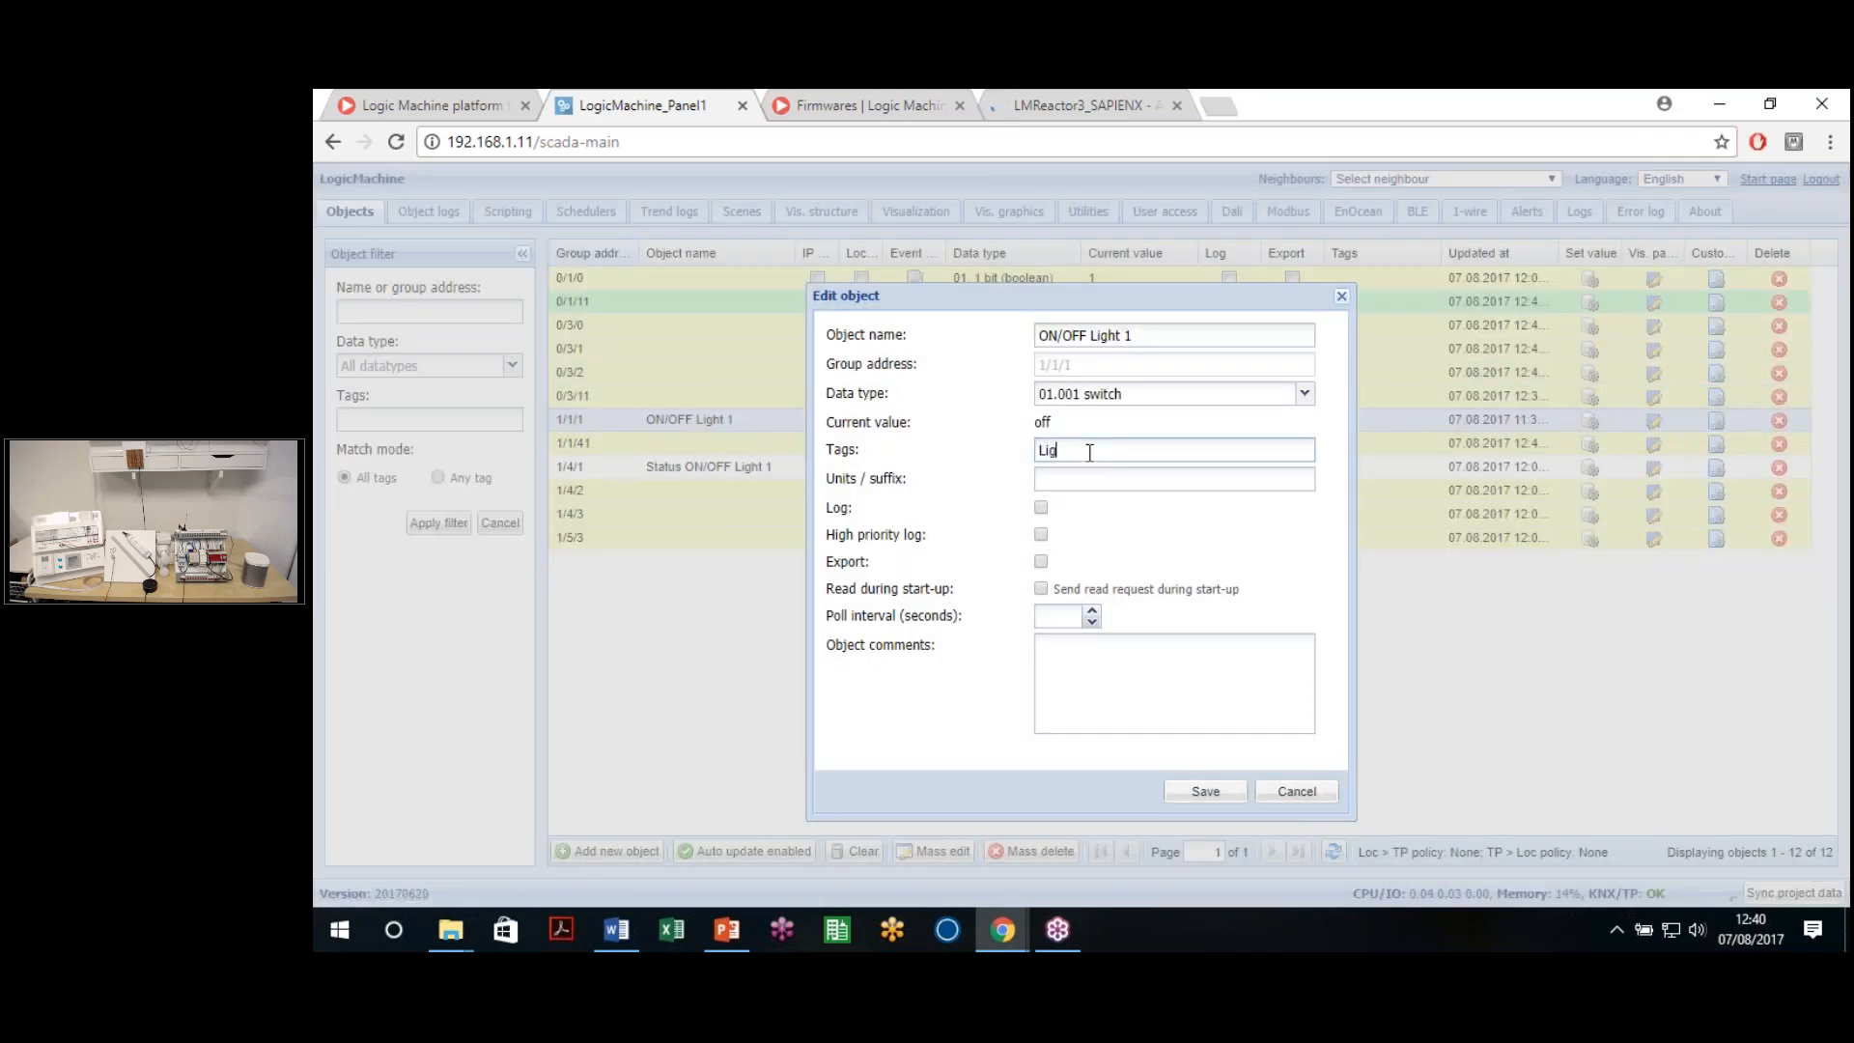
{"action": "type", "text": "Lights,"}
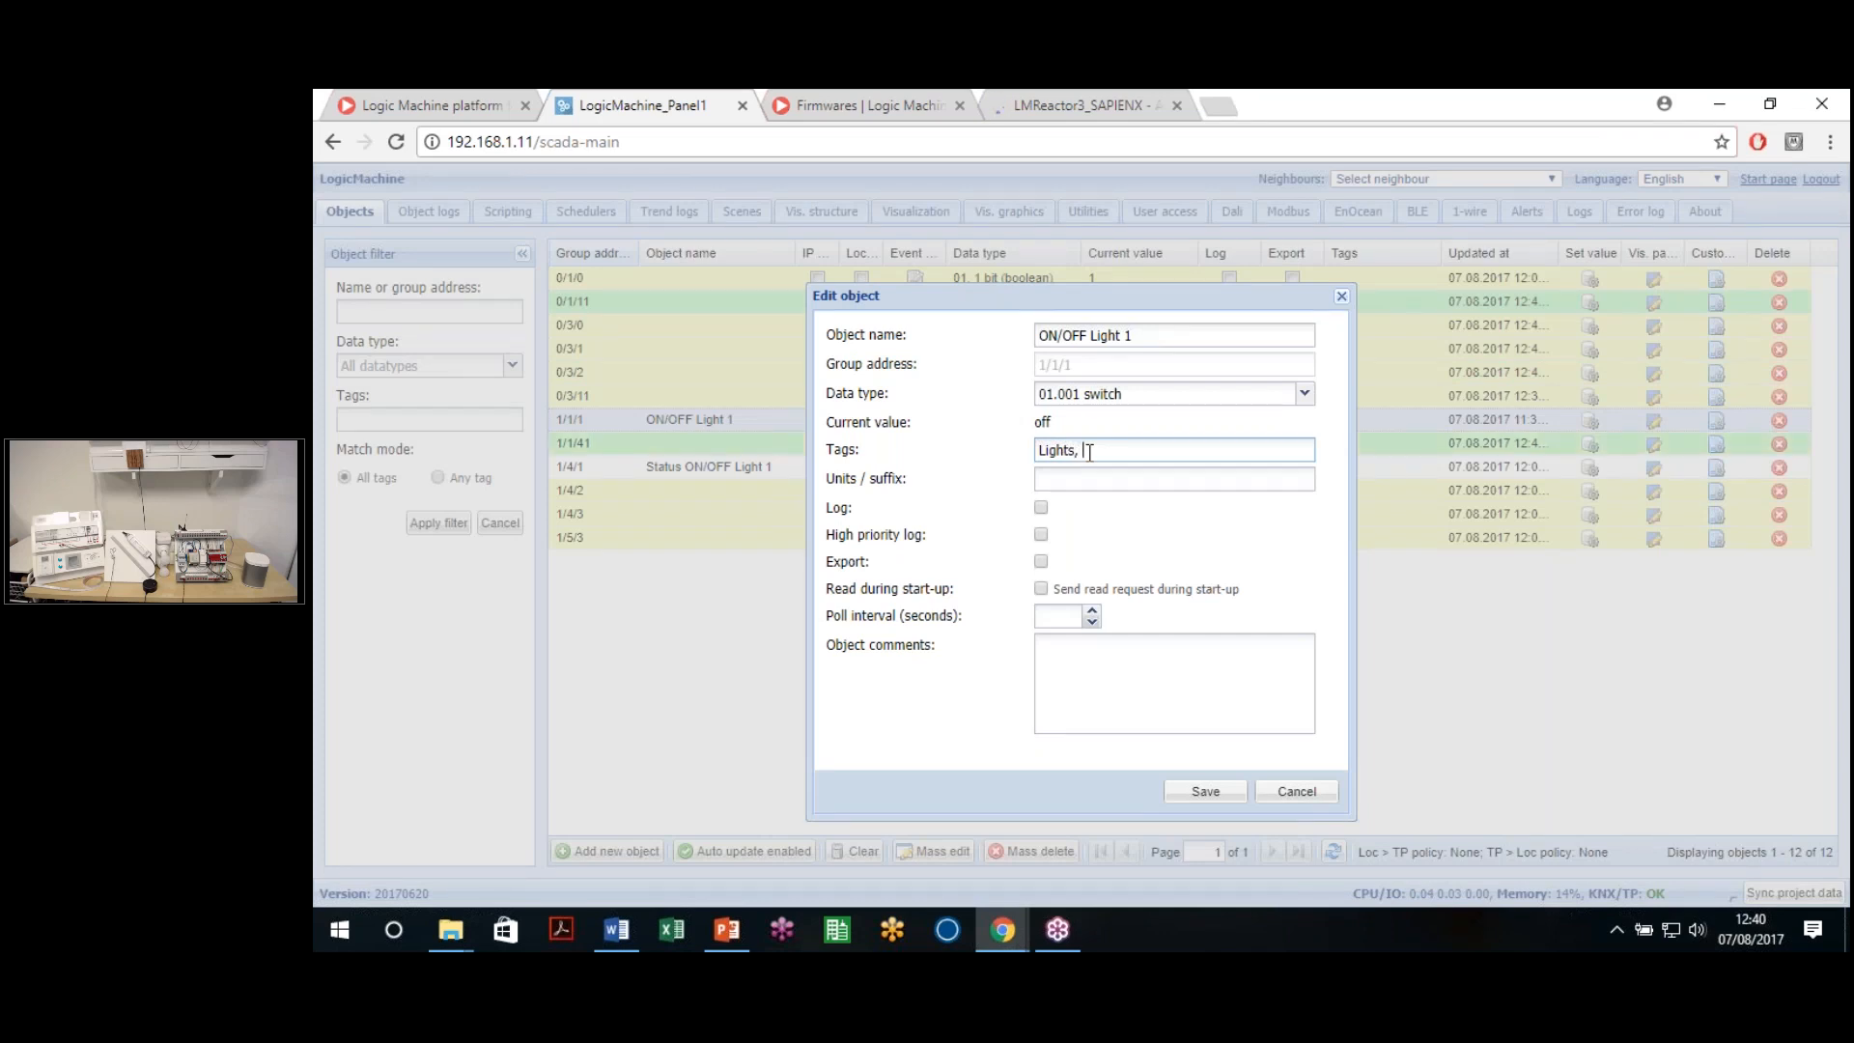
{"action": "type", "text": " Floor 1, "}
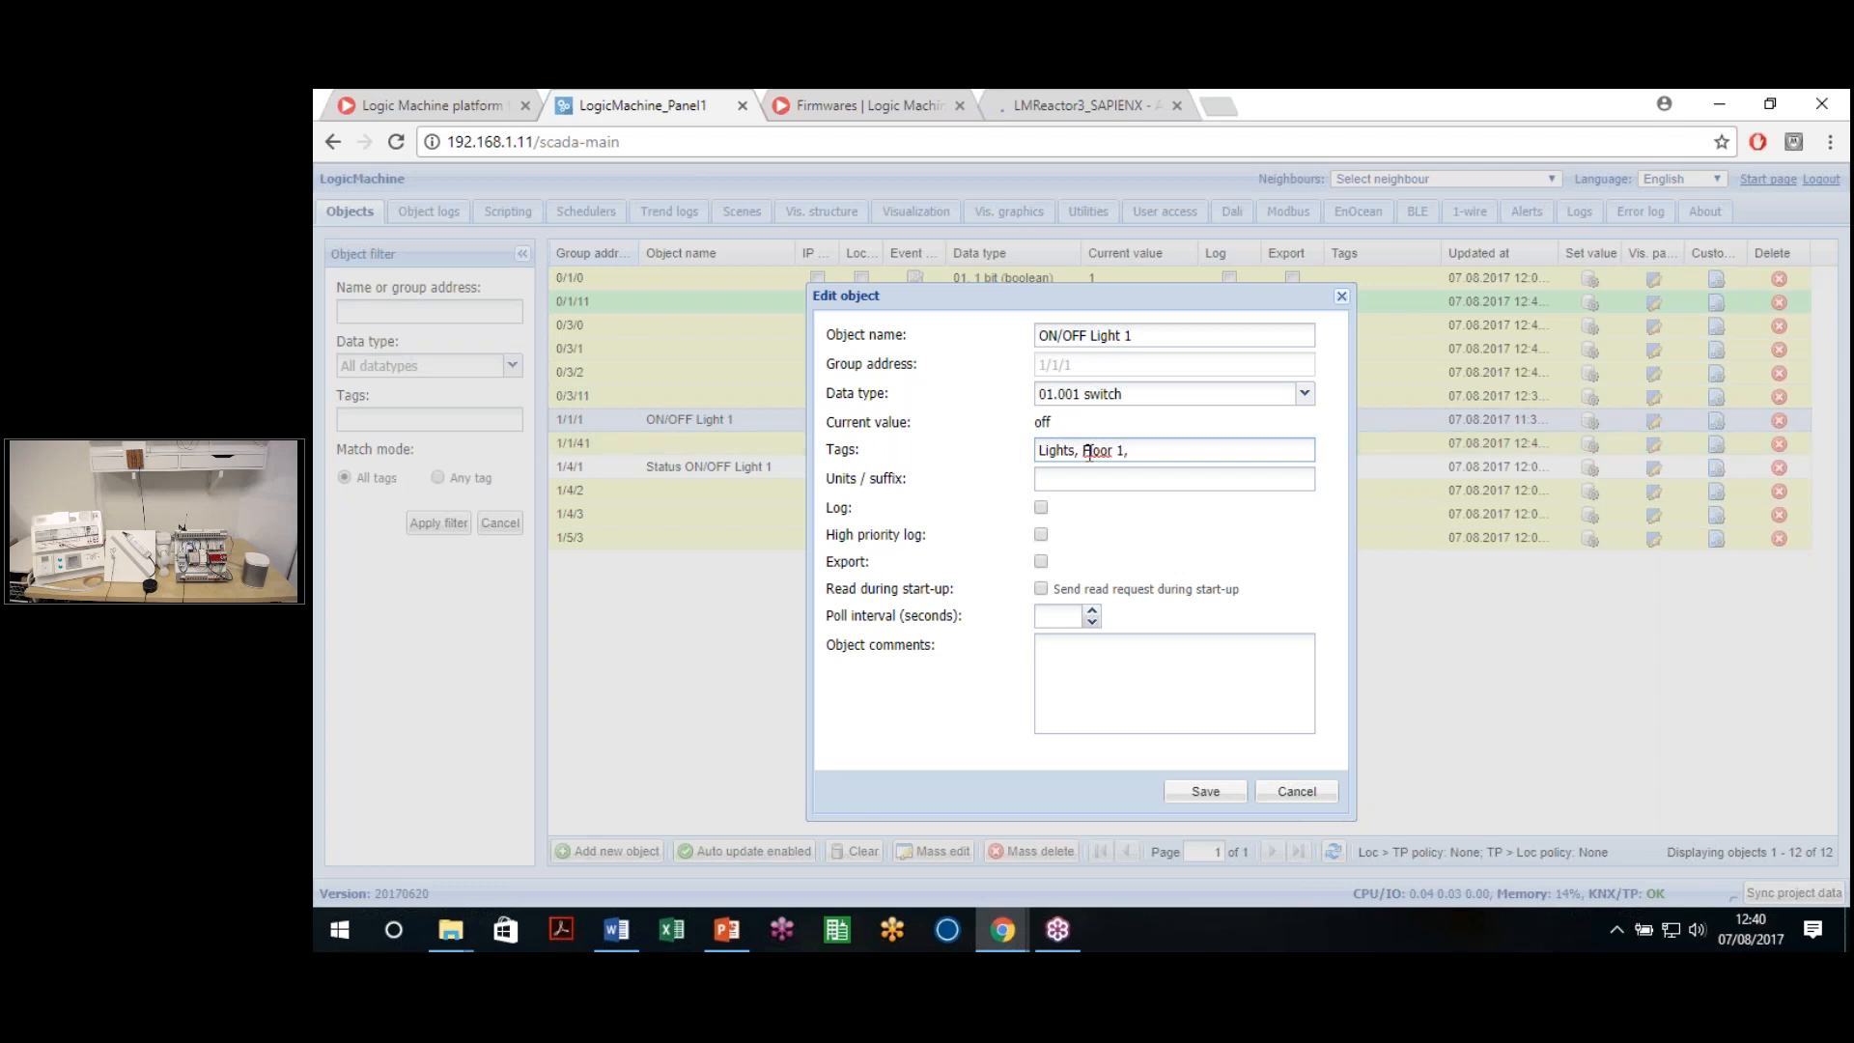
{"action": "type", "text": "GenO"}
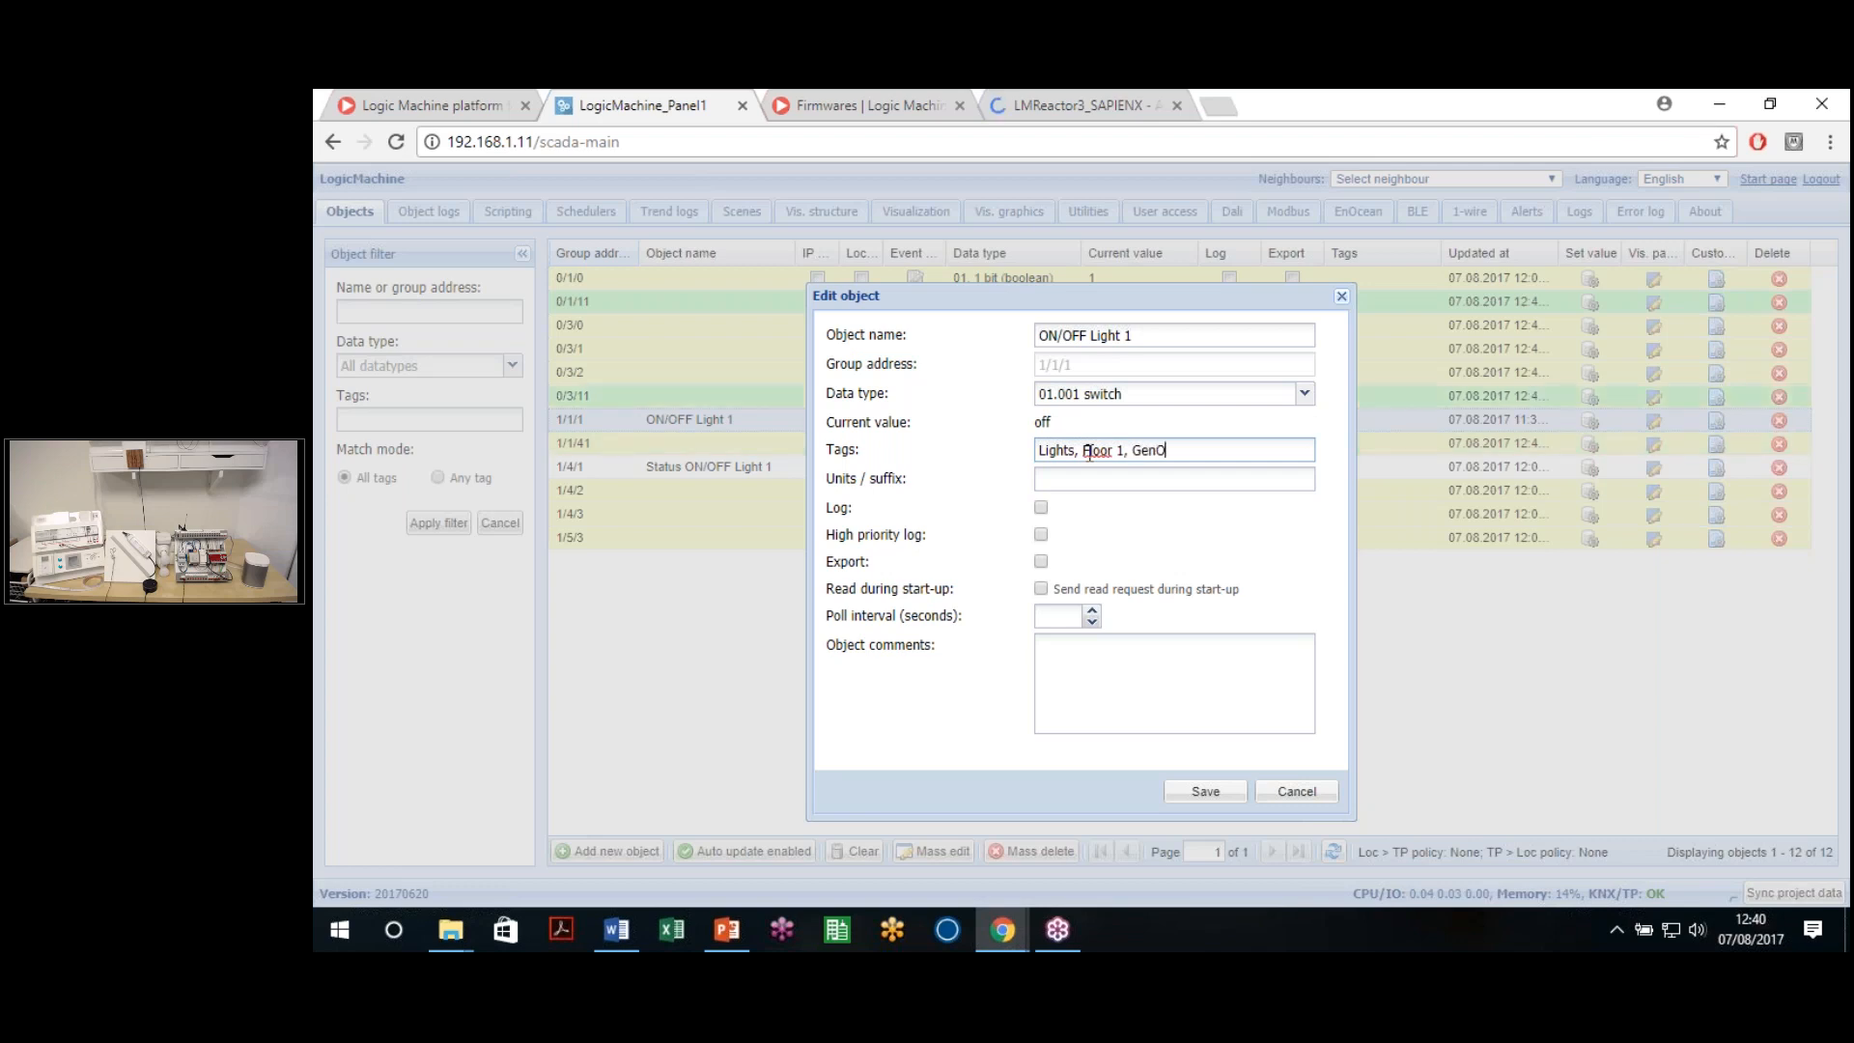
{"action": "type", "text": "FF"}
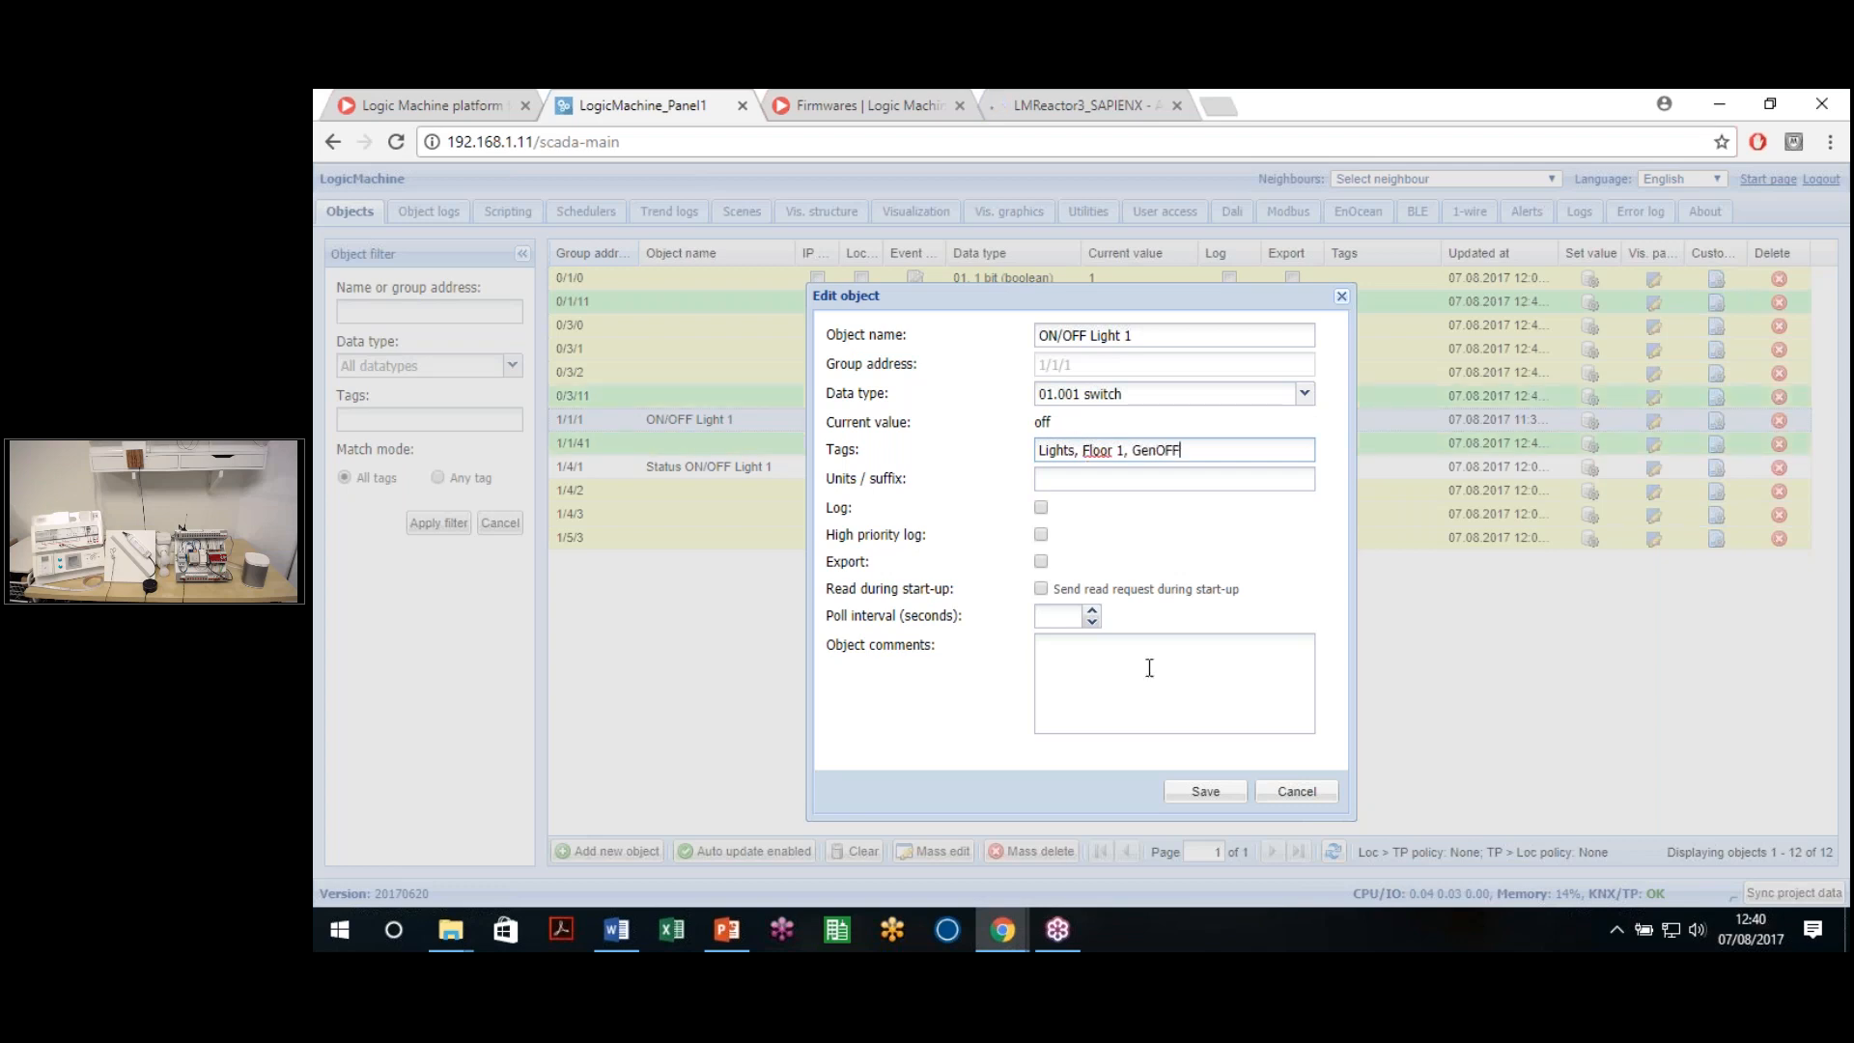
{"action": "left_click", "coordinate": [1205, 791]}
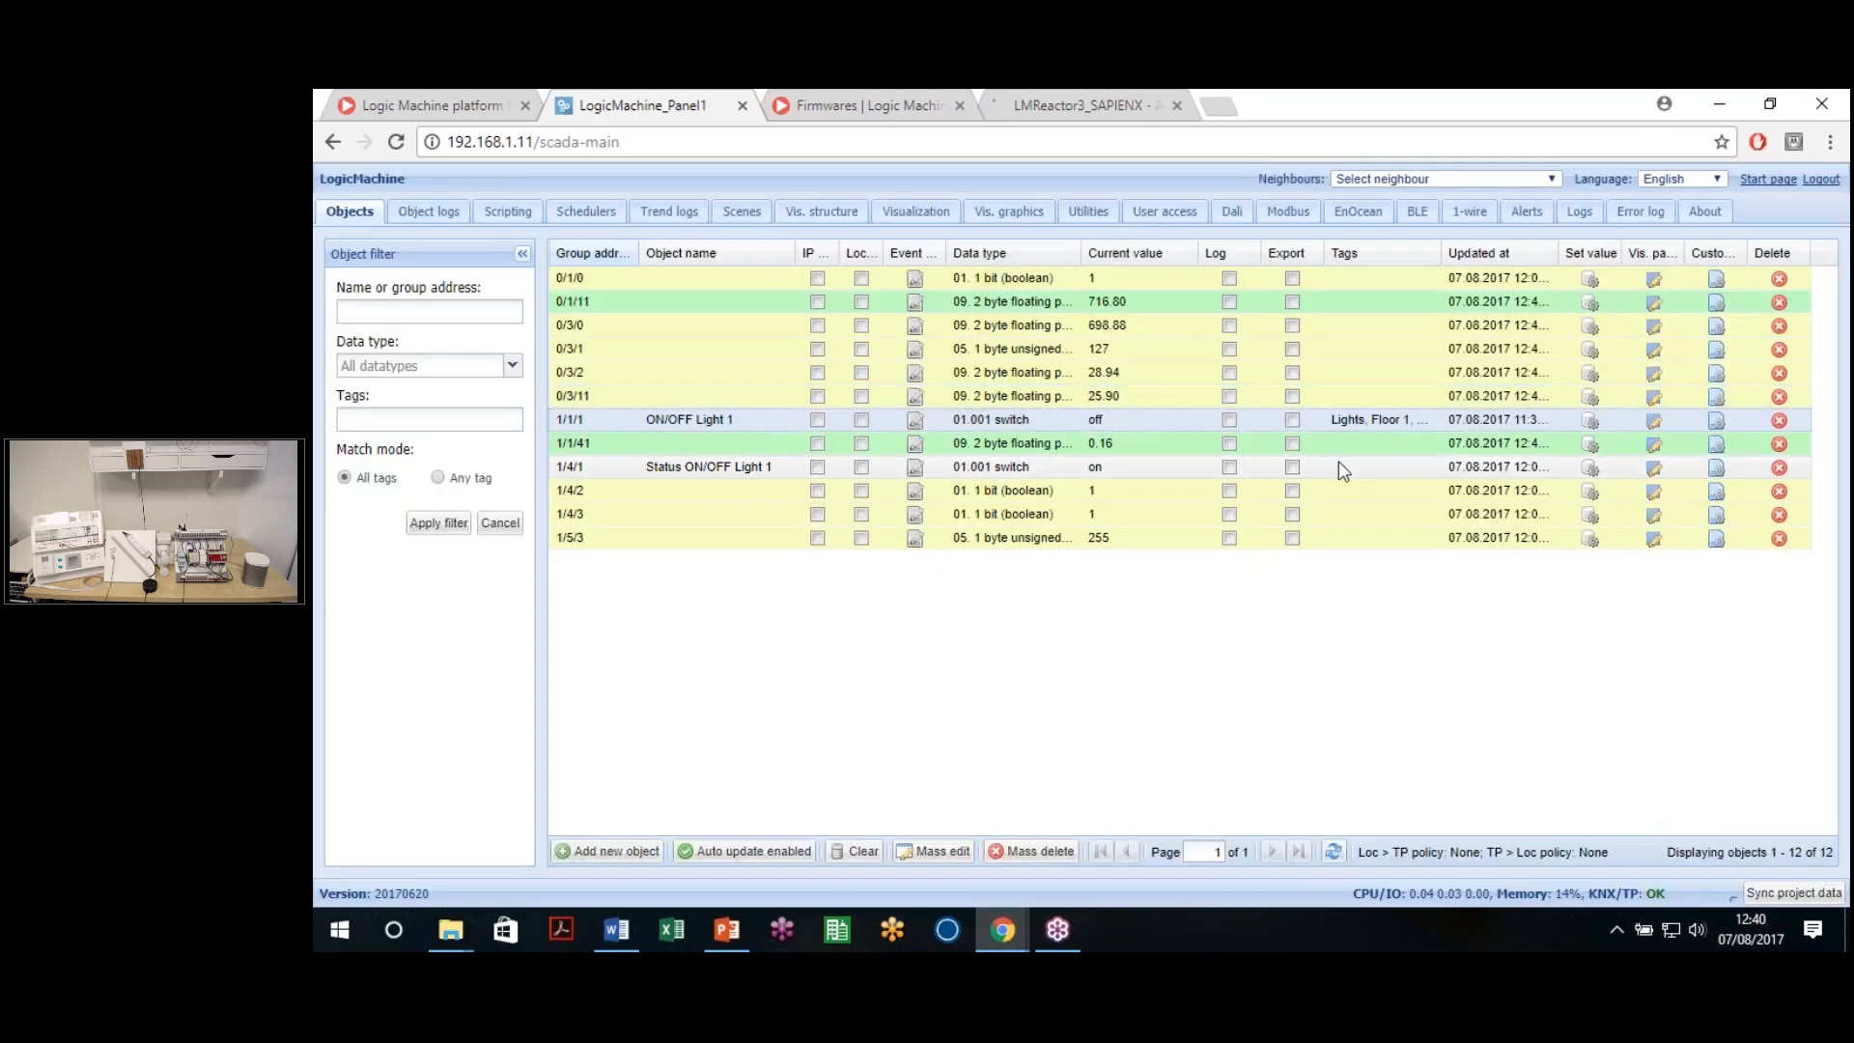
{"action": "double_click", "coordinate": [1387, 429]}
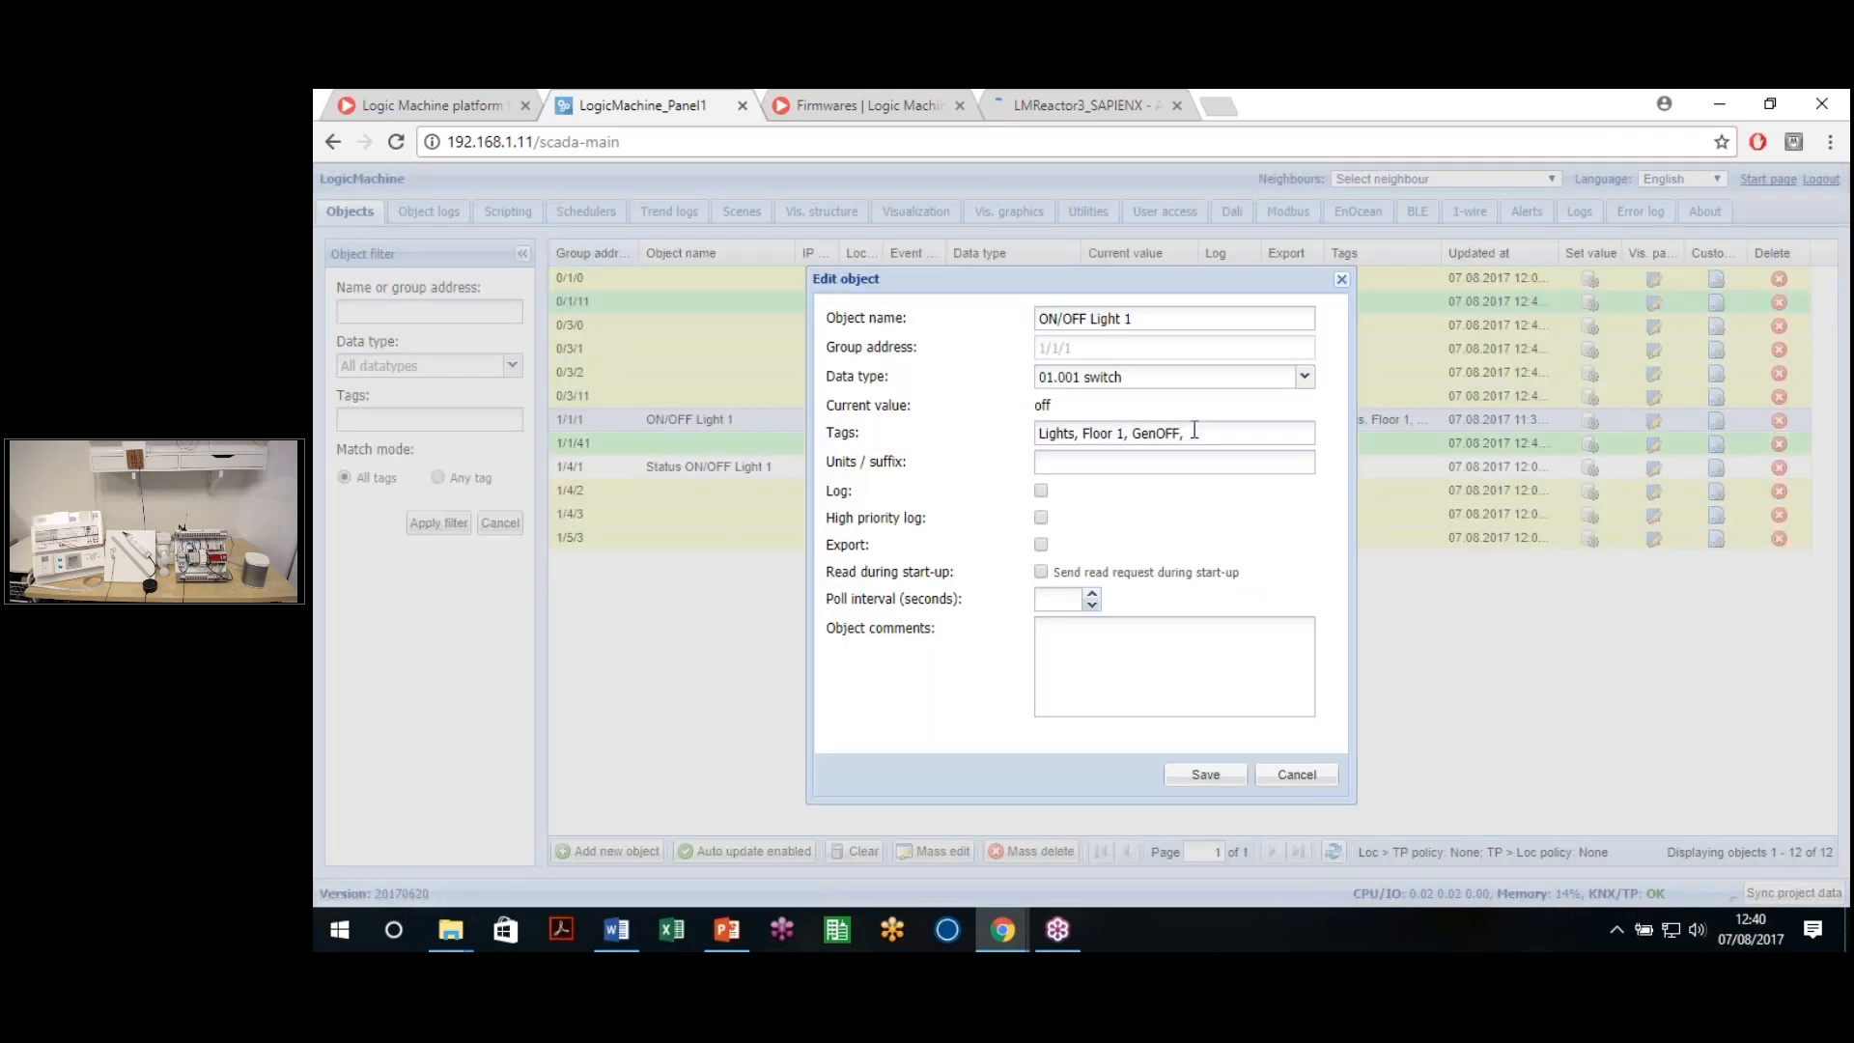
{"action": "left_click", "coordinate": [1282, 776]}
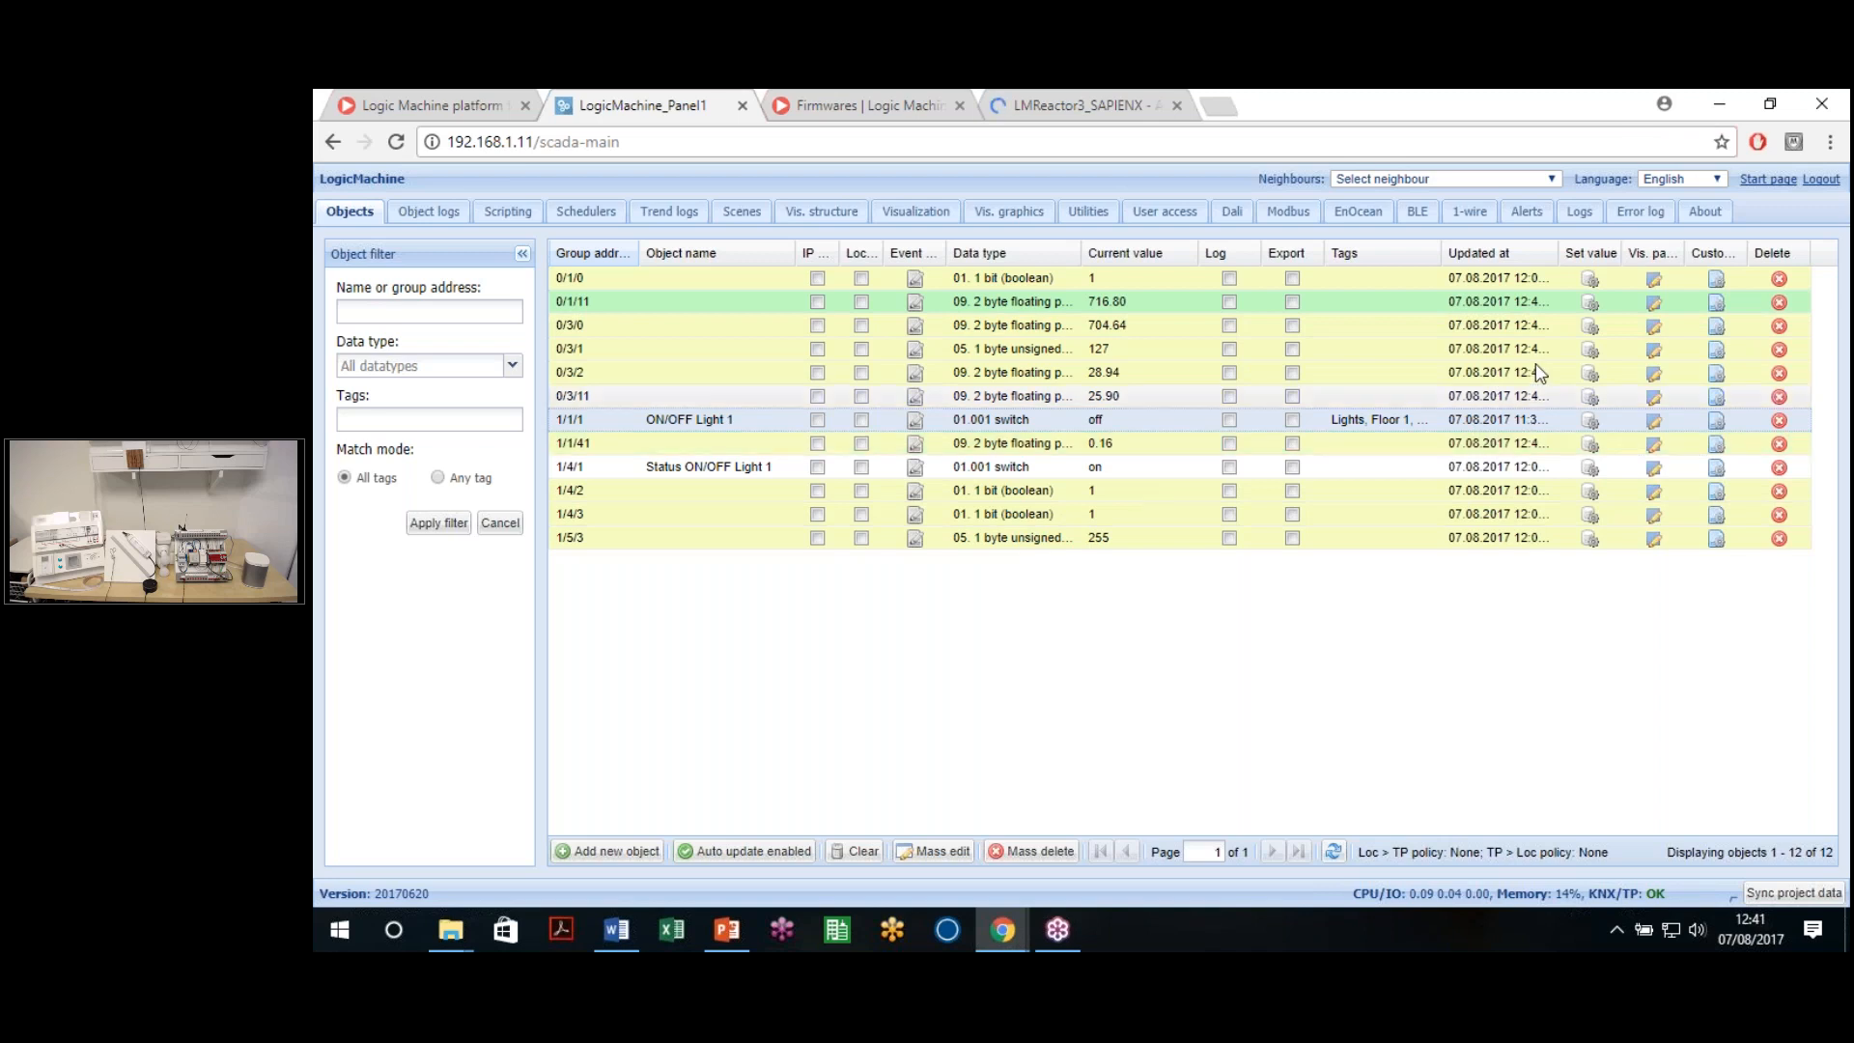
Set ON/OFF Light 1 (1/1/1) to on through its Set value dialog
{"action": "left_click", "coordinate": [1589, 421]}
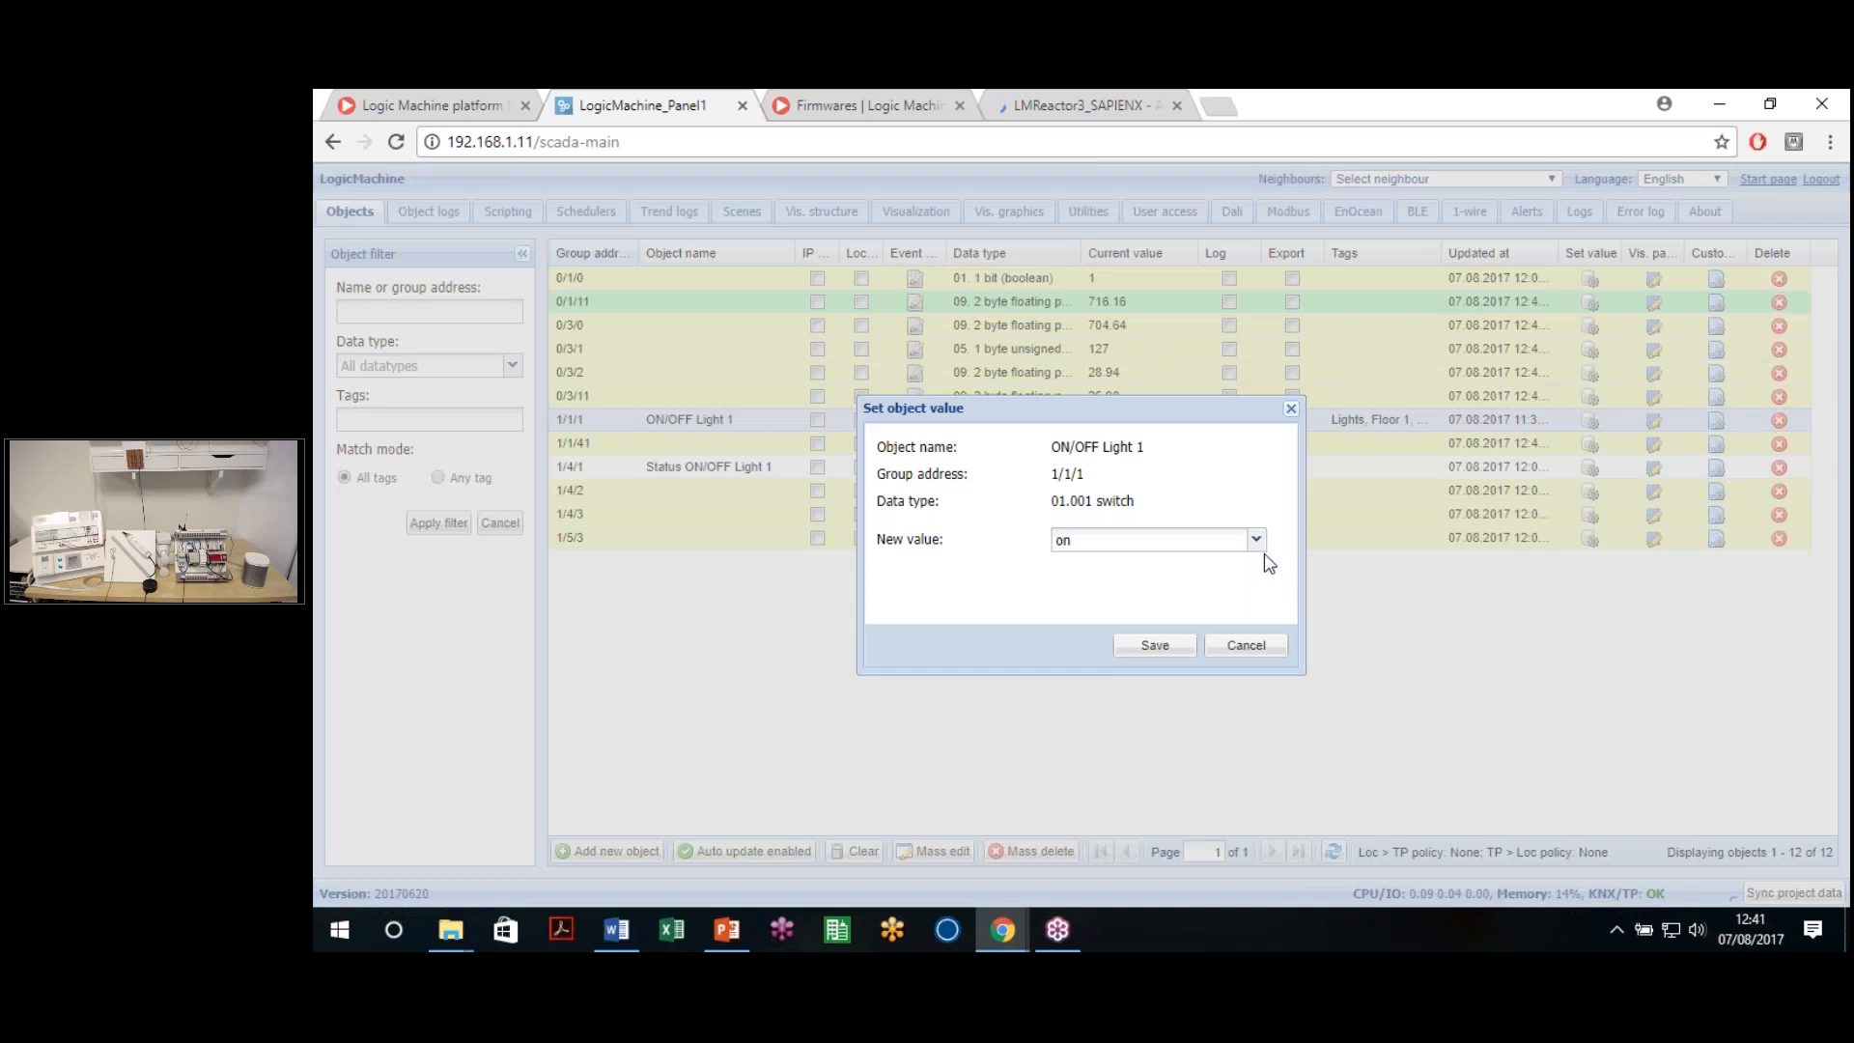
{"action": "left_click", "coordinate": [1154, 649]}
{"action": "left_click", "coordinate": [1589, 421]}
{"action": "left_click", "coordinate": [1168, 543]}
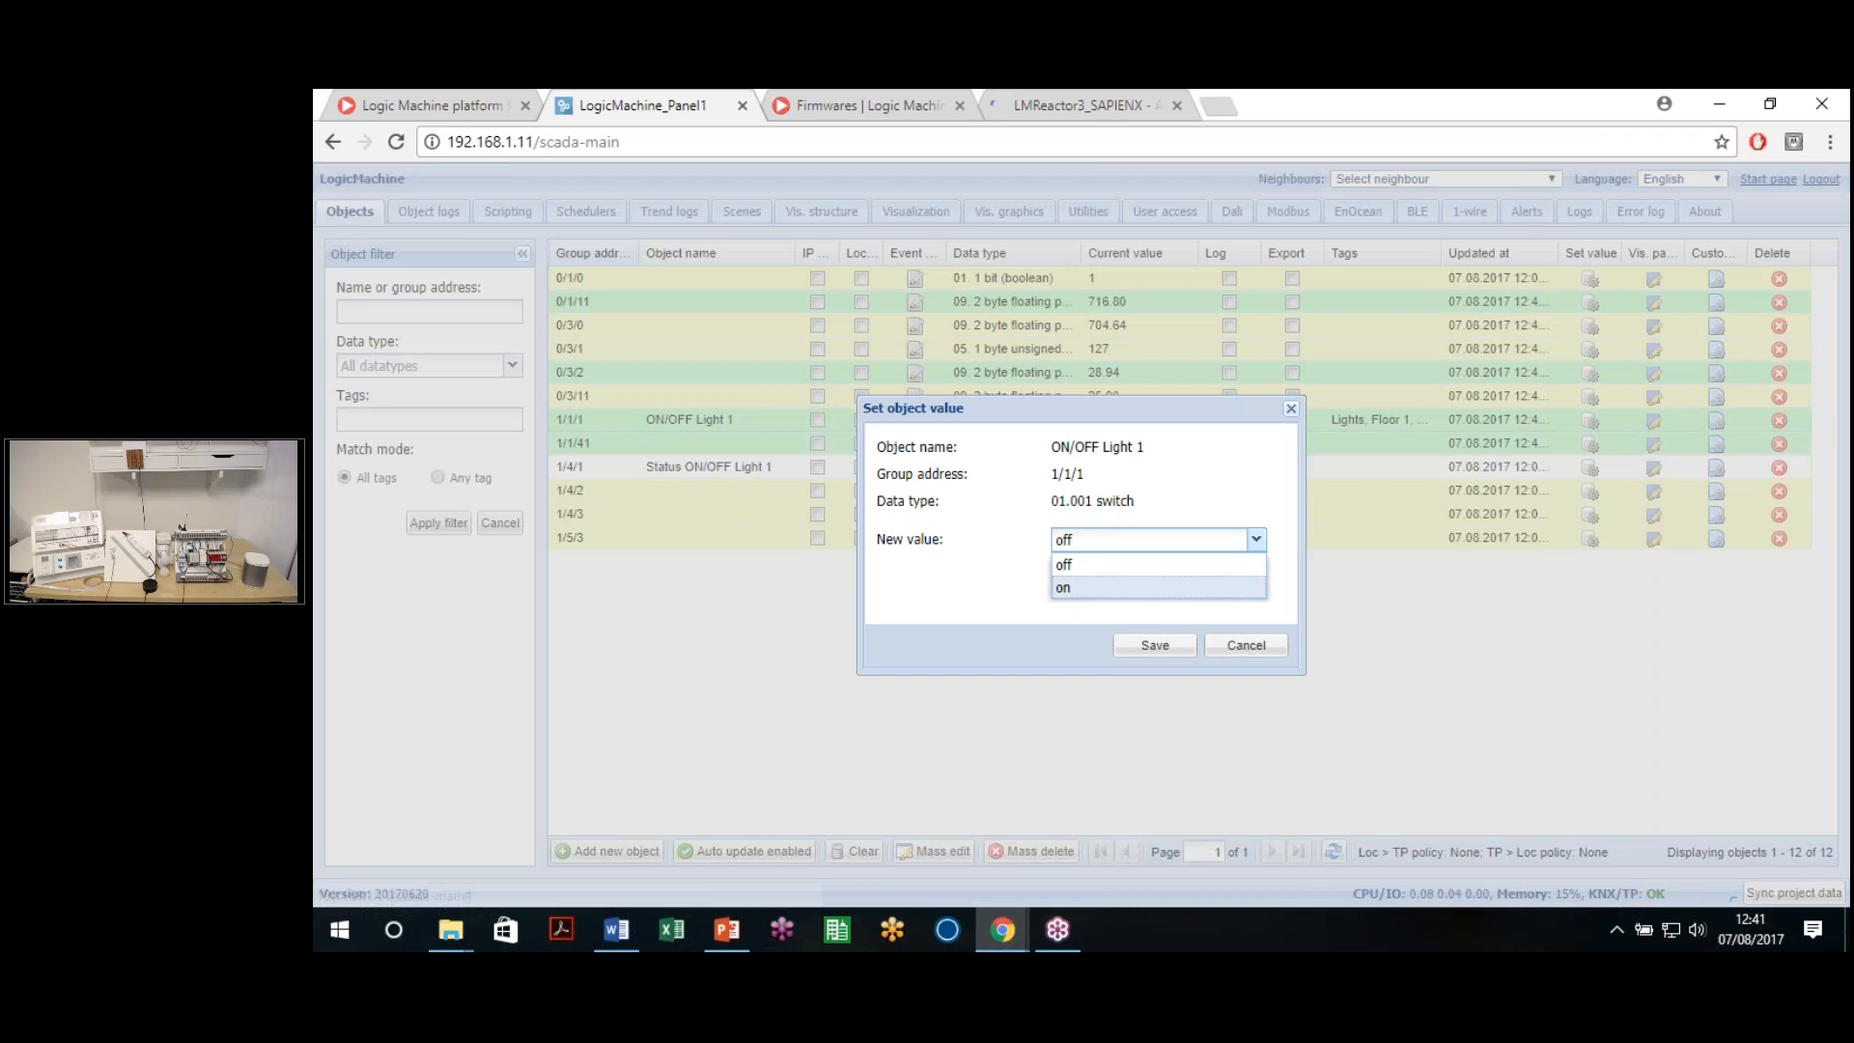
{"action": "left_click", "coordinate": [1147, 647]}
{"action": "left_click", "coordinate": [1147, 649]}
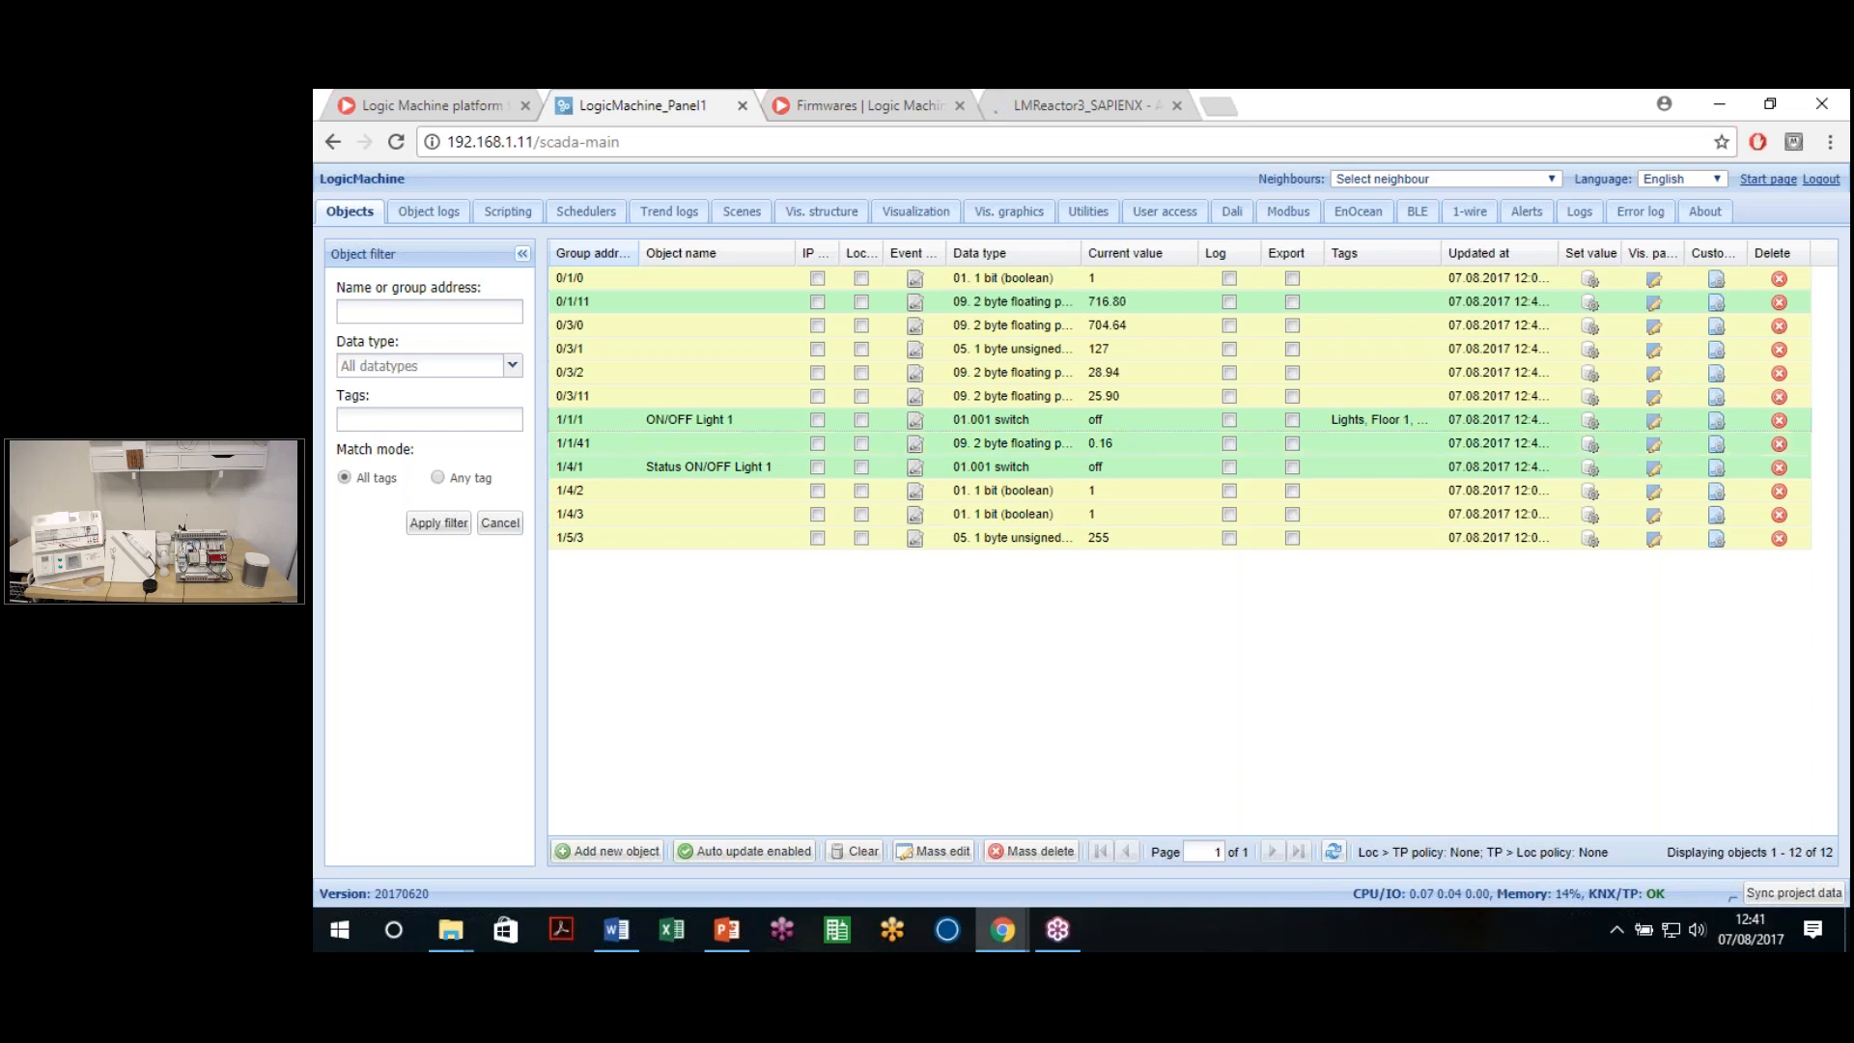
{"action": "left_click", "coordinate": [1589, 421]}
{"action": "left_click", "coordinate": [1158, 641]}
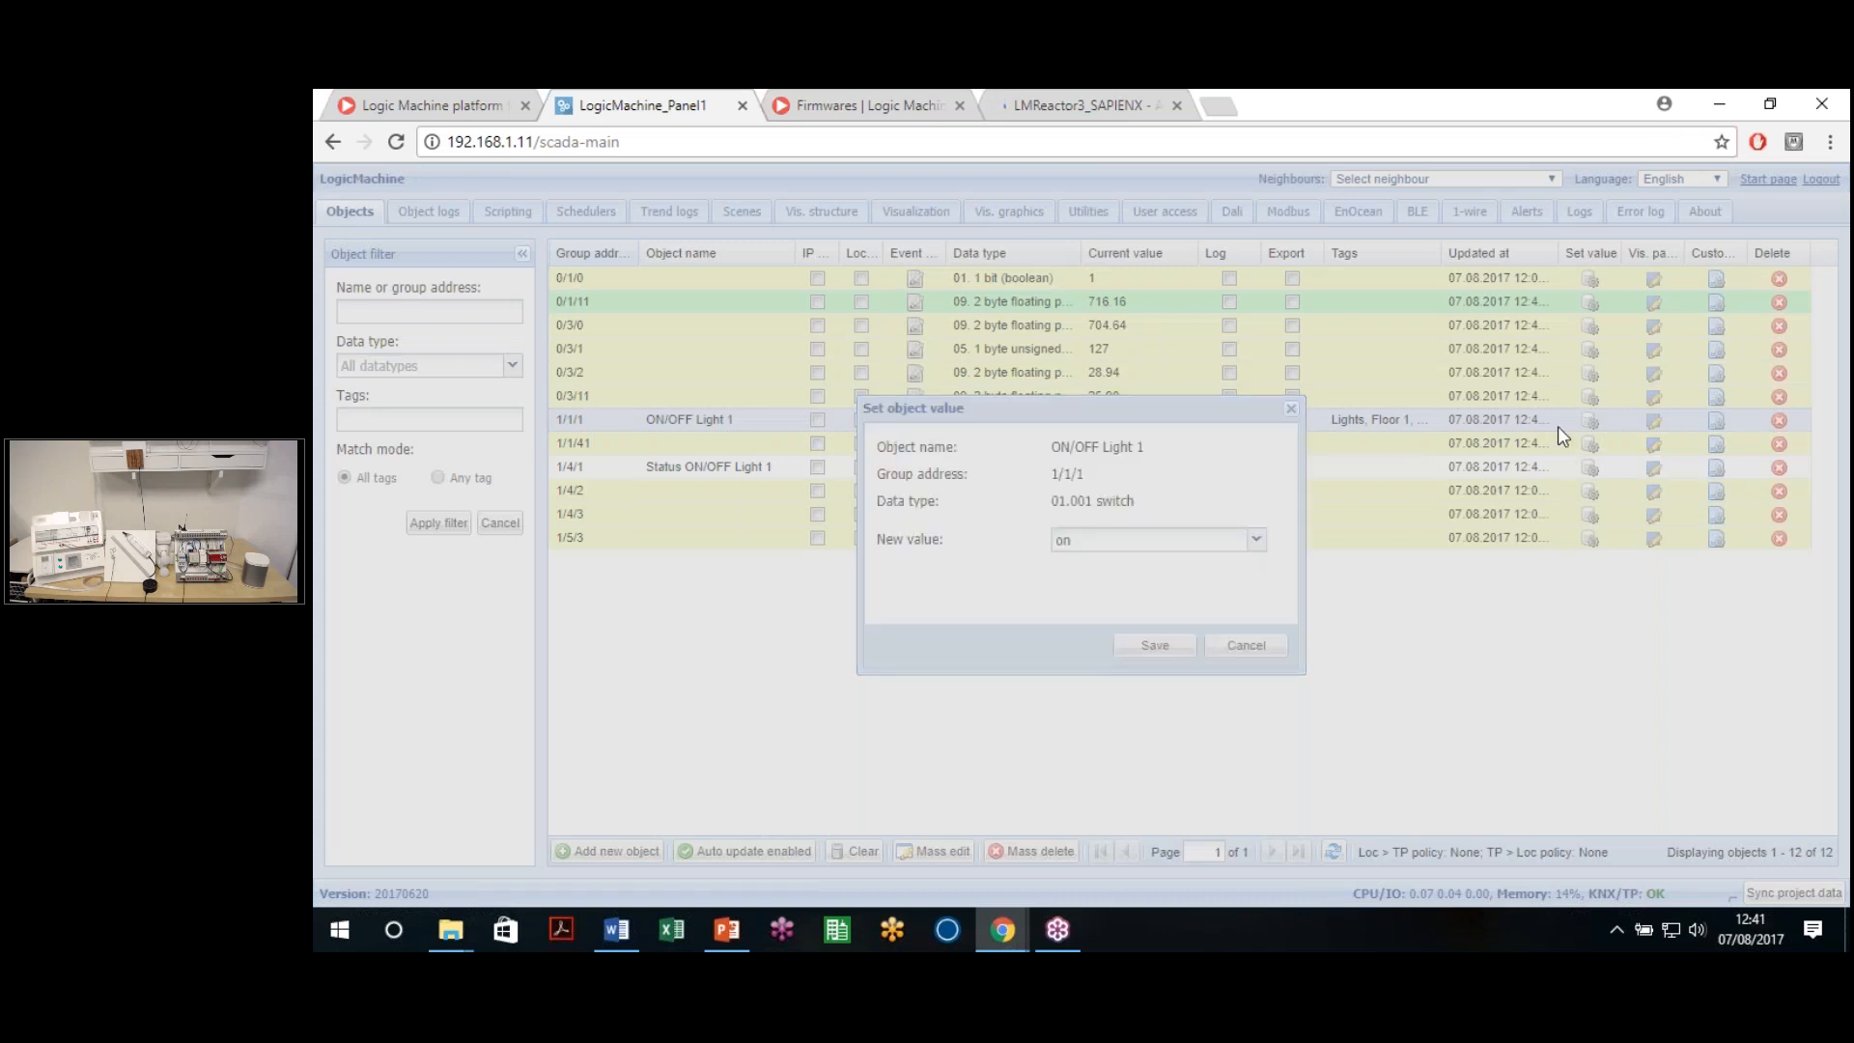
{"action": "left_click", "coordinate": [1589, 421]}
{"action": "left_click", "coordinate": [1155, 641]}
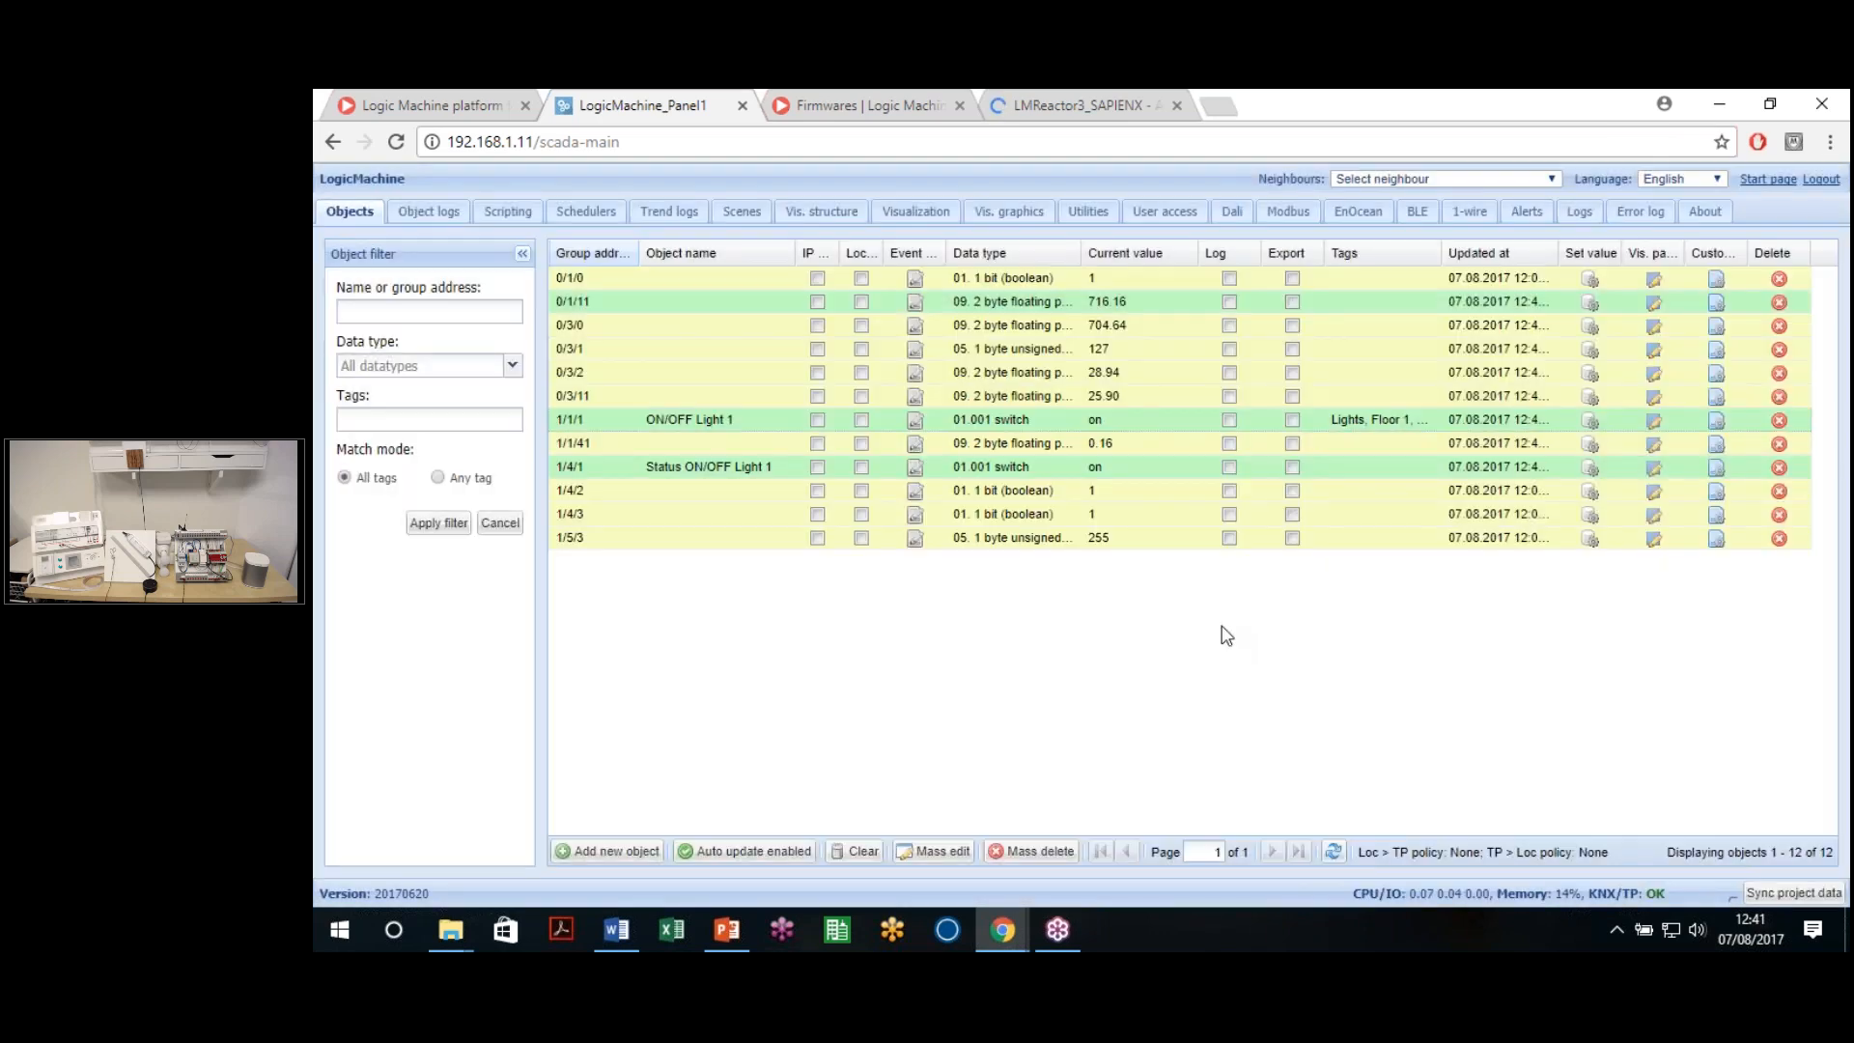
Switch ON/OFF Light 1 back off so 1/1/1 and 1/4/1 read off
{"action": "left_click", "coordinate": [1589, 421]}
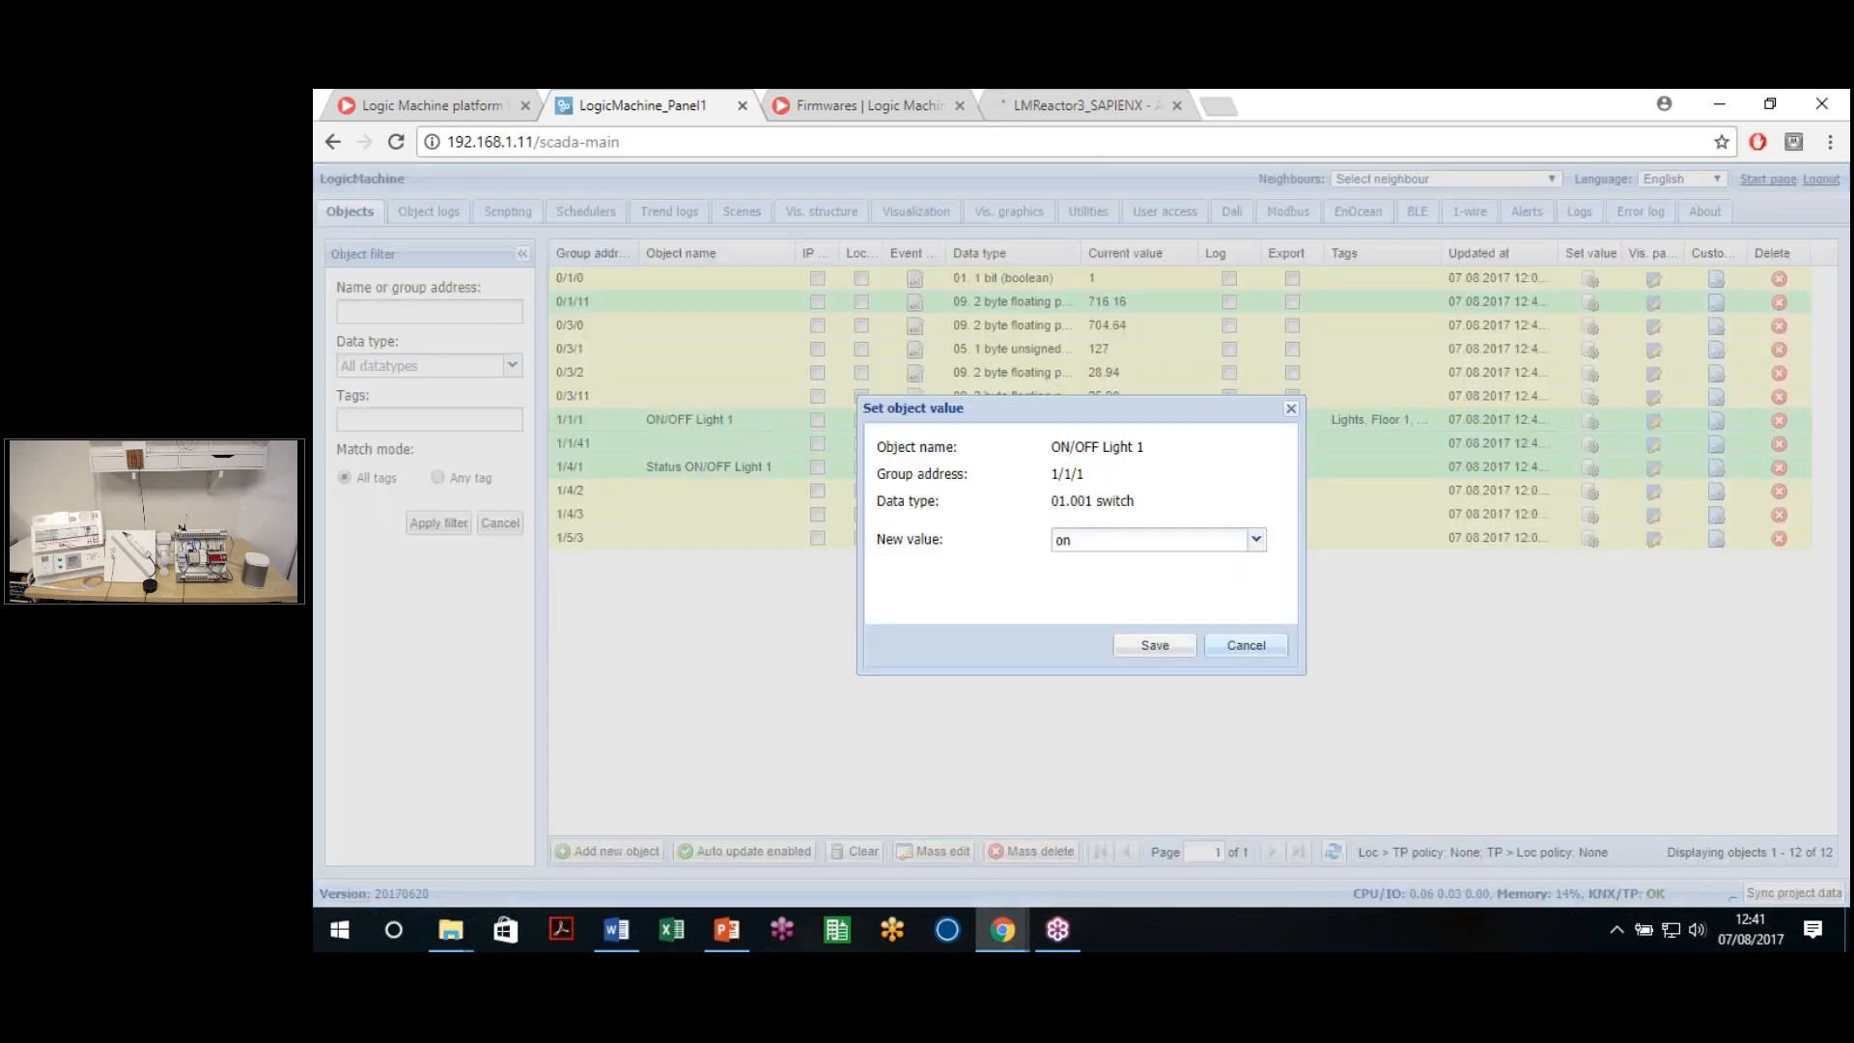
{"action": "left_click", "coordinate": [1270, 649]}
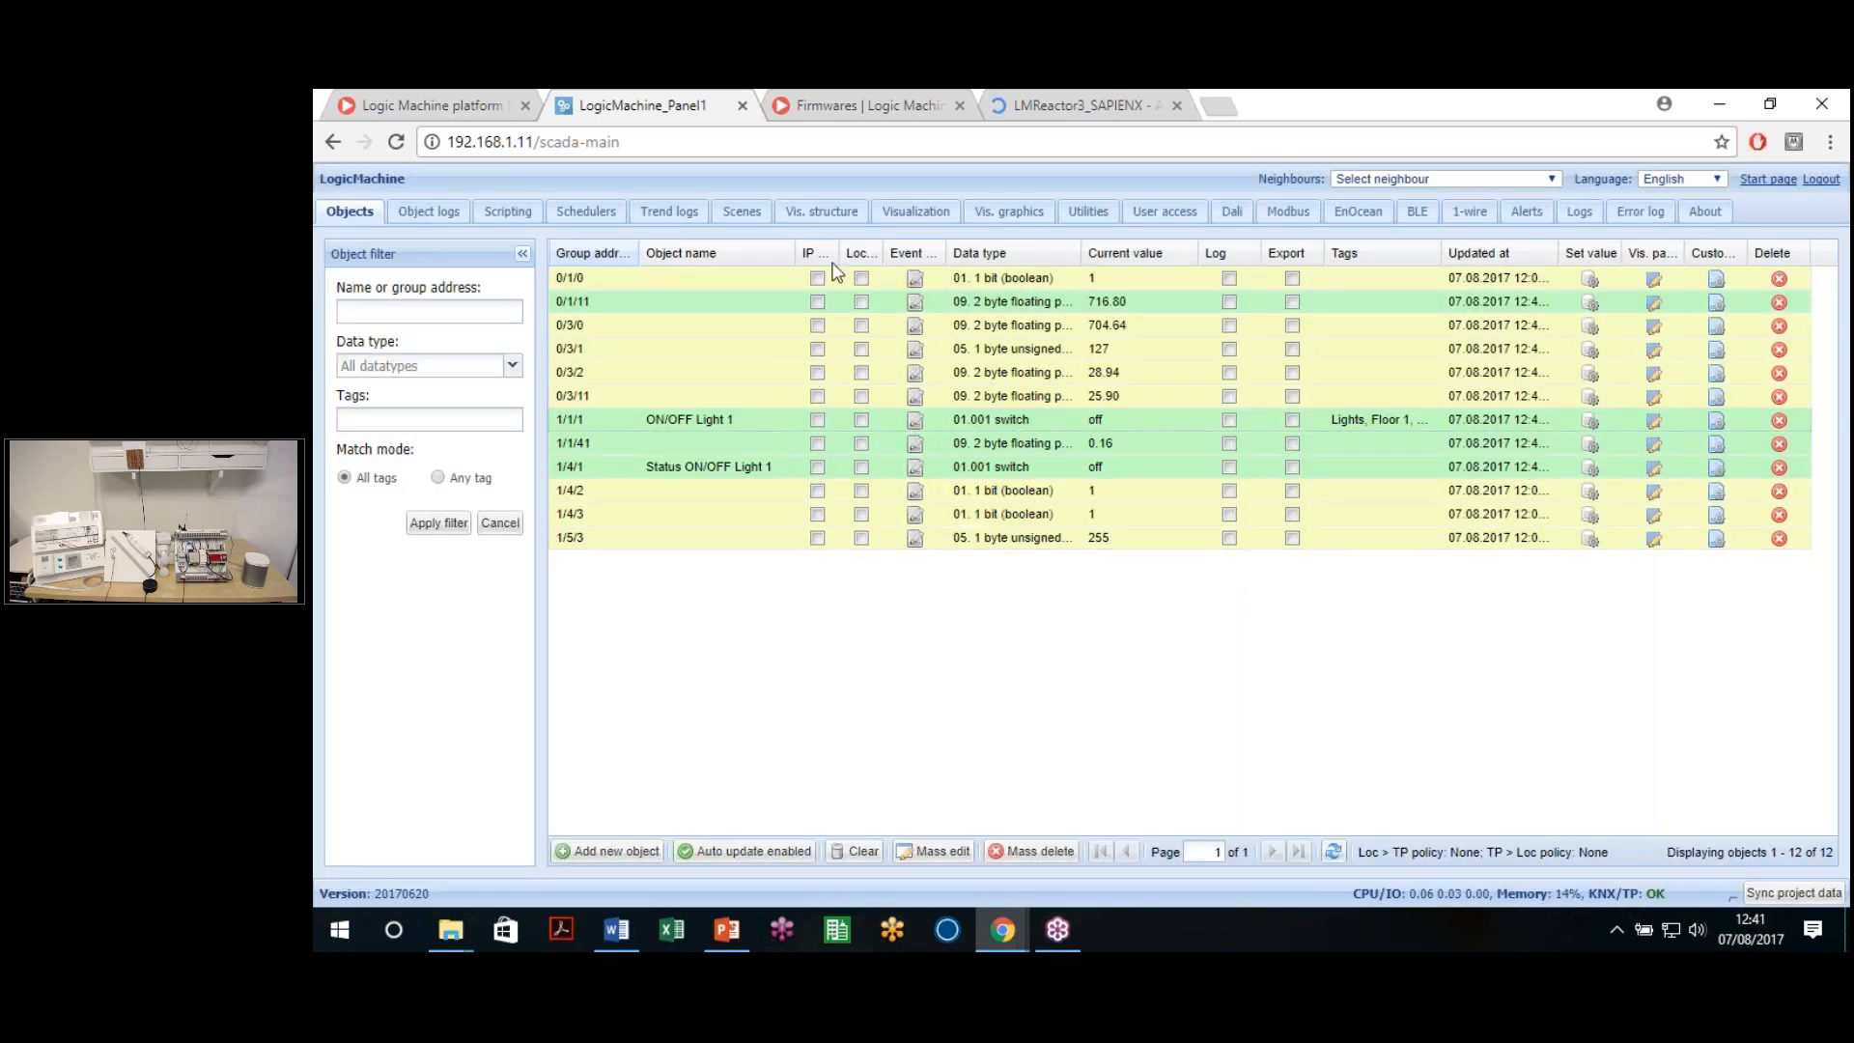
{"action": "left_click", "coordinate": [646, 419]}
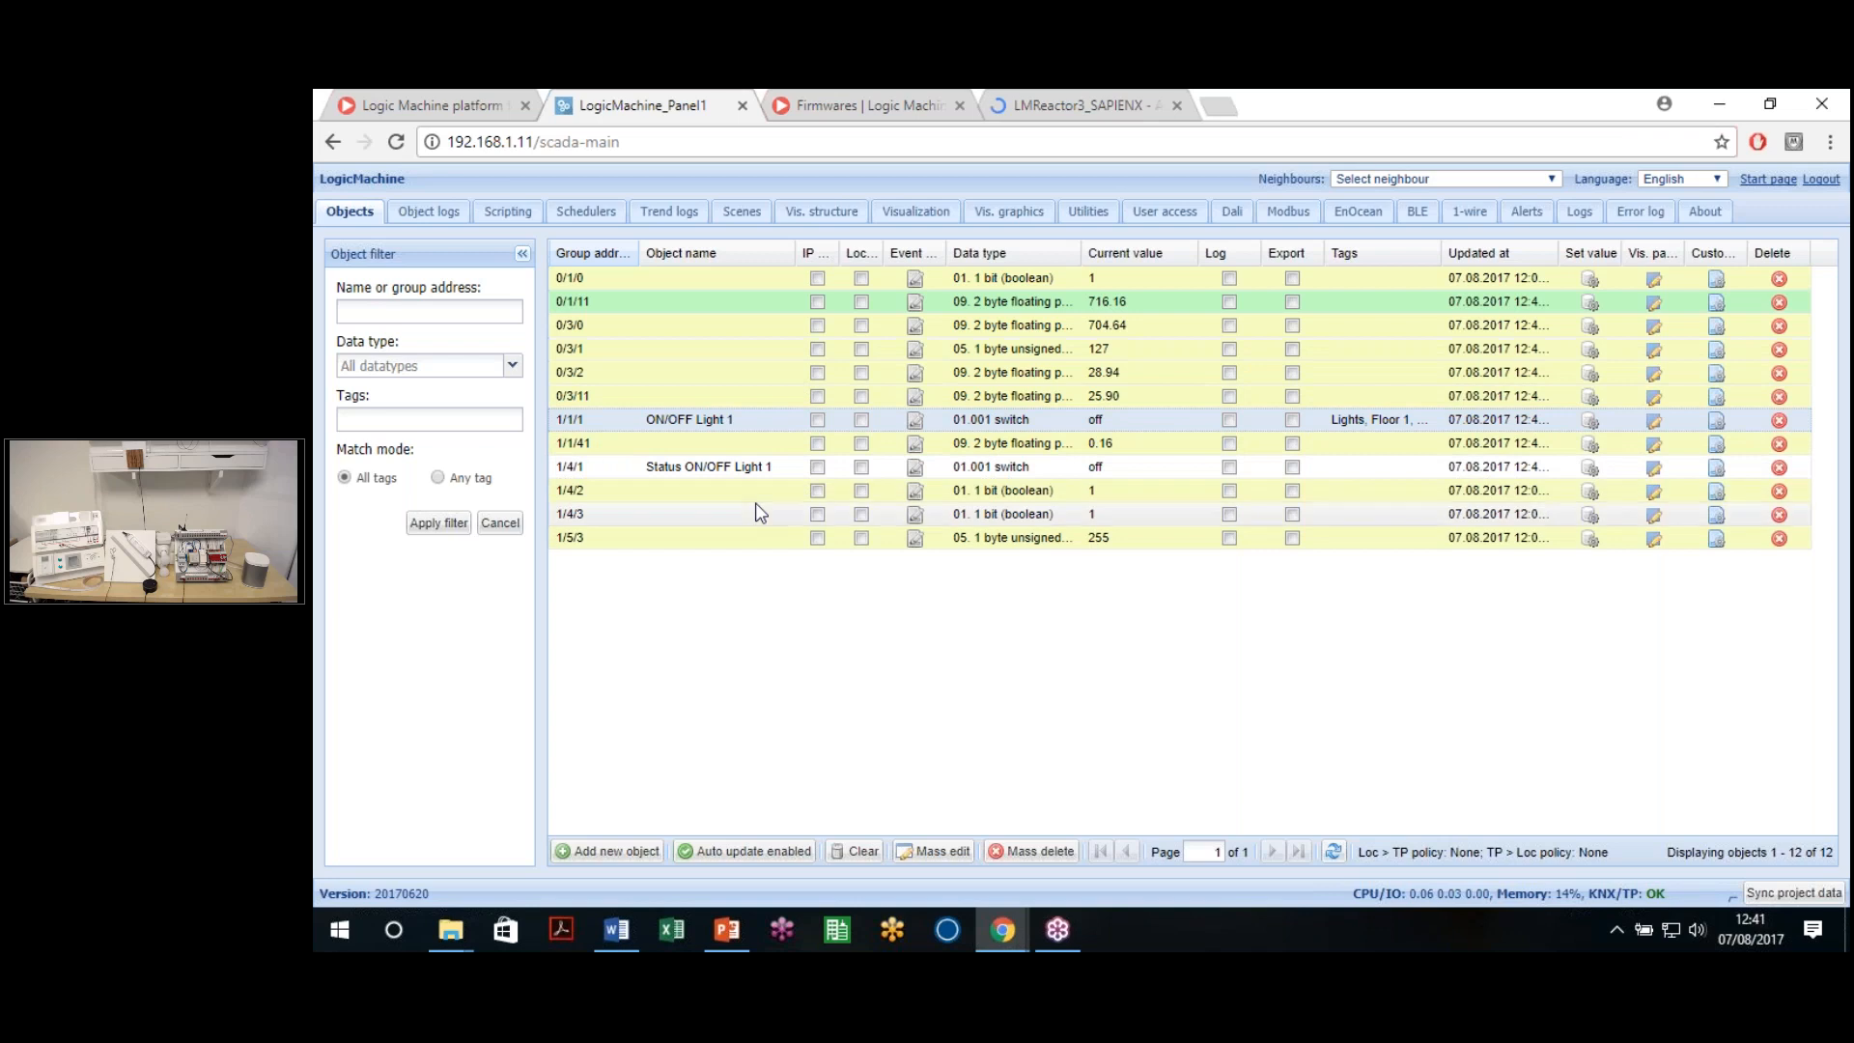
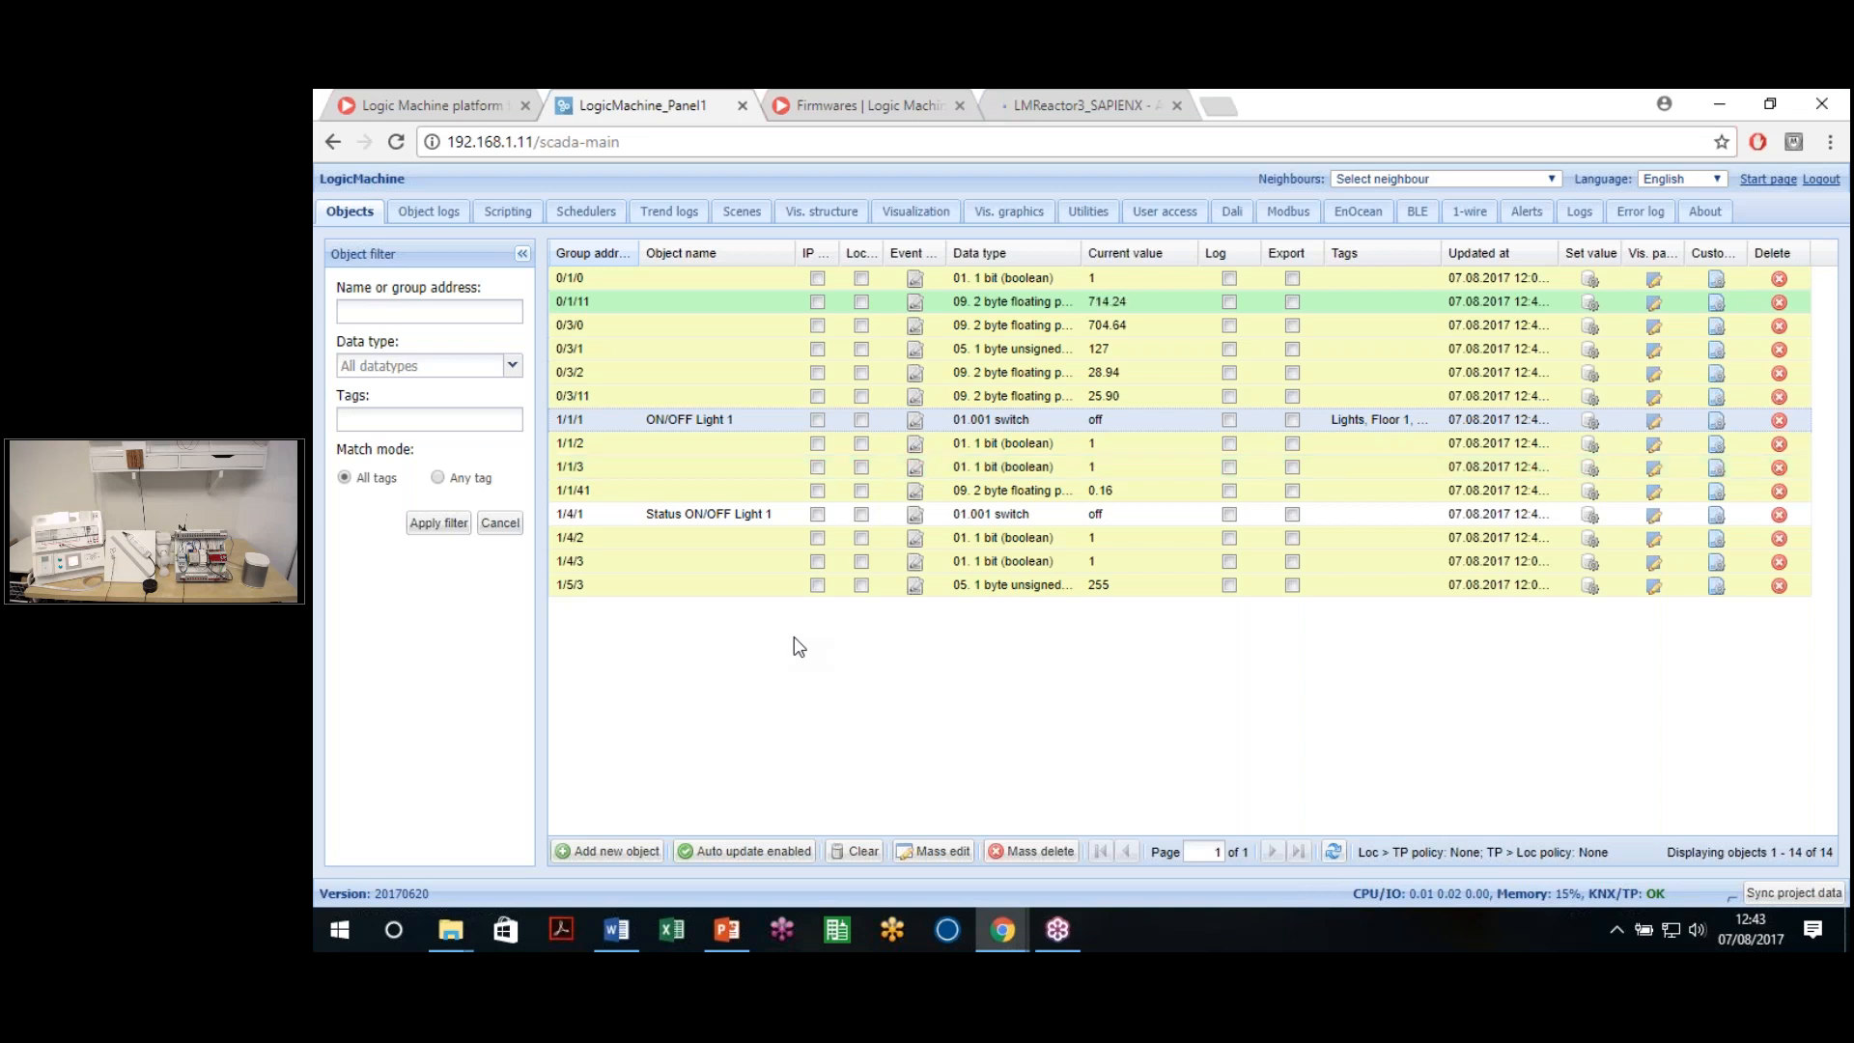
Mass-delete all objects with 'Delete objects from current filter', confirming with Yes
{"action": "left_click", "coordinate": [946, 854]}
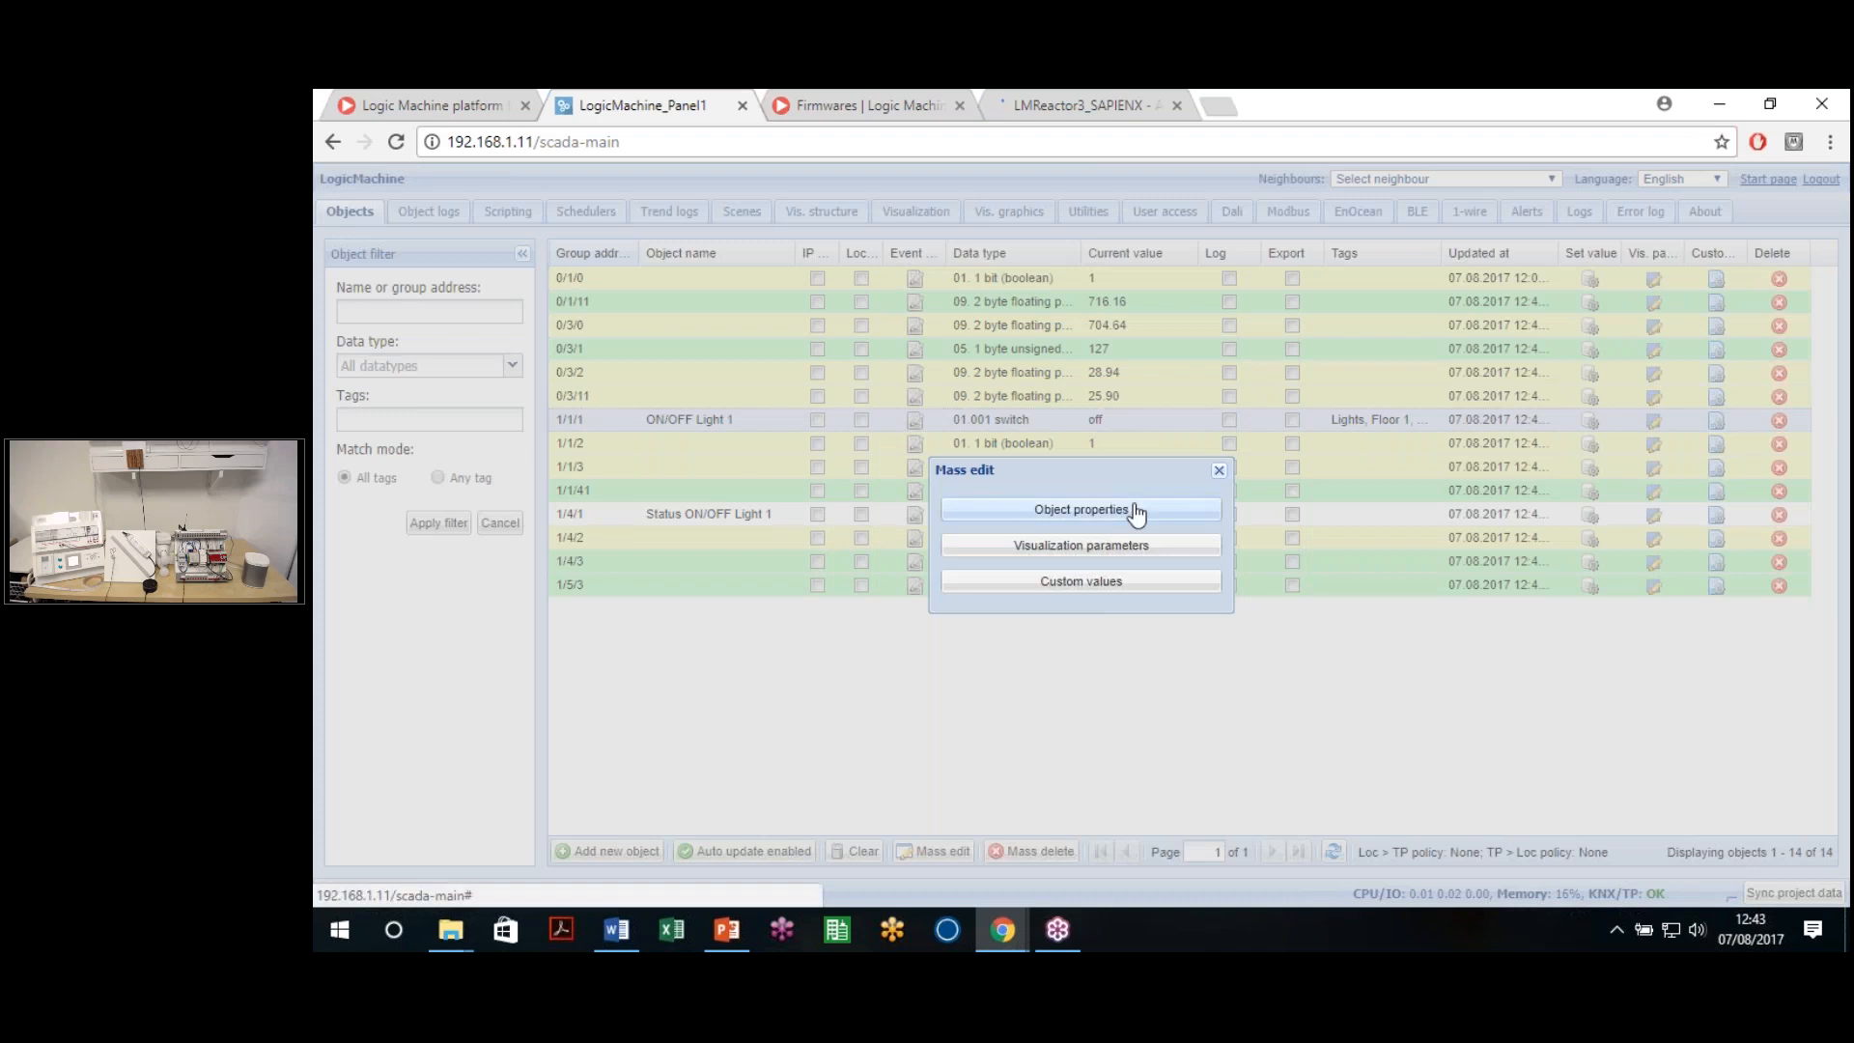
{"action": "left_click", "coordinate": [1218, 471]}
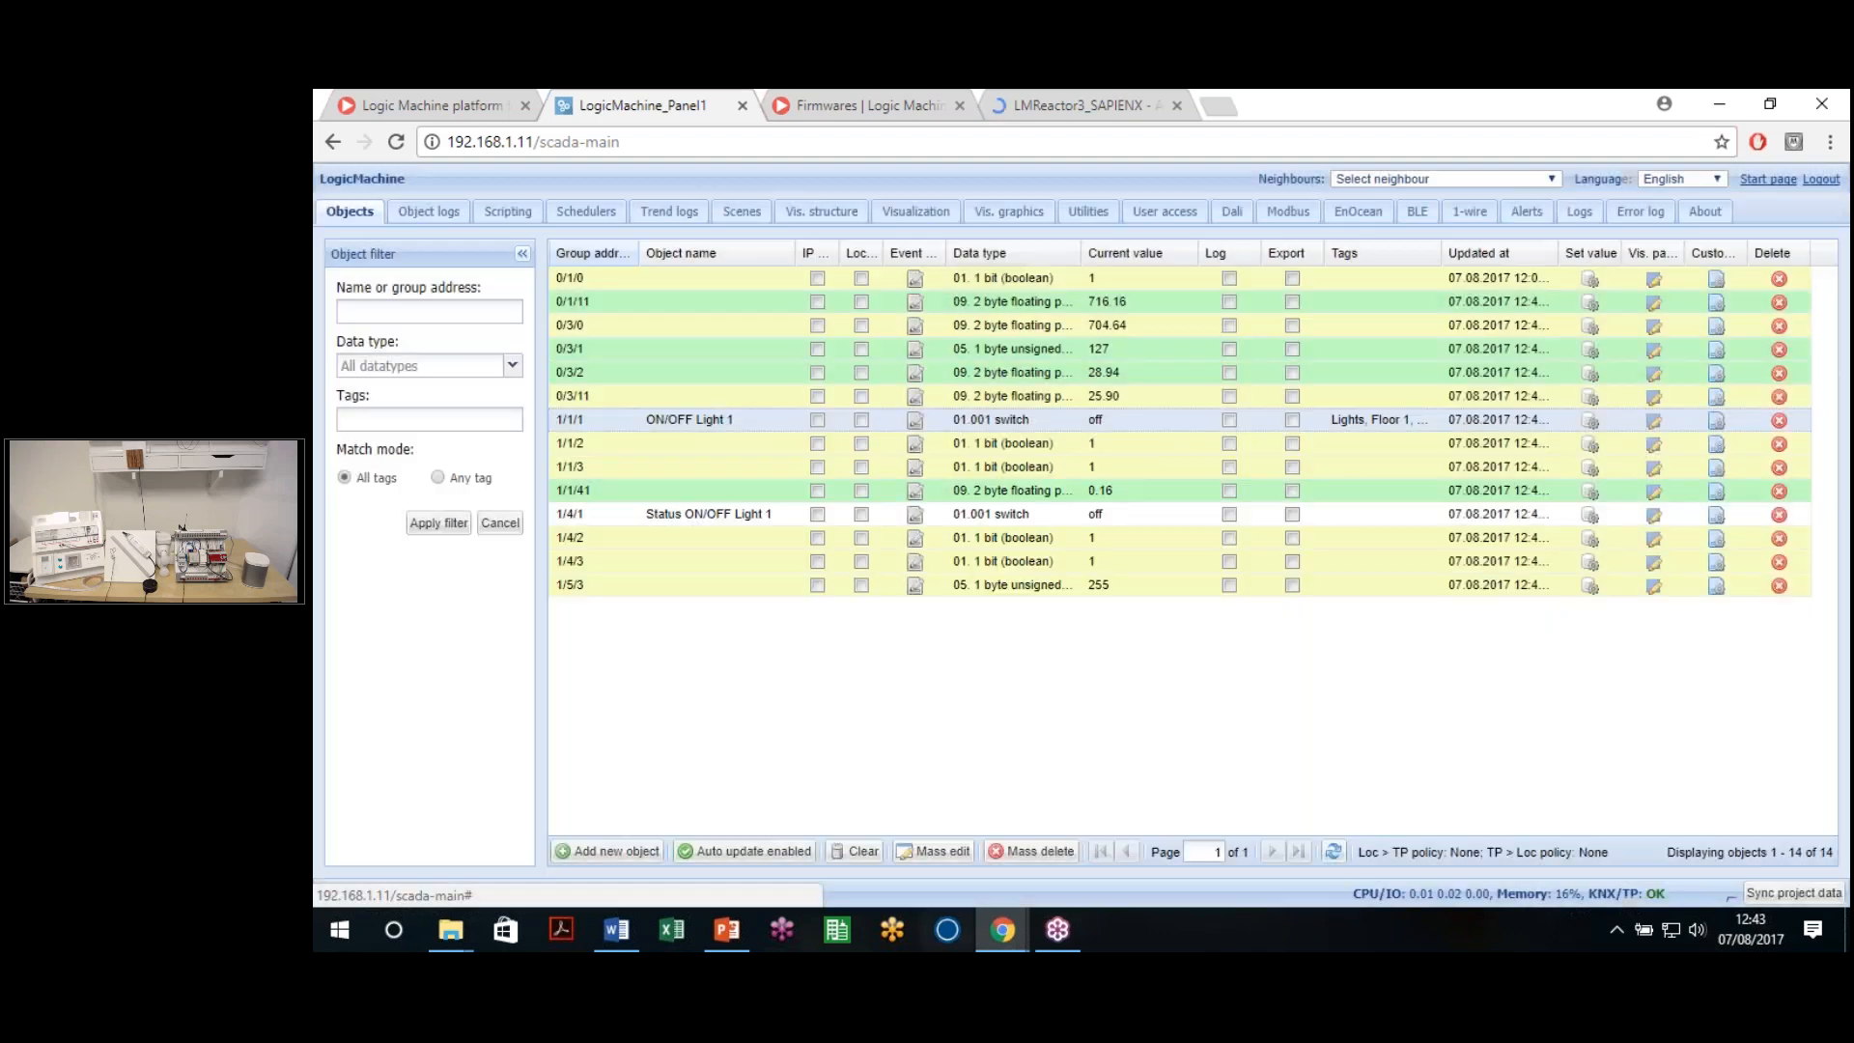
{"action": "left_click", "coordinate": [1031, 850]}
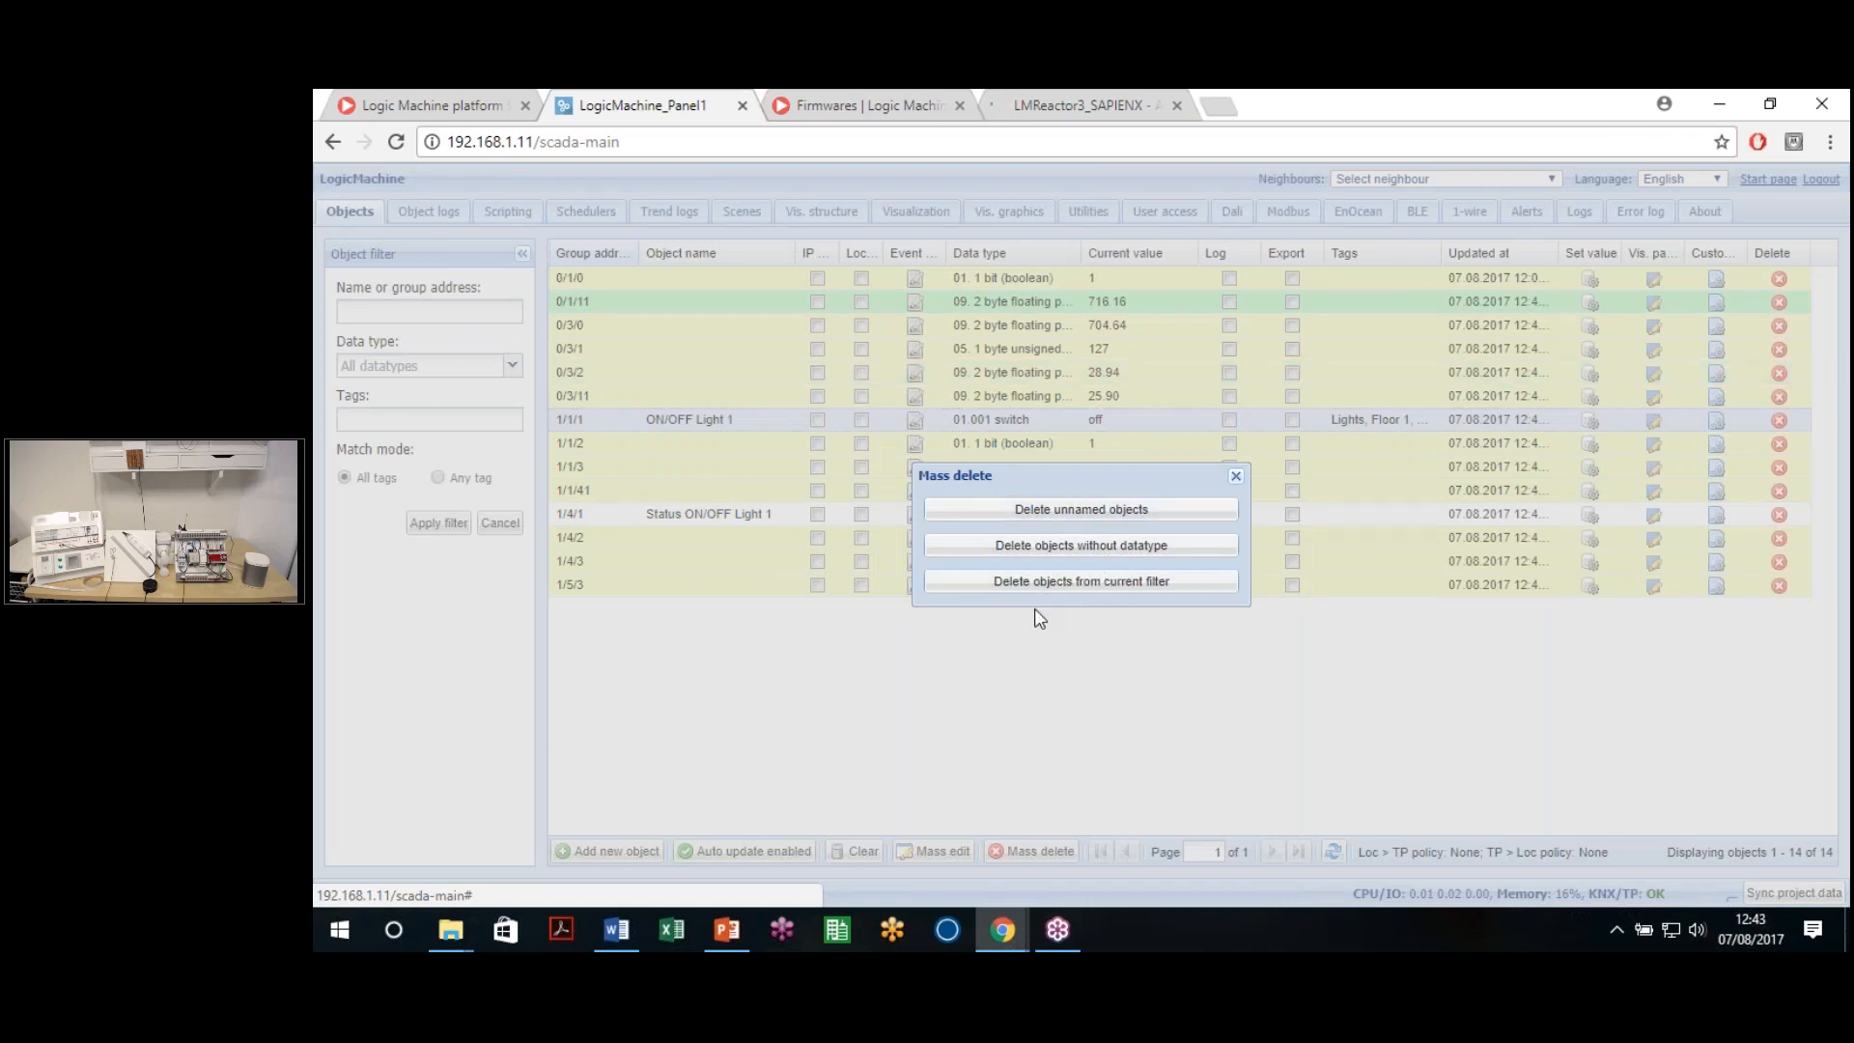
{"action": "key", "text": "Escape"}
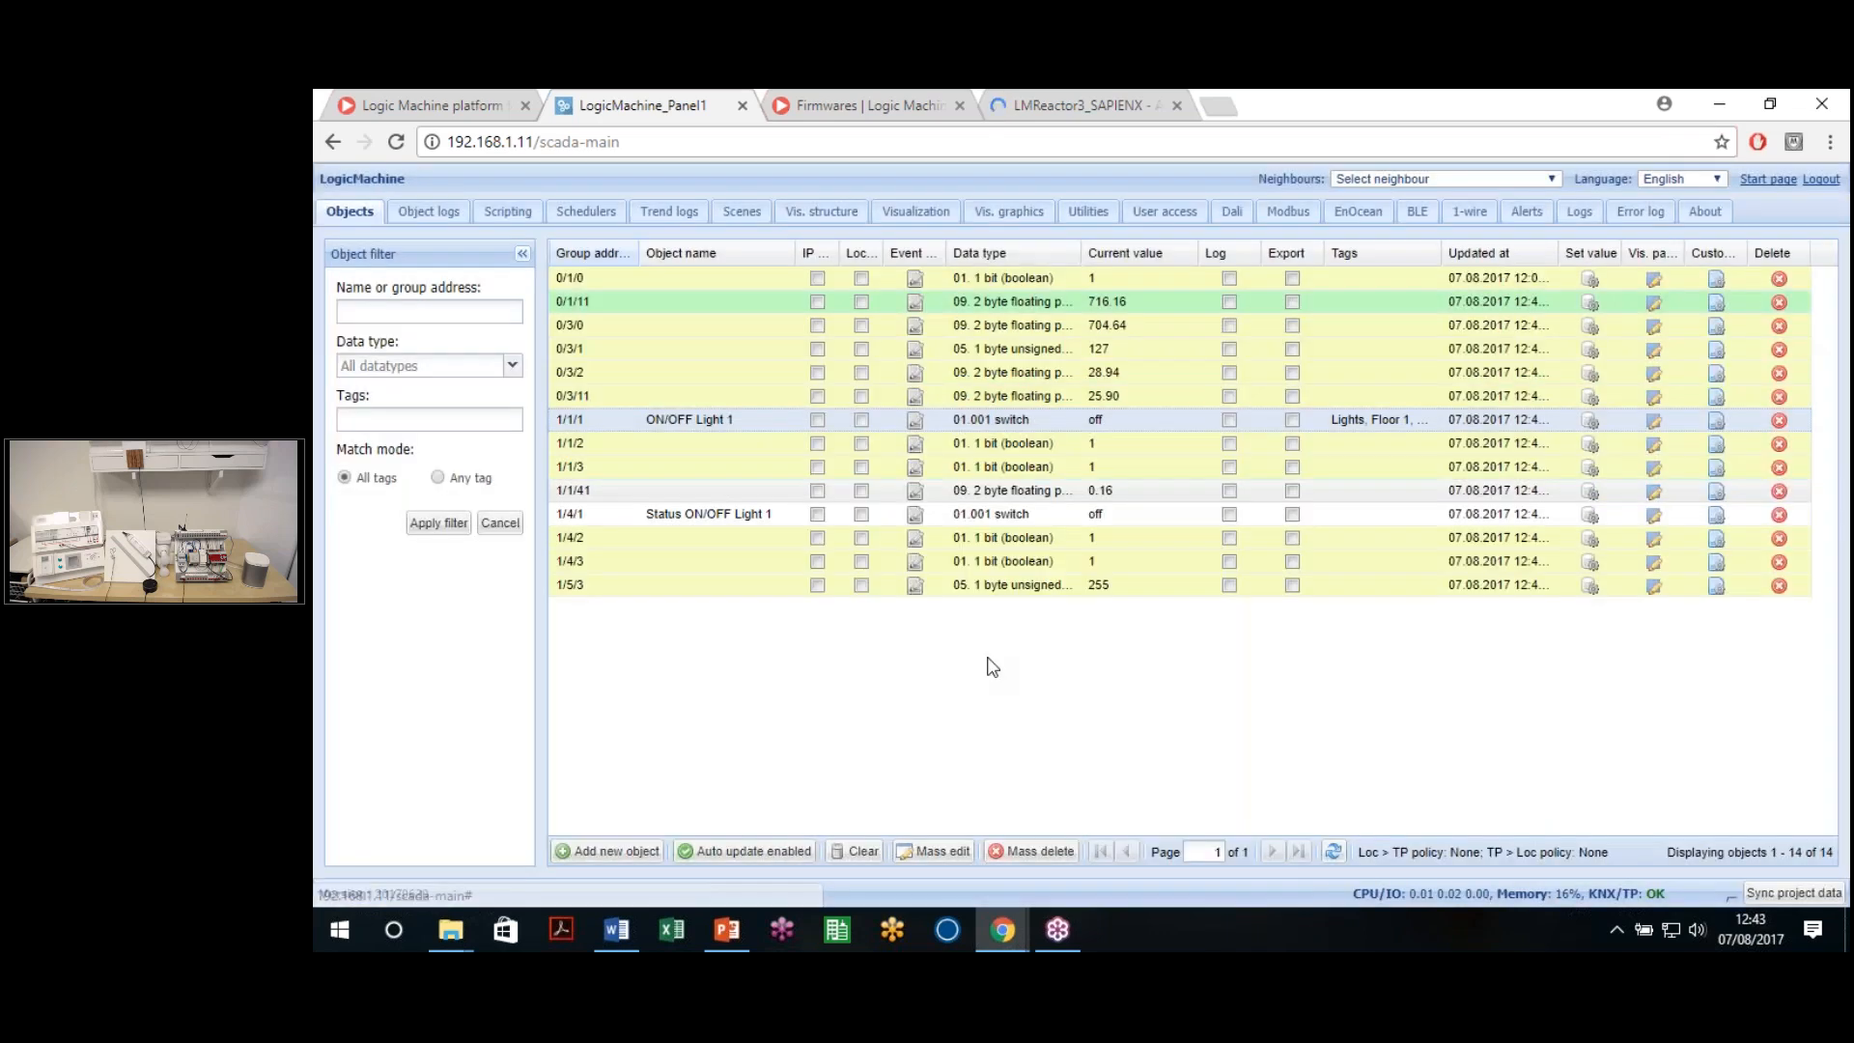
{"action": "left_click", "coordinate": [1031, 850]}
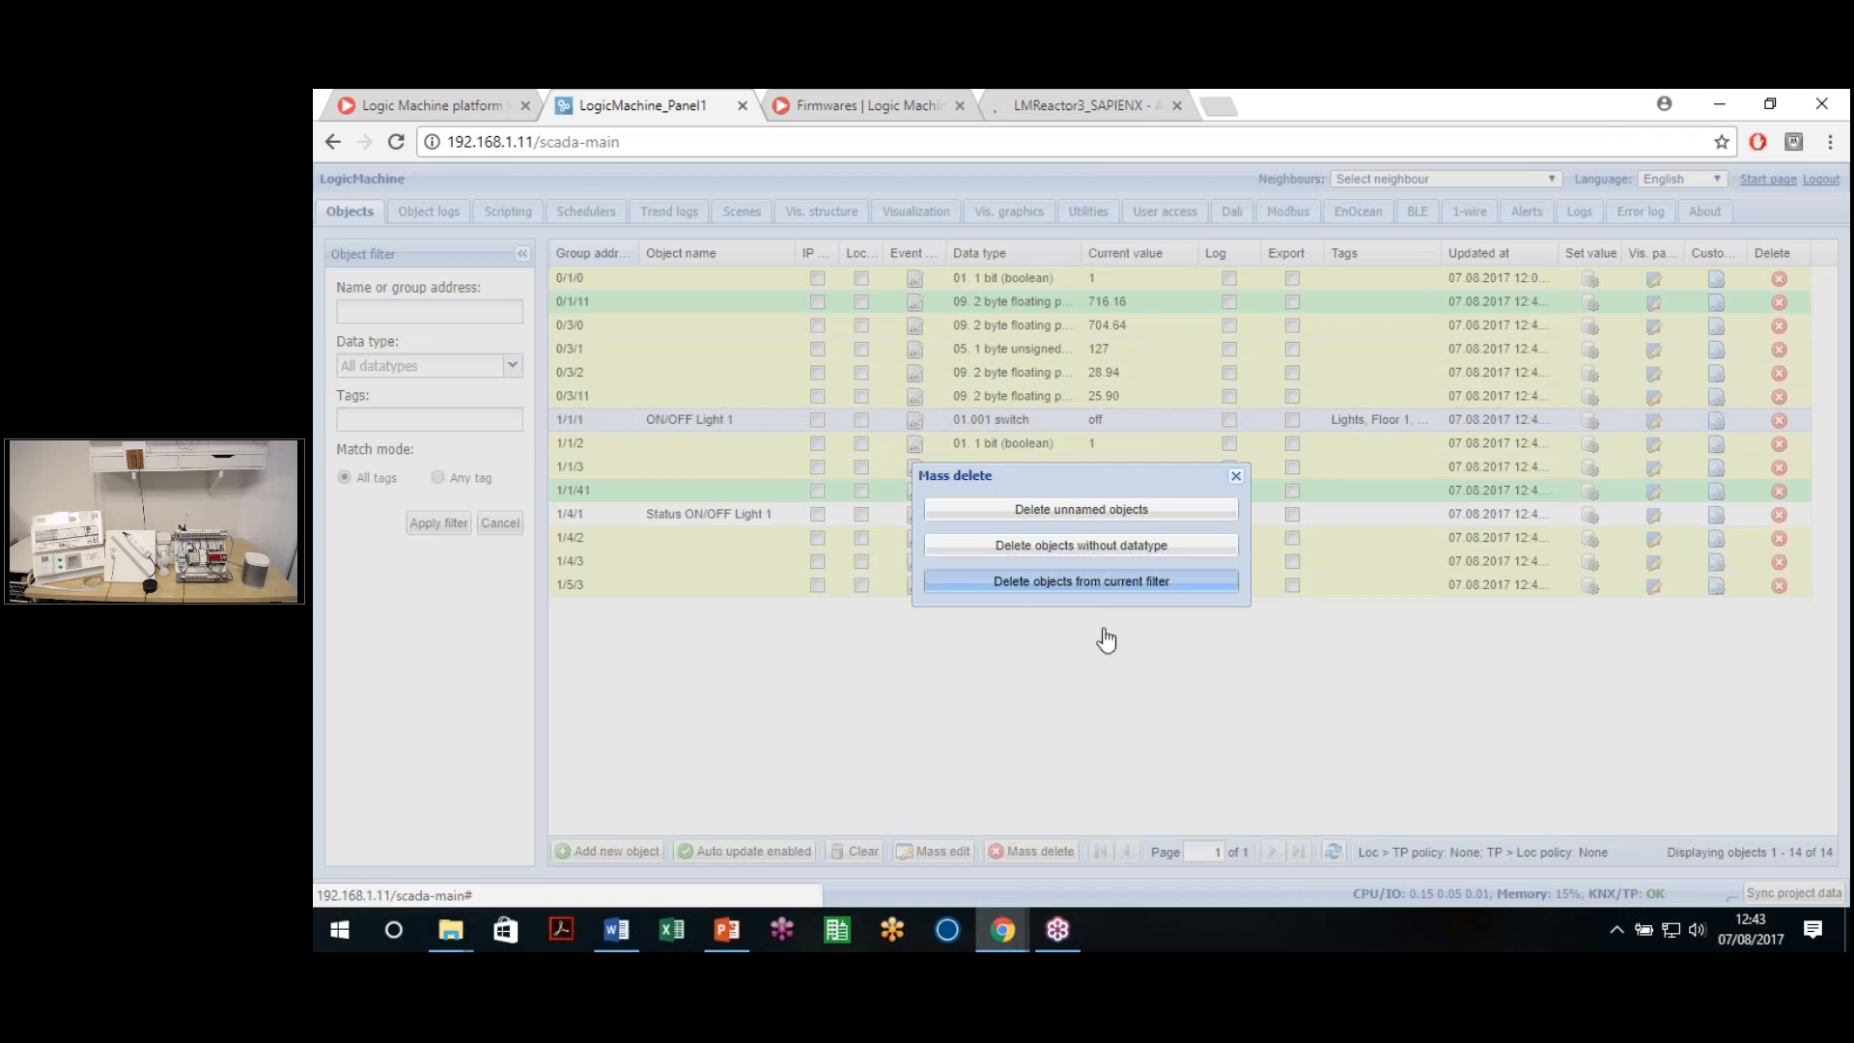
{"action": "left_click", "coordinate": [1098, 584]}
{"action": "left_click", "coordinate": [1043, 573]}
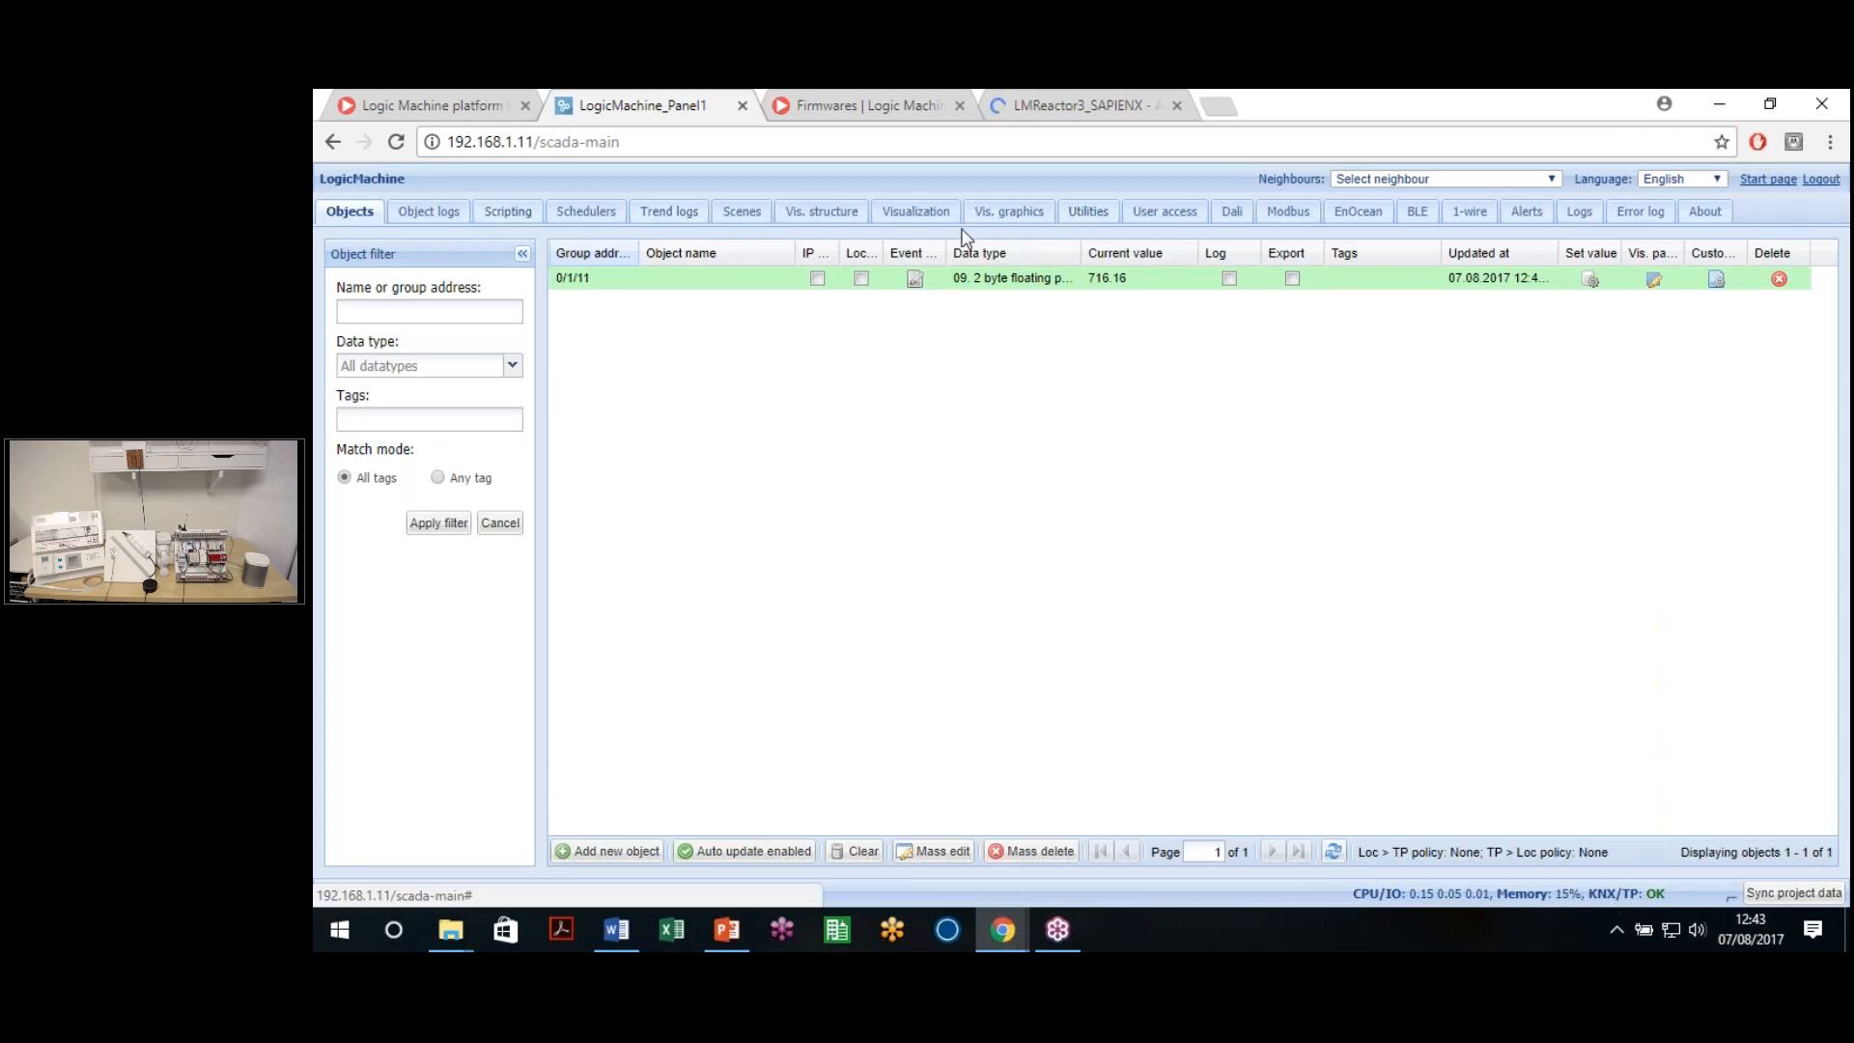
Switch to the Utilities page with its import, reset, backup and restore tools
{"action": "left_click", "coordinate": [1091, 220]}
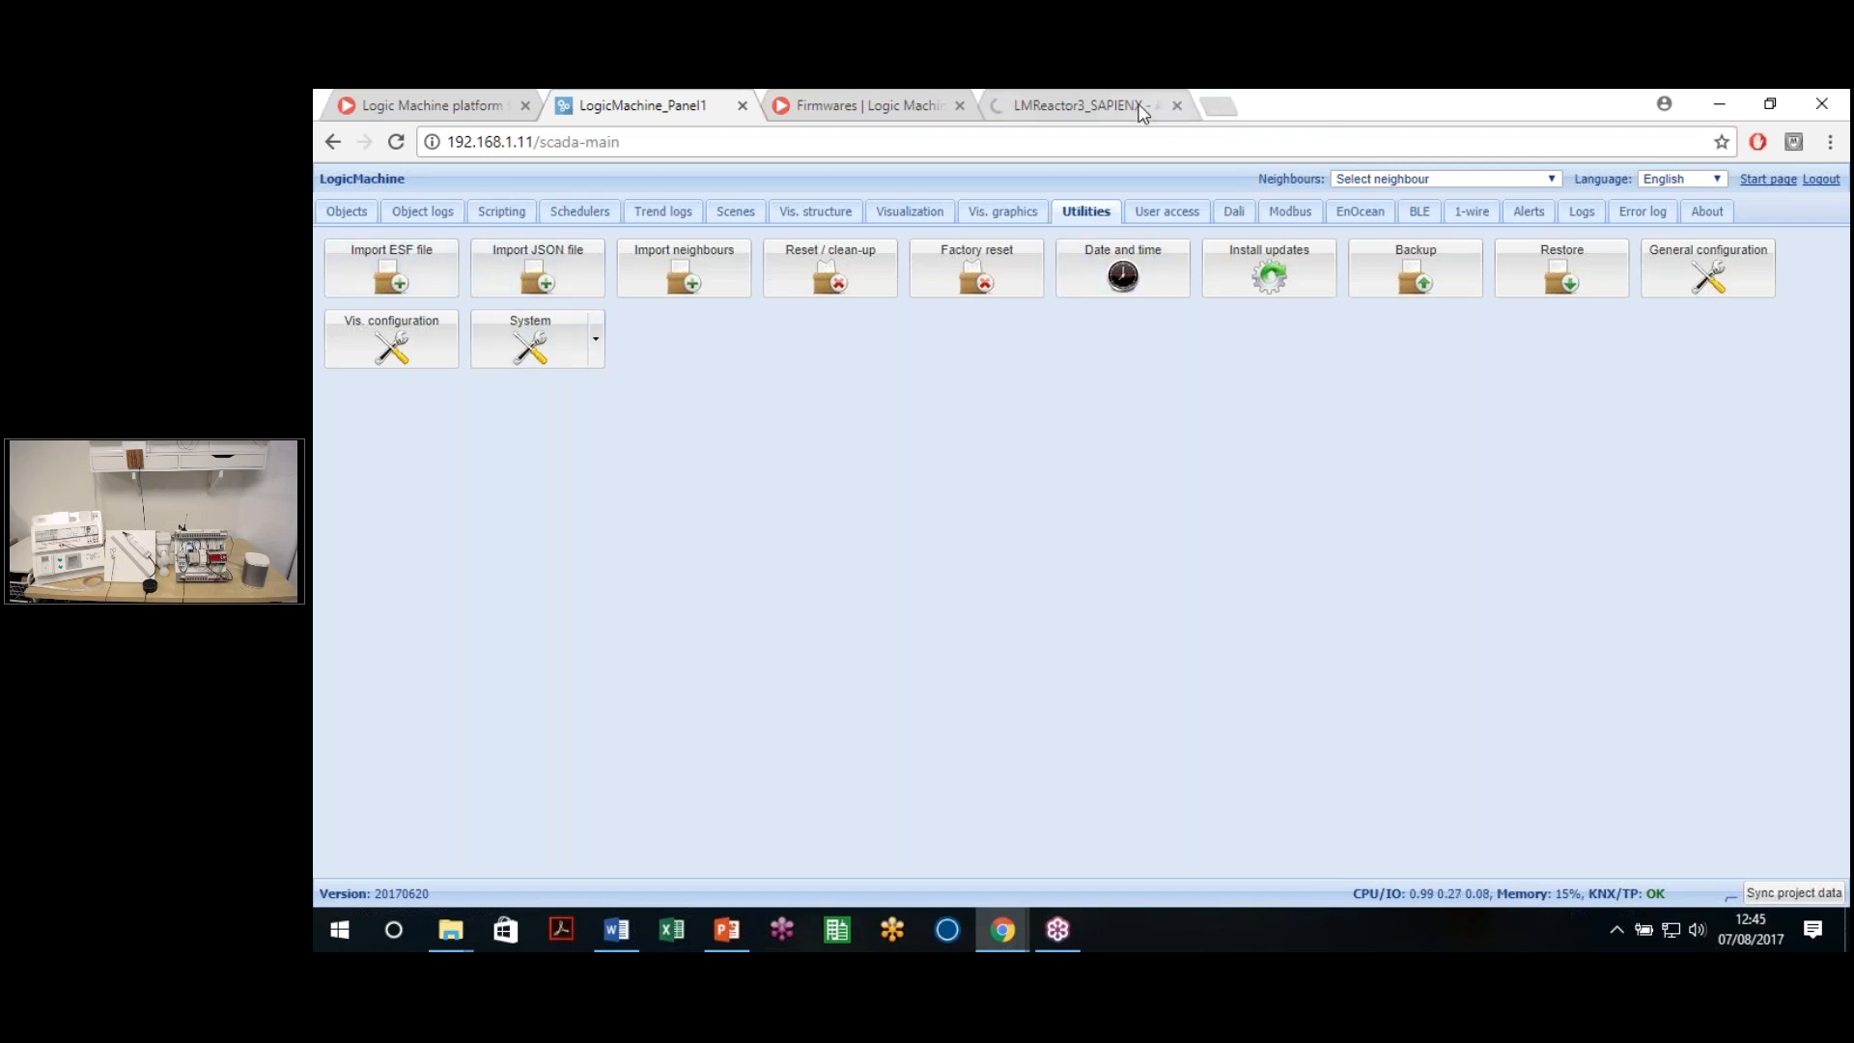
Load the openrb.com/knxproj/ KNX project file converter in a new browser tab
{"action": "left_click", "coordinate": [1216, 106]}
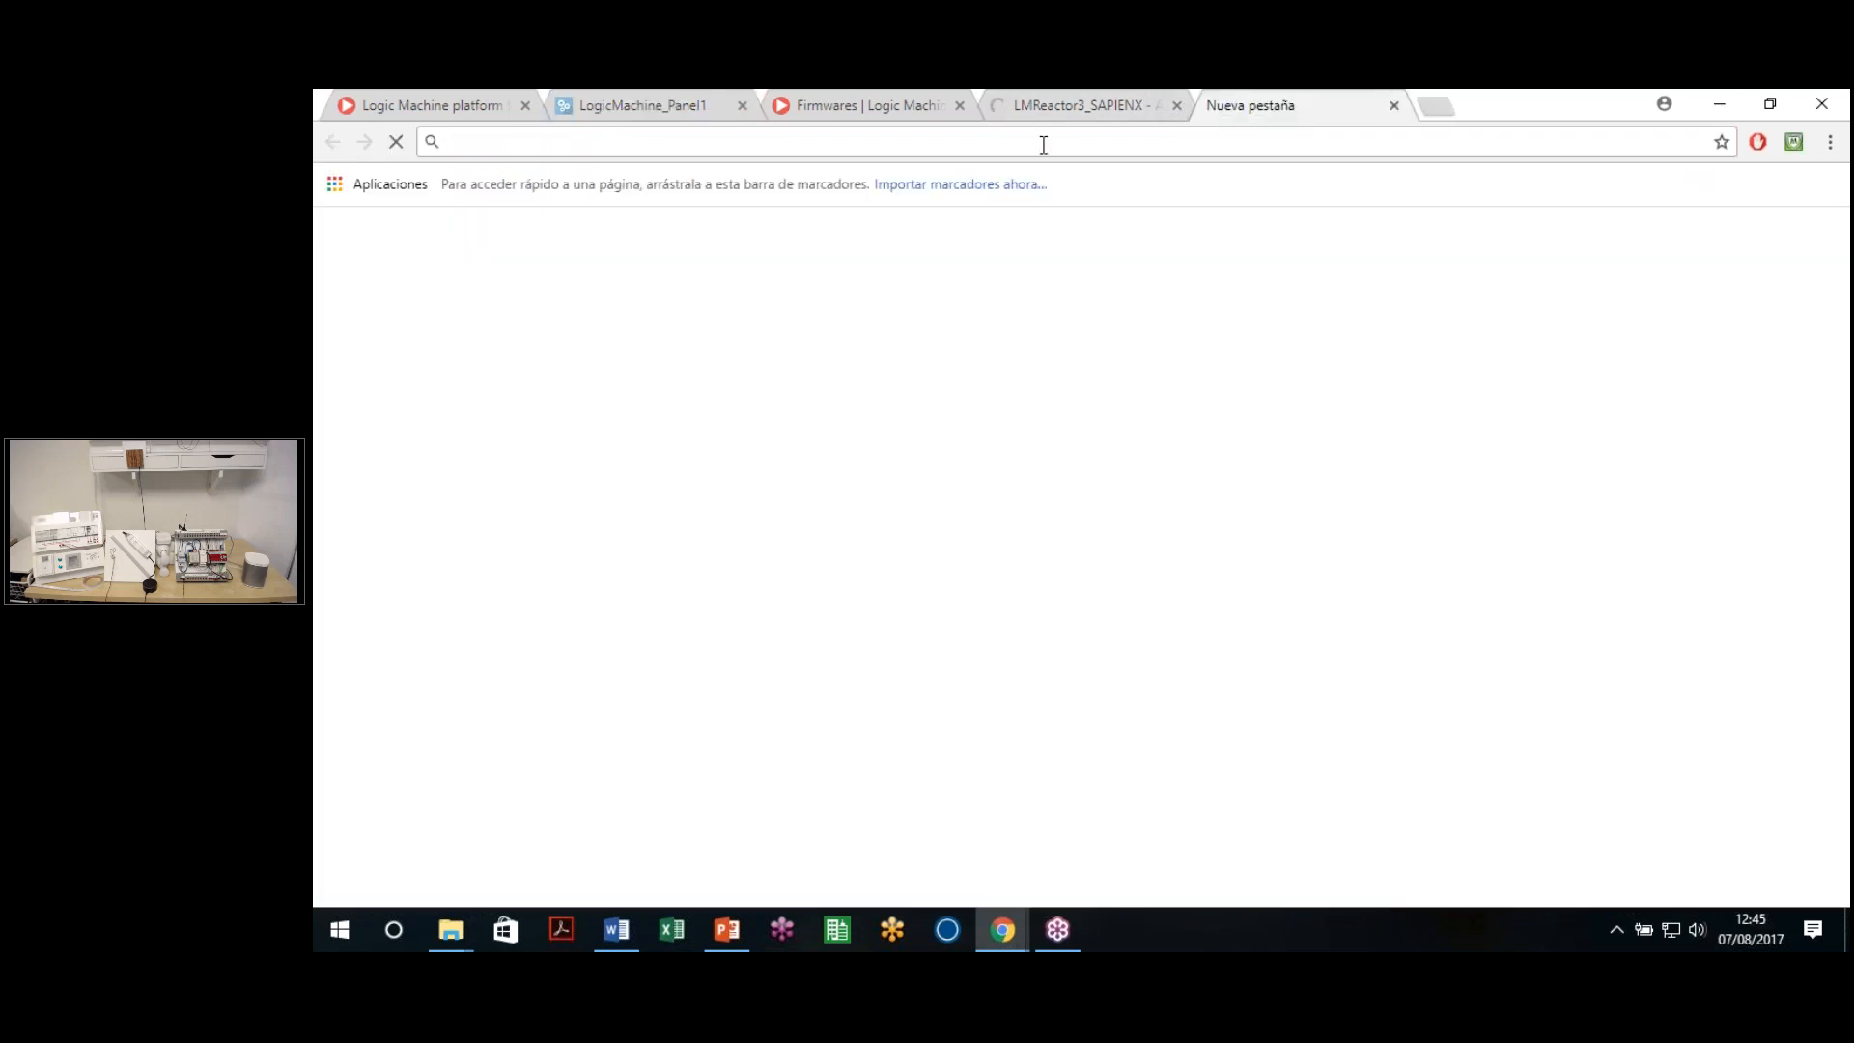
{"action": "type", "text": "openrb.com"}
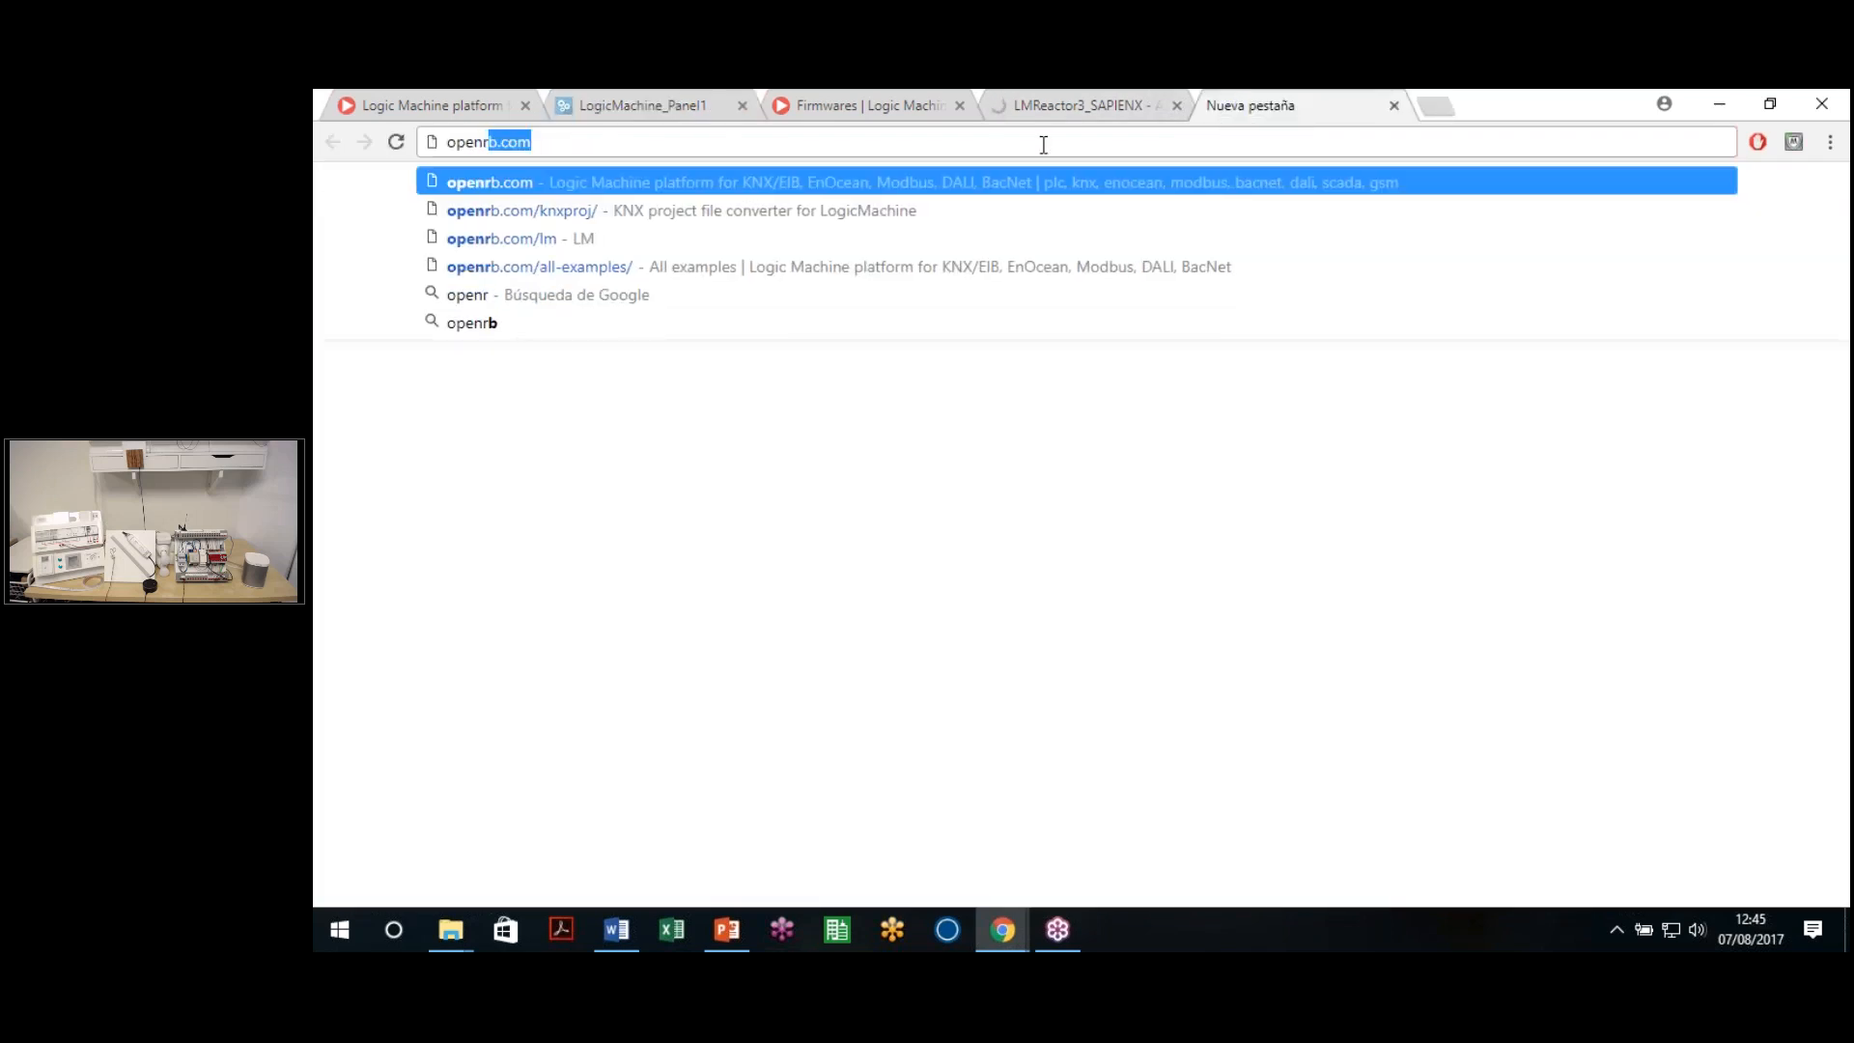
{"action": "key", "text": "Right"}
{"action": "key", "text": "Down"}
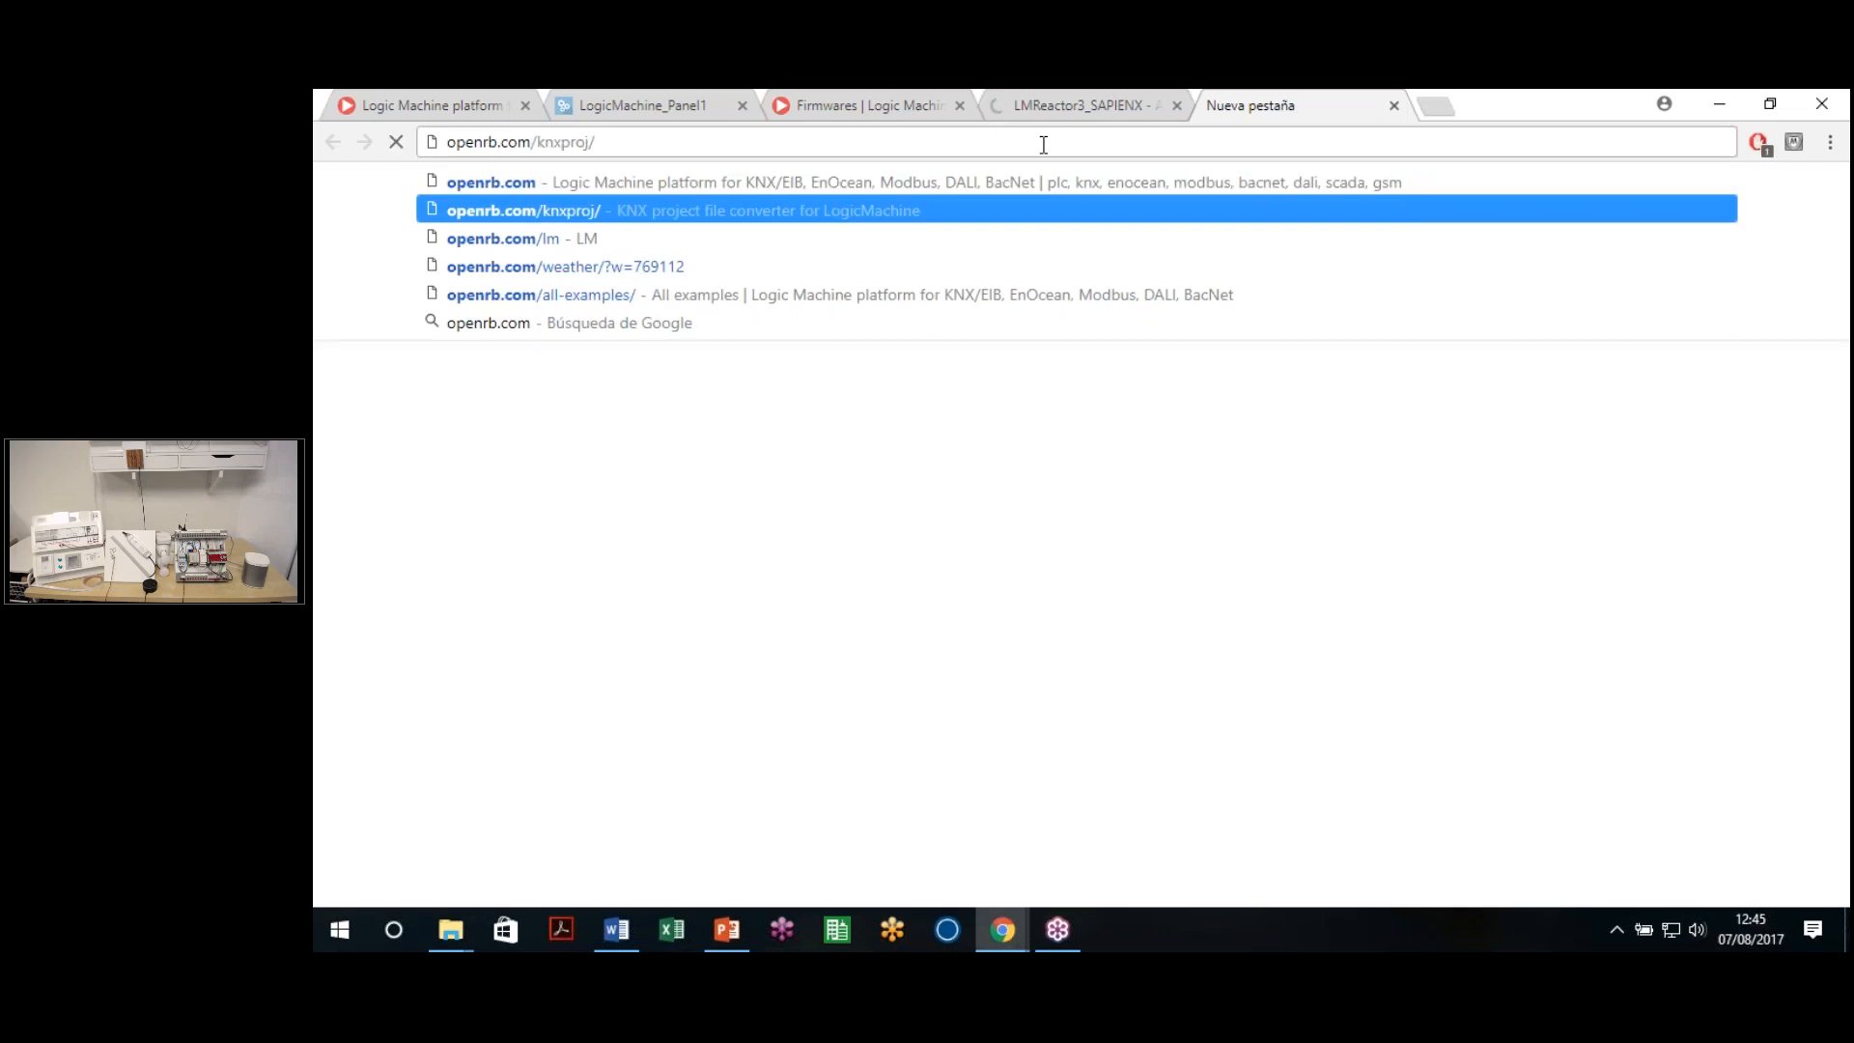
{"action": "key", "text": "Return"}
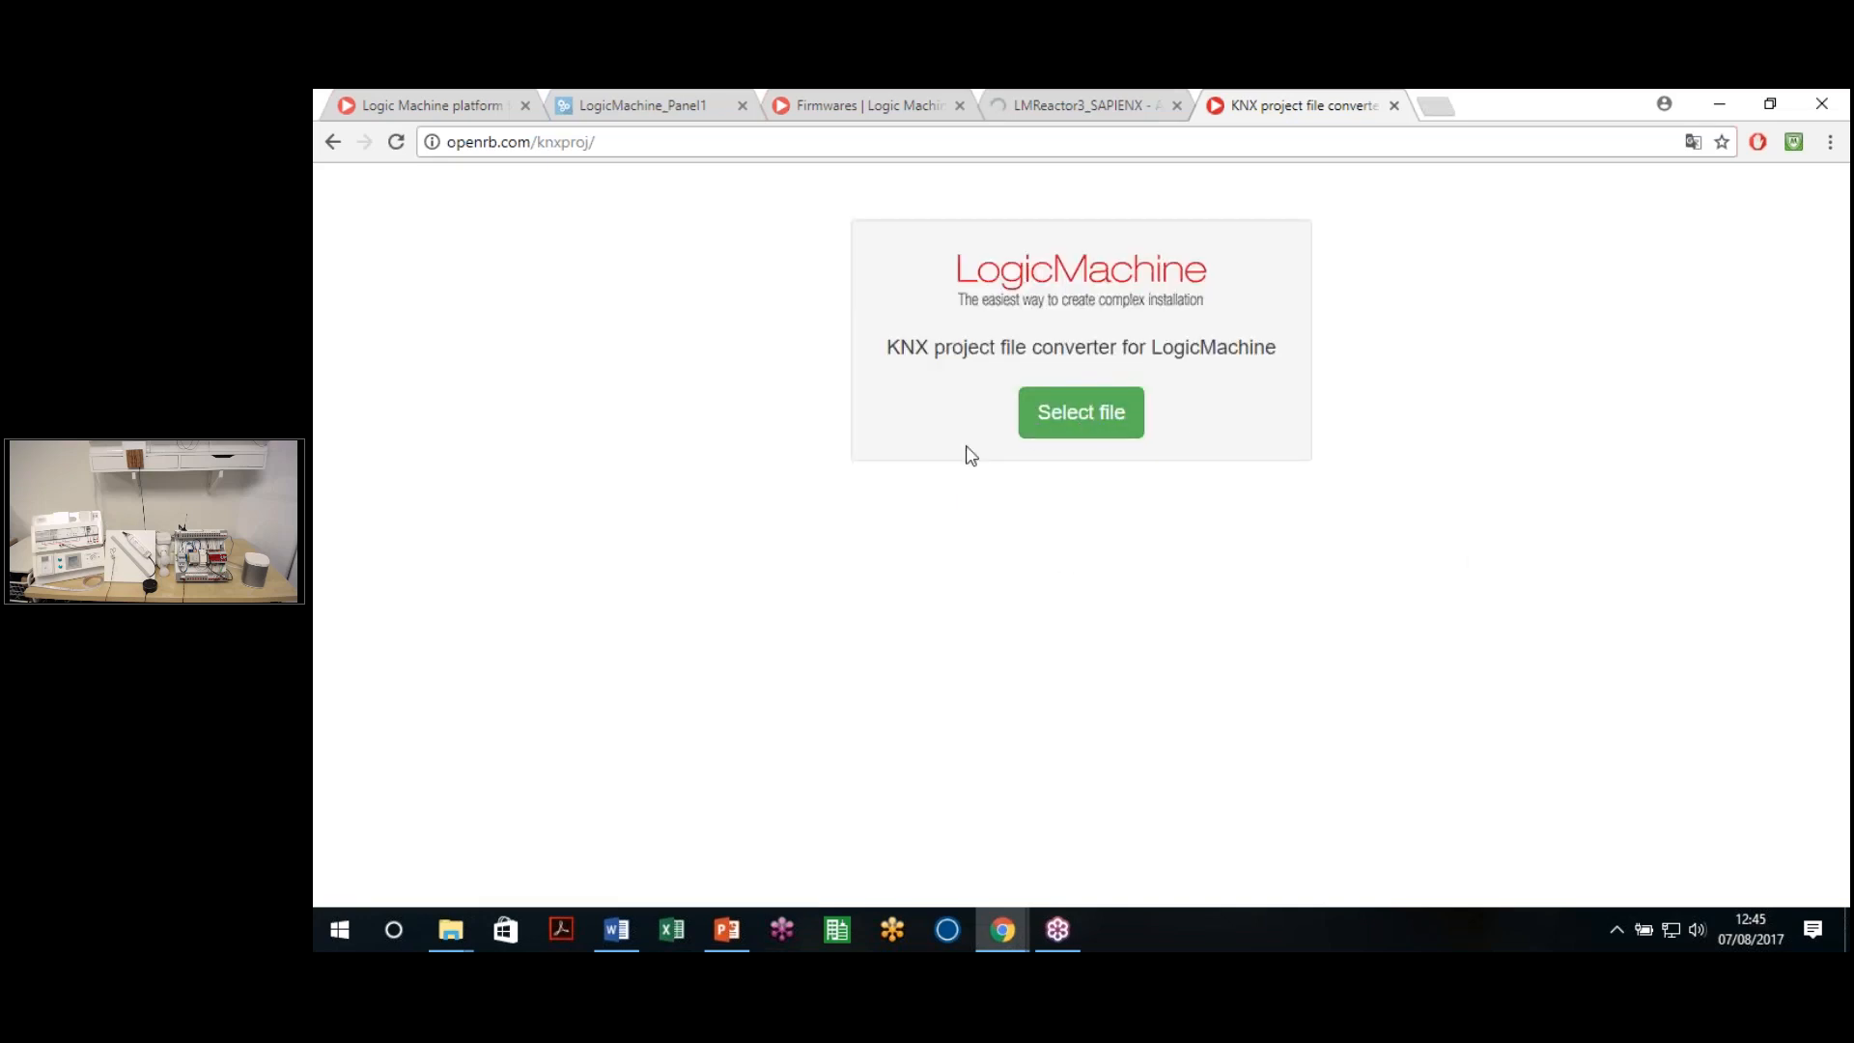
Convert Panel 1 LogicMachine.knxproj and get the resulting JSON file downloaded
{"action": "left_click", "coordinate": [1088, 424]}
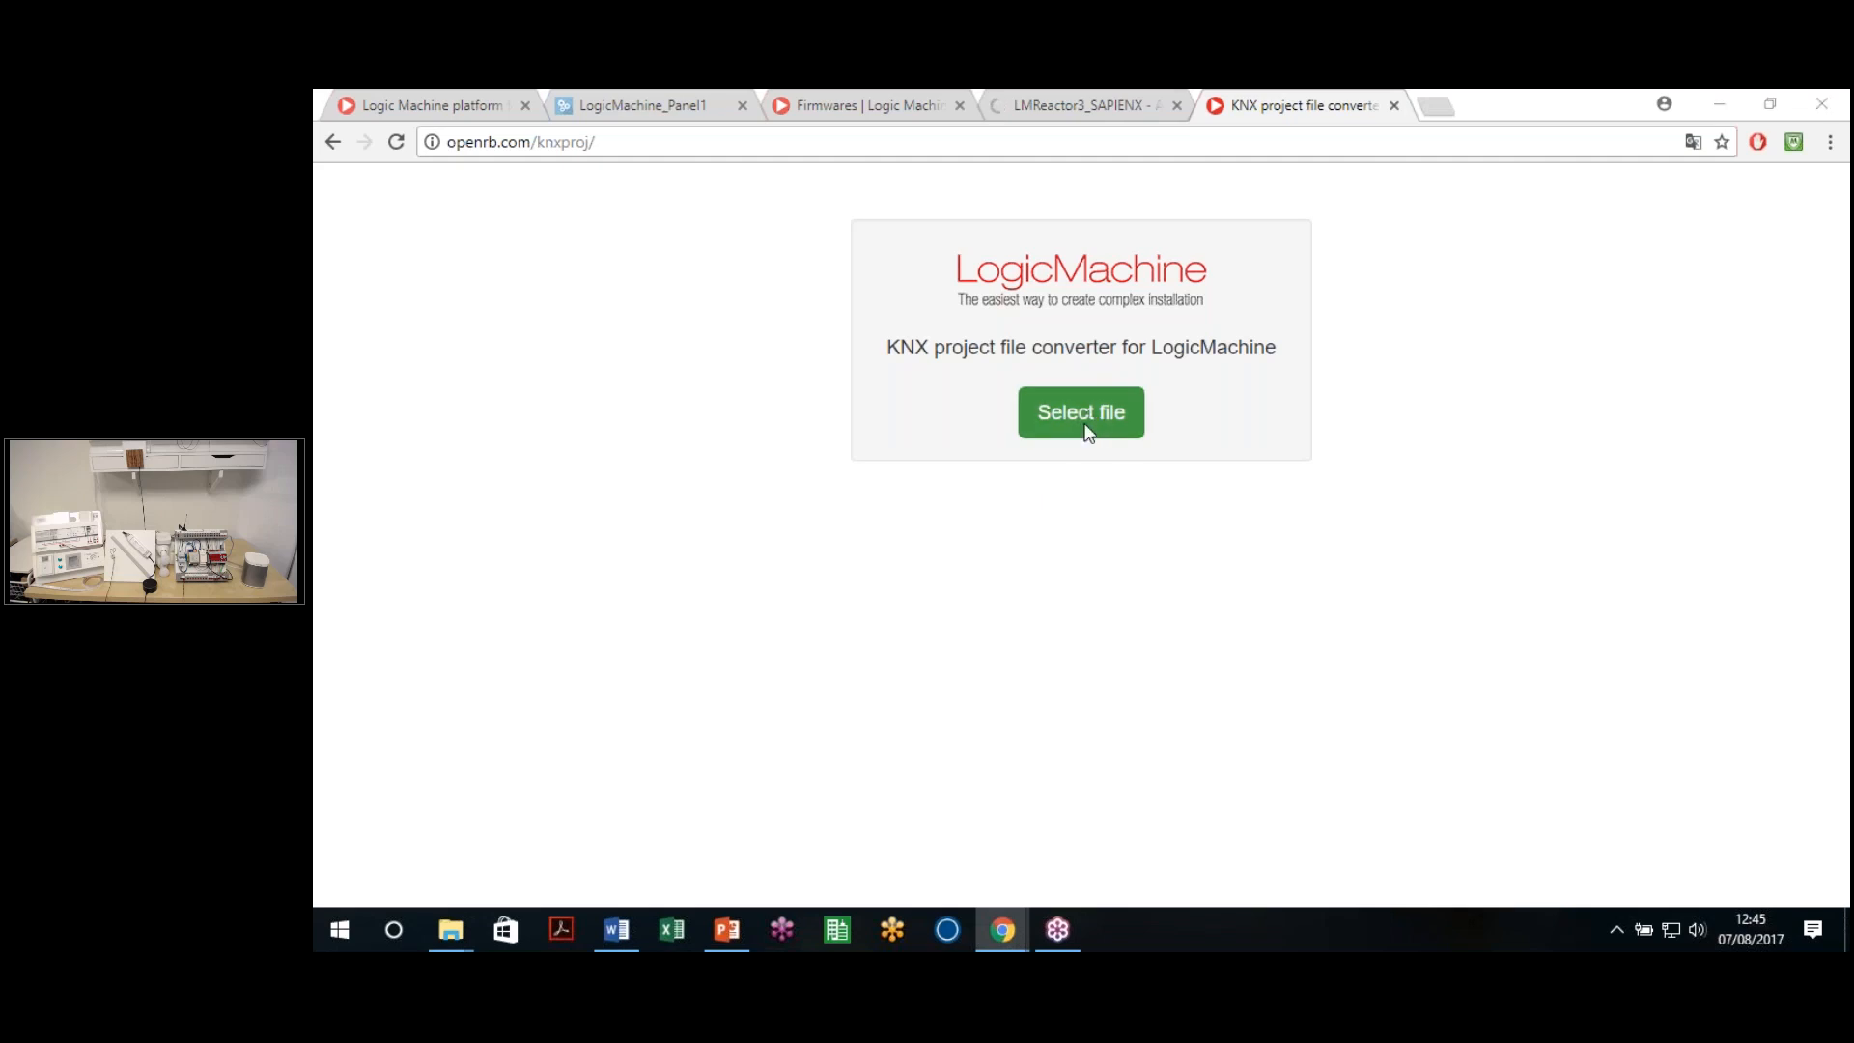
{"action": "left_click", "coordinate": [658, 293]}
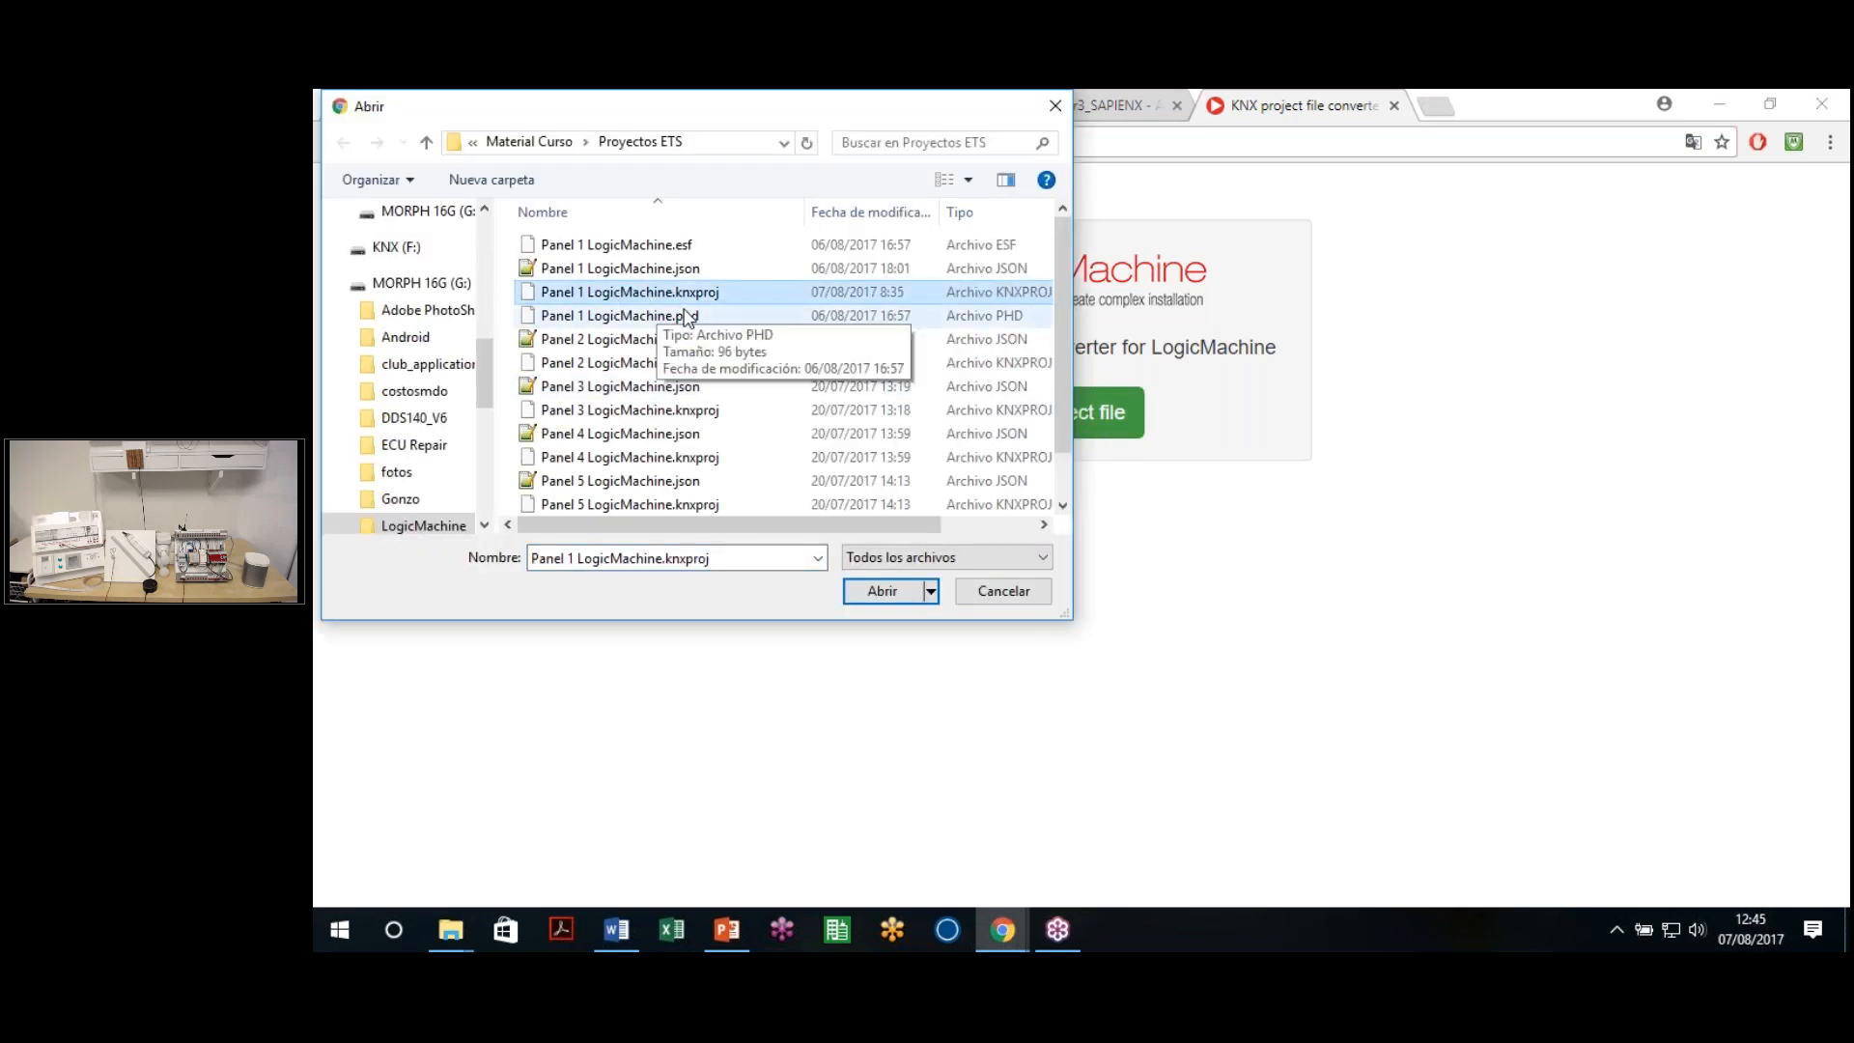
{"action": "left_click", "coordinate": [873, 596]}
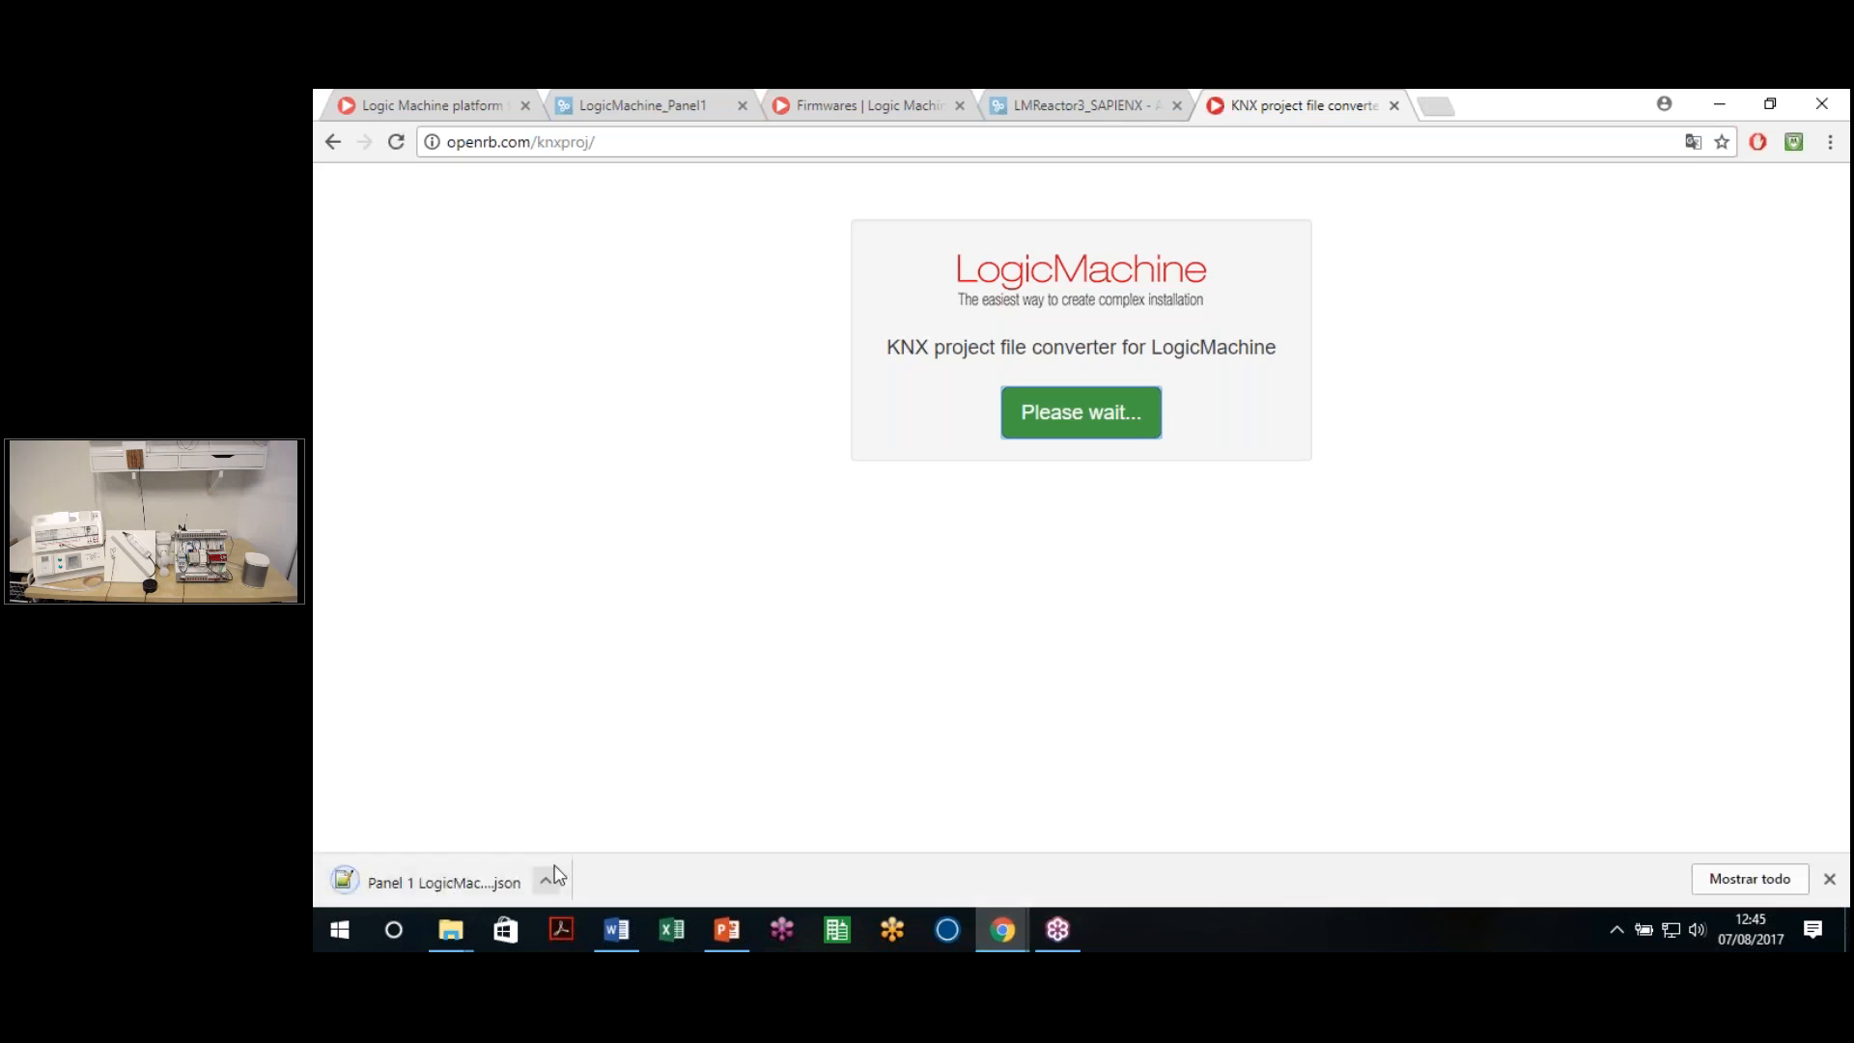
{"action": "left_click", "coordinate": [547, 885]}
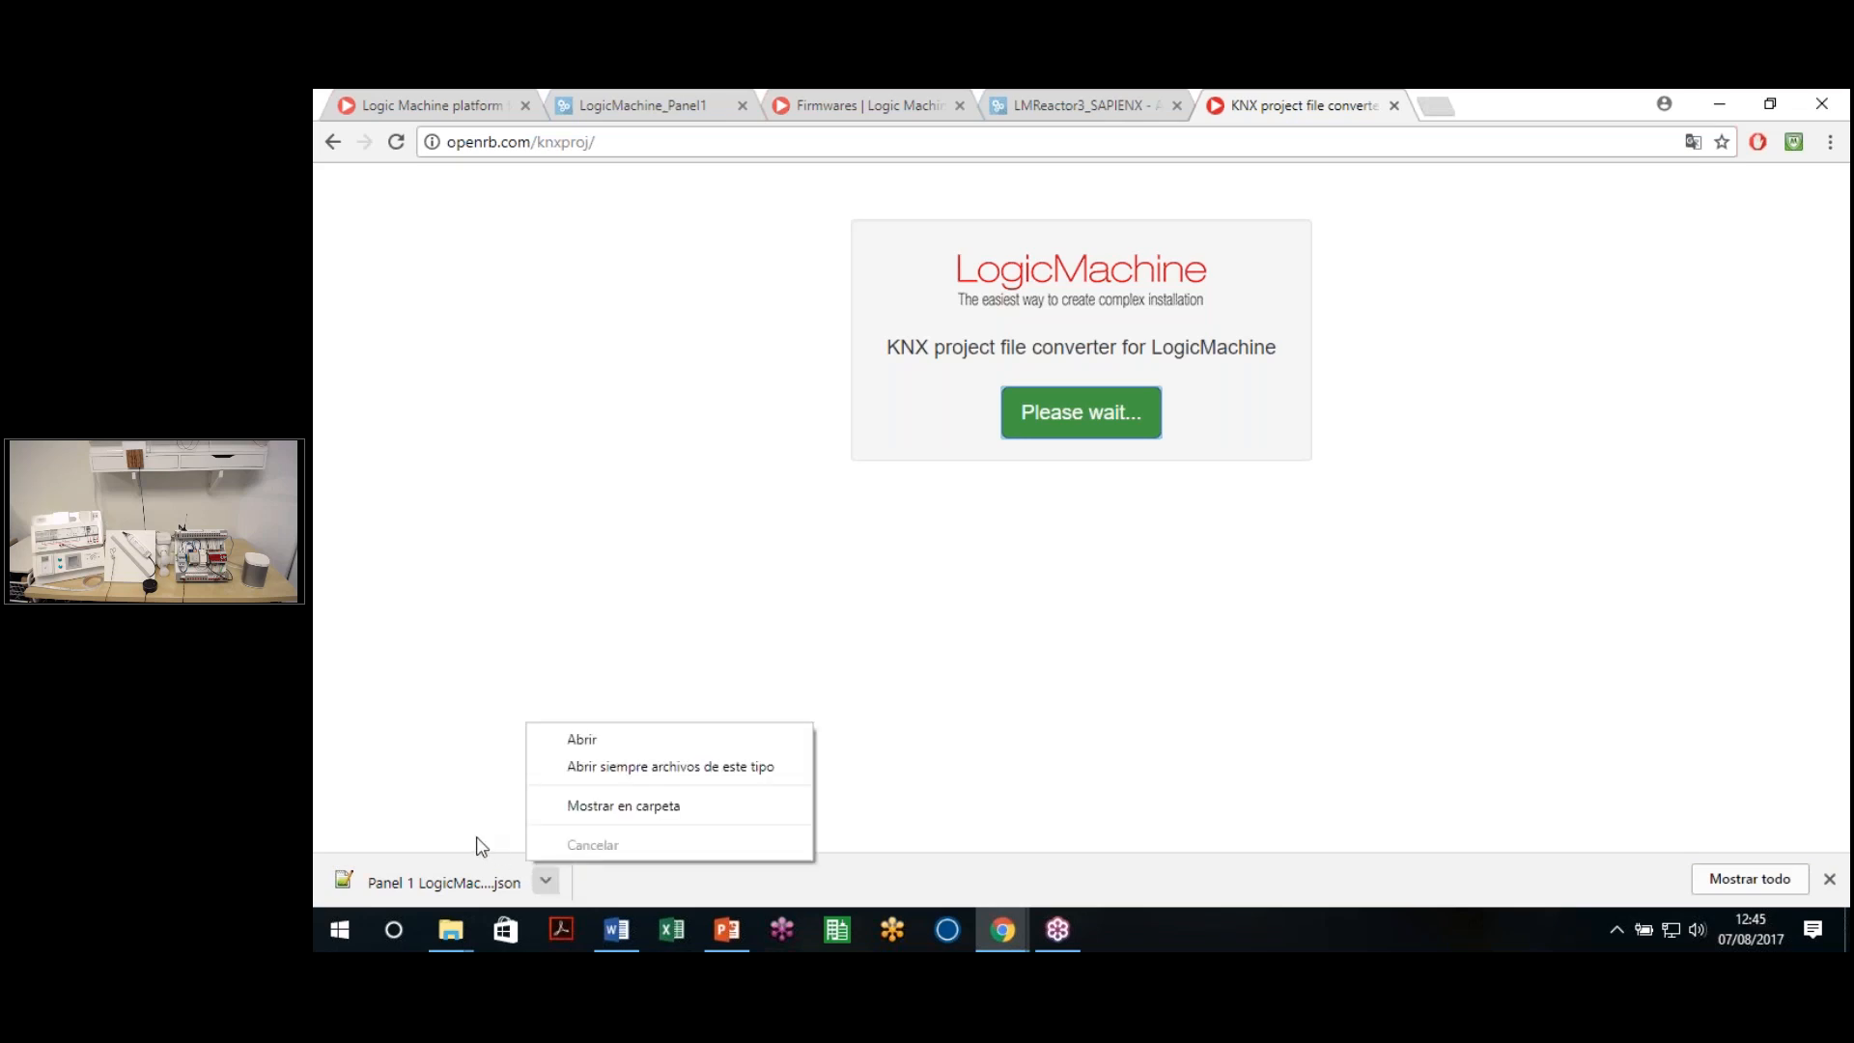
{"action": "left_click", "coordinate": [480, 809]}
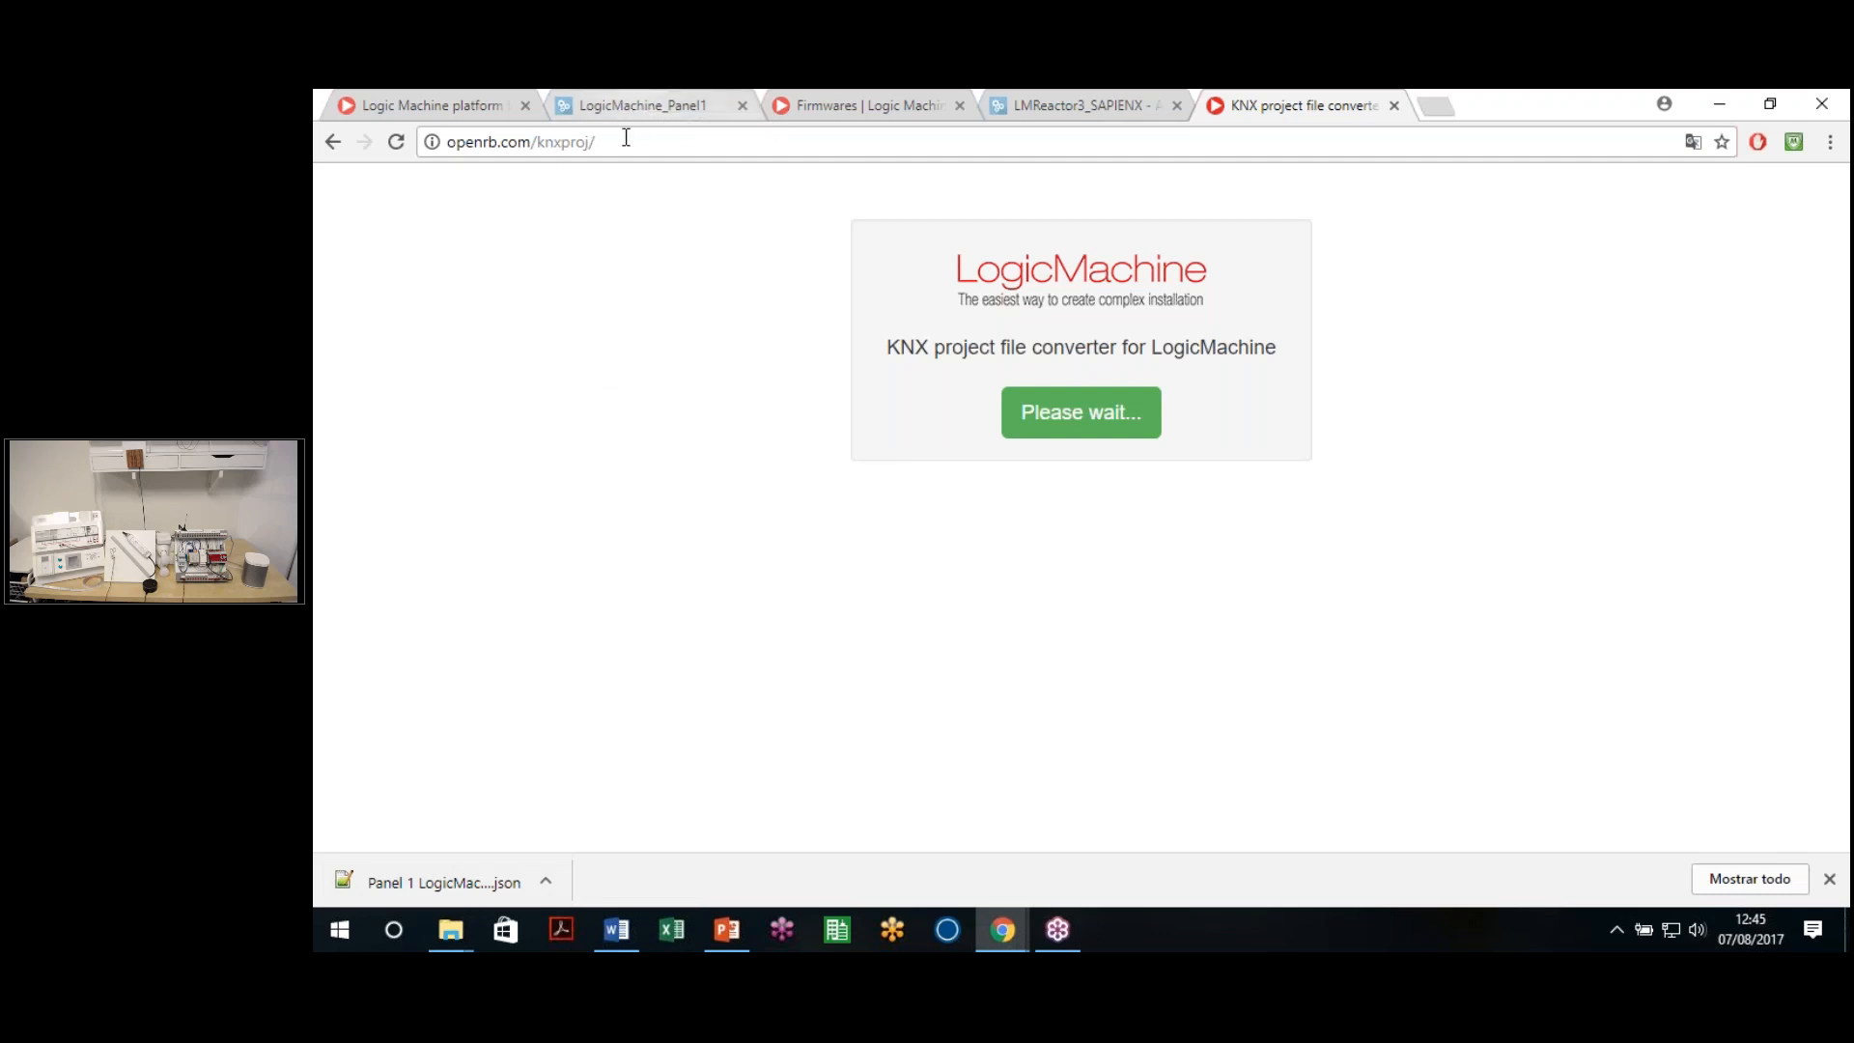
{"action": "left_click", "coordinate": [633, 106]}
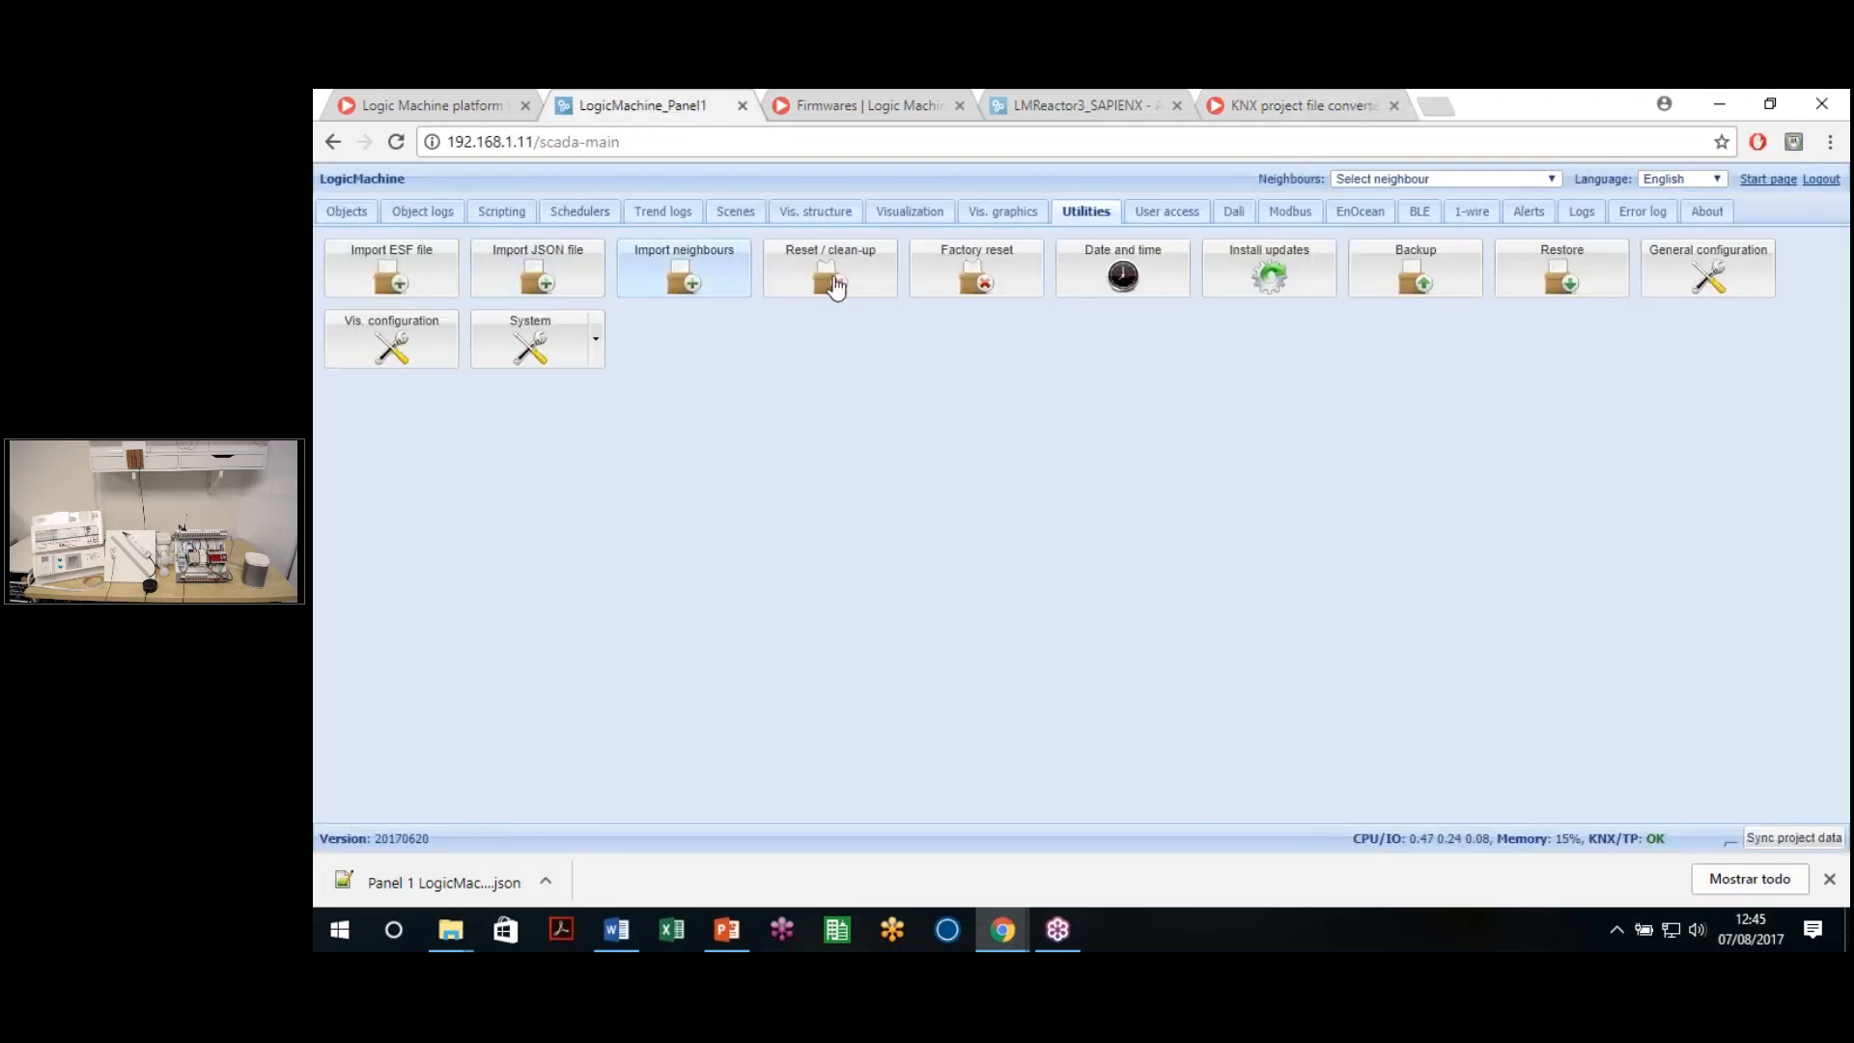
Run Reset / clean-up with Objects ticked to clear all existing objects
{"action": "left_click", "coordinate": [896, 309]}
{"action": "left_click", "coordinate": [1182, 410]}
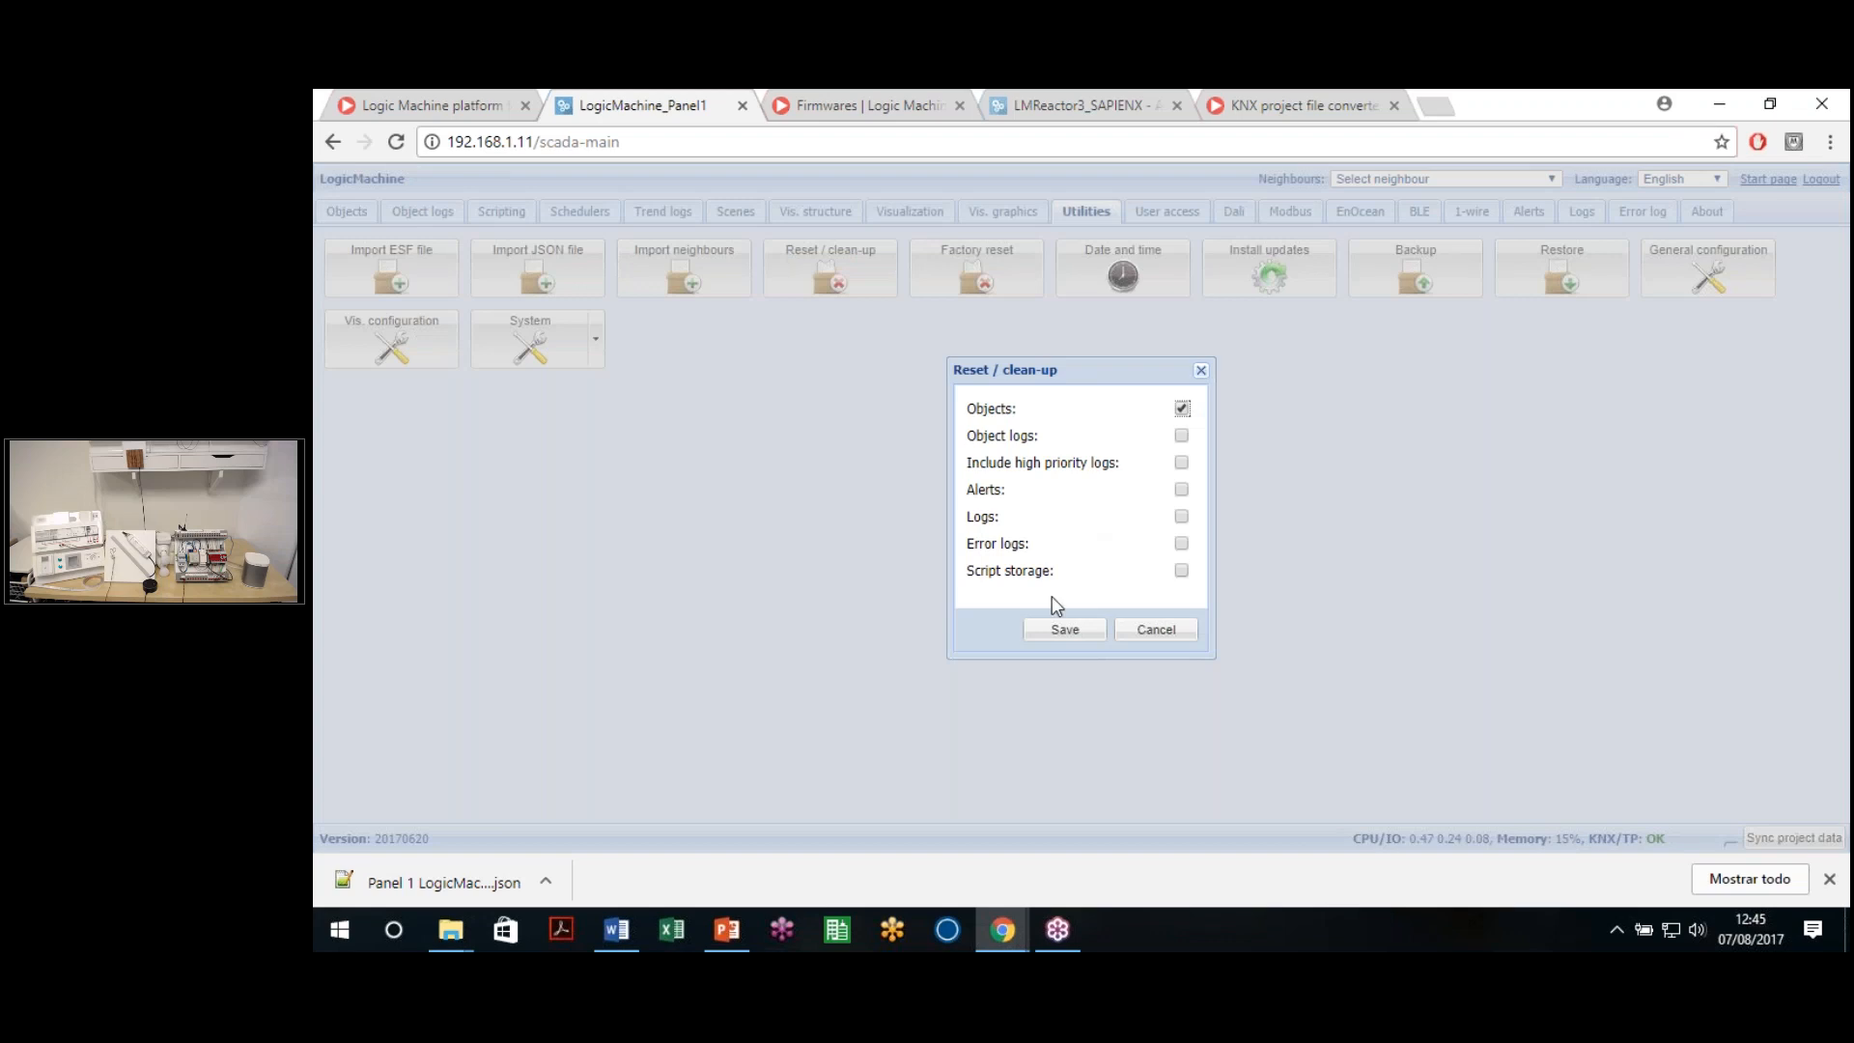
{"action": "left_click", "coordinate": [1064, 632]}
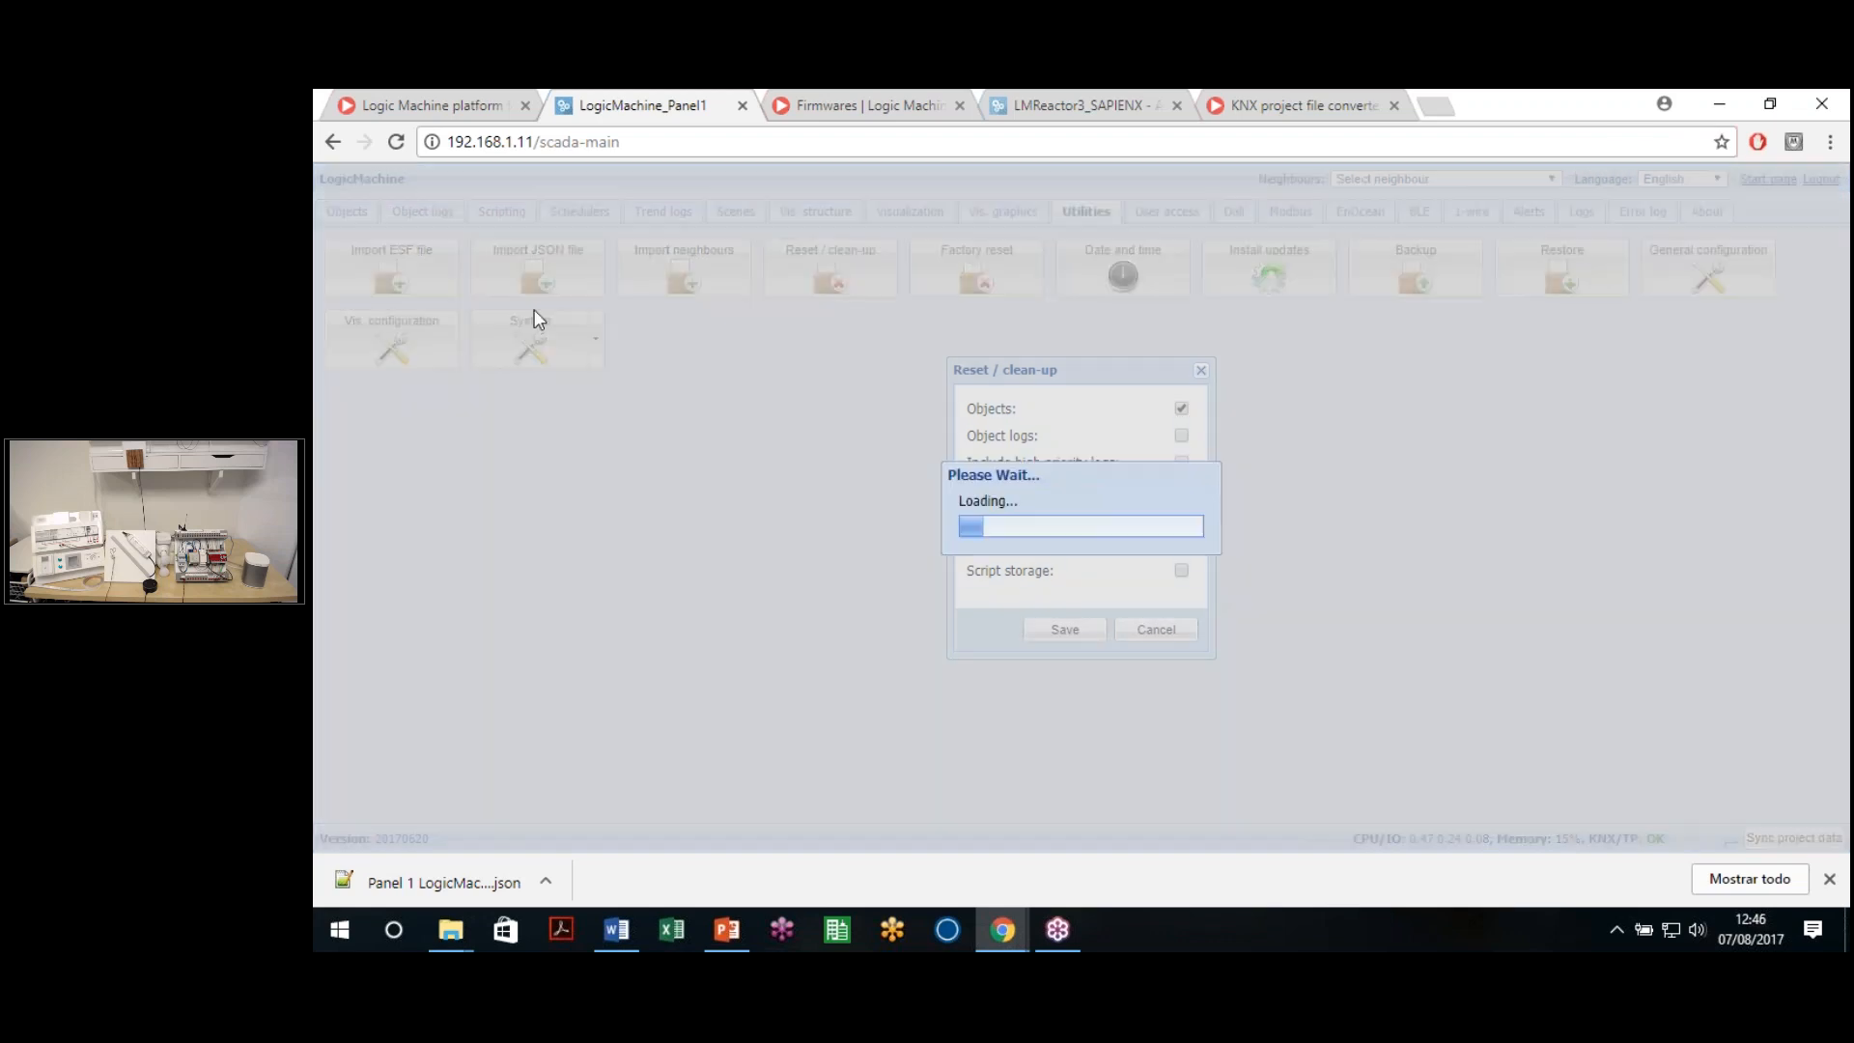
Import the downloaded JSON file, including objects without data type
{"action": "left_click", "coordinate": [565, 295]}
{"action": "left_click", "coordinate": [1091, 451]}
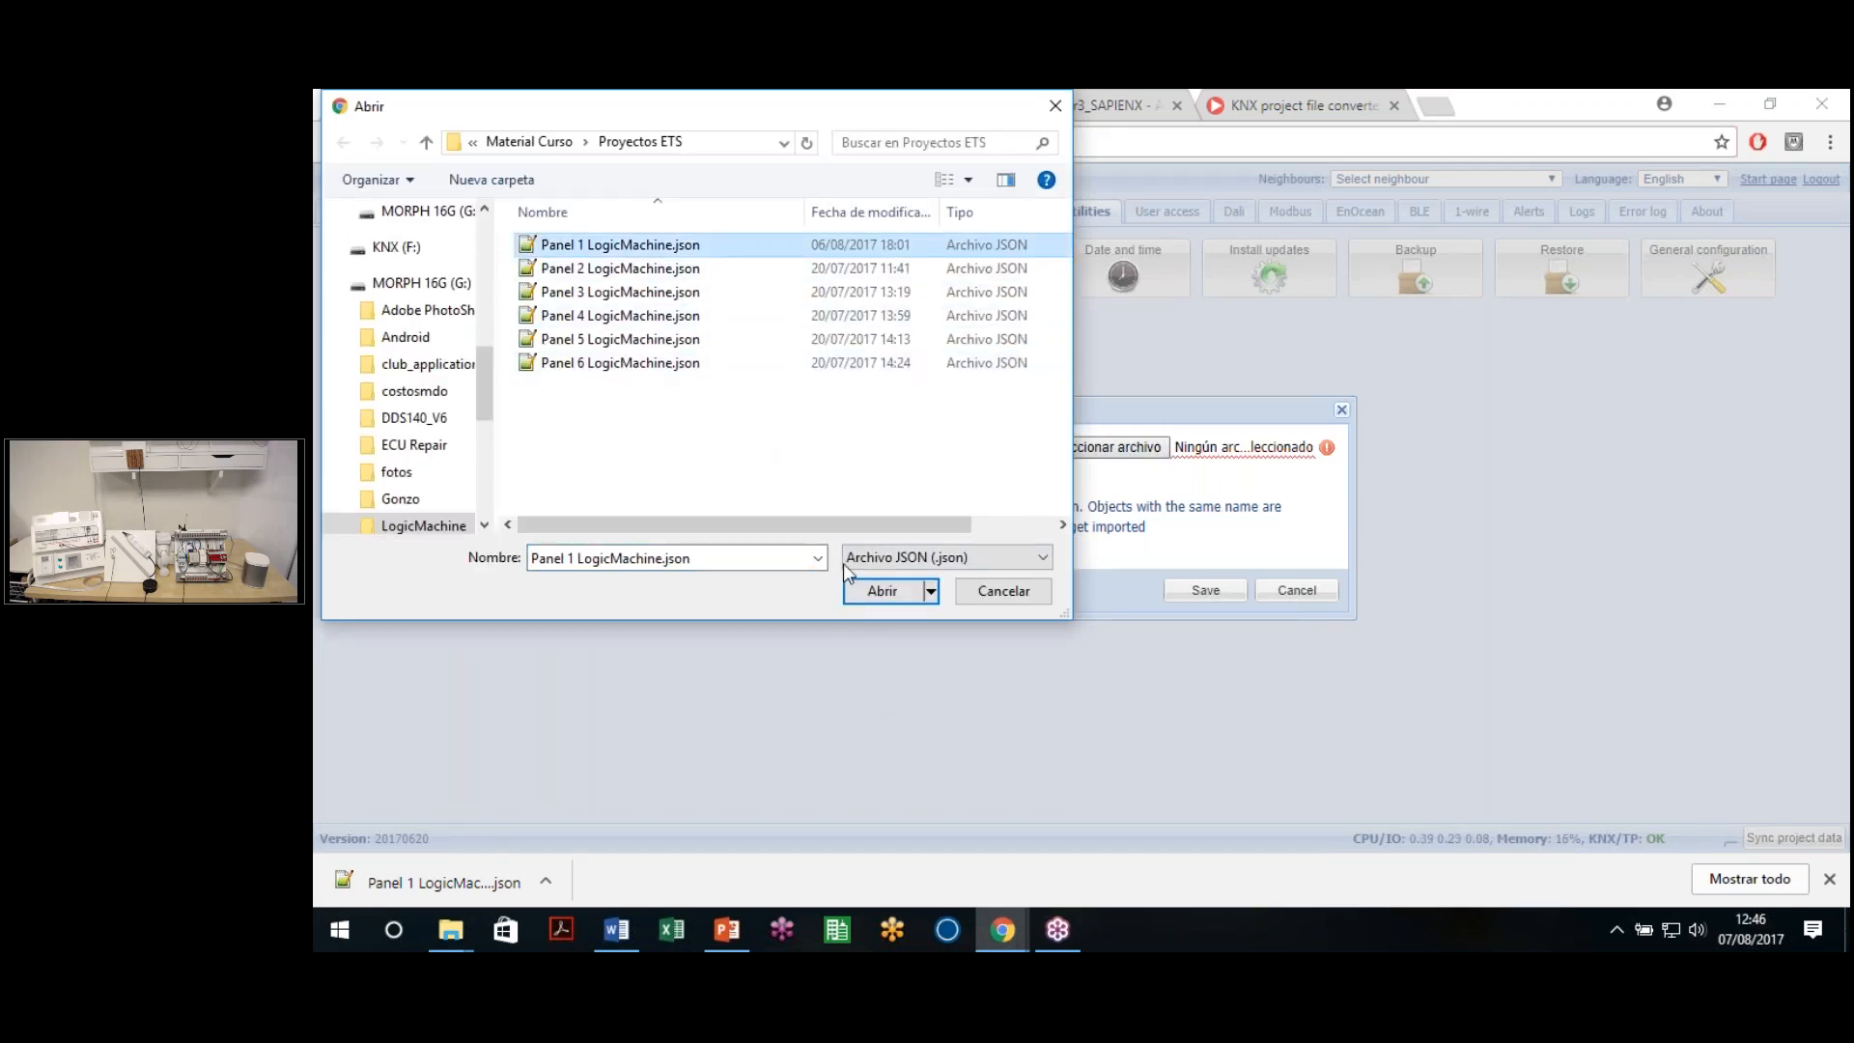
{"action": "left_click", "coordinate": [984, 597]}
{"action": "left_click", "coordinate": [983, 594]}
{"action": "left_click_drag", "start_coordinate": [444, 881], "coordinate": [1110, 454]}
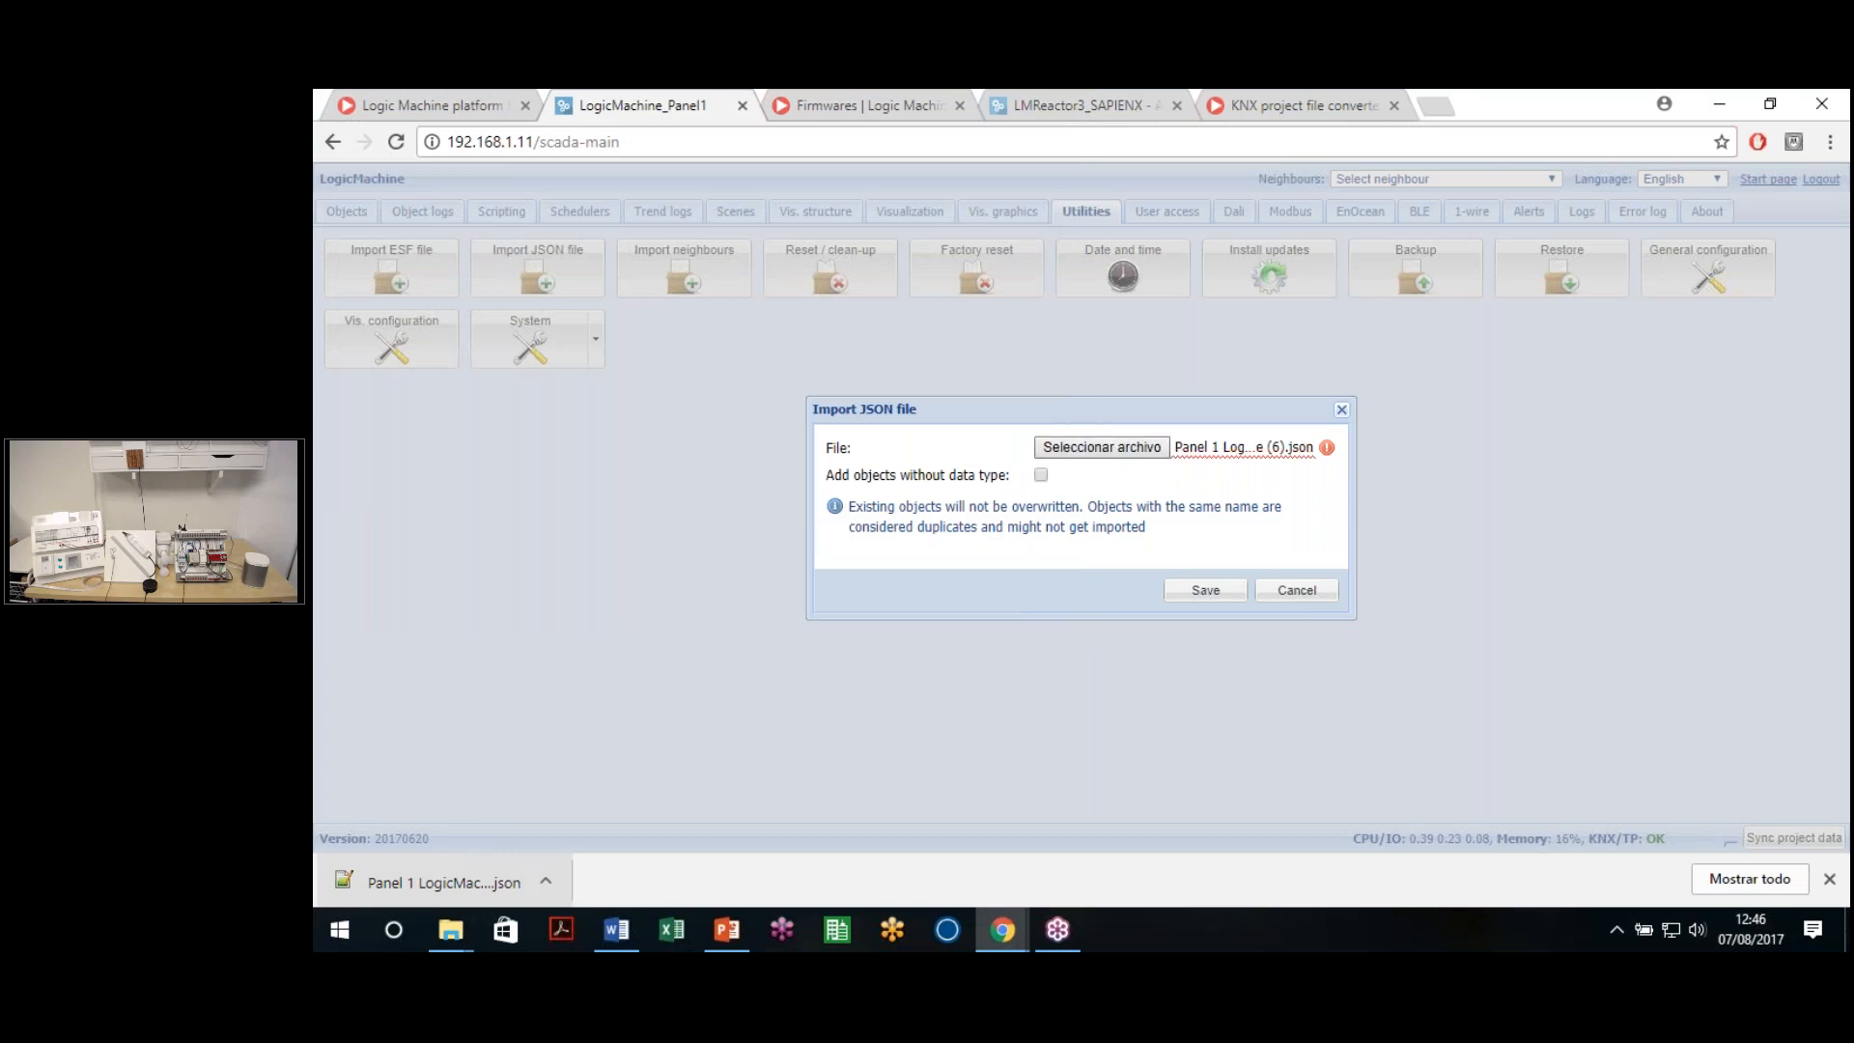
{"action": "left_click", "coordinate": [1042, 475]}
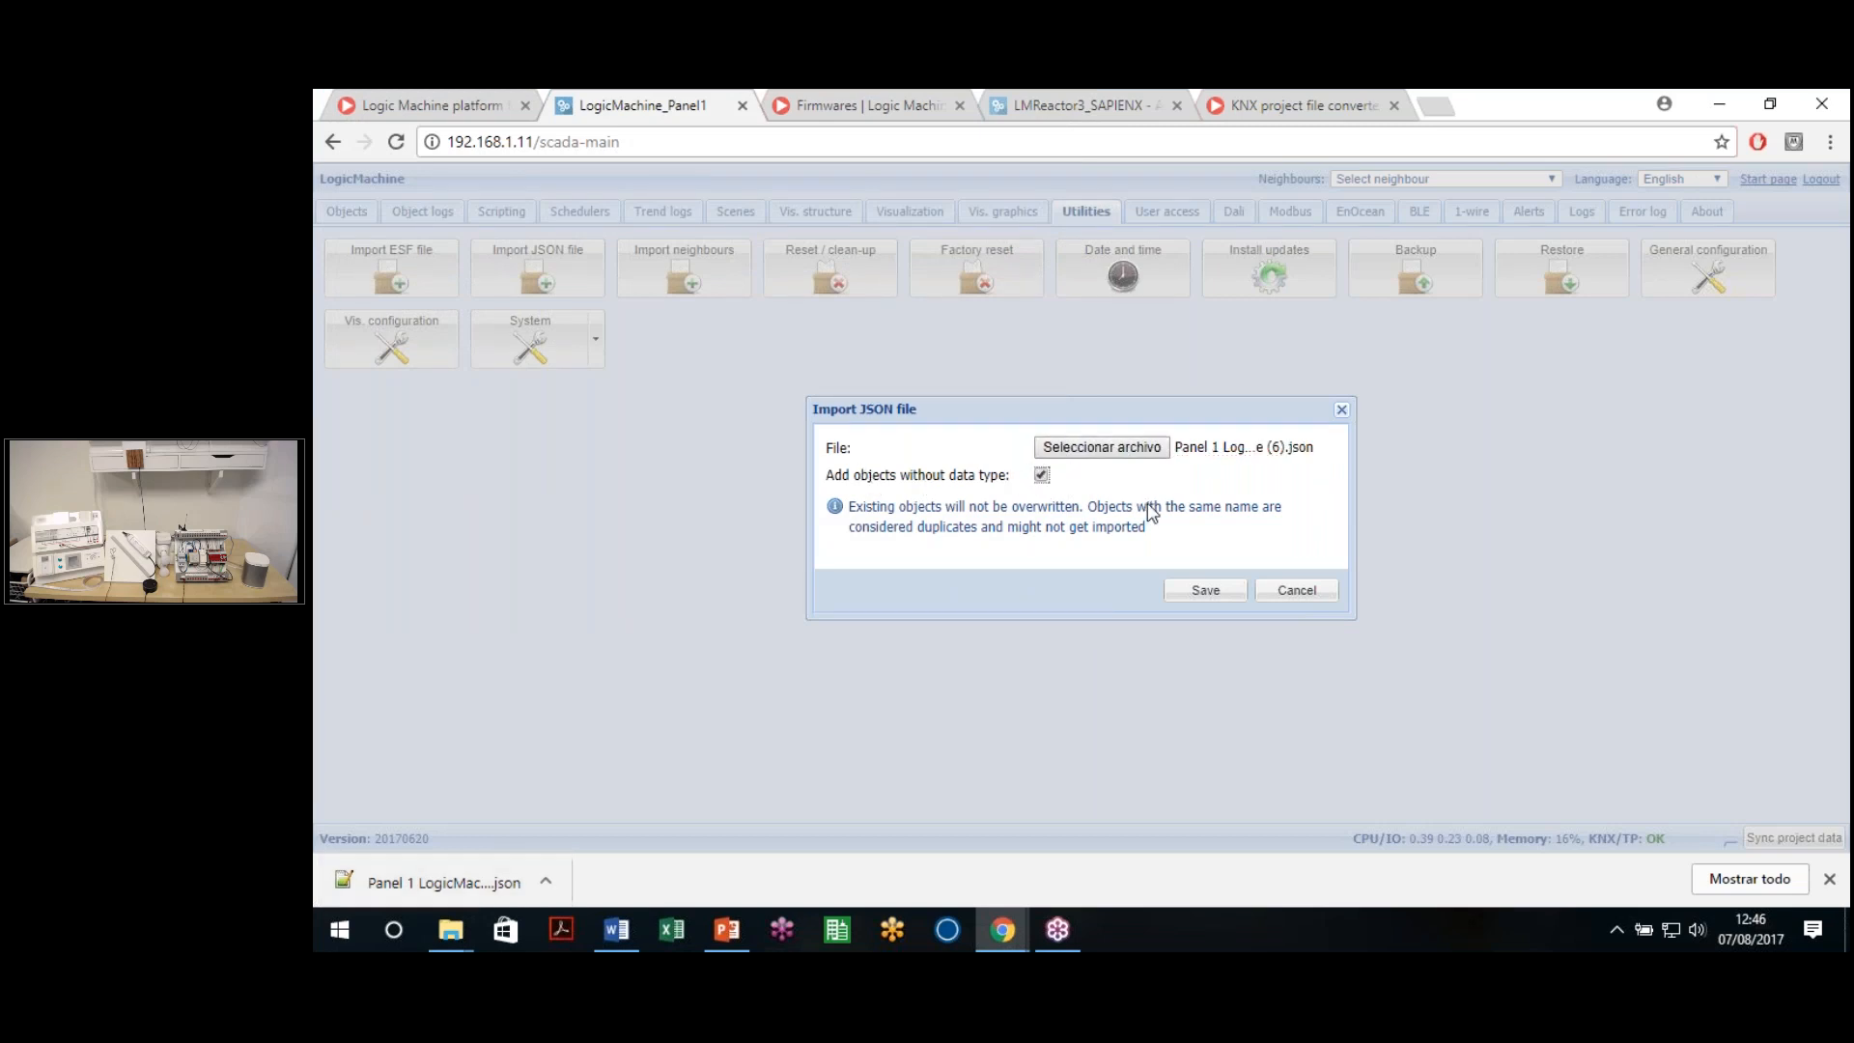
{"action": "left_click", "coordinate": [1208, 596]}
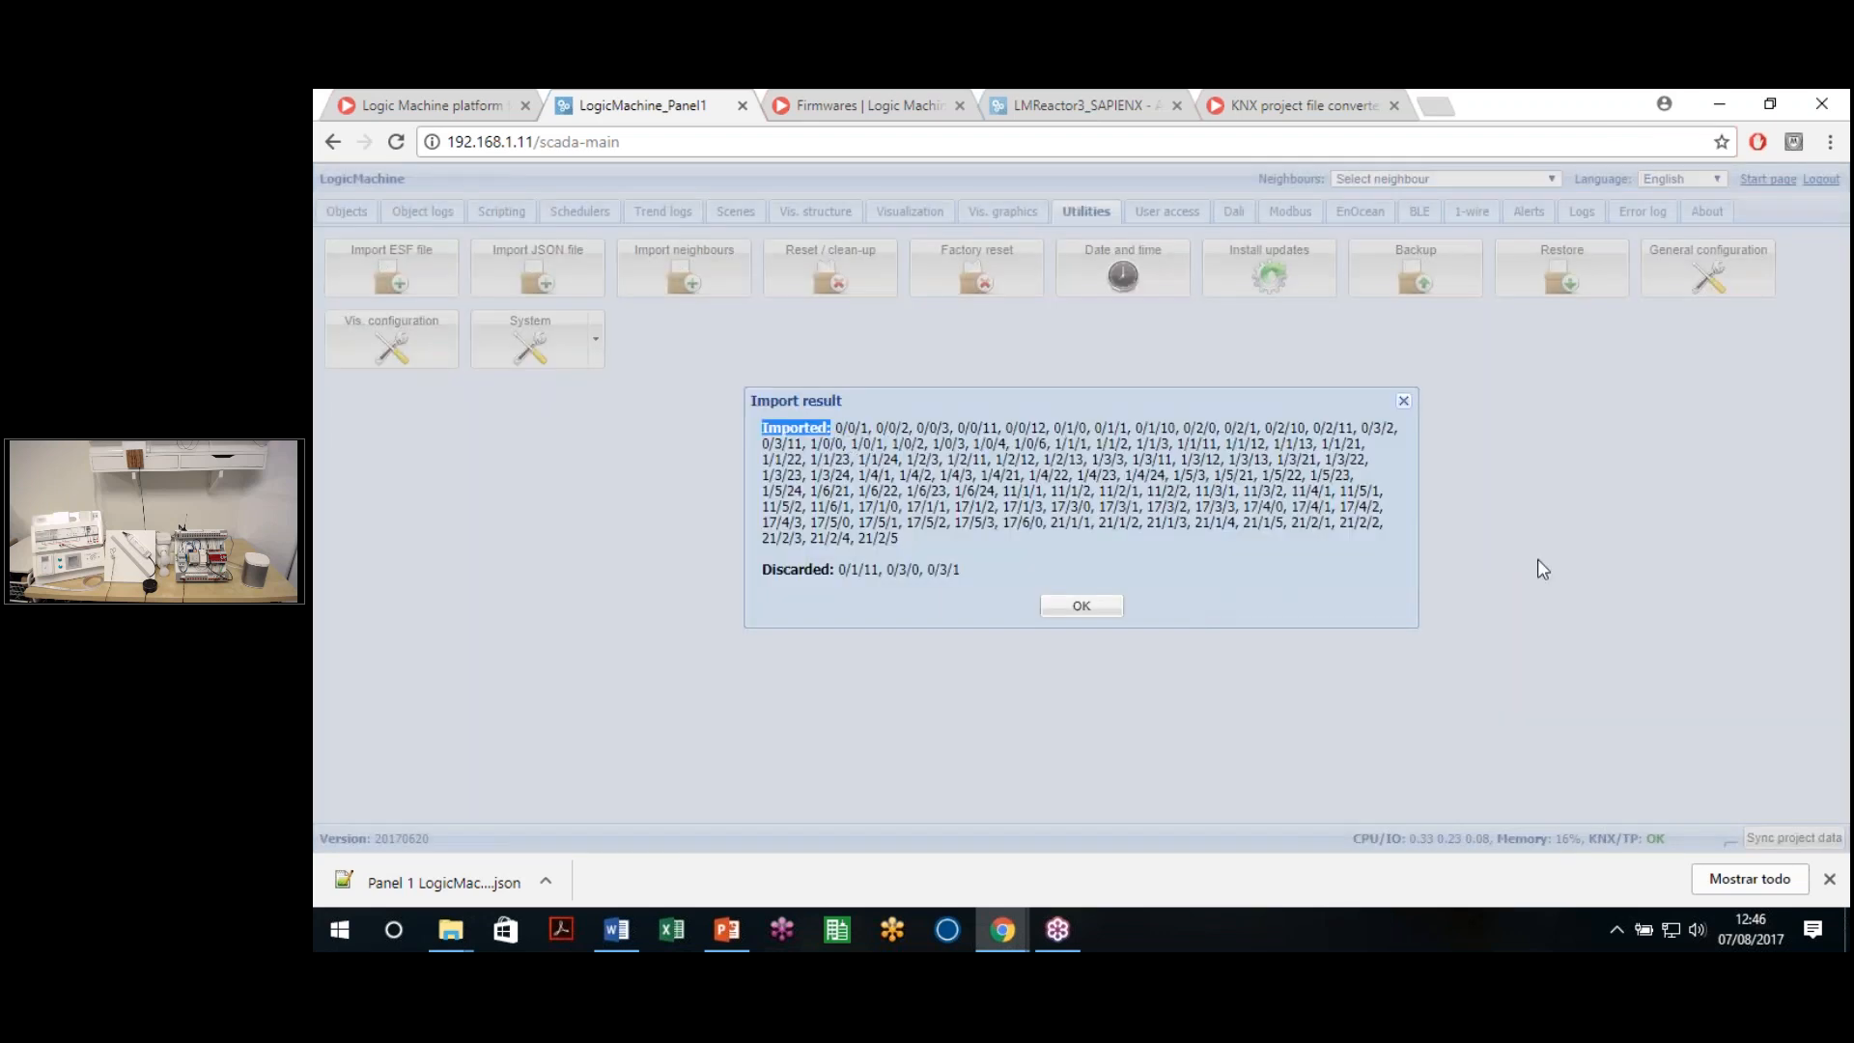
Review the import summary, noting discarded 0/1/11, 0/3/0 and 0/3/1, then dismiss it
{"action": "left_click_drag", "start_coordinate": [836, 427], "coordinate": [1284, 506]}
{"action": "left_click", "coordinate": [1083, 530]}
{"action": "left_click_drag", "start_coordinate": [837, 576], "coordinate": [960, 570]}
{"action": "left_click", "coordinate": [960, 569]}
{"action": "left_click", "coordinate": [1072, 604]}
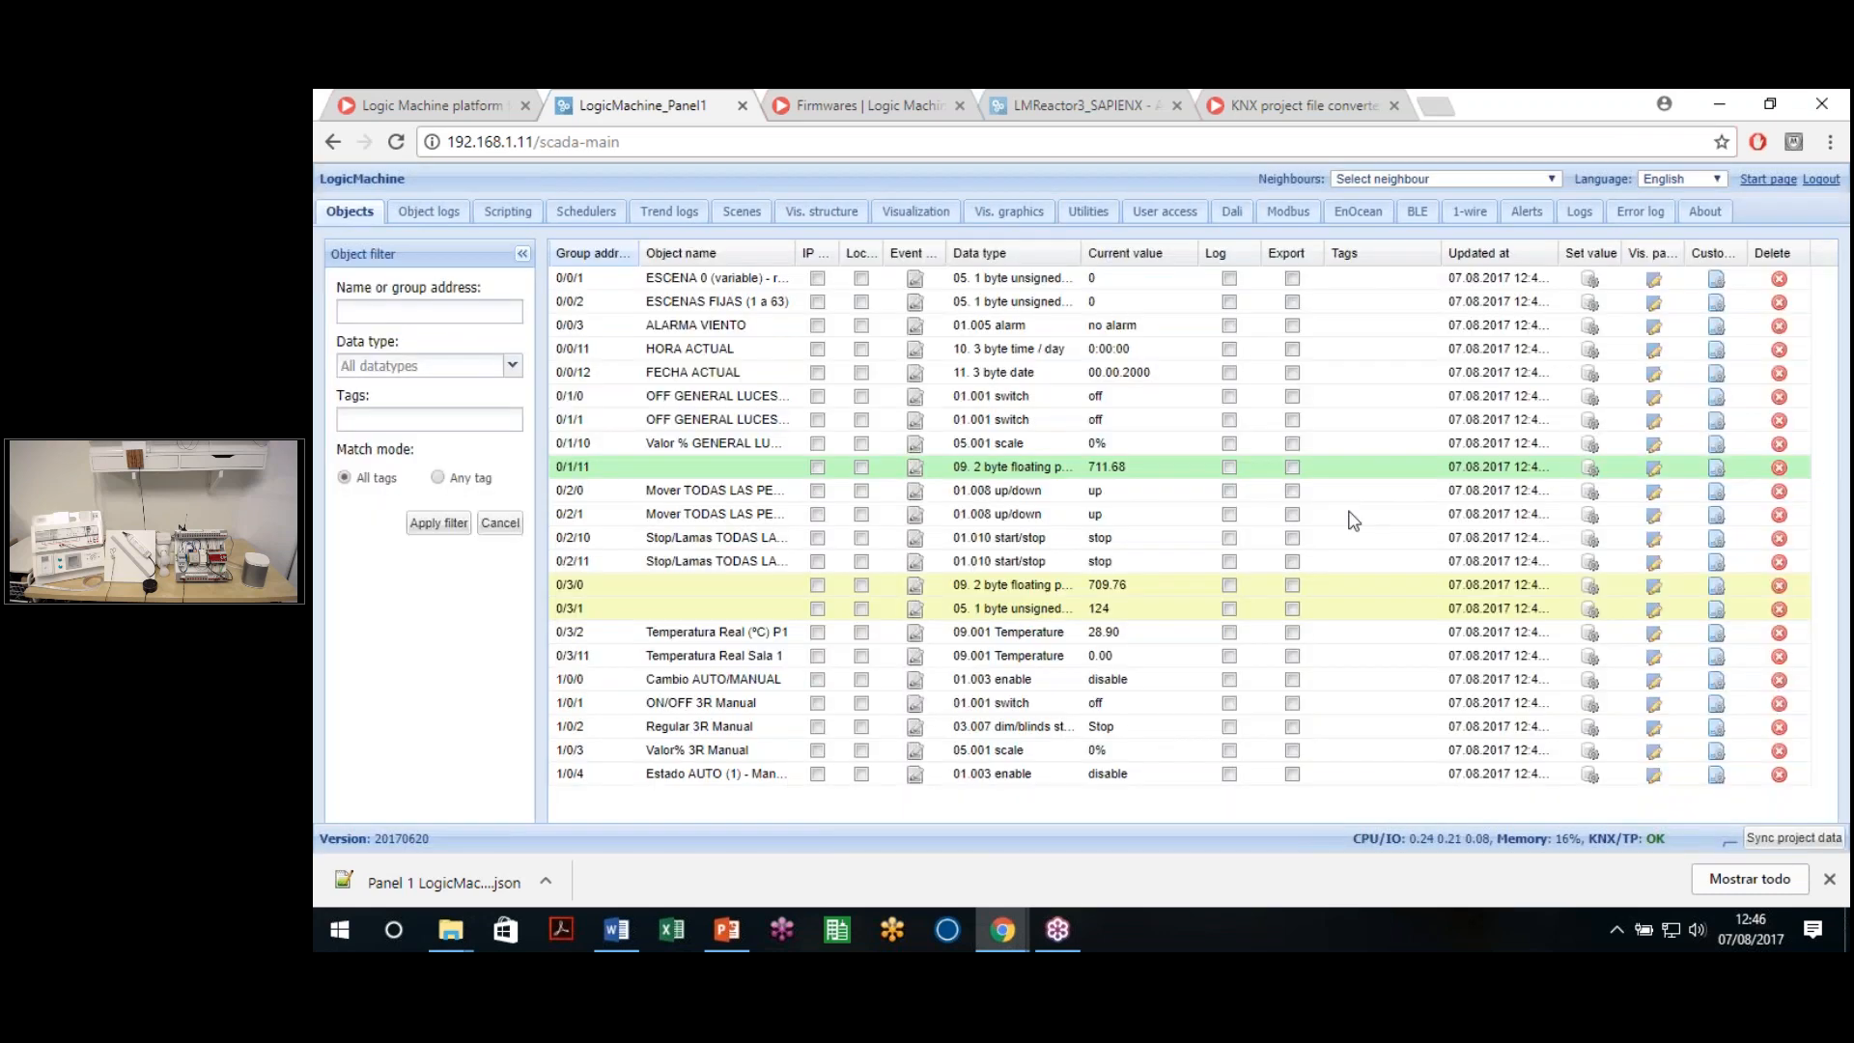
Close the downloads bar and page through the 99 imported objects
{"action": "left_click", "coordinate": [1829, 879]}
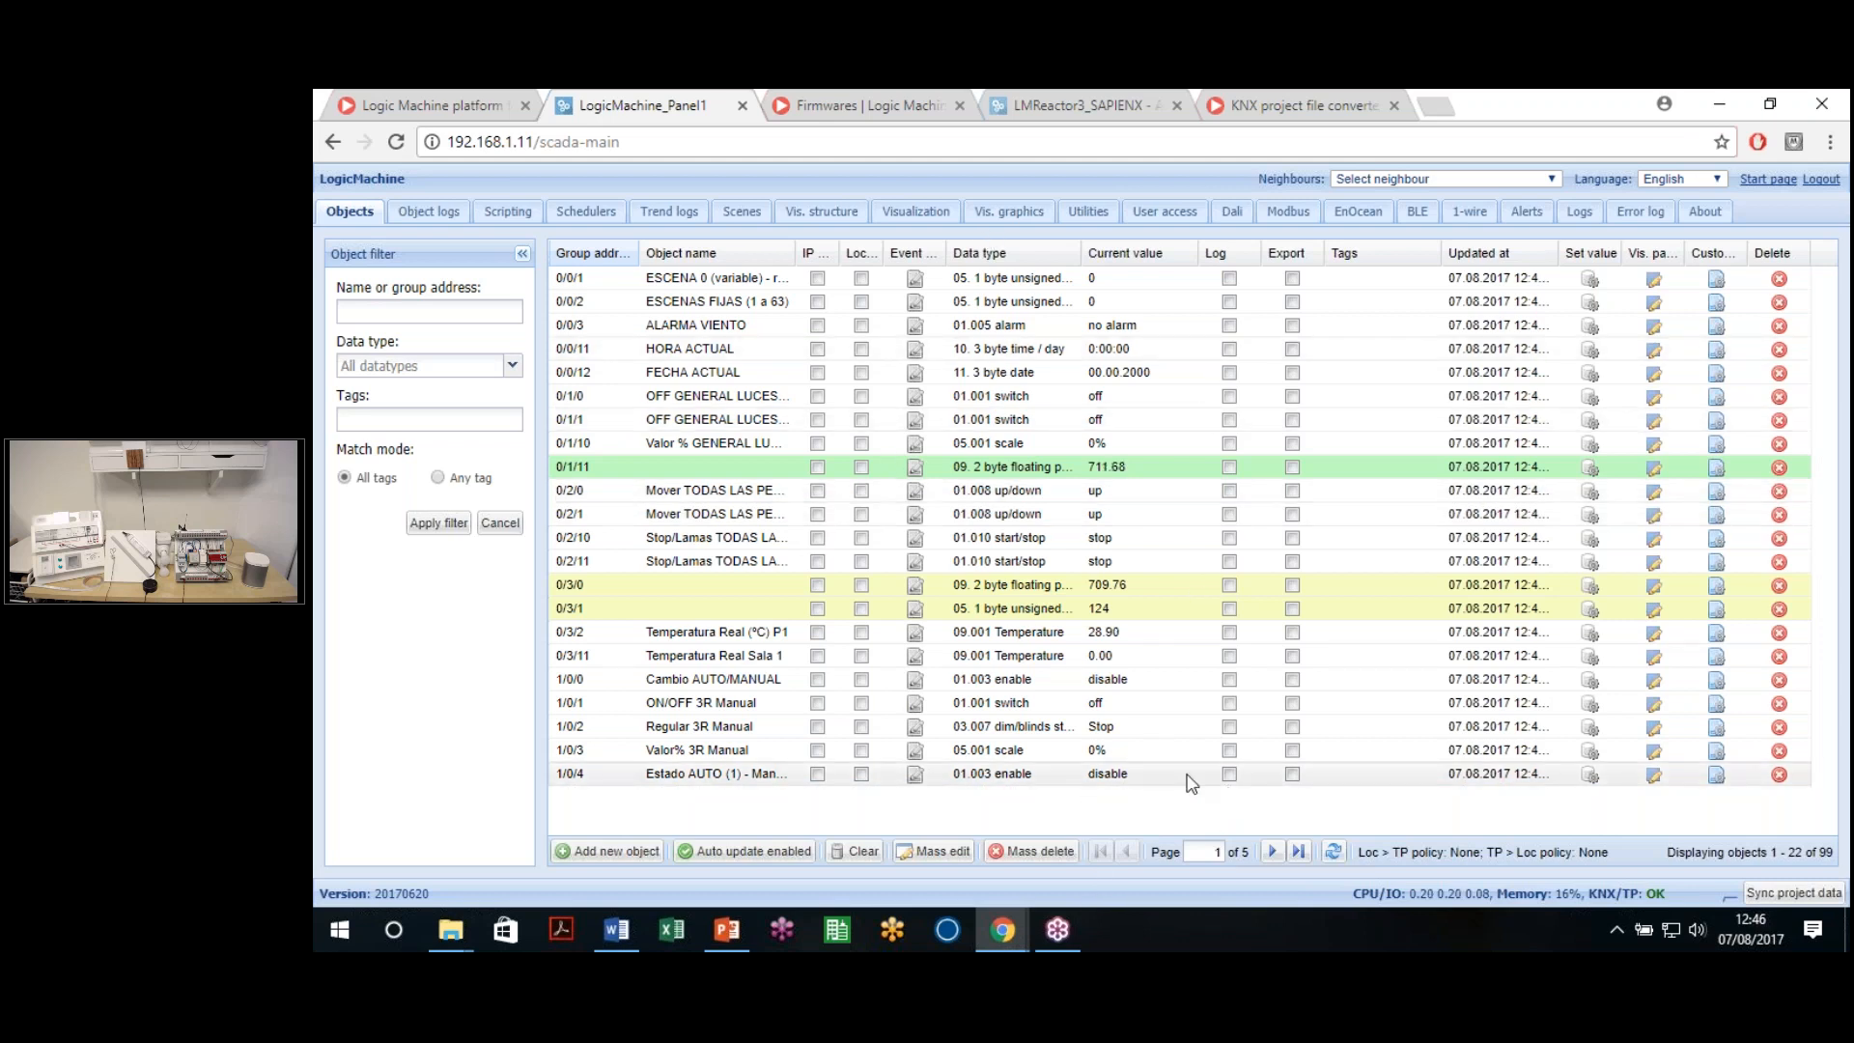
{"action": "left_click", "coordinate": [1274, 852]}
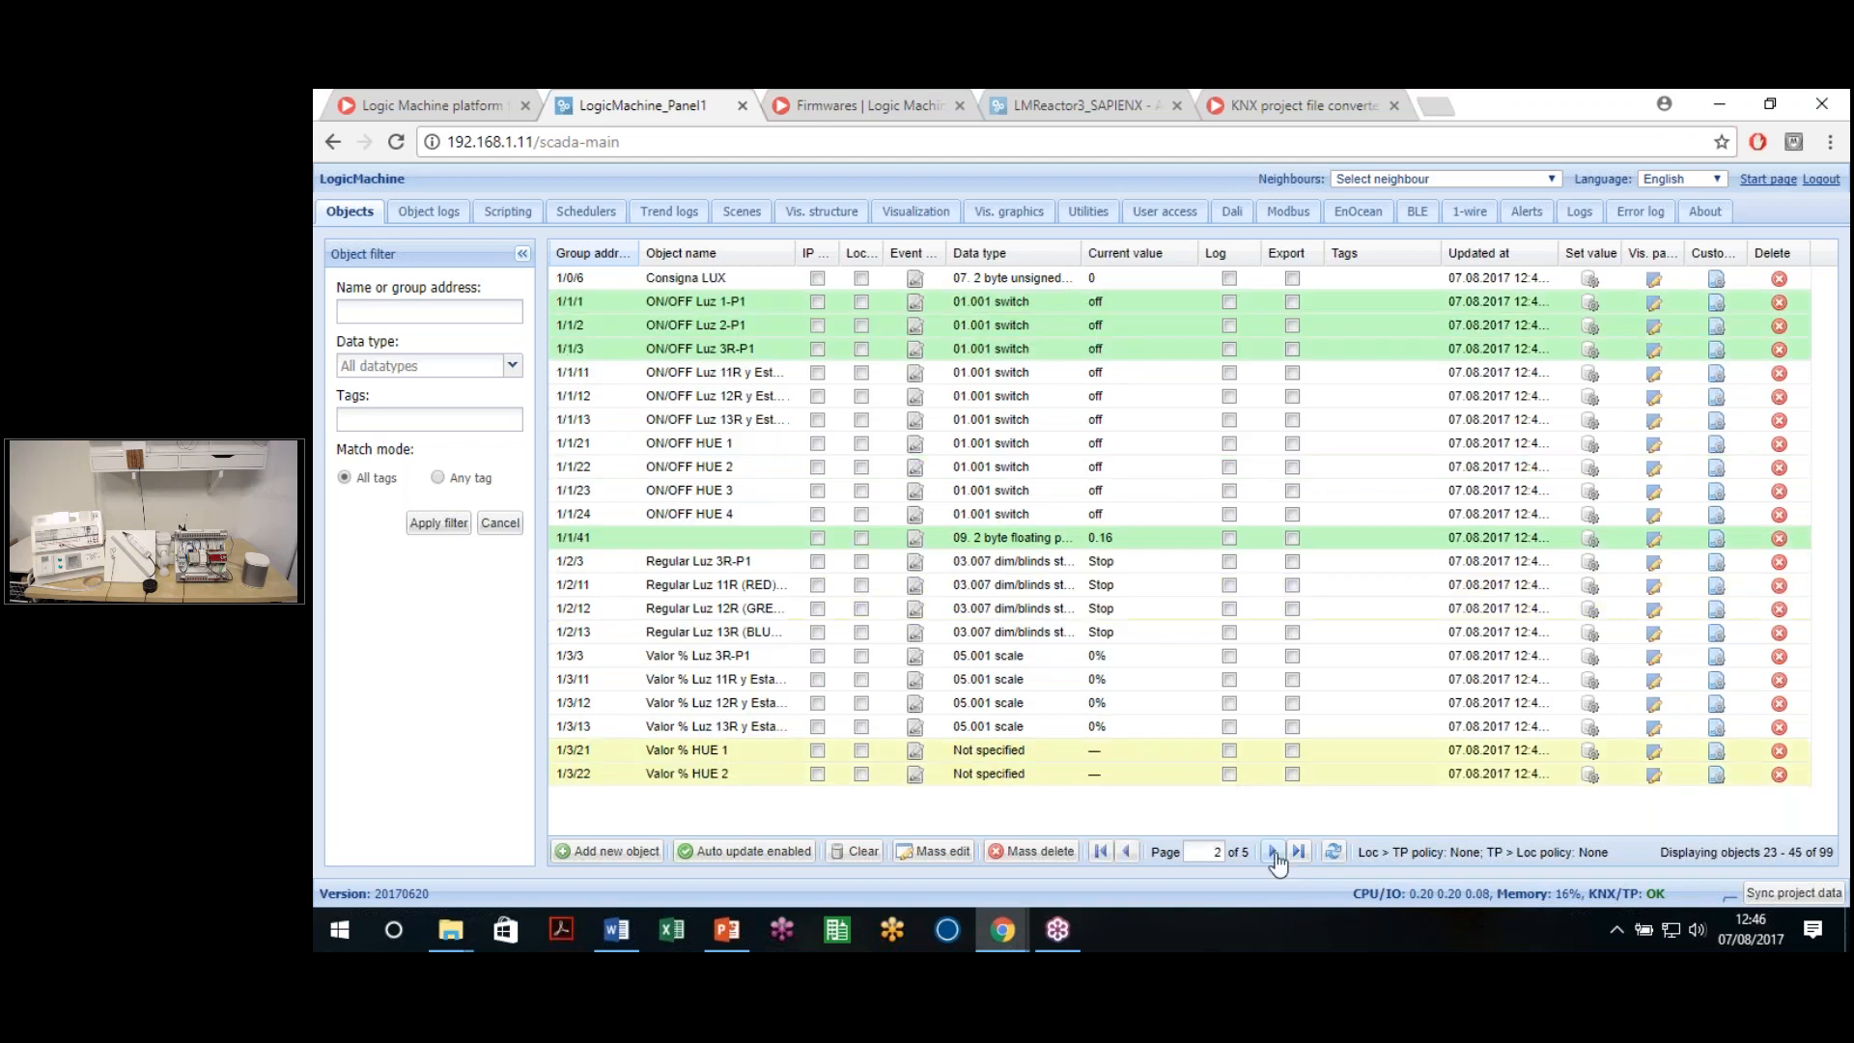
{"action": "left_click", "coordinate": [1274, 851]}
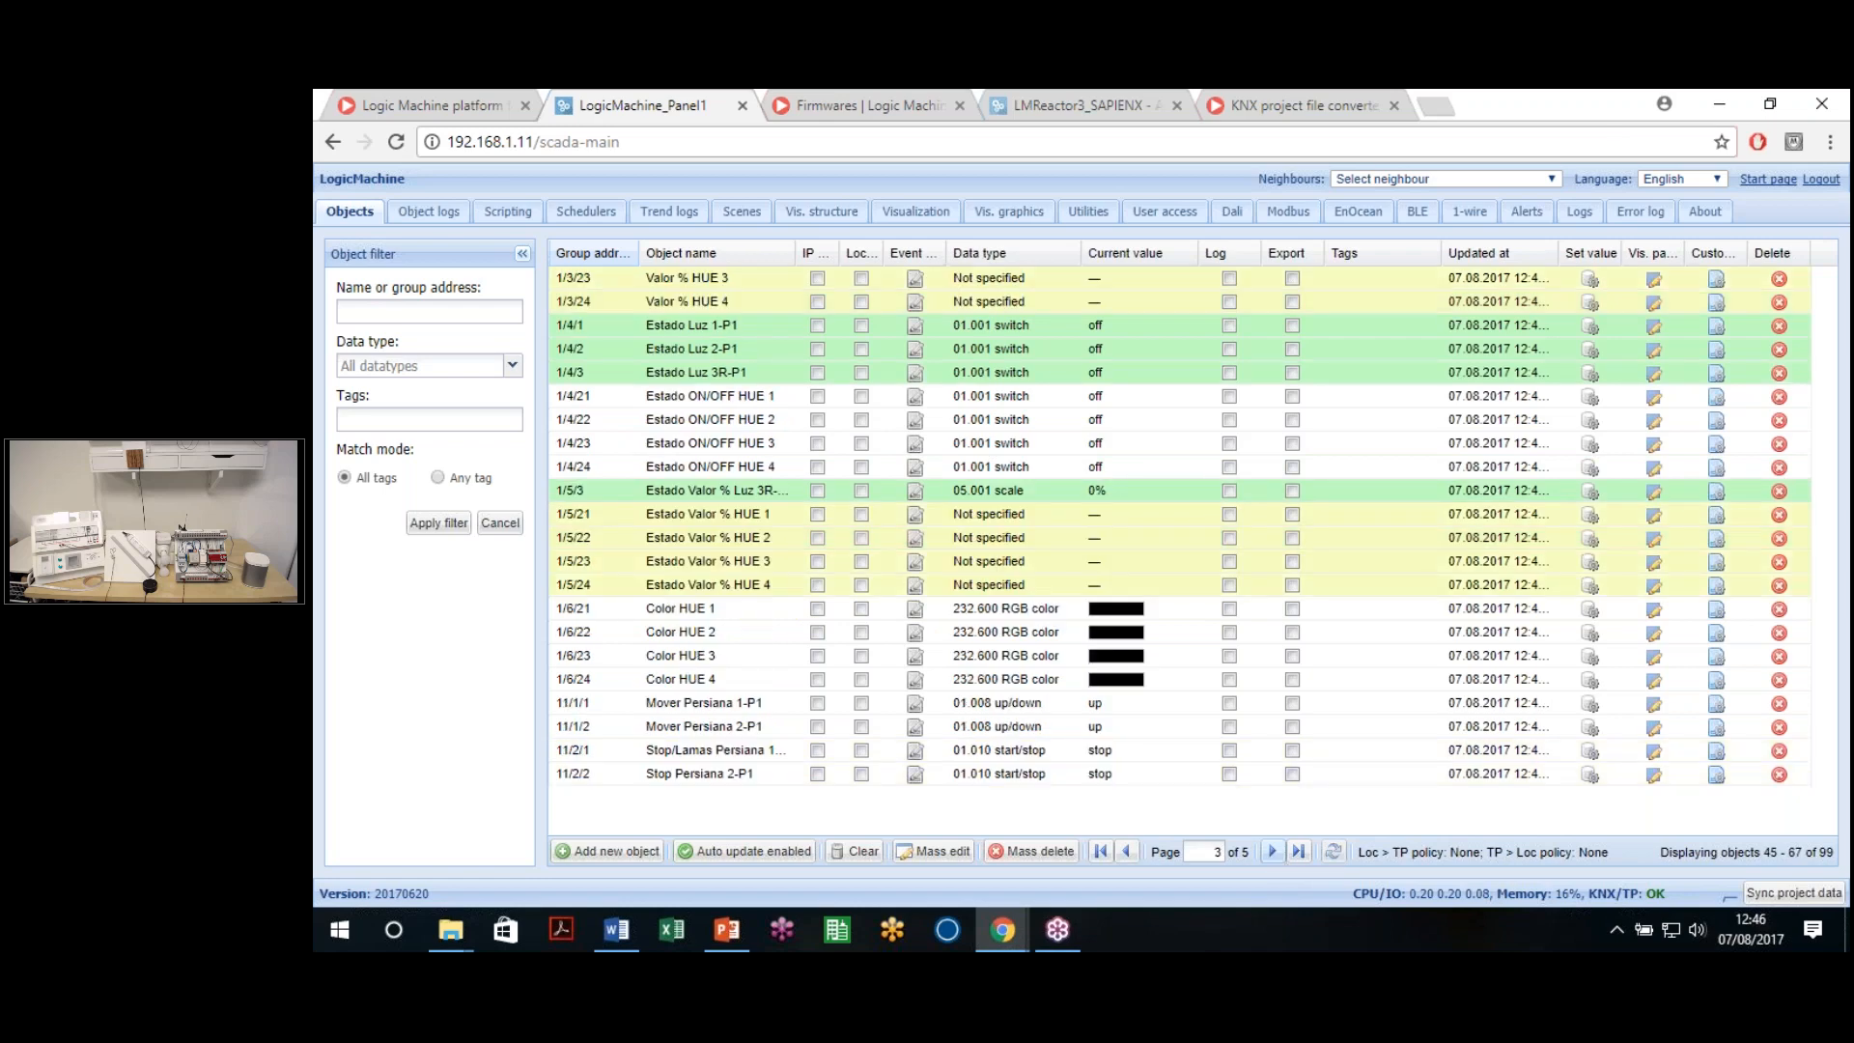
{"action": "left_click", "coordinate": [1273, 851]}
{"action": "left_click", "coordinate": [1274, 852]}
{"action": "left_click", "coordinate": [1125, 859]}
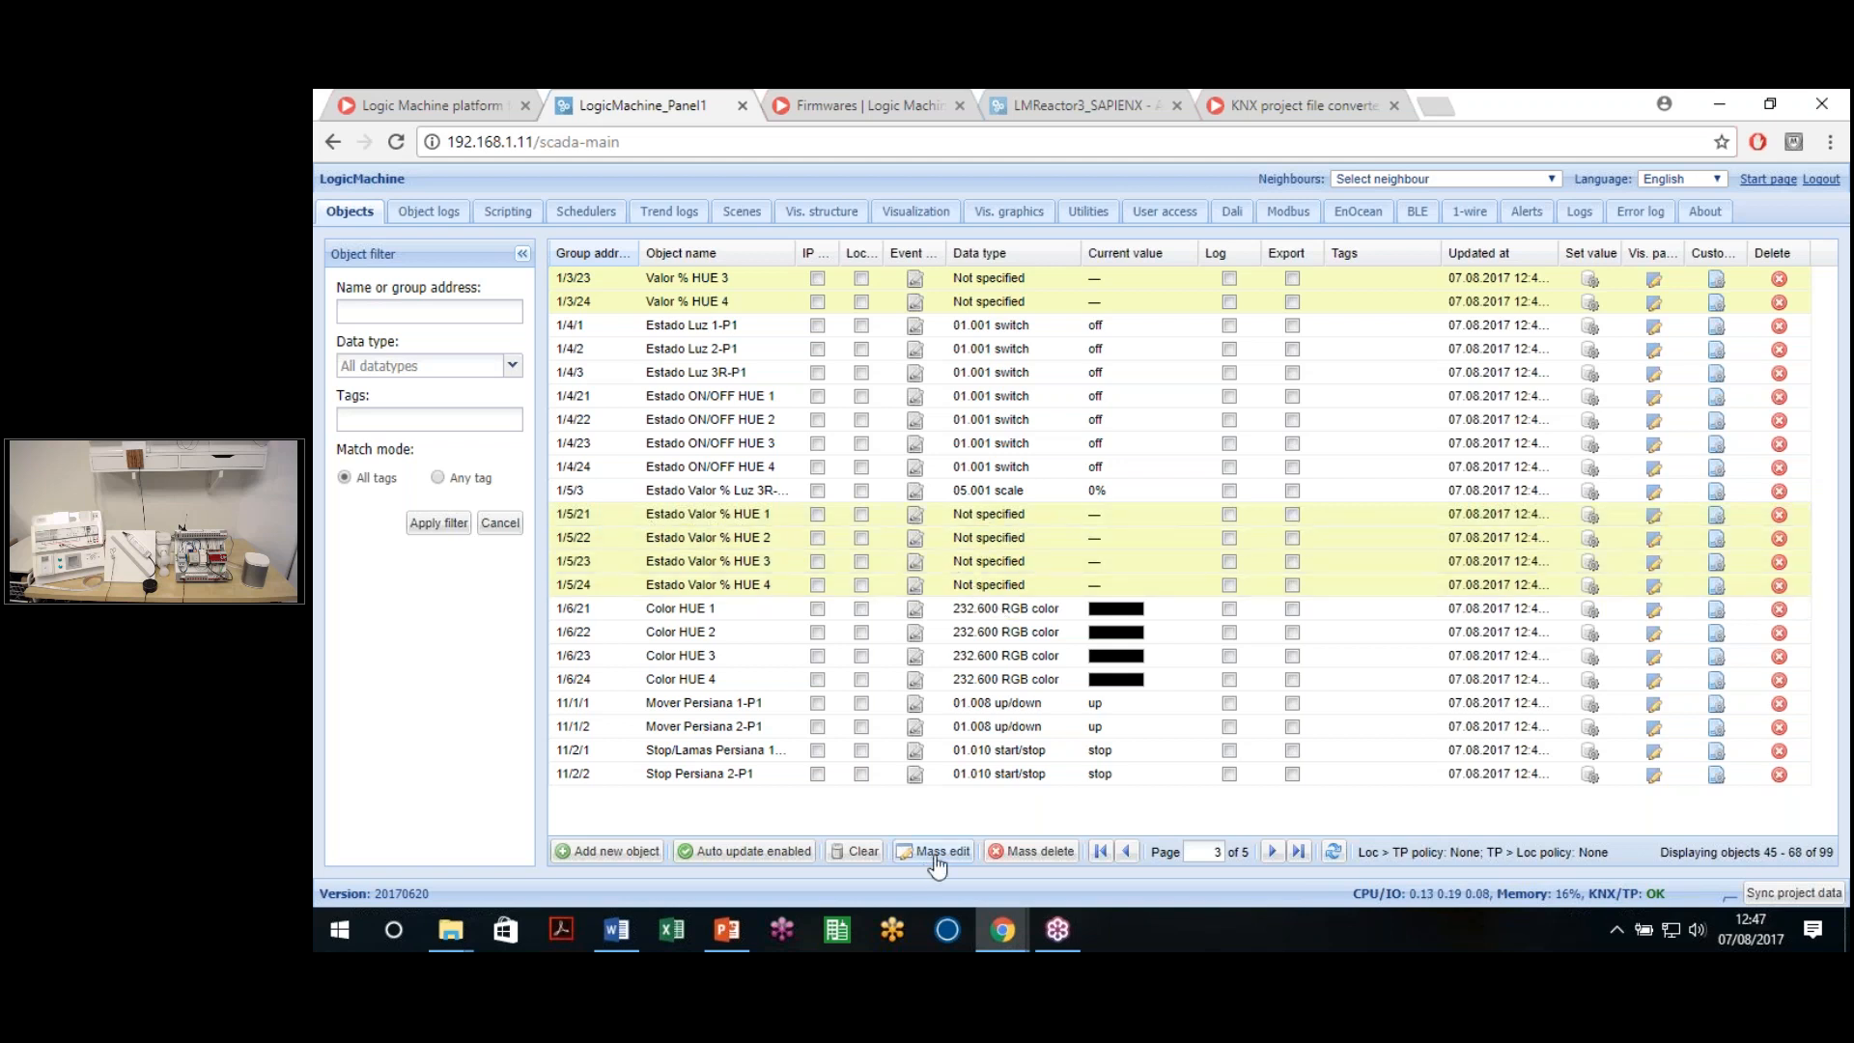
Filter the object list to names containing %
{"action": "left_click", "coordinate": [434, 305]}
{"action": "key", "text": "Return"}
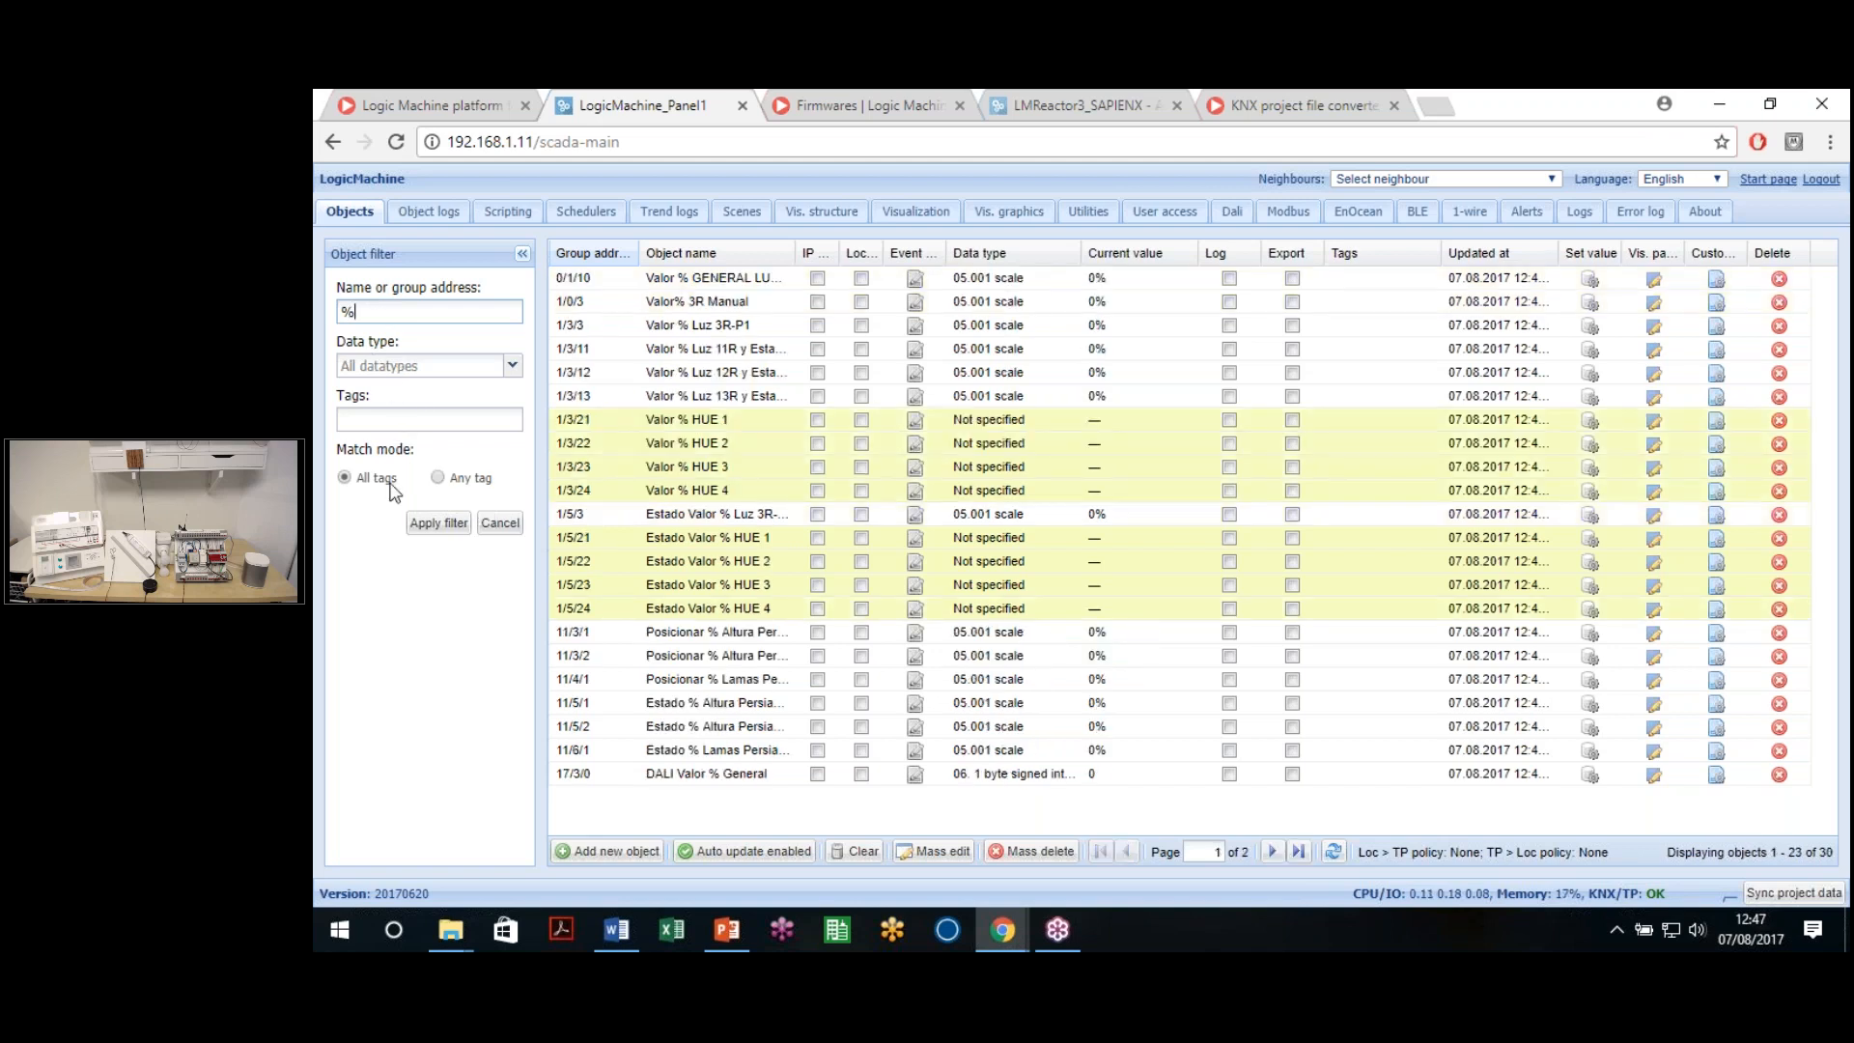
{"action": "left_click", "coordinate": [438, 522]}
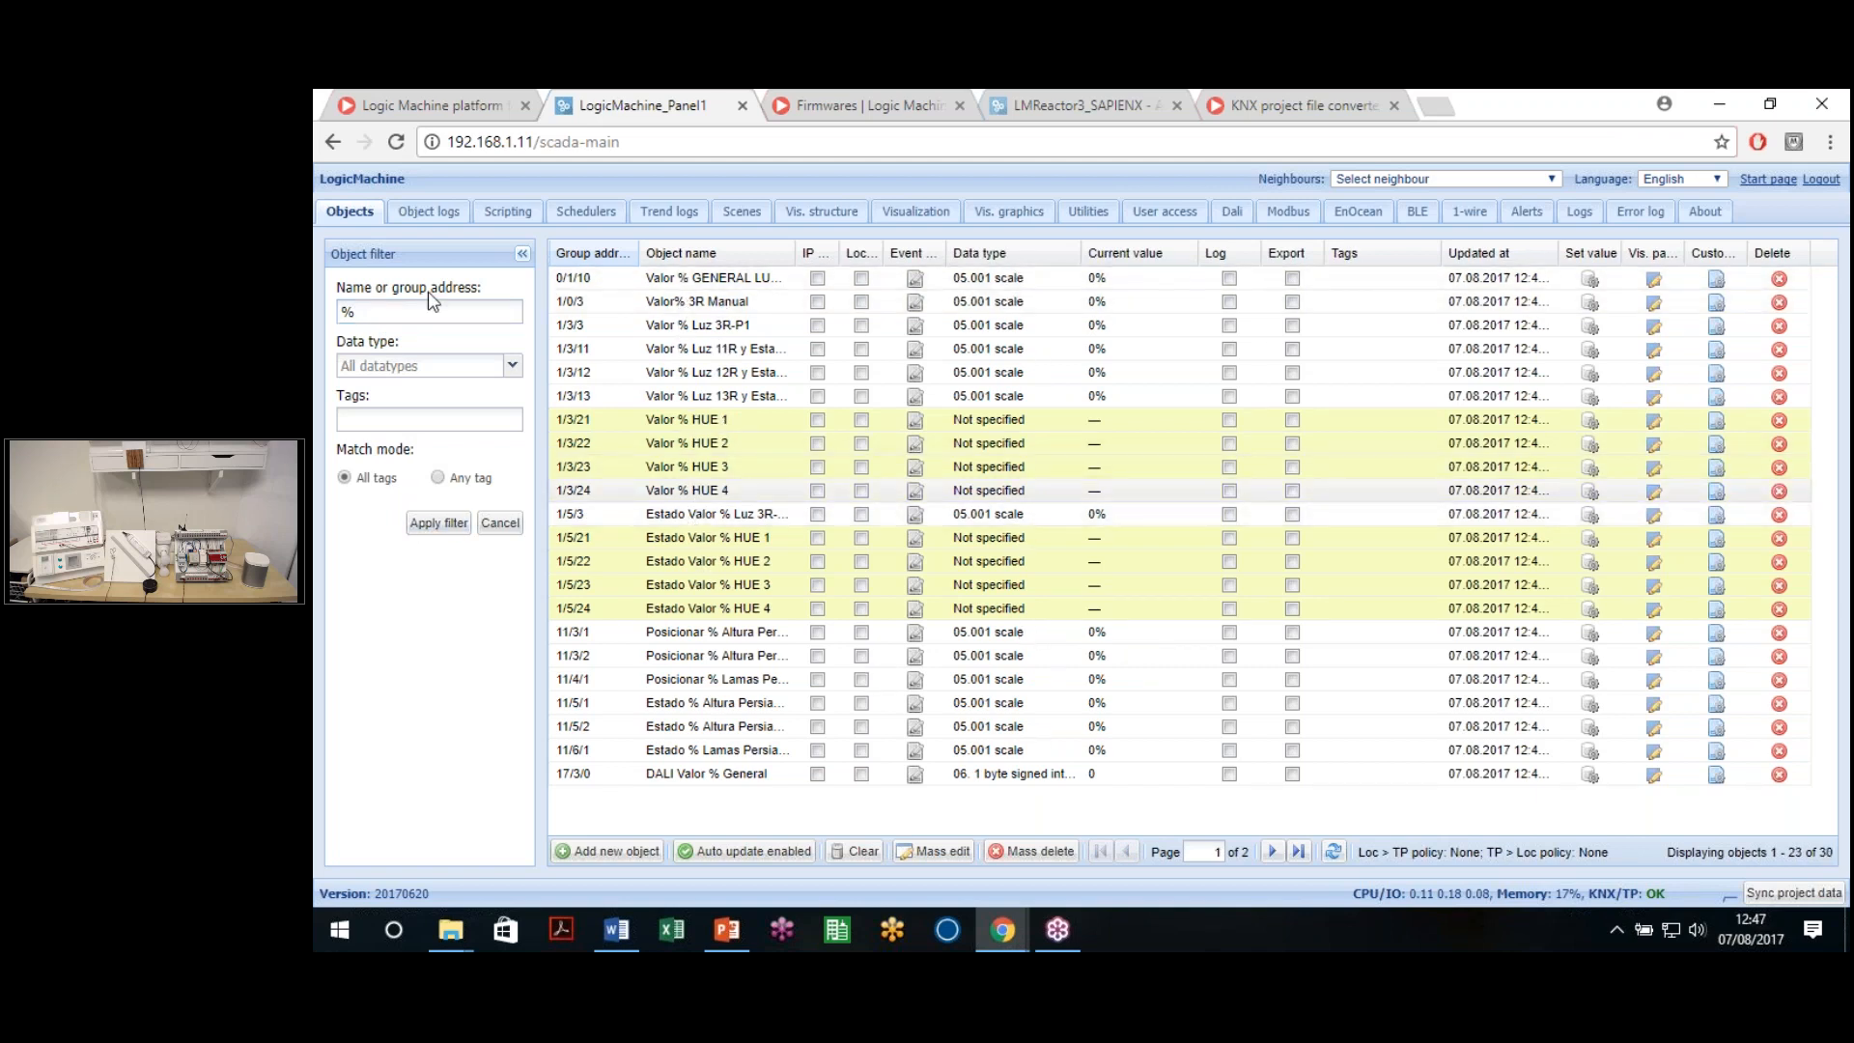
{"action": "left_click_drag", "start_coordinate": [351, 288], "coordinate": [475, 288]}
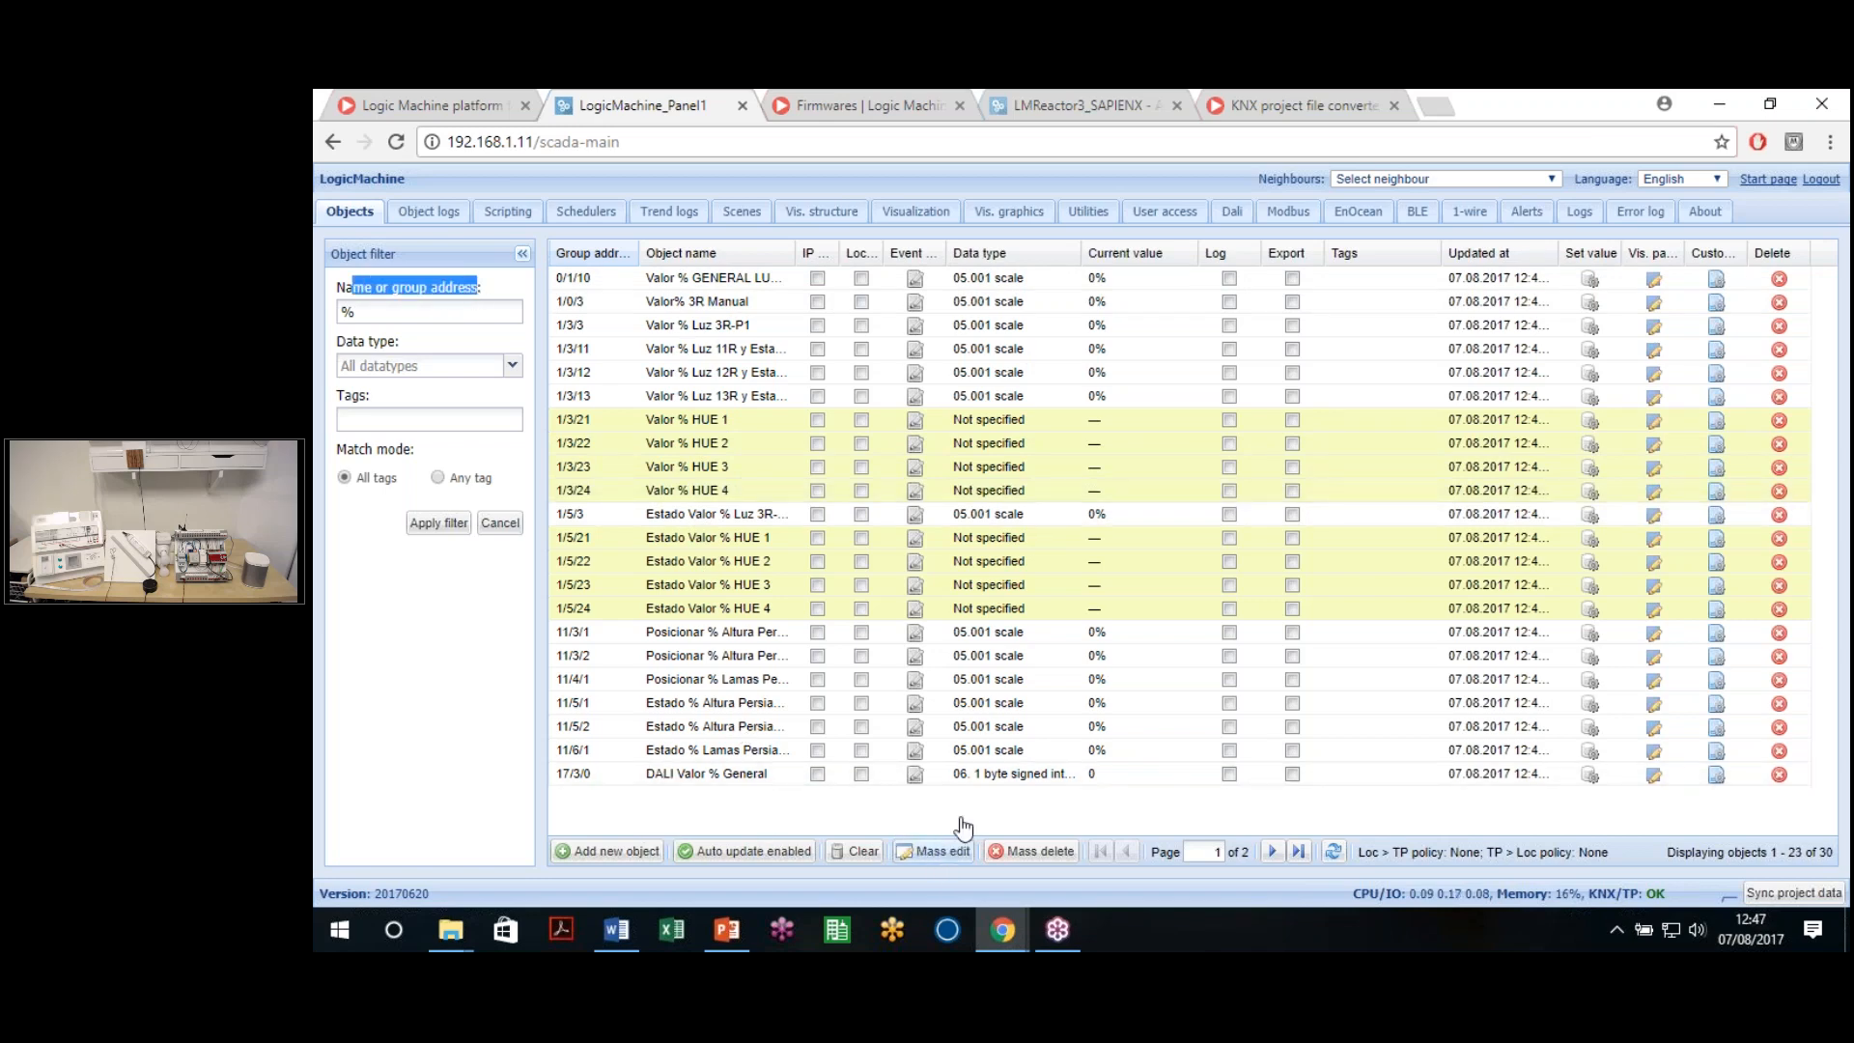
Mass-edit the 29 filtered objects so their data type becomes 05.001 scale
{"action": "left_click", "coordinate": [933, 851]}
{"action": "left_click", "coordinate": [1109, 517]}
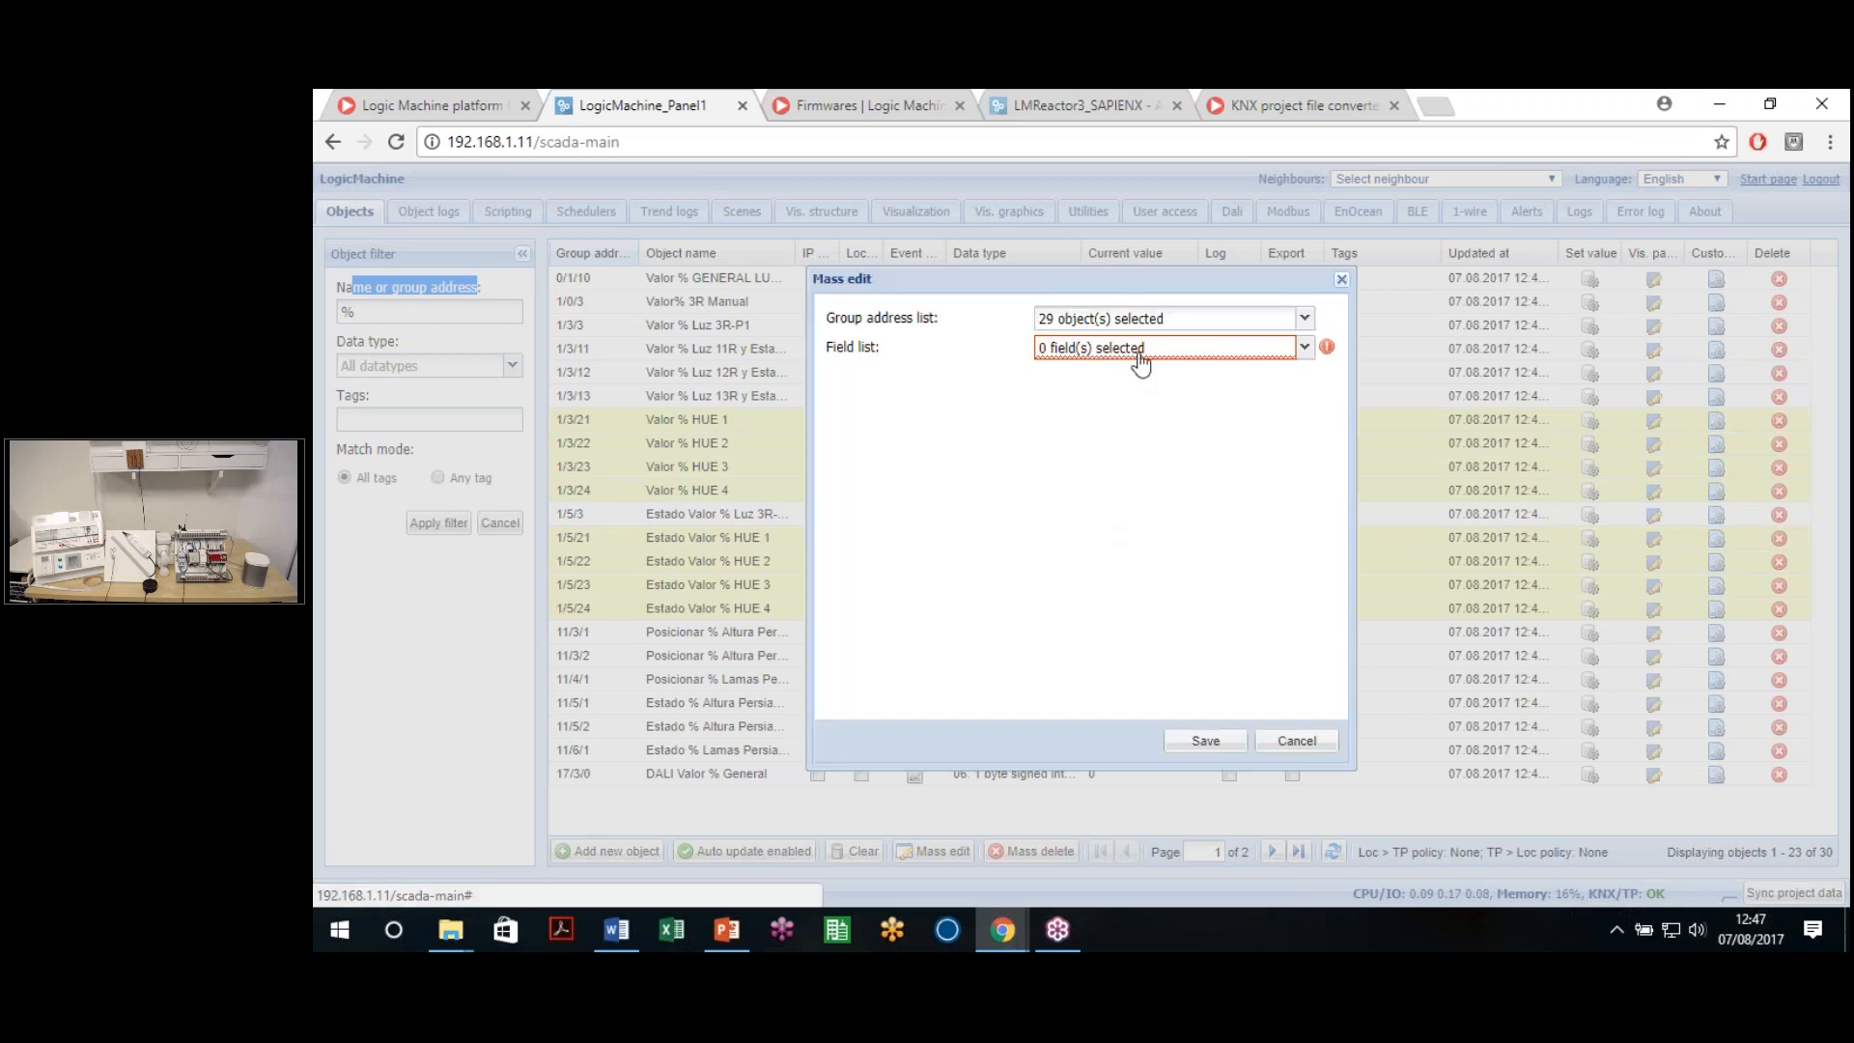
{"action": "left_click", "coordinate": [1131, 355]}
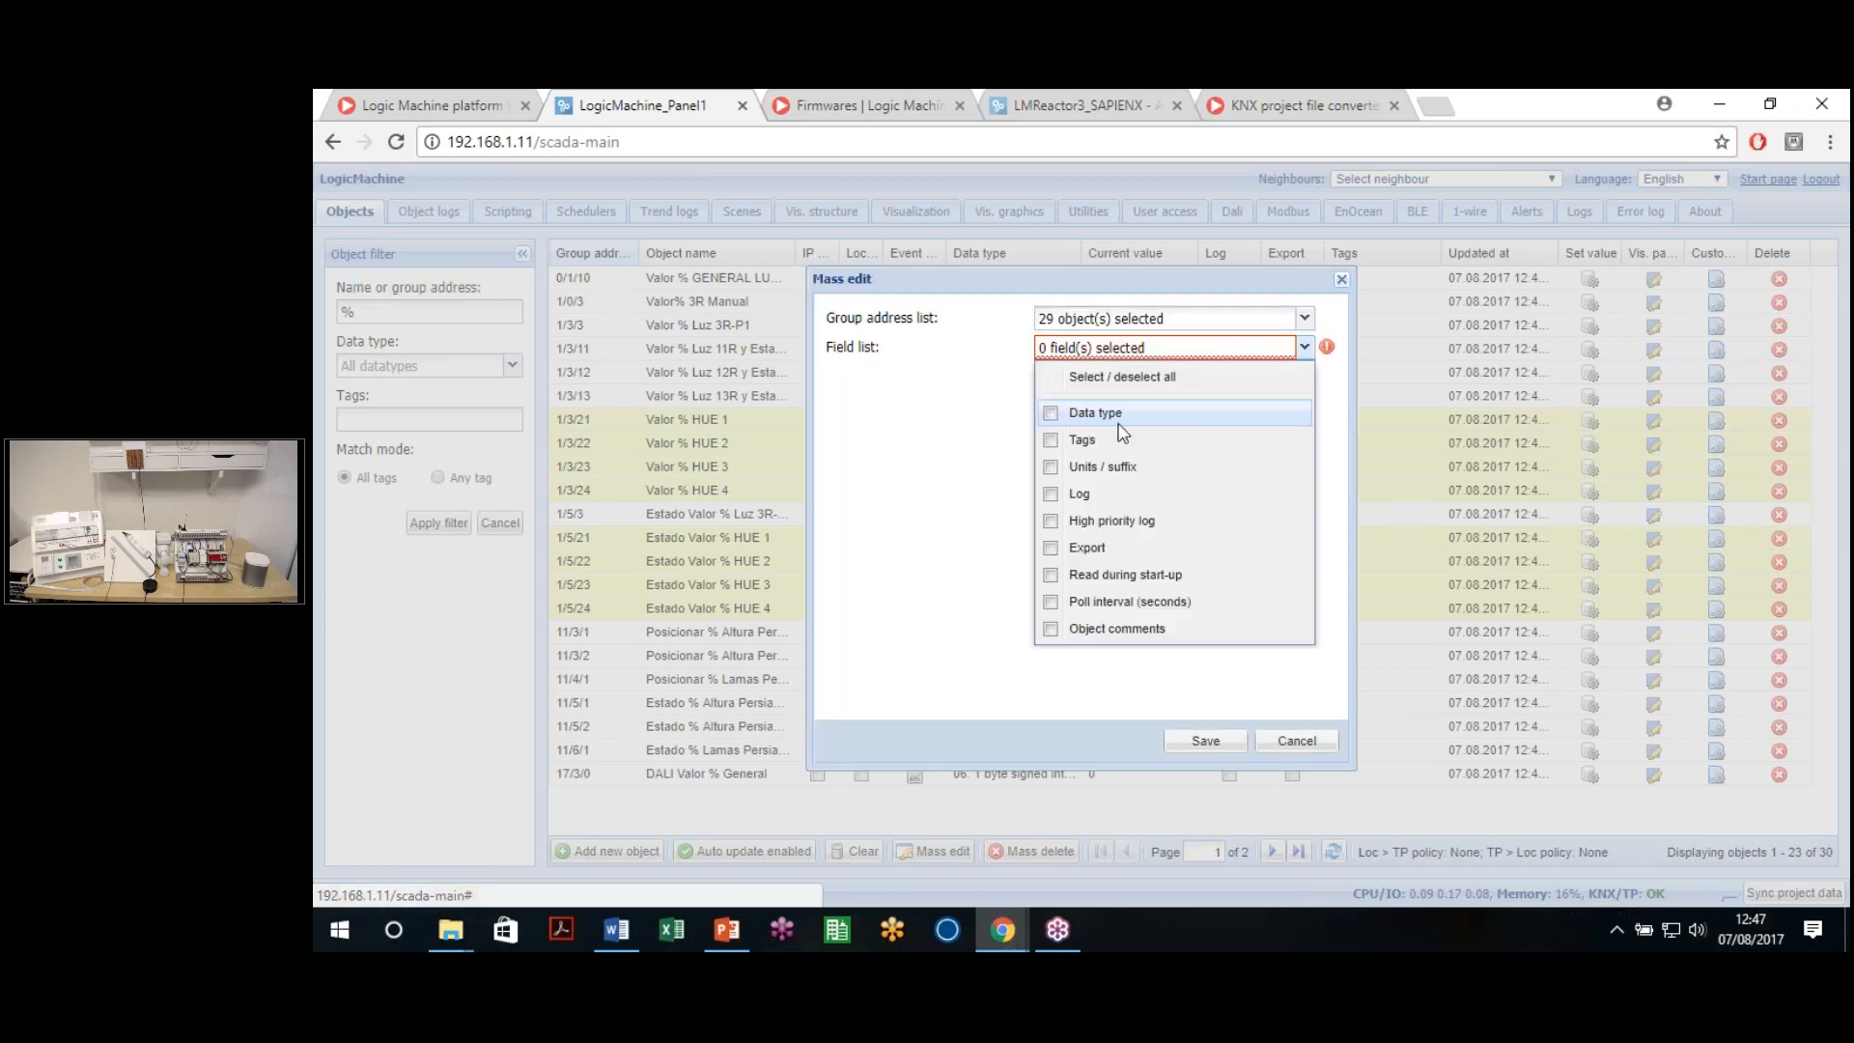
{"action": "left_click", "coordinate": [1063, 420]}
{"action": "left_click", "coordinate": [1023, 467]}
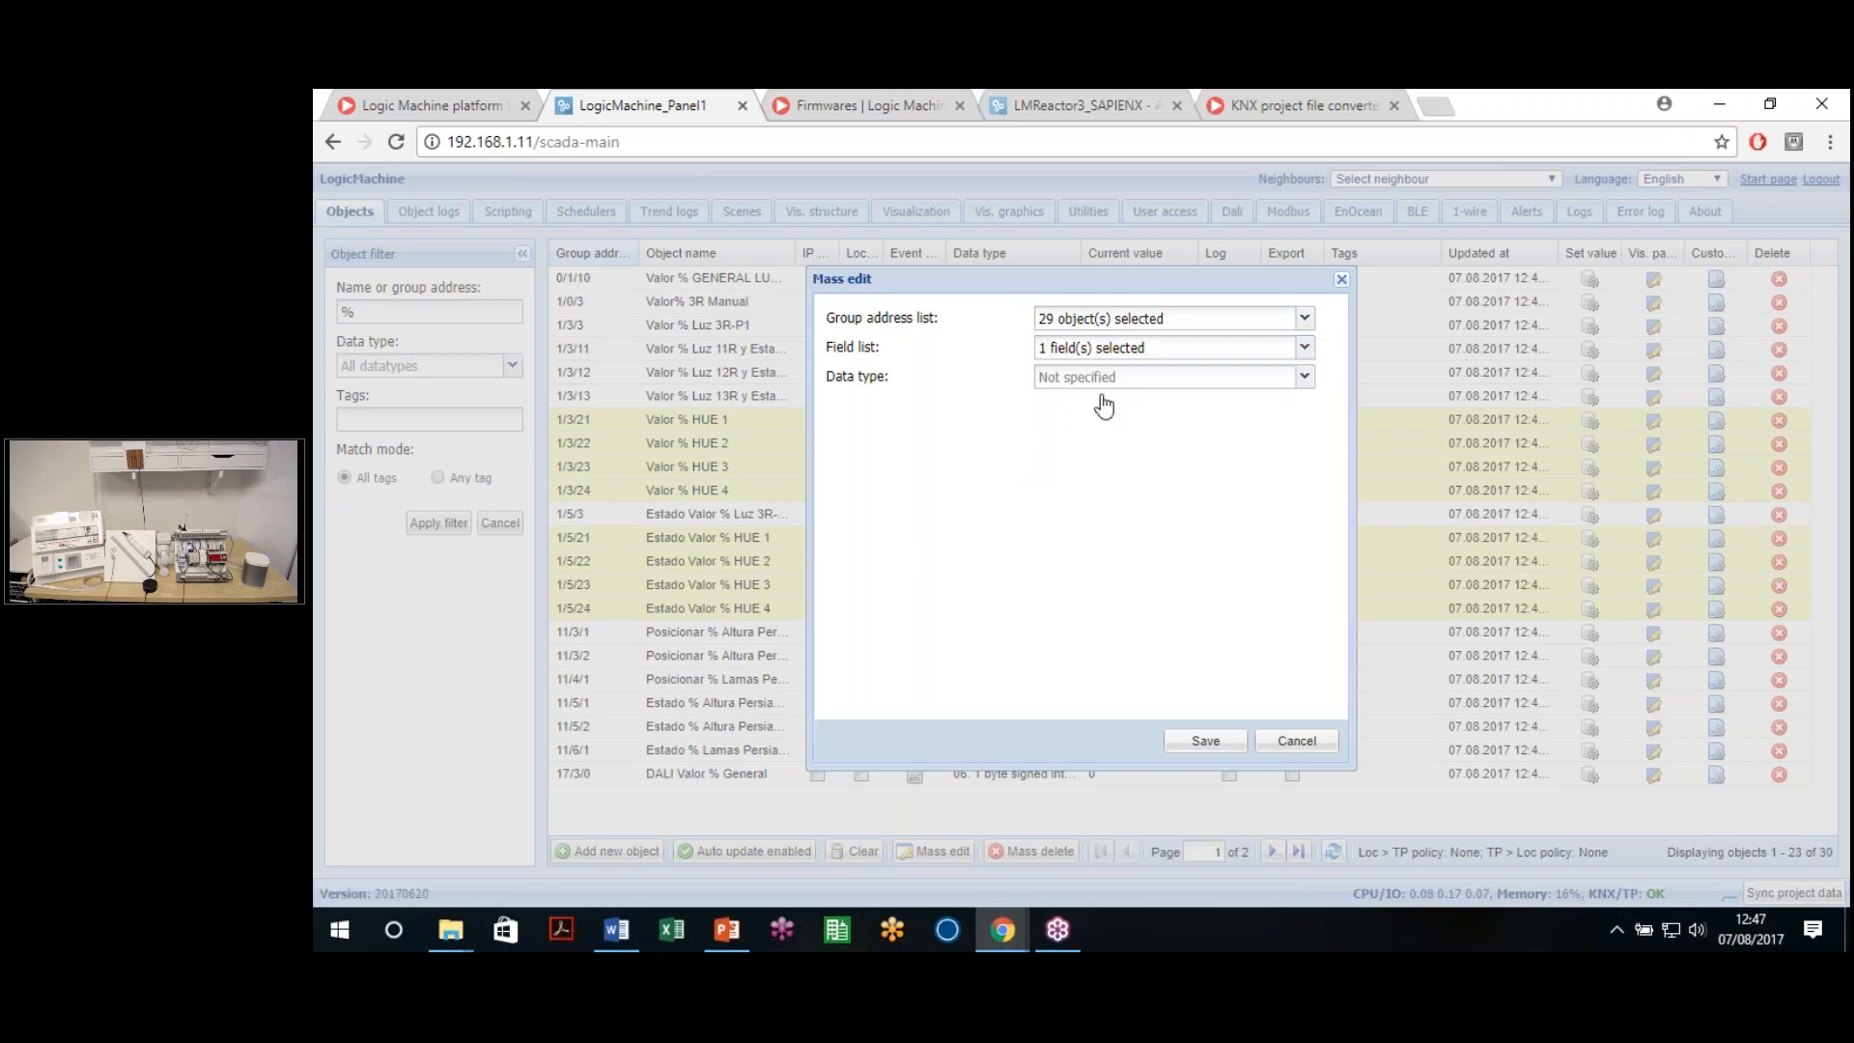
{"action": "left_click", "coordinate": [1103, 379]}
{"action": "scroll", "coordinate": [1153, 541], "scroll_direction": "down", "scroll_amount": 5}
{"action": "scroll", "coordinate": [1216, 529], "scroll_direction": "up", "scroll_amount": 3}
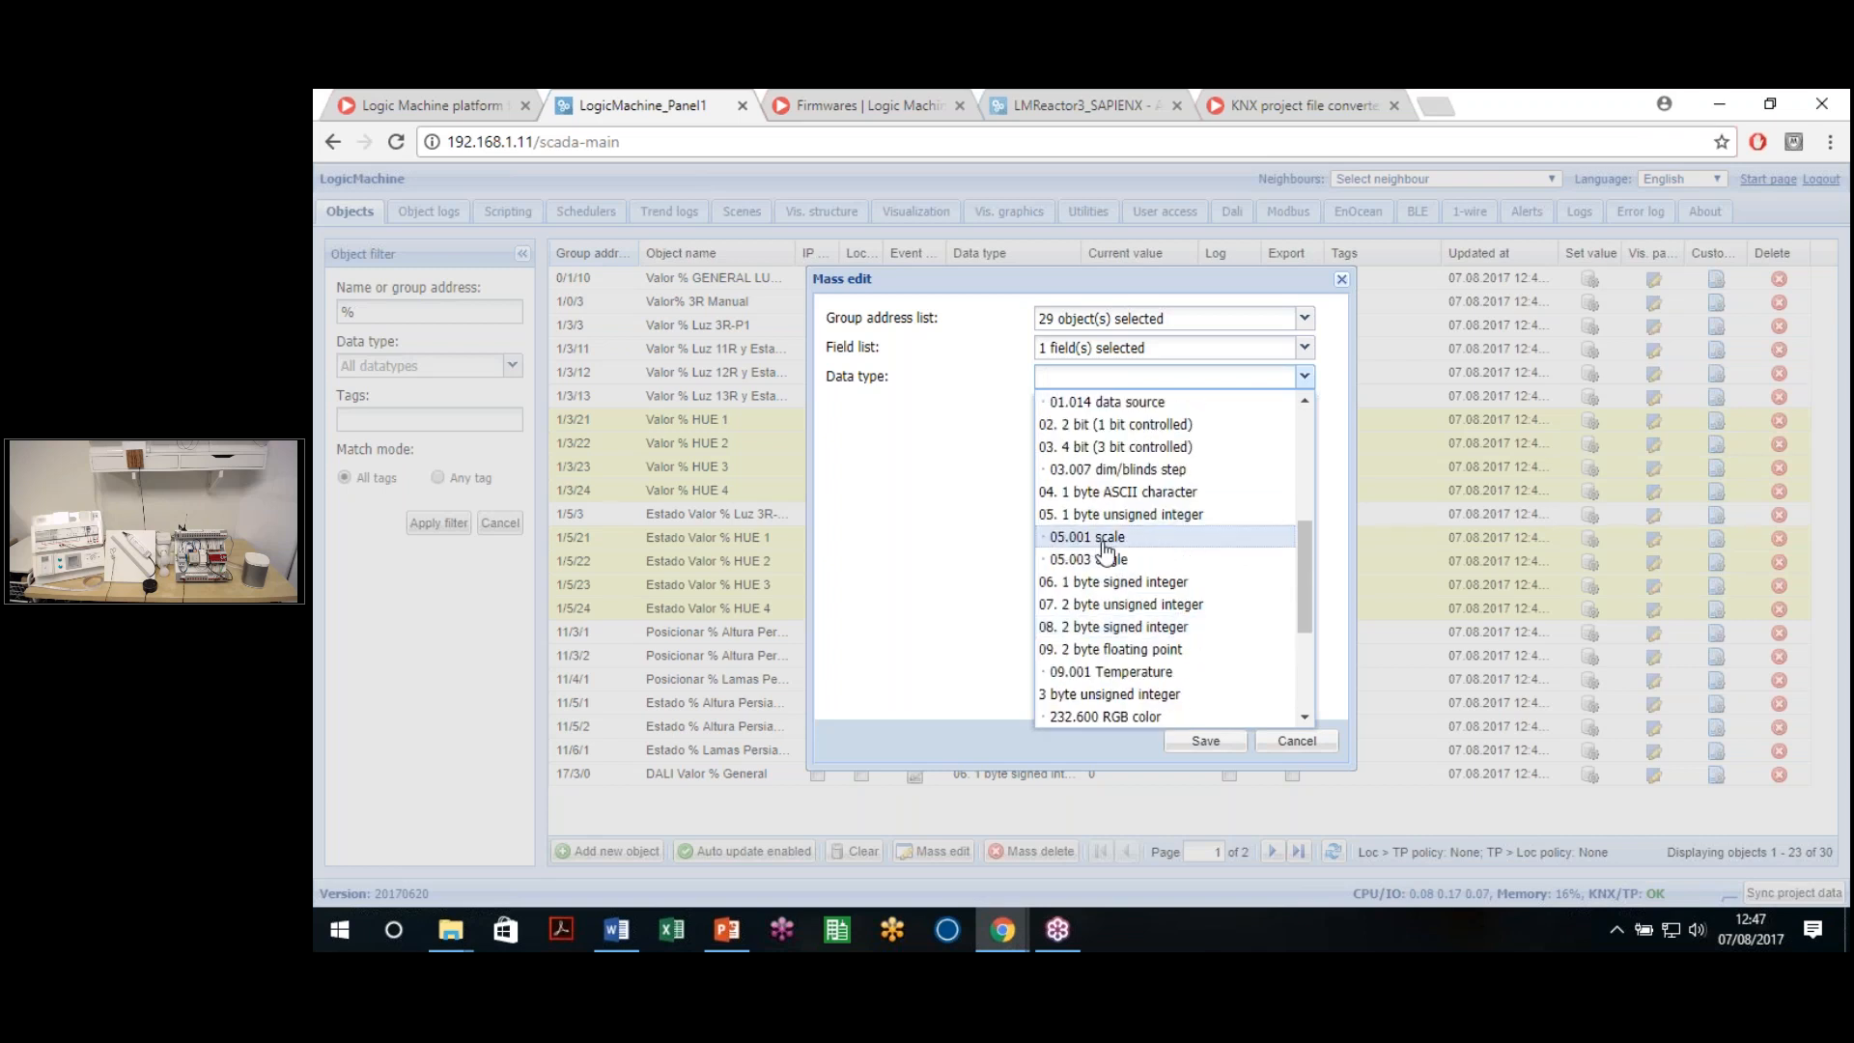
{"action": "left_click", "coordinate": [1115, 540]}
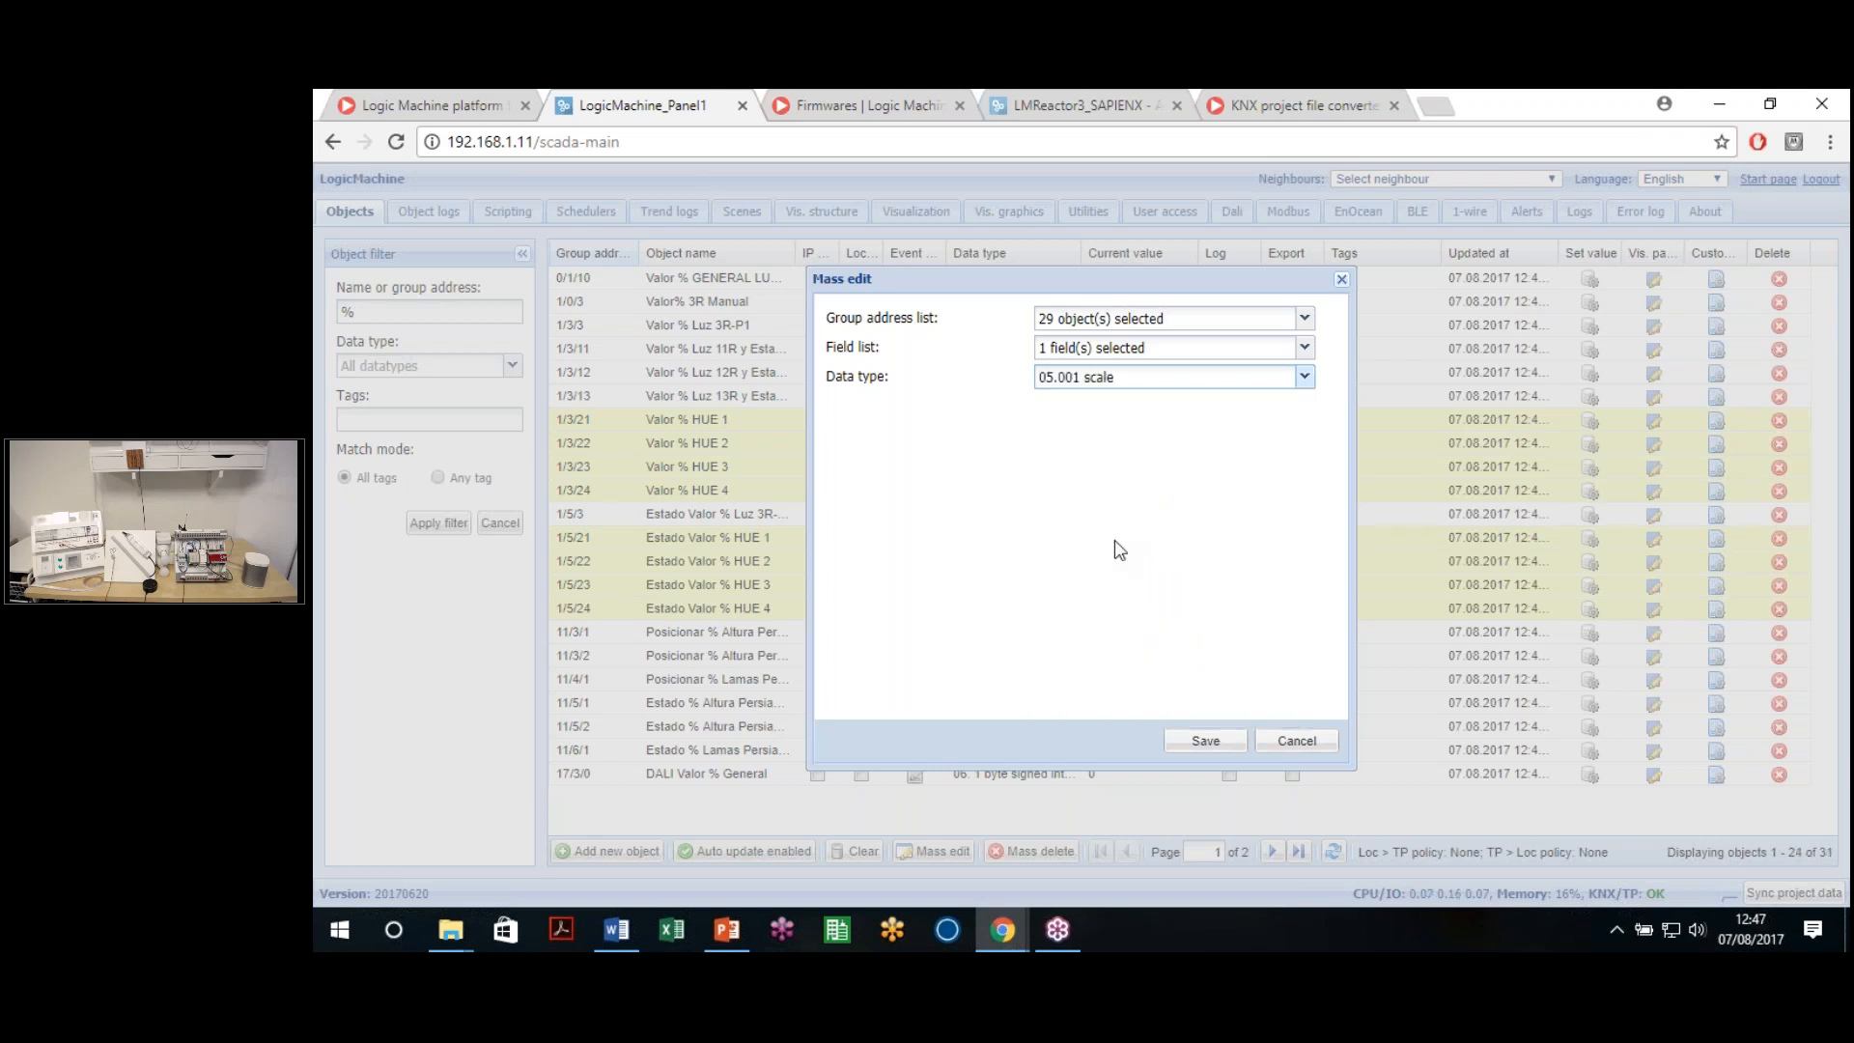
{"action": "left_click", "coordinate": [1192, 756]}
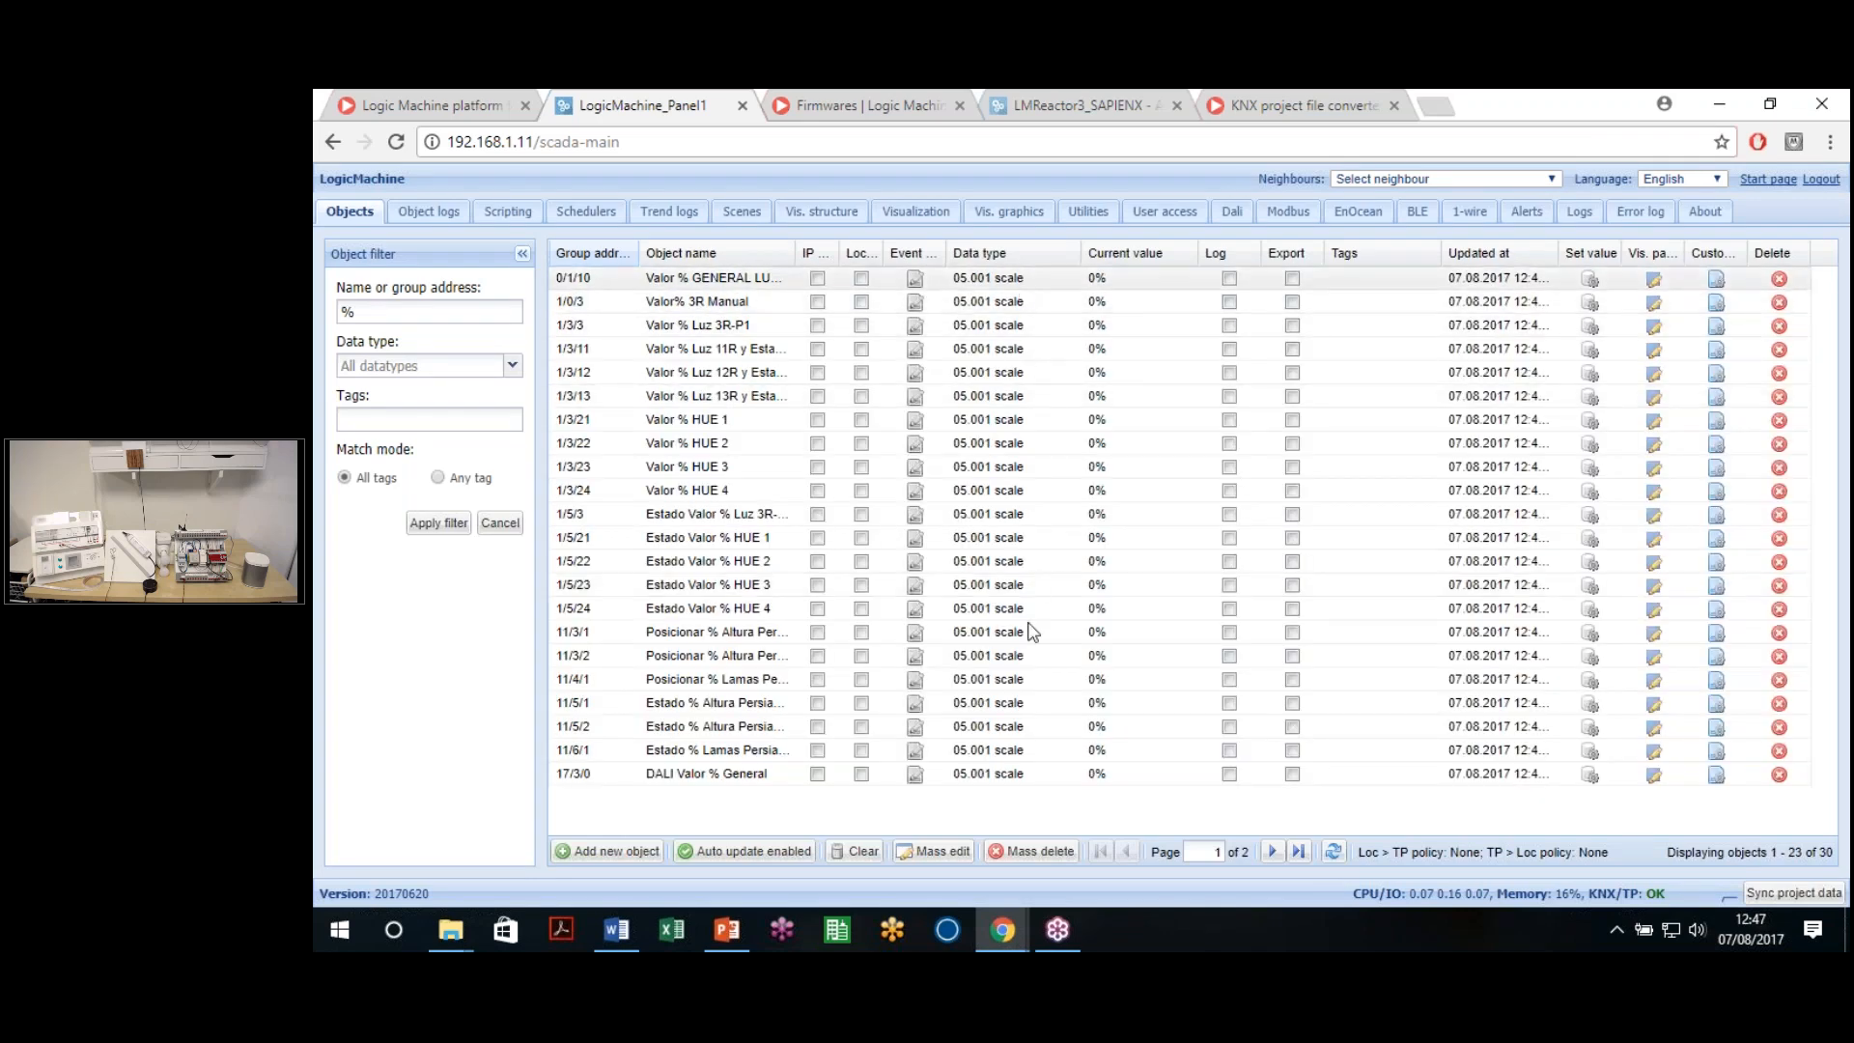
Remove the % name filter, then try and erase an address filter of 1/*/*
{"action": "left_click_drag", "start_coordinate": [406, 316], "coordinate": [319, 318]}
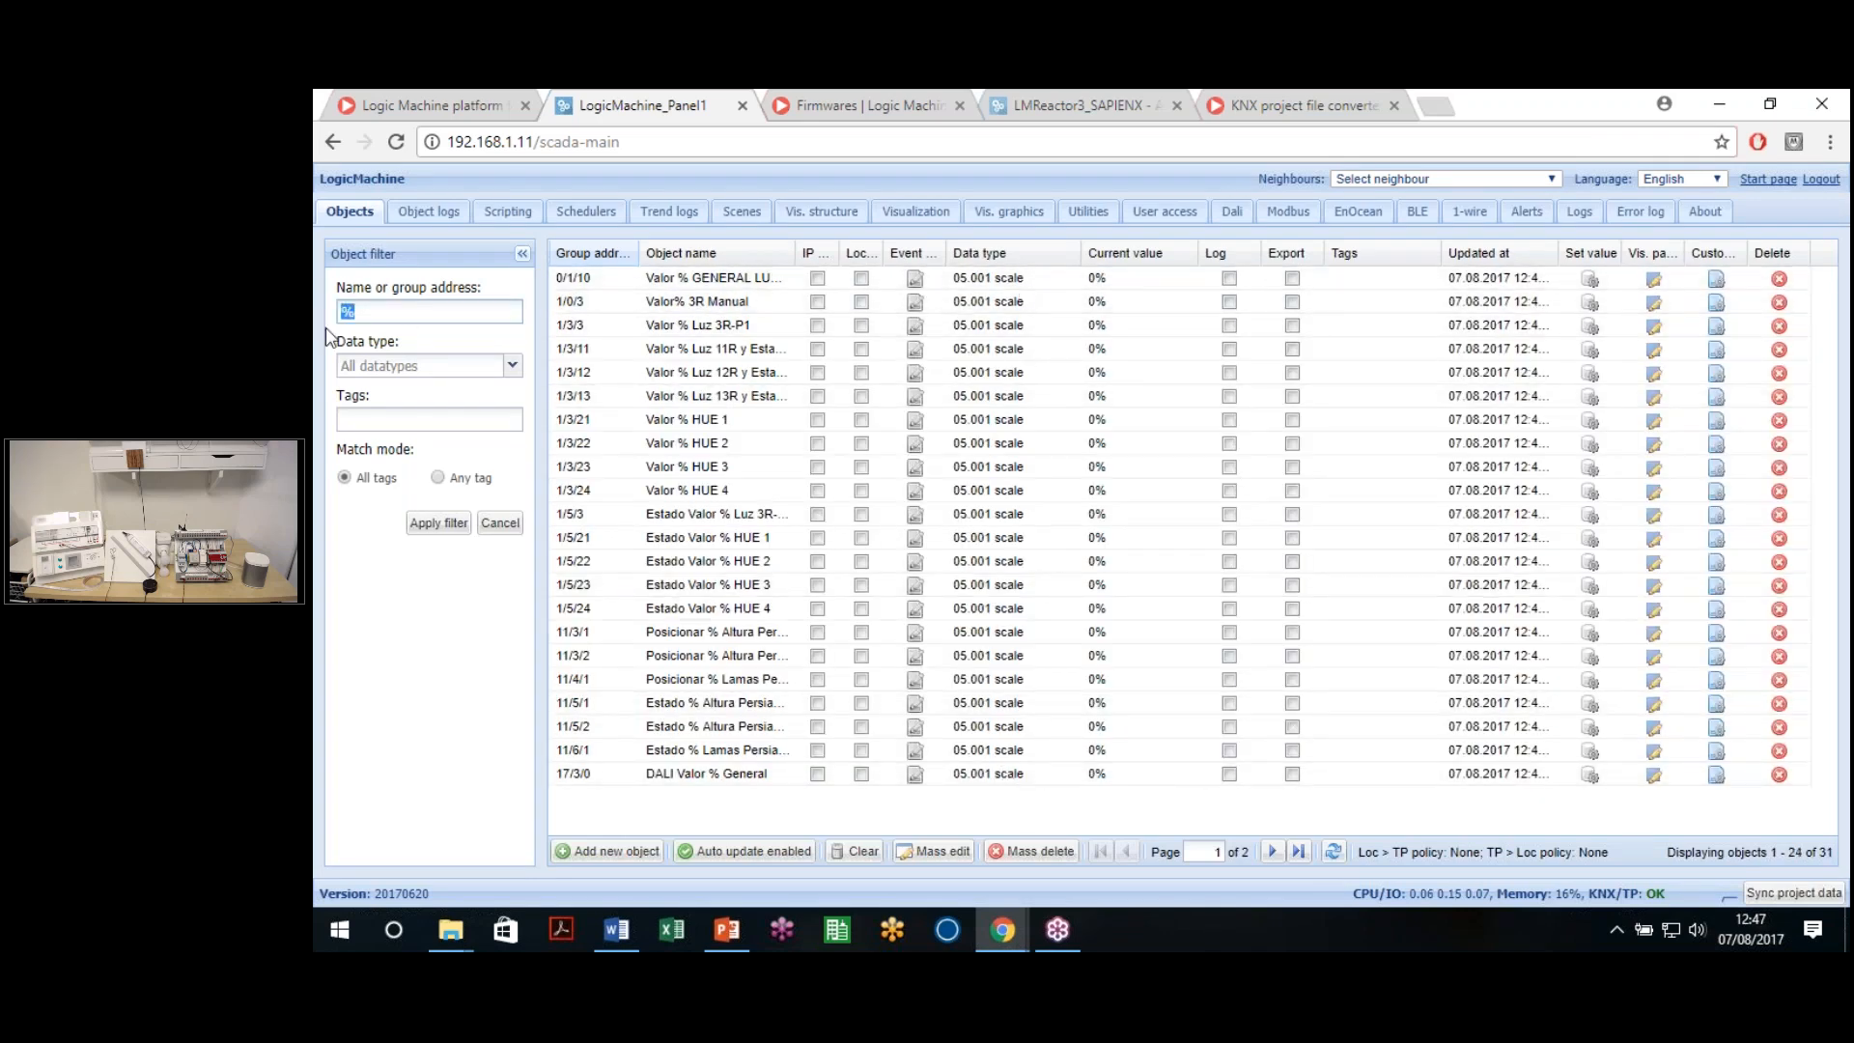
{"action": "key", "text": "BackSpace"}
{"action": "left_click", "coordinate": [502, 521]}
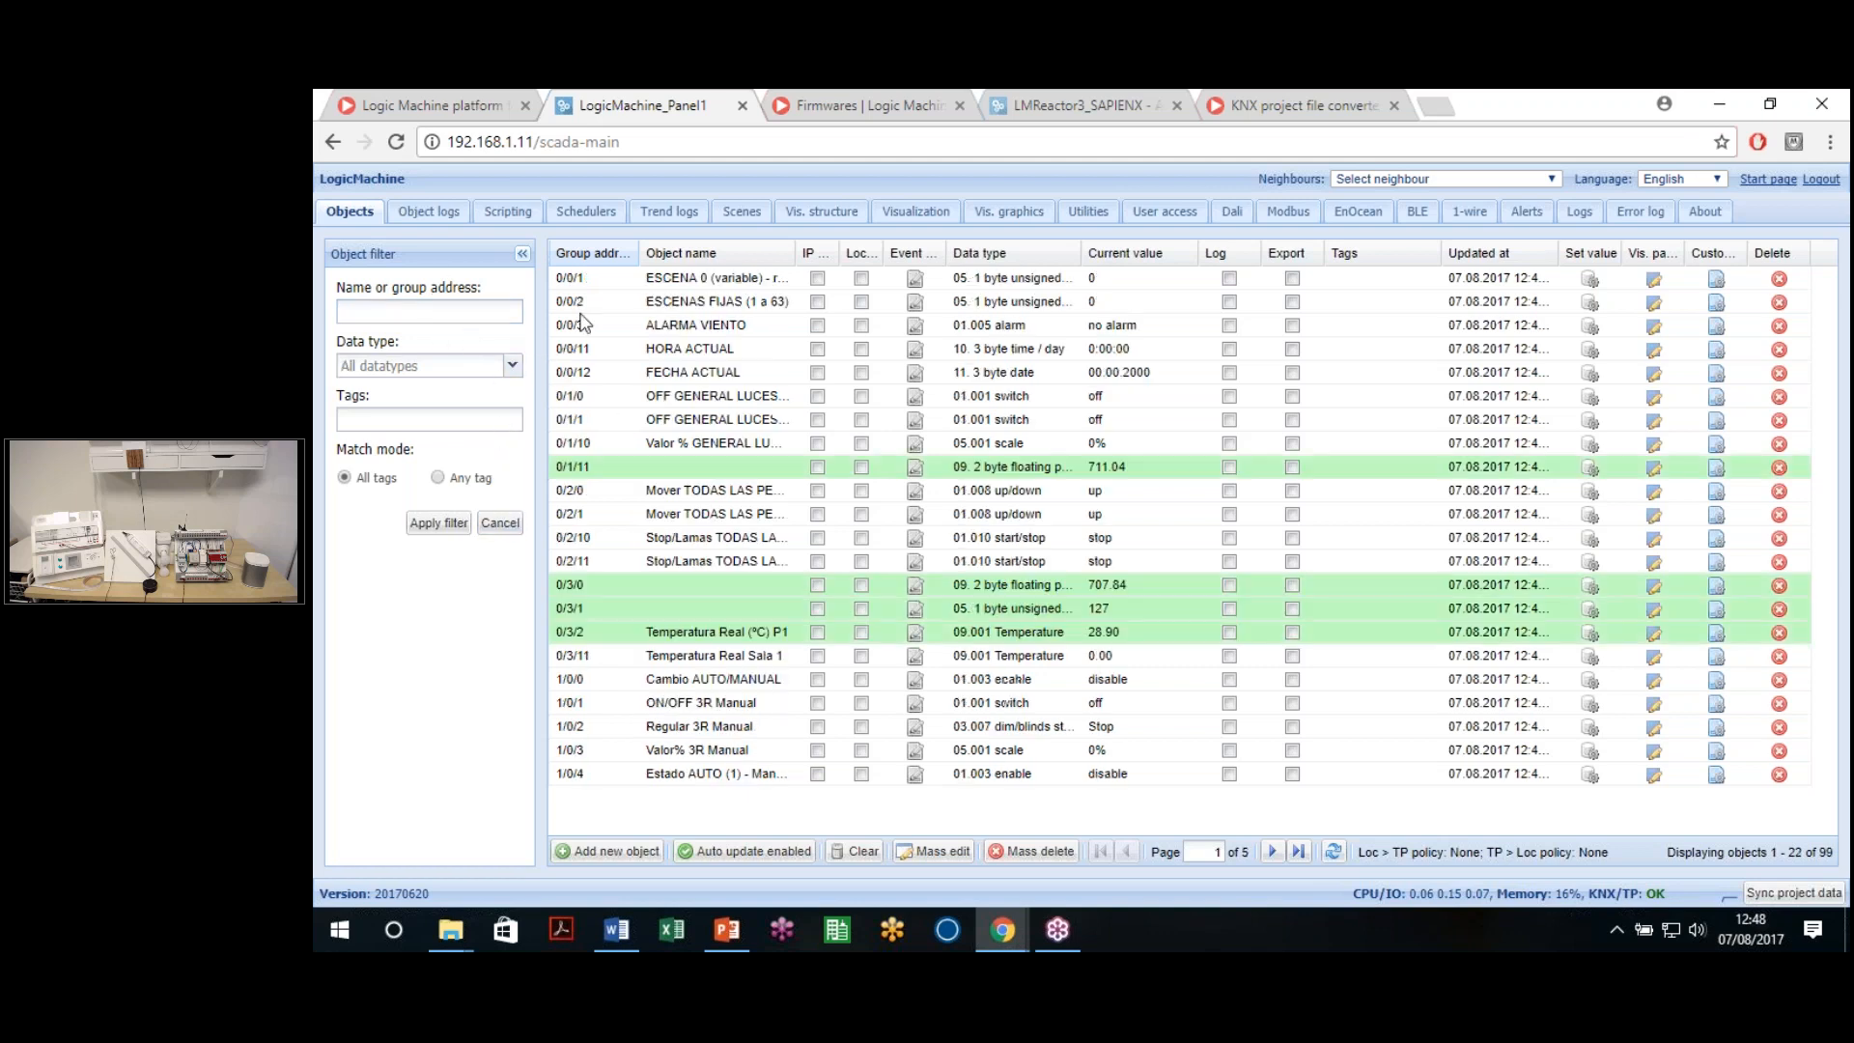
{"action": "left_click", "coordinate": [512, 365]}
{"action": "left_click", "coordinate": [396, 307]}
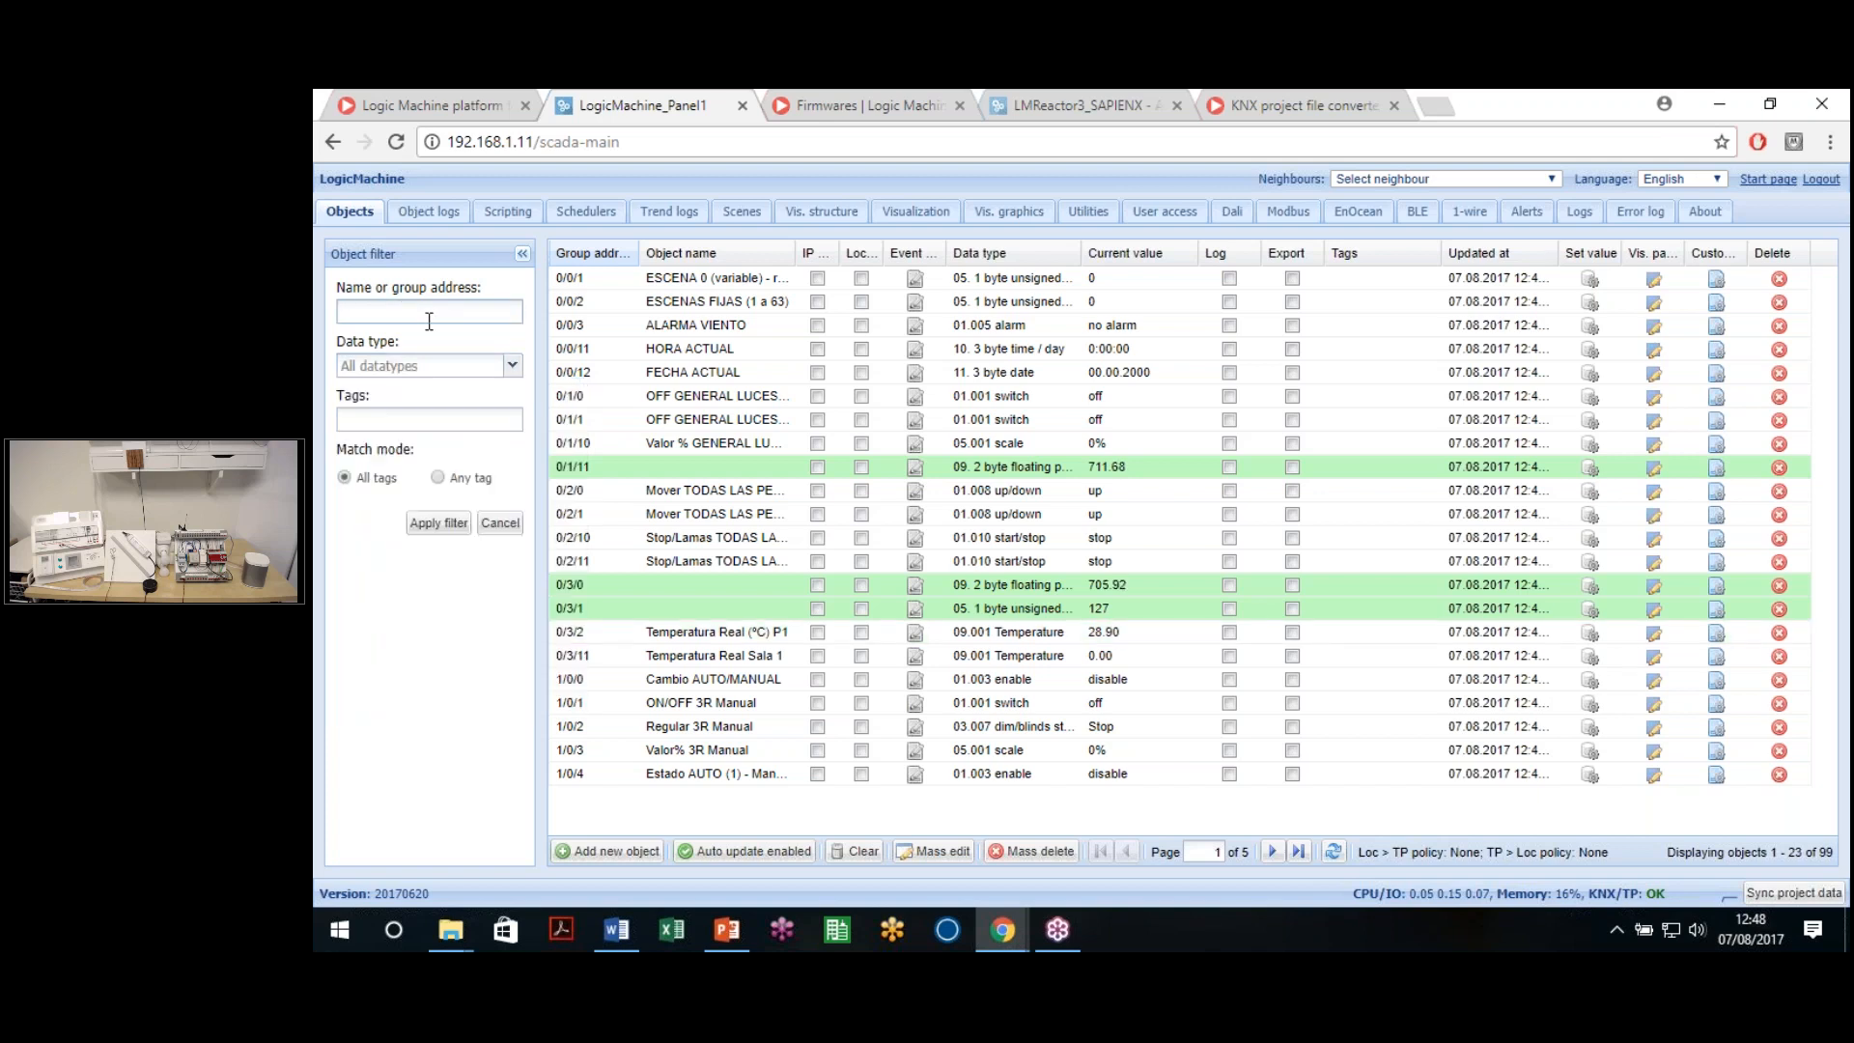
{"action": "type", "text": "1/*/*"}
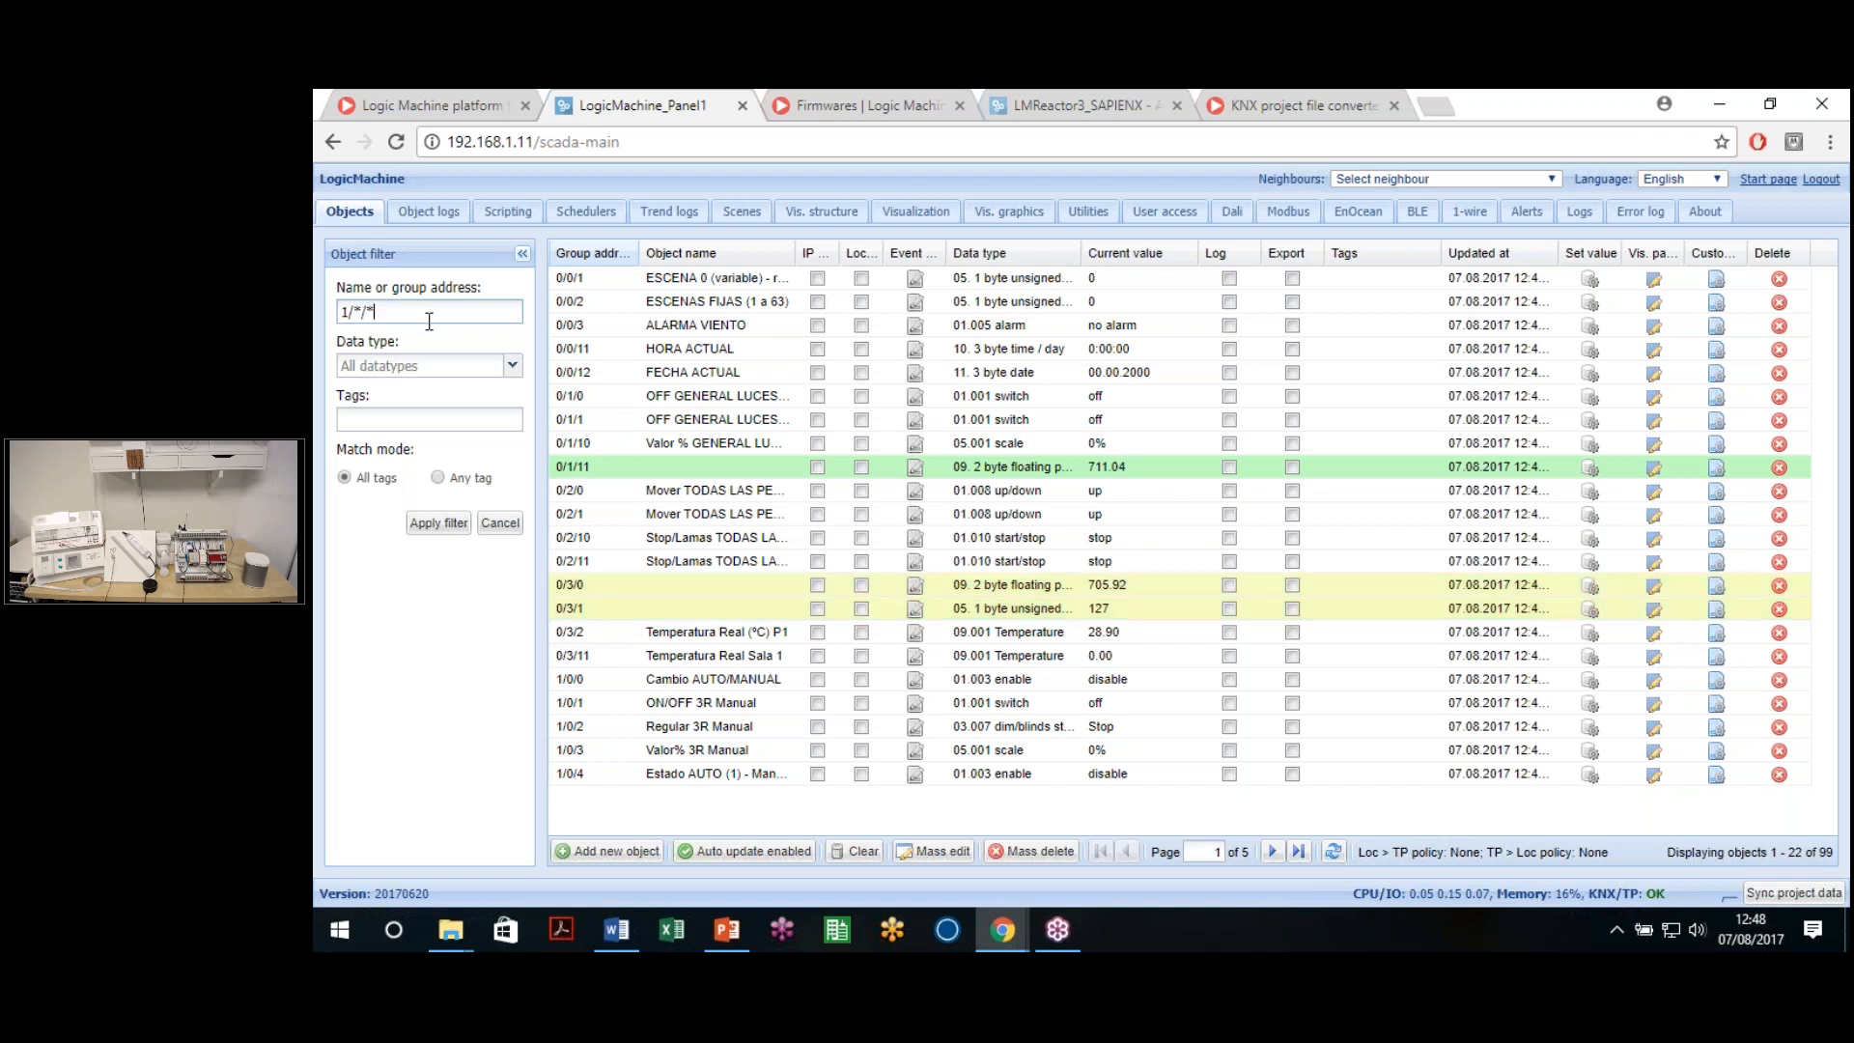
{"action": "key", "text": "Return"}
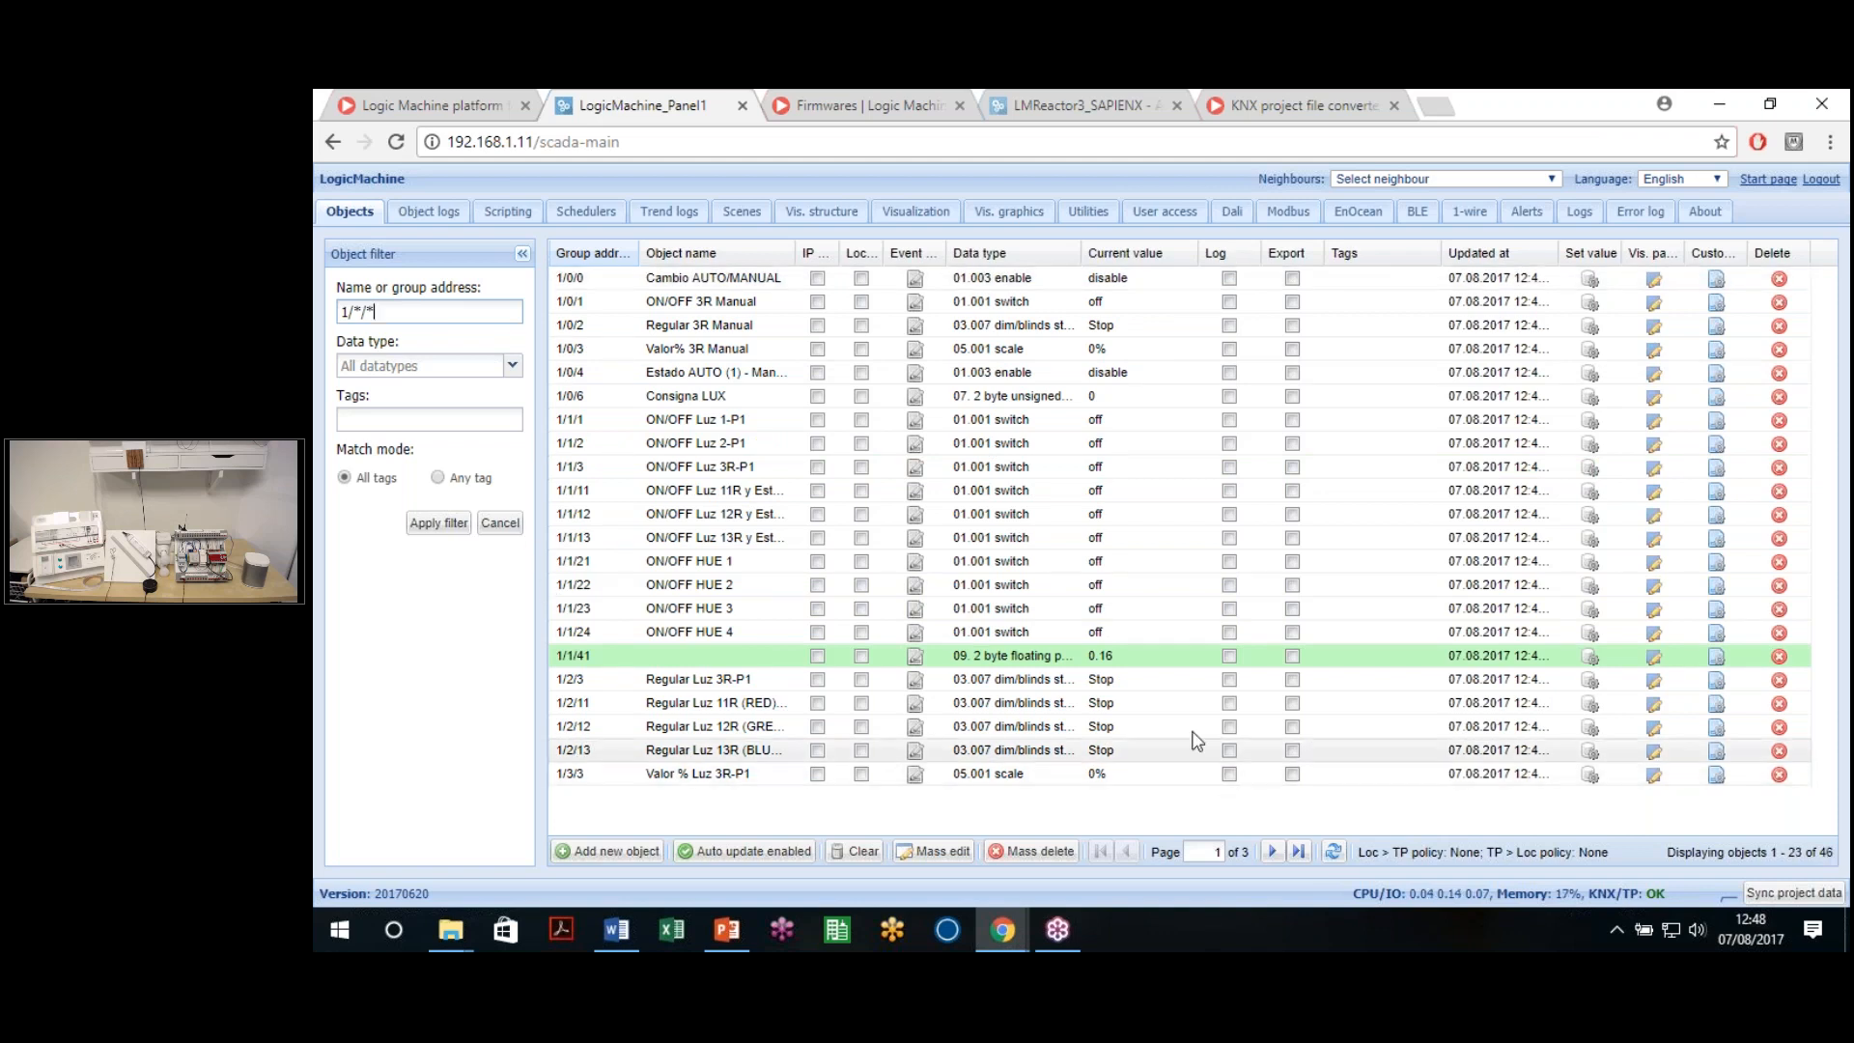
{"action": "key", "text": "BackSpace"}
{"action": "key", "text": "BackSpace"}
{"action": "key", "text": "BackSpace"}
{"action": "key", "text": "BackSpace"}
{"action": "key", "text": "BackSpace"}
Filter the object list by data type 01. 1 bit (boolean)
{"action": "left_click", "coordinate": [509, 369]}
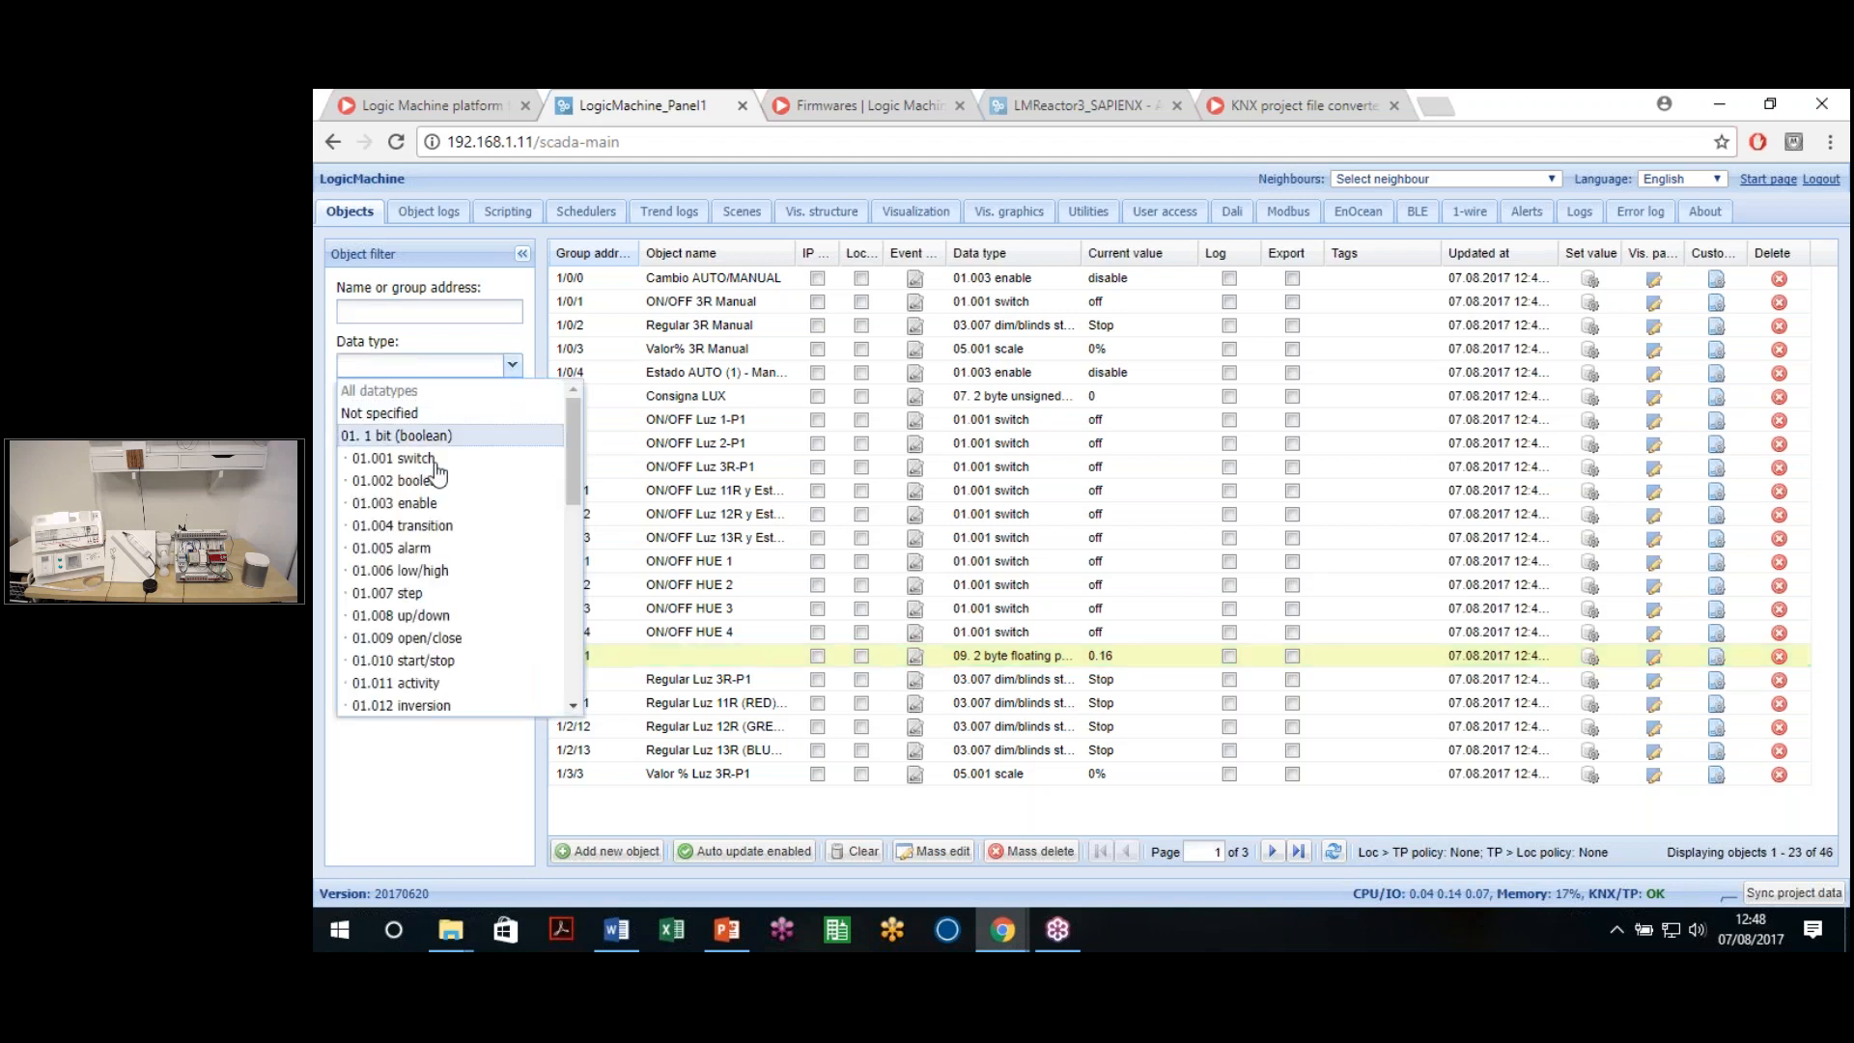
{"action": "left_click", "coordinate": [463, 435]}
{"action": "left_click", "coordinate": [444, 525]}
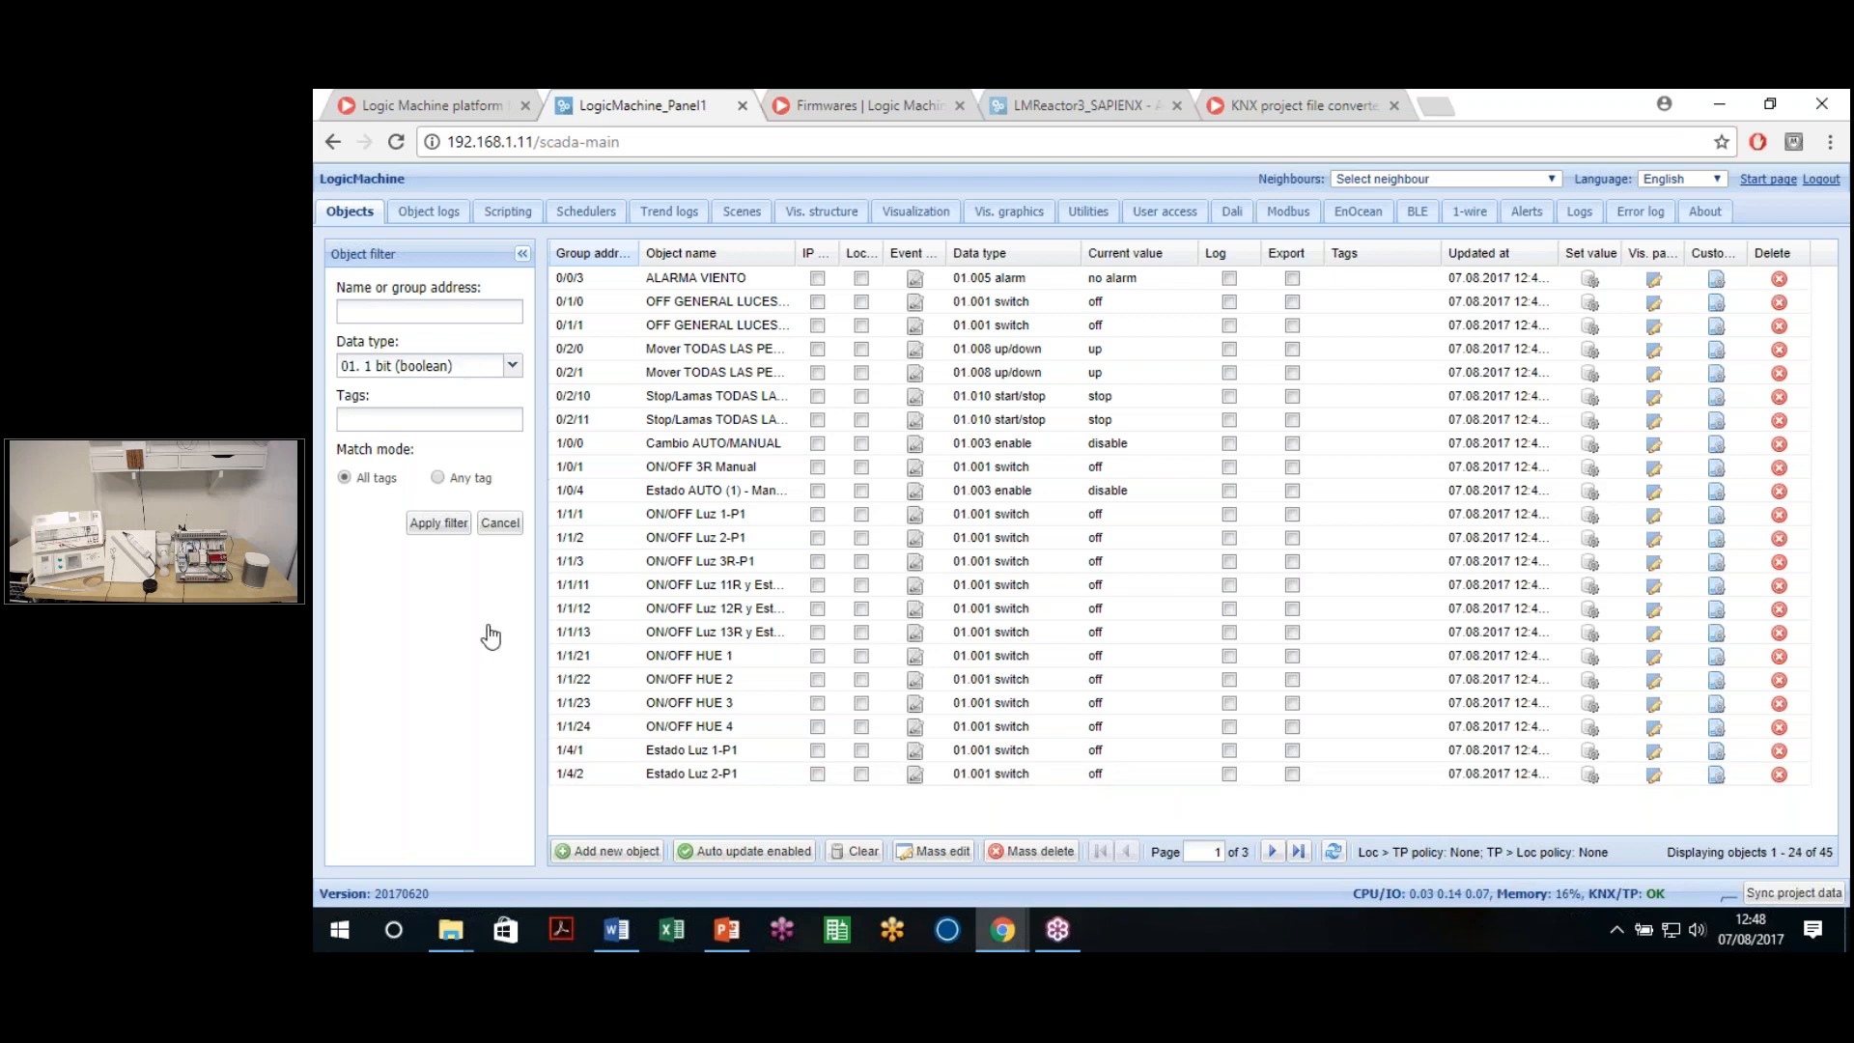
{"action": "left_click", "coordinate": [512, 365]}
{"action": "left_click", "coordinate": [420, 785]}
Try entering tag filter text, then erase it again
{"action": "left_click", "coordinate": [442, 416]}
{"action": "type", "text": "roo"}
{"action": "key", "text": "BackSpace"}
{"action": "key", "text": "BackSpace"}
{"action": "key", "text": "BackSpace"}
{"action": "type", "text": "F"}
{"action": "key", "text": "BackSpace"}
{"action": "key", "text": "BackSpace"}
Cancel the filter to show all 99 objects and toggle Auto update off and back on
{"action": "left_click", "coordinate": [499, 523]}
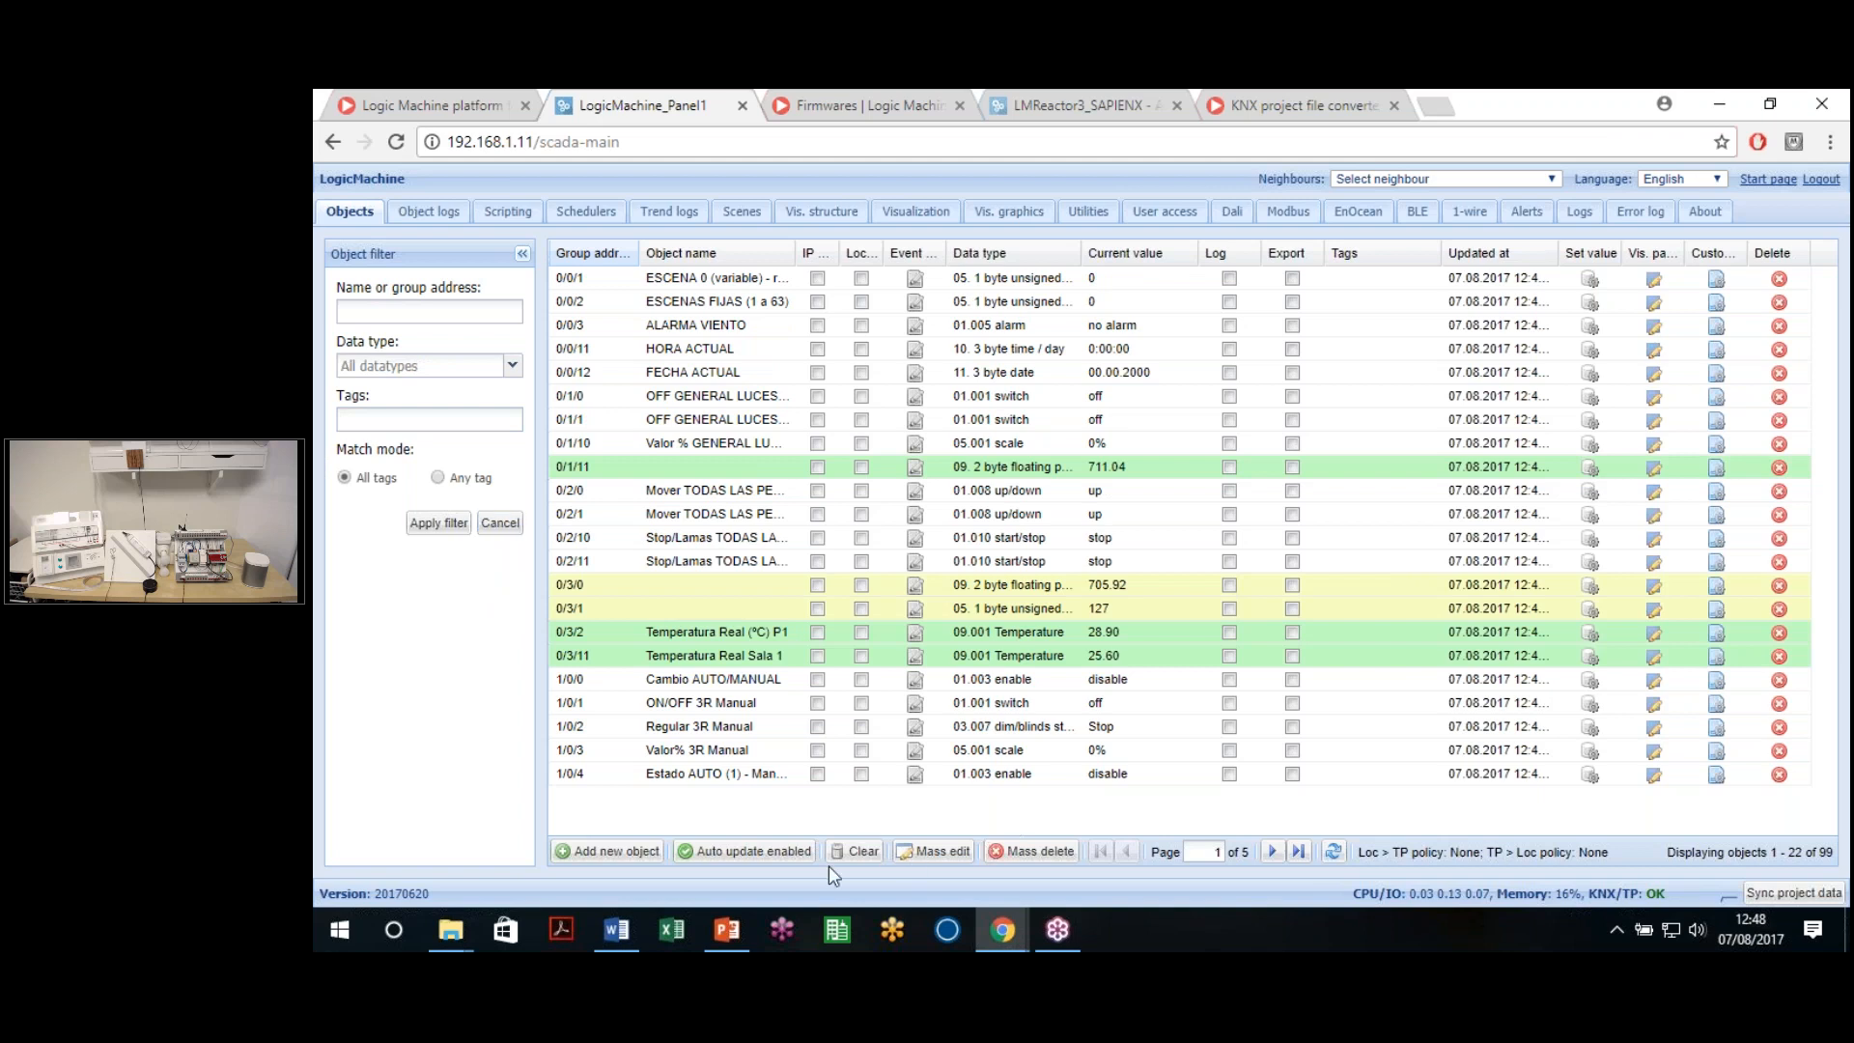
{"action": "left_click", "coordinate": [743, 853]}
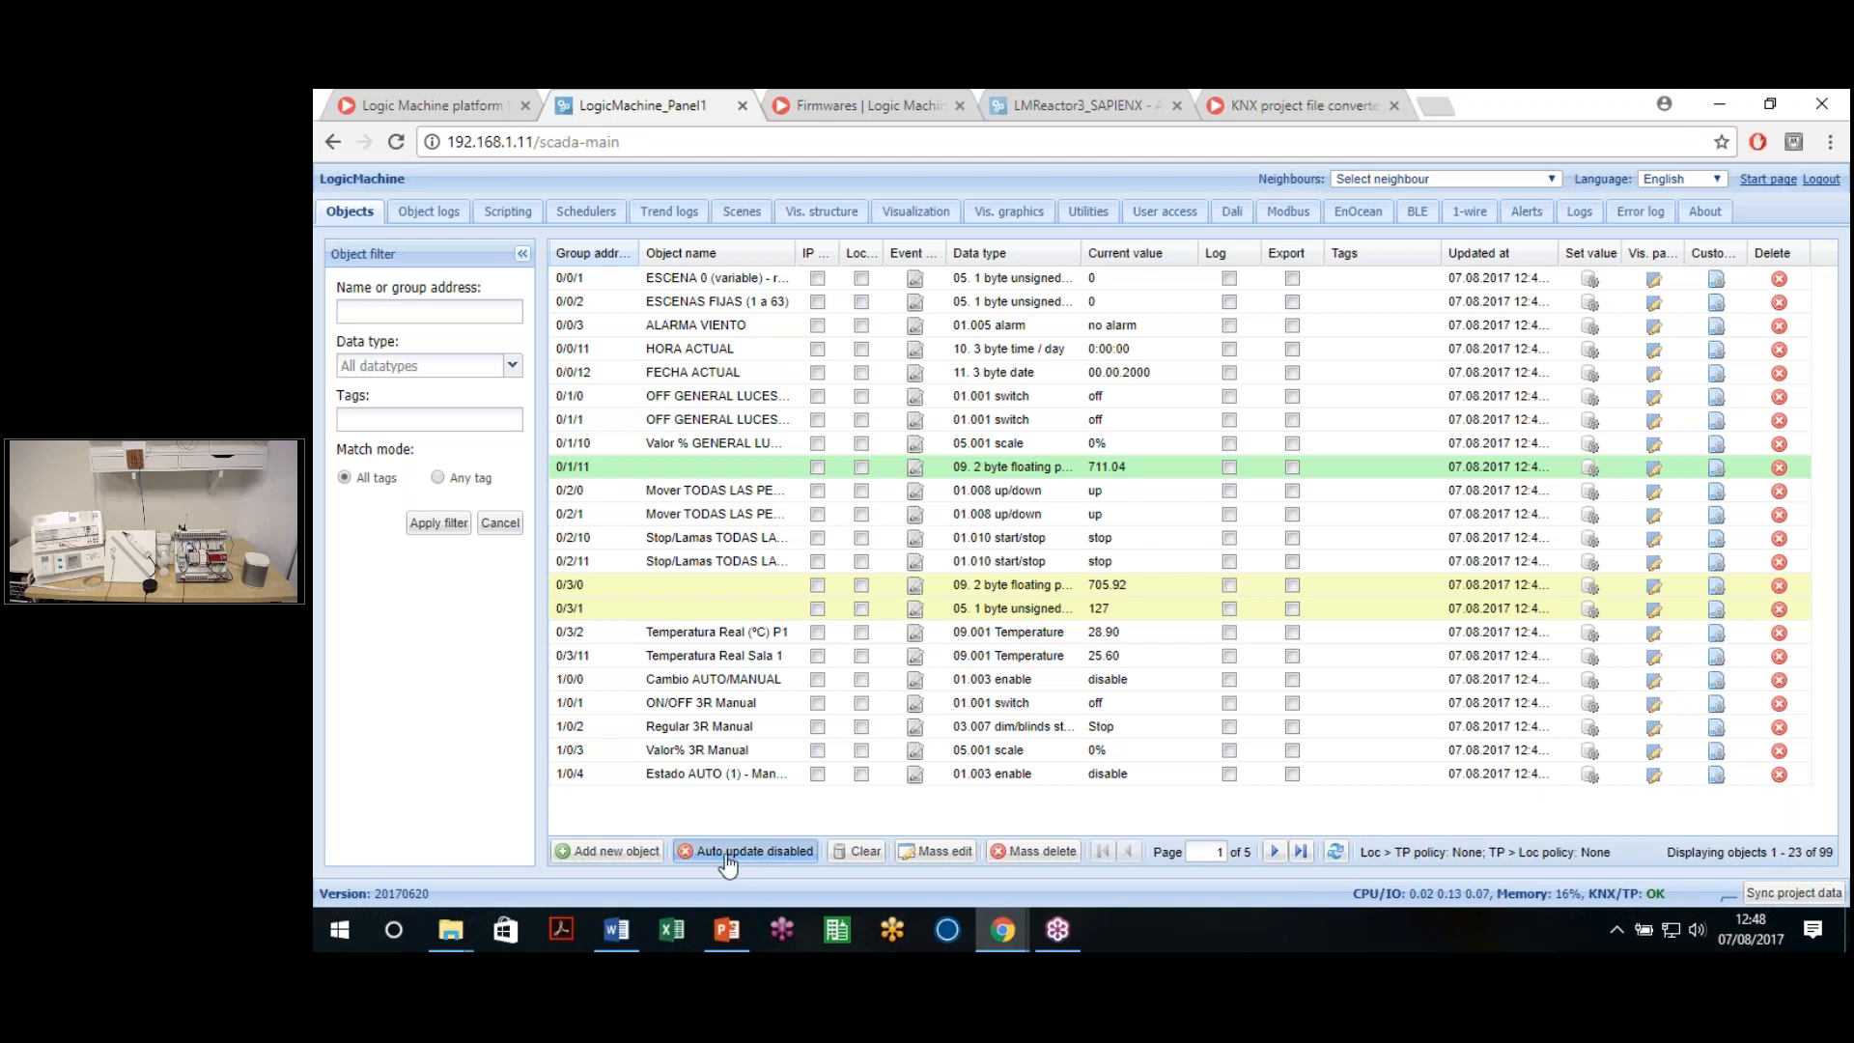
{"action": "left_click", "coordinate": [742, 864]}
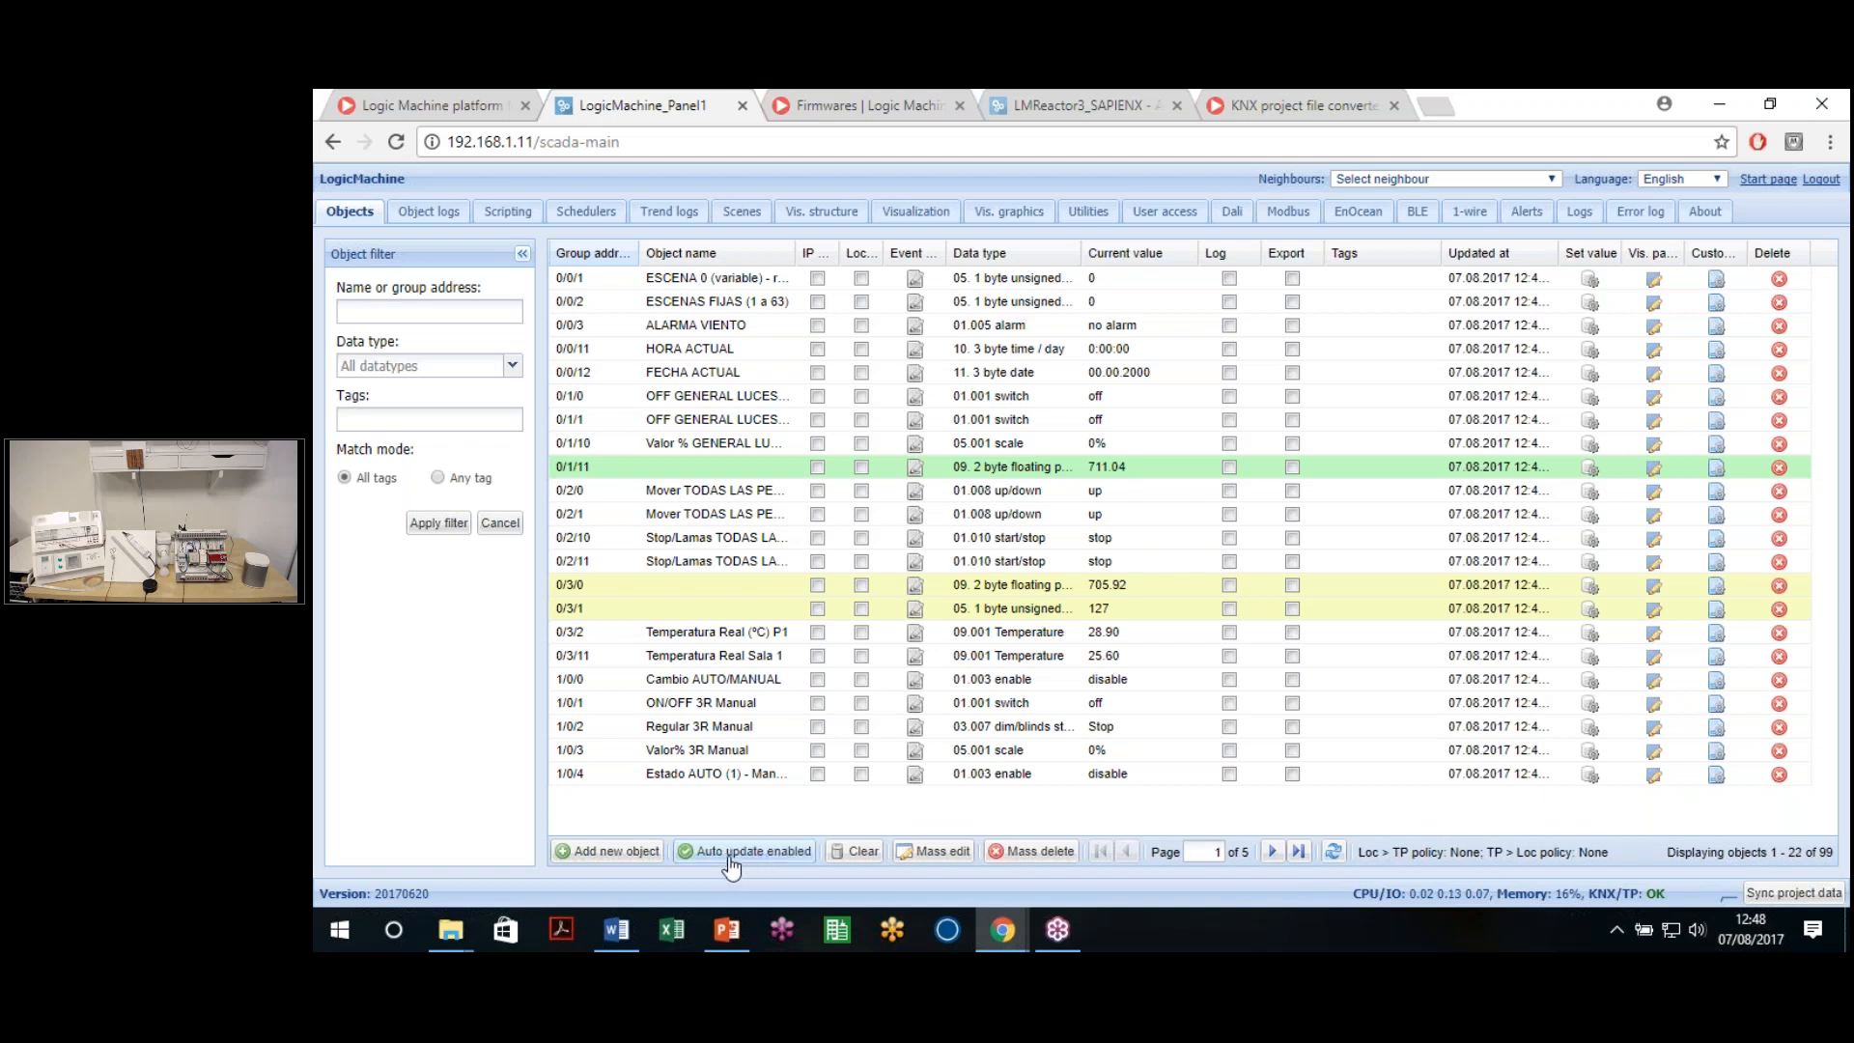
{"action": "left_click", "coordinate": [743, 861]}
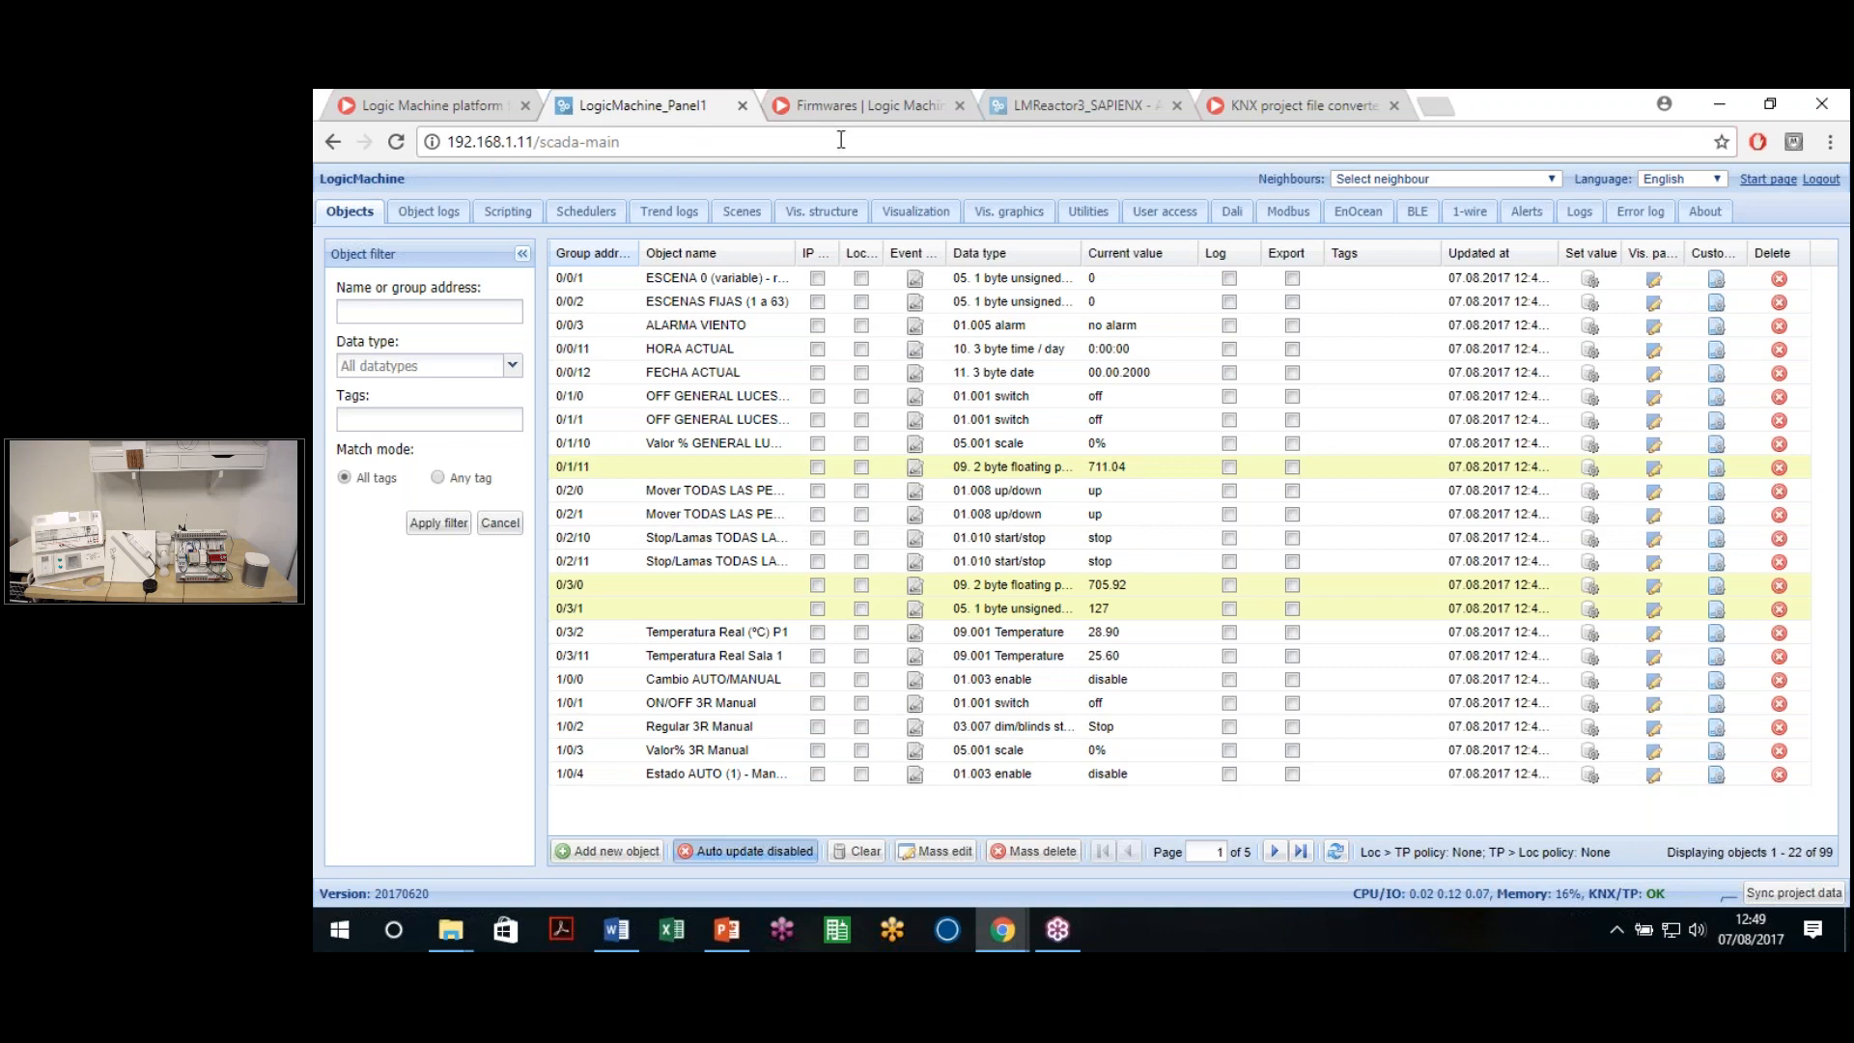
{"action": "left_click", "coordinate": [740, 852]}
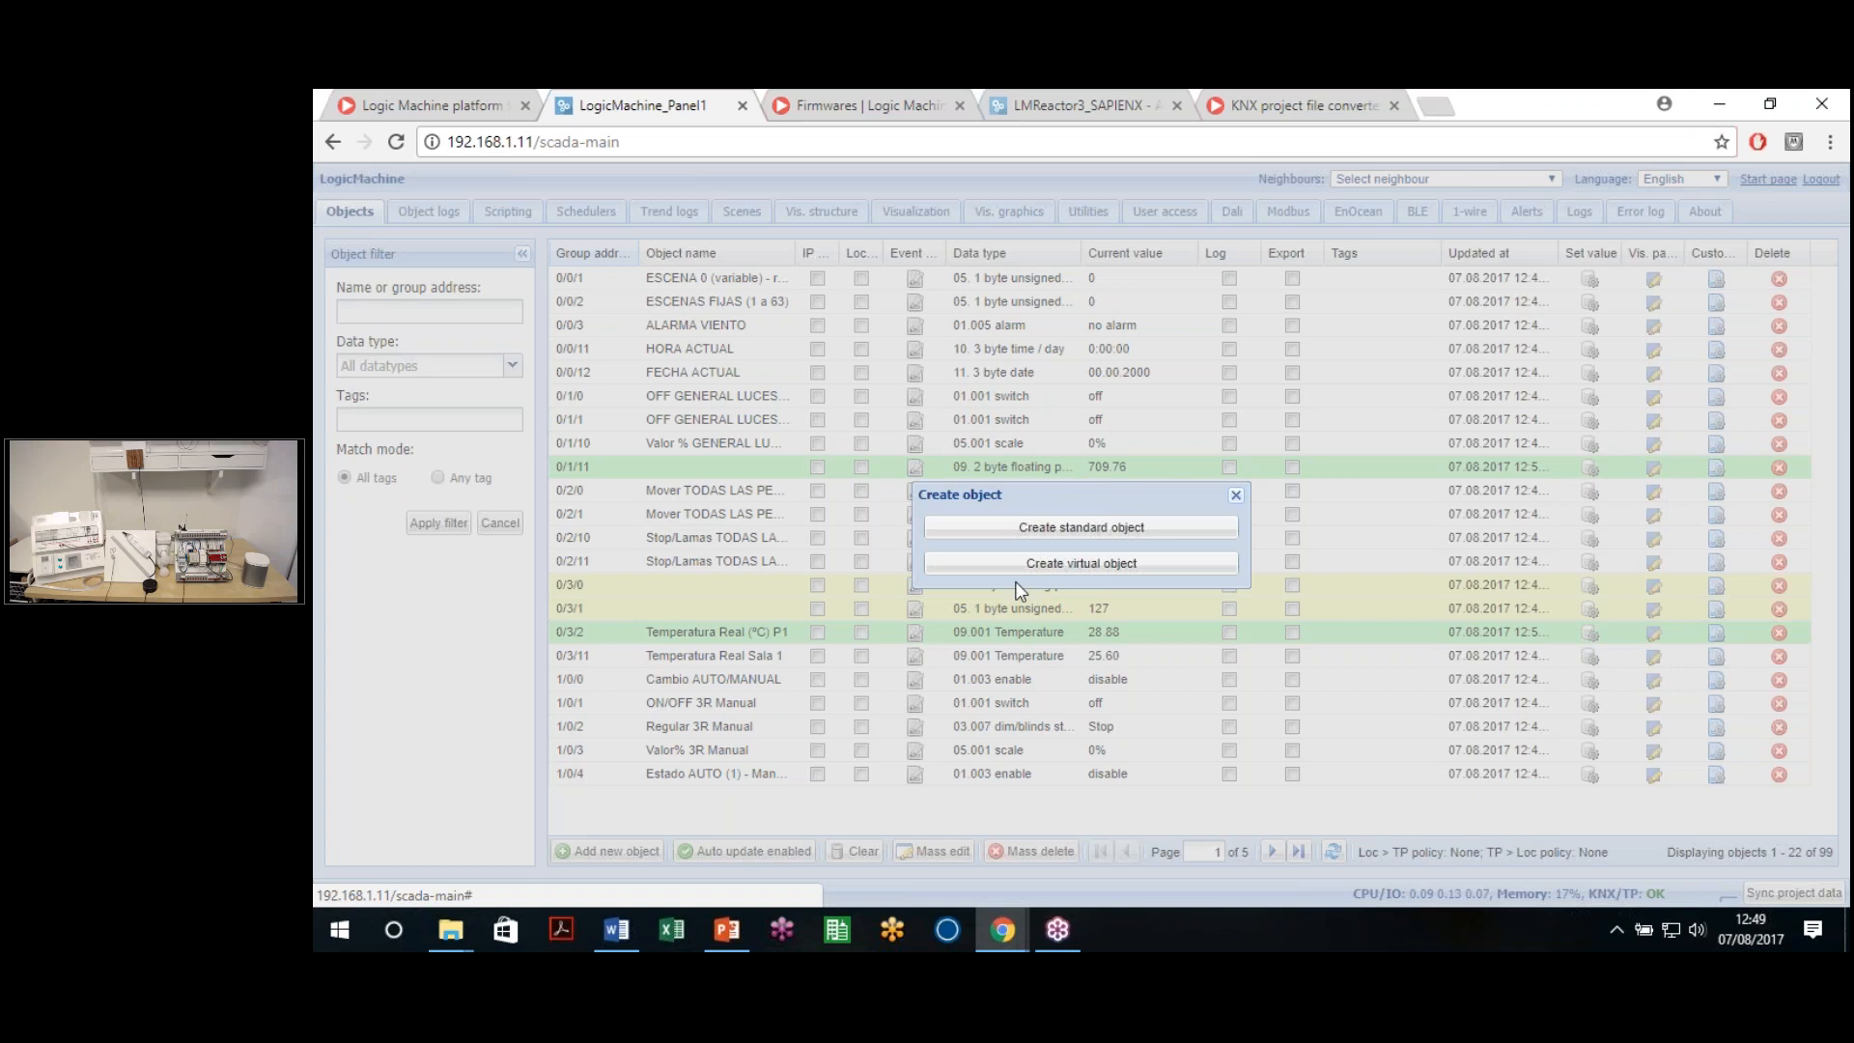
Create a standard object and replace its default group address 1/1/4 with 0/0/1
{"action": "left_click", "coordinate": [1115, 532]}
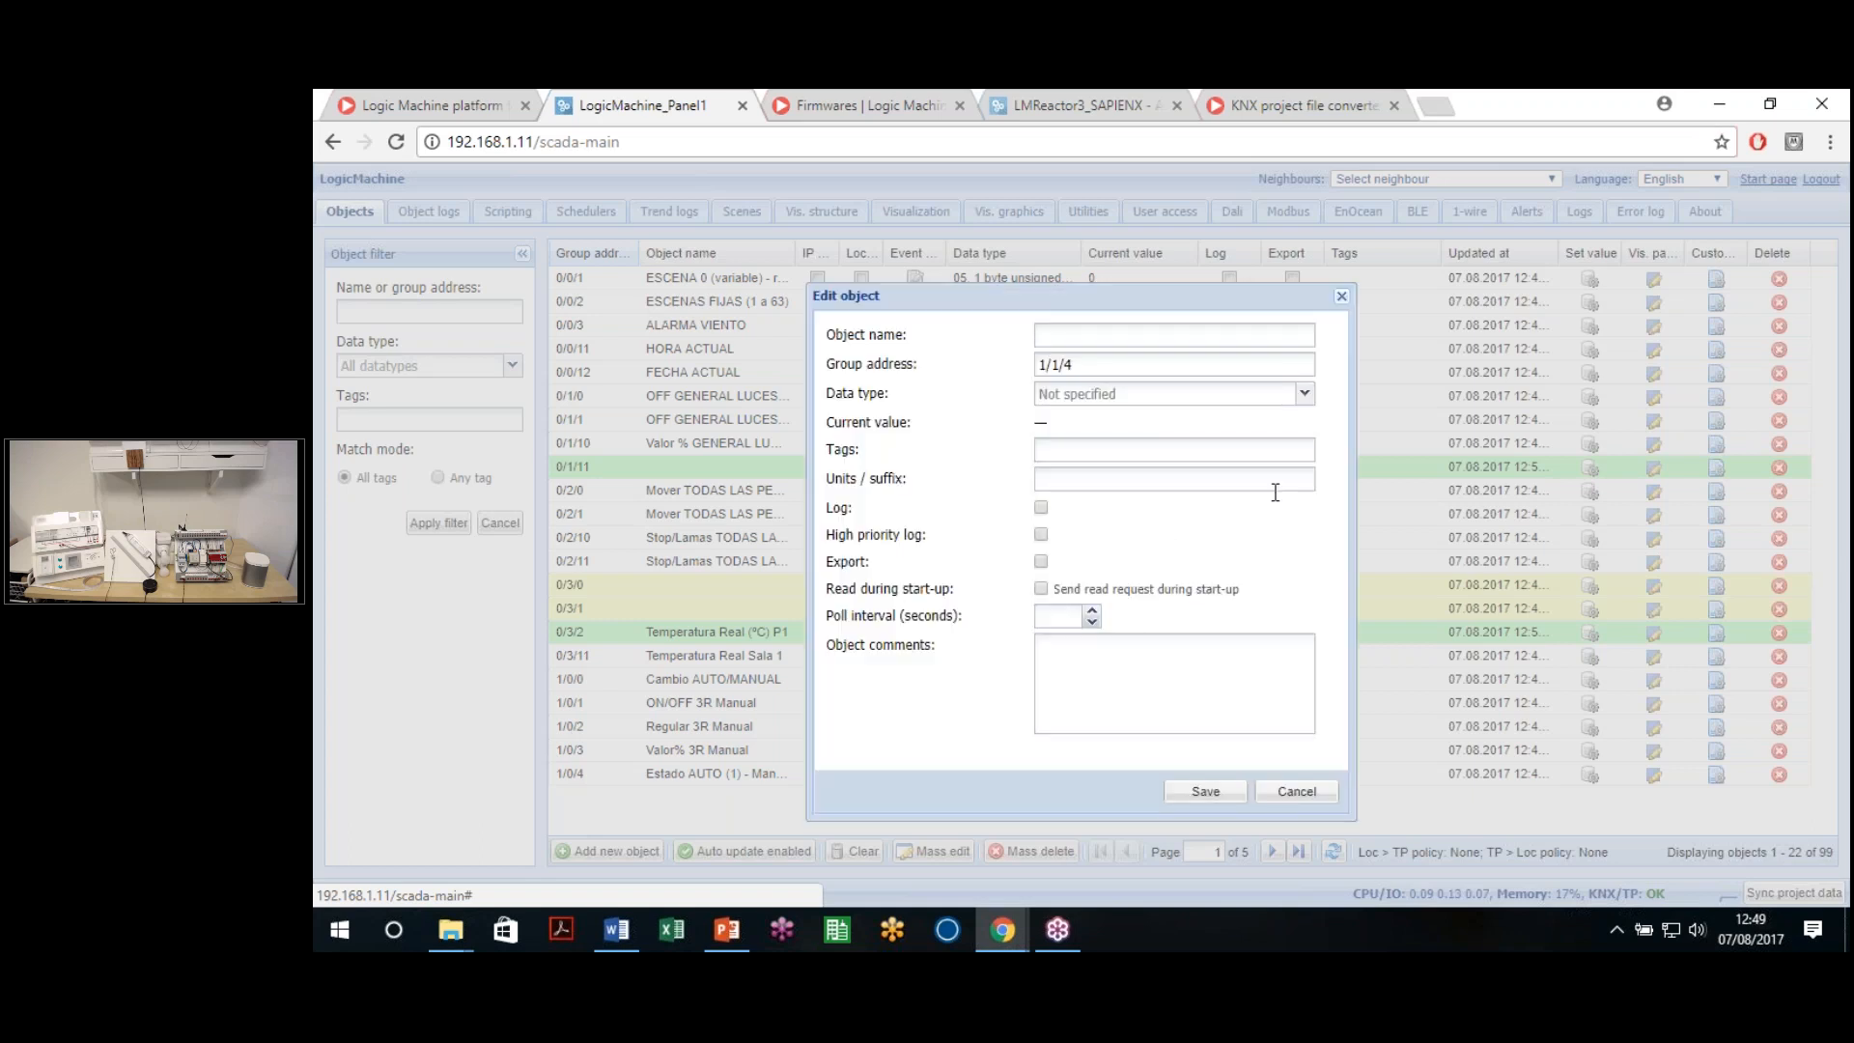
{"action": "left_click_drag", "start_coordinate": [1081, 366], "coordinate": [980, 393]}
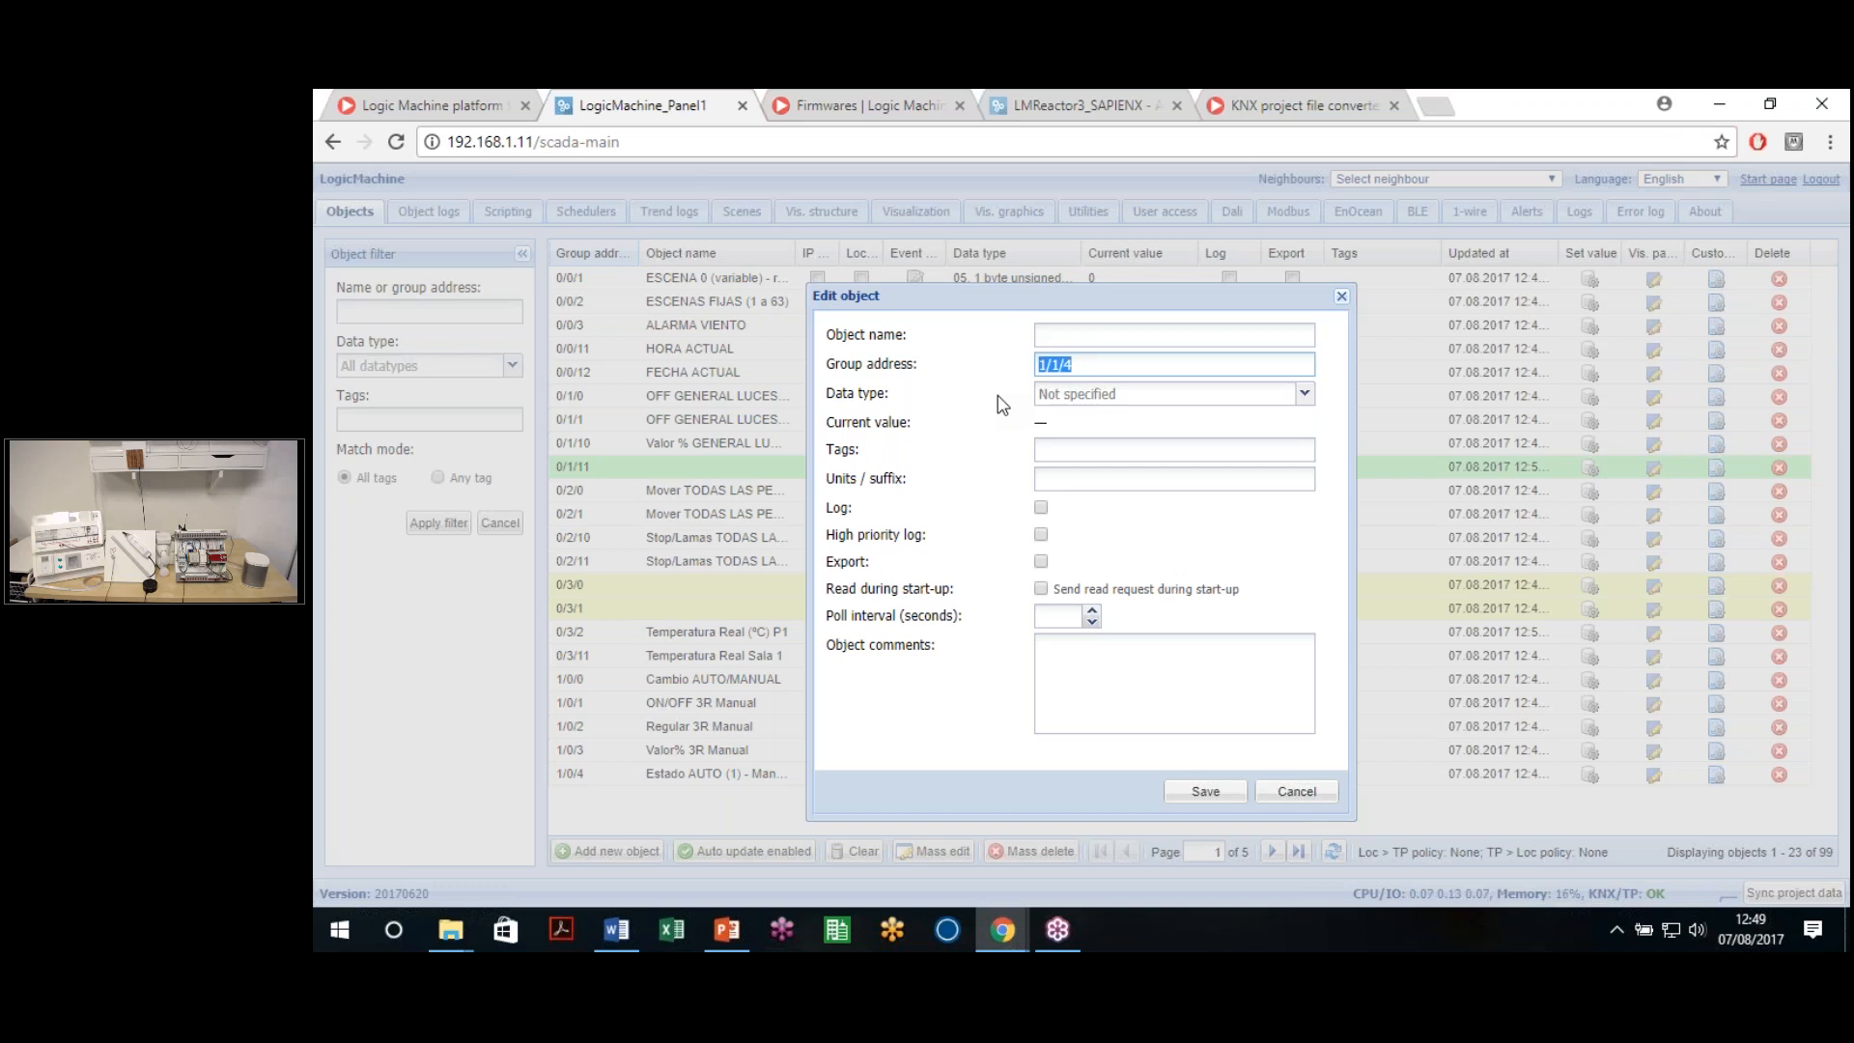
{"action": "type", "text": "0/0/1"}
{"action": "mouse_move", "coordinate": [1075, 364]}
{"action": "left_mouse_down"}
{"action": "mouse_move", "coordinate": [1012, 362]}
{"action": "mouse_move", "coordinate": [1062, 366]}
{"action": "mouse_move", "coordinate": [1039, 370]}
{"action": "left_mouse_up"}
{"action": "left_click", "coordinate": [1078, 368]}
{"action": "key", "text": "ctrl+a"}
{"action": "key", "text": "BackSpace"}
Test group addresses 32/7/255 and 33/0/0 in the Group address field
{"action": "type", "text": "32/7/255"}
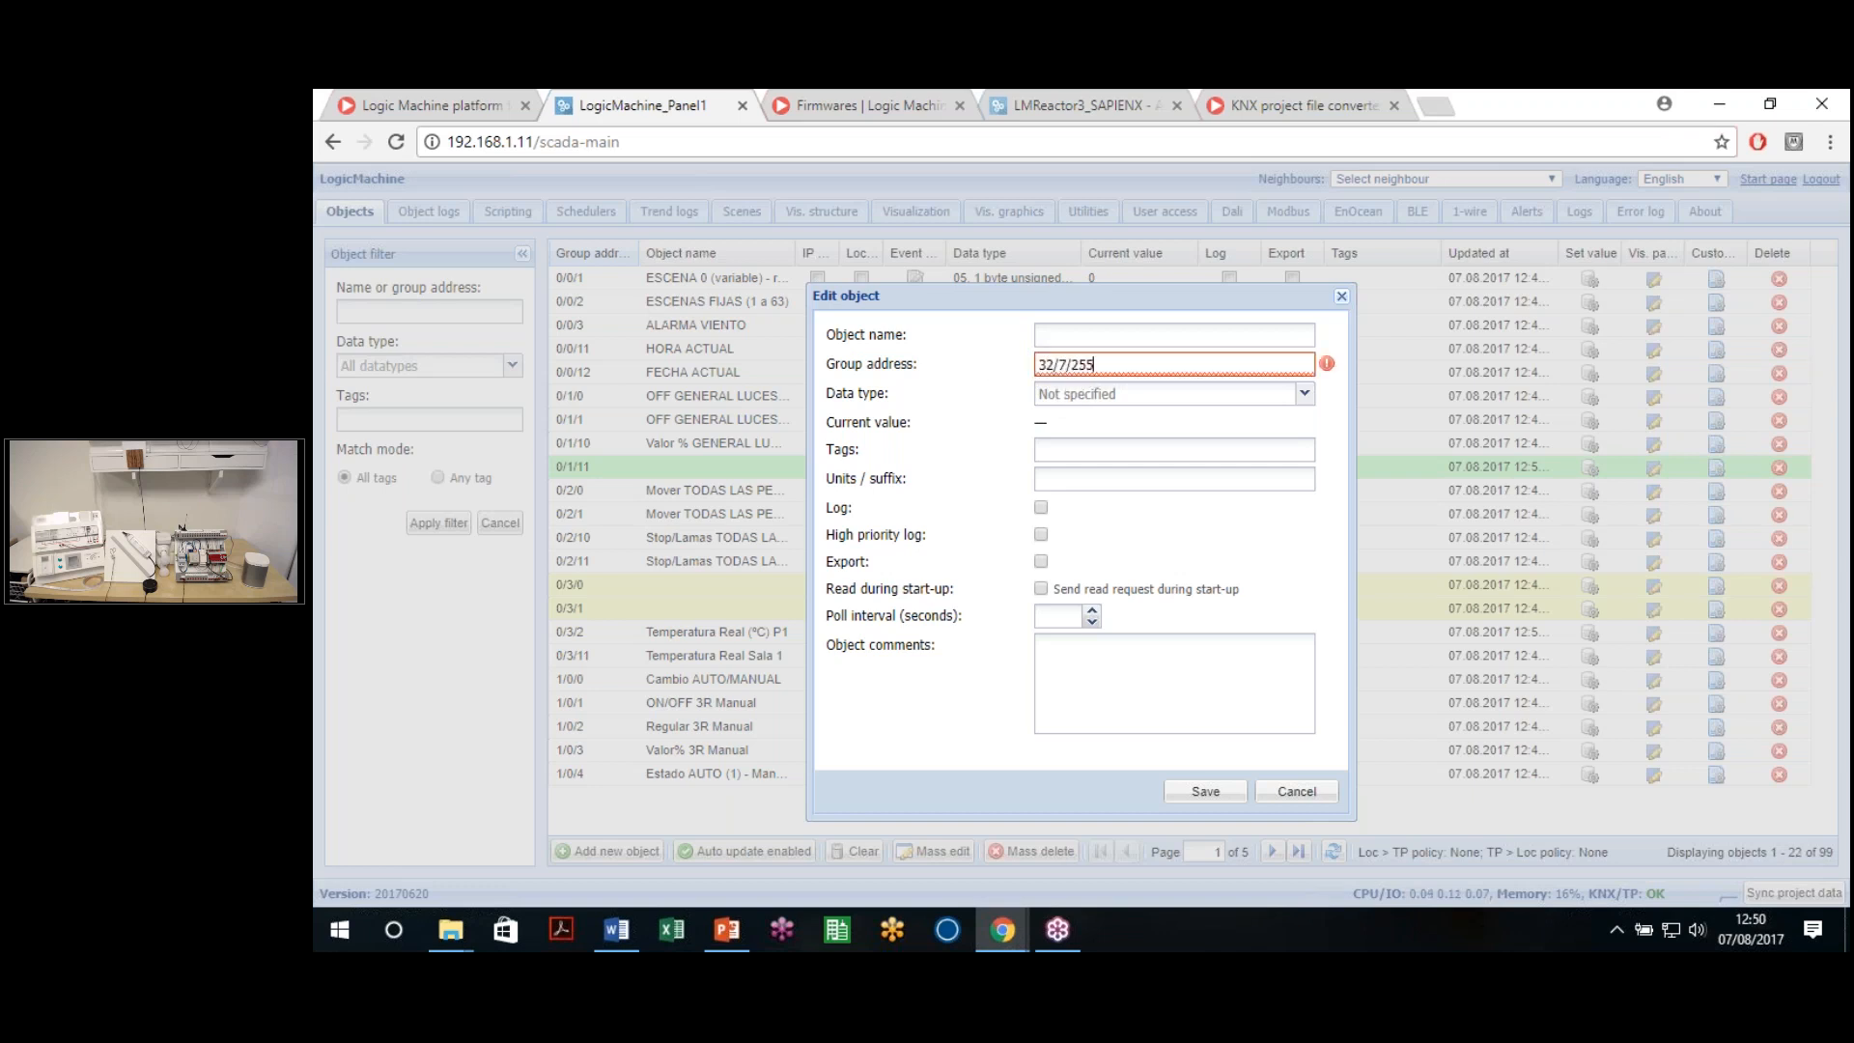
{"action": "left_click_drag", "start_coordinate": [1100, 367], "coordinate": [967, 357]}
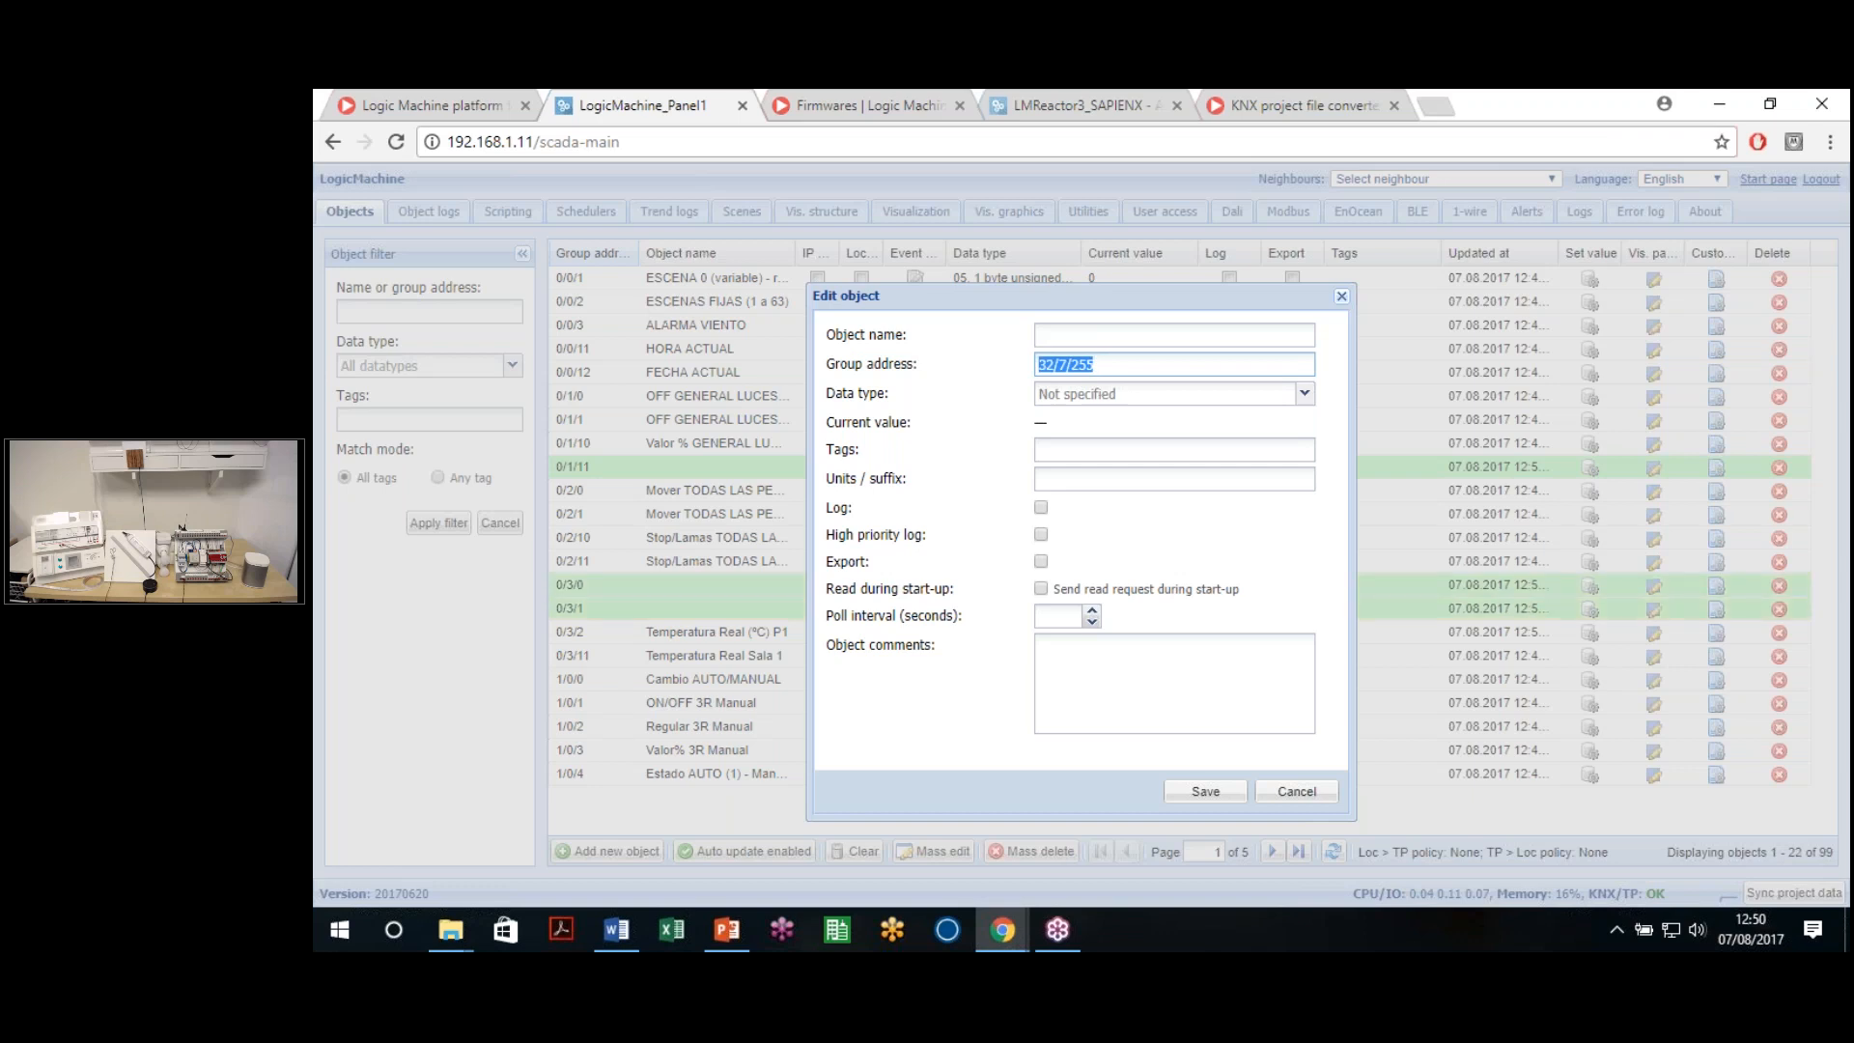
{"action": "left_click", "coordinate": [1096, 364]}
{"action": "triple_click", "coordinate": [1081, 362]}
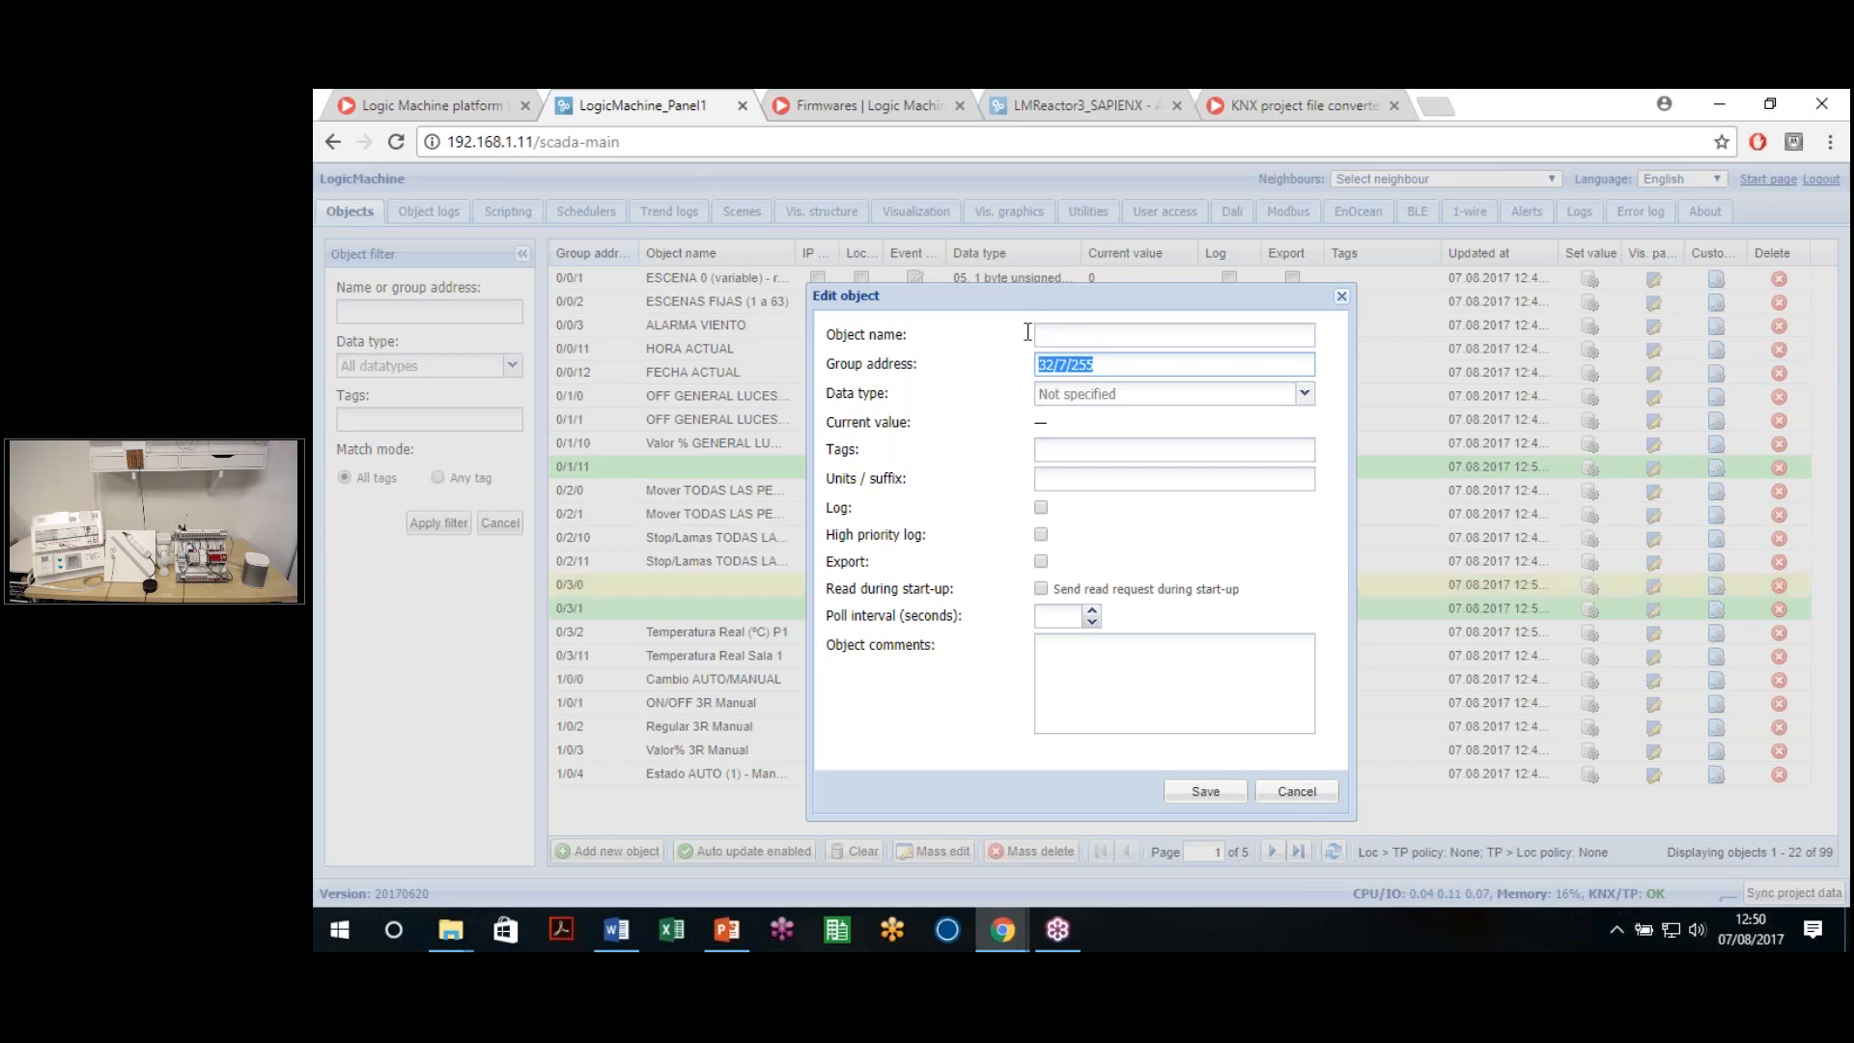
{"action": "left_click", "coordinate": [1100, 366]}
{"action": "key", "text": "ctrl+a"}
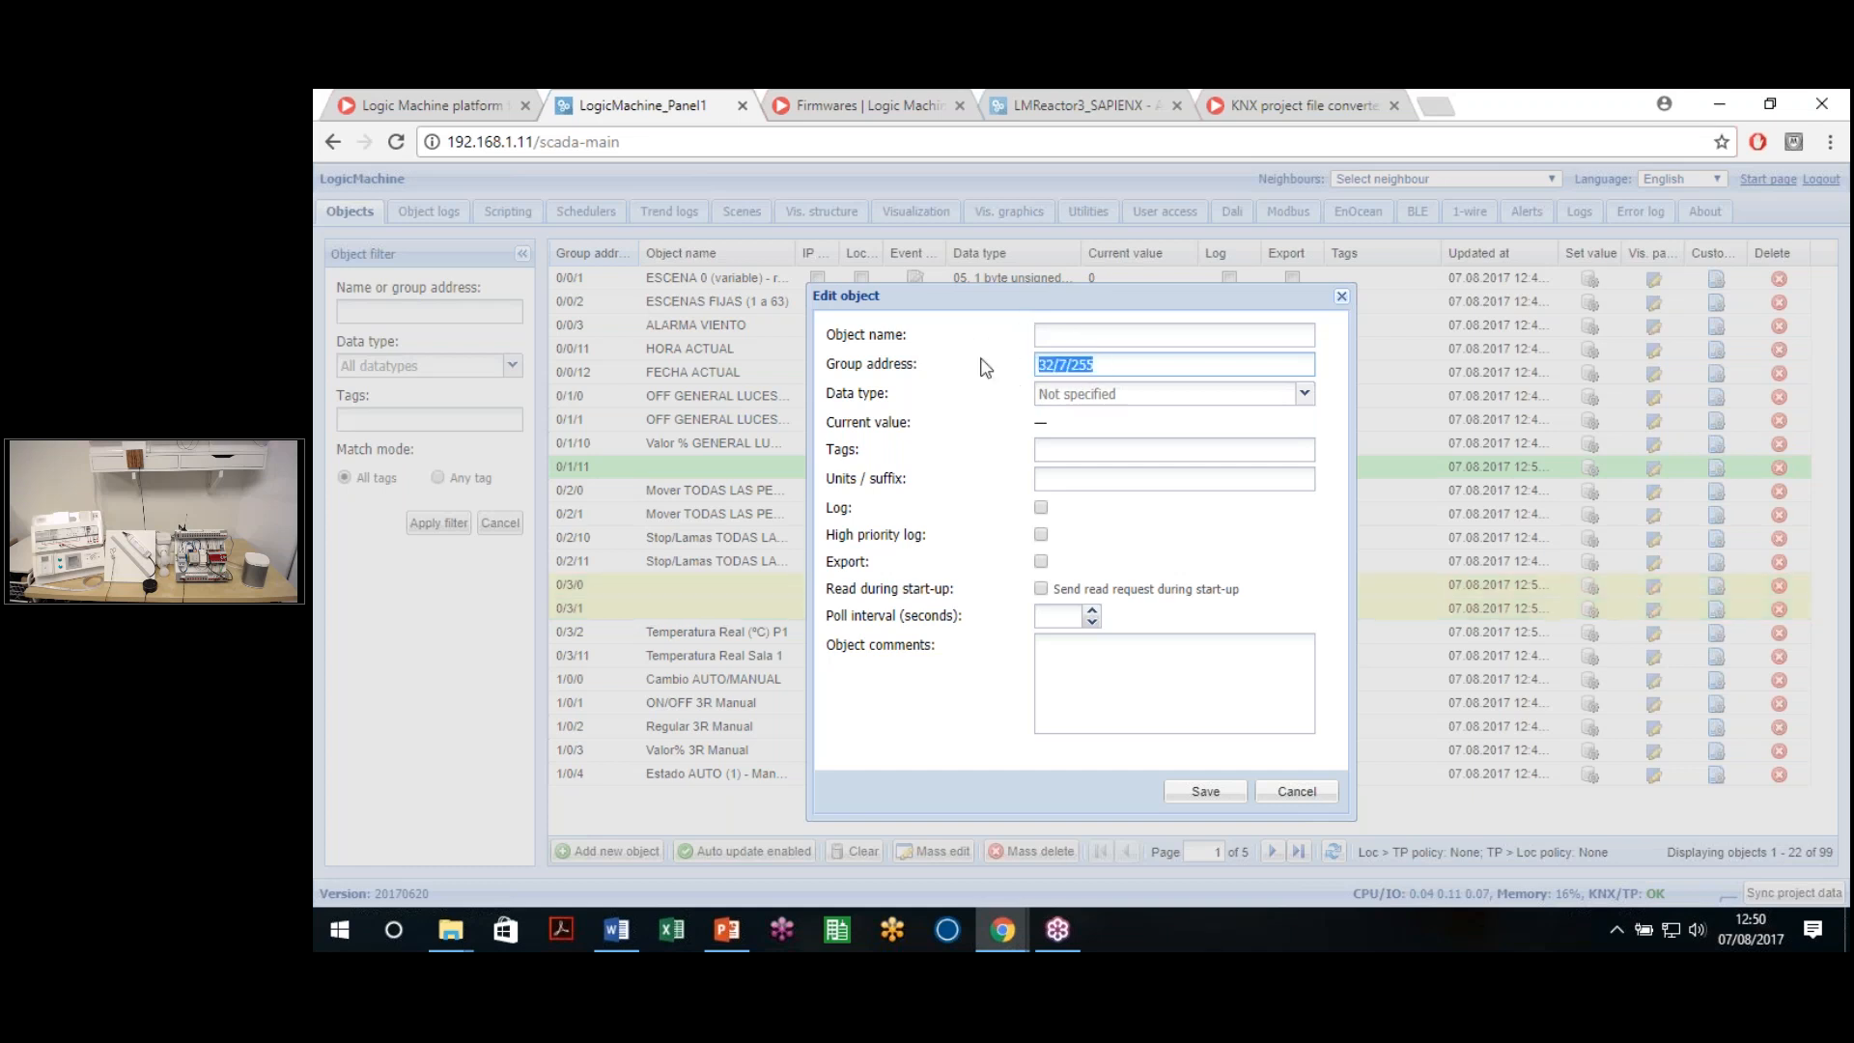
{"action": "type", "text": "33/"}
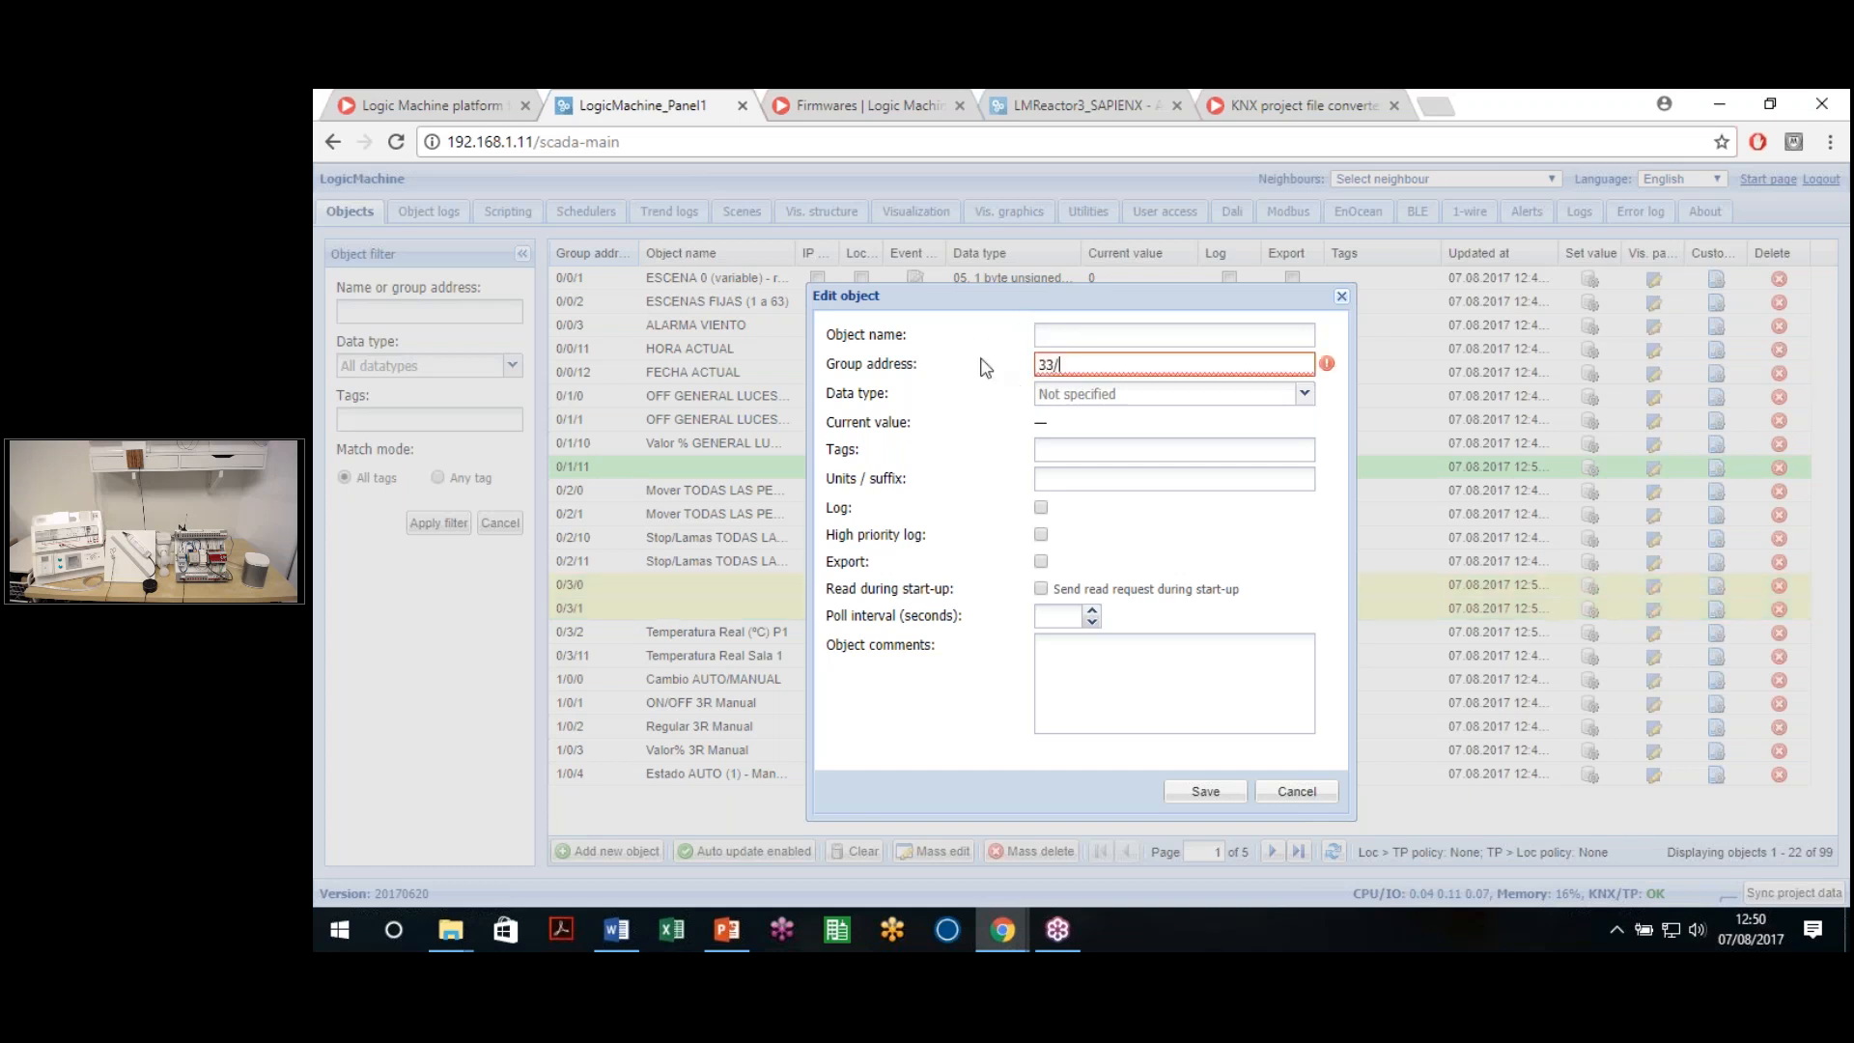
{"action": "type", "text": "0/0"}
{"action": "left_click_drag", "start_coordinate": [1087, 371], "coordinate": [1027, 361]}
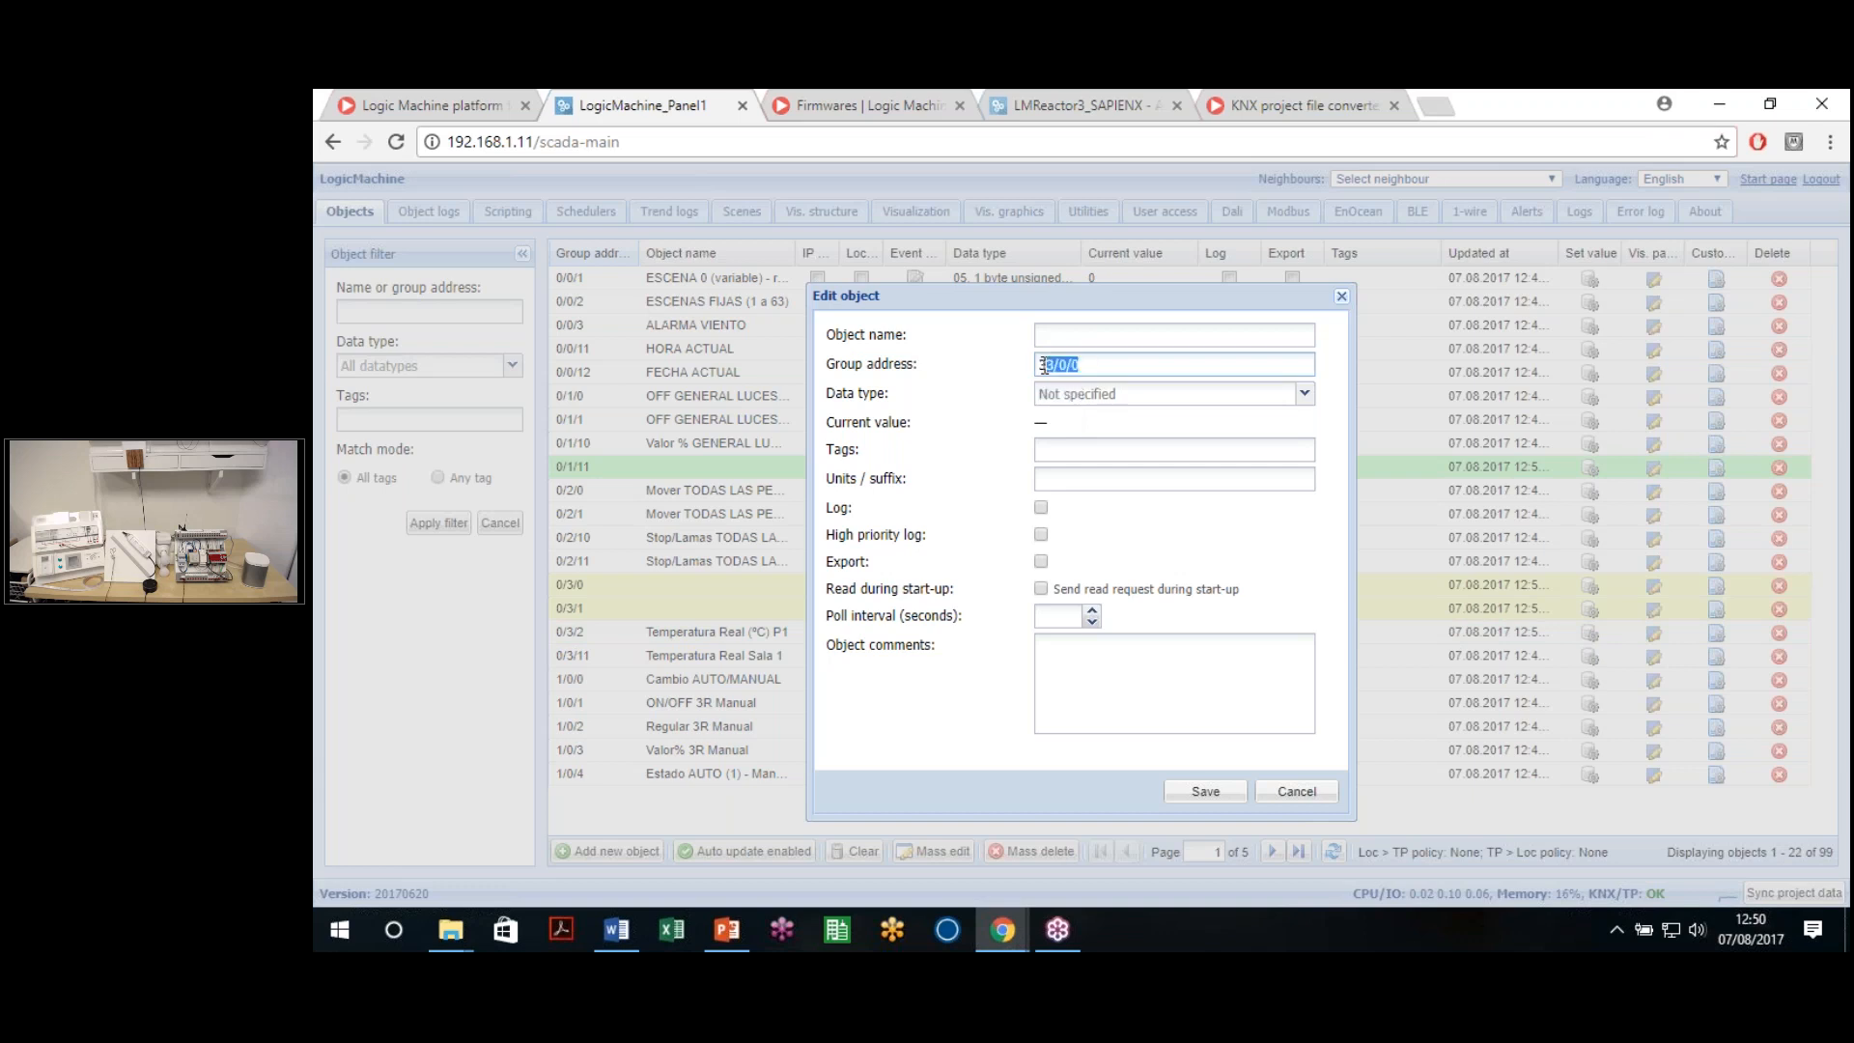
Enter group address 63/7/255 for the new object
{"action": "type", "text": "63/7/255"}
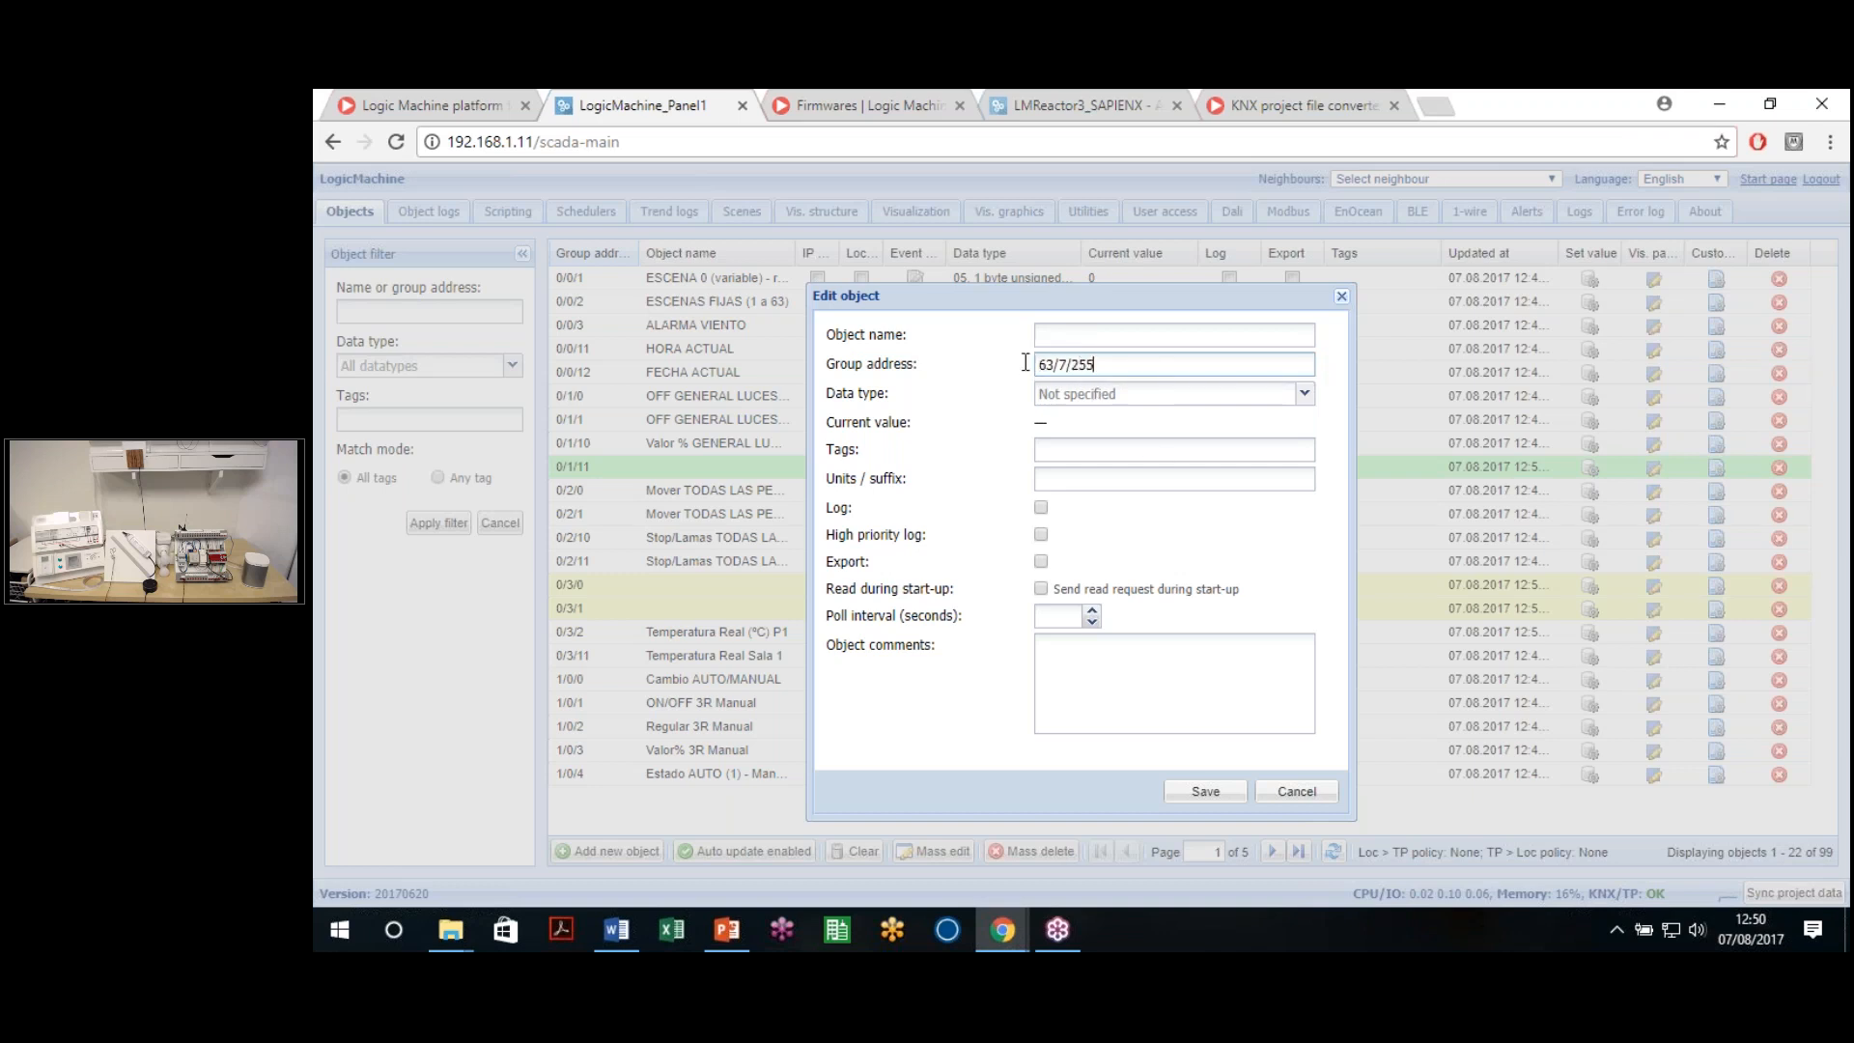
{"action": "key", "text": "ctrl+a"}
{"action": "left_click", "coordinate": [1117, 362]}
{"action": "left_click_drag", "start_coordinate": [1035, 365], "coordinate": [1097, 367]}
{"action": "left_click", "coordinate": [1097, 368]}
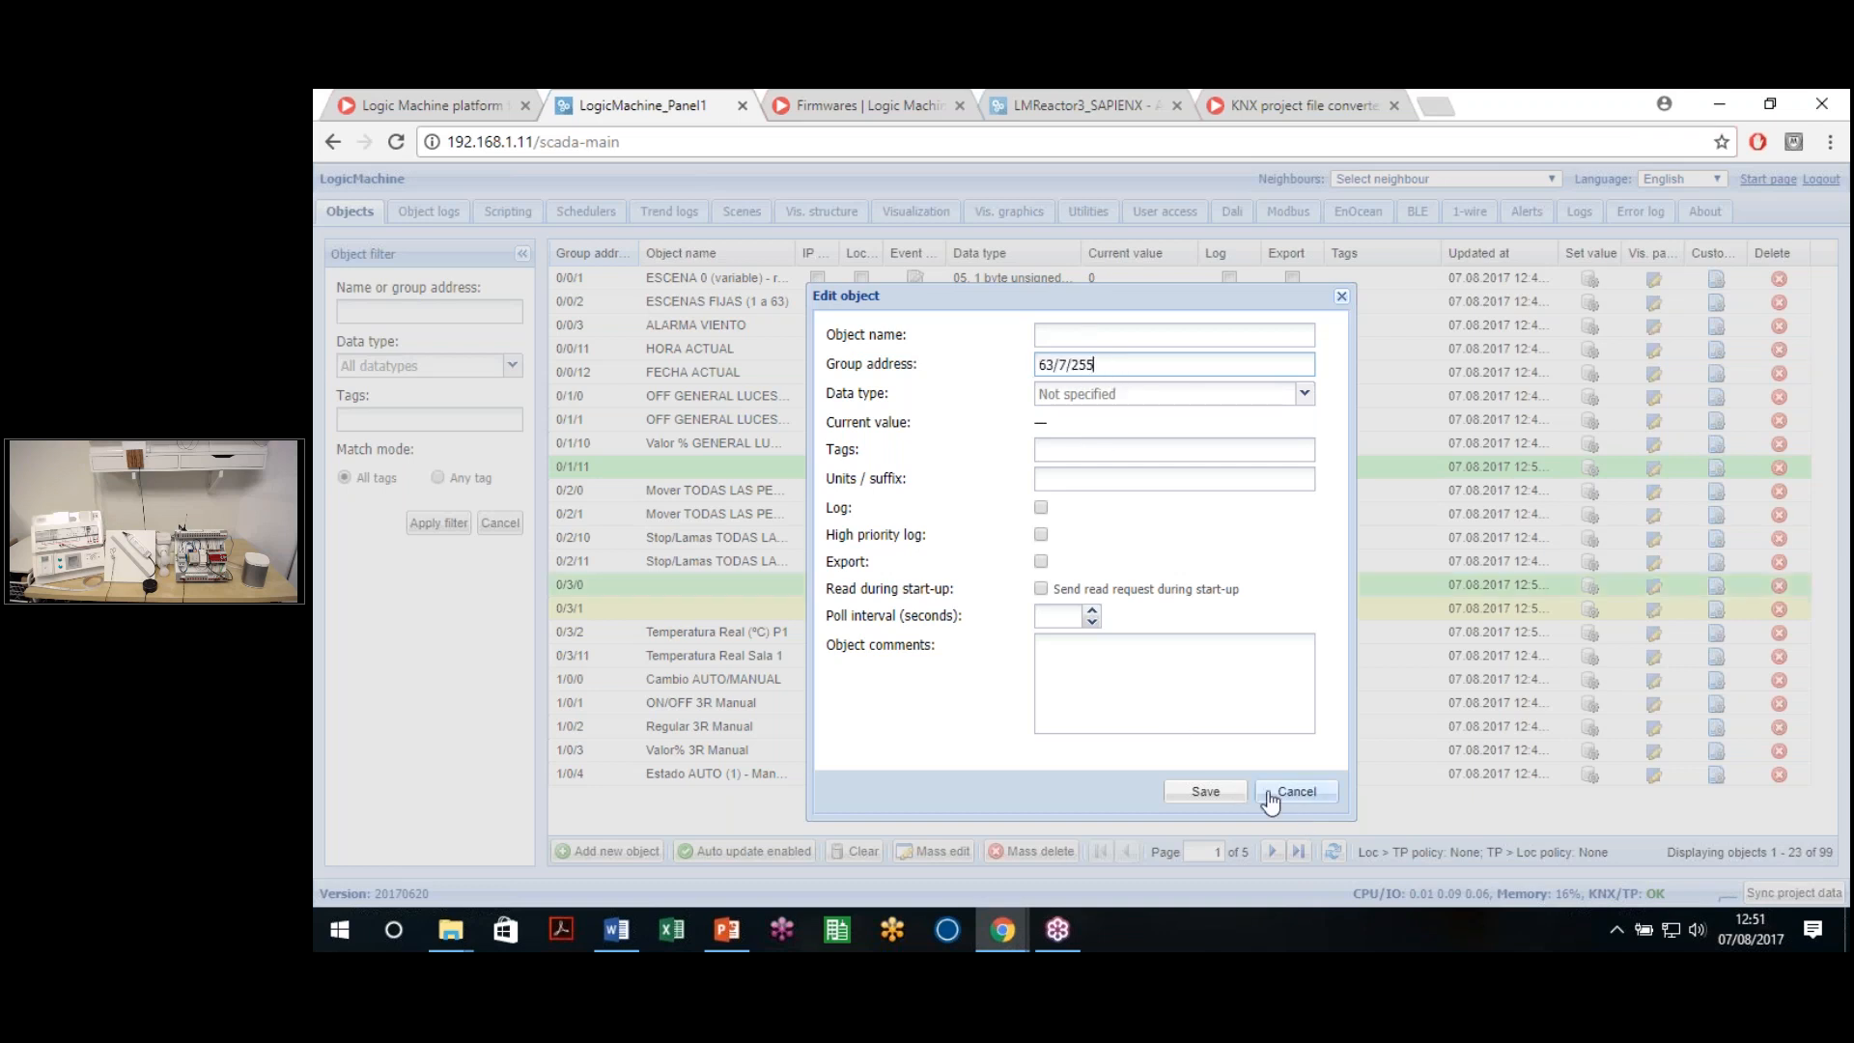
Name the object Virtual Example, give it data type 01.001 switch, and save
{"action": "left_click", "coordinate": [1121, 336]}
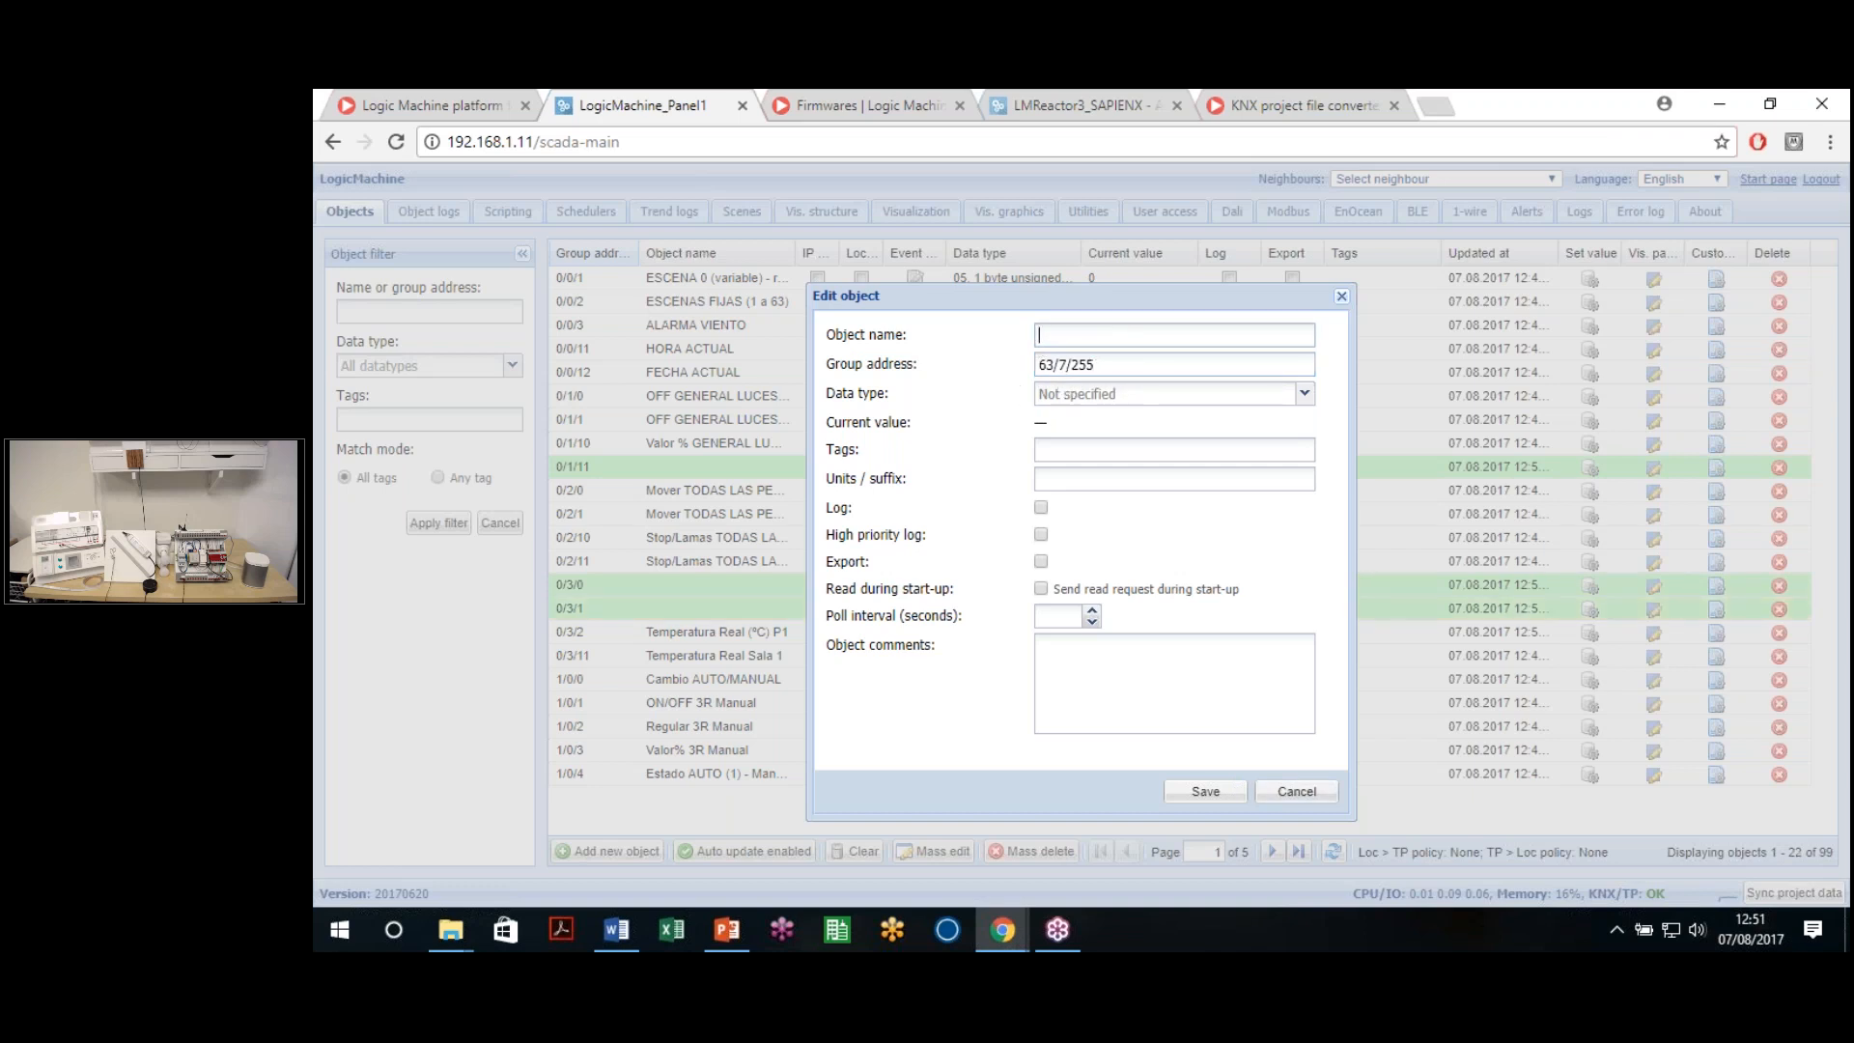
{"action": "type", "text": "tual"}
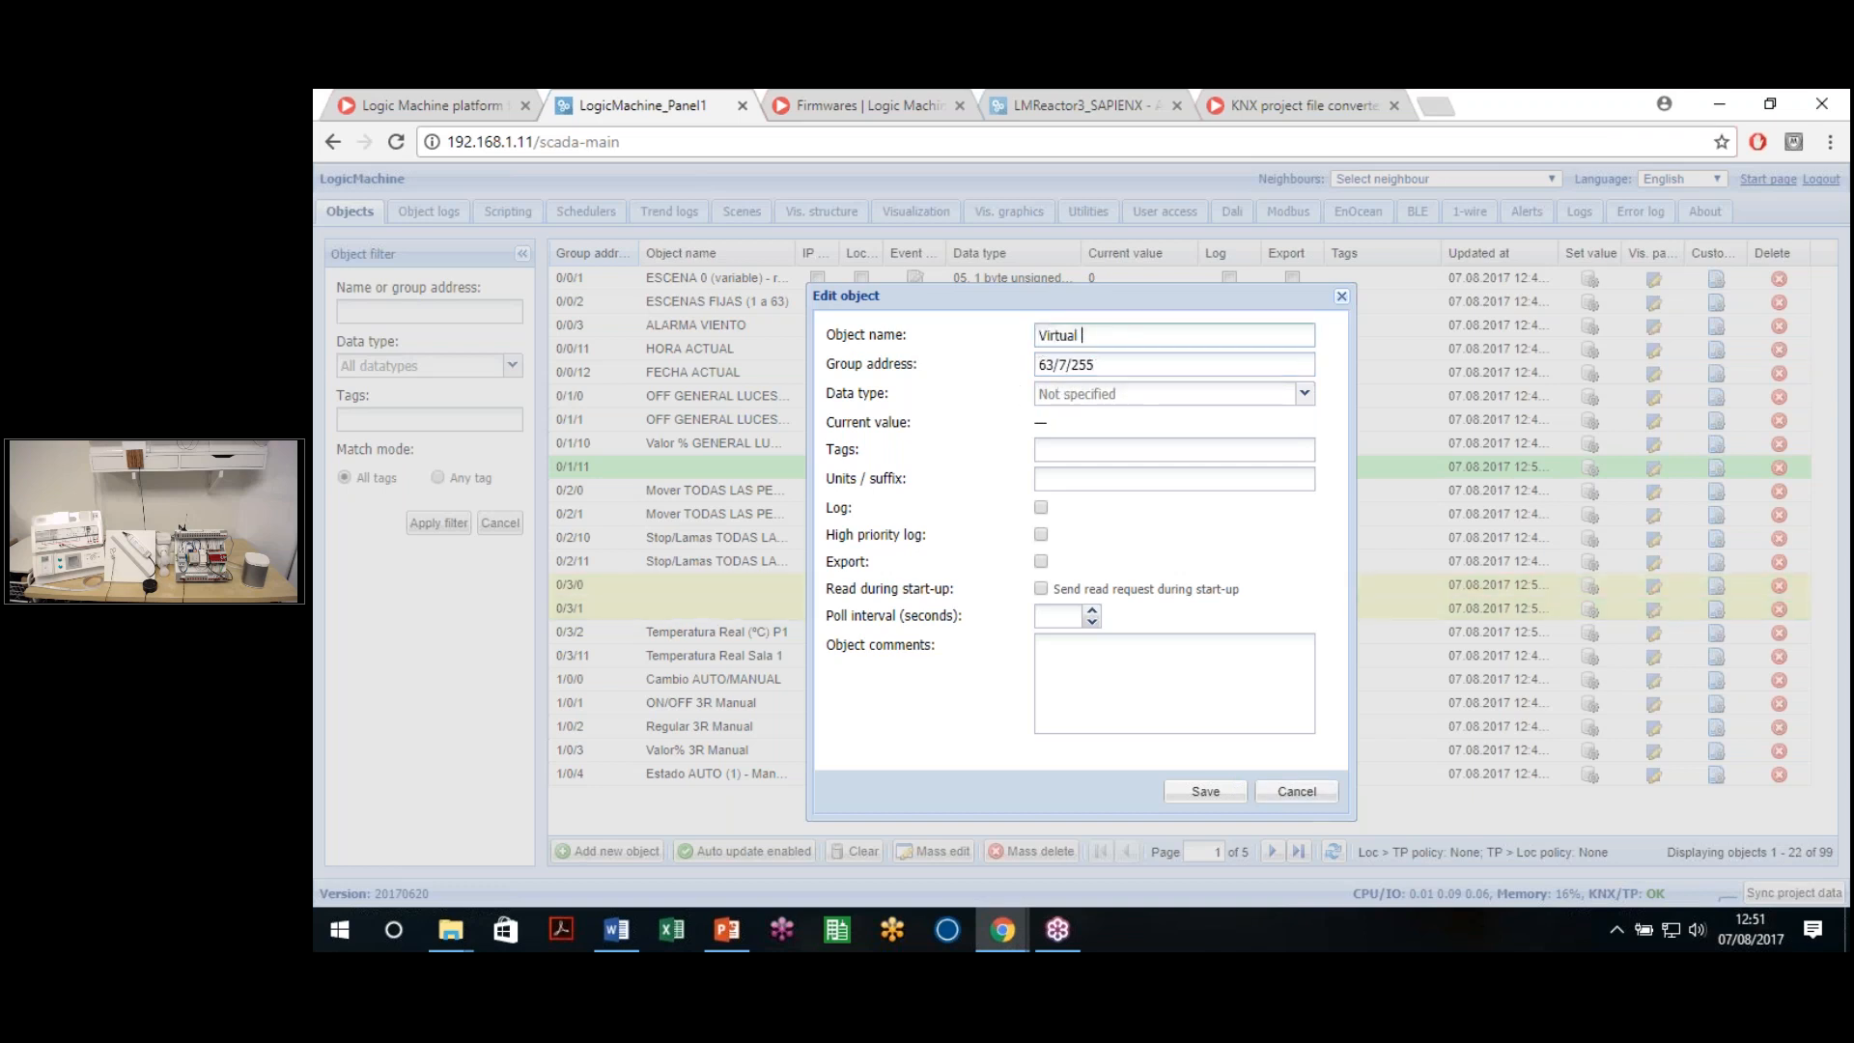
{"action": "type", "text": " Example"}
{"action": "left_click", "coordinate": [1105, 394]}
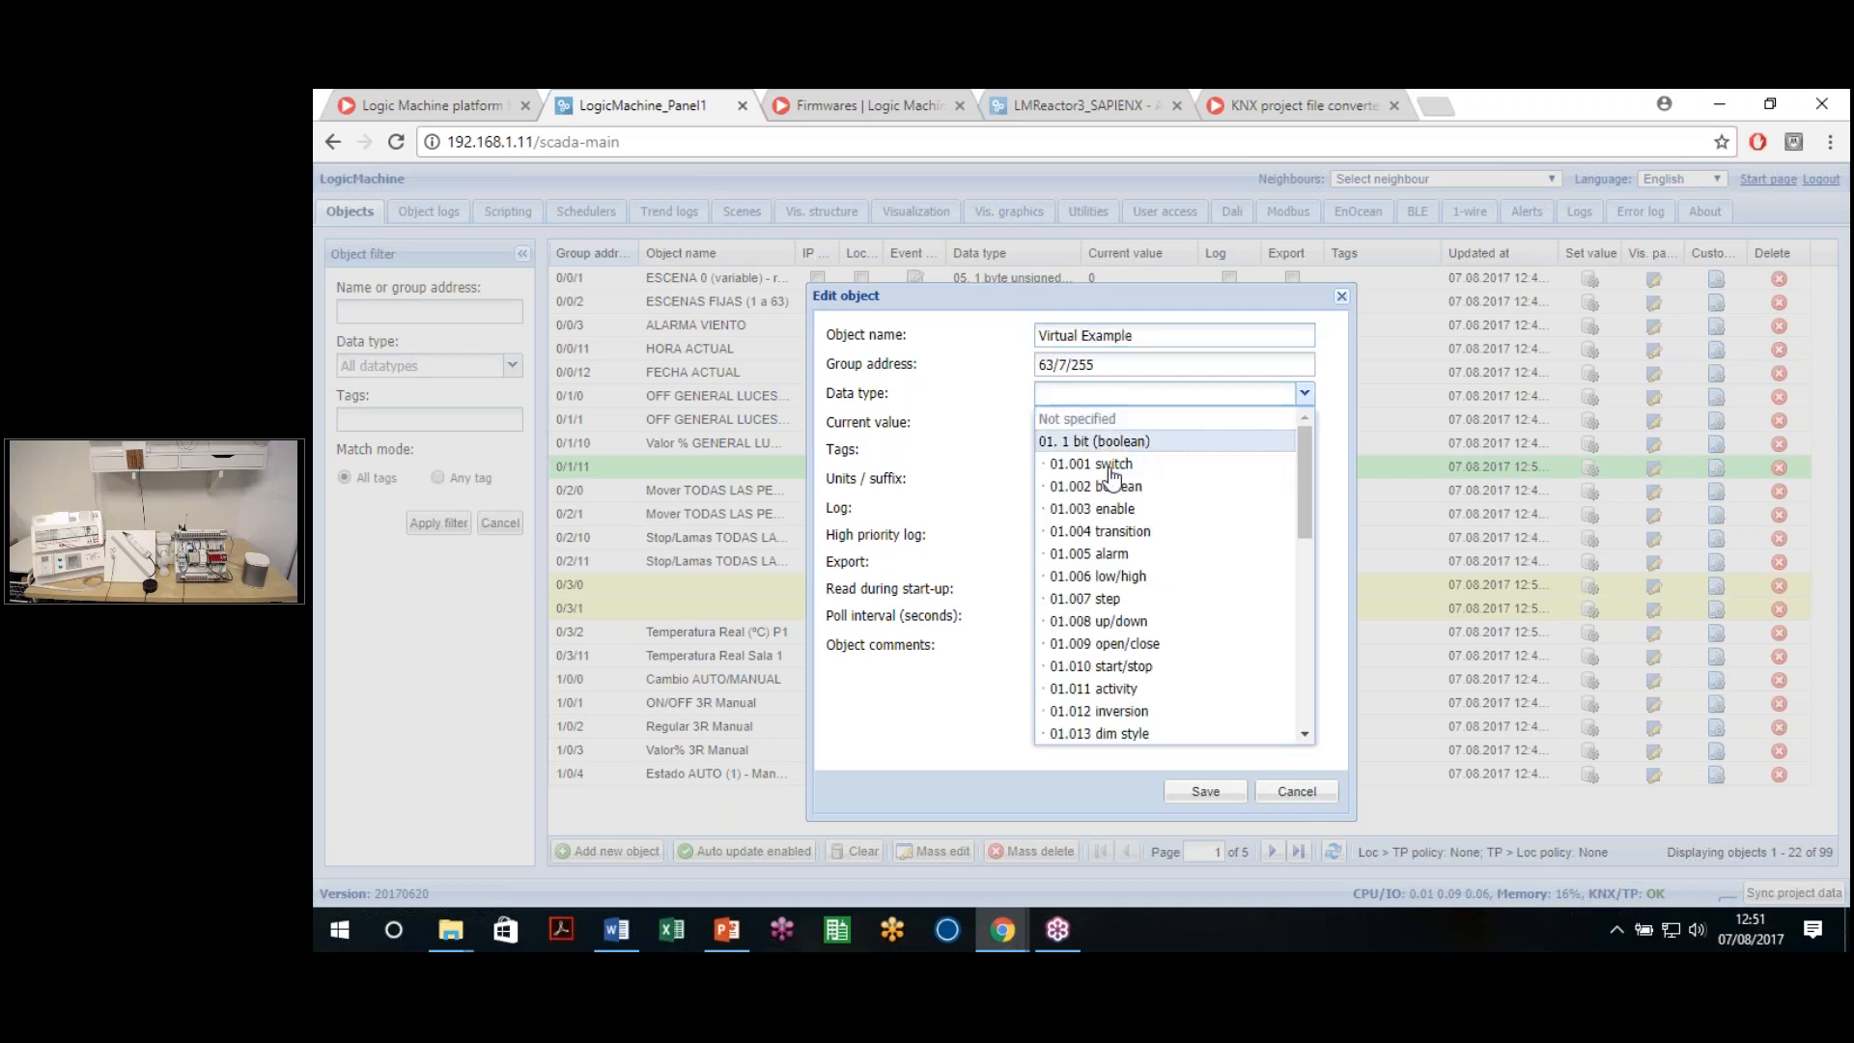
{"action": "left_click", "coordinate": [1110, 465]}
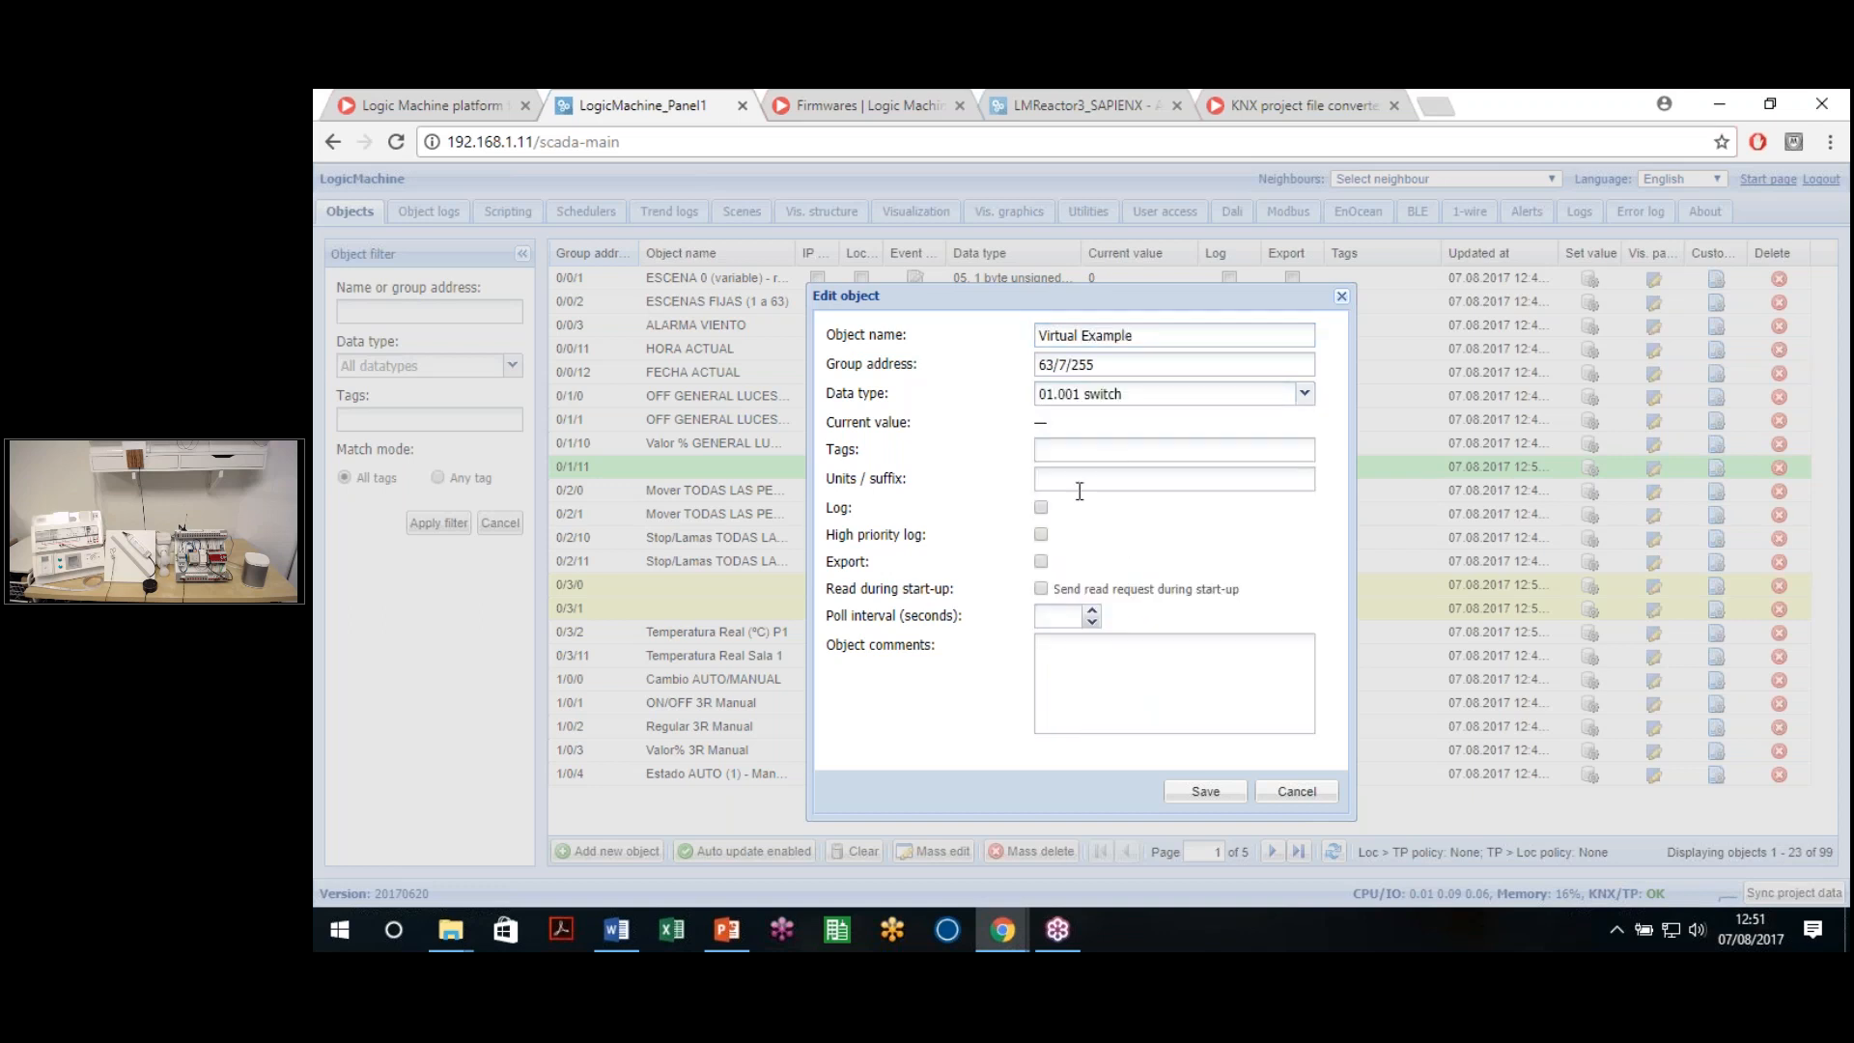
{"action": "left_click", "coordinate": [1204, 793]}
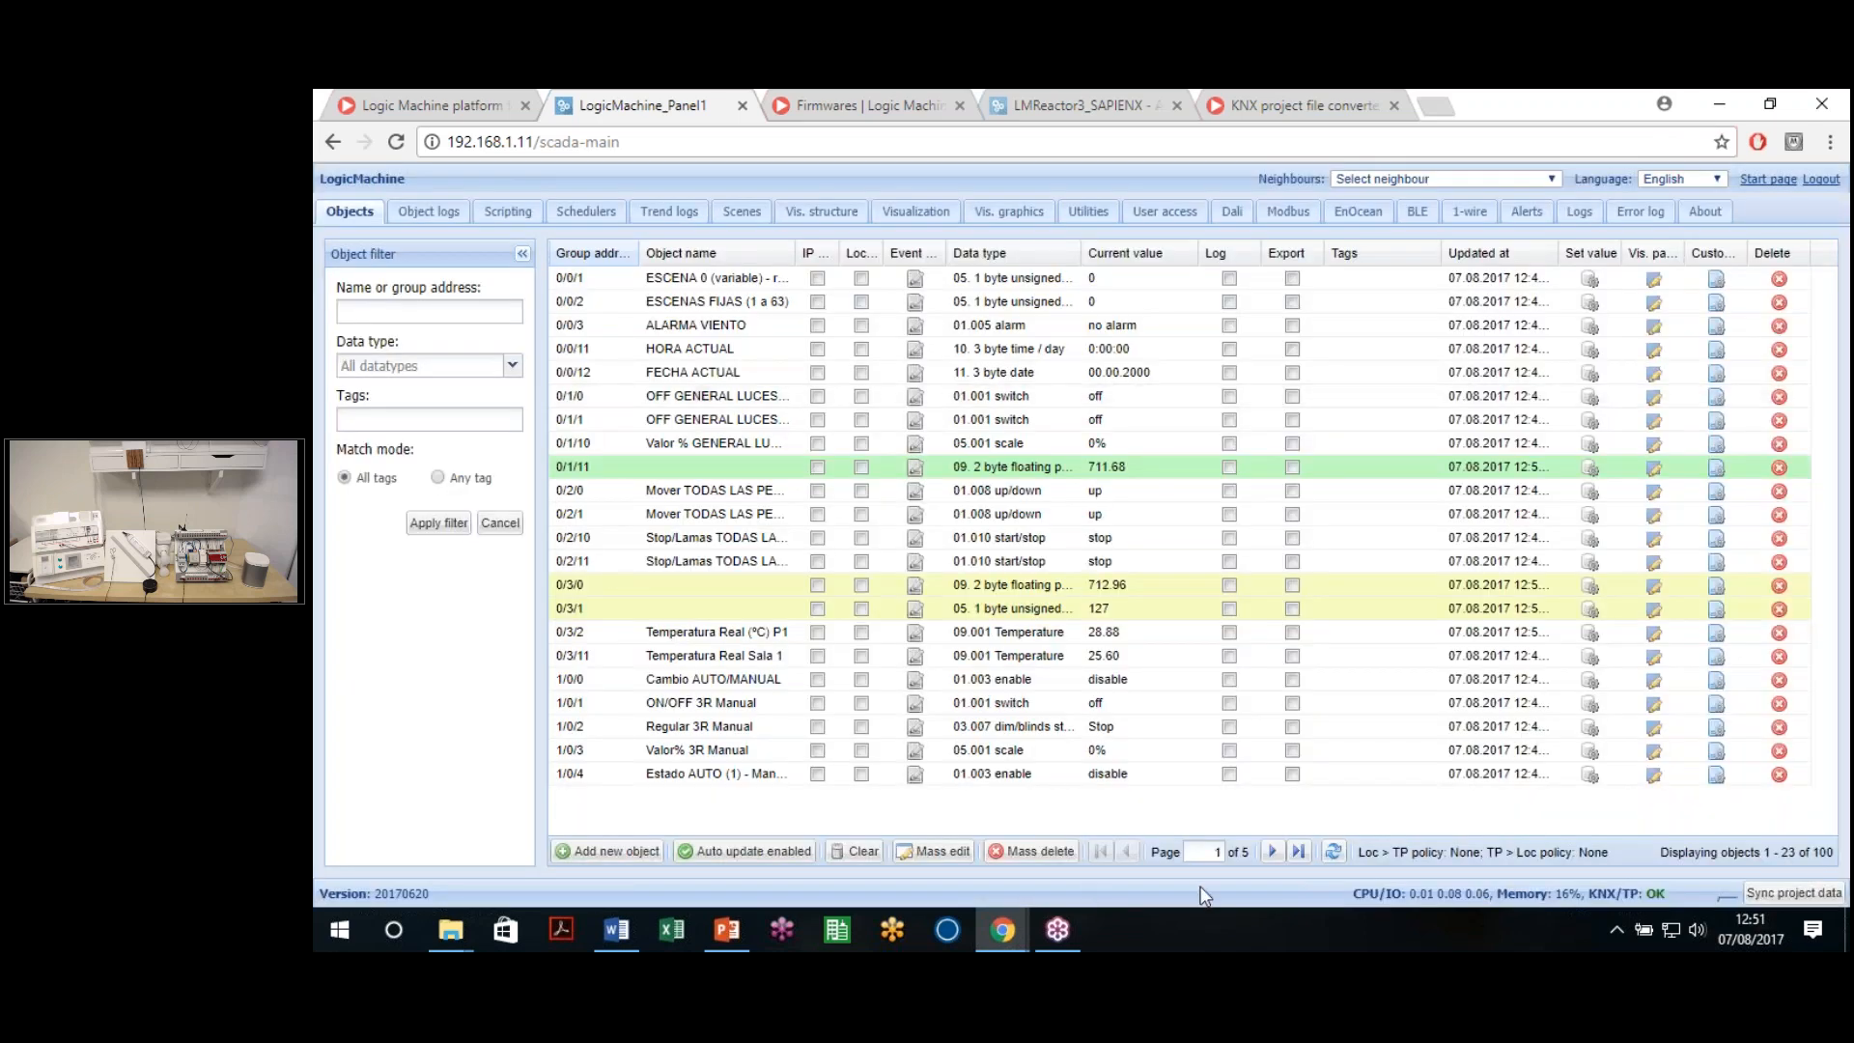
{"action": "left_click", "coordinate": [1298, 851]}
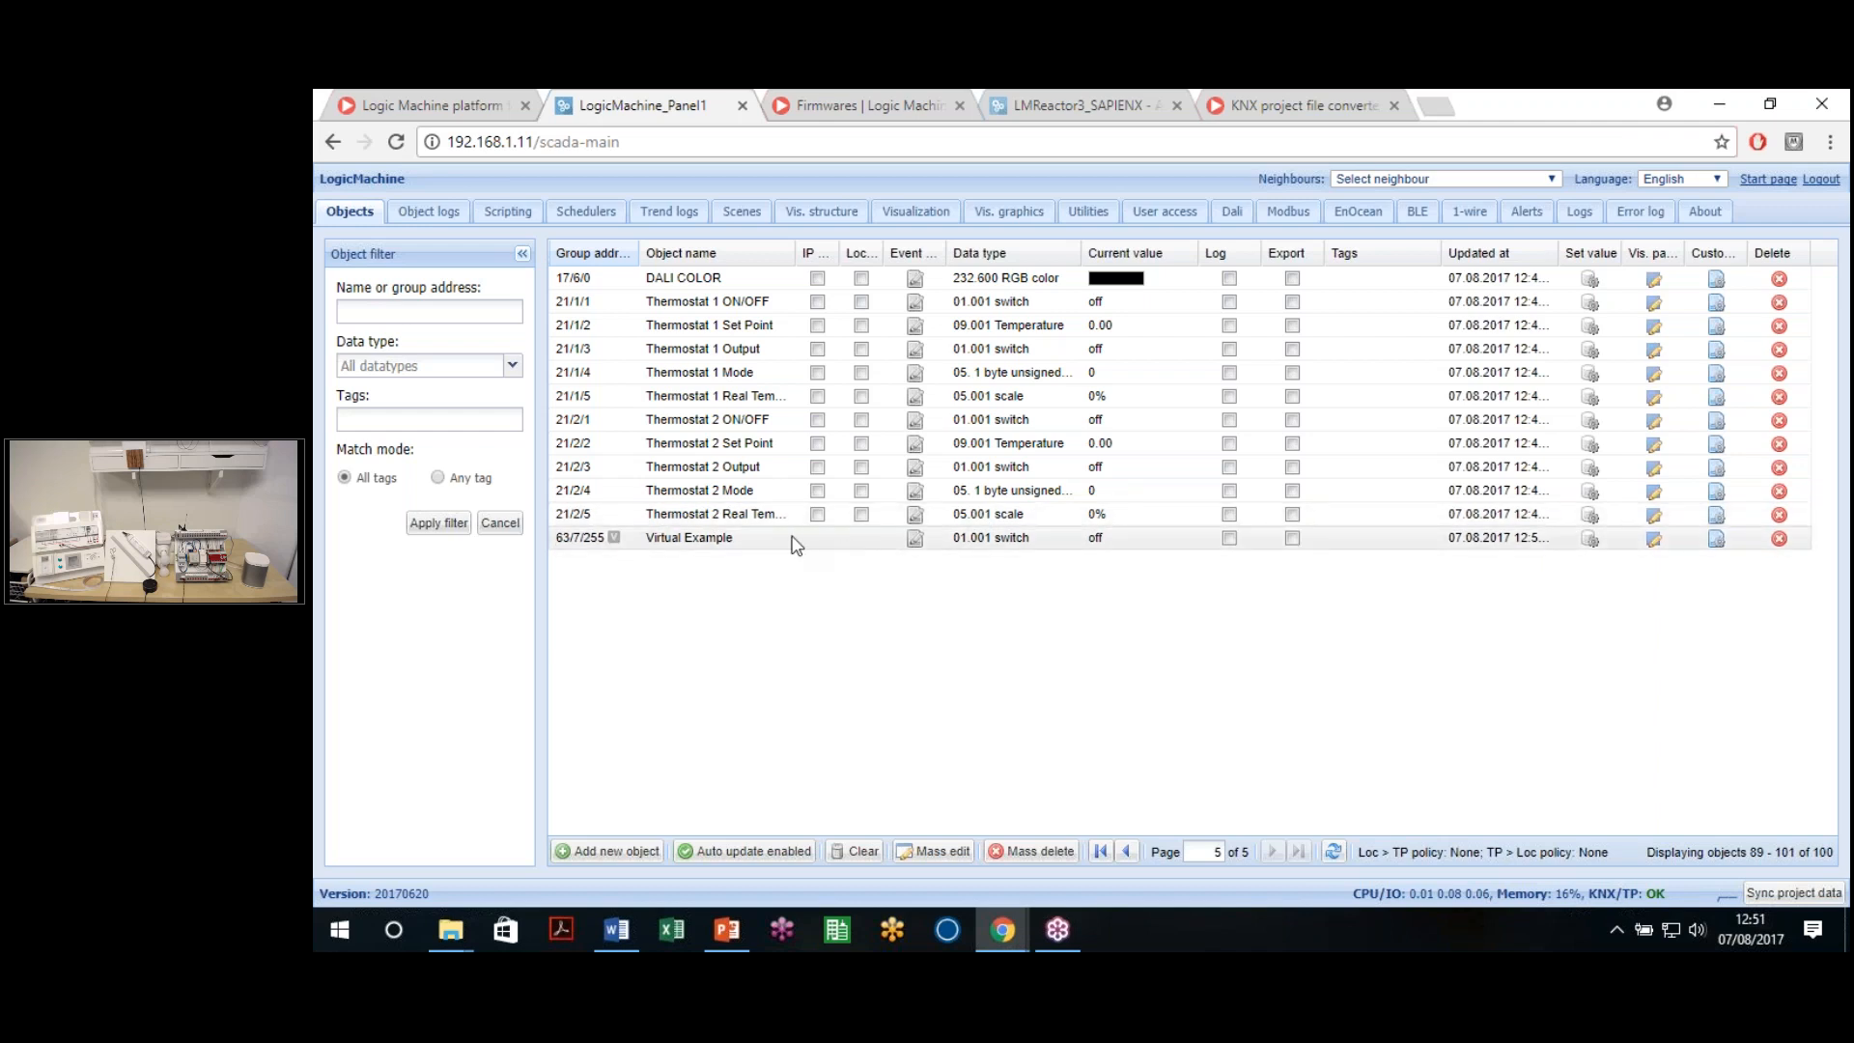
{"action": "left_click", "coordinate": [860, 540]}
{"action": "left_click", "coordinate": [1295, 774]}
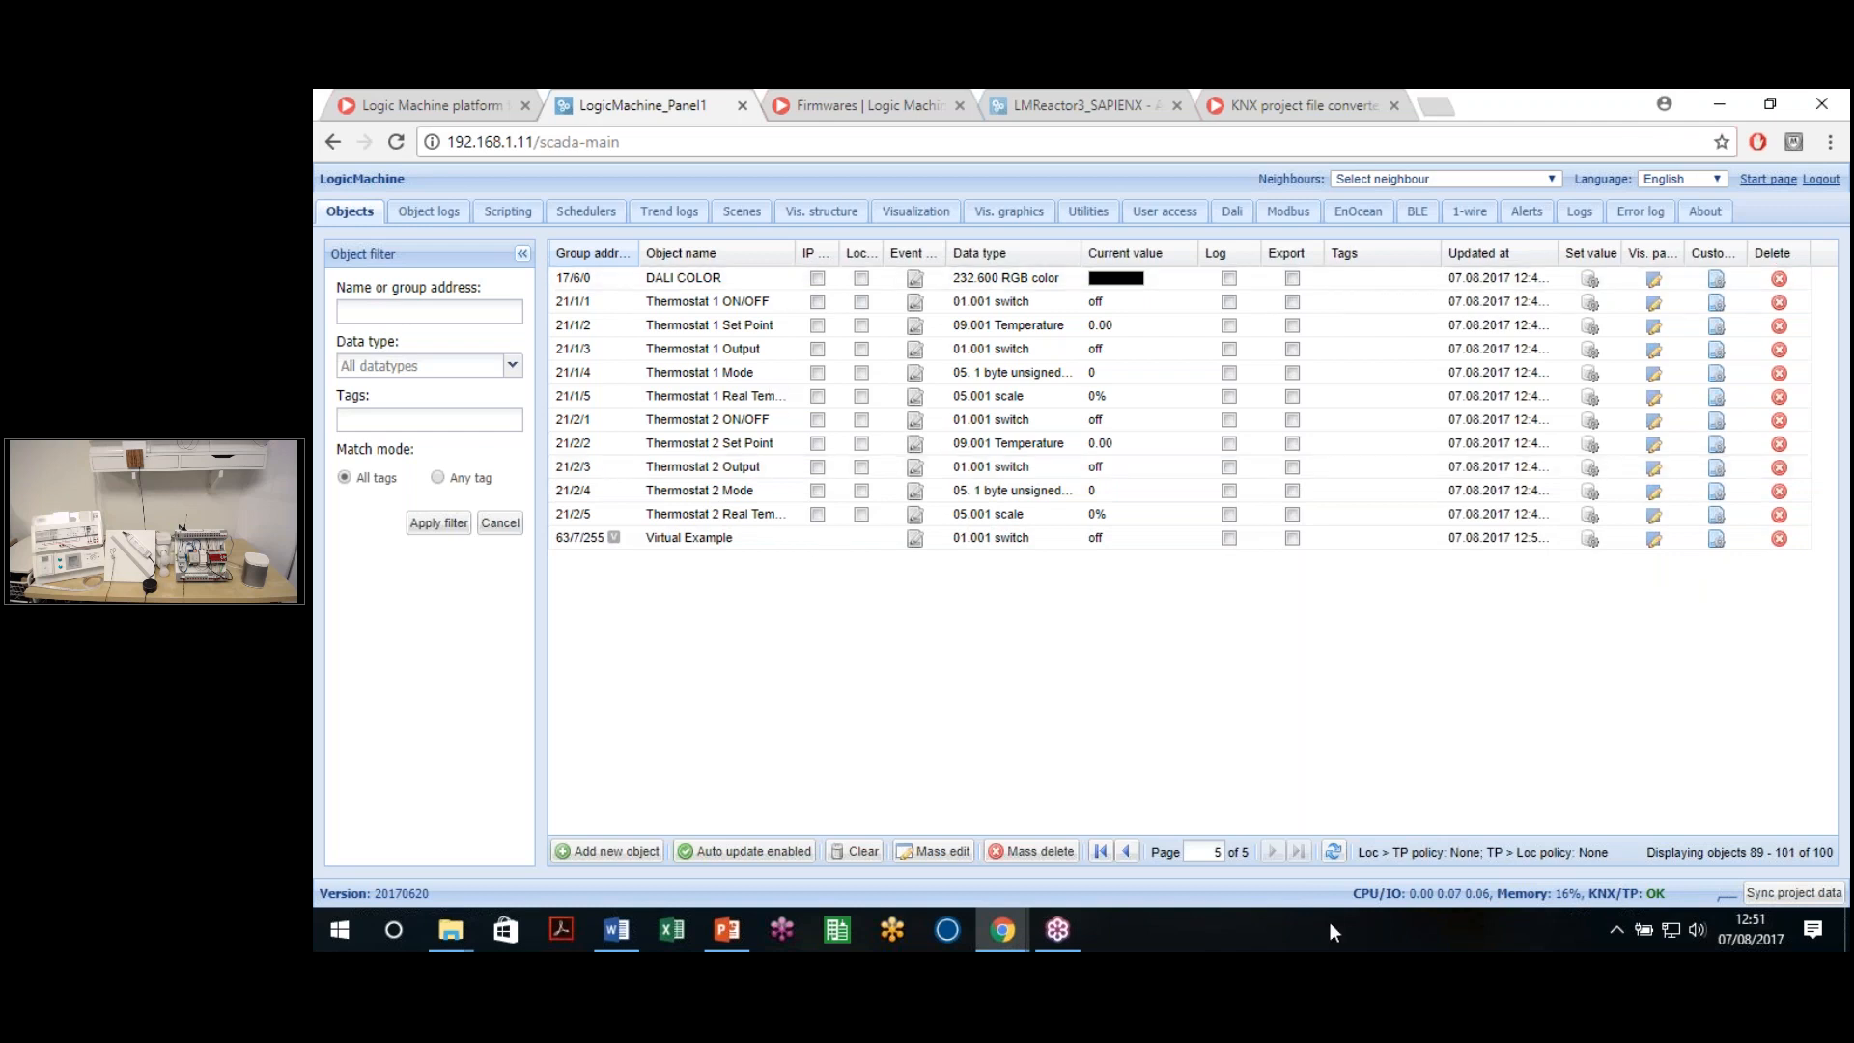
{"action": "left_click", "coordinate": [1125, 853]}
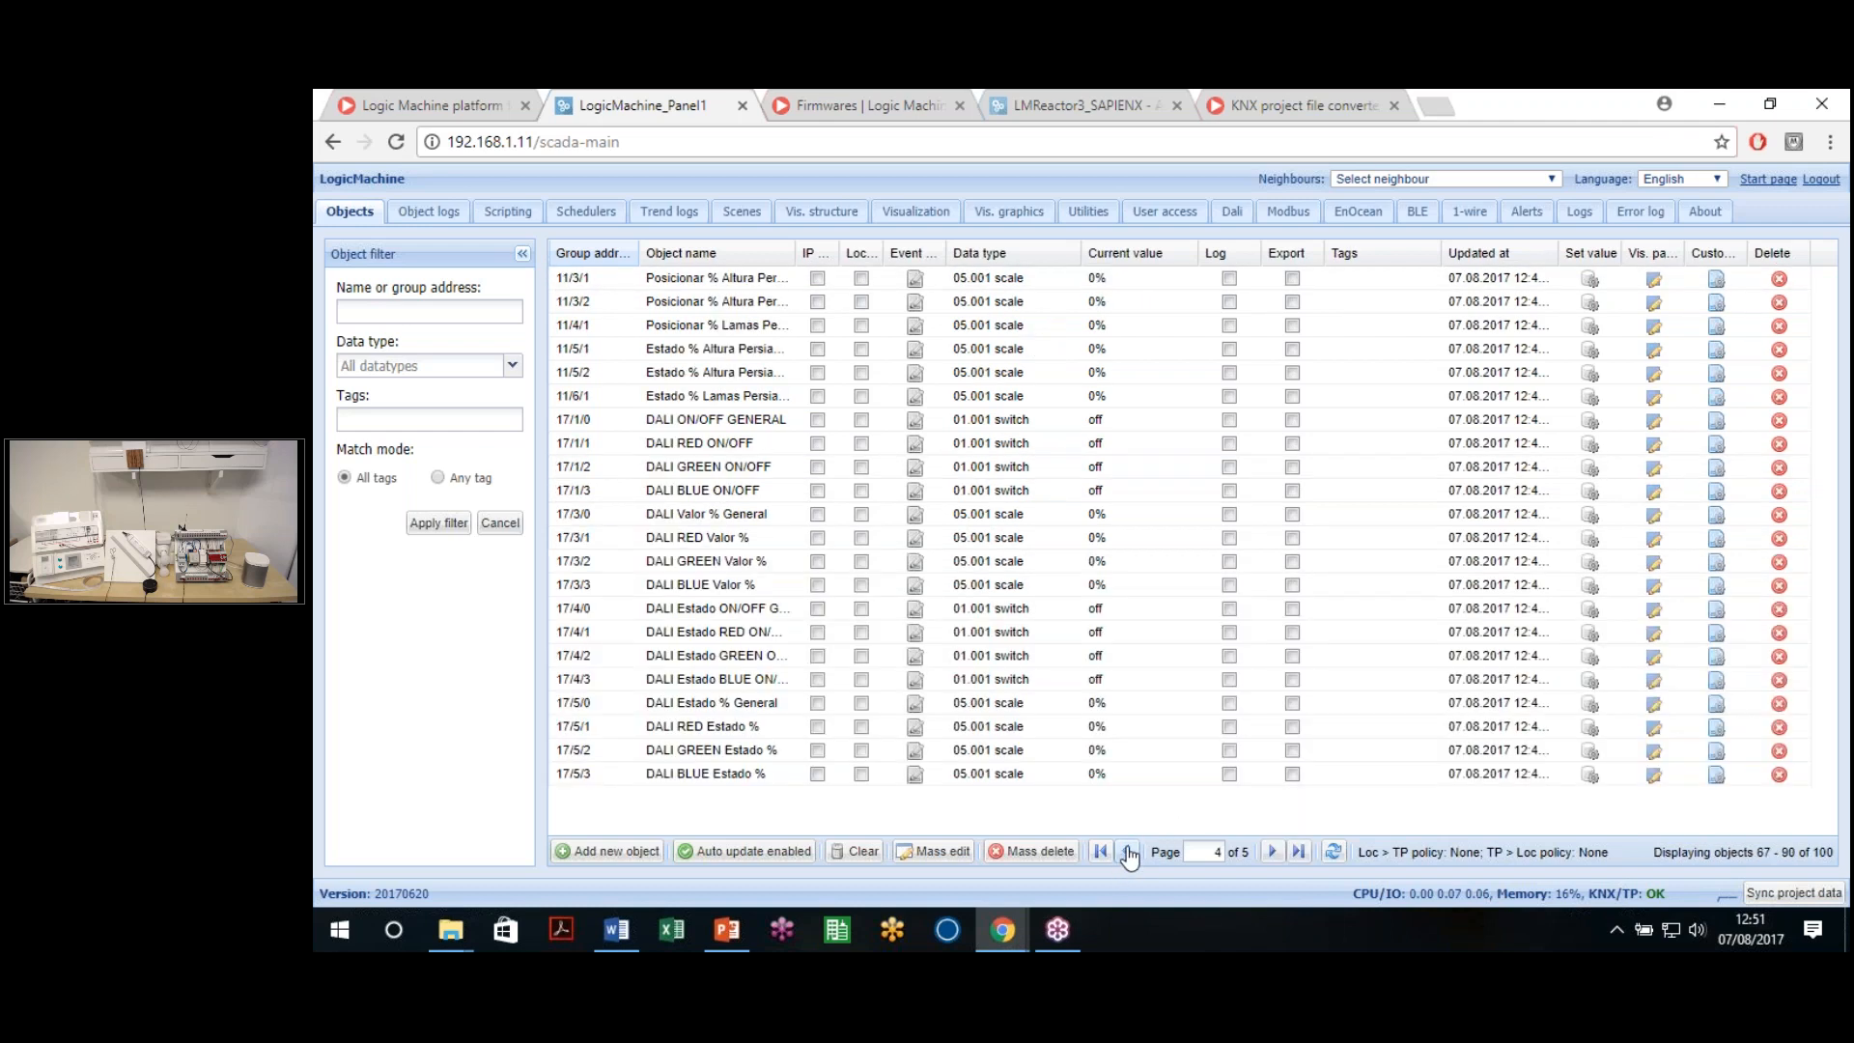
{"action": "left_click", "coordinate": [1127, 853]}
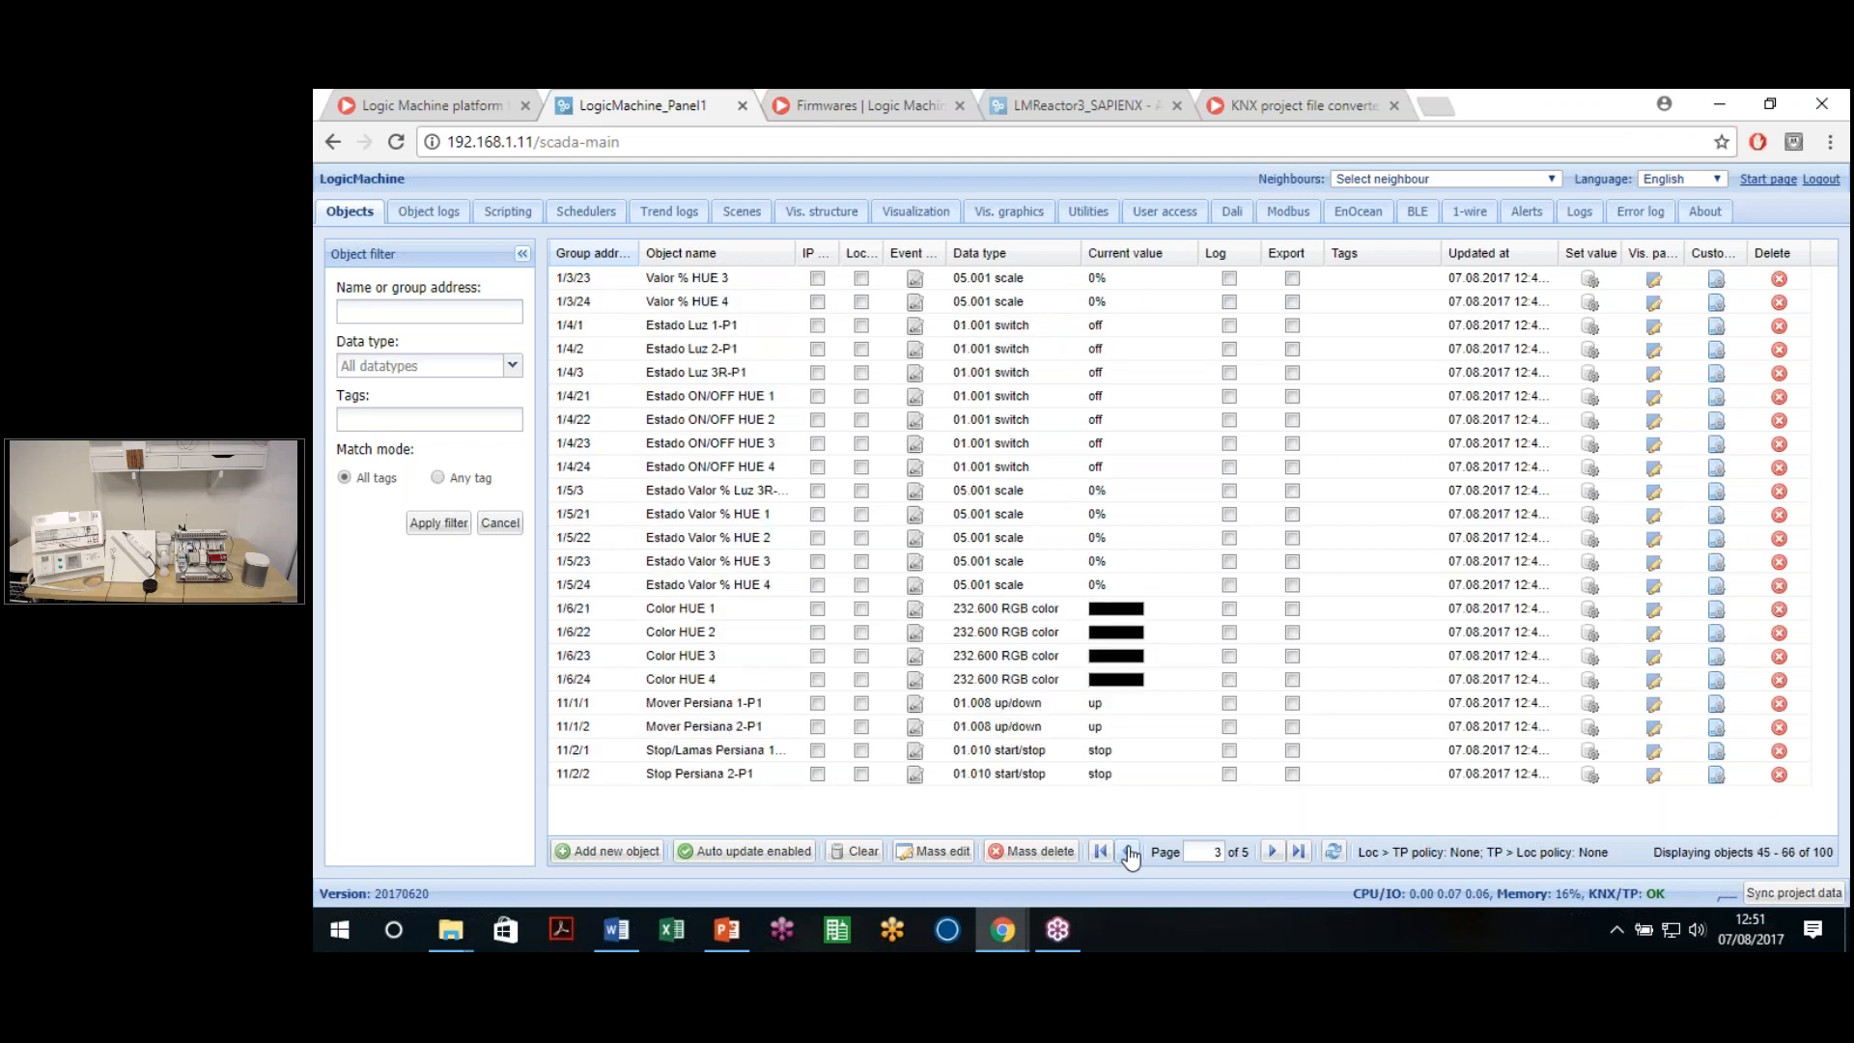
{"action": "left_click", "coordinate": [1099, 852]}
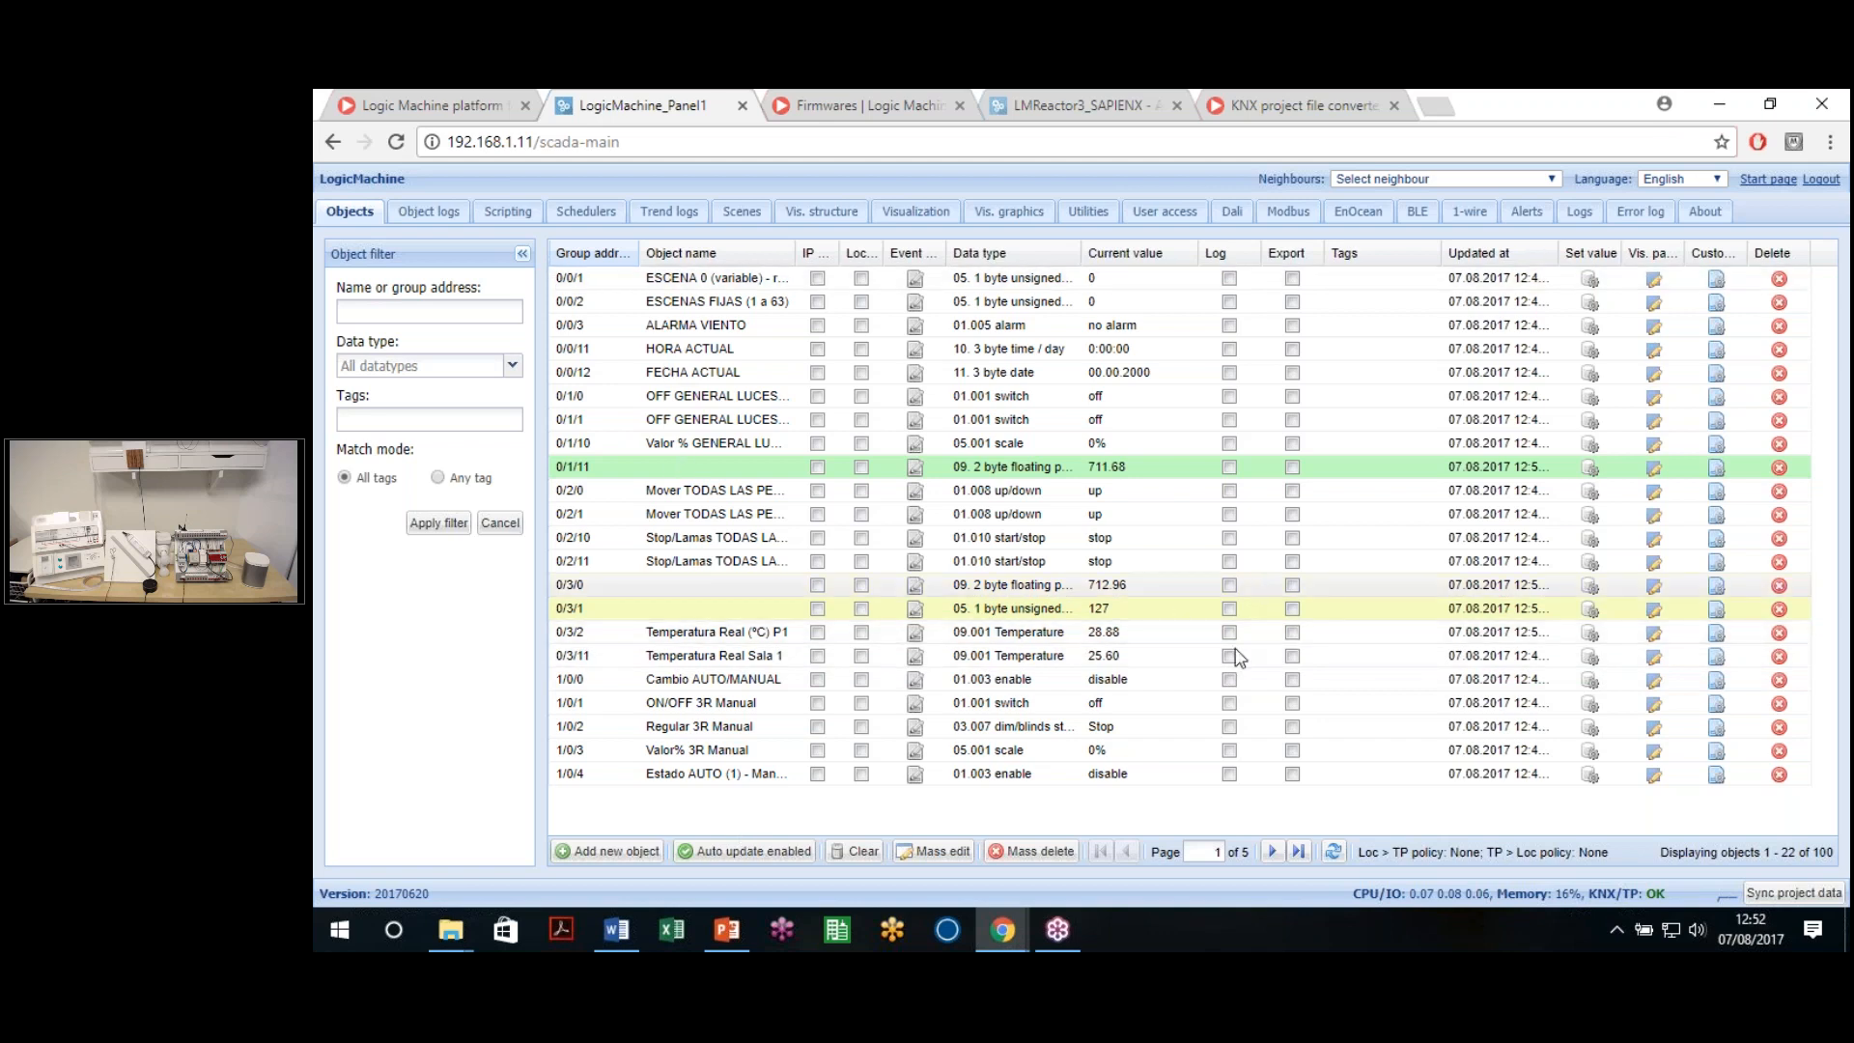
Enable logging for 0/3/11 and 0/3/2, and give Temperatura Real (ºC) P1 the ºC unit suffix
{"action": "left_click", "coordinate": [1229, 656]}
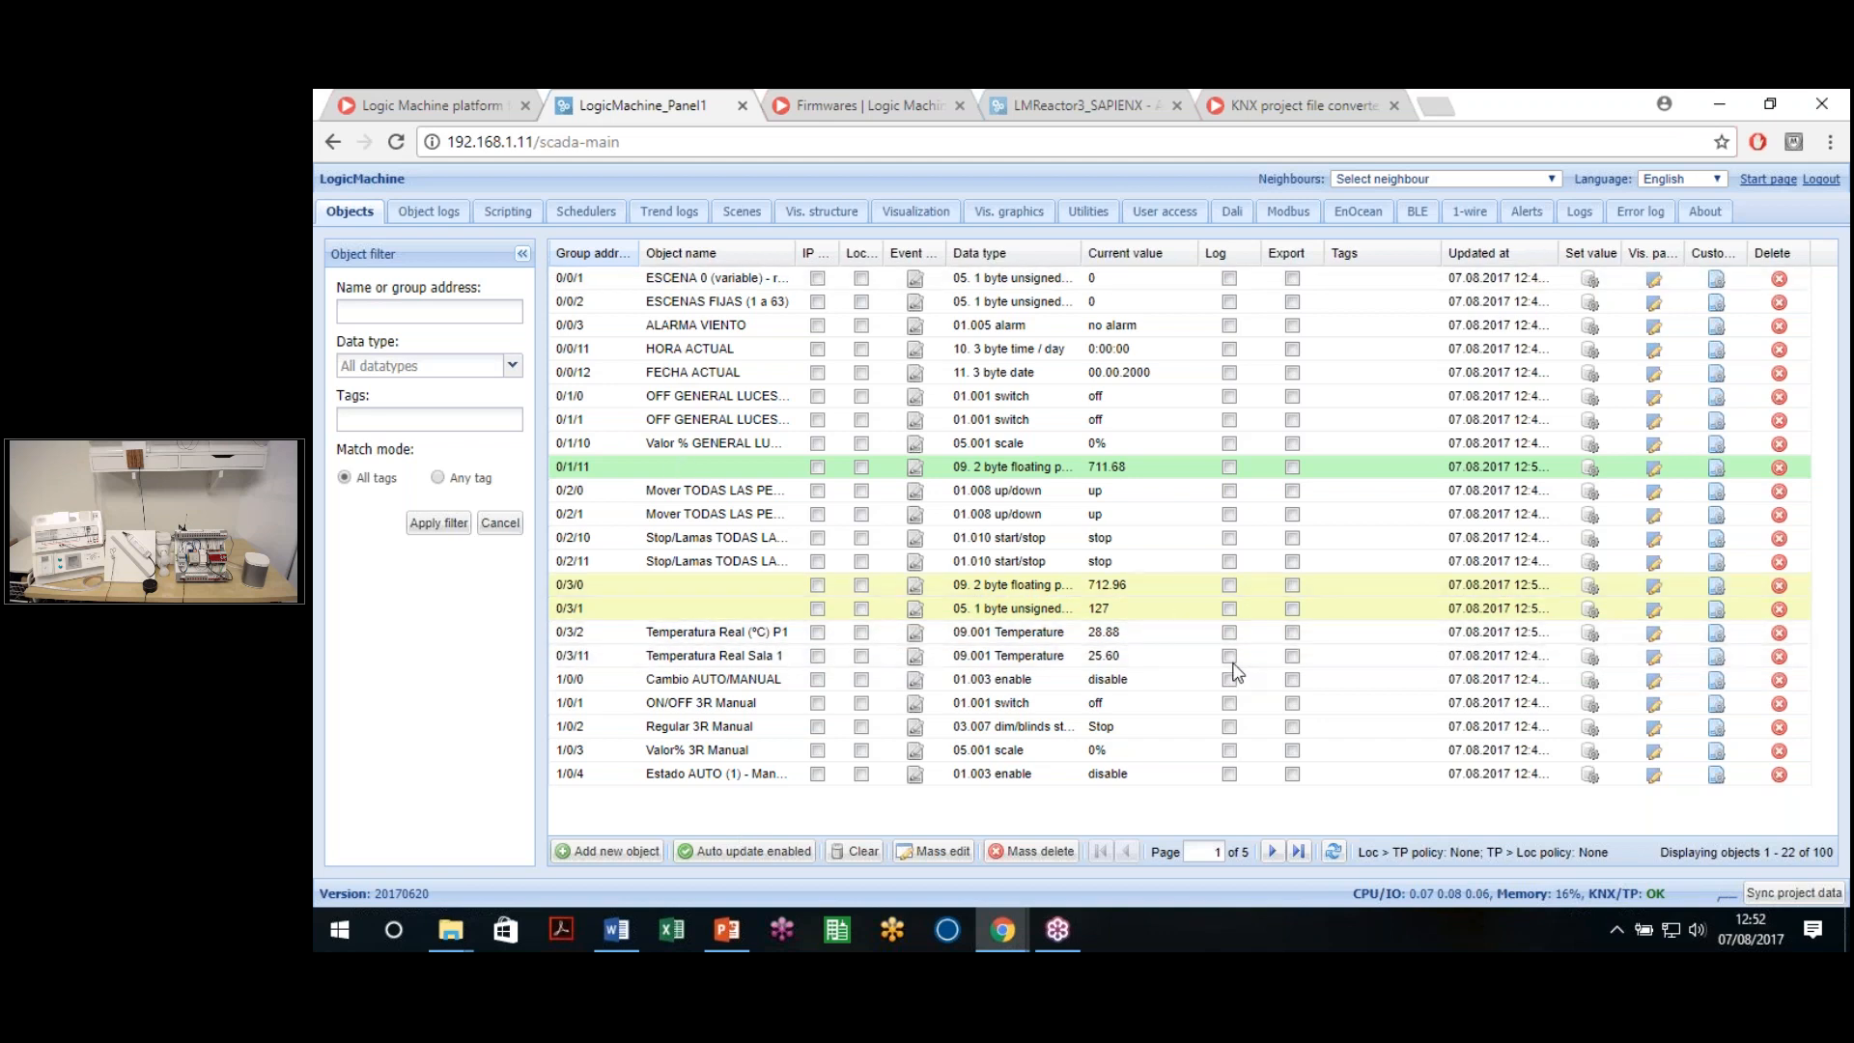
{"action": "left_click", "coordinate": [1229, 632]}
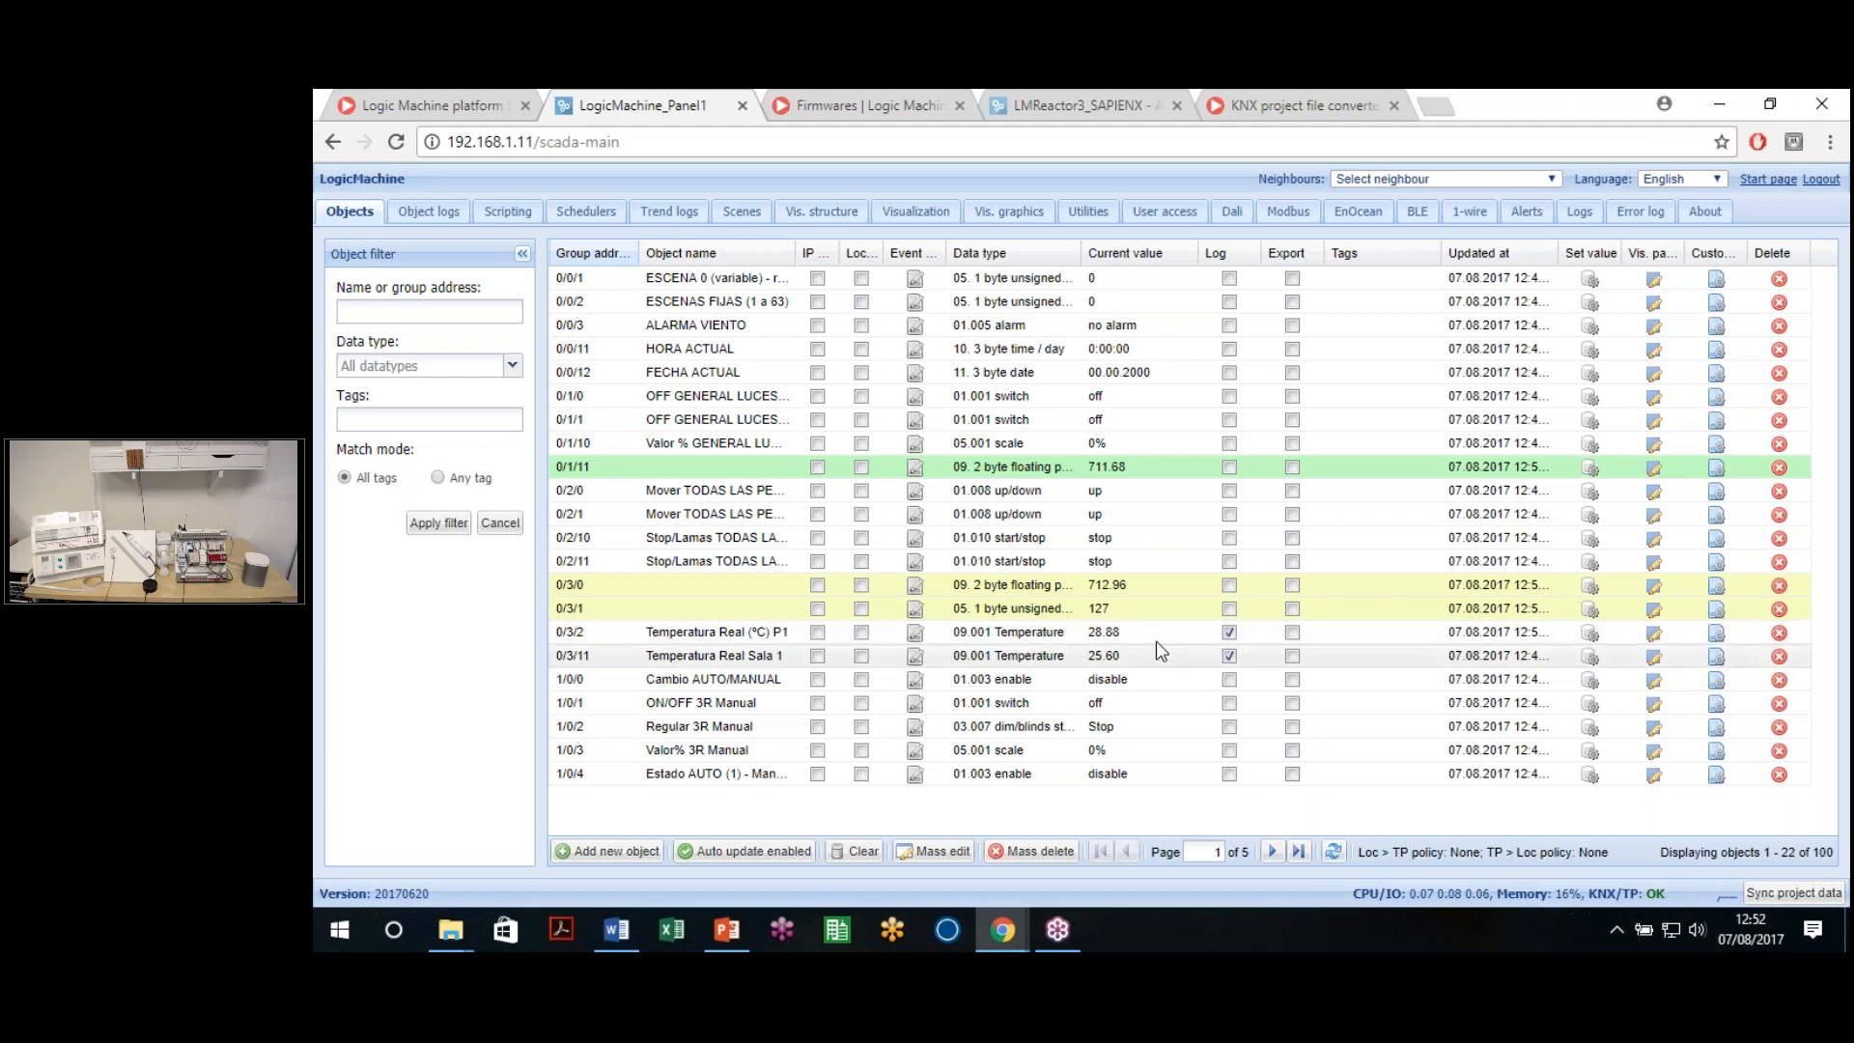
{"action": "double_click", "coordinate": [1116, 630]}
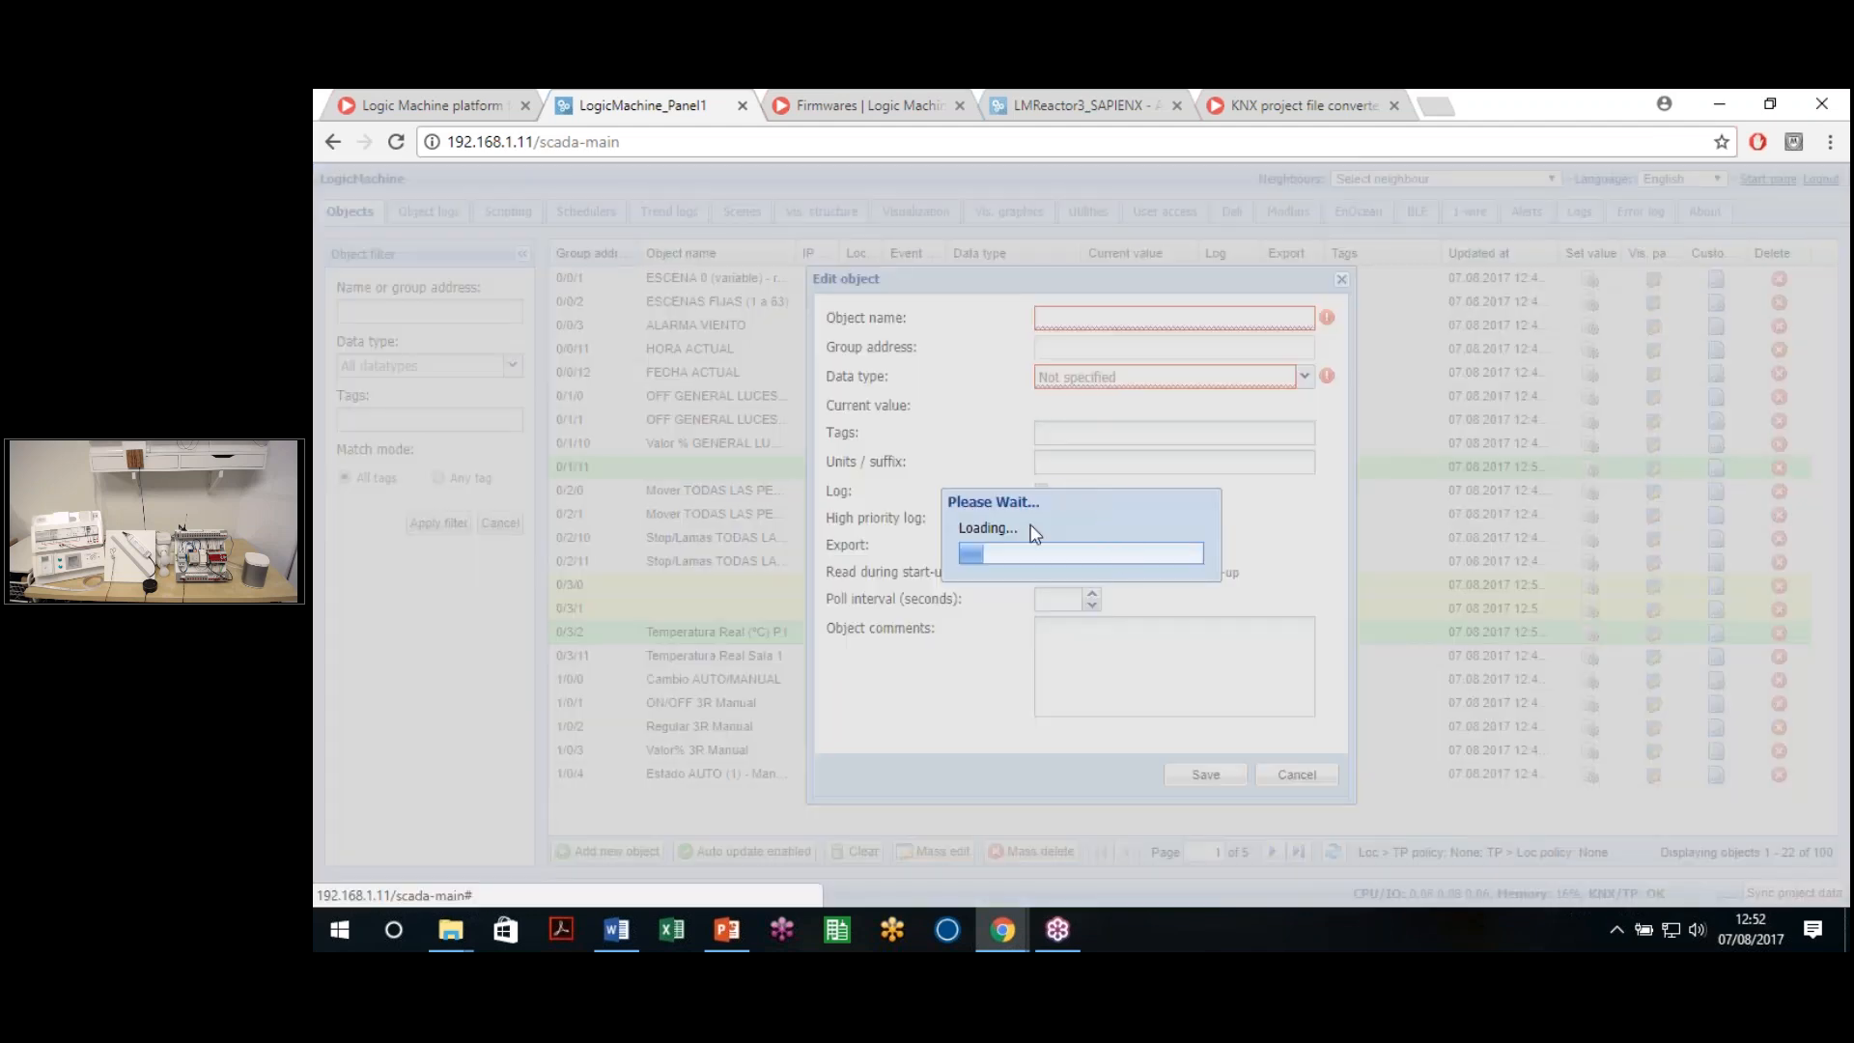
{"action": "left_click", "coordinate": [1107, 471]}
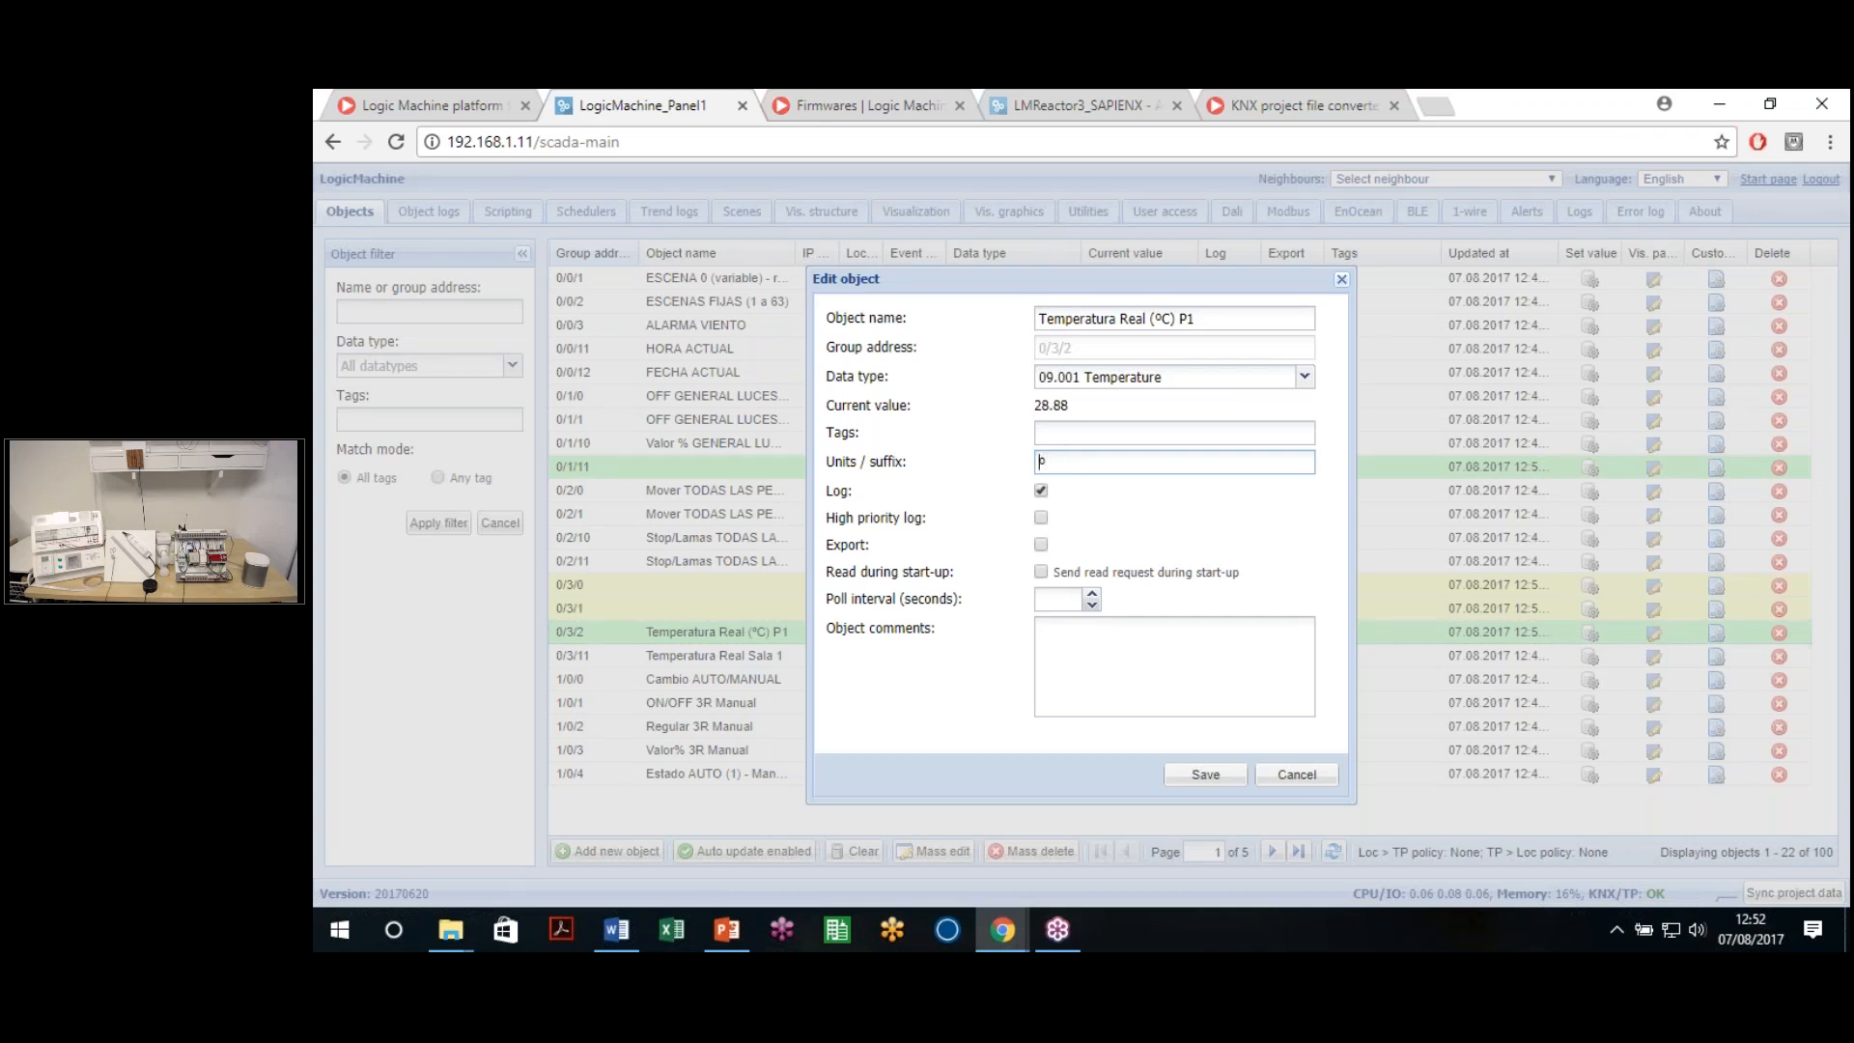
{"action": "type", "text": "C"}
{"action": "key", "text": "BackSpace"}
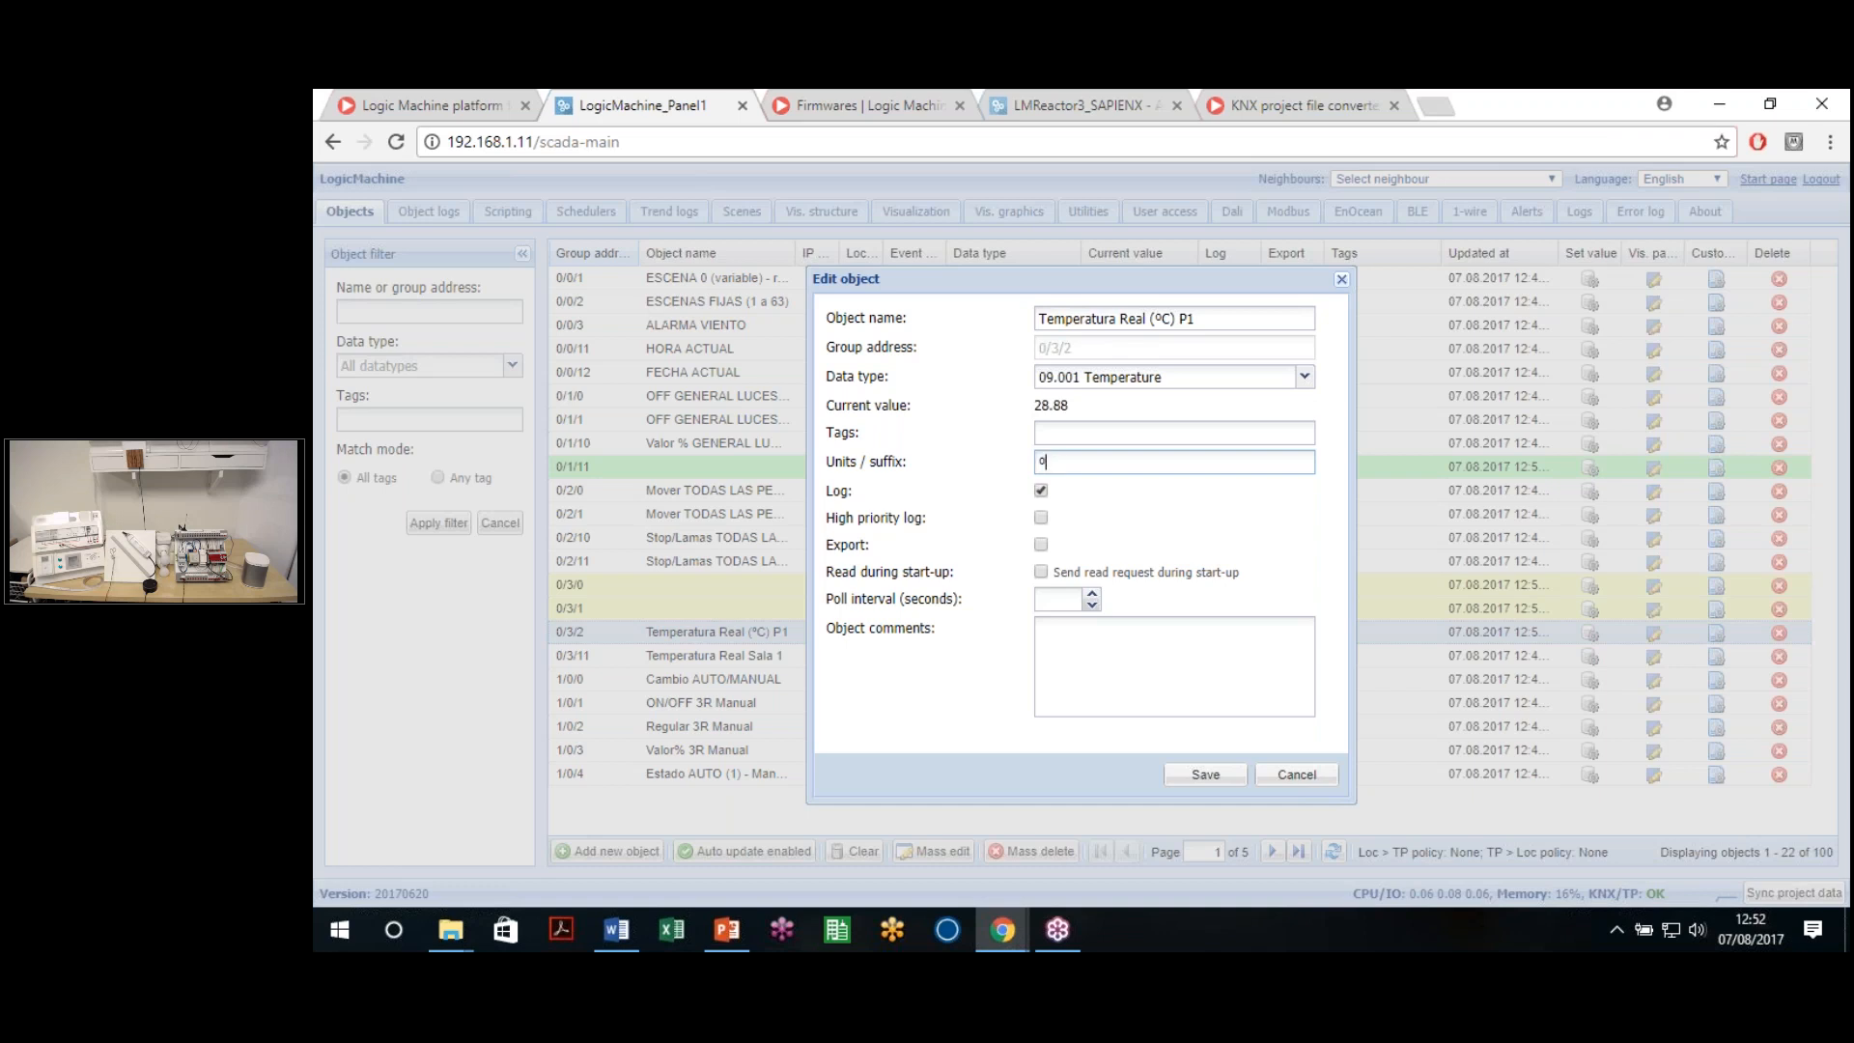
{"action": "type", "text": "C"}
{"action": "left_click", "coordinate": [1213, 776]}
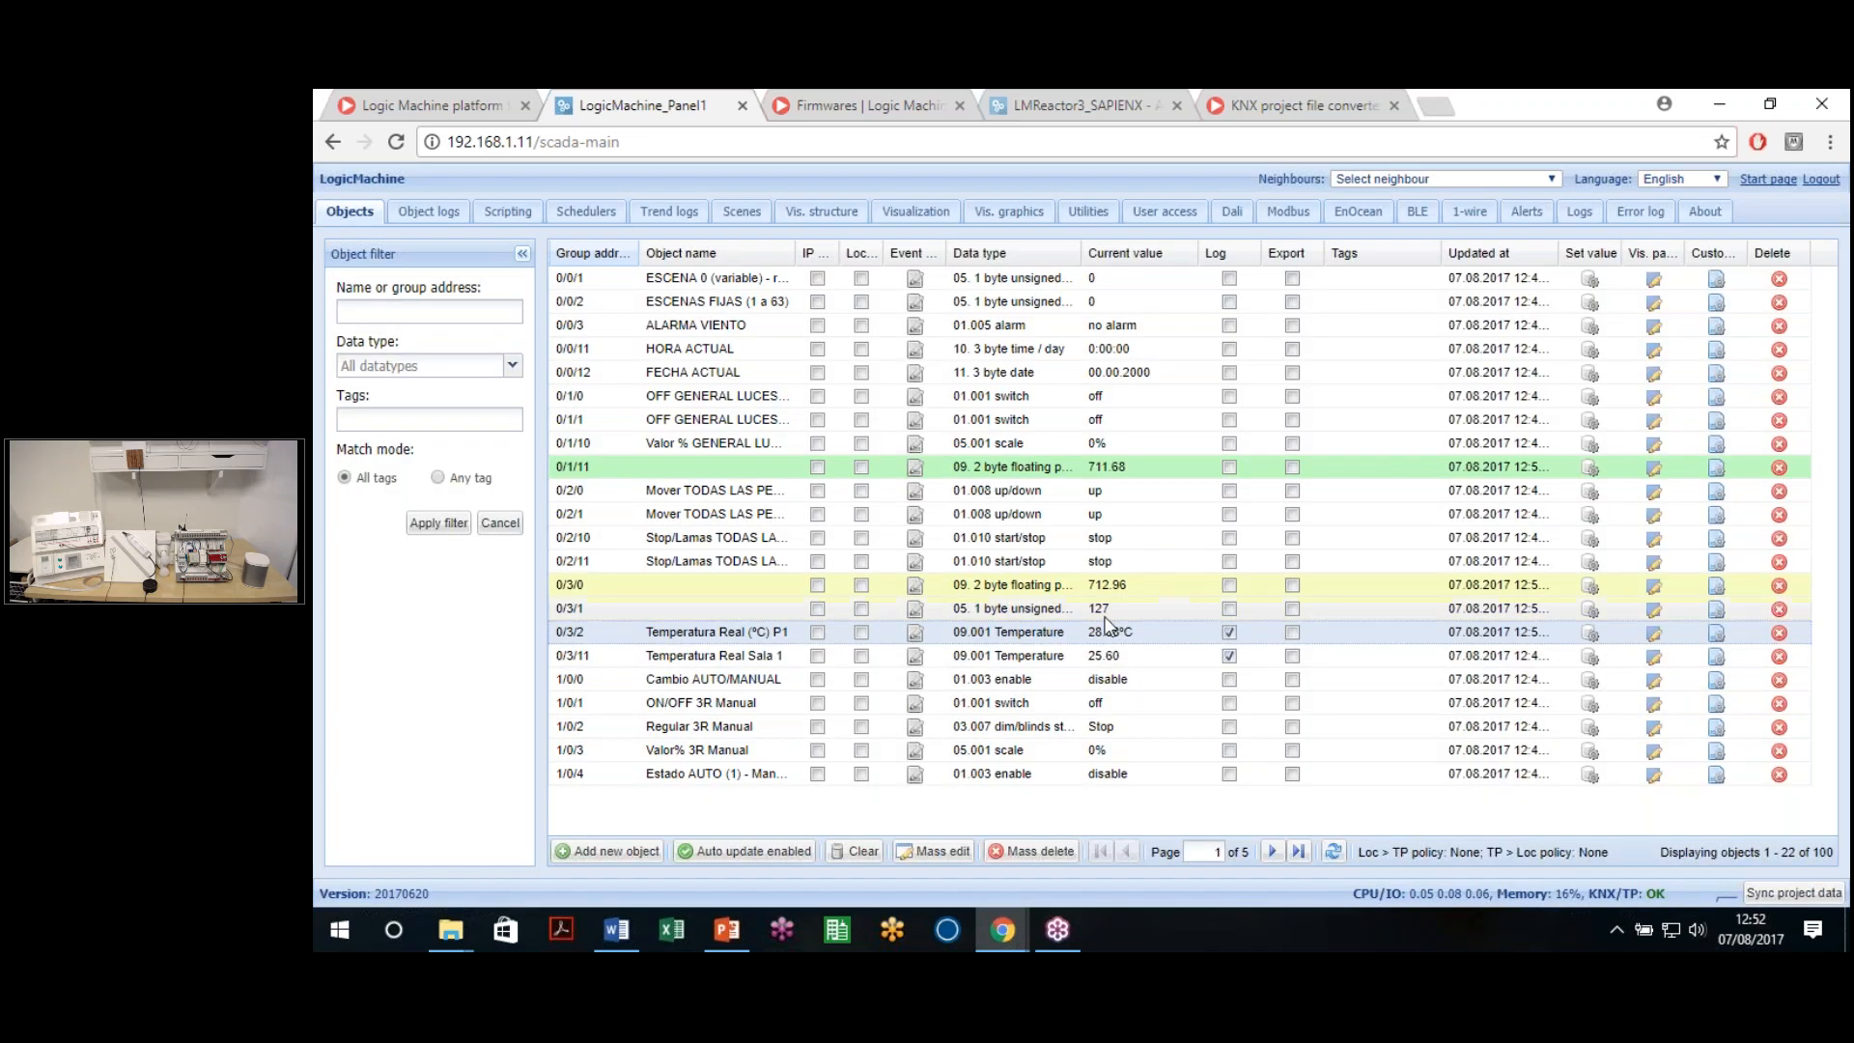
Rename object 0/1/11 to 'Current LUX' with unit suffix Lux and save it
{"action": "left_click", "coordinate": [1149, 466]}
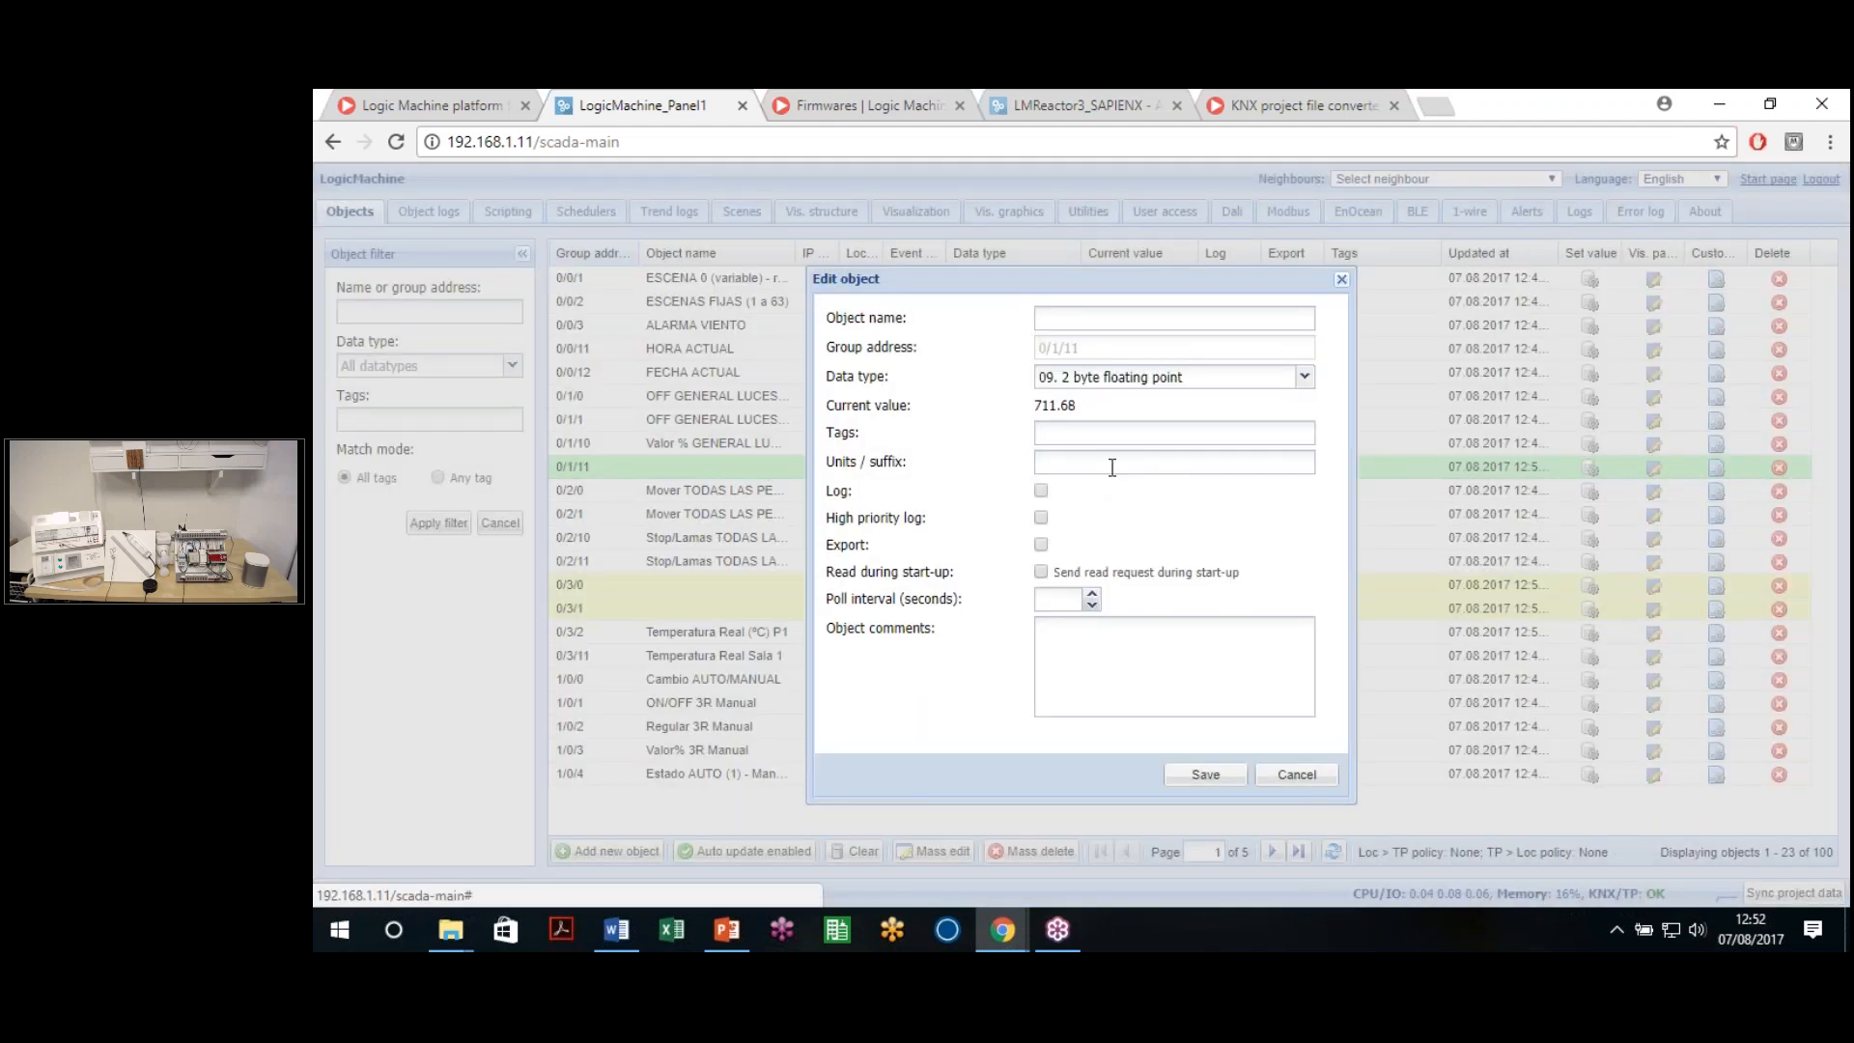
{"action": "left_click", "coordinate": [1114, 462]}
{"action": "type", "text": "Lux"}
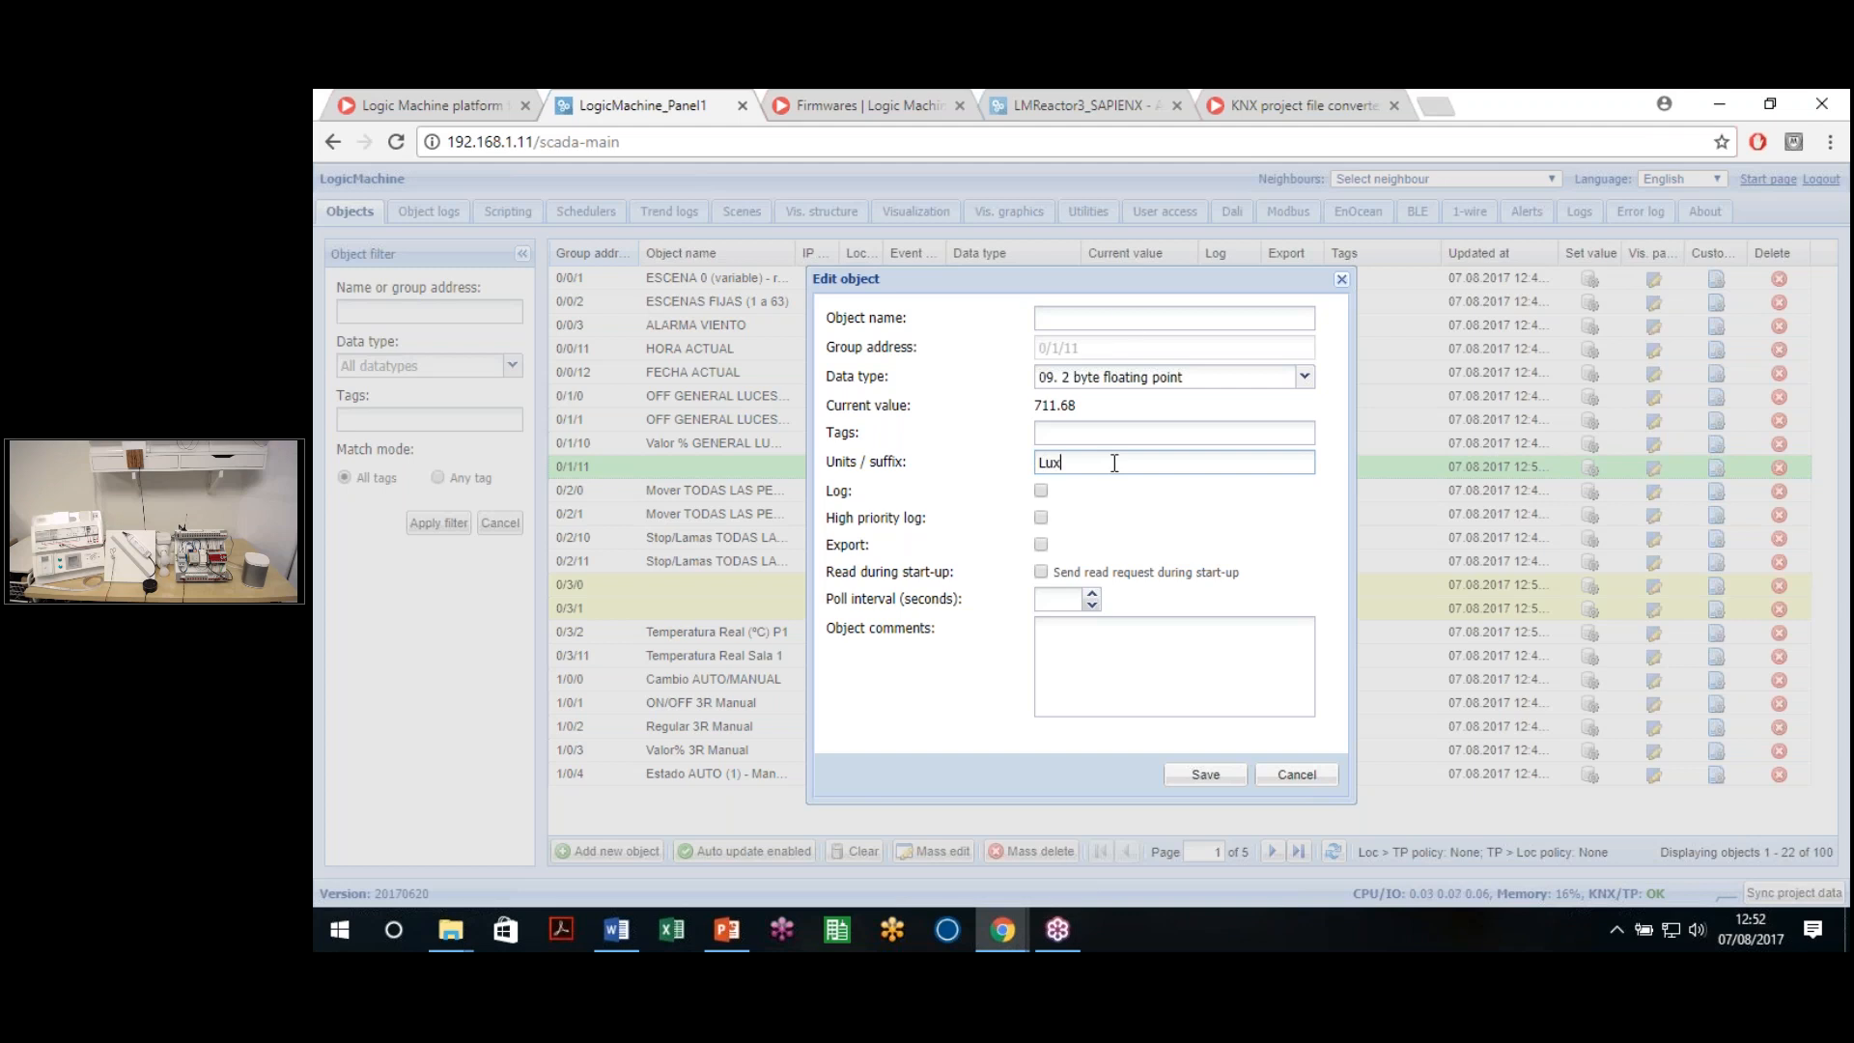
{"action": "left_click", "coordinate": [1127, 318]}
{"action": "type", "text": "Curretn"}
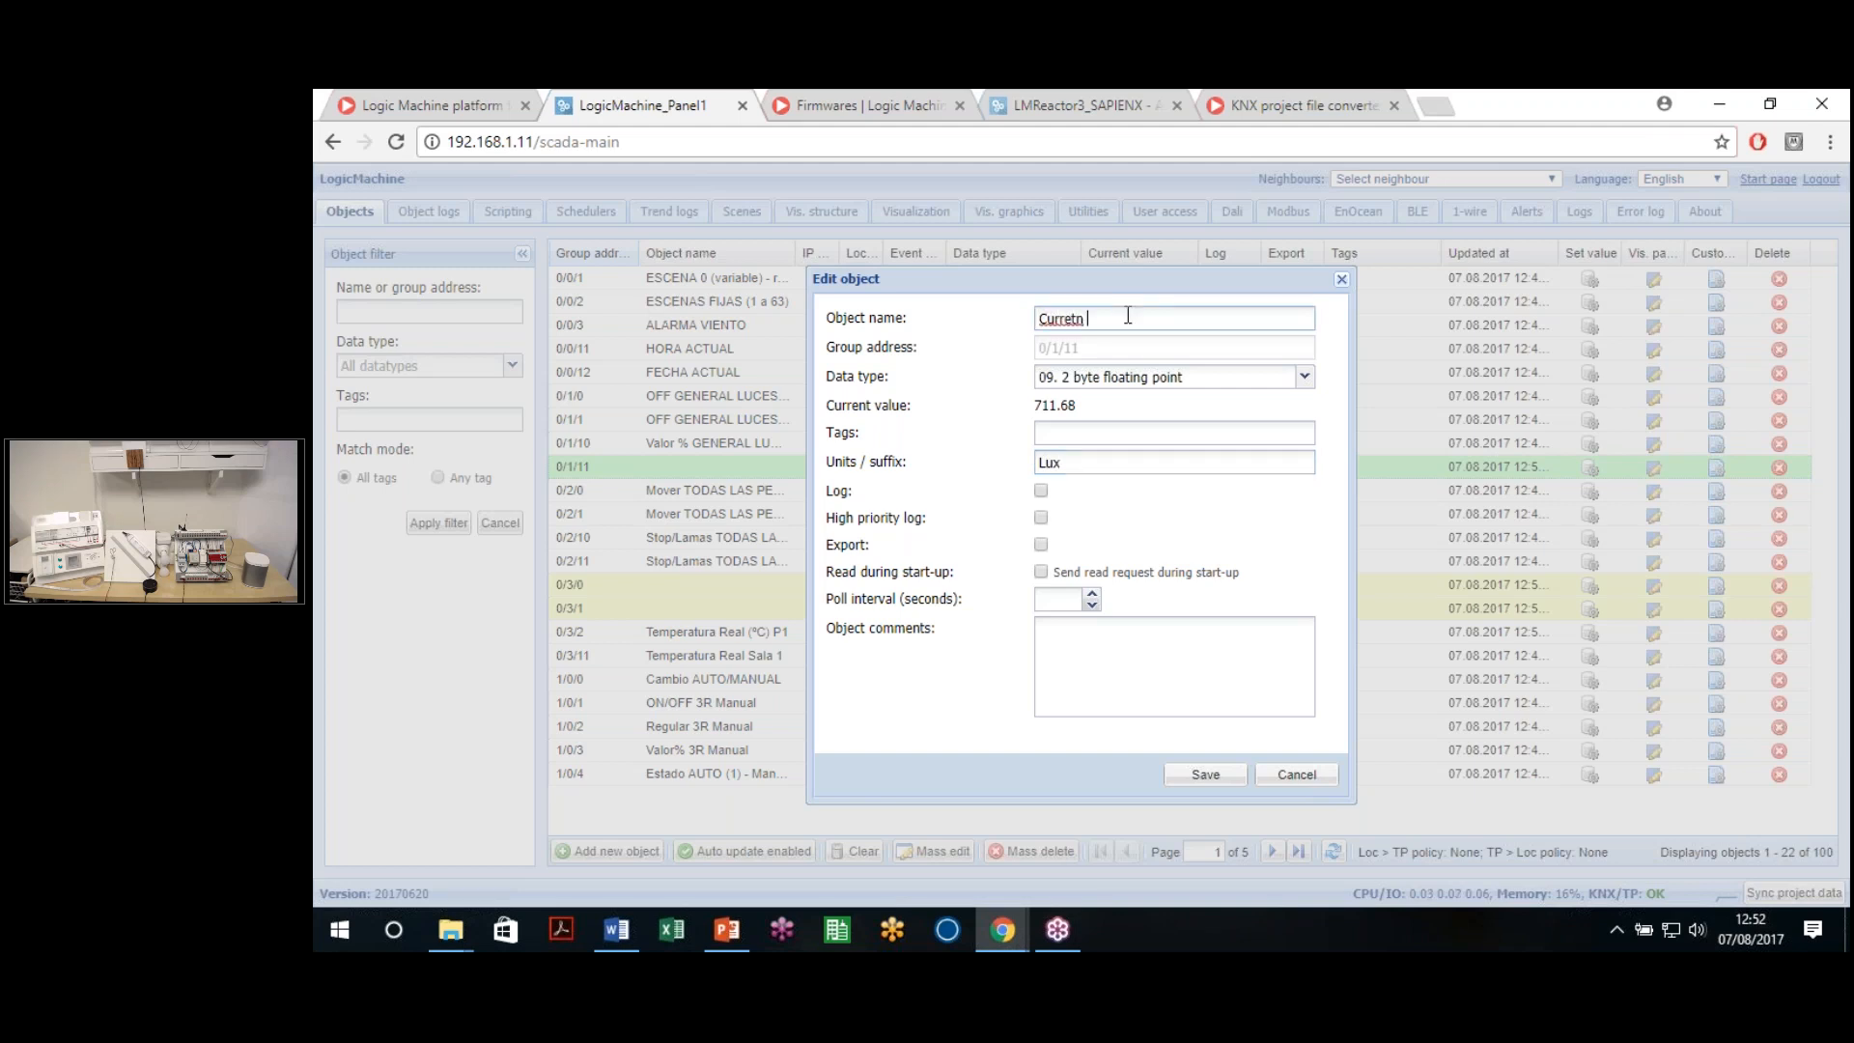
{"action": "key", "text": "BackSpace"}
{"action": "key", "text": "BackSpace"}
{"action": "key", "text": "BackSpace"}
{"action": "type", "text": "nt LU"}
{"action": "left_click", "coordinate": [1187, 776]}
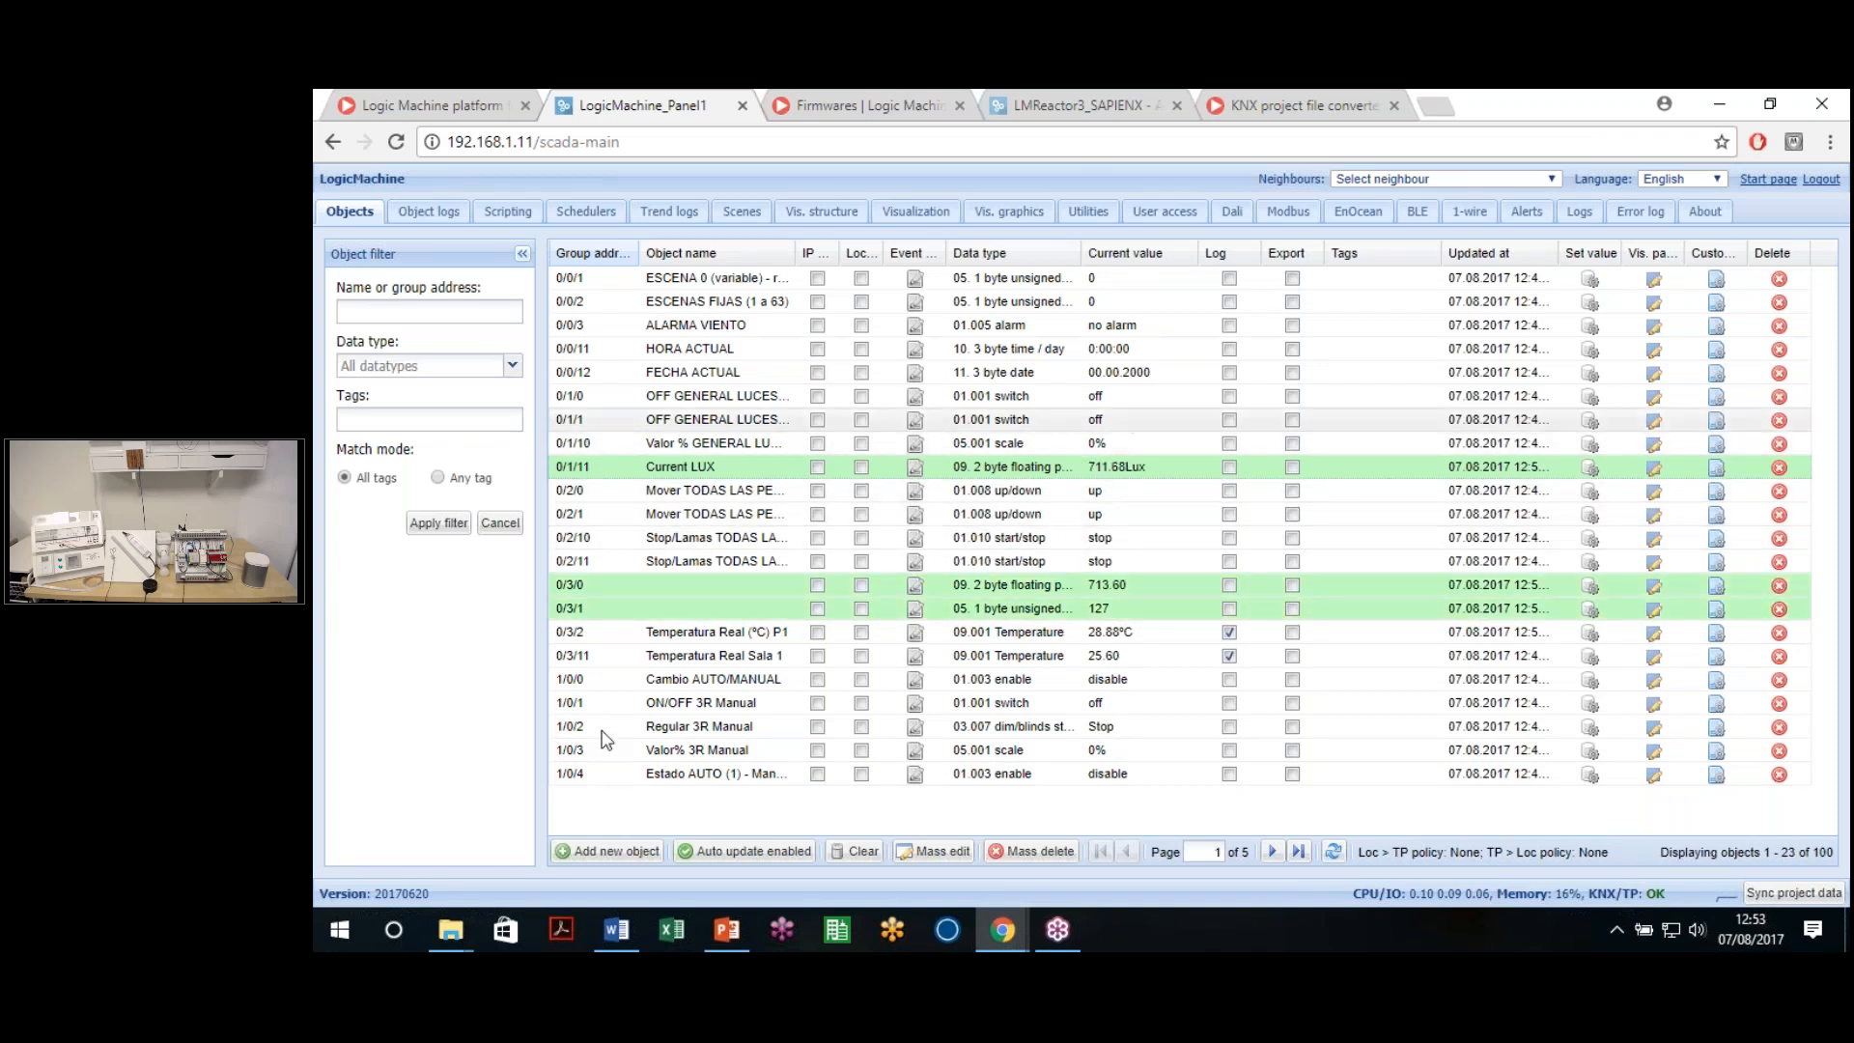
Open object 0/3/0's settings and keep its 09. 2 byte floating point data type
{"action": "left_click", "coordinate": [608, 851]}
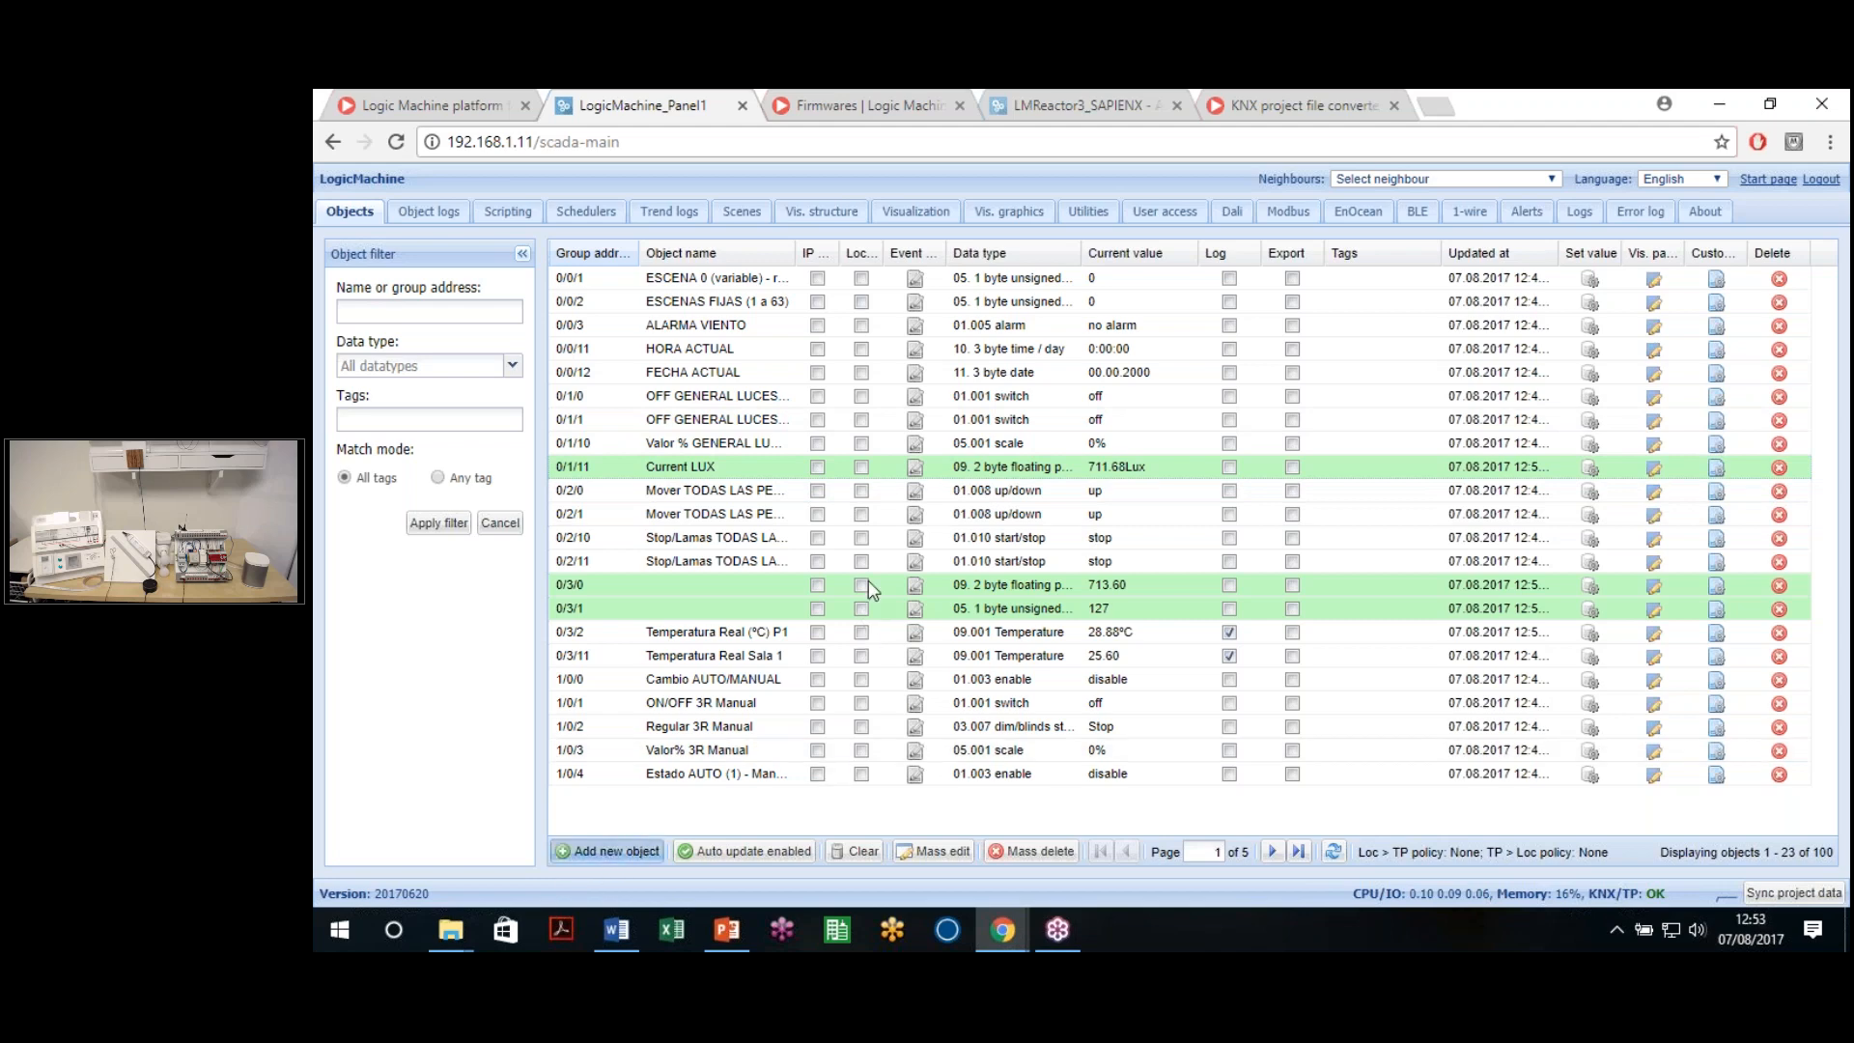
{"action": "left_click", "coordinate": [1235, 495]}
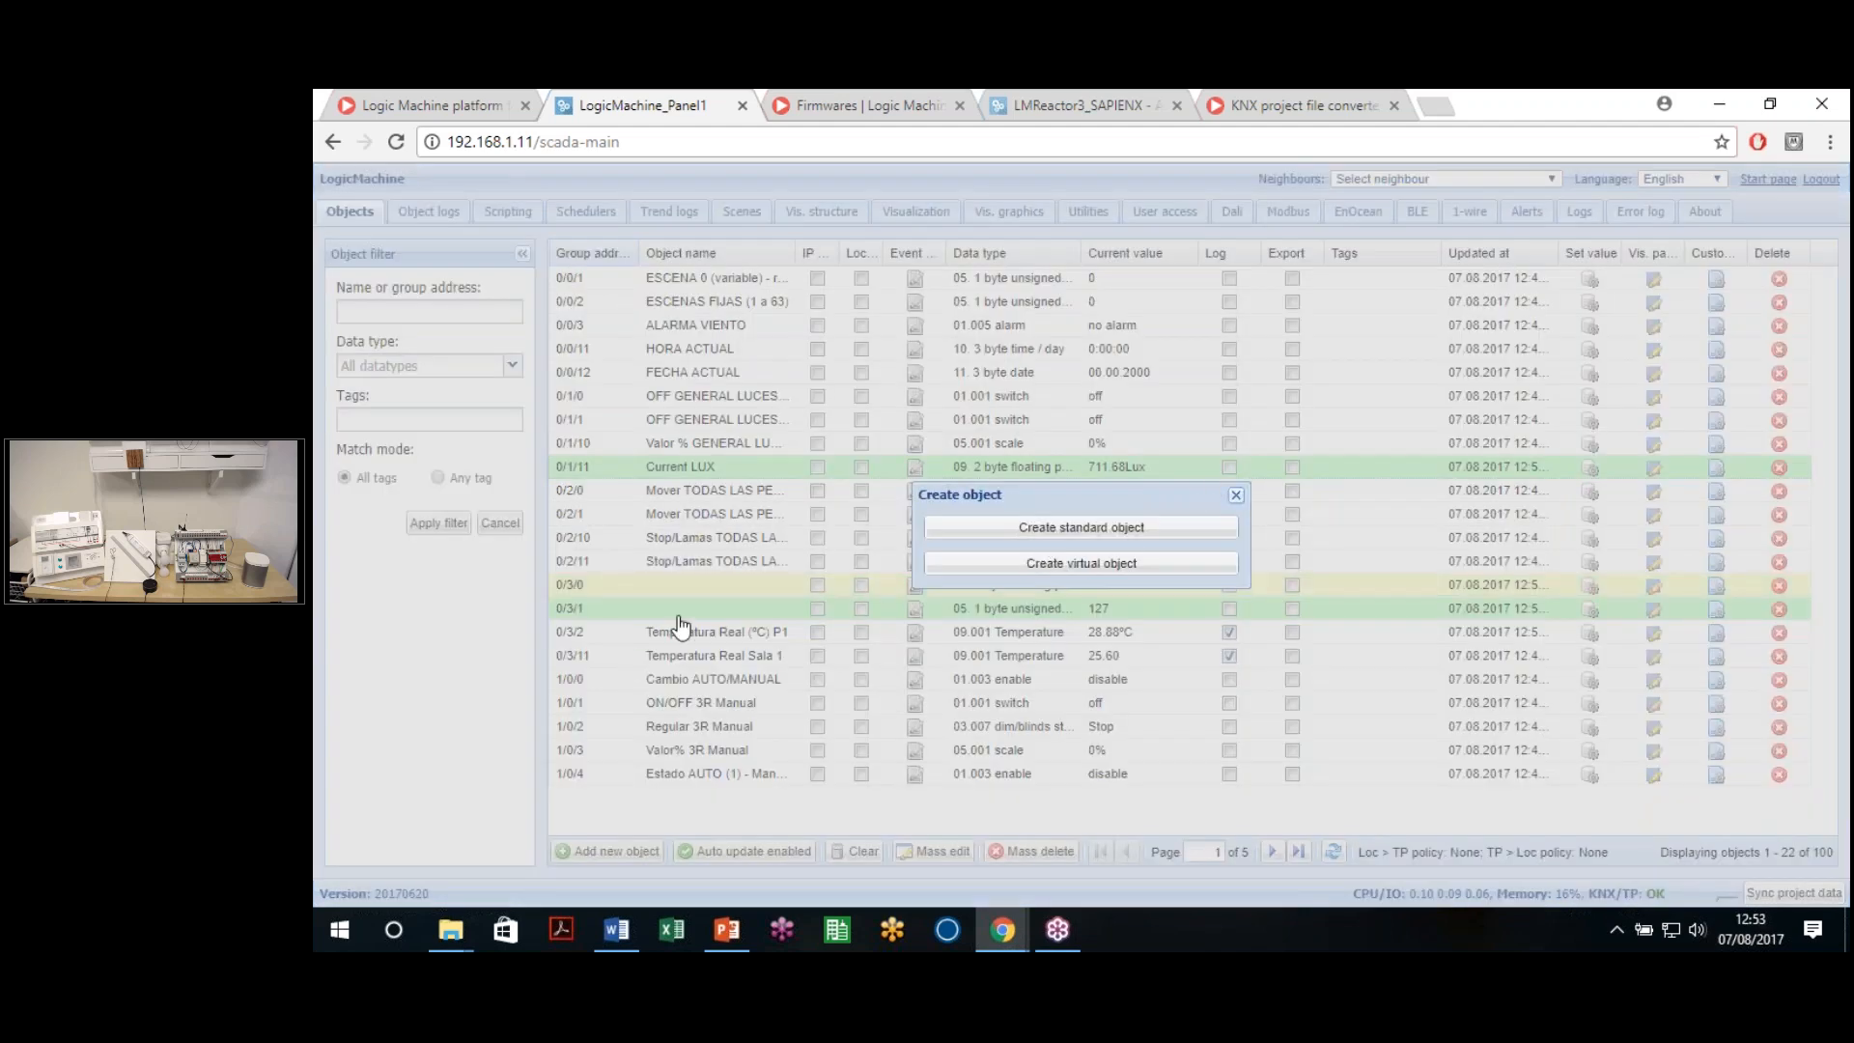
{"action": "left_click", "coordinate": [1023, 584]}
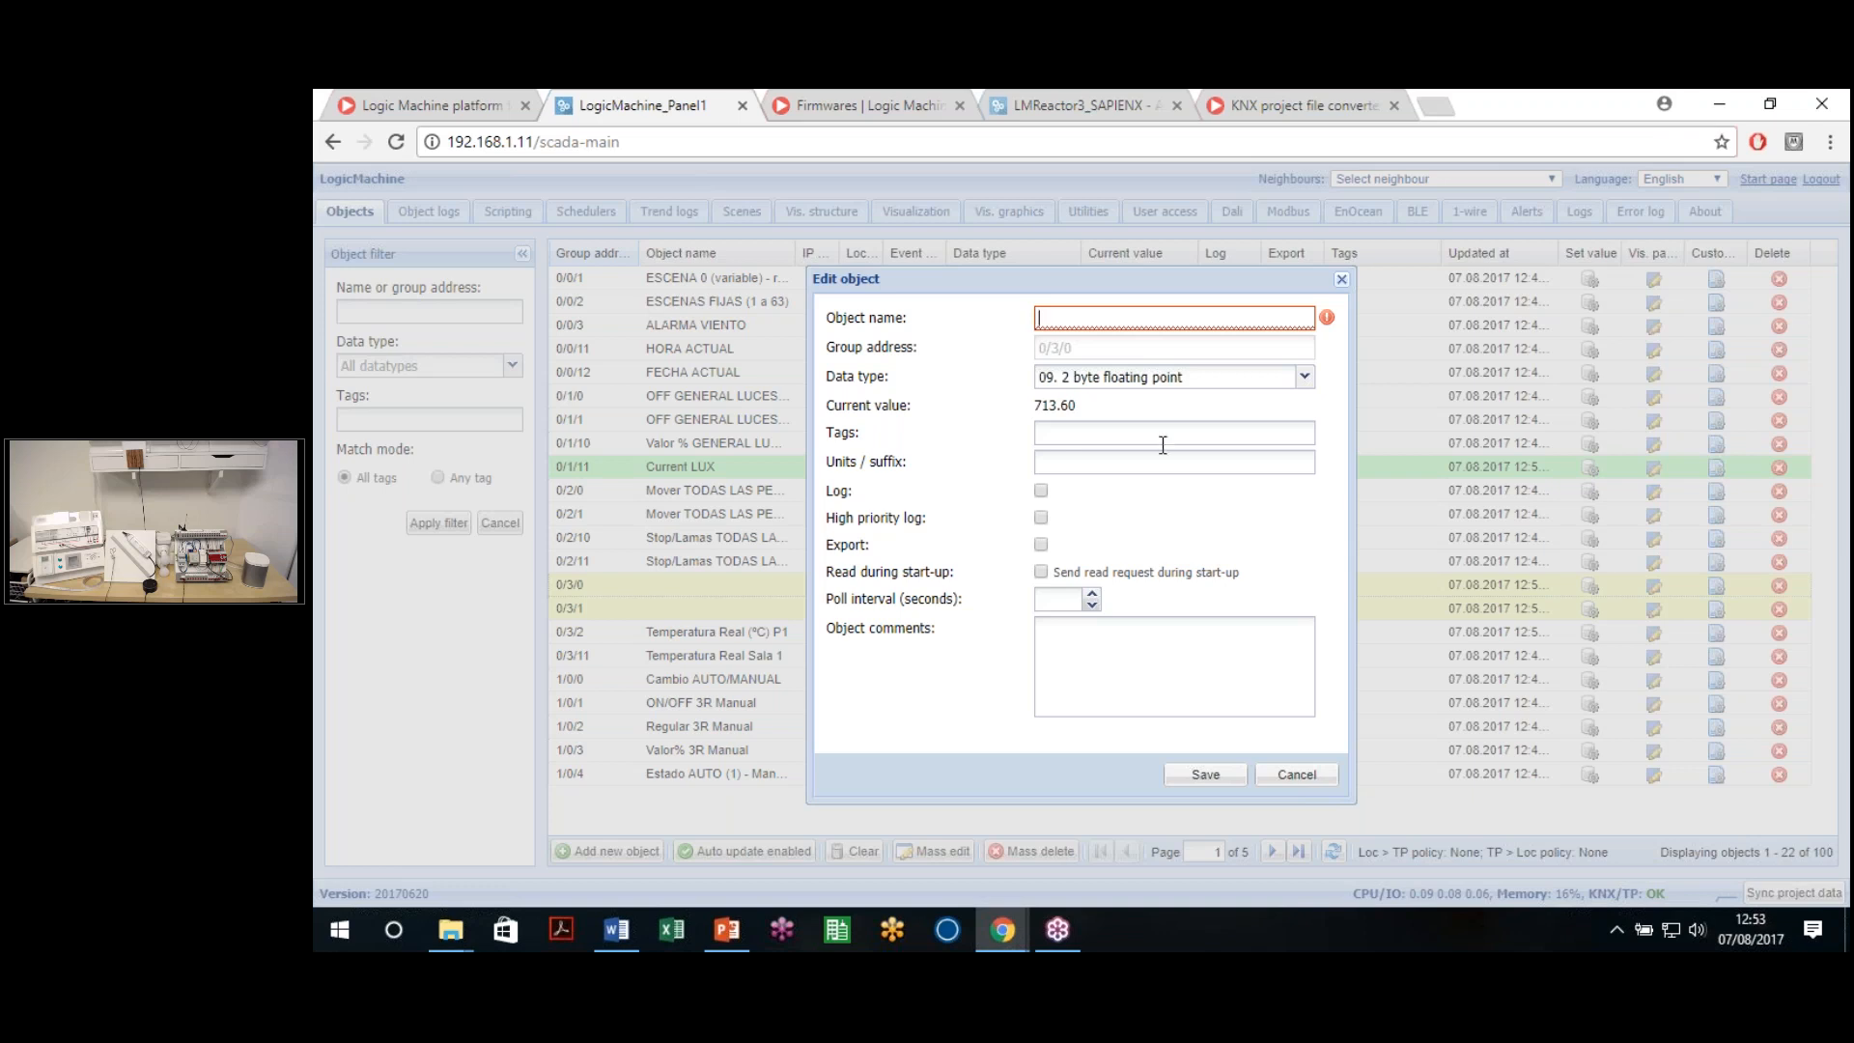
{"action": "left_click", "coordinate": [1341, 281]}
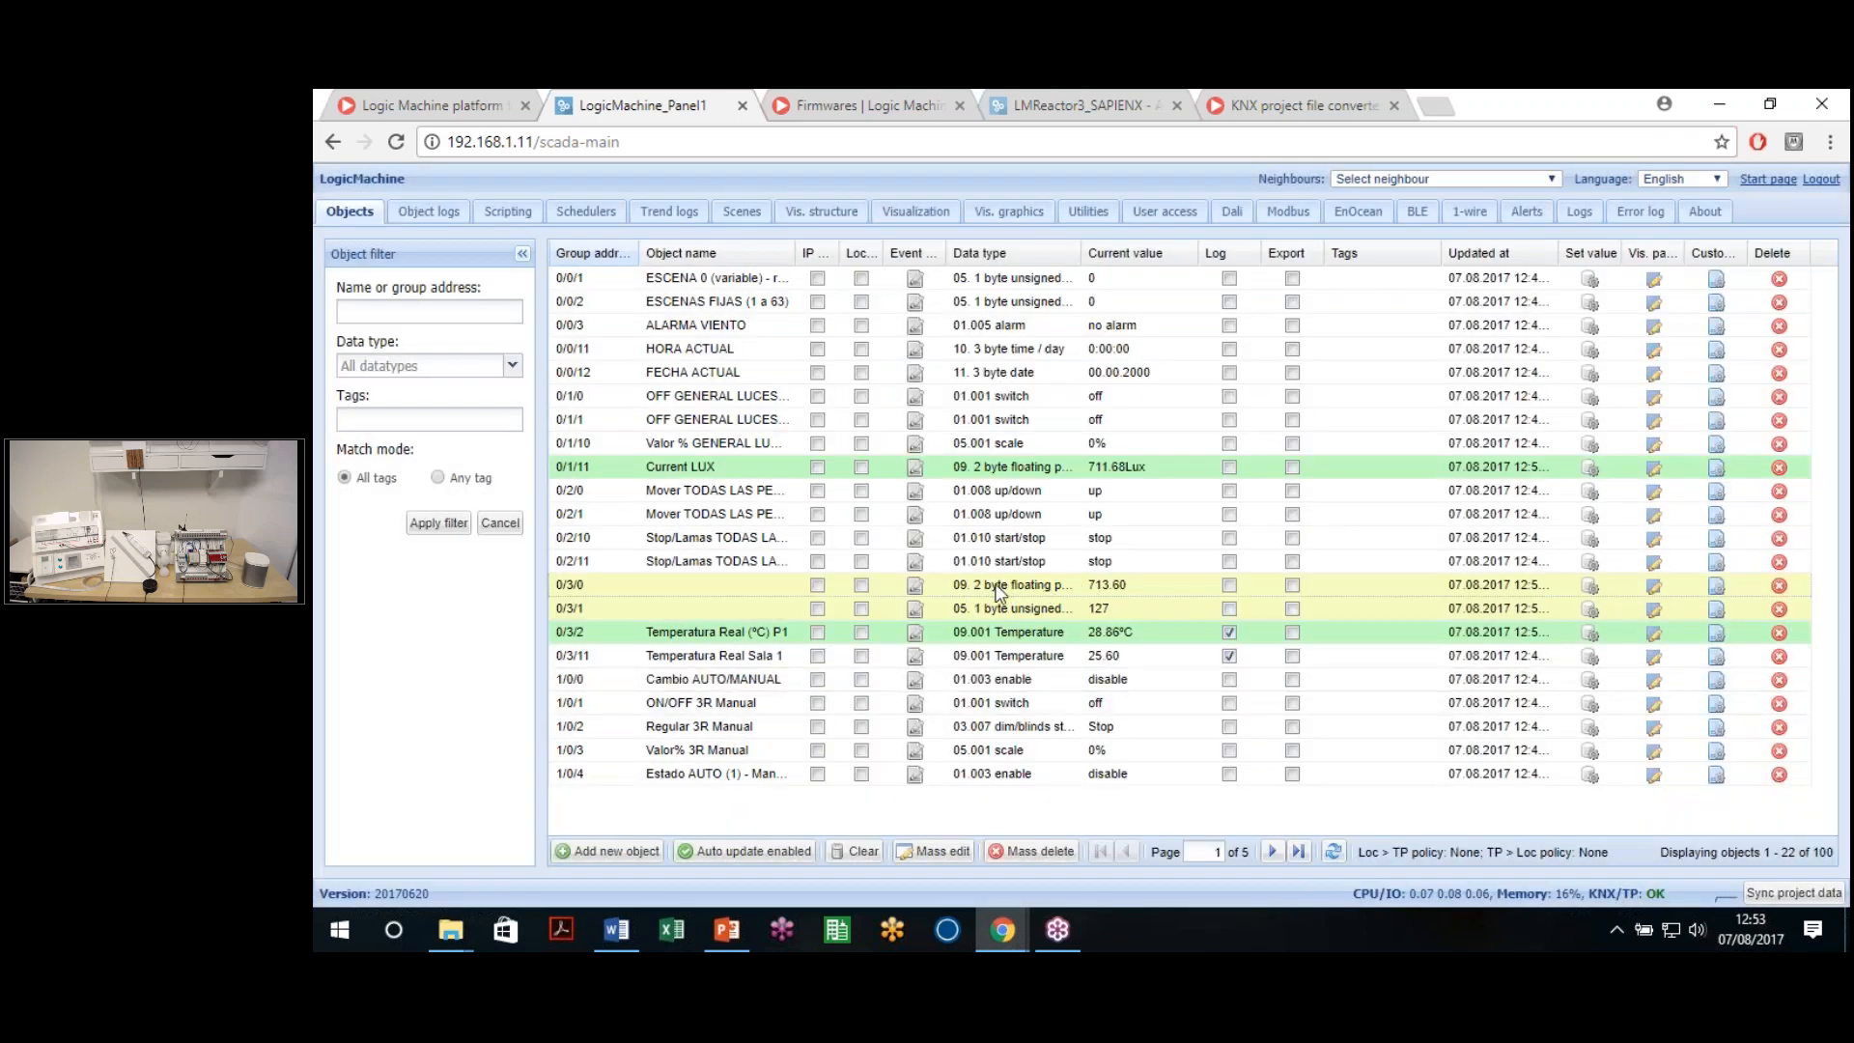
{"action": "double_click", "coordinate": [788, 579]}
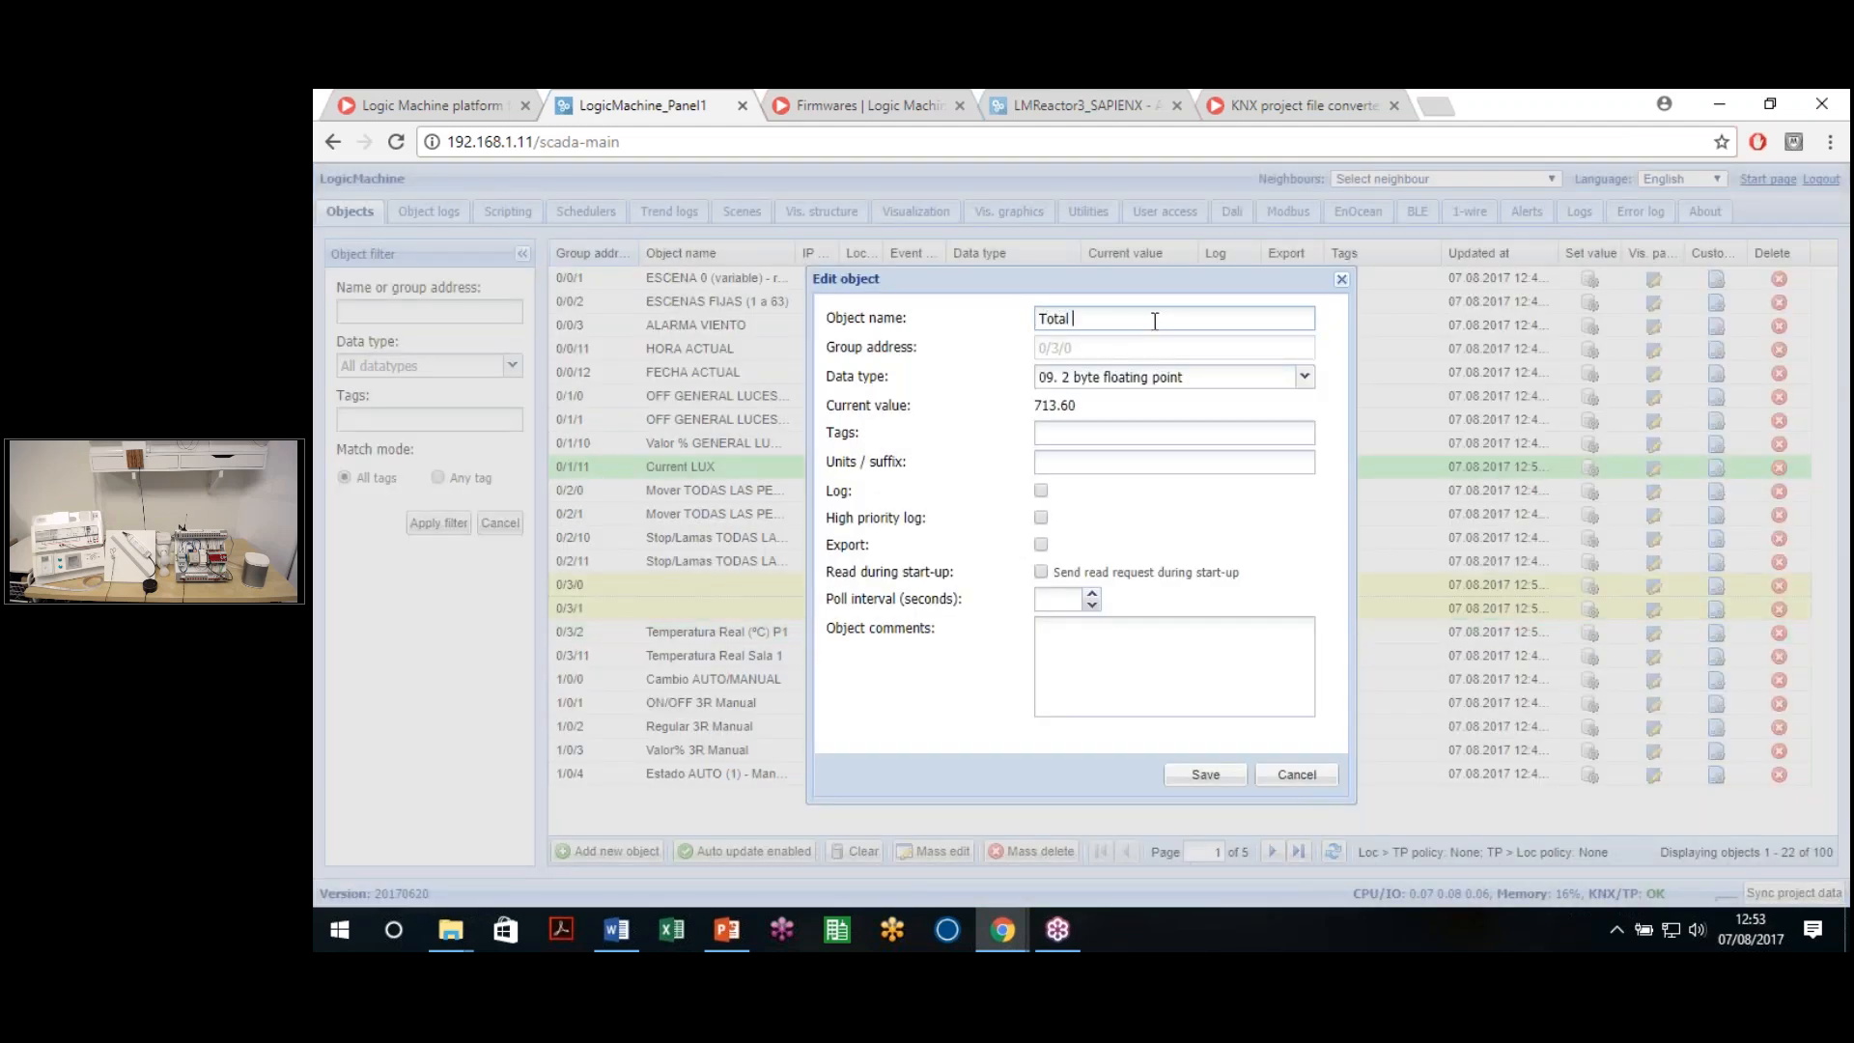
{"action": "left_click", "coordinate": [1174, 377]}
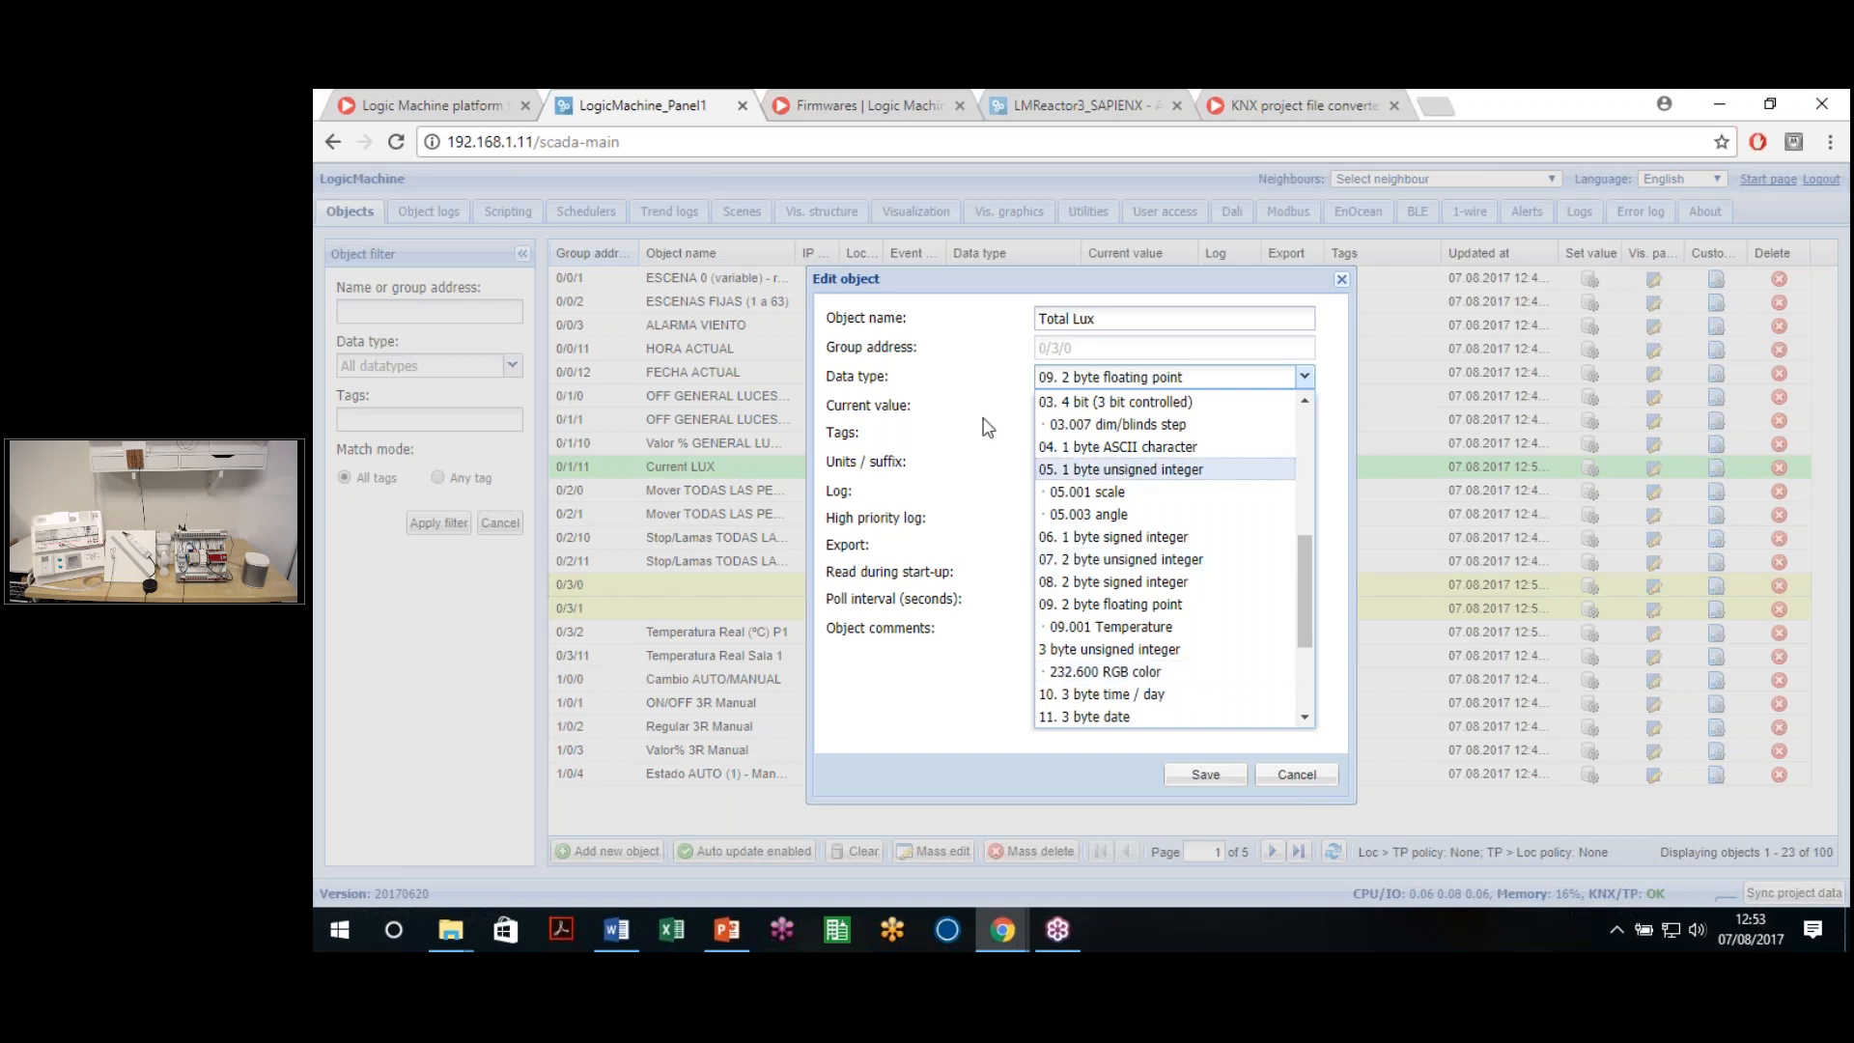
{"action": "scroll", "coordinate": [1168, 560], "scroll_direction": "up", "scroll_amount": 2}
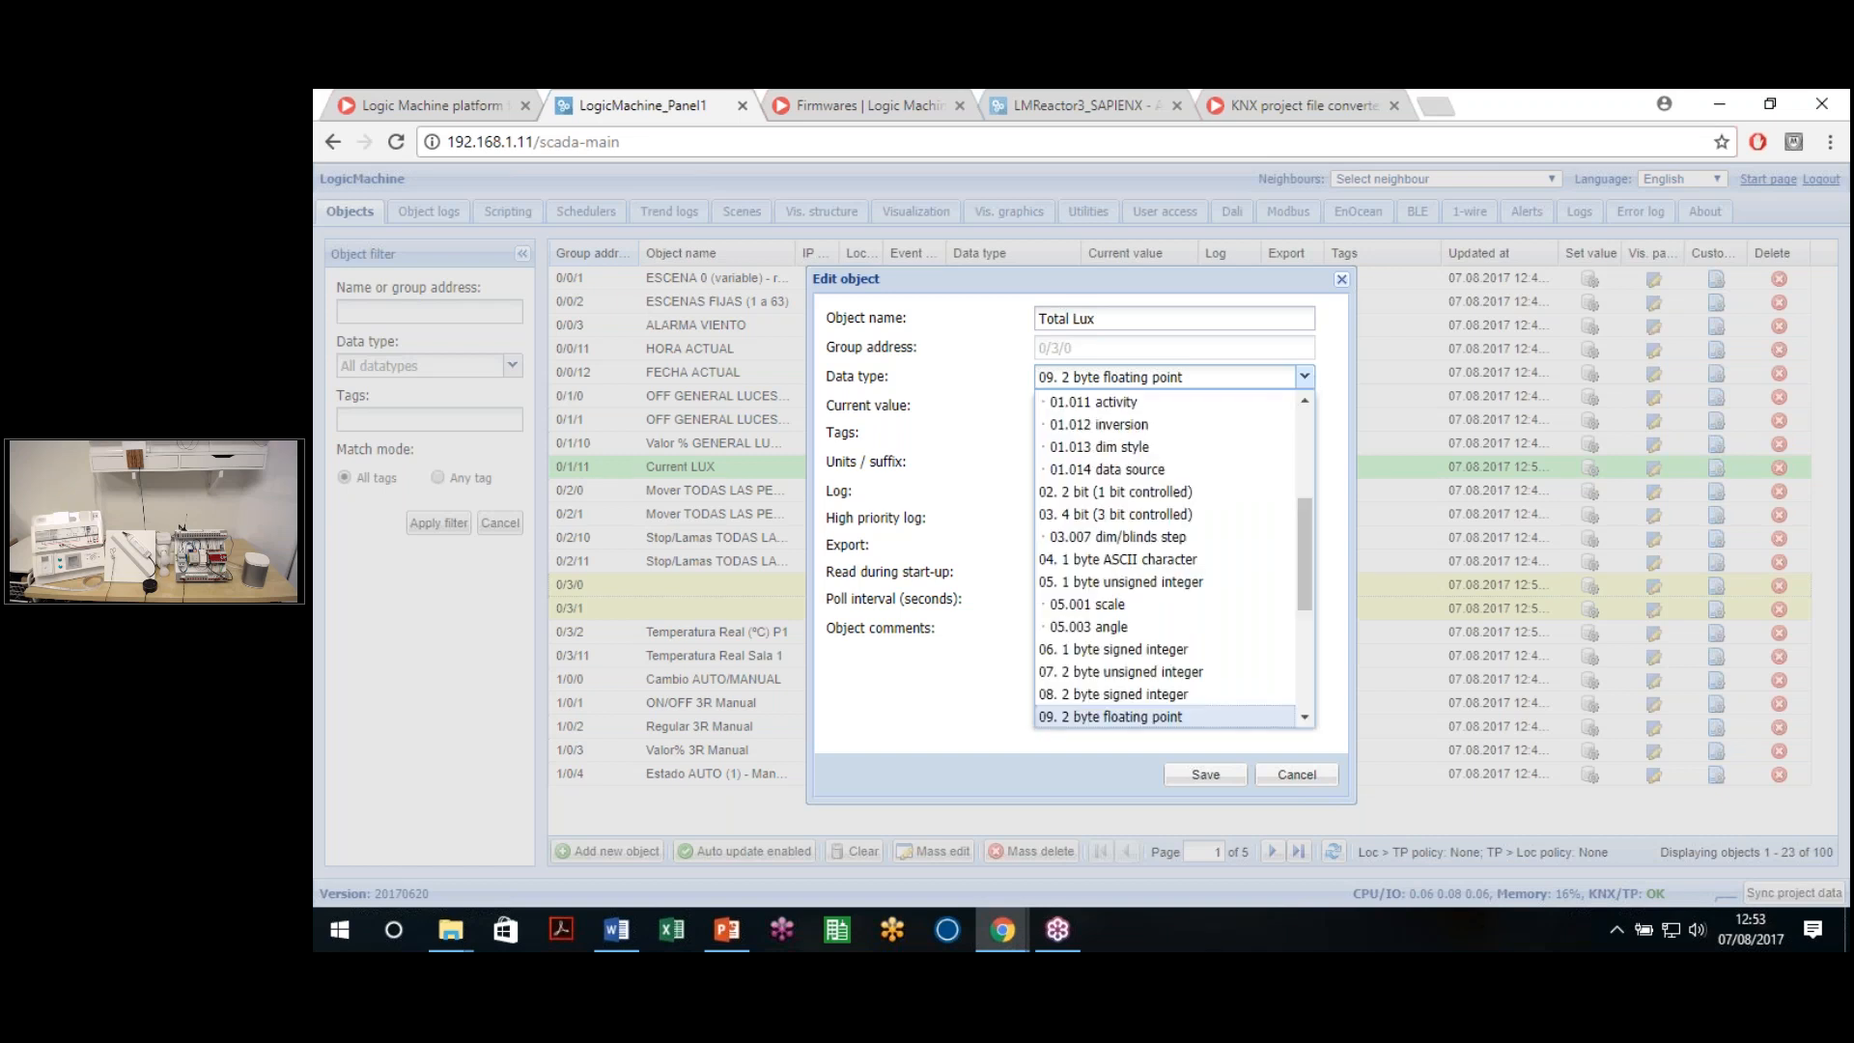
{"action": "left_click", "coordinate": [1353, 385]}
Tag Total Lux with 'Lux', set its unit, and enable high-priority logging
{"action": "left_click", "coordinate": [1075, 439]}
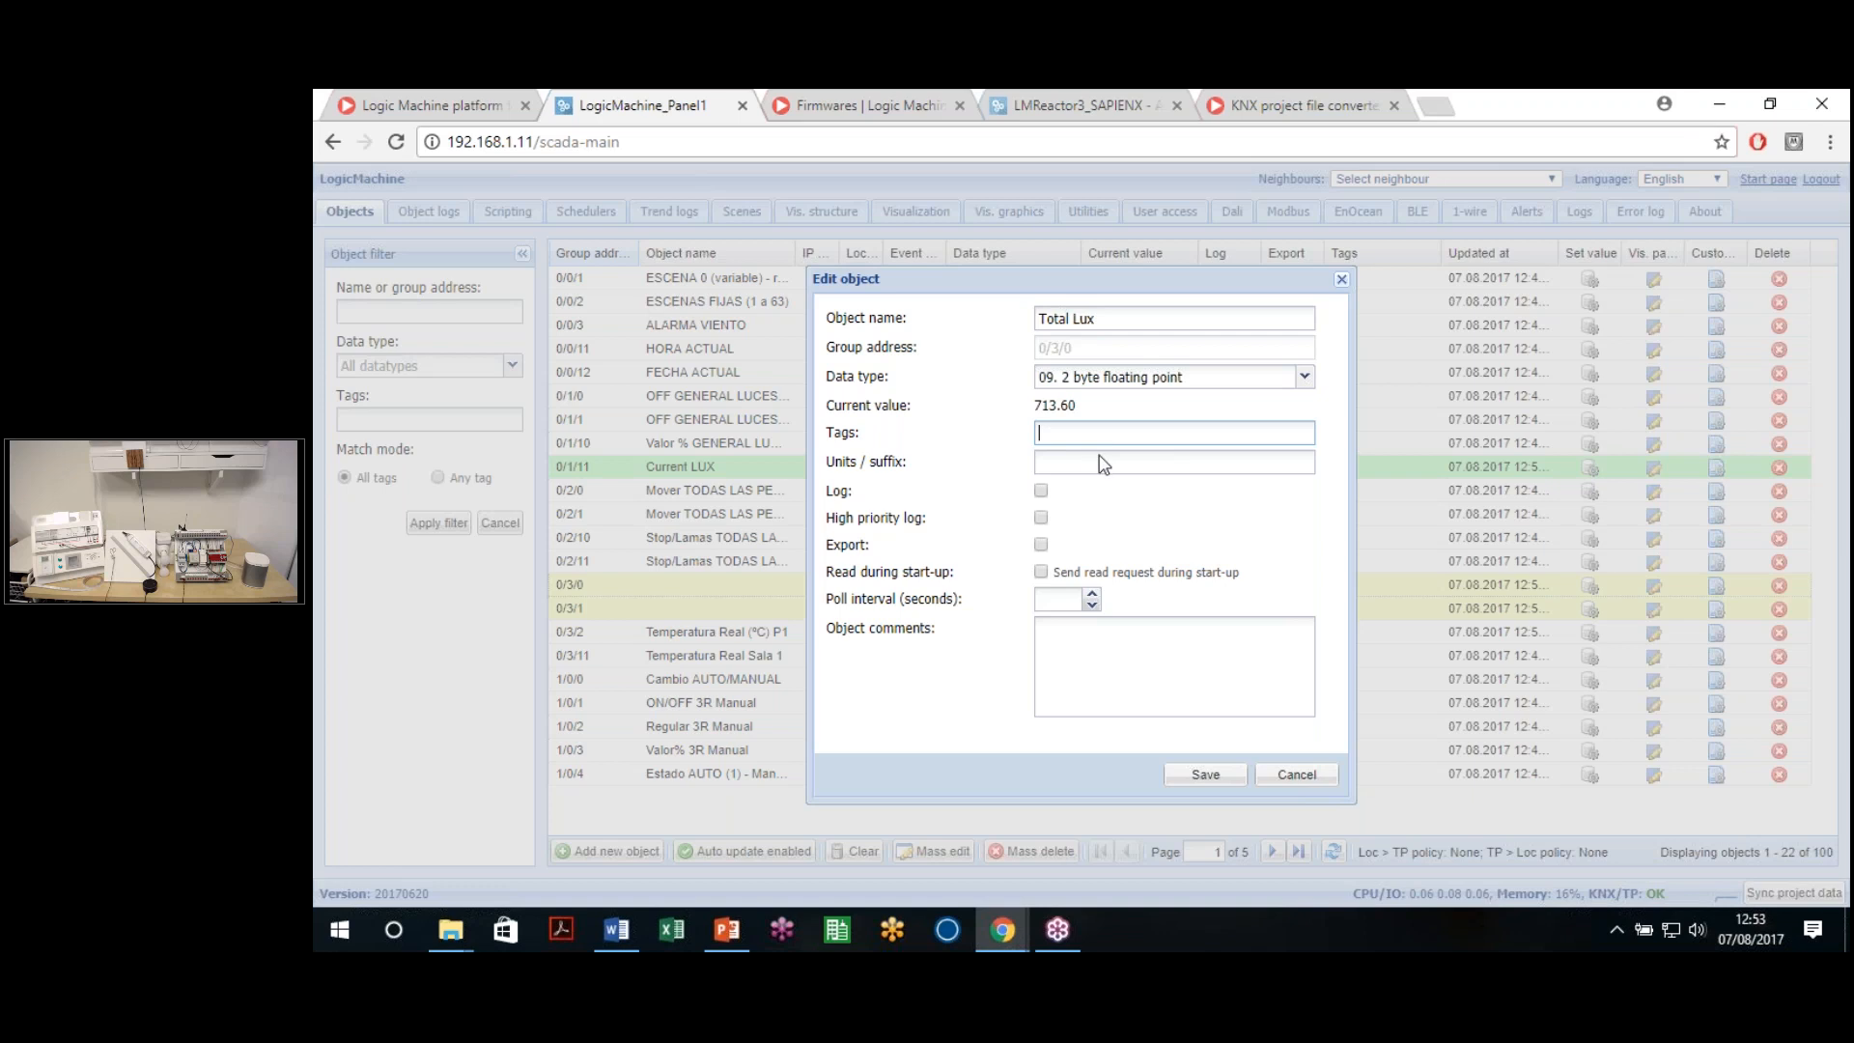
{"action": "type", "text": "Lux, light control"}
{"action": "left_click", "coordinate": [1099, 473]}
{"action": "type", "text": "Lux"}
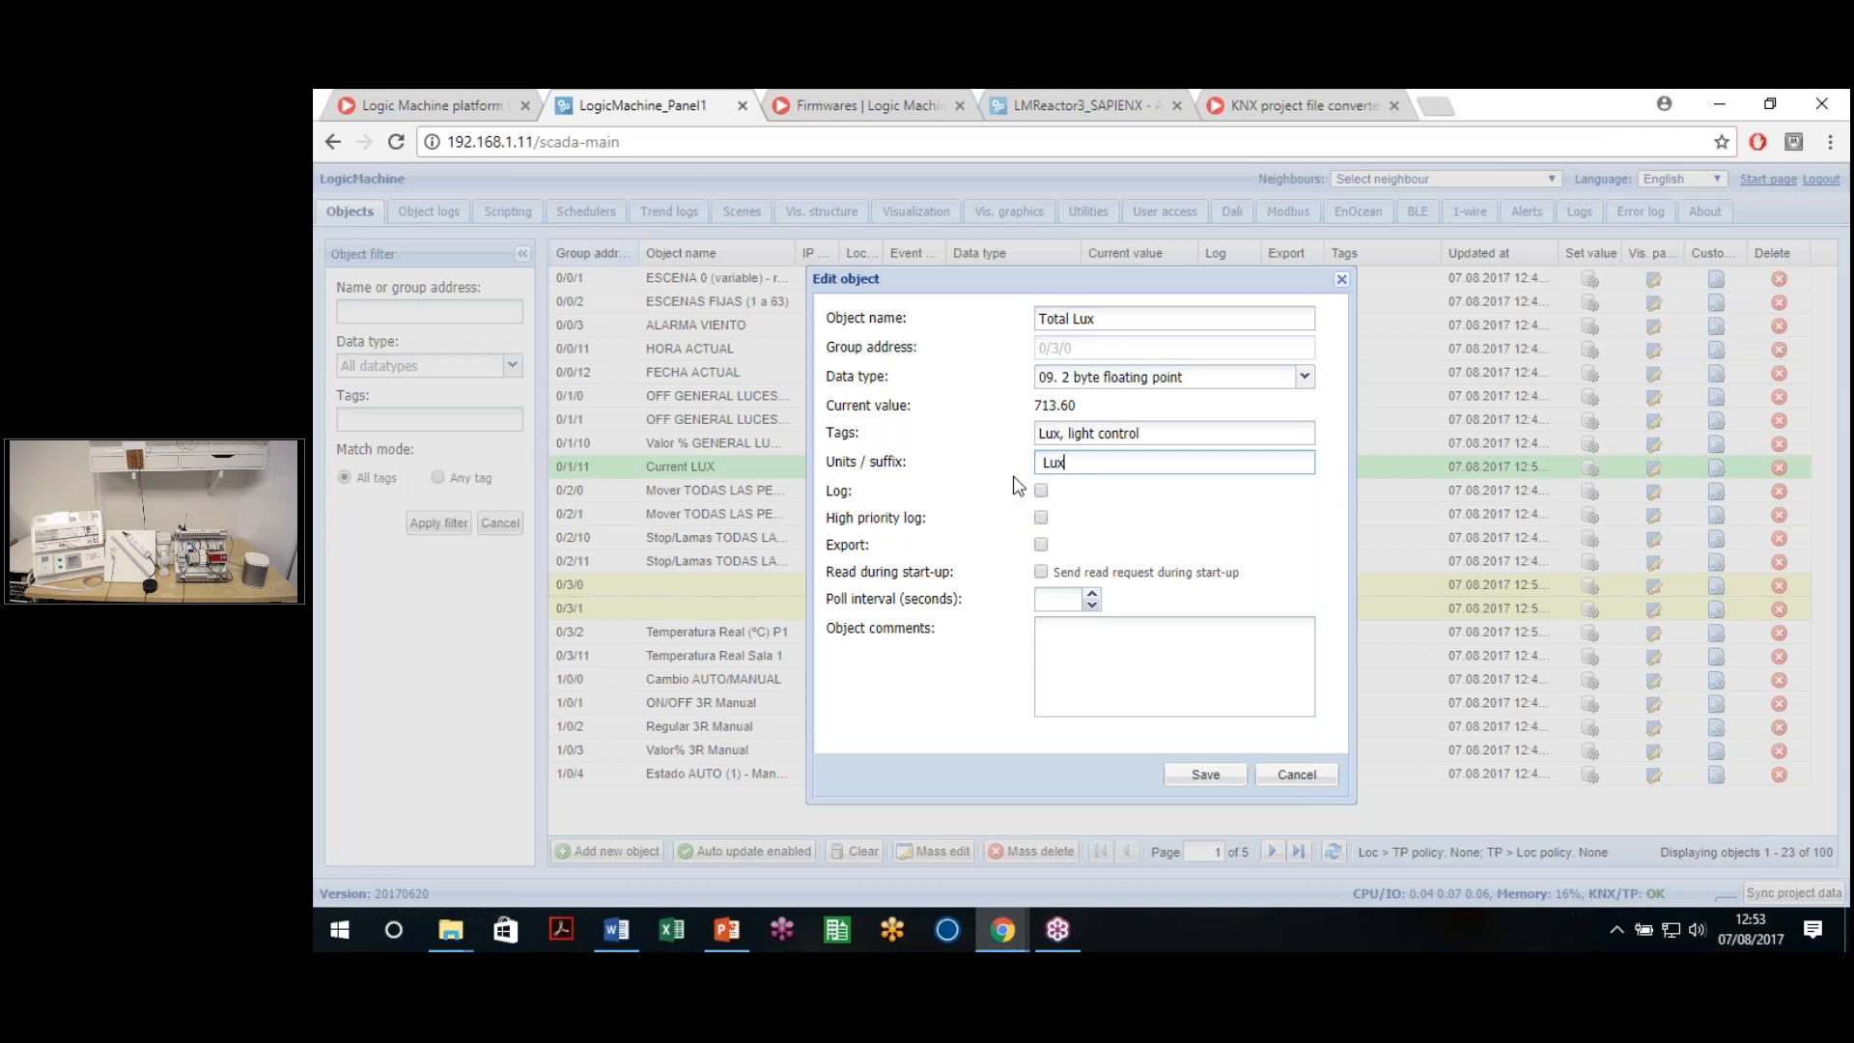
{"action": "left_click", "coordinate": [1042, 491]}
{"action": "left_click", "coordinate": [1040, 518]}
Save Total Lux with export and start-up read off and an empty poll interval
{"action": "left_click", "coordinate": [1041, 544]}
{"action": "left_click", "coordinate": [1041, 545]}
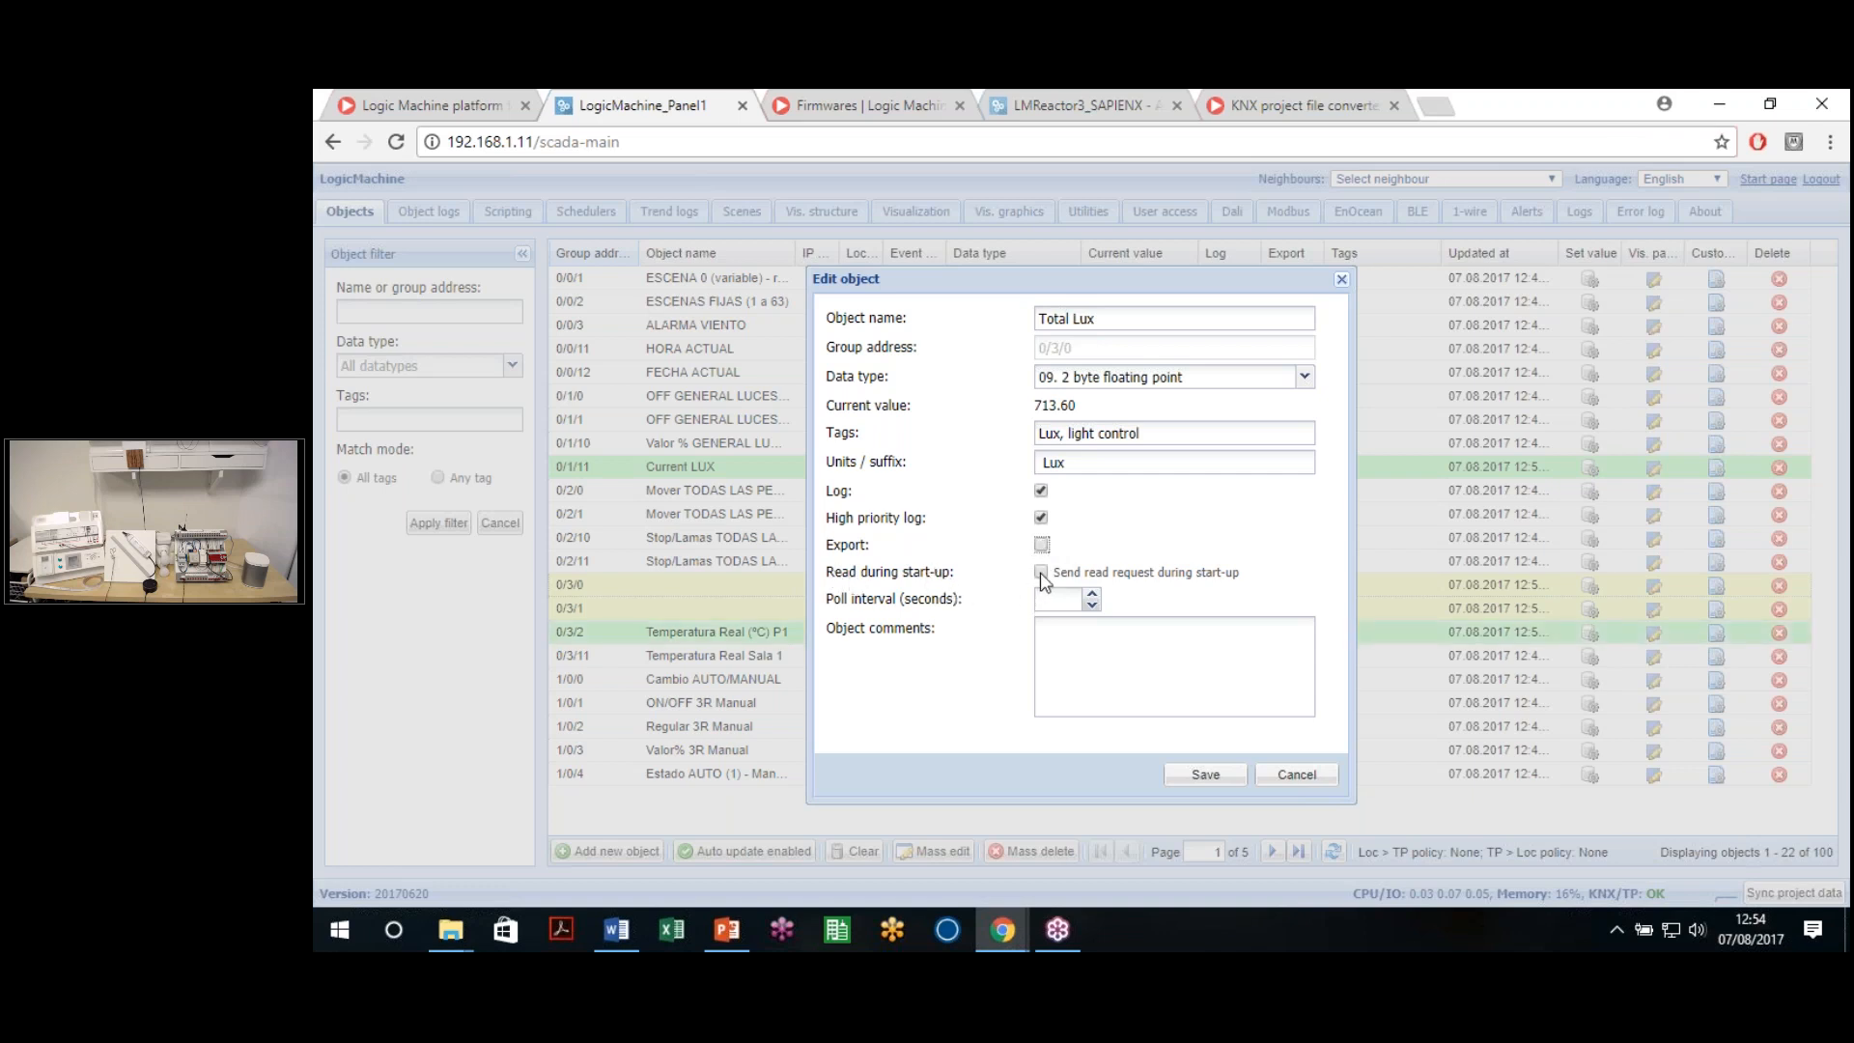
{"action": "left_click", "coordinate": [1041, 572]}
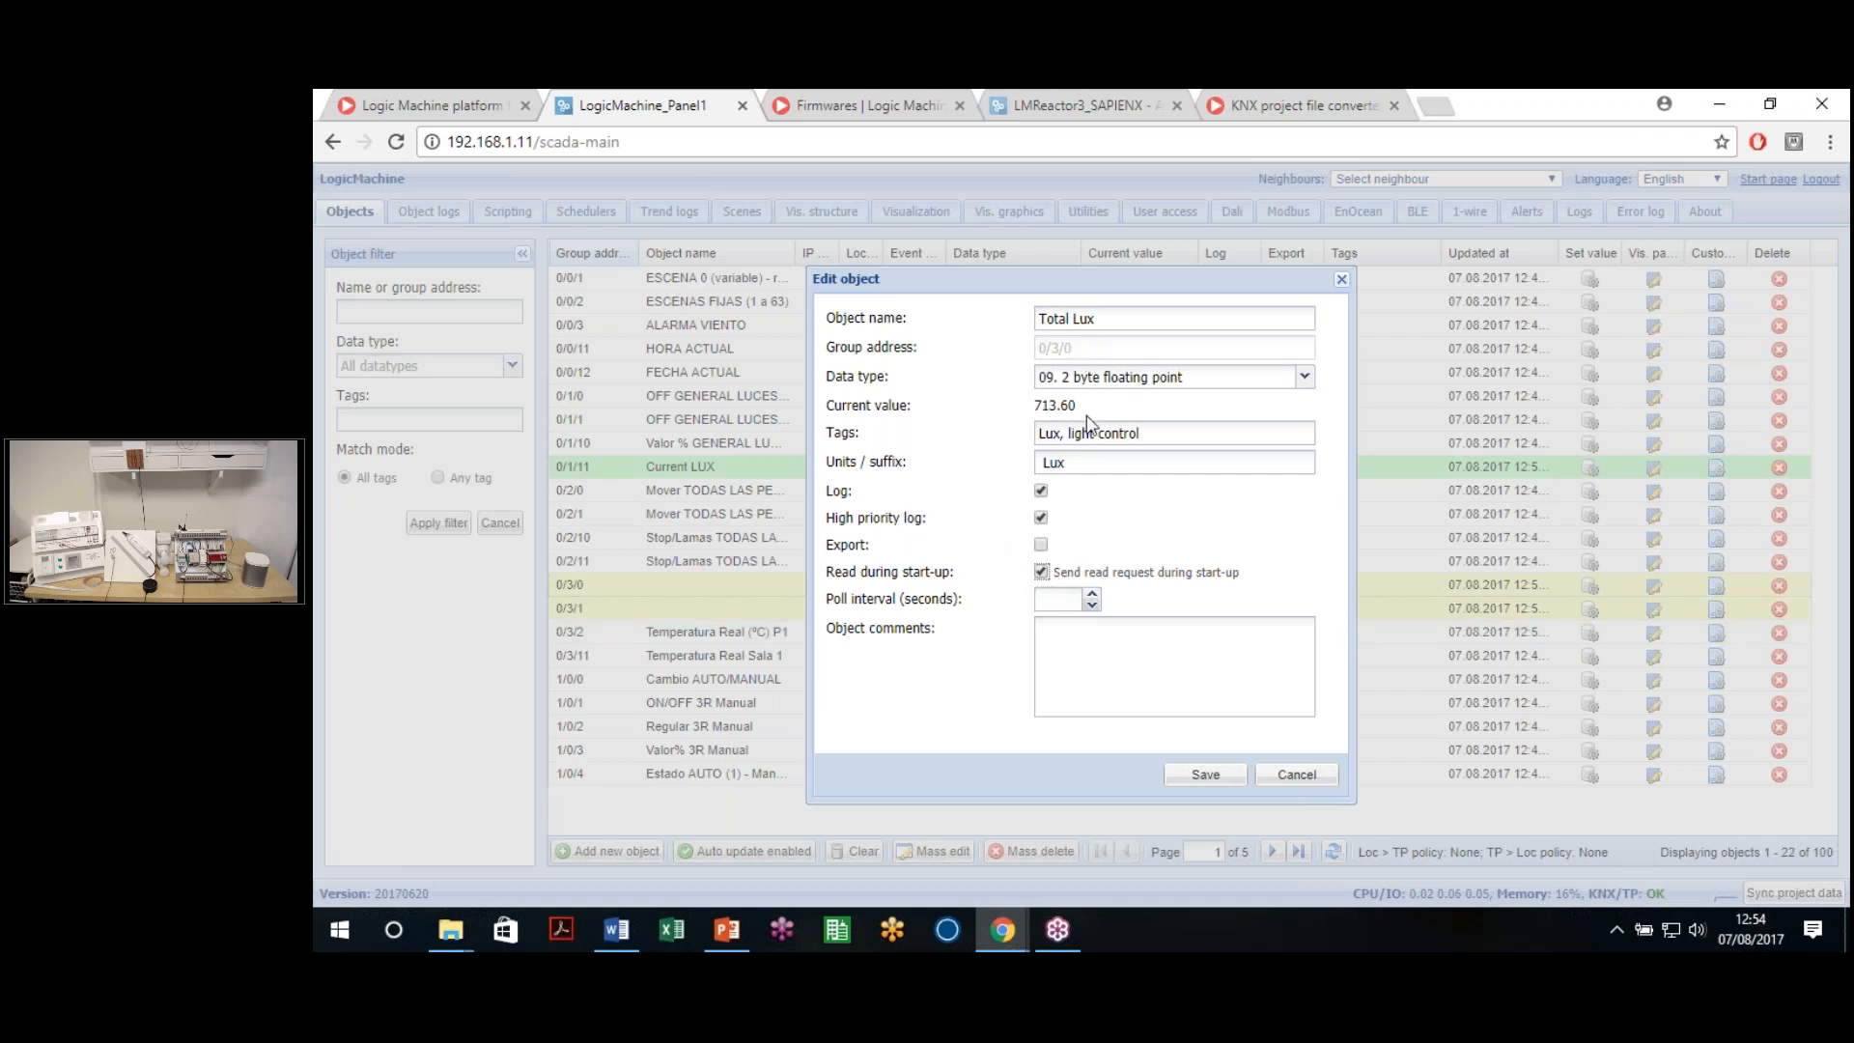
{"action": "left_click", "coordinate": [1059, 596]}
{"action": "left_click_drag", "start_coordinate": [893, 600], "coordinate": [827, 600]}
{"action": "left_click", "coordinate": [1040, 602]}
{"action": "type", "text": "15"}
{"action": "left_click", "coordinate": [1041, 572]}
{"action": "double_click", "coordinate": [1046, 599]}
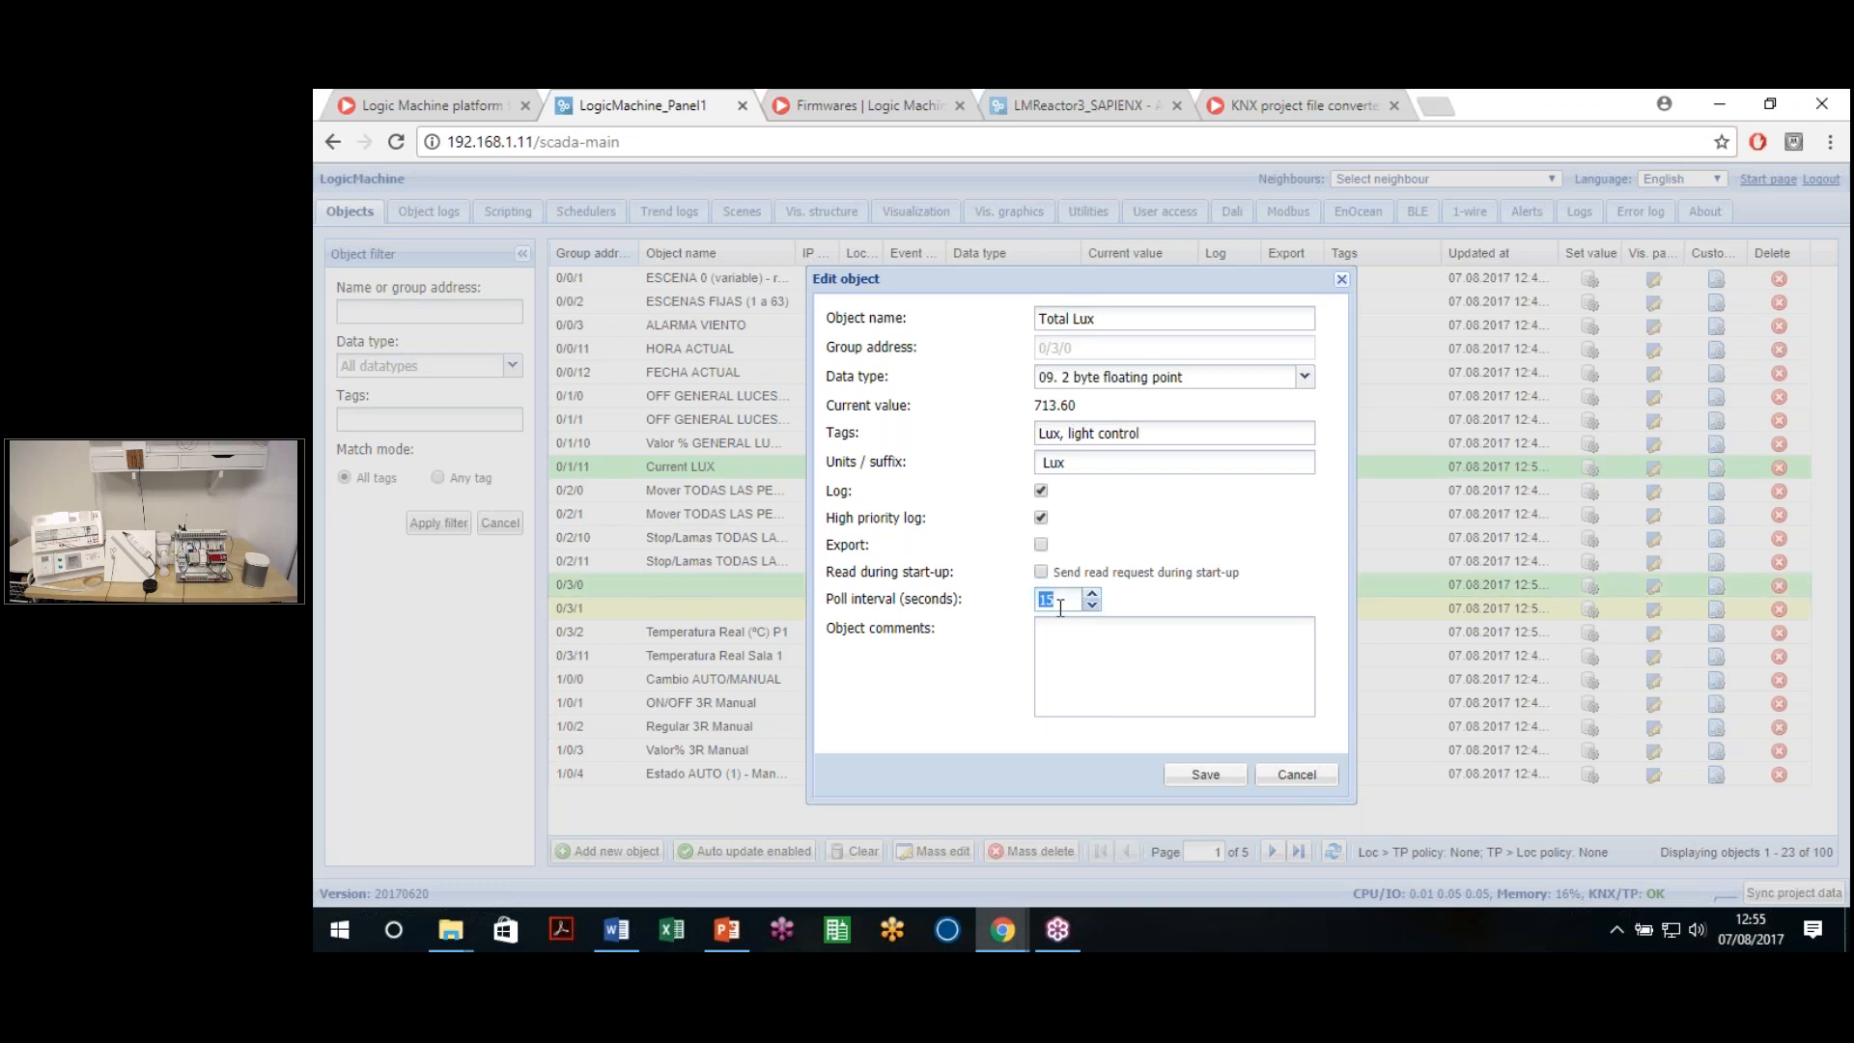
{"action": "key", "text": "BackSpace"}
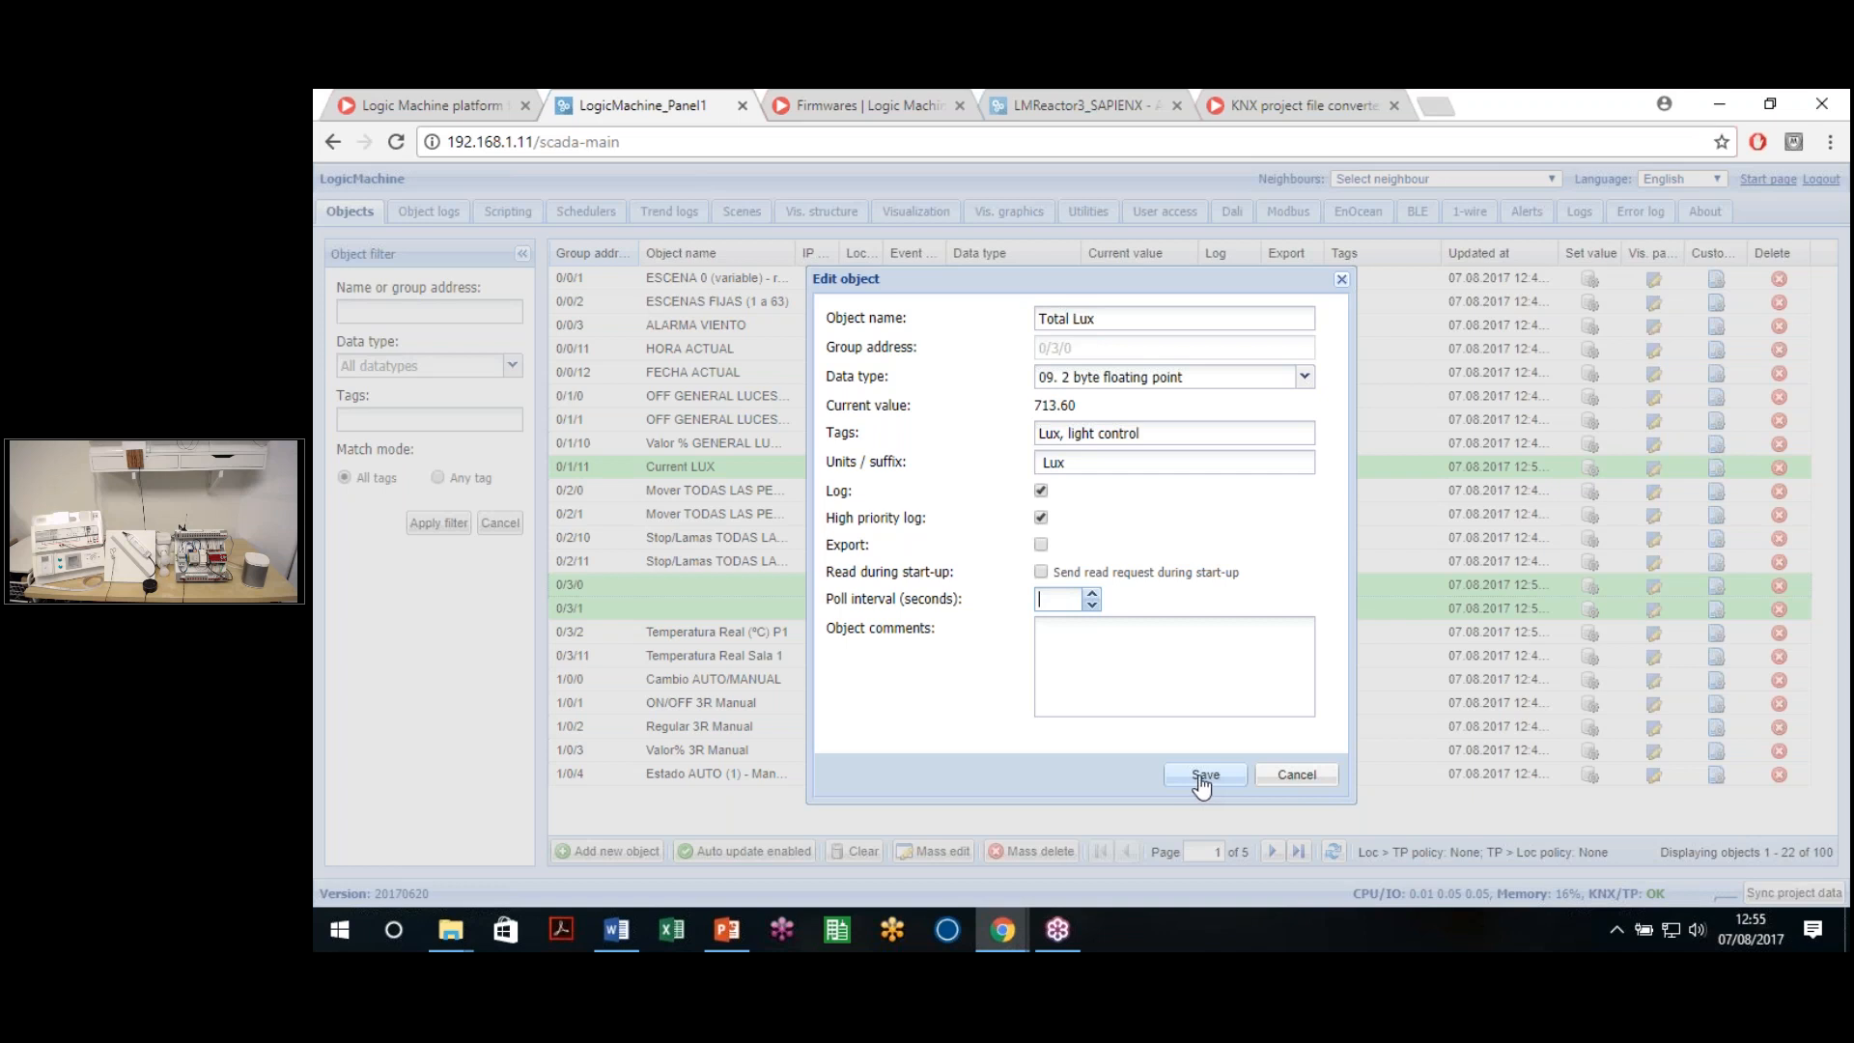
{"action": "left_click", "coordinate": [1203, 776]}
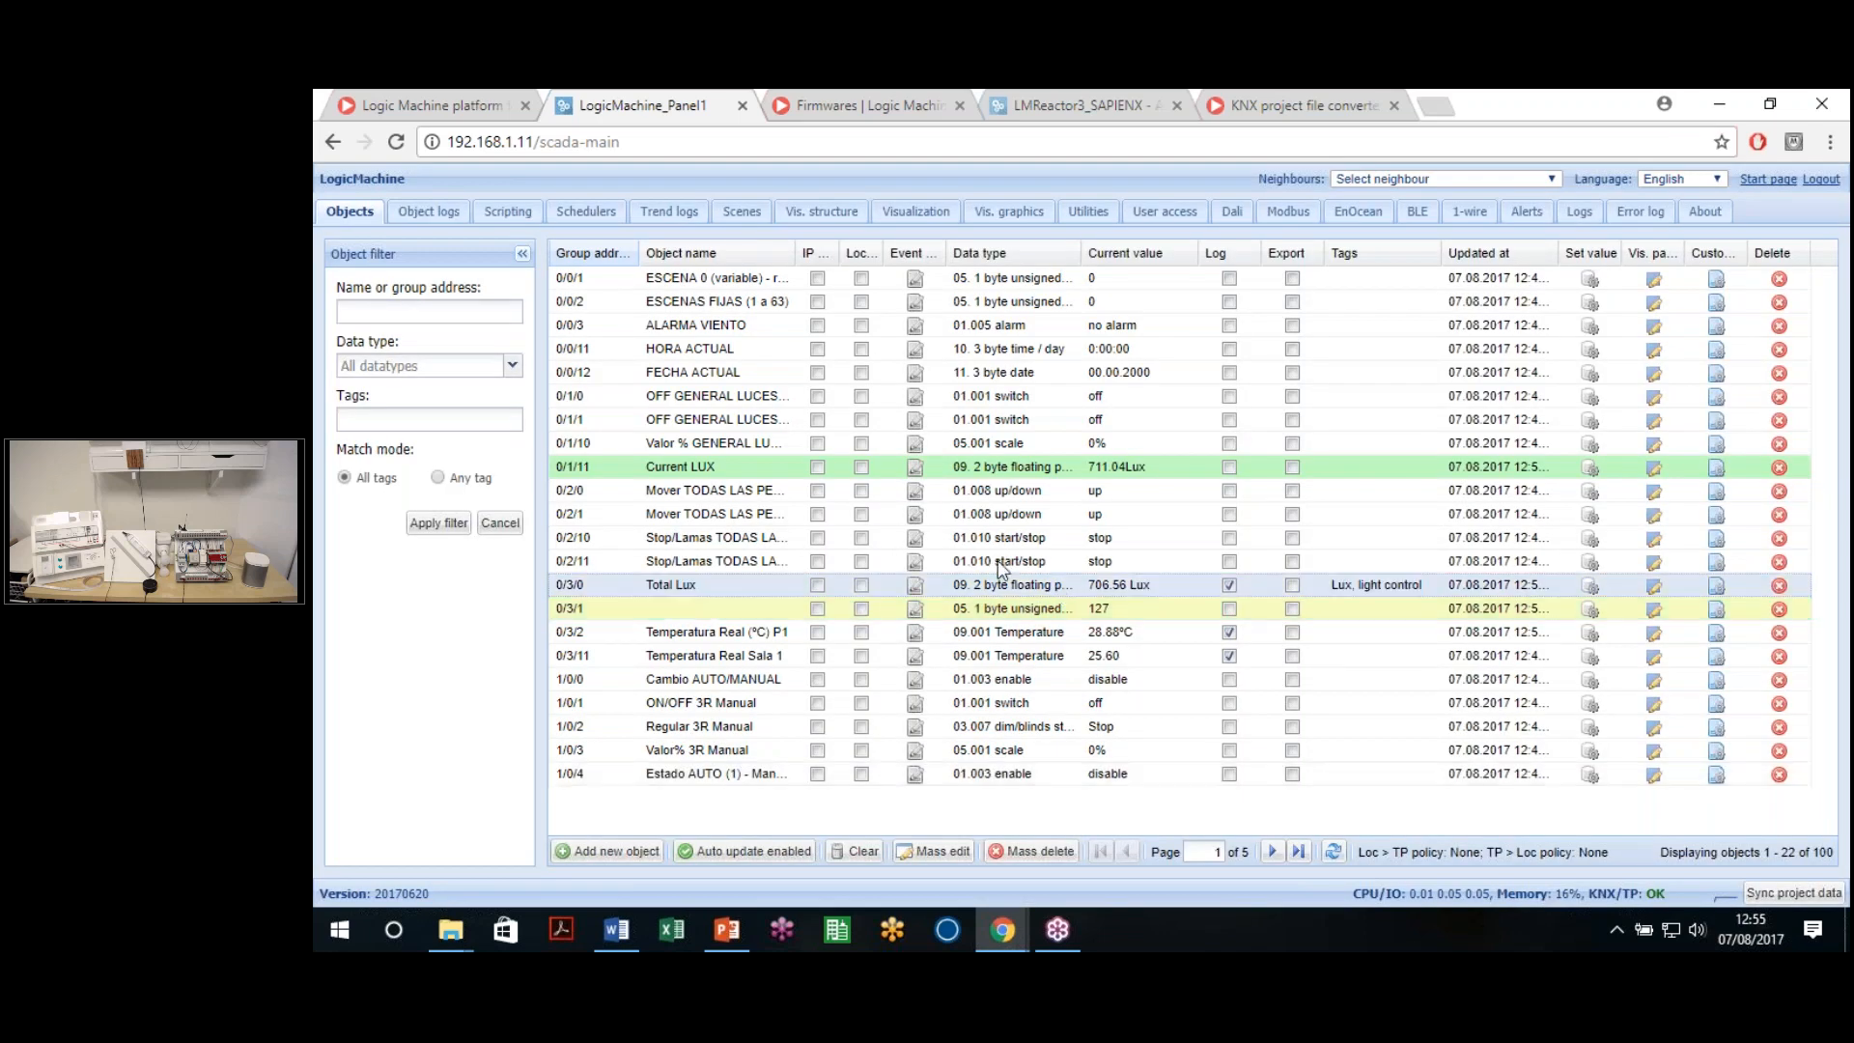
Filter the object logs by 'lux', then by 'temp' to list the four temperature entries
{"action": "left_click", "coordinate": [450, 220]}
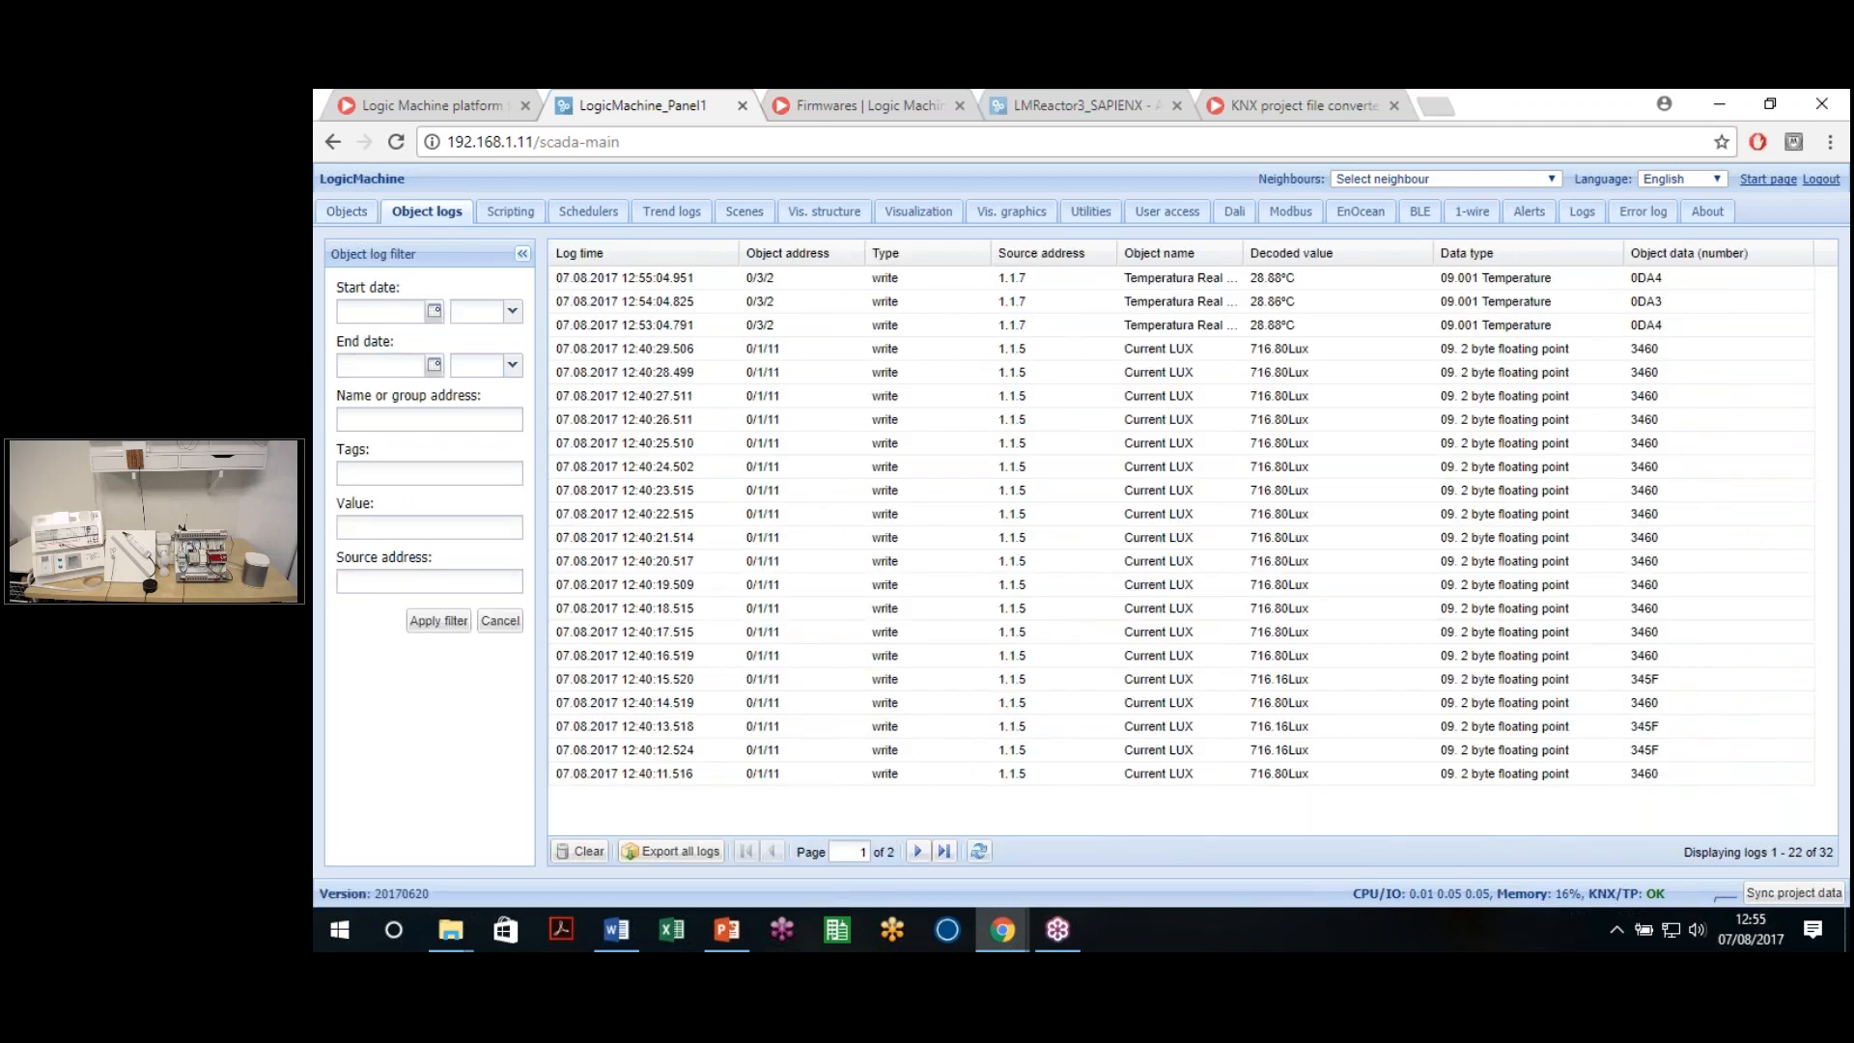
{"action": "left_click", "coordinate": [392, 420]}
{"action": "left_click", "coordinate": [435, 535]}
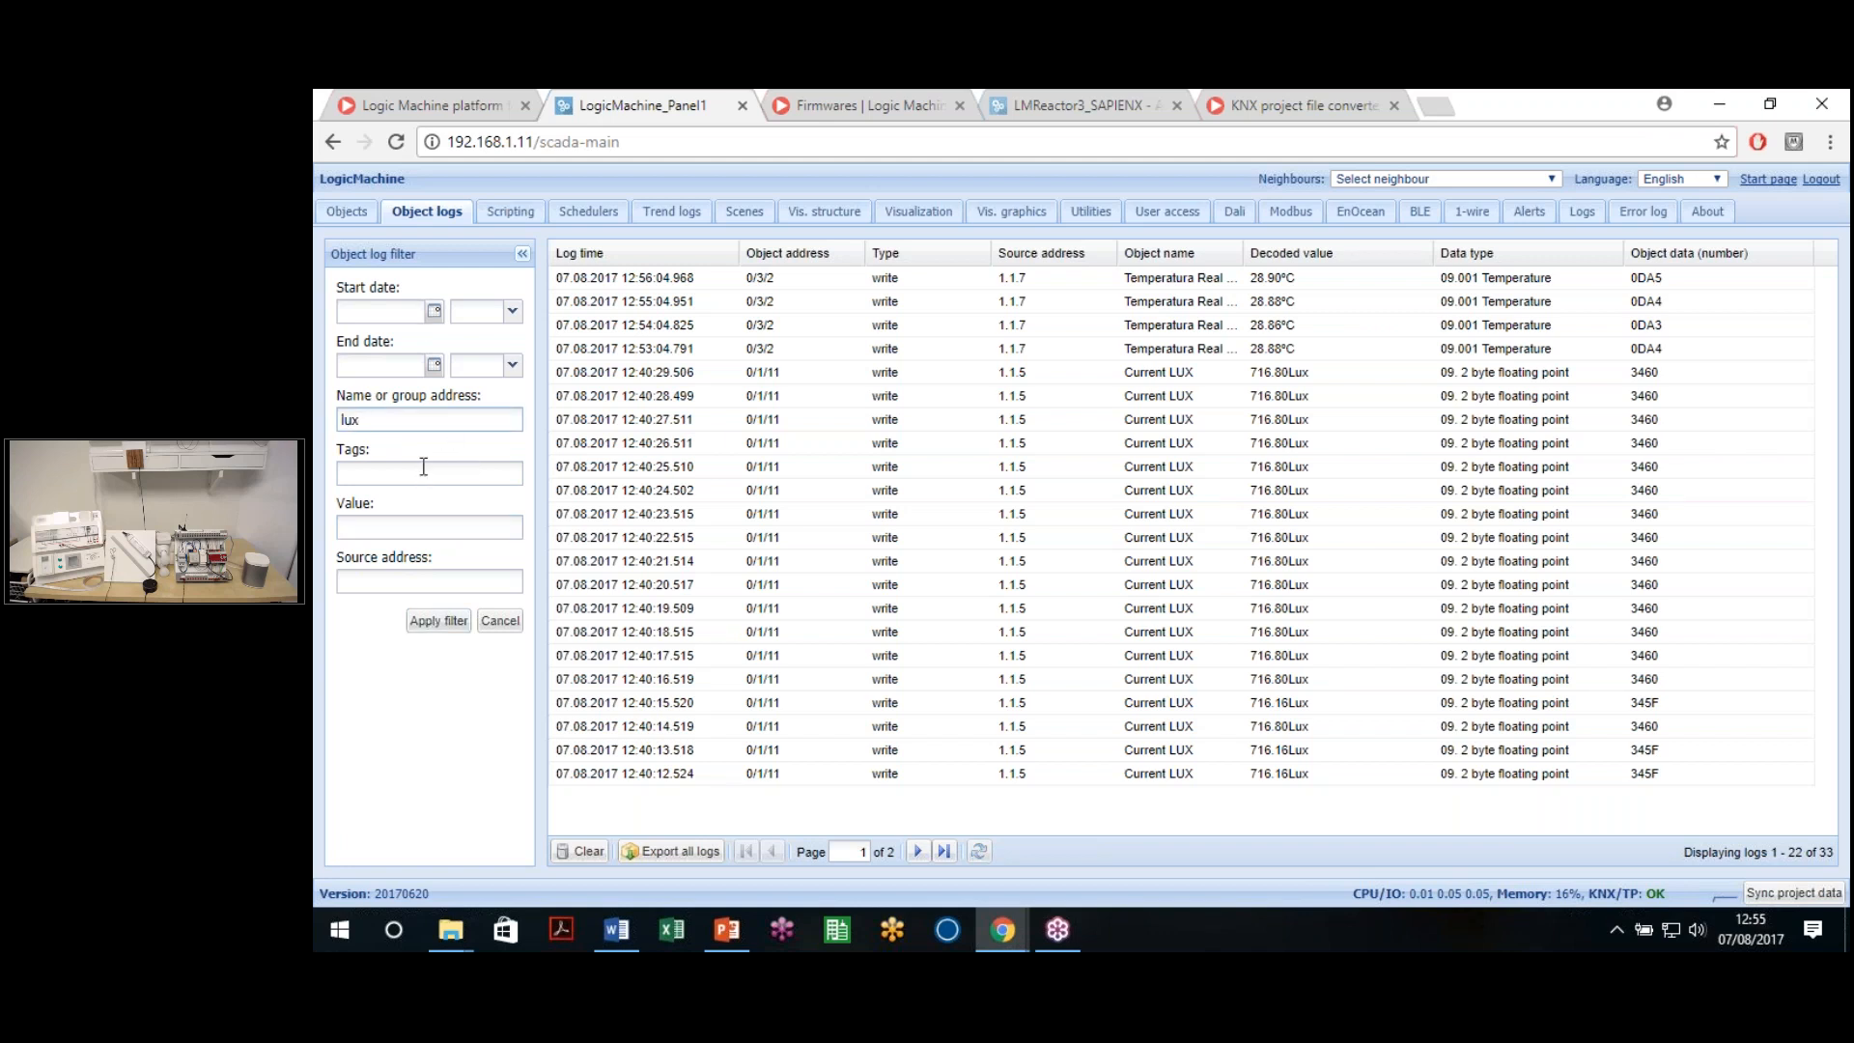
{"action": "left_click", "coordinate": [440, 622]}
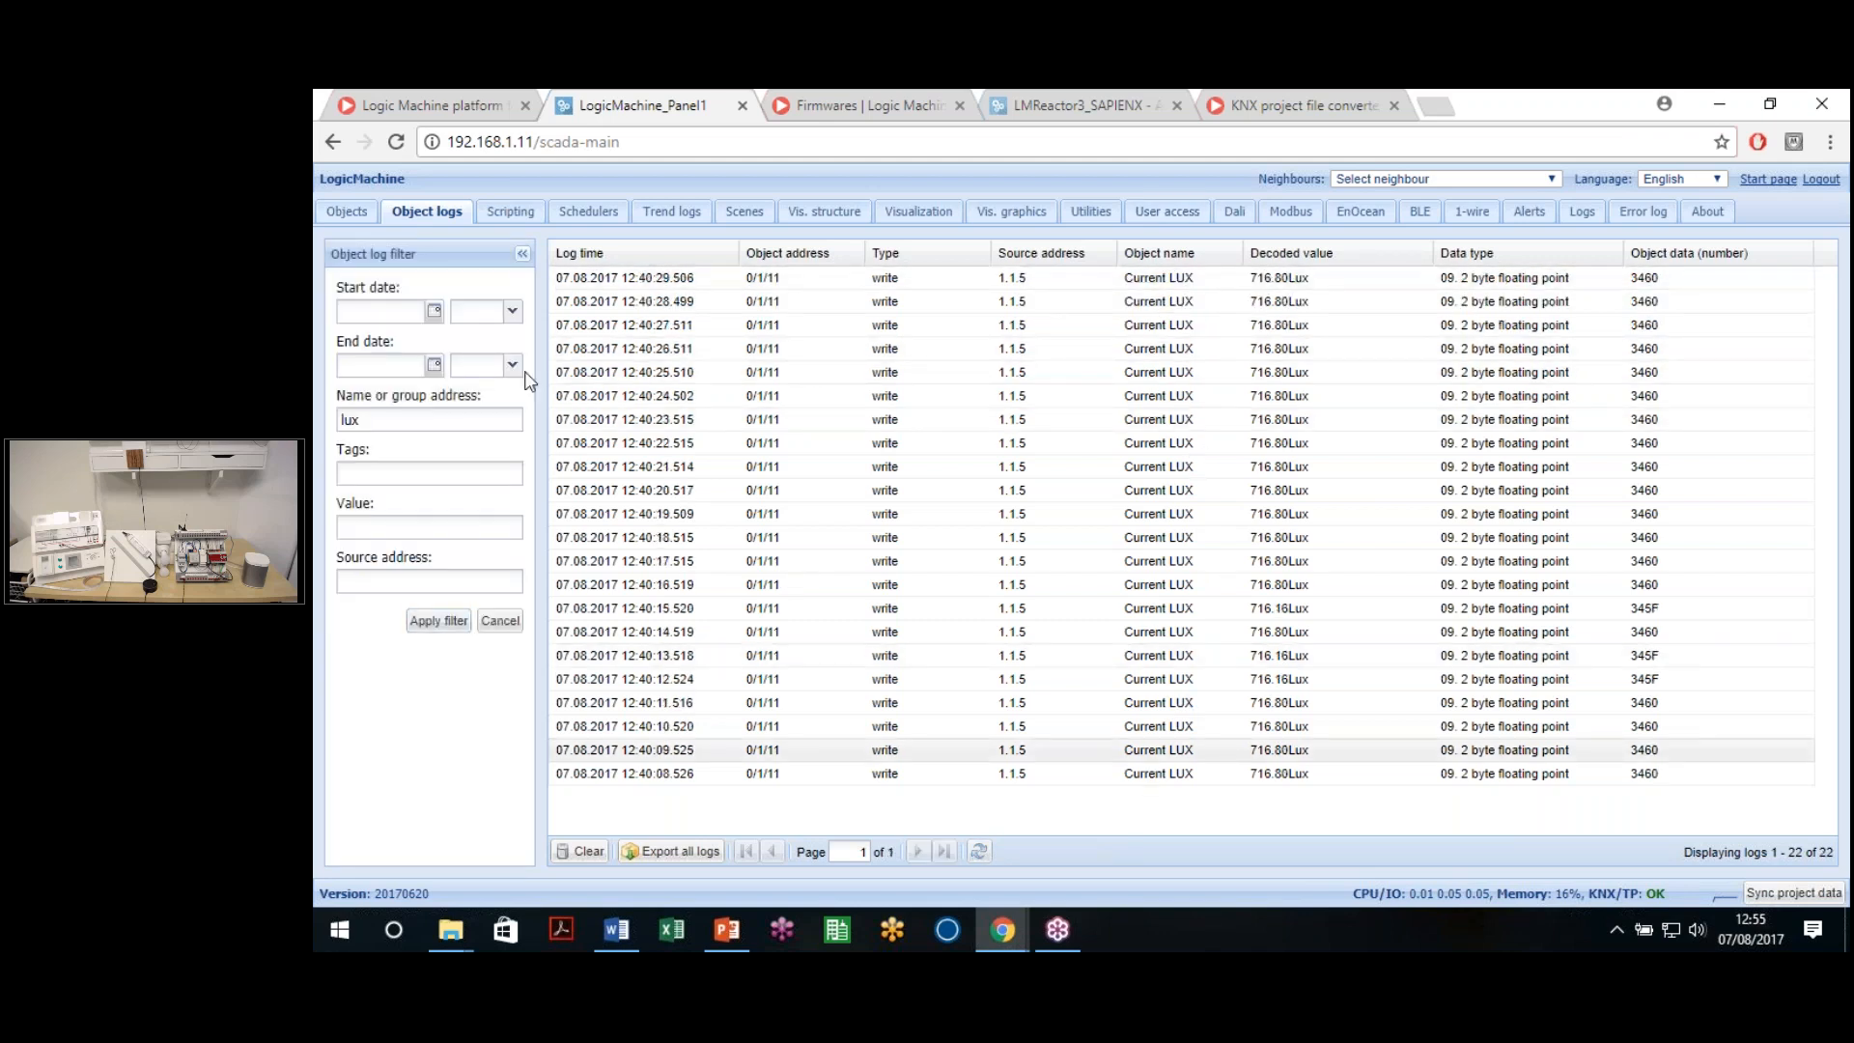
{"action": "double_click", "coordinate": [400, 419]}
{"action": "key", "text": "BackSpace"}
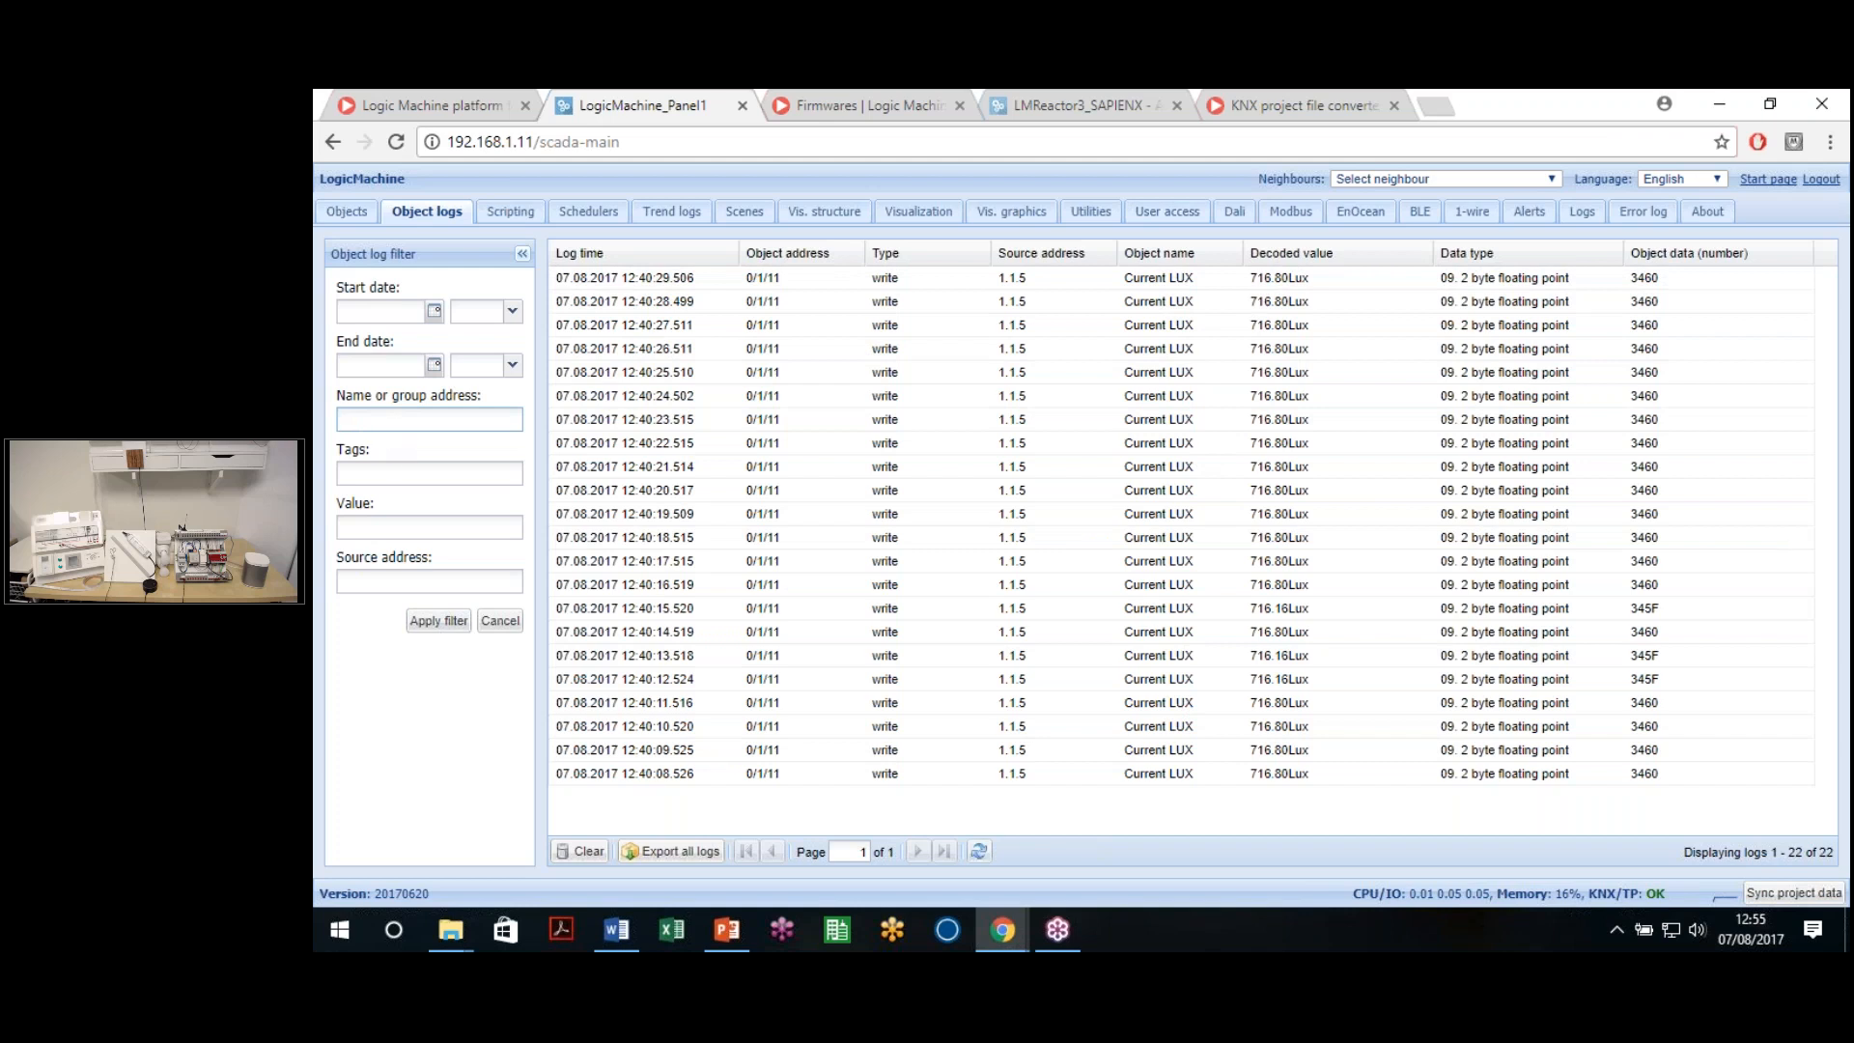
{"action": "type", "text": "temp"}
{"action": "left_click", "coordinate": [441, 622]}
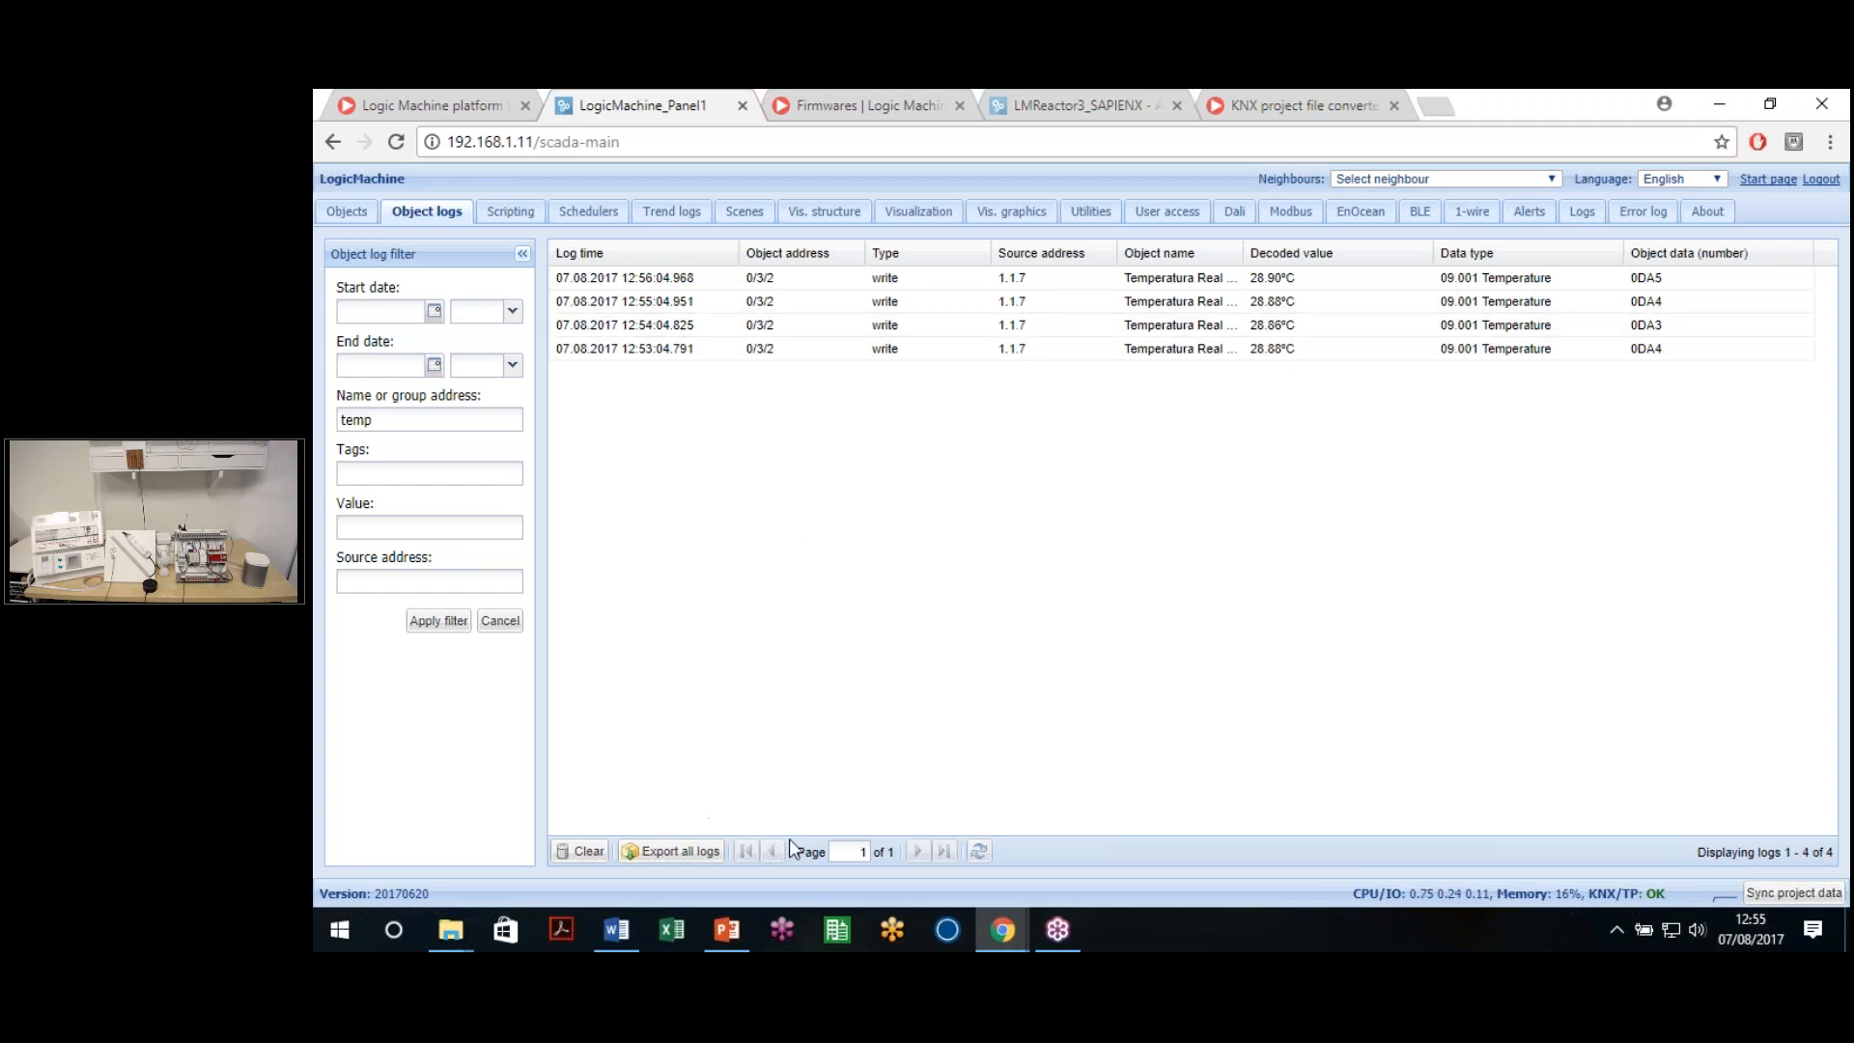
Export all logs as CSV, clear the 'temp' filter to page through all 35 entries, then view Scripting
{"action": "left_click", "coordinate": [665, 860]}
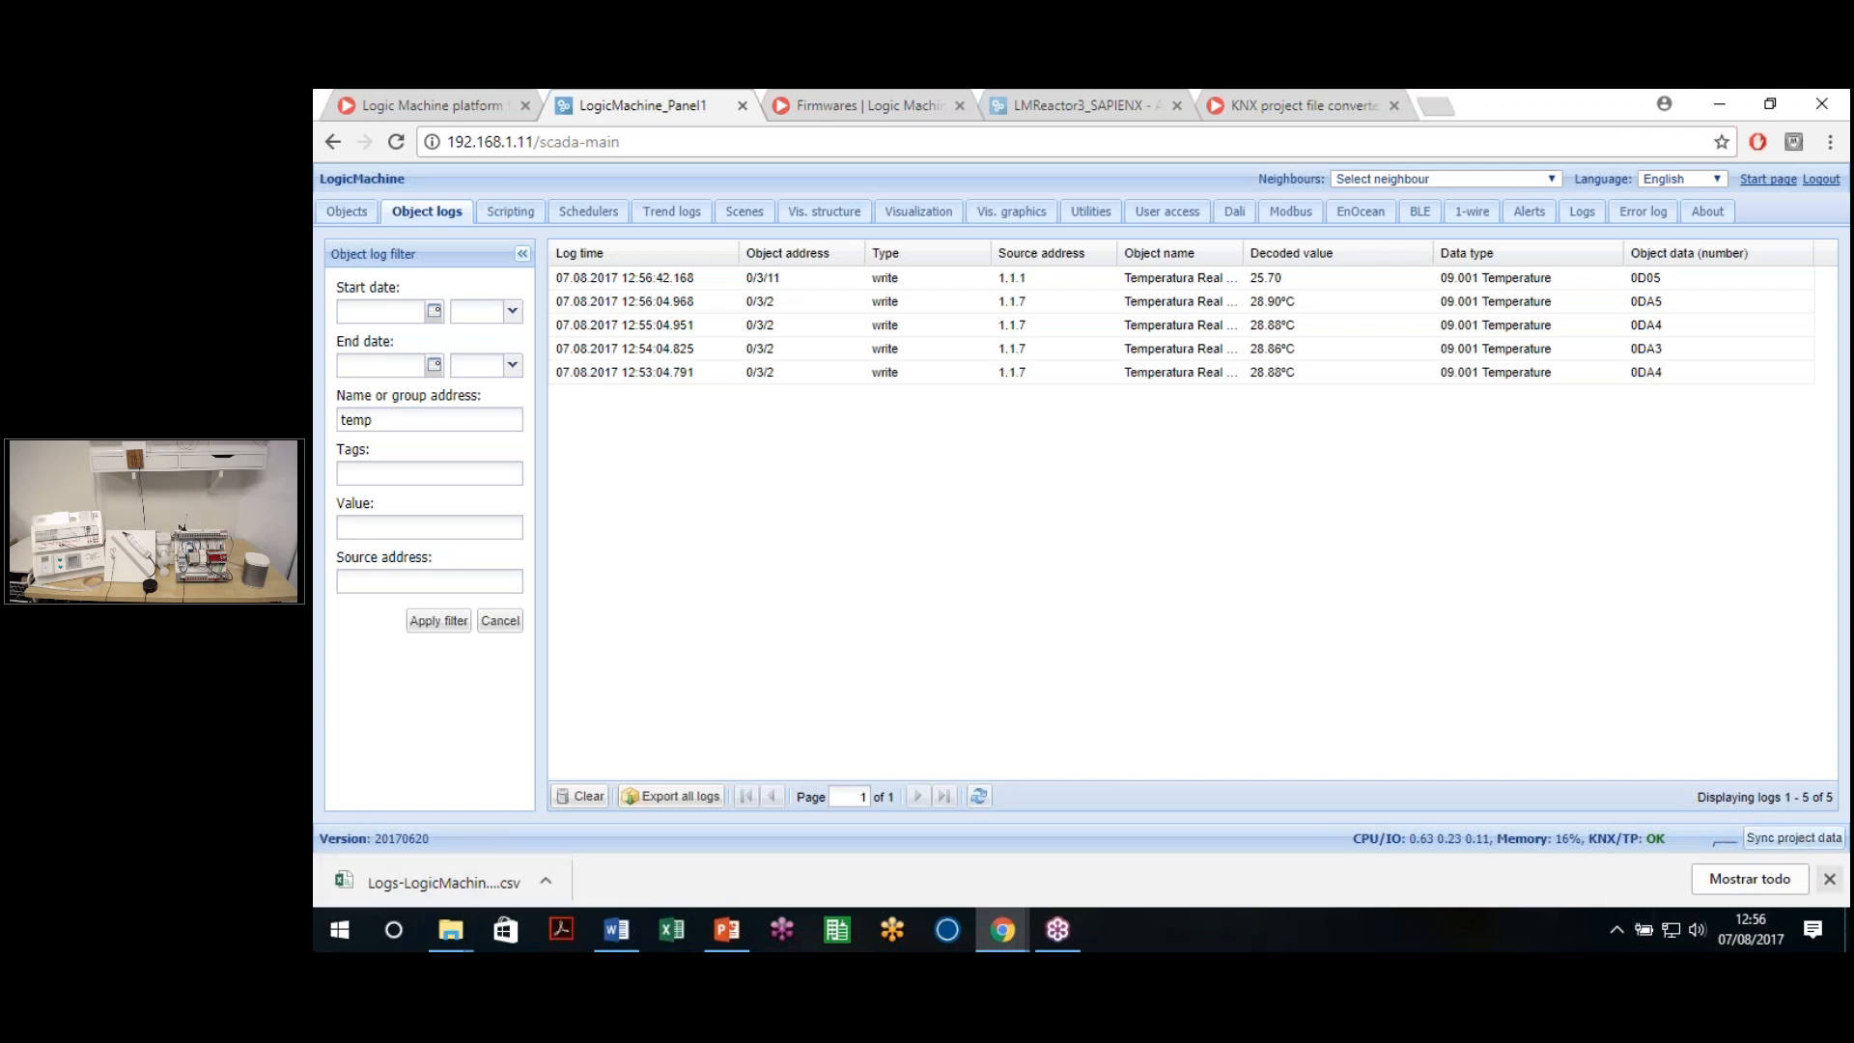
{"action": "left_click", "coordinate": [1832, 878]}
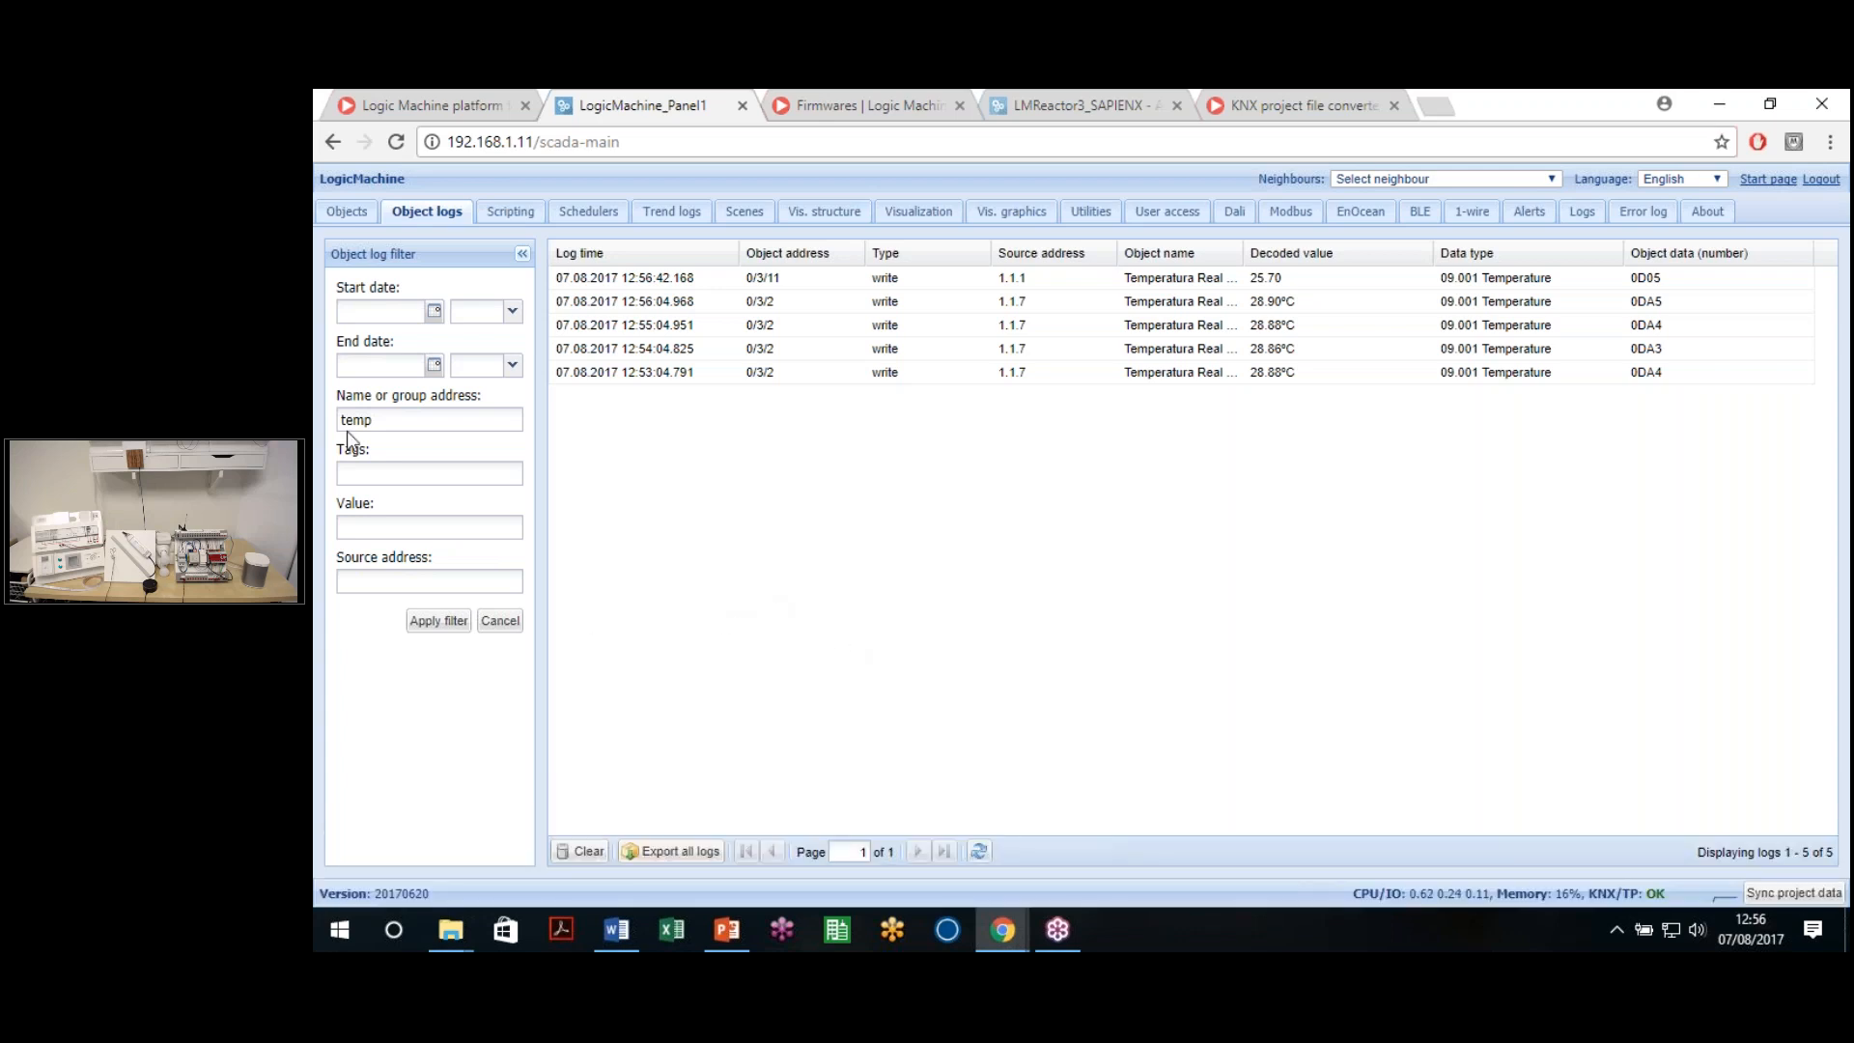
{"action": "double_click", "coordinate": [377, 419]}
{"action": "key", "text": "BackSpace"}
{"action": "left_click", "coordinate": [456, 623]}
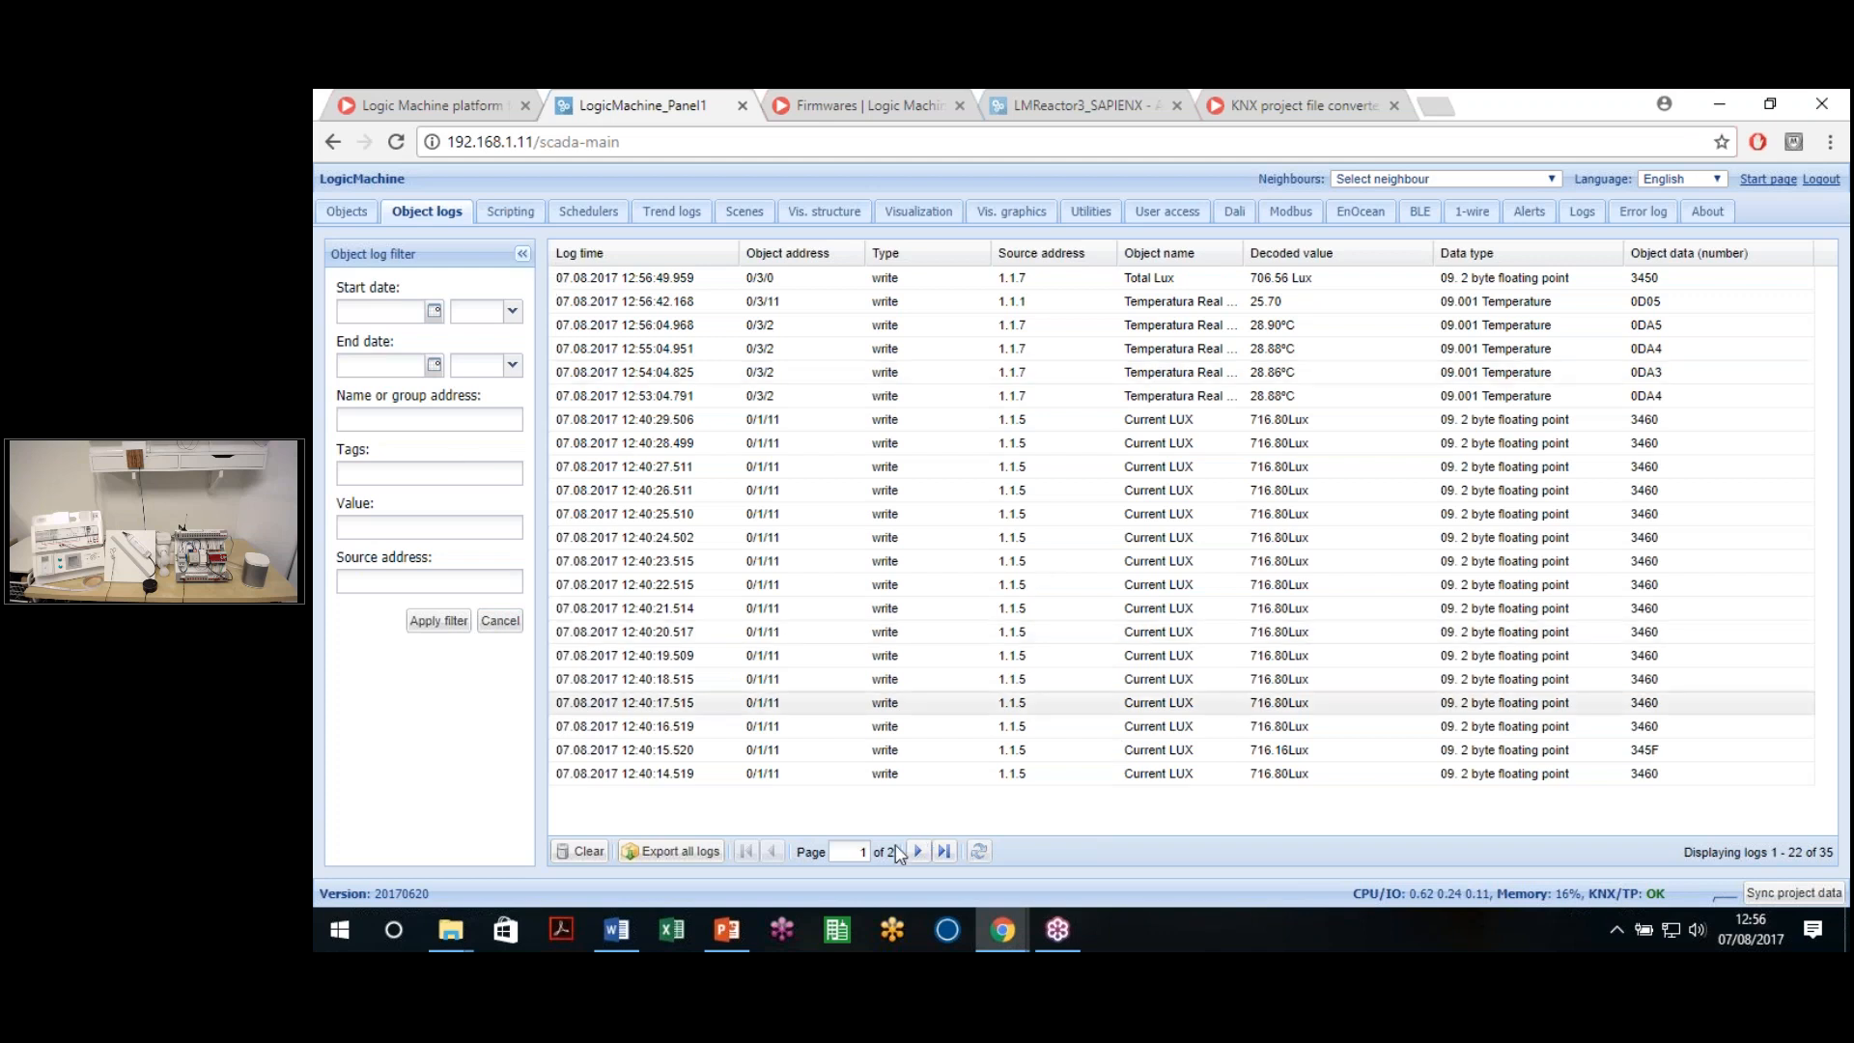
{"action": "left_click", "coordinate": [926, 852]}
{"action": "left_click", "coordinate": [773, 852]}
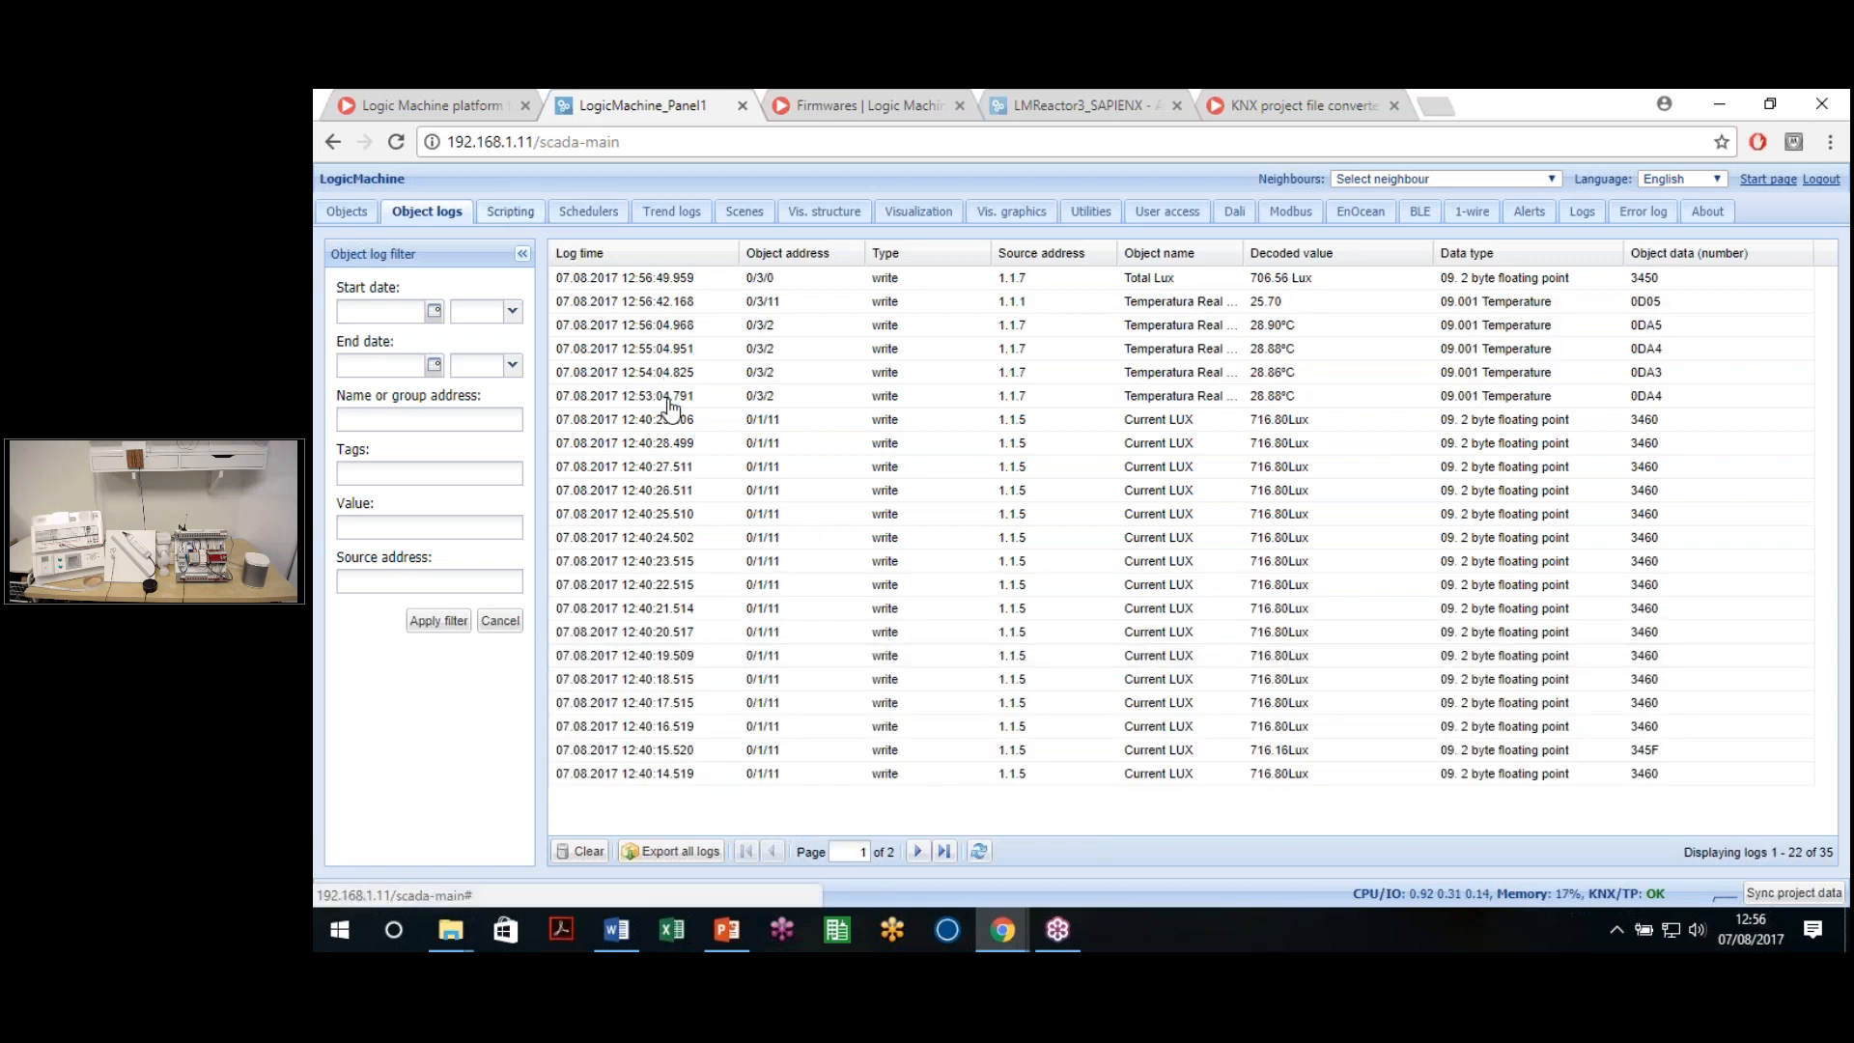
{"action": "left_click", "coordinate": [510, 211]}
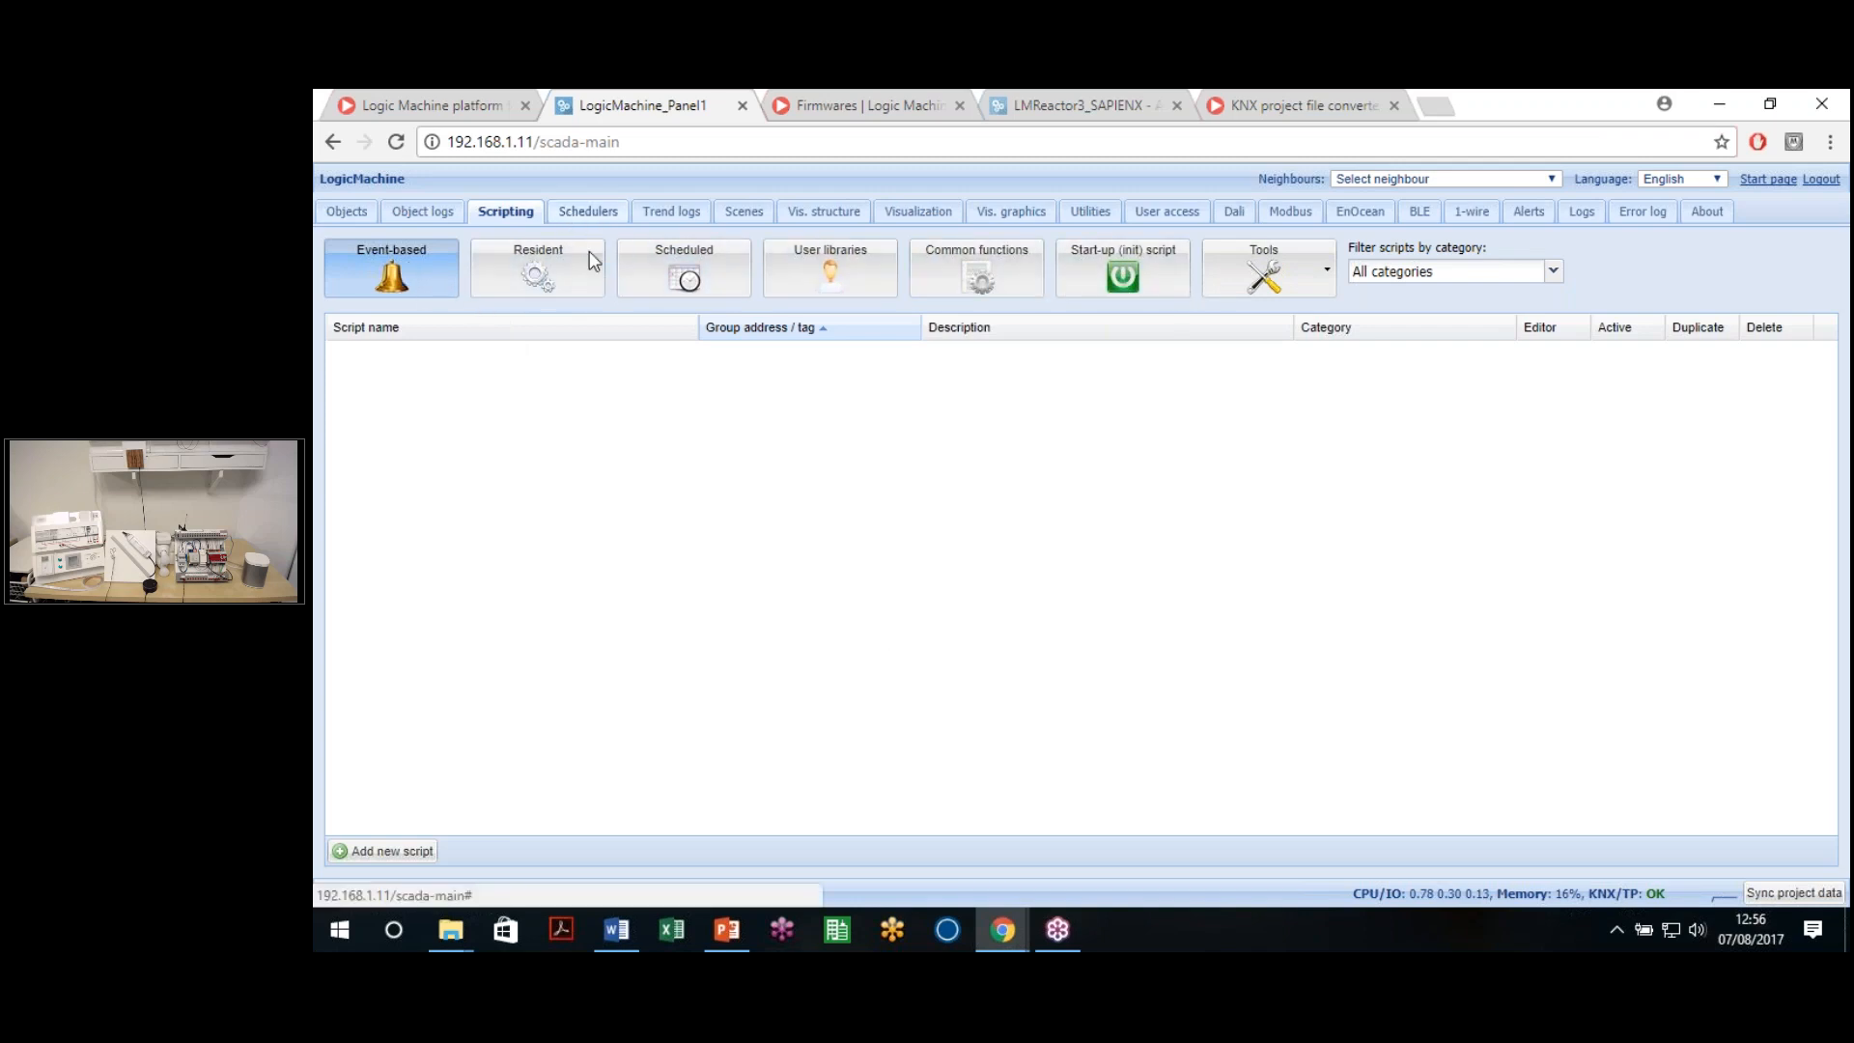
Check the empty Schedulers and Holidays lists, ending on the Holidays list
{"action": "left_click", "coordinate": [586, 216]}
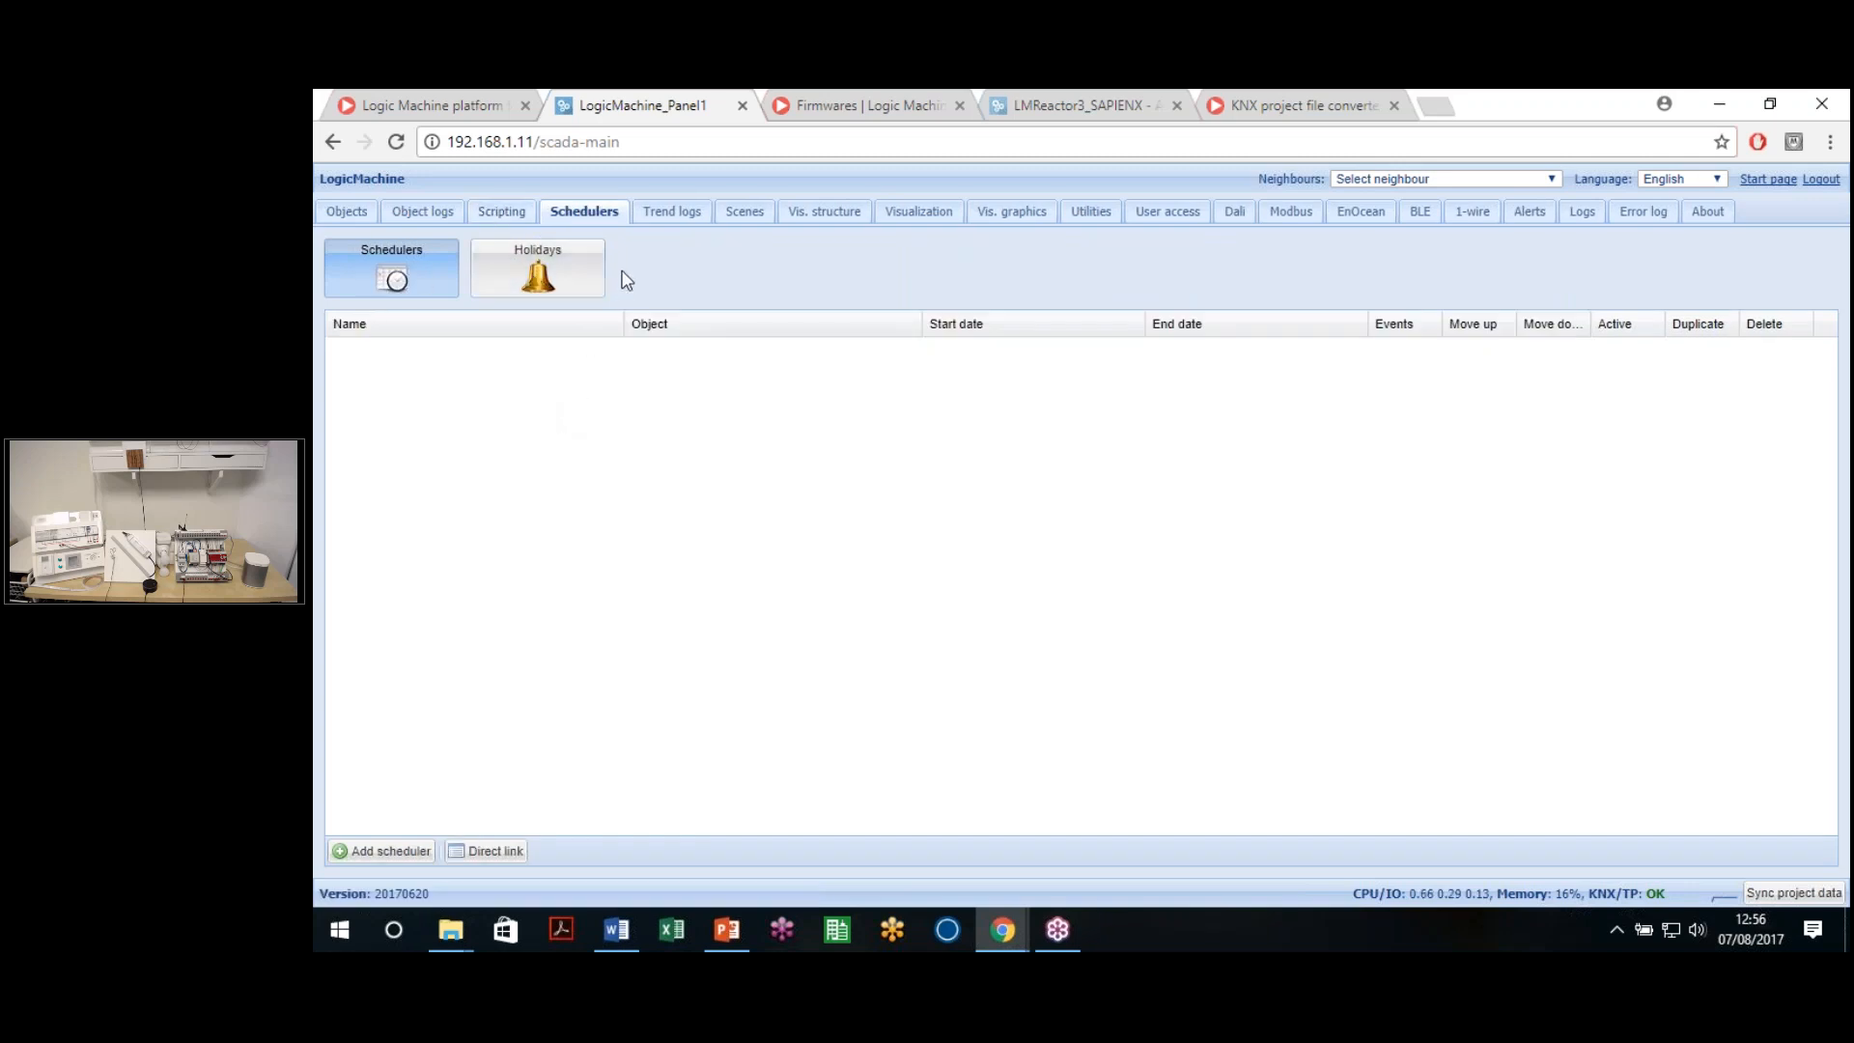
{"action": "left_click", "coordinate": [497, 280]}
{"action": "left_click", "coordinate": [415, 282]}
{"action": "left_click", "coordinate": [529, 280]}
{"action": "left_click", "coordinate": [393, 278]}
{"action": "left_click", "coordinate": [541, 280]}
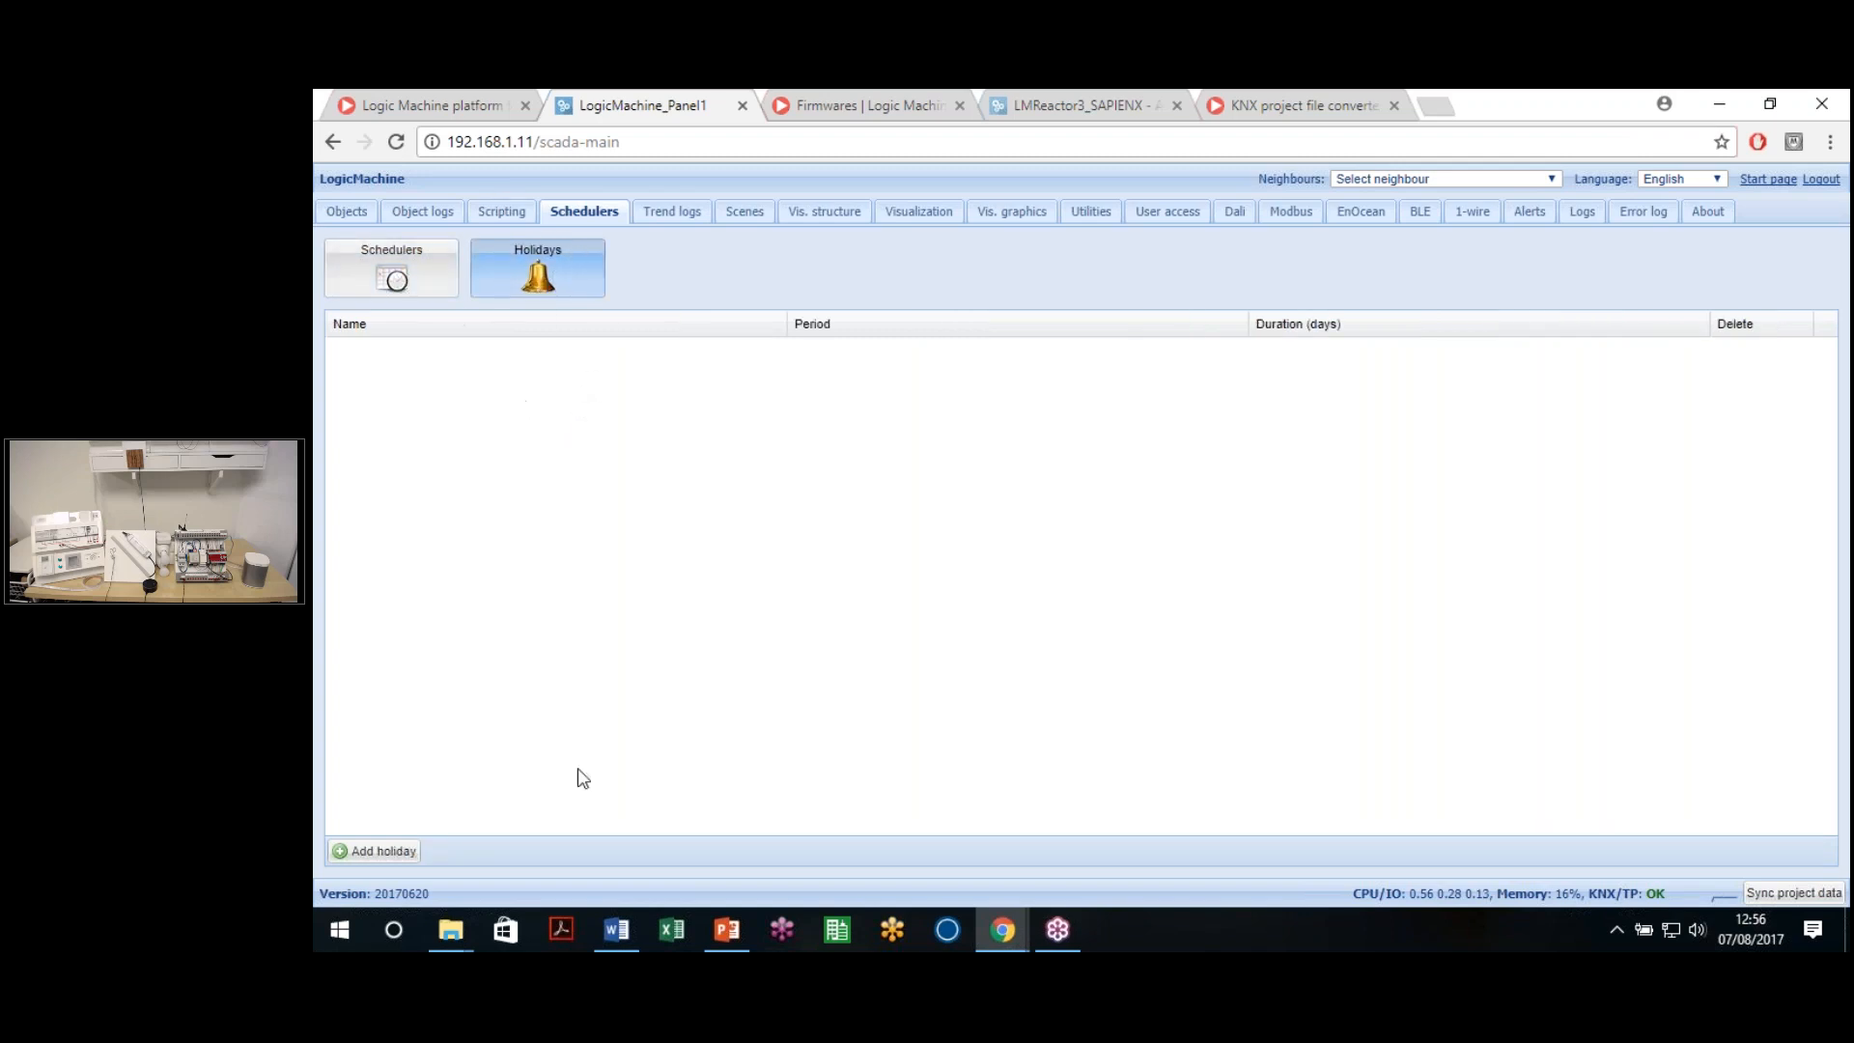
Add a recurring 1-day holiday 'Saint EMBS' on 07 August, then return to Schedulers
{"action": "left_click", "coordinate": [383, 853]}
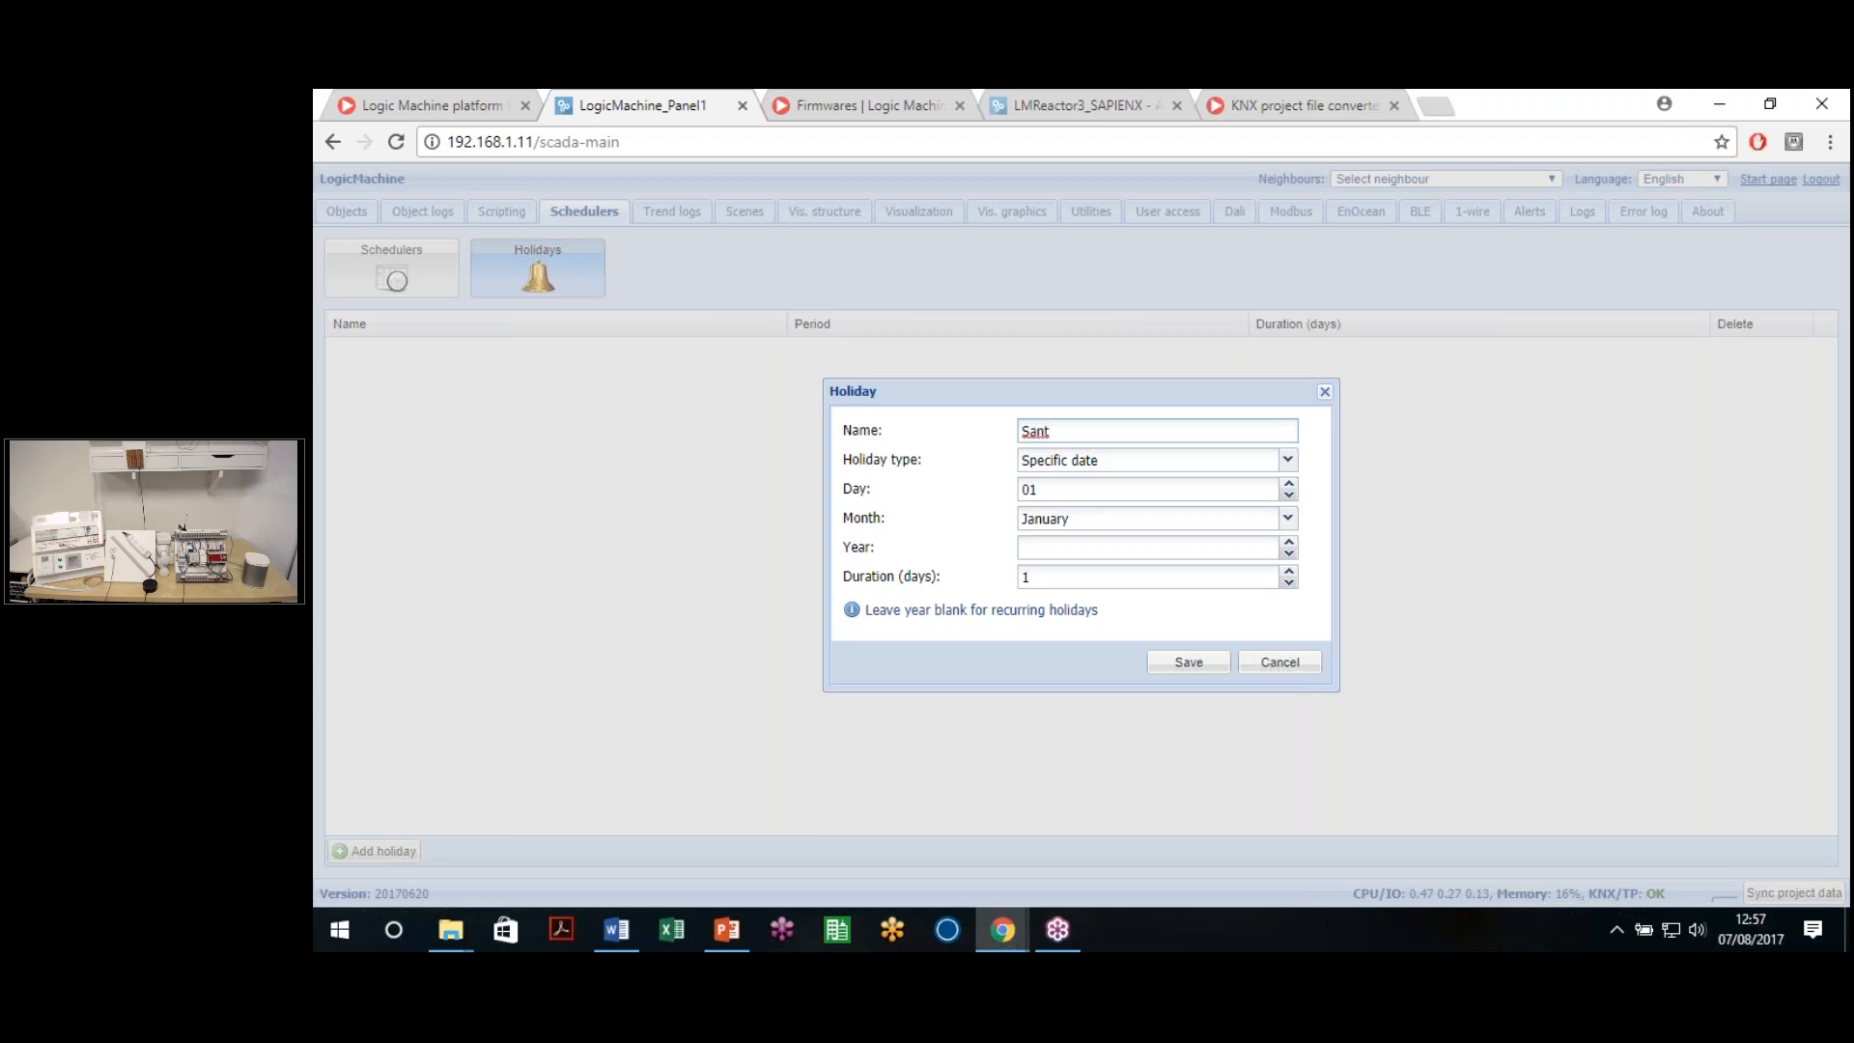
{"action": "type", "text": "Sant EMBS"}
{"action": "left_click", "coordinate": [1036, 431]}
{"action": "type", "text": "i"}
{"action": "left_click", "coordinate": [1078, 488]}
{"action": "double_click", "coordinate": [1082, 497]}
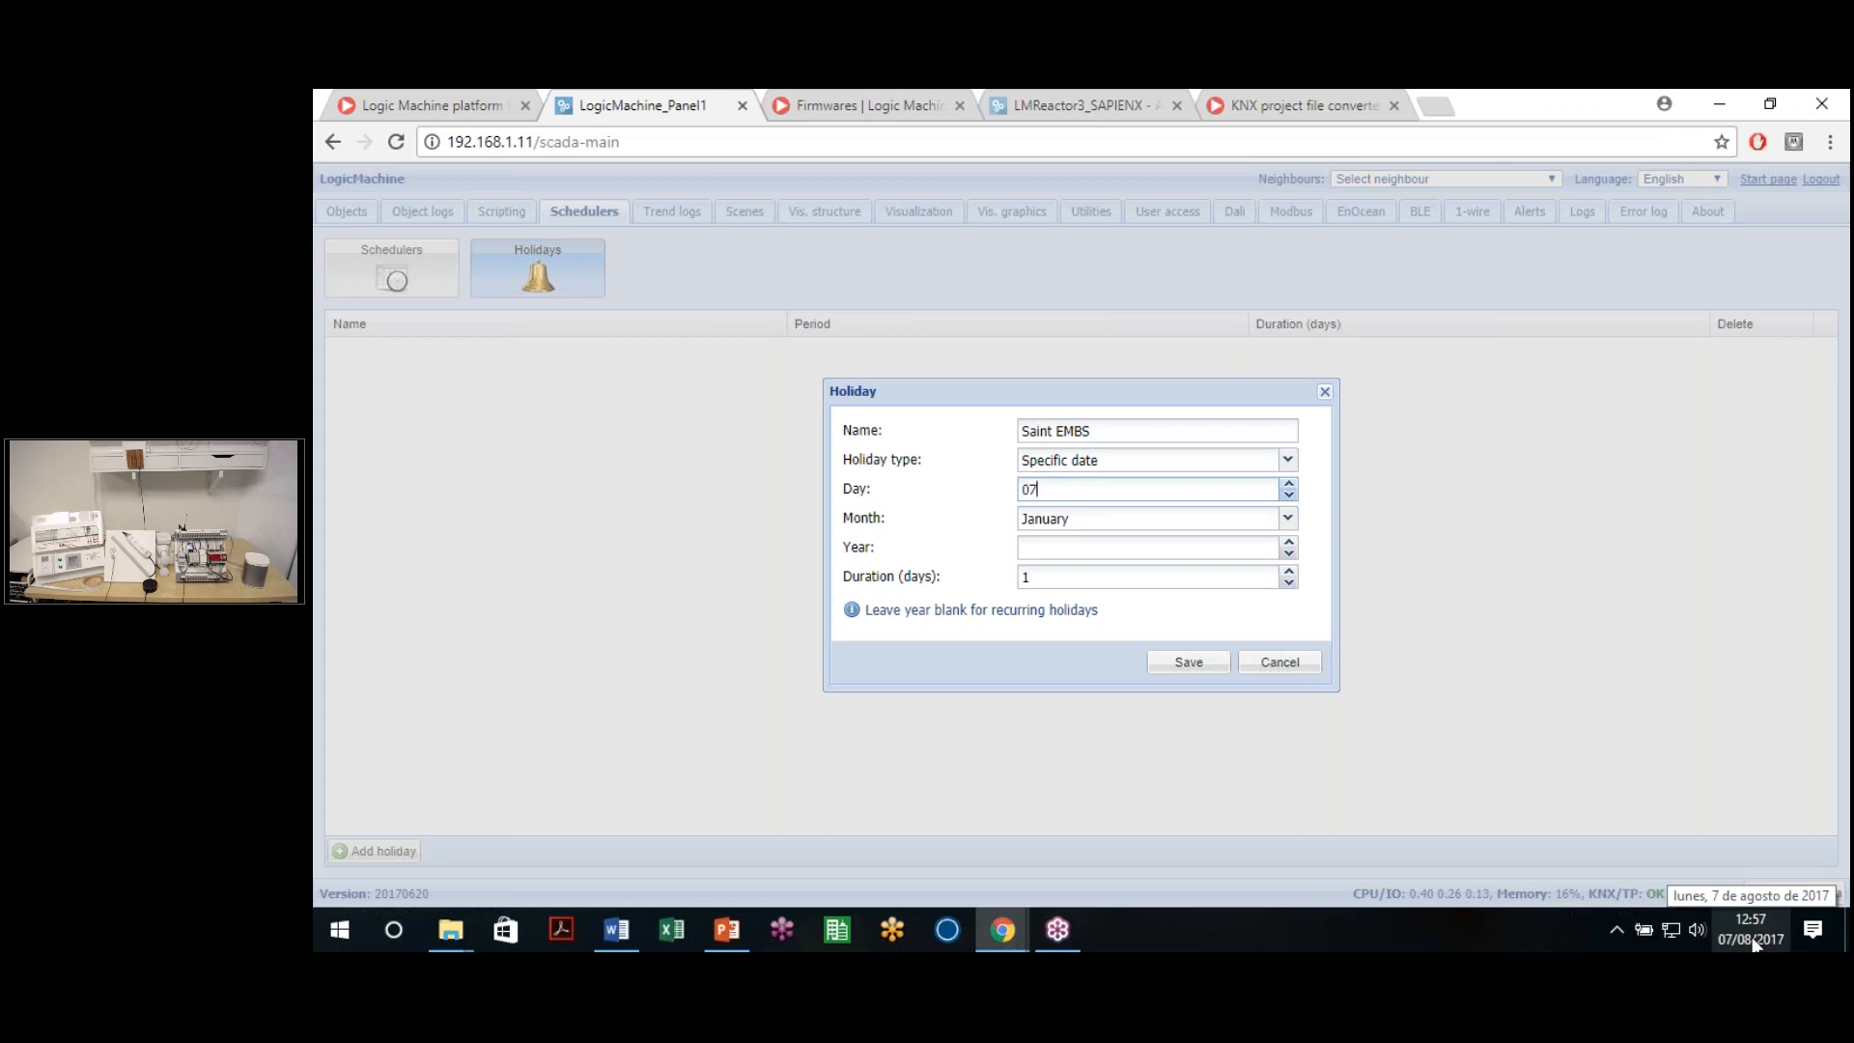
{"action": "left_click", "coordinate": [1233, 522]}
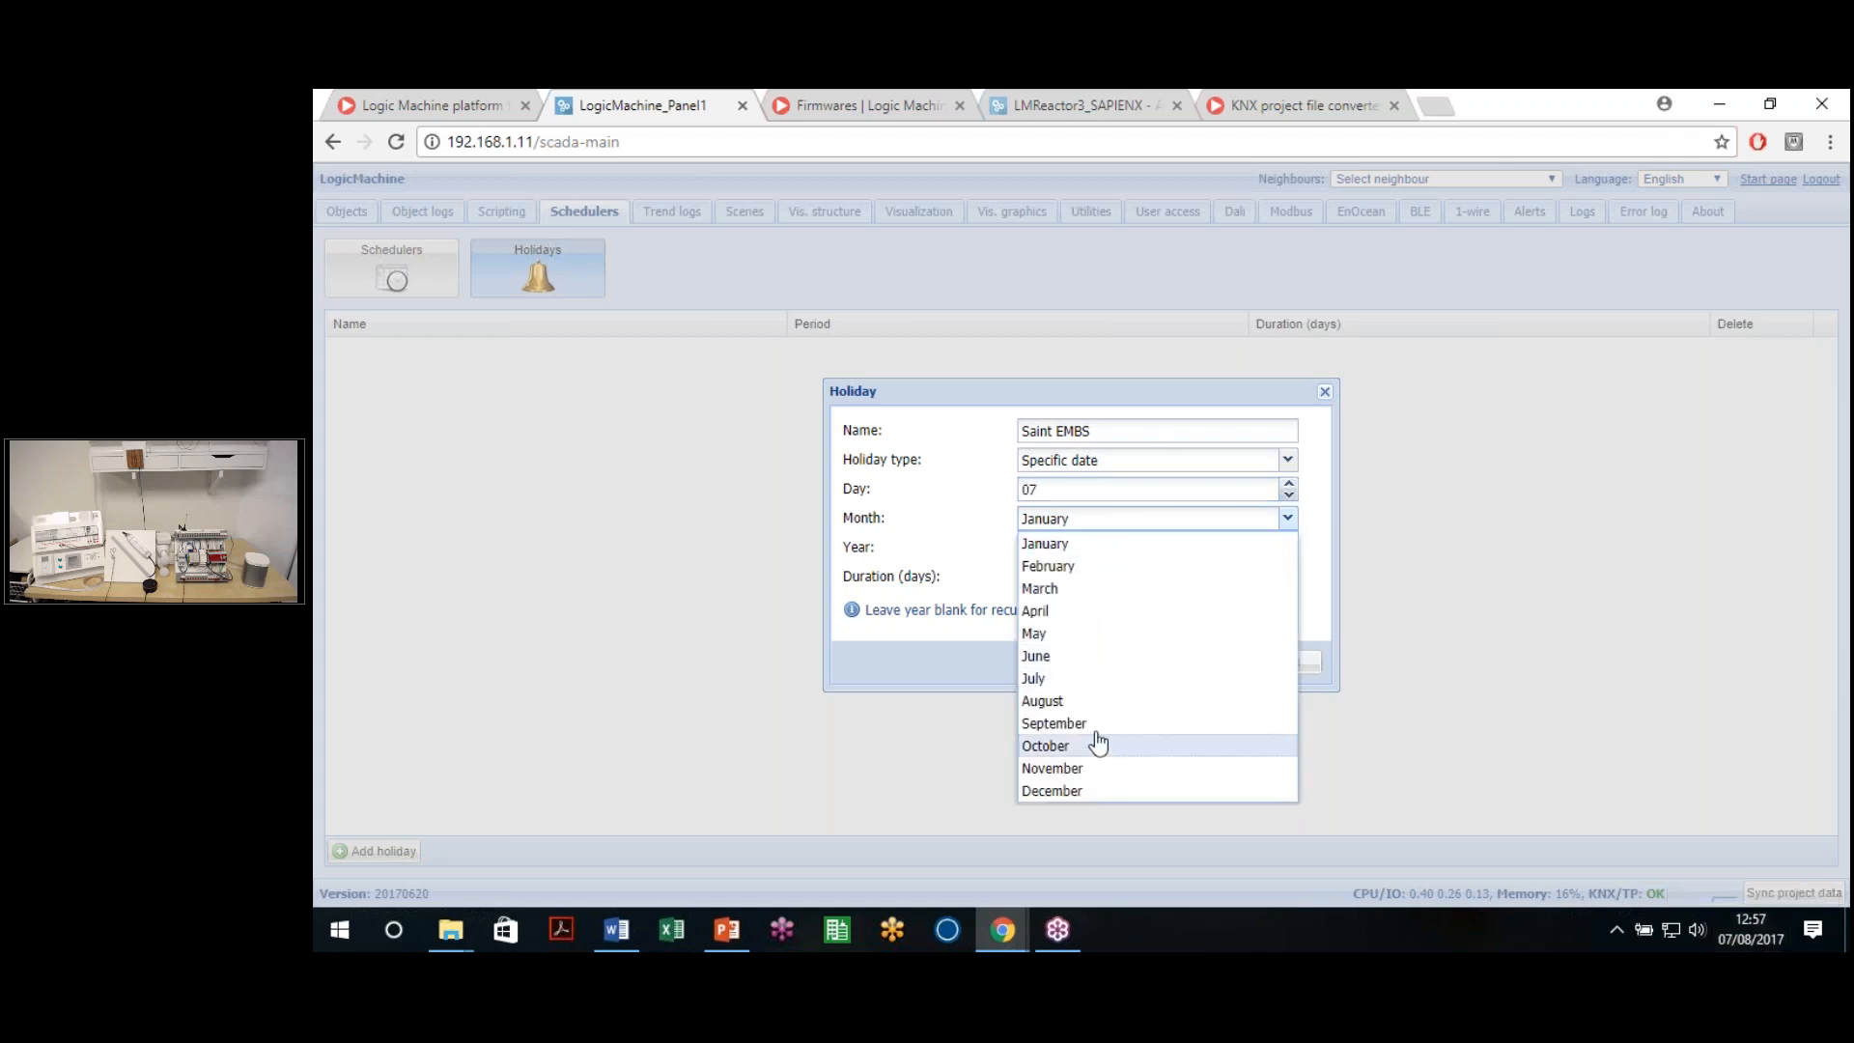
{"action": "left_click", "coordinate": [1057, 701]}
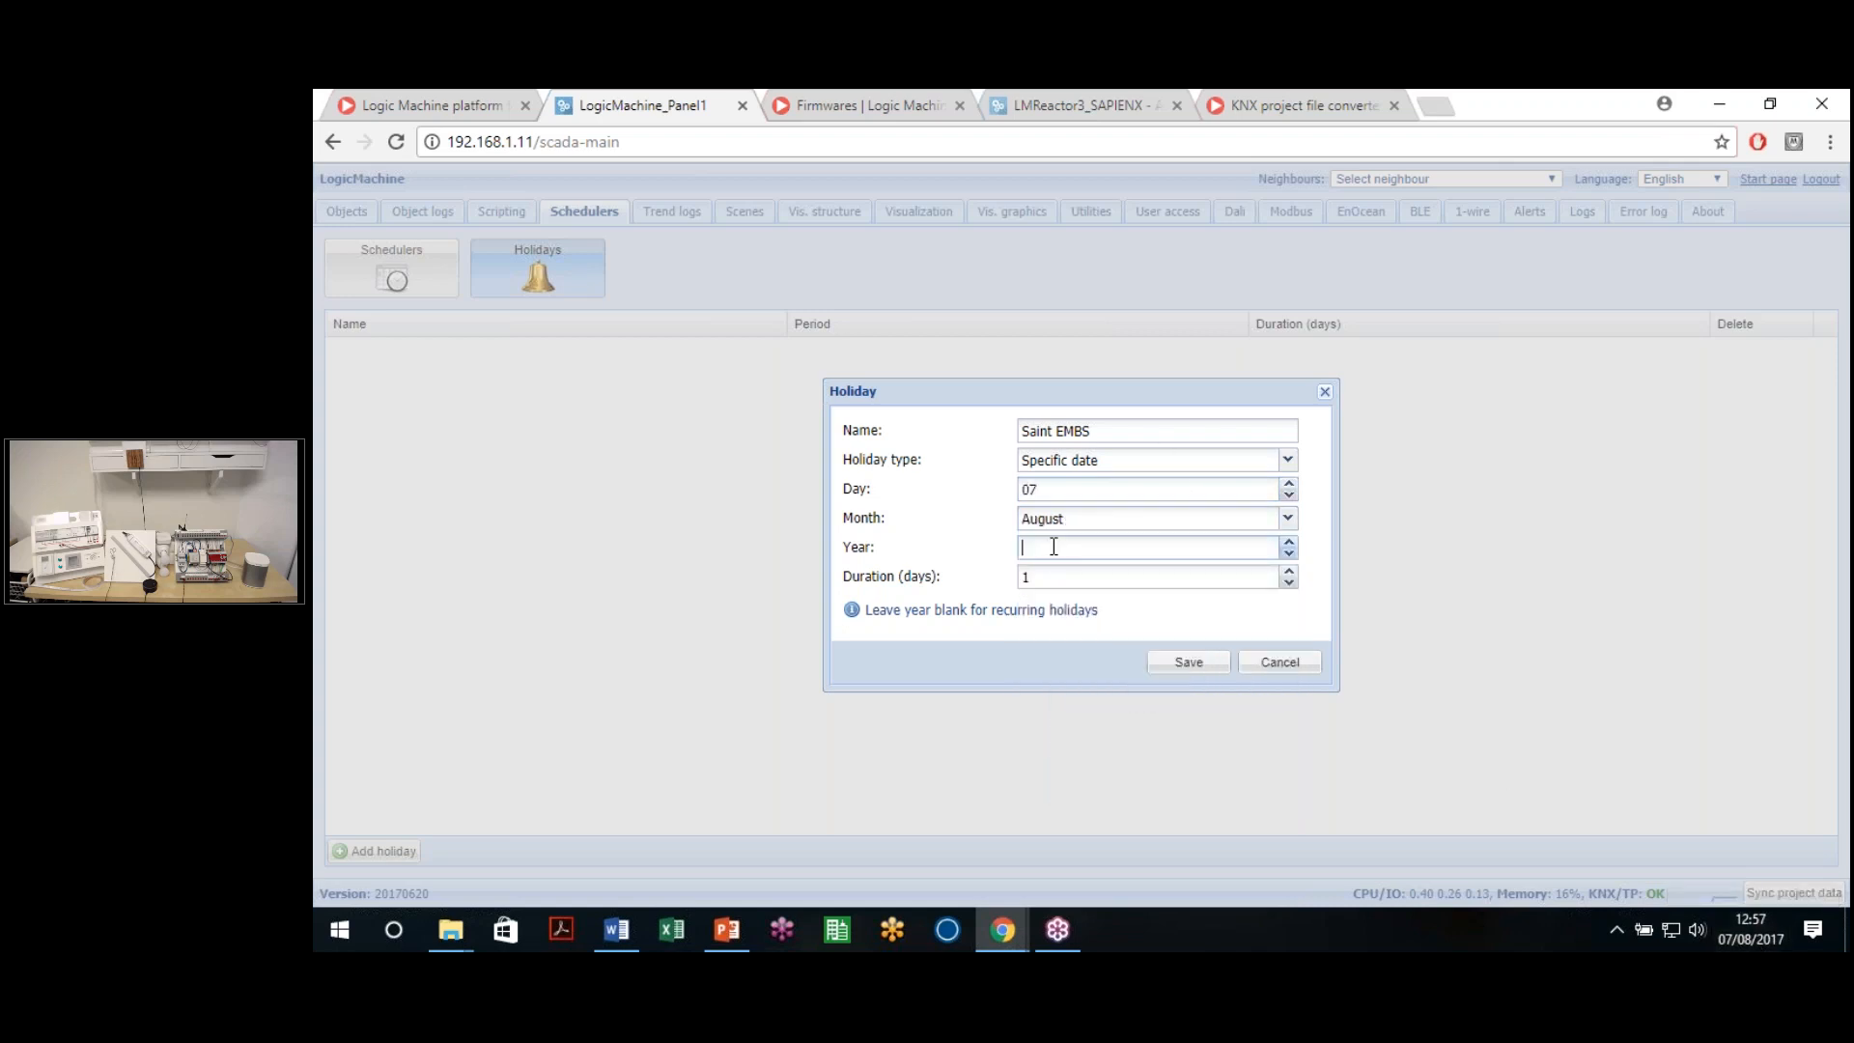
{"action": "left_click", "coordinate": [1039, 580]}
{"action": "left_click", "coordinate": [1189, 667]}
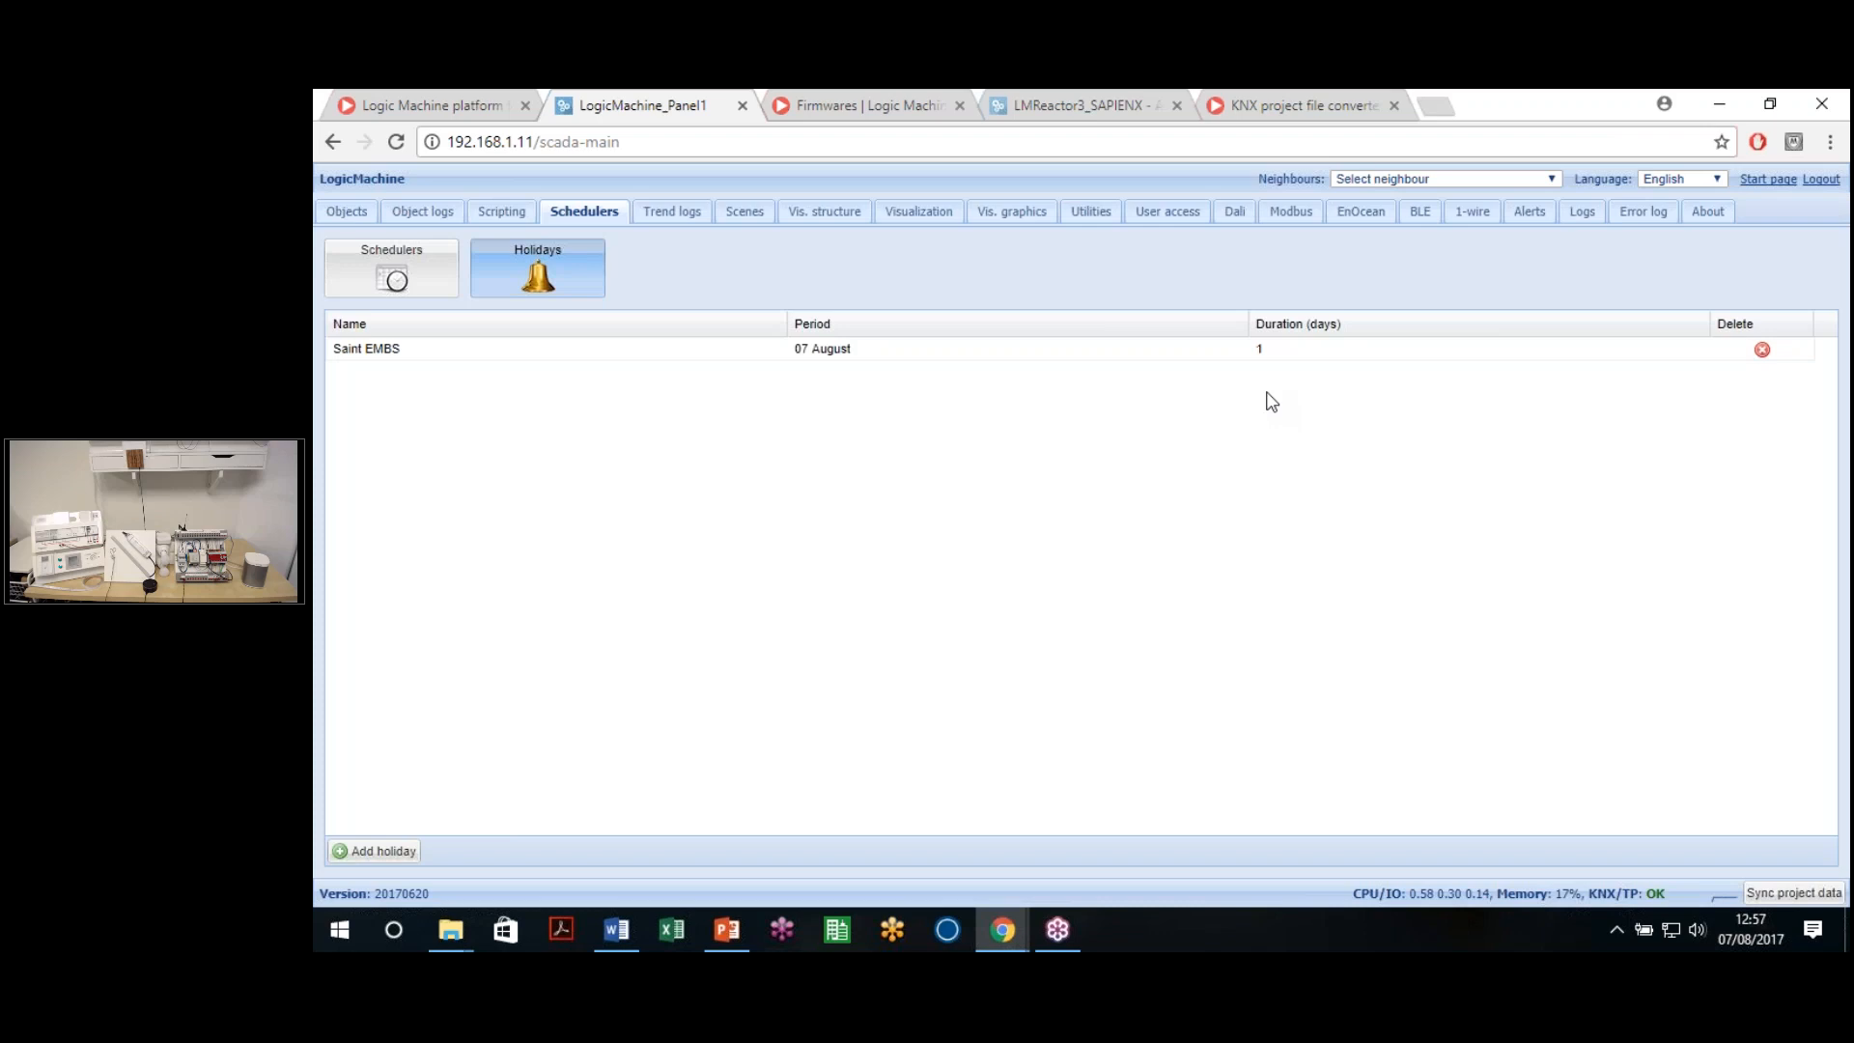
{"action": "left_click", "coordinate": [418, 280]}
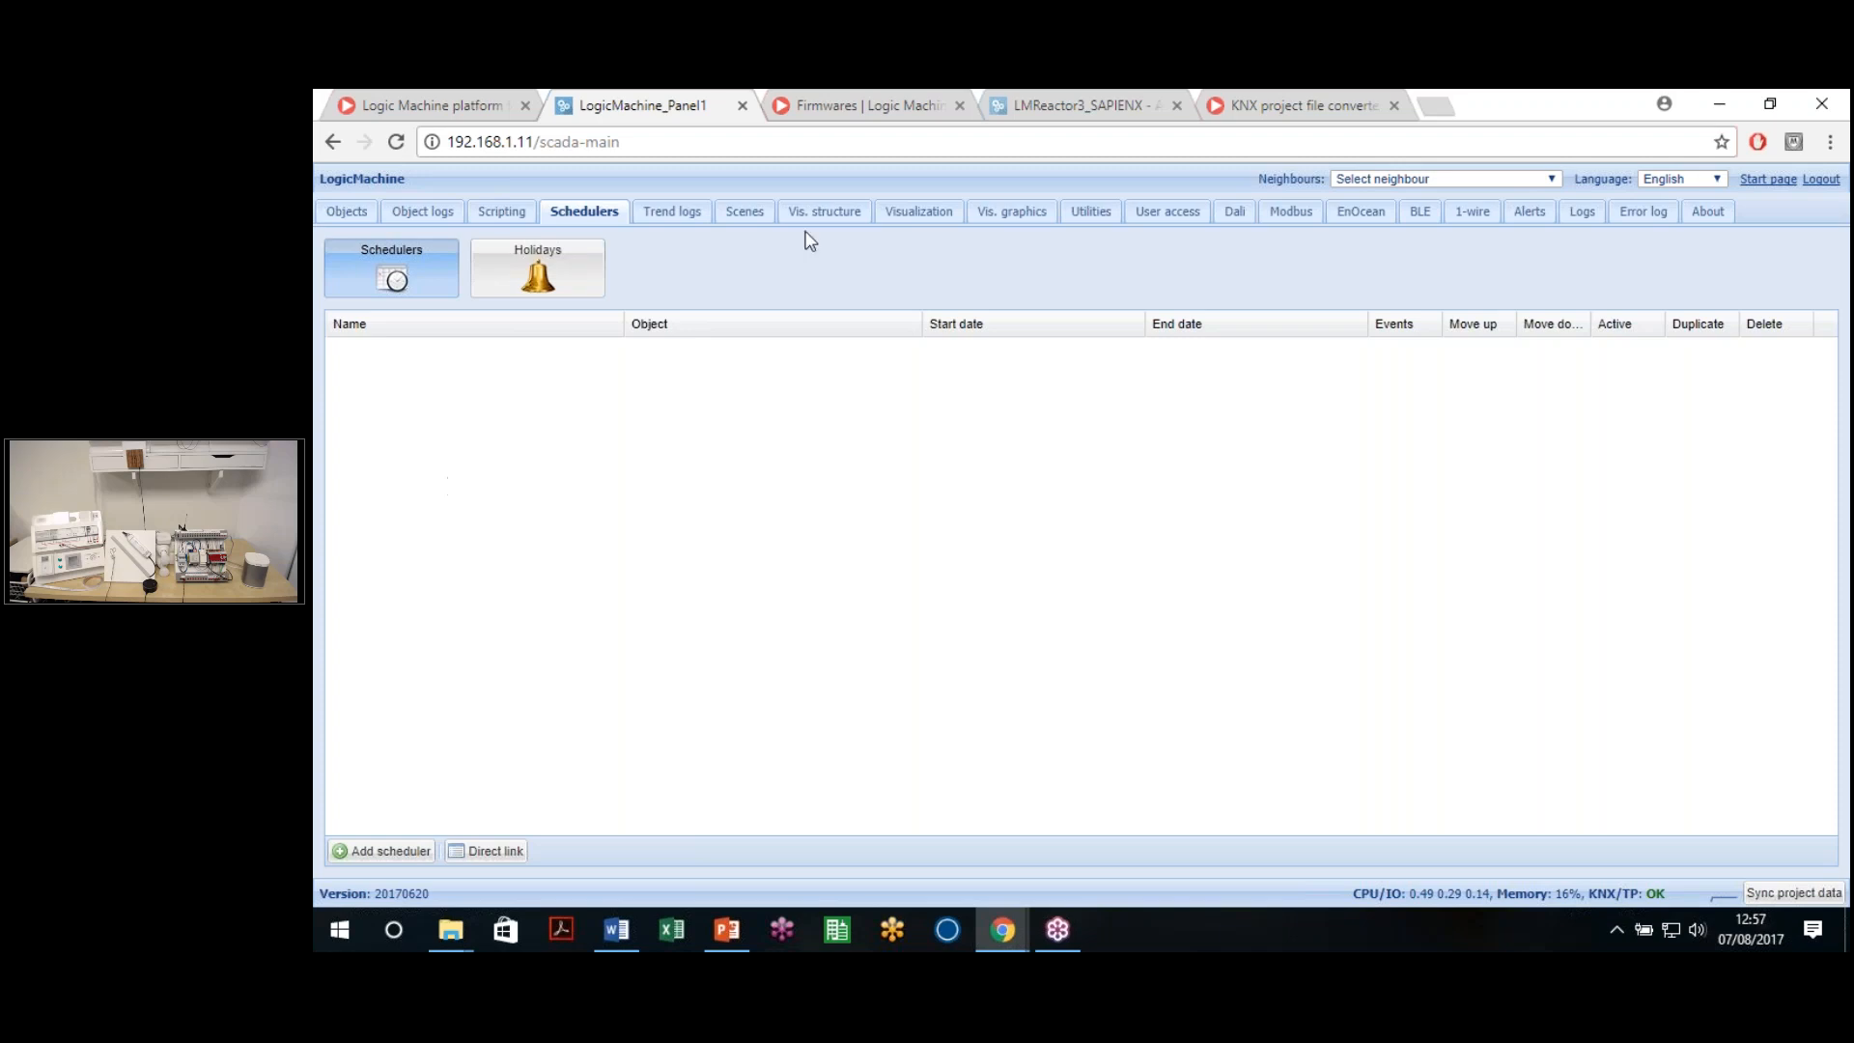
Check the controller's date and time settings without changes, then begin a new scheduler
{"action": "left_click", "coordinate": [1093, 215]}
{"action": "left_click", "coordinate": [1123, 273]}
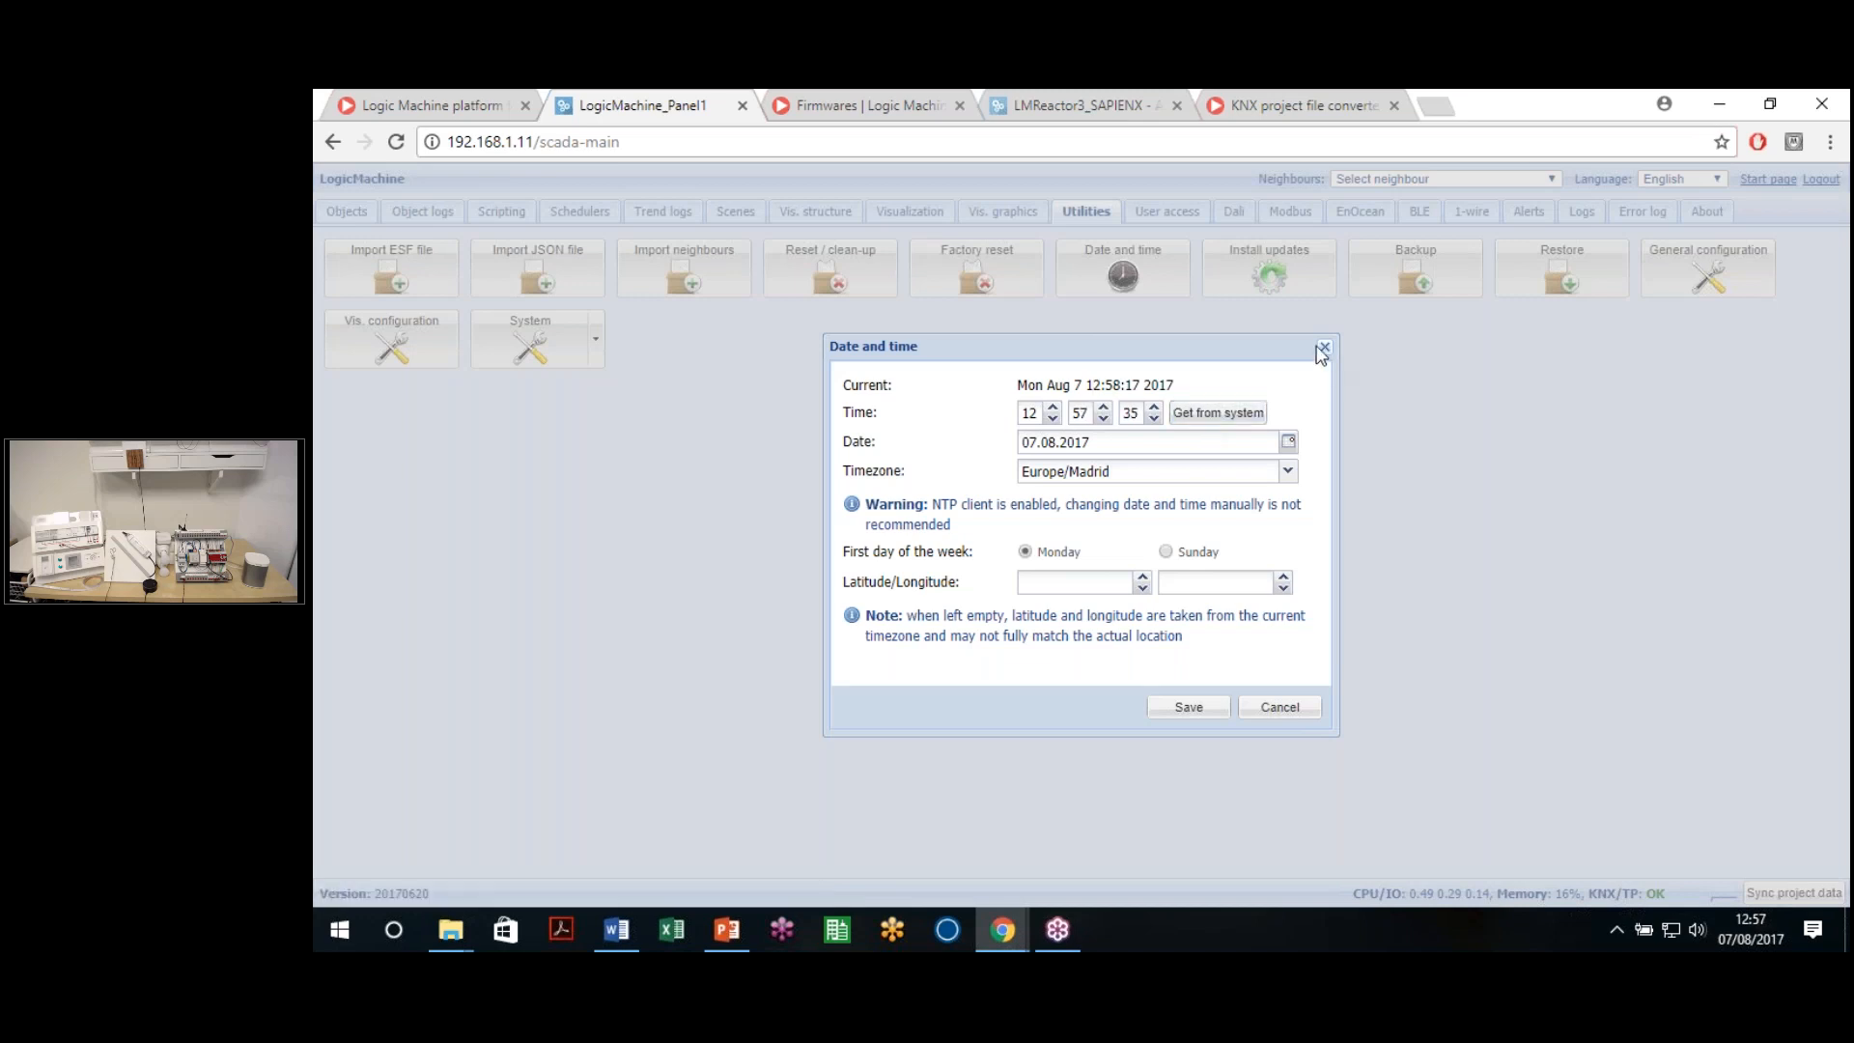
{"action": "left_click", "coordinate": [1323, 347]}
{"action": "left_click", "coordinate": [498, 215]}
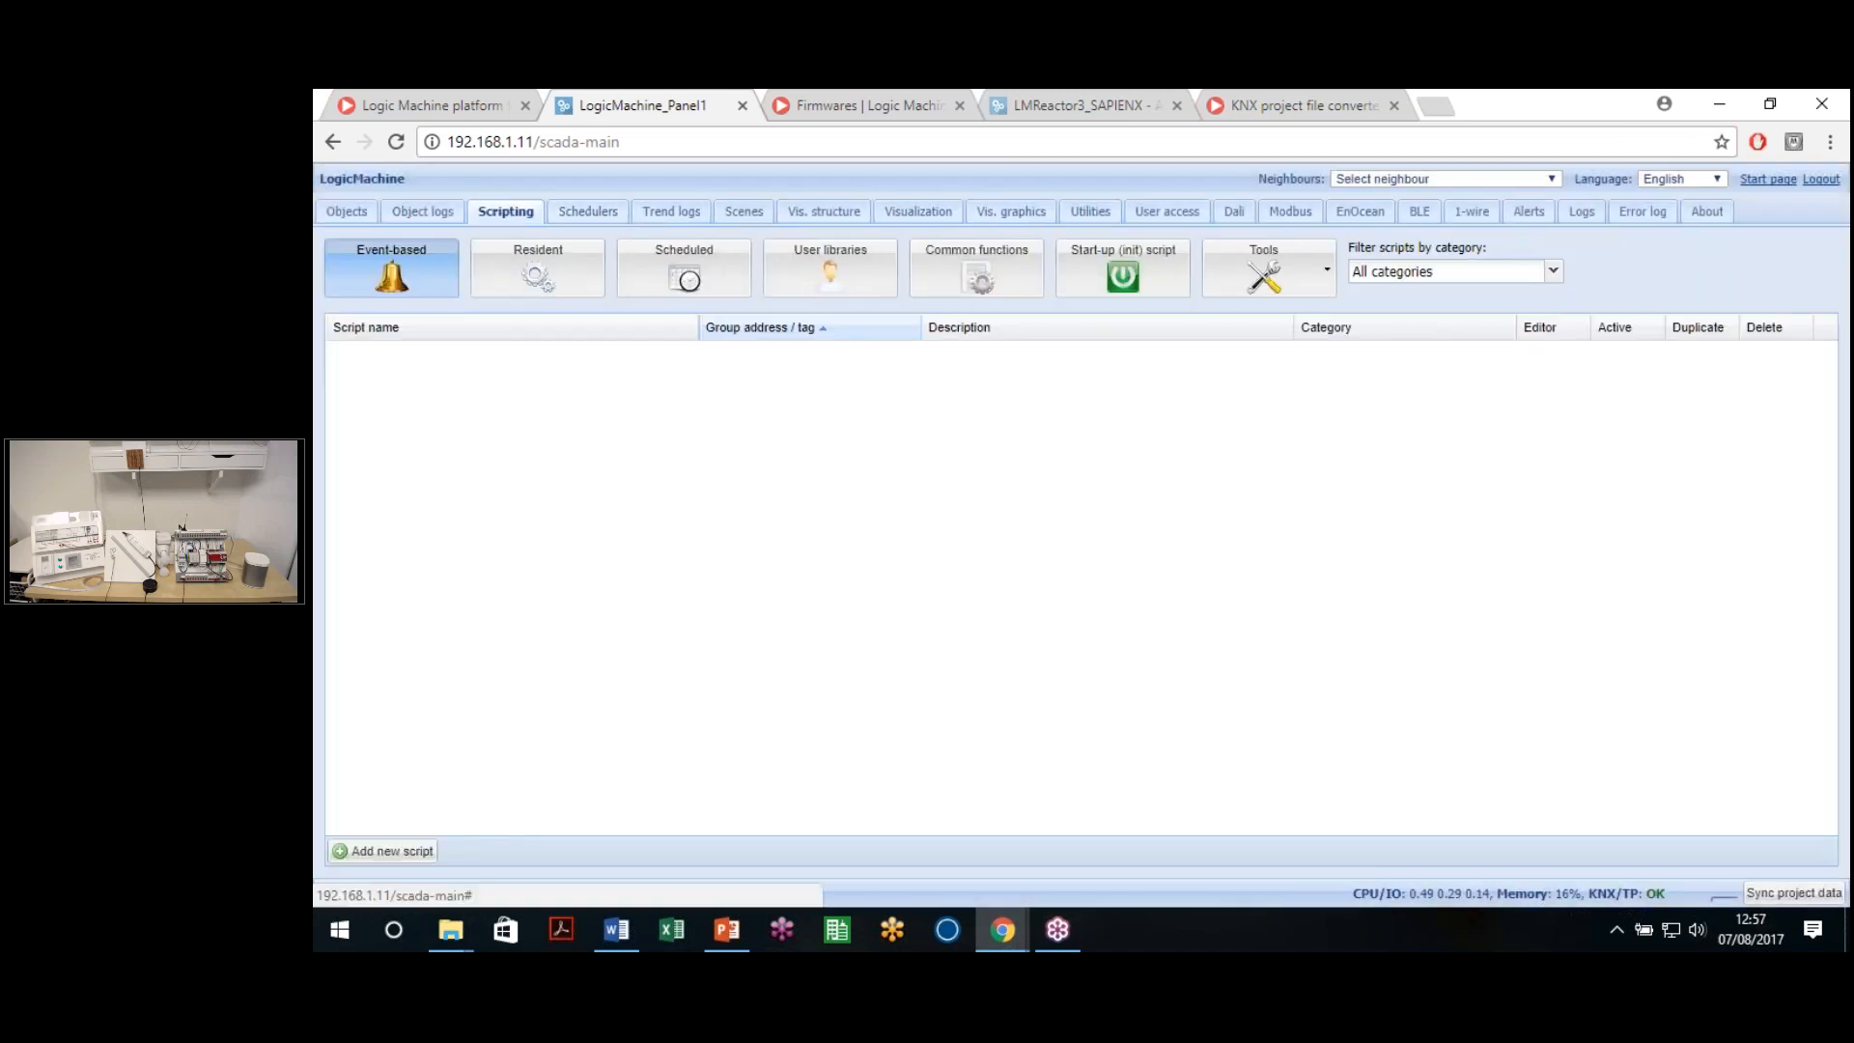
{"action": "left_click", "coordinate": [583, 218]}
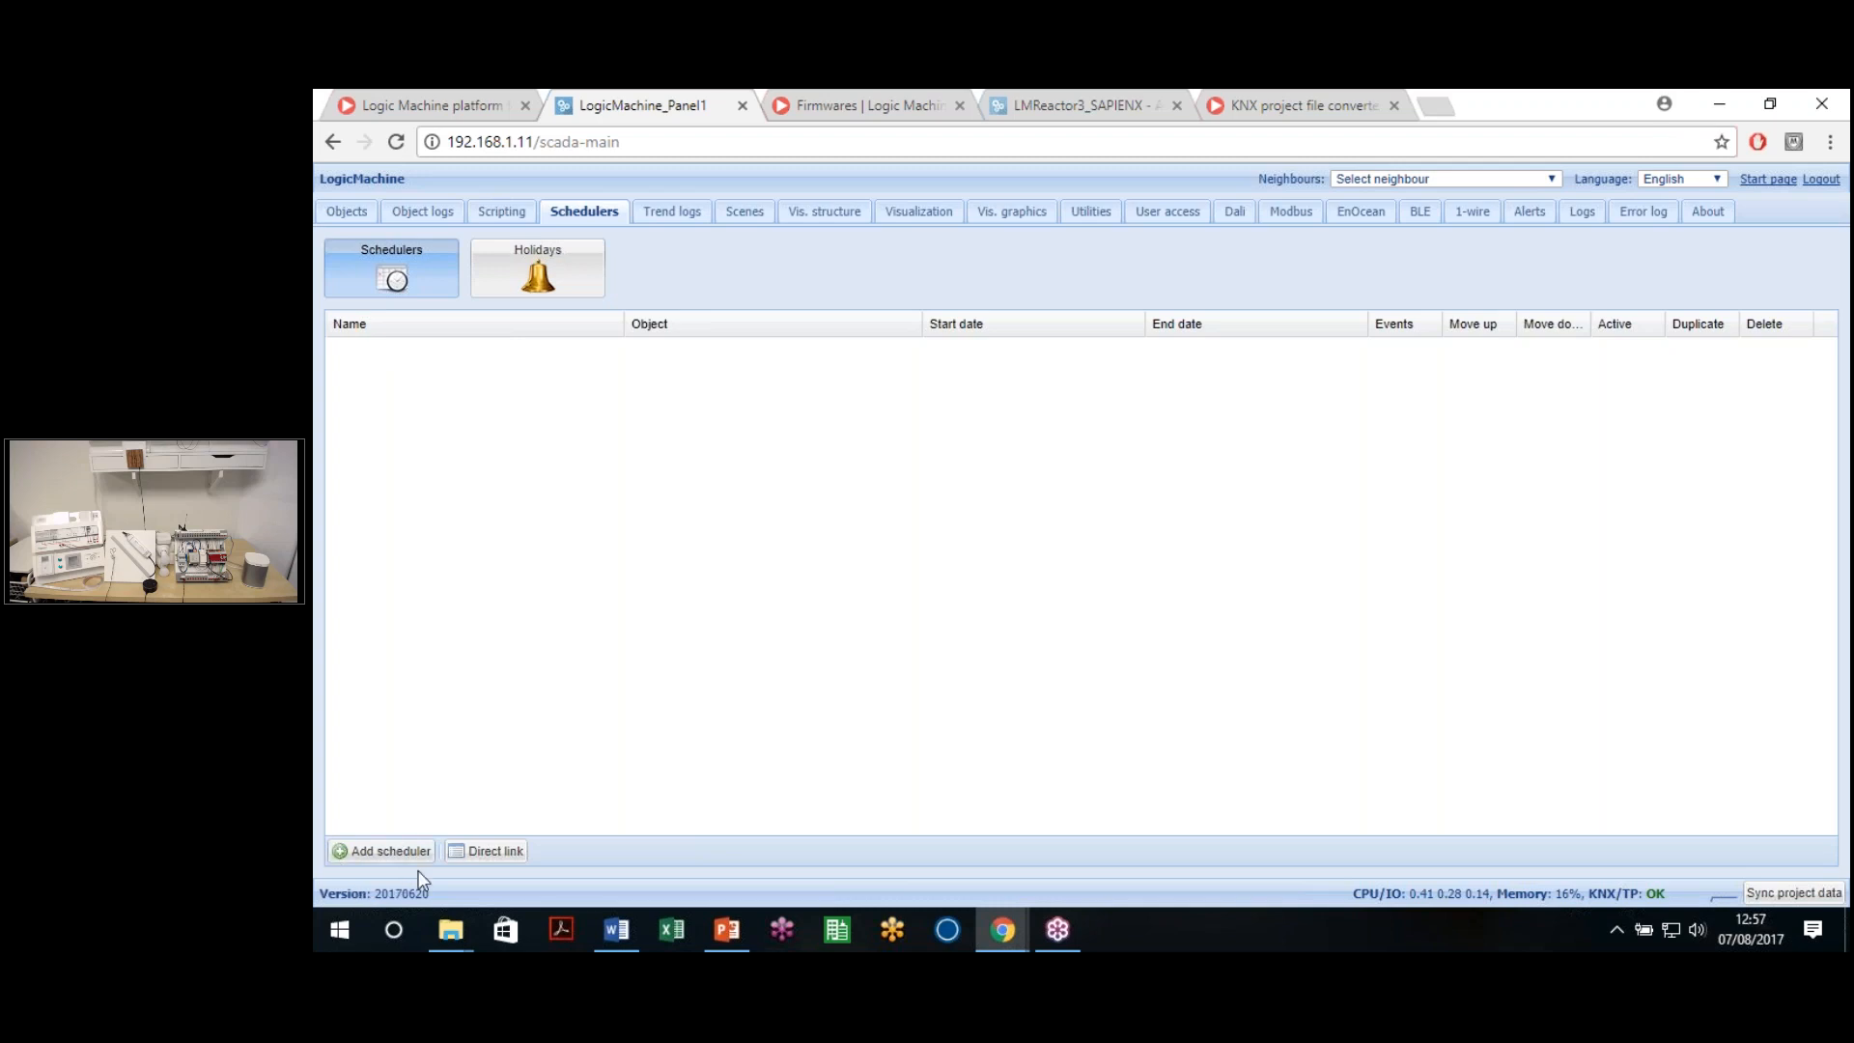
{"action": "left_click", "coordinate": [387, 853]}
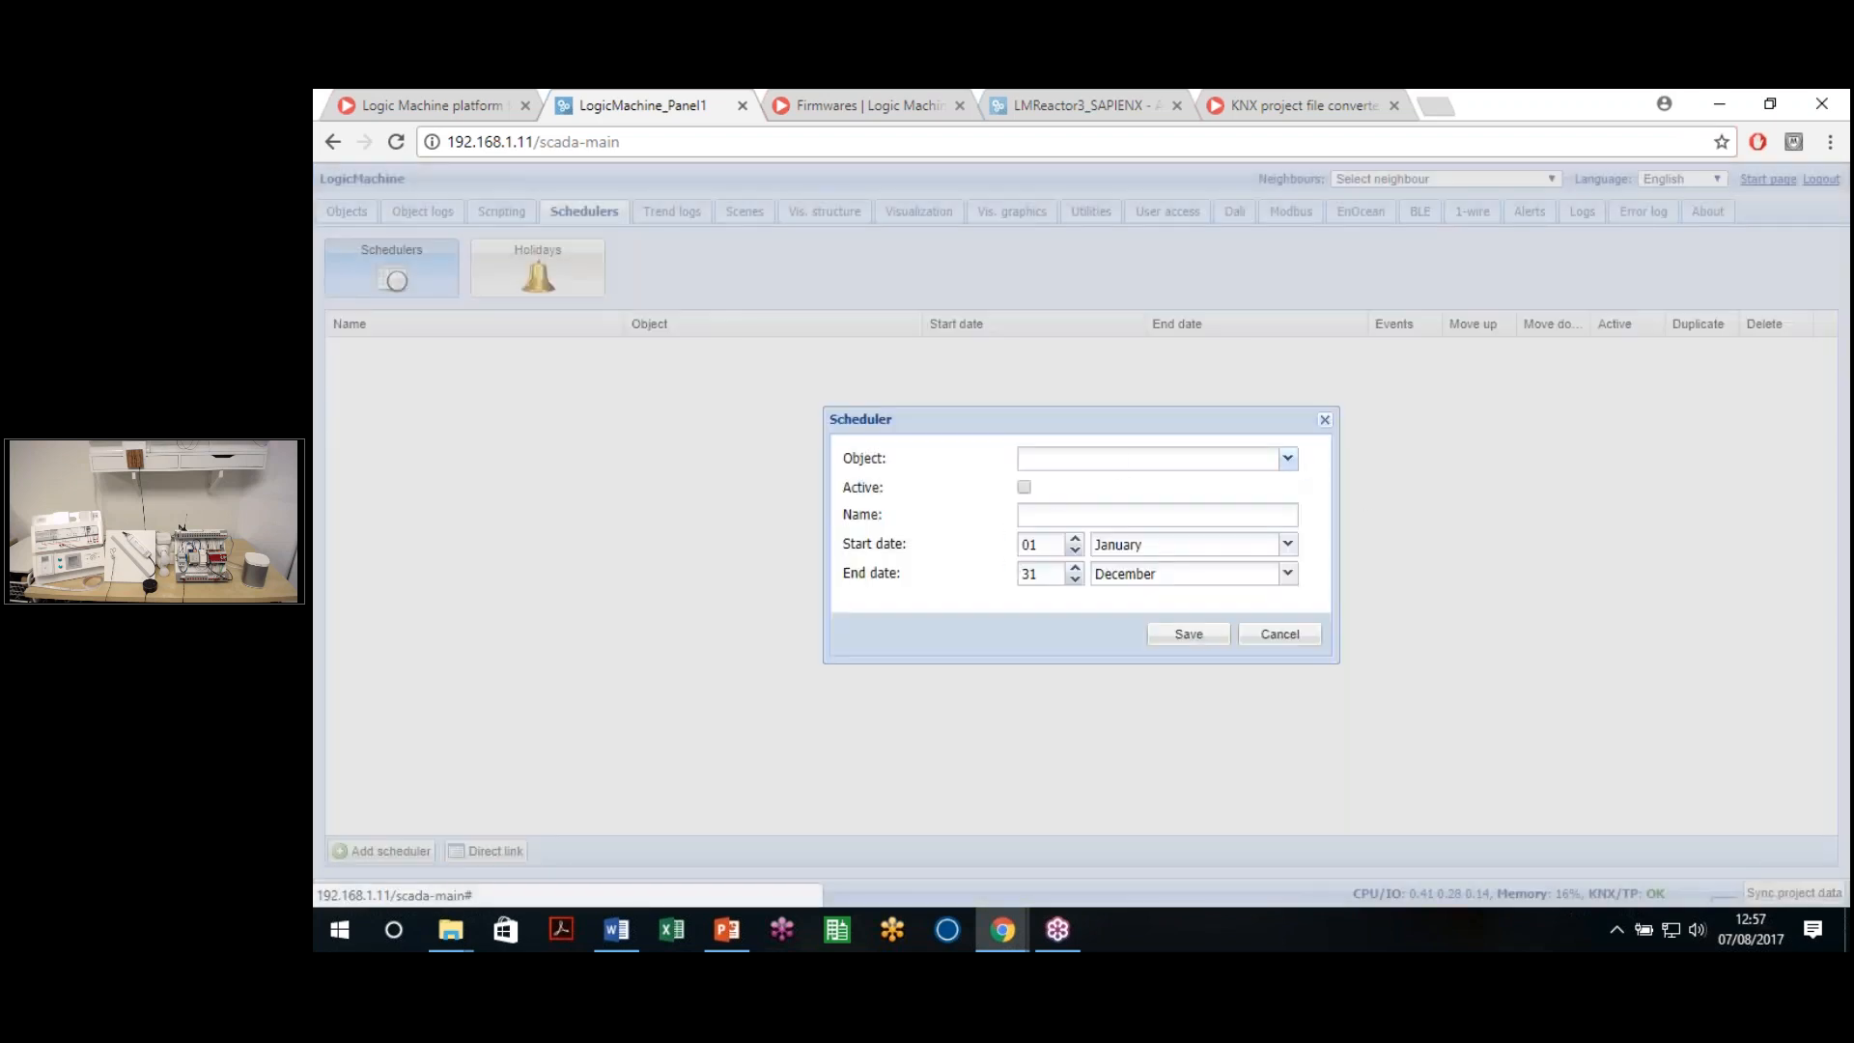
Choose 21/1/1 Thermostat 1 ON/OFF as the scheduler's object
{"action": "left_click", "coordinate": [1287, 459]}
{"action": "scroll", "coordinate": [1288, 599], "scroll_direction": "down", "scroll_amount": 5}
{"action": "left_click_drag", "start_coordinate": [1288, 674], "coordinate": [1294, 790]}
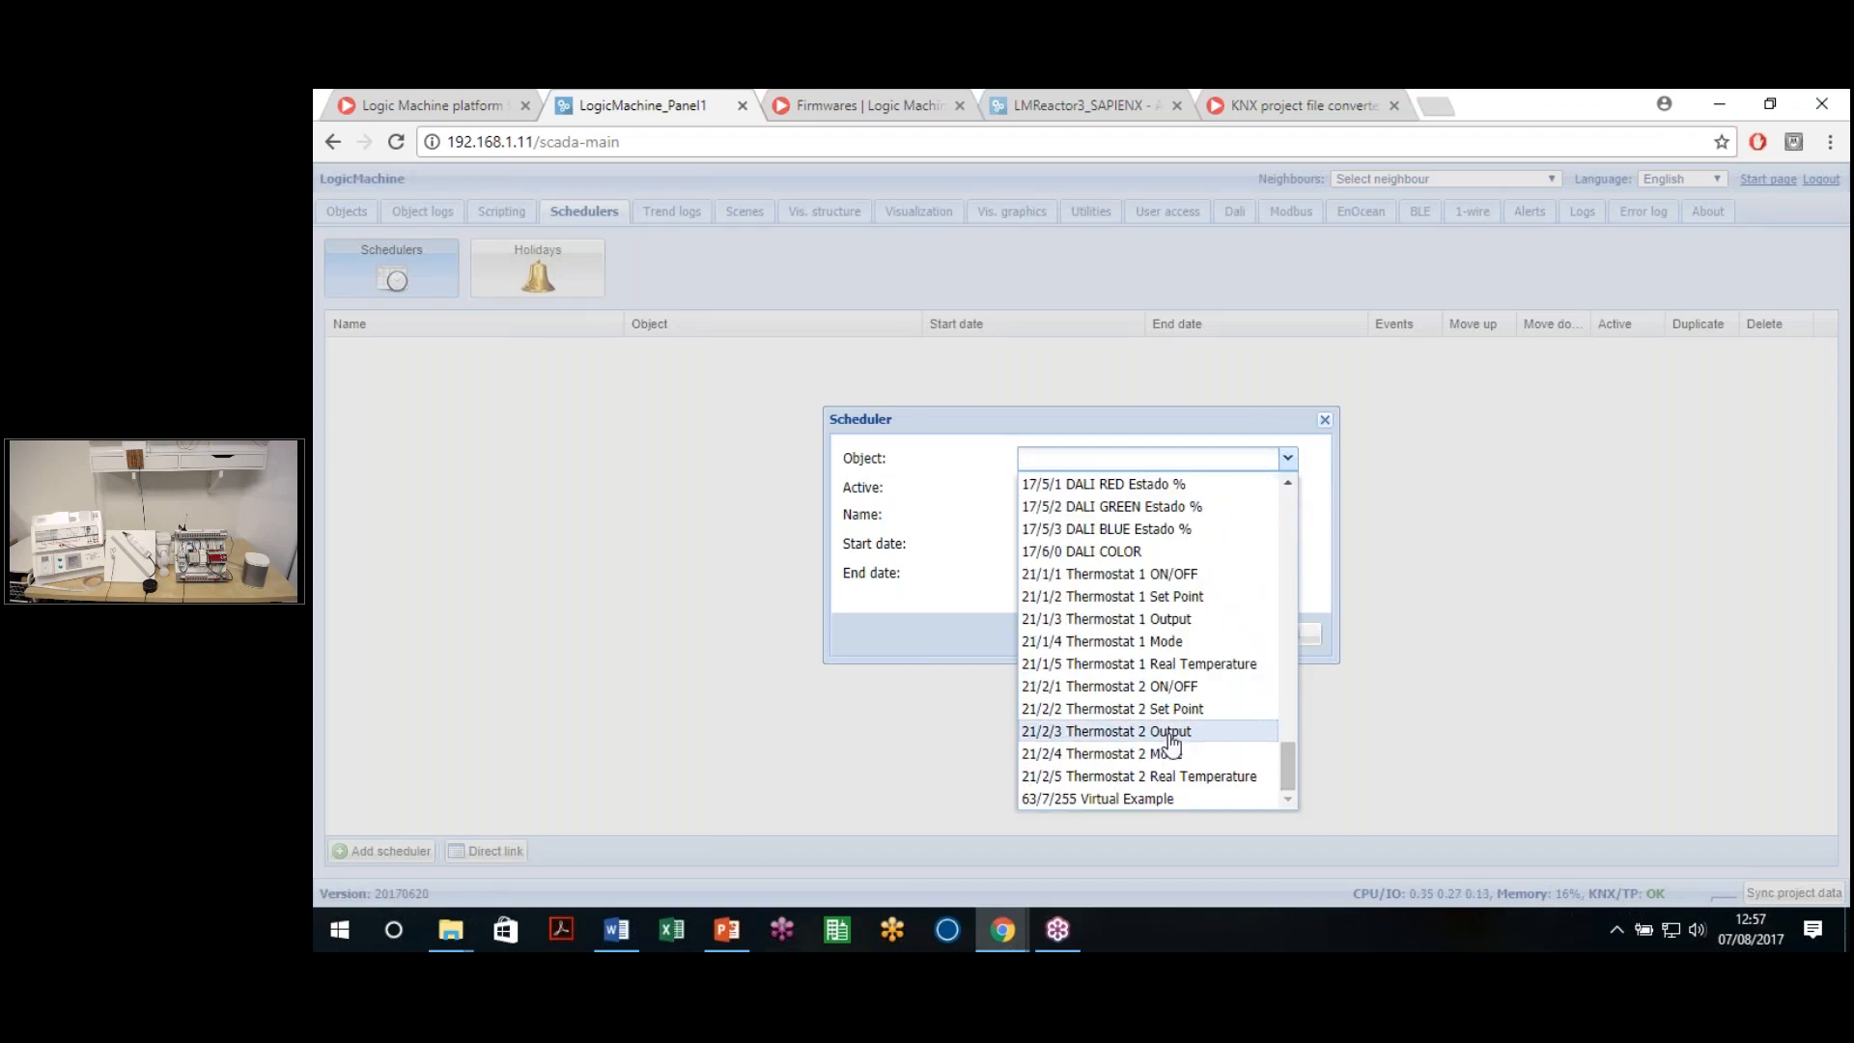
{"action": "scroll", "coordinate": [1136, 685], "scroll_direction": "down", "scroll_amount": 2}
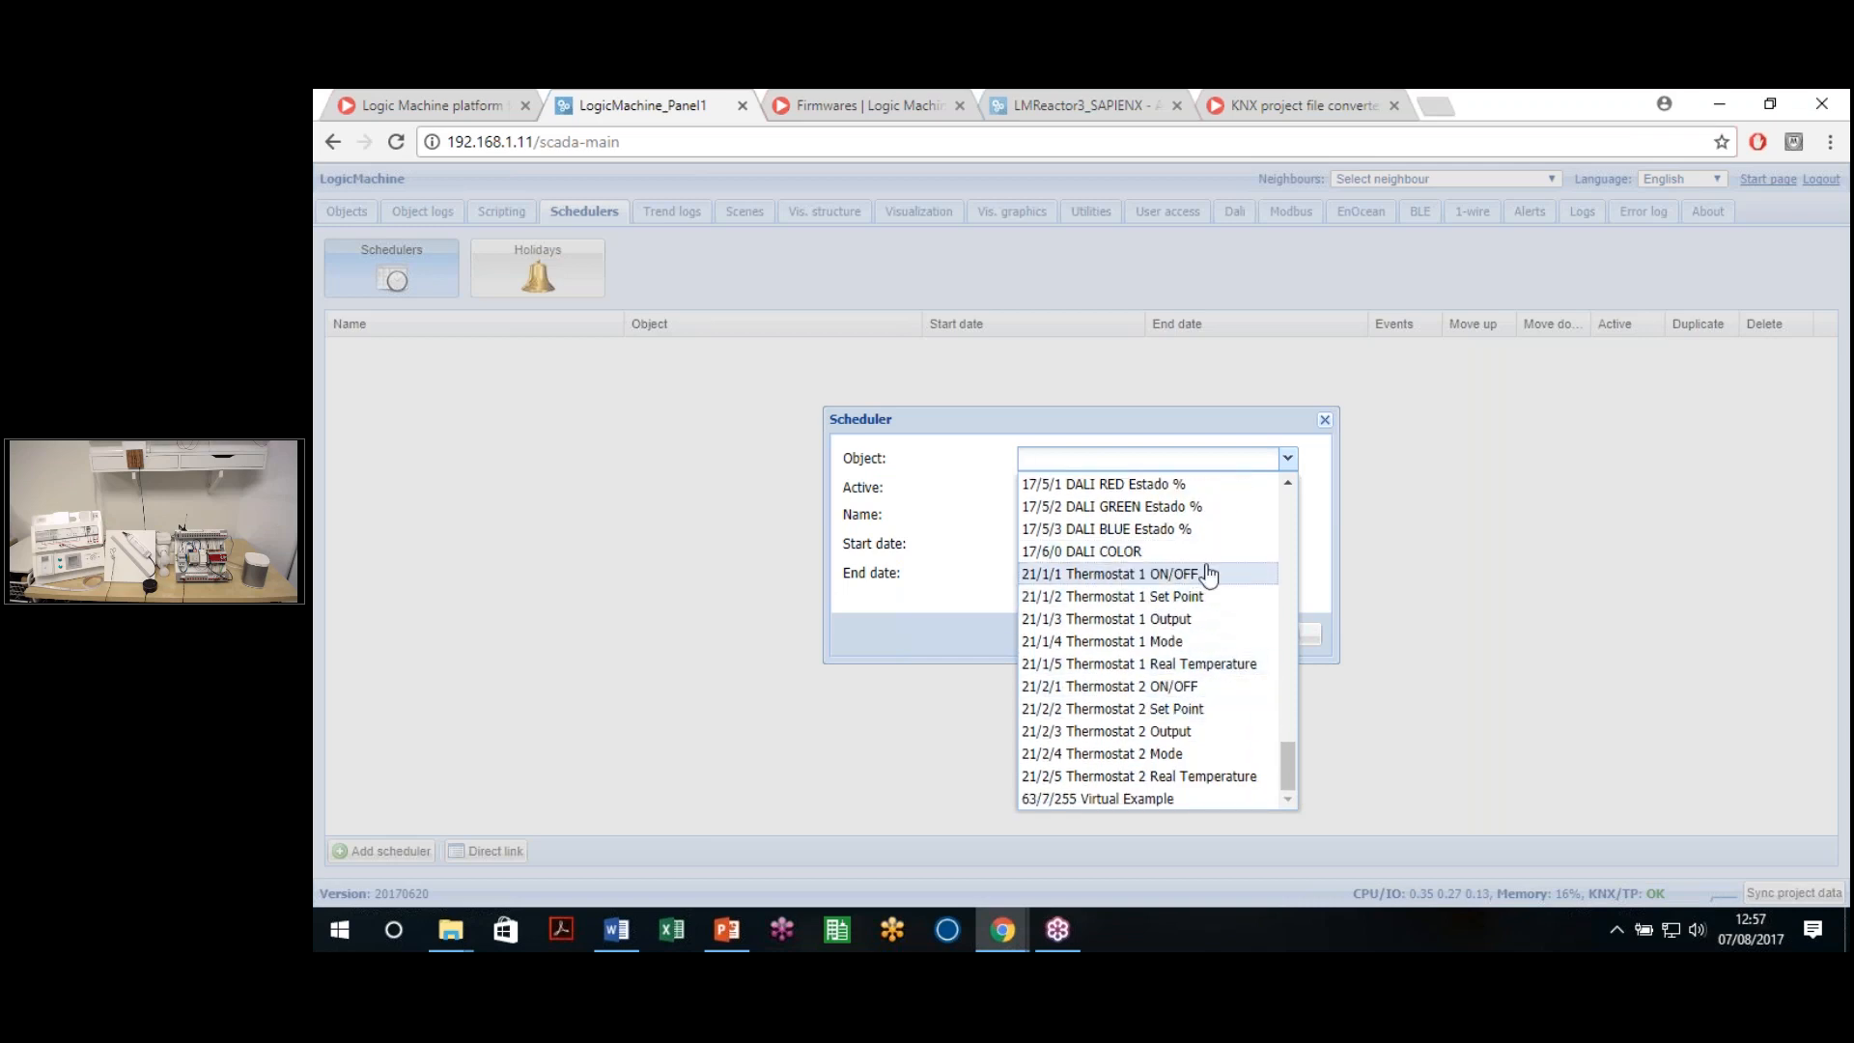
{"action": "left_click", "coordinate": [1162, 580]}
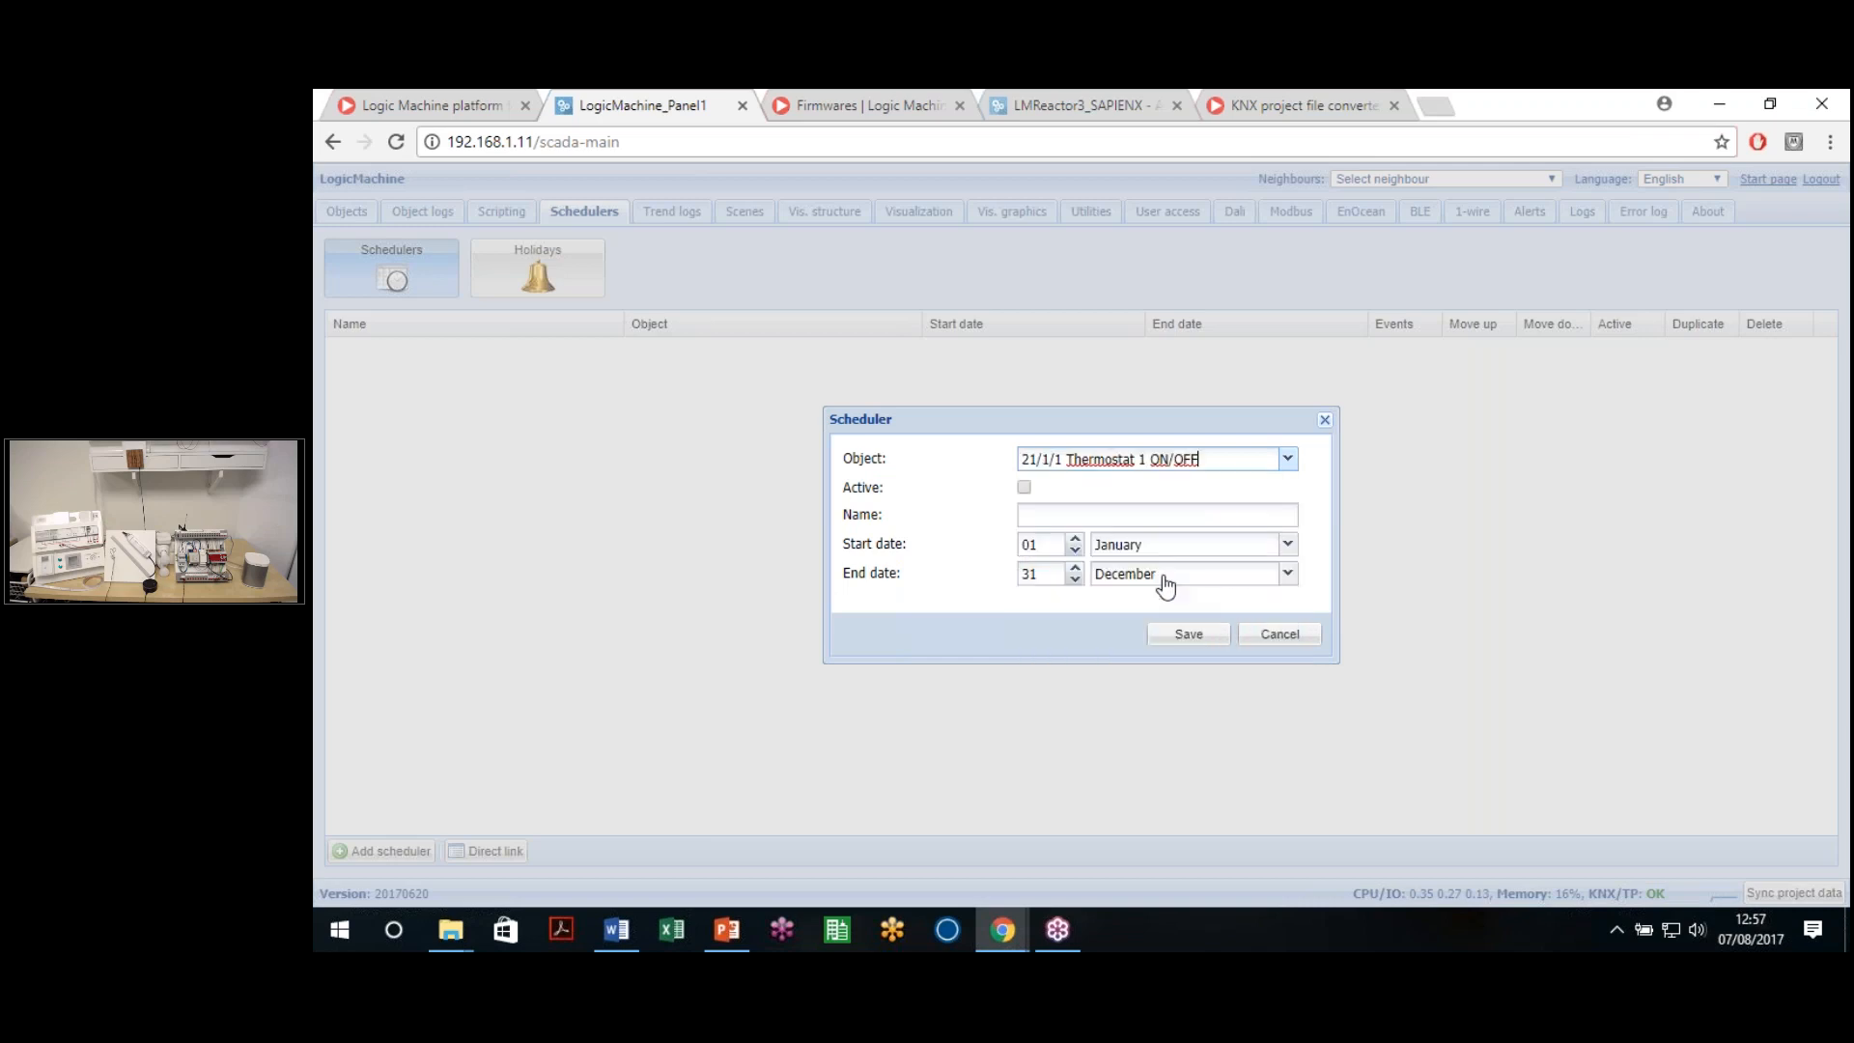
Make the scheduler active, name it 'Thermostat 1', keep 01 January–31 December, and save
{"action": "left_click", "coordinate": [1024, 488]}
{"action": "left_click", "coordinate": [1046, 512]}
{"action": "type", "text": "Thermostat 1"}
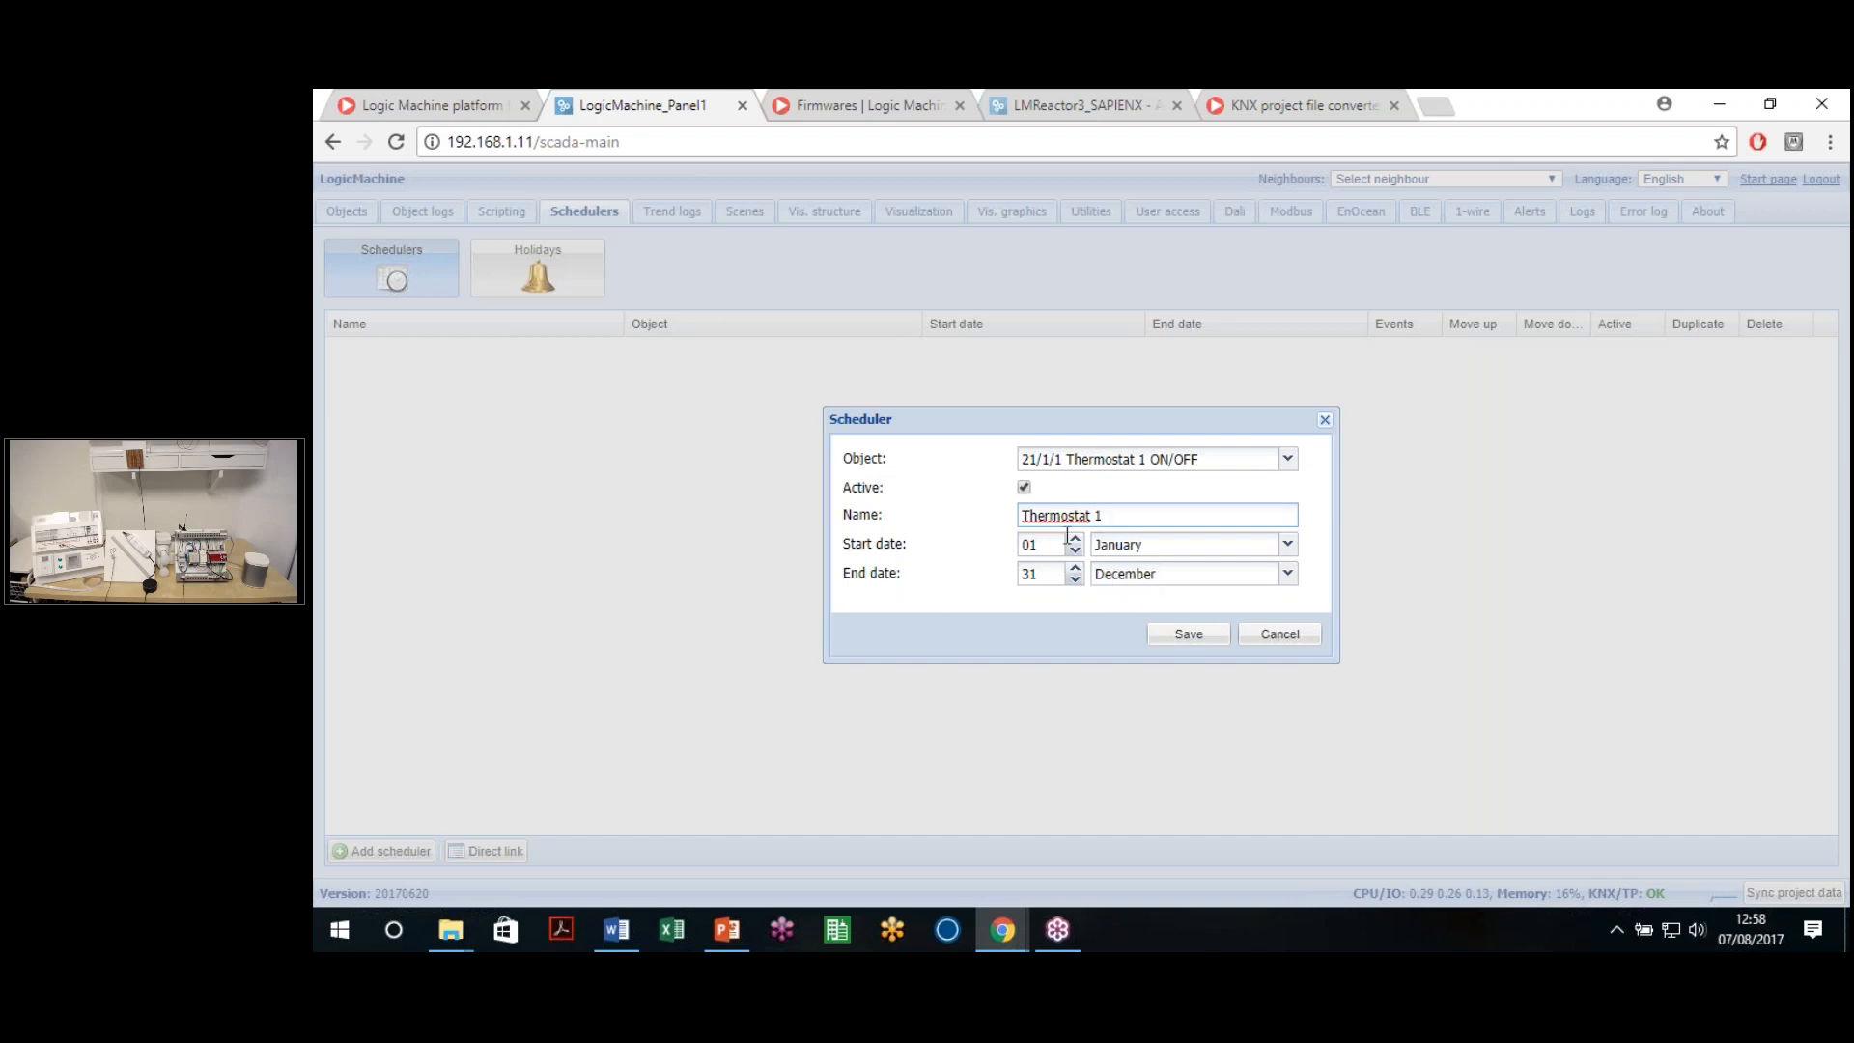
{"action": "left_click", "coordinate": [1149, 594]}
{"action": "left_click", "coordinate": [1178, 583]}
{"action": "left_click", "coordinate": [1186, 589]}
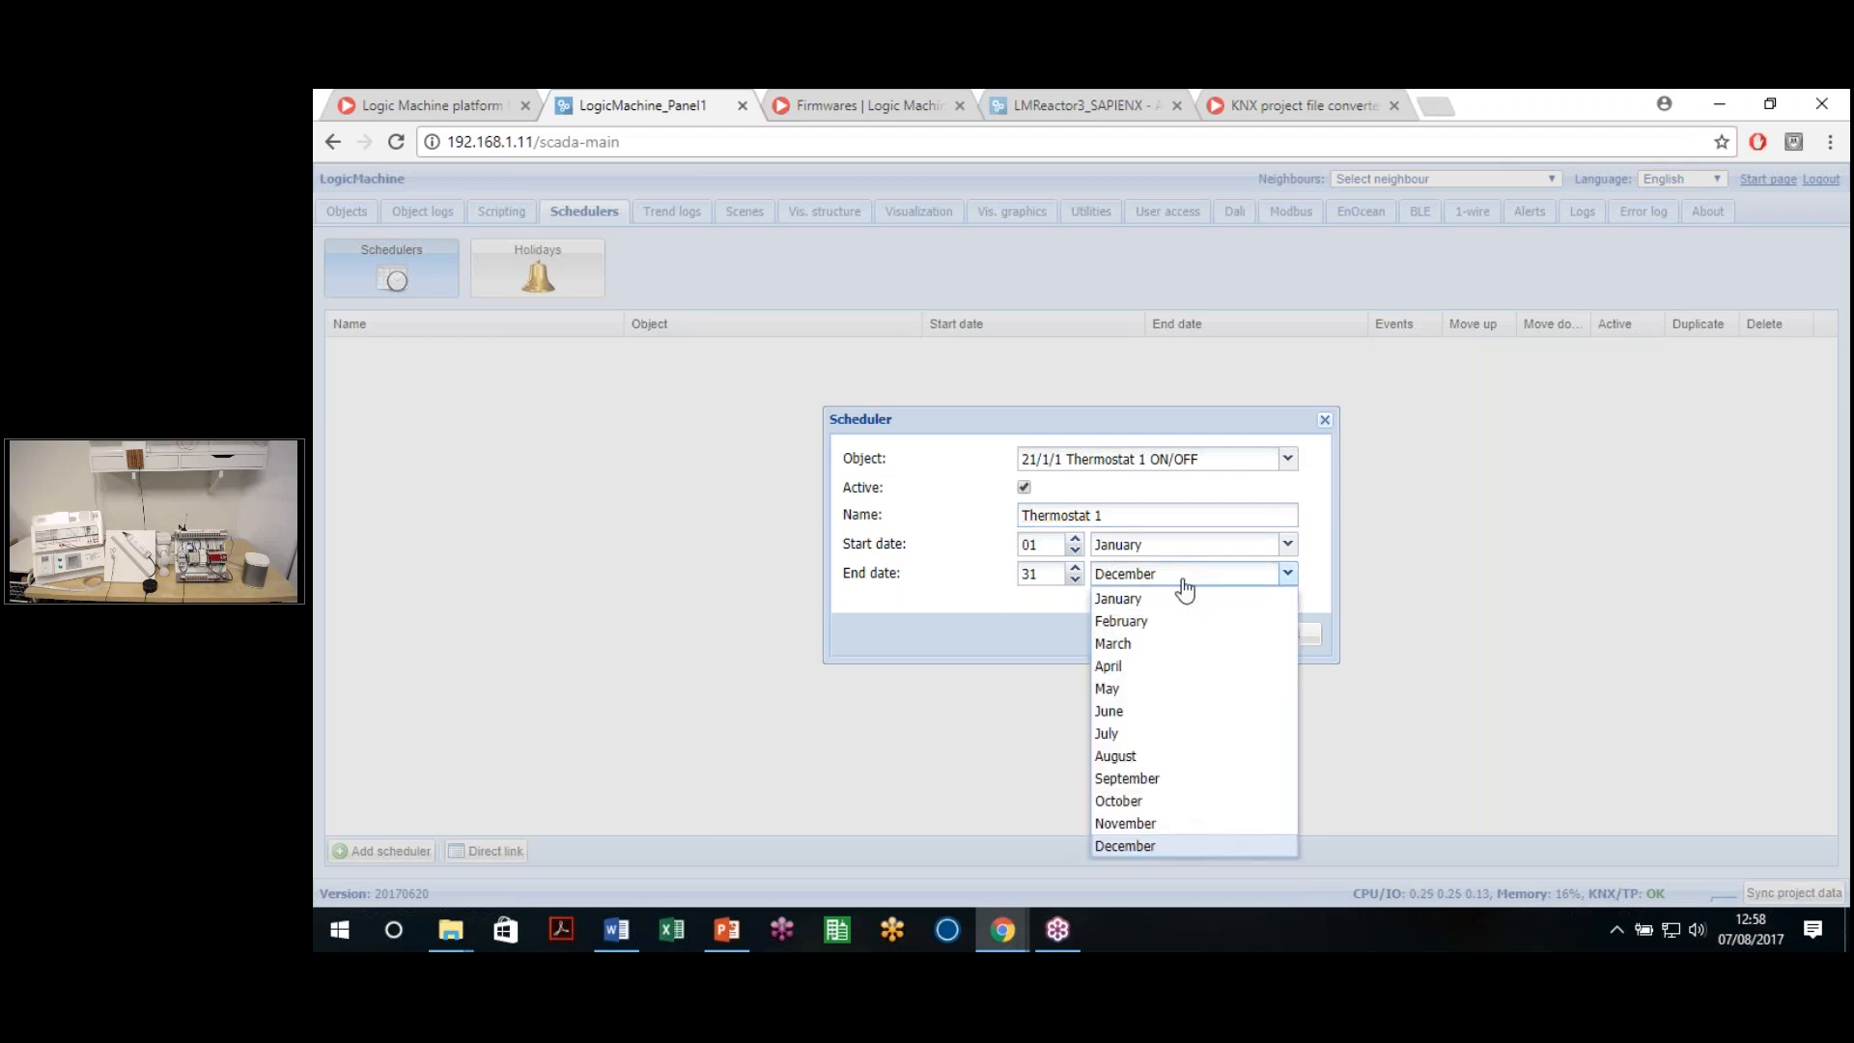
{"action": "left_click", "coordinate": [1006, 612]}
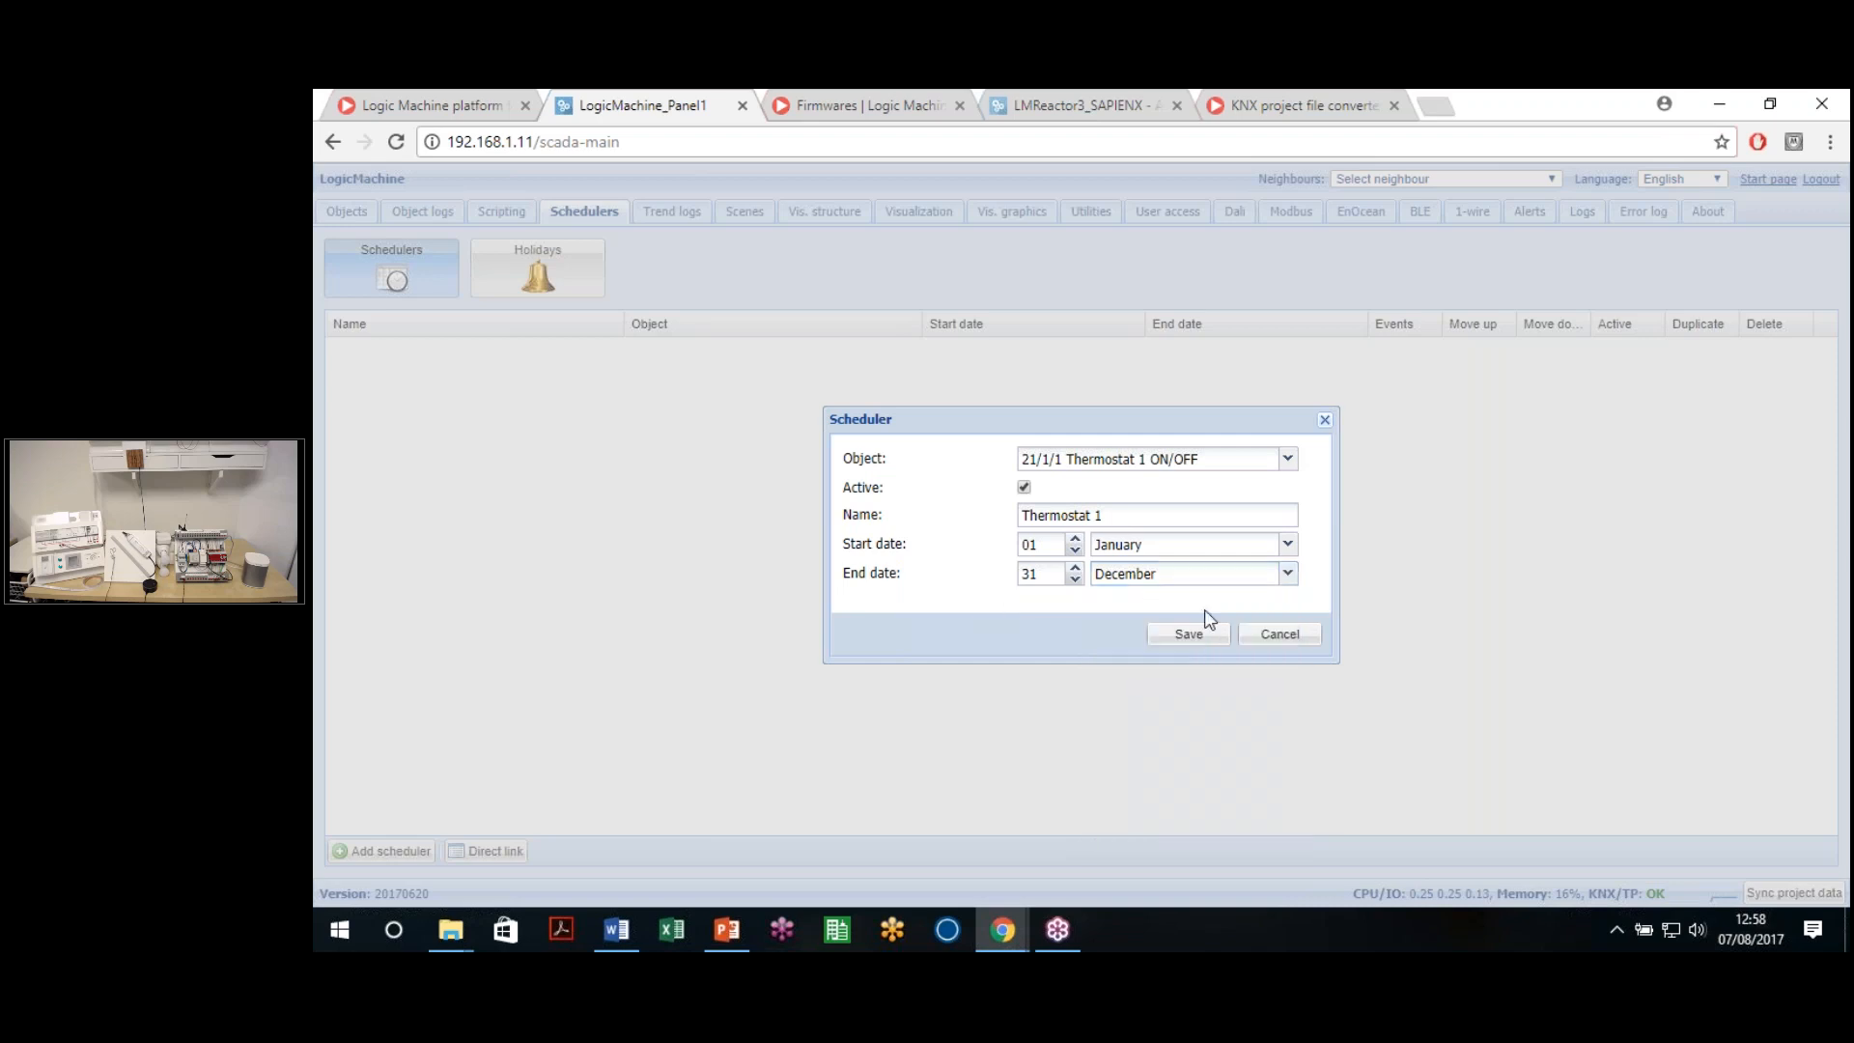
{"action": "left_click", "coordinate": [1200, 635]}
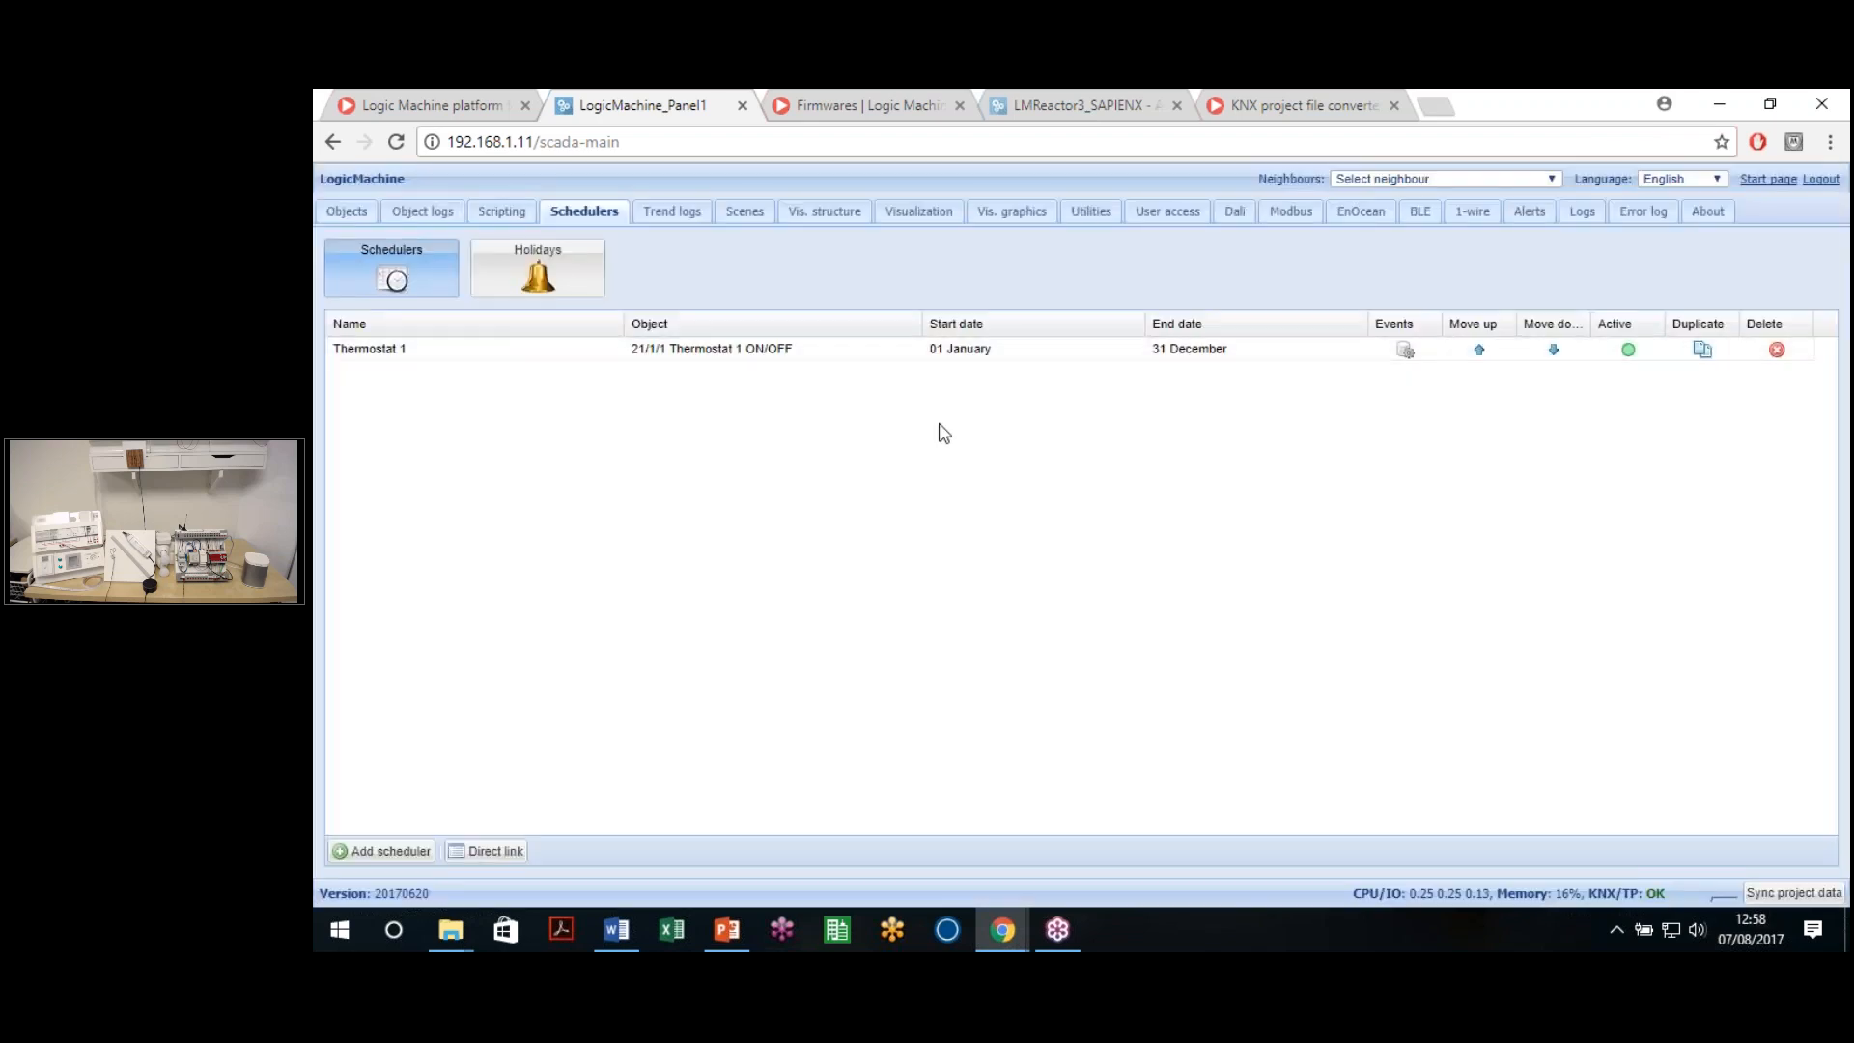
Add a 'Daily On' event to Thermostat 1 that runs at a specific time
{"action": "left_click", "coordinate": [1405, 351]}
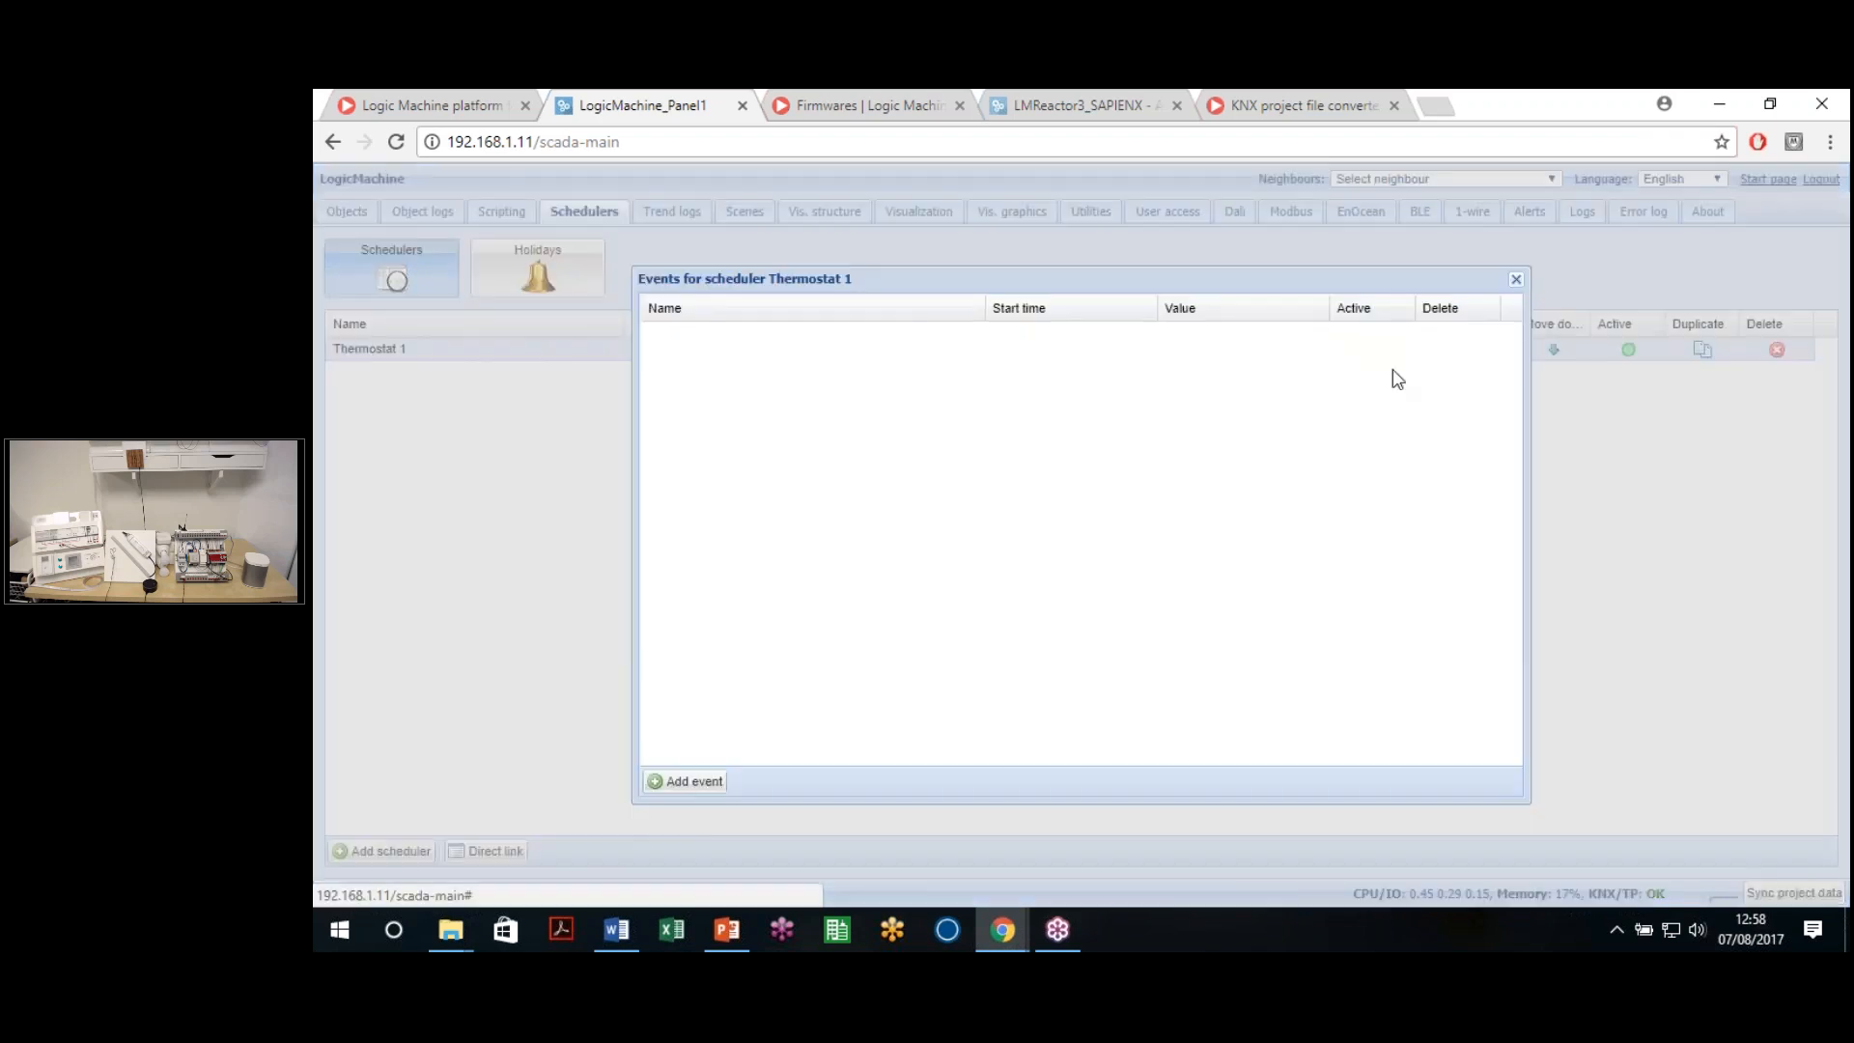
{"action": "left_click", "coordinate": [687, 784]}
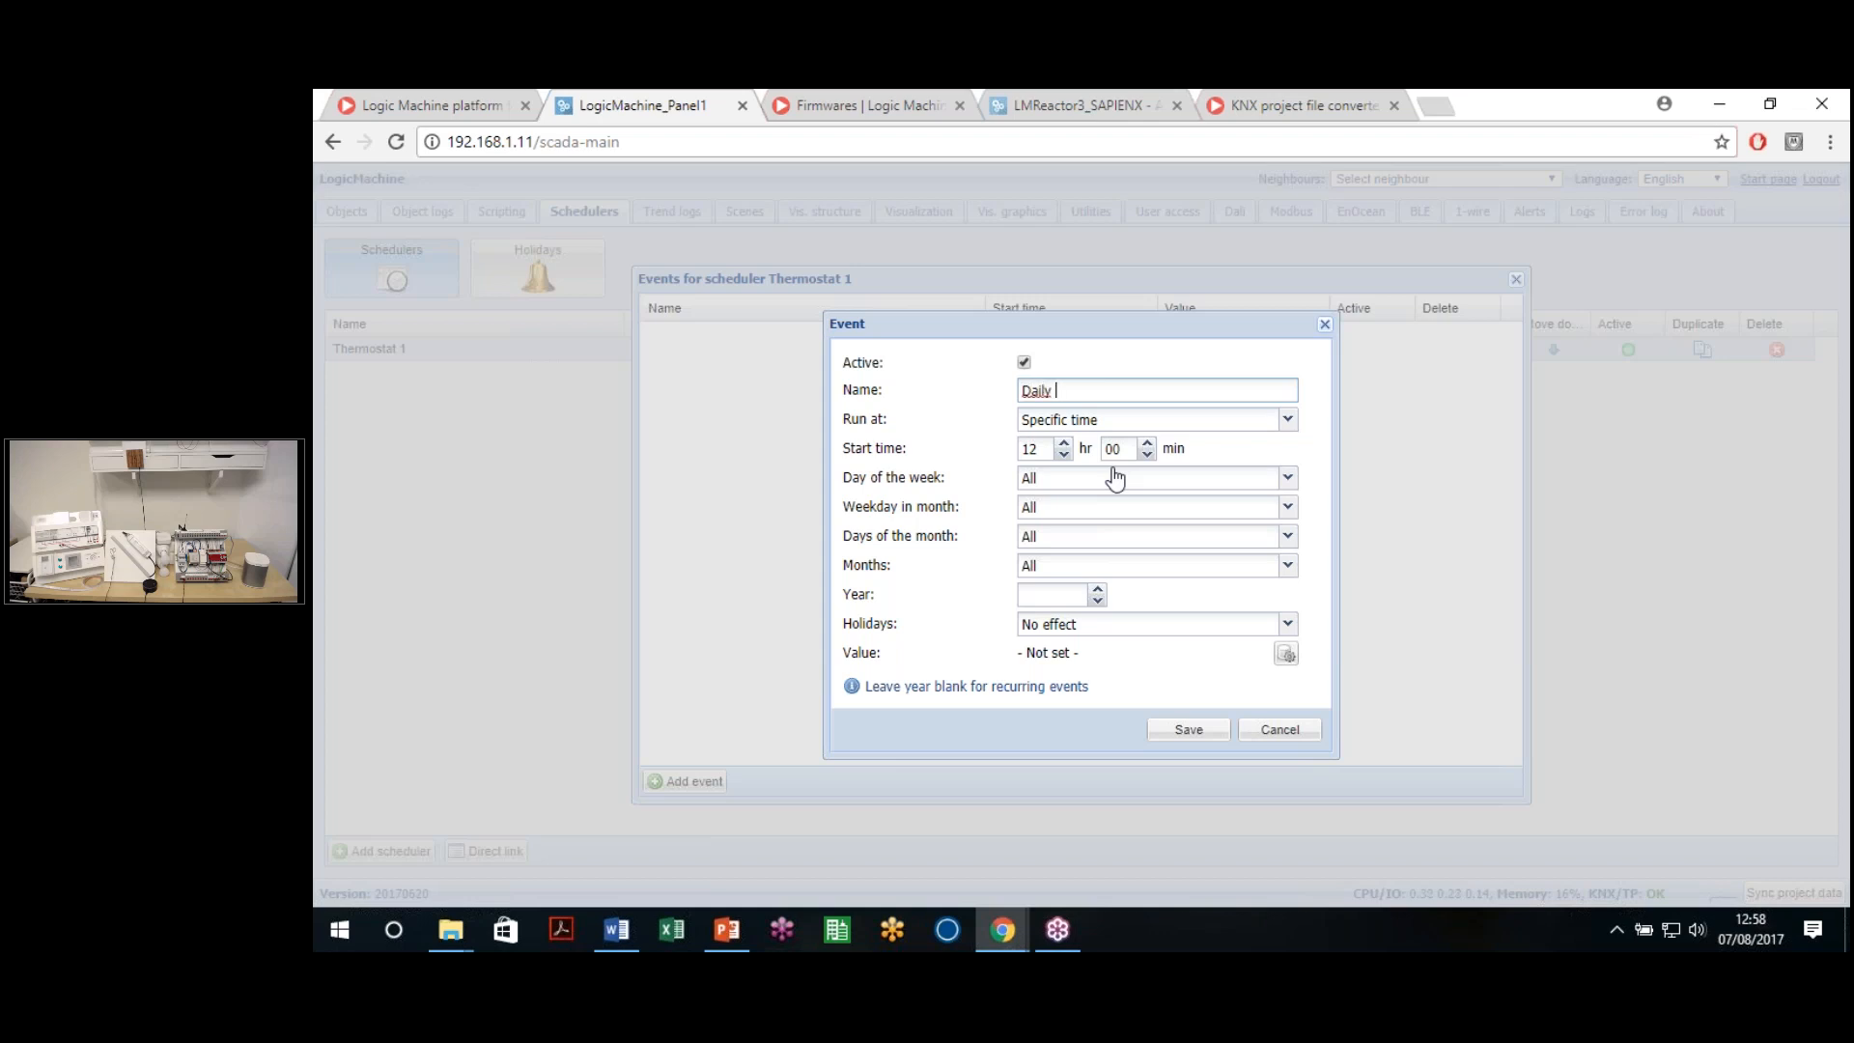
{"action": "type", "text": "n"}
{"action": "left_click", "coordinate": [1137, 423]}
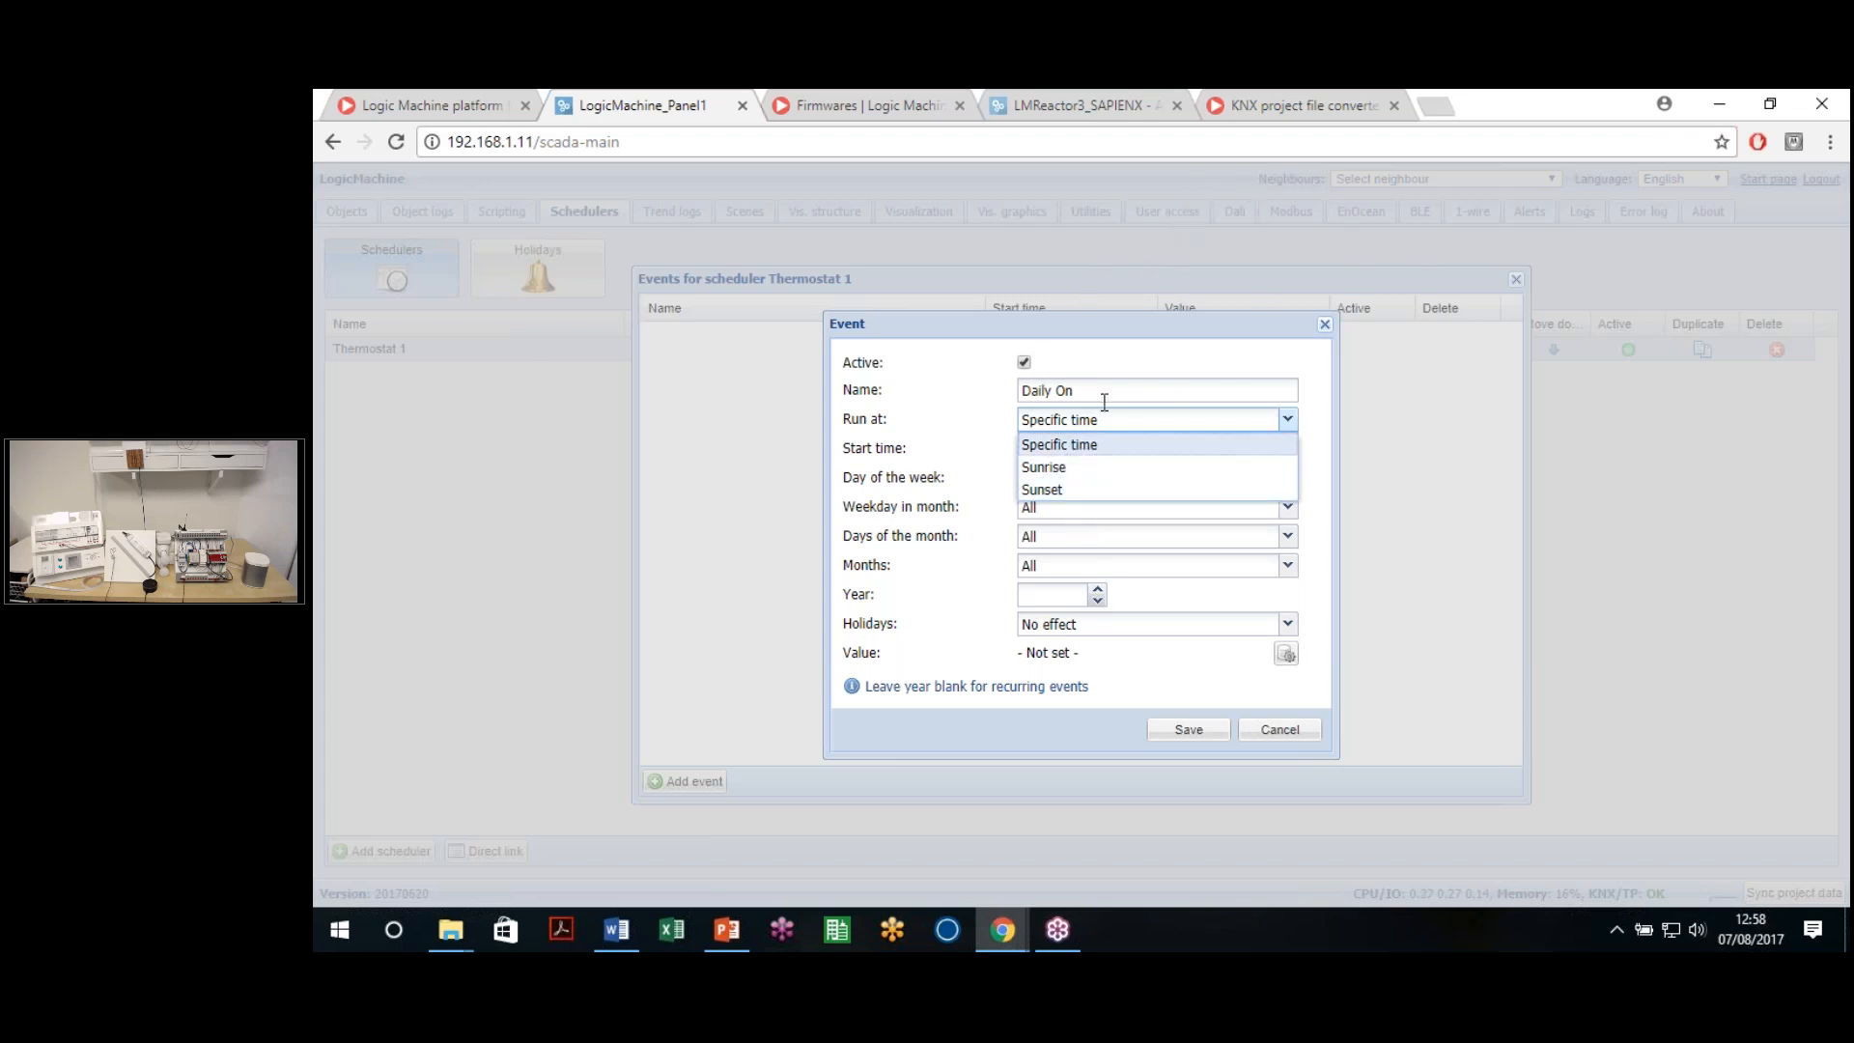
{"action": "left_click", "coordinate": [1059, 444]}
{"action": "left_click", "coordinate": [1031, 448]}
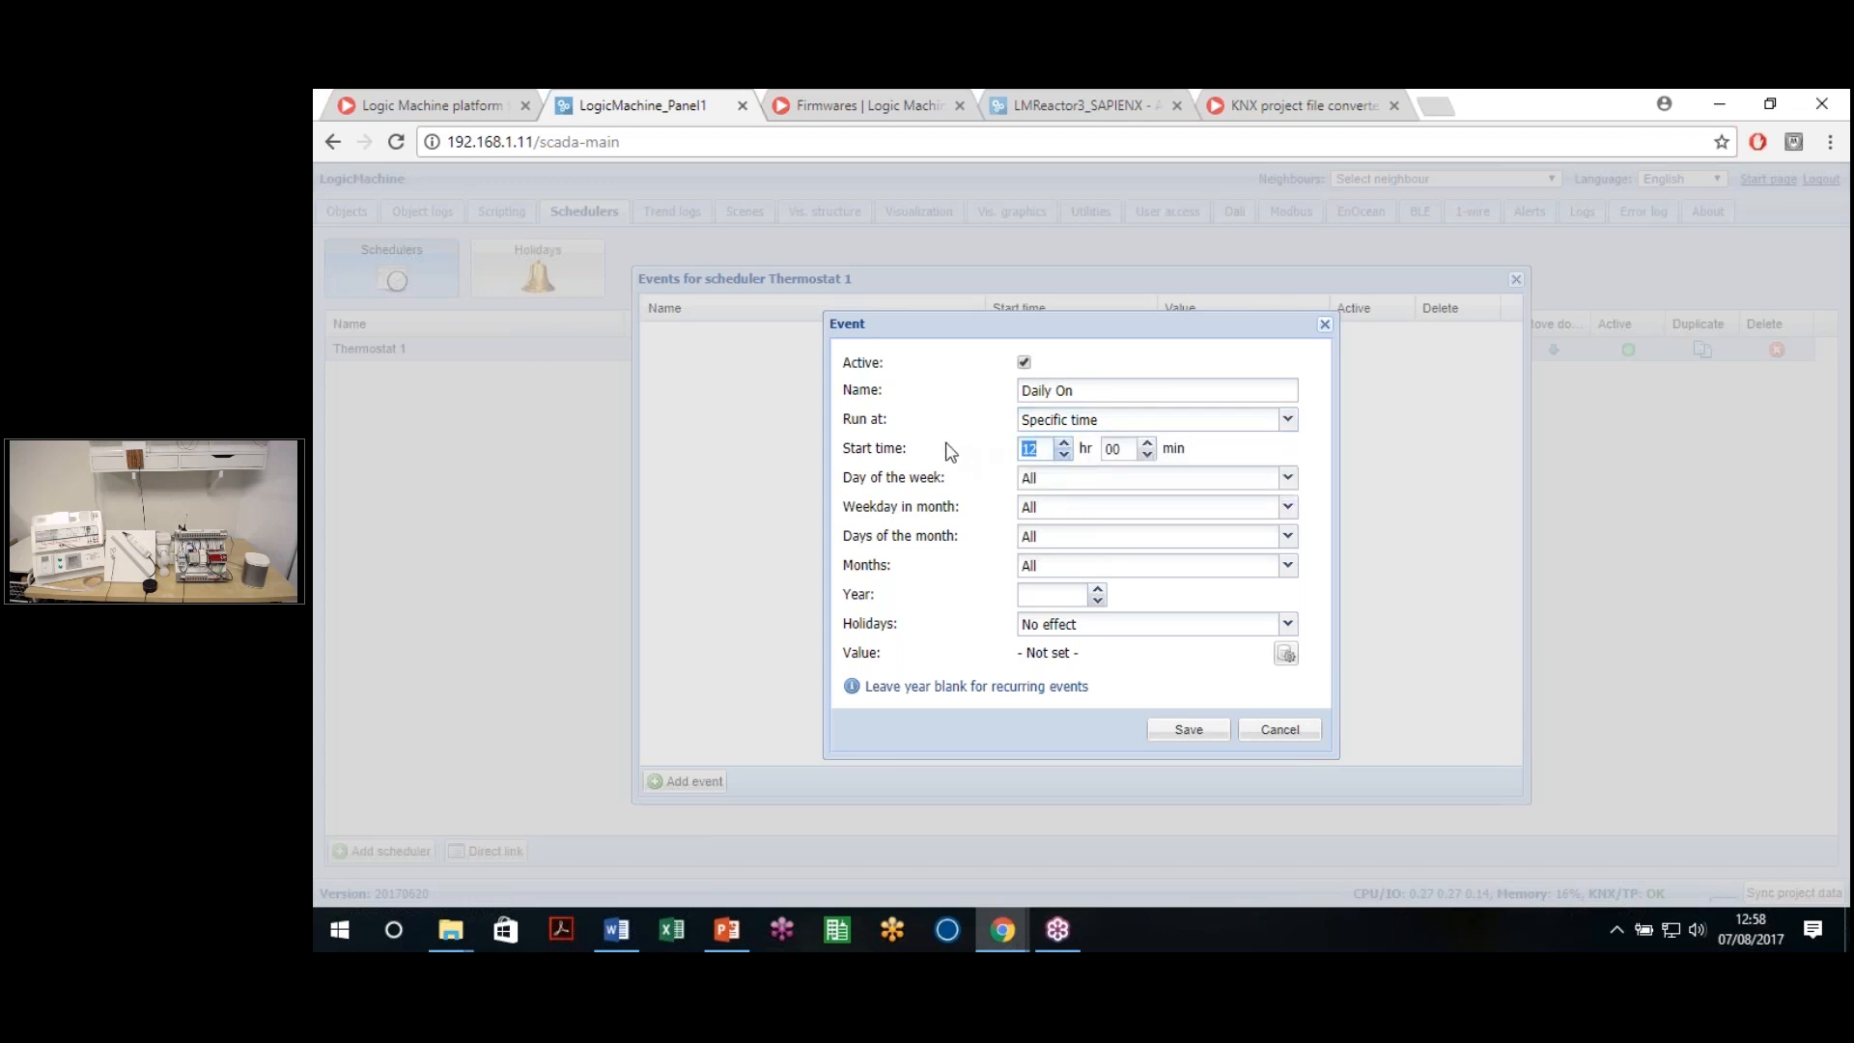
Set the start hour to 08 and limit the event to Monday through Friday
{"action": "type", "text": "8"}
{"action": "left_click", "coordinate": [1062, 479]}
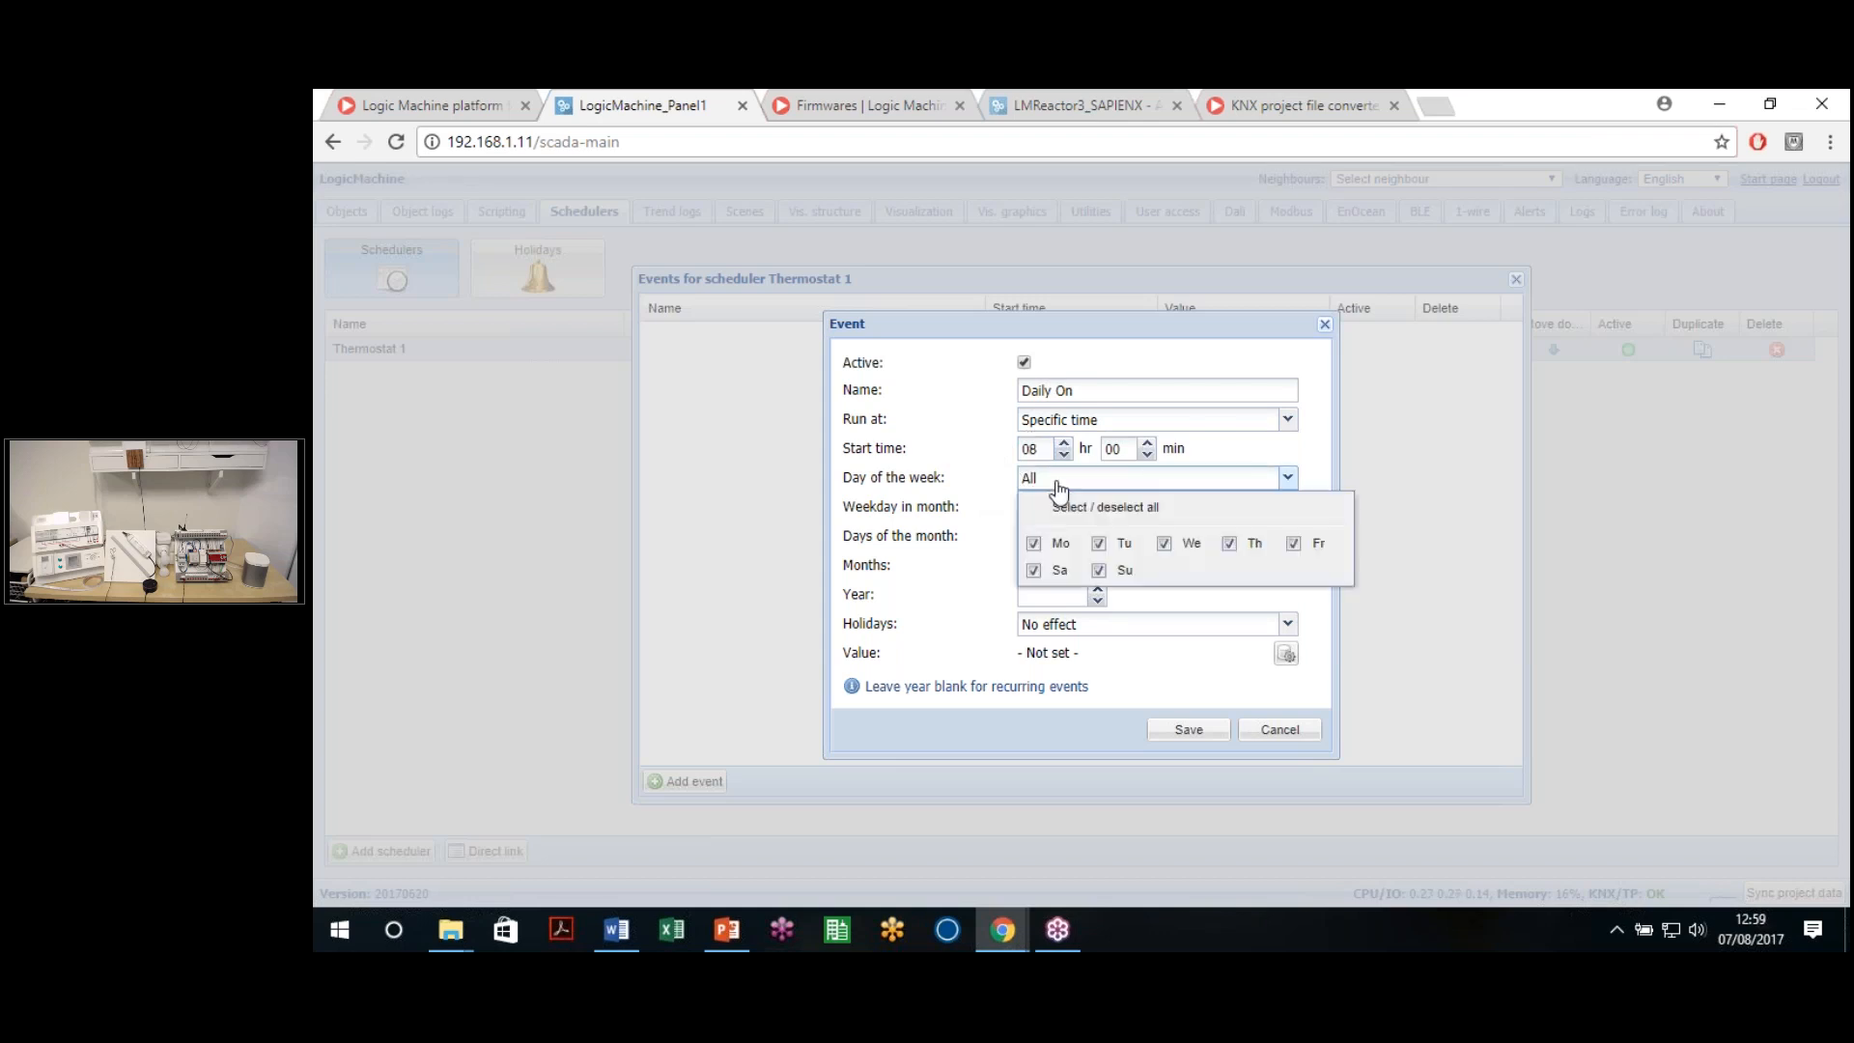
{"action": "left_click", "coordinate": [1040, 572]}
{"action": "left_click", "coordinate": [1101, 571]}
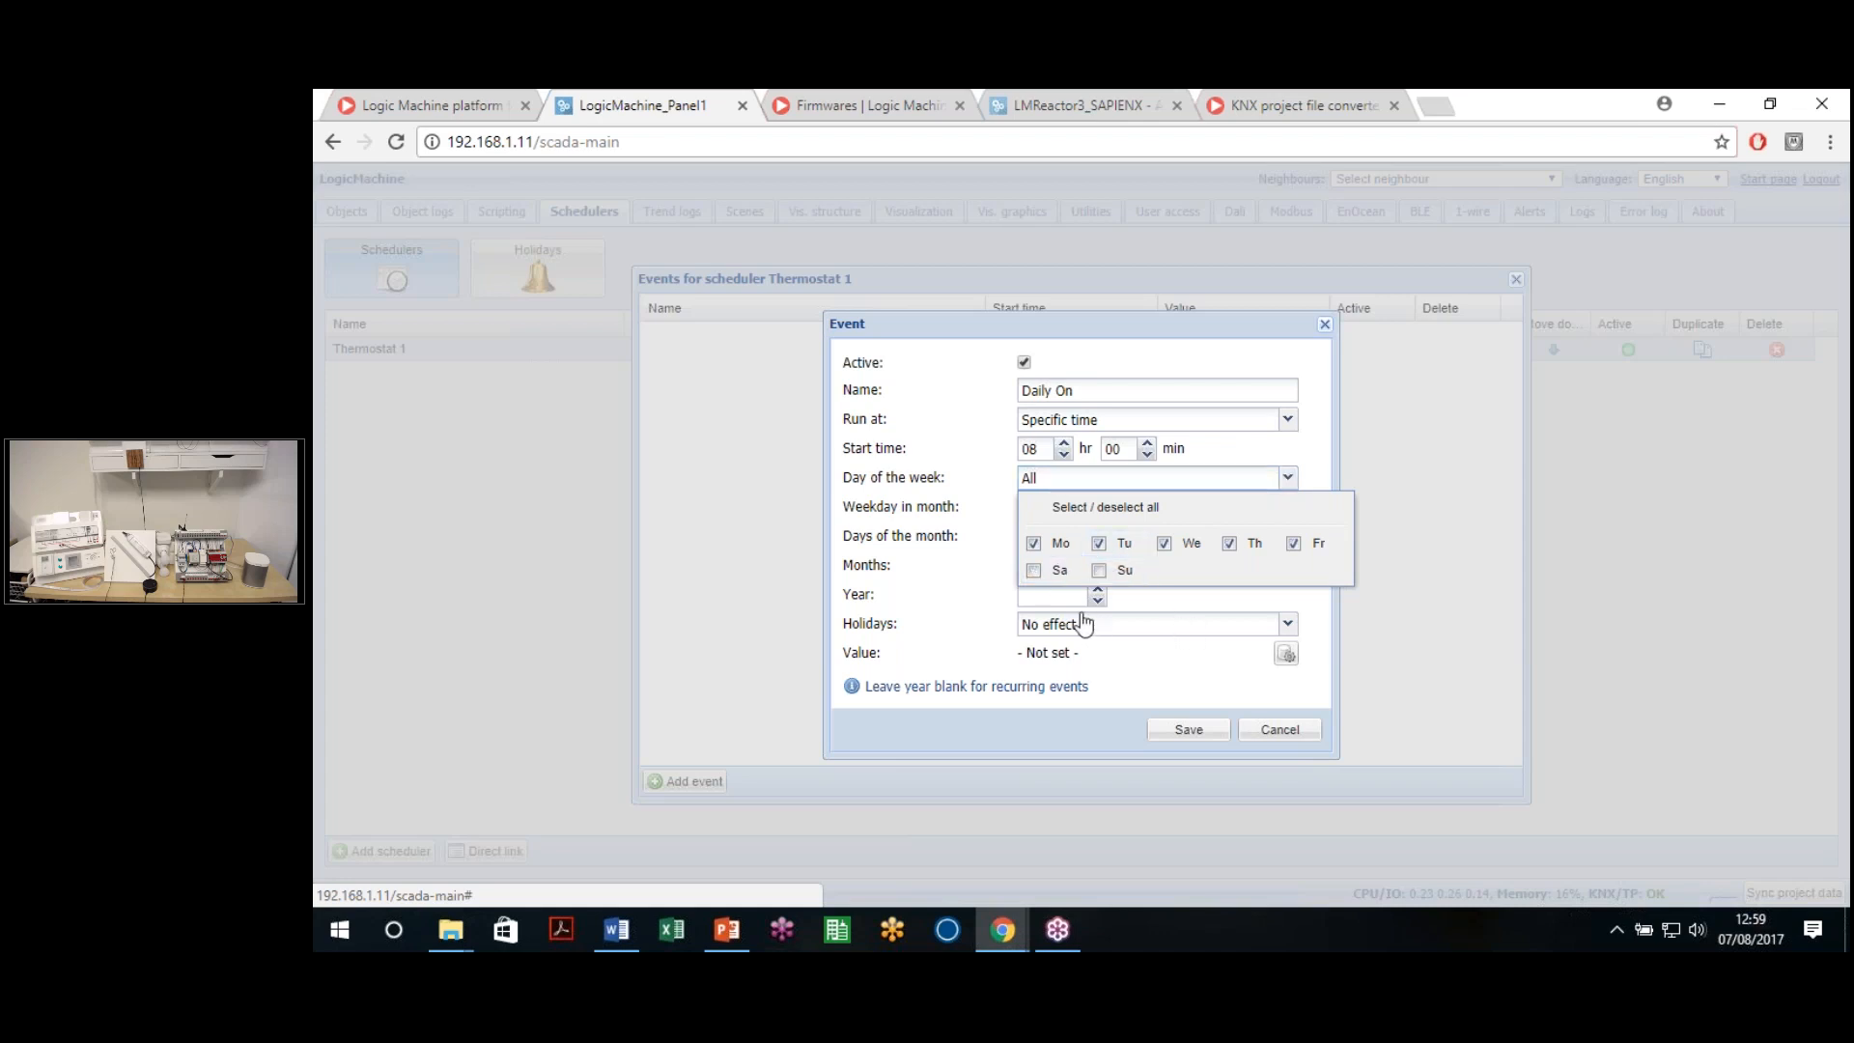
{"action": "left_click", "coordinate": [981, 614]}
Leave weekday-in-month, days and months unchanged, and clear the Year 2017 so the event recurs yearly
{"action": "left_click", "coordinate": [1123, 510]}
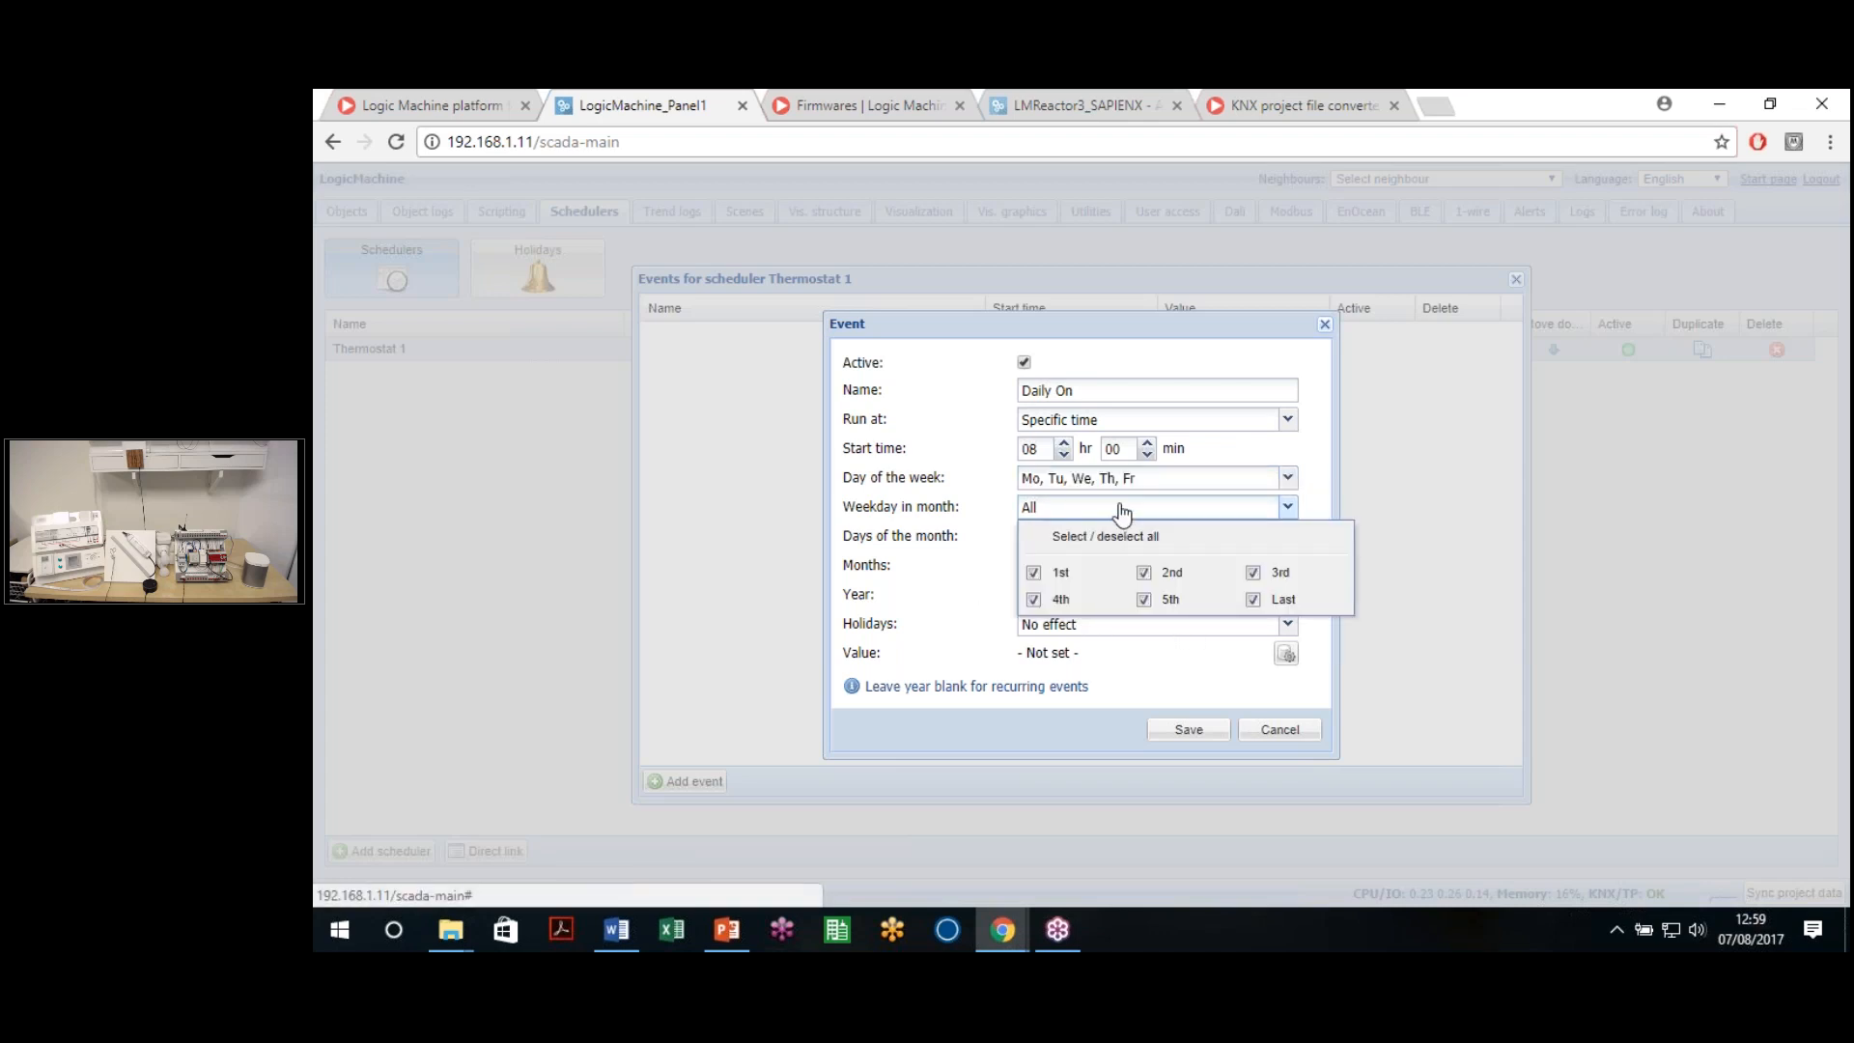
{"action": "left_click", "coordinate": [1120, 512]}
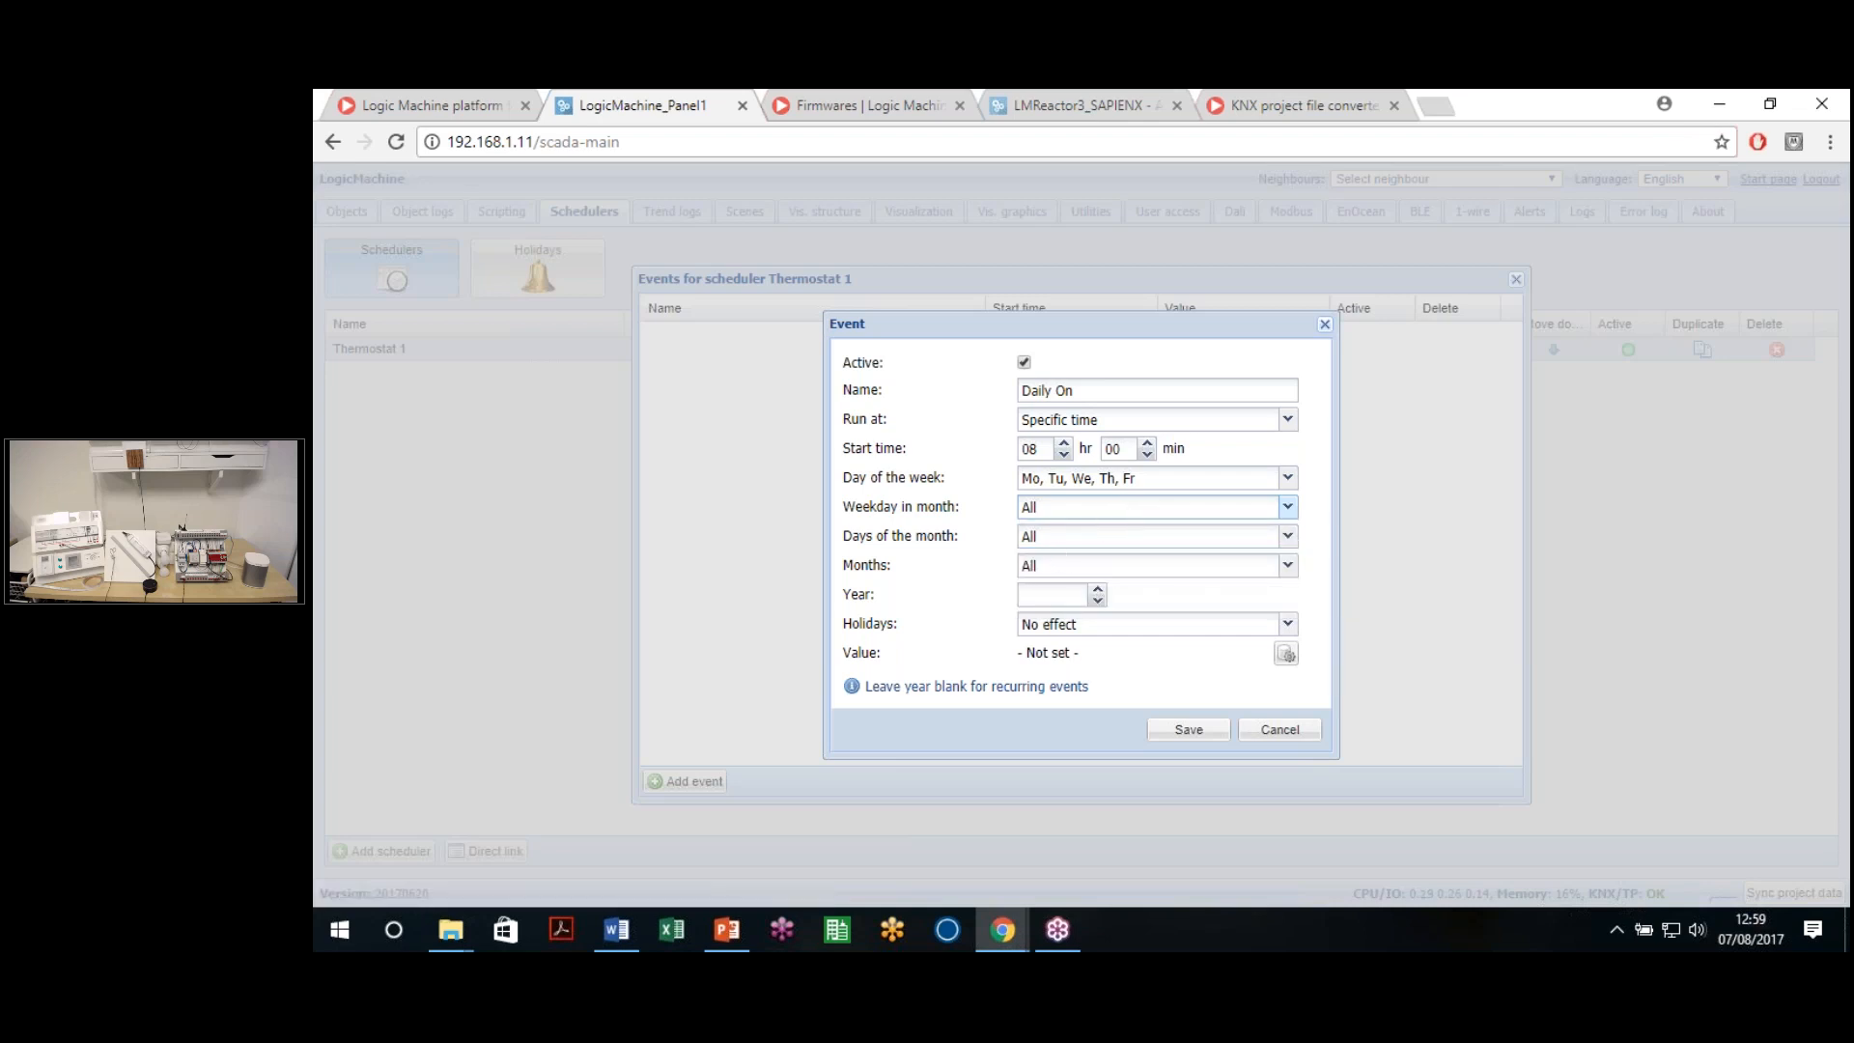
{"action": "left_click", "coordinate": [1081, 543]}
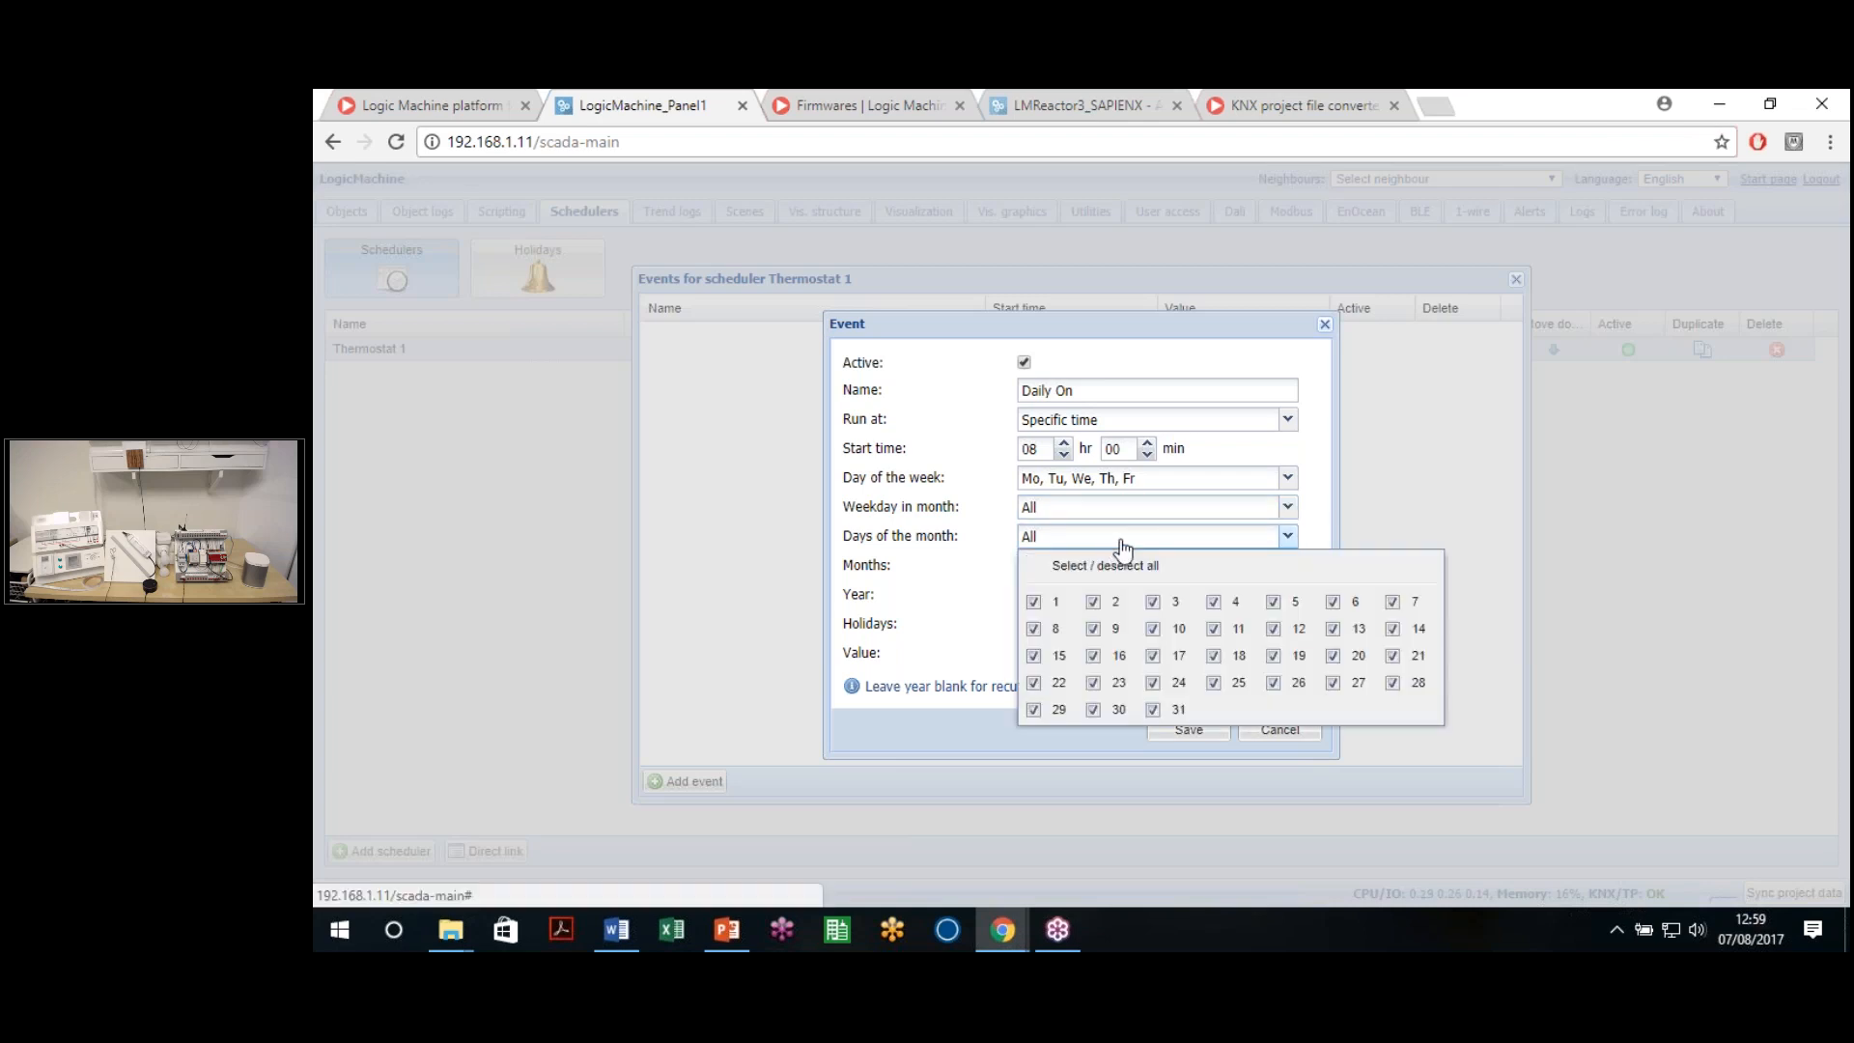
{"action": "left_click", "coordinate": [1118, 539]}
{"action": "left_click", "coordinate": [1106, 566]}
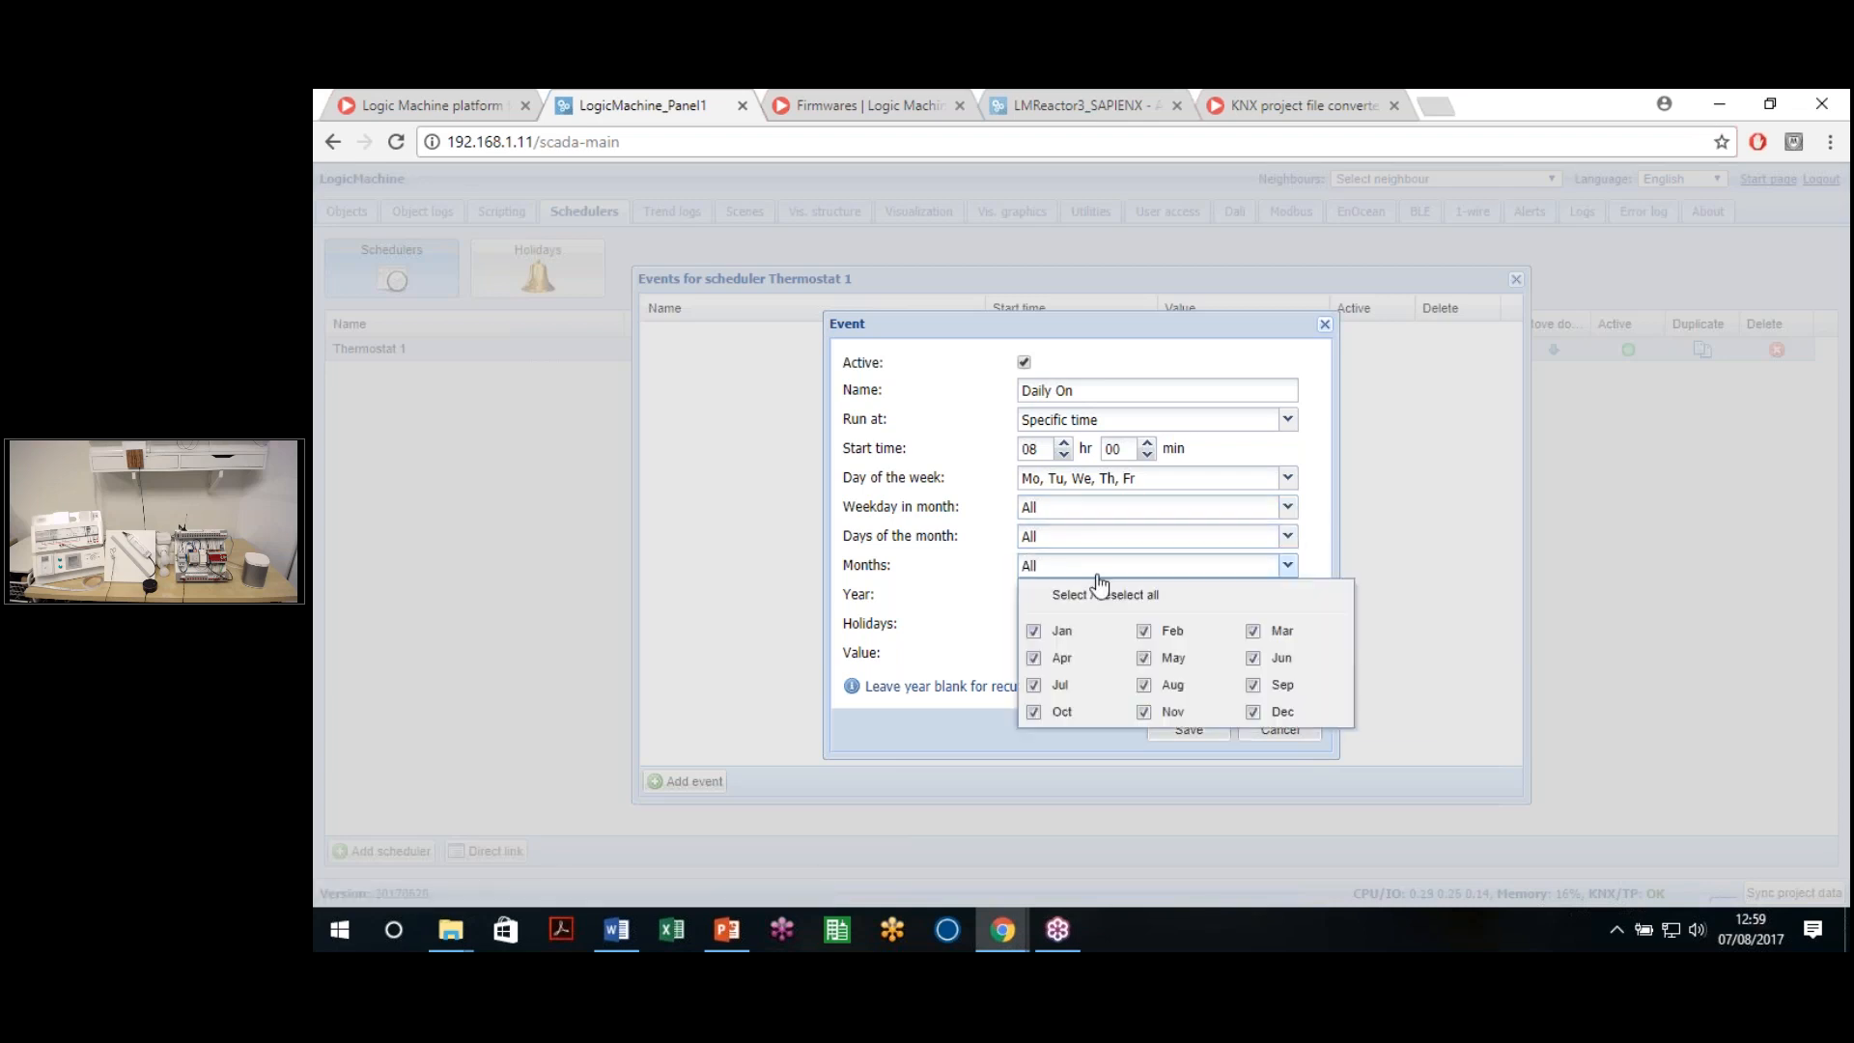
{"action": "left_click", "coordinate": [1318, 577]}
{"action": "left_click", "coordinate": [1037, 597]}
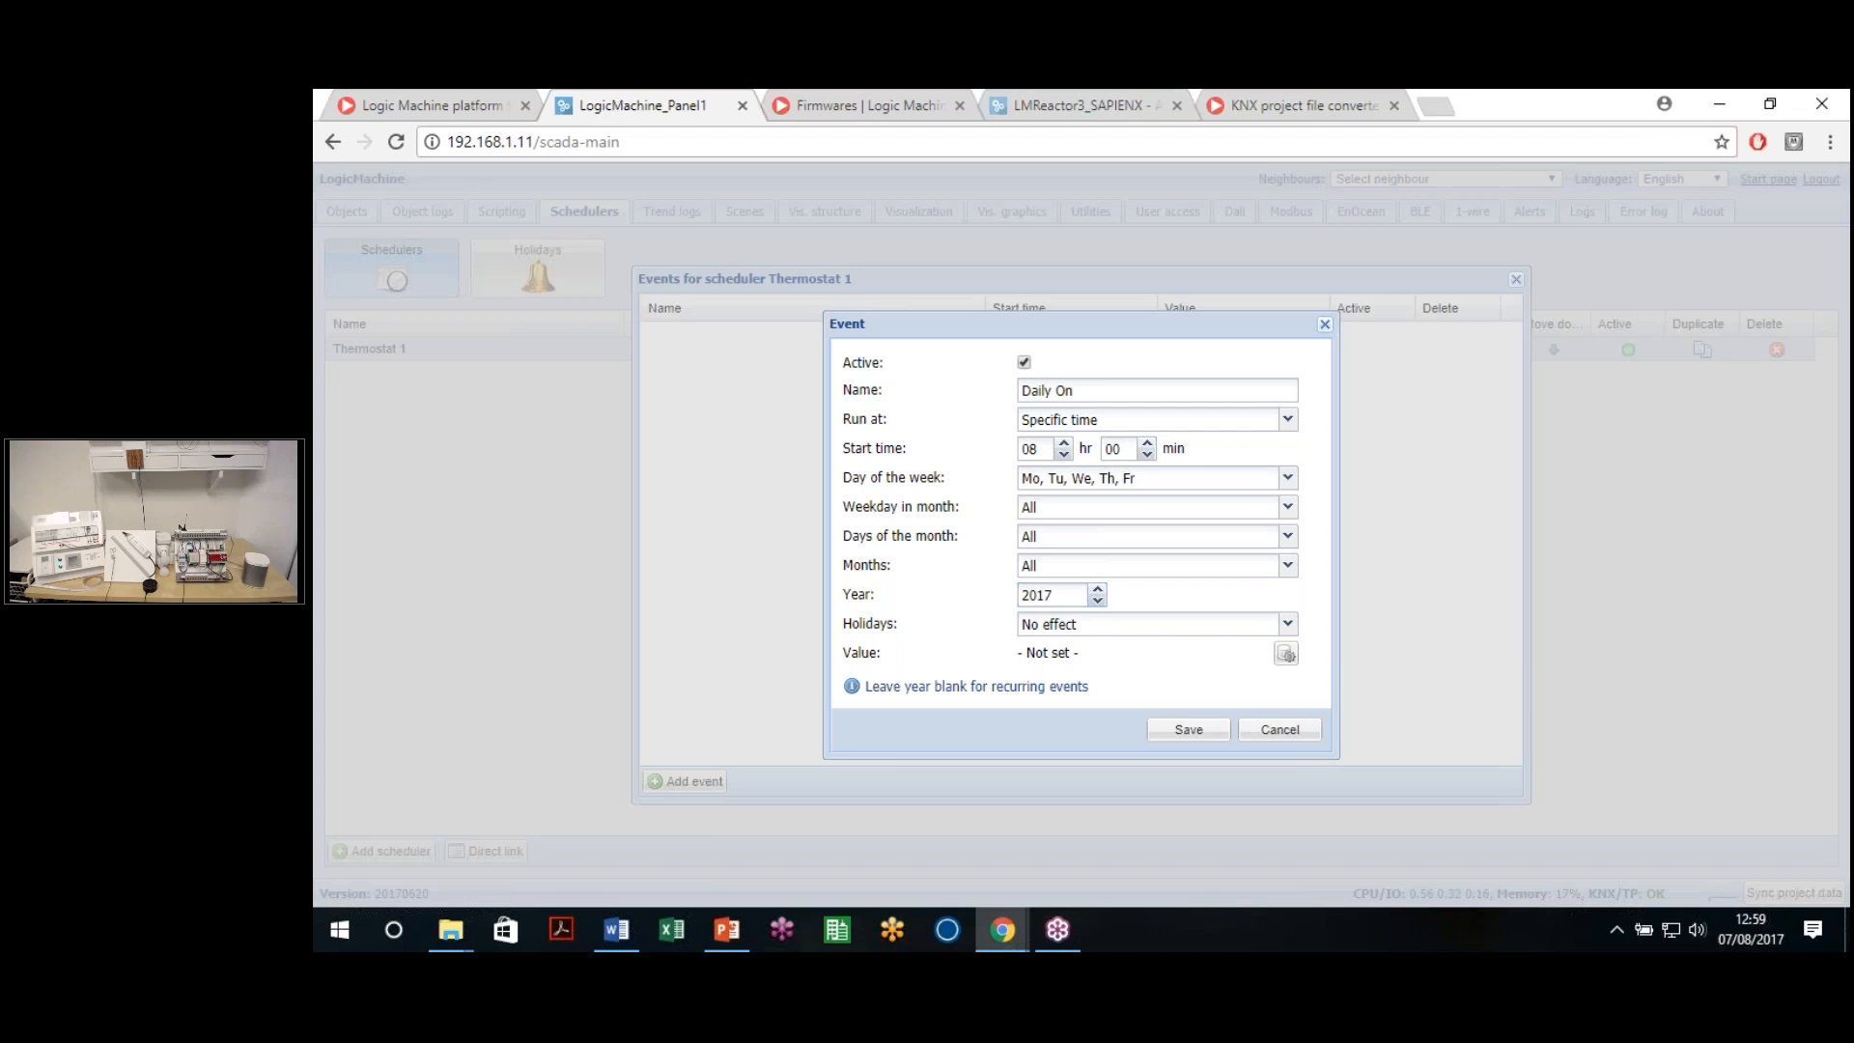
{"action": "left_click_drag", "start_coordinate": [1070, 594], "coordinate": [980, 602]}
{"action": "key", "text": "BackSpace"}
Set the event to 'Do not run on holidays'
{"action": "left_click", "coordinate": [1107, 637]}
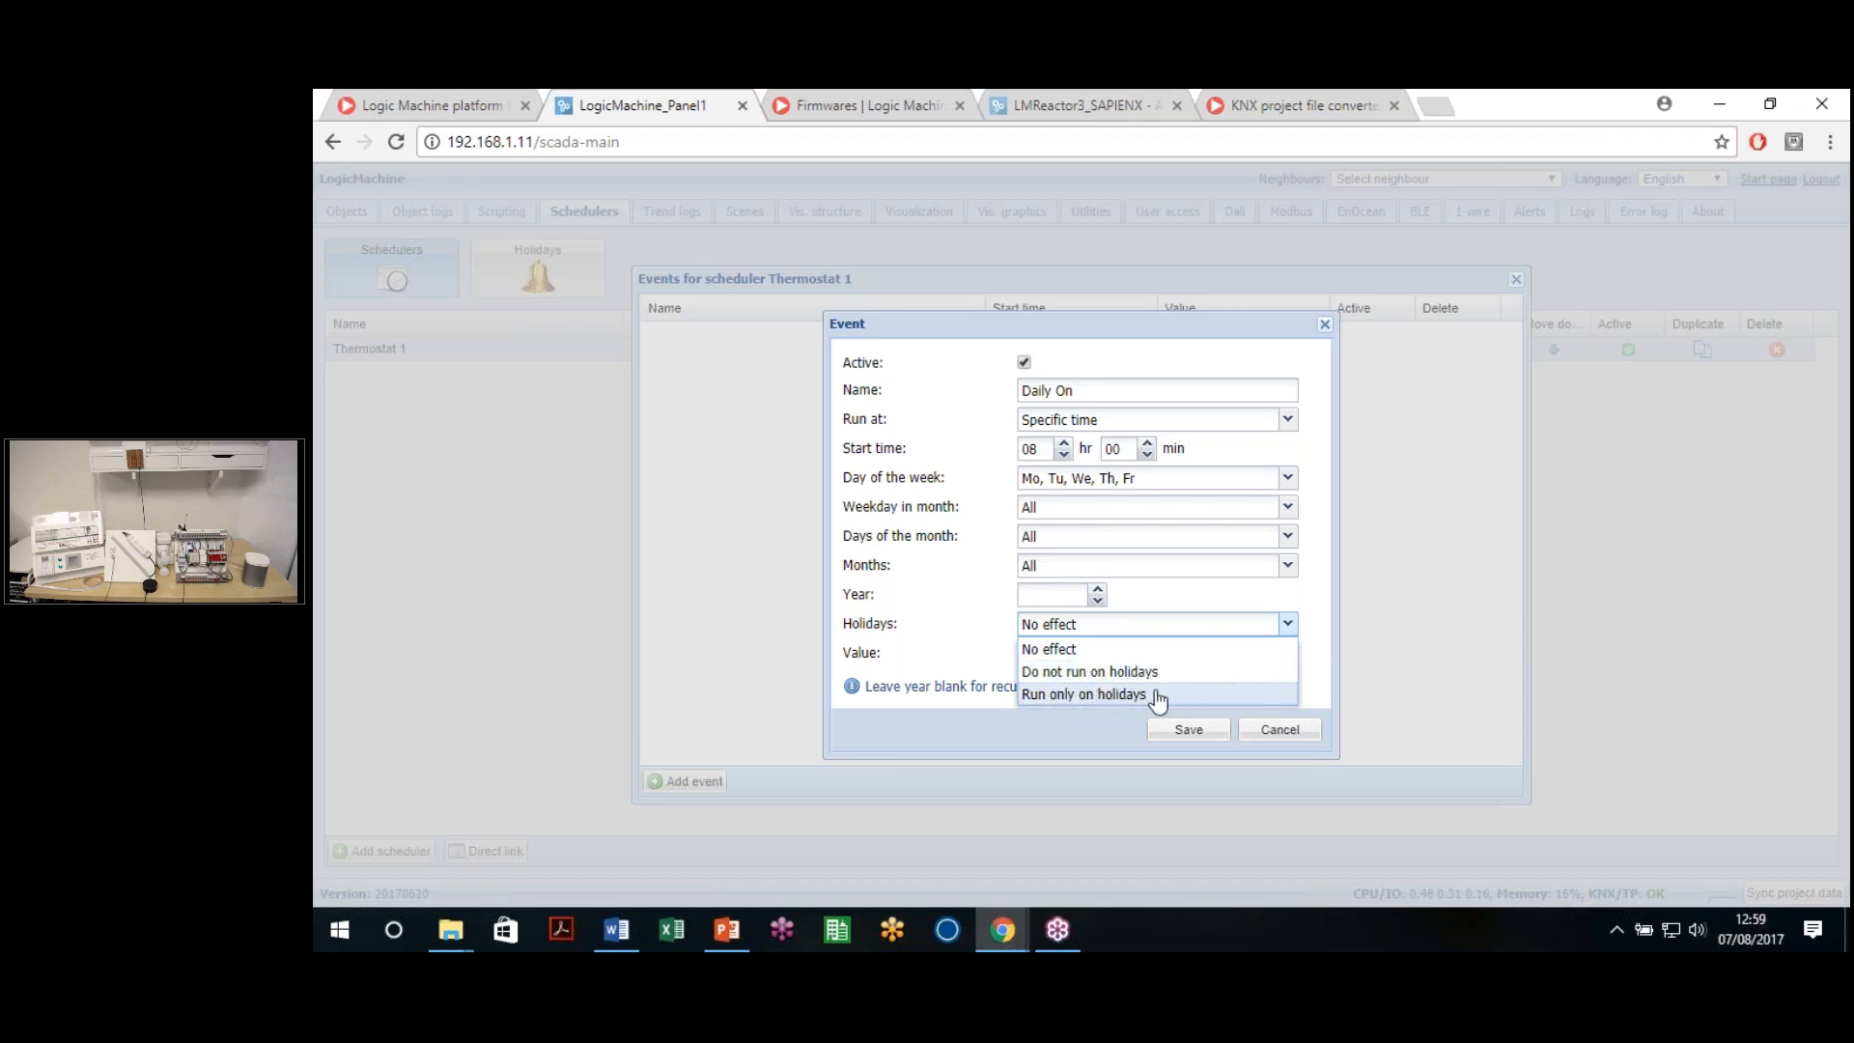
{"action": "left_click", "coordinate": [1125, 673]}
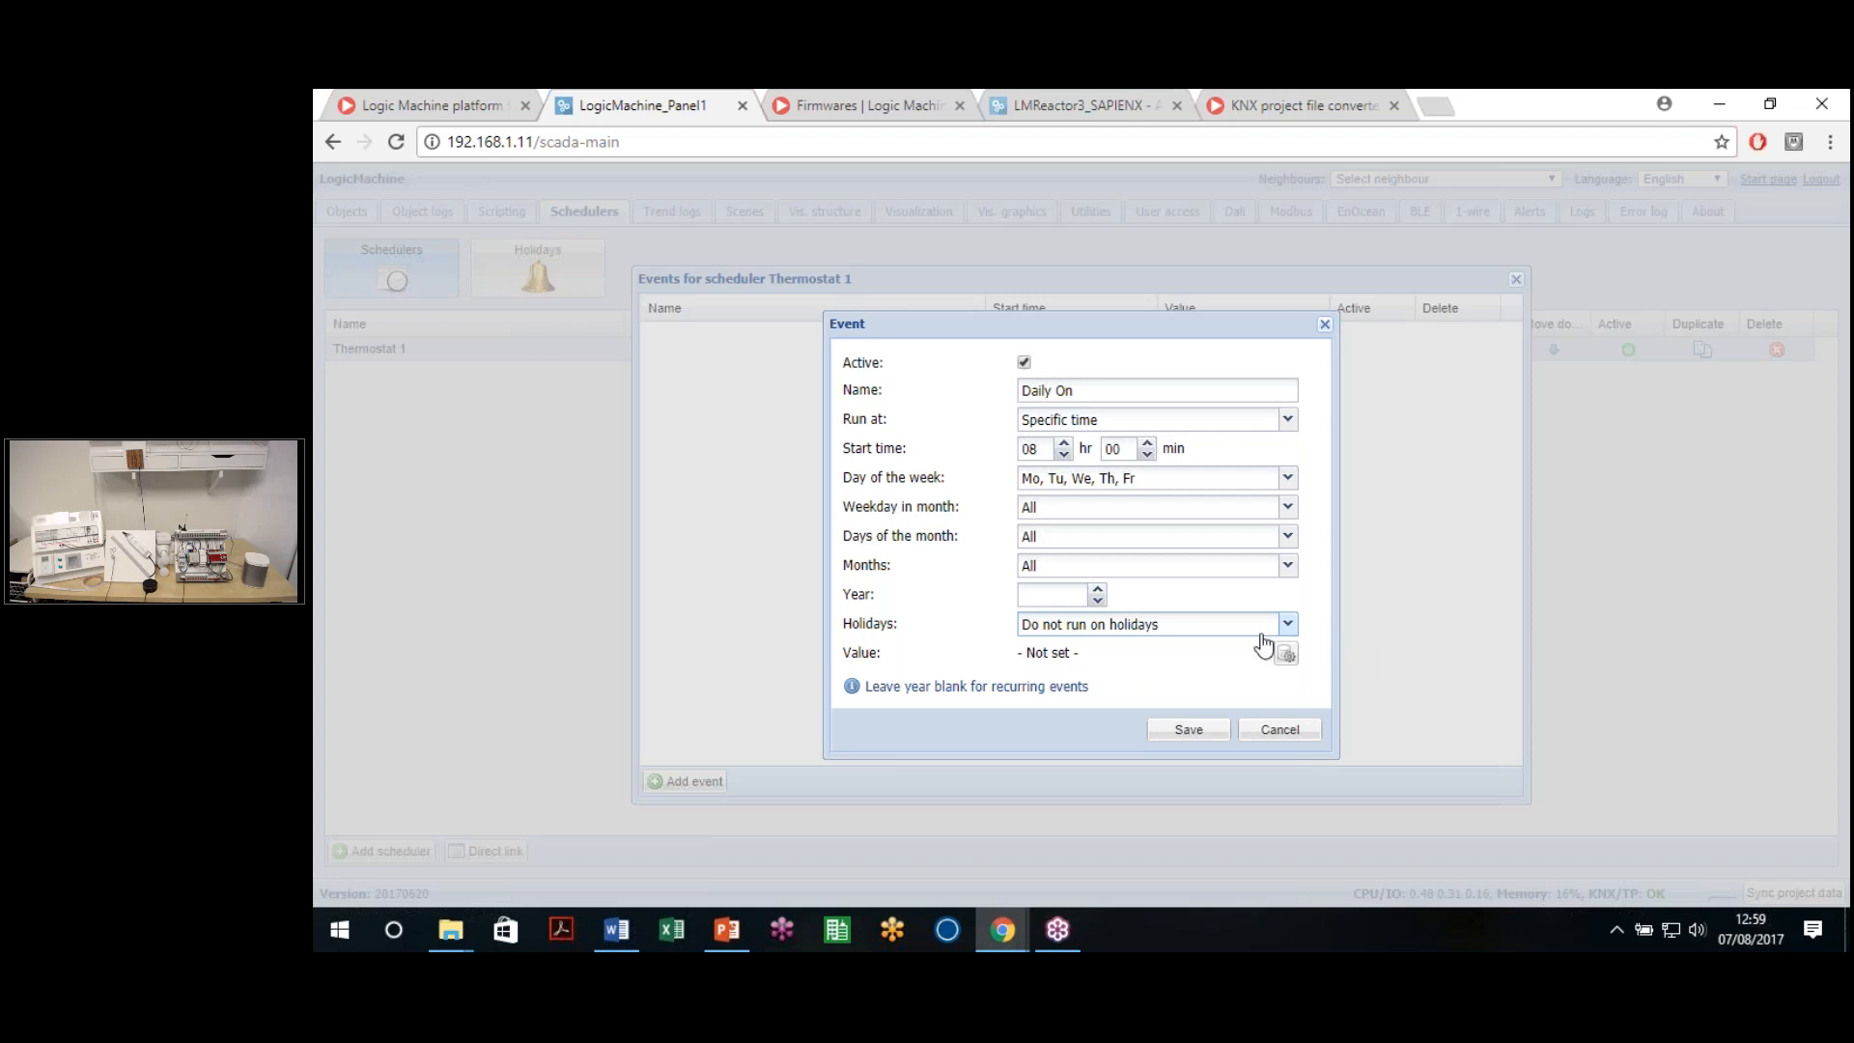
{"action": "left_click", "coordinate": [1285, 655]}
Give the Daily On event the value on, save it, and close Thermostat 1's event list
{"action": "left_click", "coordinate": [1097, 540]}
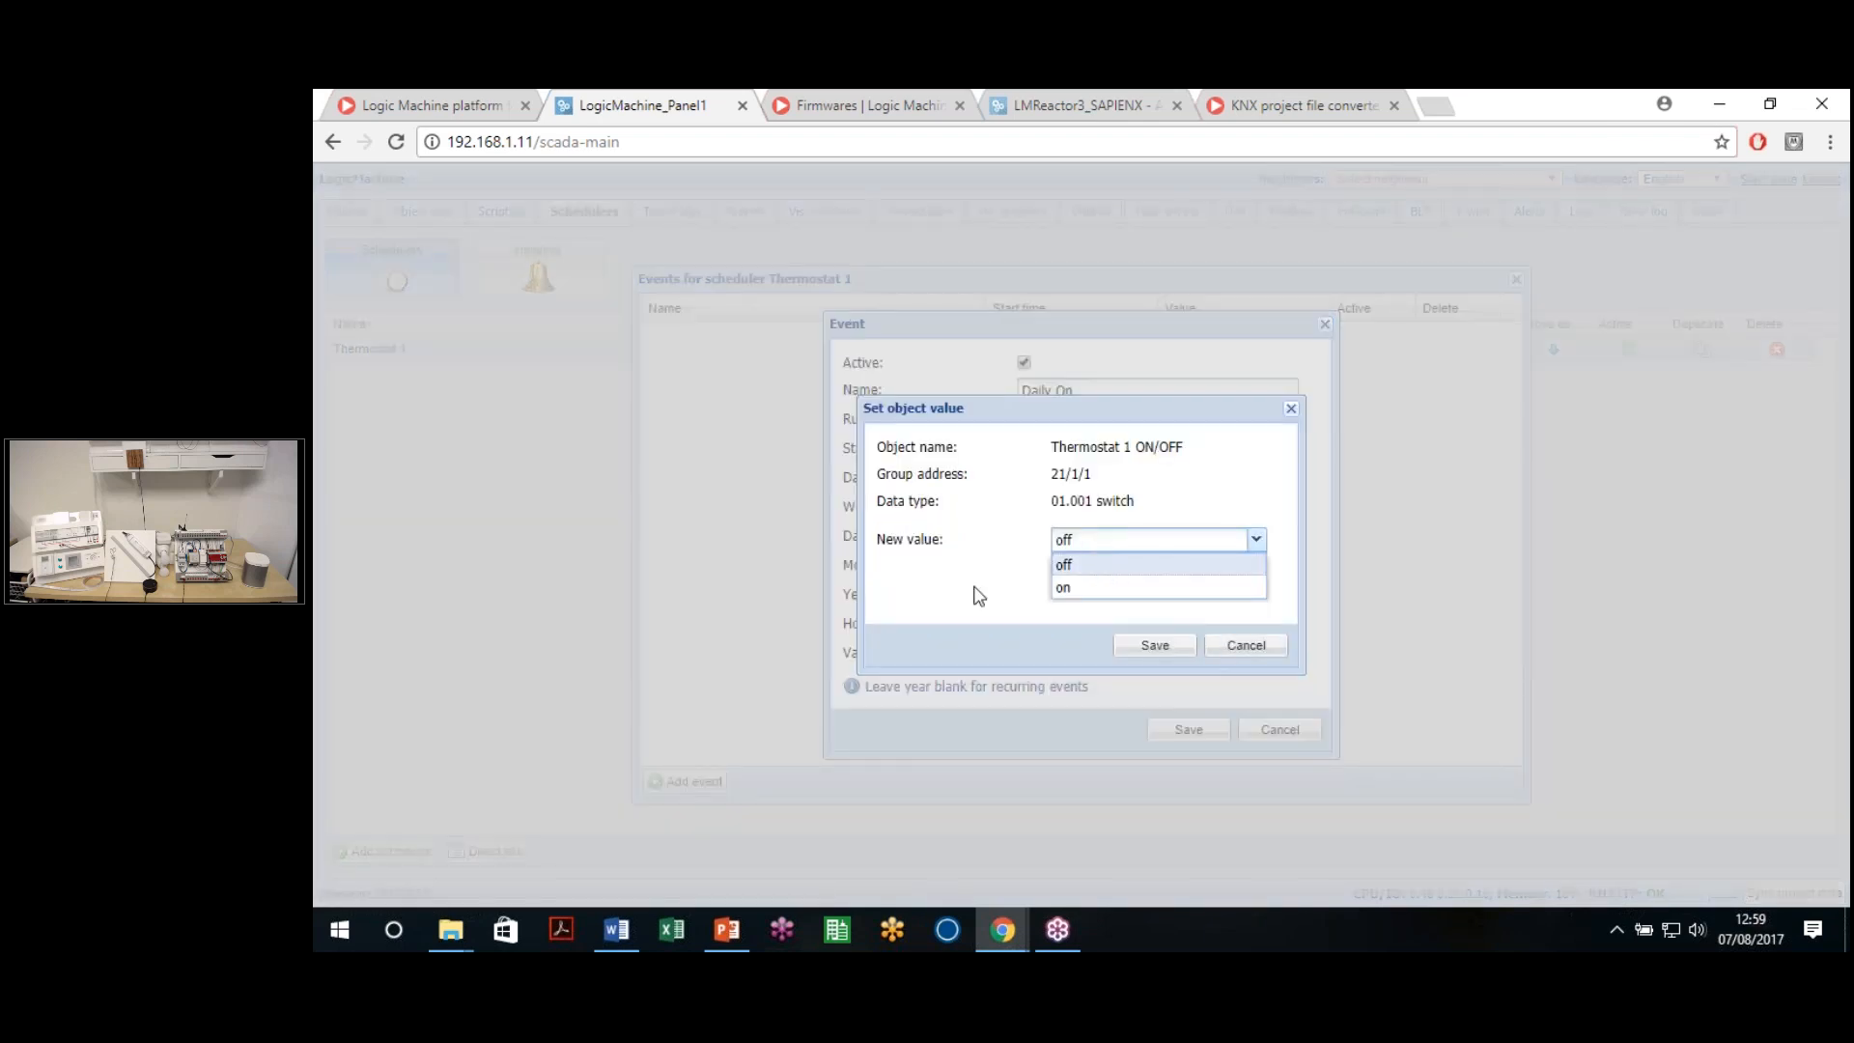
{"action": "left_click", "coordinate": [1063, 564]}
{"action": "left_click", "coordinate": [1243, 645]}
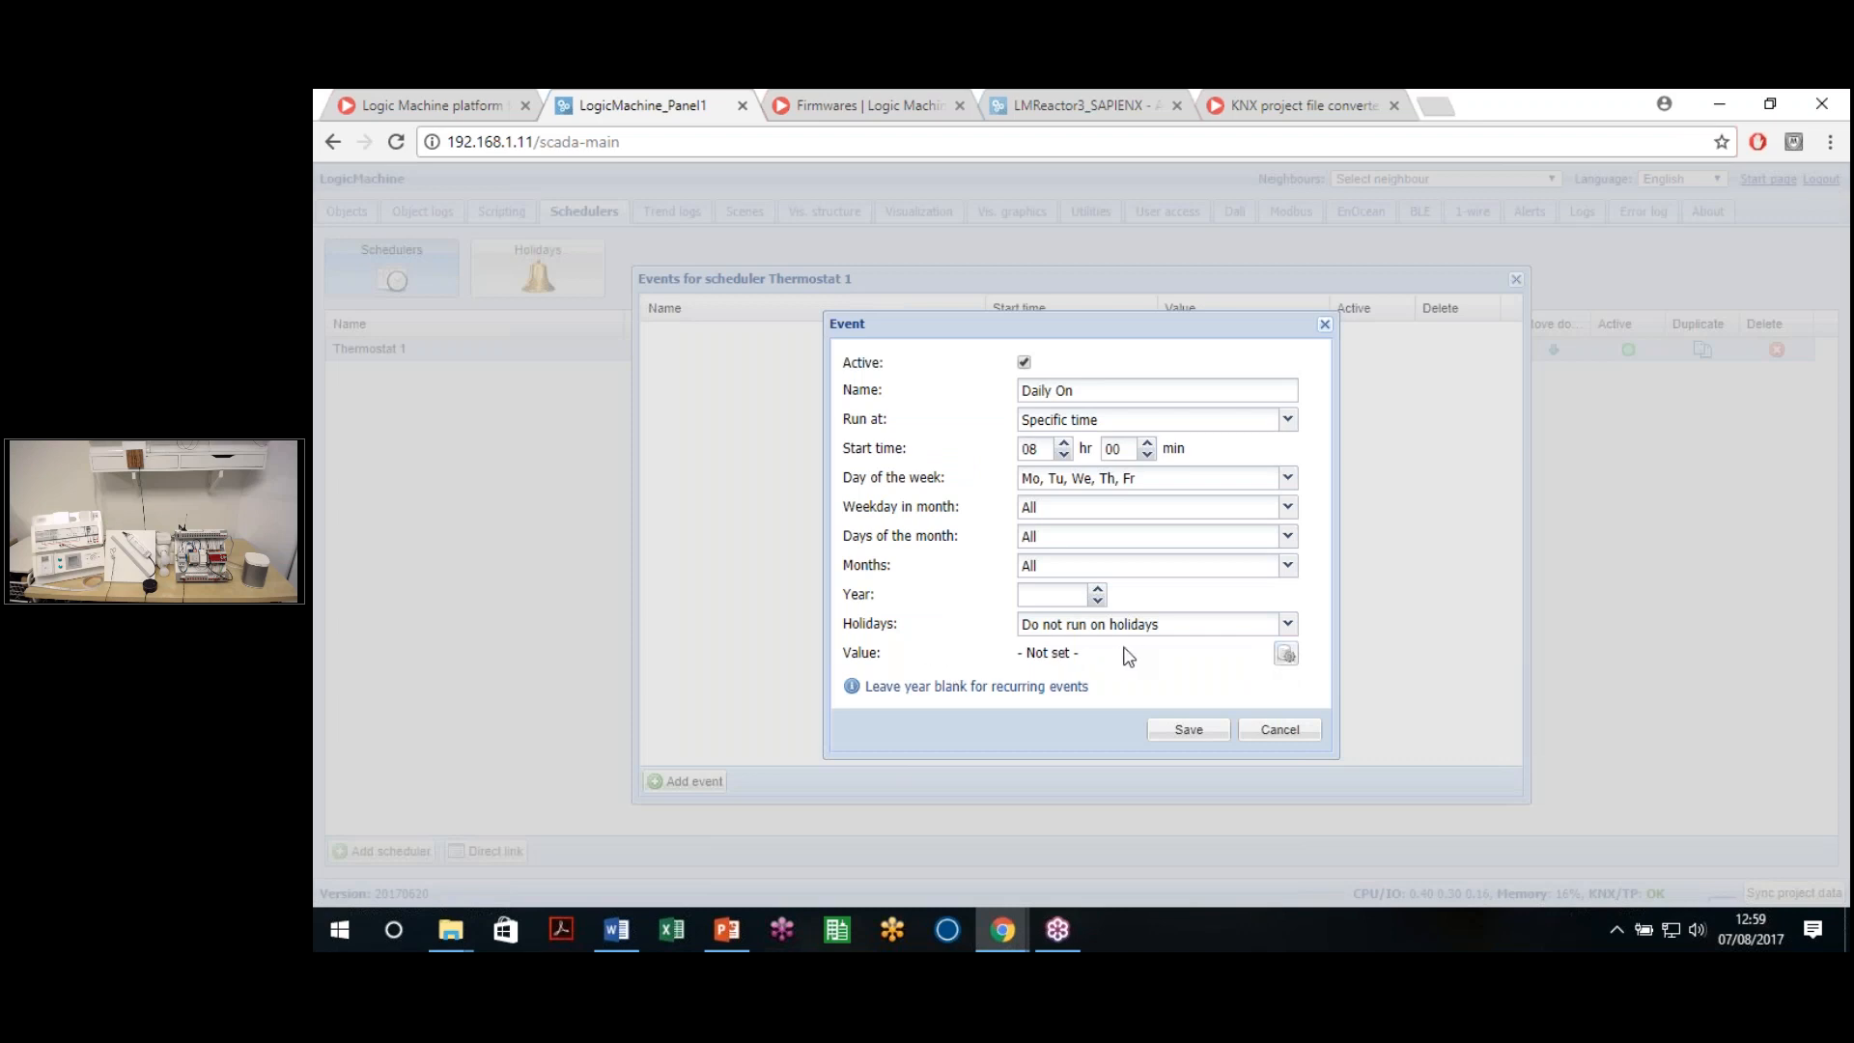
{"action": "left_click", "coordinate": [1285, 655]}
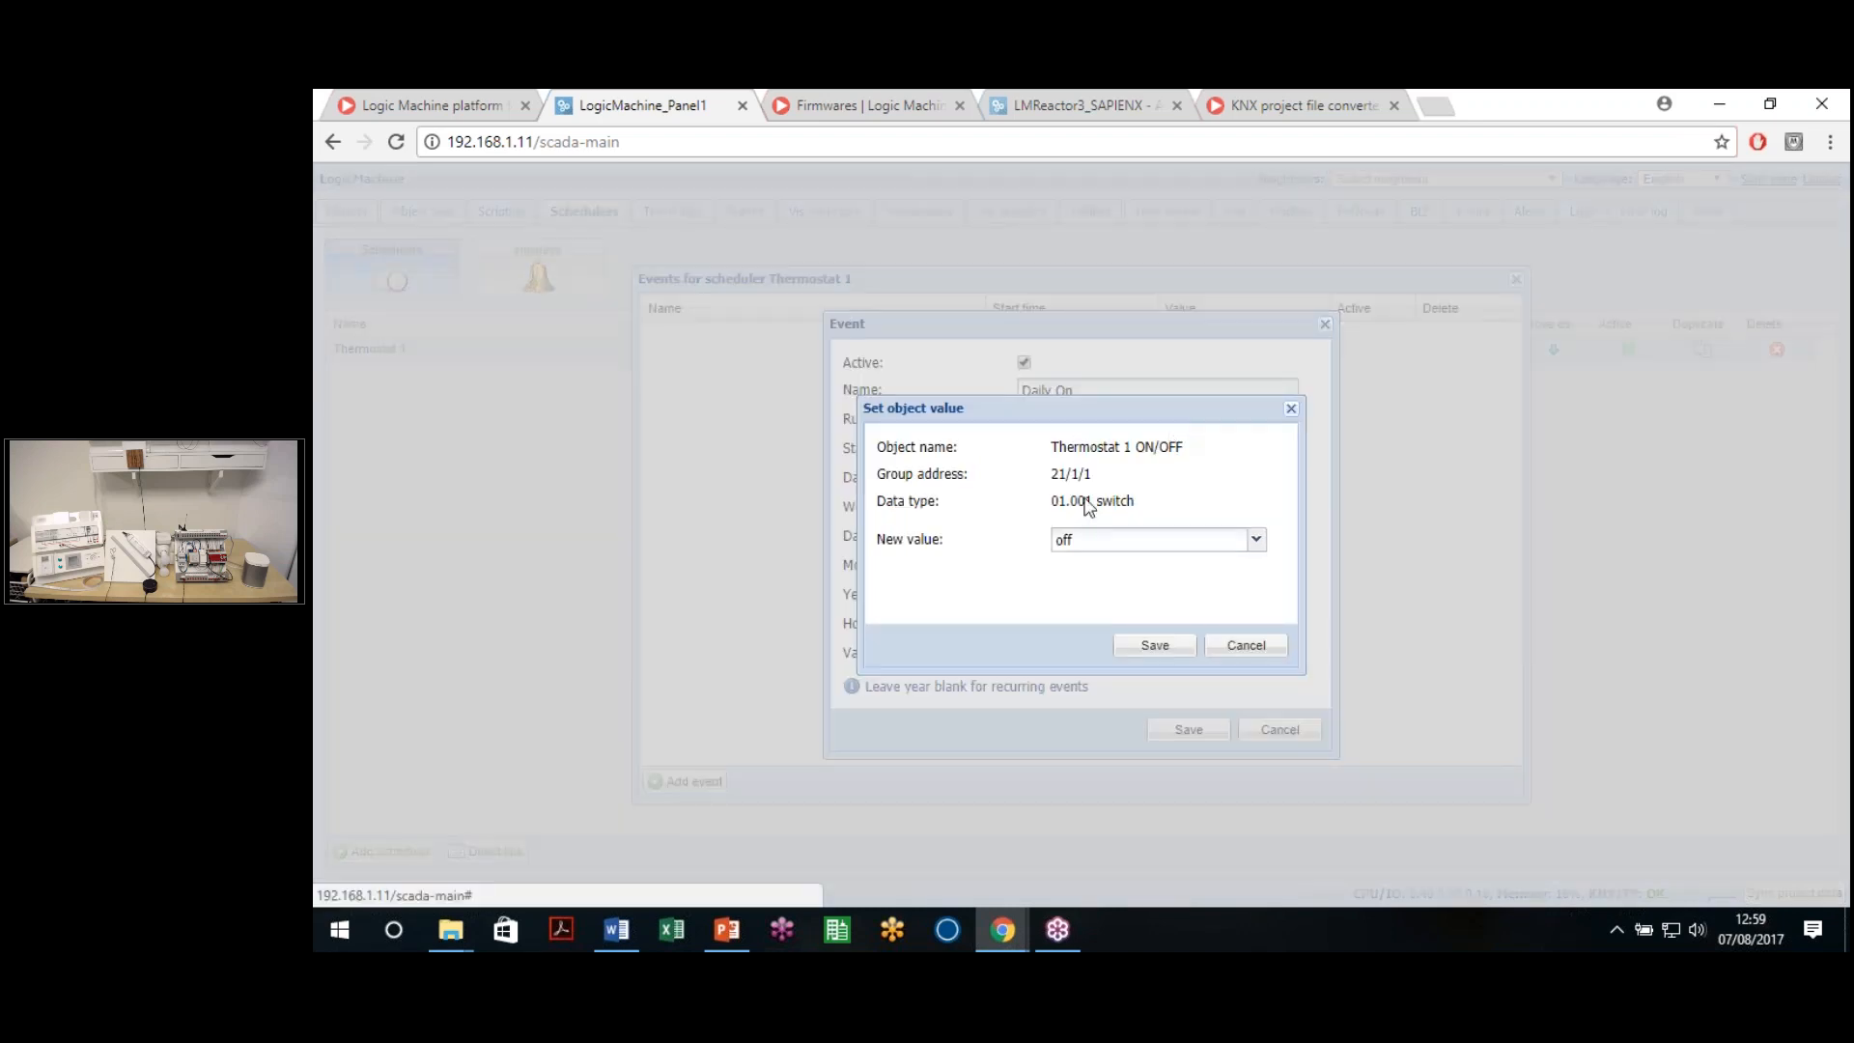
{"action": "left_click", "coordinate": [1104, 540]}
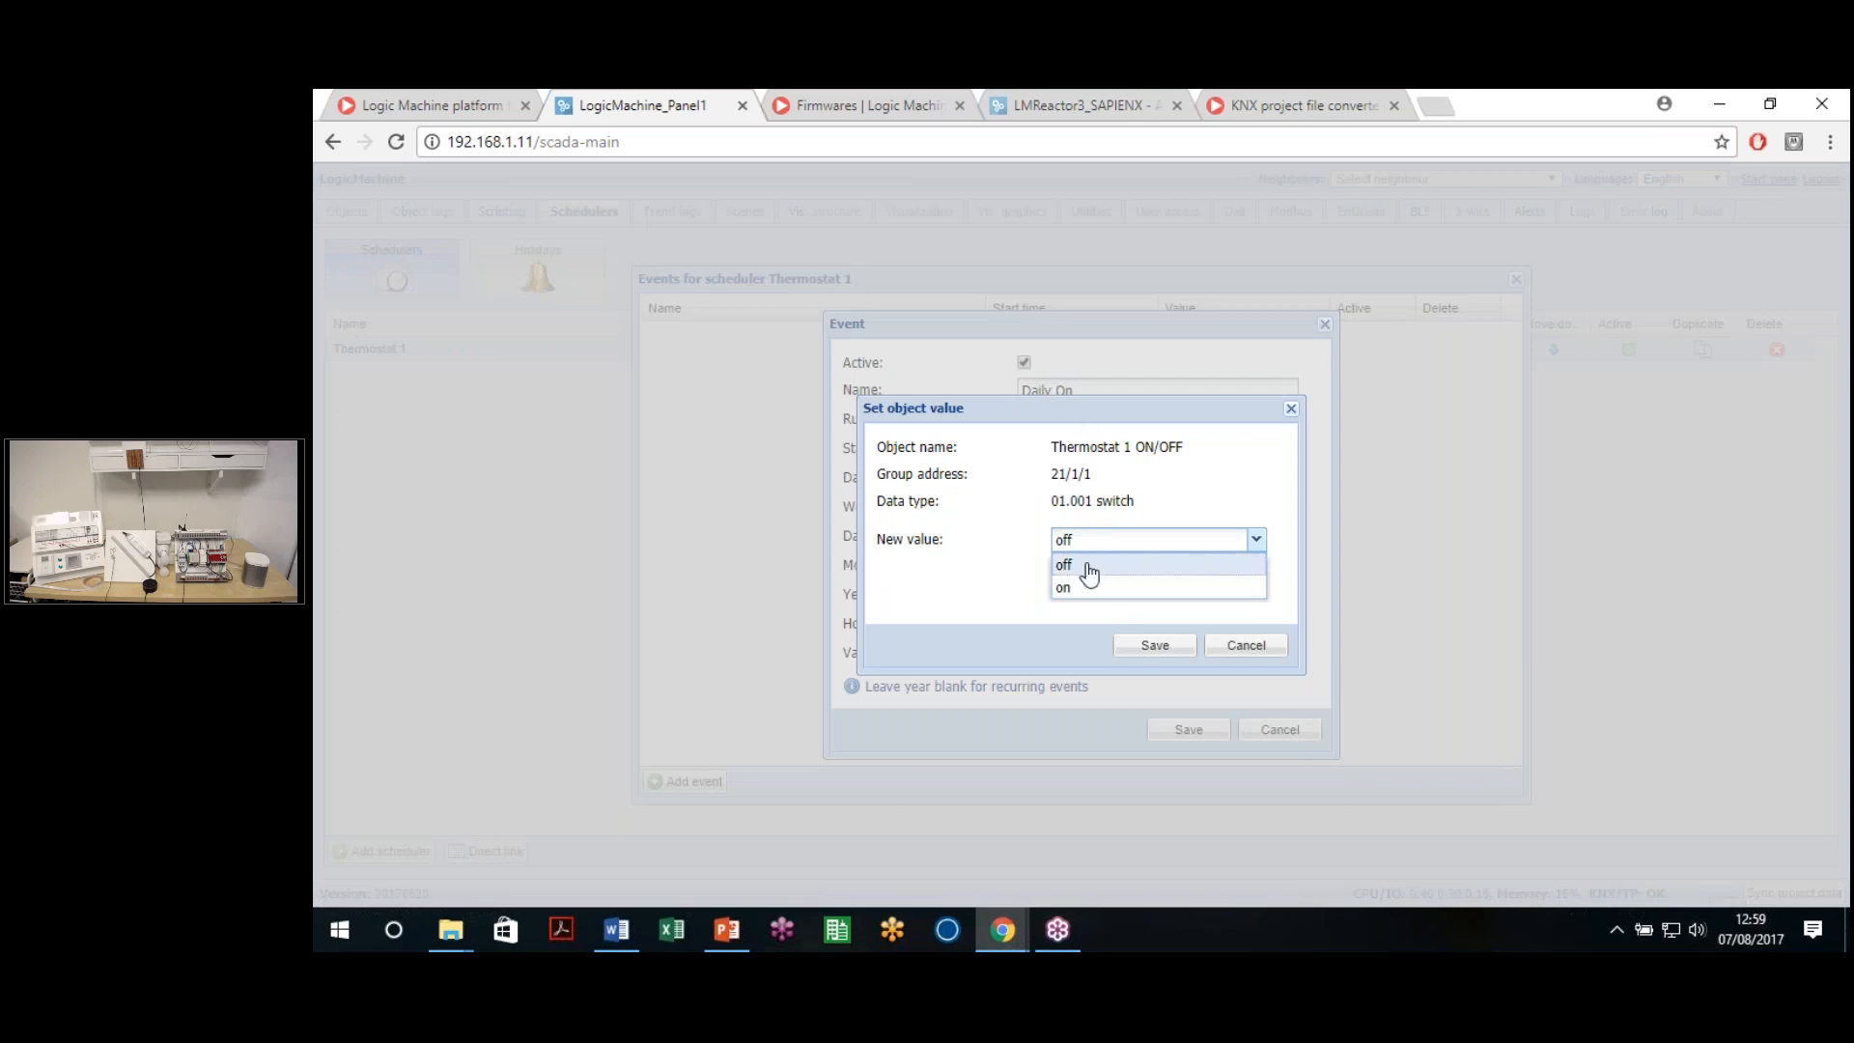
{"action": "left_click", "coordinate": [1074, 589]}
{"action": "left_click", "coordinate": [1149, 643]}
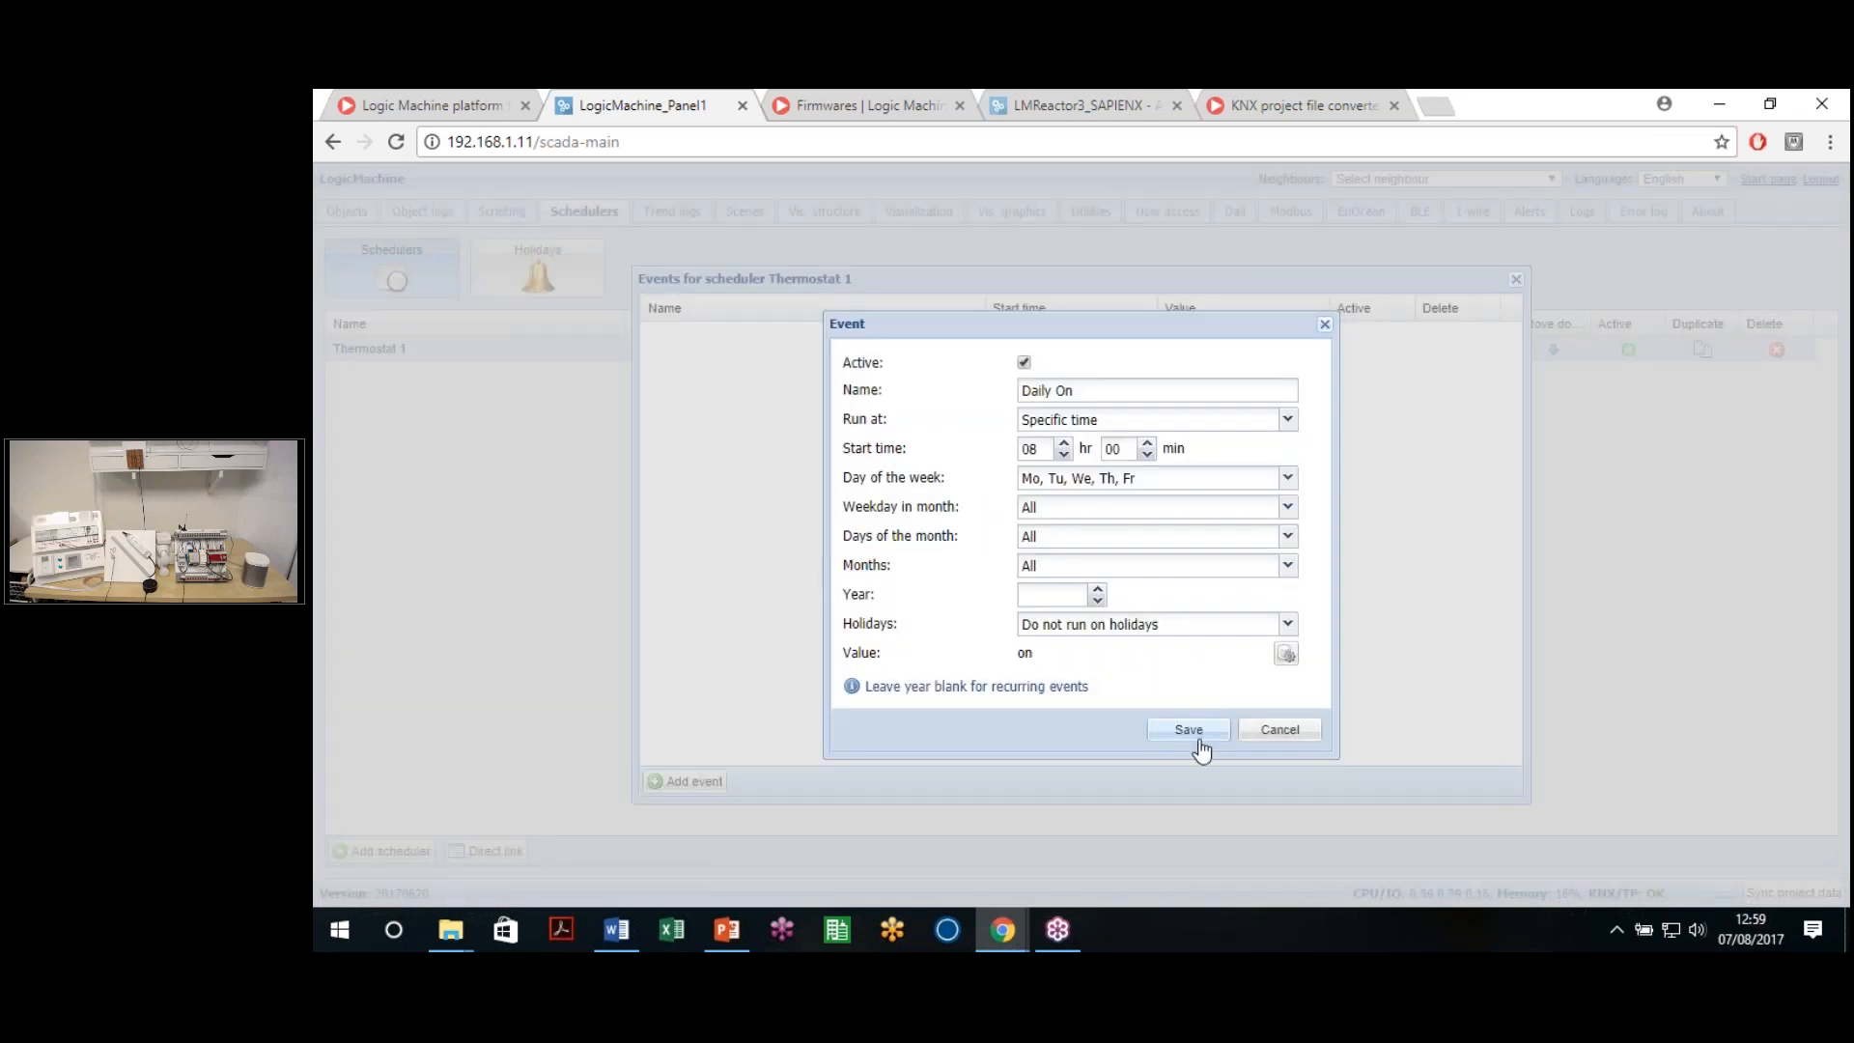
{"action": "left_click", "coordinate": [1188, 732]}
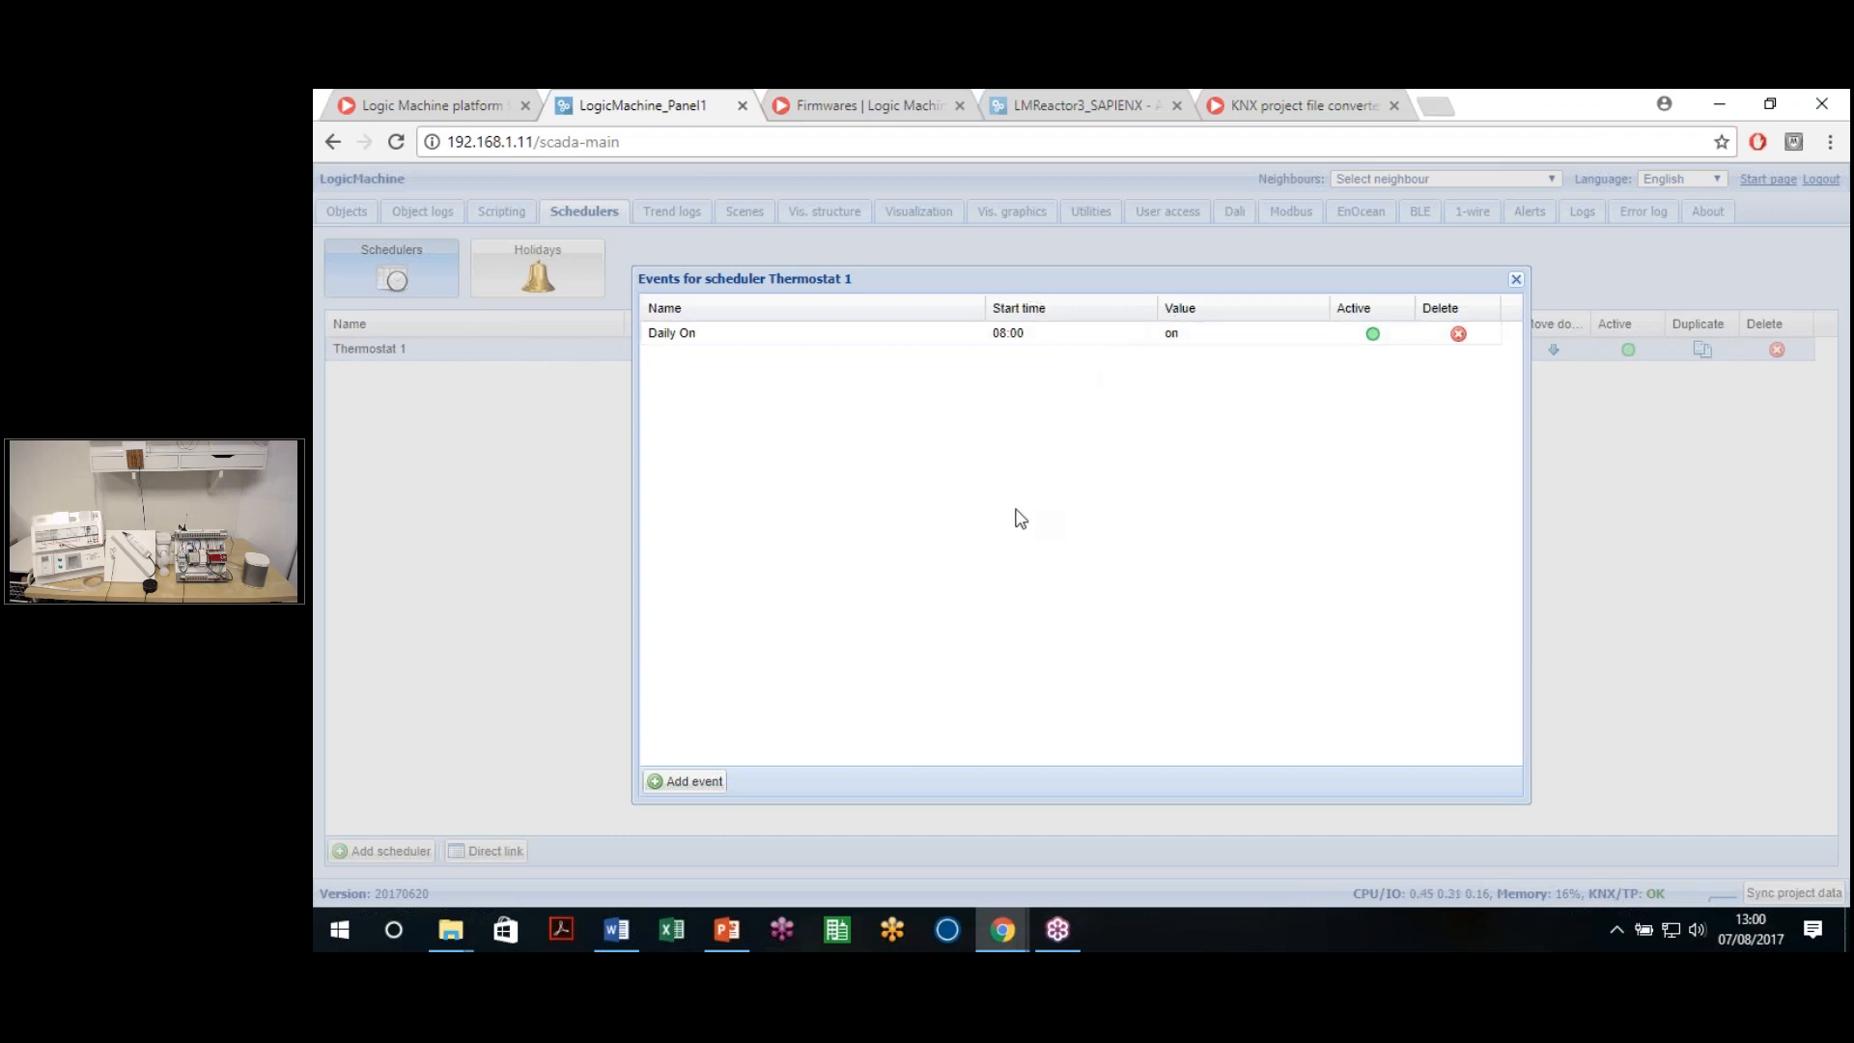
{"action": "left_click", "coordinate": [1516, 280]}
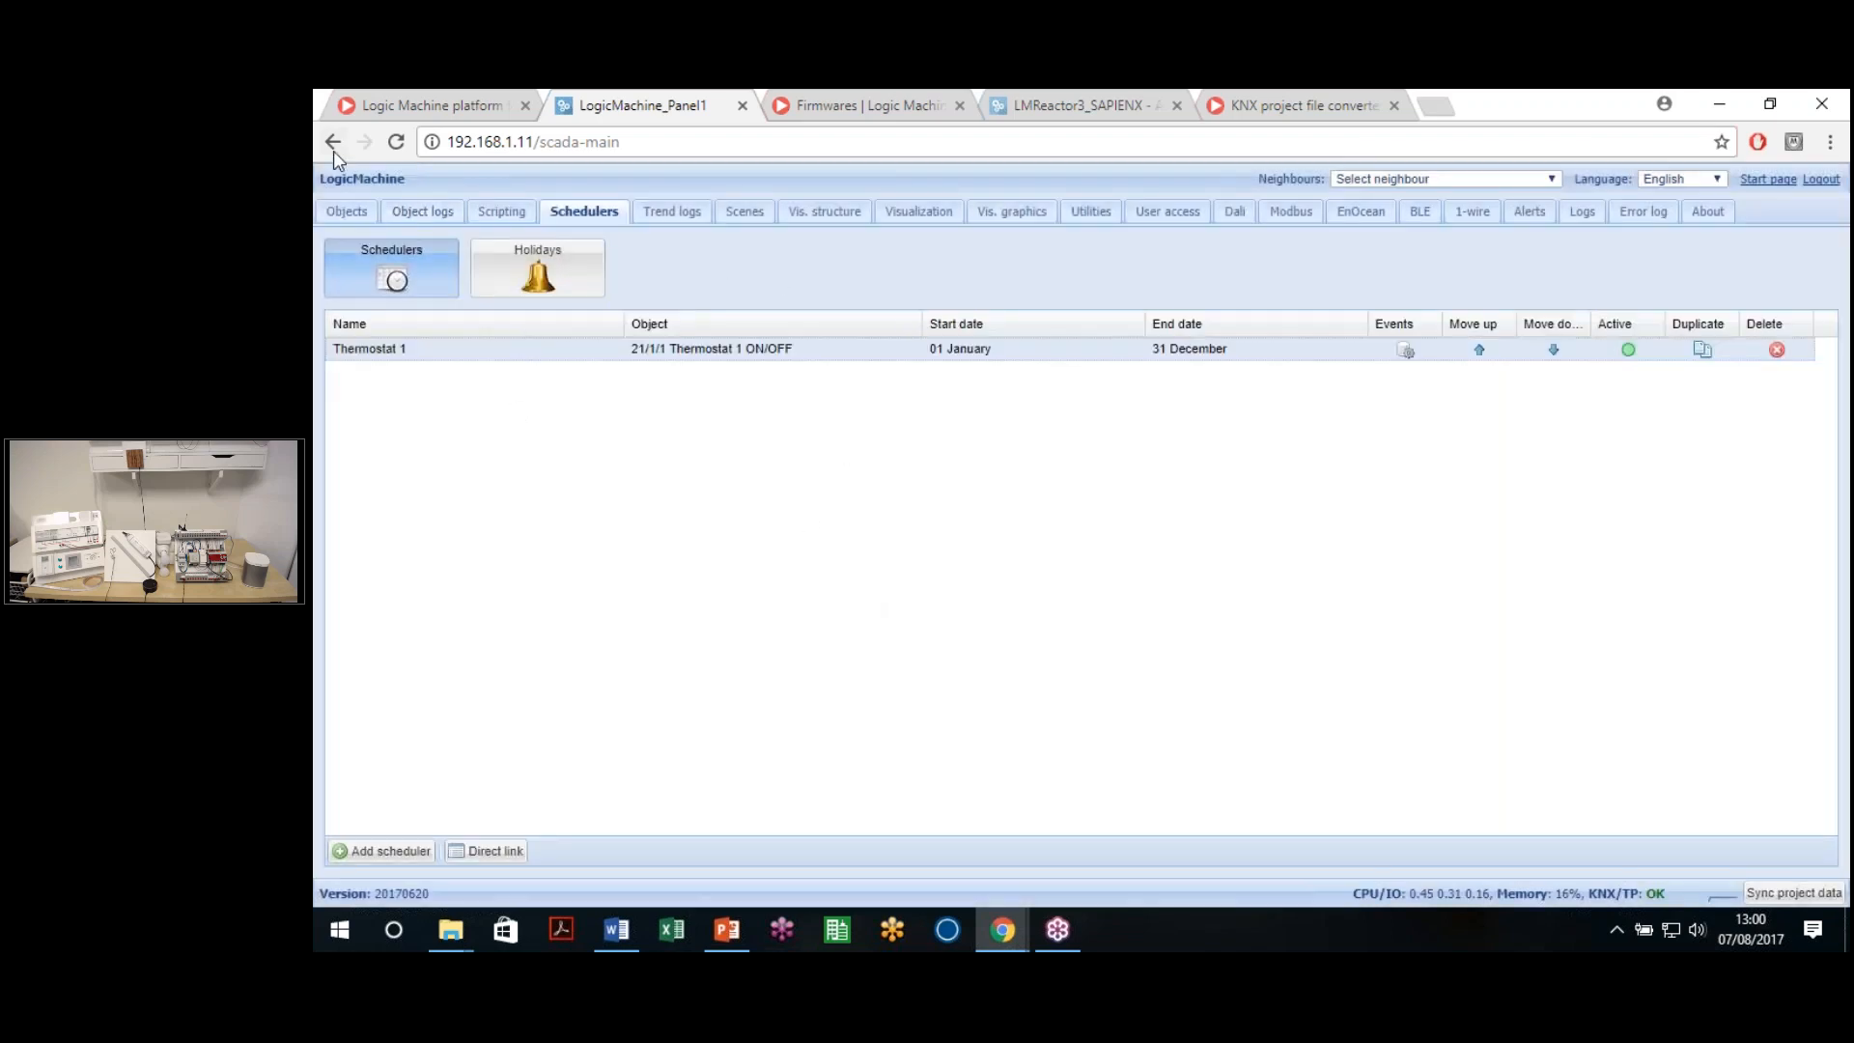
Open the Schedulers app in a new tab, review the holidays without changes, and select Thermostat 1
{"action": "left_click", "coordinate": [802, 97]}
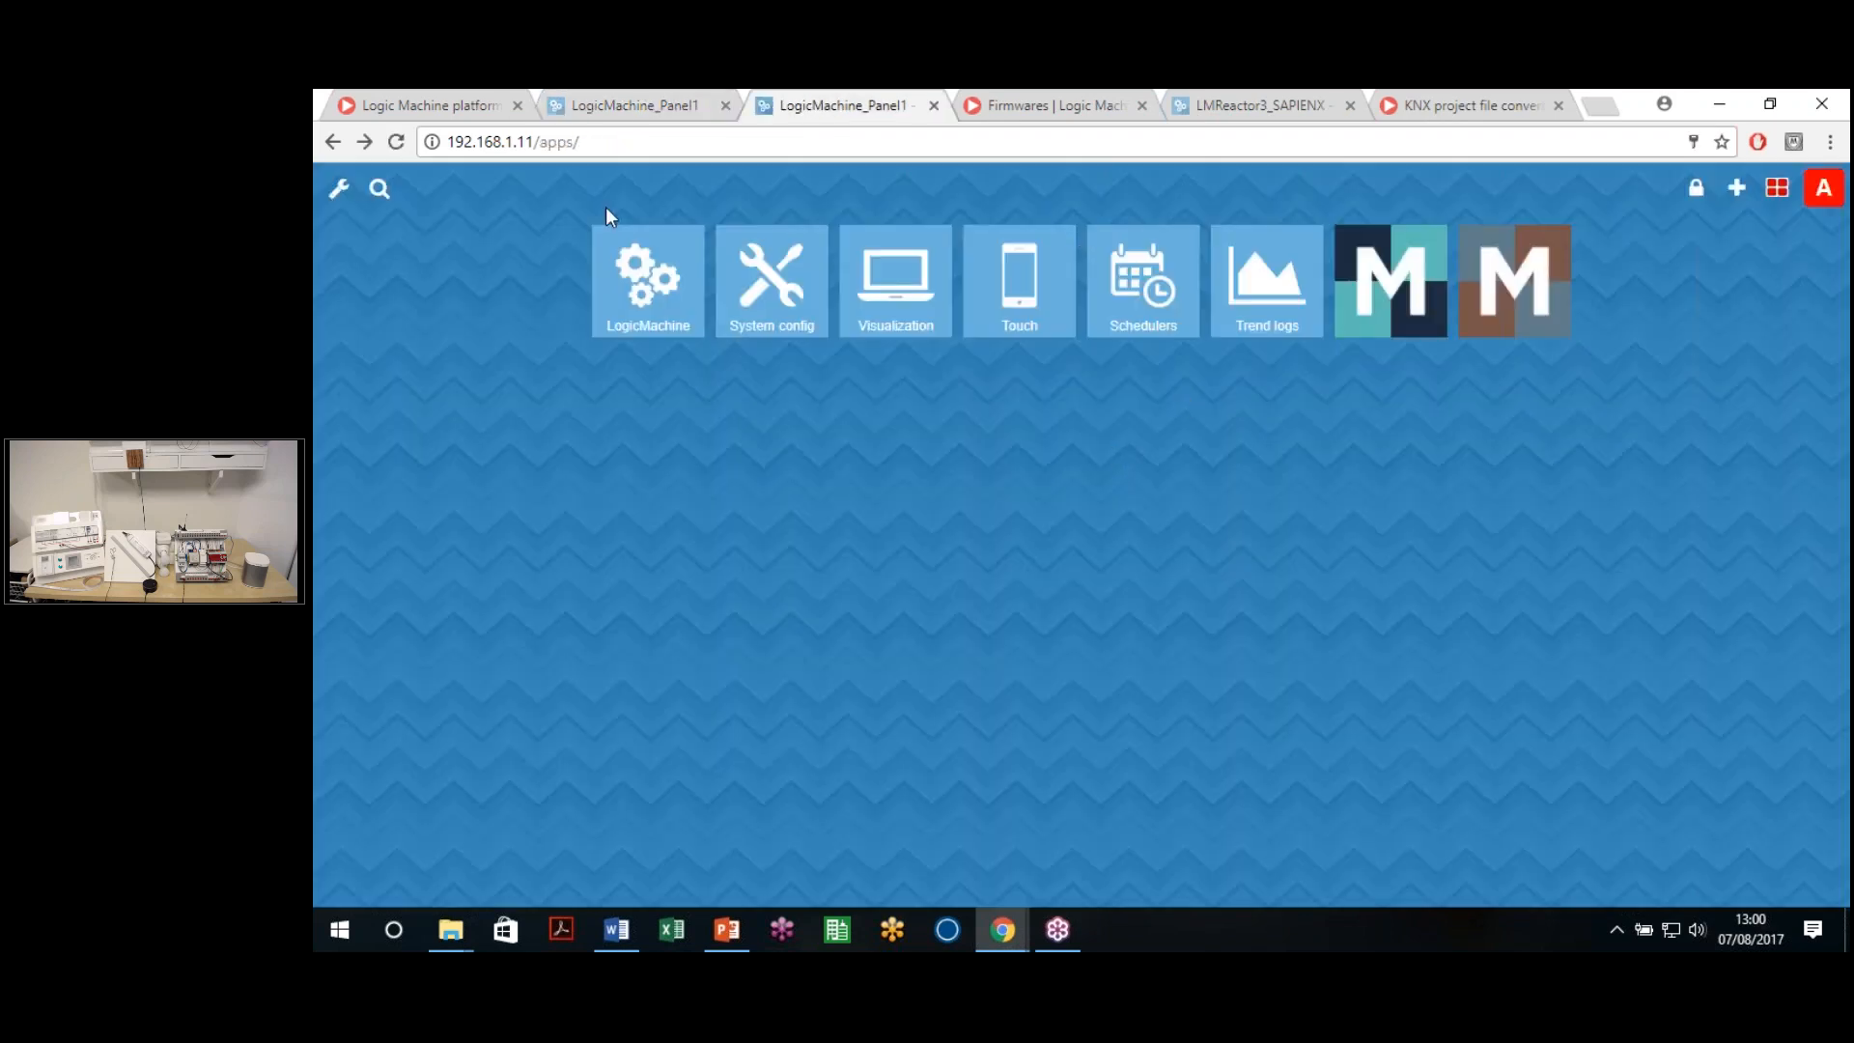
{"action": "left_click", "coordinate": [1141, 298]}
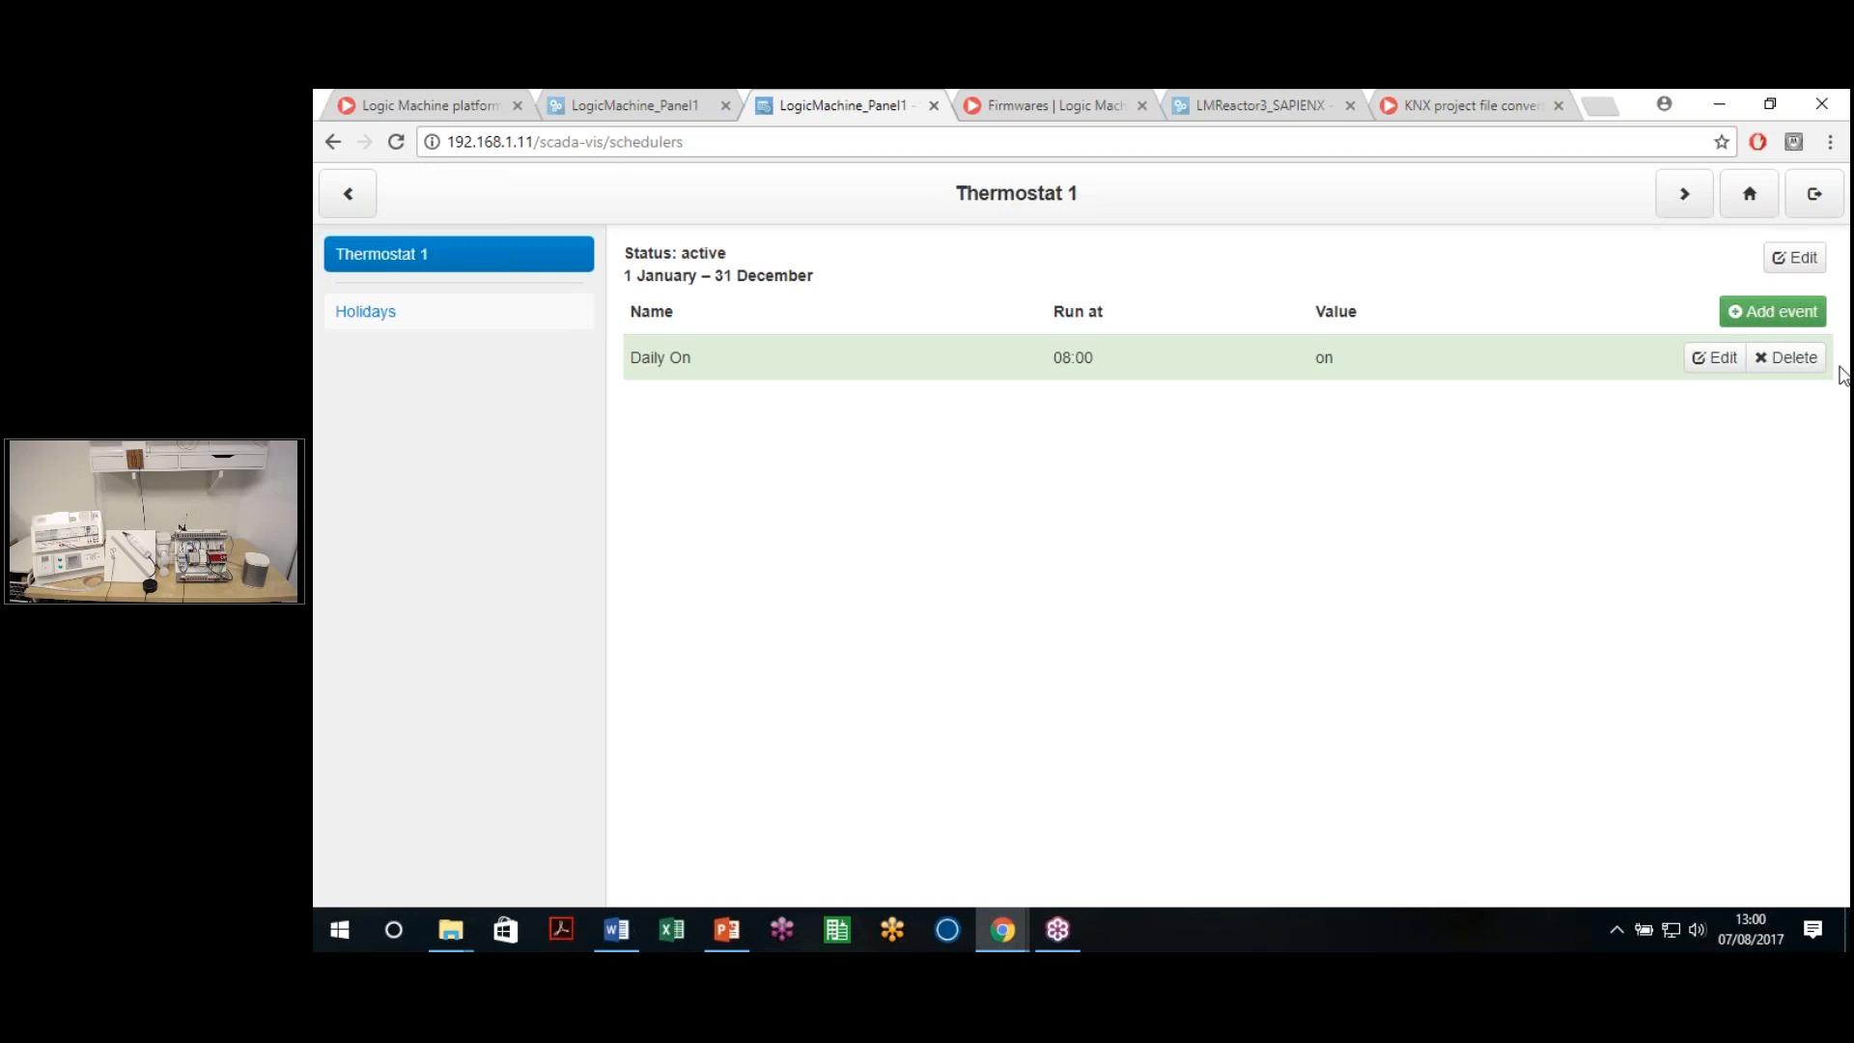
{"action": "left_click", "coordinate": [1847, 403]}
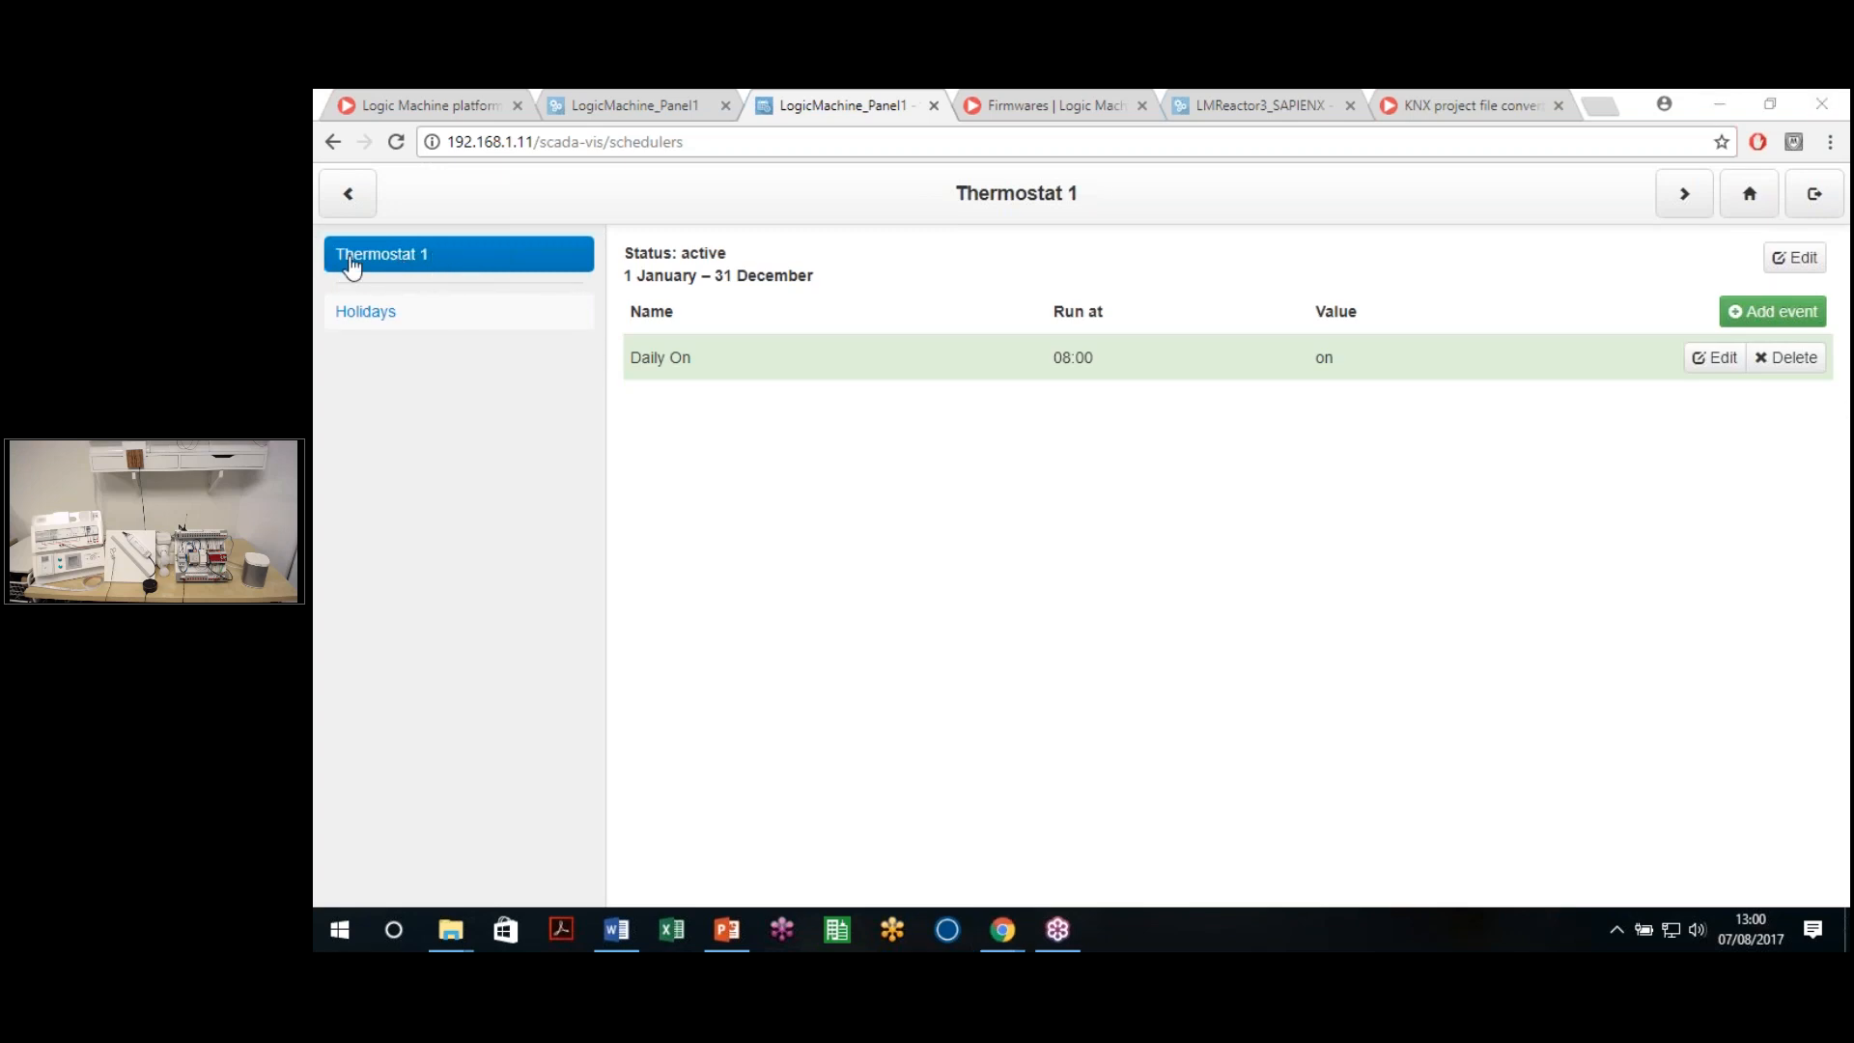
{"action": "left_click", "coordinate": [384, 317]}
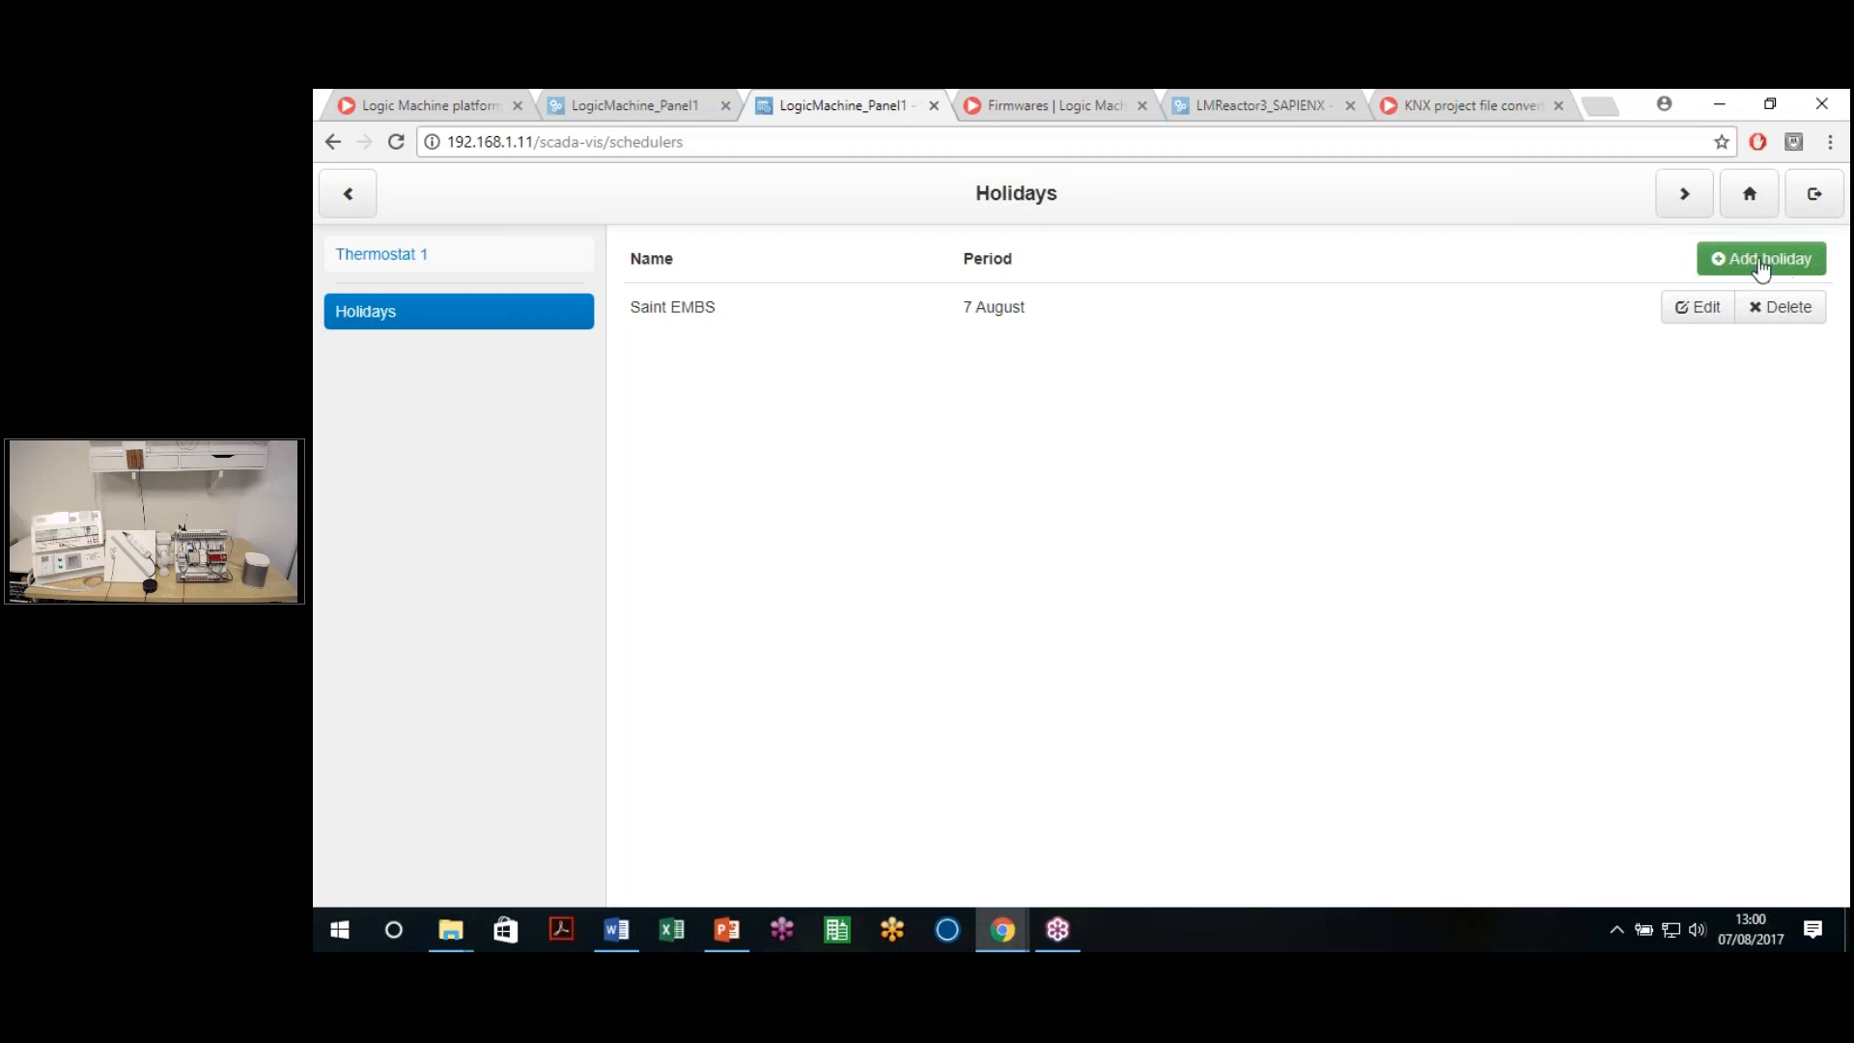
{"action": "left_click", "coordinate": [1699, 307]}
{"action": "scroll", "coordinate": [1641, 772], "scroll_direction": "down", "scroll_amount": 3}
{"action": "left_click", "coordinate": [1766, 860]}
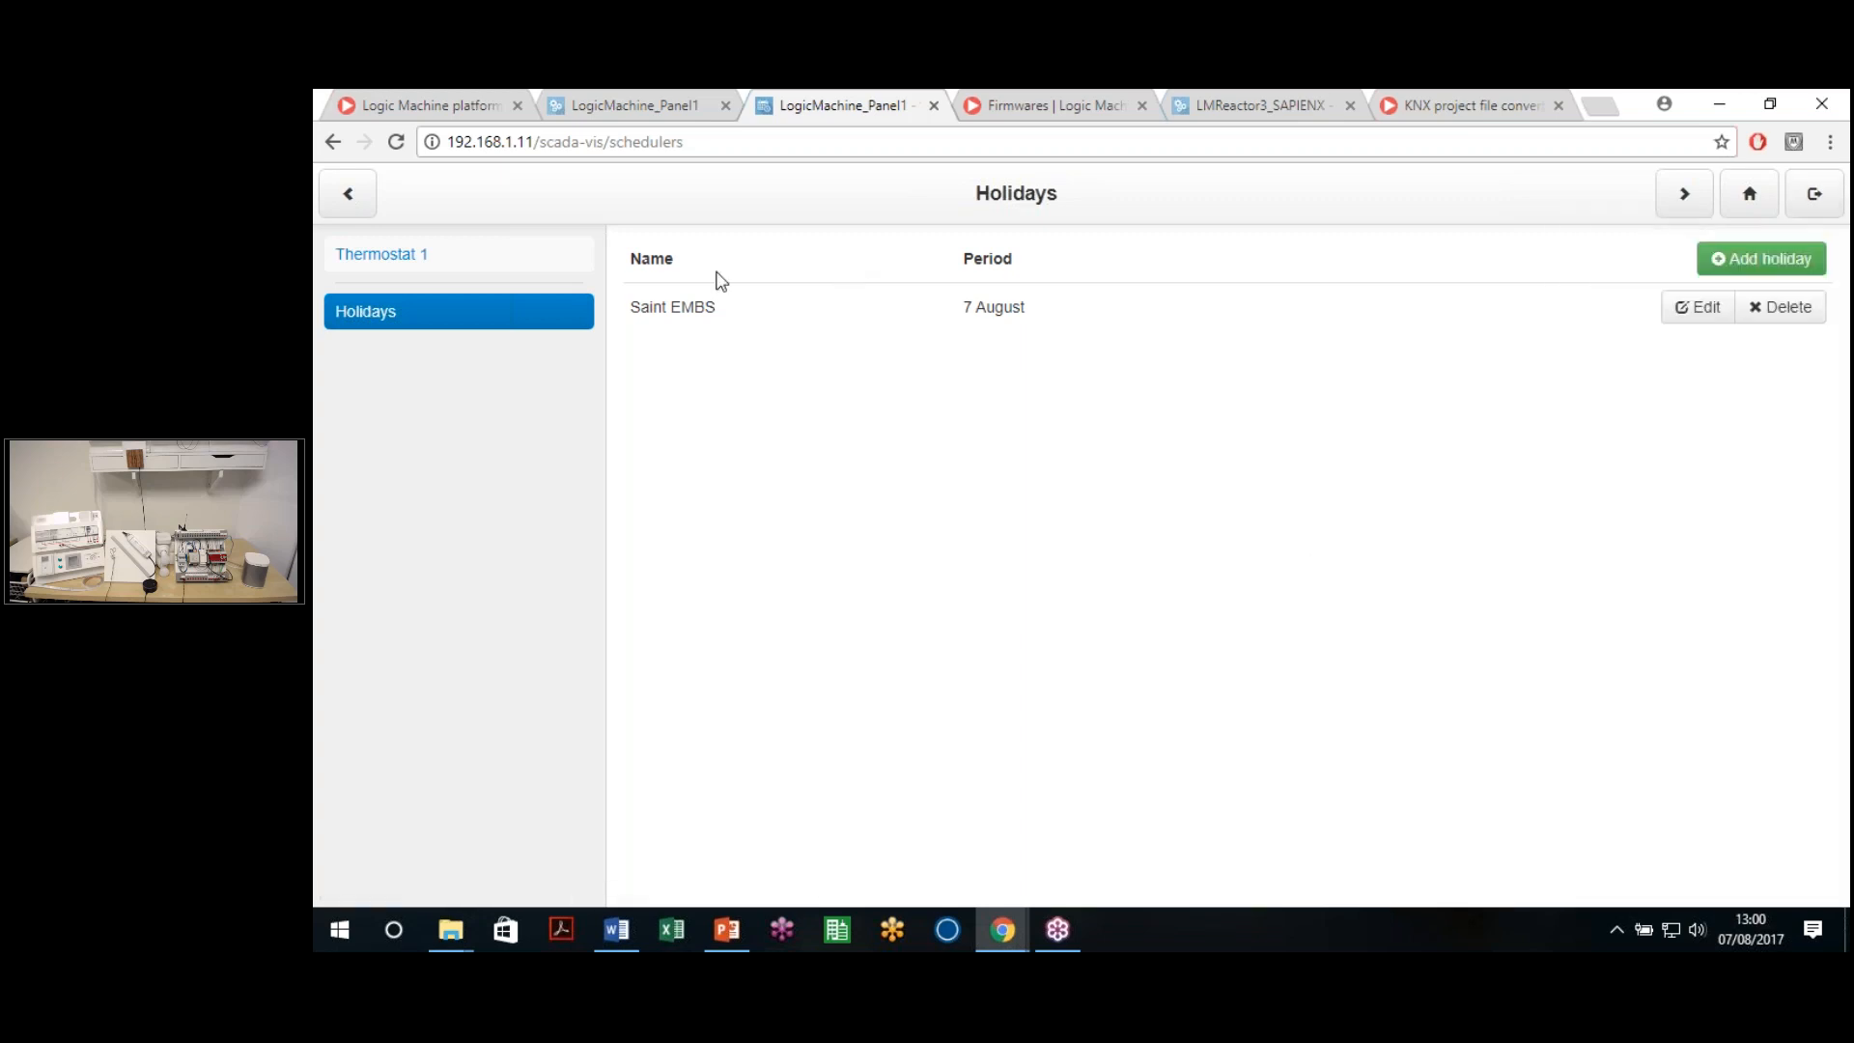
{"action": "left_click", "coordinate": [420, 259]}
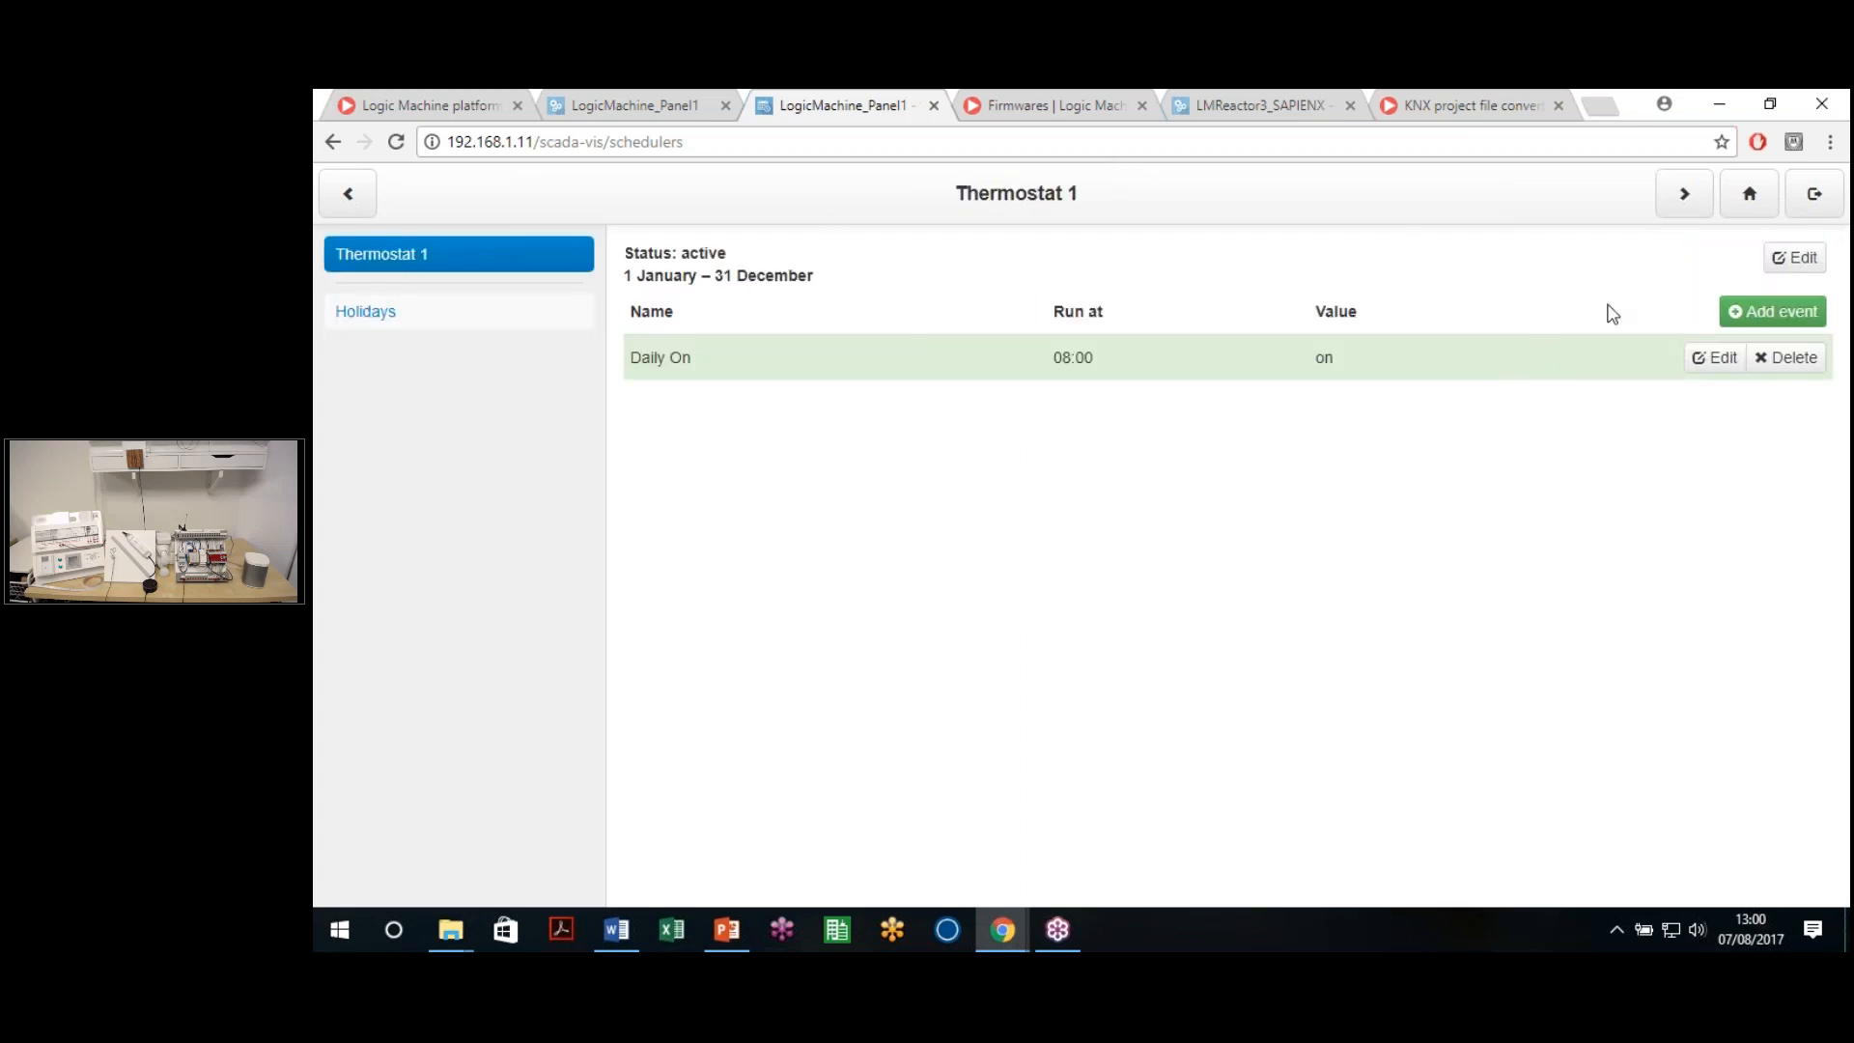
Add a Thermostat 1 event named 'Daily OFF' at a specific time (17:00), keeping all days
{"action": "left_click", "coordinate": [1755, 324]}
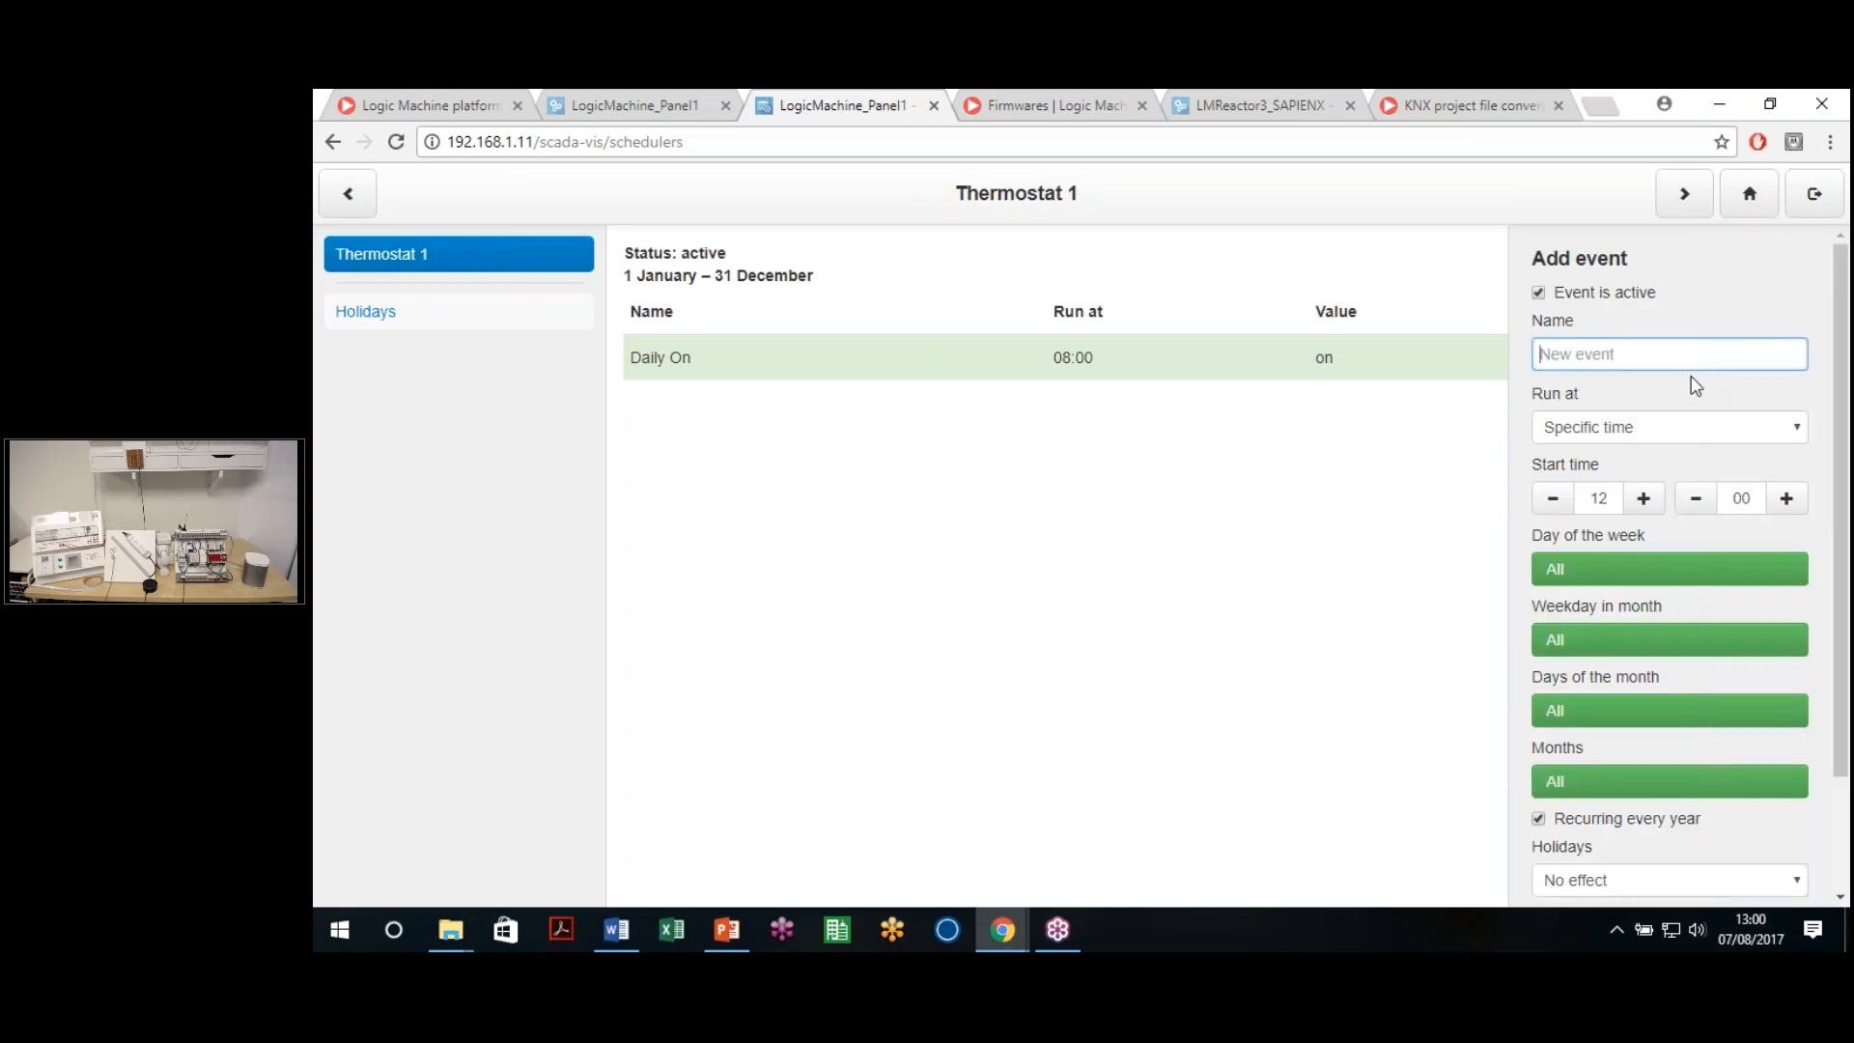
{"action": "type", "text": "Daily OFF"}
{"action": "left_click", "coordinate": [1647, 427]}
{"action": "left_click", "coordinate": [1645, 450]}
{"action": "double_click", "coordinate": [1599, 498]}
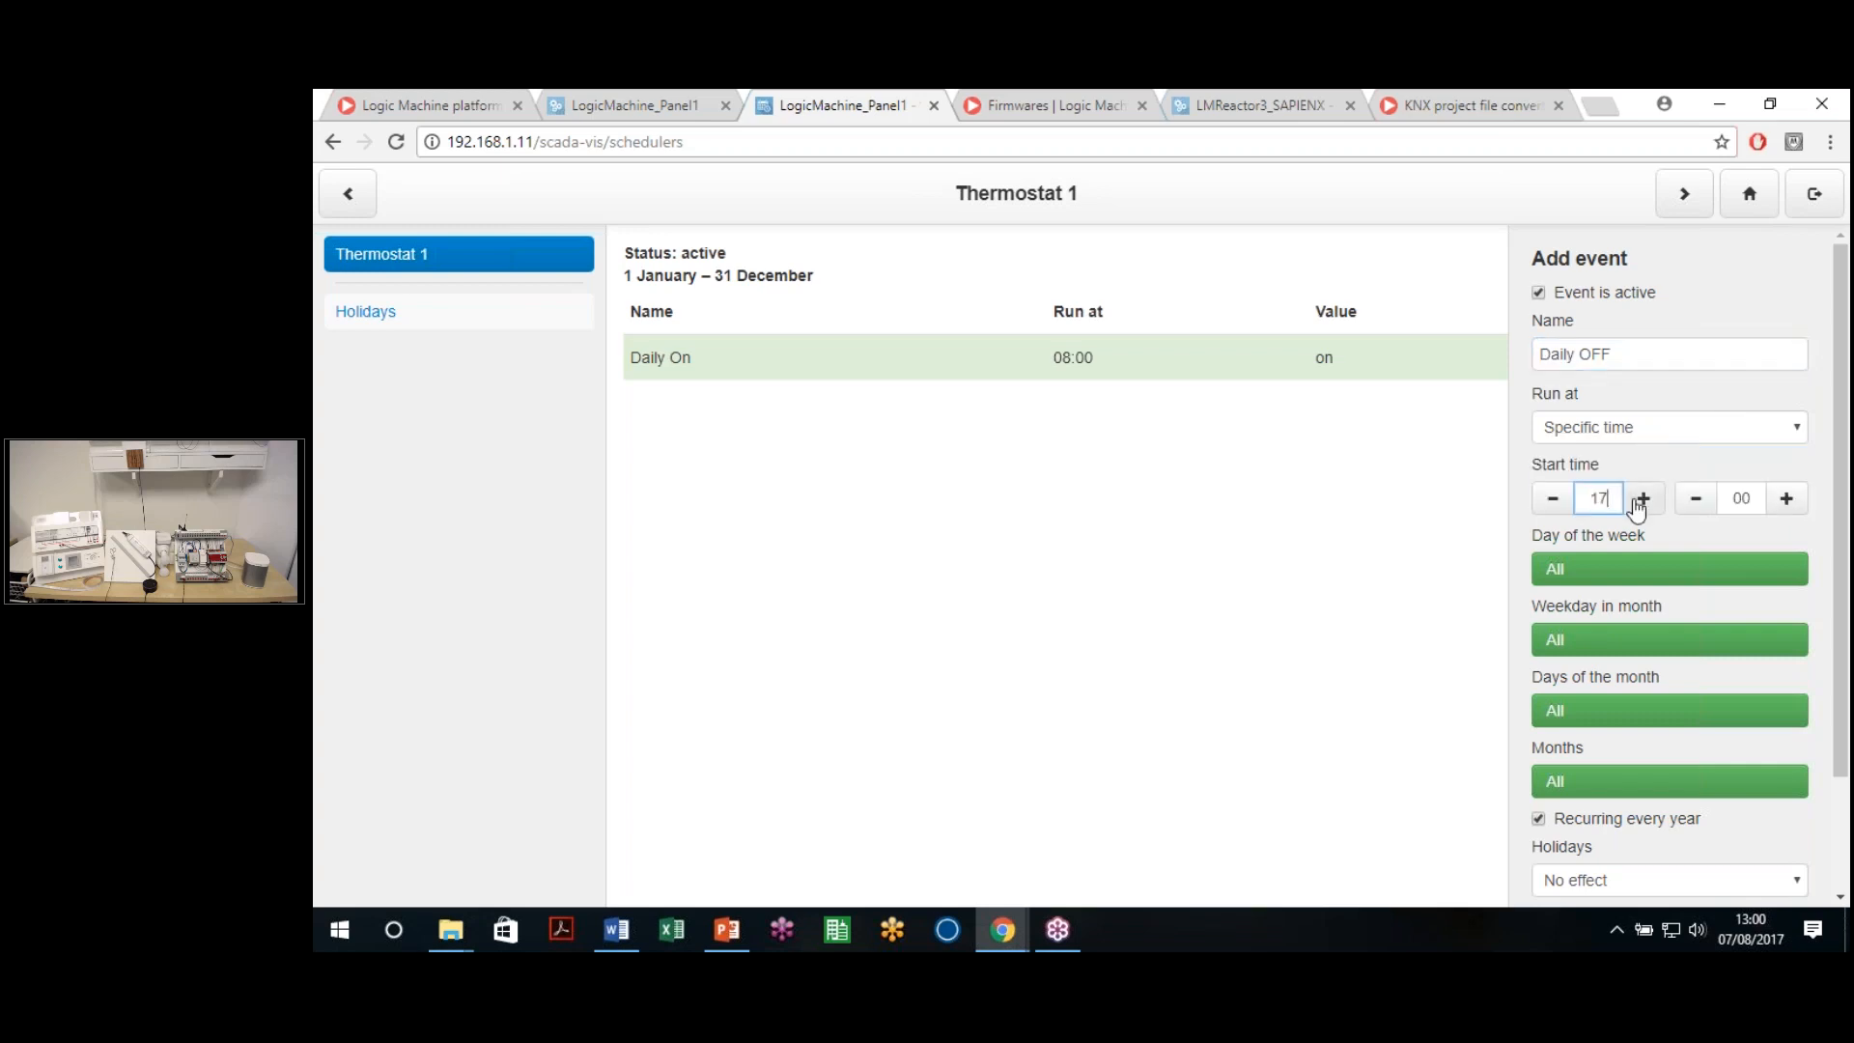
{"action": "scroll", "coordinate": [1641, 512], "scroll_direction": "down", "scroll_amount": 2}
{"action": "left_click", "coordinate": [1653, 433]}
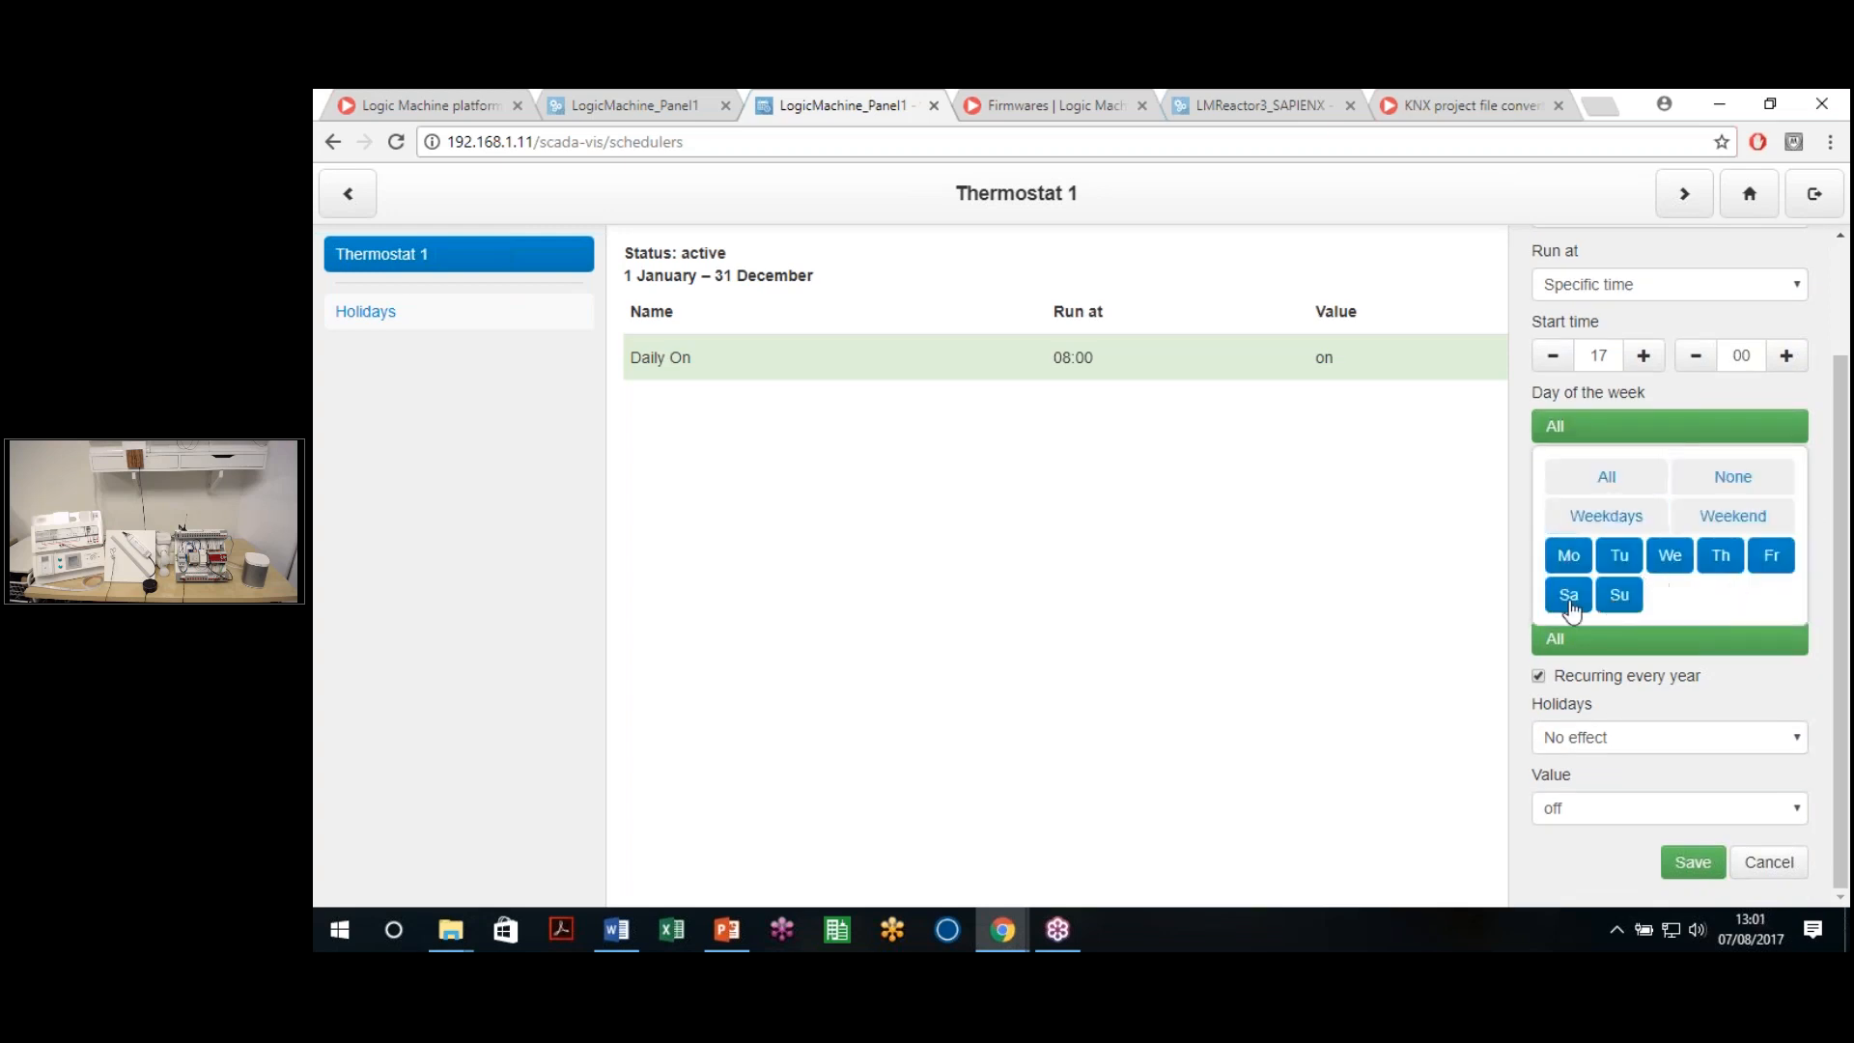
{"action": "left_click", "coordinate": [1717, 417]}
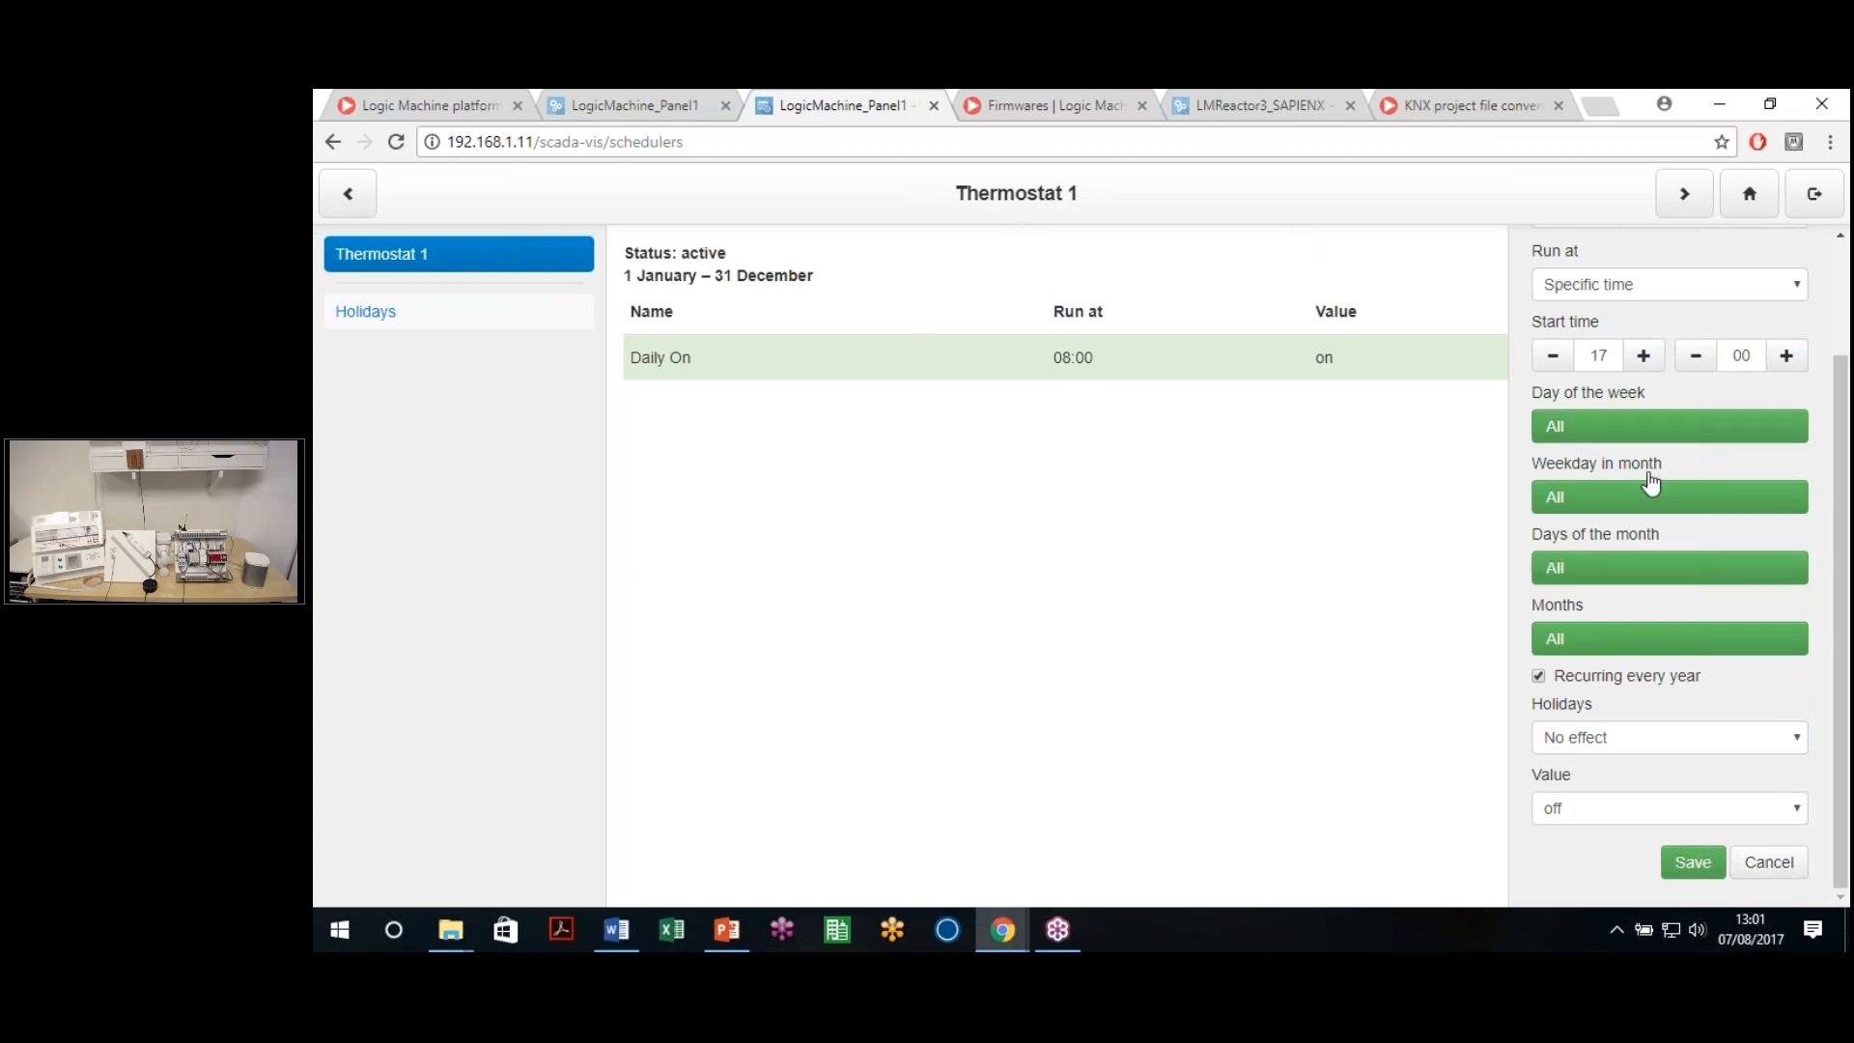
Let holidays have no effect, keep the value off, save Daily OFF, and return to the admin tab
{"action": "left_click", "coordinate": [1640, 749]}
{"action": "left_click", "coordinate": [1635, 740]}
{"action": "left_click", "coordinate": [1603, 766]}
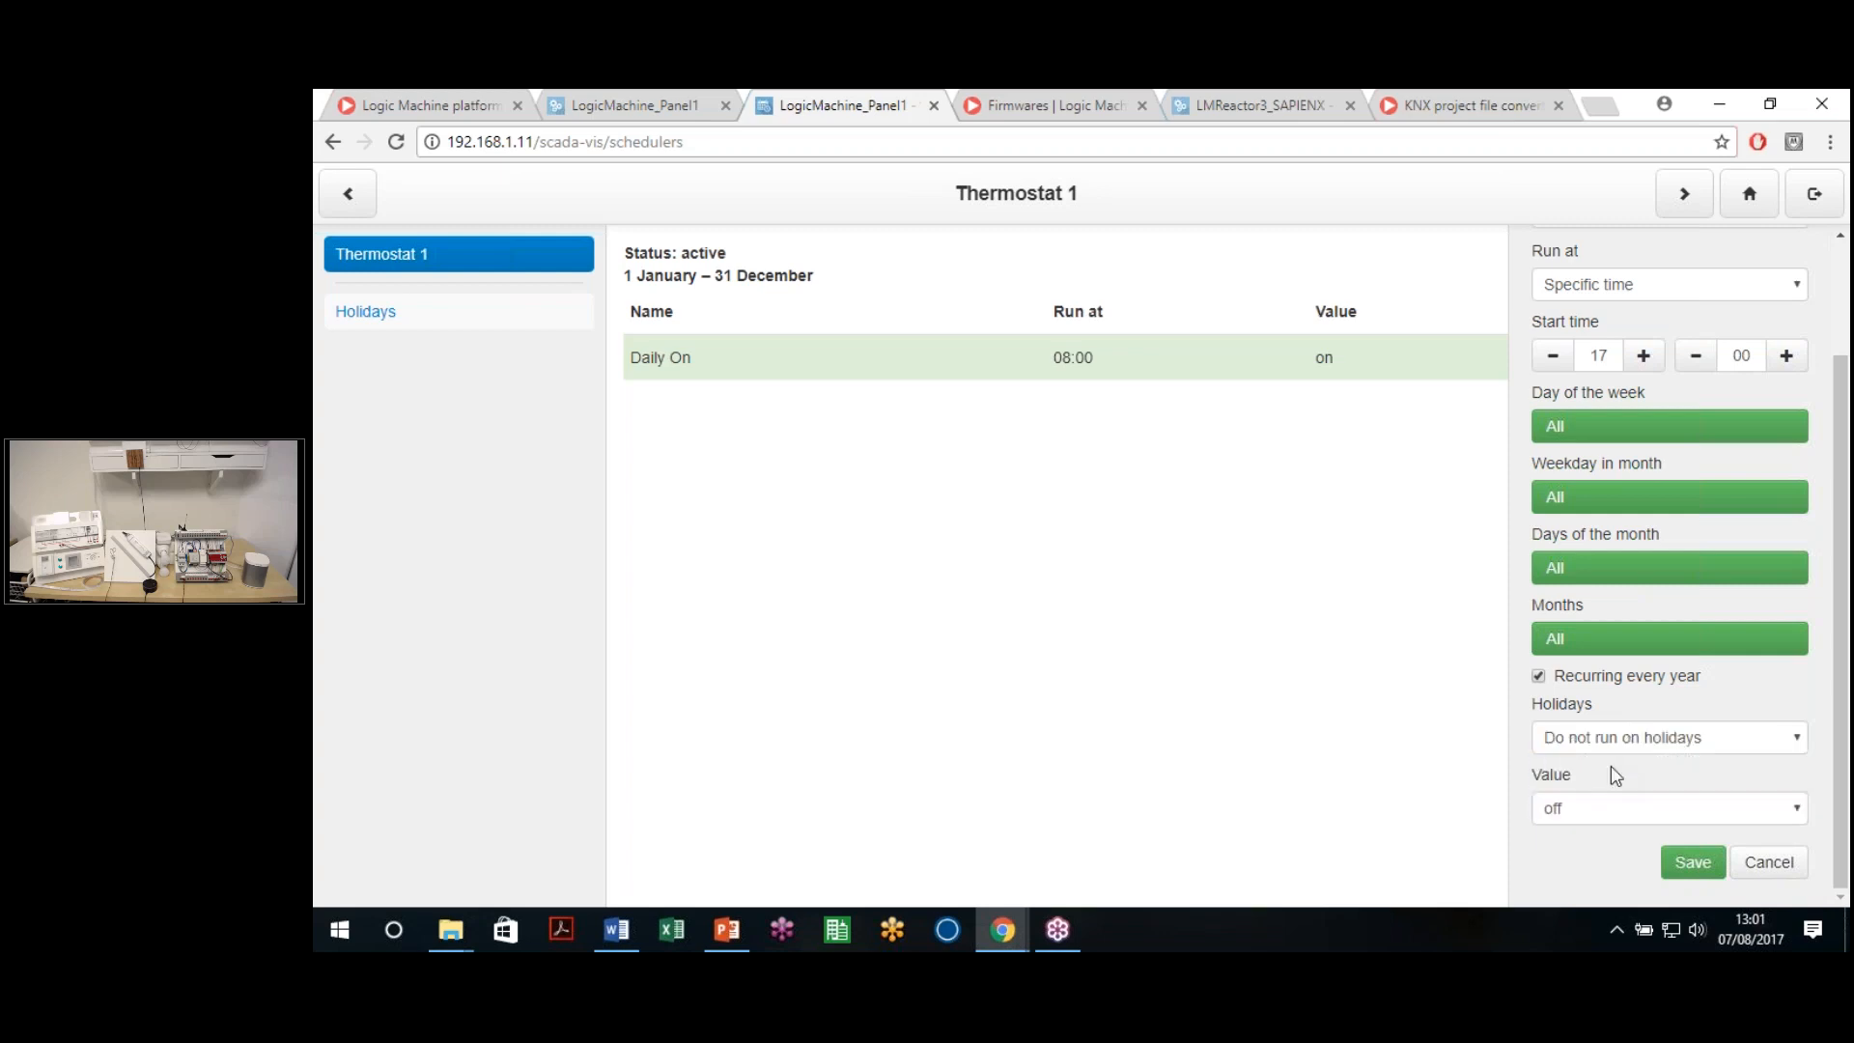
{"action": "left_click", "coordinate": [1583, 811]}
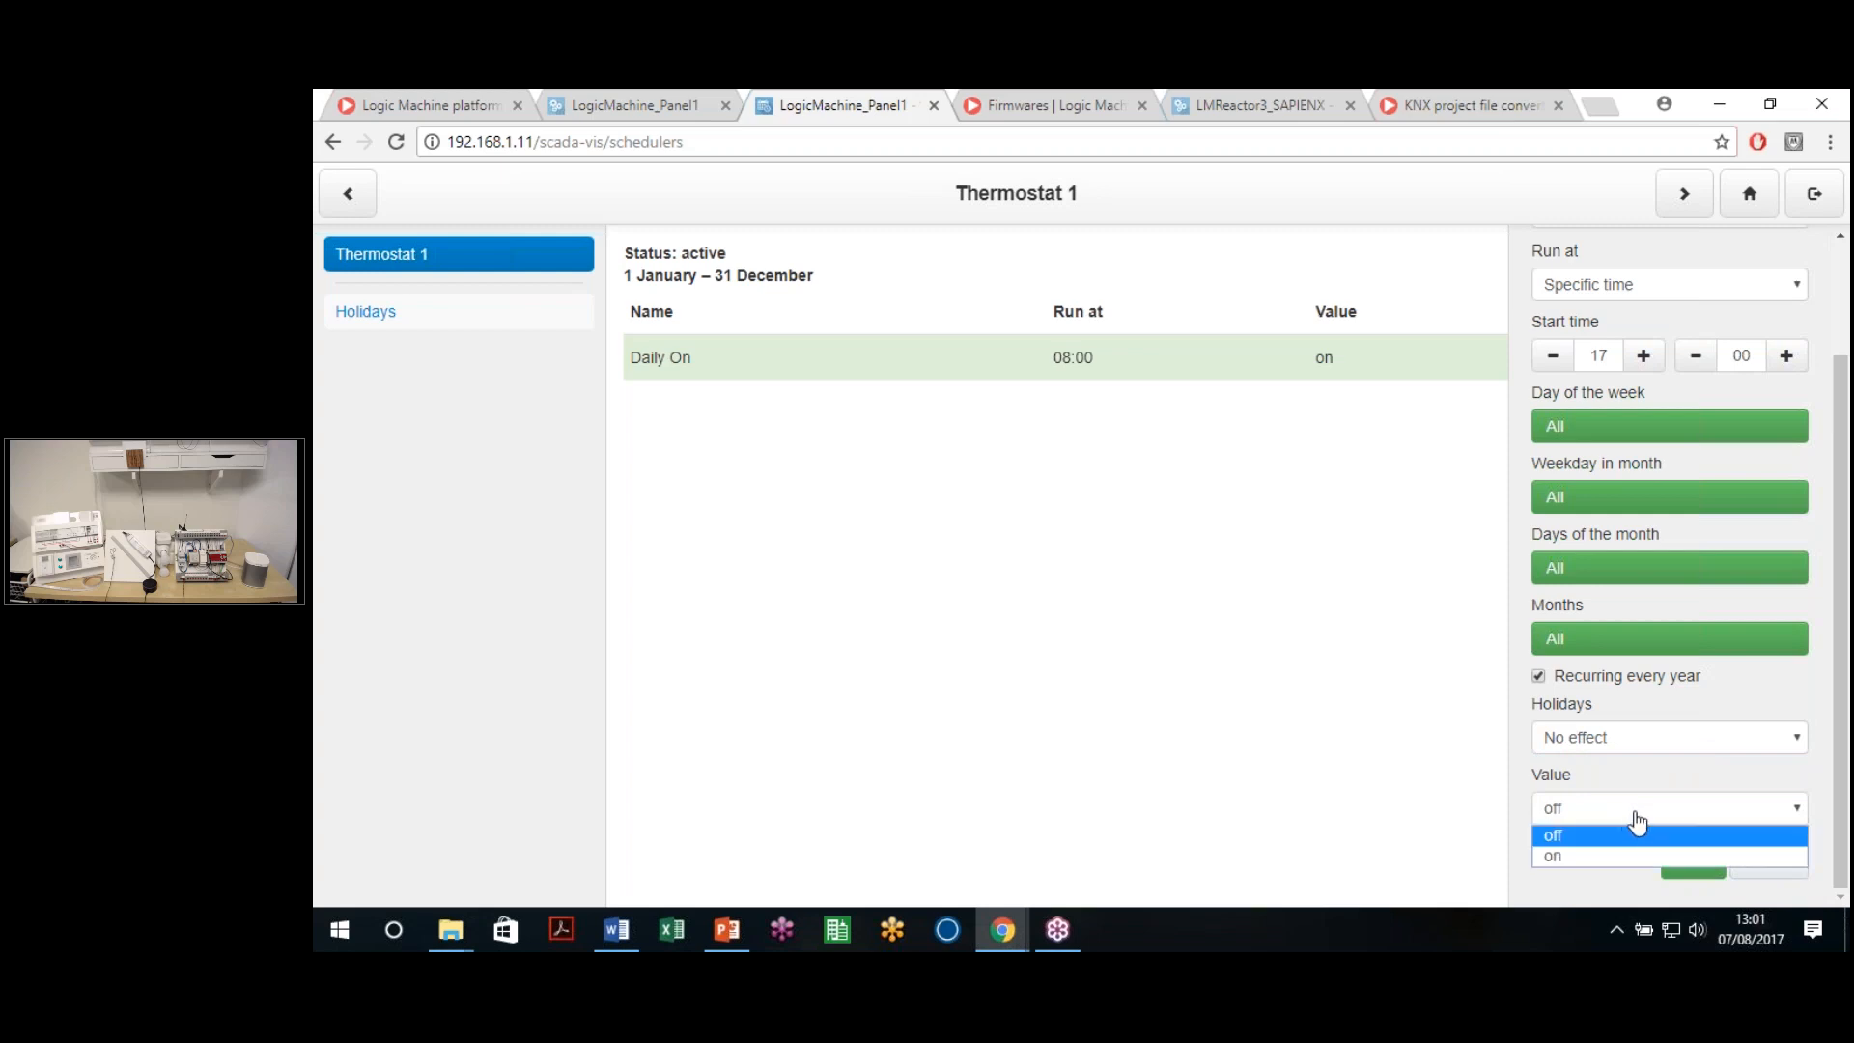
{"action": "left_click", "coordinate": [1568, 835]}
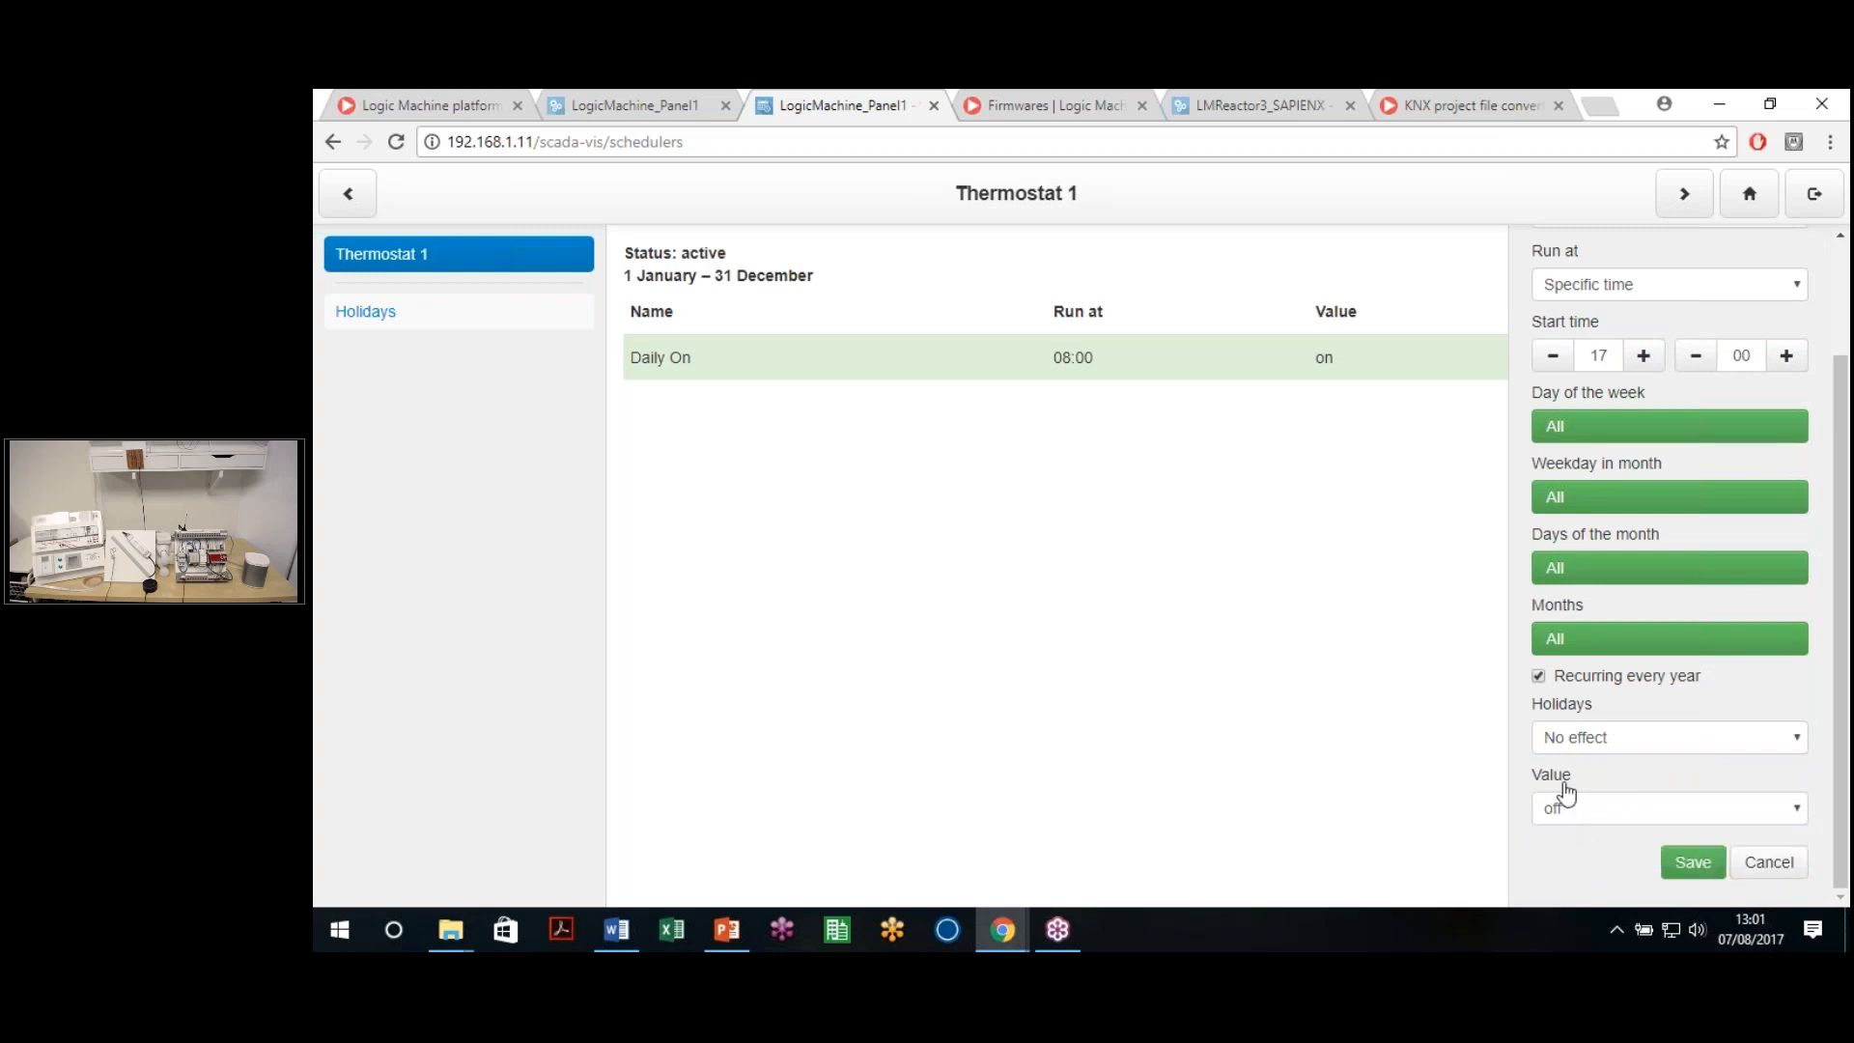
{"action": "scroll", "coordinate": [1653, 296], "scroll_direction": "up", "scroll_amount": 2}
{"action": "scroll", "coordinate": [1611, 471], "scroll_direction": "down", "scroll_amount": 1}
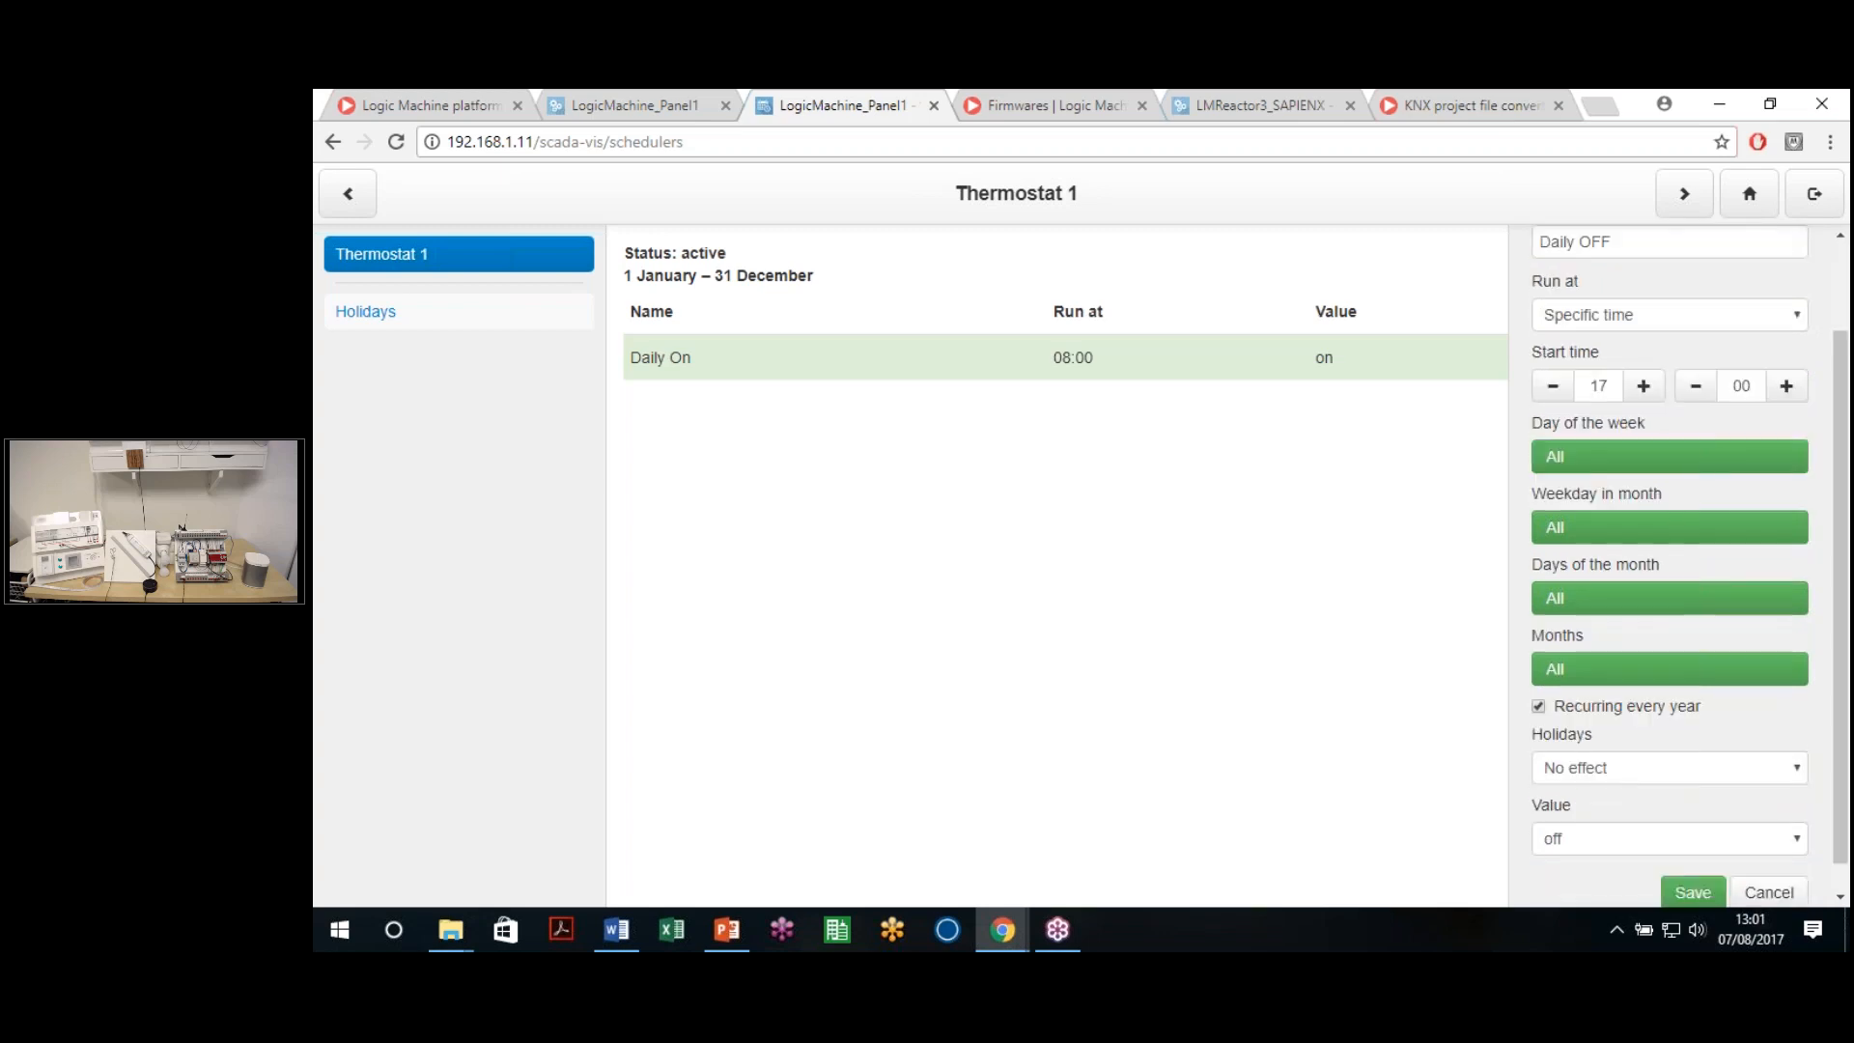
{"action": "left_click", "coordinate": [1693, 893]}
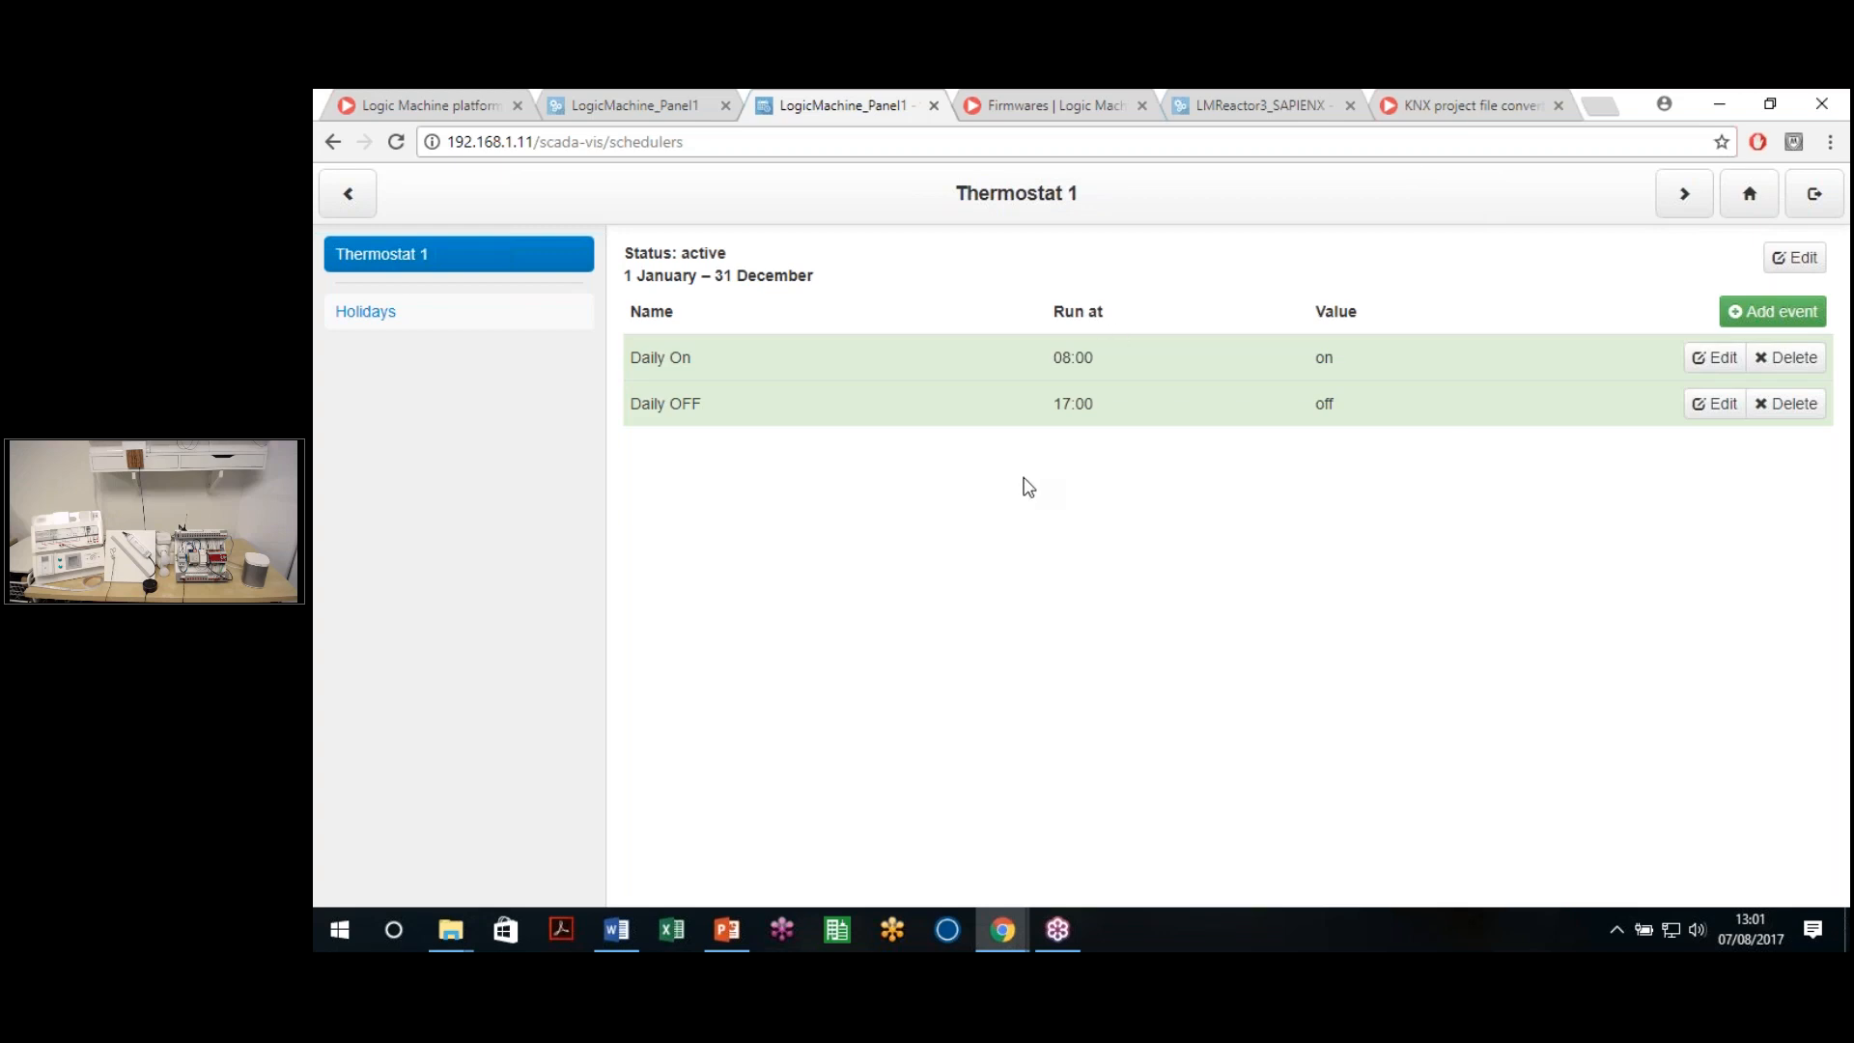
{"action": "left_click", "coordinate": [675, 100]}
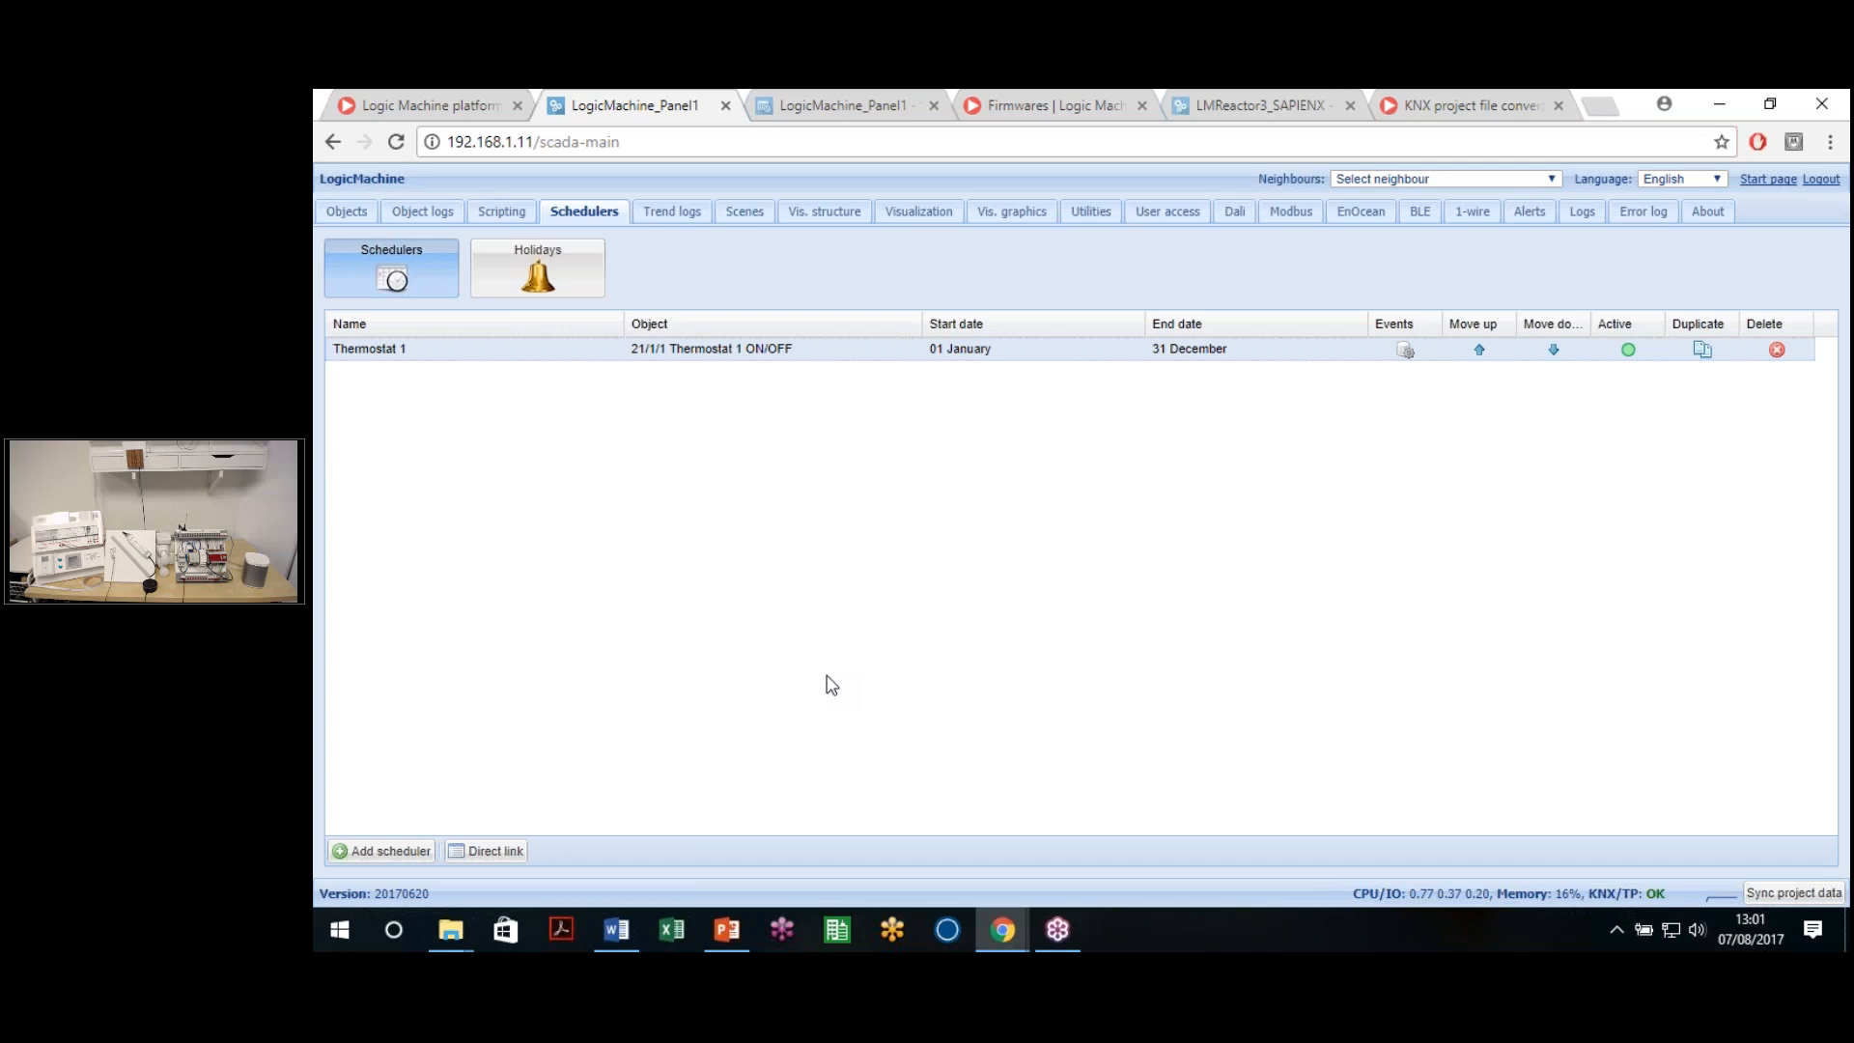
Start a new trend log for object 0/3/11 Temperatura Real Sala 1
{"action": "left_click", "coordinate": [697, 216]}
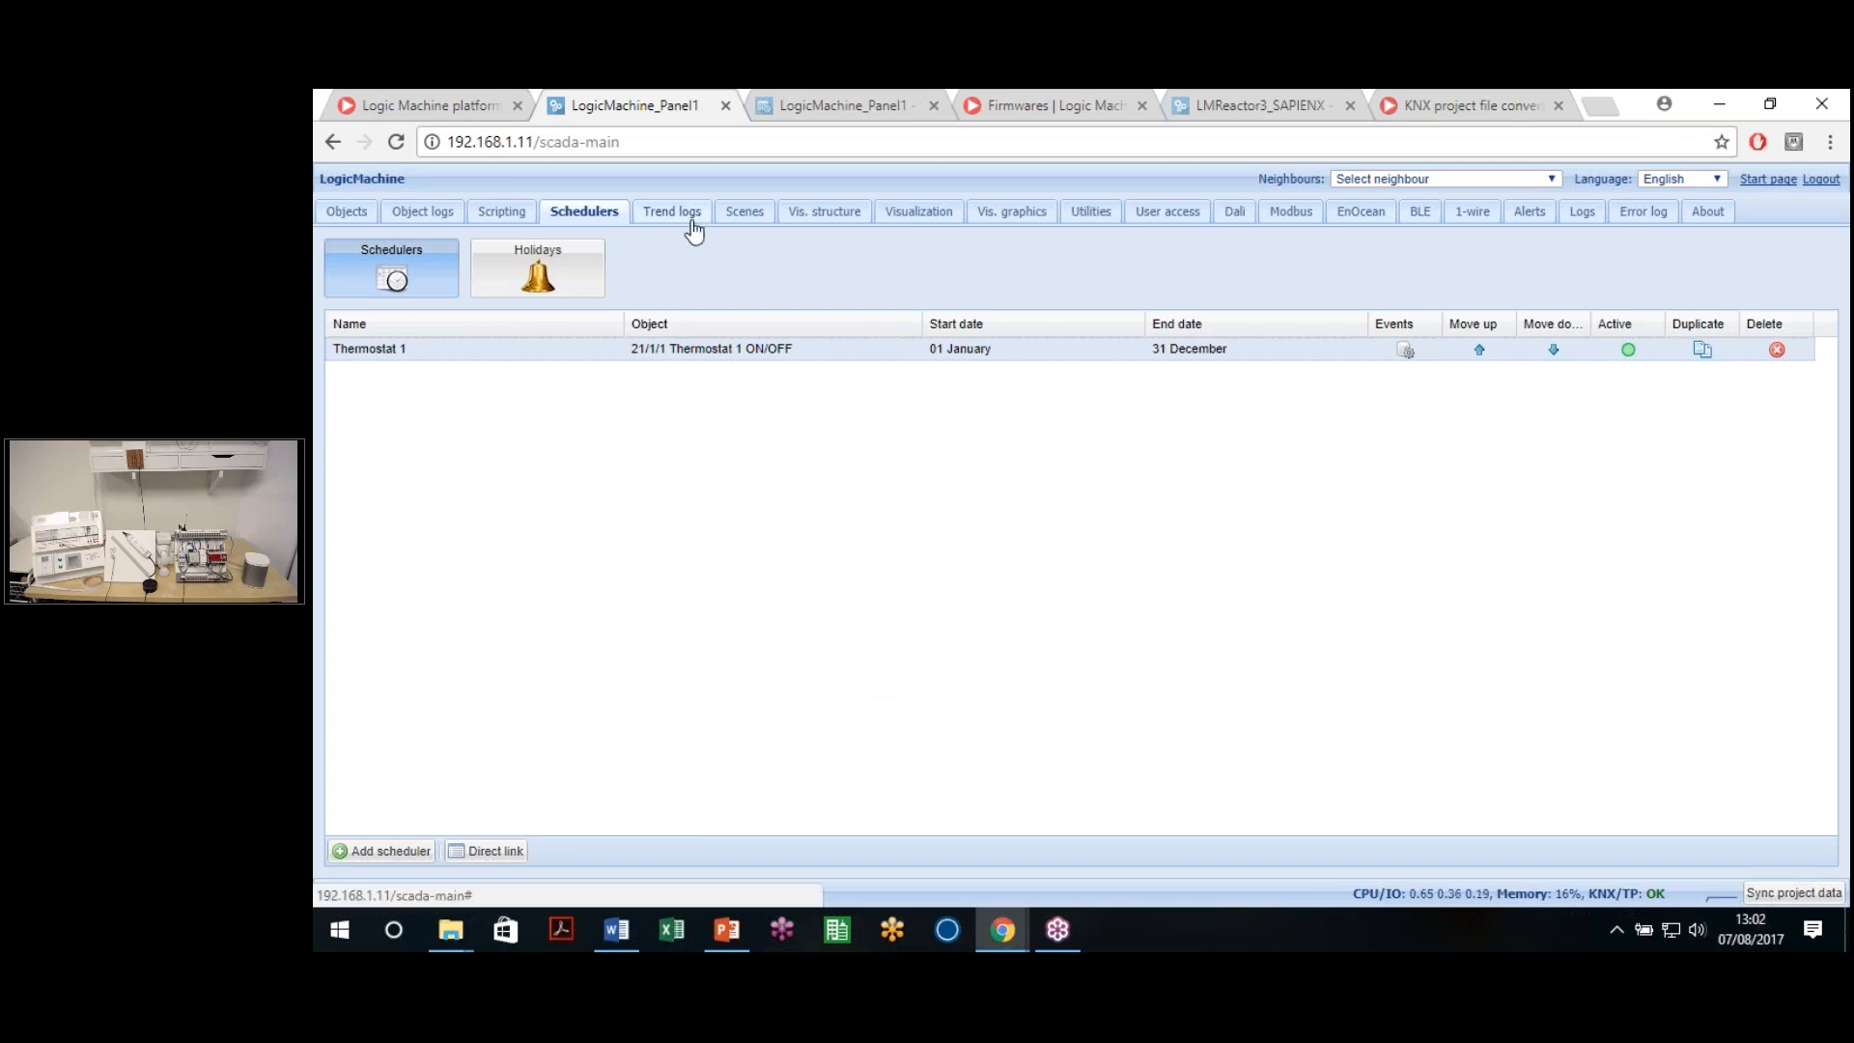
{"action": "left_click", "coordinate": [584, 214]}
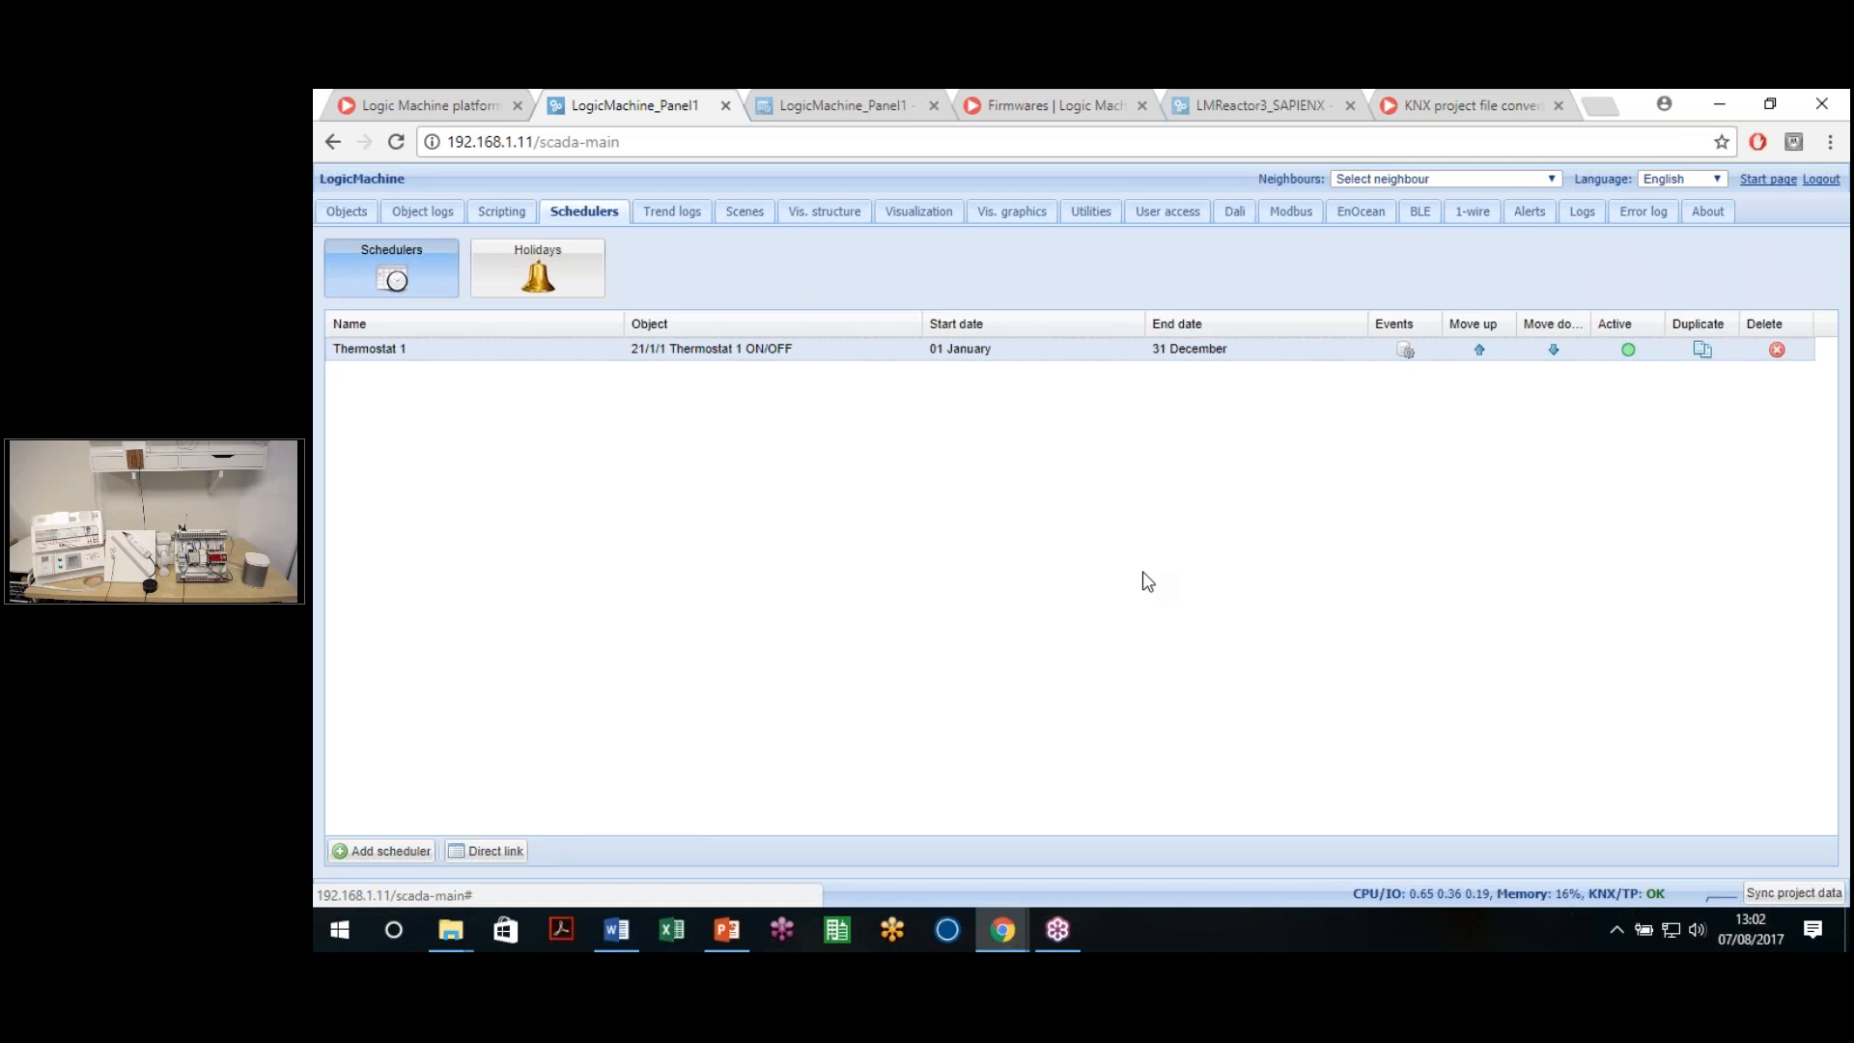
{"action": "left_click", "coordinate": [678, 214]}
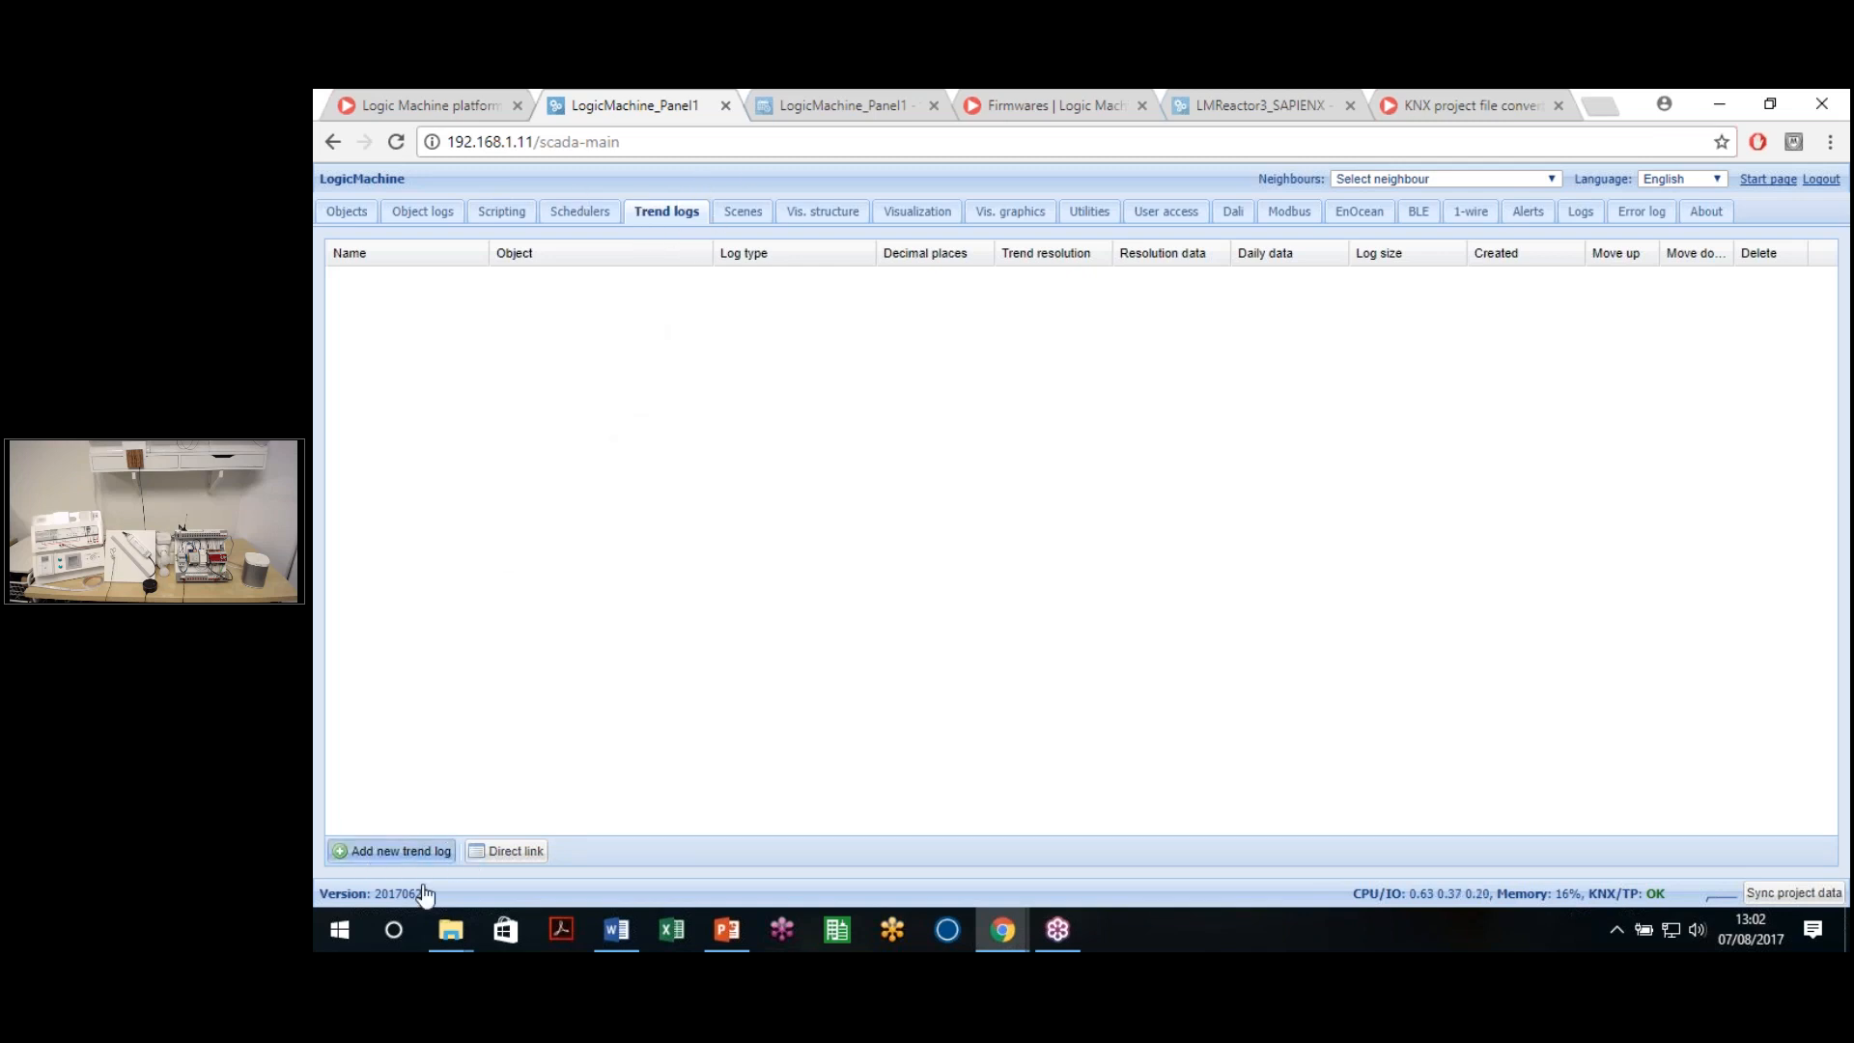
{"action": "left_click", "coordinate": [401, 850]}
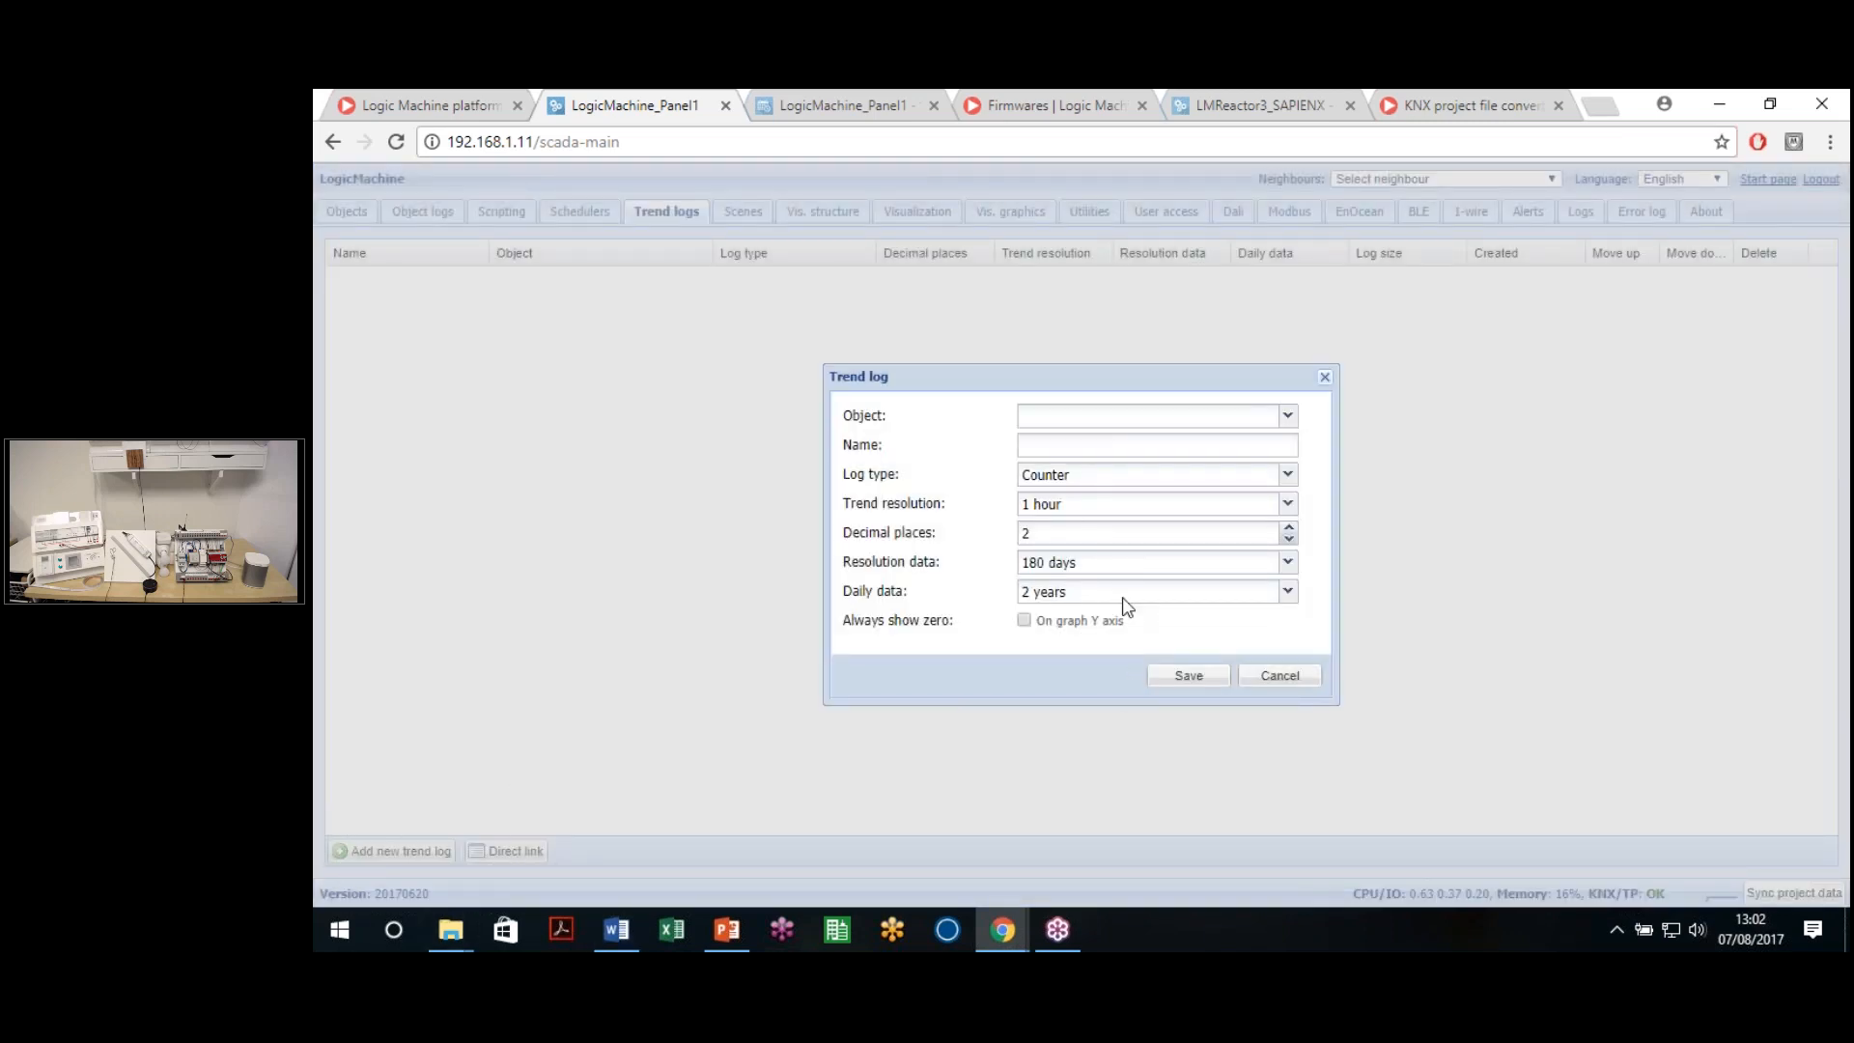
{"action": "left_click", "coordinate": [1292, 423]}
{"action": "left_click_drag", "start_coordinate": [1290, 467], "coordinate": [1313, 498]}
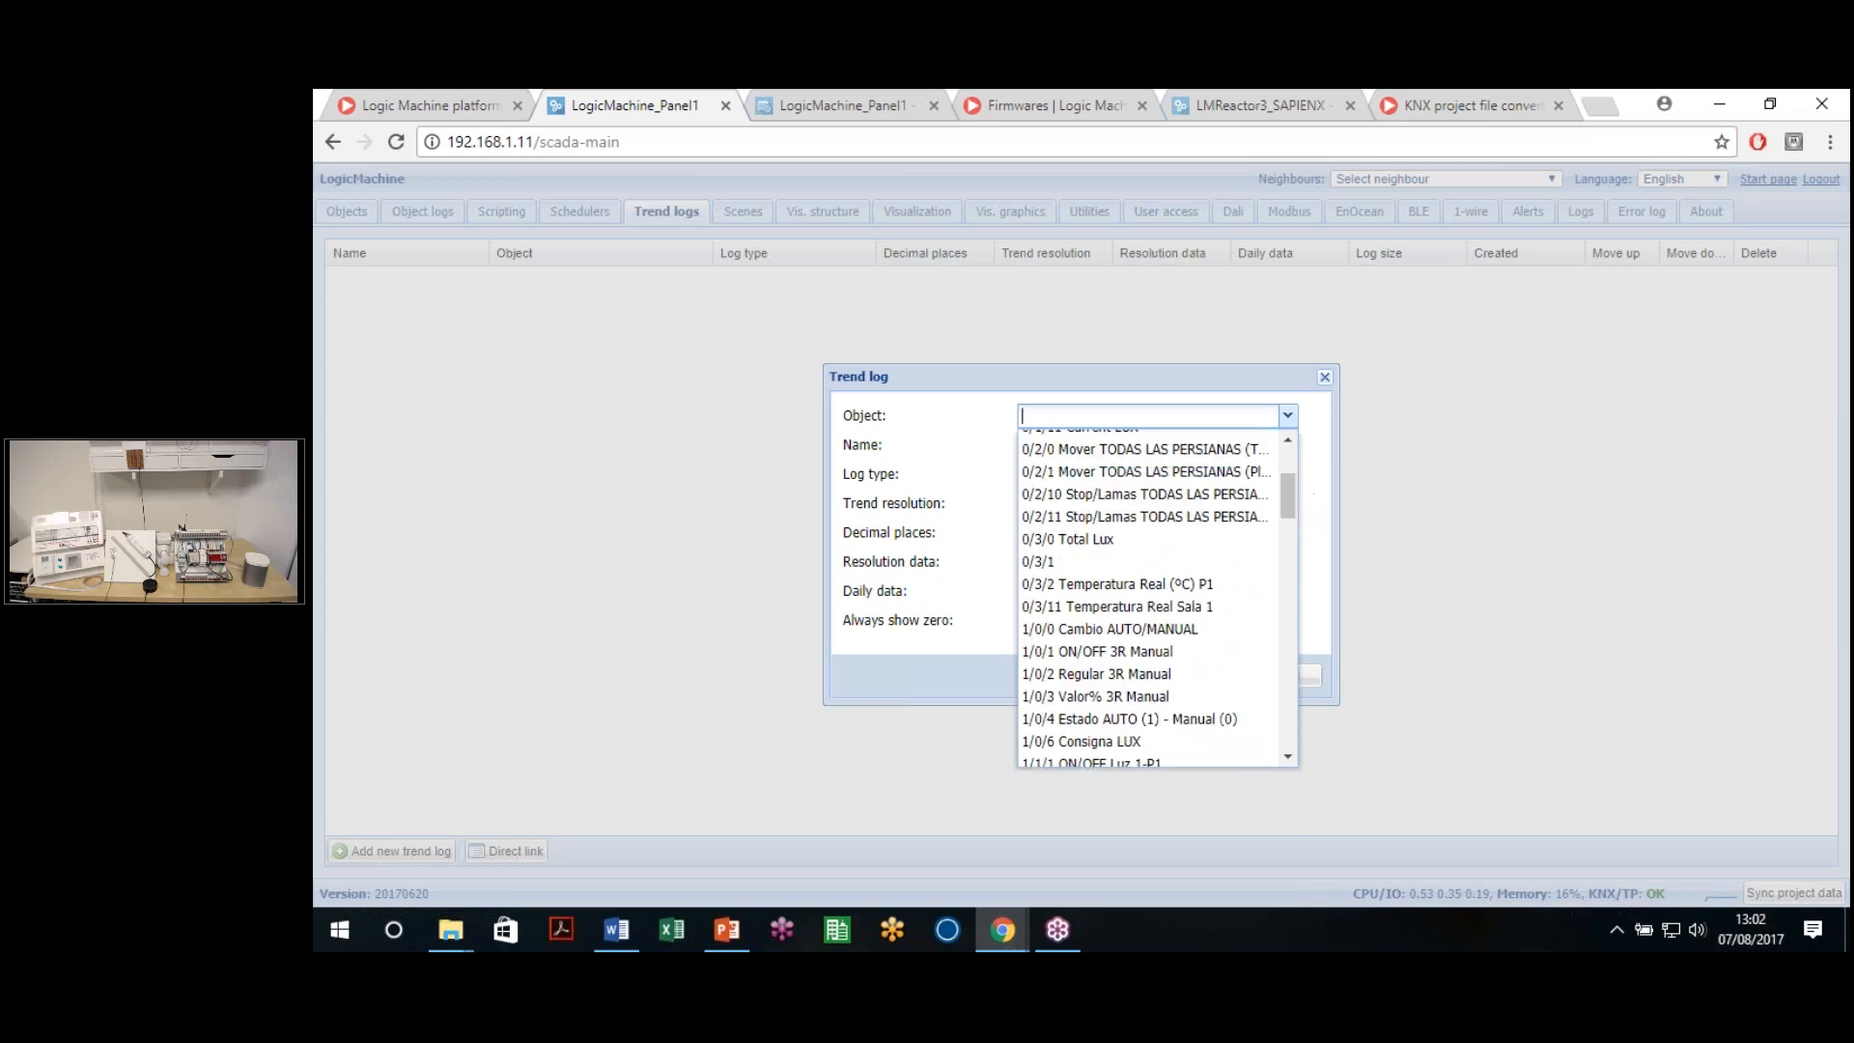
{"action": "left_click", "coordinate": [1106, 606]}
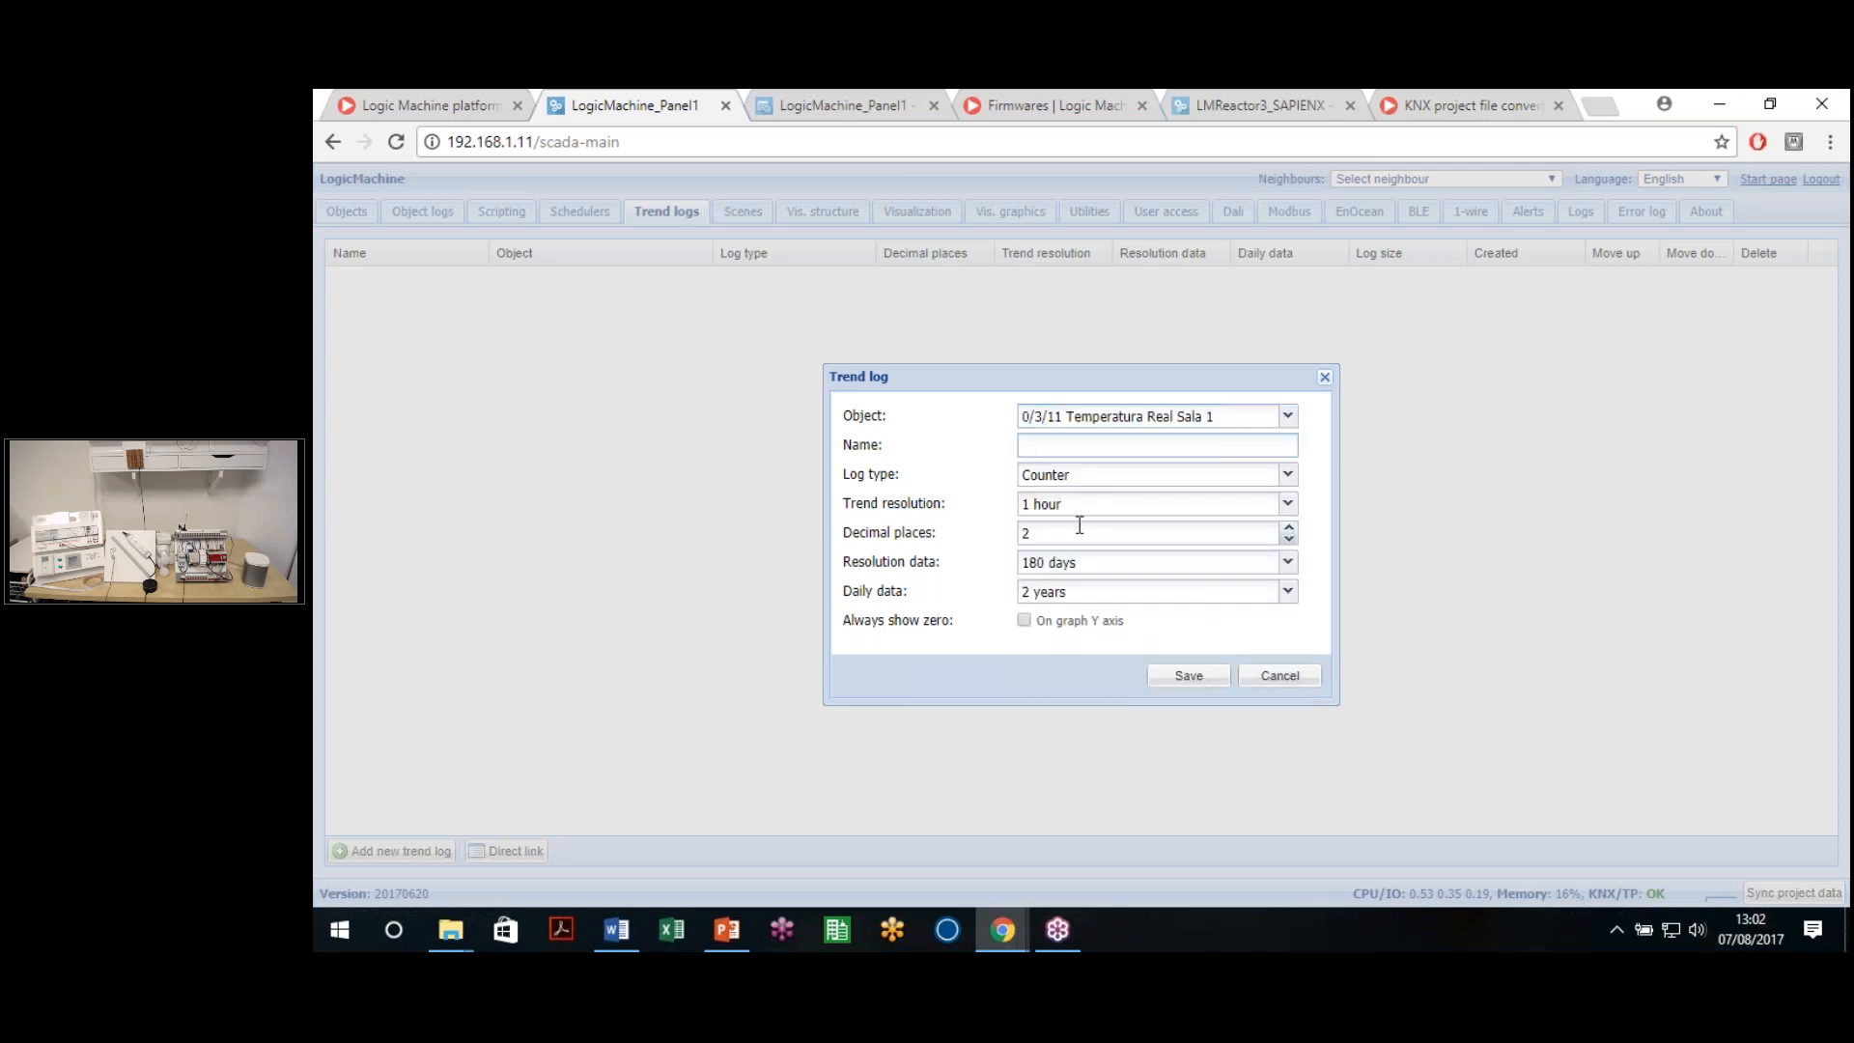
Name the trend log 'Temperature Room 1' and set its log type to Absolute value
{"action": "type", "text": "Tempar"}
{"action": "key", "text": "BackSpace"}
{"action": "type", "text": "rature Room 1"}
{"action": "left_click", "coordinate": [1116, 480]}
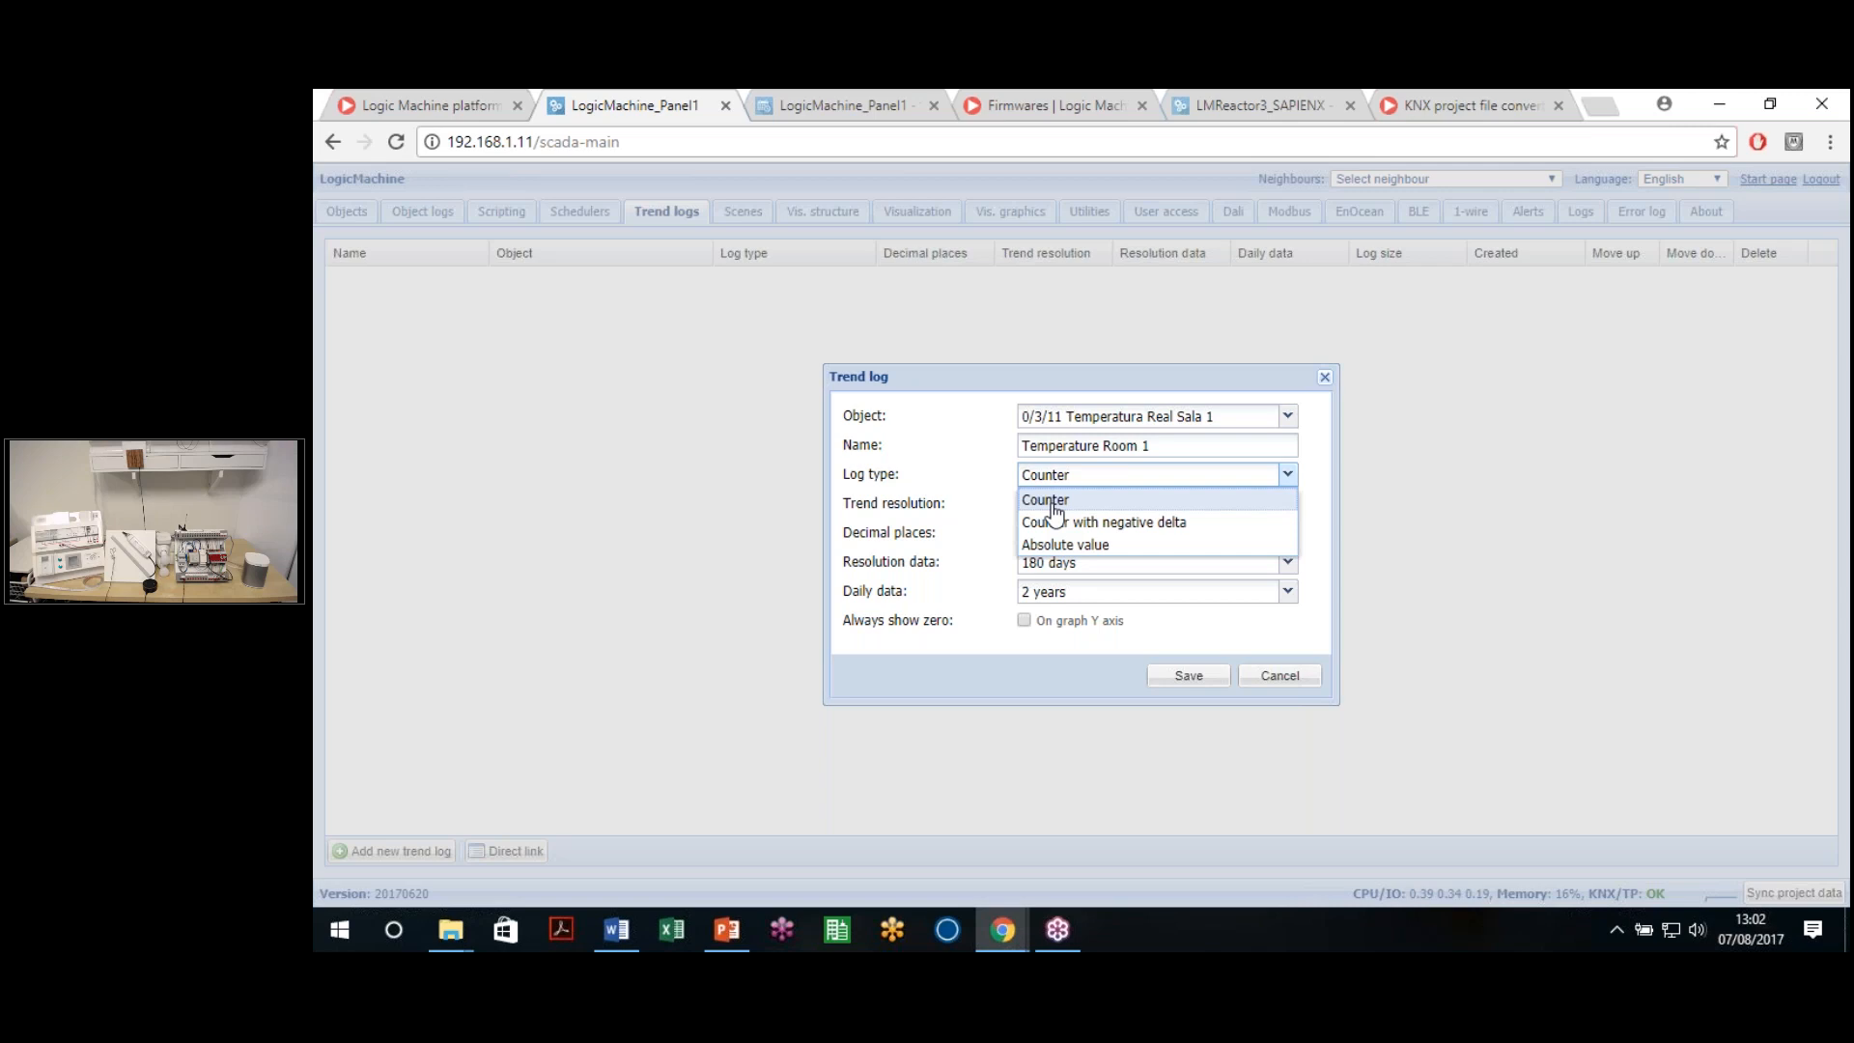
{"action": "left_click", "coordinate": [1120, 526]}
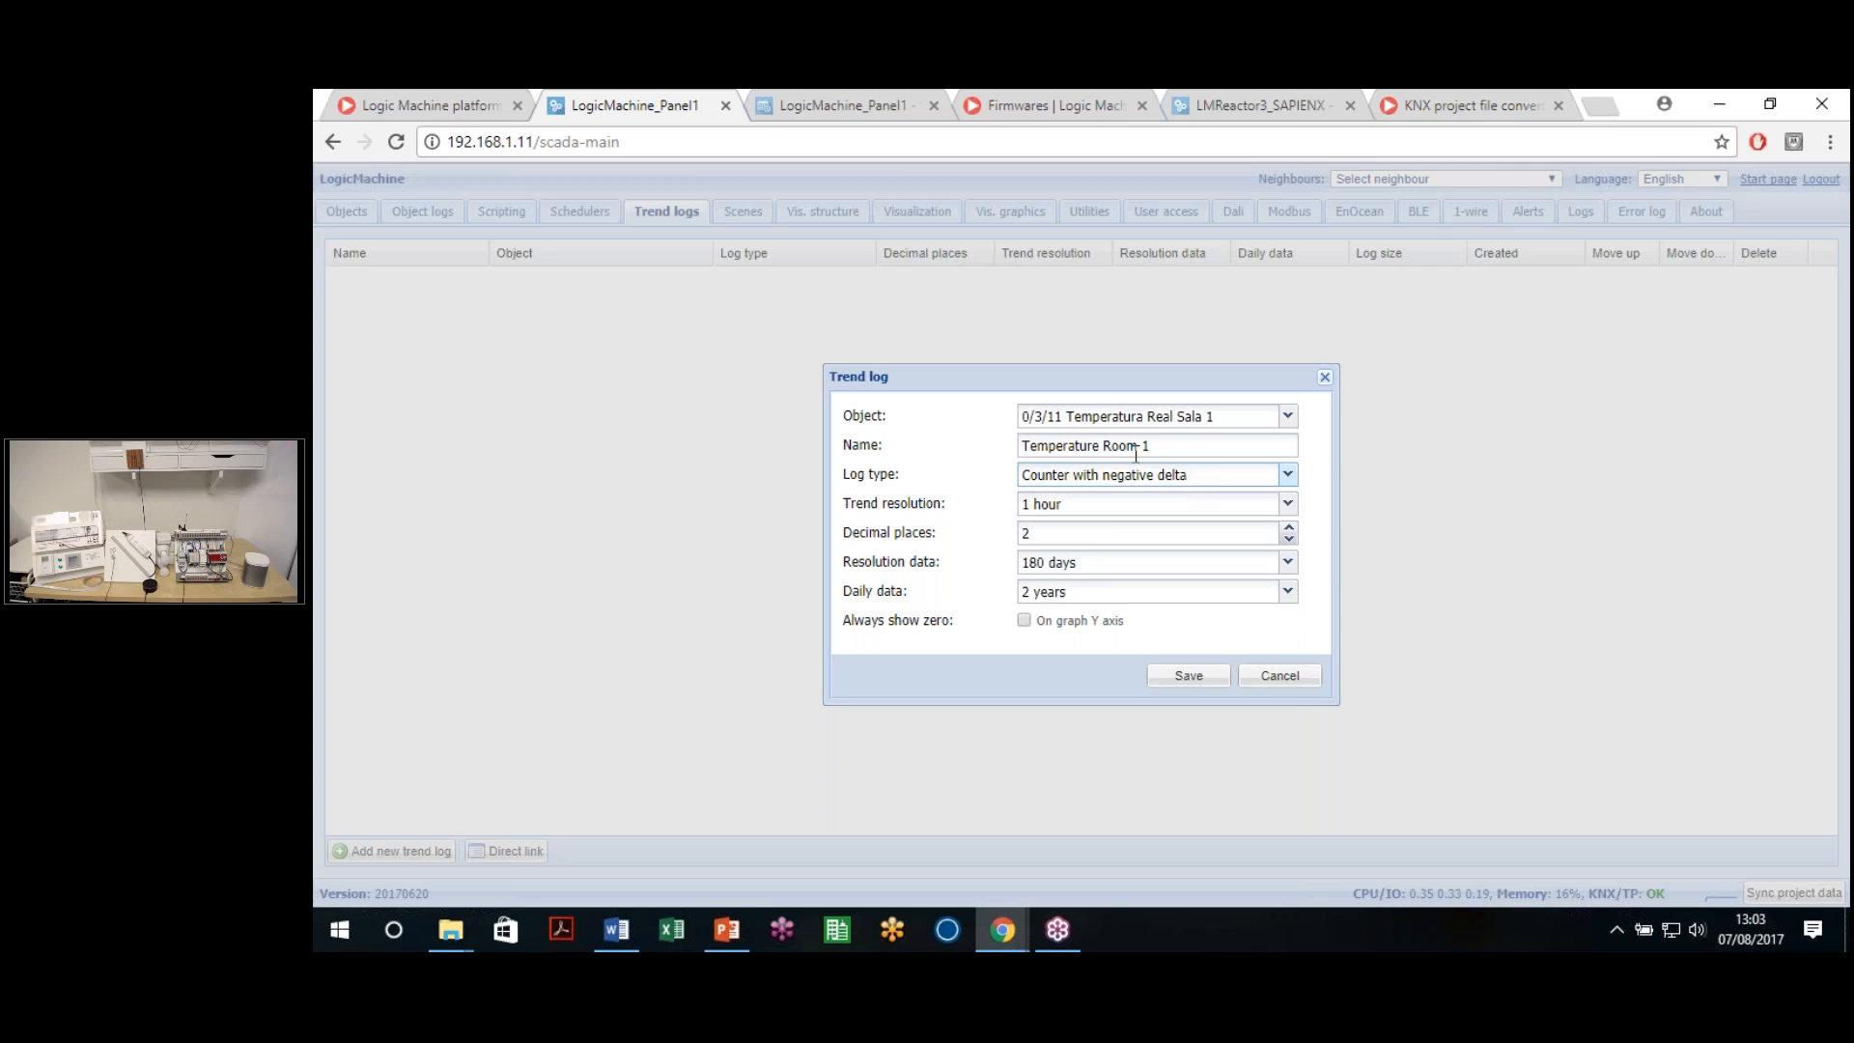
{"action": "left_click", "coordinate": [1136, 479]}
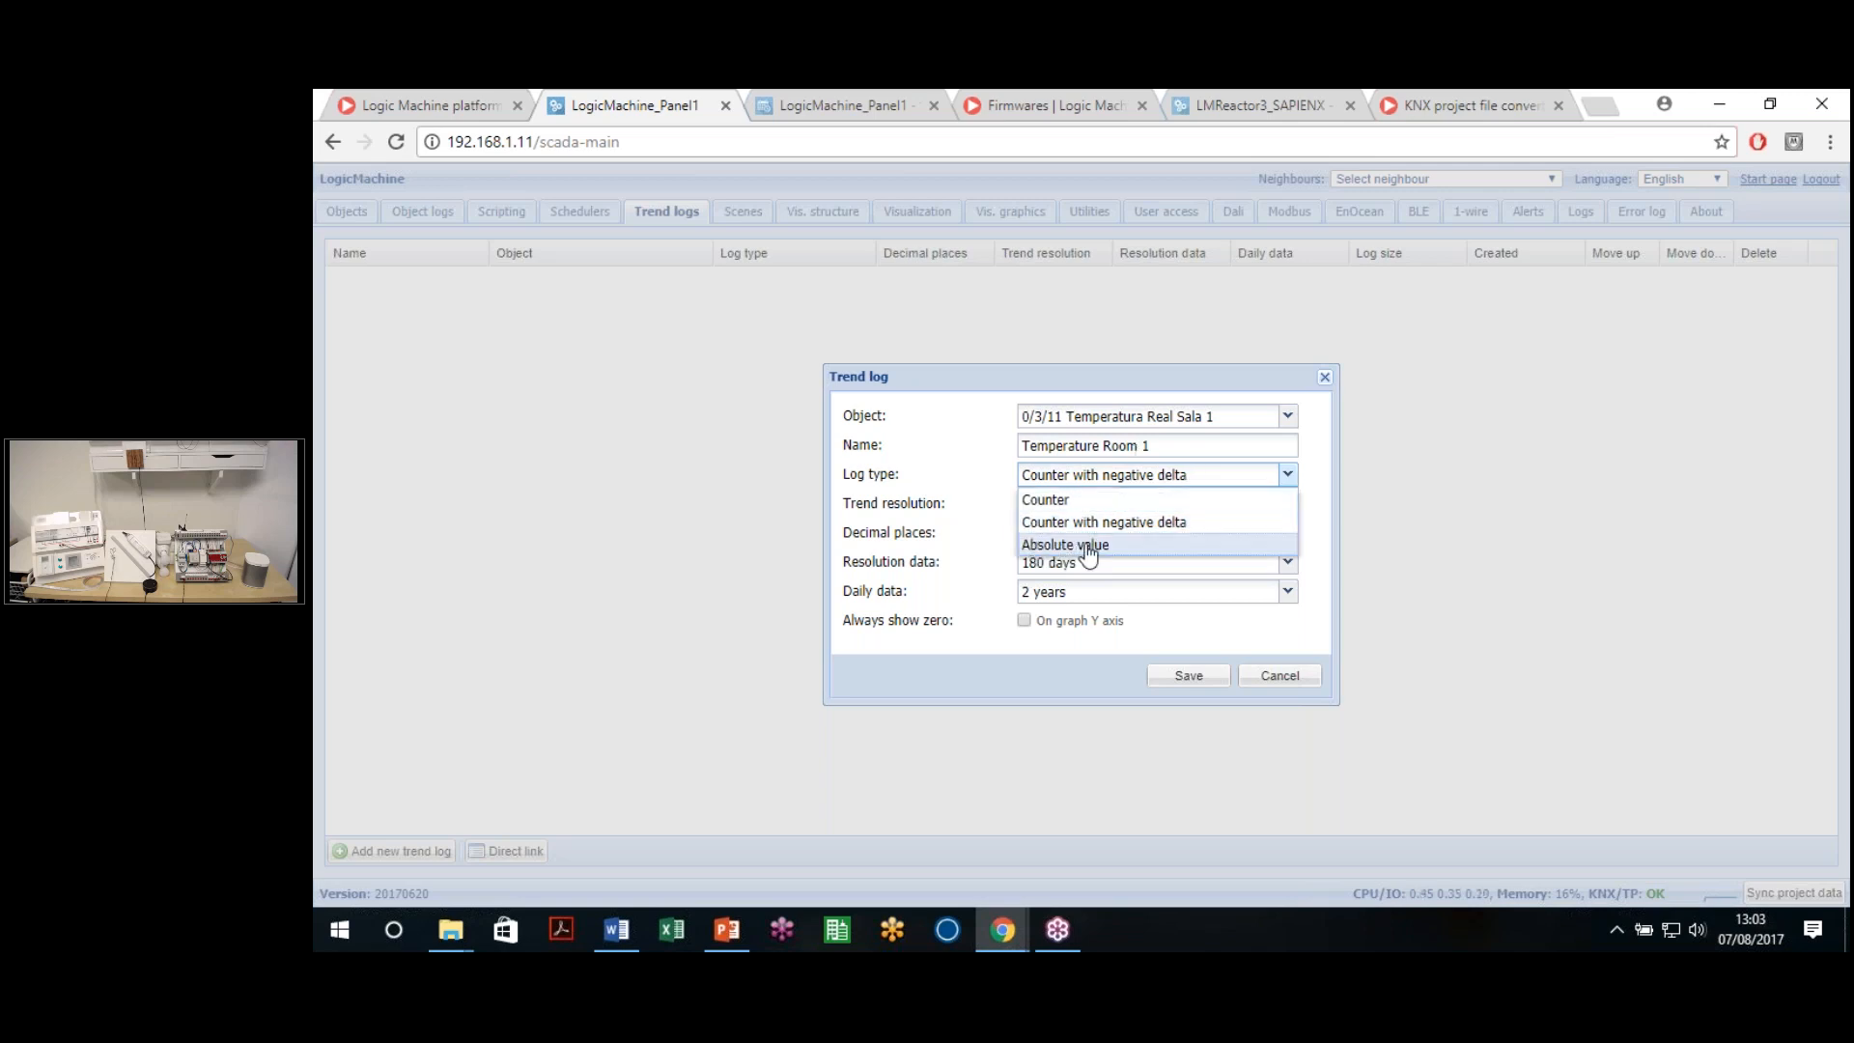
{"action": "left_click", "coordinate": [1082, 545]}
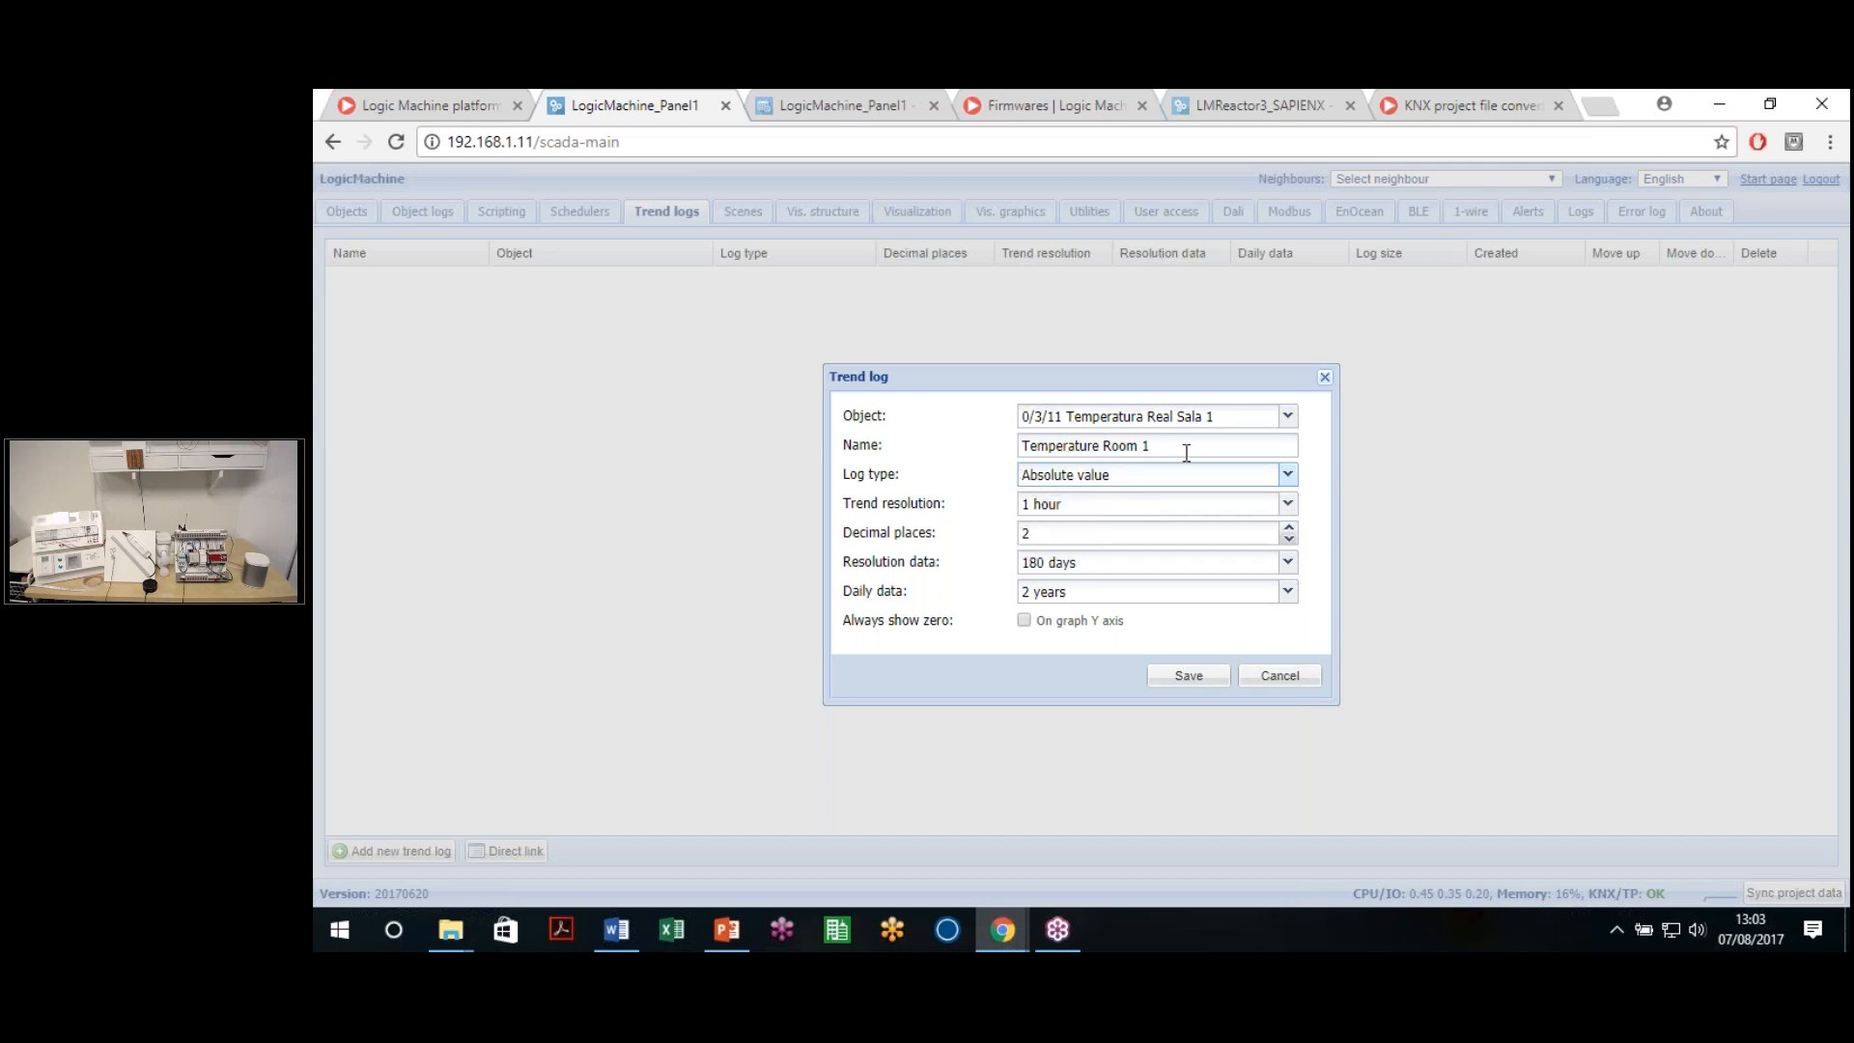
{"action": "left_click", "coordinate": [1100, 505]}
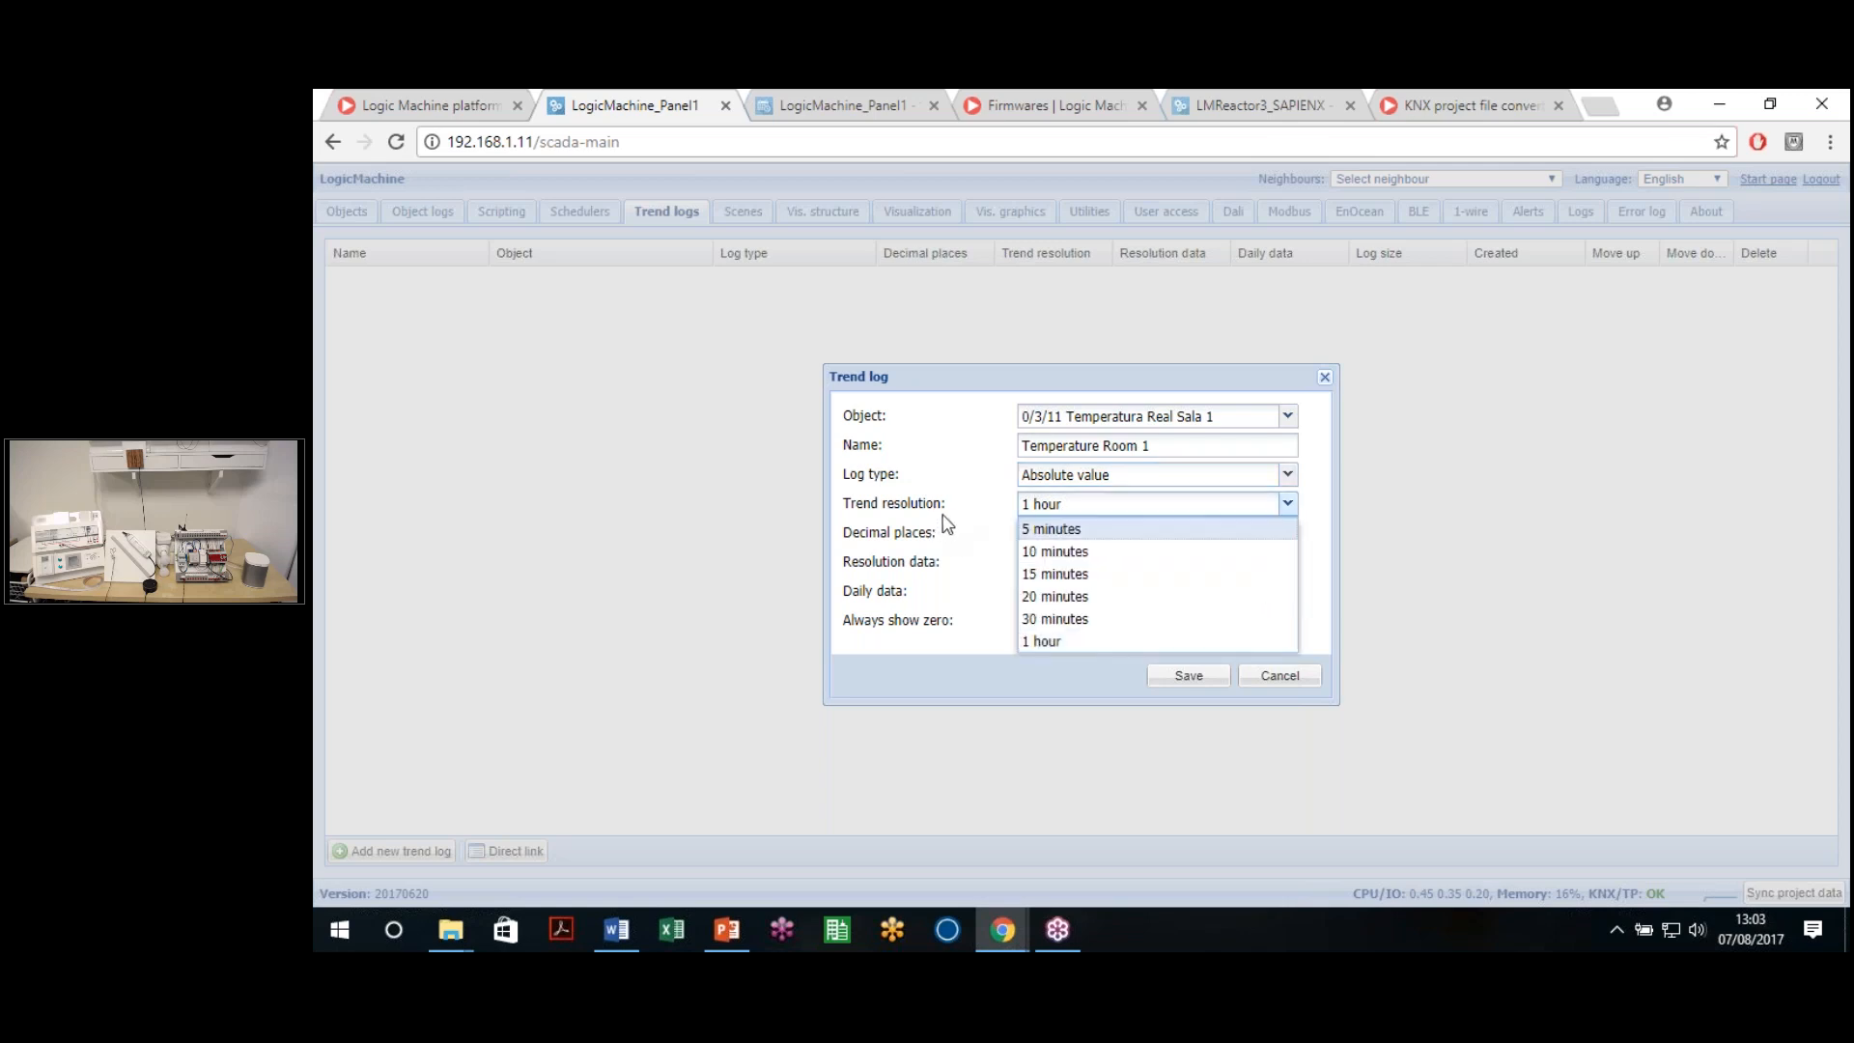
Save the trend log with 5-minute resolution, 2 decimals, 180 days, 2 years, and zero always shown
{"action": "left_click", "coordinate": [1065, 533]}
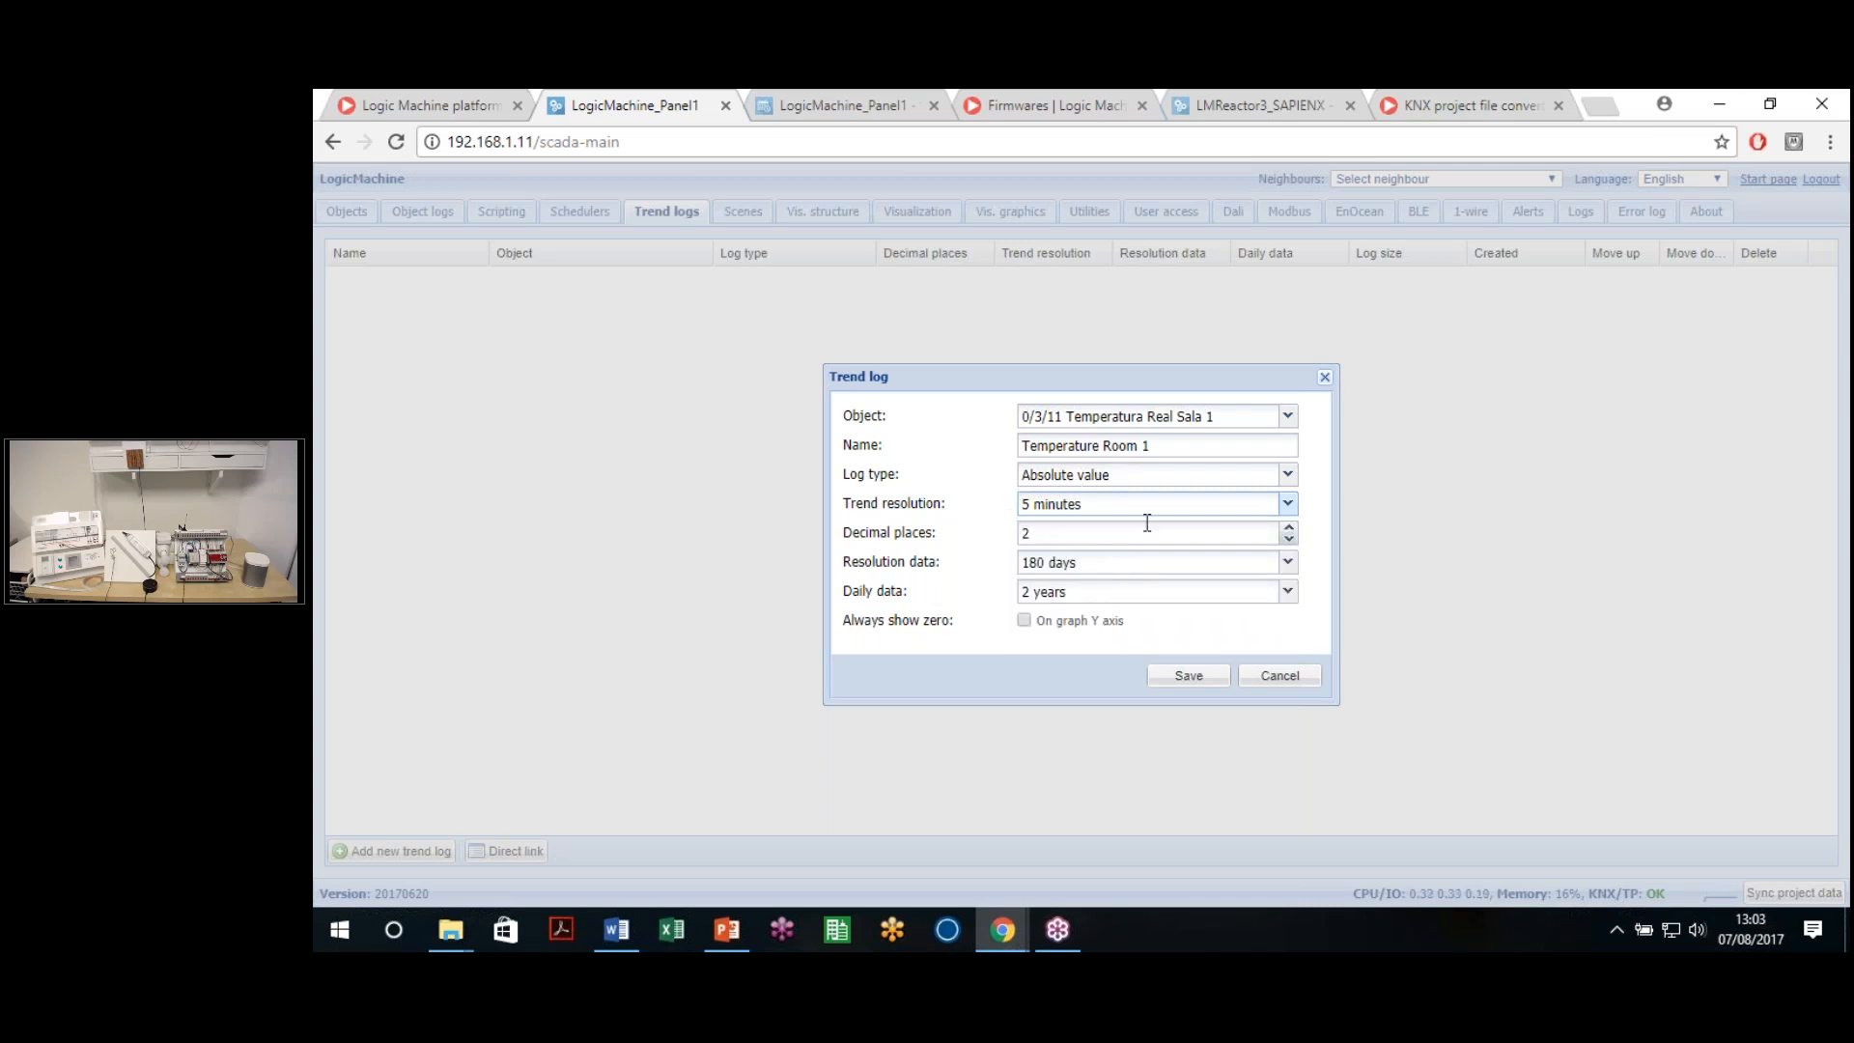
{"action": "double_click", "coordinate": [1092, 534]}
{"action": "left_click", "coordinate": [1288, 565]}
{"action": "left_click", "coordinate": [1292, 566]}
{"action": "left_click", "coordinate": [1186, 599]}
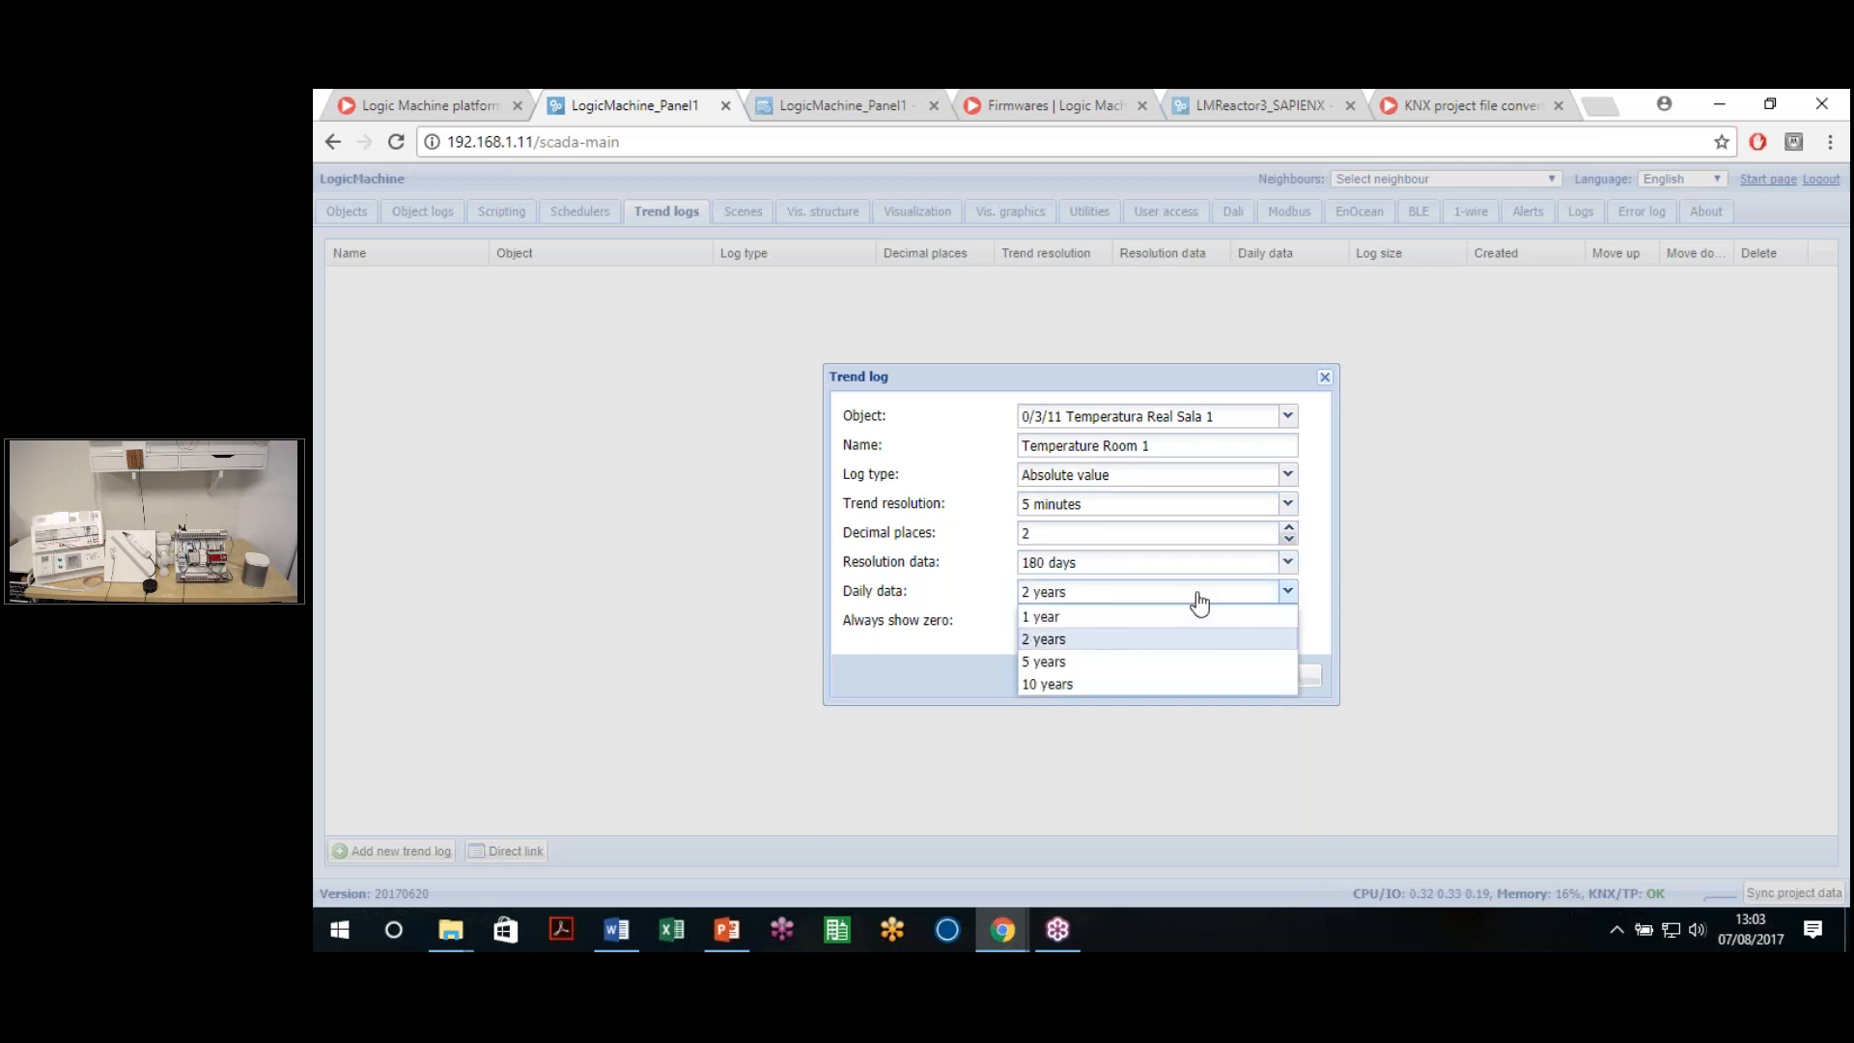
{"action": "left_click", "coordinate": [1198, 598]}
{"action": "left_click", "coordinate": [1024, 620]}
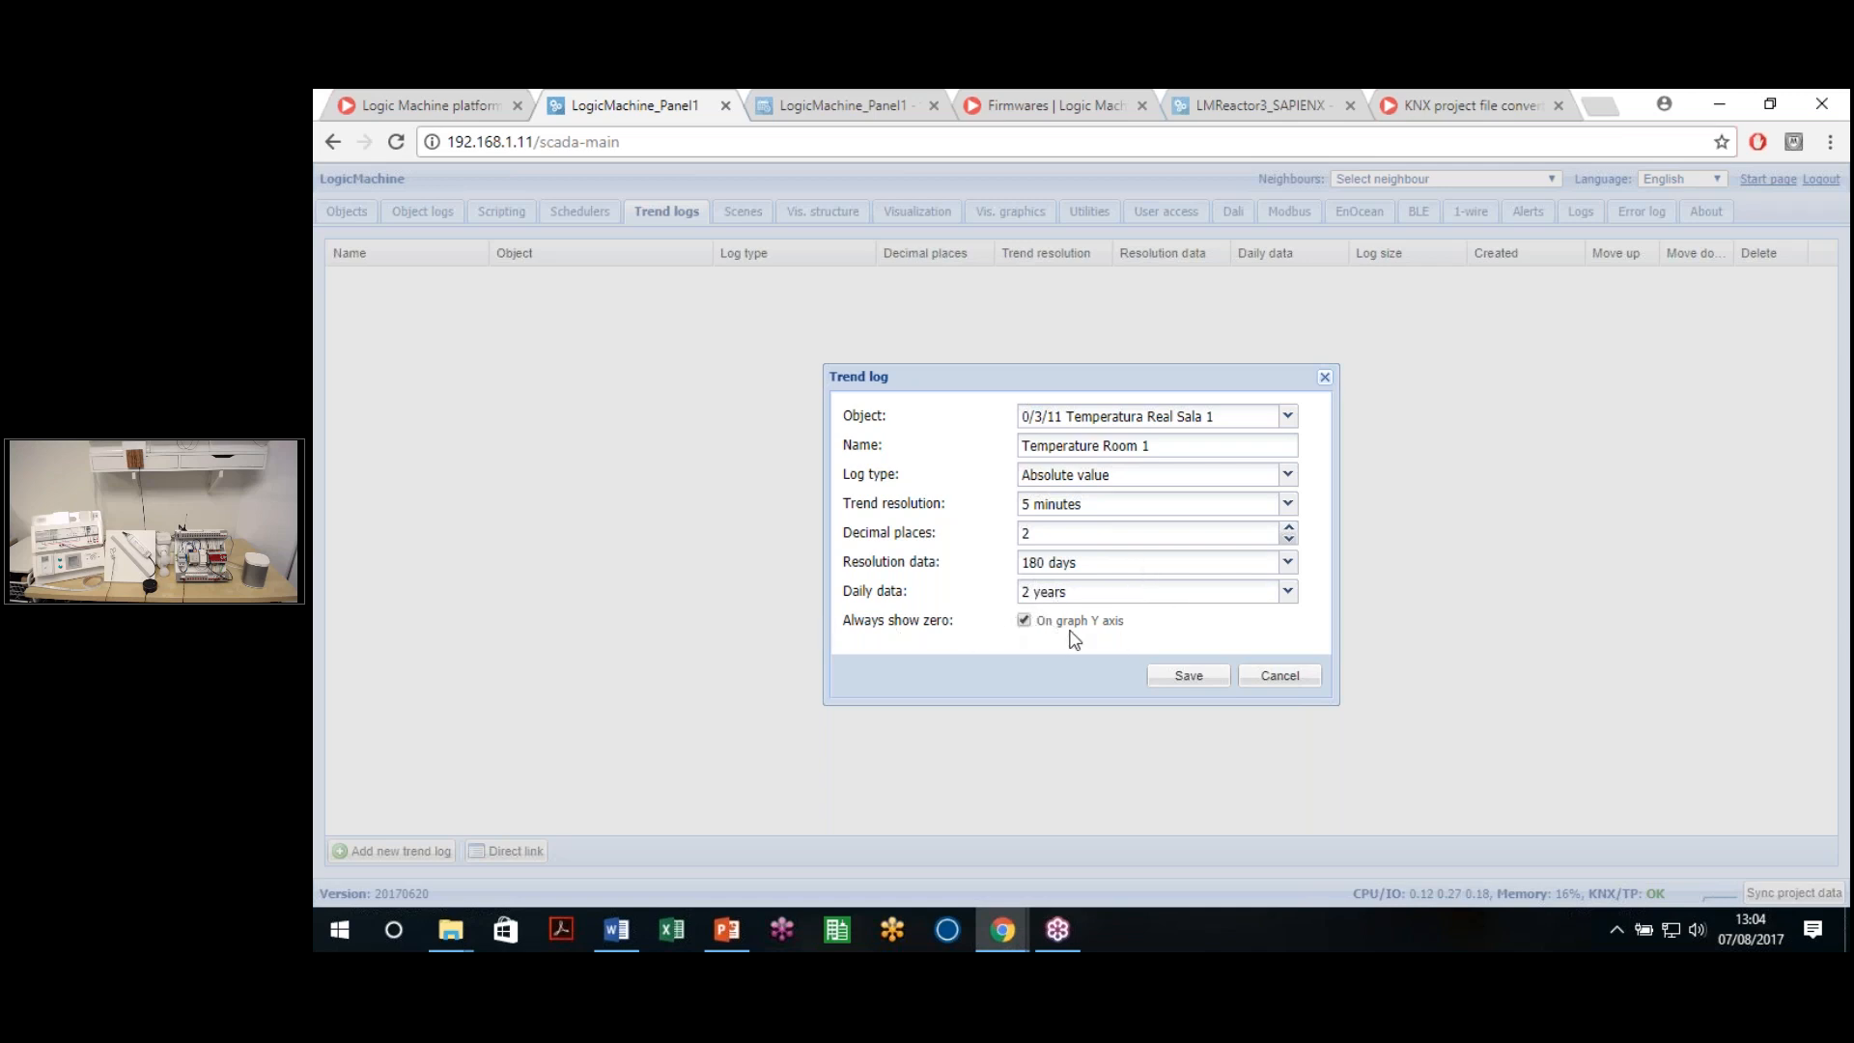
{"action": "left_click", "coordinate": [1172, 680]}
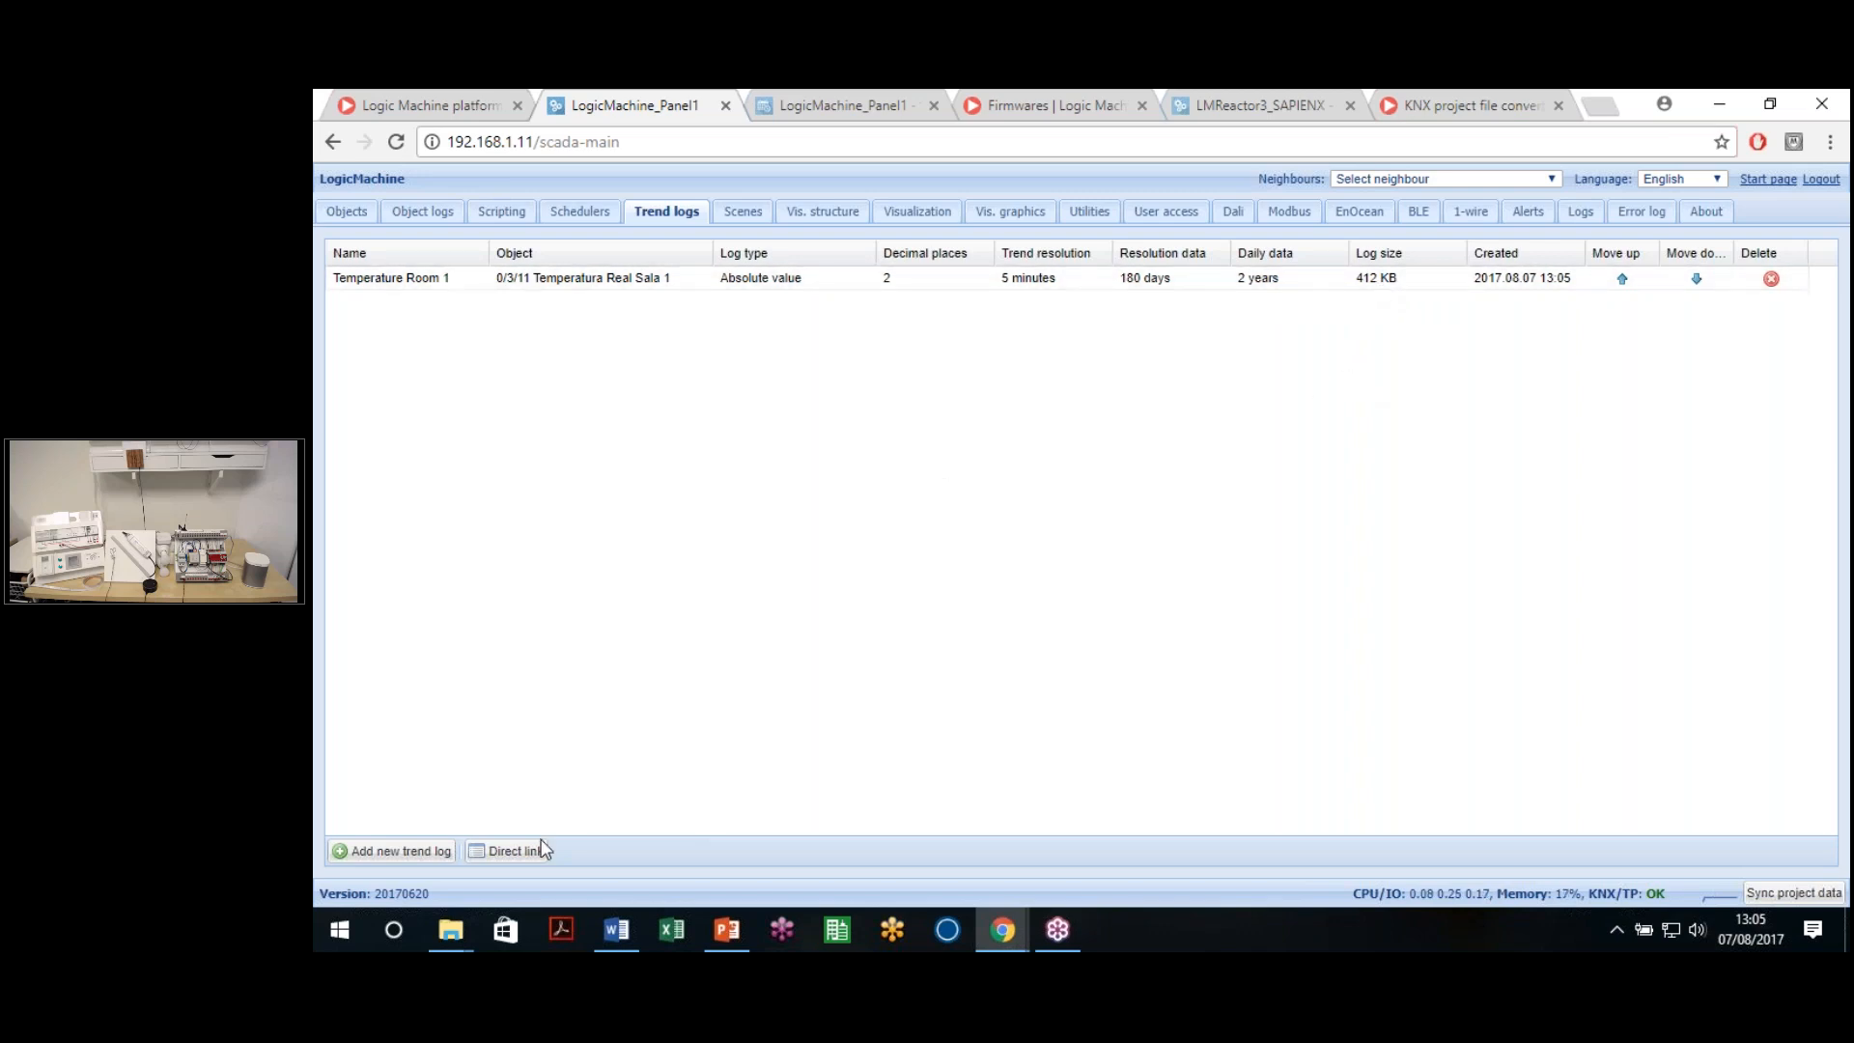
Create a direct link for the Temperature Room 1 trend in day view, single trend only
{"action": "left_click", "coordinate": [579, 213]}
{"action": "left_click", "coordinate": [670, 212]}
{"action": "left_click", "coordinate": [513, 852]}
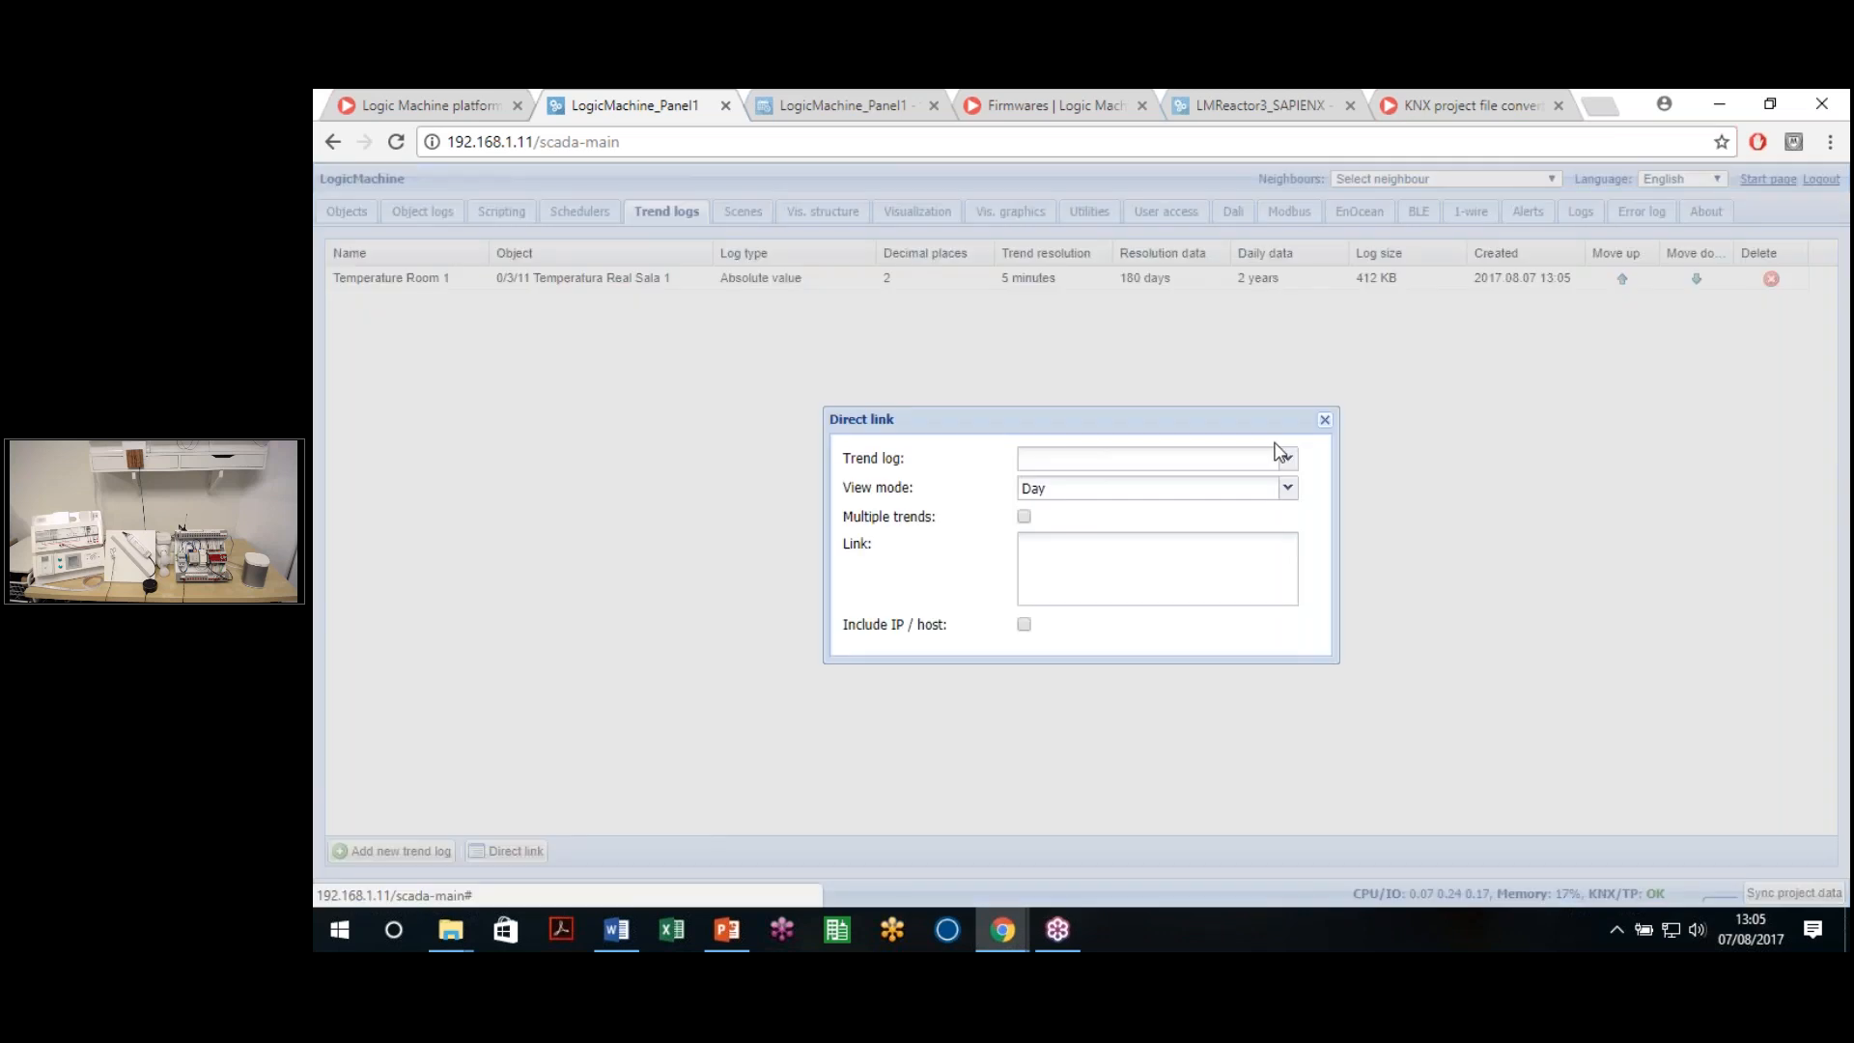
{"action": "left_click", "coordinate": [1279, 454]}
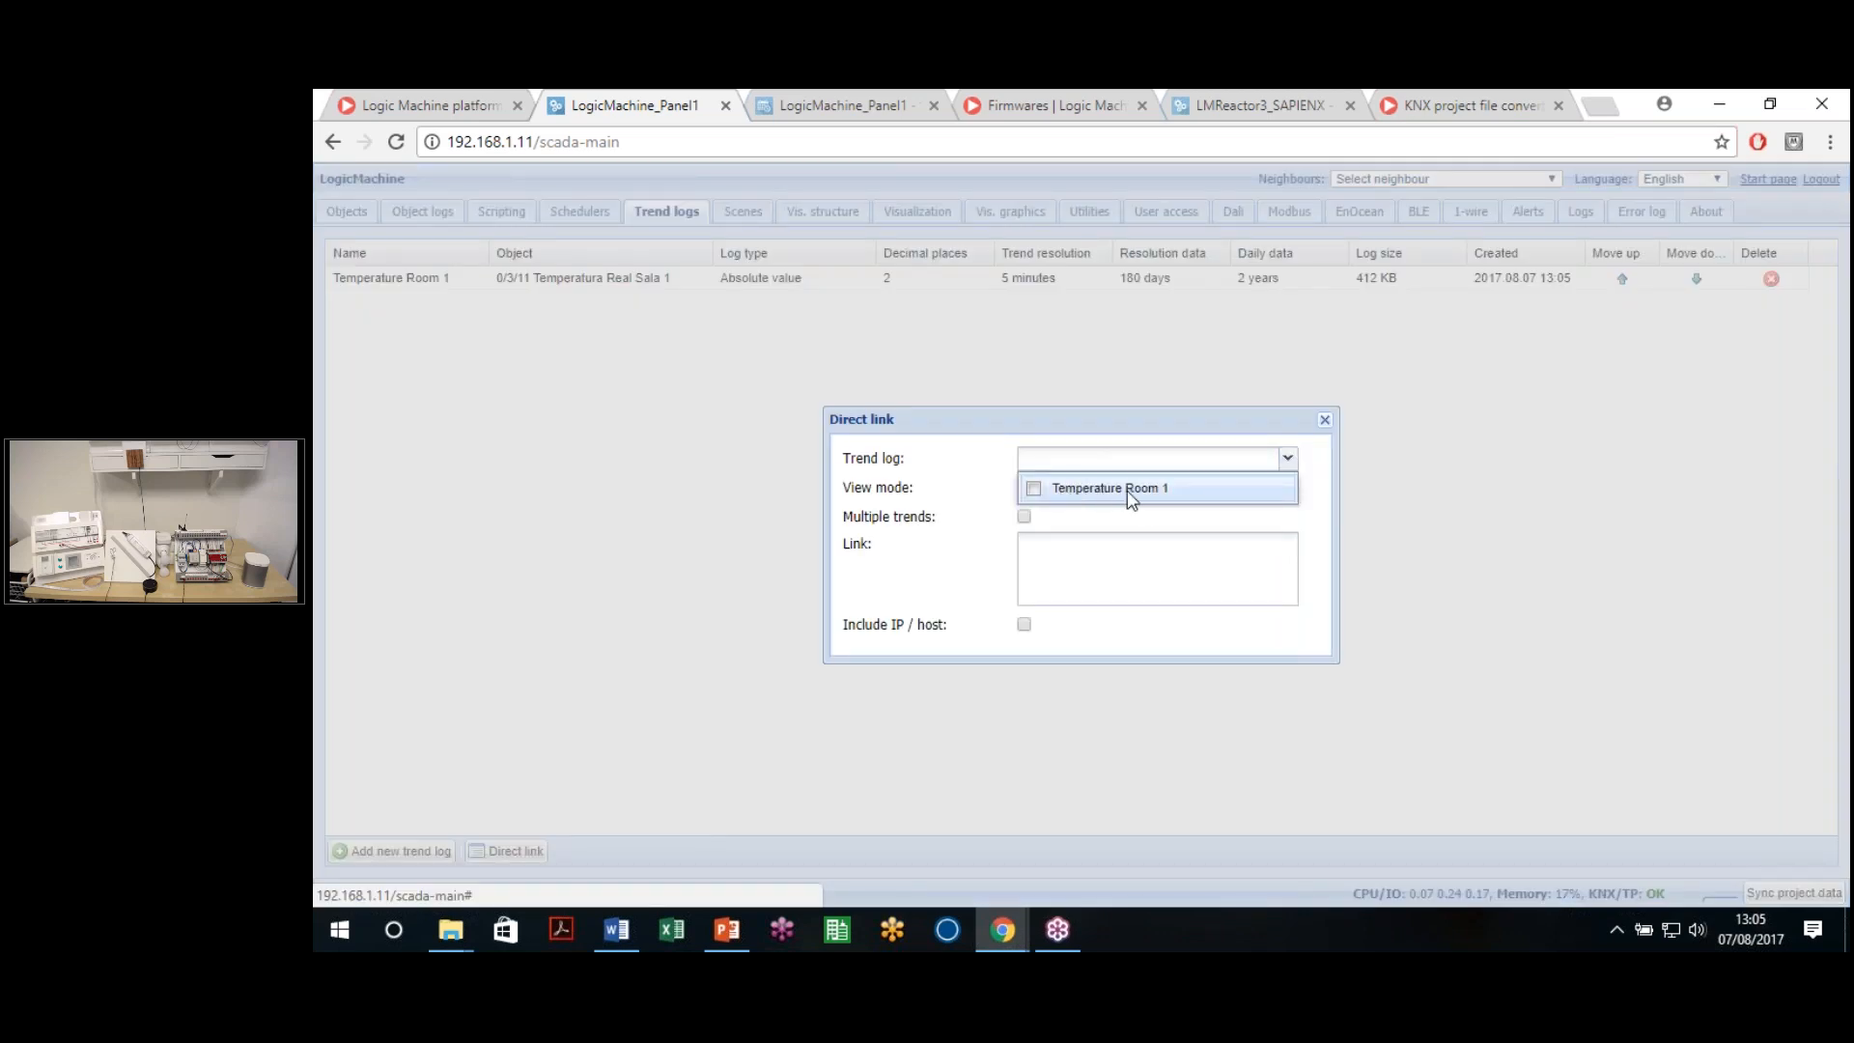
{"action": "left_click", "coordinate": [1168, 488]}
{"action": "left_click", "coordinate": [991, 466]}
{"action": "left_click", "coordinate": [1072, 490]}
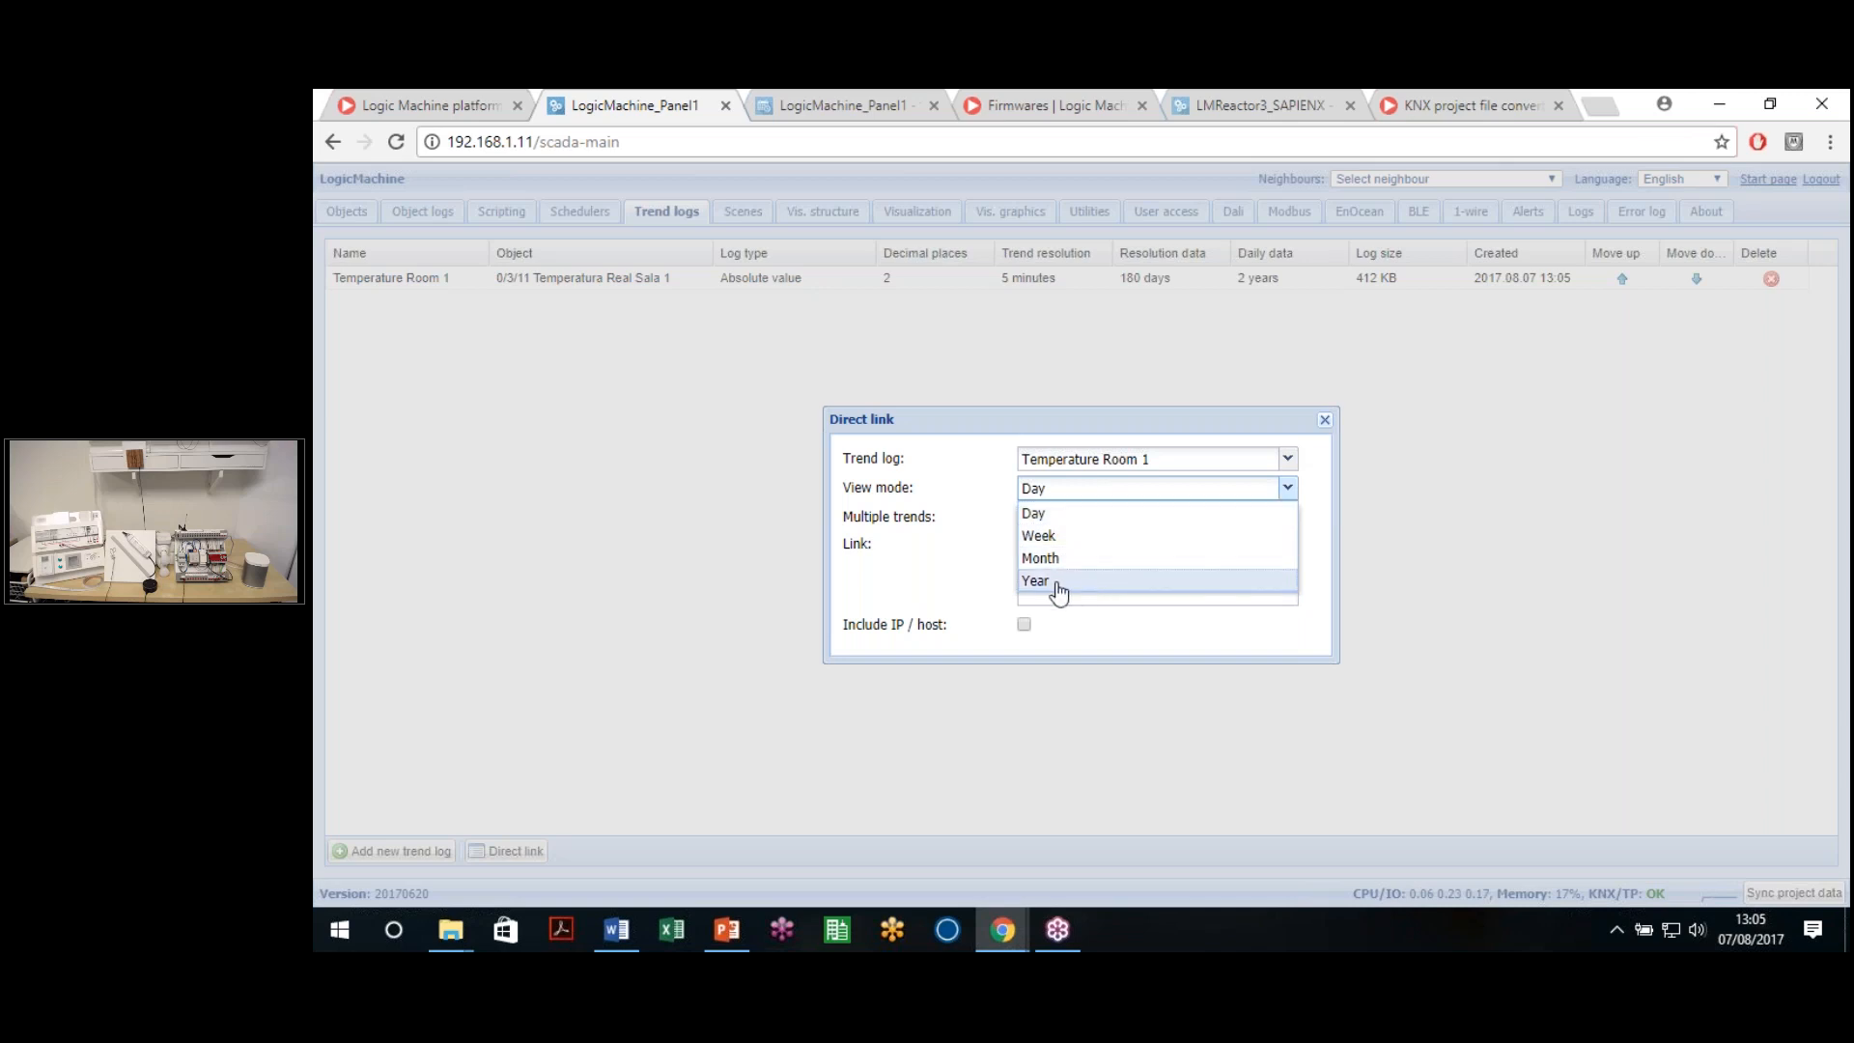
{"action": "left_click", "coordinate": [934, 567]}
{"action": "left_click", "coordinate": [1023, 517]}
{"action": "left_click", "coordinate": [1025, 519]}
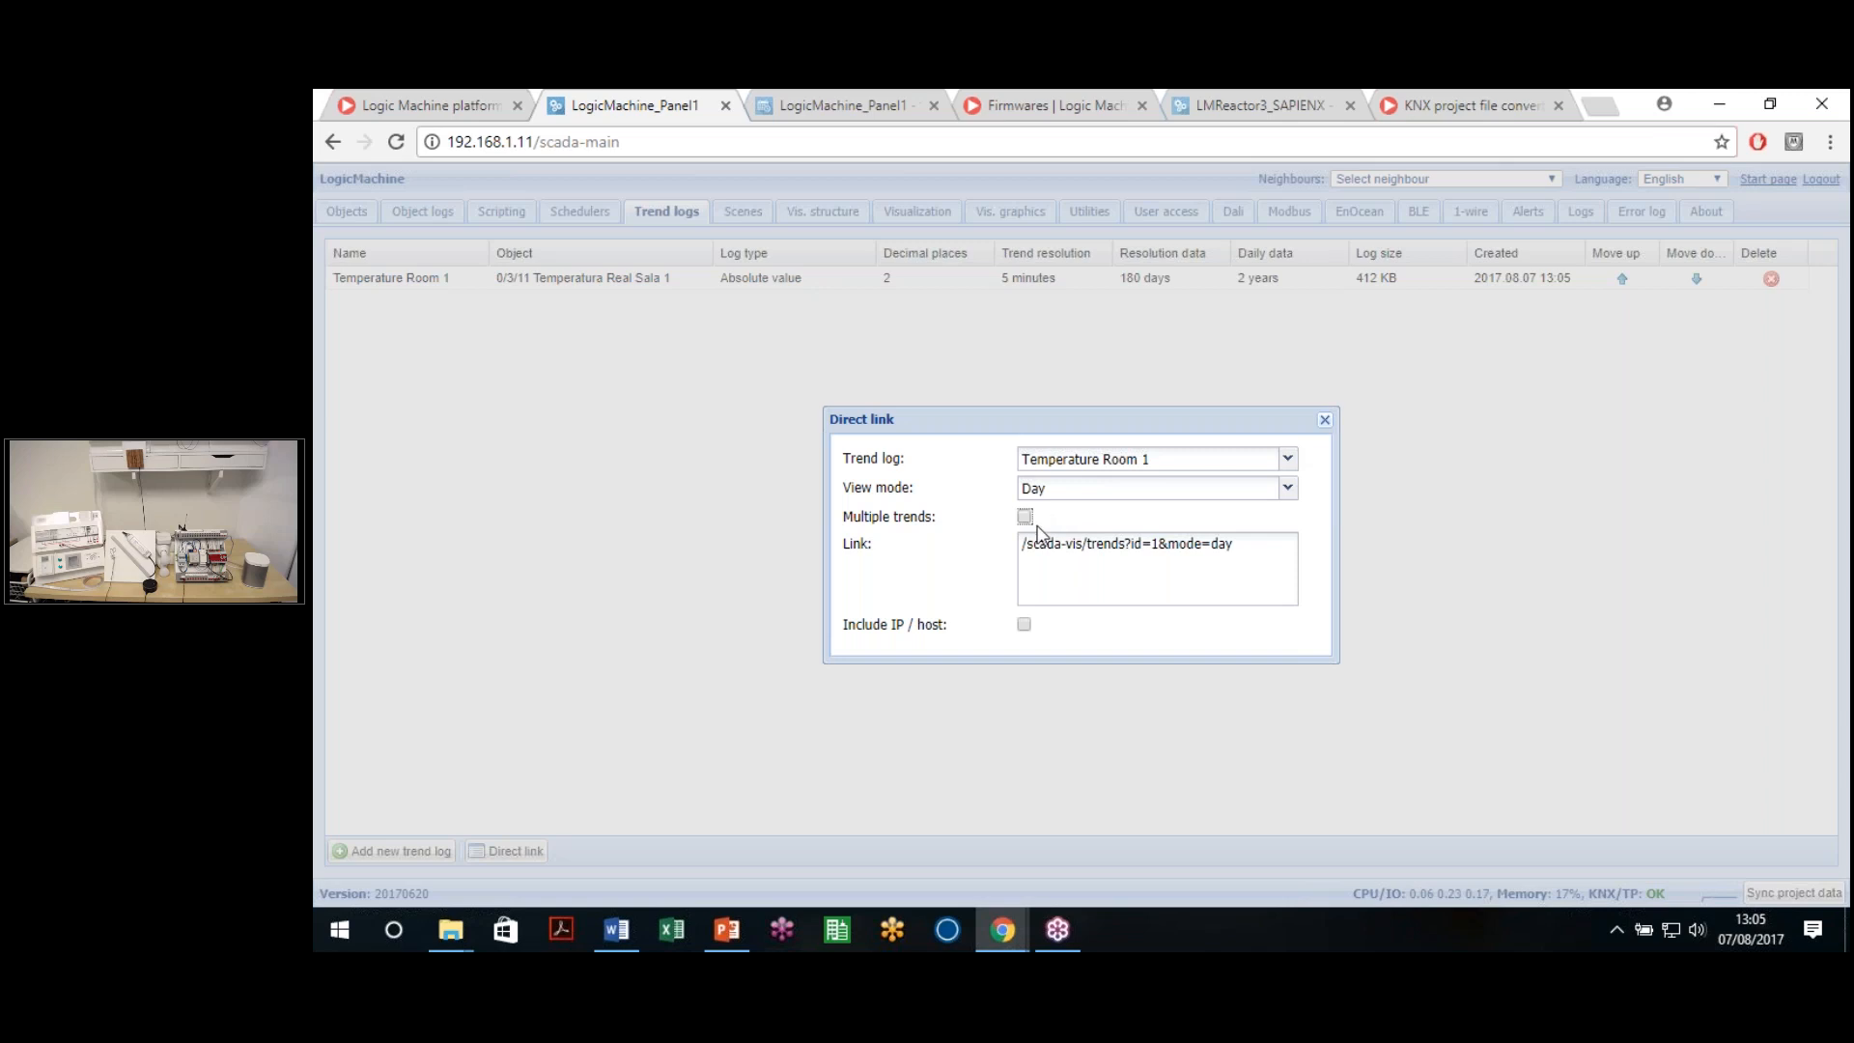
Include the IP / host in the link, copy it, and load it in a new browser tab
{"action": "left_click_drag", "start_coordinate": [1255, 547], "coordinate": [1009, 550]}
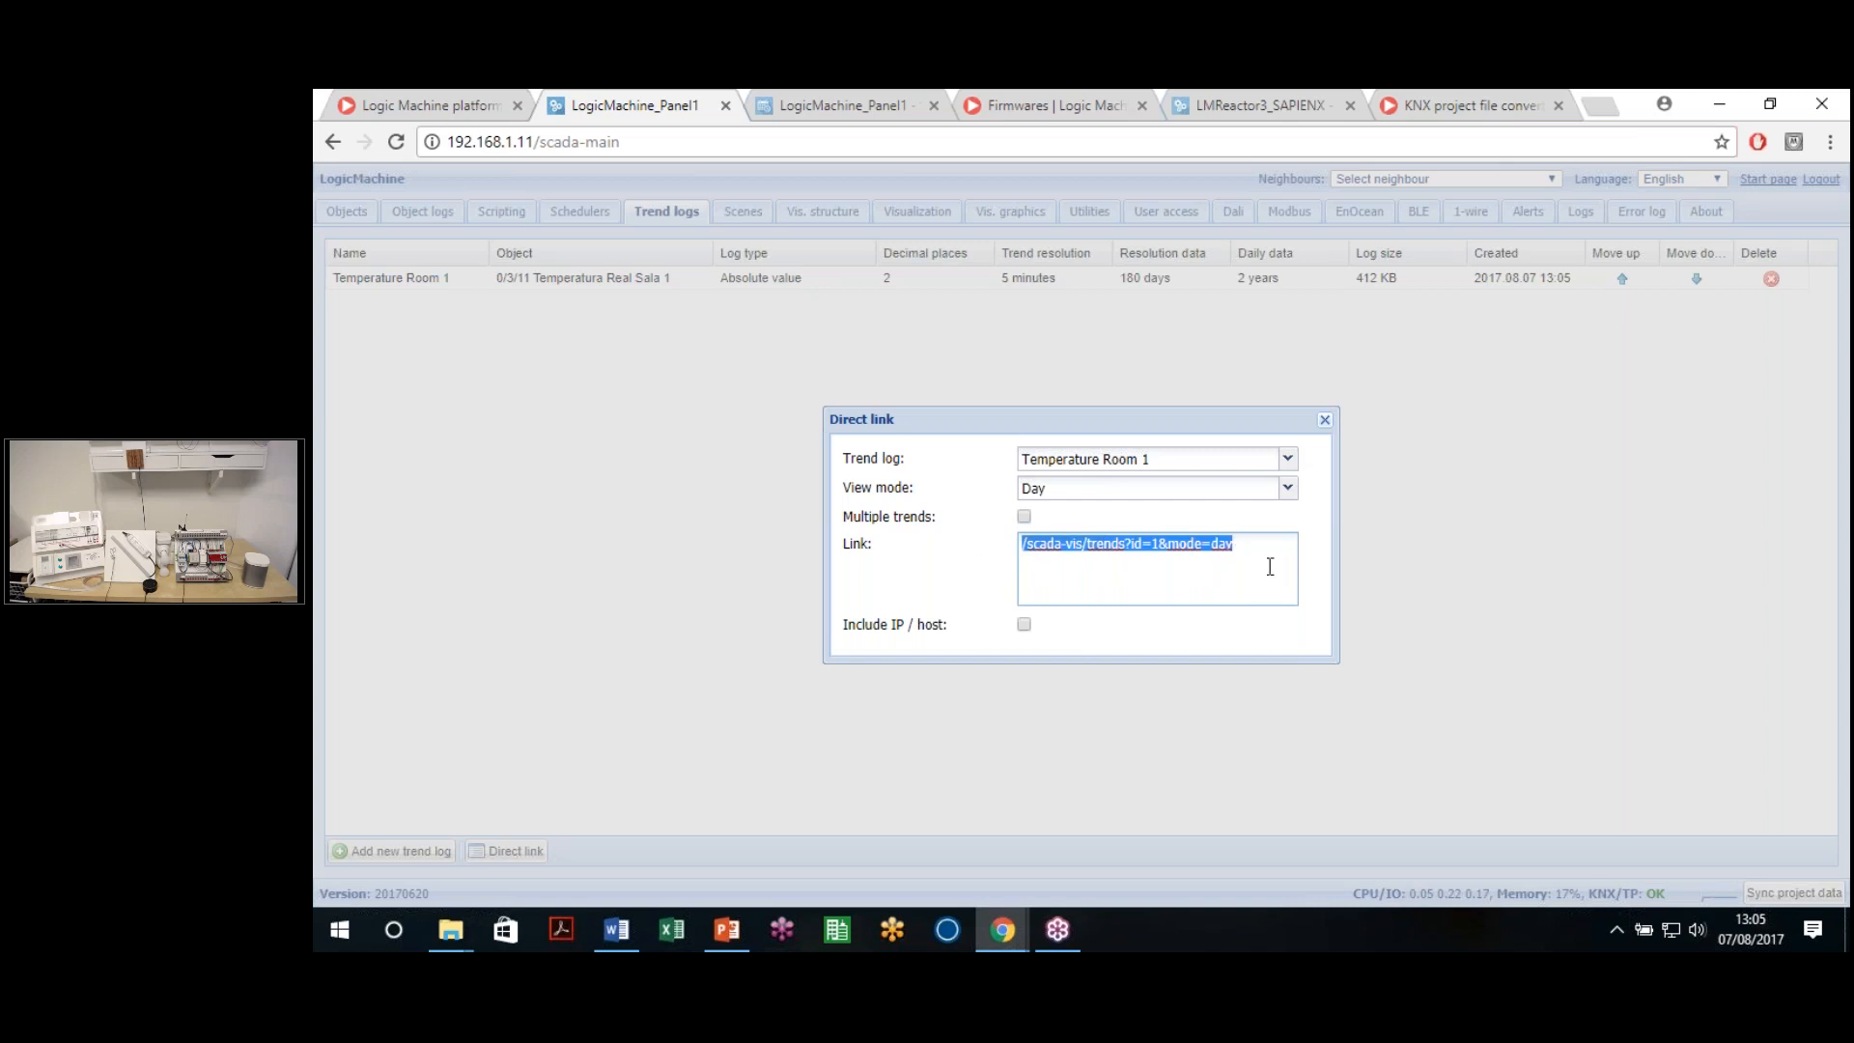
{"action": "left_click", "coordinate": [1198, 569]}
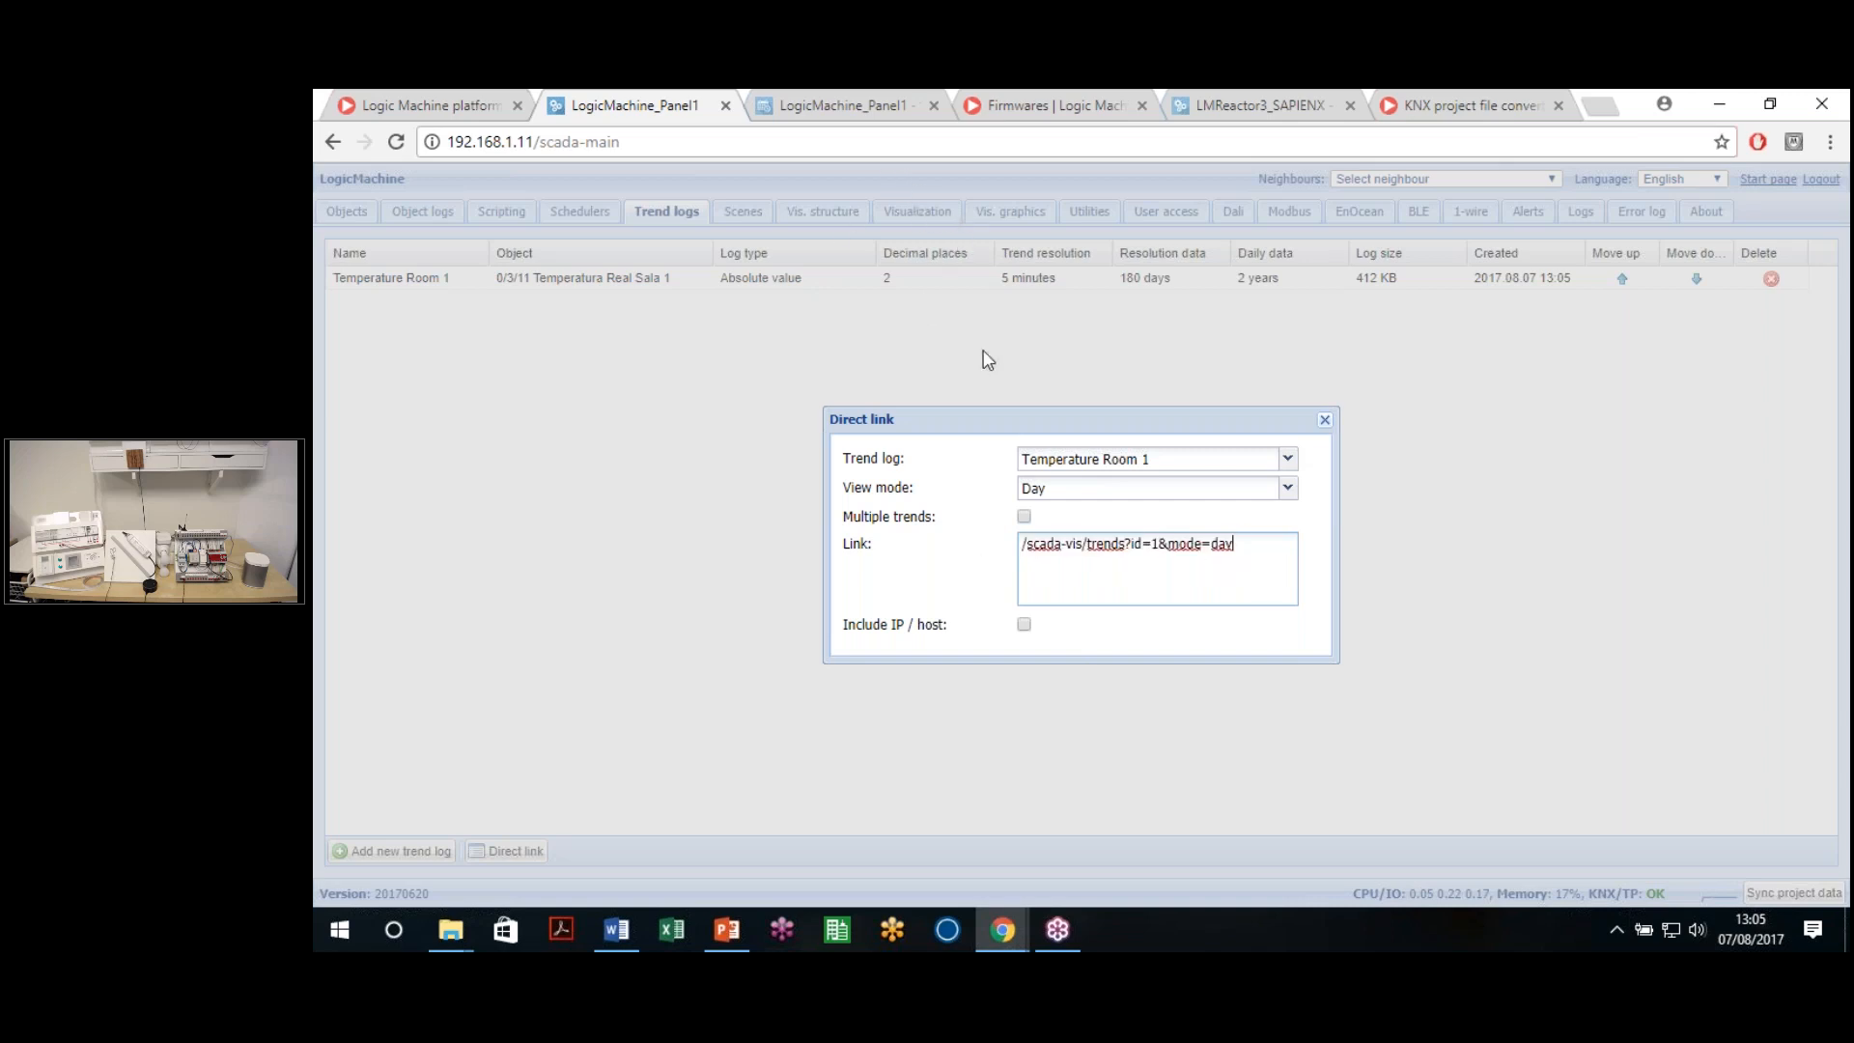
{"action": "left_click", "coordinate": [1024, 623]}
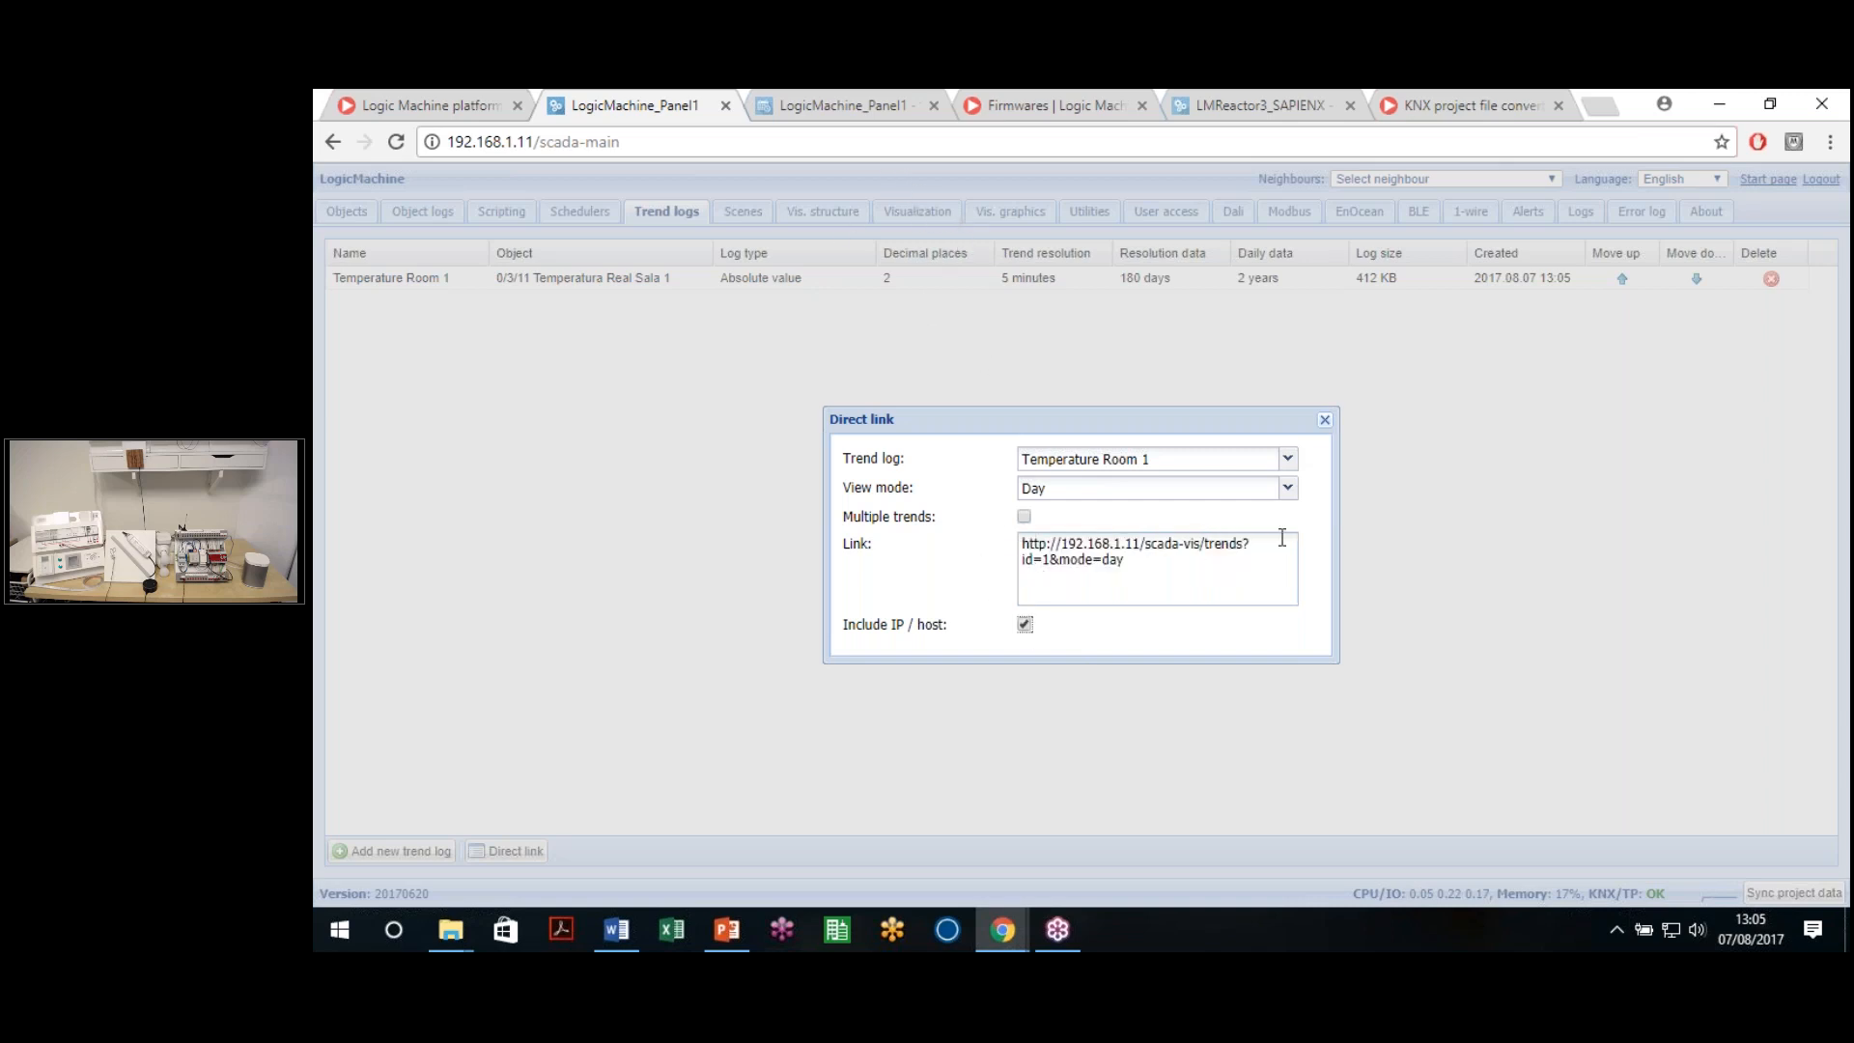
{"action": "left_click", "coordinate": [1021, 542], "text": "shift"}
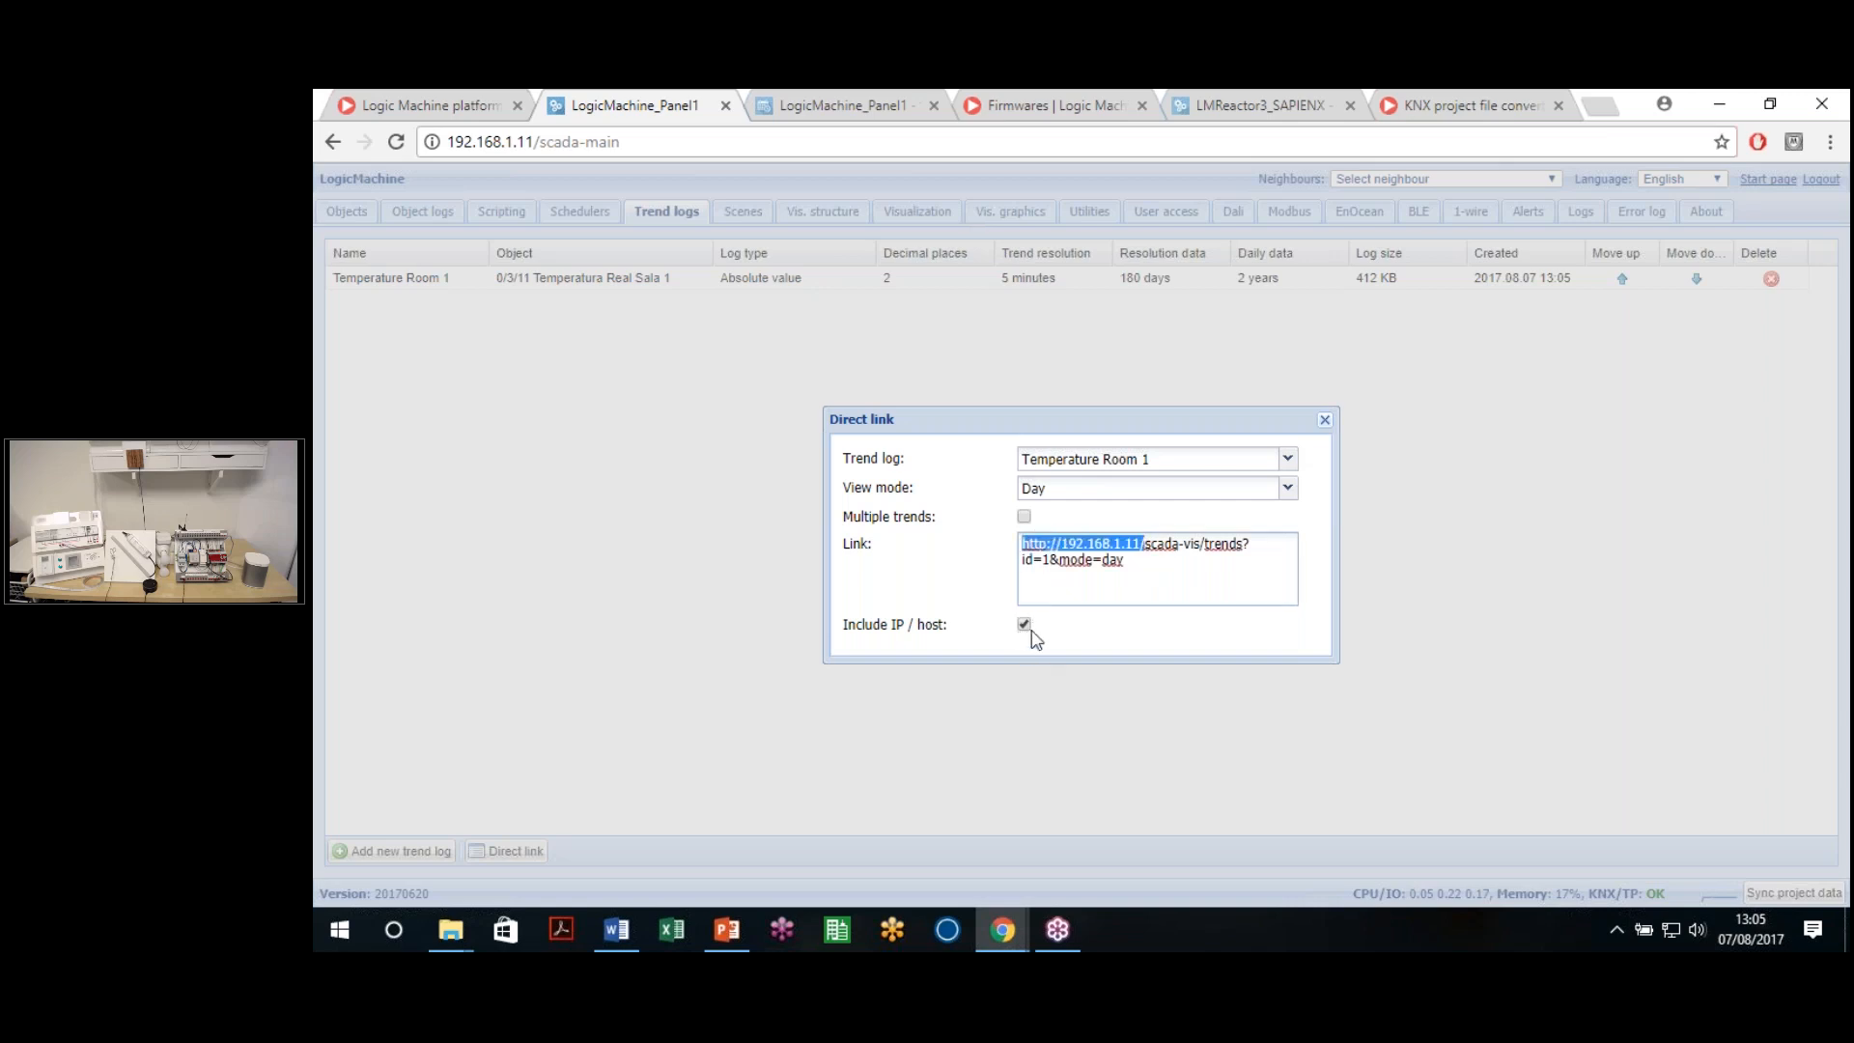
{"action": "left_click", "coordinate": [1016, 623]}
{"action": "left_click", "coordinate": [1024, 623]}
{"action": "left_click_drag", "start_coordinate": [1172, 581], "coordinate": [811, 477]}
{"action": "key", "text": "ctrl+c"}
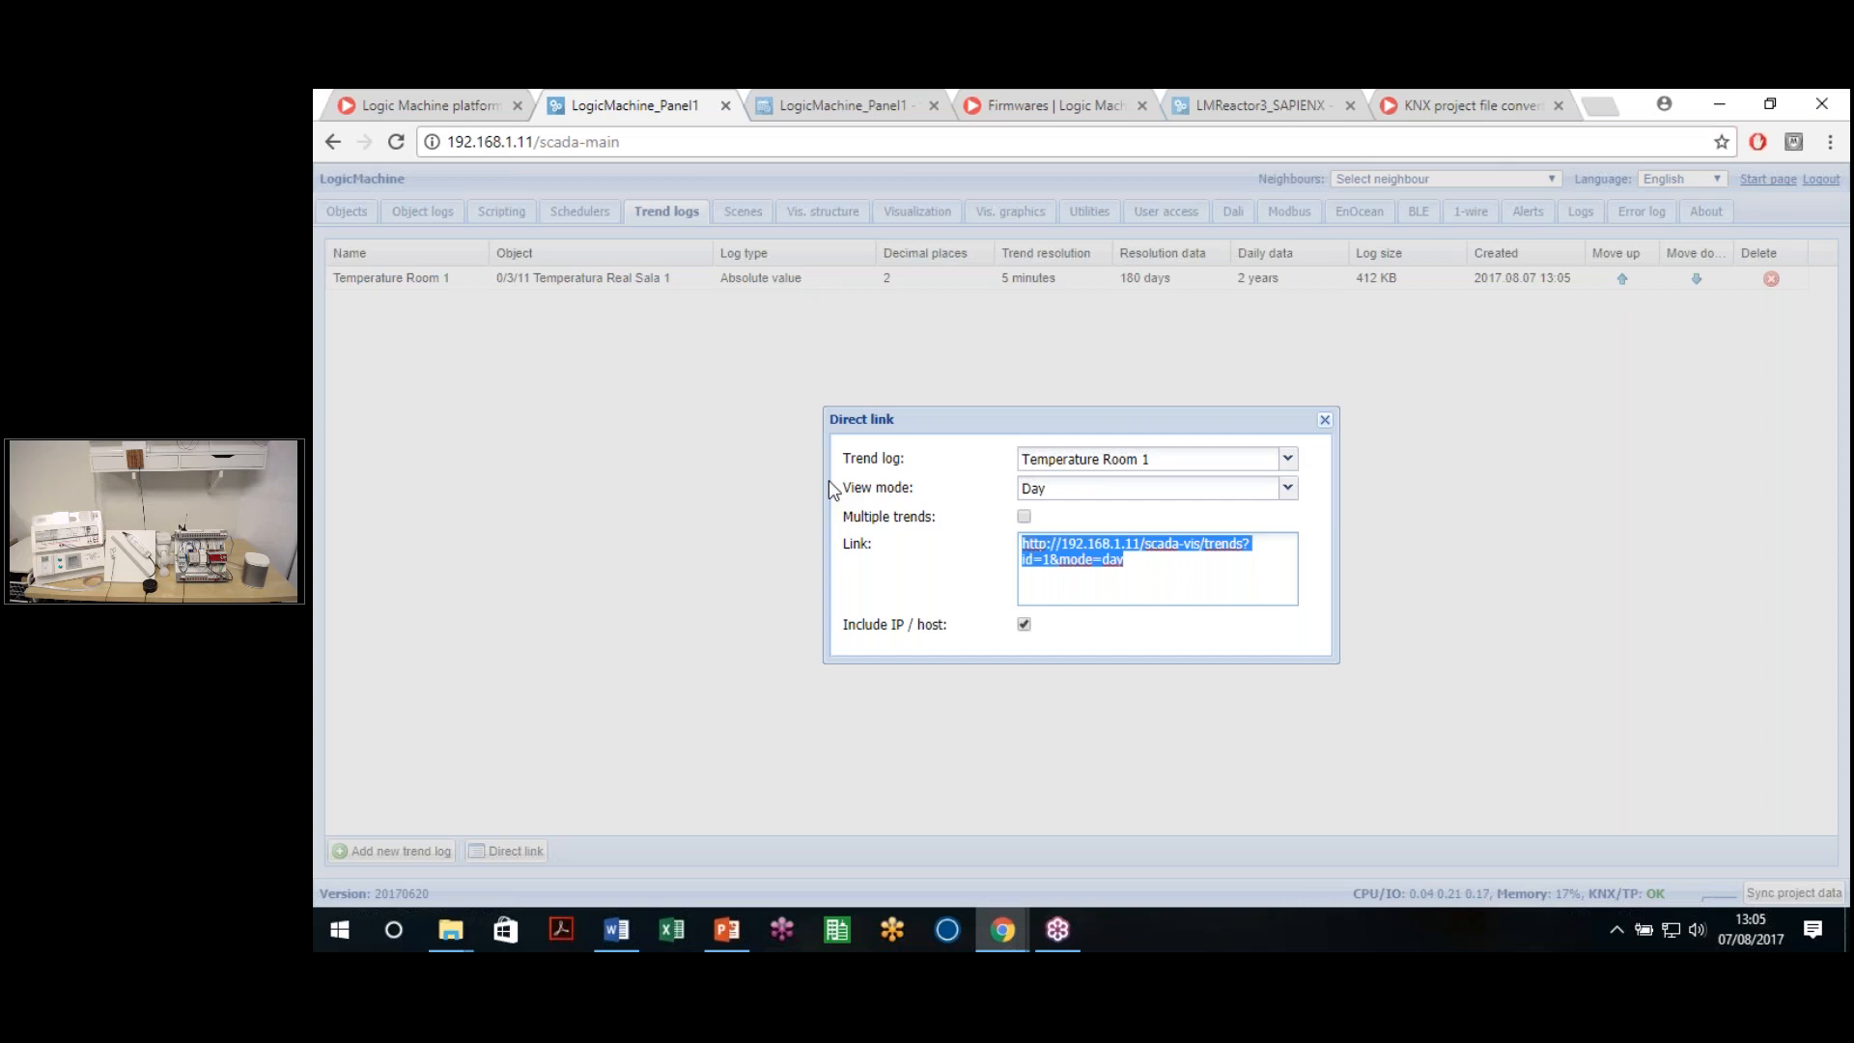
{"action": "key", "text": "ctrl+t"}
{"action": "key", "text": "ctrl+v"}
{"action": "key", "text": "Return"}
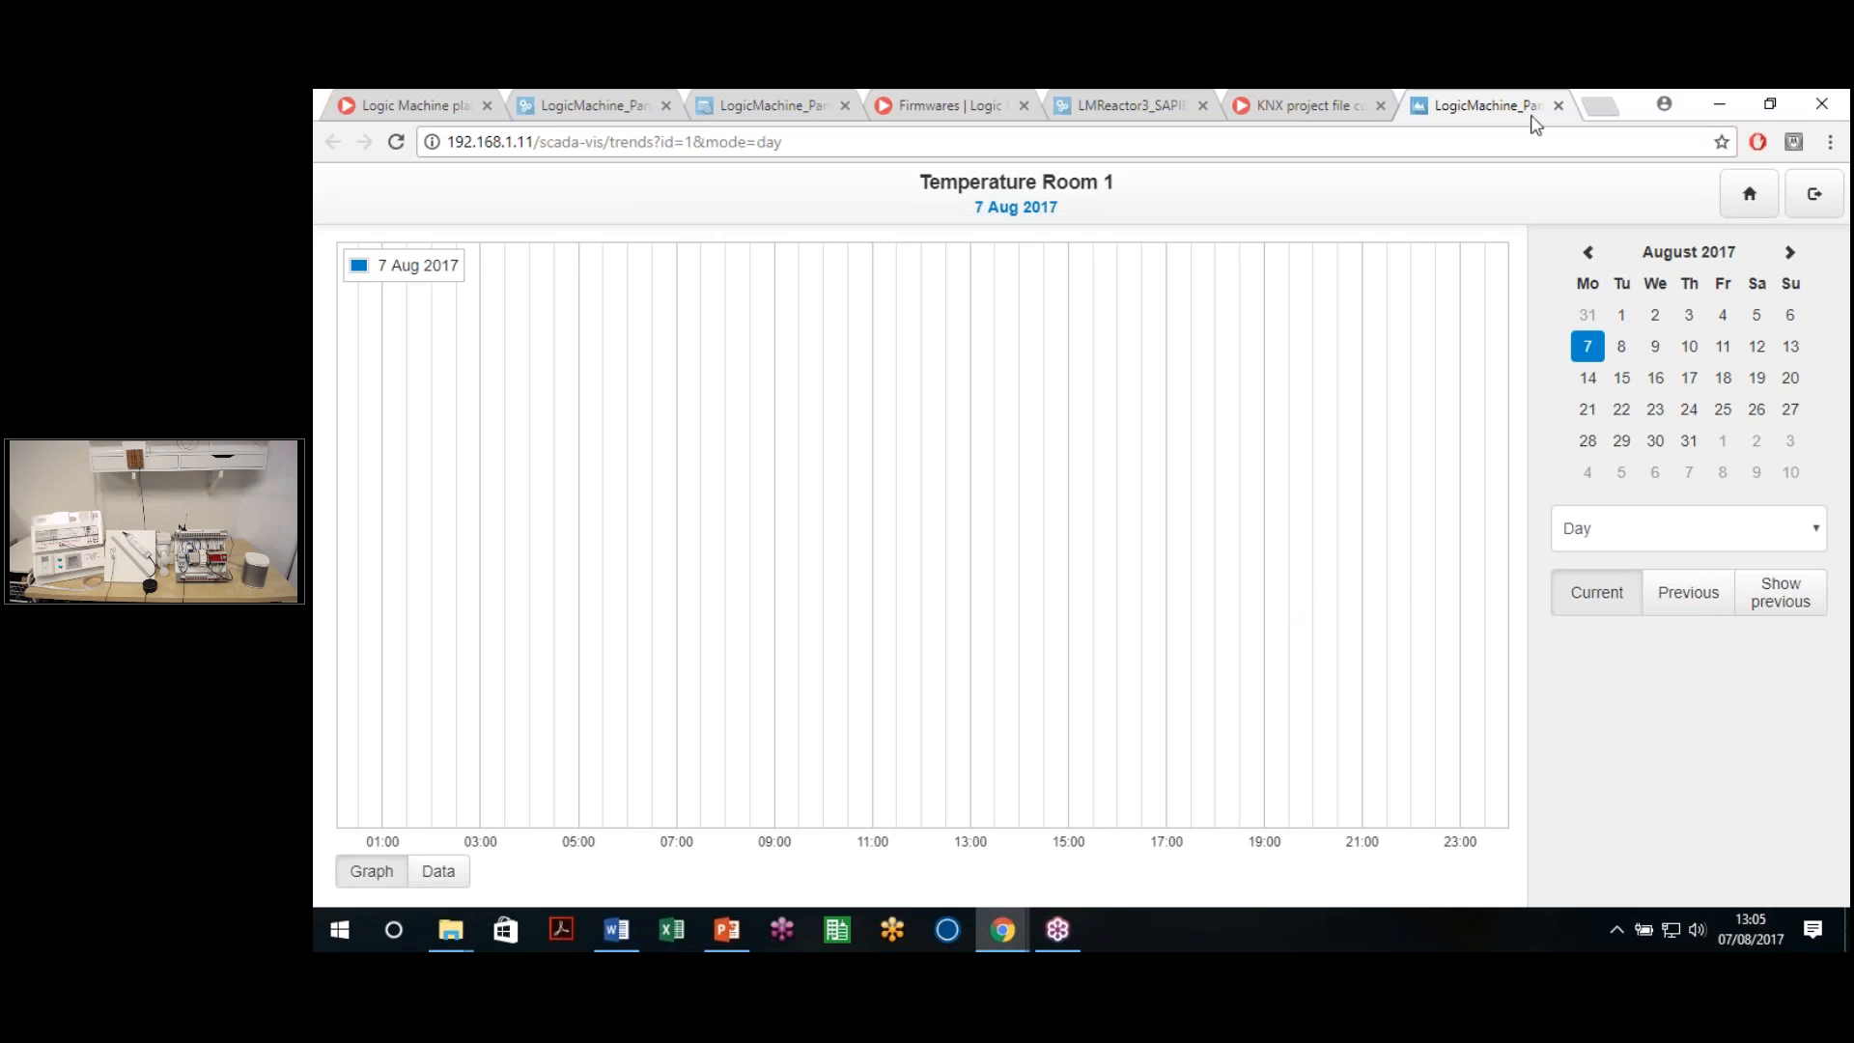
Close the trend chart tab and open the Trend logs viewer from the apps page
{"action": "left_click", "coordinate": [1559, 106]}
{"action": "left_click", "coordinate": [1103, 93]}
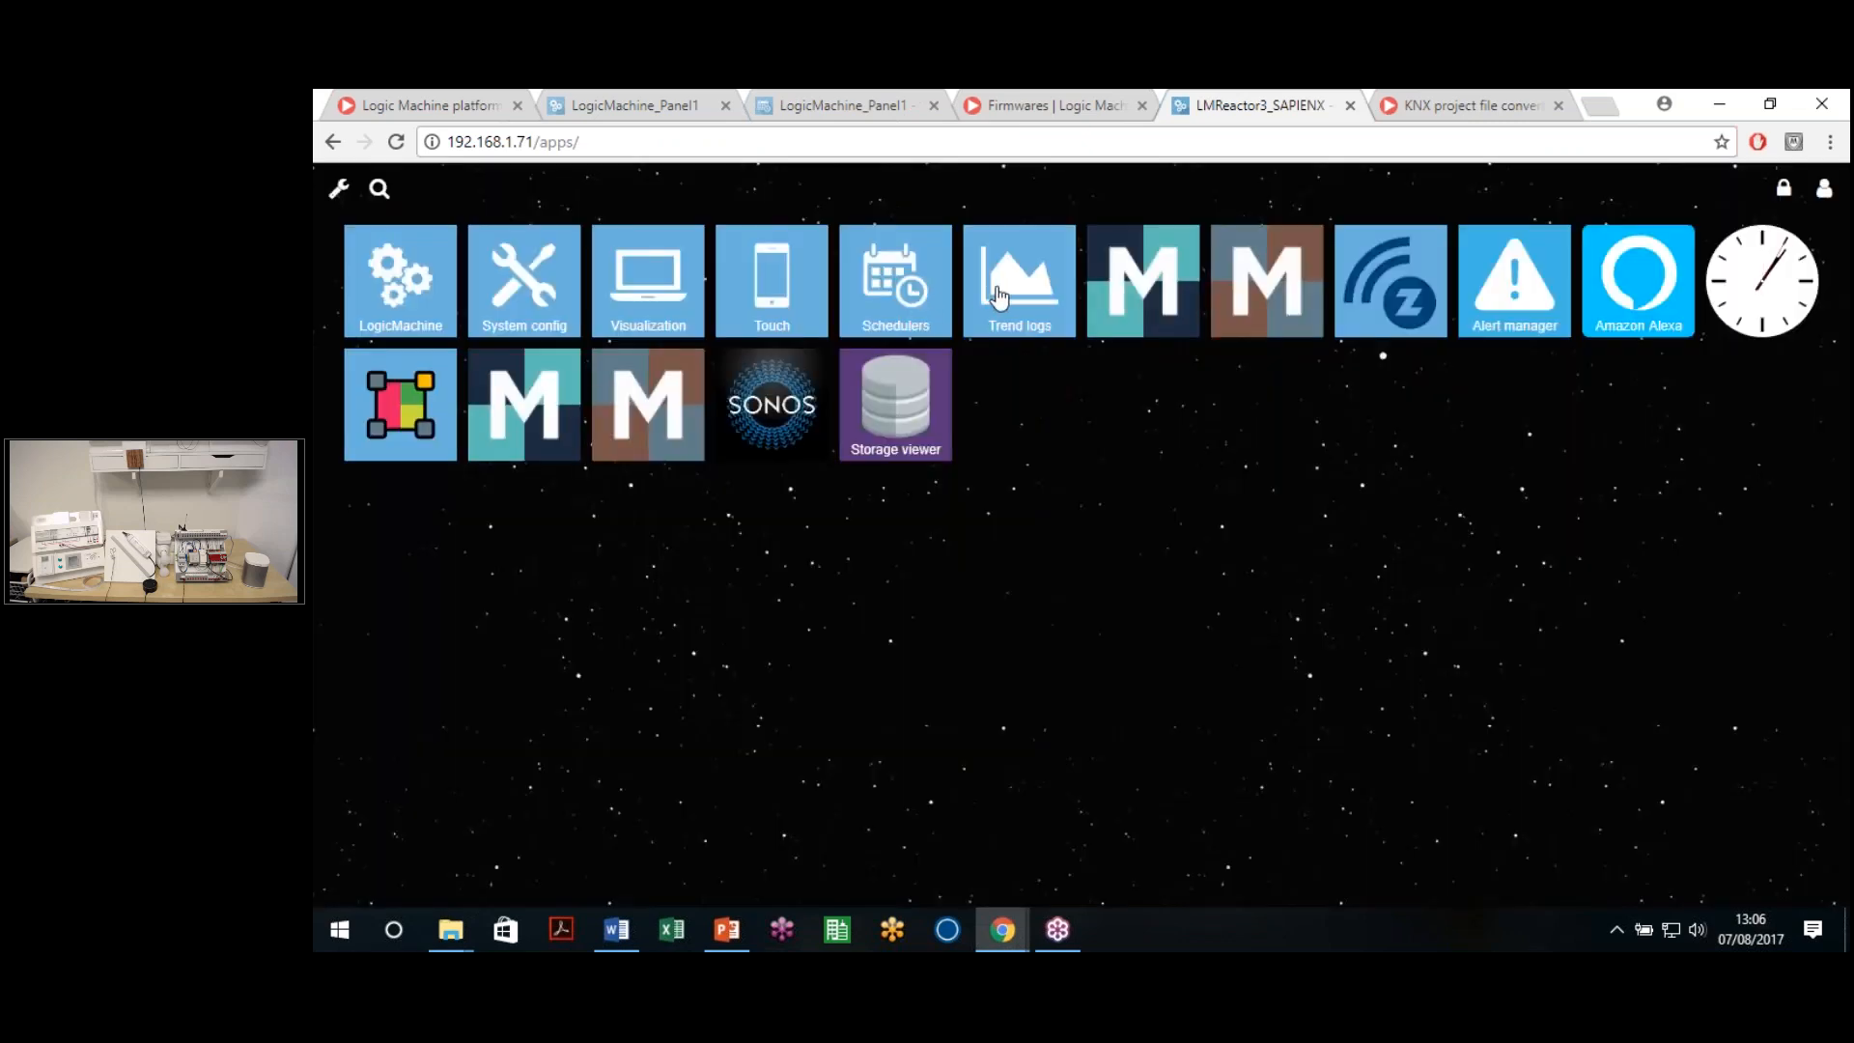
{"action": "left_click", "coordinate": [998, 297]}
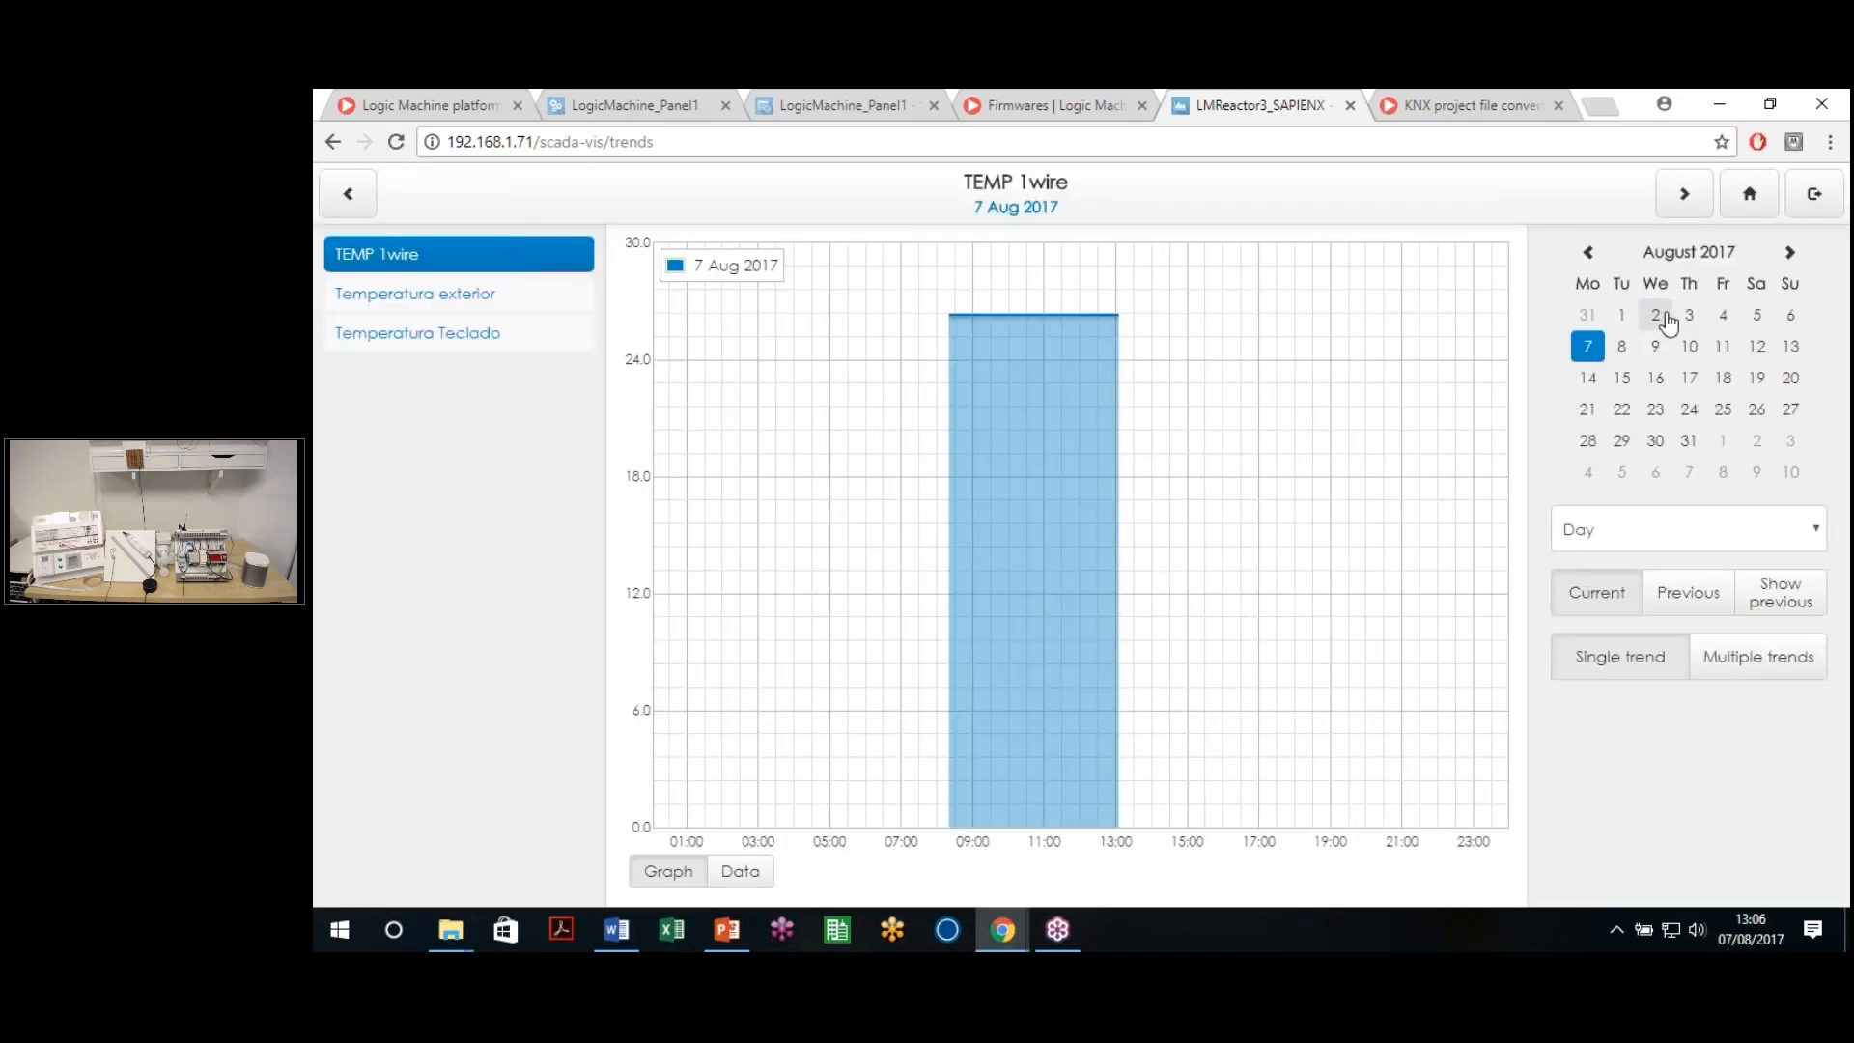
Show the TEMP 1wire trend by week and select the 17–23 Jul 2017 week
{"action": "left_click", "coordinate": [1656, 316]}
{"action": "left_click", "coordinate": [1629, 549]}
{"action": "left_click", "coordinate": [1618, 585]}
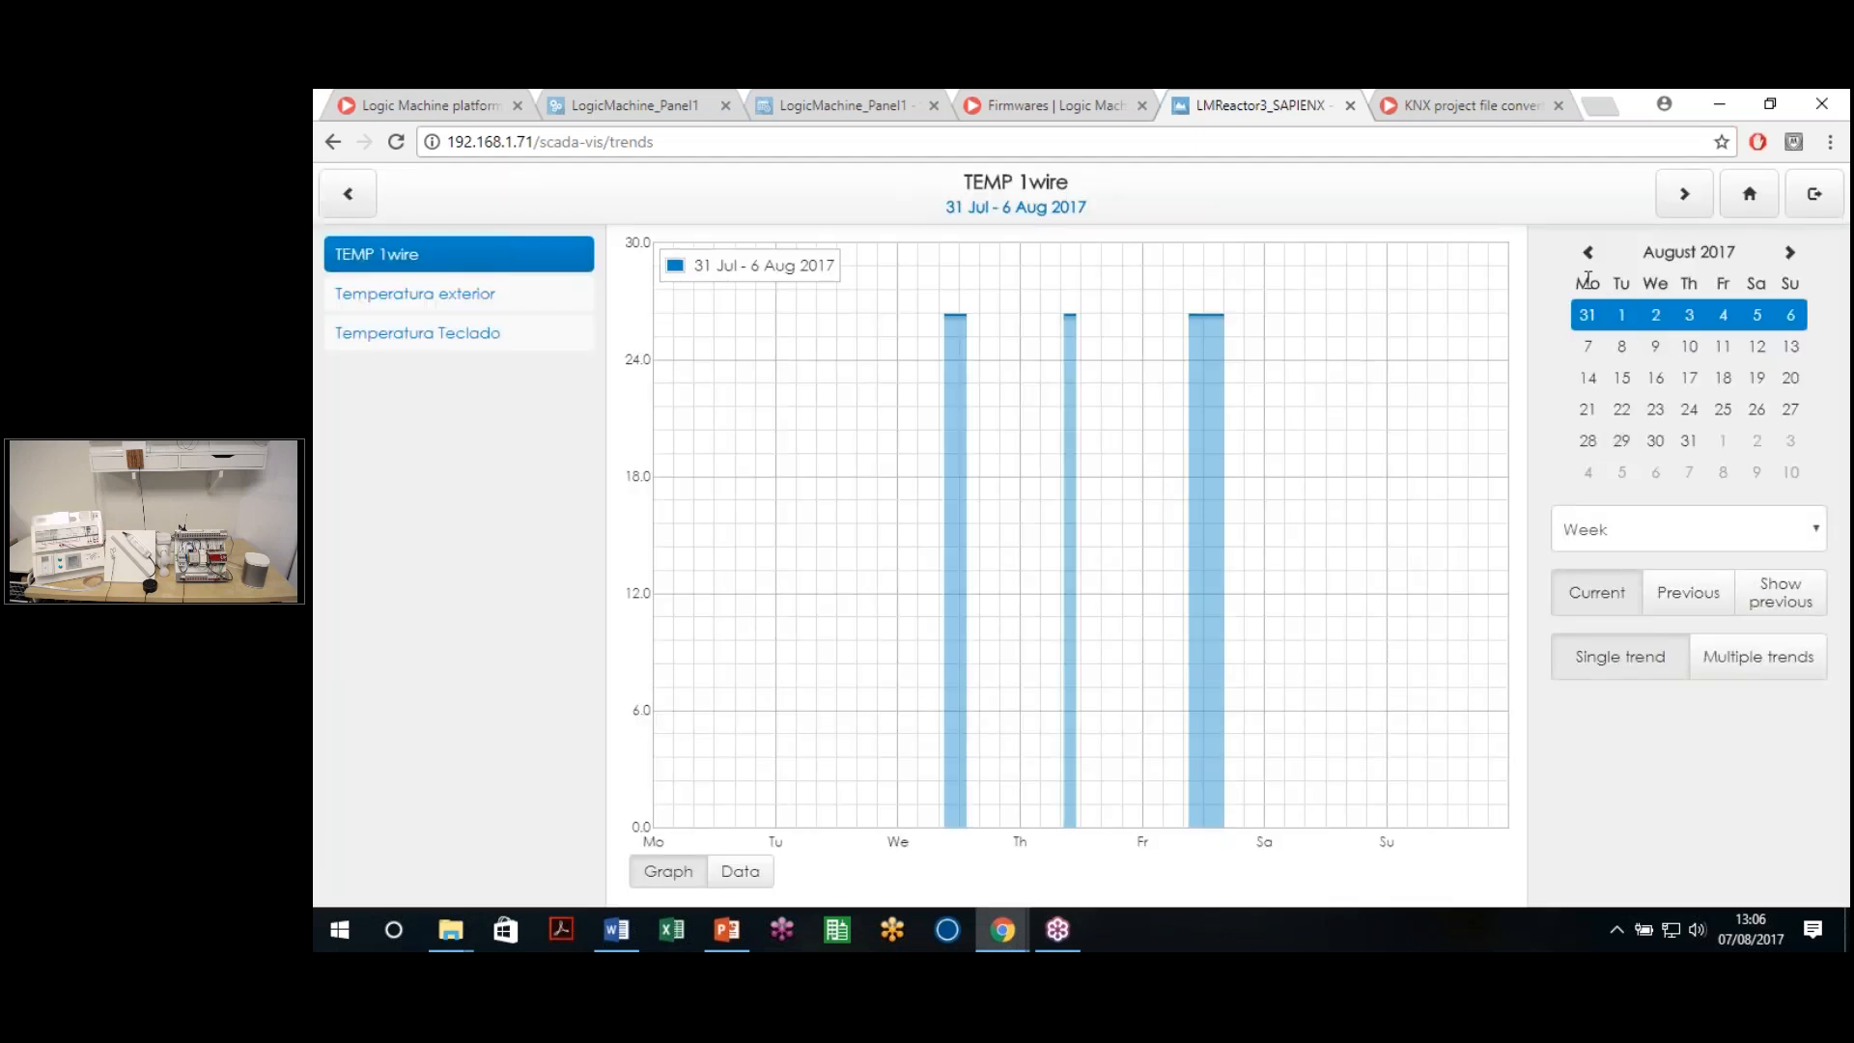
{"action": "left_click", "coordinate": [1587, 252]}
{"action": "left_click", "coordinate": [1680, 442]}
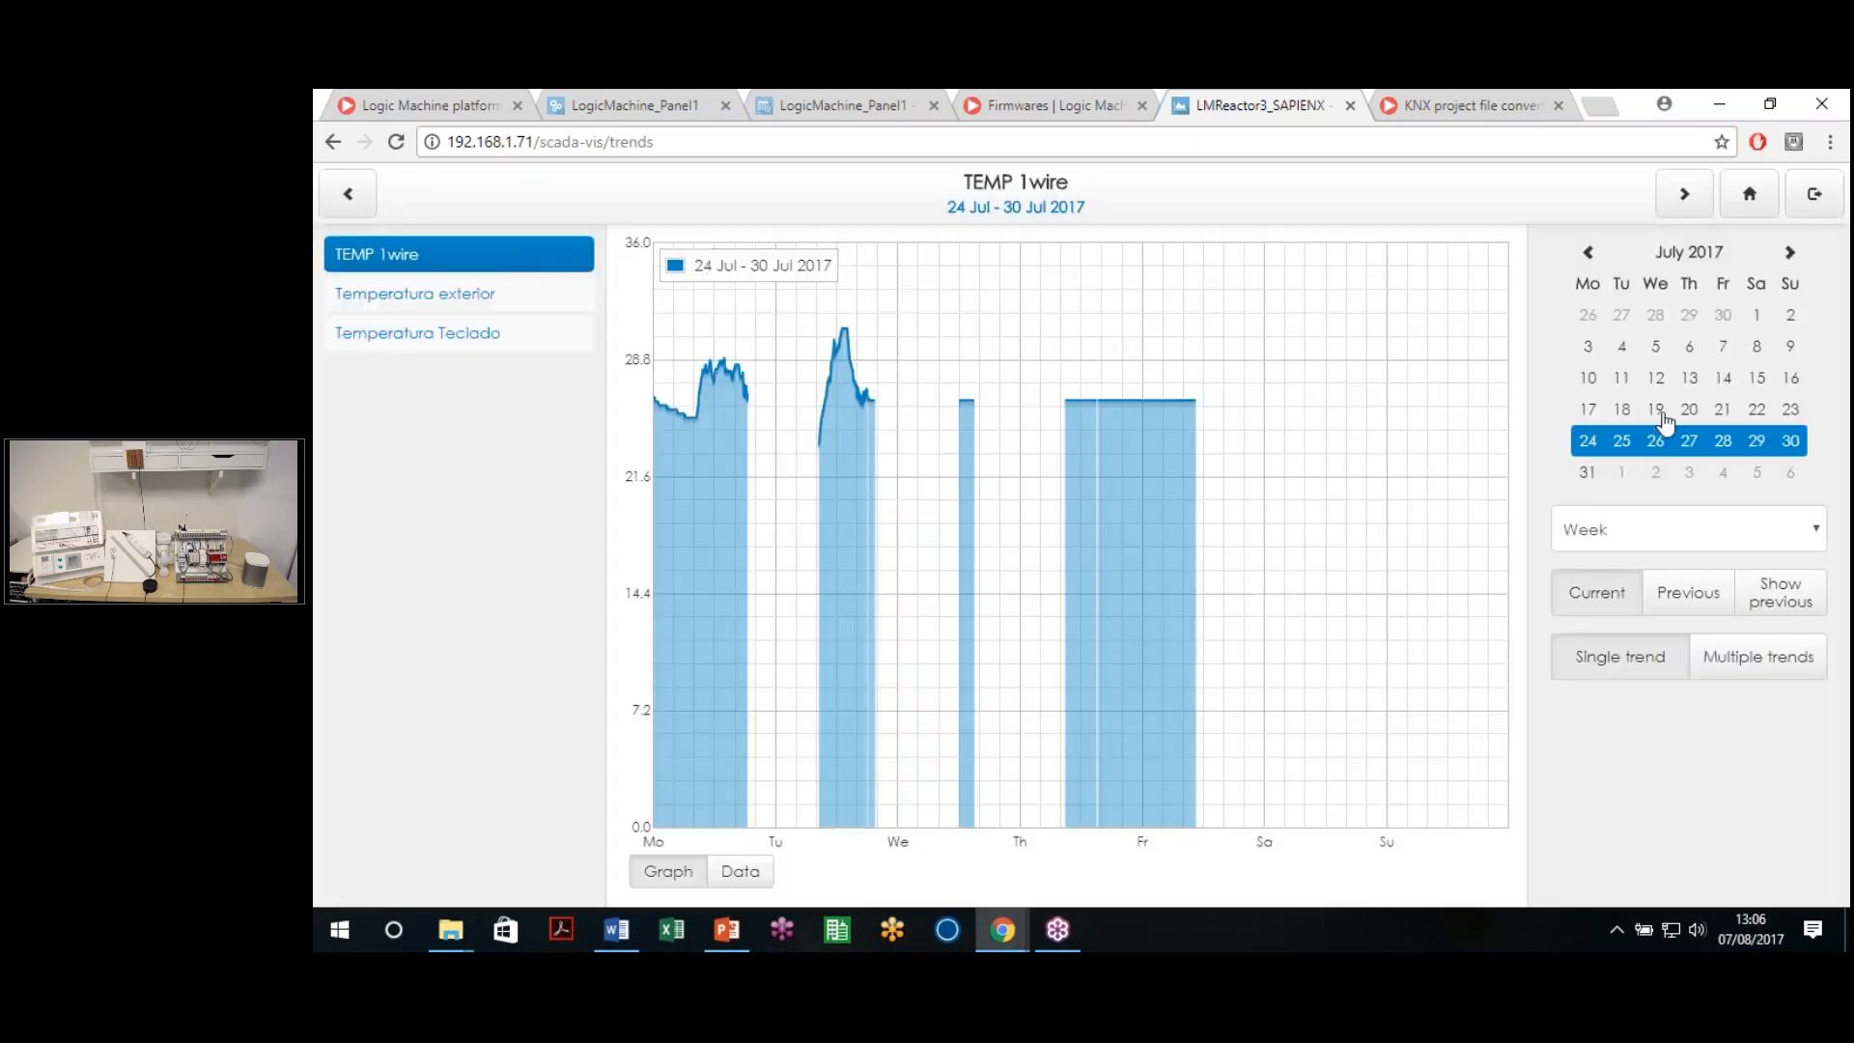
{"action": "left_click", "coordinate": [1659, 405]}
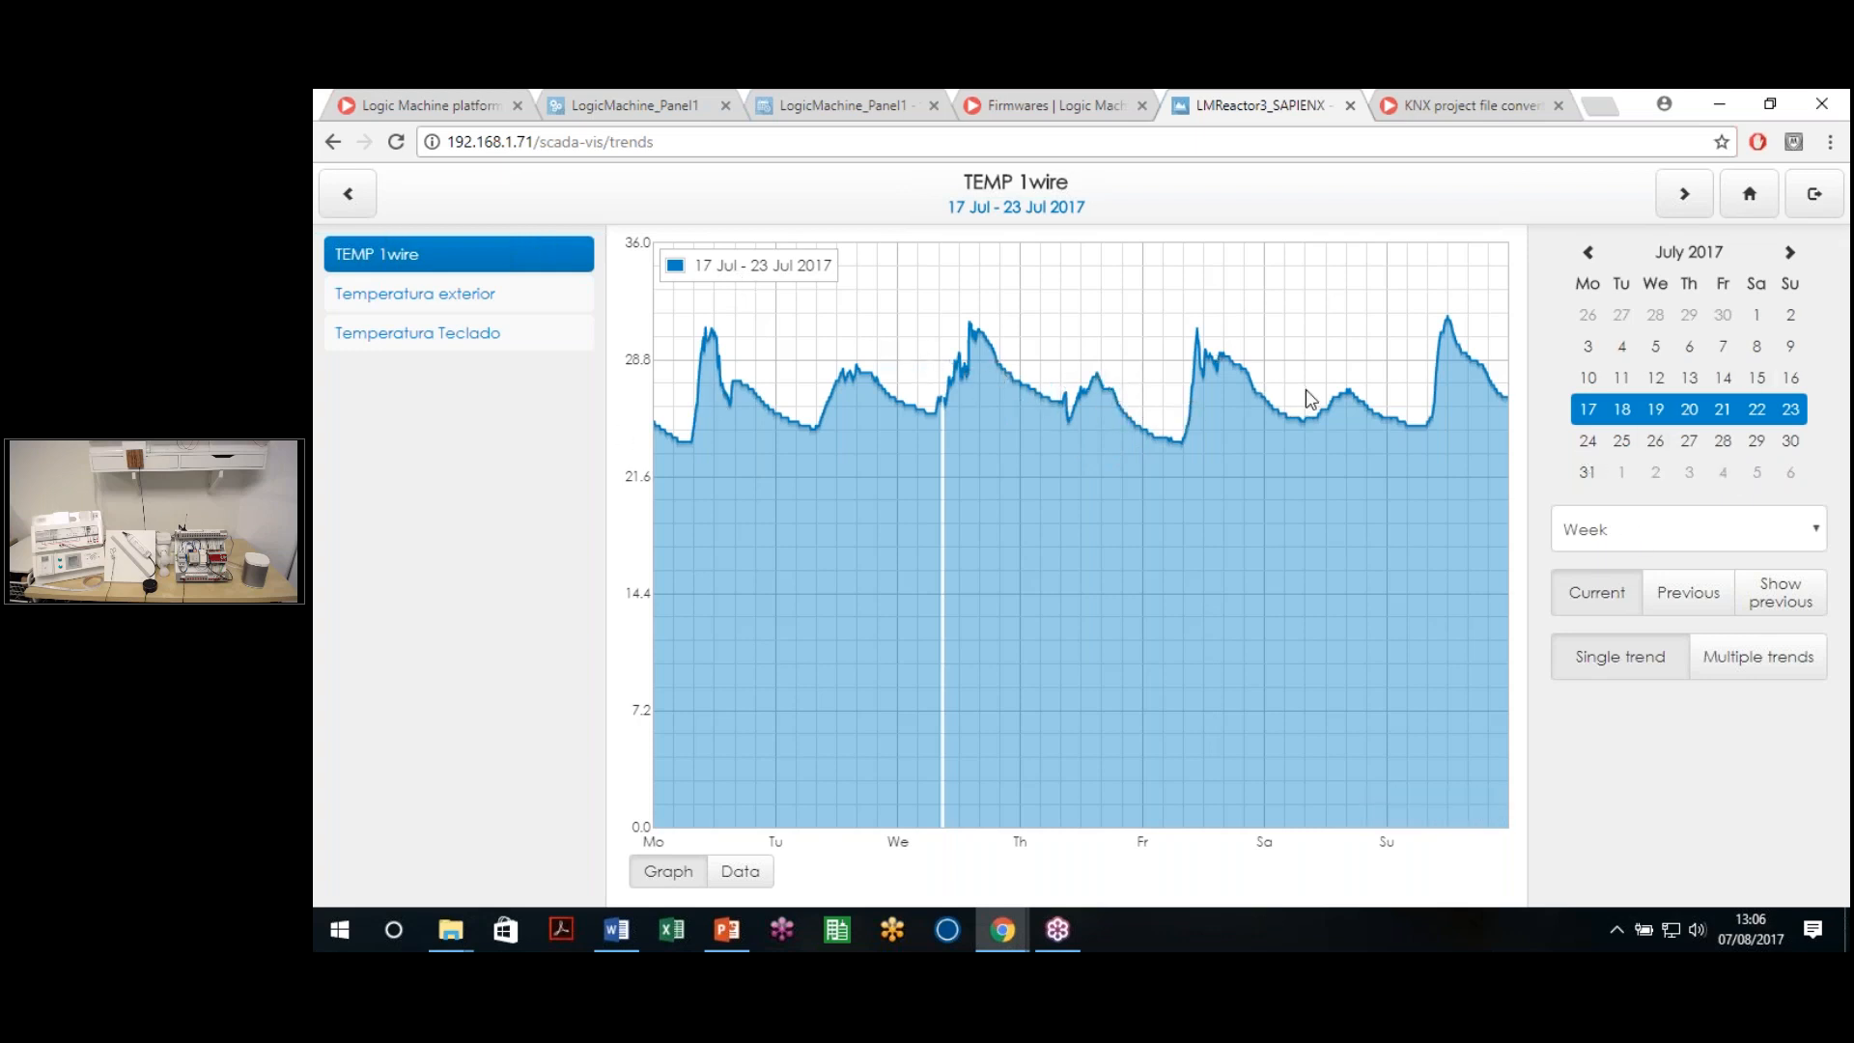
Zoom into progressively narrower stretches of the 17–23 Jul chart, resetting to the full week once
{"action": "left_click_drag", "start_coordinate": [1309, 398], "coordinate": [1031, 406]}
{"action": "left_click_drag", "start_coordinate": [1331, 348], "coordinate": [1139, 343]}
{"action": "left_click_drag", "start_coordinate": [1294, 352], "coordinate": [755, 380]}
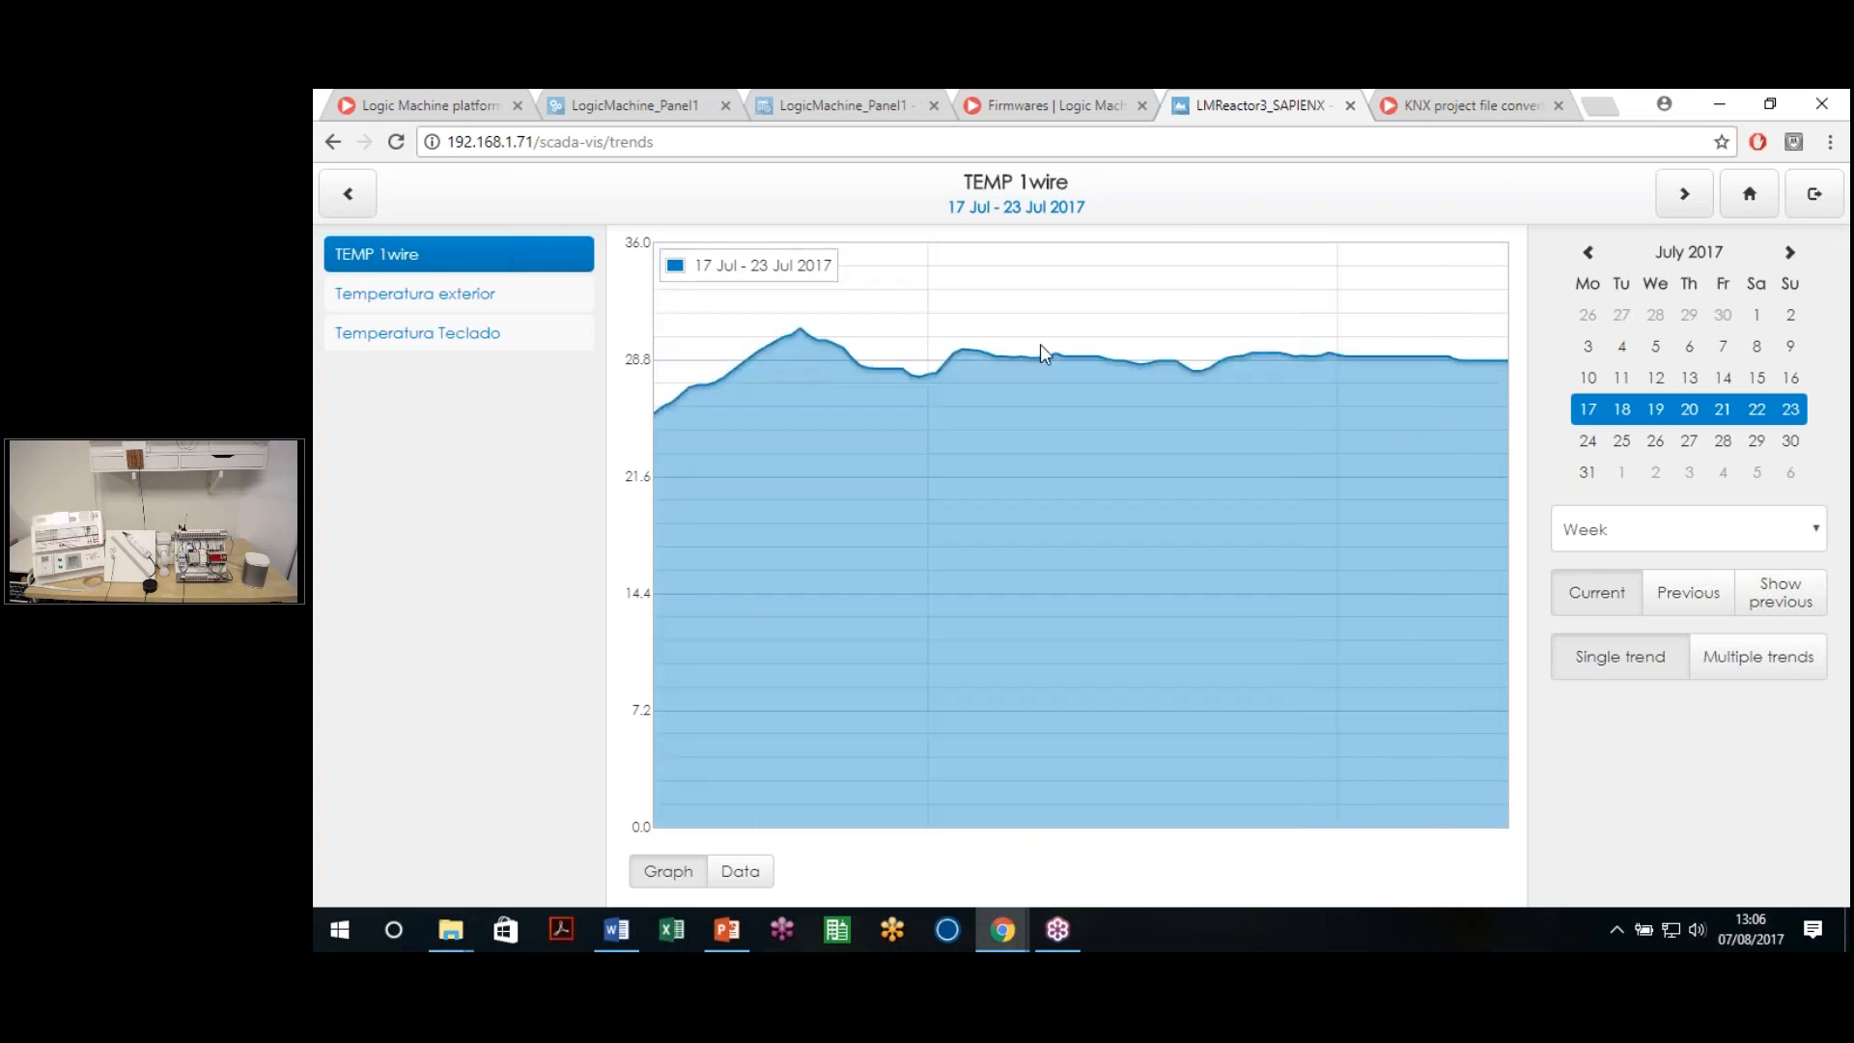
{"action": "left_click_drag", "start_coordinate": [1029, 355], "coordinate": [944, 348]}
{"action": "left_click_drag", "start_coordinate": [1065, 319], "coordinate": [900, 316]}
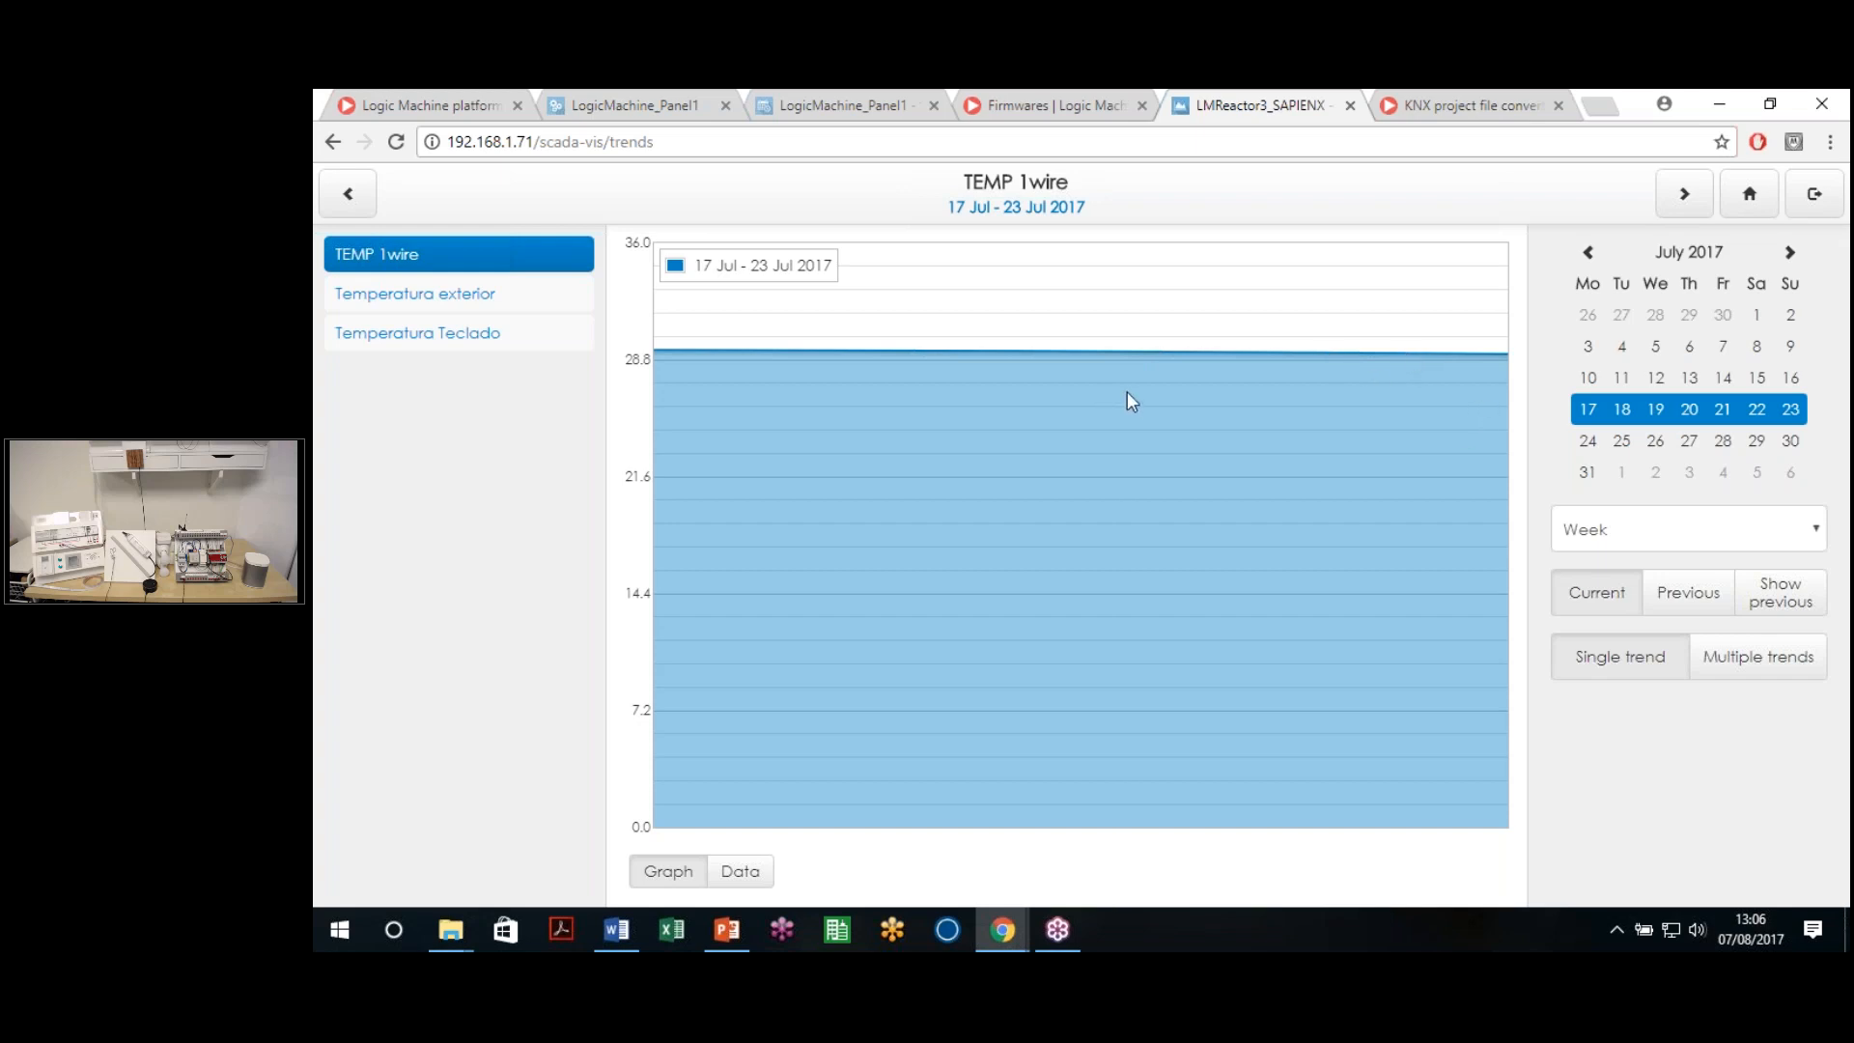
{"action": "double_click", "coordinate": [1083, 372]}
{"action": "left_click_drag", "start_coordinate": [1091, 386], "coordinate": [1064, 379]}
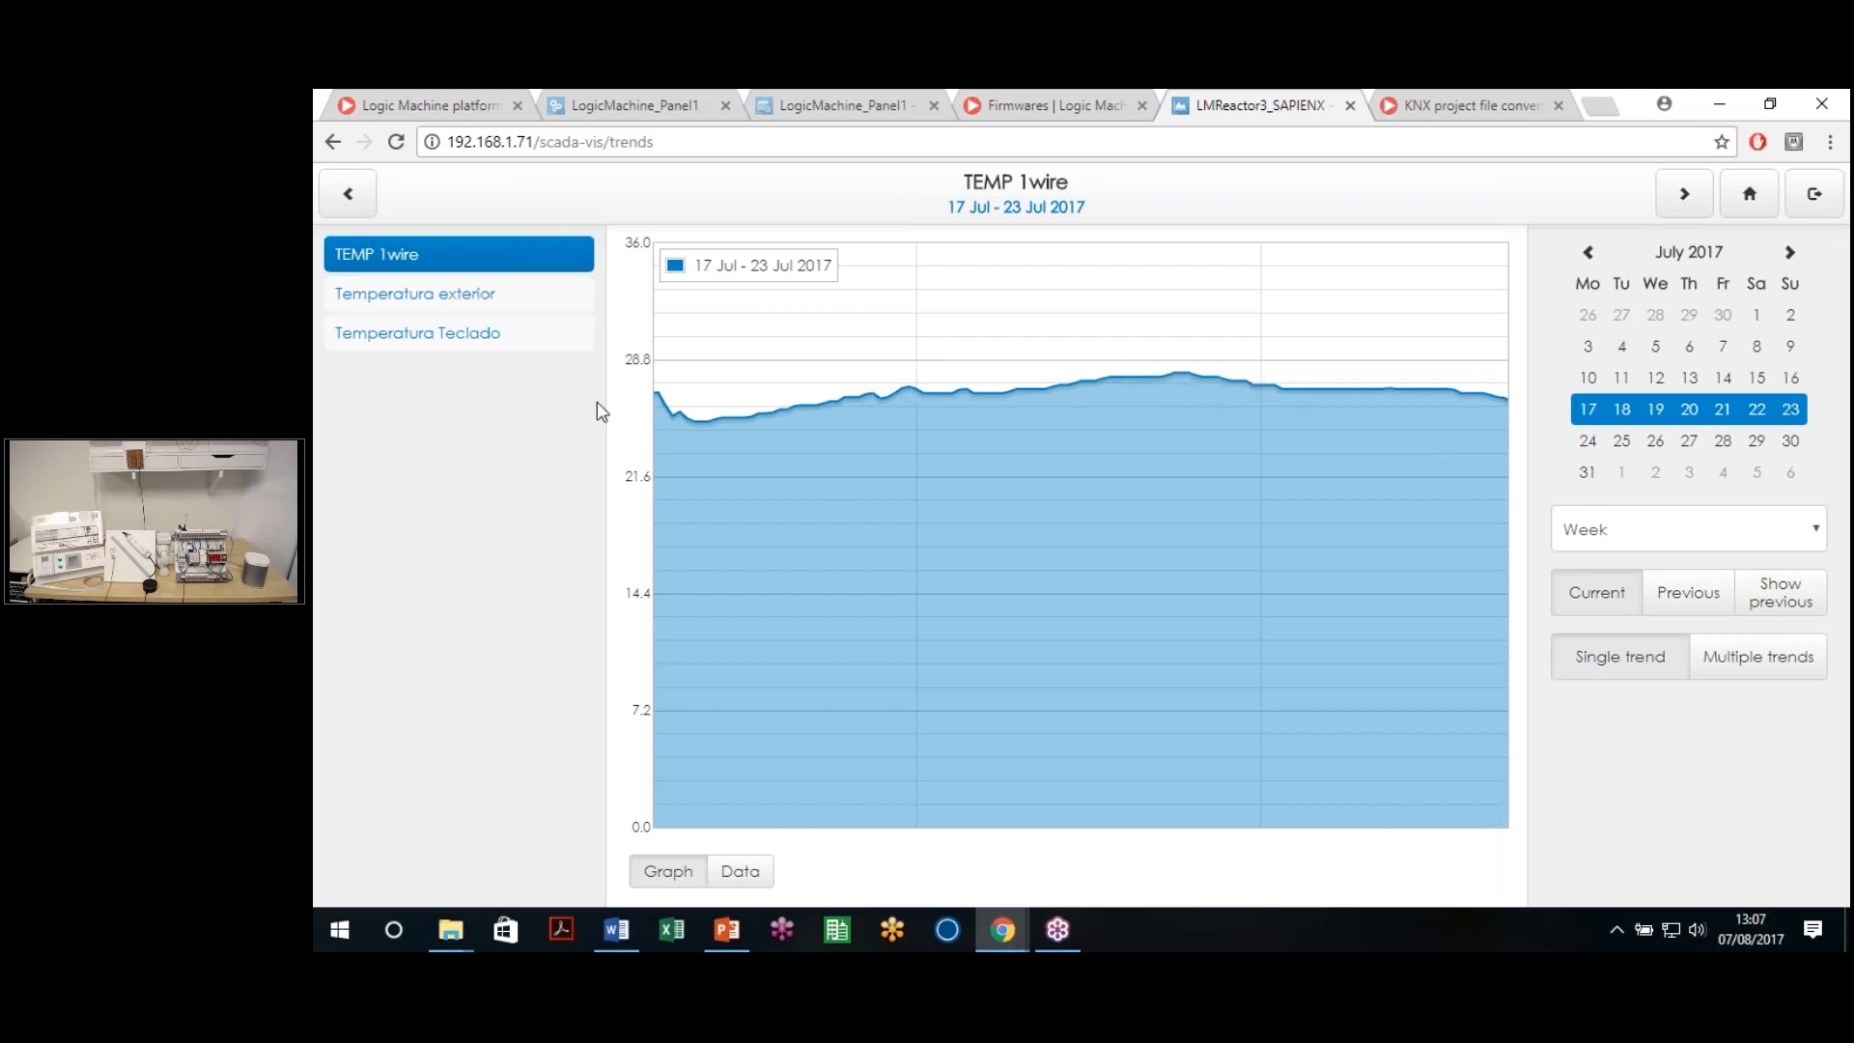
{"action": "left_click", "coordinate": [449, 295]}
Glance at the Teclado and exterior trends, then view TEMP 1wire's week as a data table and back as graph
{"action": "left_click", "coordinate": [483, 334]}
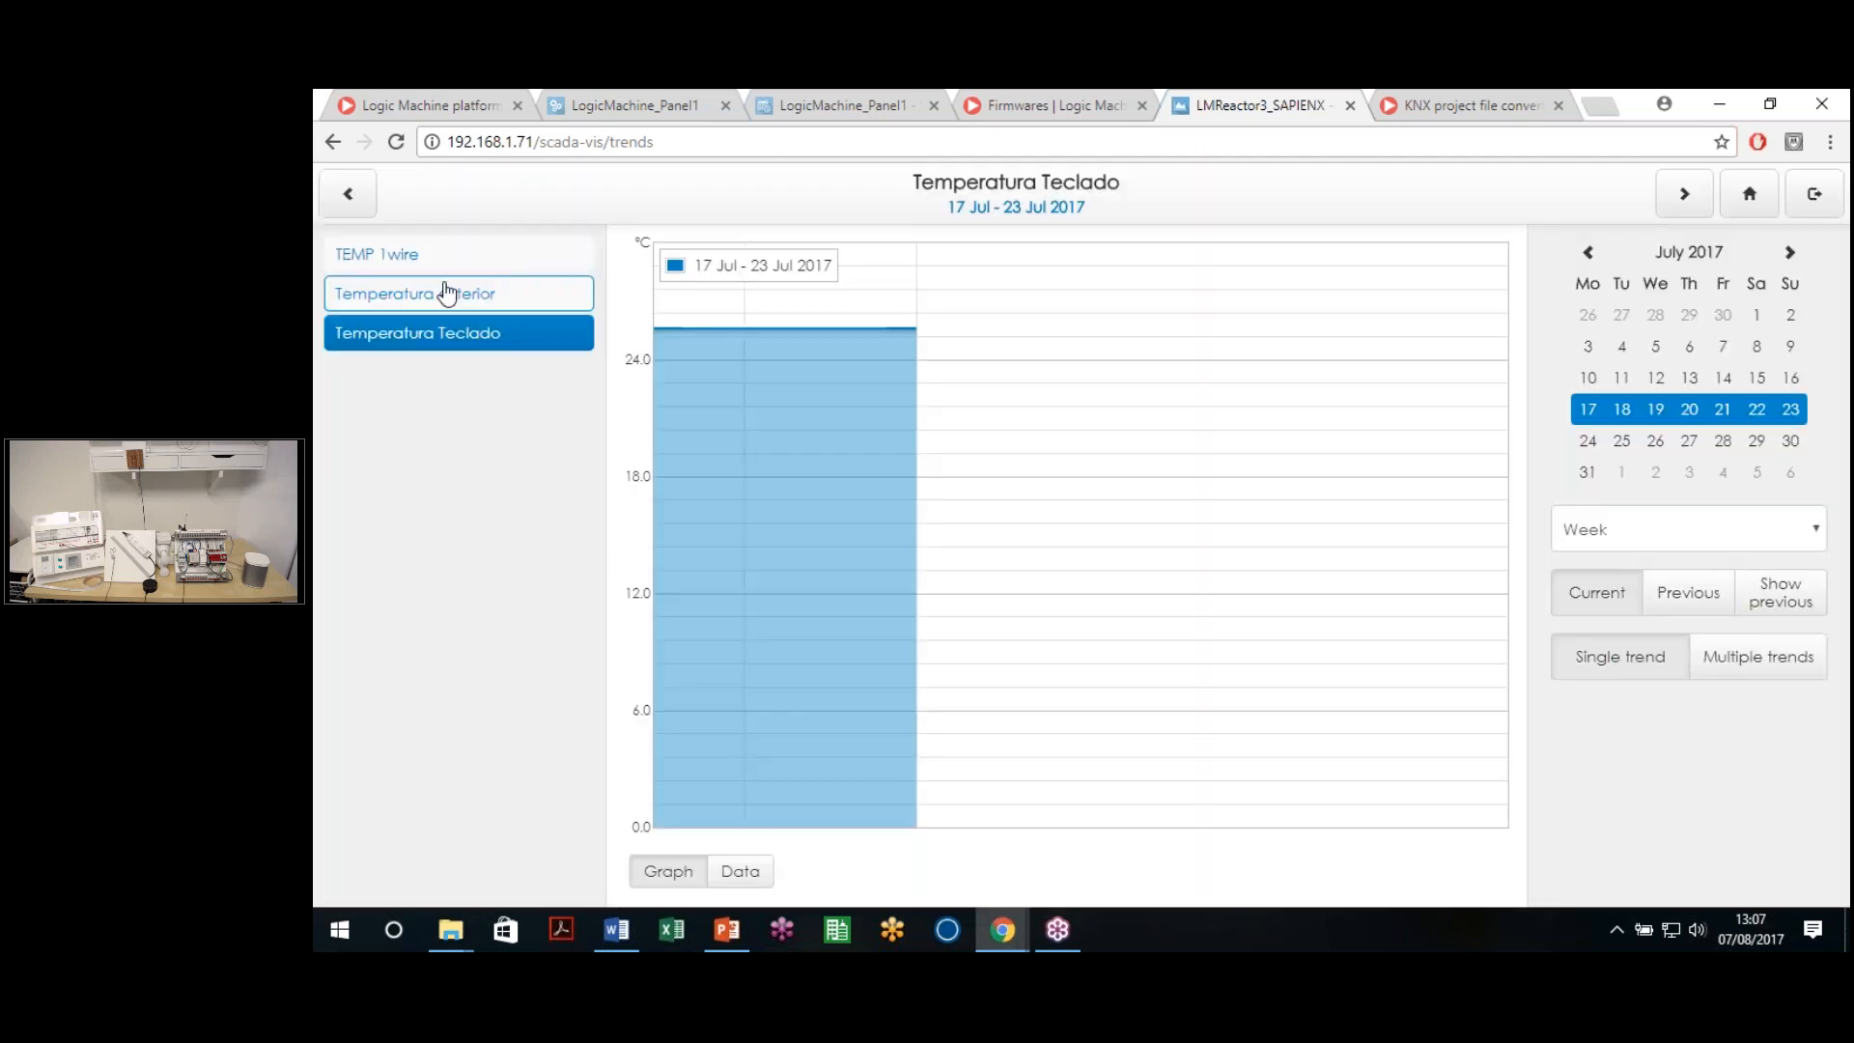
{"action": "left_click", "coordinate": [430, 257]}
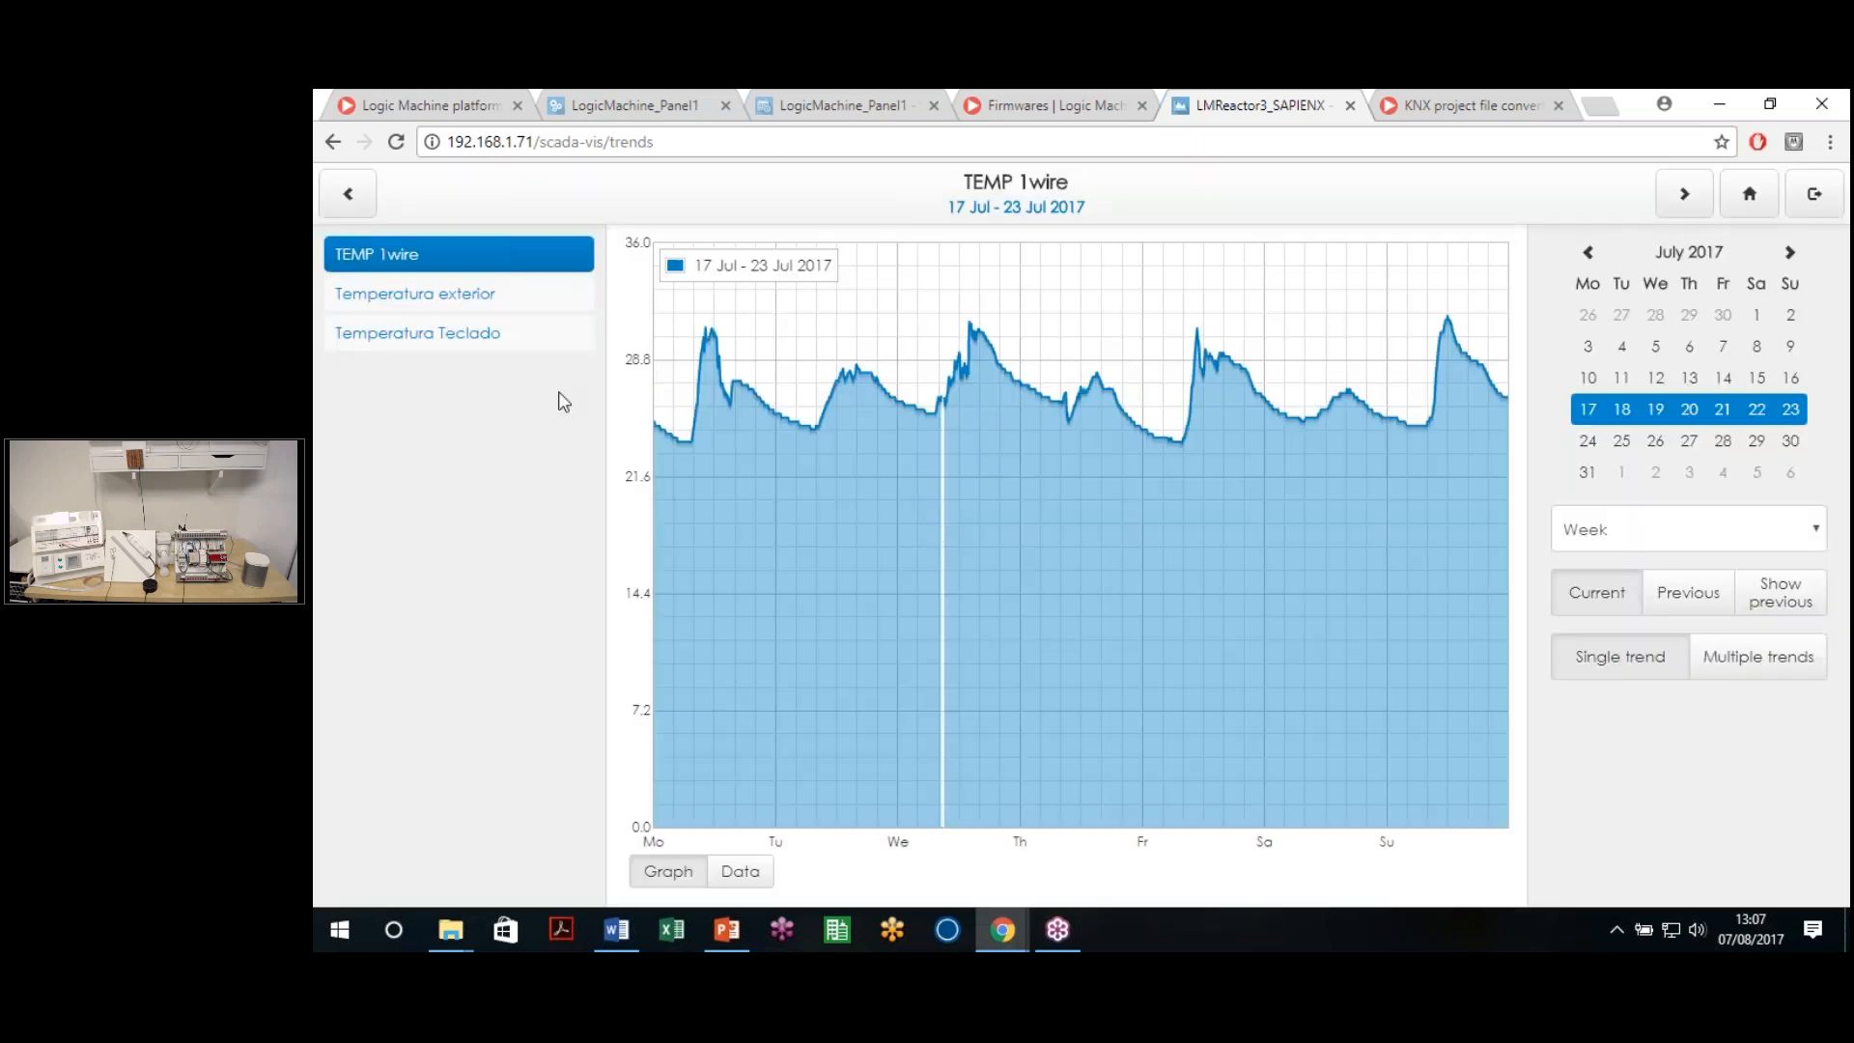
{"action": "left_click", "coordinate": [421, 297]}
{"action": "left_click", "coordinate": [421, 255]}
{"action": "left_click", "coordinate": [727, 857]}
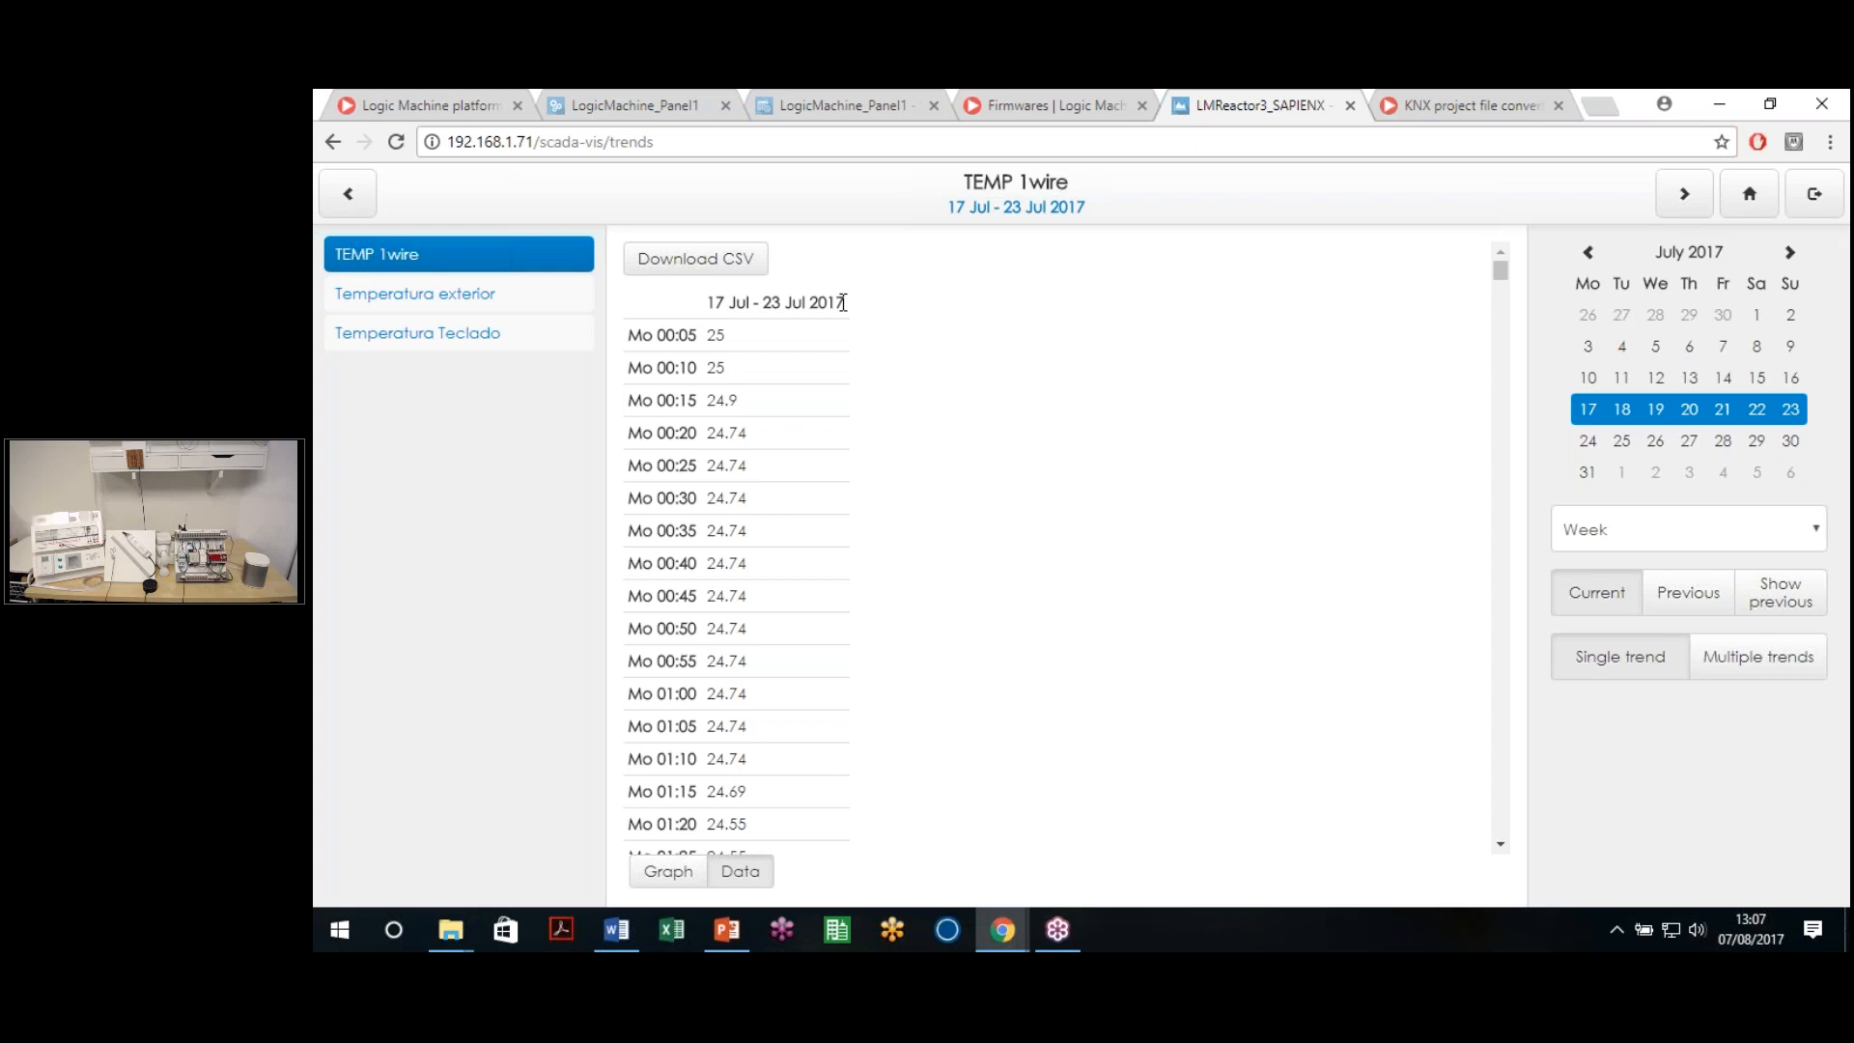
{"action": "scroll", "coordinate": [821, 377], "scroll_direction": "down", "scroll_amount": 20}
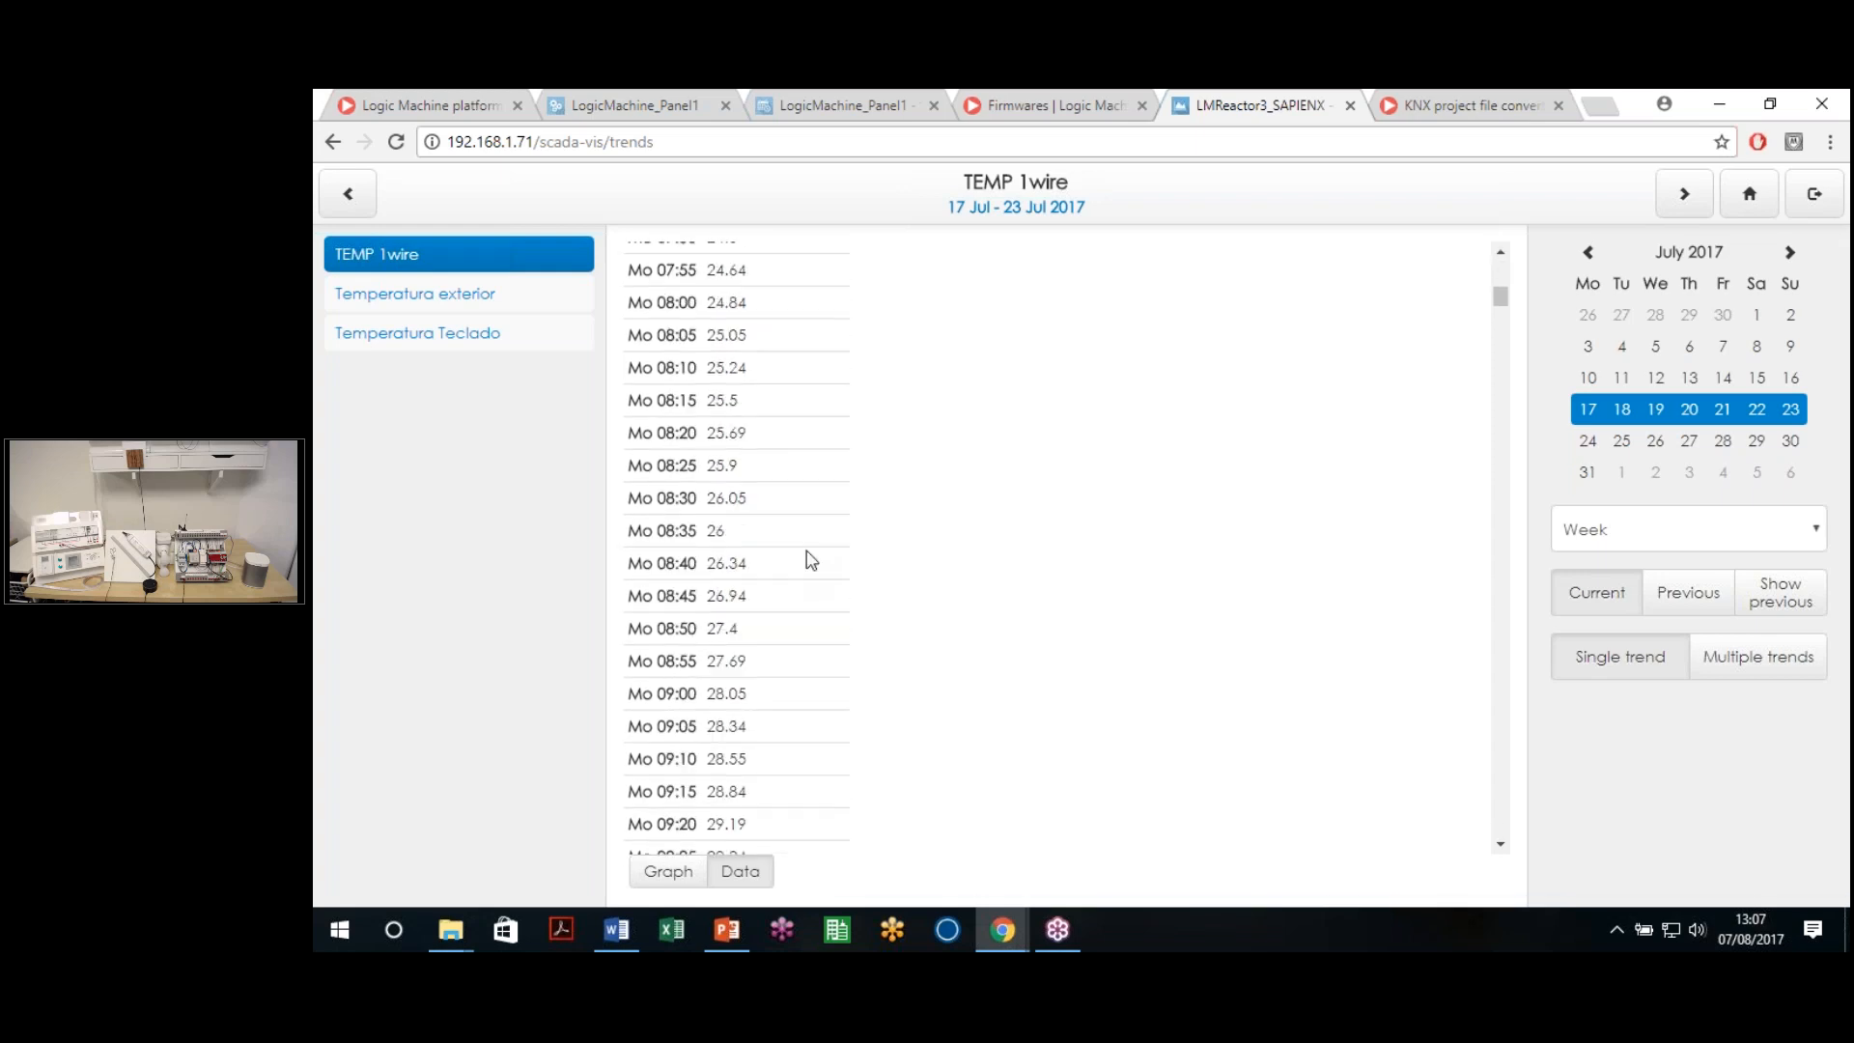
{"action": "scroll", "coordinate": [801, 559], "scroll_direction": "down", "scroll_amount": 20}
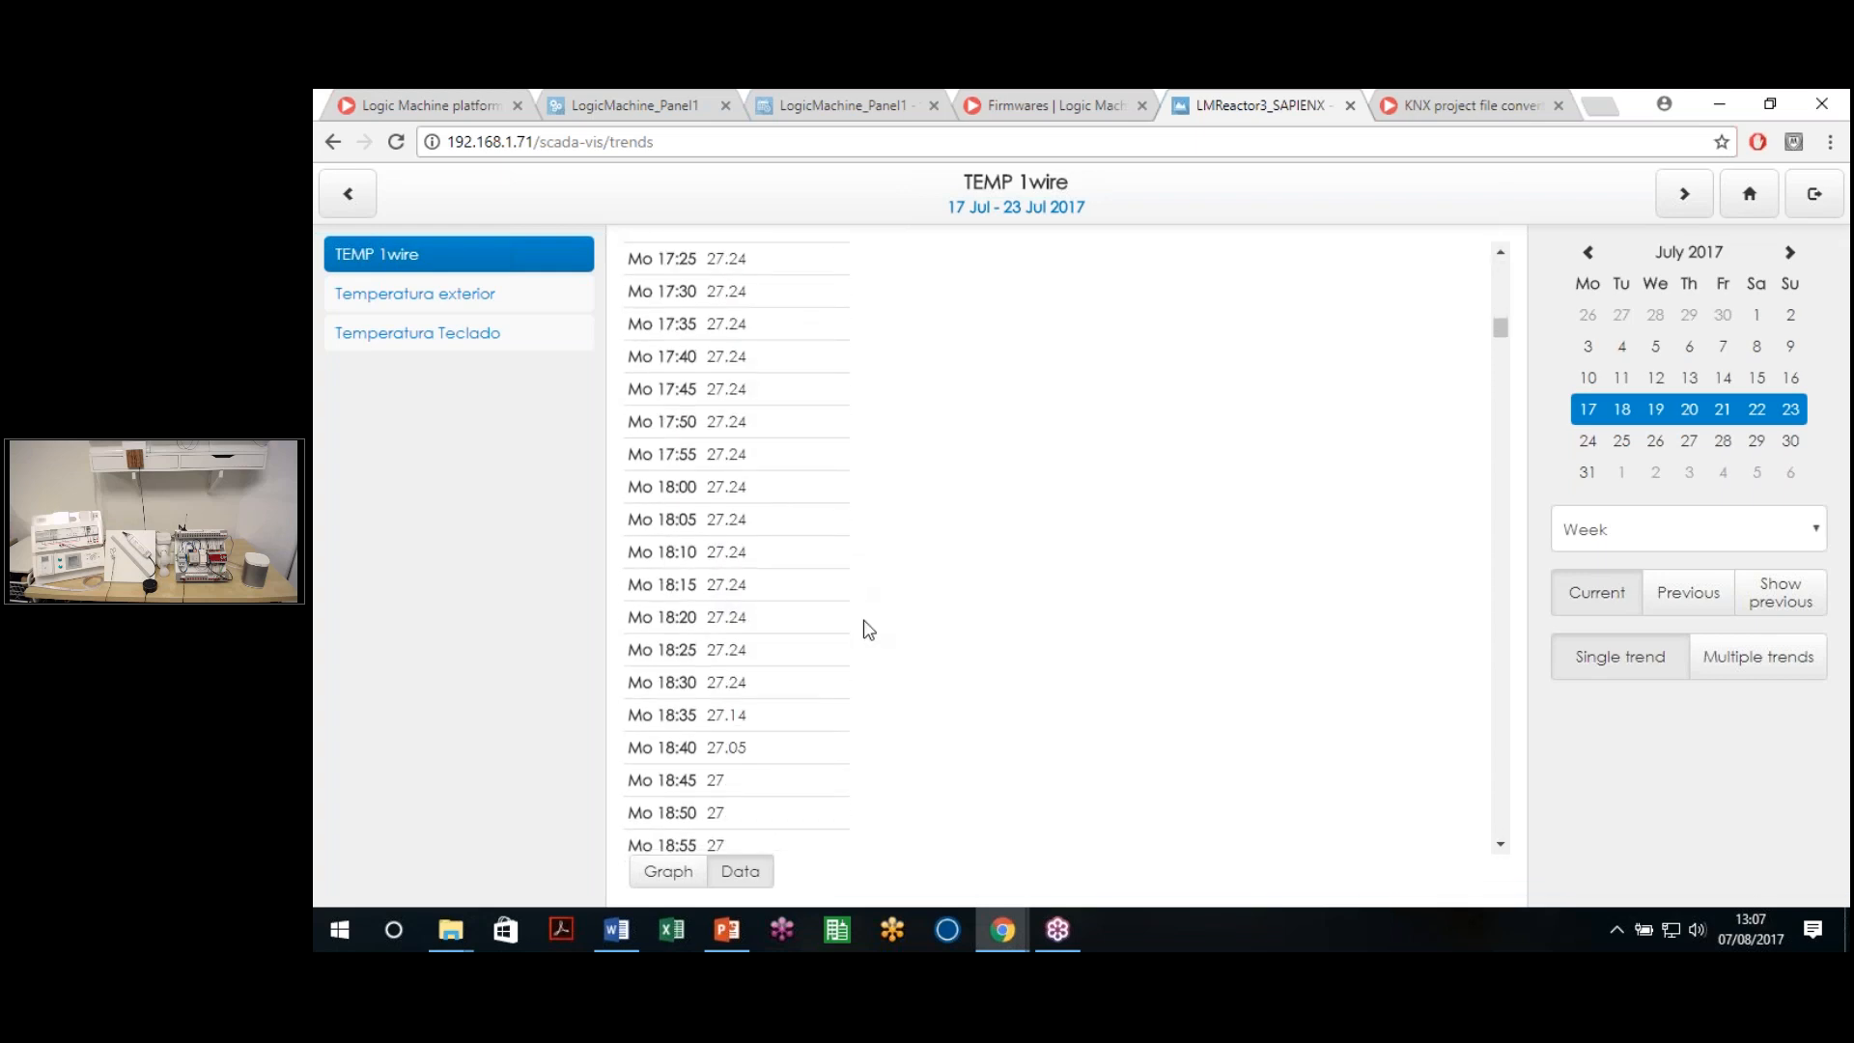
{"action": "left_click_drag", "start_coordinate": [1503, 349], "coordinate": [1510, 257]}
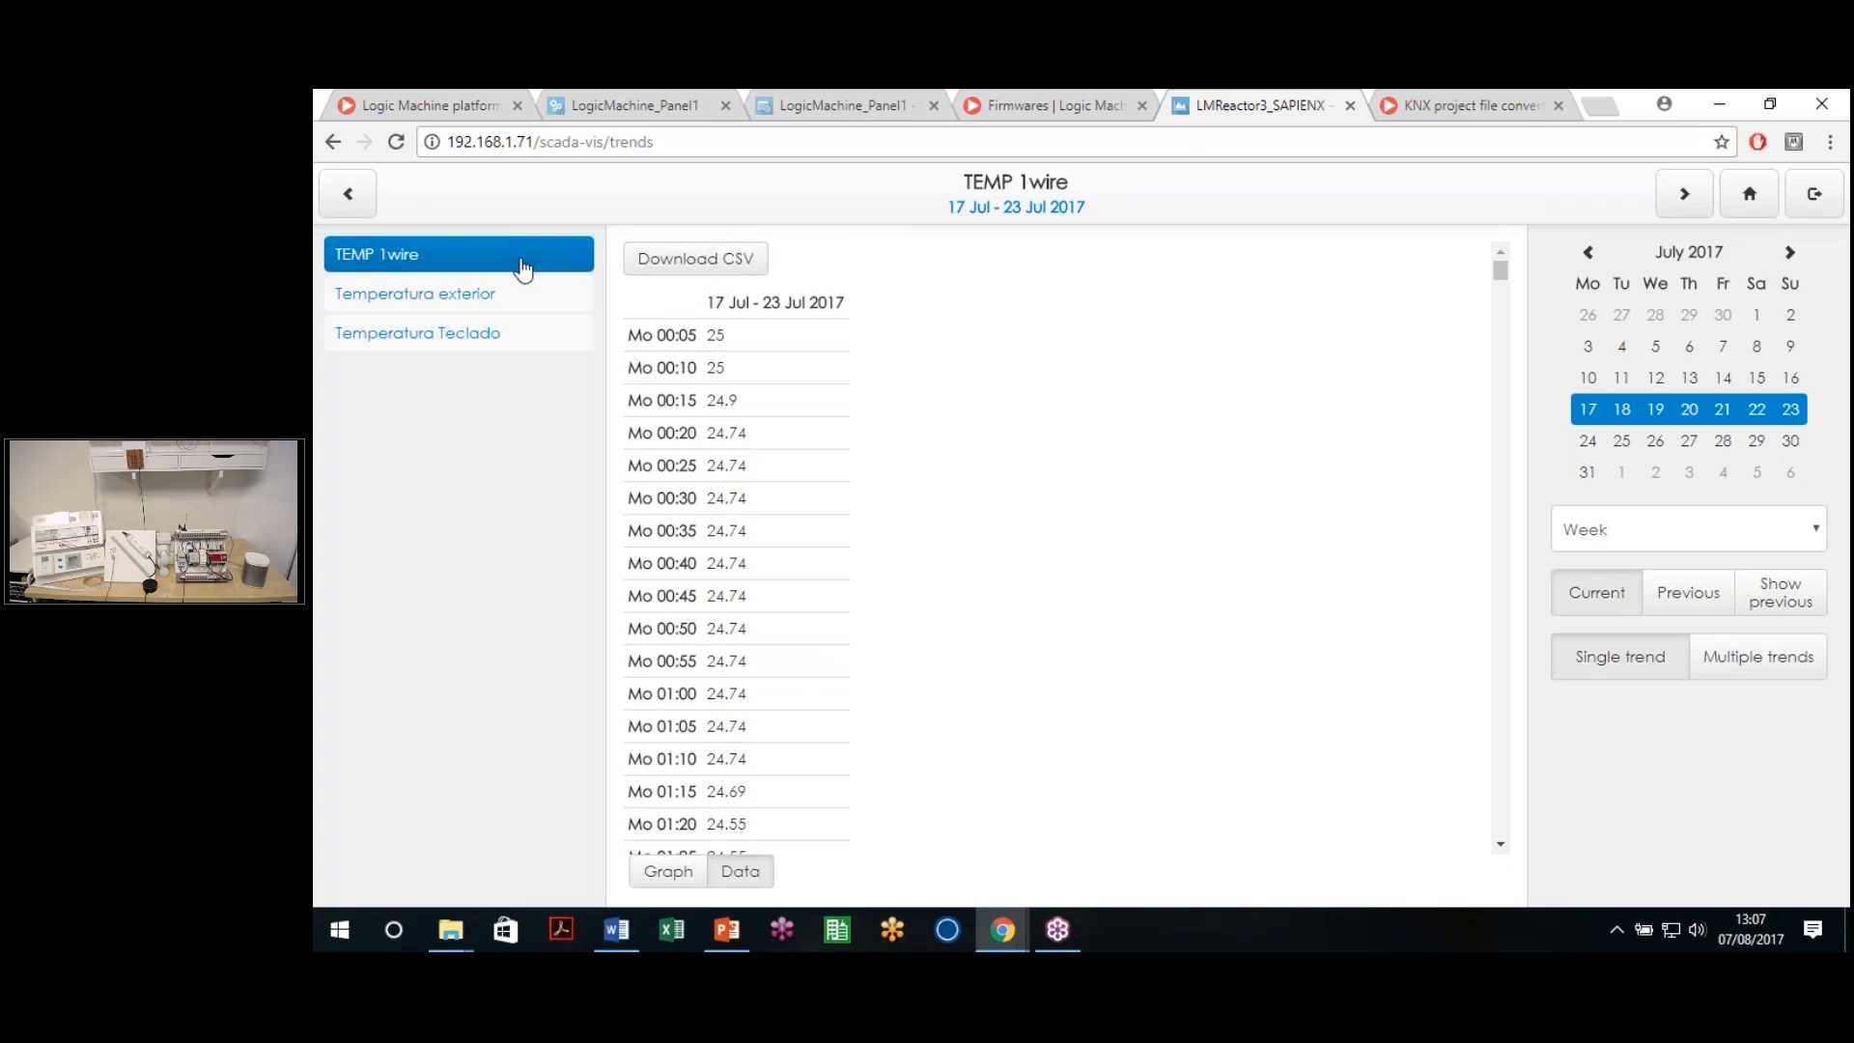
{"action": "left_click", "coordinate": [665, 872]}
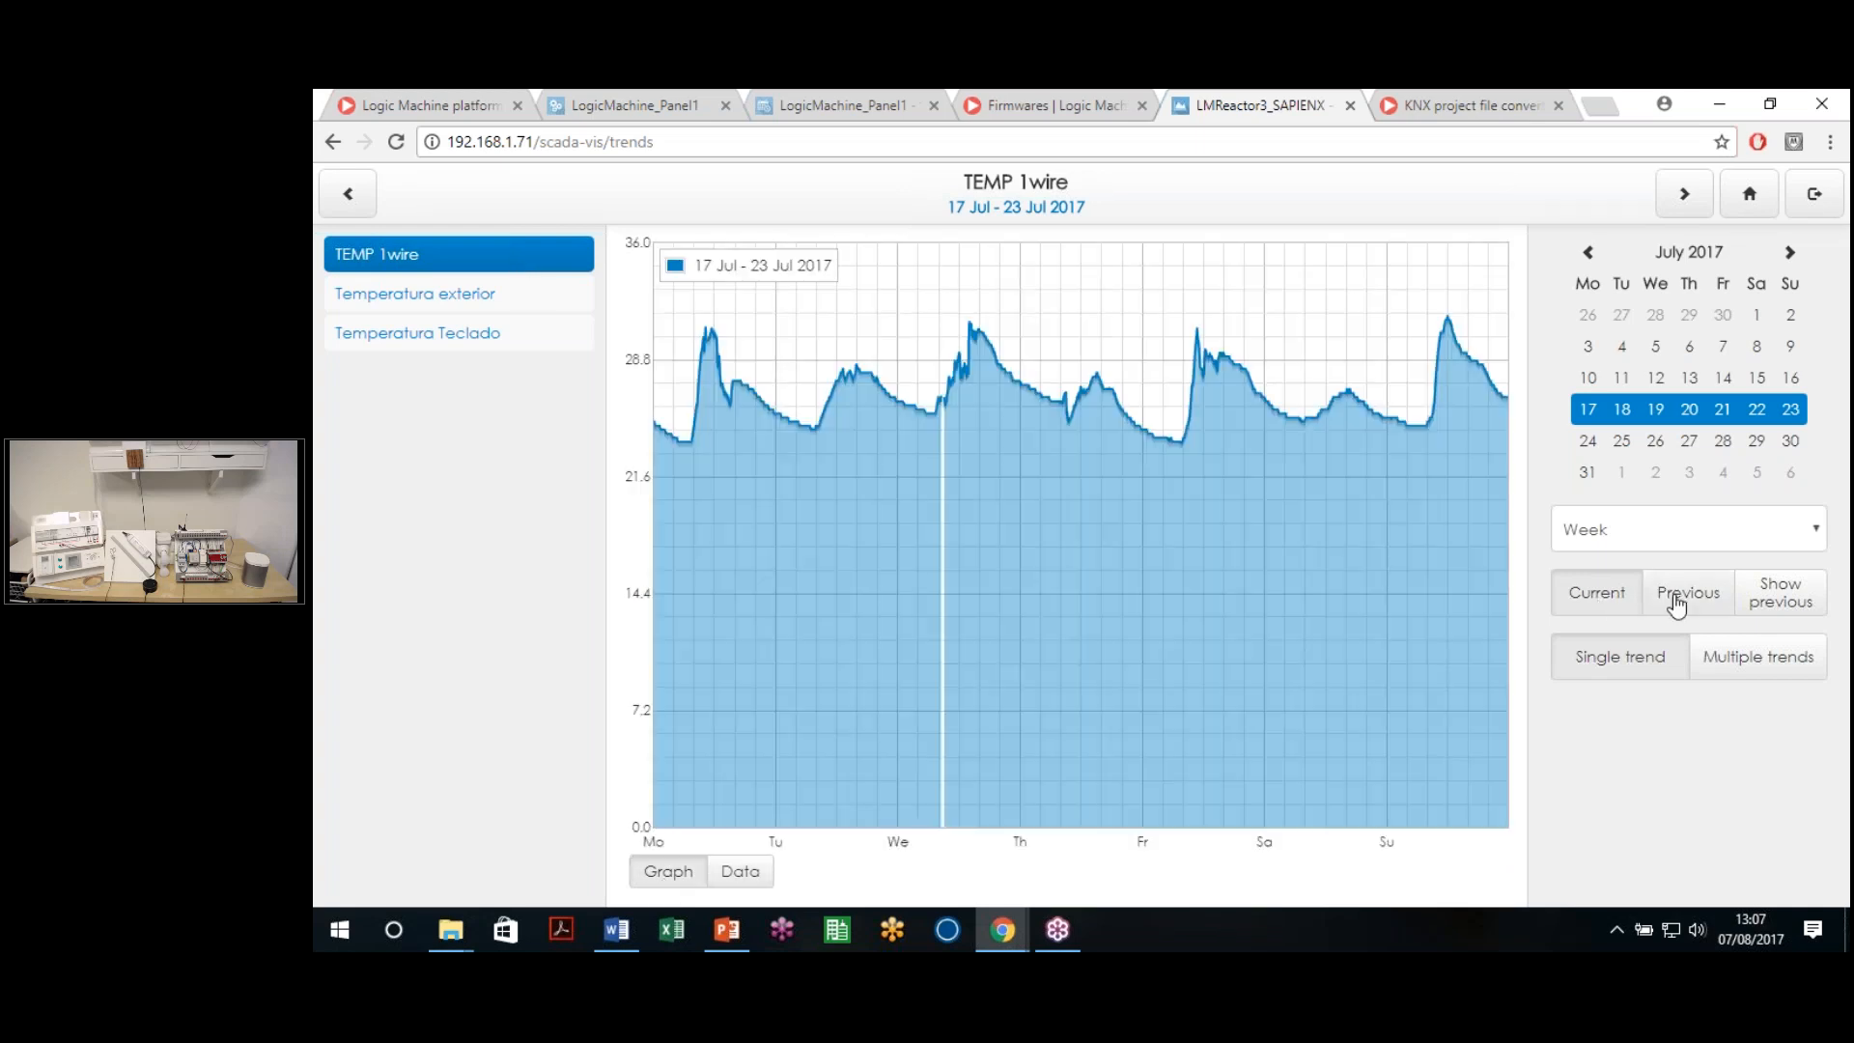
Overlay the previous-period curve, comparing 17–23 Jul against the 10–16 Jul week
{"action": "left_click", "coordinate": [1687, 600]}
{"action": "left_click", "coordinate": [1587, 253]}
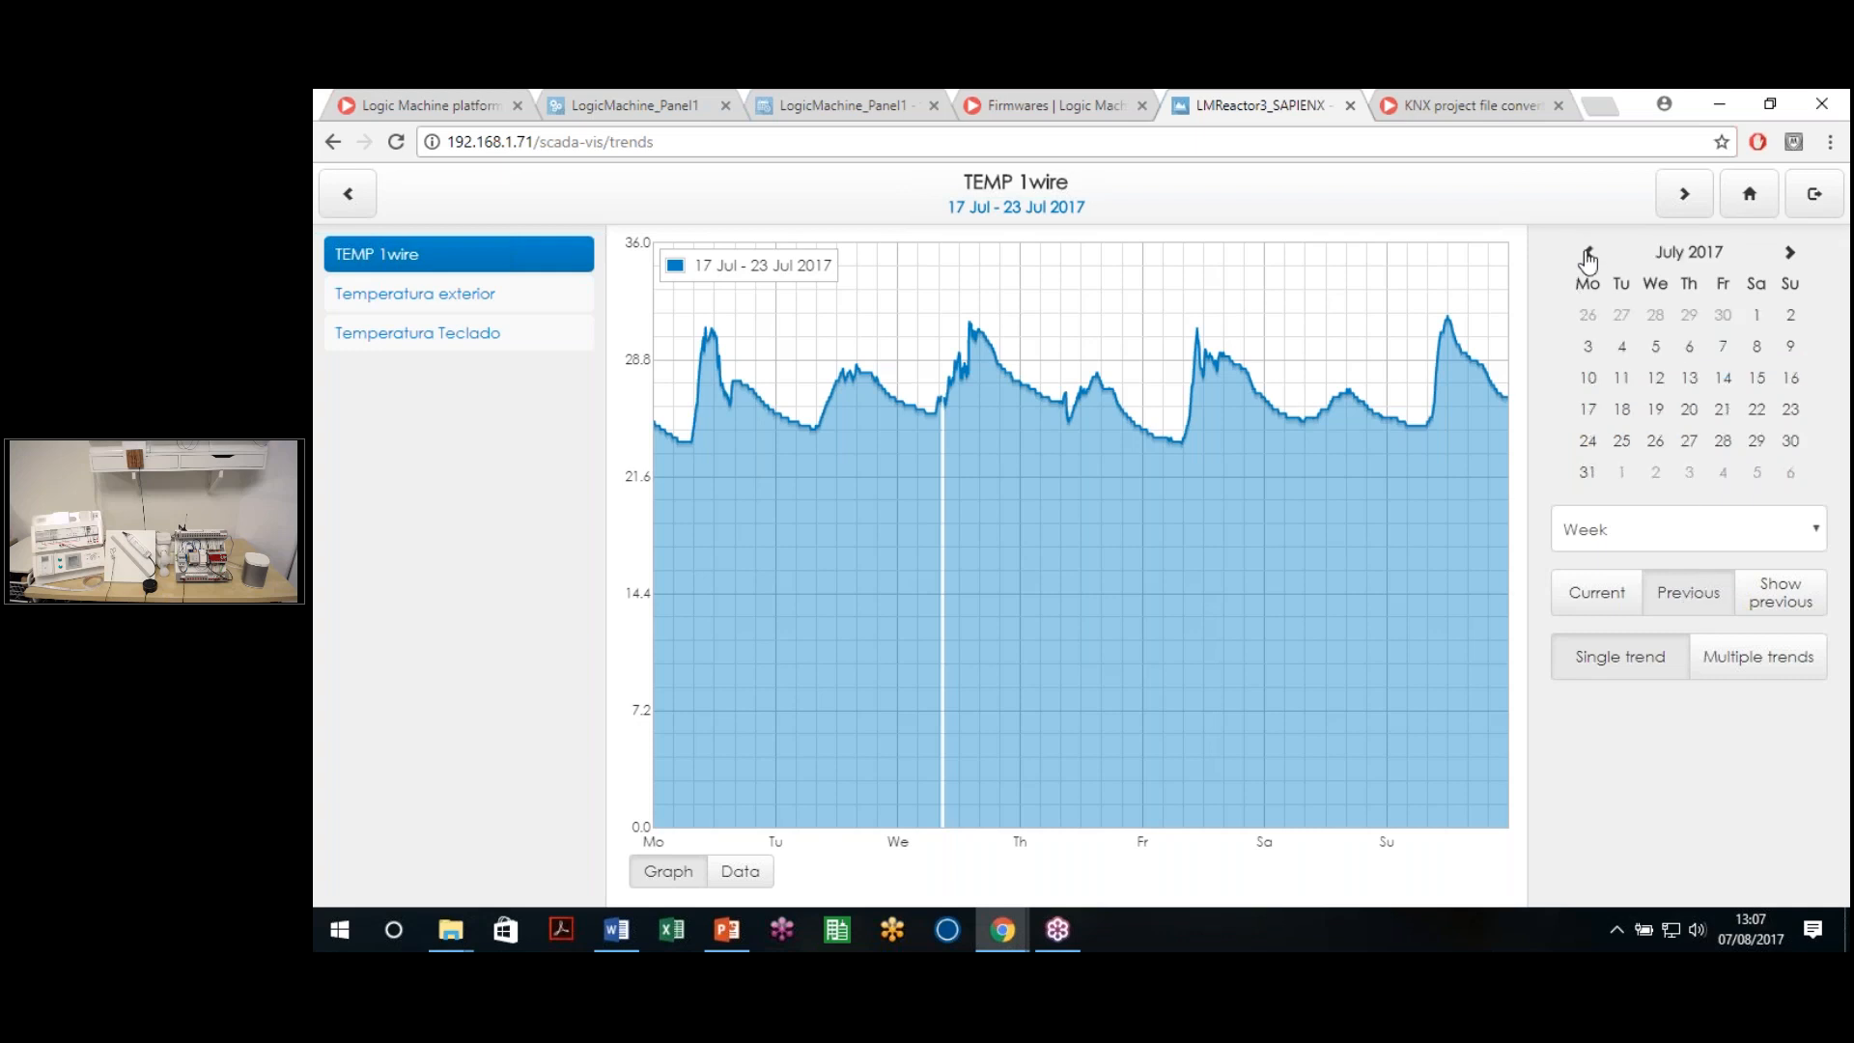
{"action": "left_click", "coordinate": [1691, 386]}
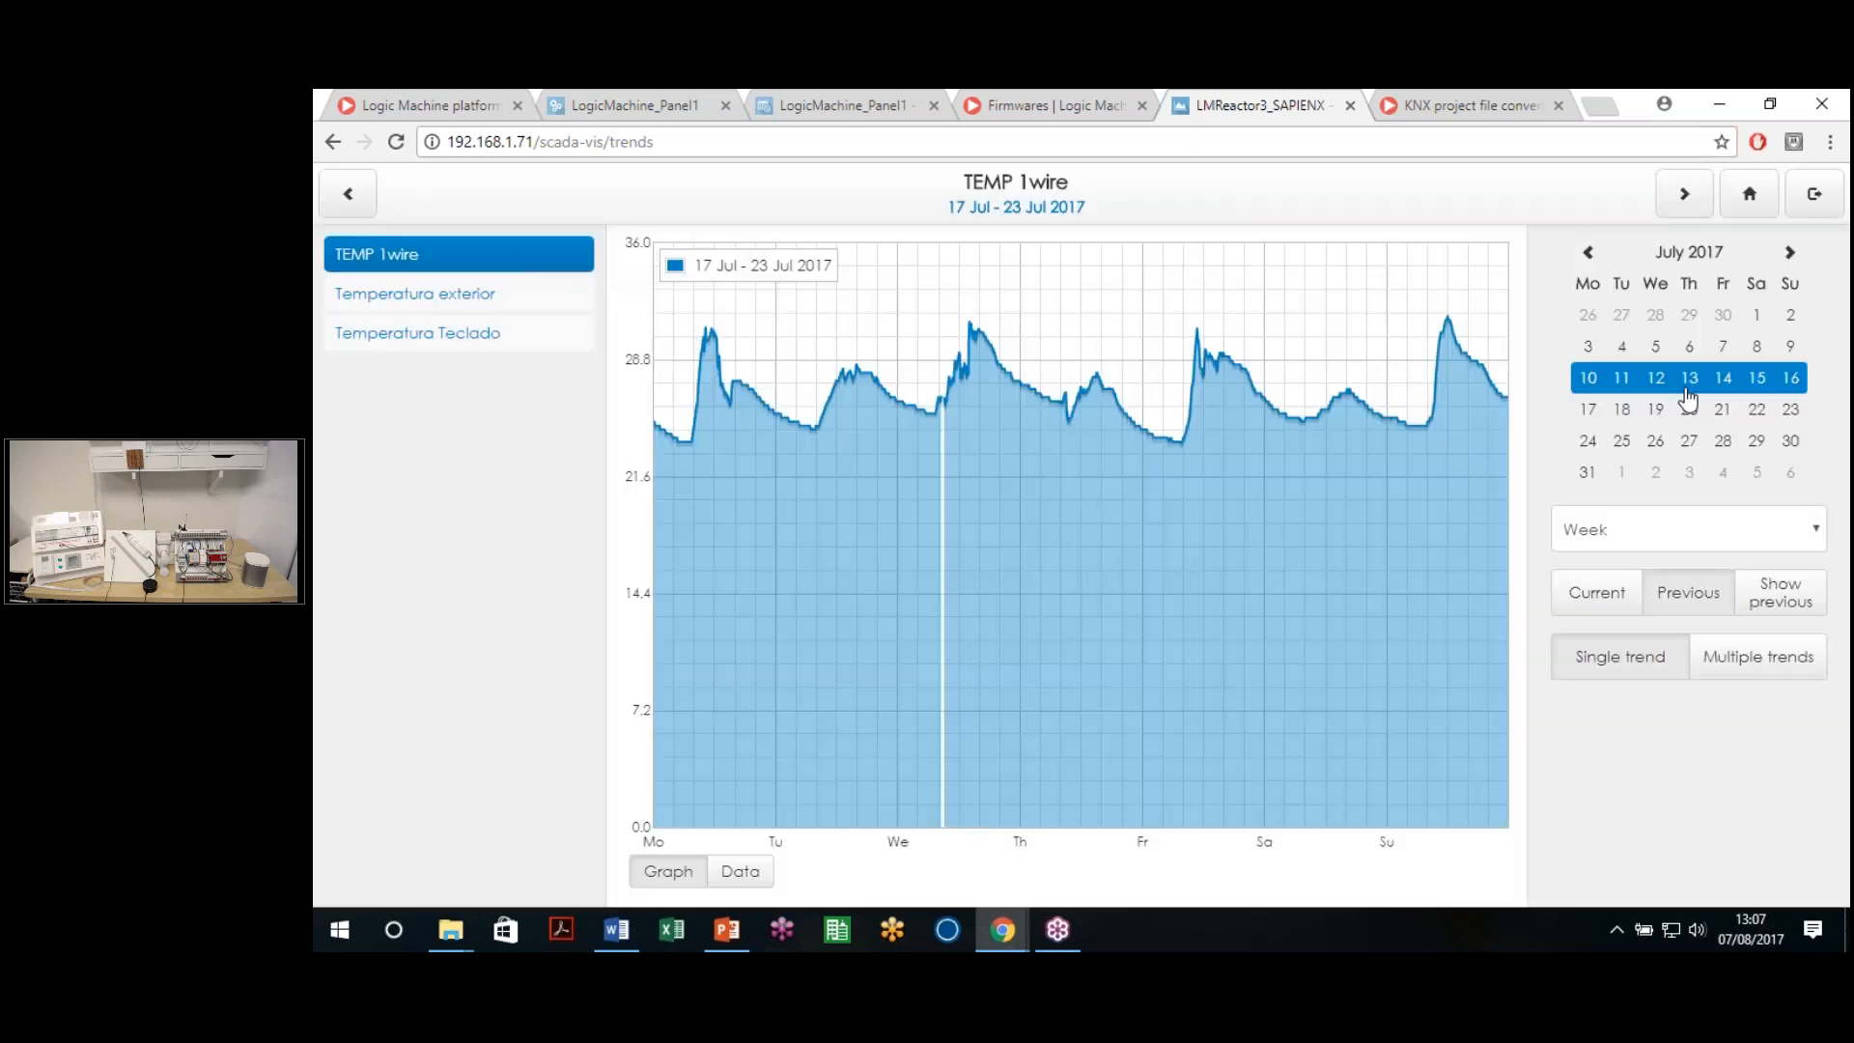
{"action": "left_click", "coordinate": [1685, 352]}
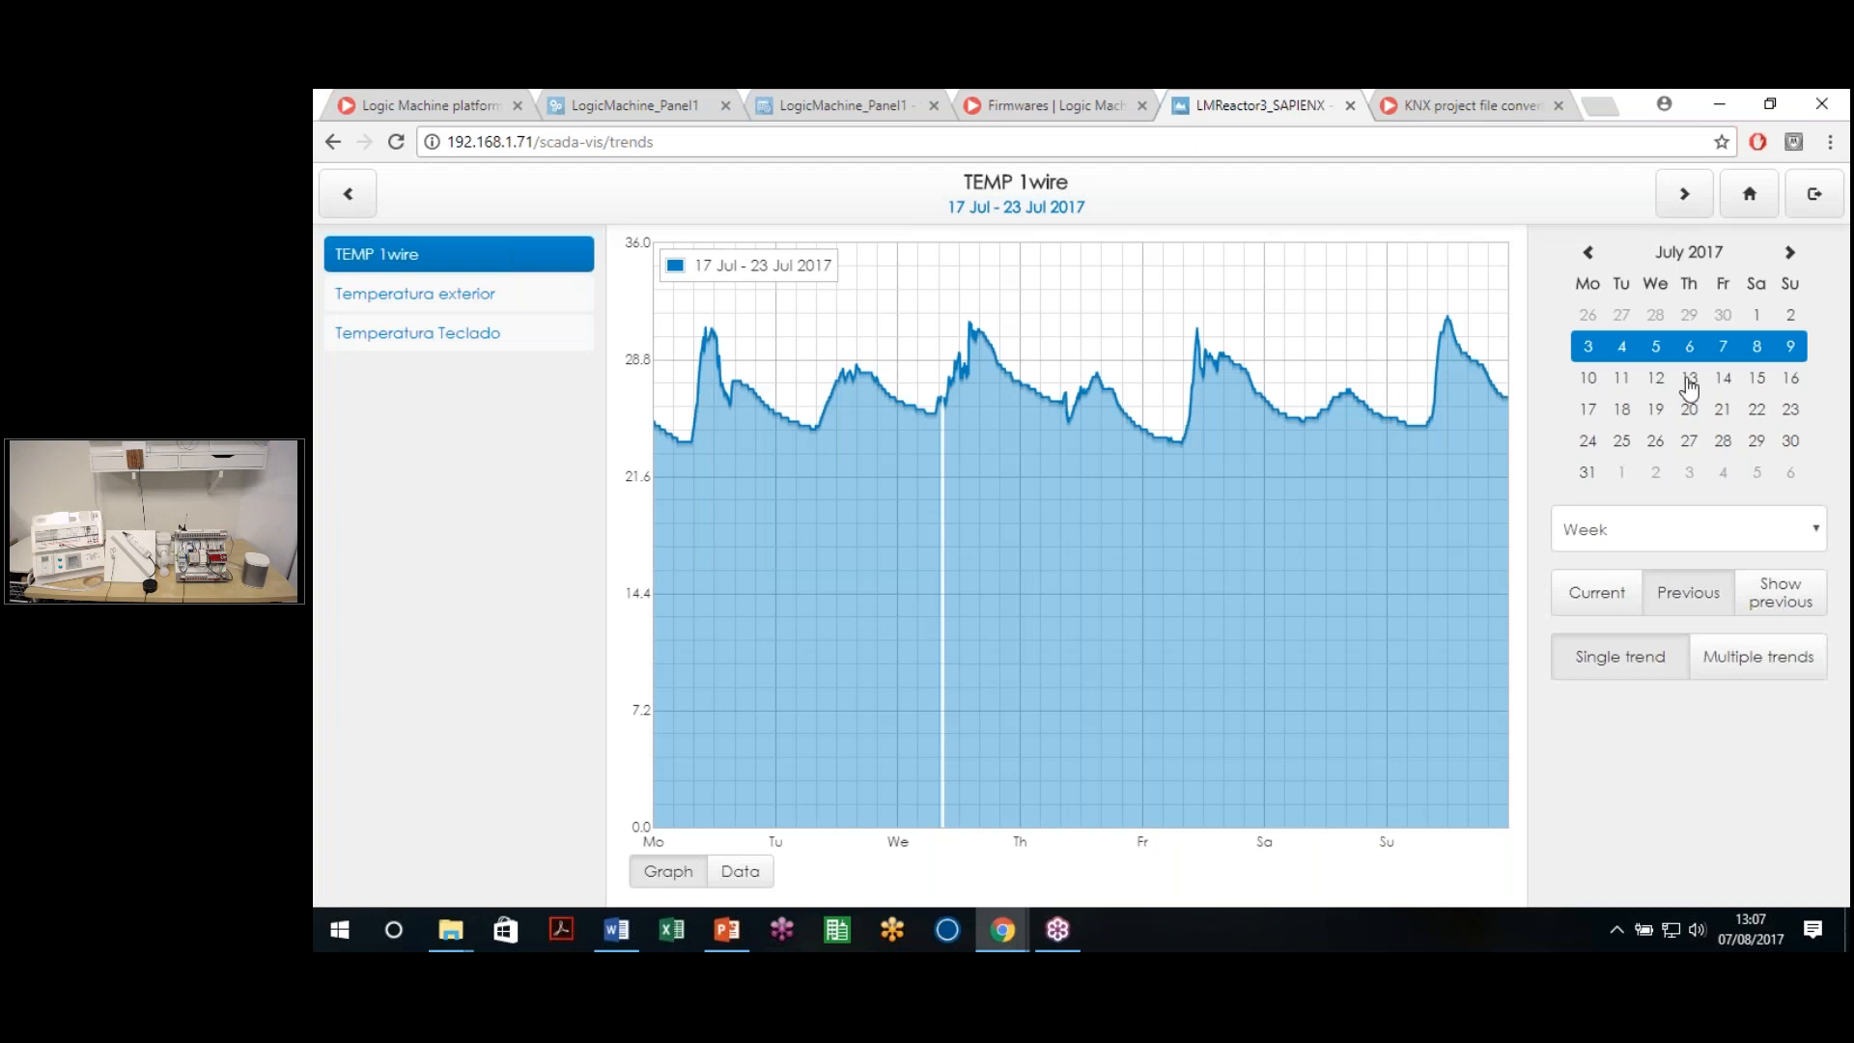
{"action": "left_click", "coordinate": [1688, 412]}
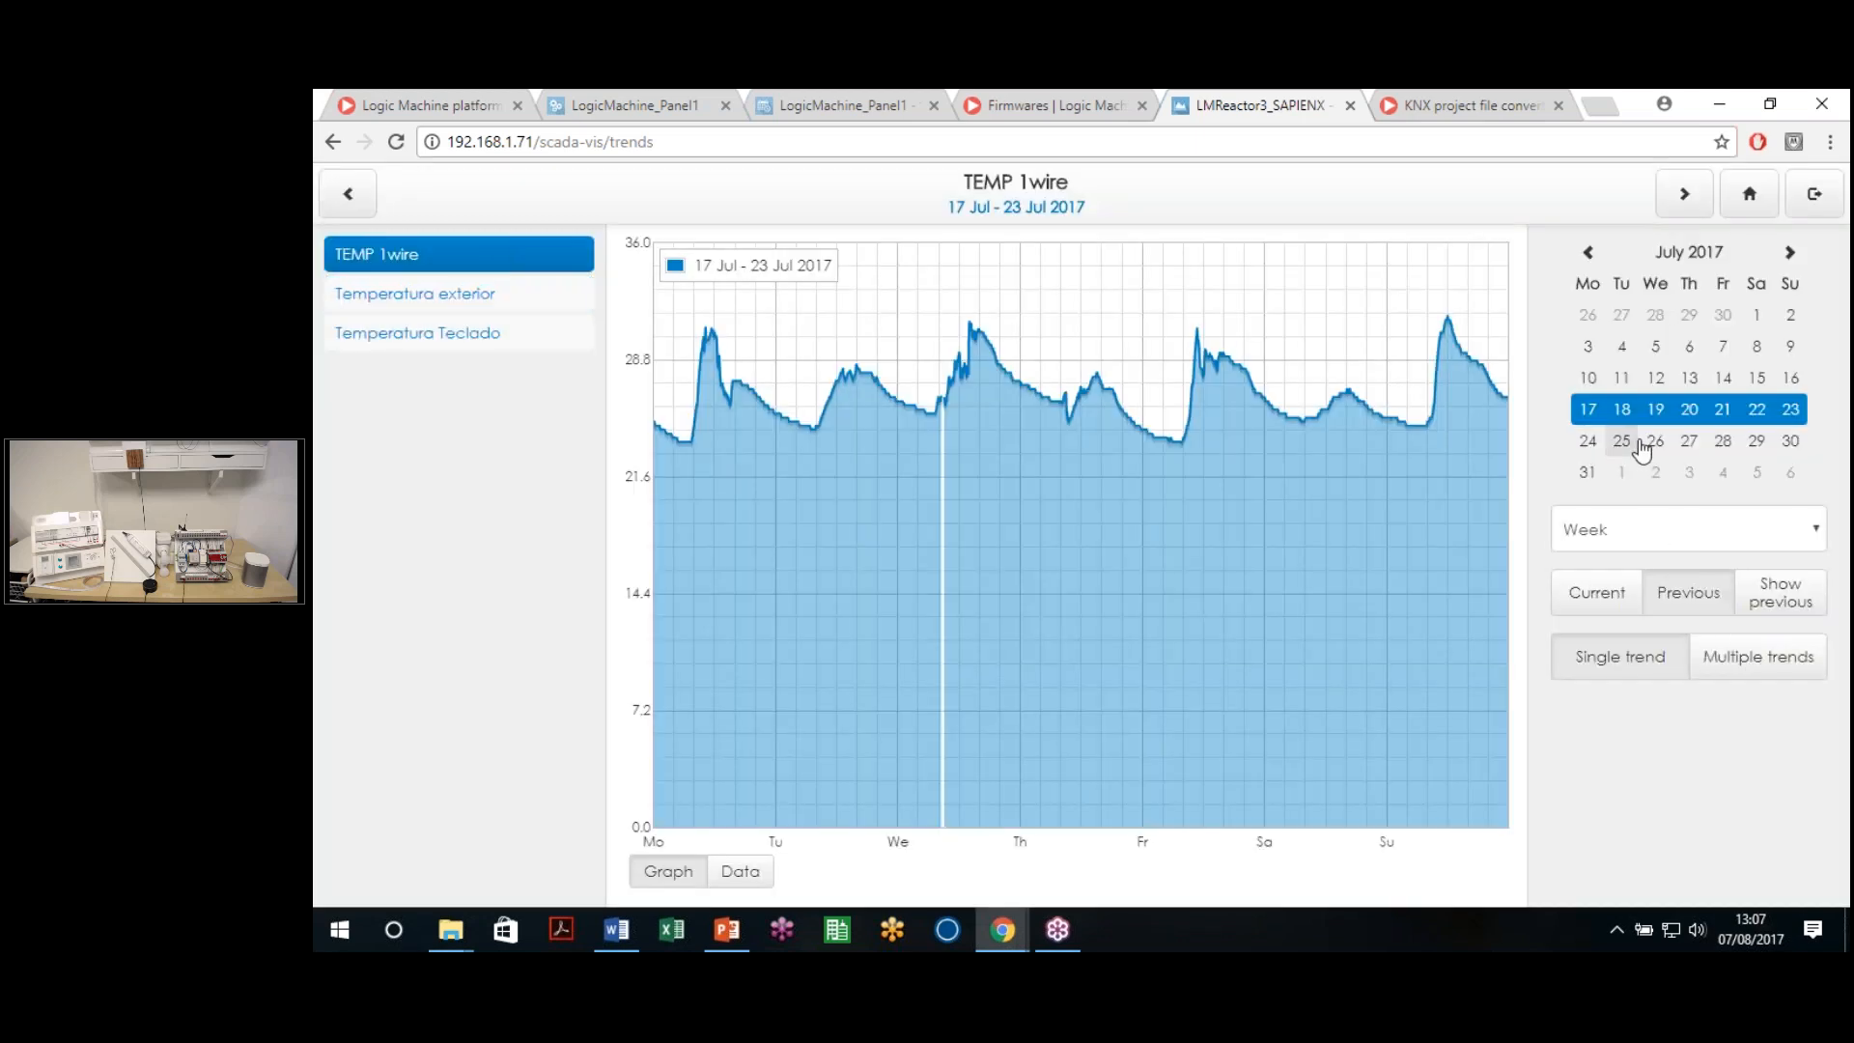
{"action": "left_click", "coordinate": [1757, 600]}
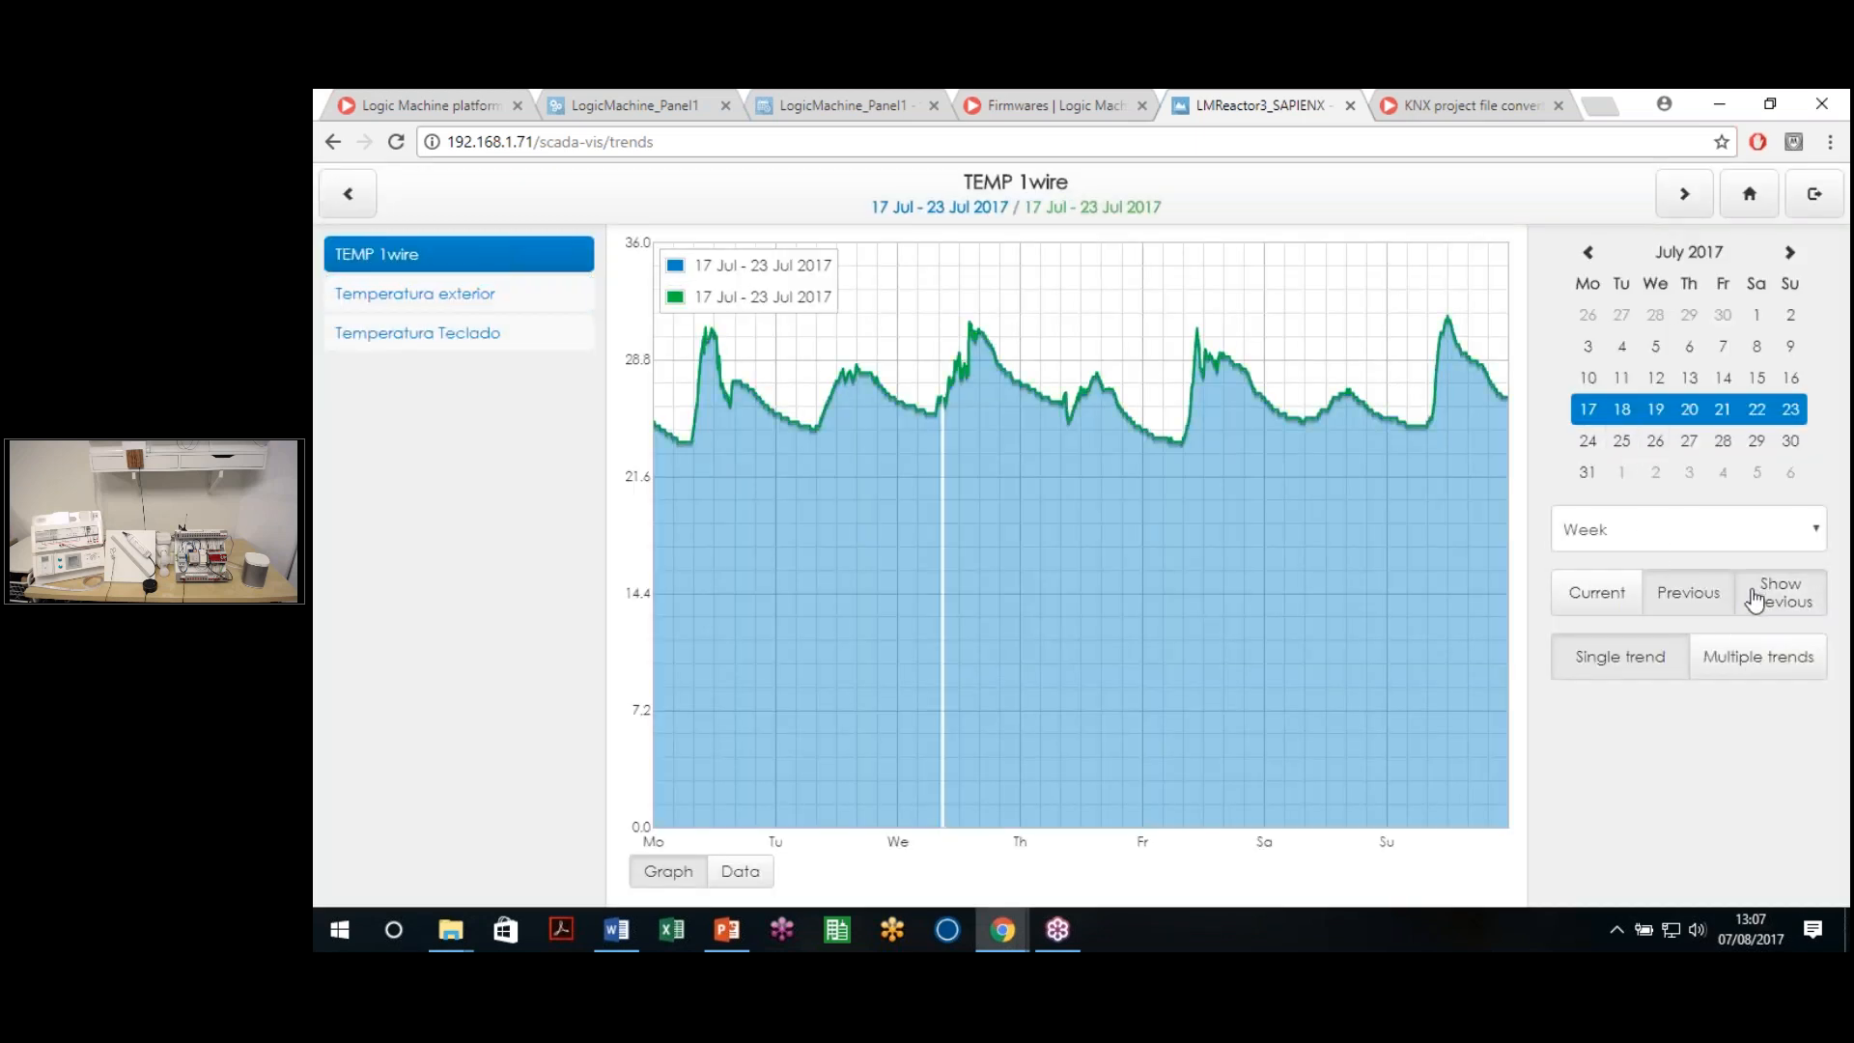
{"action": "left_click", "coordinate": [1688, 377]}
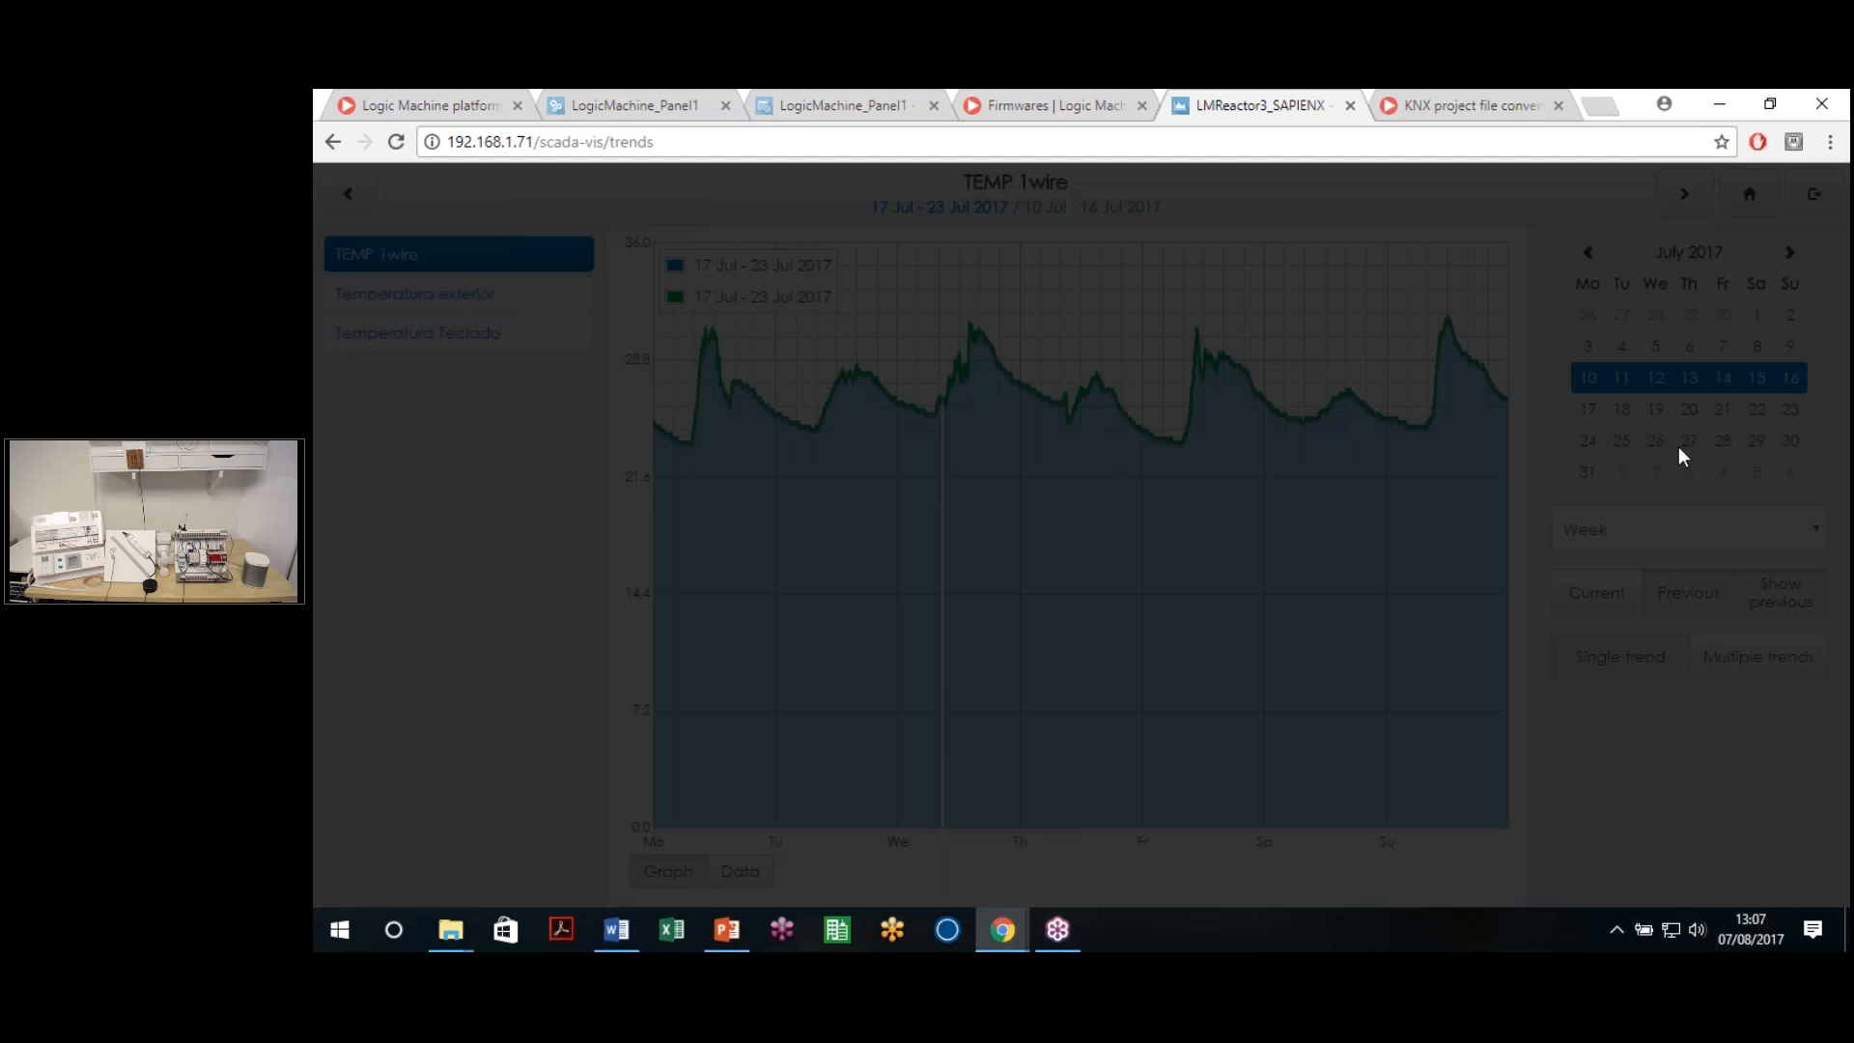
{"action": "left_click", "coordinate": [1687, 443]}
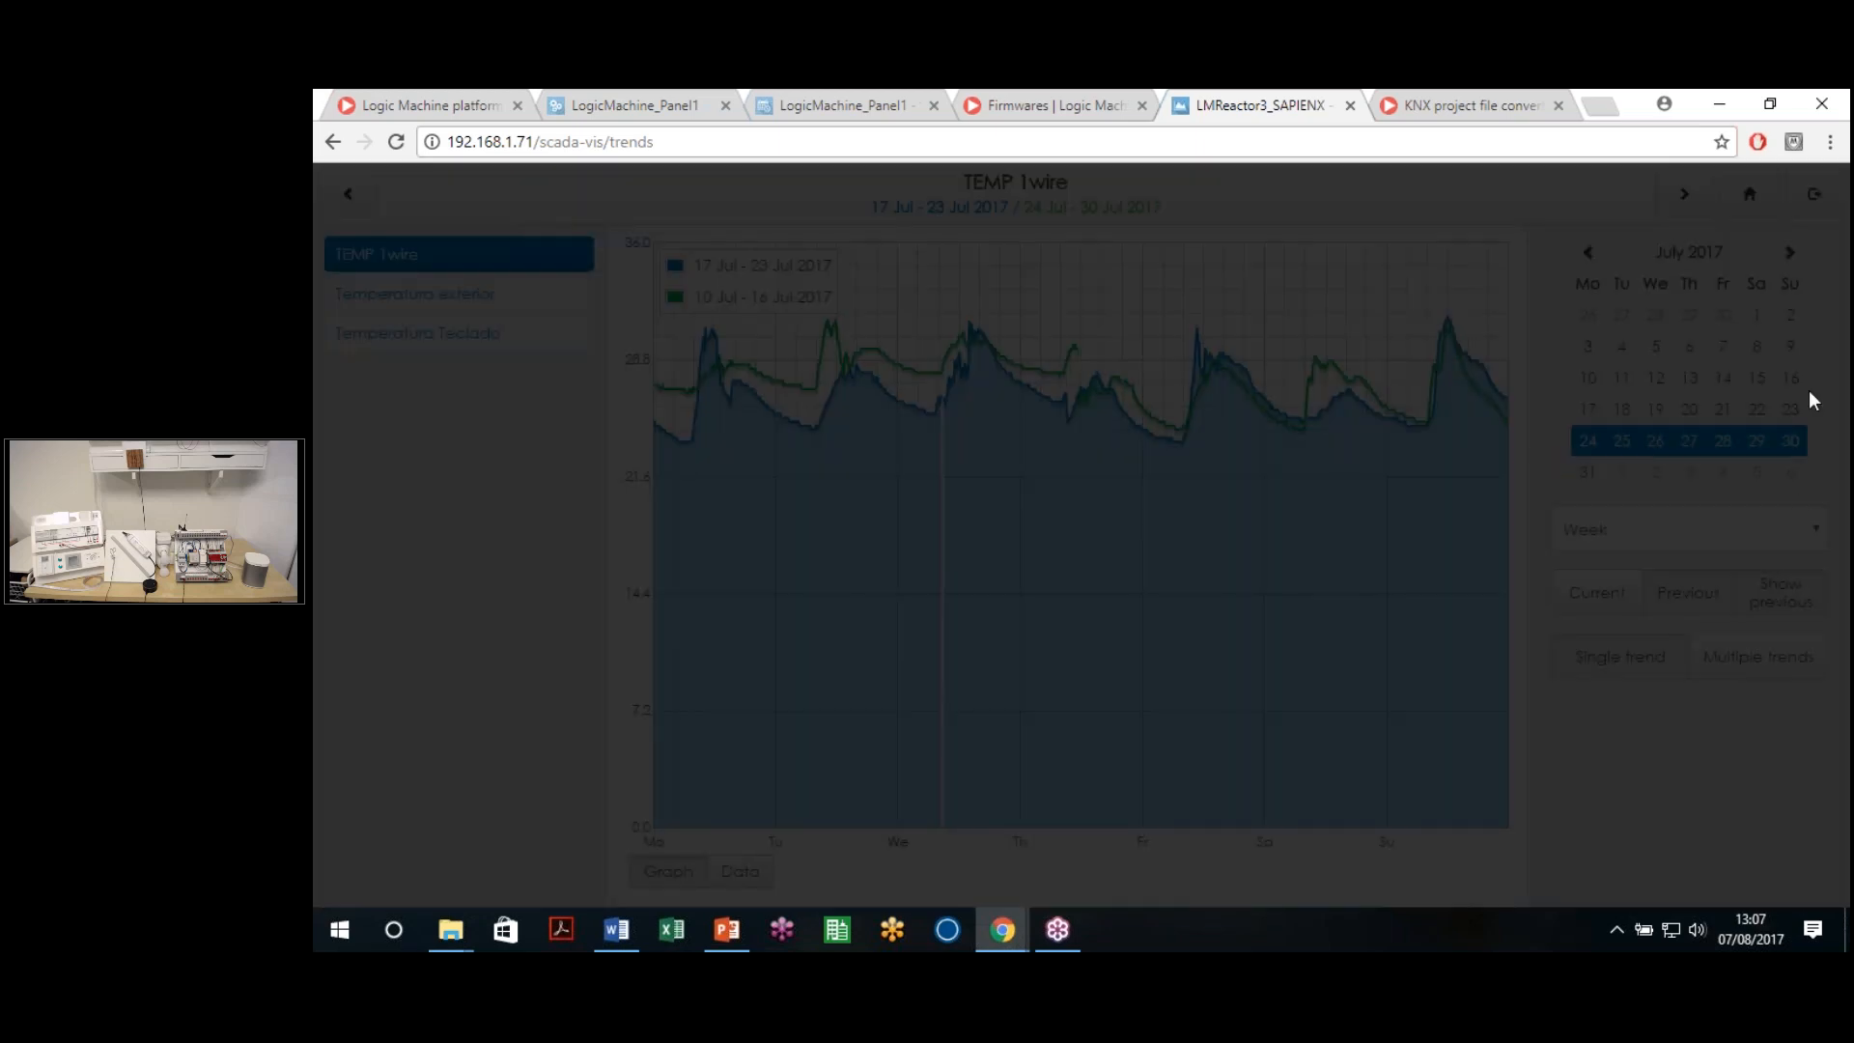
{"action": "left_click", "coordinate": [1699, 378]}
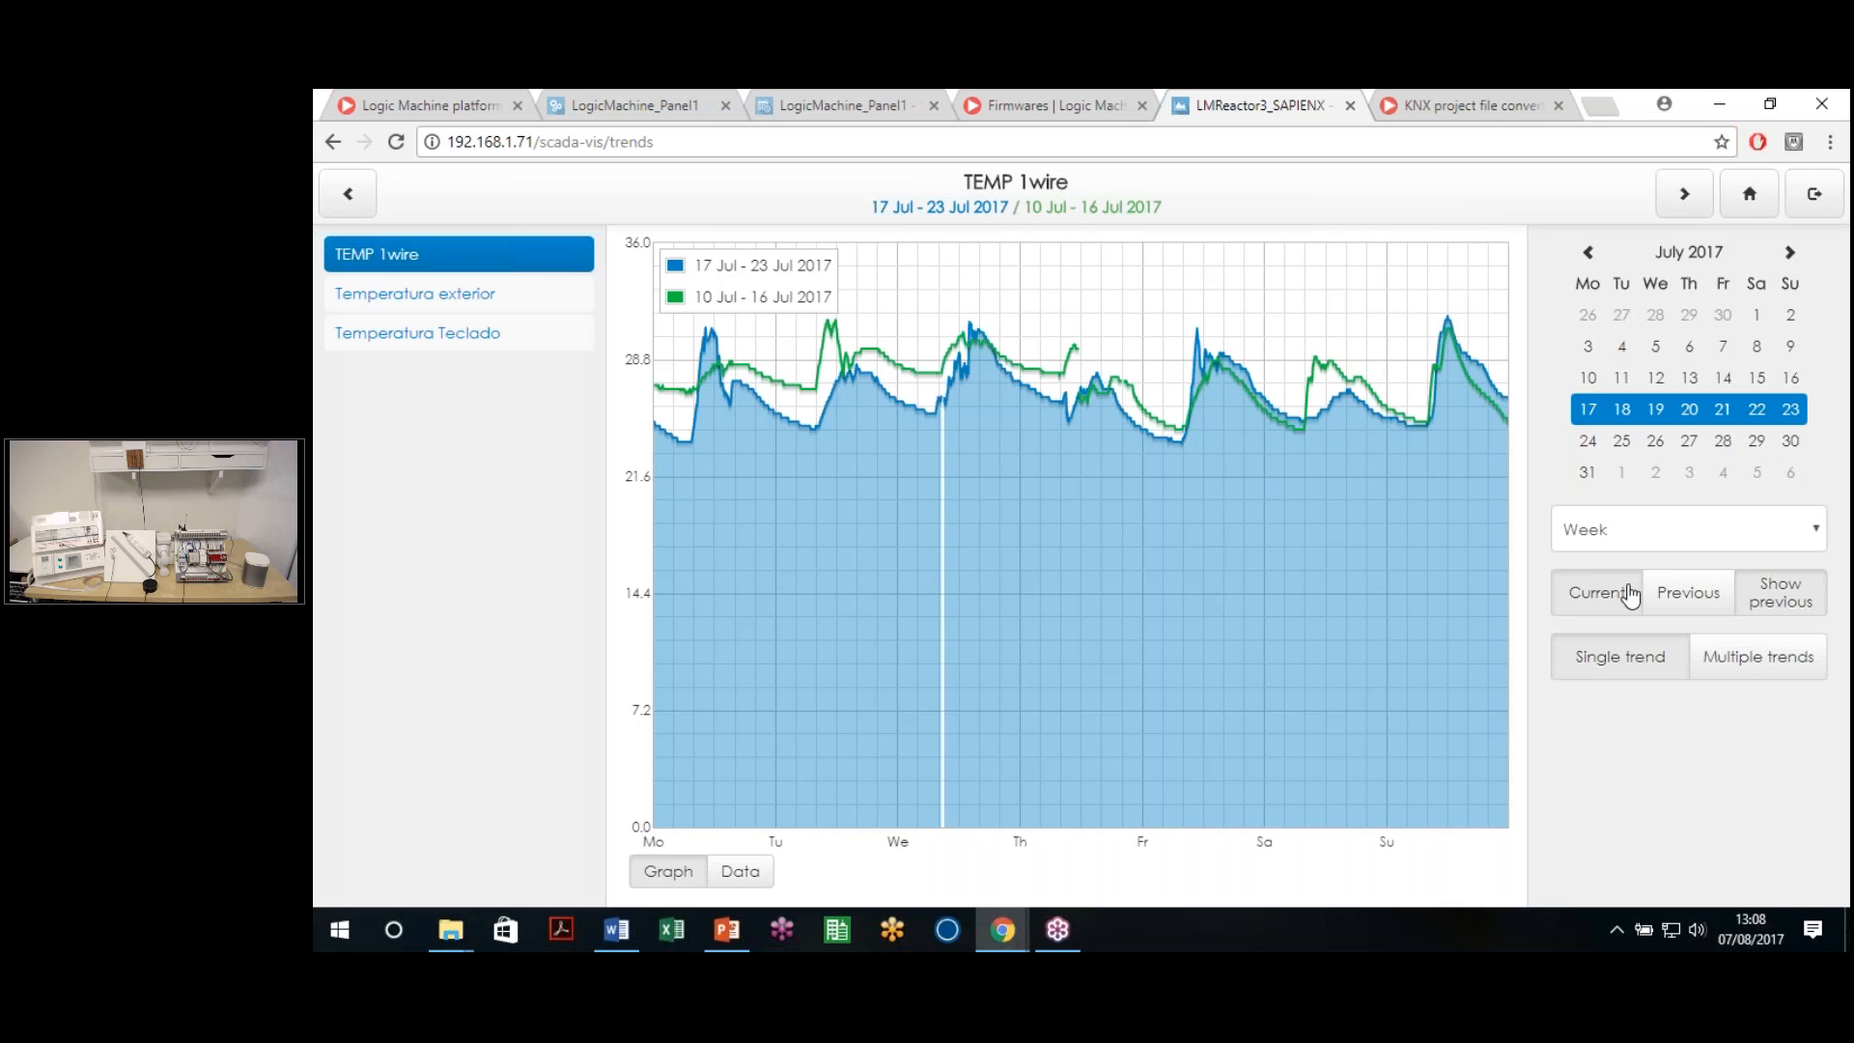
Inspect the two overlaid weeks, zooming into a tiny range and restoring the full week
{"action": "mouse_move", "coordinate": [917, 393]}
{"action": "left_click", "coordinate": [1688, 593]}
{"action": "left_click", "coordinate": [1593, 608]}
{"action": "left_click_drag", "start_coordinate": [1147, 406], "coordinate": [1155, 409]}
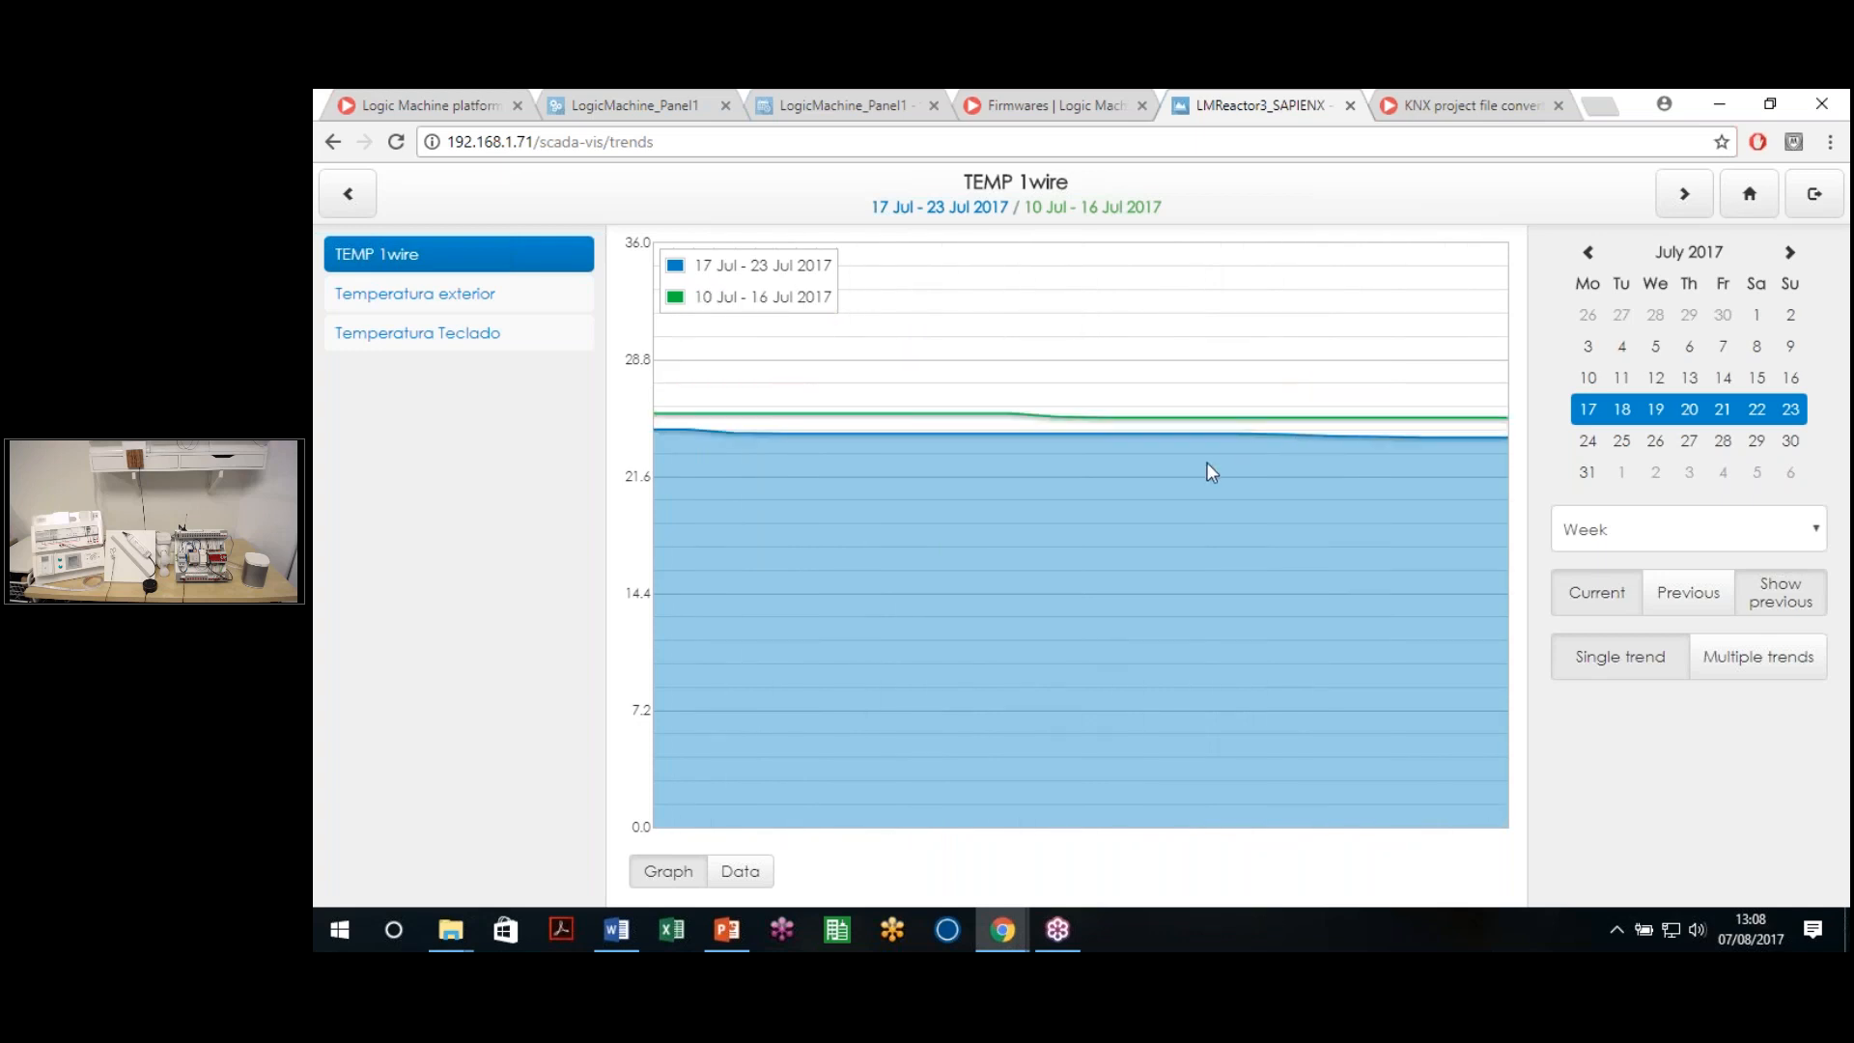
{"action": "double_click", "coordinate": [1109, 433]}
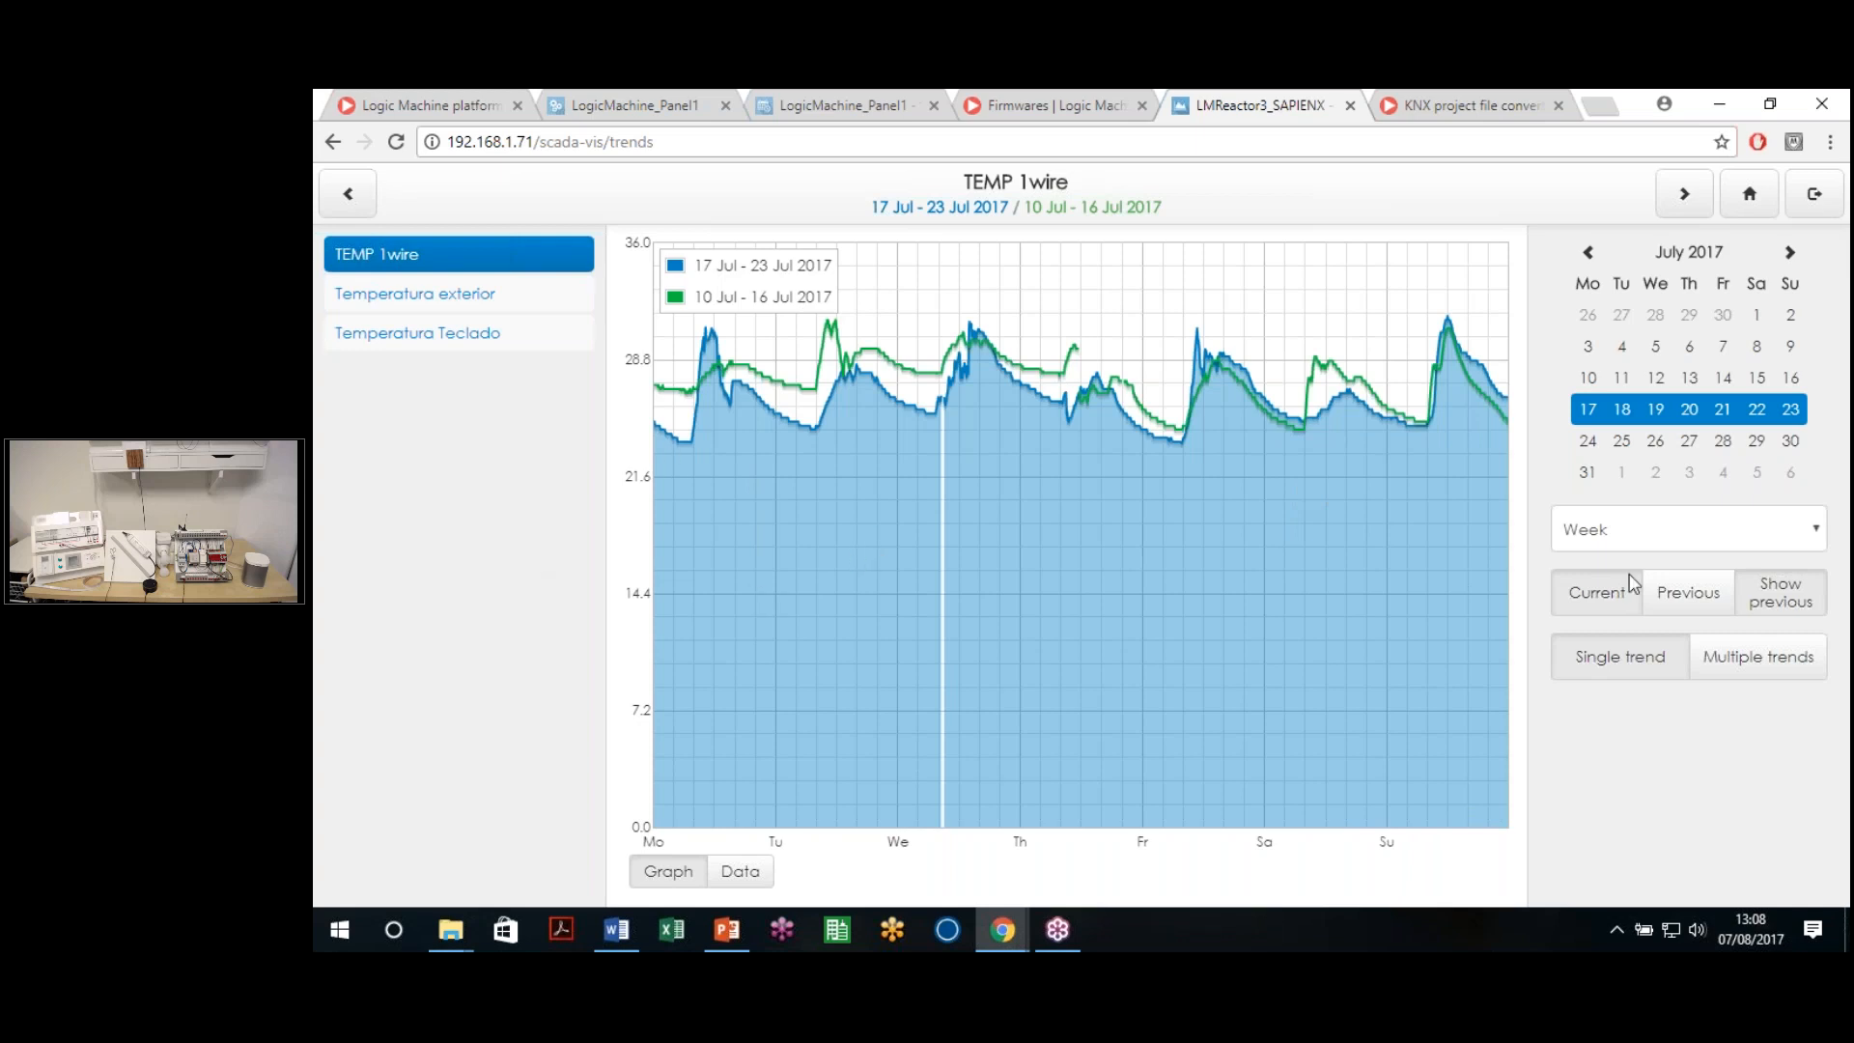
{"action": "left_click", "coordinate": [1737, 661]}
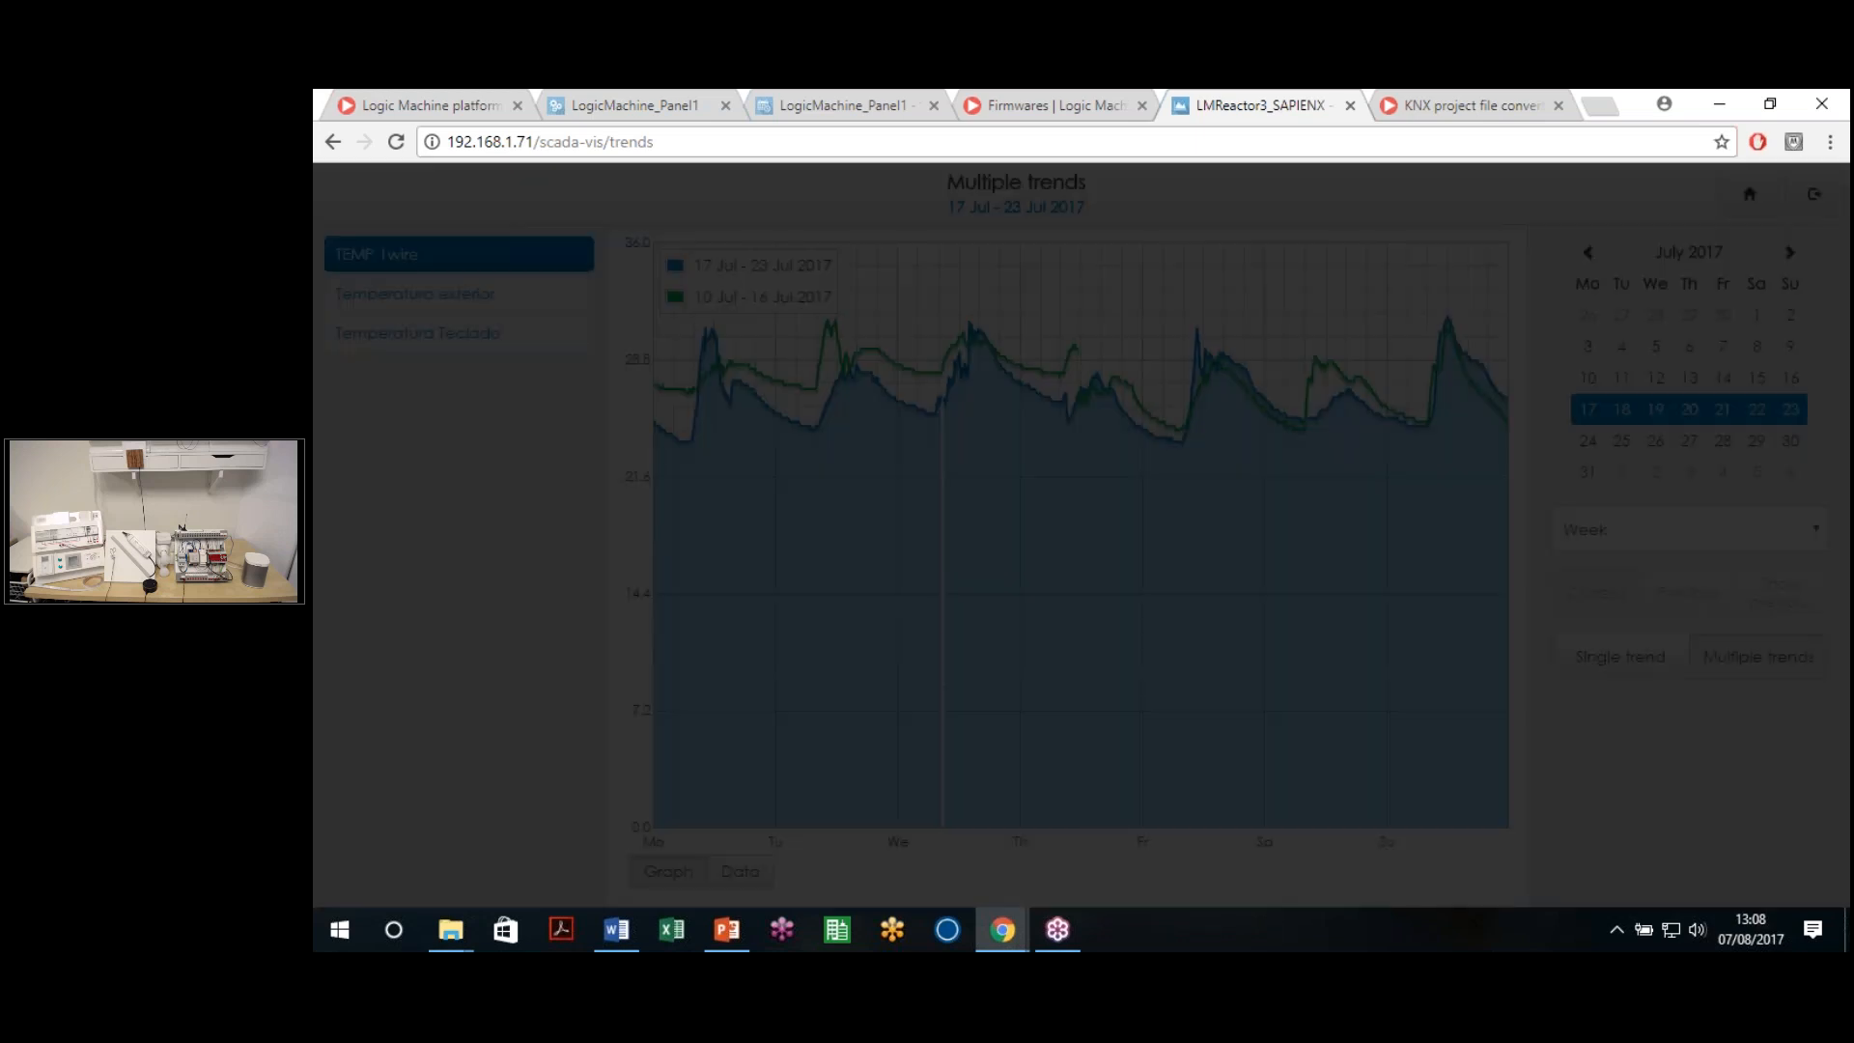
Add Temperatura exterior and Temperatura Teclado to the TEMP 1wire chart, then return to LogicMachine_Panel1
{"action": "left_click", "coordinate": [407, 303]}
{"action": "left_click", "coordinate": [438, 336]}
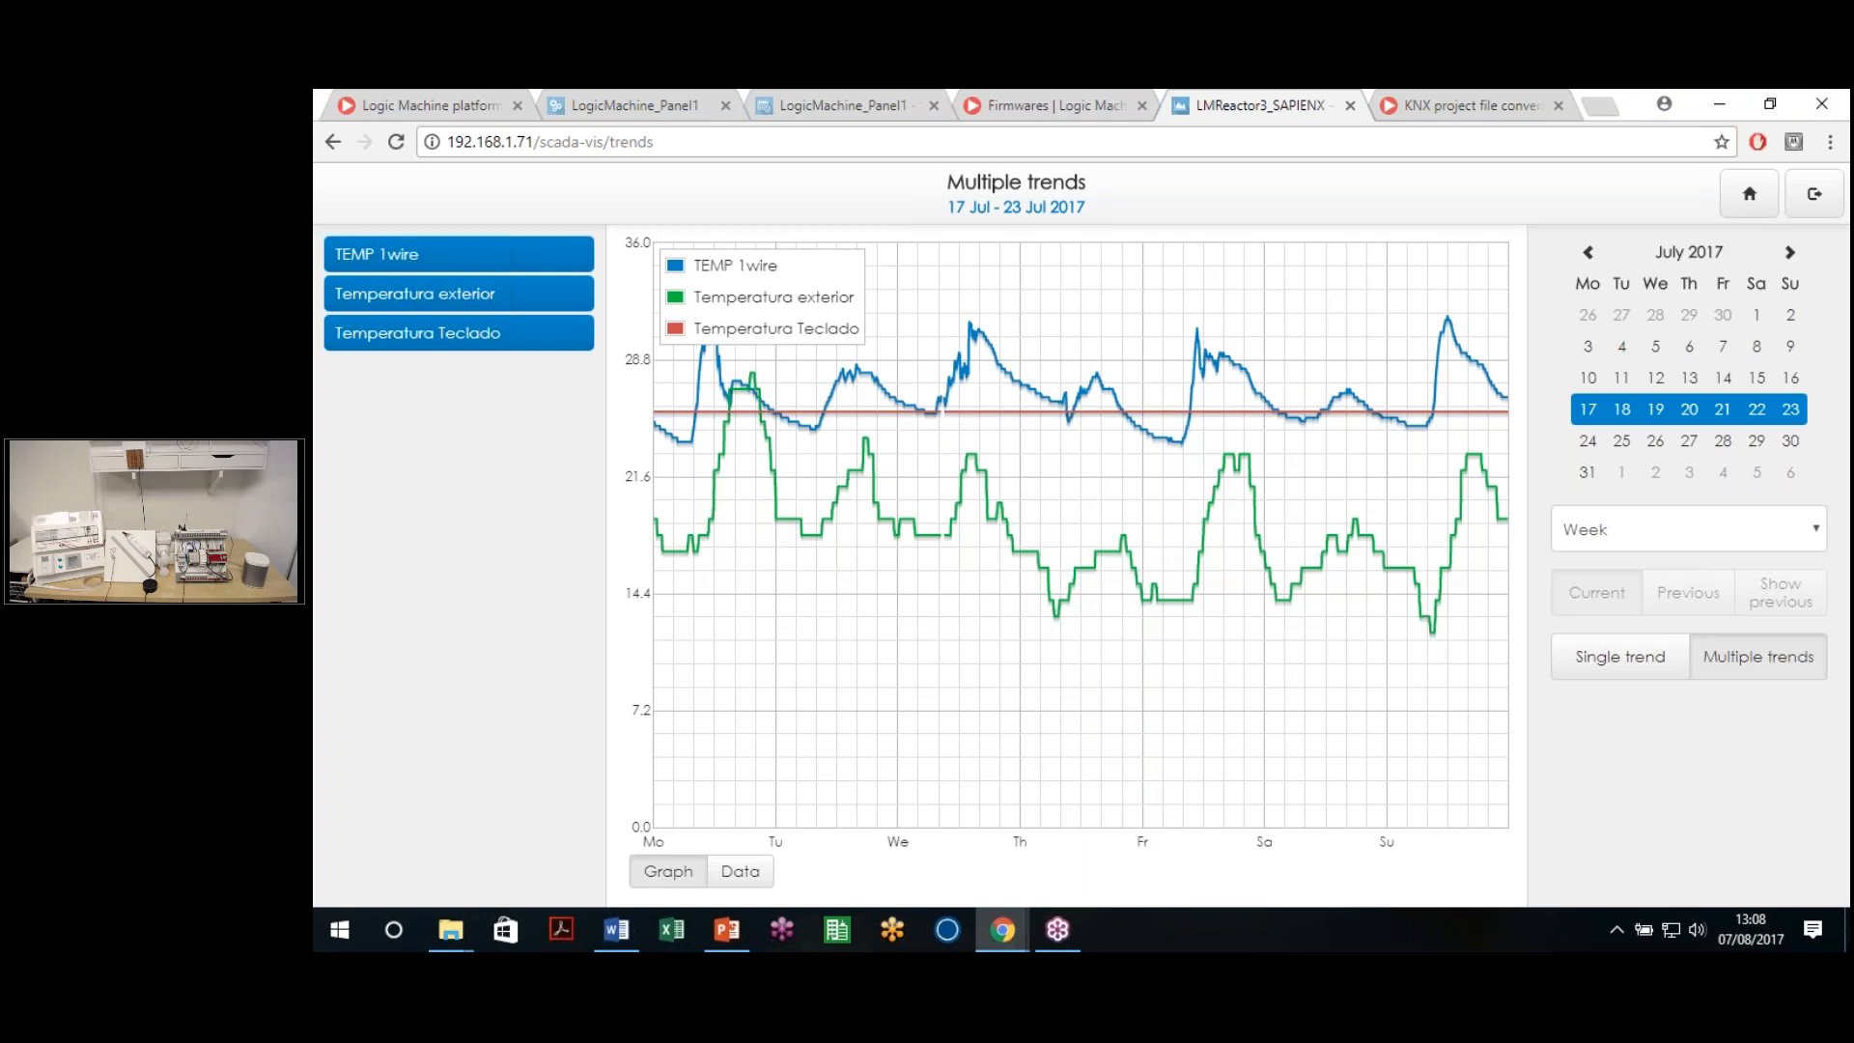
{"action": "left_click", "coordinate": [334, 142]}
{"action": "left_click", "coordinate": [629, 95]}
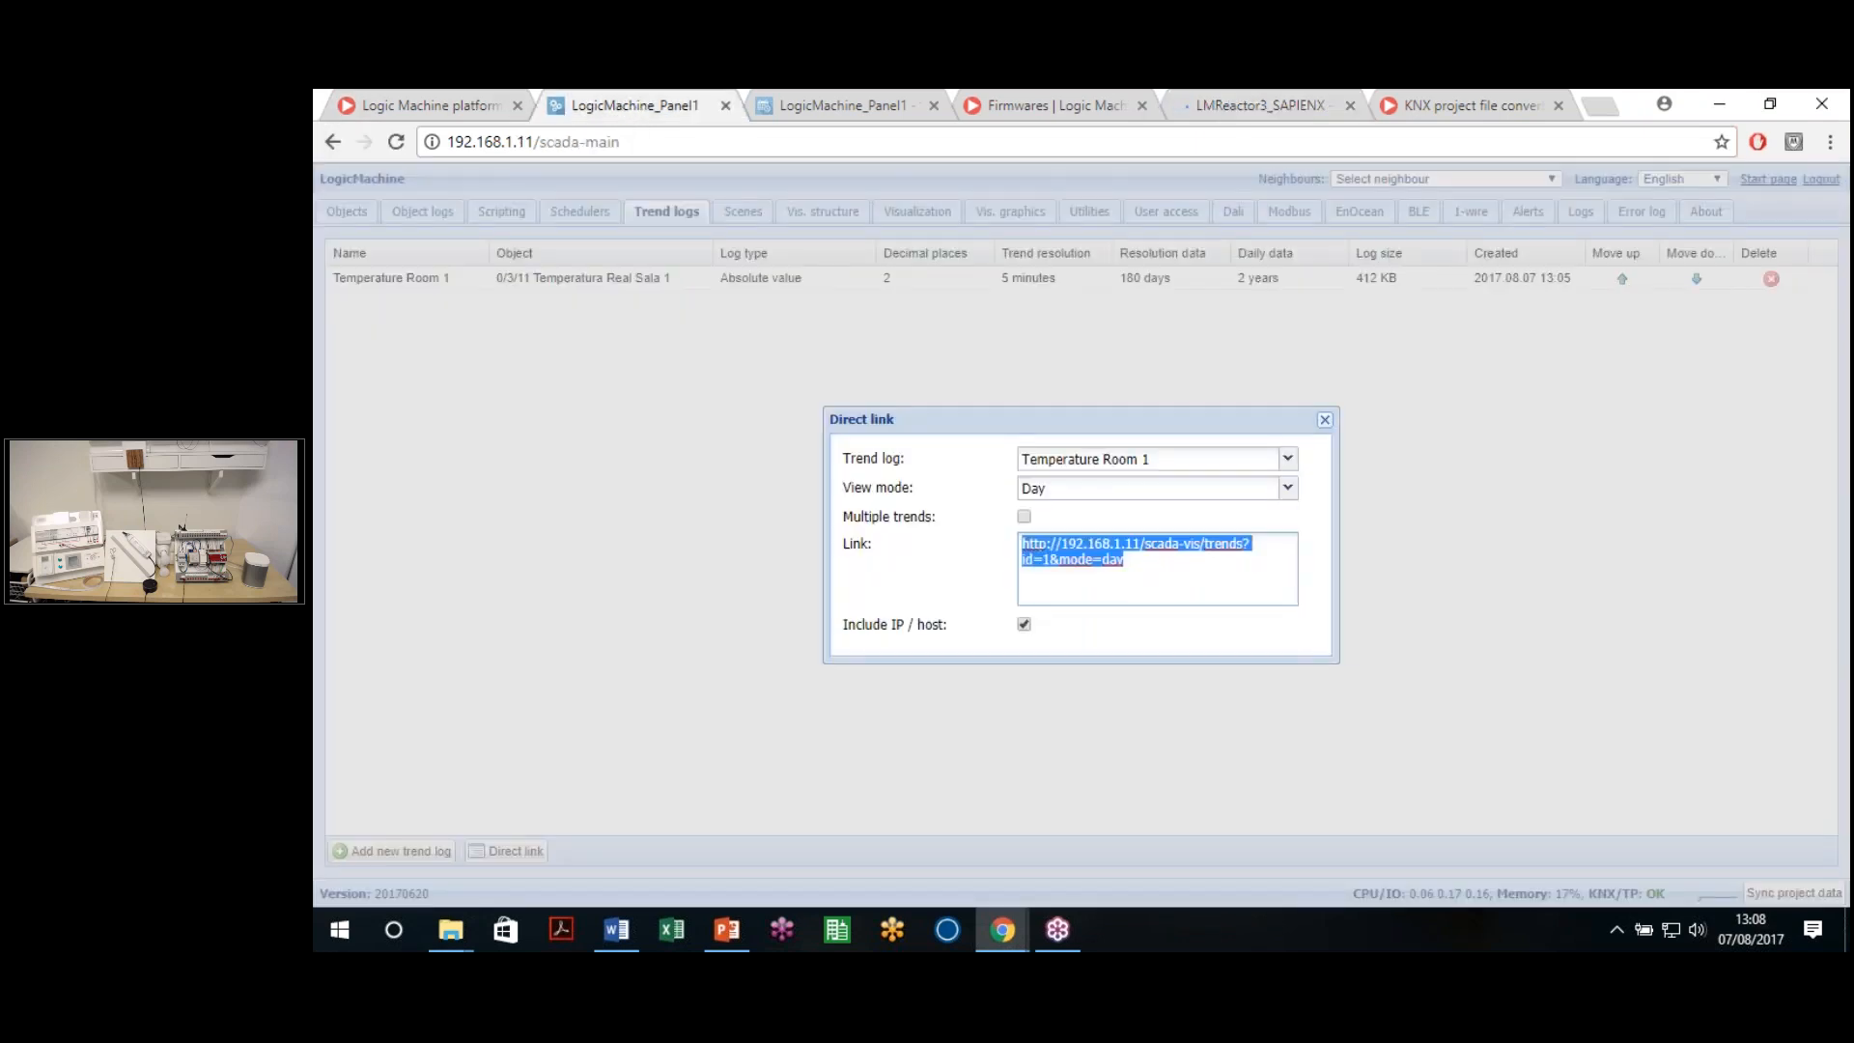
Close the direct link dialog and move through the Visualization tabs to the Vis. graphics Icons grid
{"action": "key", "text": "Escape"}
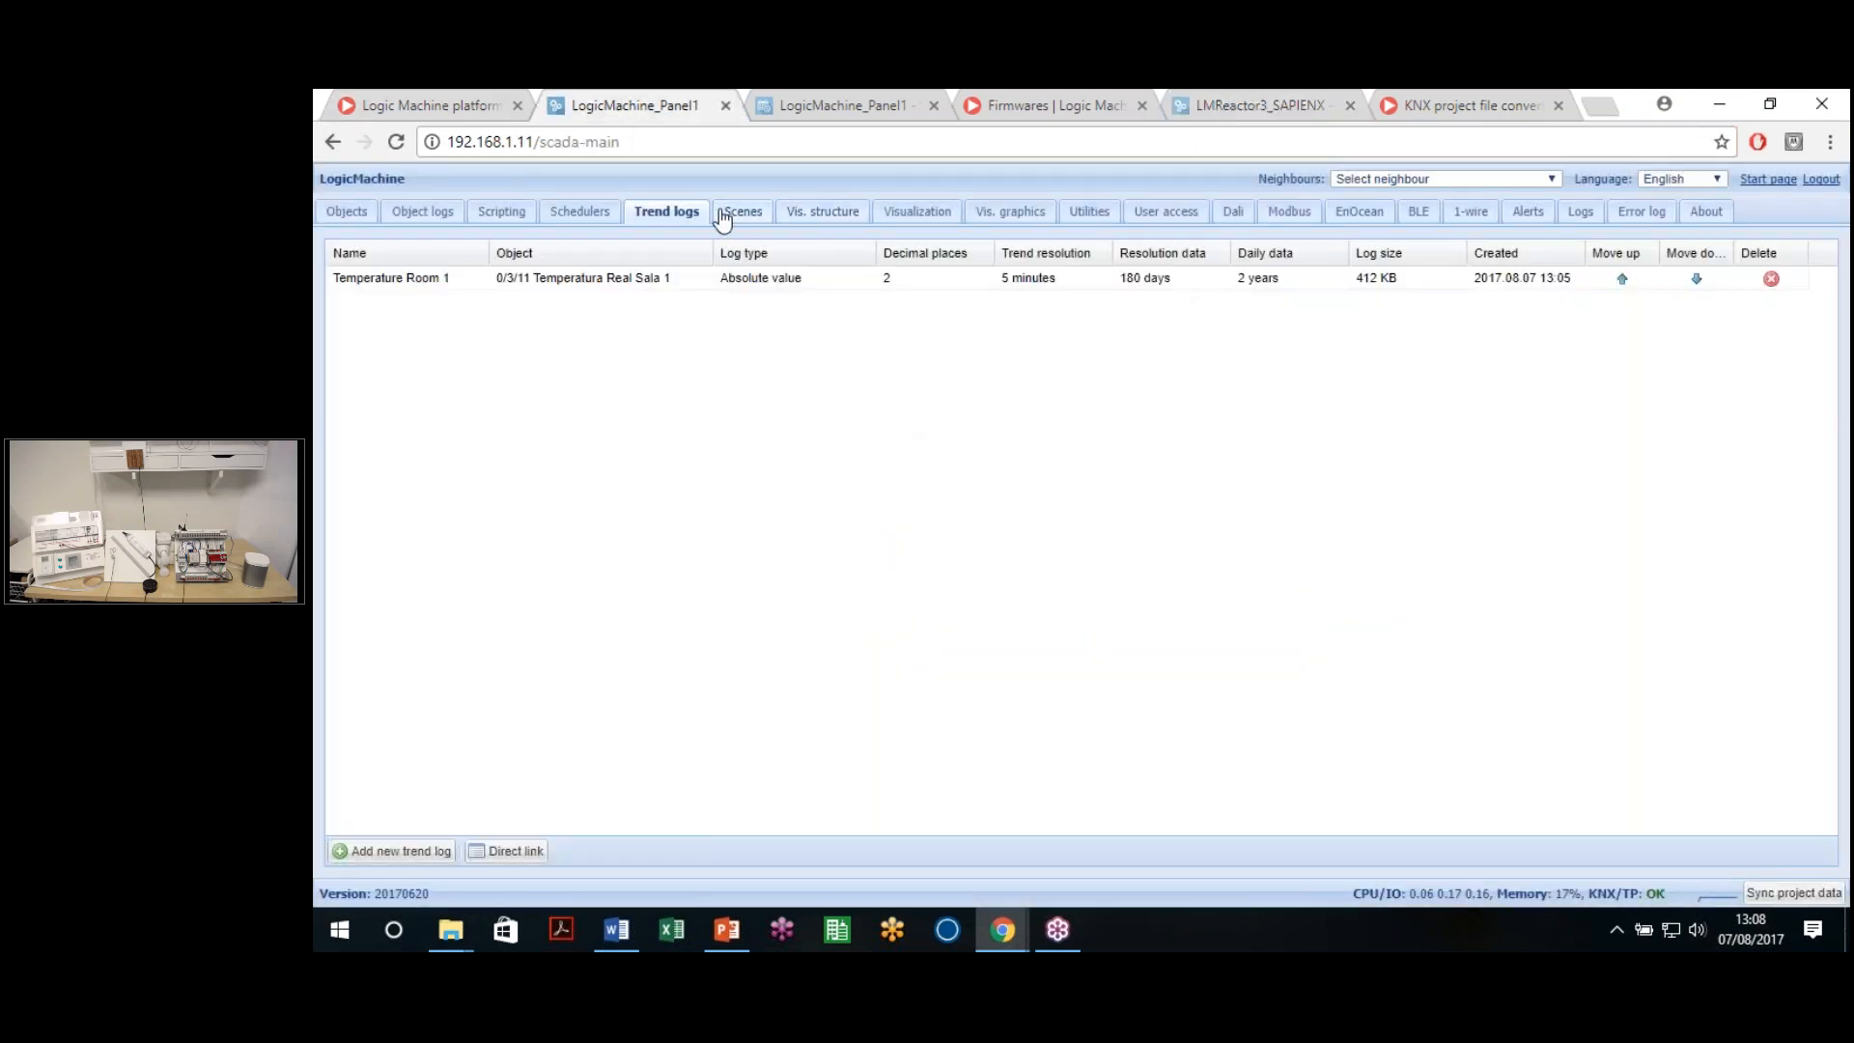
{"action": "left_click", "coordinate": [742, 214]}
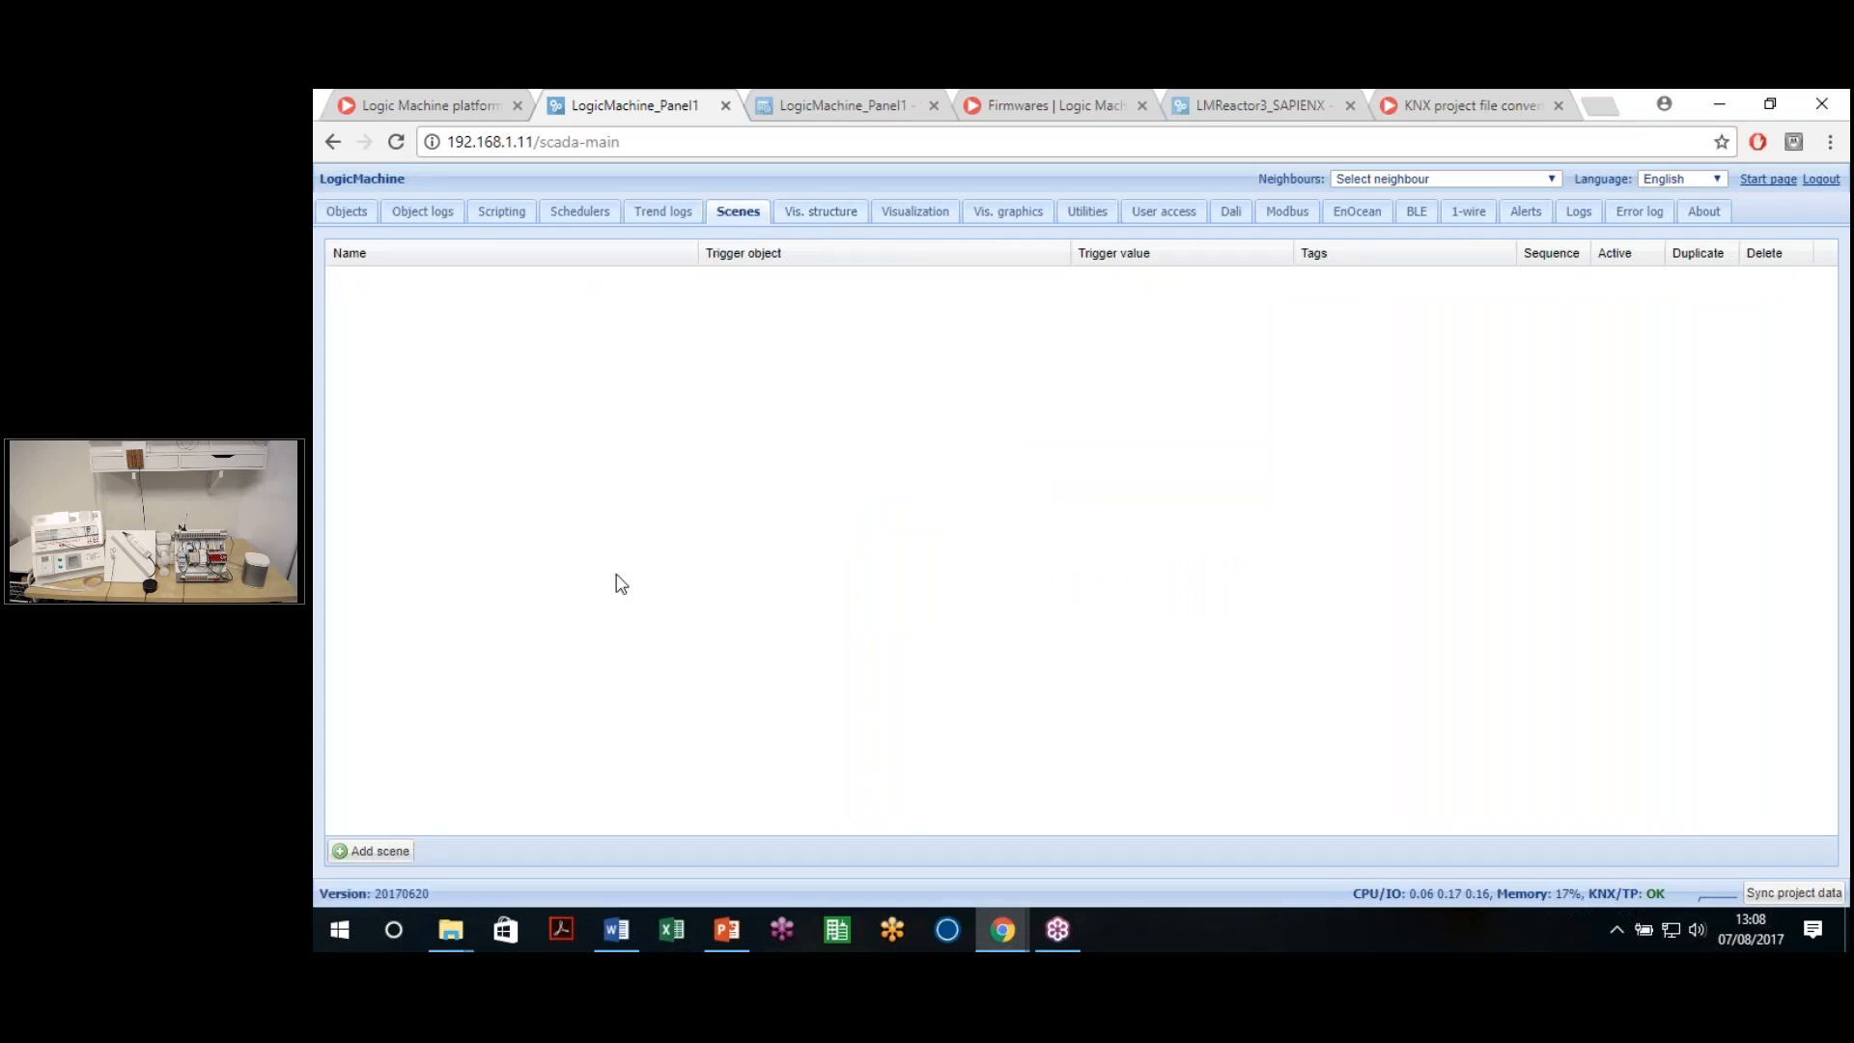
{"action": "left_click", "coordinate": [853, 215]}
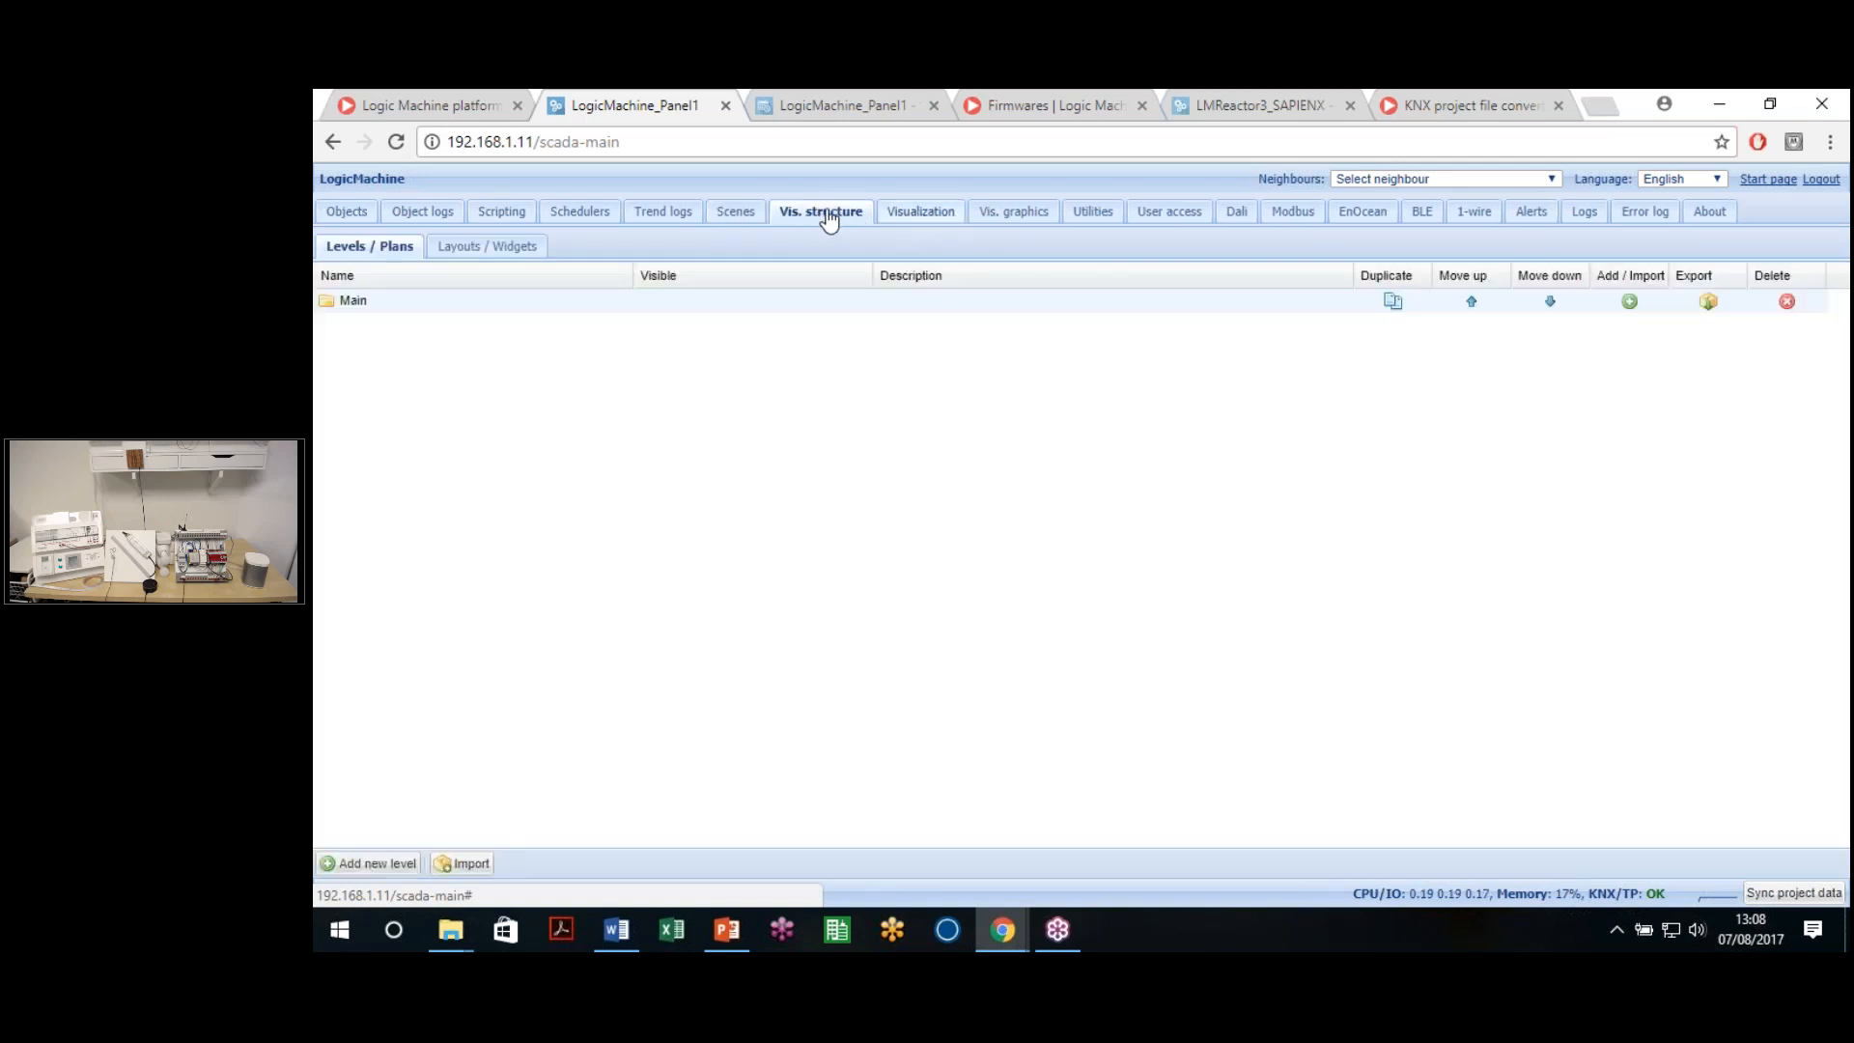
{"action": "left_click", "coordinate": [902, 214]}
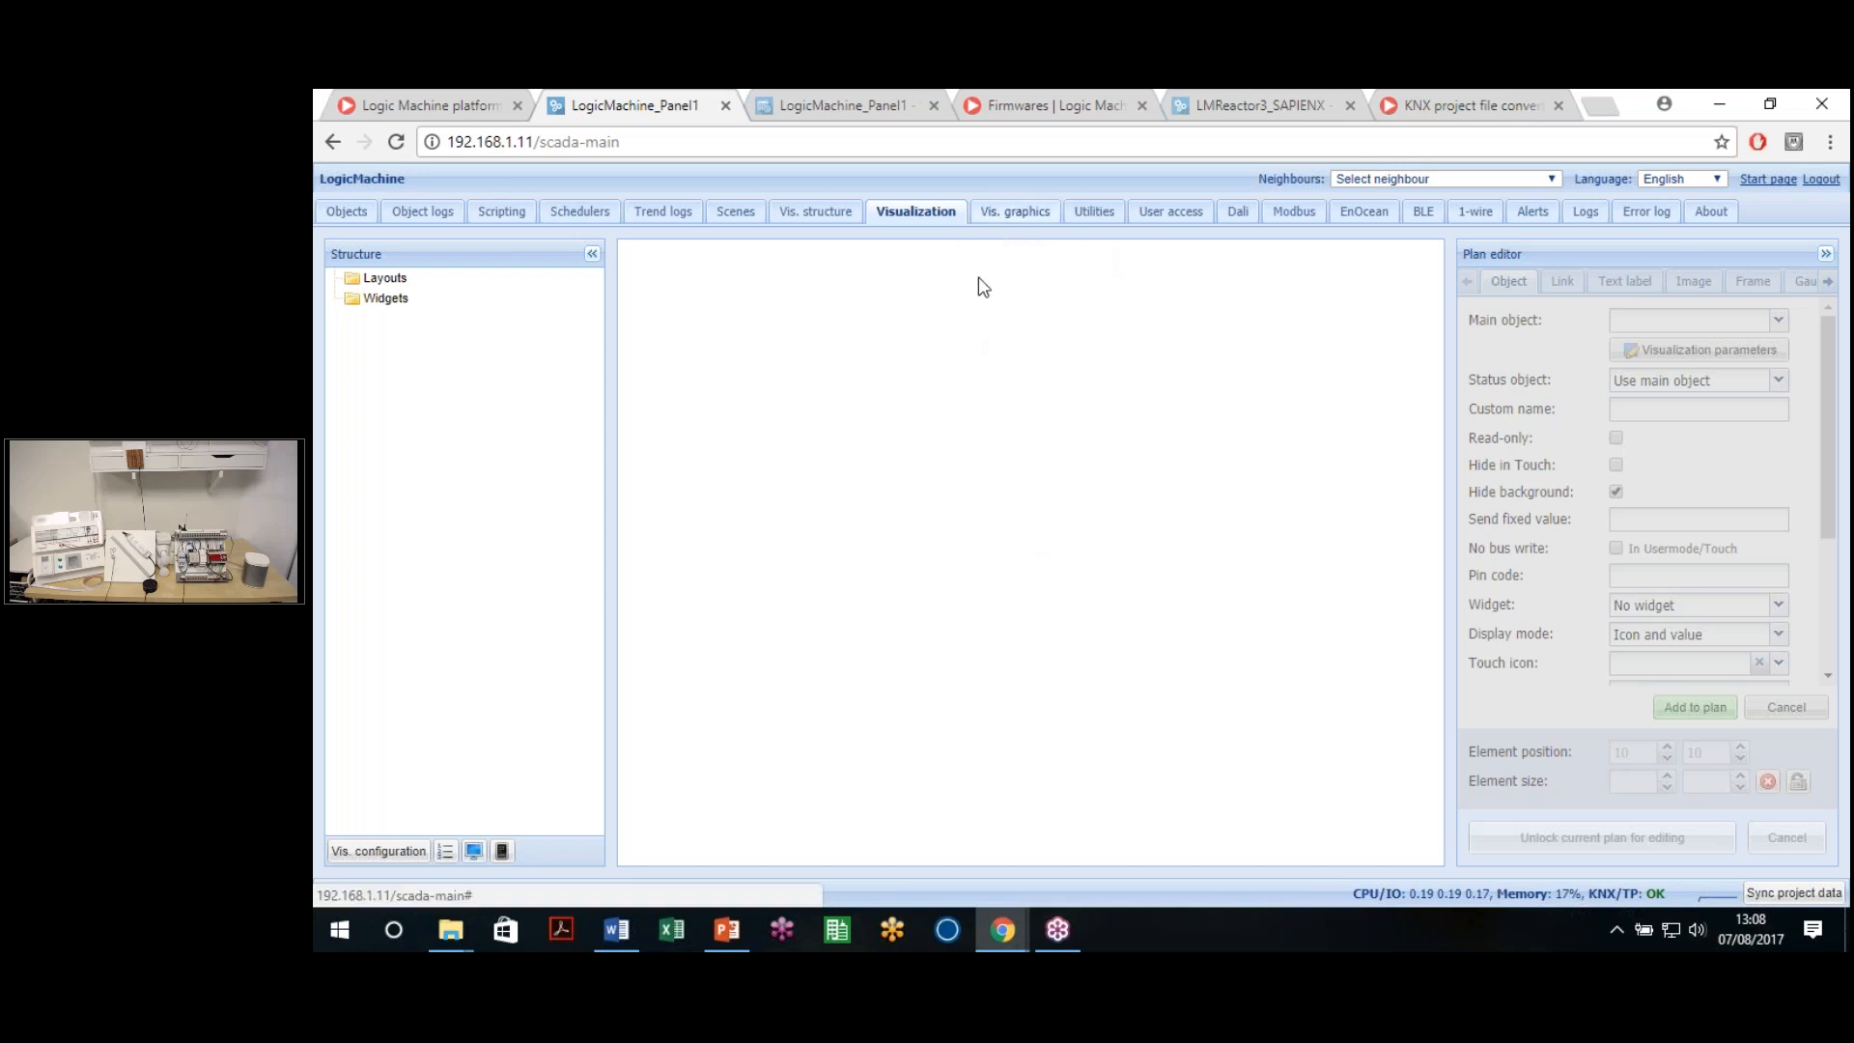
{"action": "left_click", "coordinate": [1014, 210]}
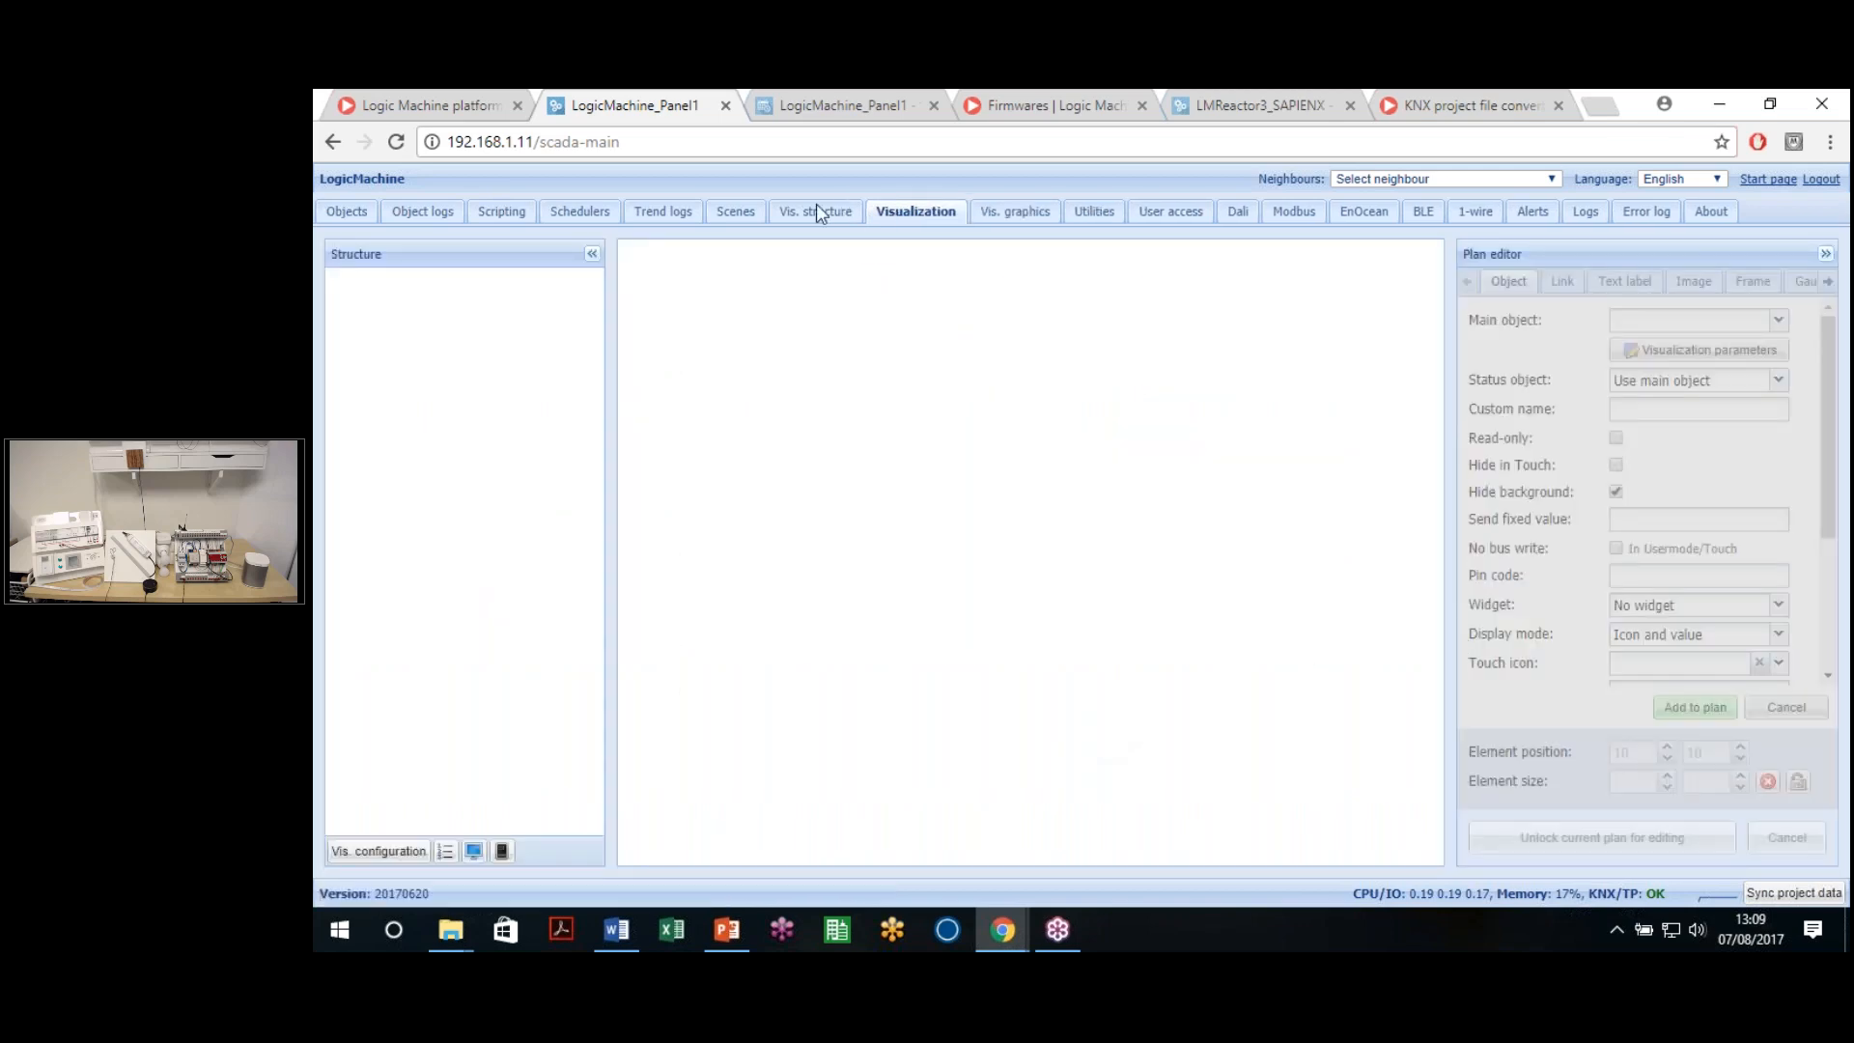
{"action": "left_click", "coordinate": [822, 213]}
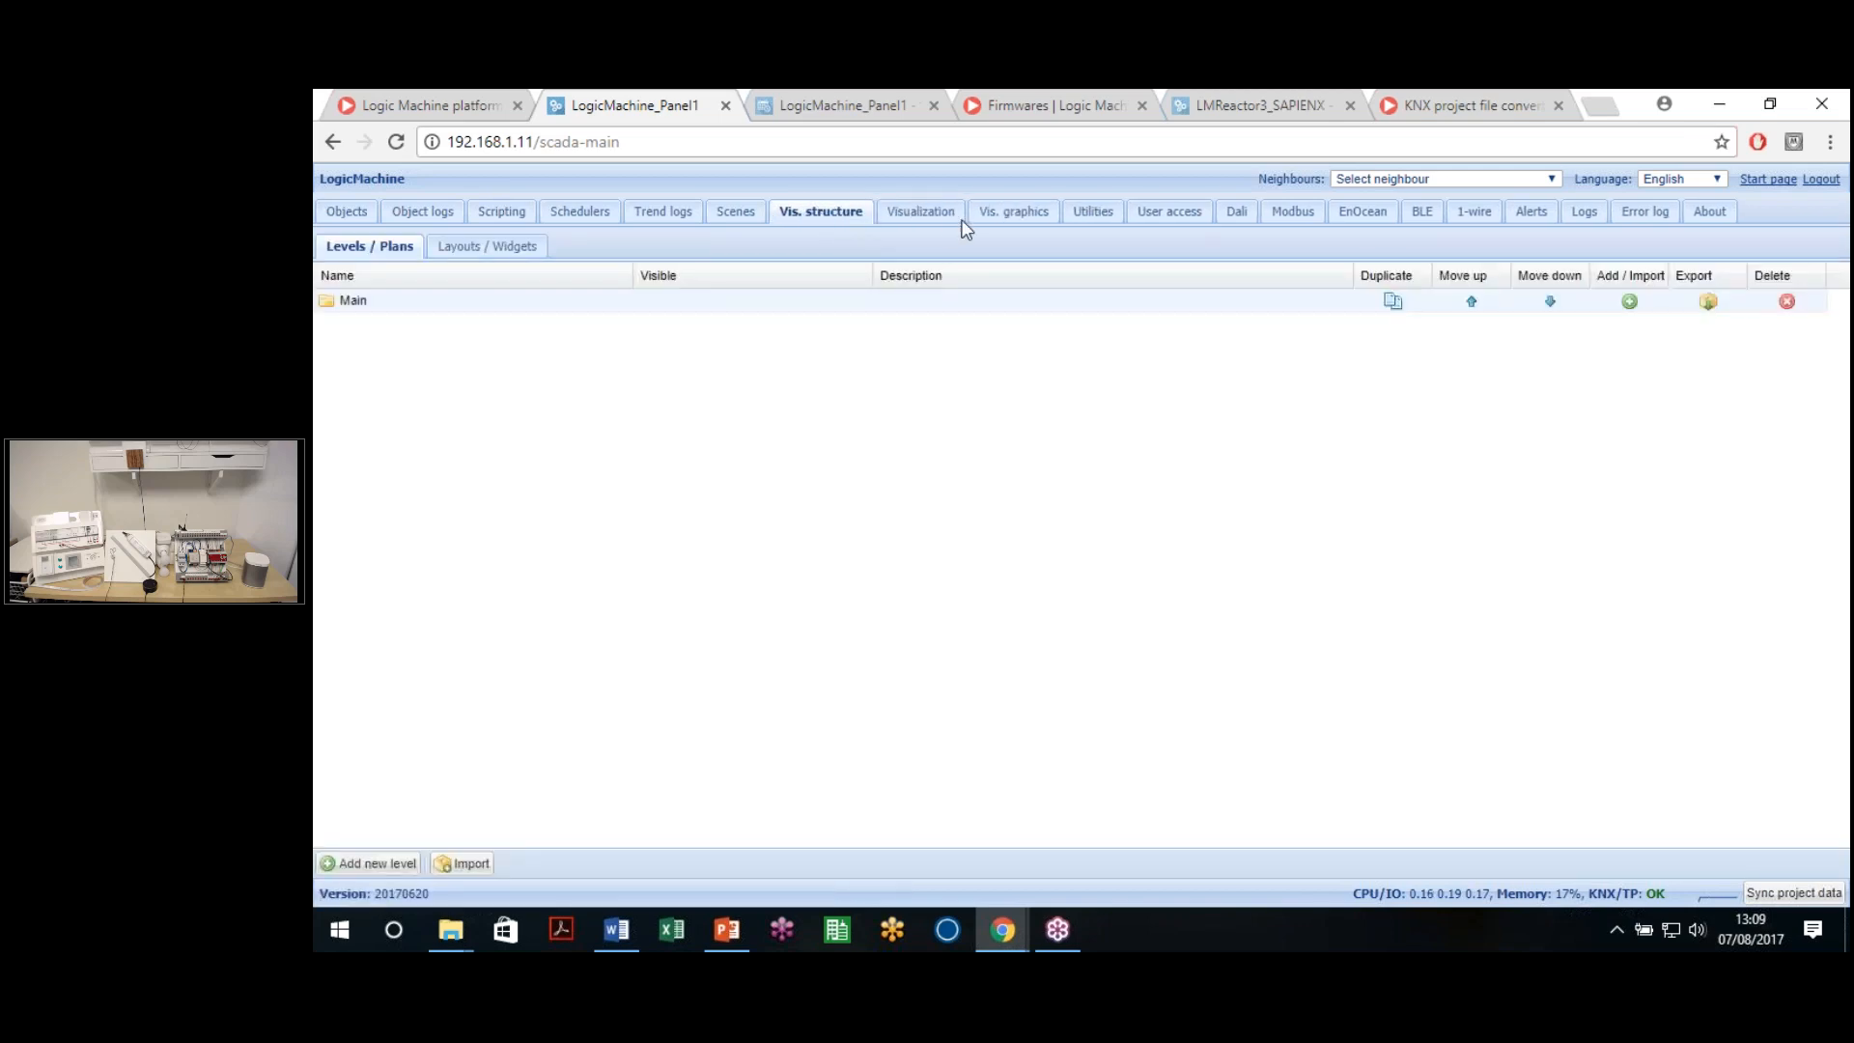
{"action": "left_click", "coordinate": [1005, 222]}
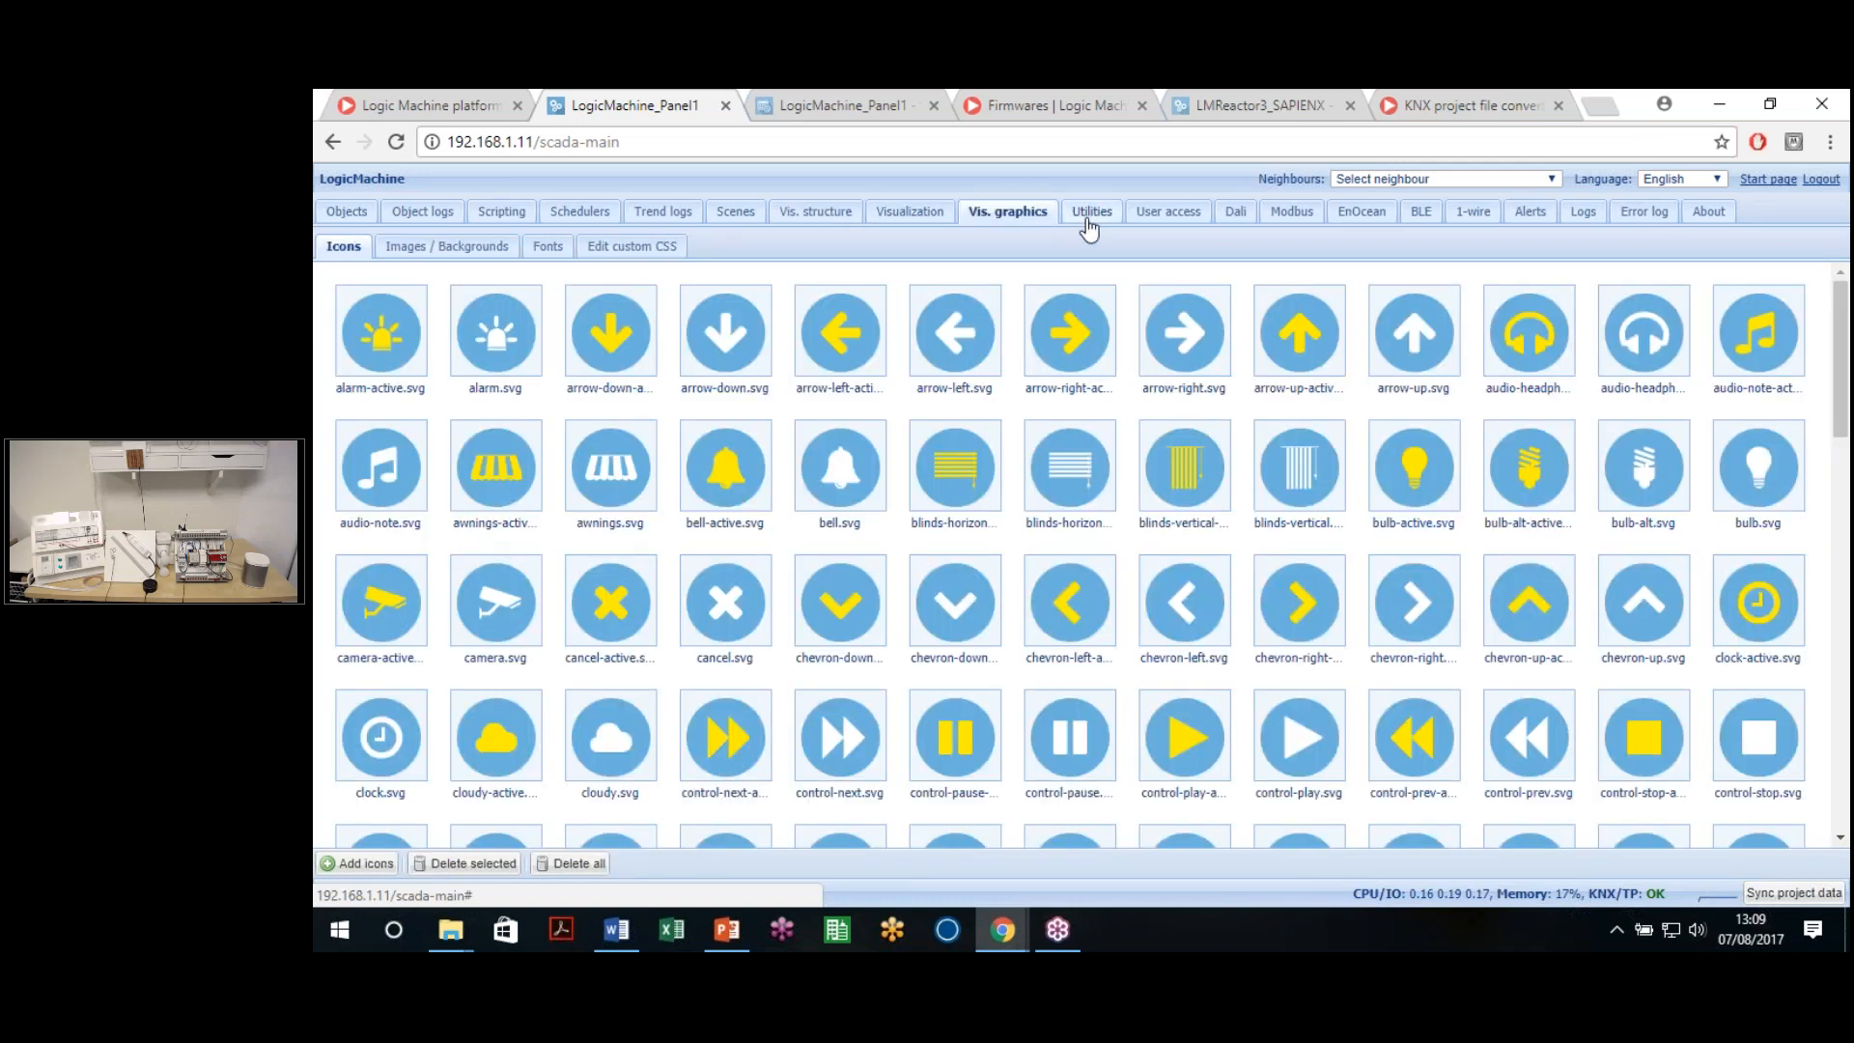
In Utilities, choose LMReactor3SAPIENX under Import neighbours, then cancel without importing
{"action": "left_click", "coordinate": [1089, 214]}
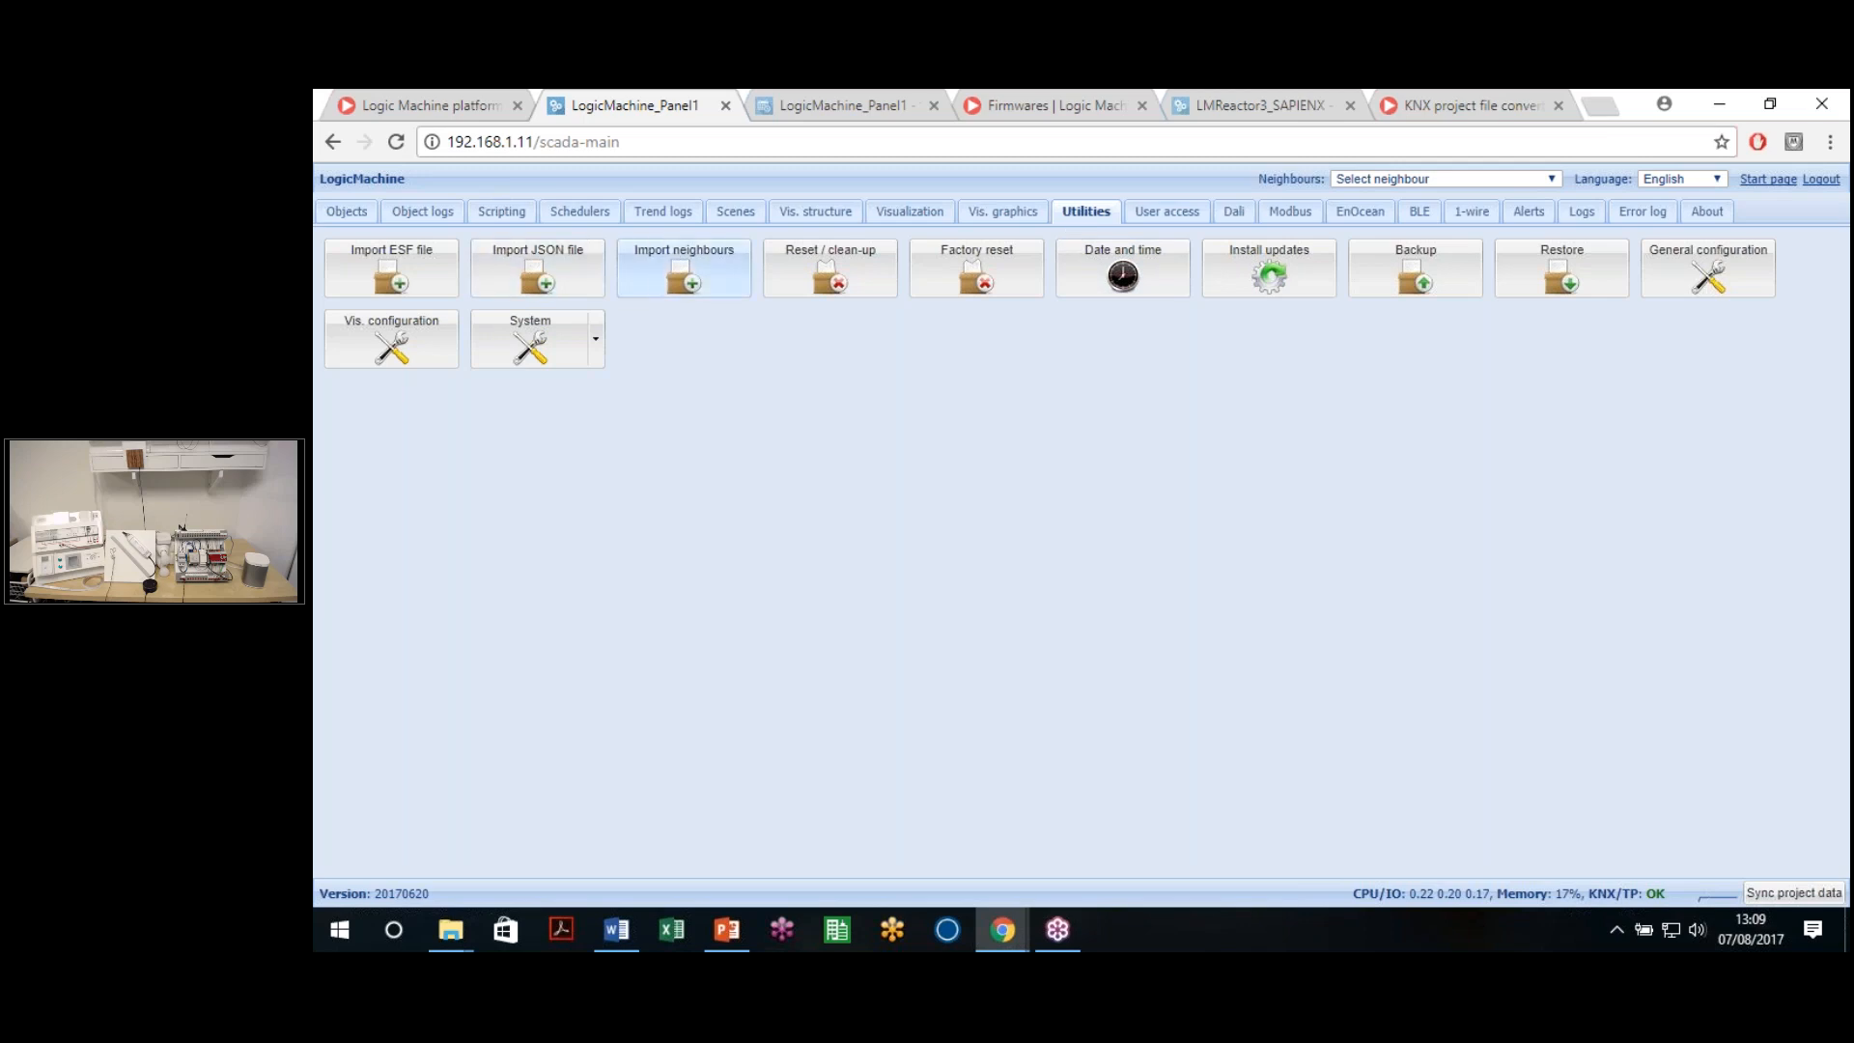
{"action": "left_click", "coordinate": [662, 286]}
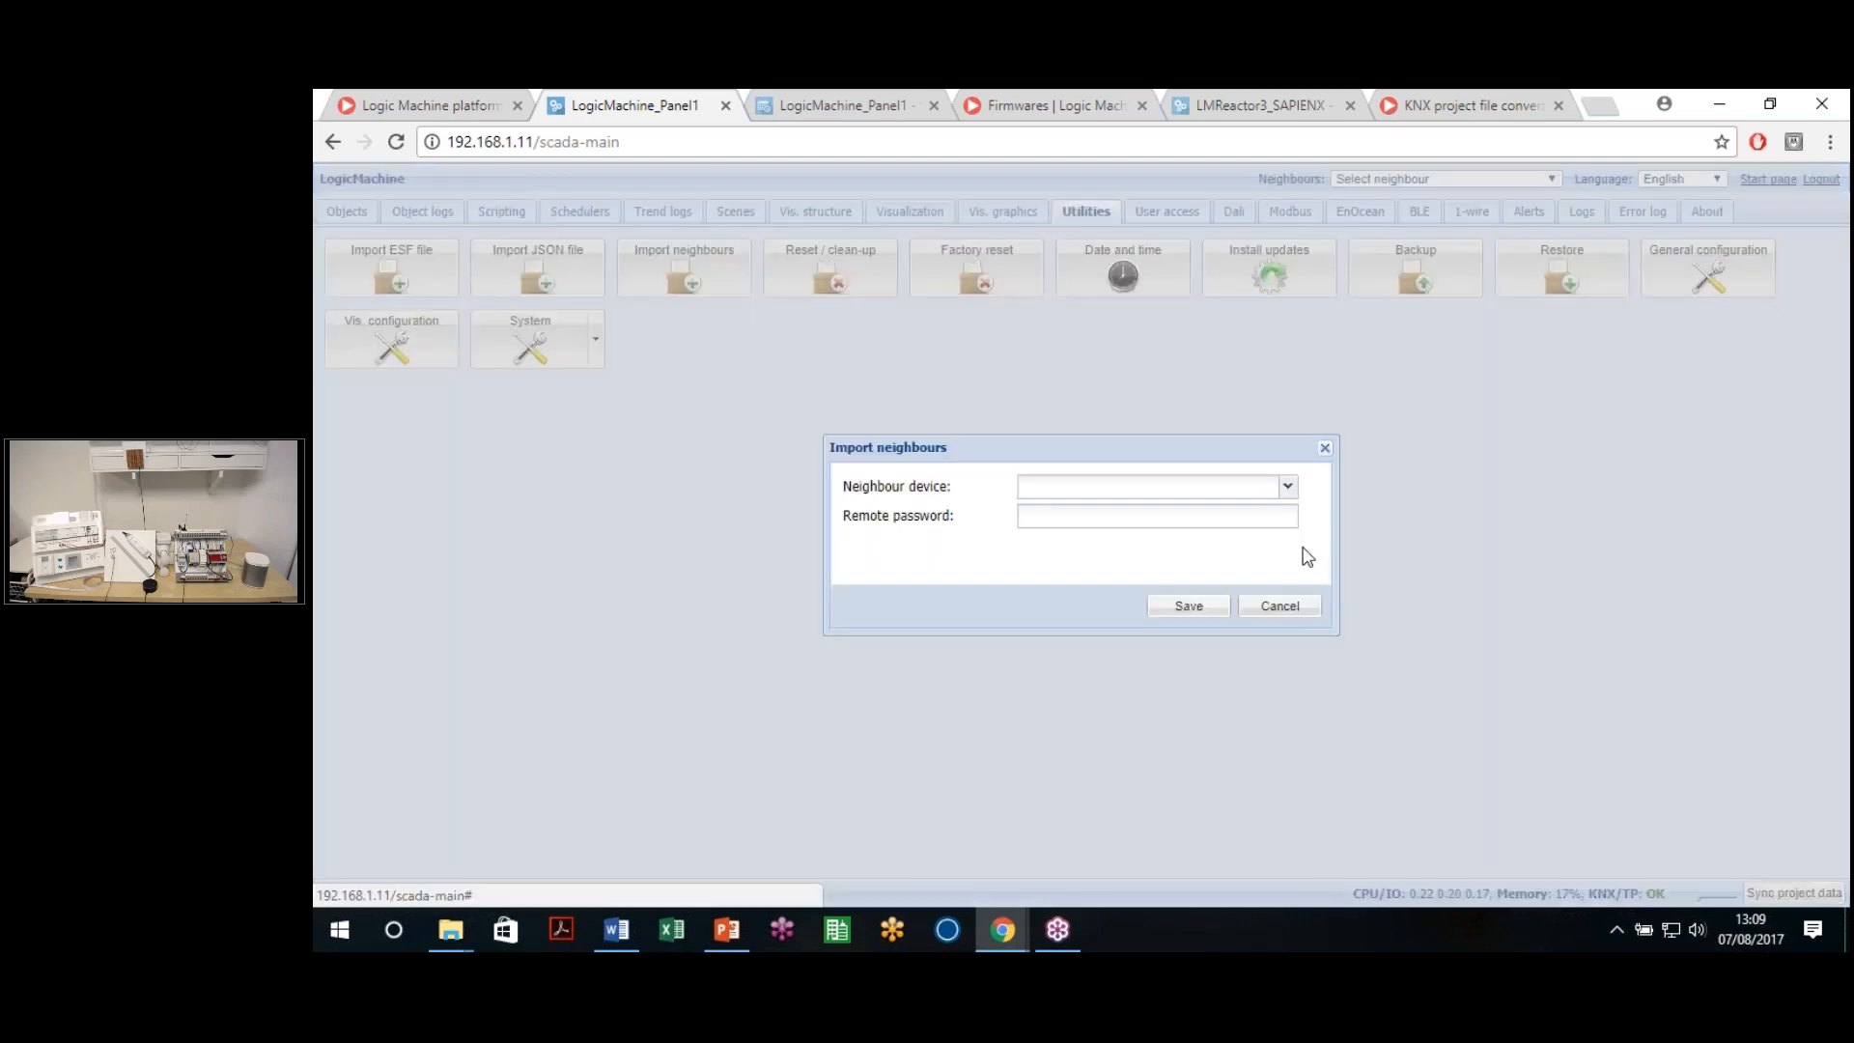
{"action": "left_click", "coordinate": [1285, 488]}
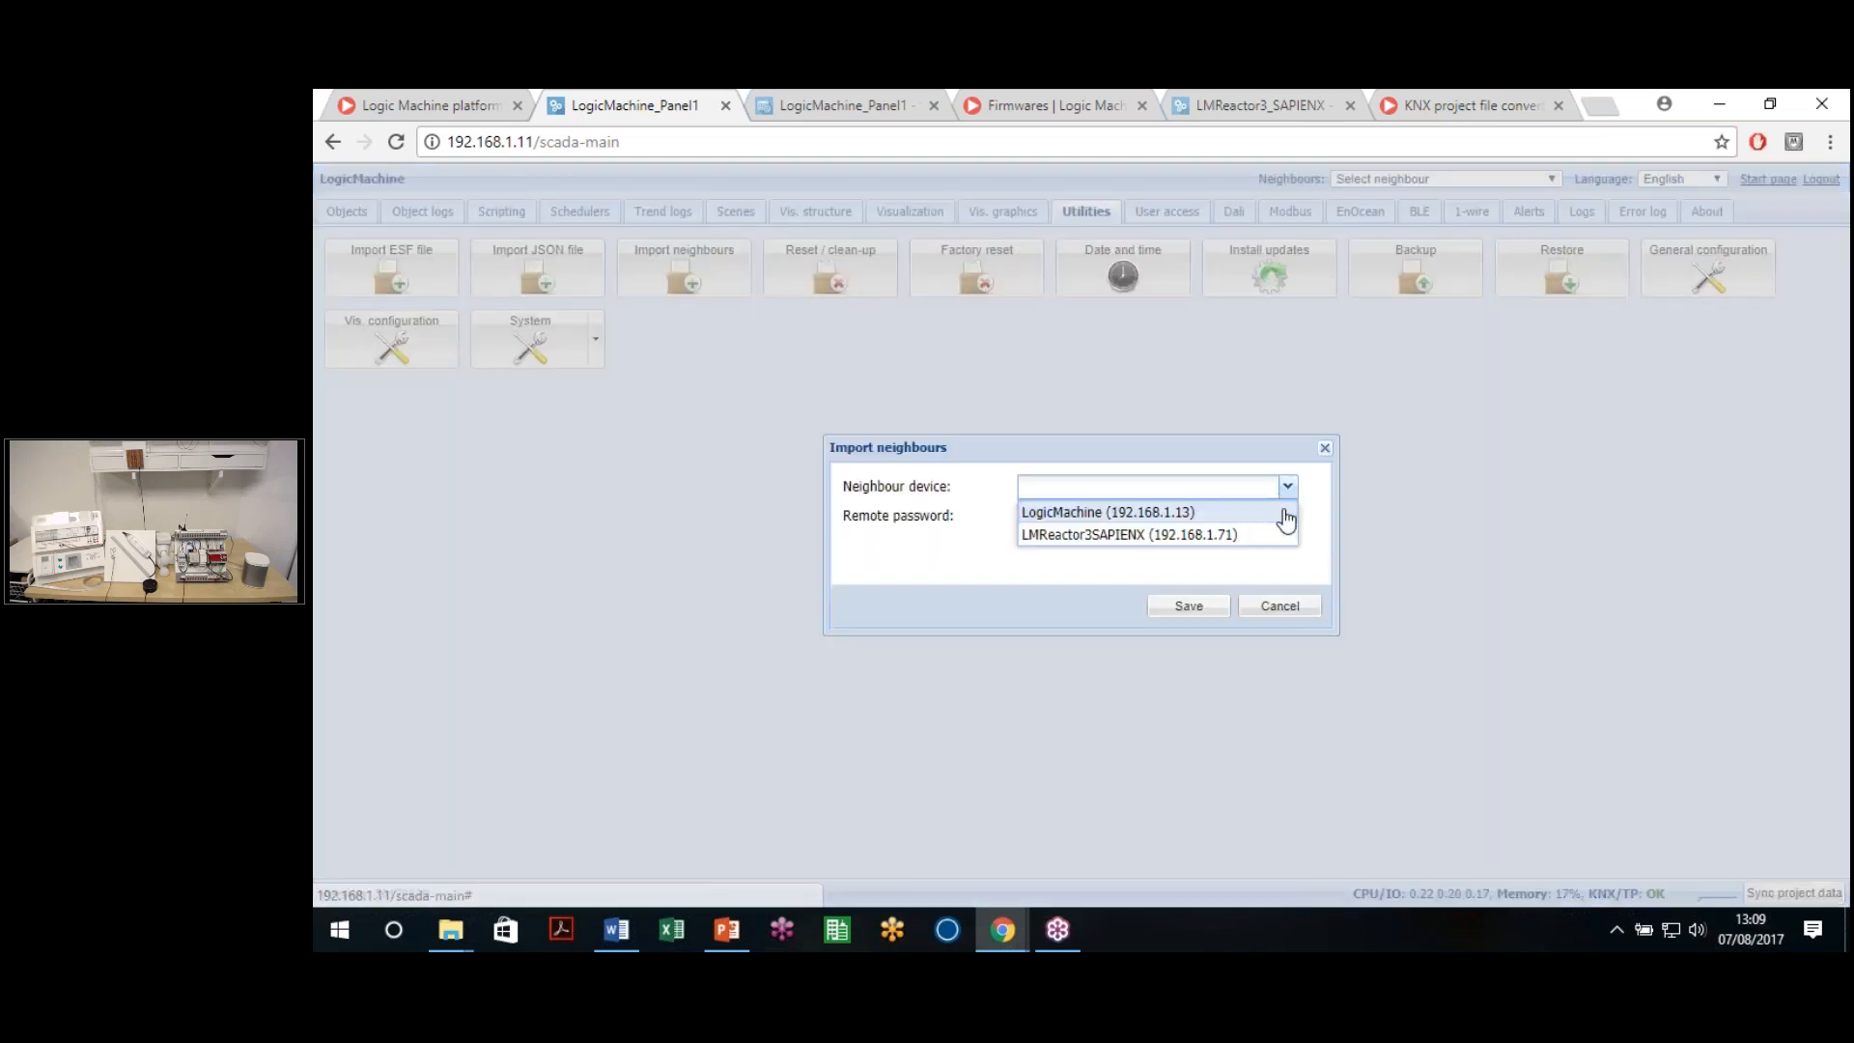
{"action": "left_click", "coordinate": [1223, 549]}
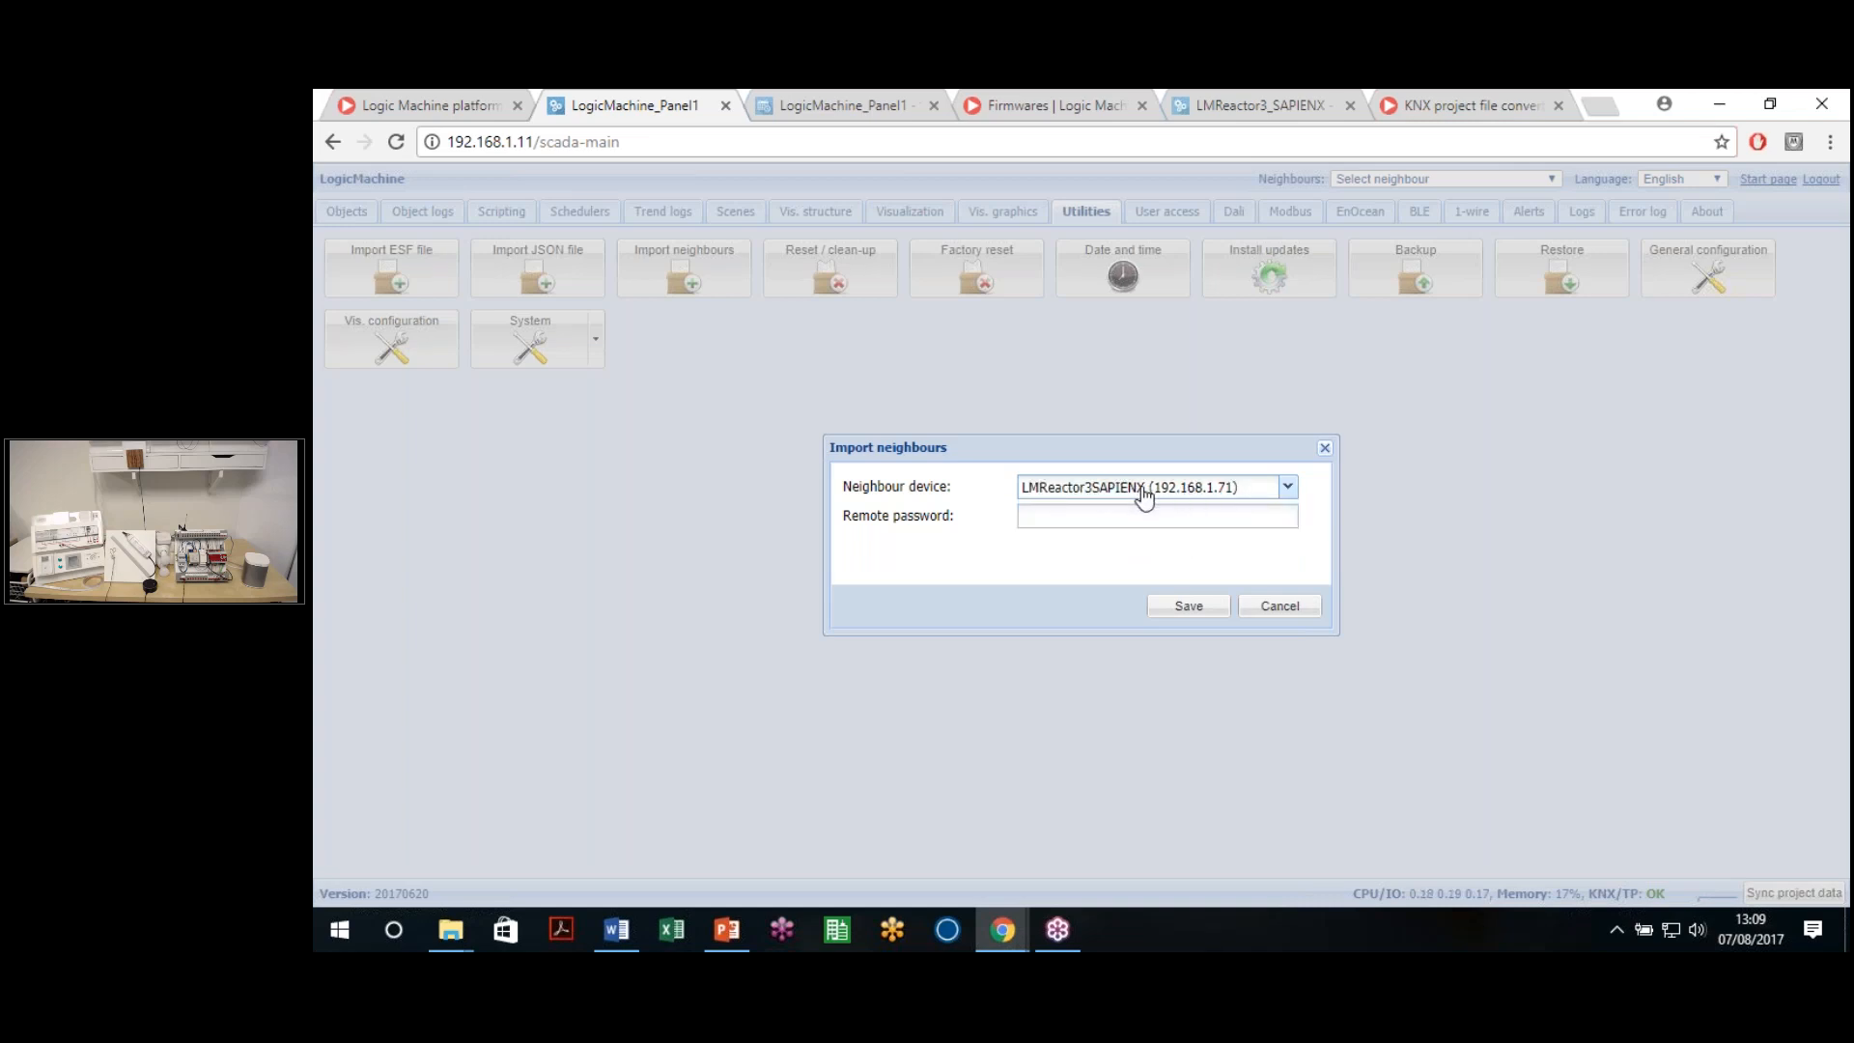
{"action": "left_click", "coordinate": [1178, 516]}
{"action": "left_click", "coordinate": [1266, 609]}
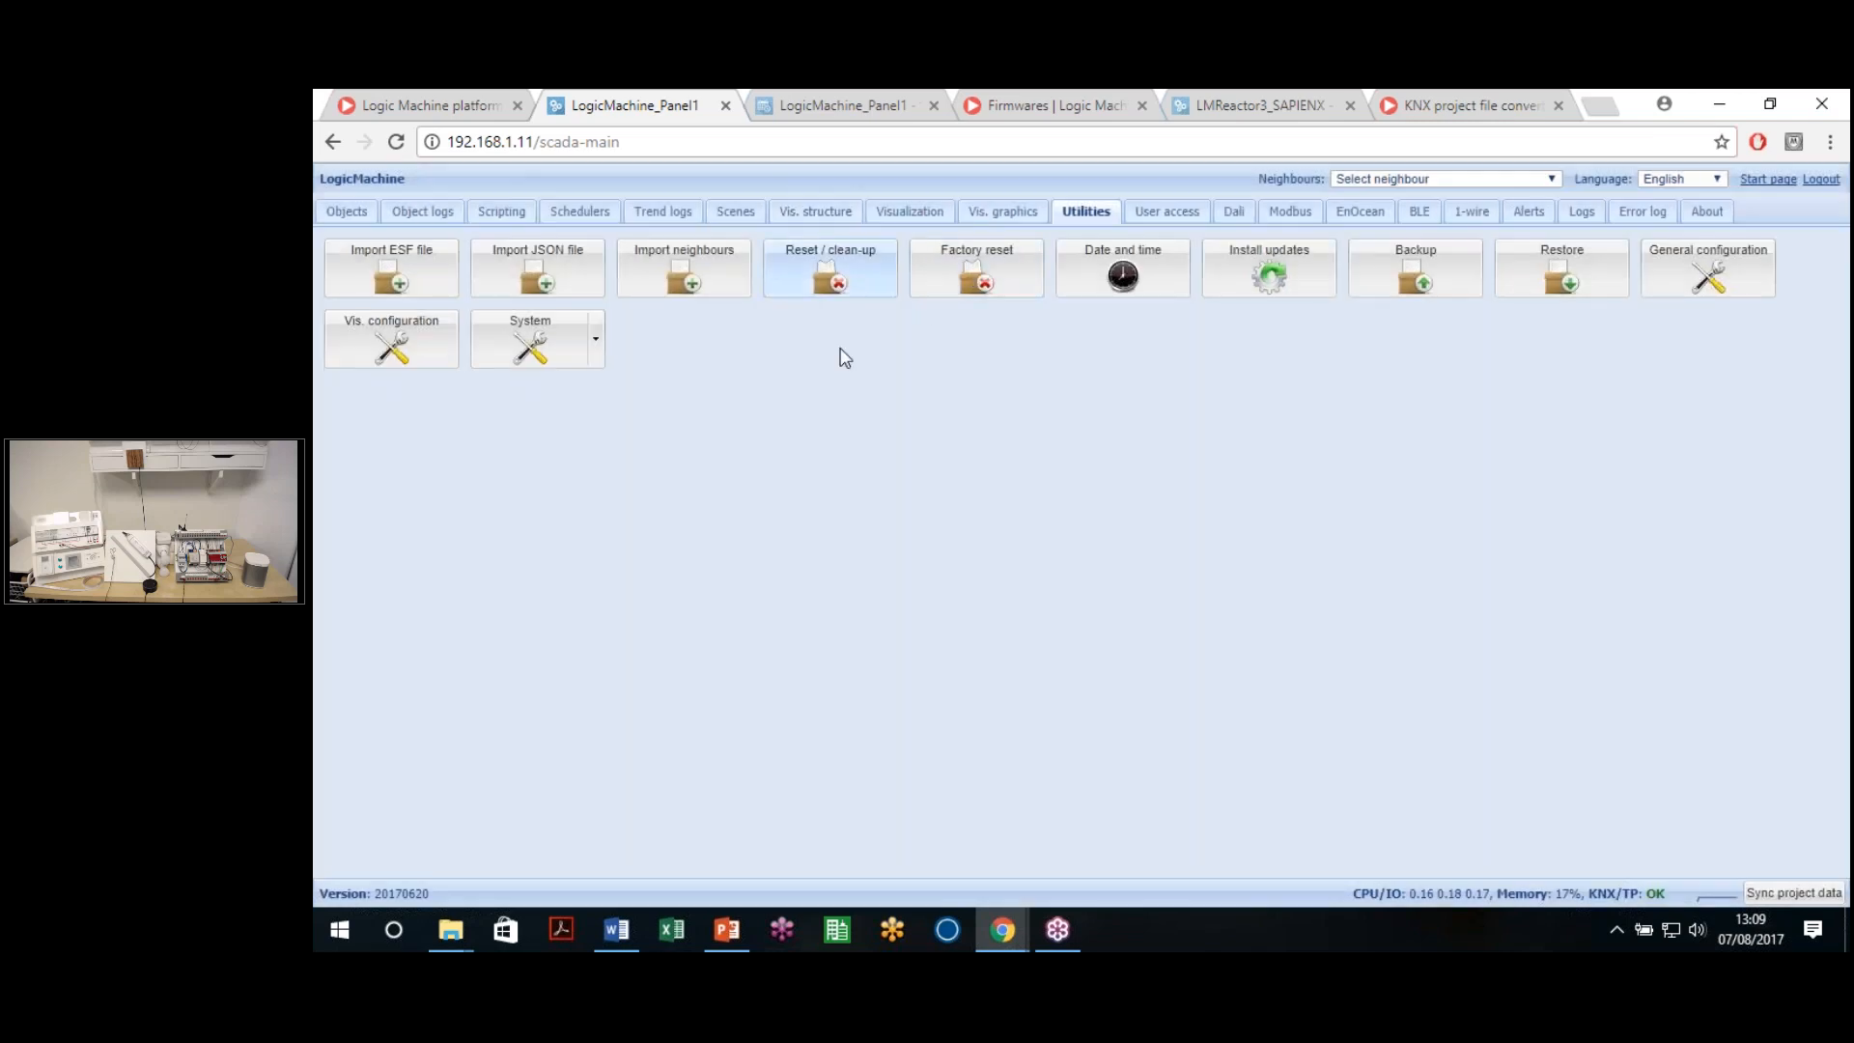
{"action": "left_click", "coordinate": [832, 282]}
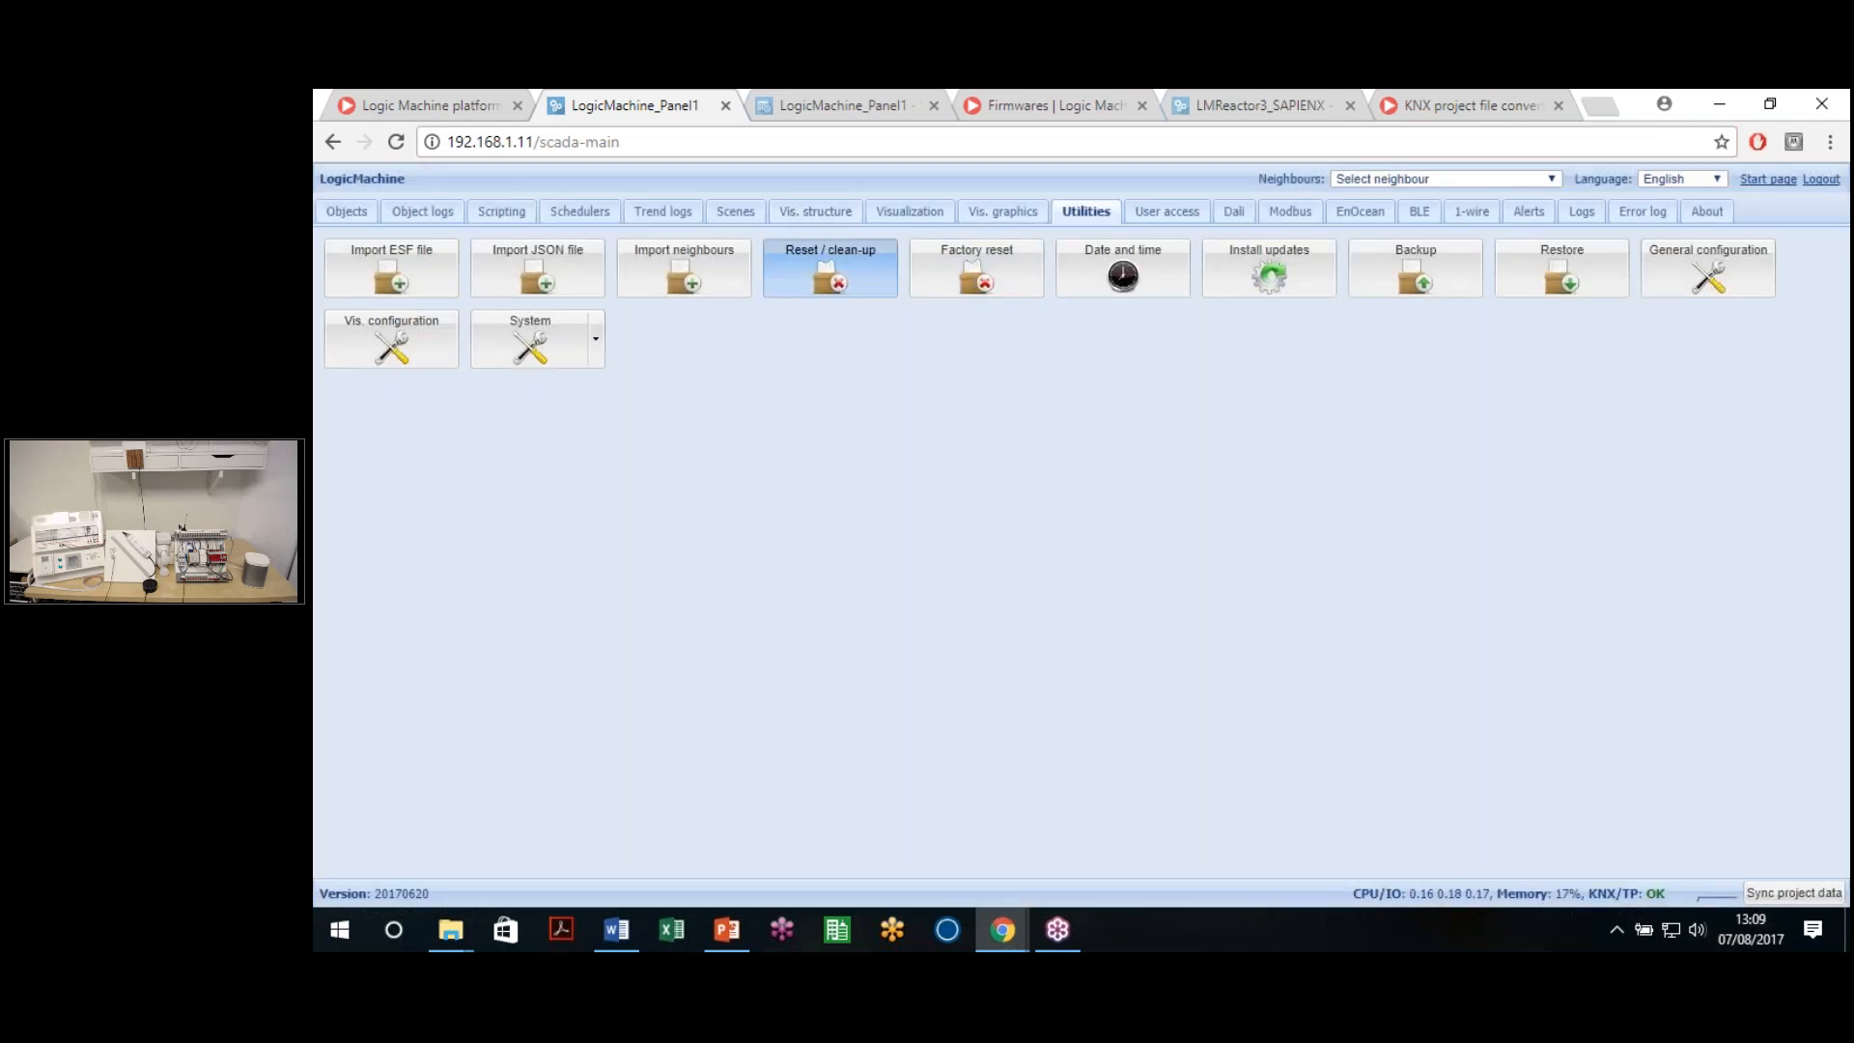
{"action": "left_click", "coordinate": [1181, 435]}
{"action": "left_click", "coordinate": [1180, 463]}
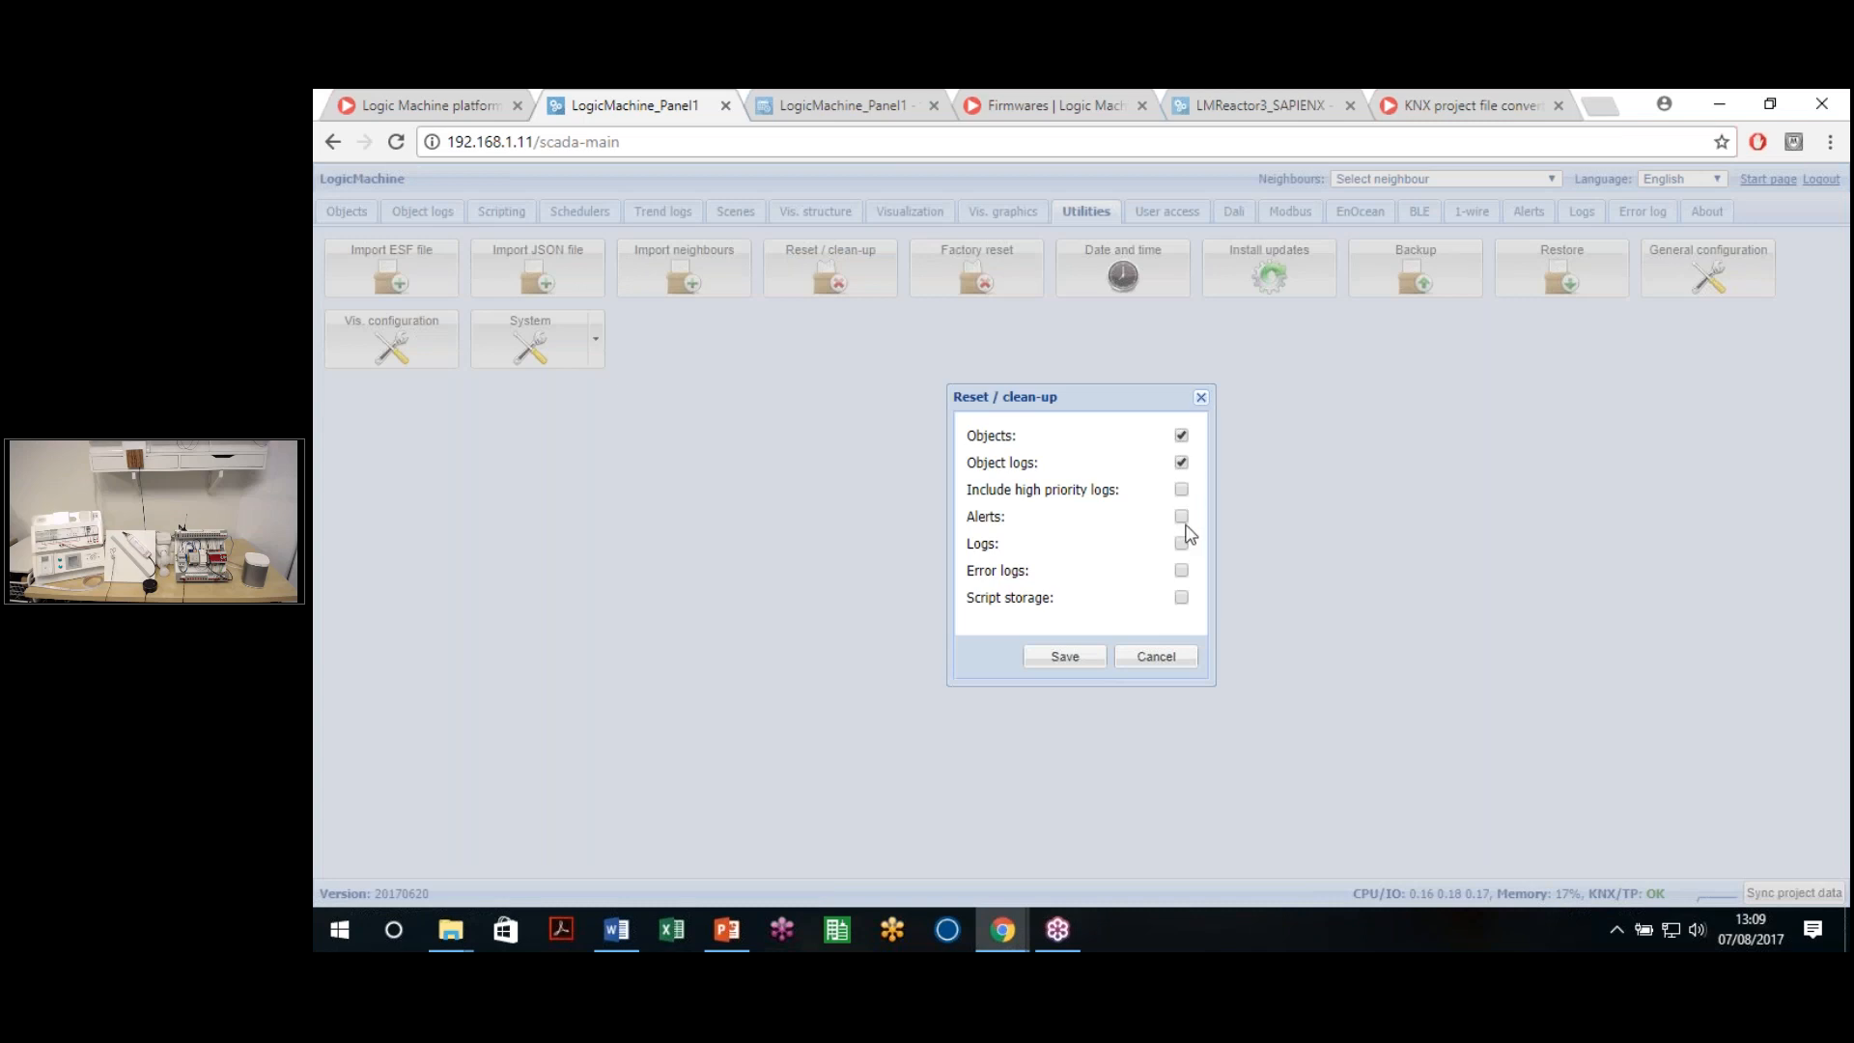
{"action": "left_click", "coordinate": [1181, 489]}
{"action": "left_click", "coordinate": [1181, 517]}
{"action": "left_click", "coordinate": [1180, 543]}
{"action": "left_click", "coordinate": [1180, 571]}
{"action": "left_click", "coordinate": [1180, 598]}
{"action": "left_click", "coordinate": [1181, 435]}
{"action": "left_click", "coordinate": [1180, 462]}
{"action": "left_click", "coordinate": [1181, 489]}
{"action": "left_click", "coordinate": [1181, 490]}
{"action": "left_click", "coordinate": [1182, 462]}
{"action": "left_click", "coordinate": [1163, 665]}
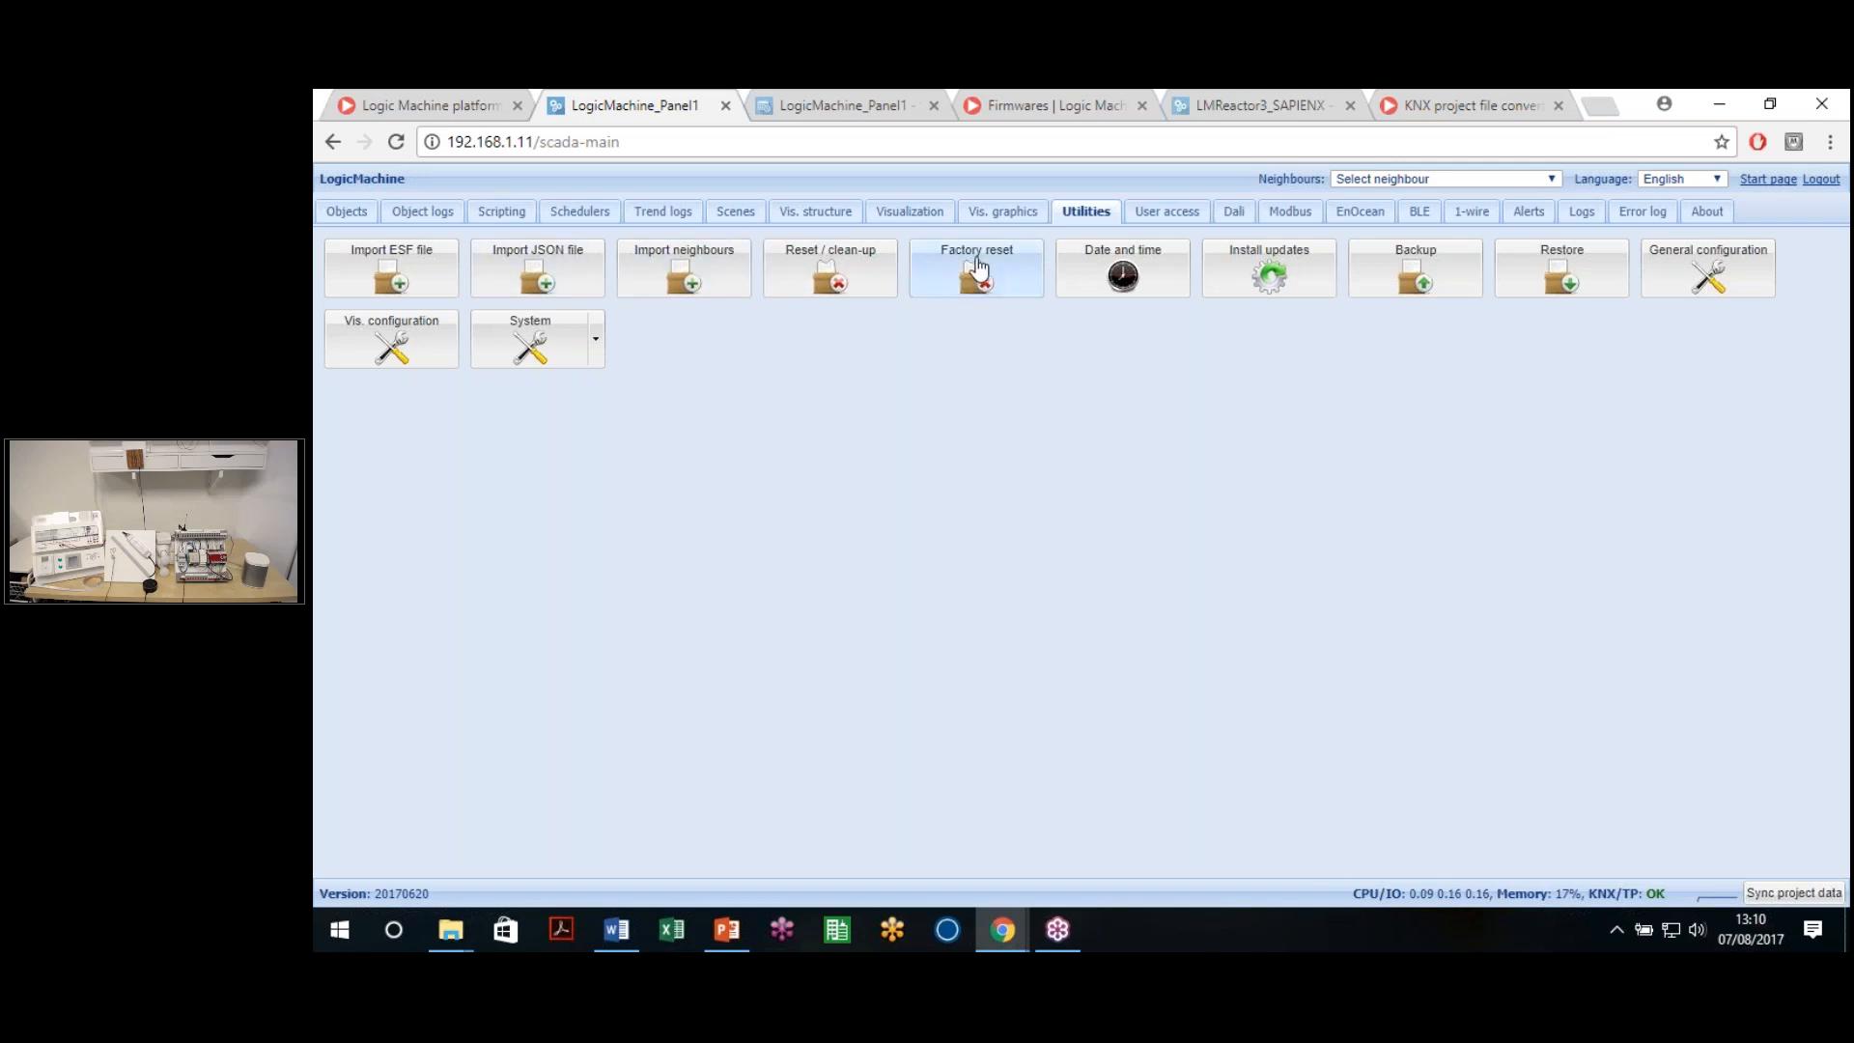
{"action": "left_click", "coordinate": [948, 286]}
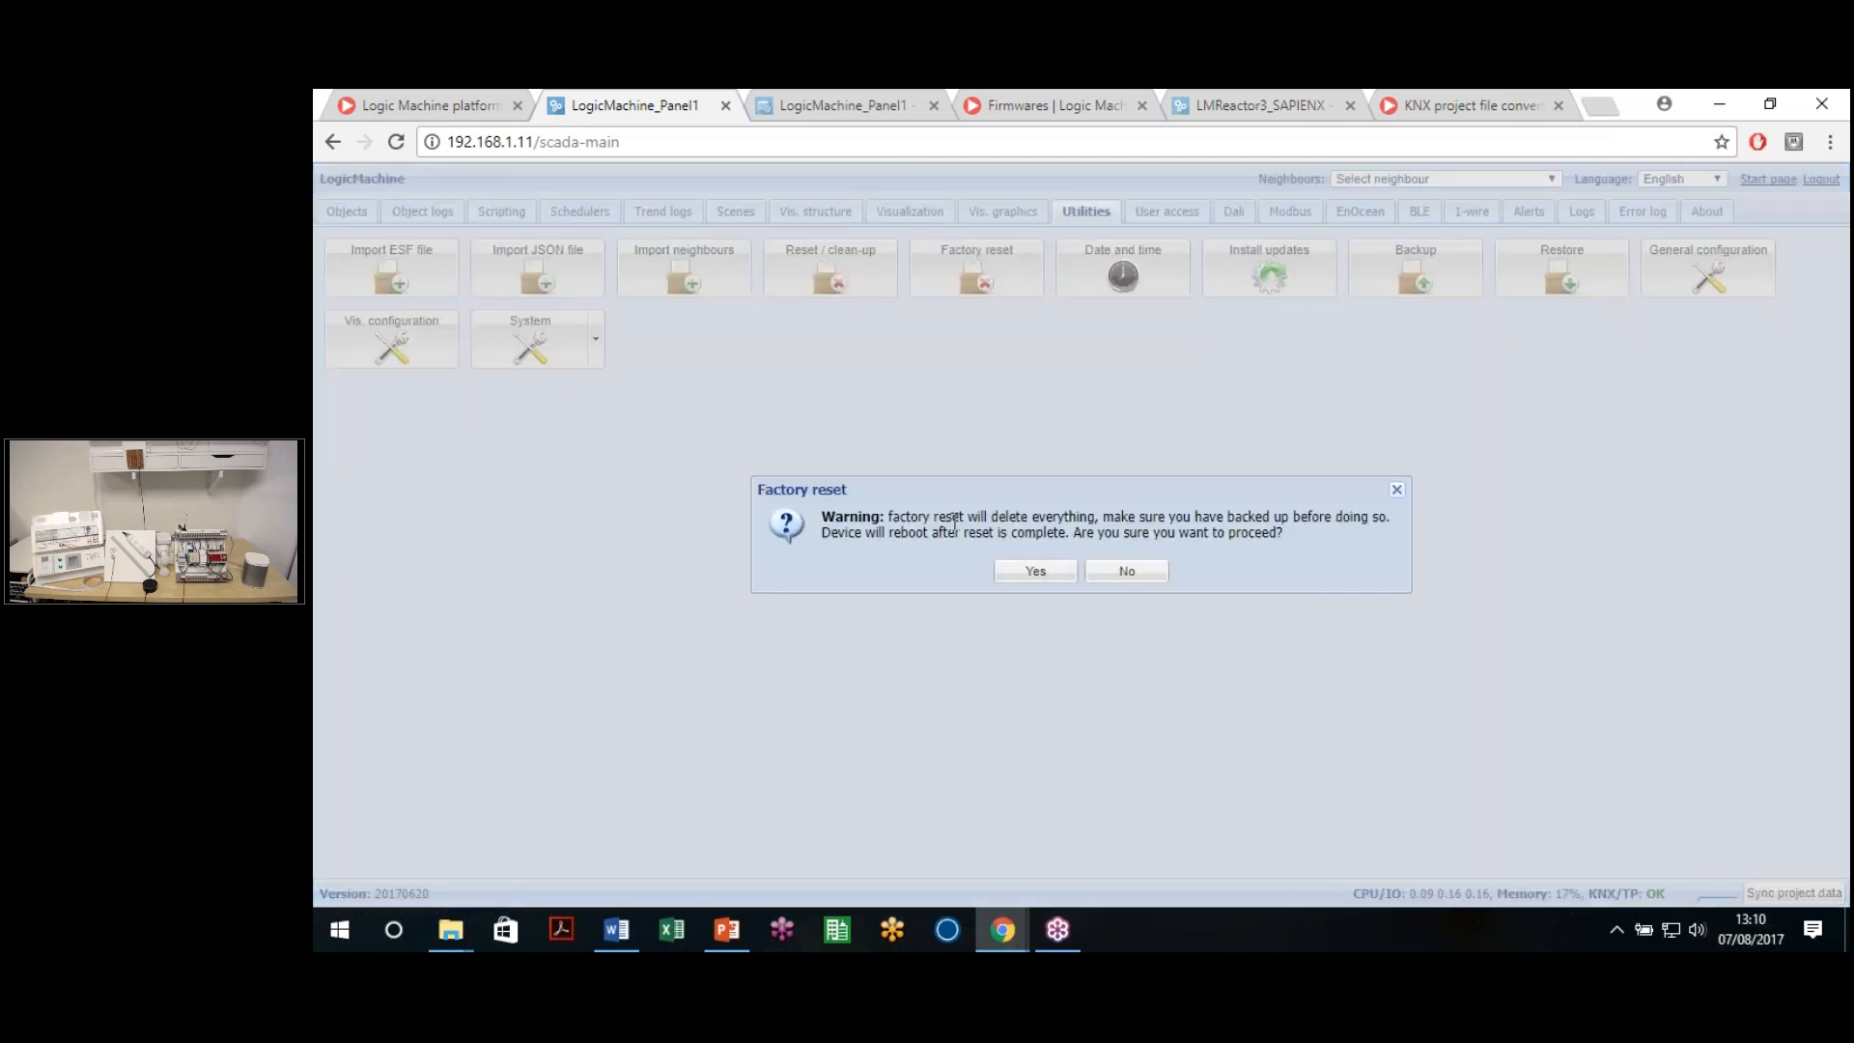
{"action": "left_click_drag", "start_coordinate": [918, 516], "coordinate": [1260, 547]}
{"action": "left_click", "coordinate": [1239, 543]}
{"action": "left_click", "coordinate": [1128, 572]}
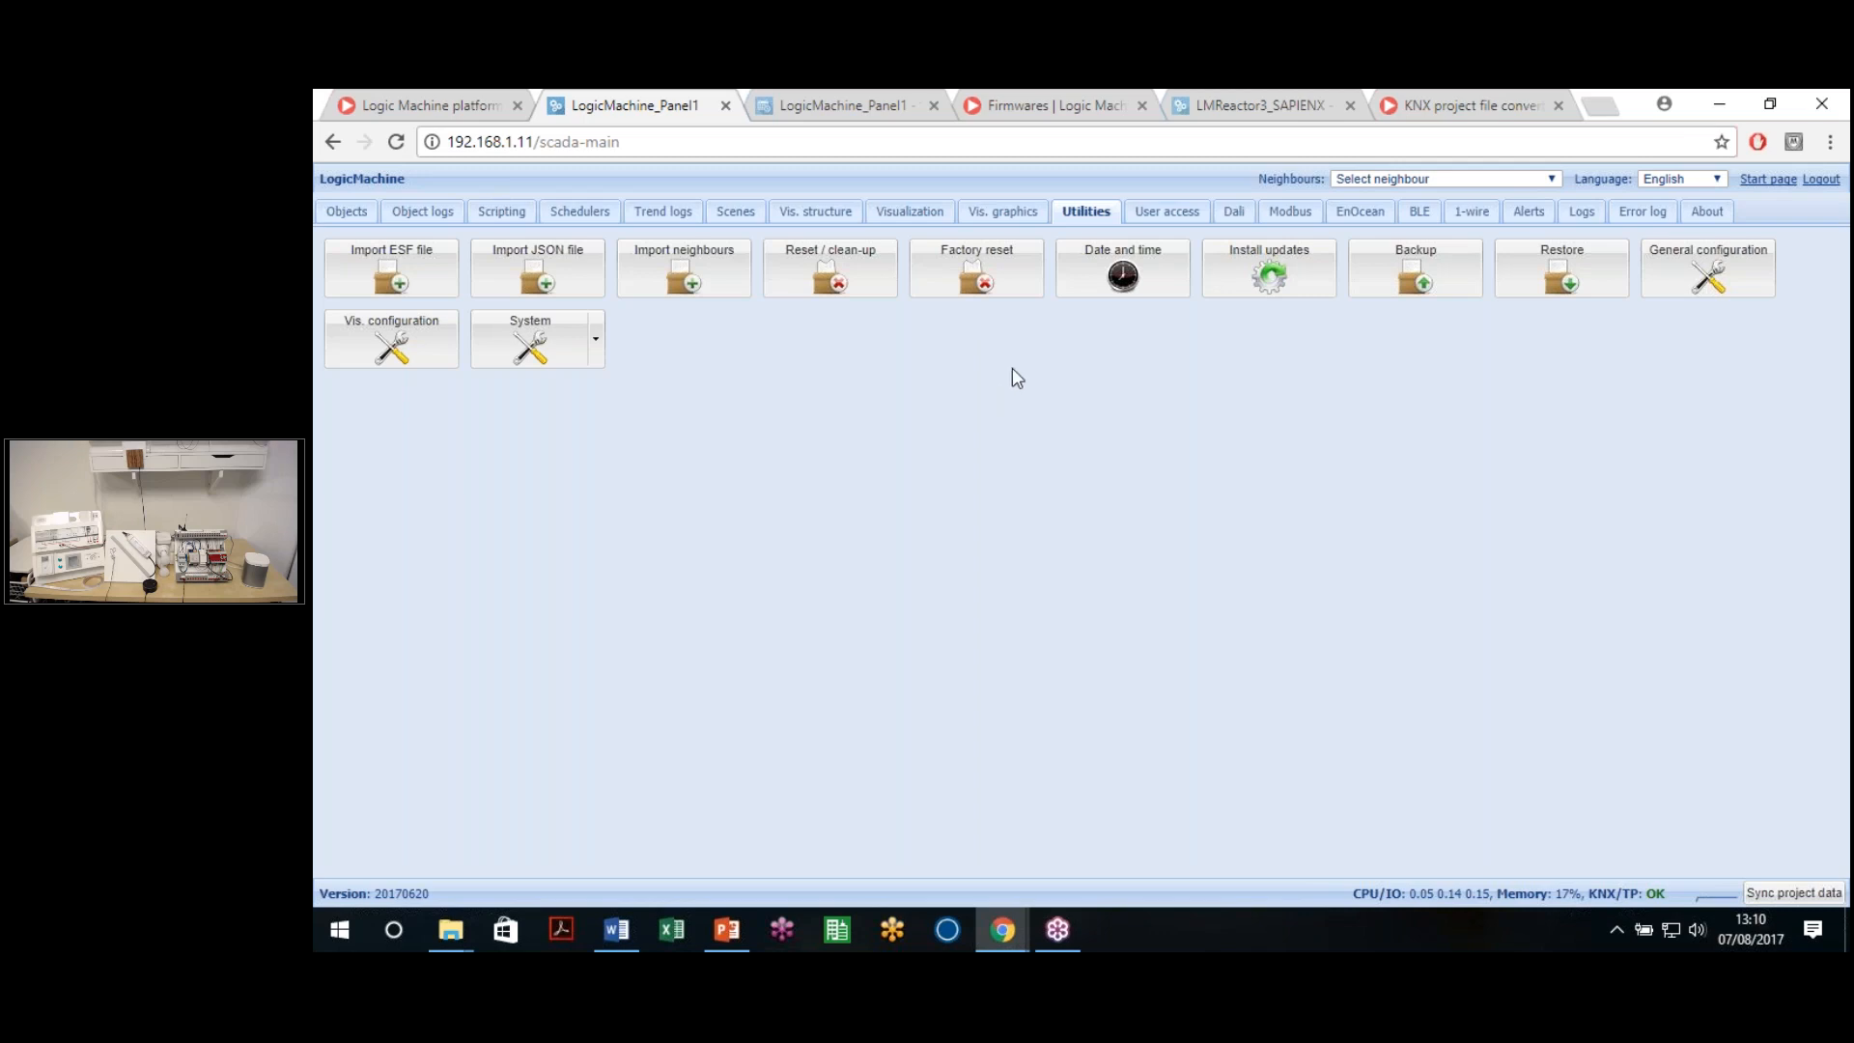
{"action": "left_click", "coordinate": [1139, 277]}
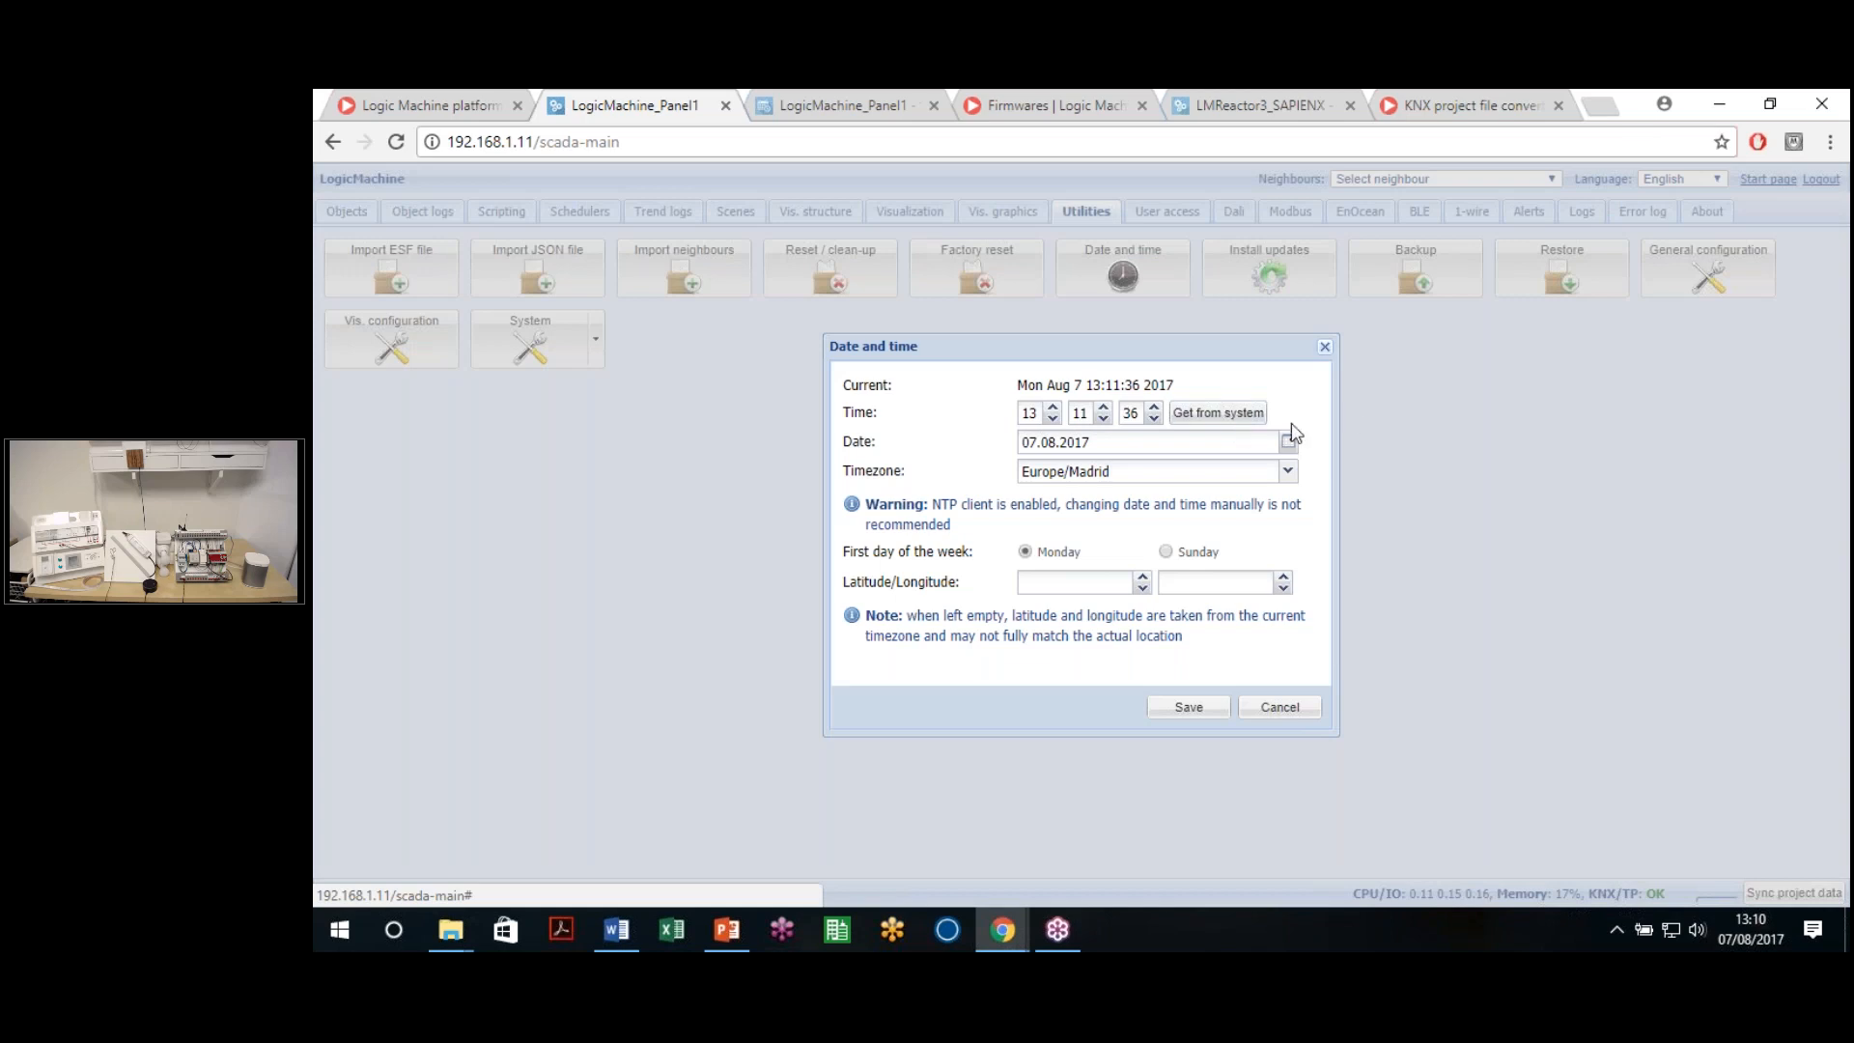
{"action": "mouse_move", "coordinate": [1062, 504]}
{"action": "left_mouse_down"}
{"action": "mouse_move", "coordinate": [934, 505]}
{"action": "mouse_move", "coordinate": [1061, 506]}
{"action": "left_mouse_up"}
{"action": "left_click", "coordinate": [1000, 506]}
{"action": "left_click", "coordinate": [1083, 505]}
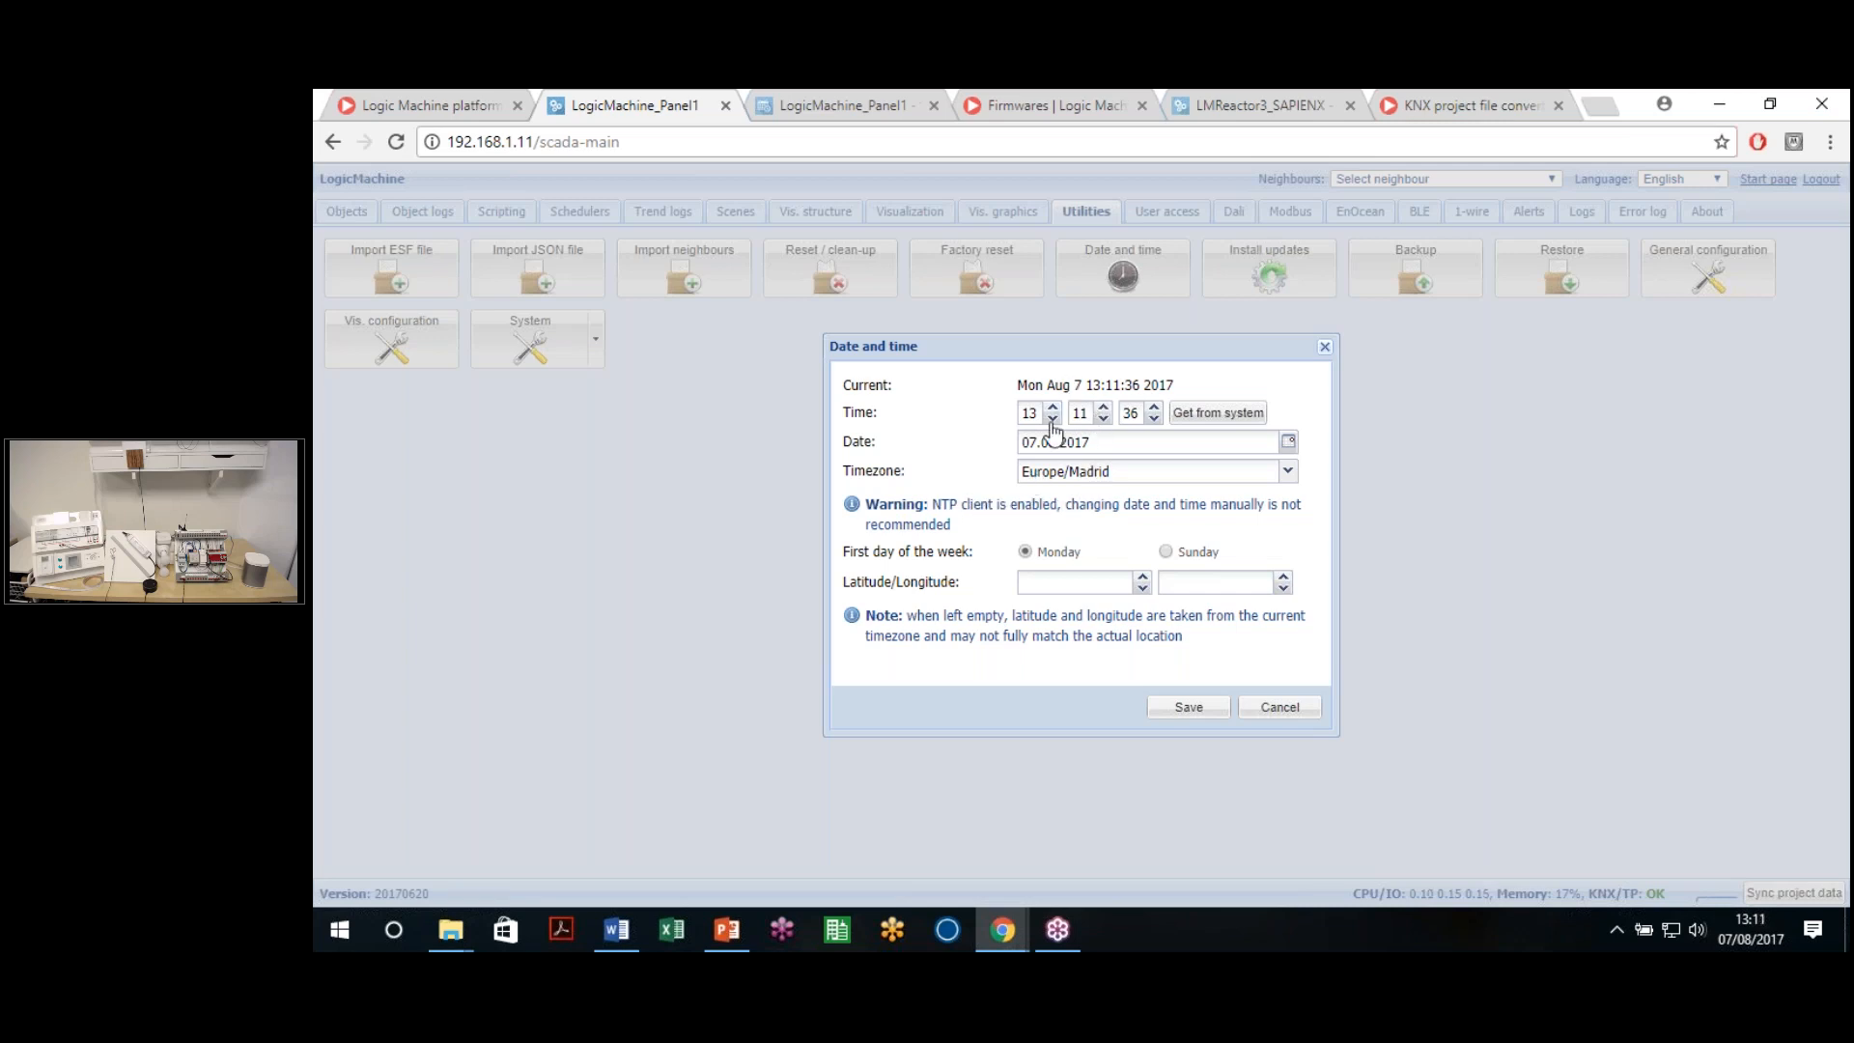
{"action": "left_click_drag", "start_coordinate": [1072, 505], "coordinate": [950, 526]}
{"action": "left_click", "coordinate": [950, 526]}
{"action": "left_click", "coordinate": [1195, 582]}
{"action": "left_click", "coordinate": [1271, 722]}
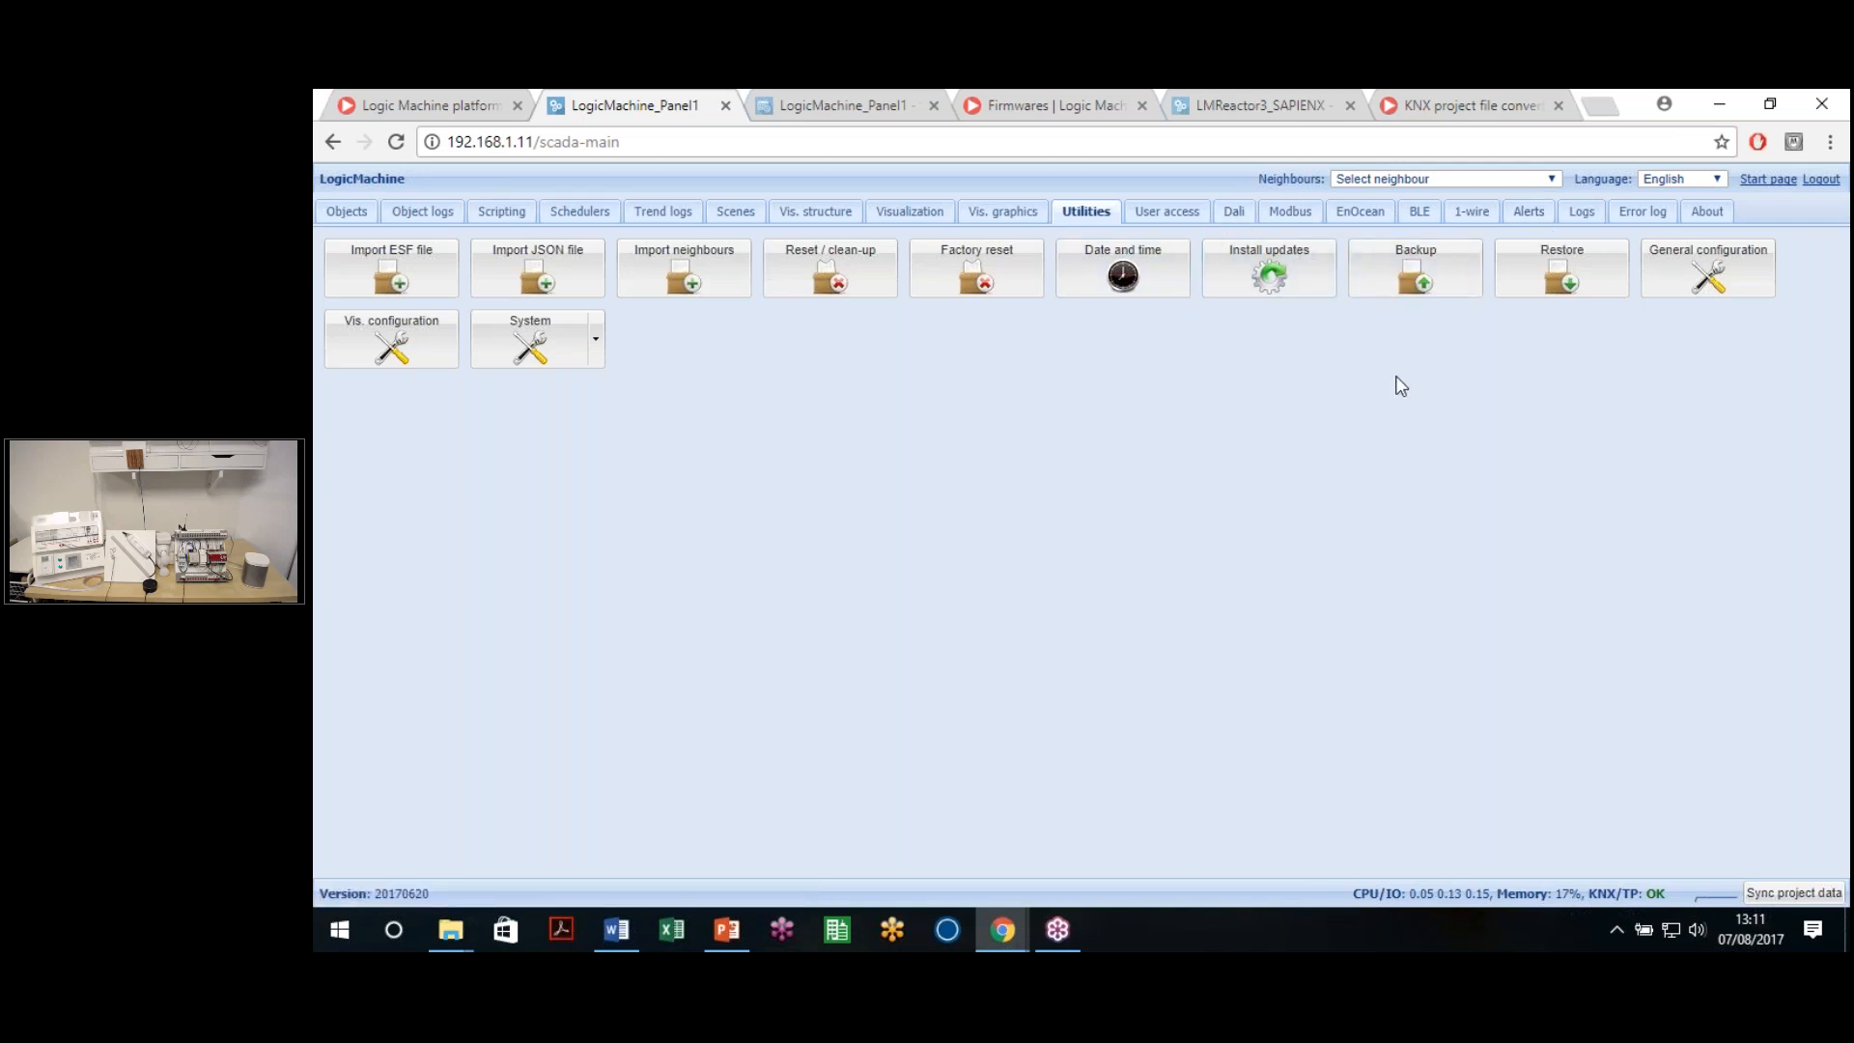
Download the project backup and open Project-LogicMachine_Panel1-2017.08.07-13.12.tar.gz from the download bar
{"action": "left_click", "coordinate": [1417, 277]}
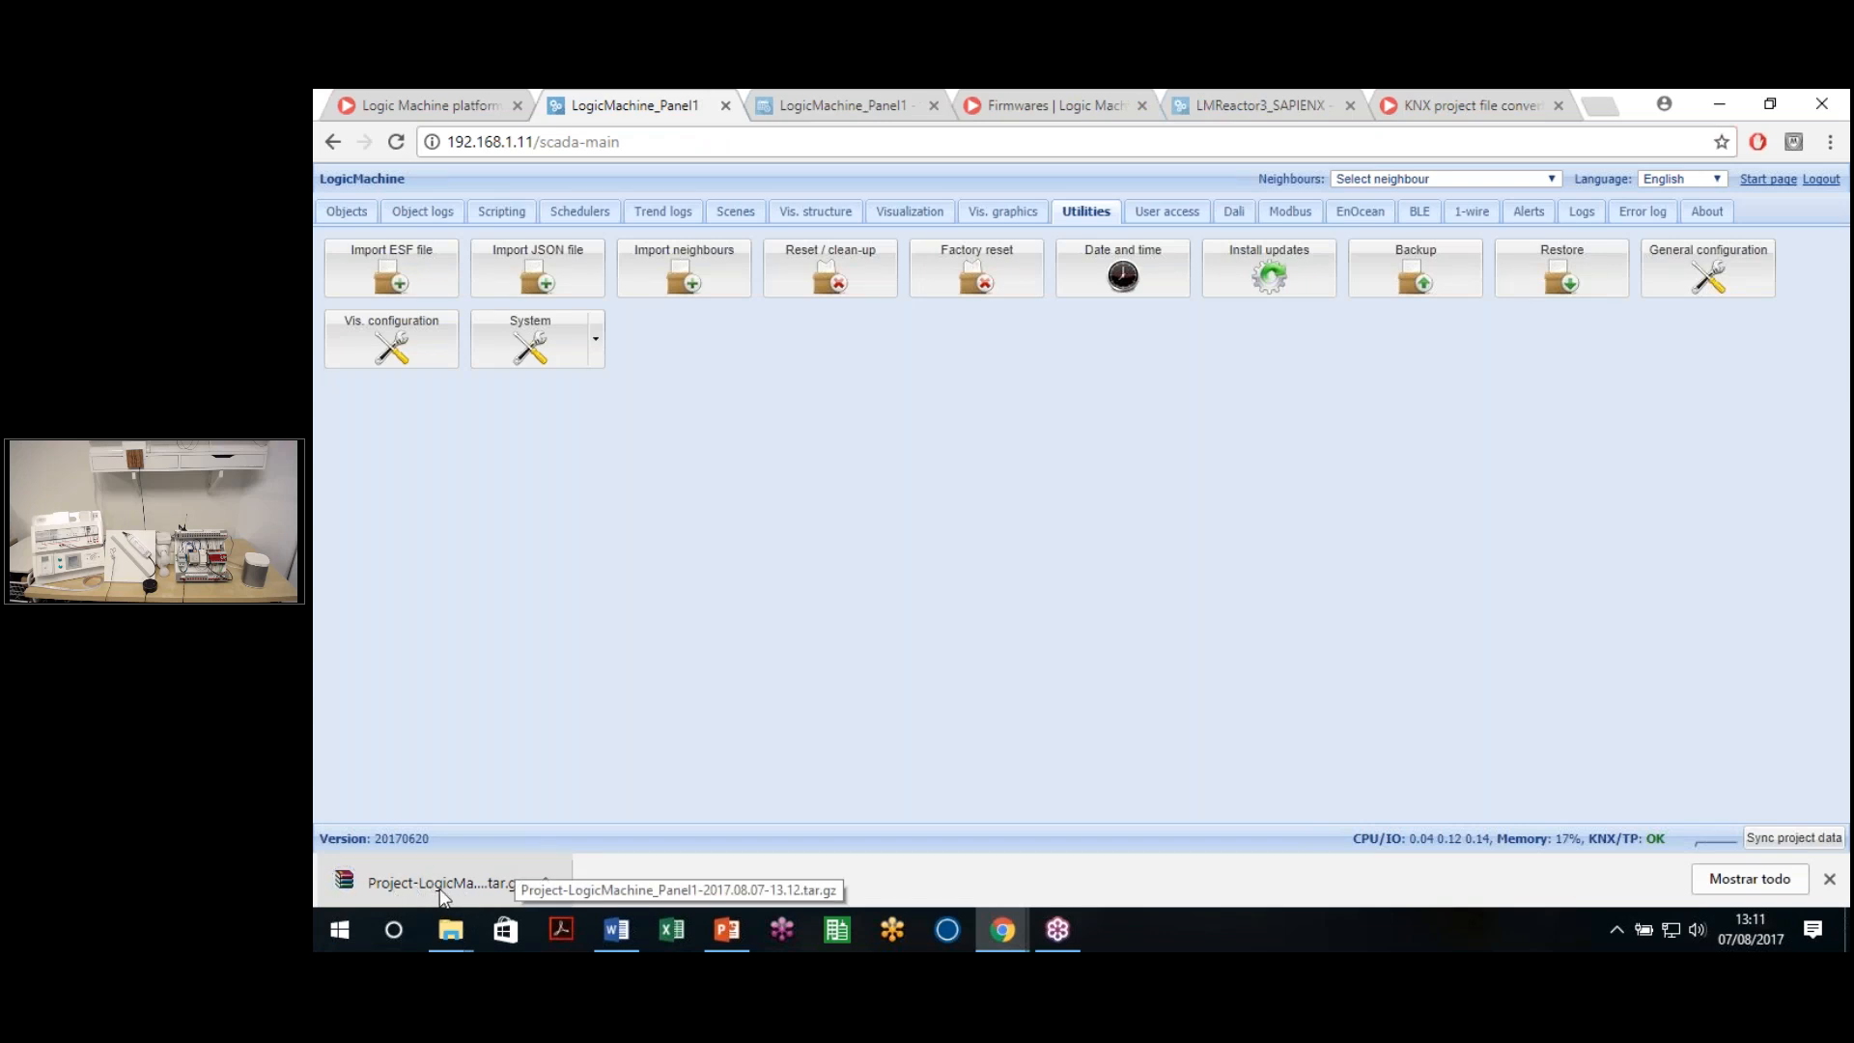
{"action": "left_click", "coordinate": [444, 890]}
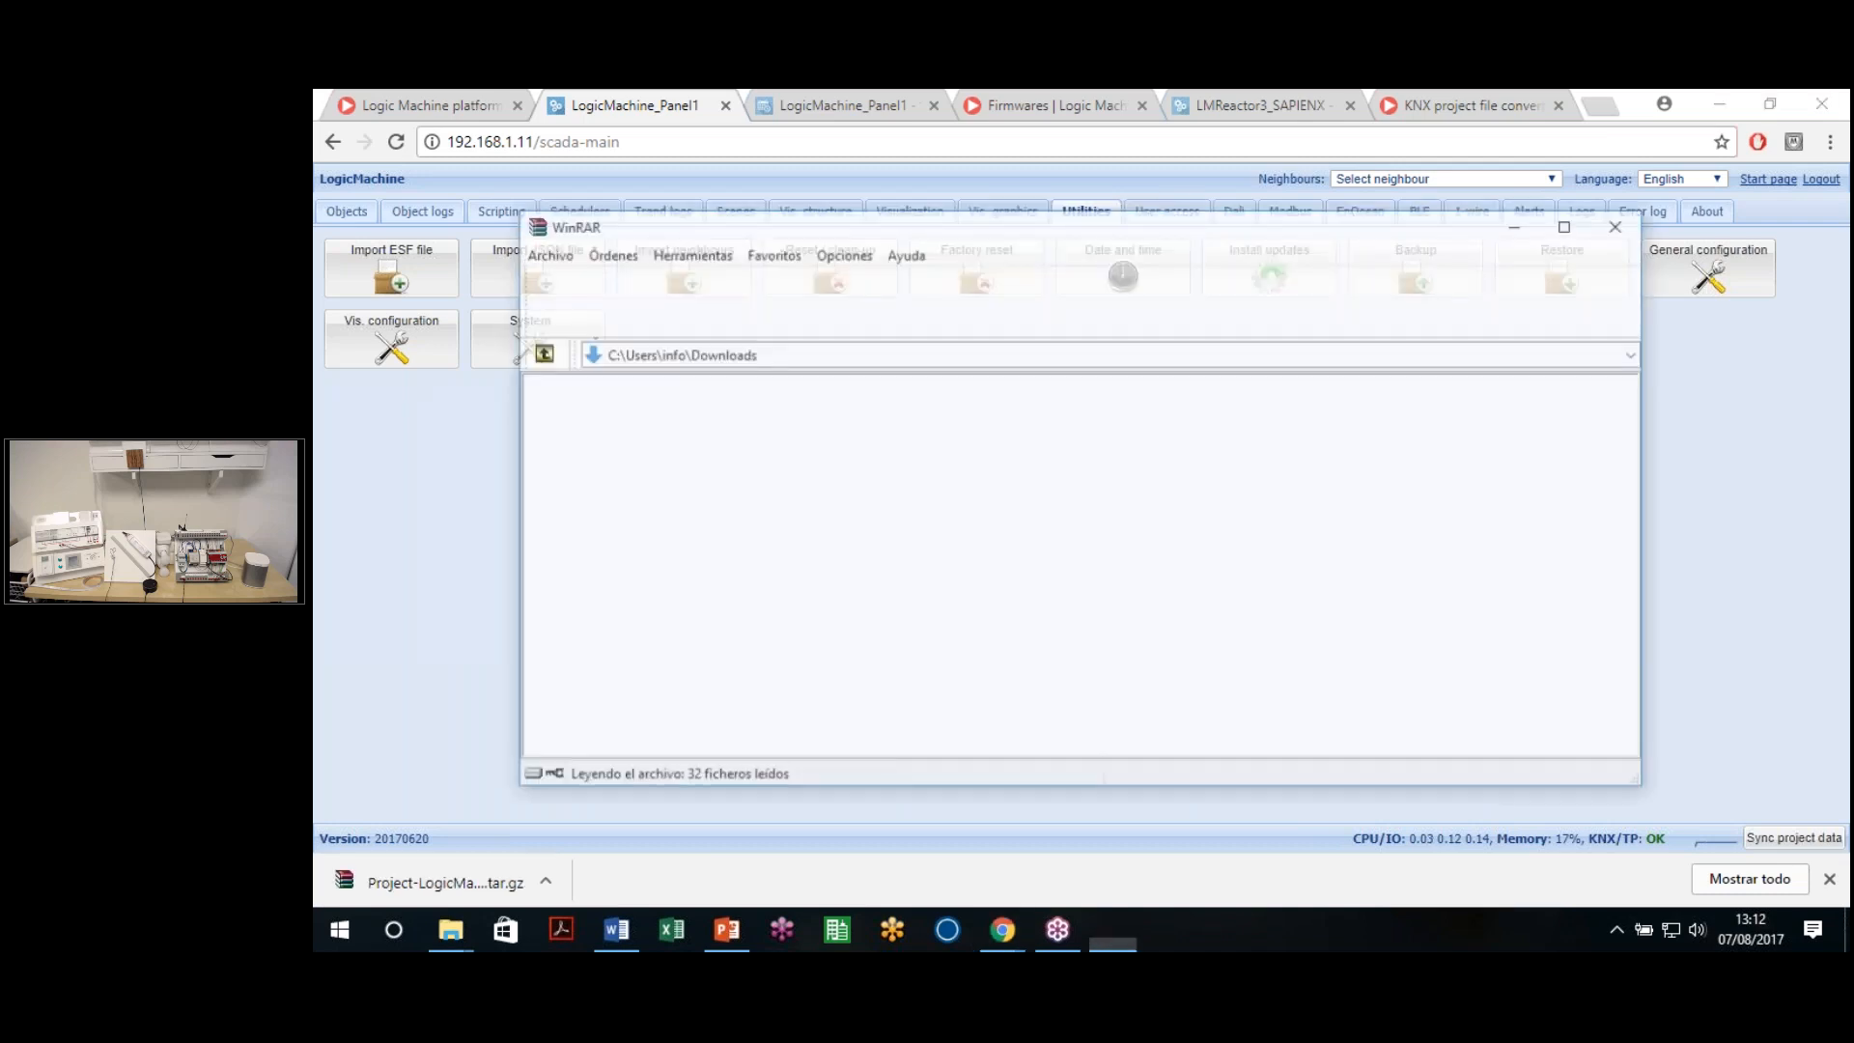
Dismiss the licence reminder, skim the archive's folders, close WinRAR and return to the LogicMachine window
{"action": "left_click", "coordinate": [1214, 531]}
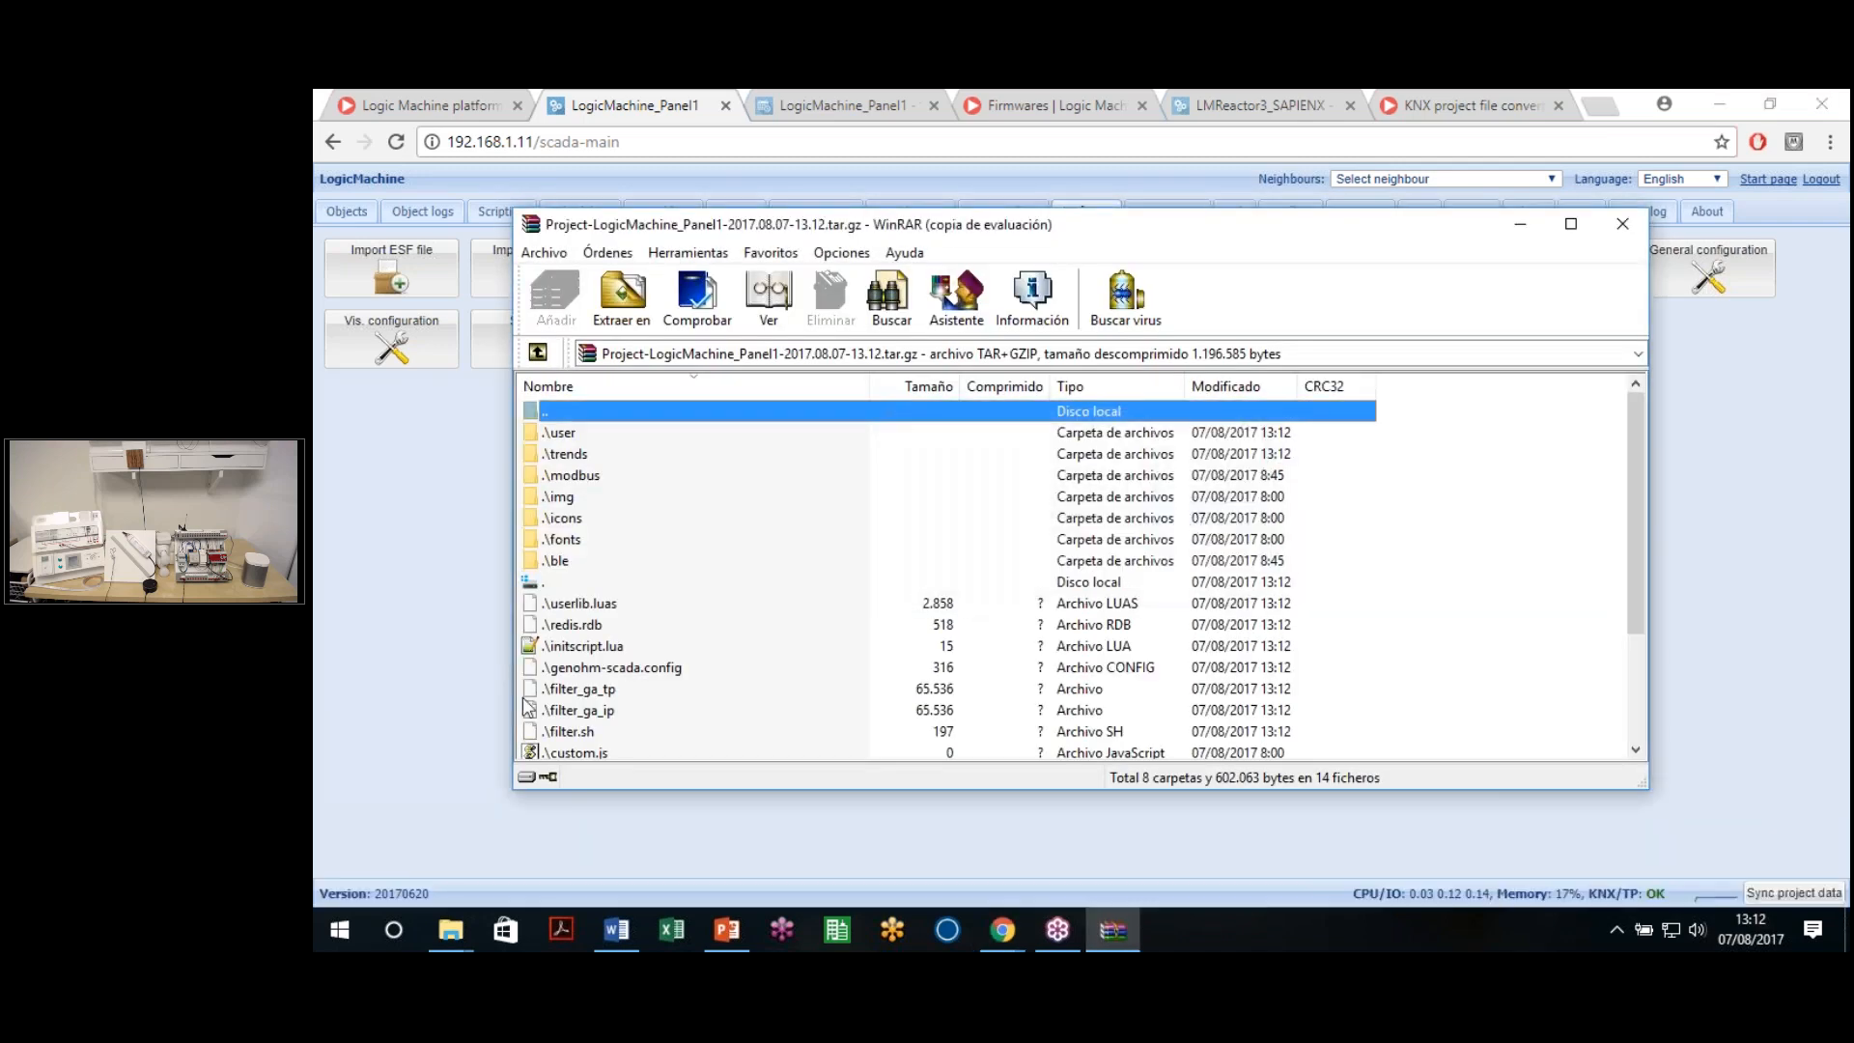
{"action": "scroll", "coordinate": [579, 695], "scroll_direction": "down", "scroll_amount": 3}
{"action": "scroll", "coordinate": [704, 689], "scroll_direction": "up", "scroll_amount": 3}
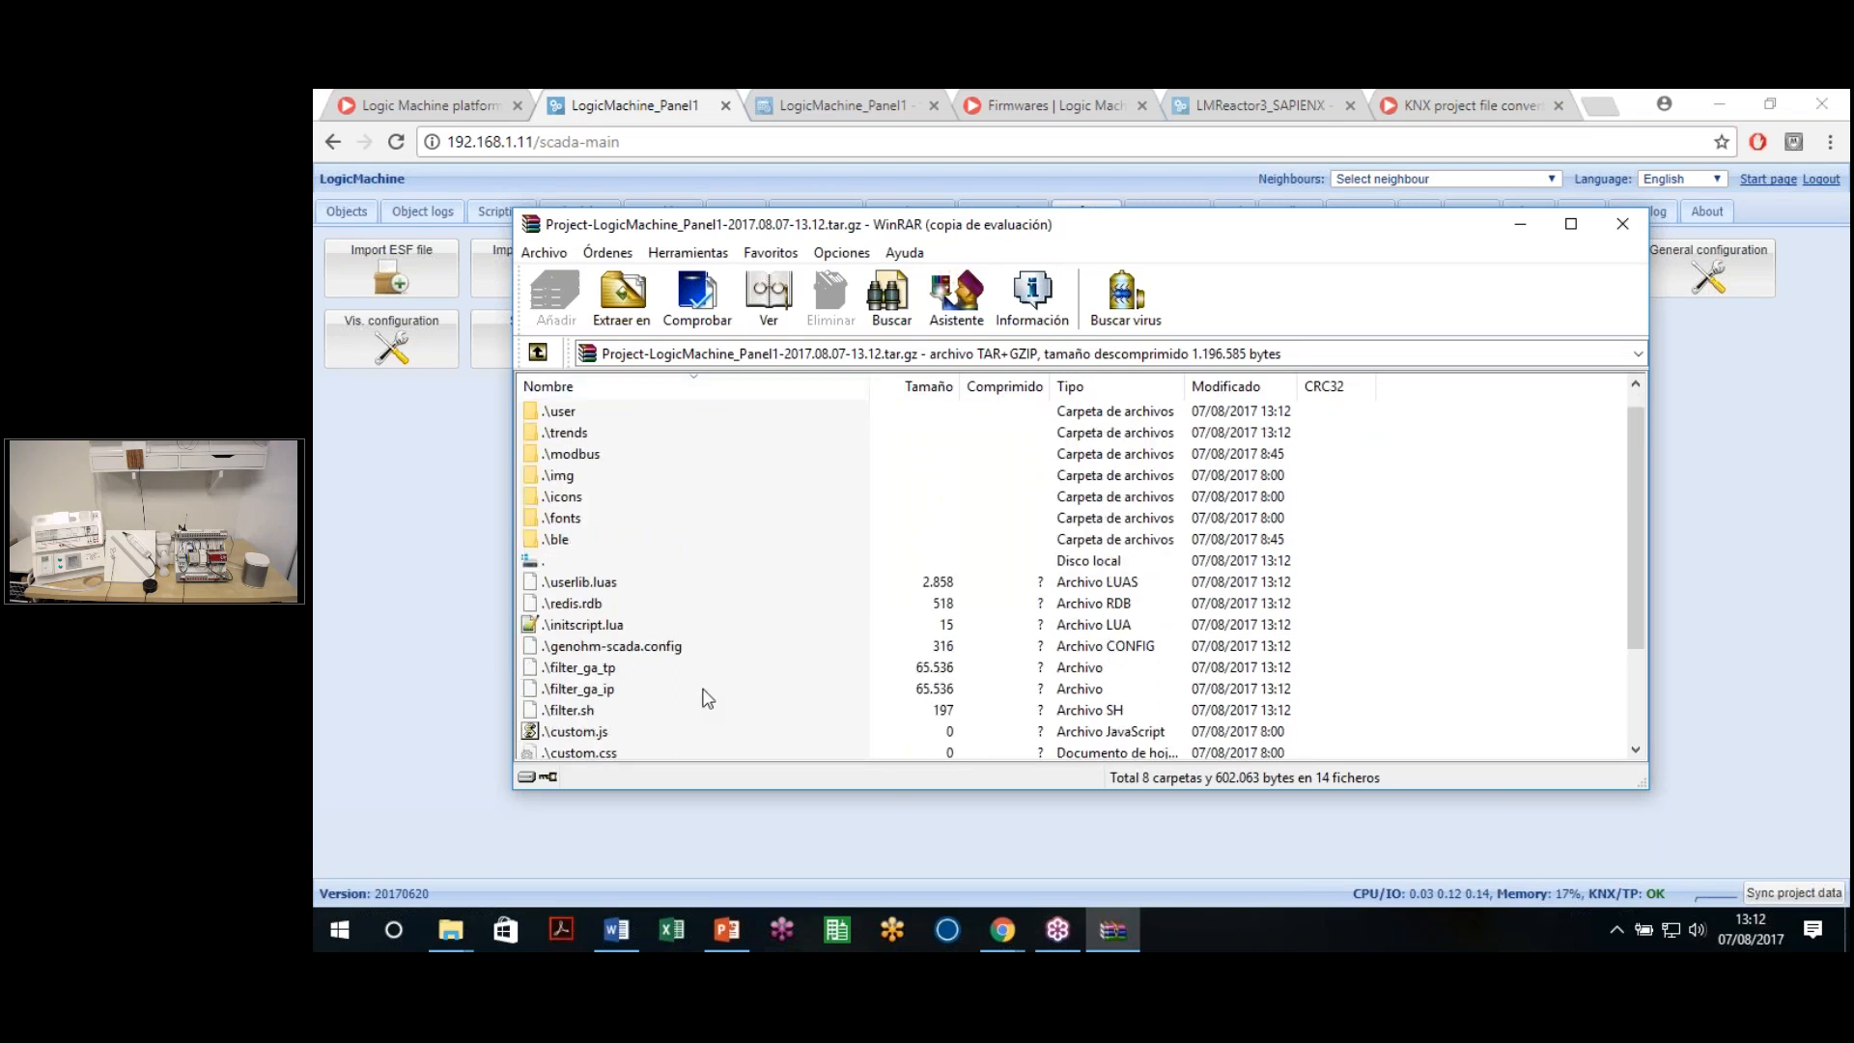
{"action": "left_click", "coordinate": [1625, 230]}
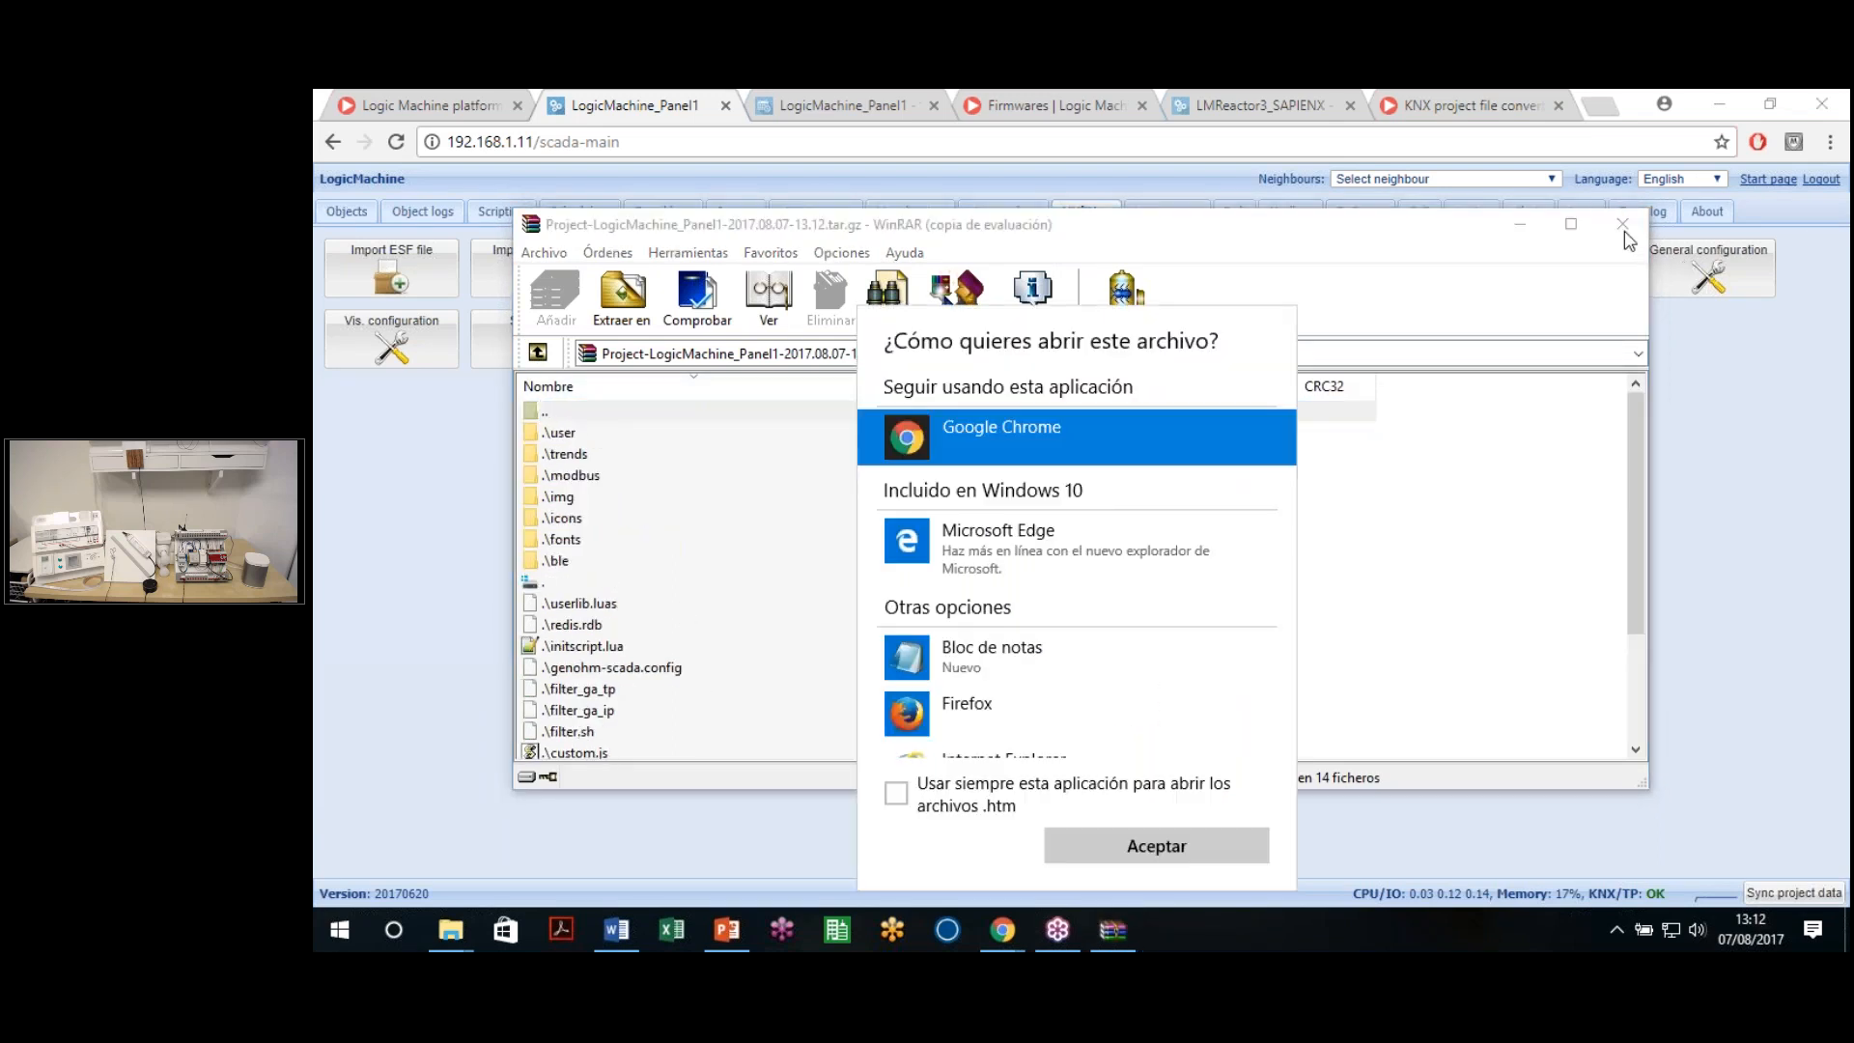
{"action": "left_click", "coordinate": [1625, 232]}
{"action": "left_click", "coordinate": [1620, 228]}
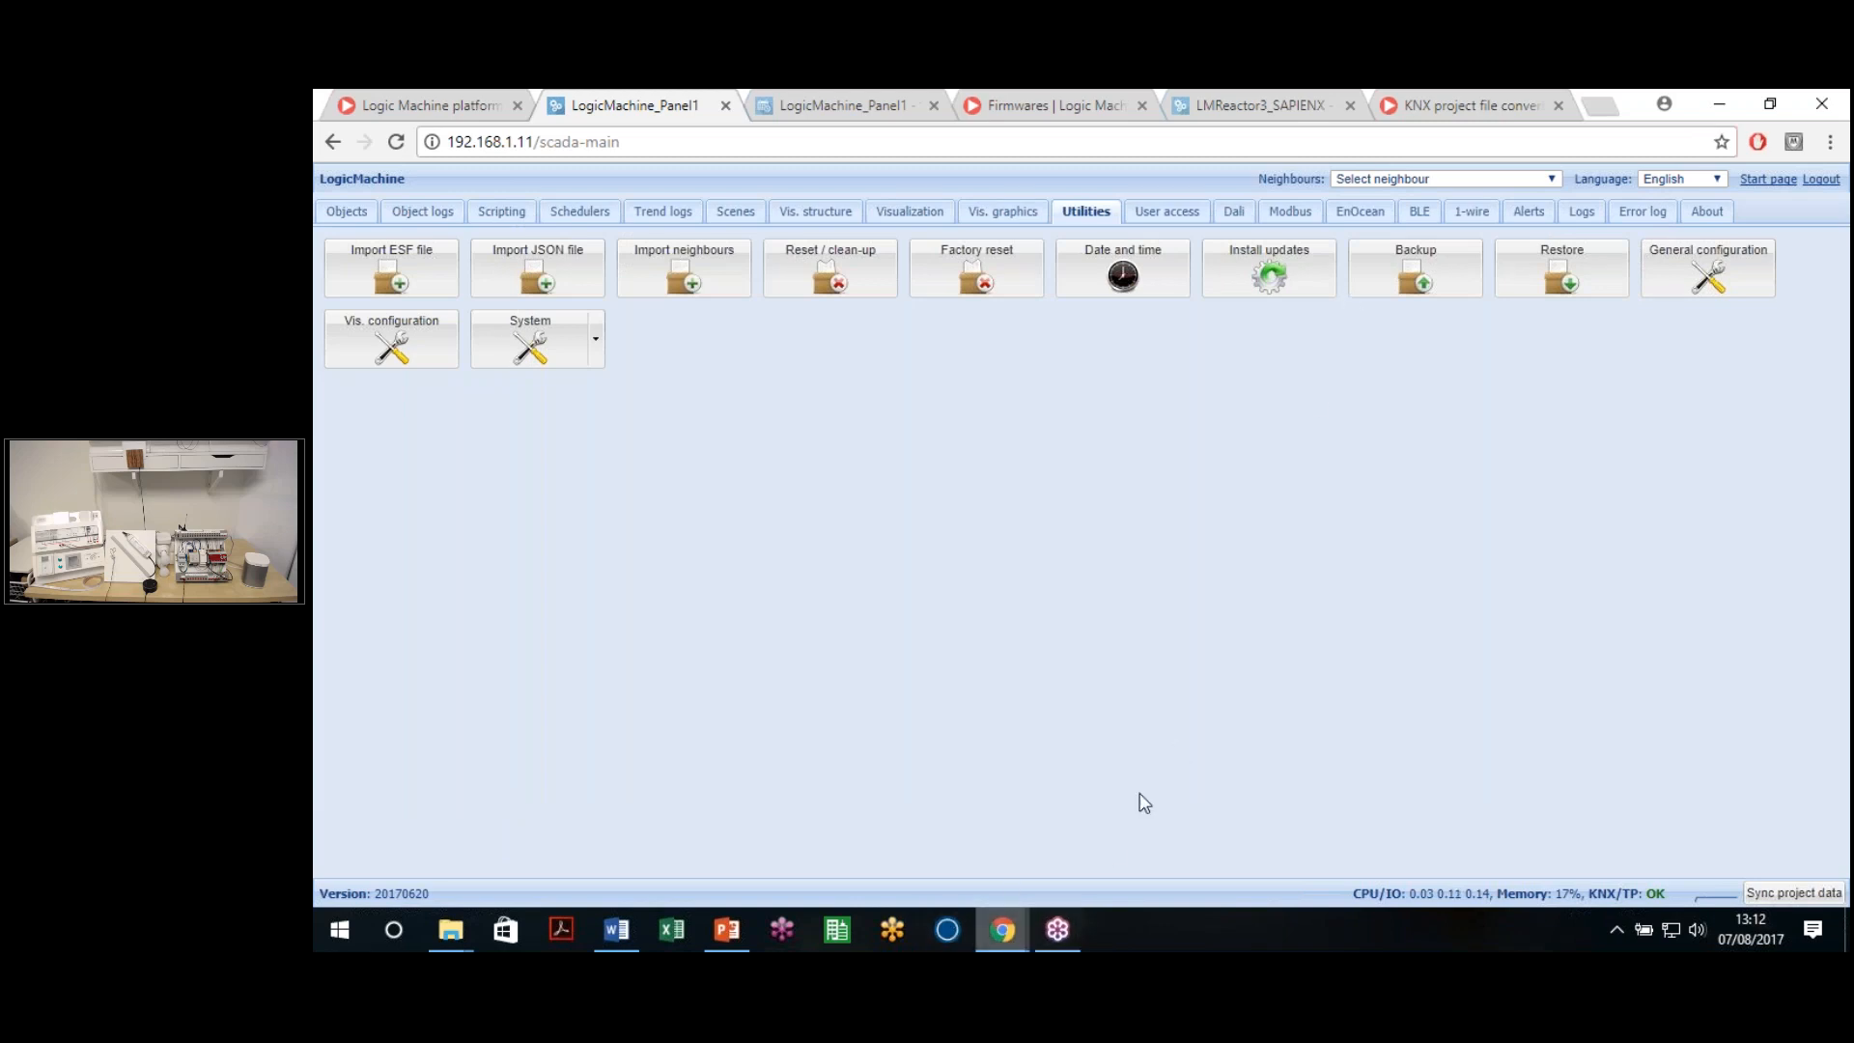
{"action": "left_click", "coordinate": [1002, 929]}
{"action": "left_click", "coordinate": [989, 783]}
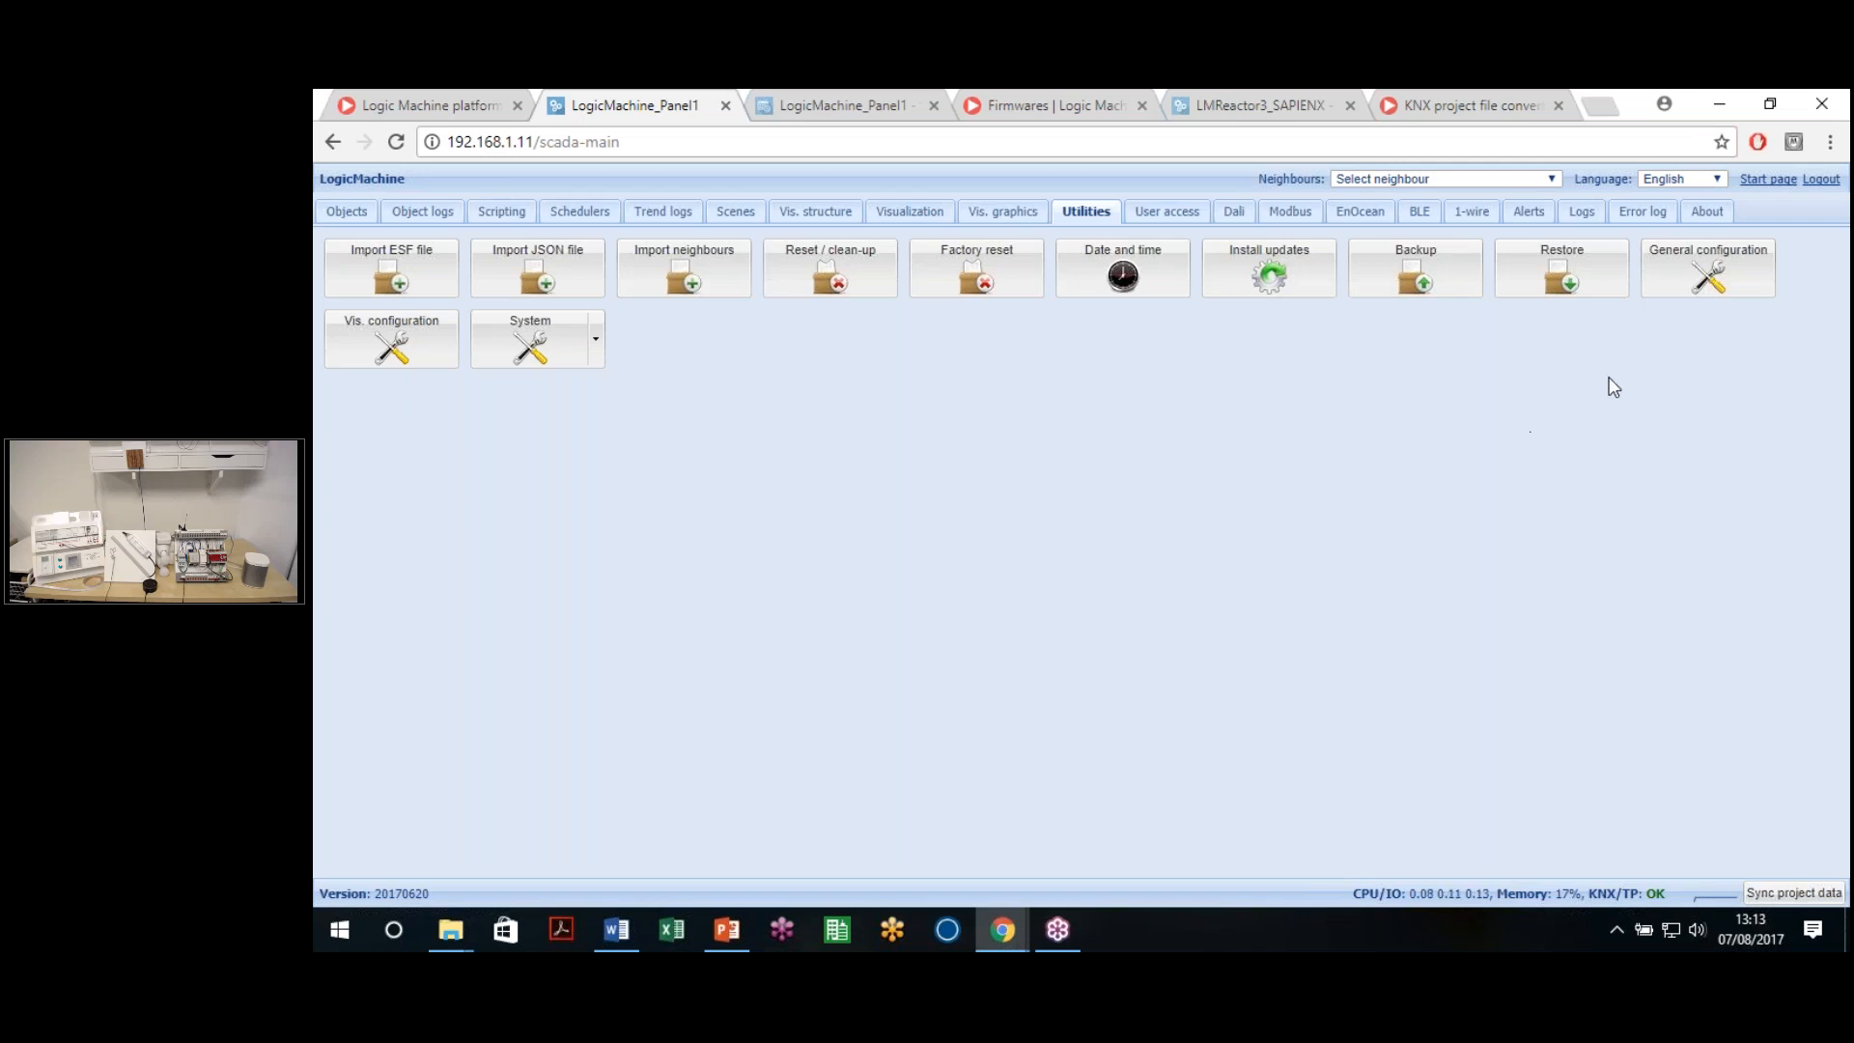
Open General configuration and browse the interface languages, keeping English
{"action": "left_click", "coordinate": [1704, 280]}
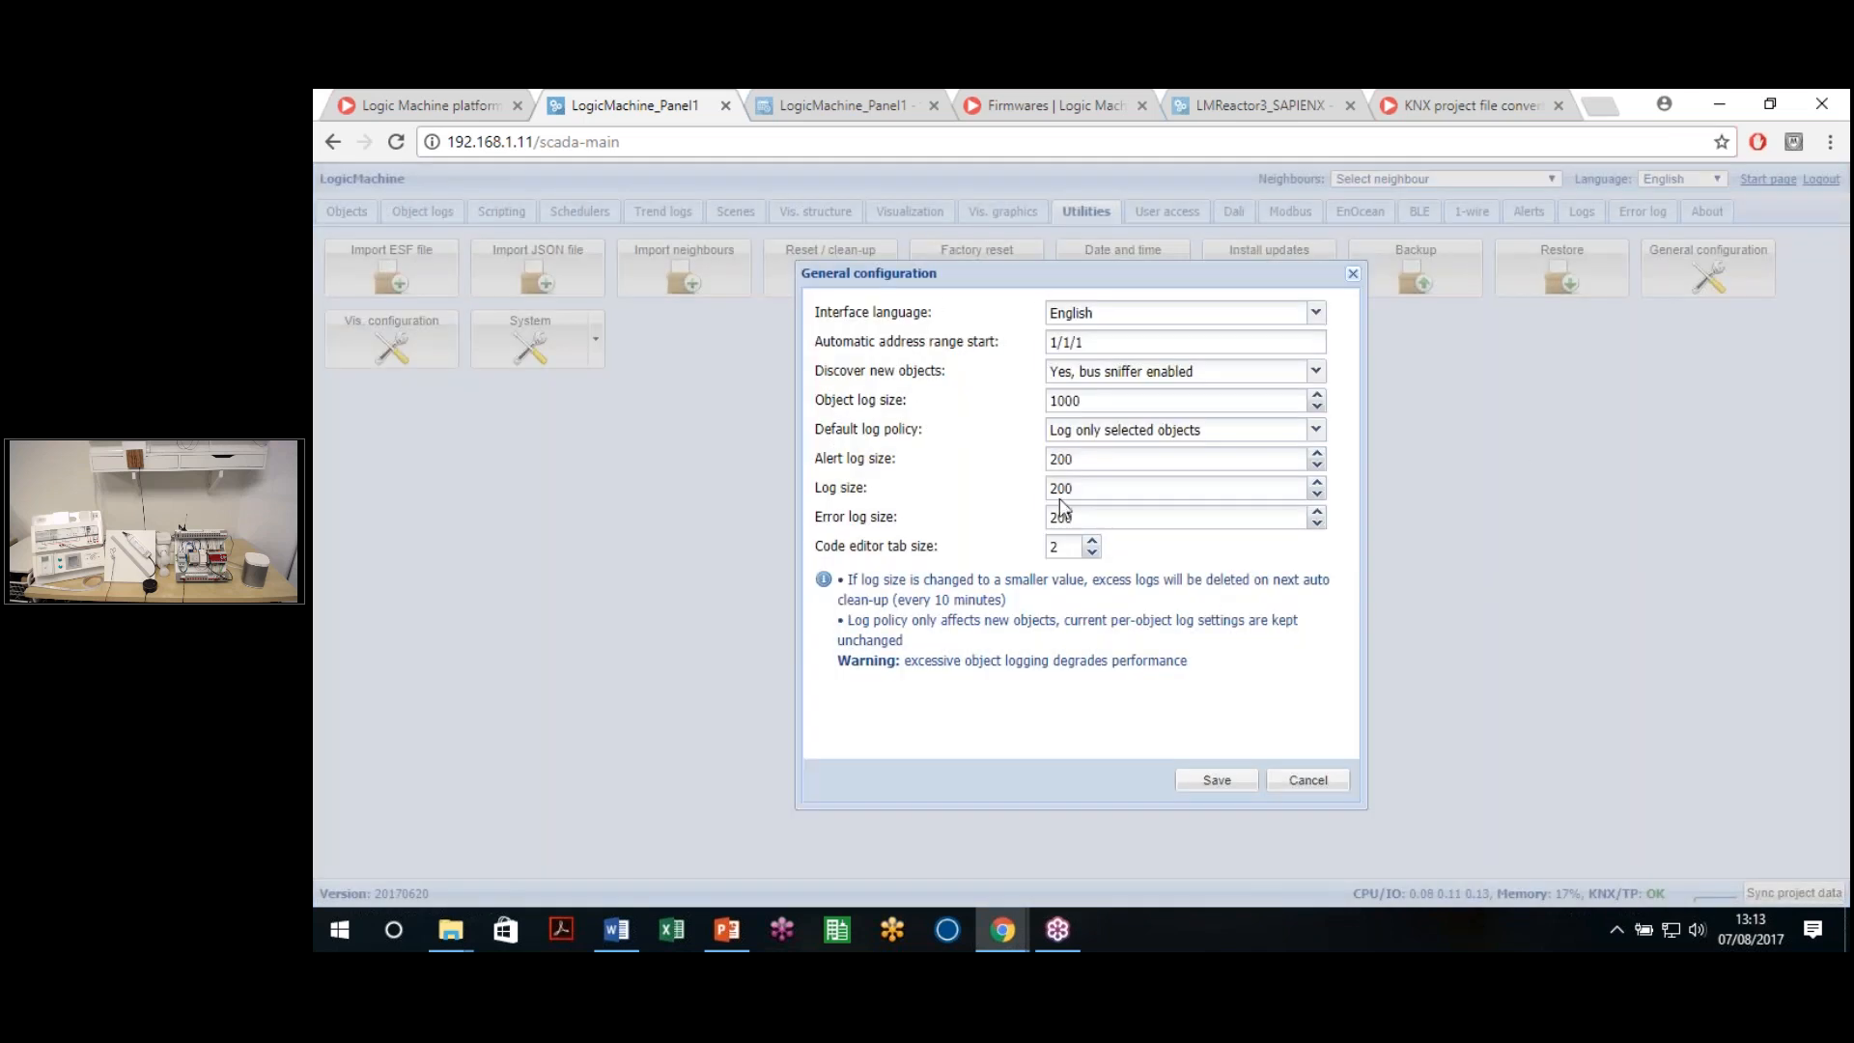
{"action": "left_click", "coordinate": [1236, 321]}
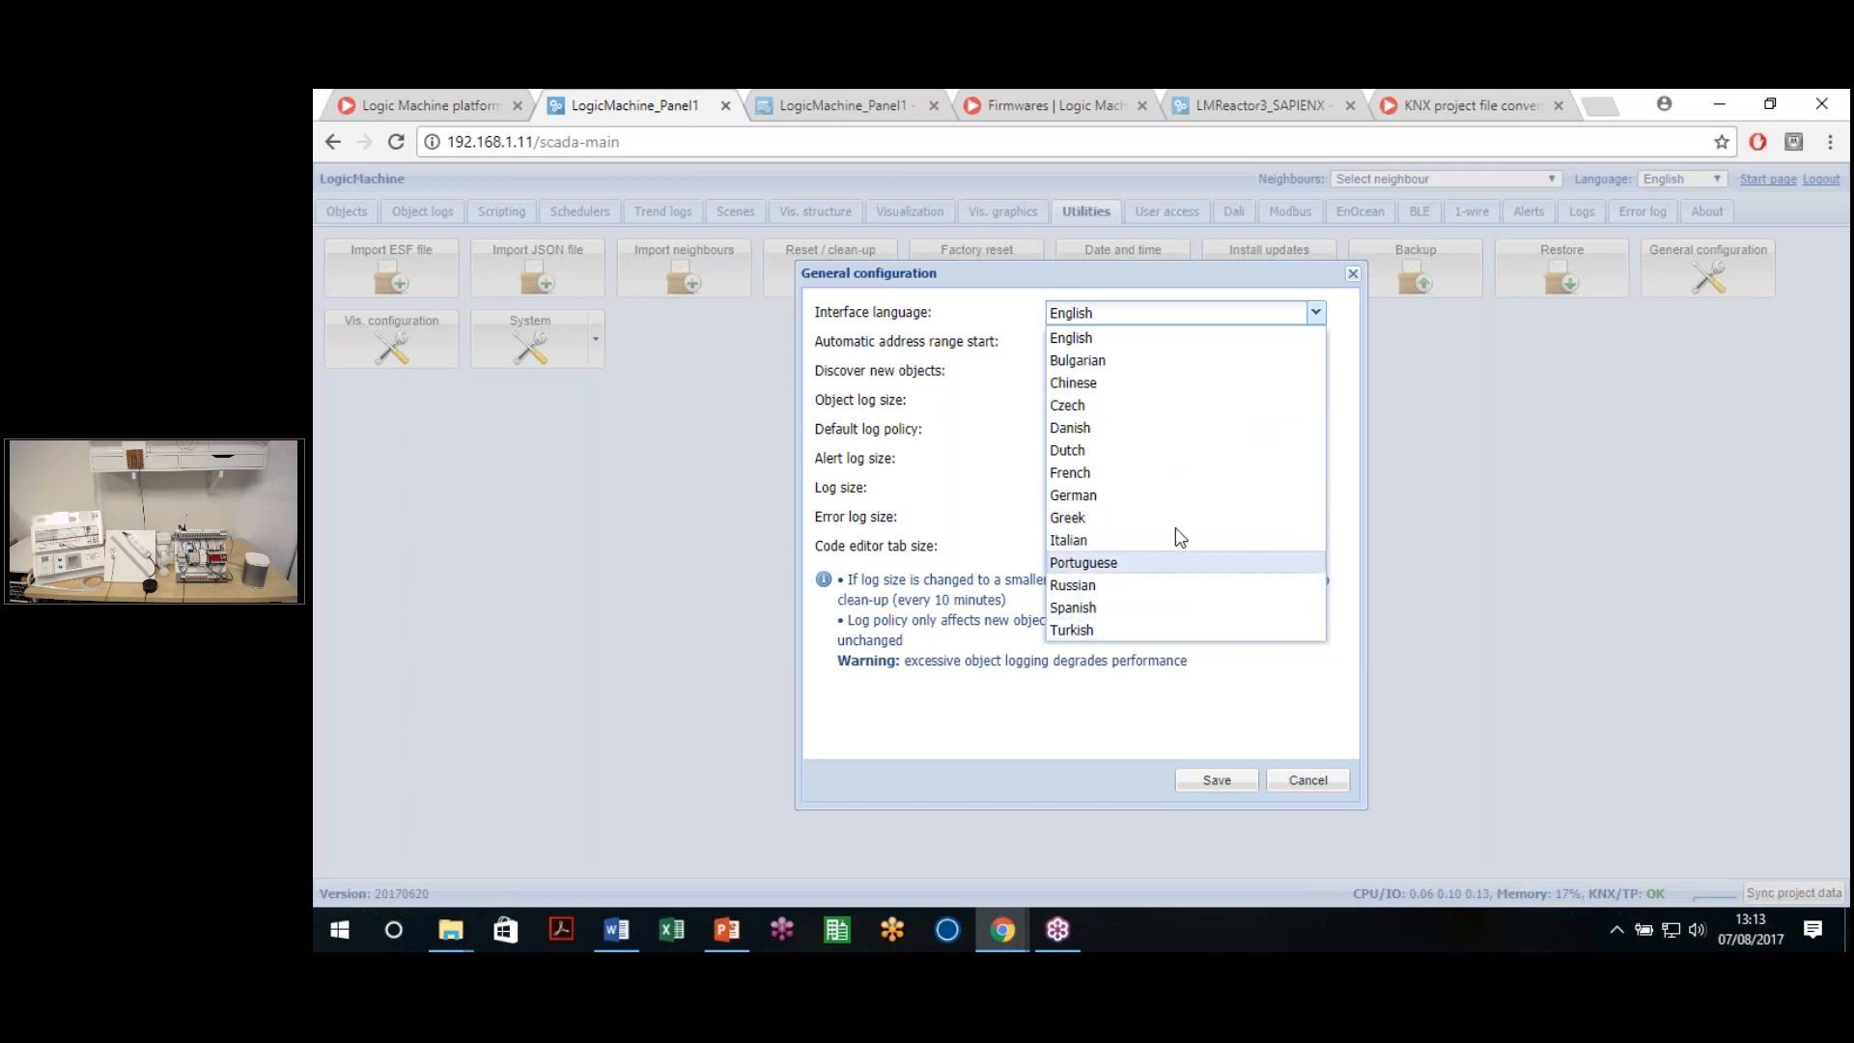
{"action": "left_click", "coordinate": [1030, 728]}
Review the Automatic address range start value of 1/1/1
{"action": "left_click_drag", "start_coordinate": [1102, 342], "coordinate": [1051, 342]}
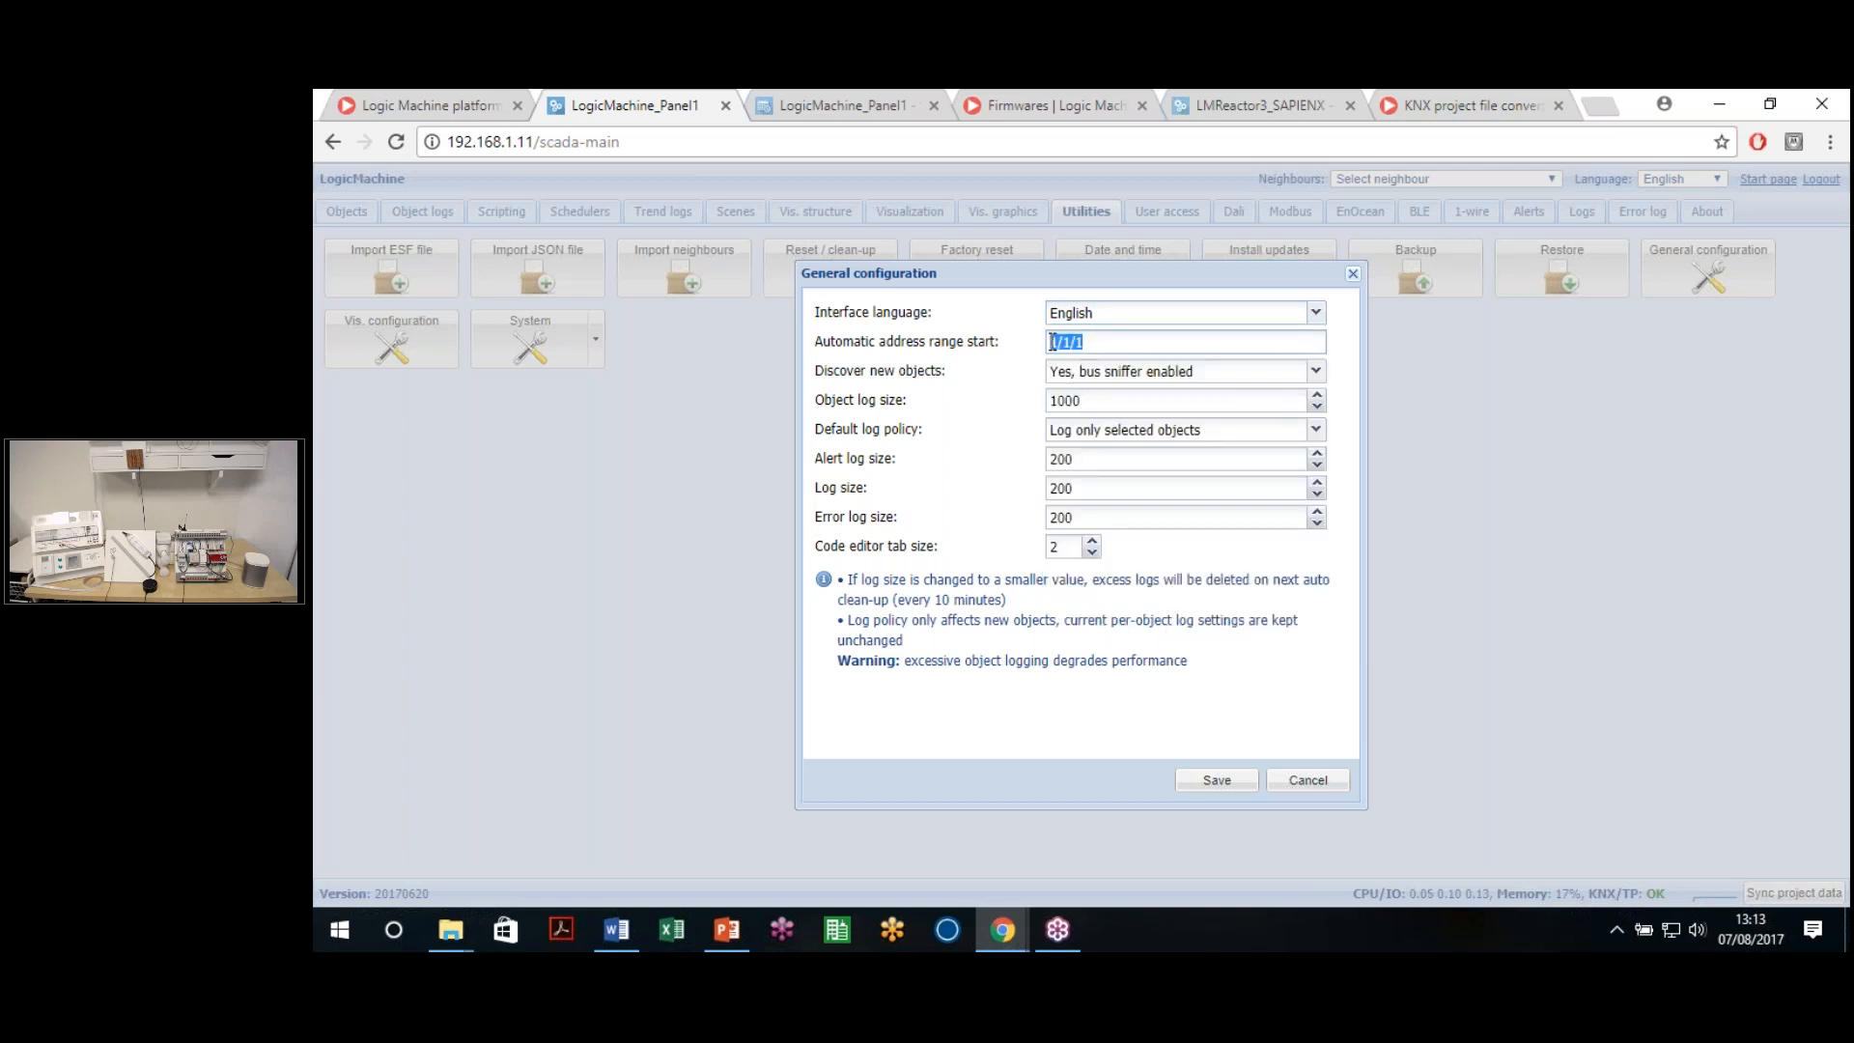
{"action": "left_click", "coordinate": [1075, 342]}
{"action": "left_click_drag", "start_coordinate": [852, 342], "coordinate": [993, 347]}
{"action": "left_click", "coordinate": [1019, 348]}
{"action": "left_click_drag", "start_coordinate": [1106, 342], "coordinate": [1038, 337]}
{"action": "left_click", "coordinate": [1124, 346]}
{"action": "left_click_drag", "start_coordinate": [1058, 342], "coordinate": [1047, 360]}
{"action": "left_click", "coordinate": [1105, 343]}
{"action": "left_click", "coordinate": [1133, 341]}
Set Discover new objects to 'No, bus sniffer disabled'
{"action": "left_click_drag", "start_coordinate": [833, 373], "coordinate": [963, 377]}
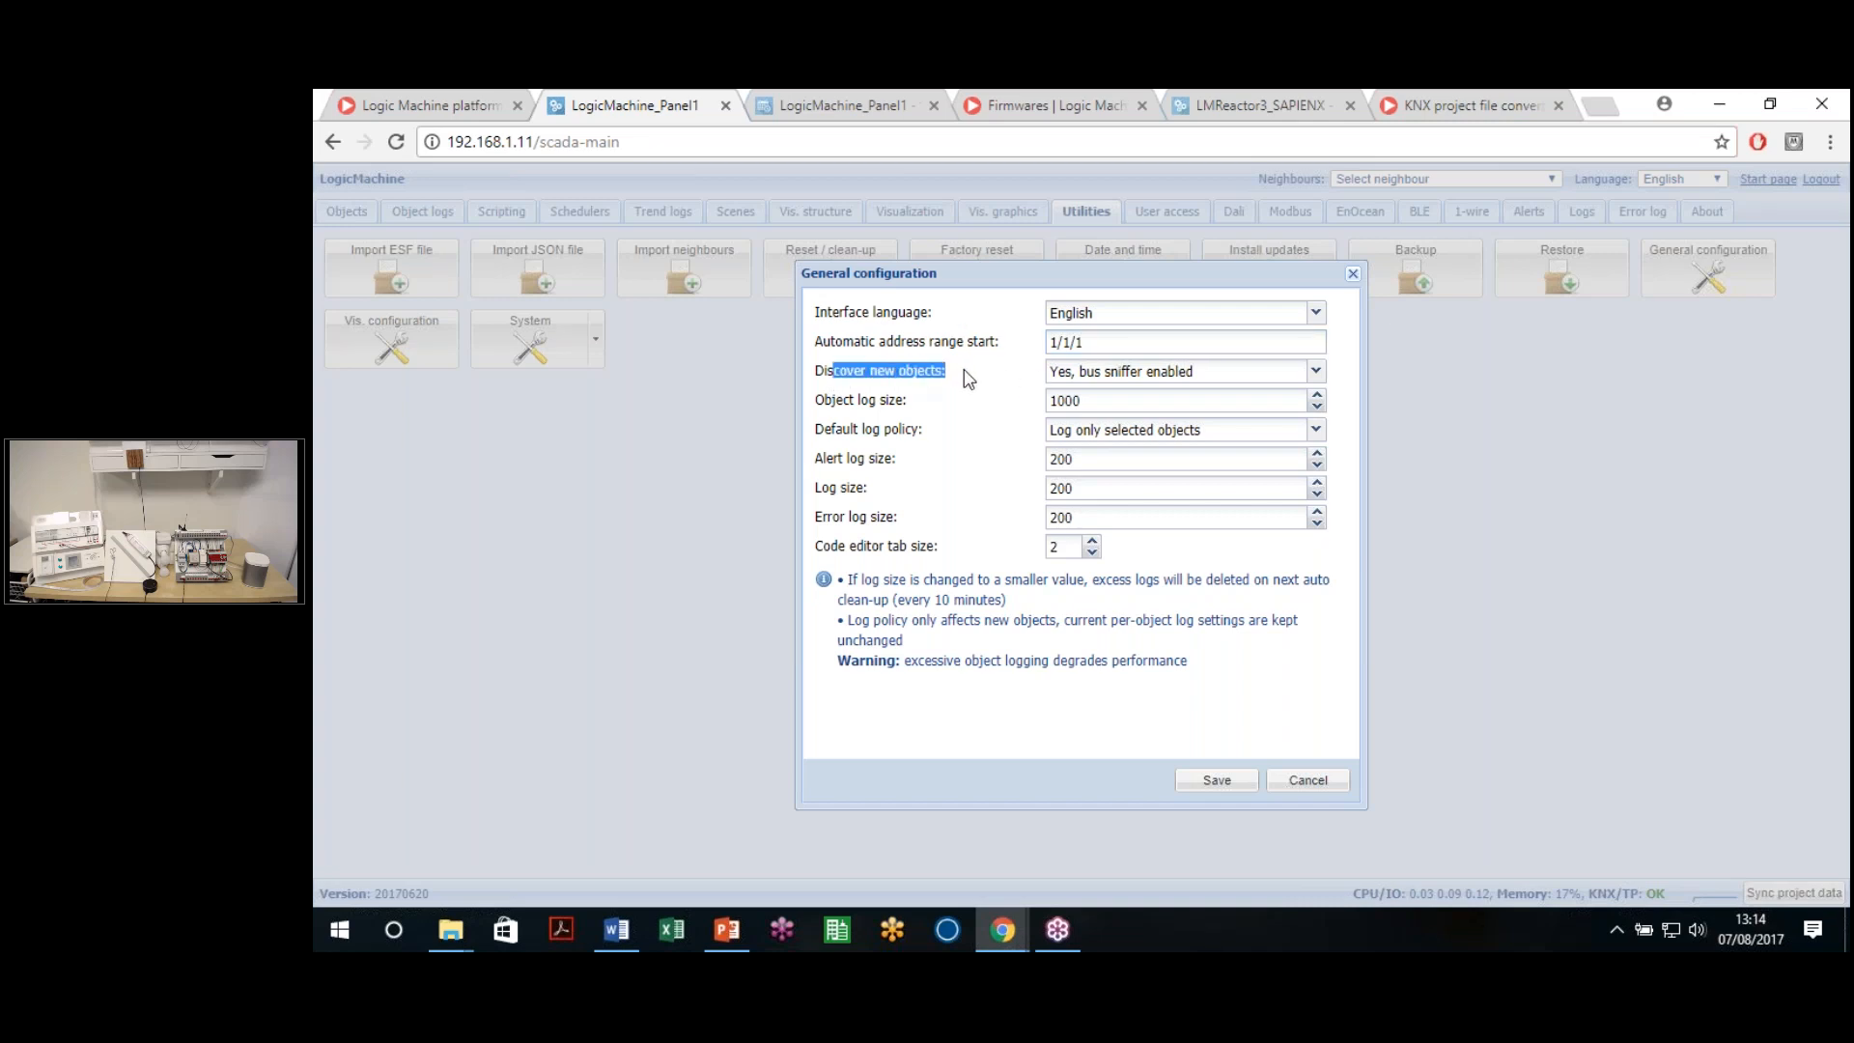
{"action": "left_click", "coordinate": [850, 374]}
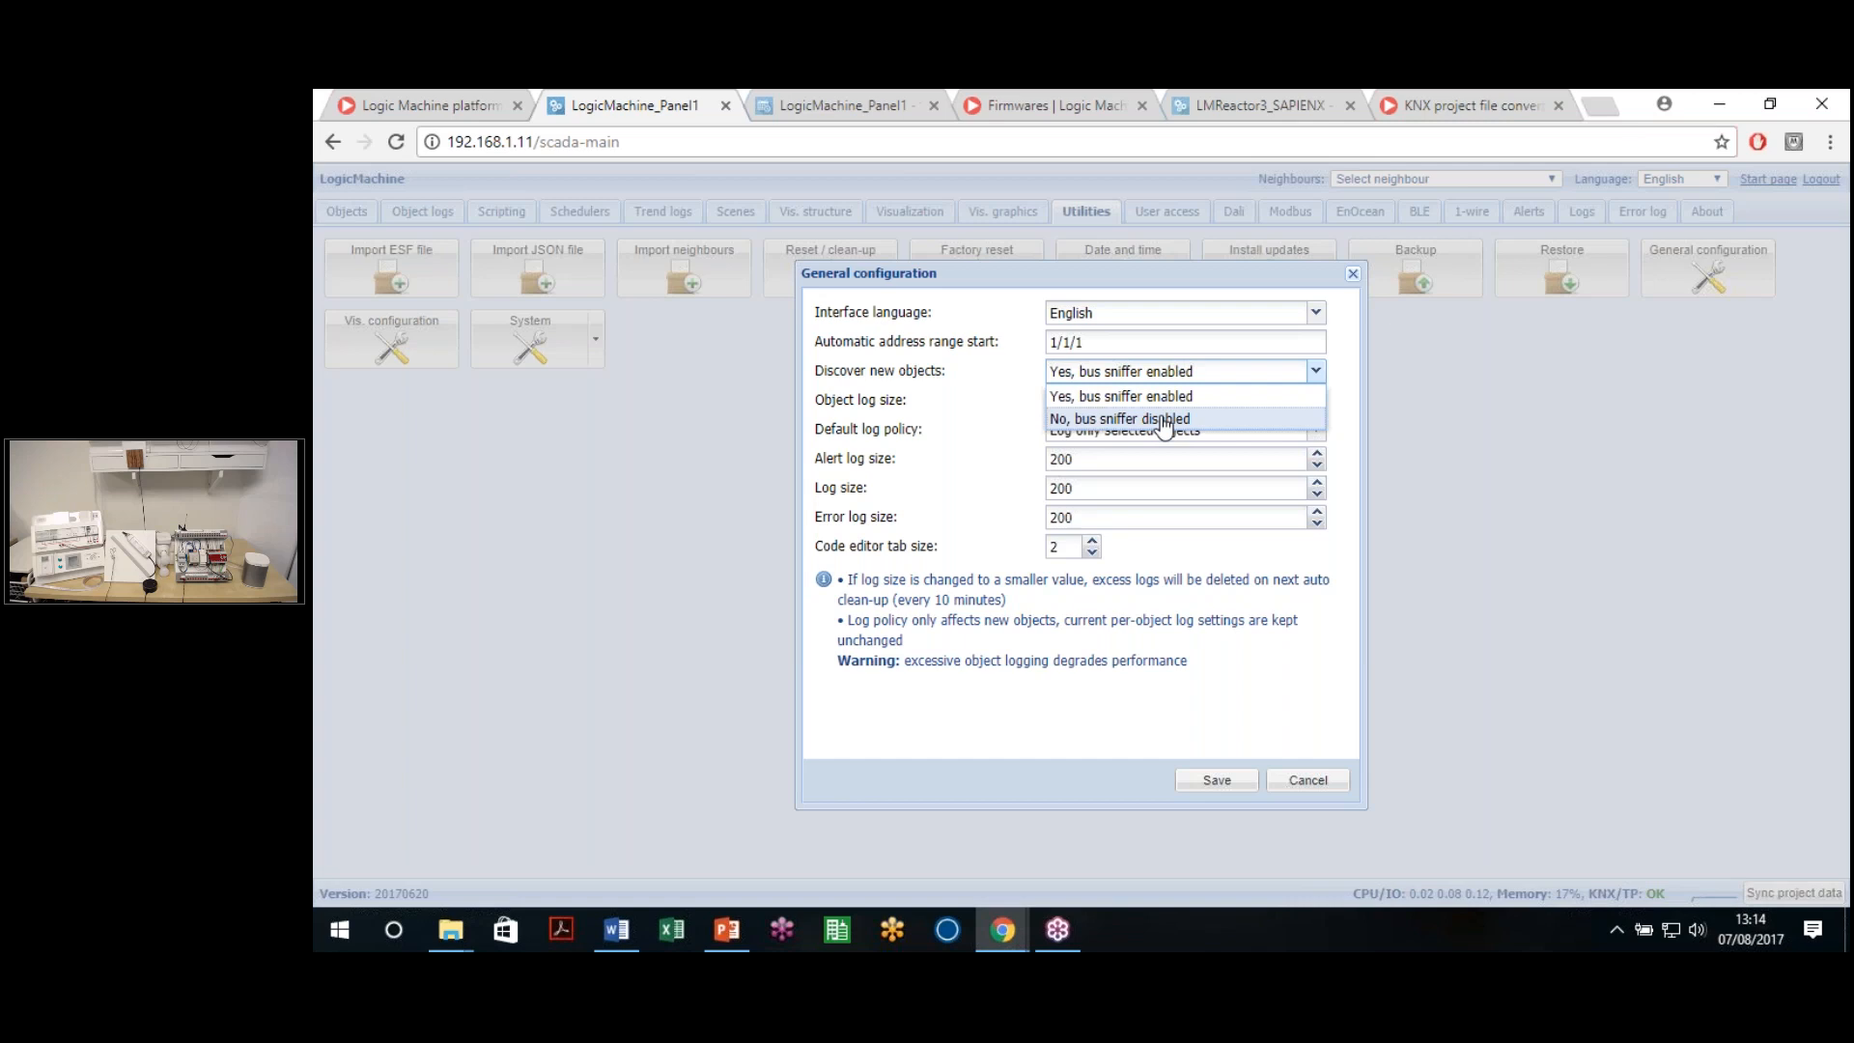
{"action": "left_click", "coordinate": [1110, 419]}
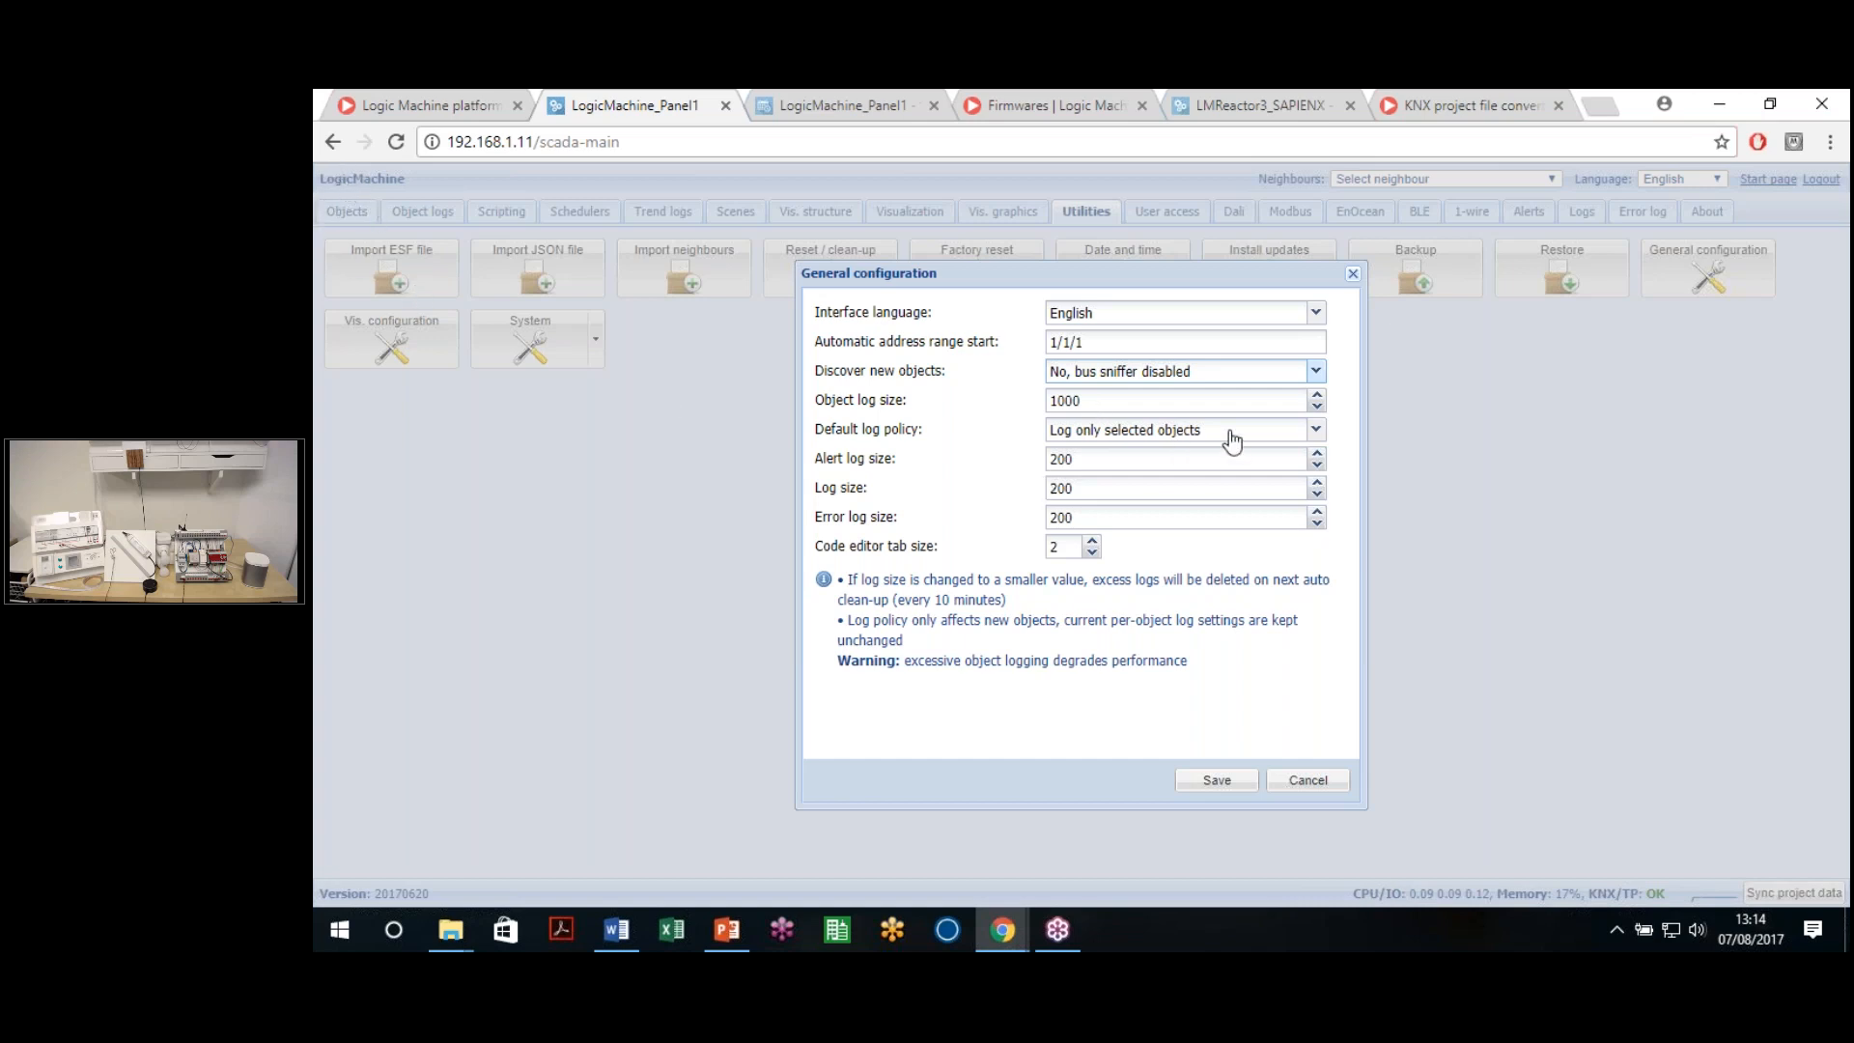
Try the Default log policy options, then set it back to 'Log only selected objects'
{"action": "left_click_drag", "start_coordinate": [909, 404], "coordinate": [817, 404]}
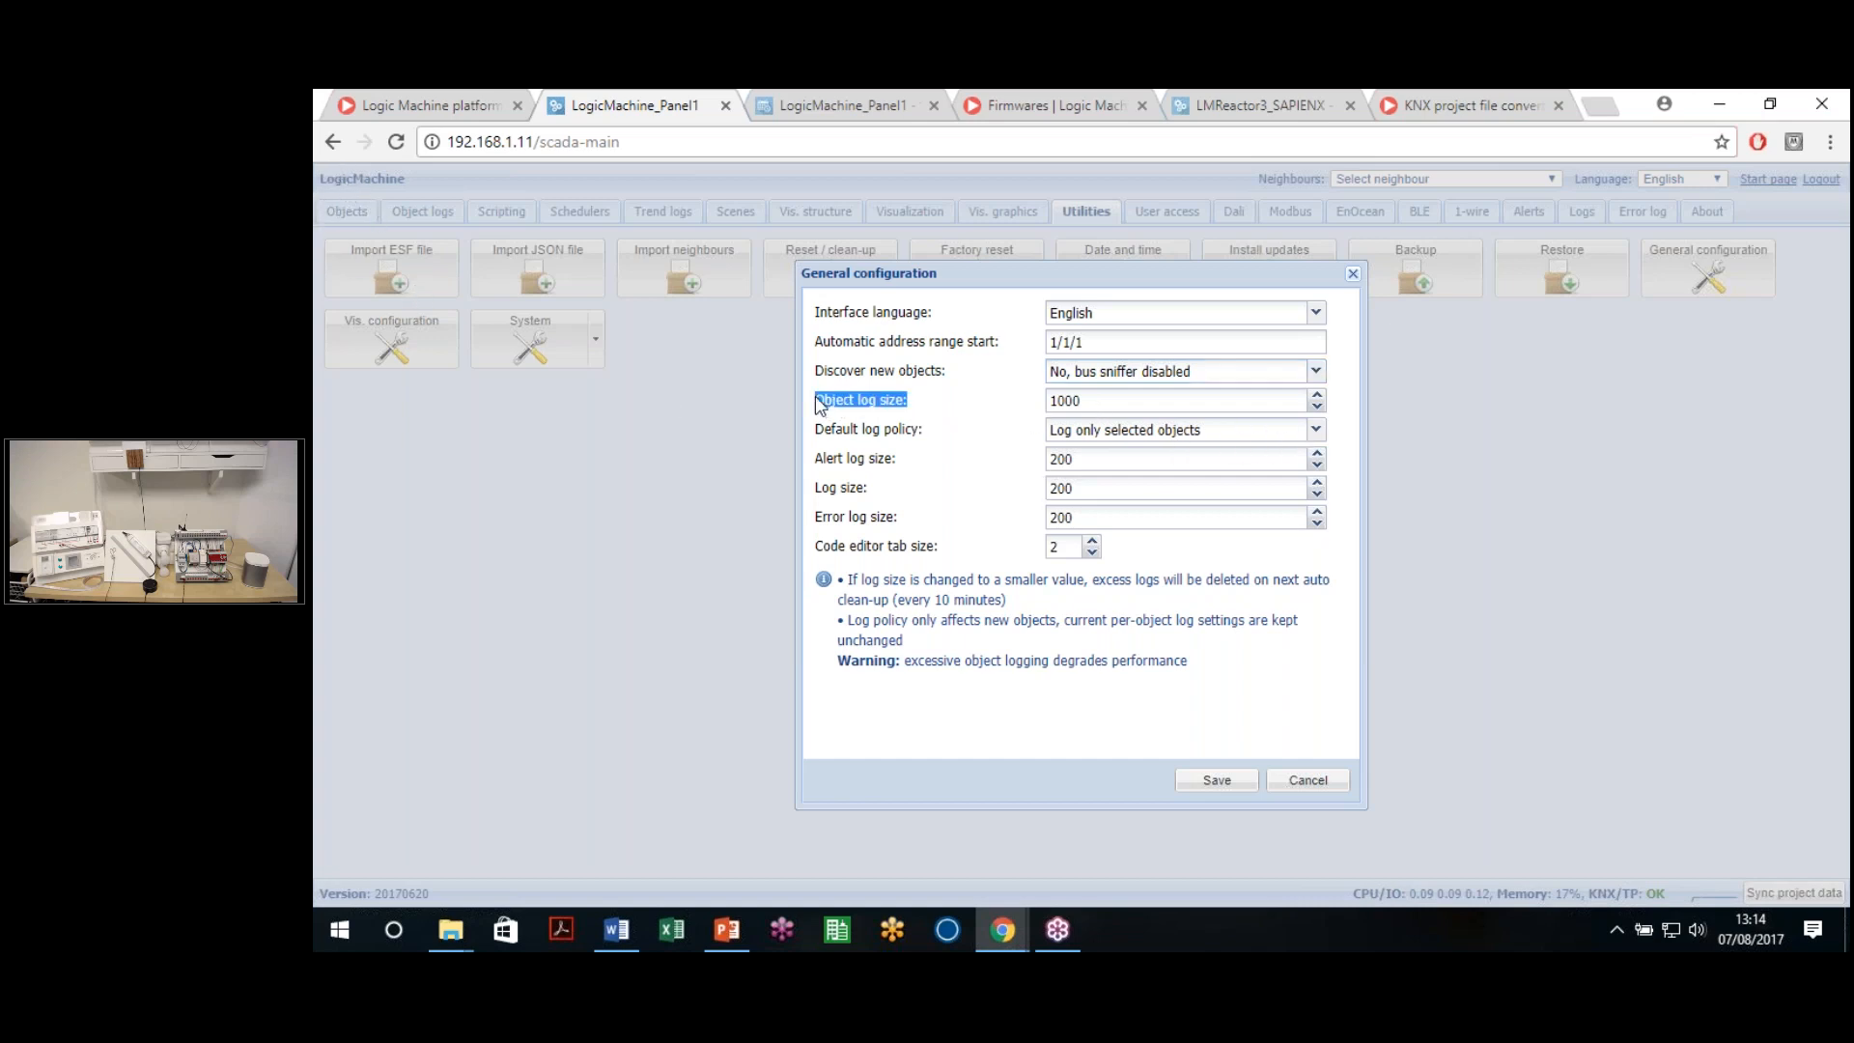
{"action": "left_click", "coordinate": [911, 438]}
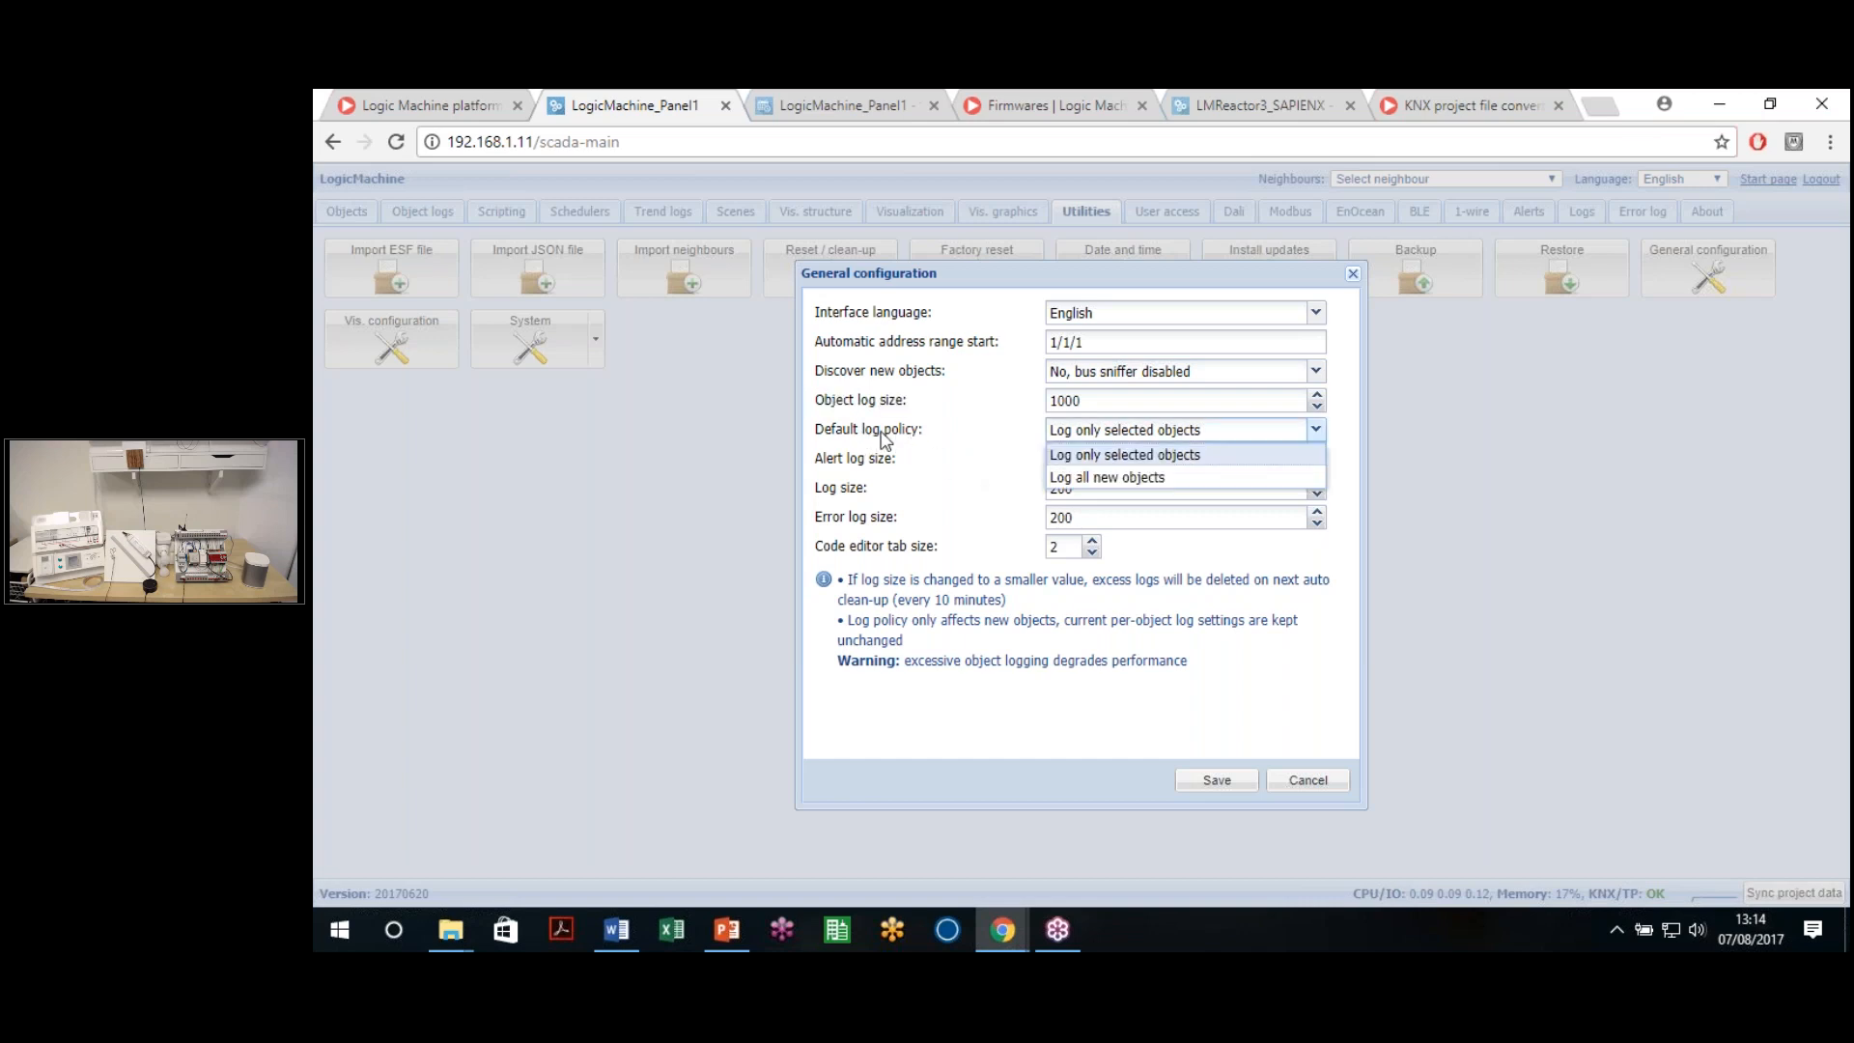
{"action": "left_click", "coordinate": [1118, 479]}
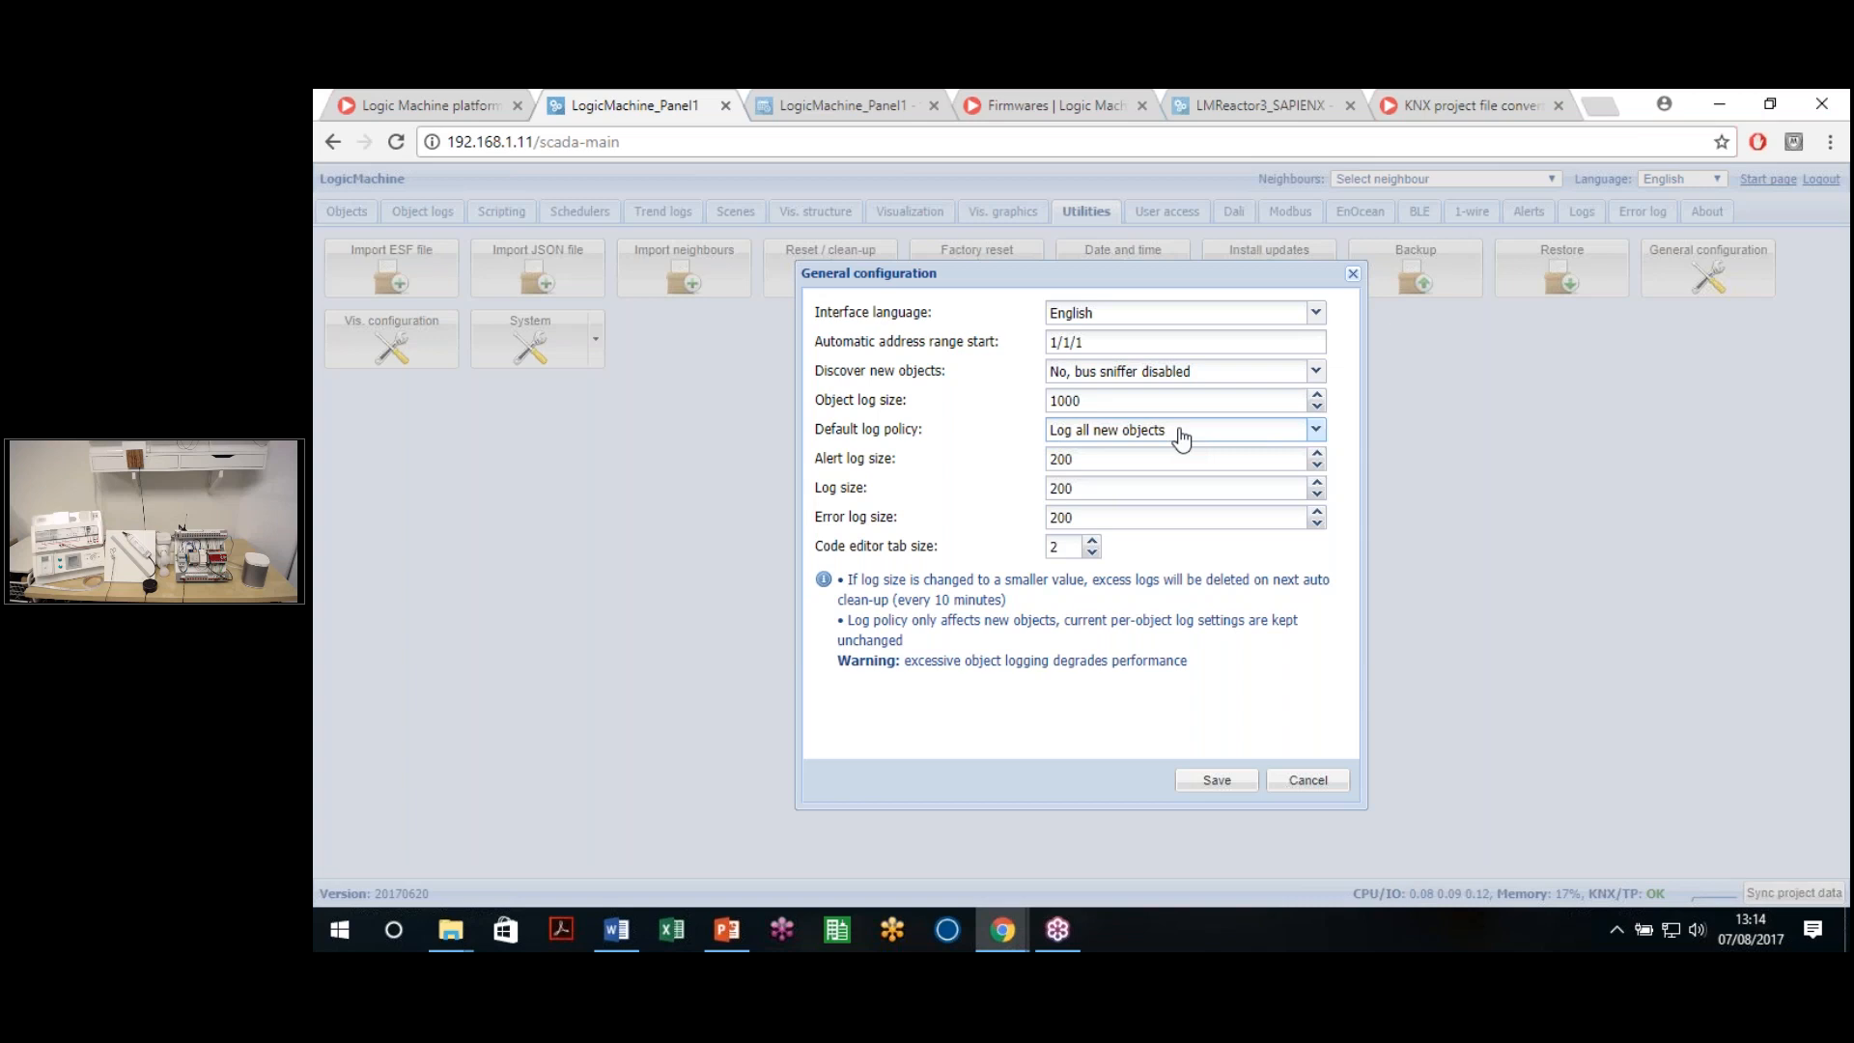
{"action": "left_click", "coordinate": [1181, 439]}
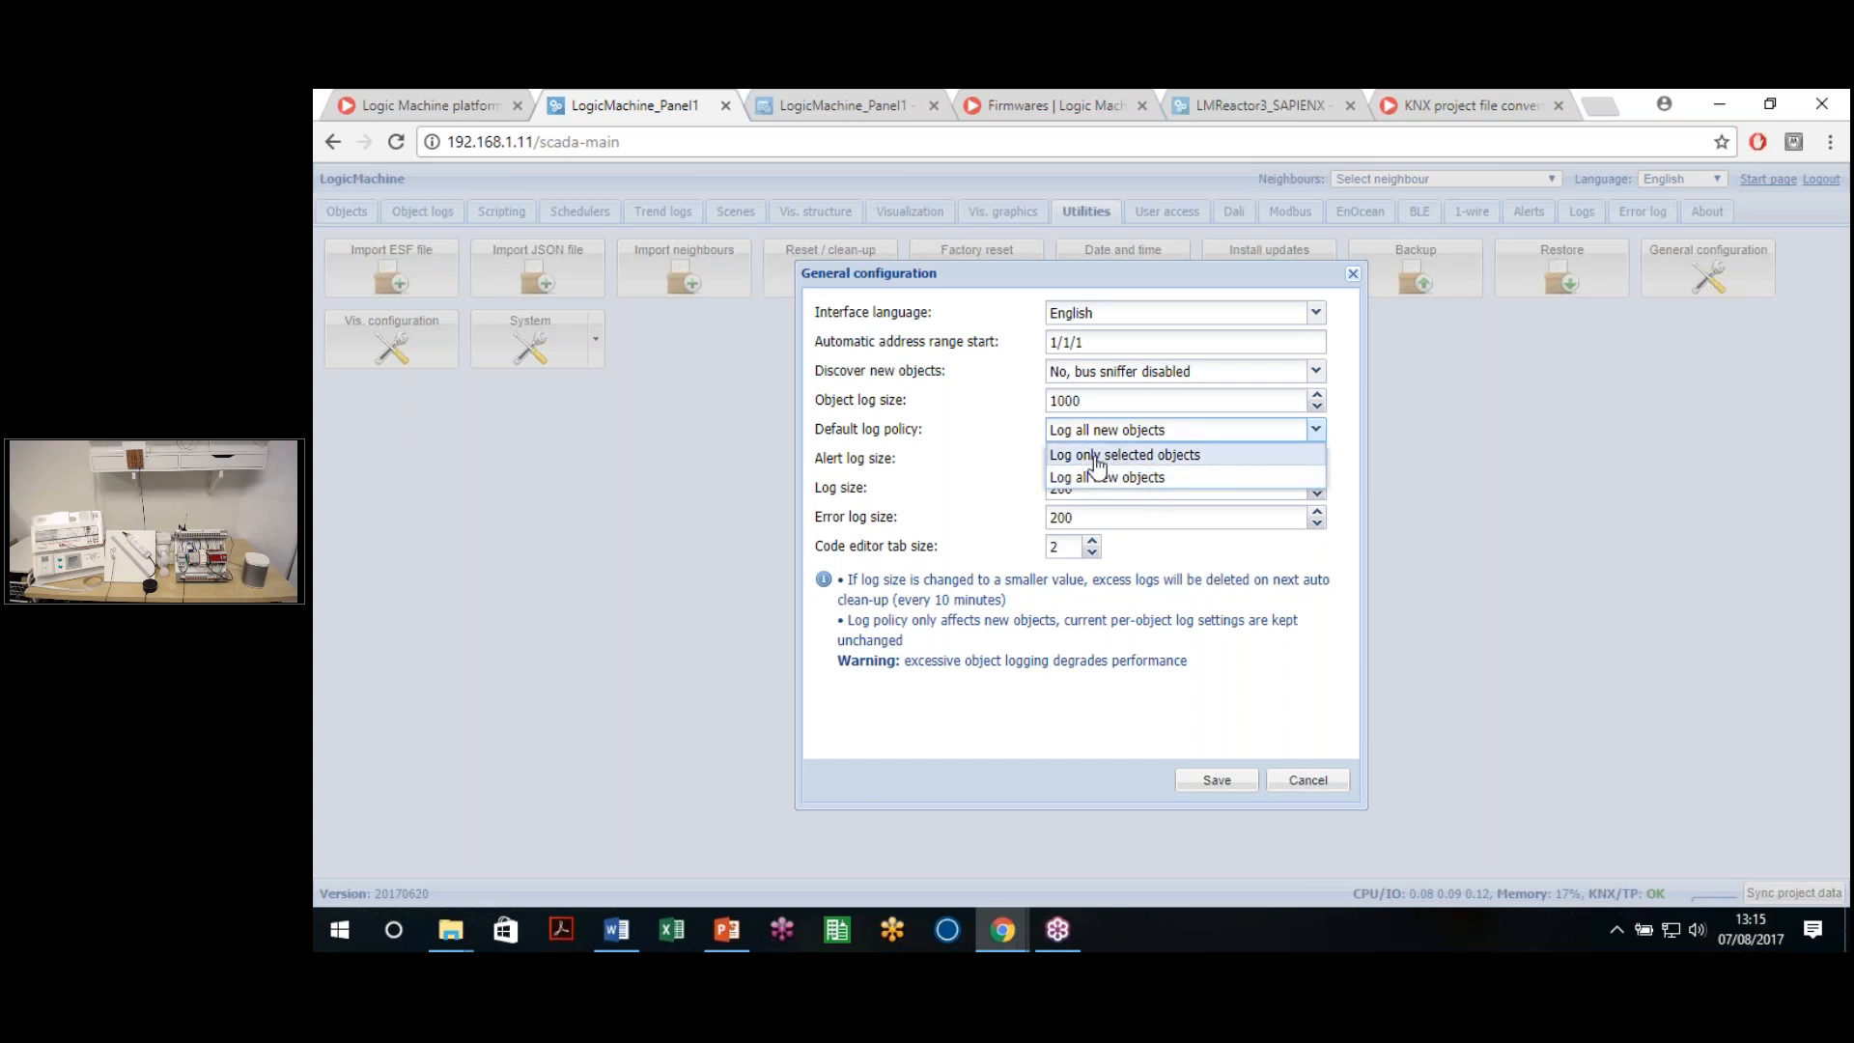
{"action": "left_click", "coordinate": [1154, 458]}
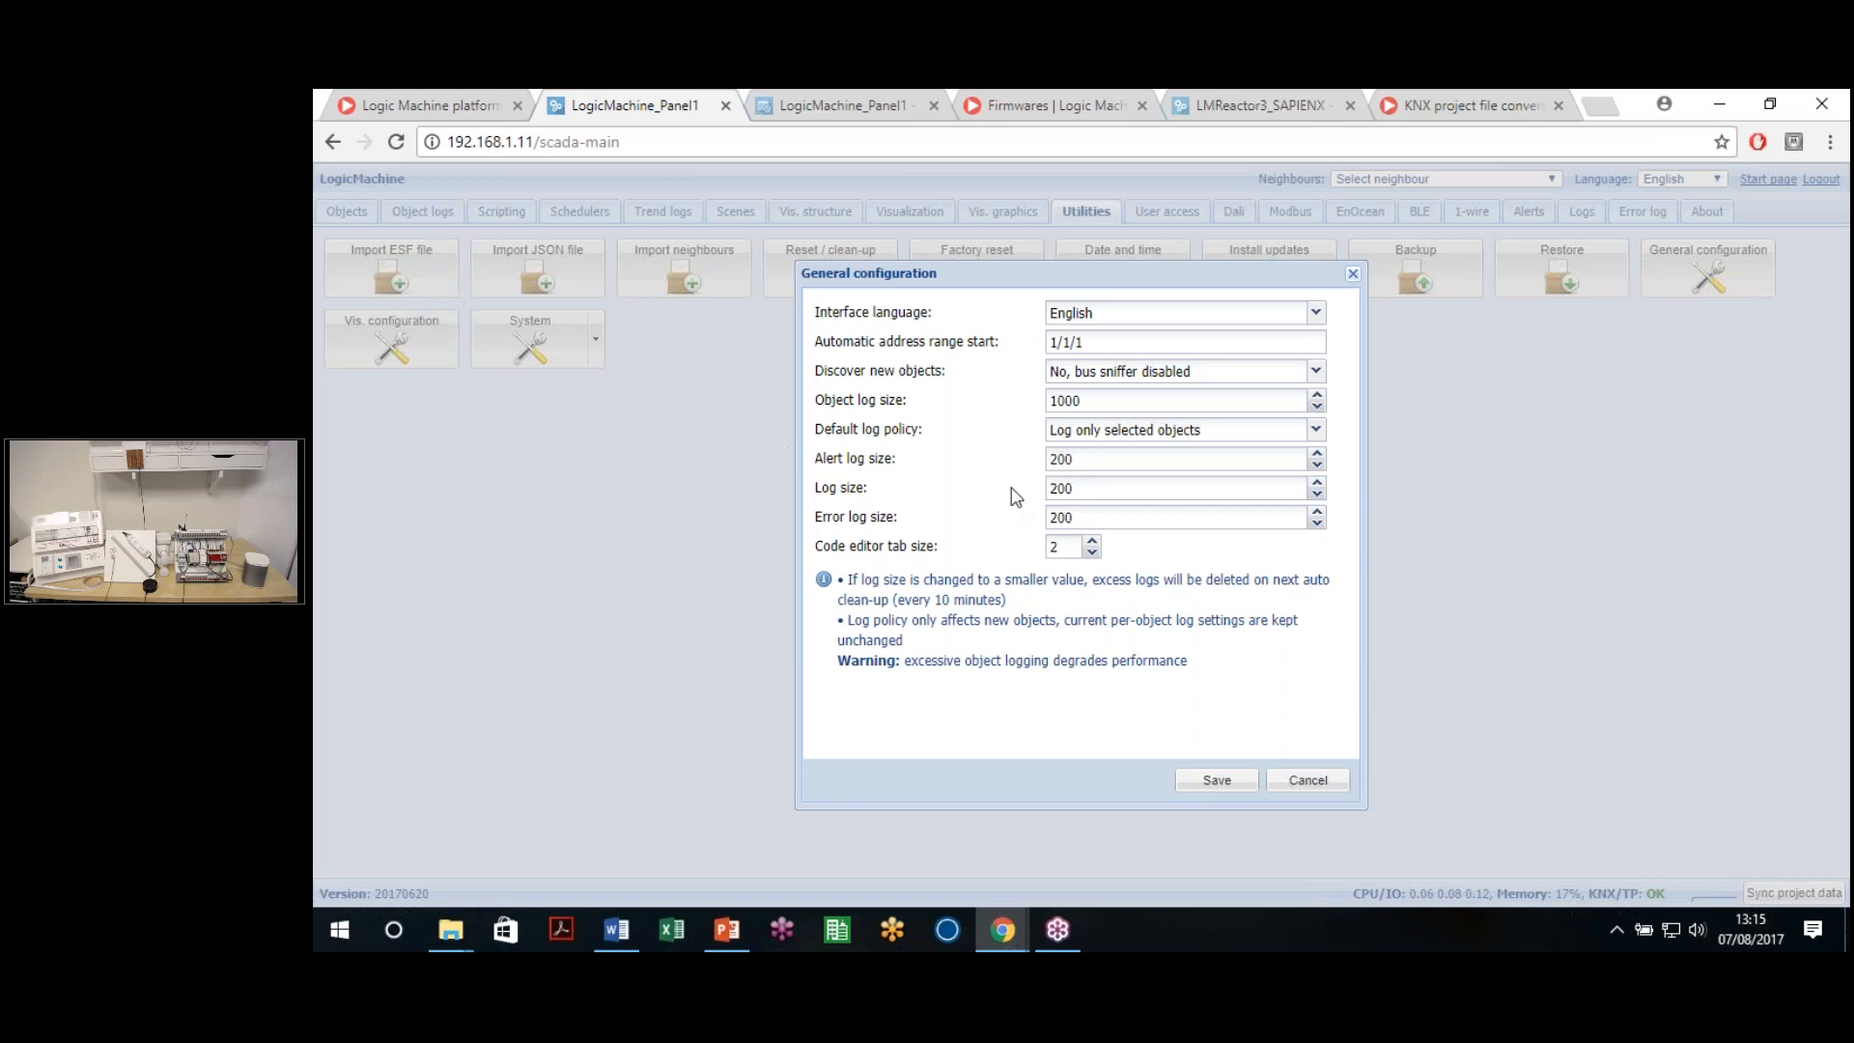
{"action": "left_click", "coordinate": [1244, 429]}
{"action": "left_click", "coordinate": [1086, 452]}
Leave the error log size and code editor tab size unchanged, then save the configuration
{"action": "left_click_drag", "start_coordinate": [818, 487], "coordinate": [937, 529]}
{"action": "left_click", "coordinate": [896, 524]}
{"action": "left_click", "coordinate": [938, 529]}
{"action": "left_click", "coordinate": [1055, 546]}
{"action": "left_click", "coordinate": [1143, 564]}
{"action": "left_click", "coordinate": [1223, 787]}
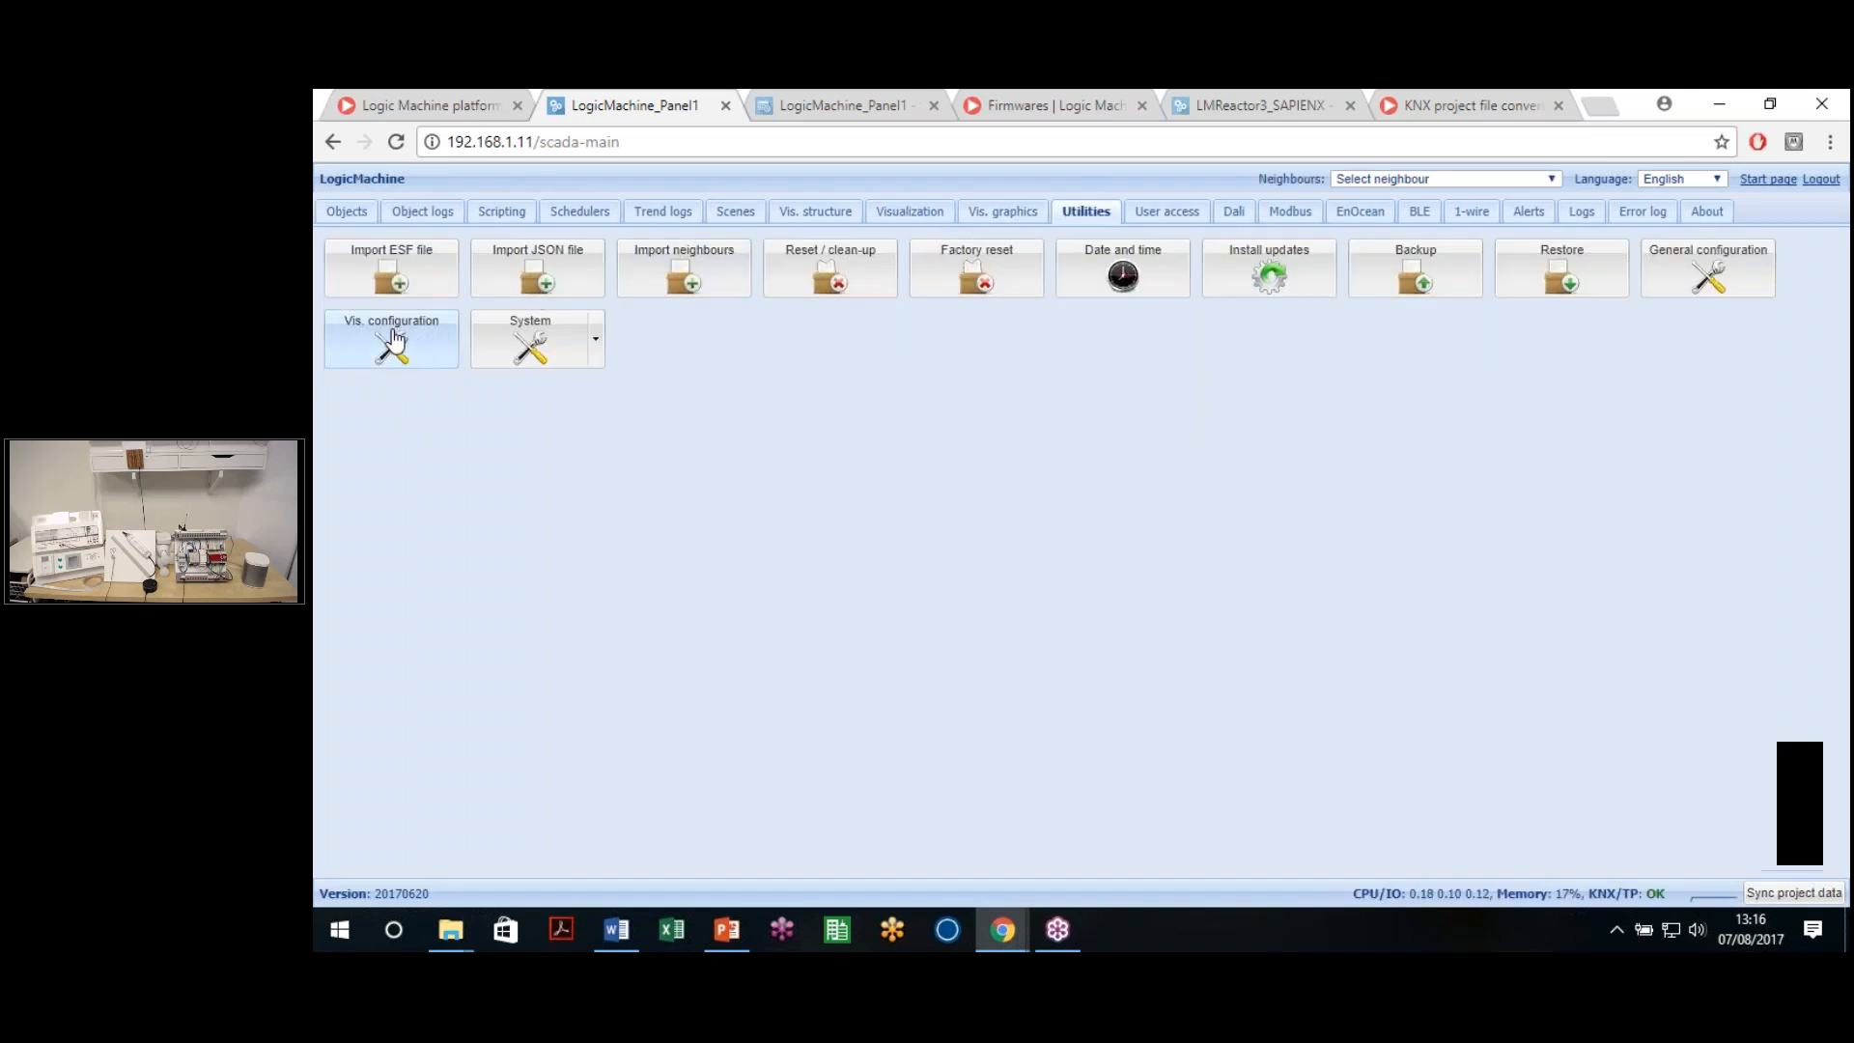
Open and cancel Vis. configuration, then expand the System settings list
{"action": "left_click", "coordinate": [394, 340]}
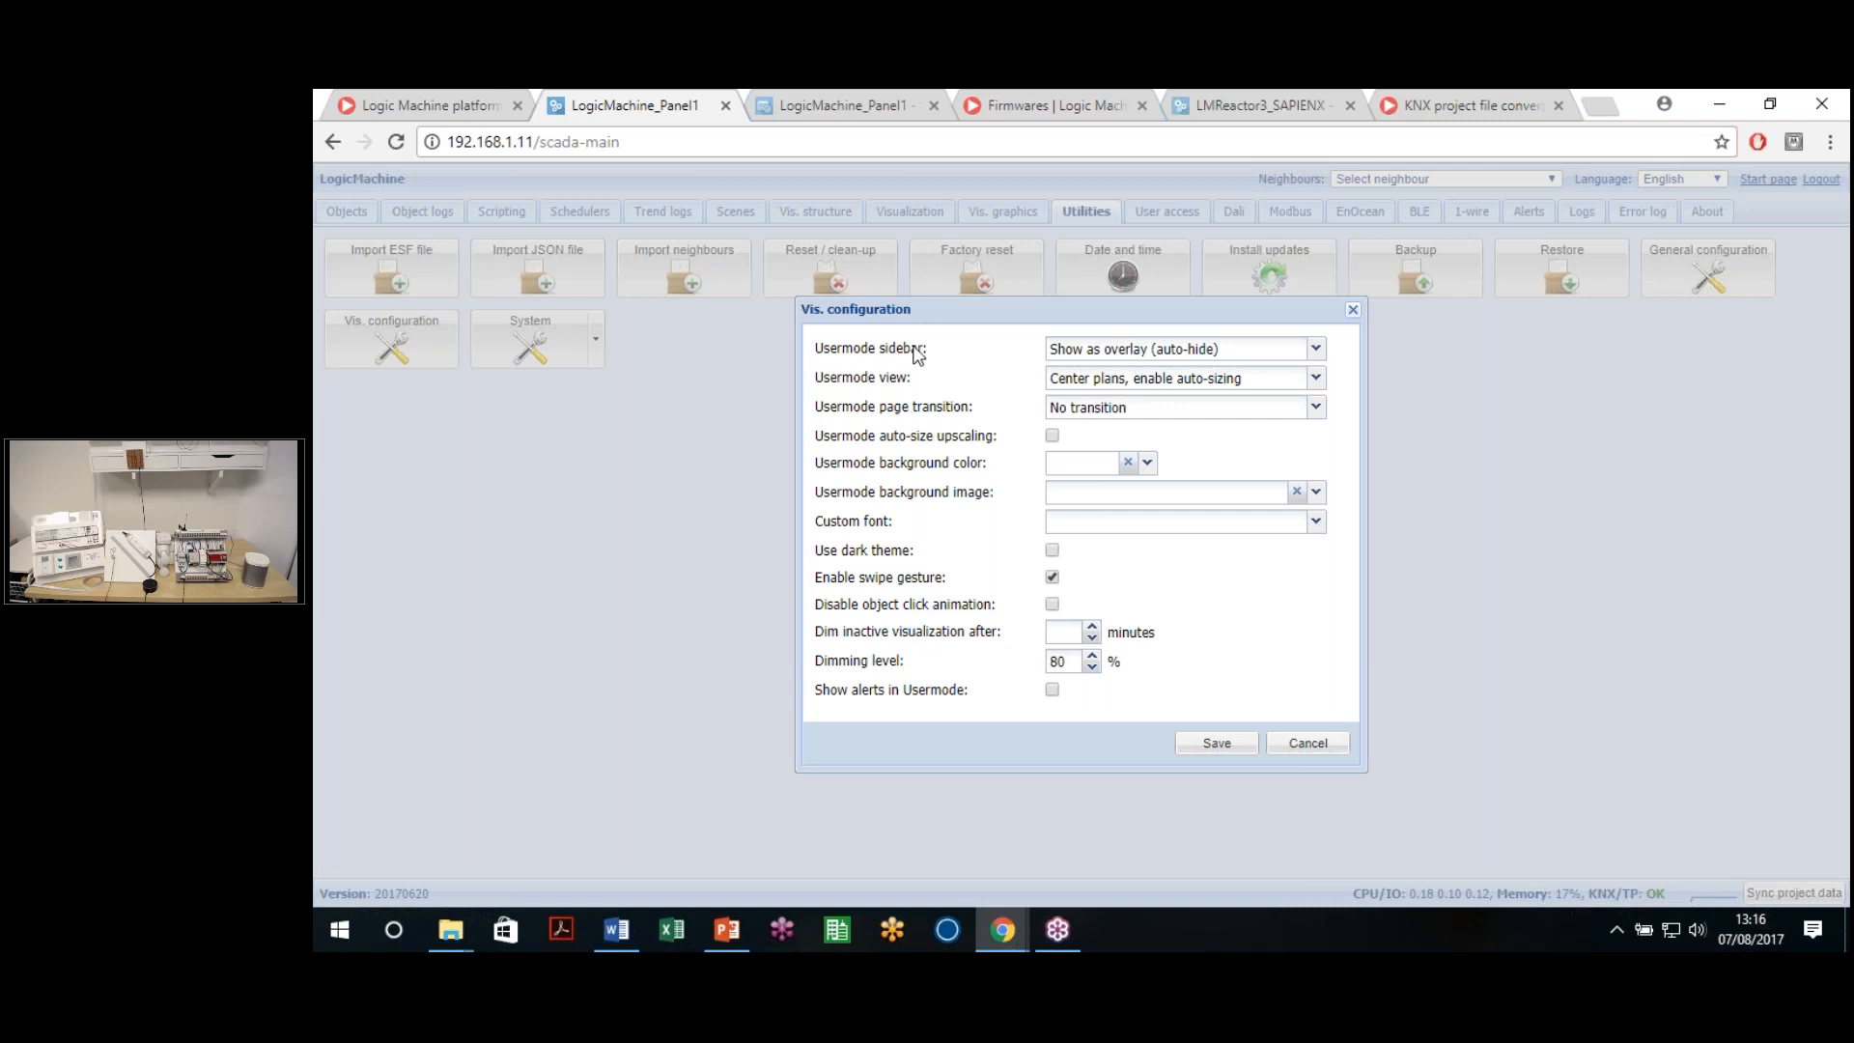
{"action": "left_click", "coordinate": [1309, 746]}
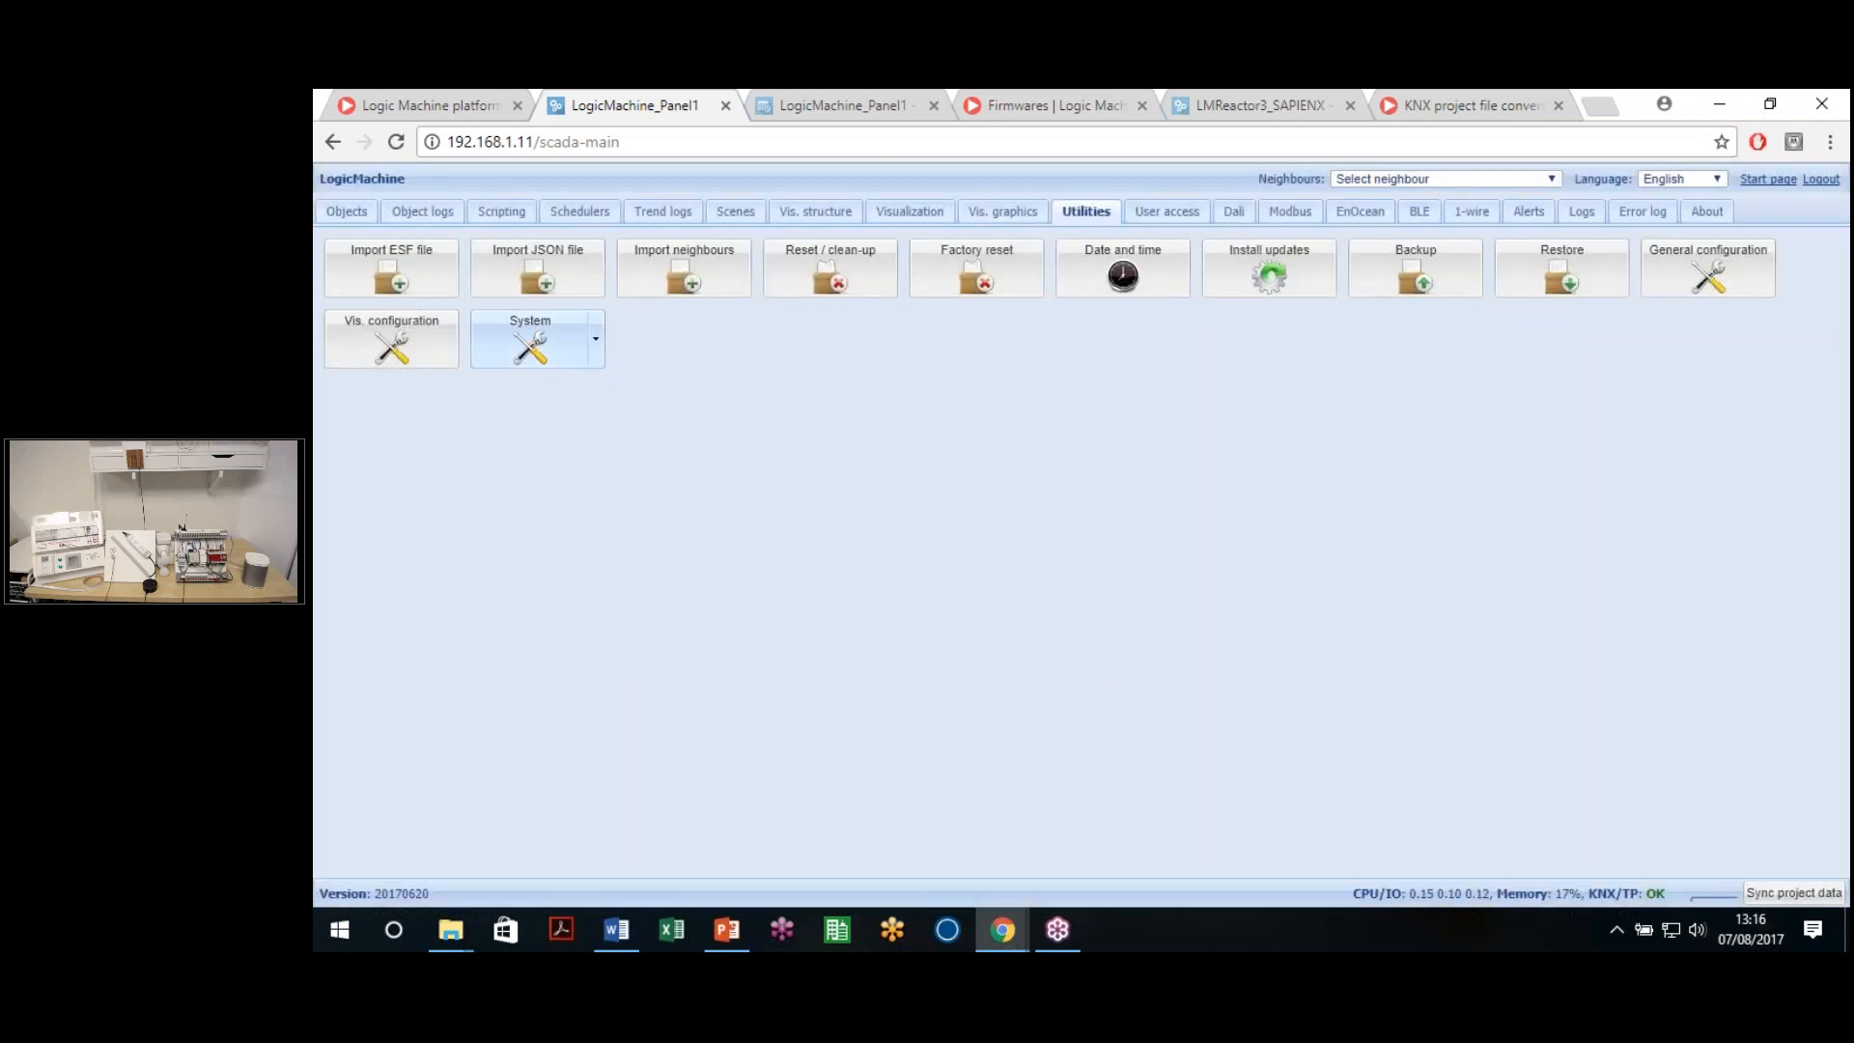
{"action": "left_click", "coordinate": [597, 339]}
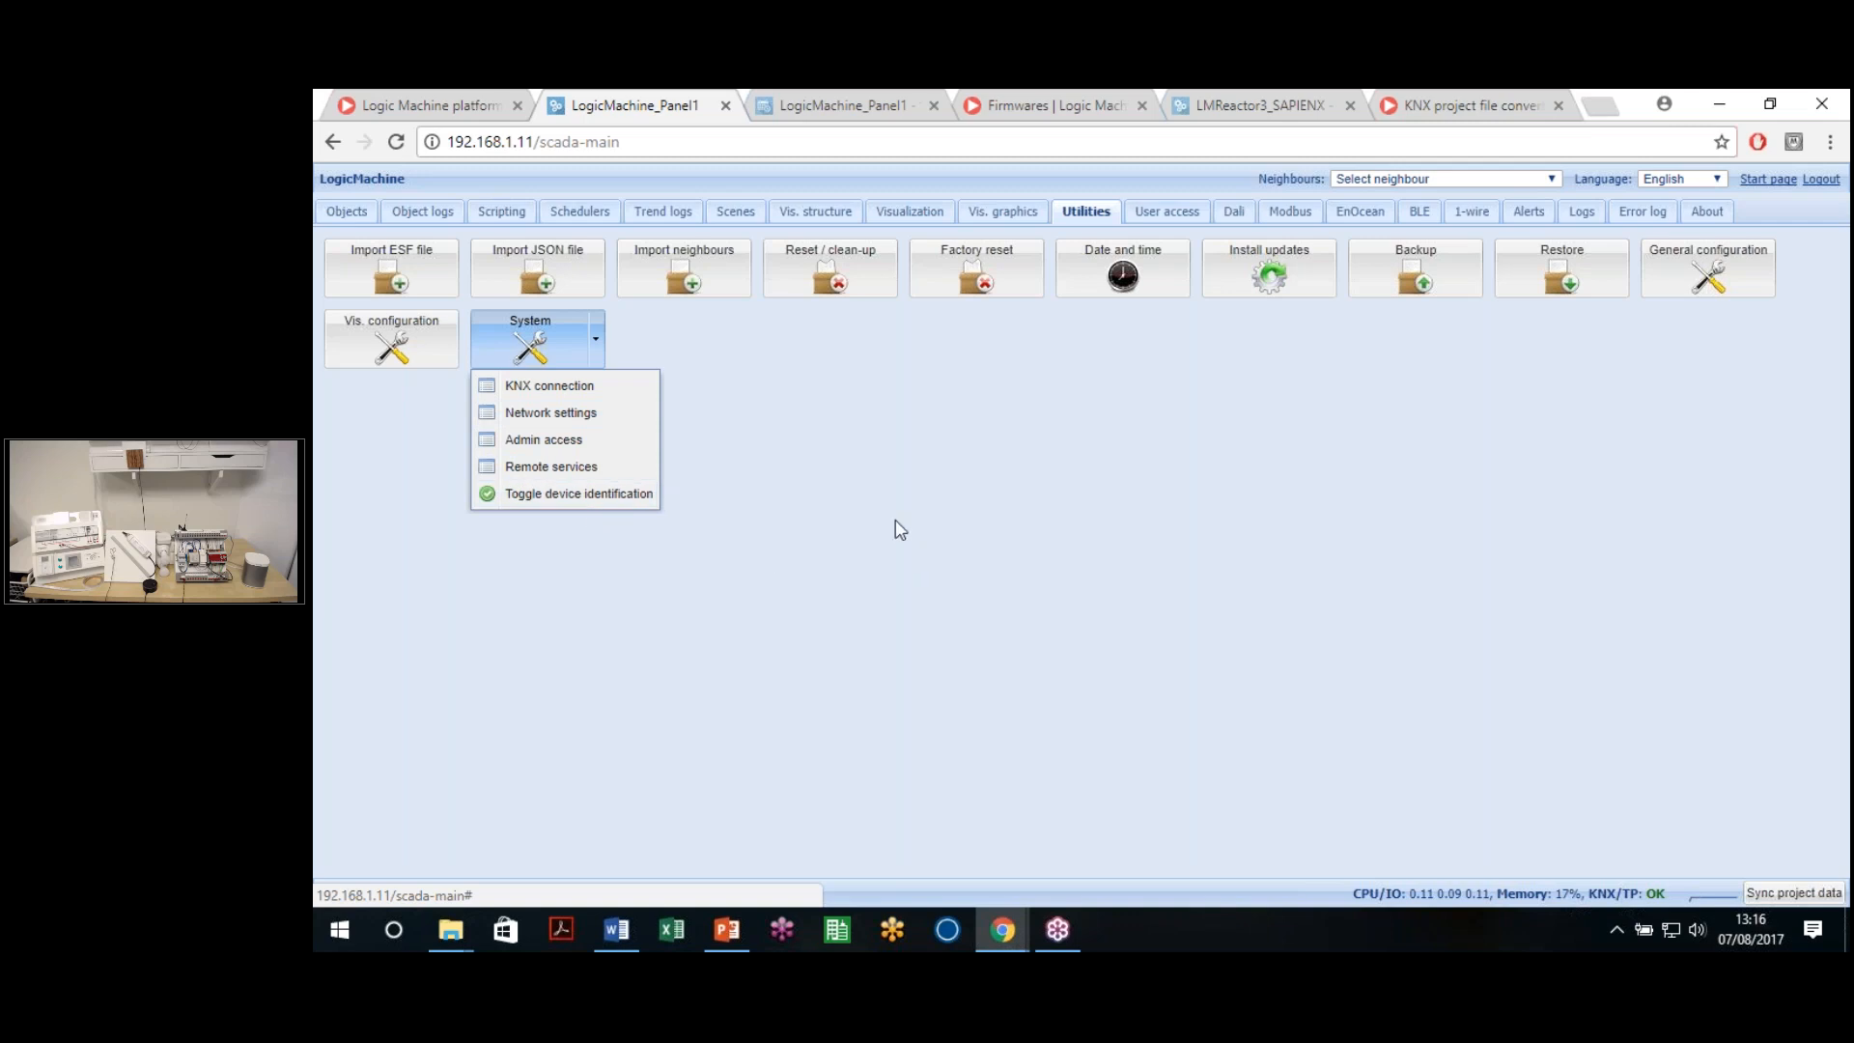
{"action": "left_click", "coordinate": [821, 463]}
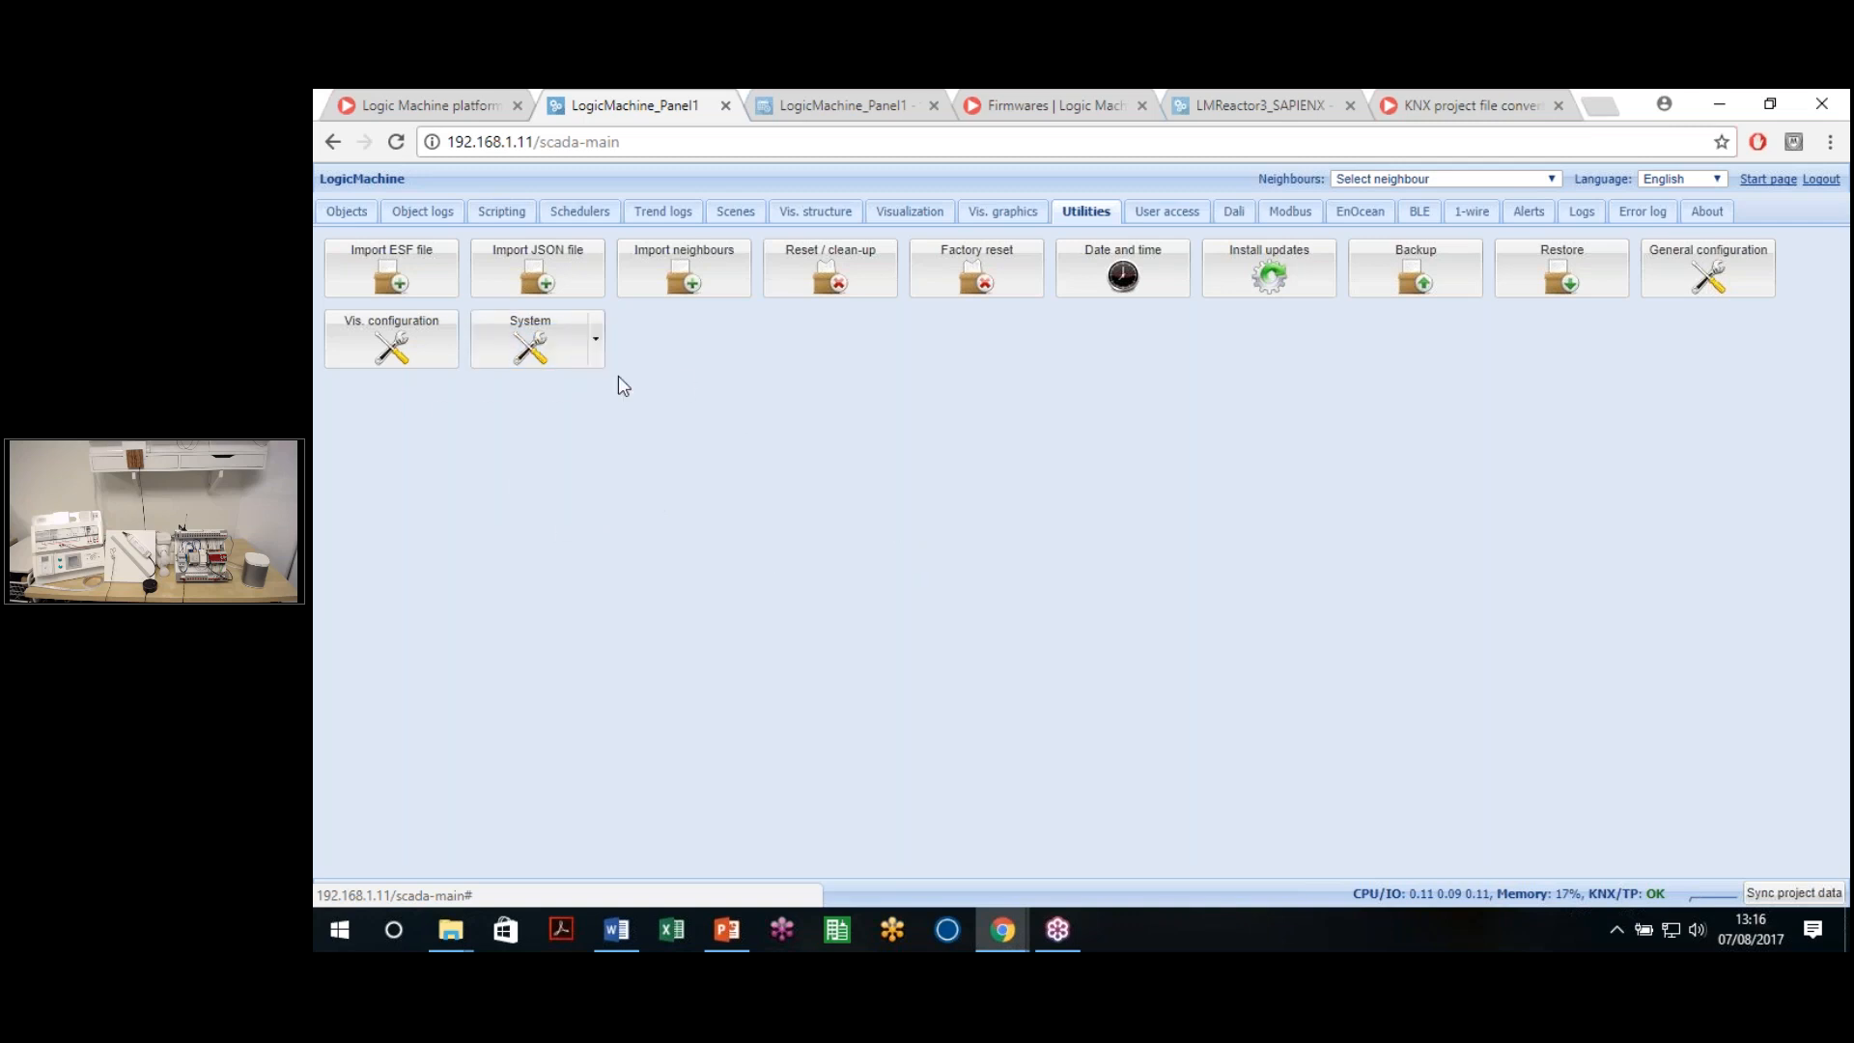
{"action": "left_click", "coordinate": [537, 353]}
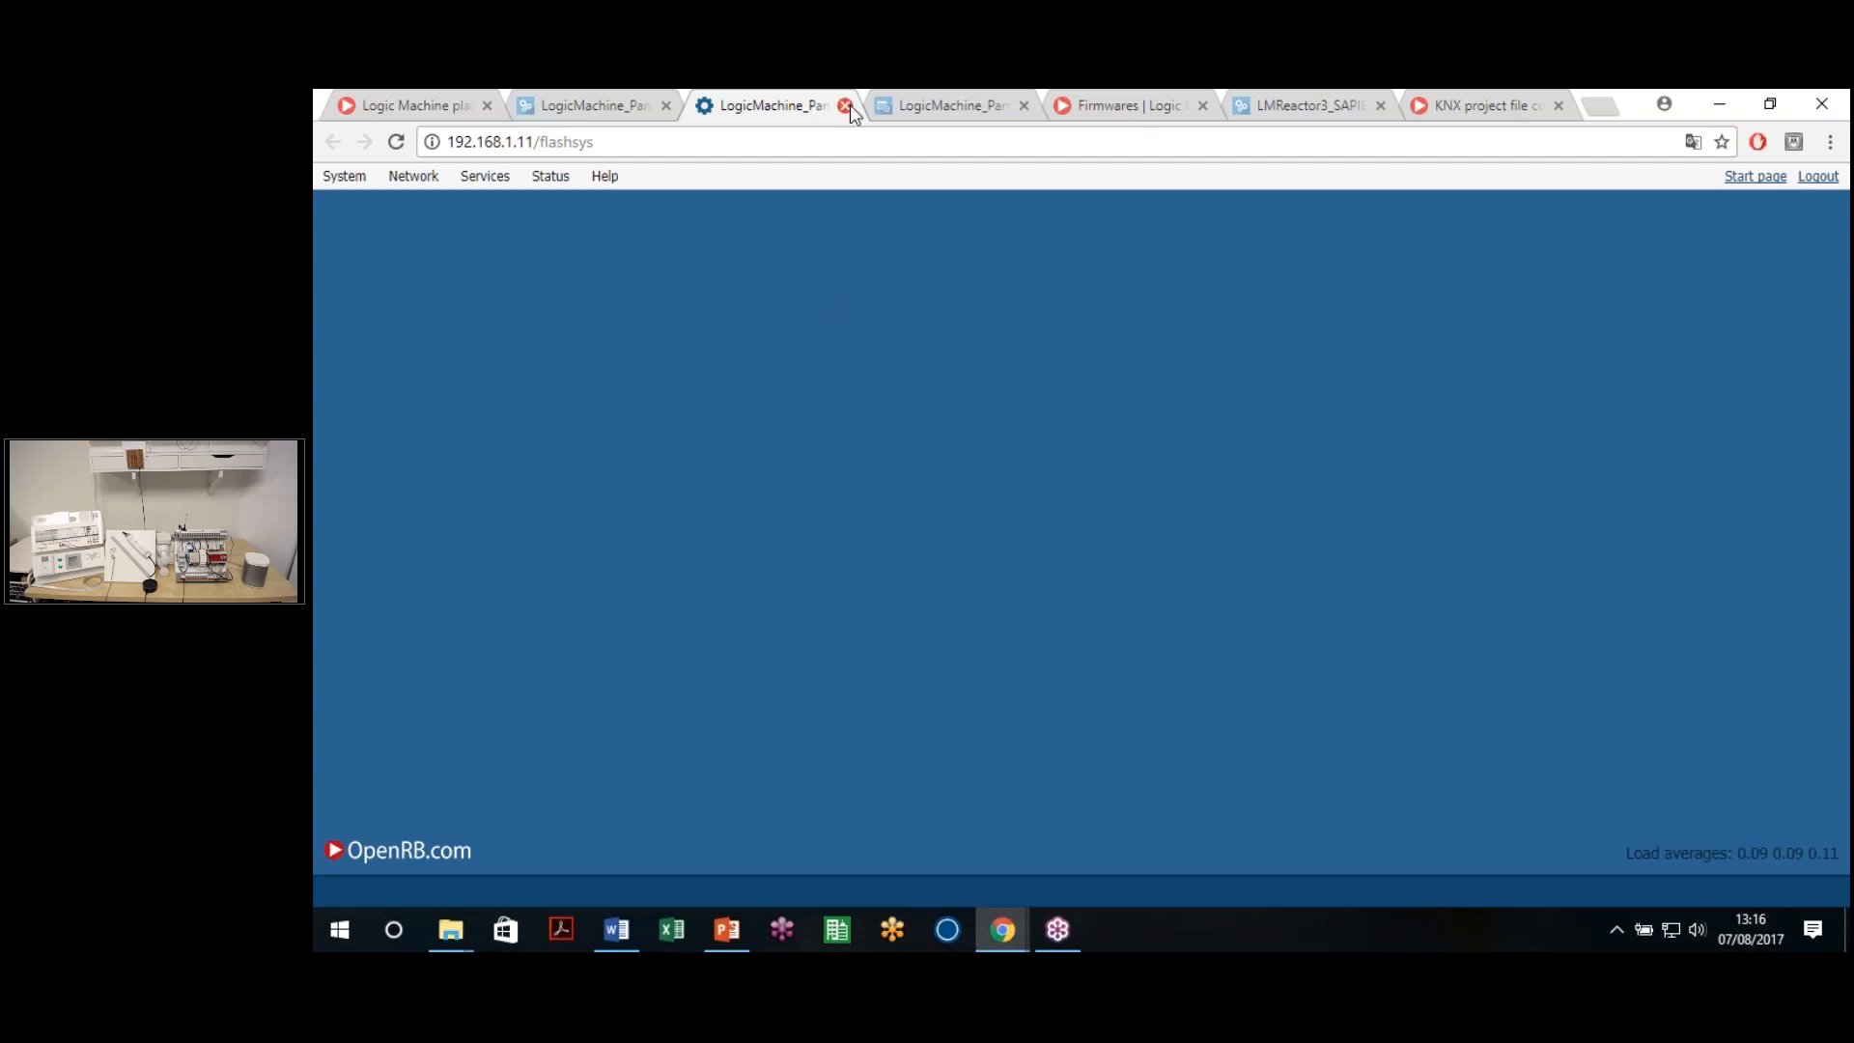
{"action": "key", "text": "ctrl+w"}
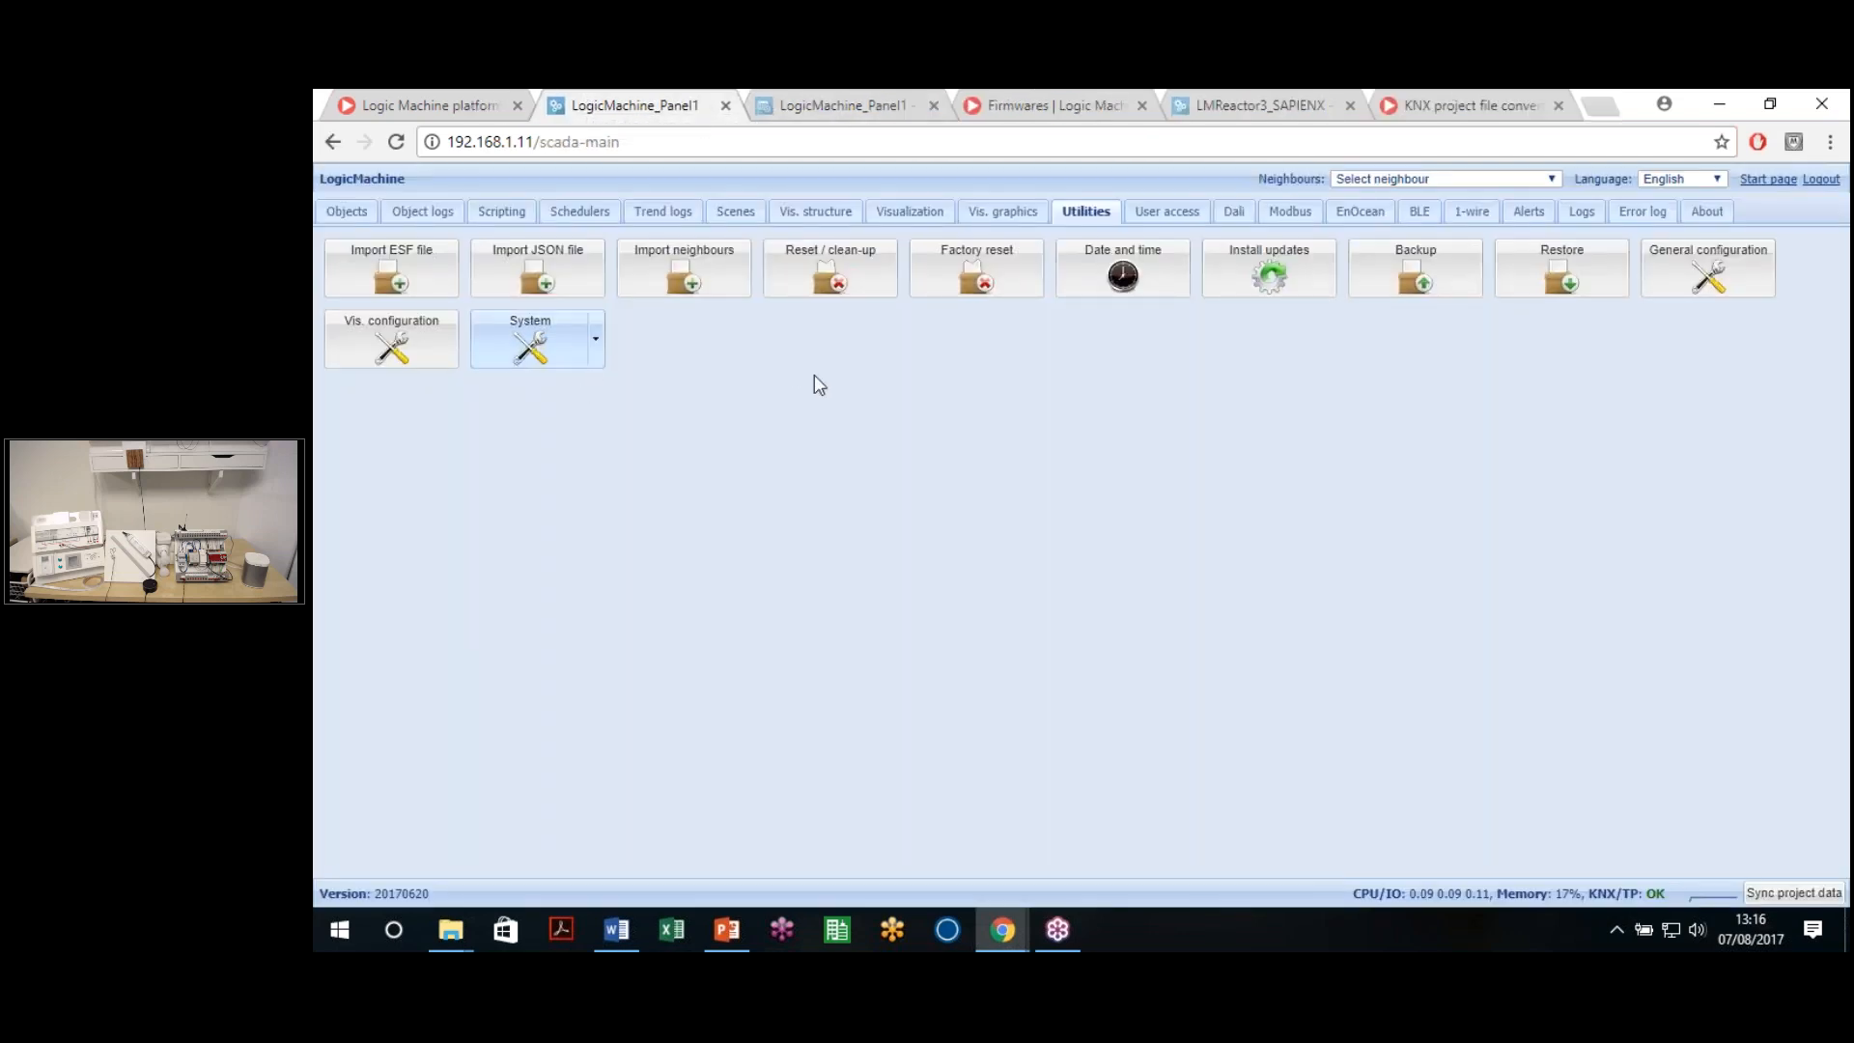
In User access, add a new user with their name, login and password entered twice
{"action": "left_click", "coordinate": [1165, 217]}
{"action": "left_click", "coordinate": [406, 853]}
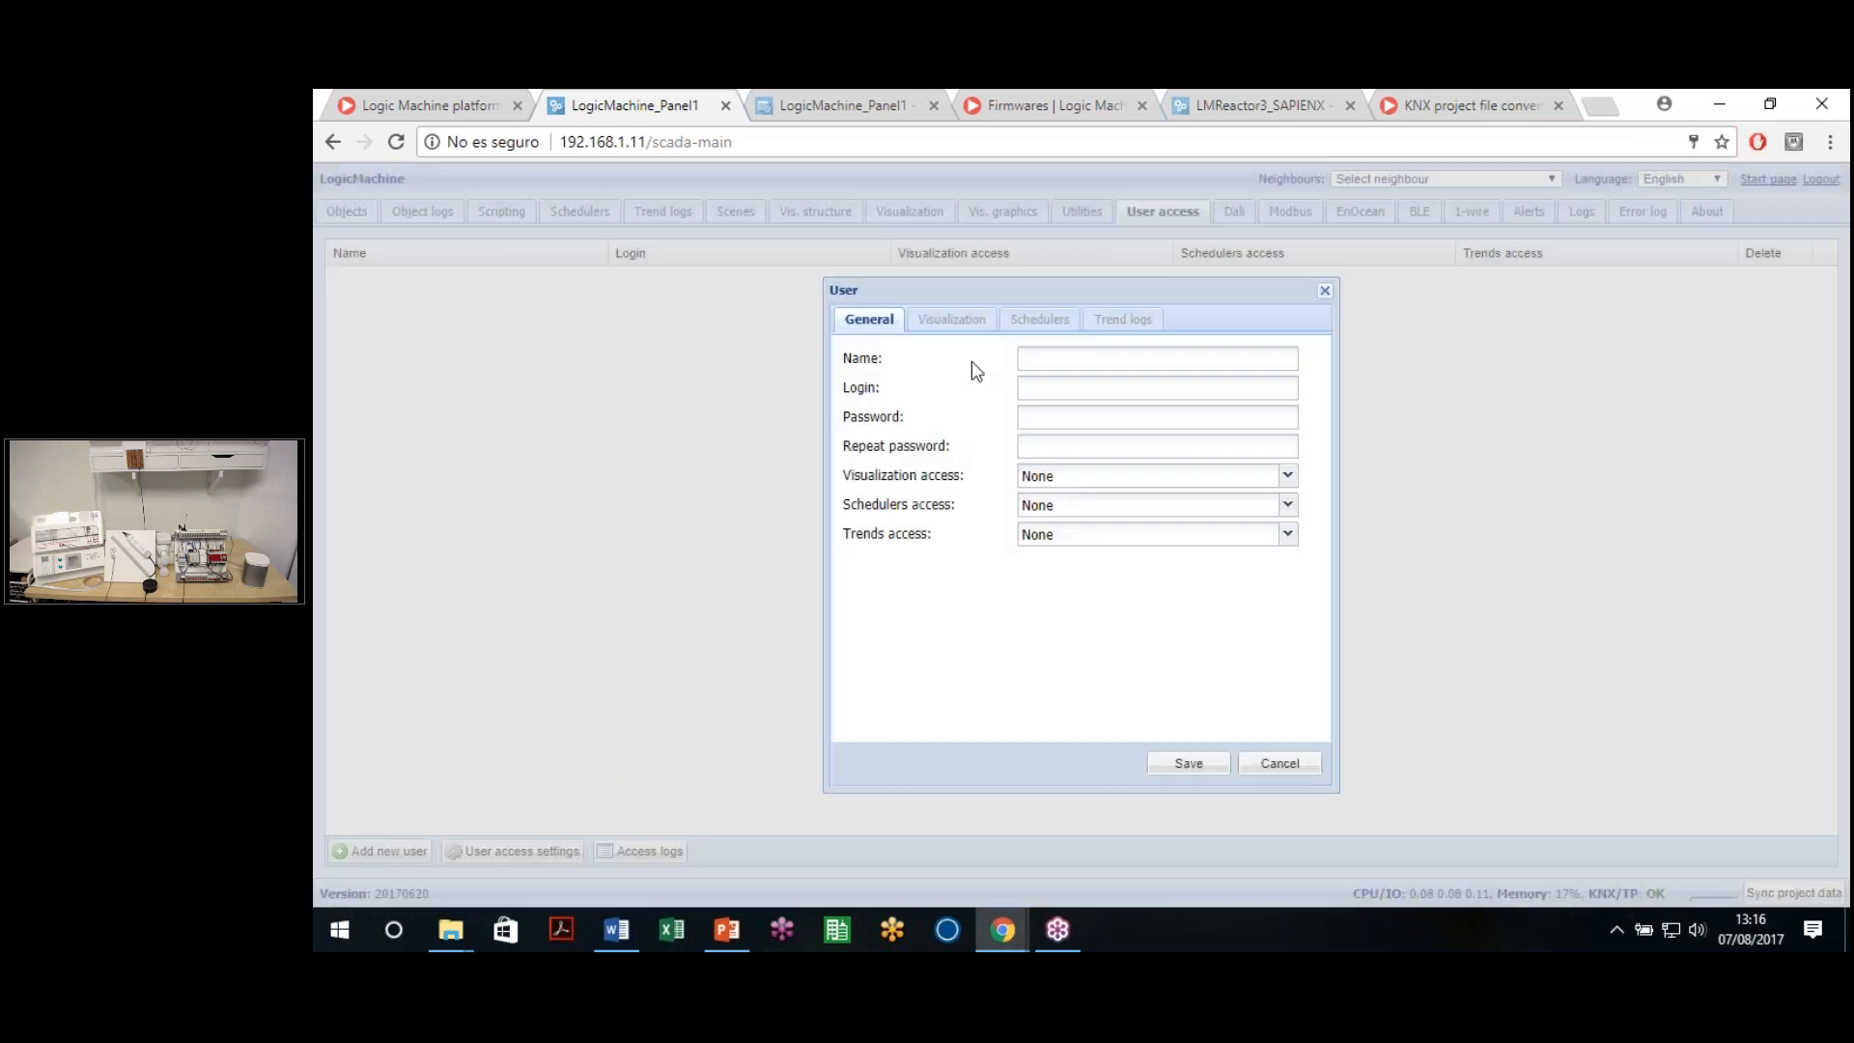
{"action": "left_click", "coordinate": [1061, 363]}
{"action": "left_click", "coordinate": [1069, 391]}
{"action": "key", "text": "Down"}
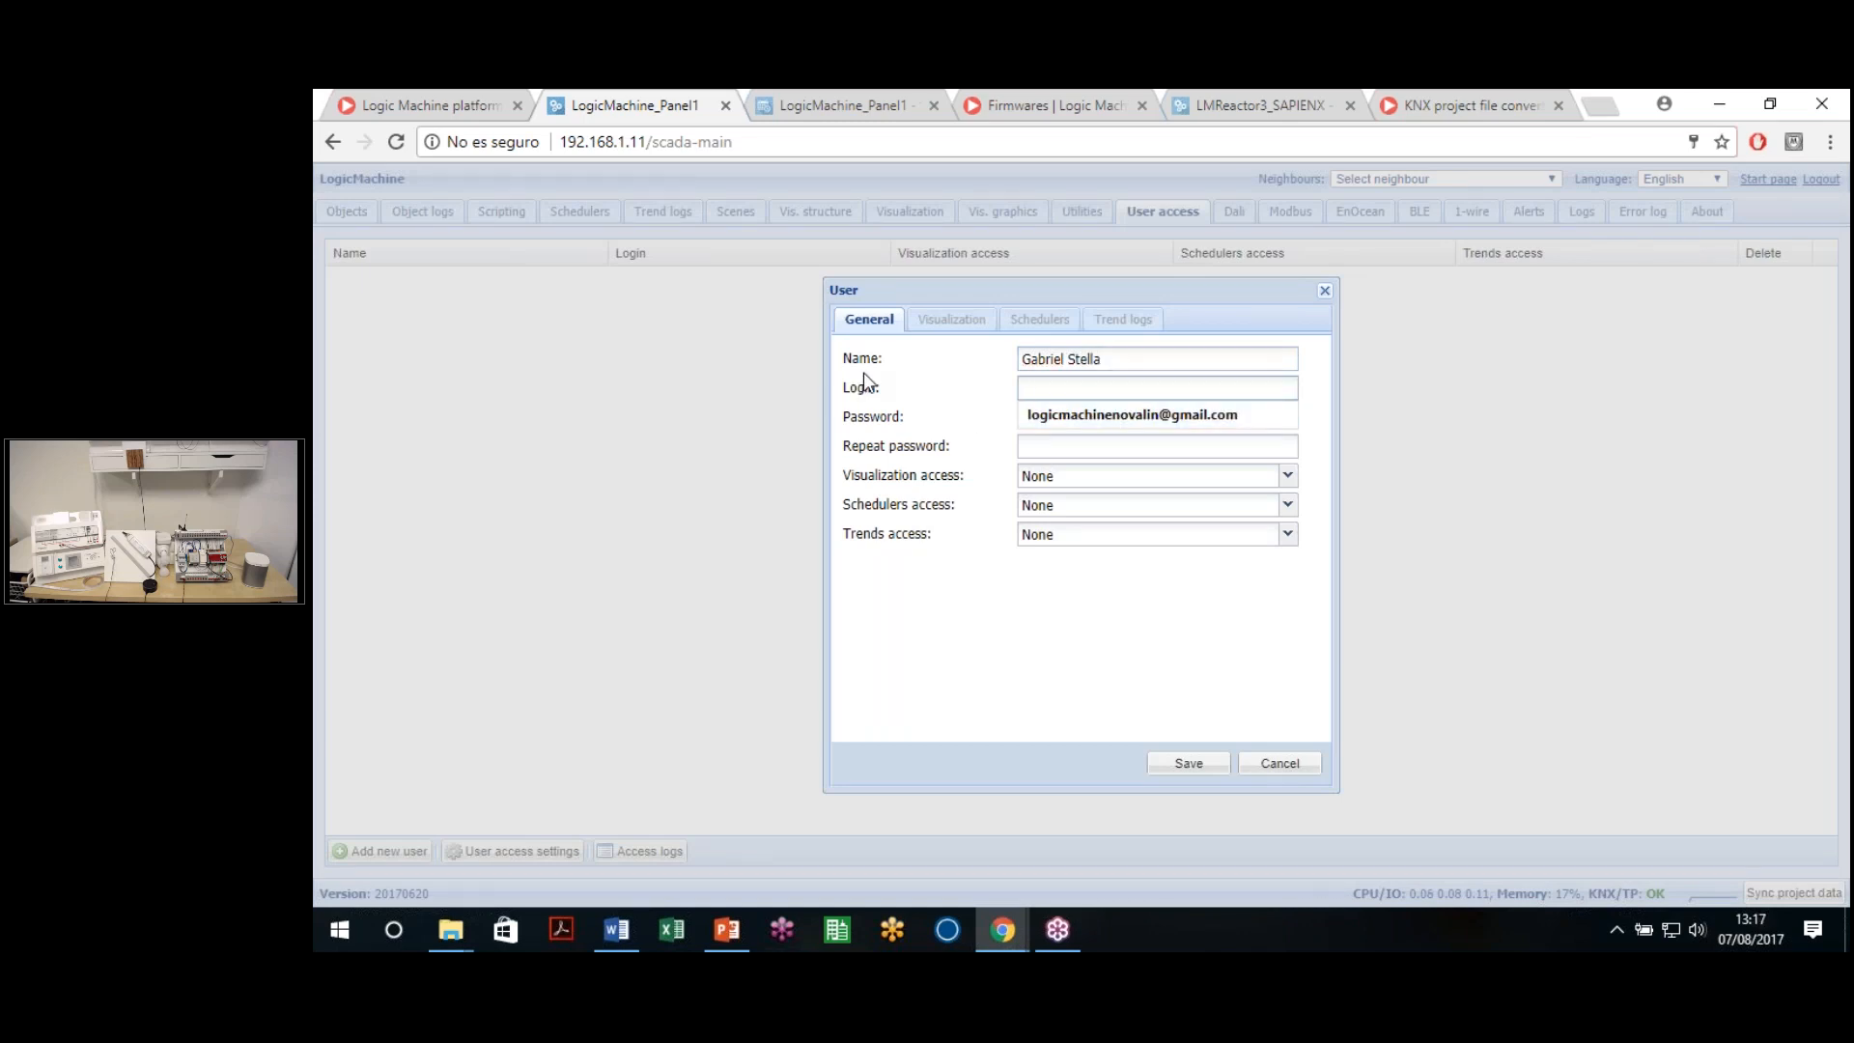
{"action": "type", "text": "morph"}
{"action": "left_click", "coordinate": [1061, 420]}
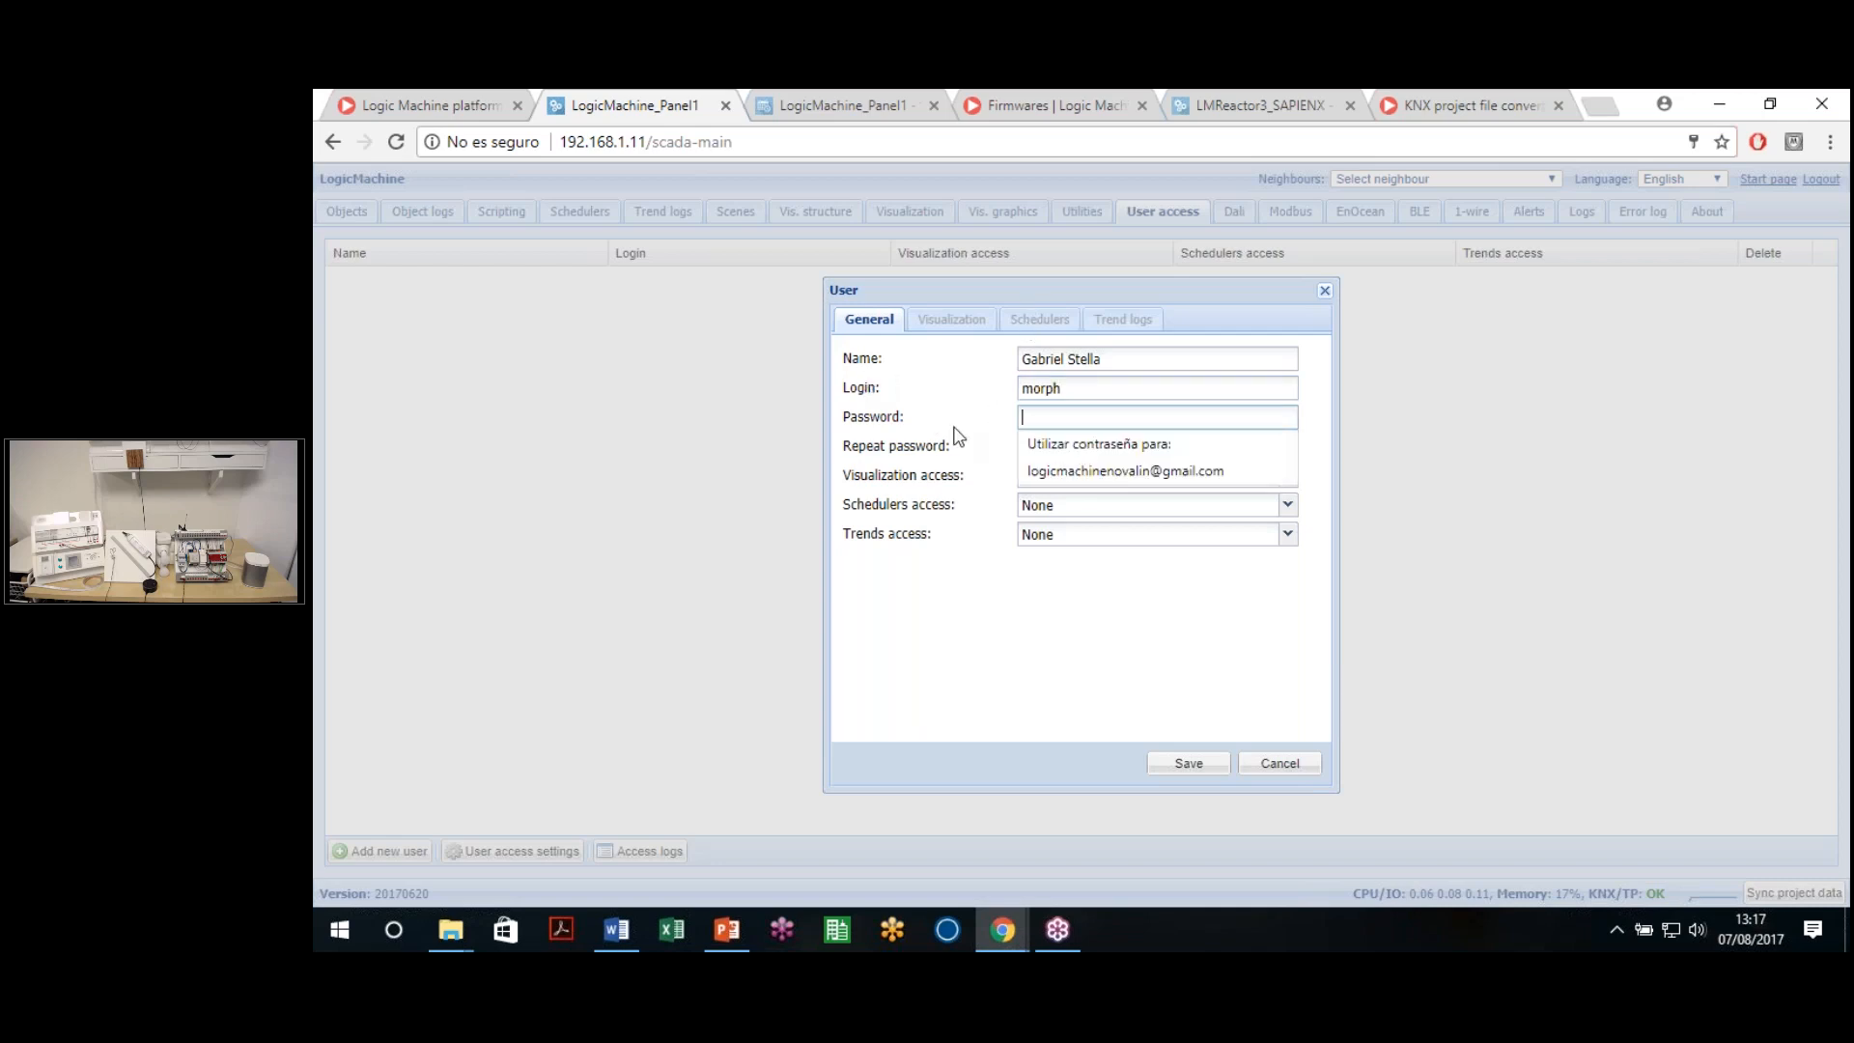
{"action": "type", "text": "123456"}
{"action": "key", "text": "Tab"}
{"action": "type", "text": "12345"}
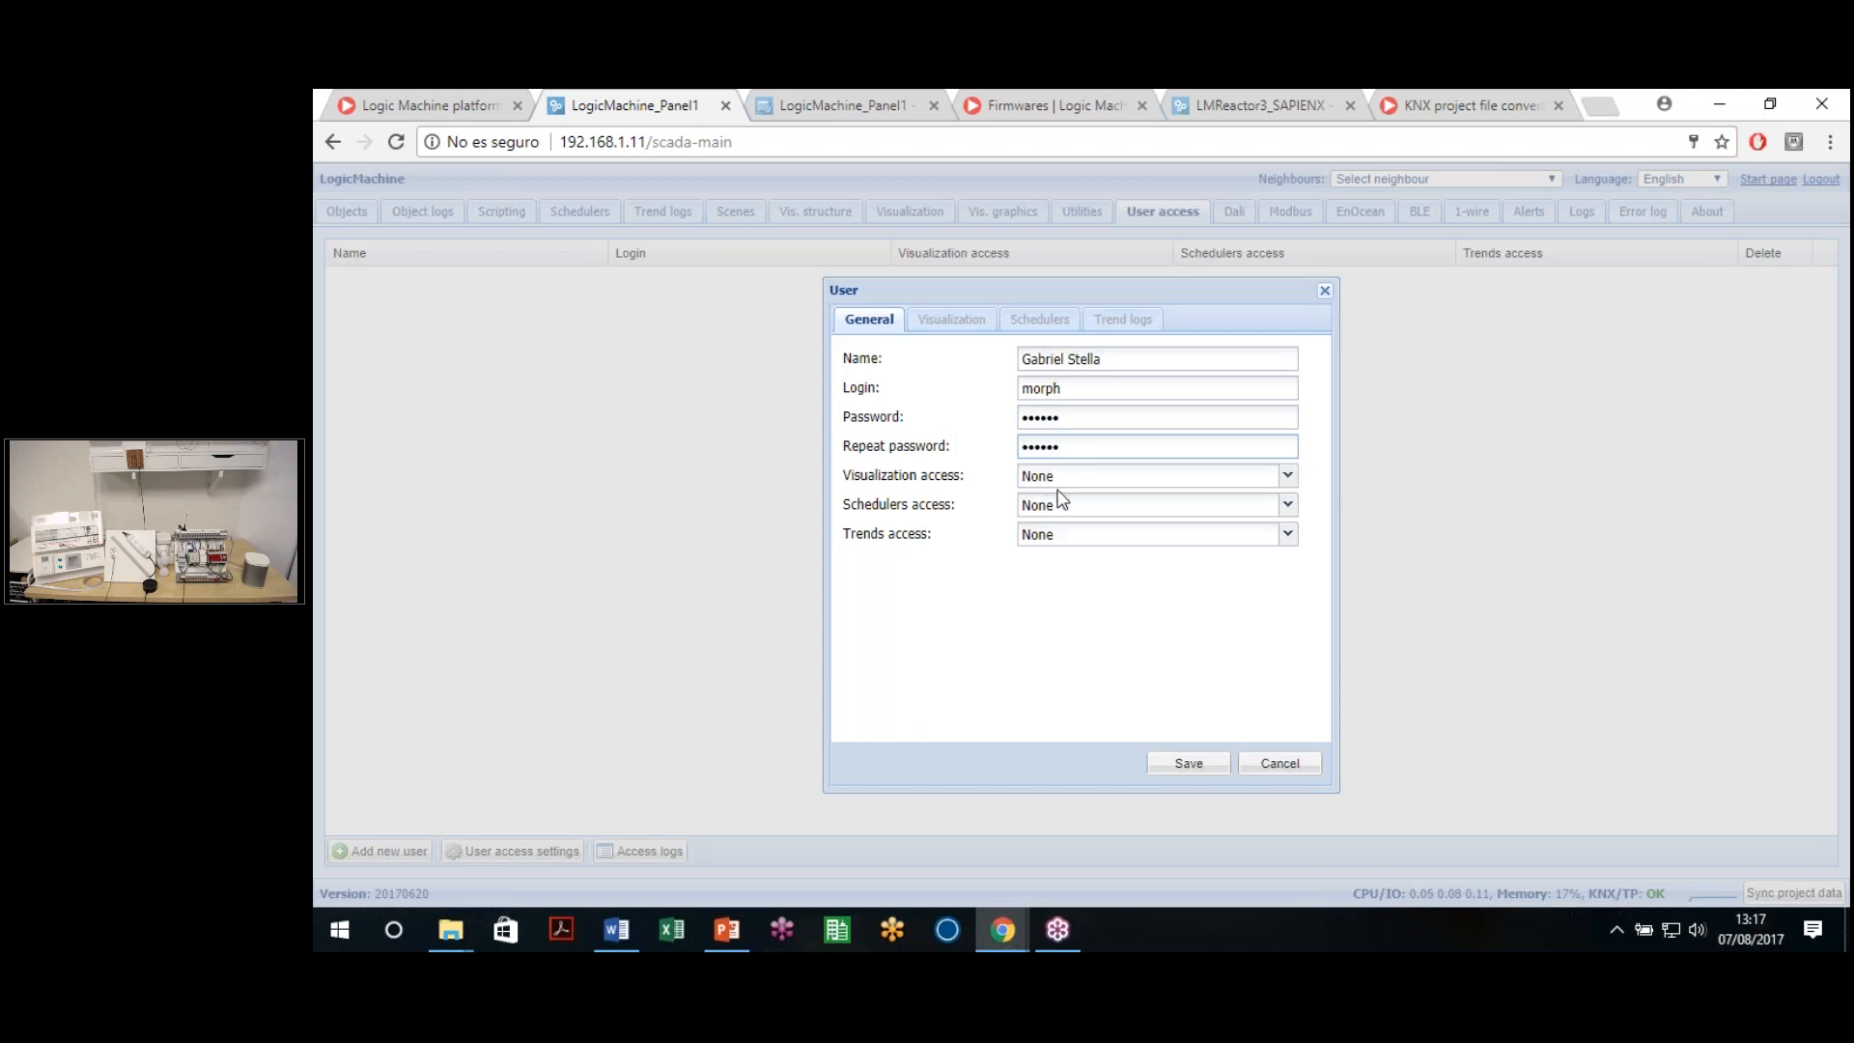
Set visualization access to Partial, schedulers access to Partial and trends access to Full
{"action": "left_click_drag", "start_coordinate": [881, 541], "coordinate": [932, 547]}
{"action": "left_click", "coordinate": [1027, 537]}
{"action": "left_click", "coordinate": [1025, 483]}
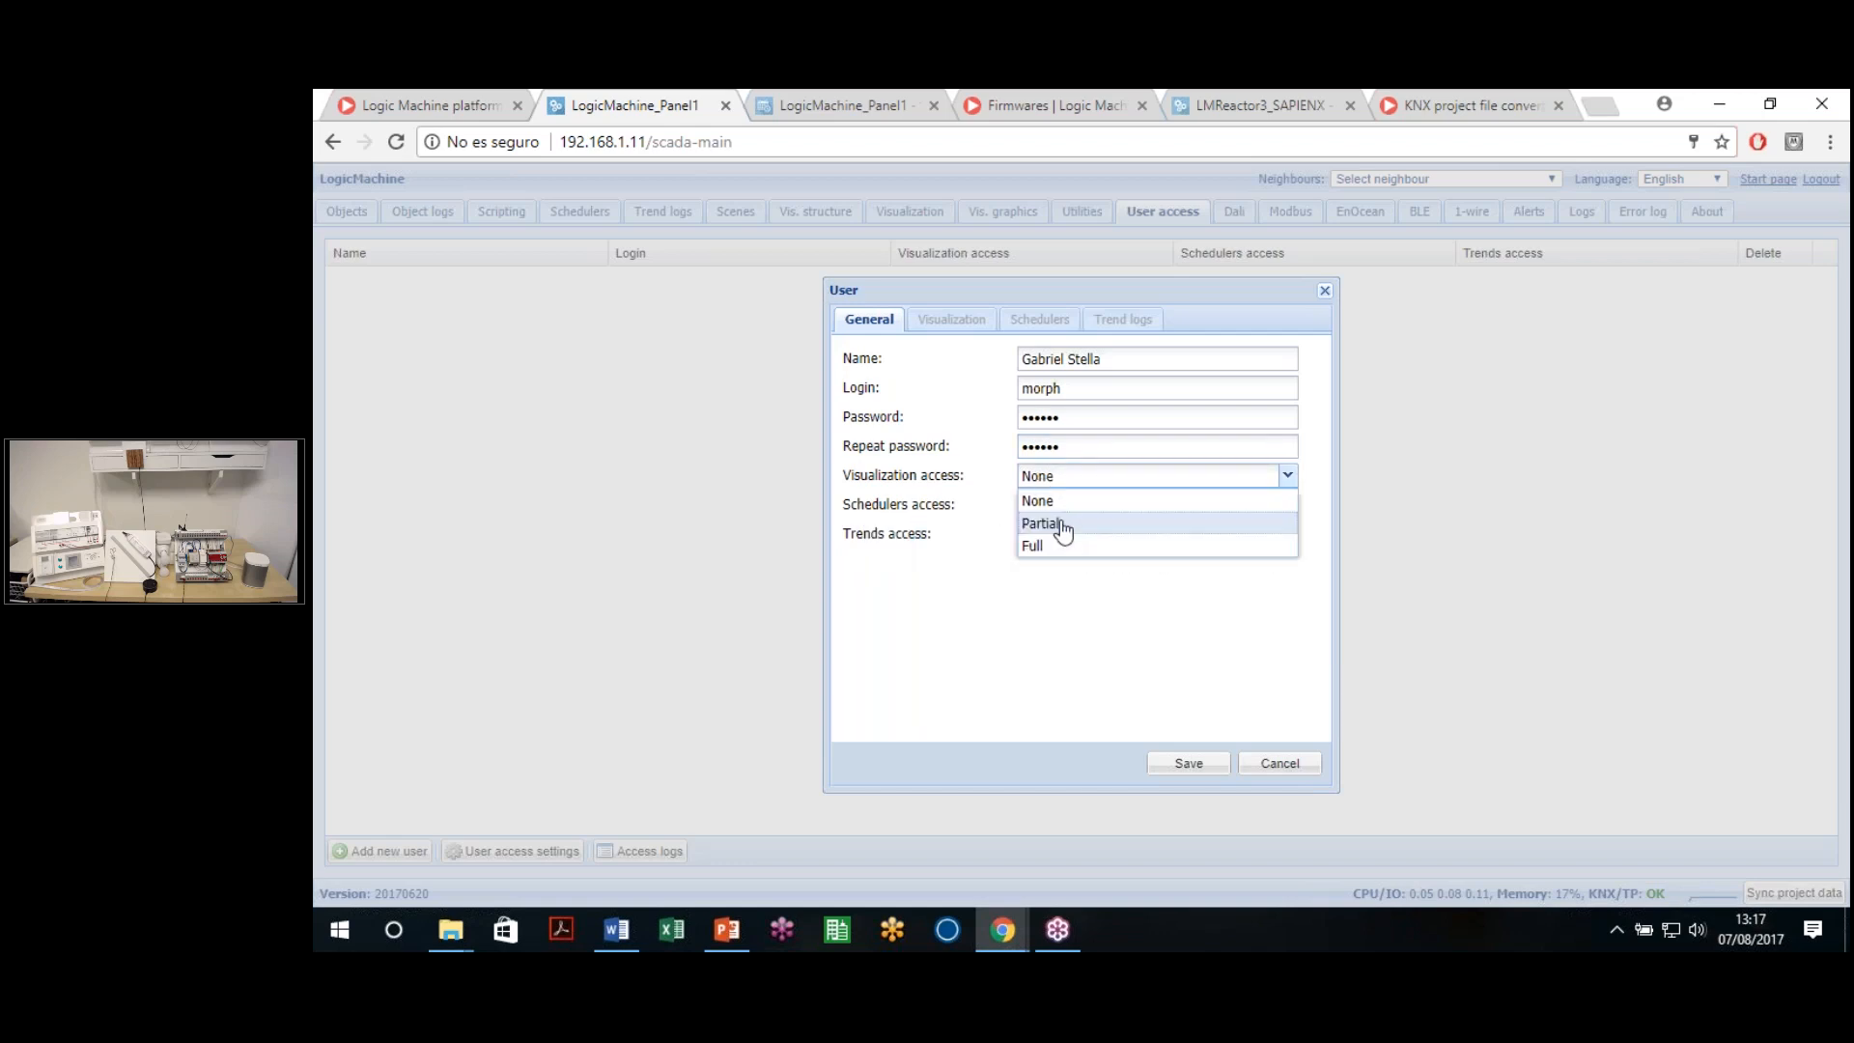
{"action": "left_click", "coordinate": [1066, 548]}
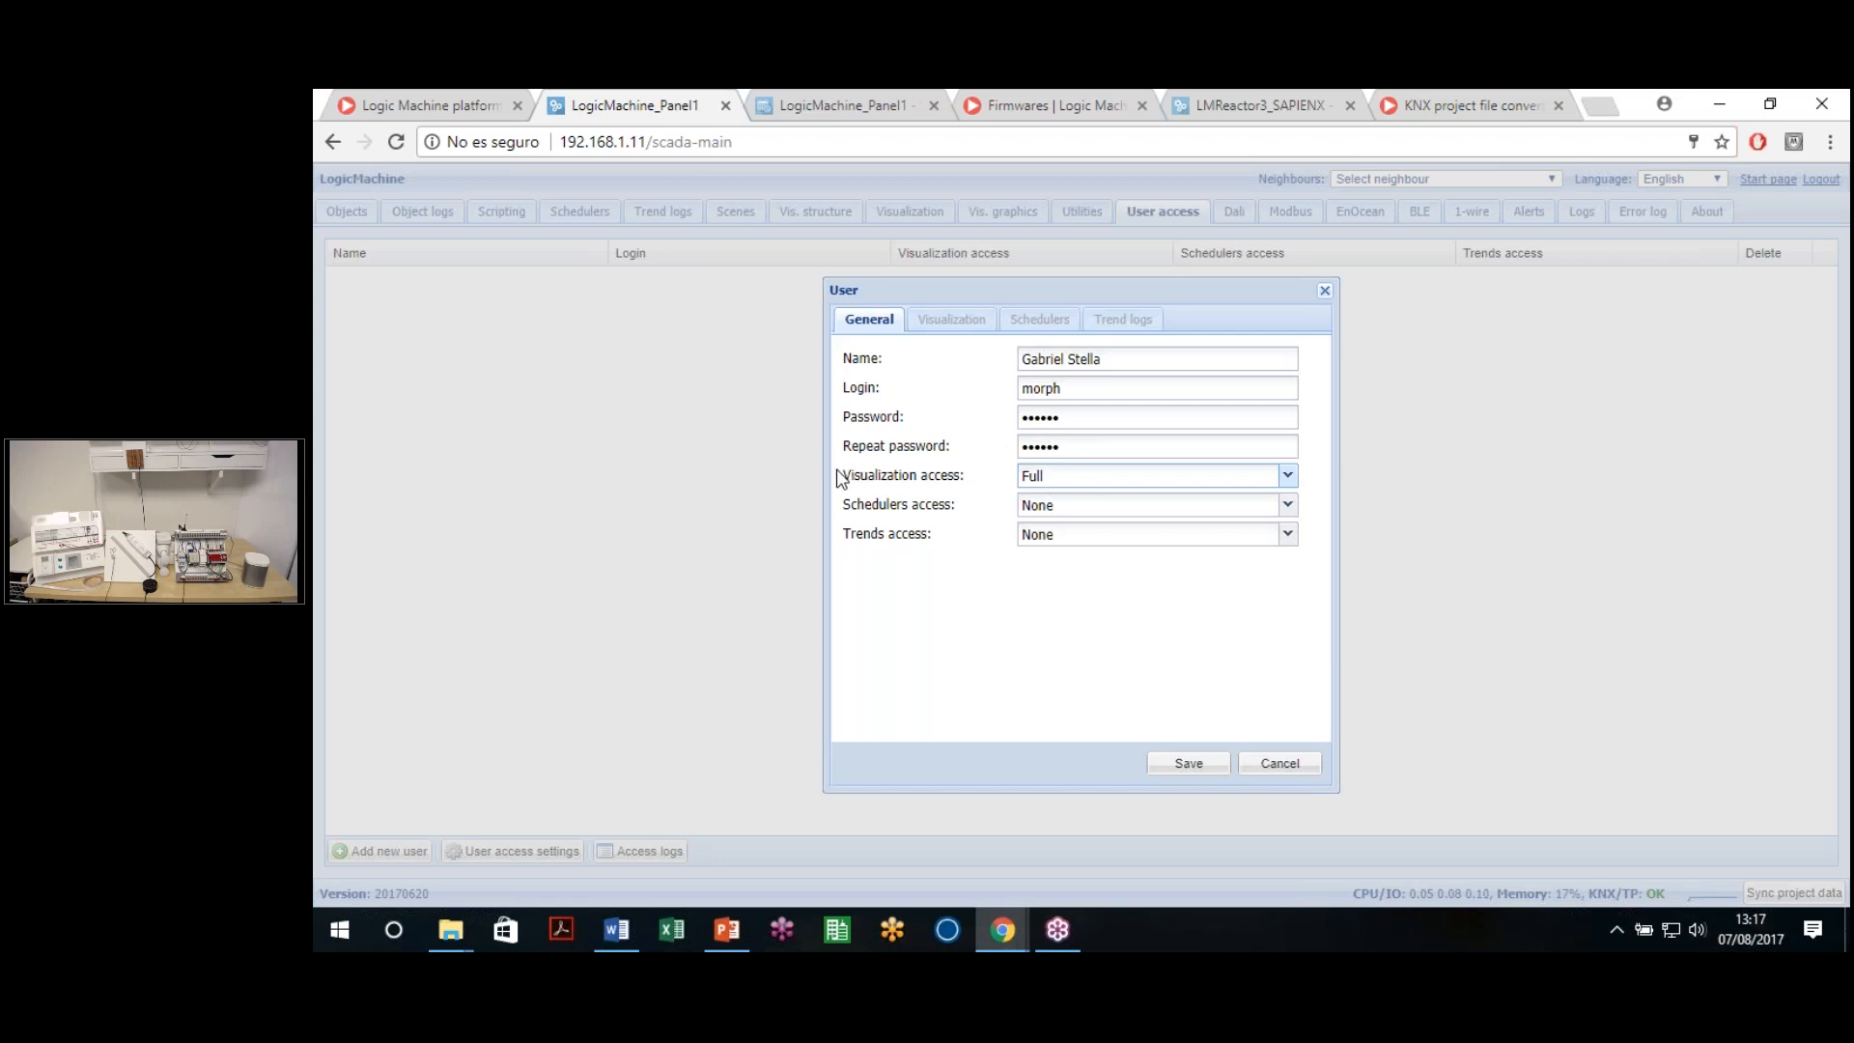
{"action": "left_click", "coordinate": [1057, 485]}
{"action": "left_click", "coordinate": [1076, 535]}
{"action": "left_click", "coordinate": [1079, 506]}
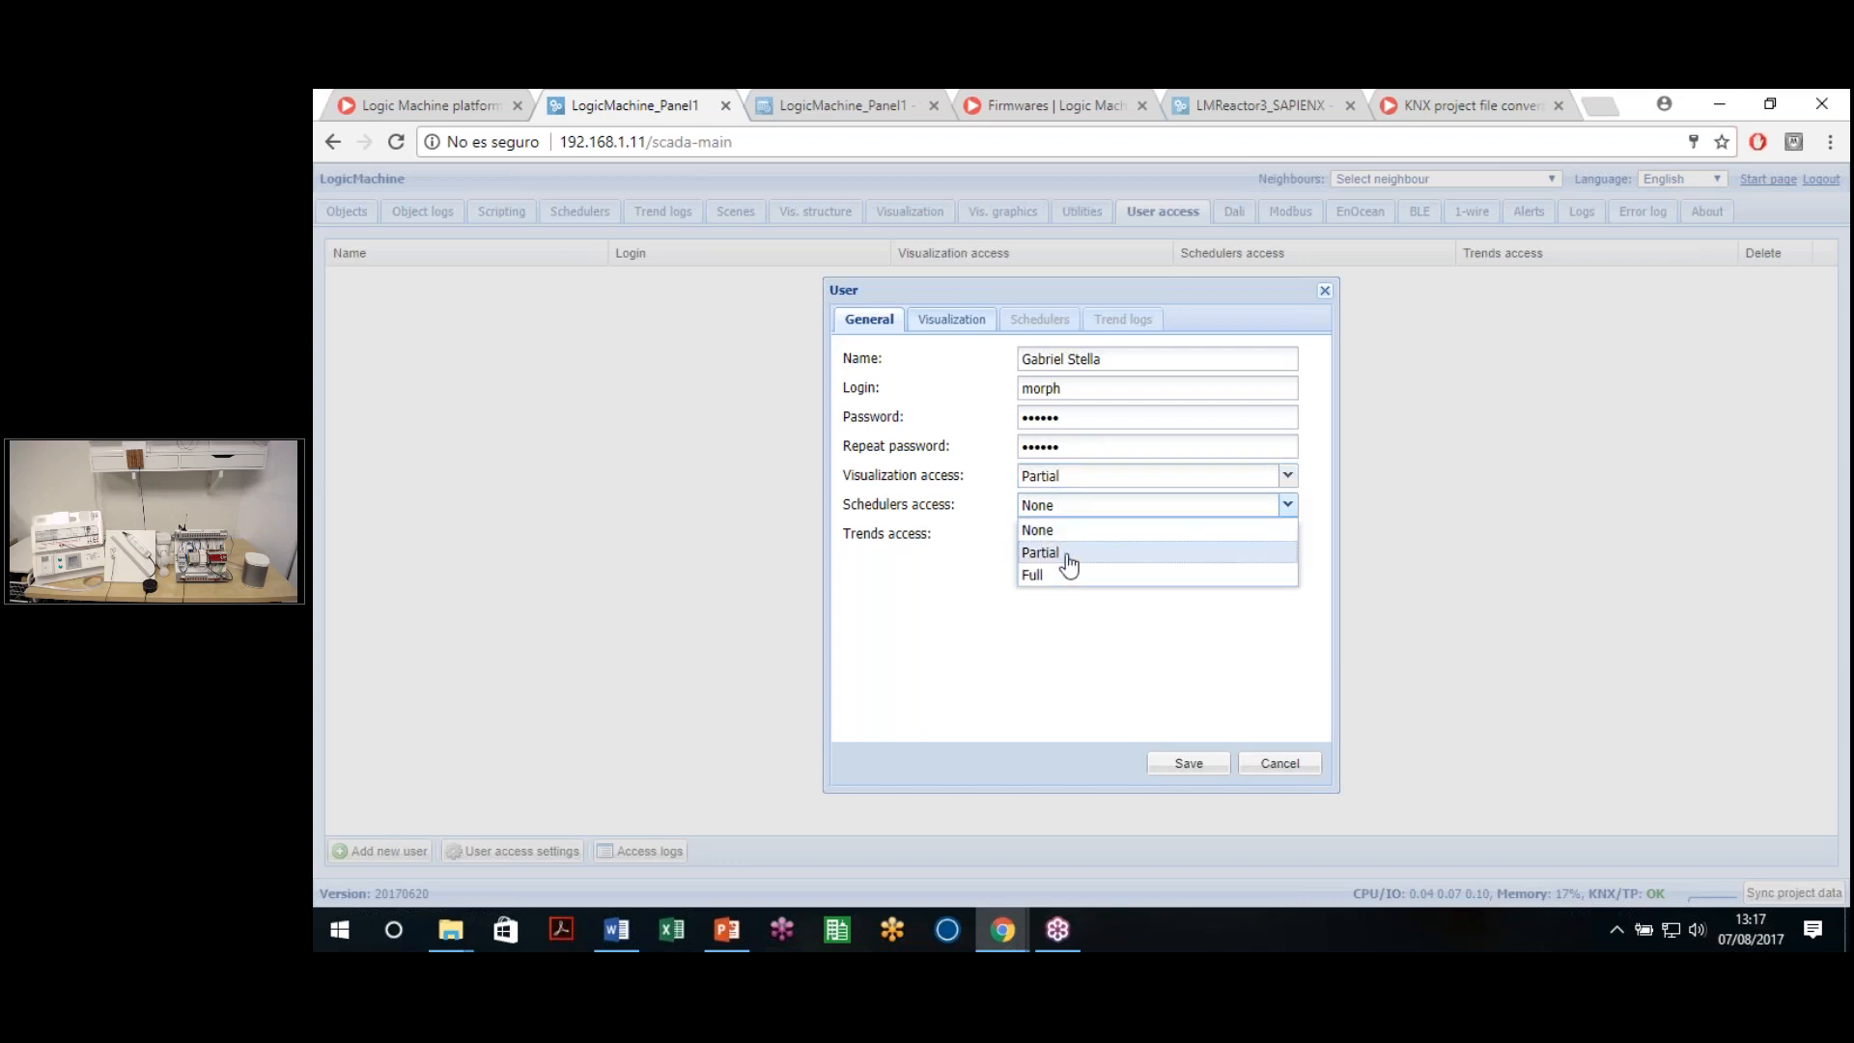
{"action": "left_click", "coordinate": [1068, 564]}
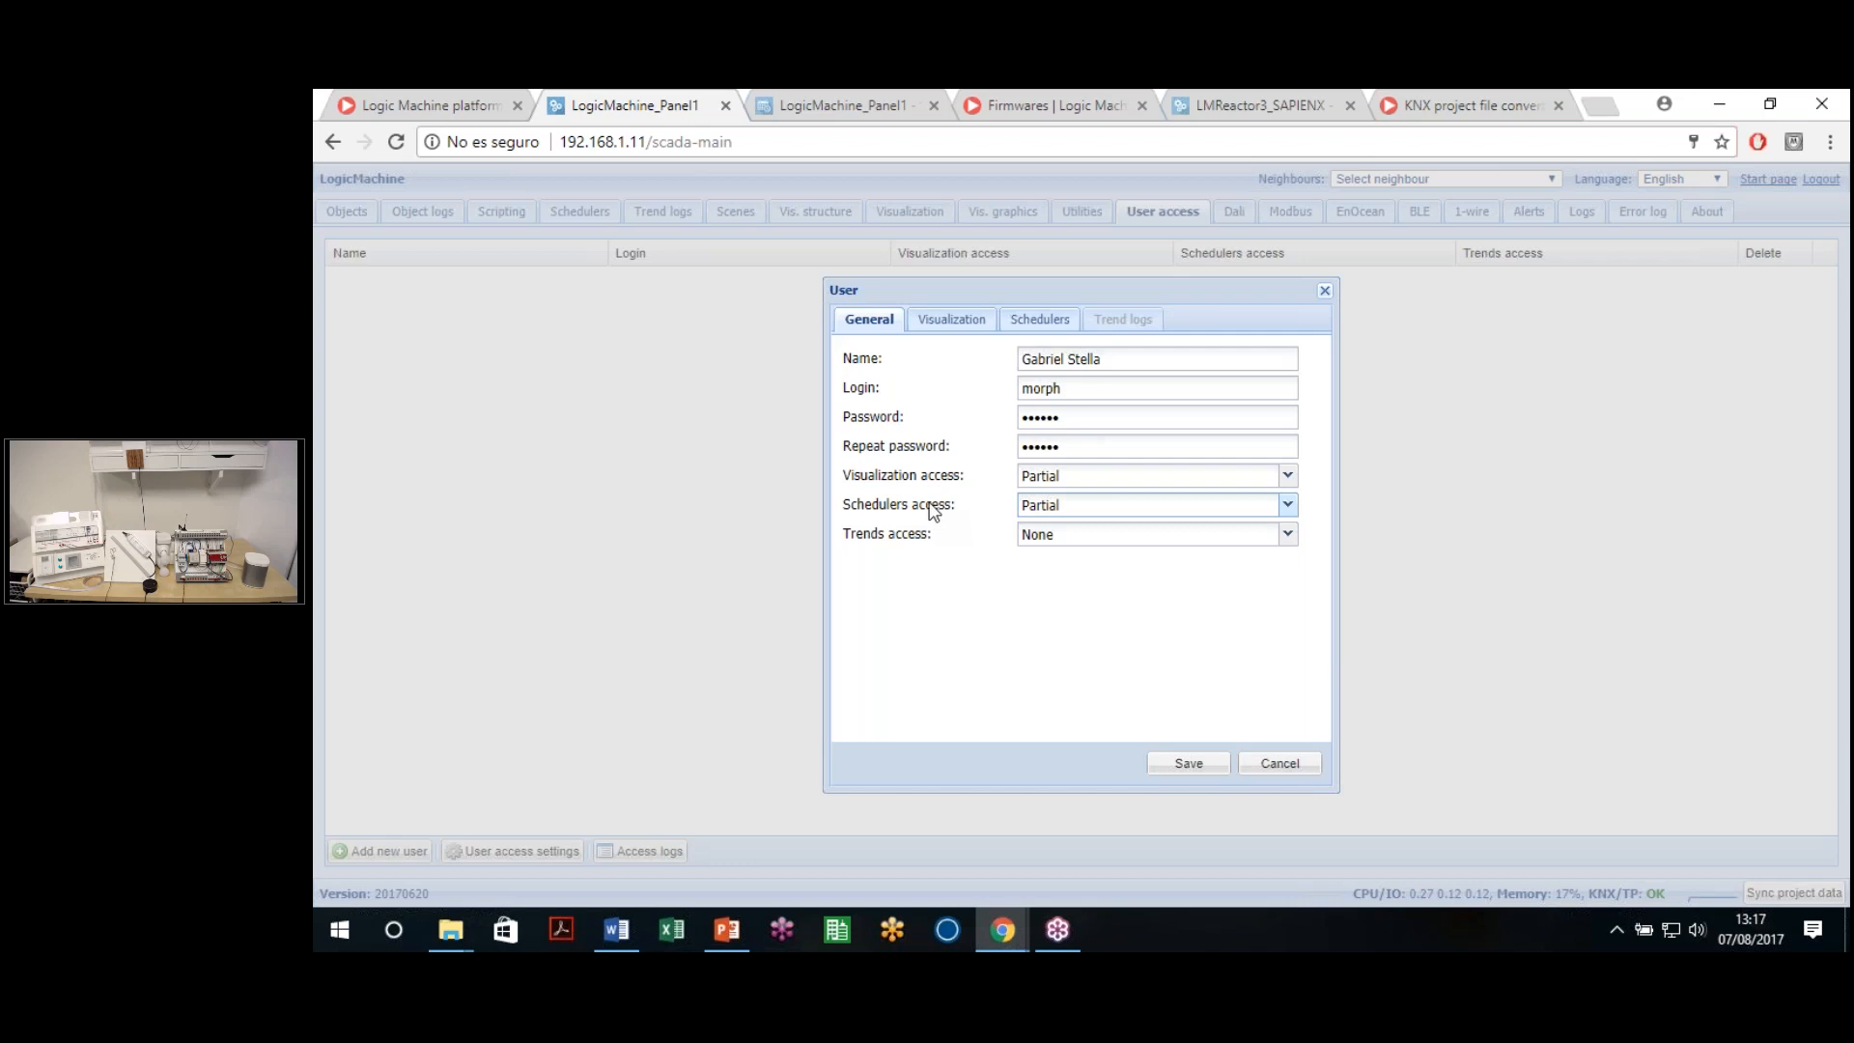
{"action": "left_click", "coordinate": [1052, 537]}
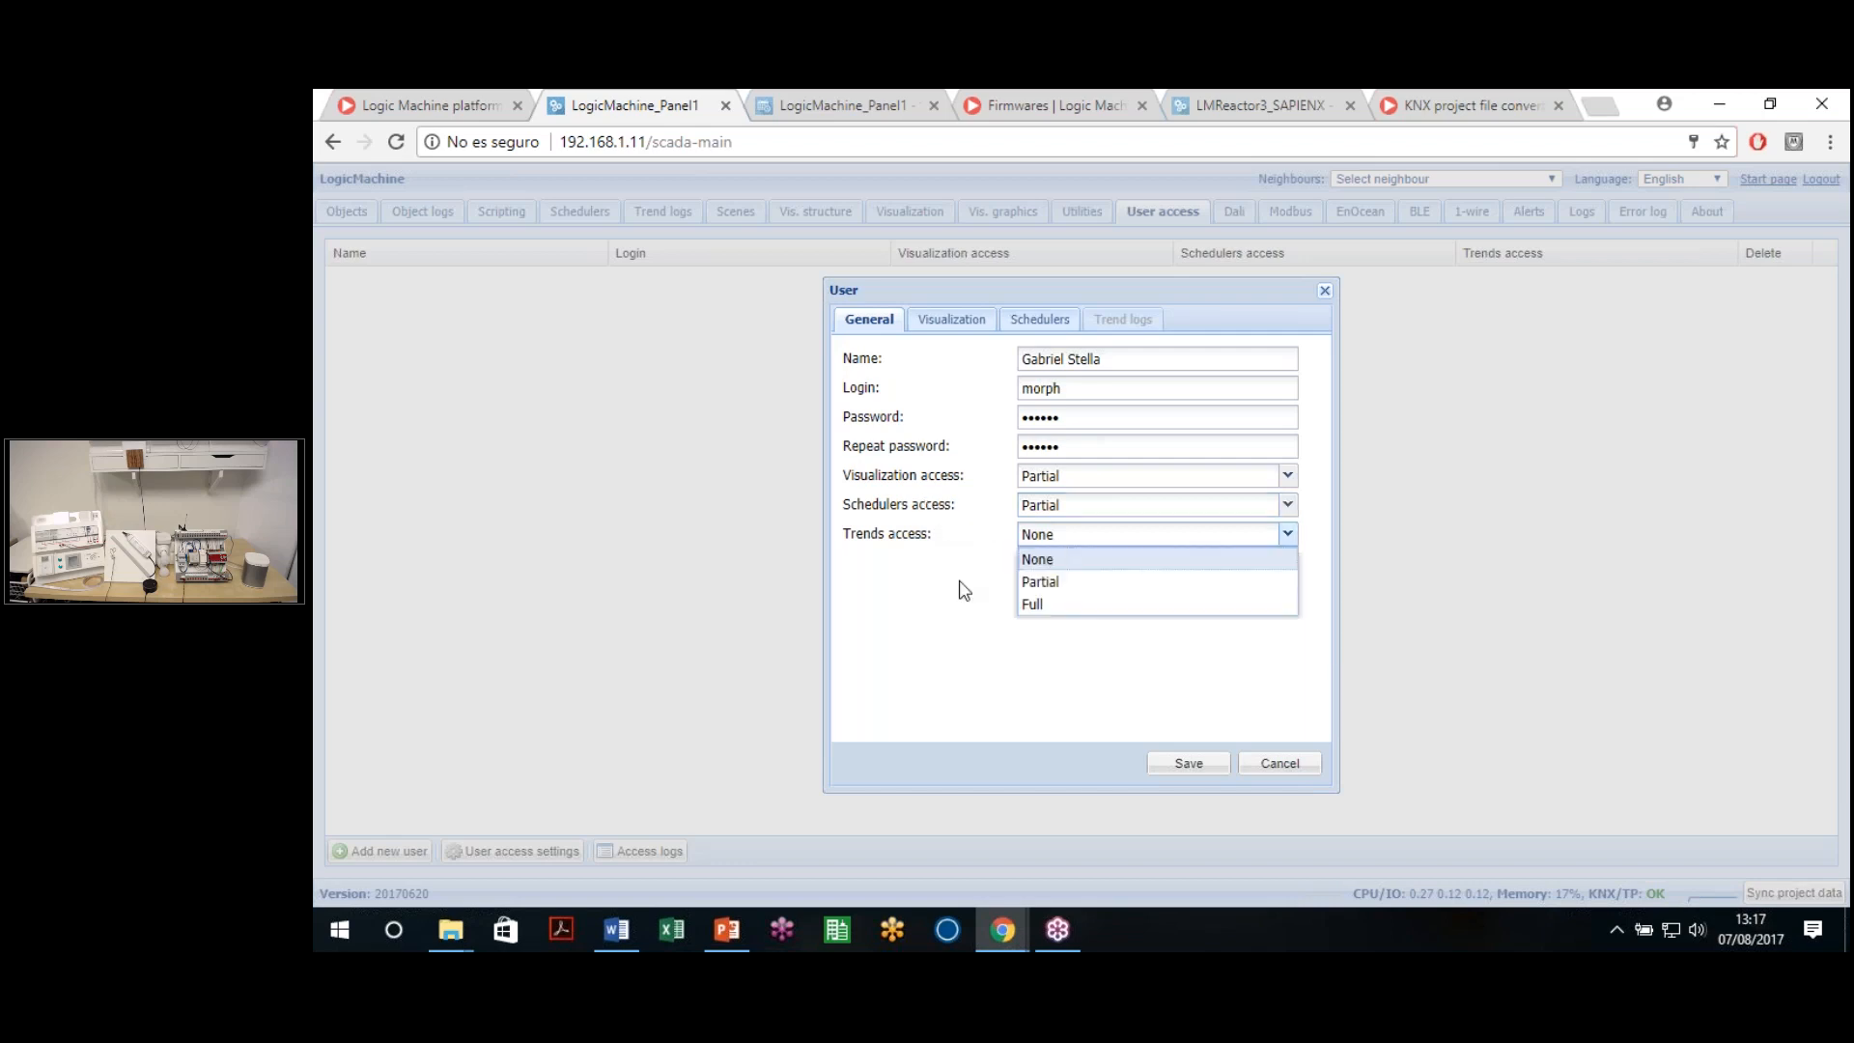
{"action": "left_click_drag", "start_coordinate": [842, 547], "coordinate": [918, 541]}
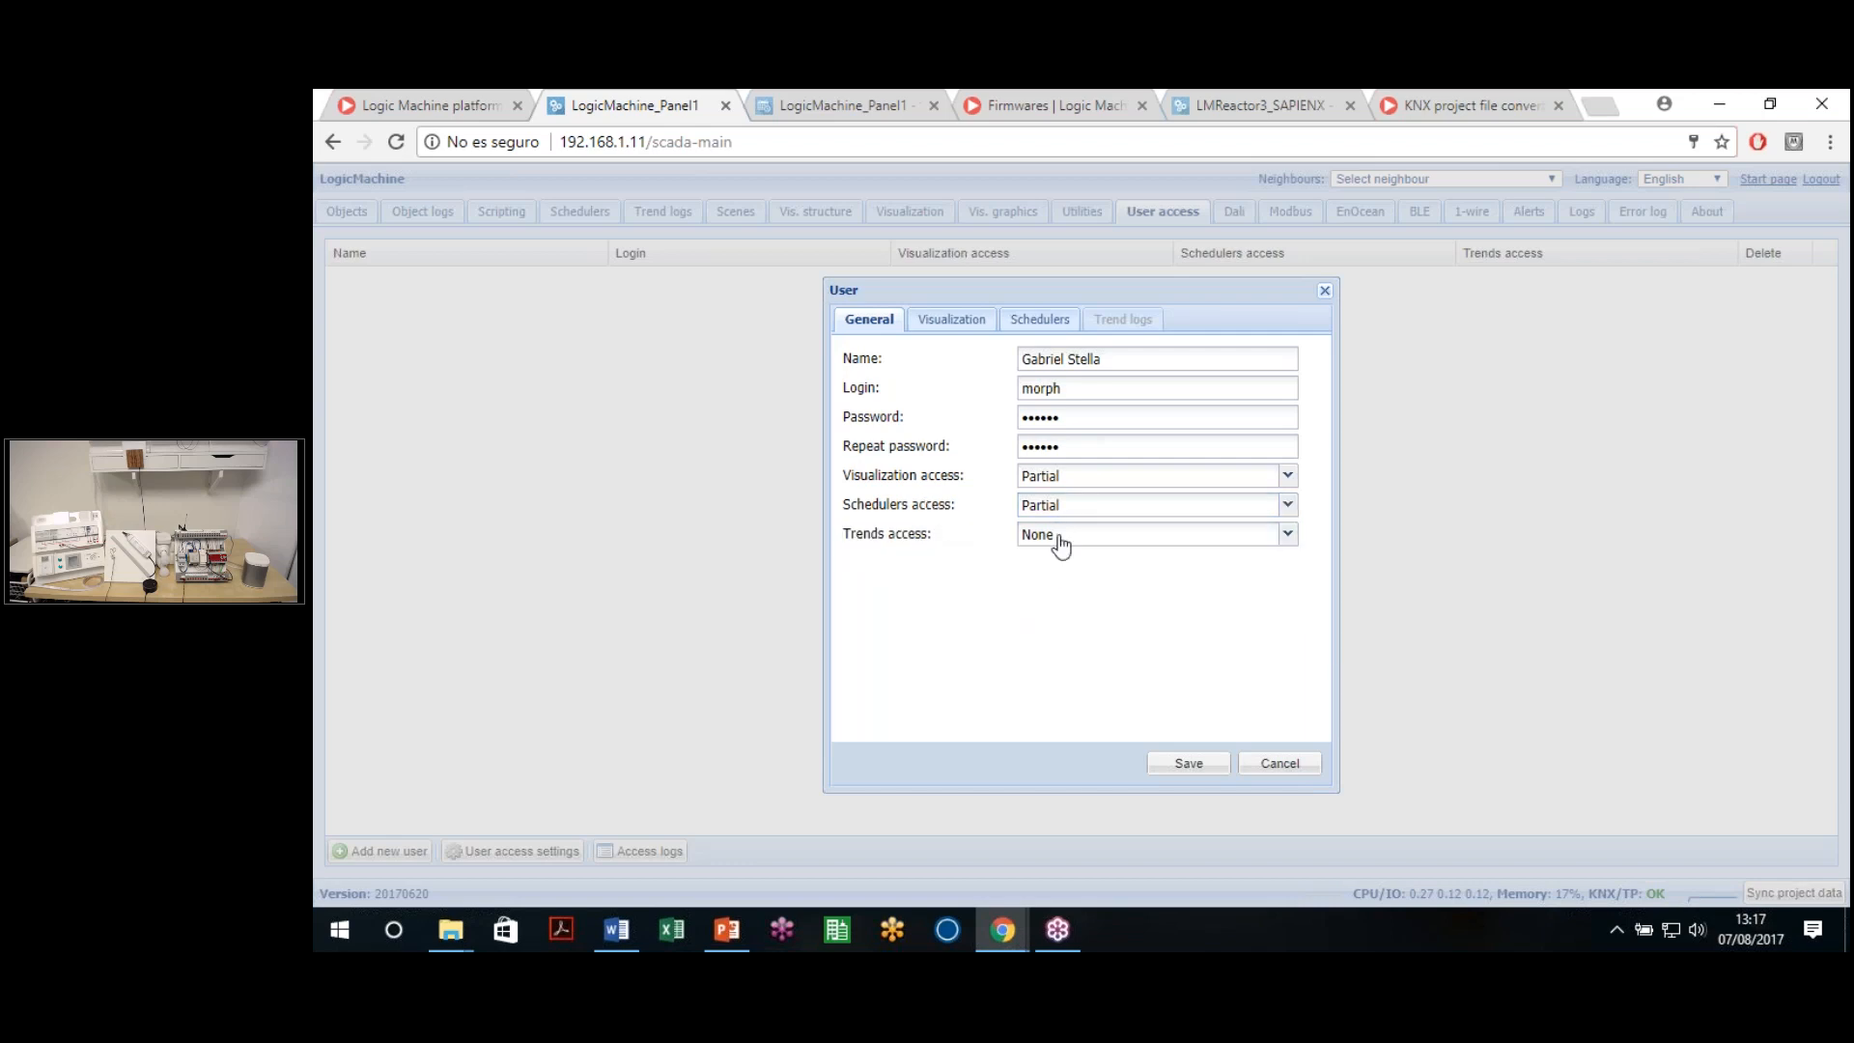
{"action": "left_click", "coordinate": [1059, 537]}
{"action": "left_click", "coordinate": [1068, 616]}
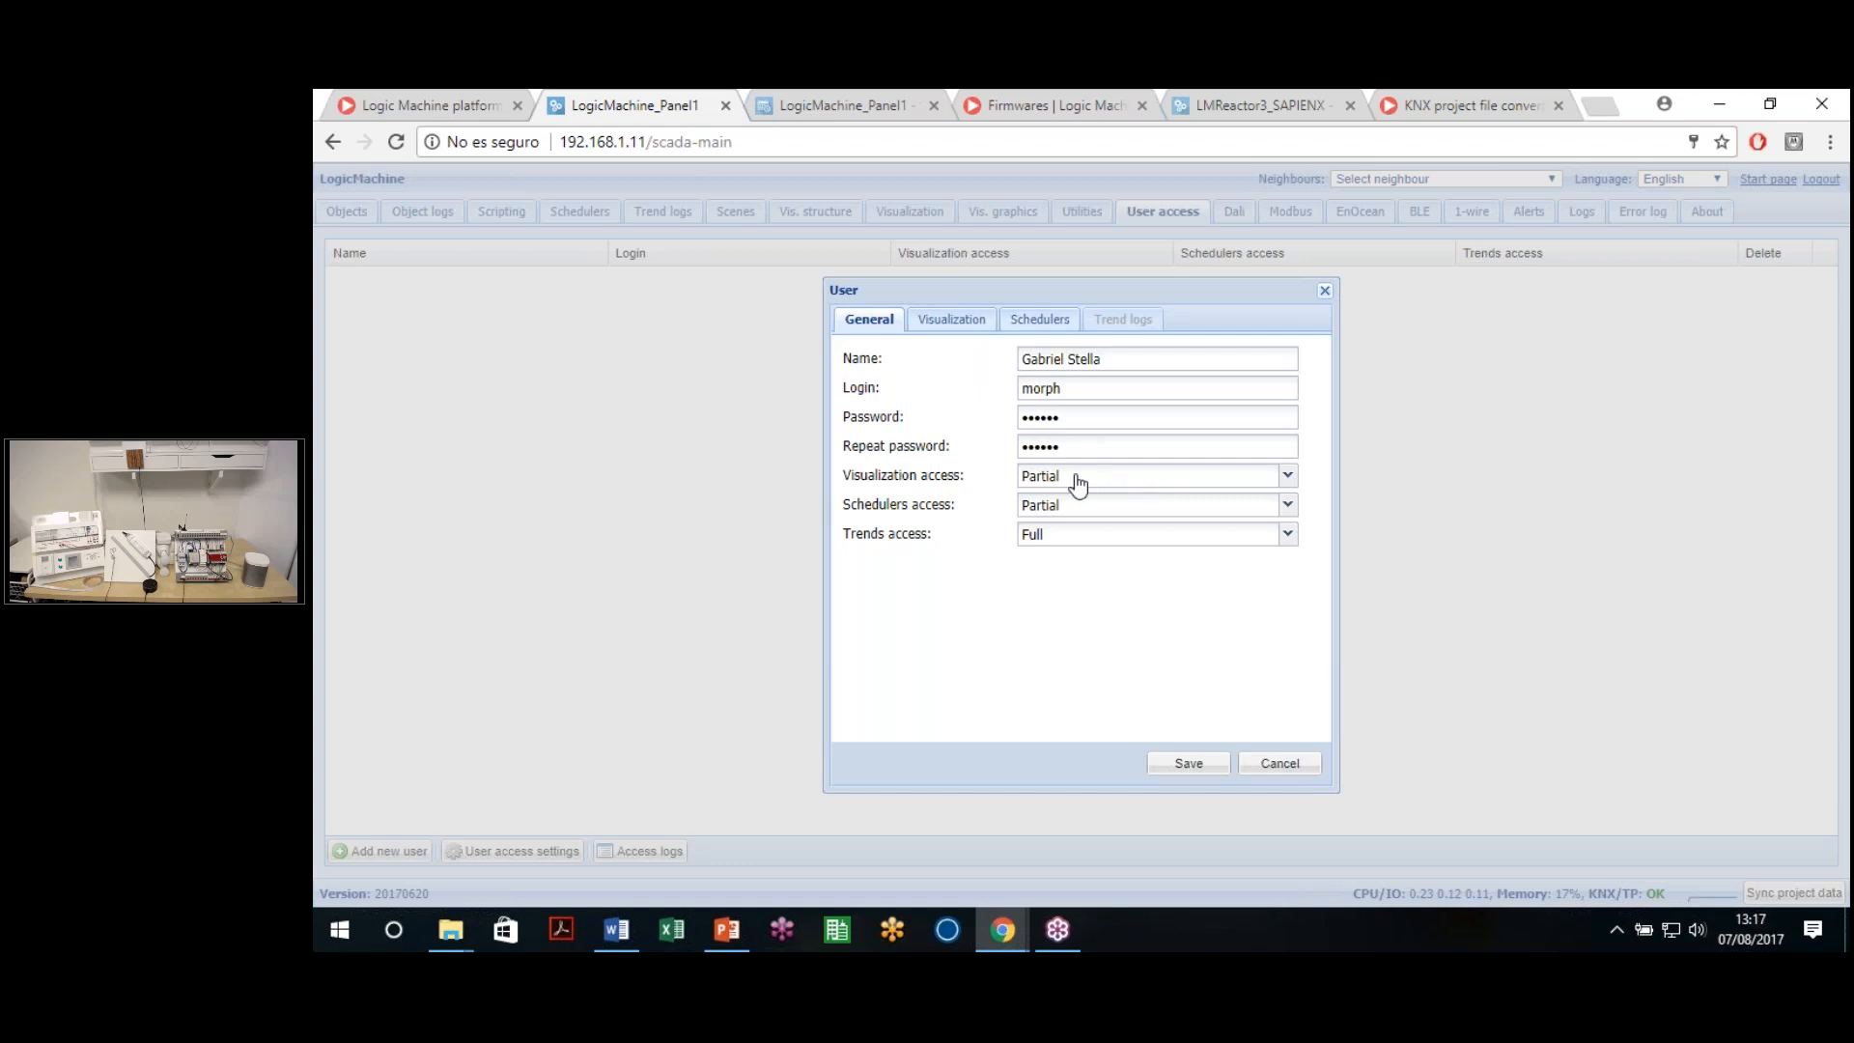
Allow the new user only the Thermostat 1 scheduler and save the user
{"action": "left_click", "coordinate": [970, 323]}
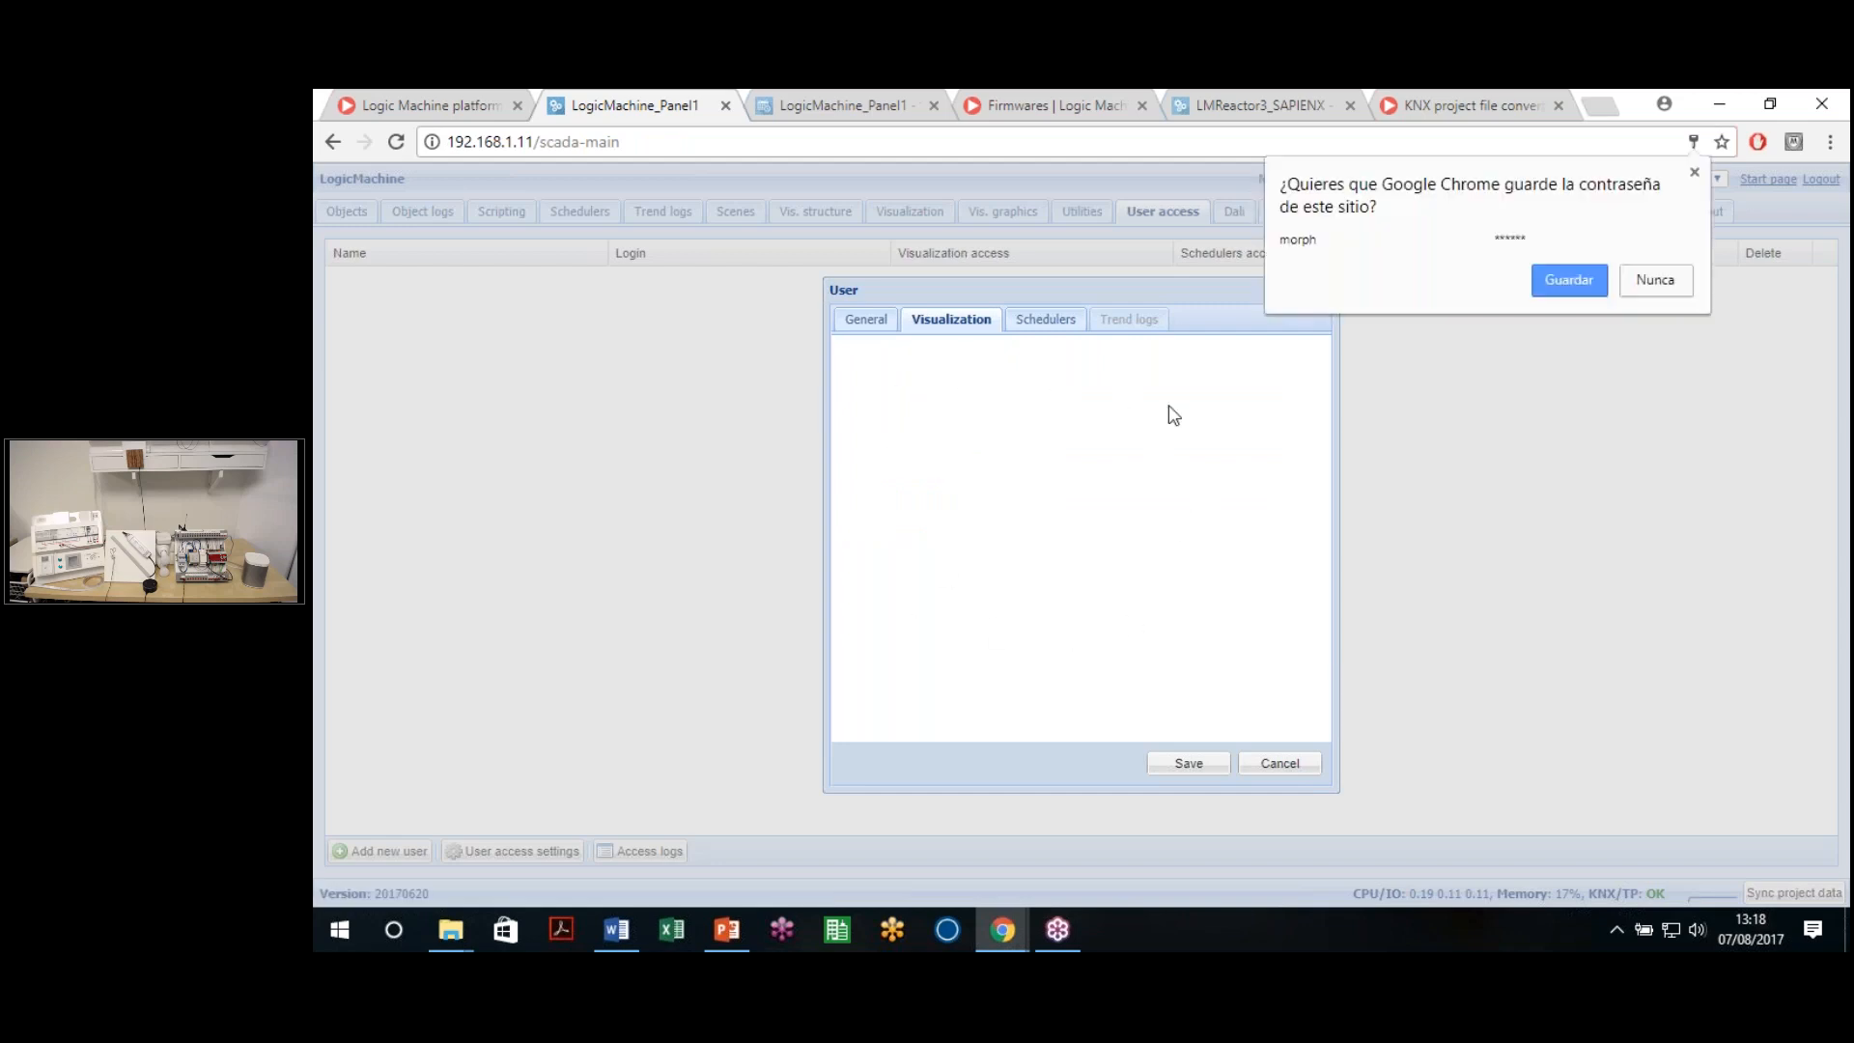
{"action": "left_click", "coordinate": [900, 366]}
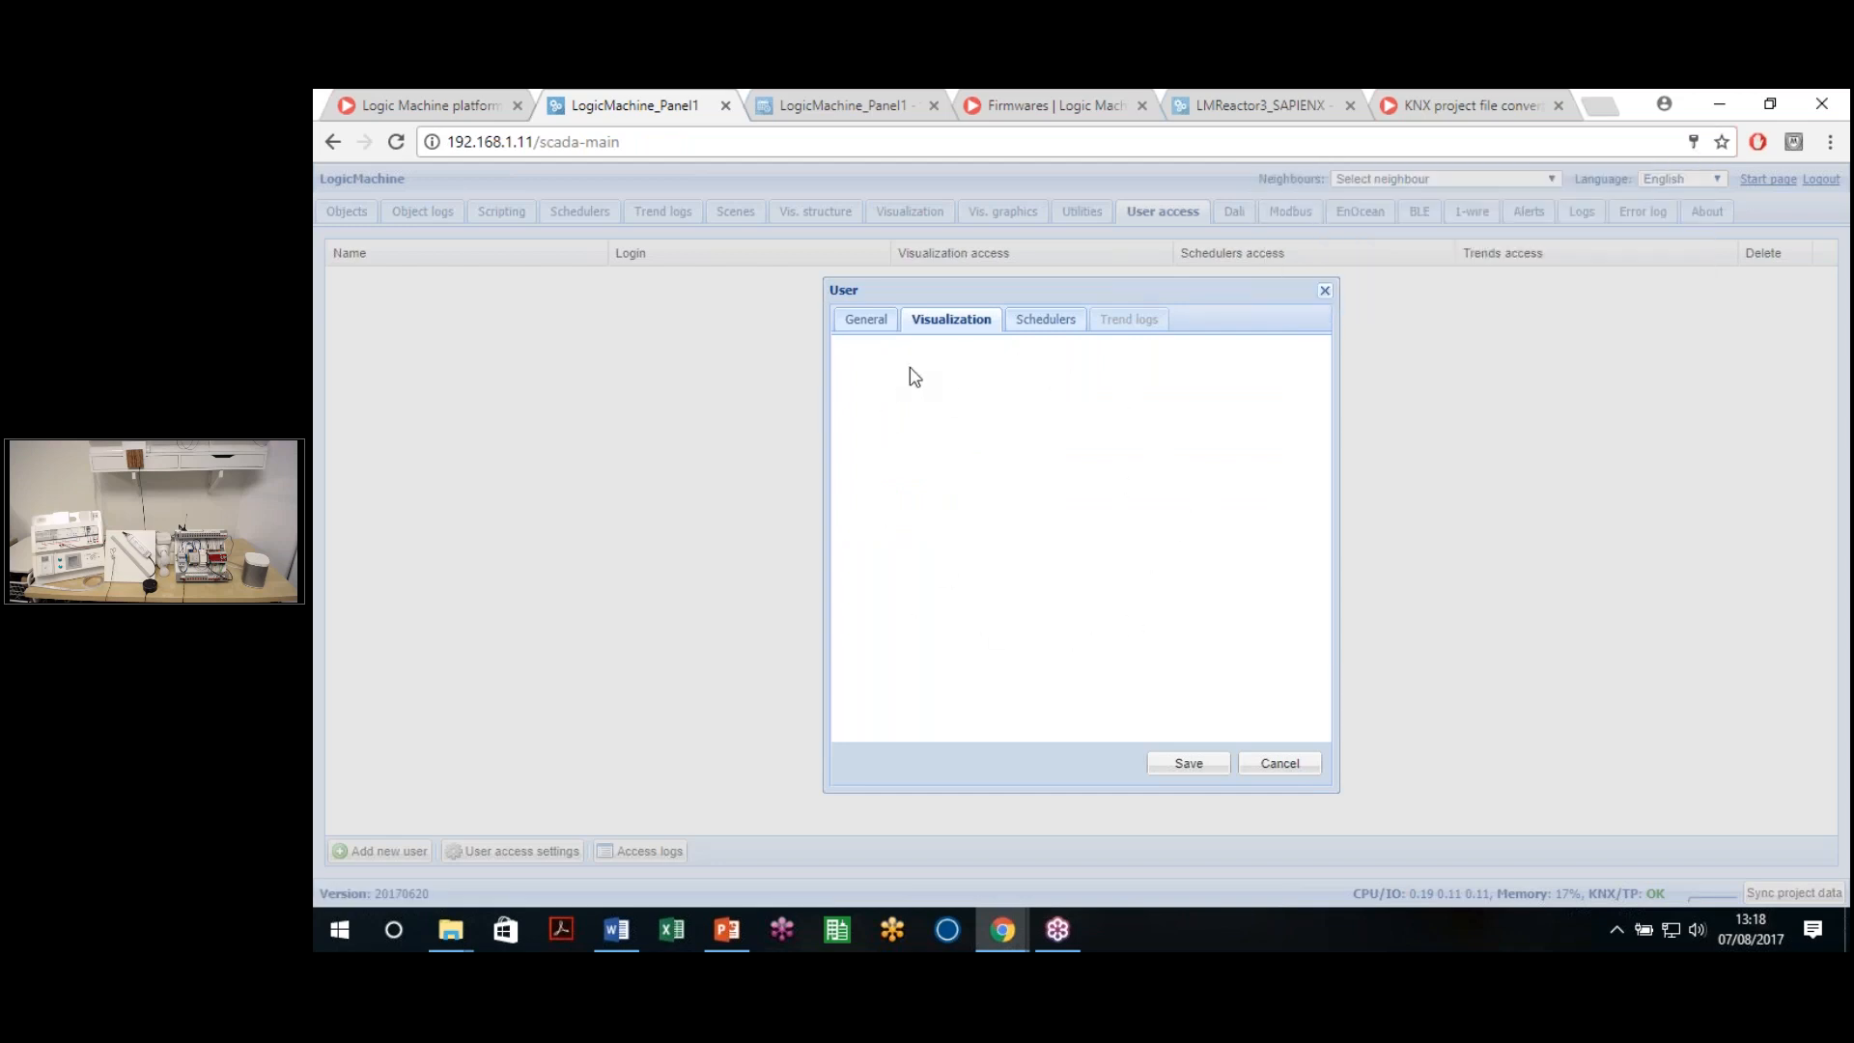
{"action": "left_click", "coordinate": [1042, 319]}
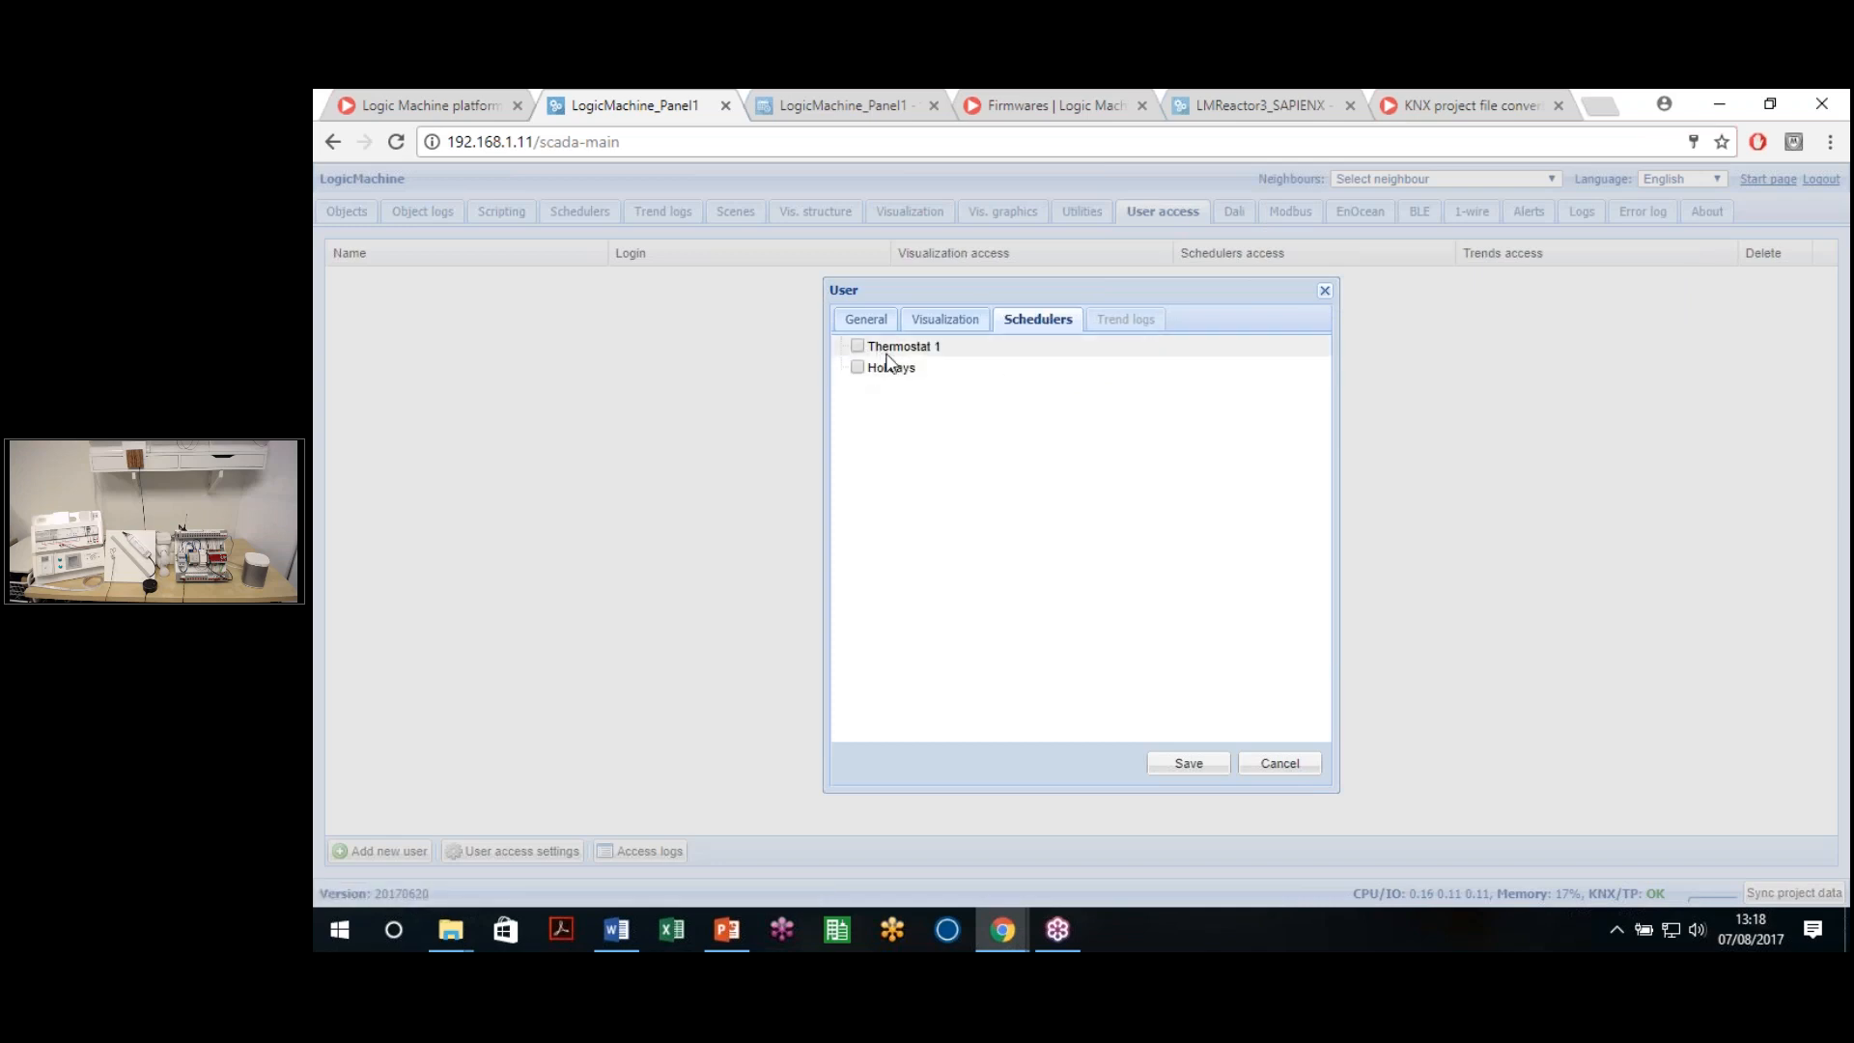
{"action": "left_click", "coordinate": [856, 346]}
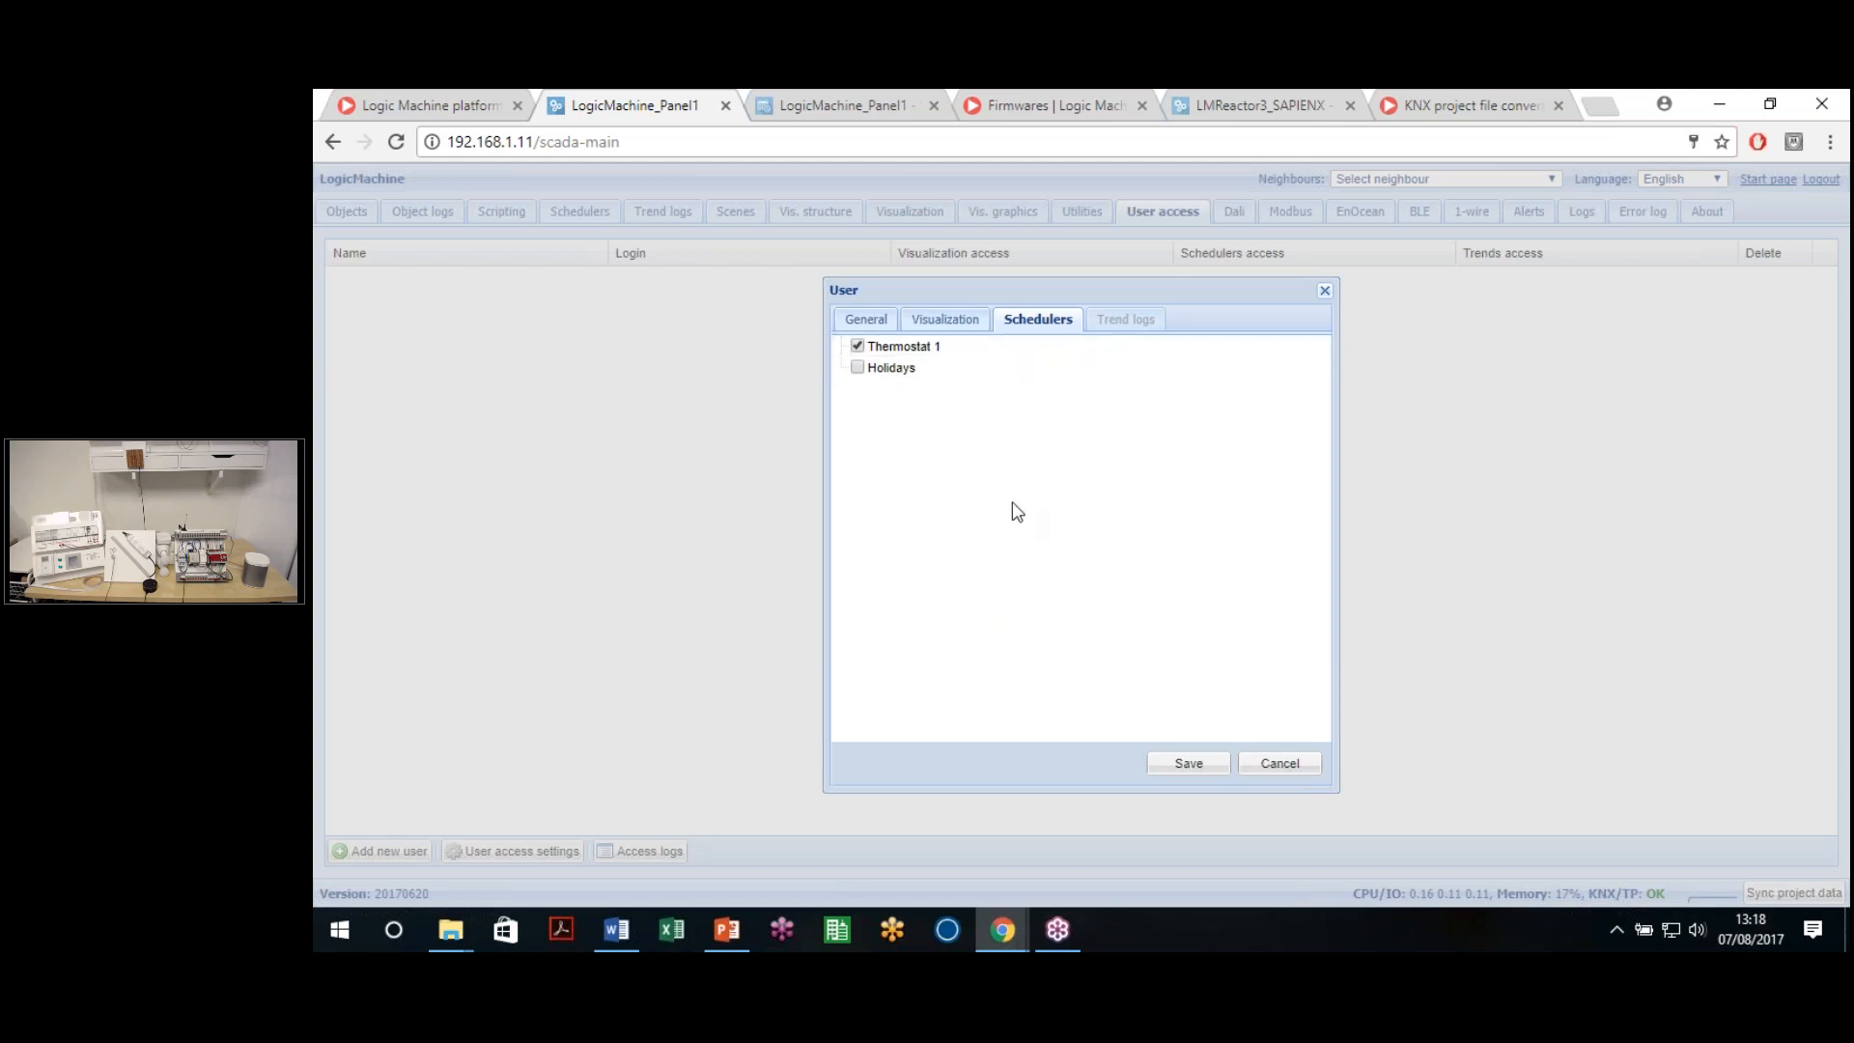
{"action": "left_click", "coordinate": [1189, 764]}
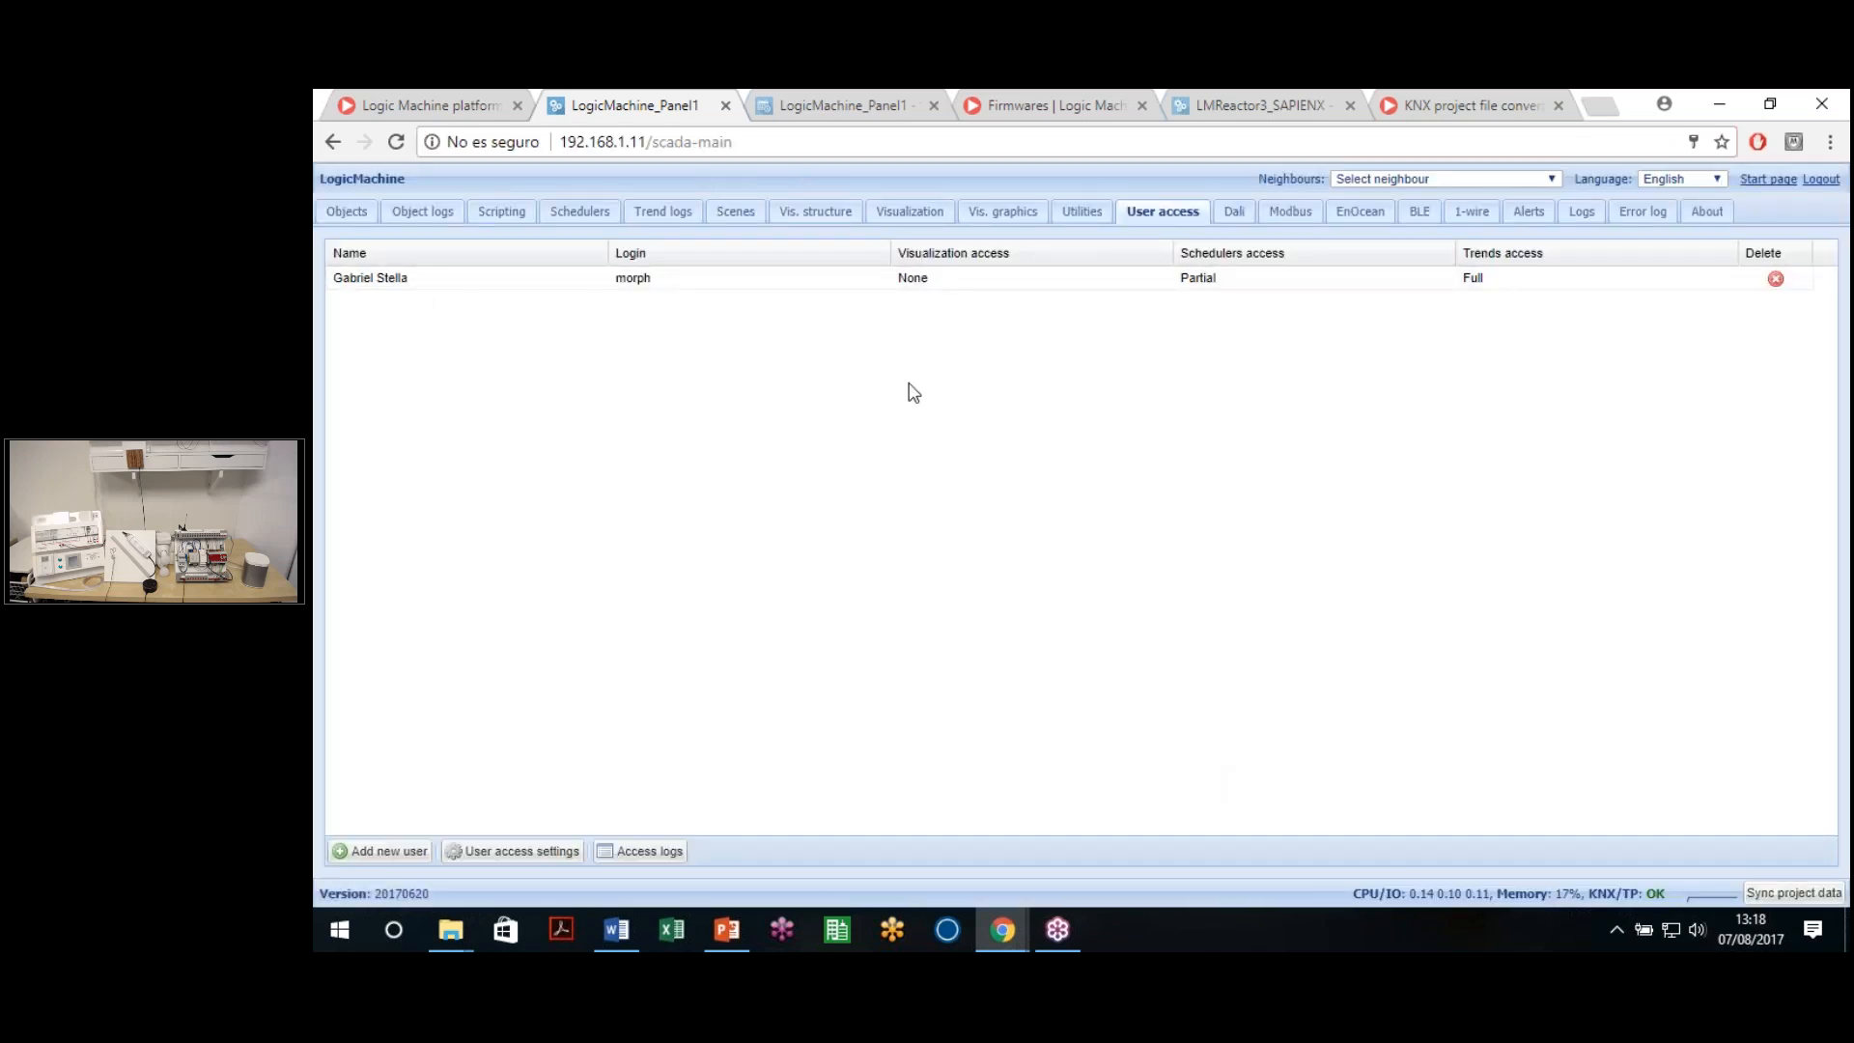
Open 192.168.1.11 in an incognito window and sign in with the new user's credentials
{"action": "key", "text": "ctrl+shift+n"}
{"action": "type", "text": "19"}
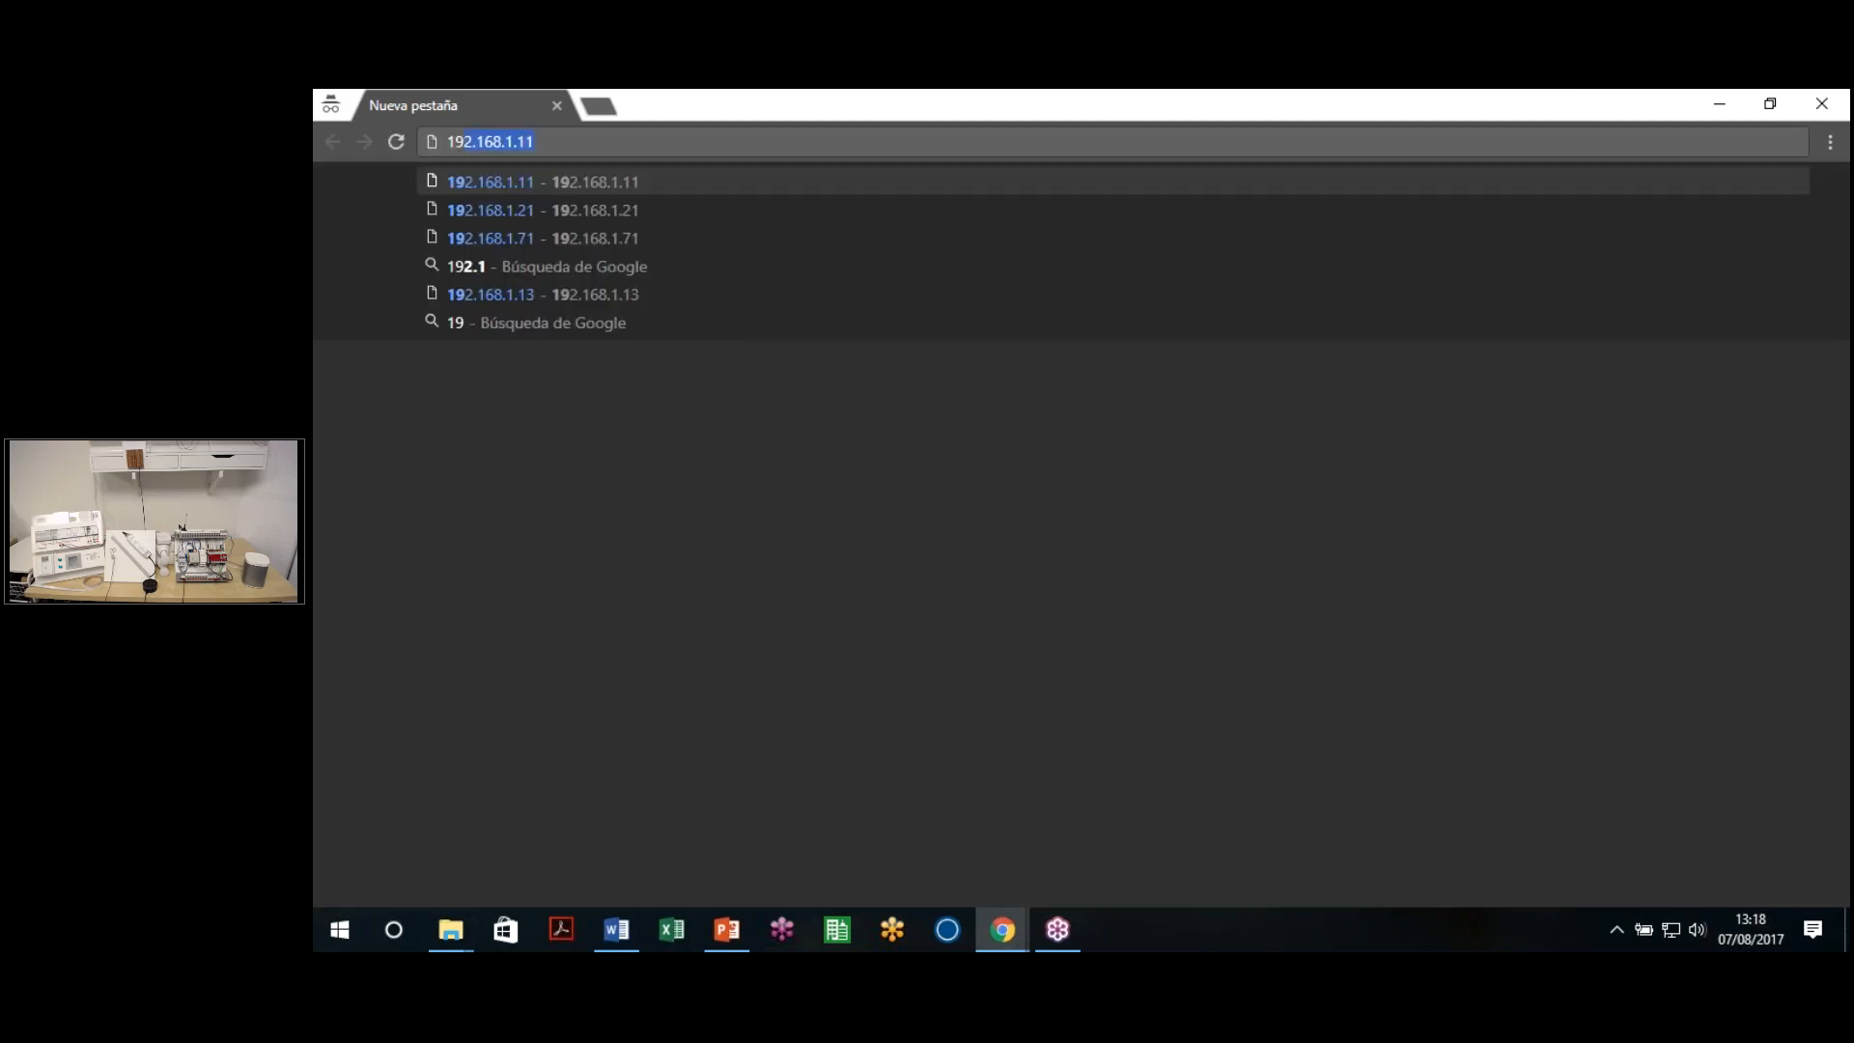
{"action": "type", "text": "2.168.1.11"}
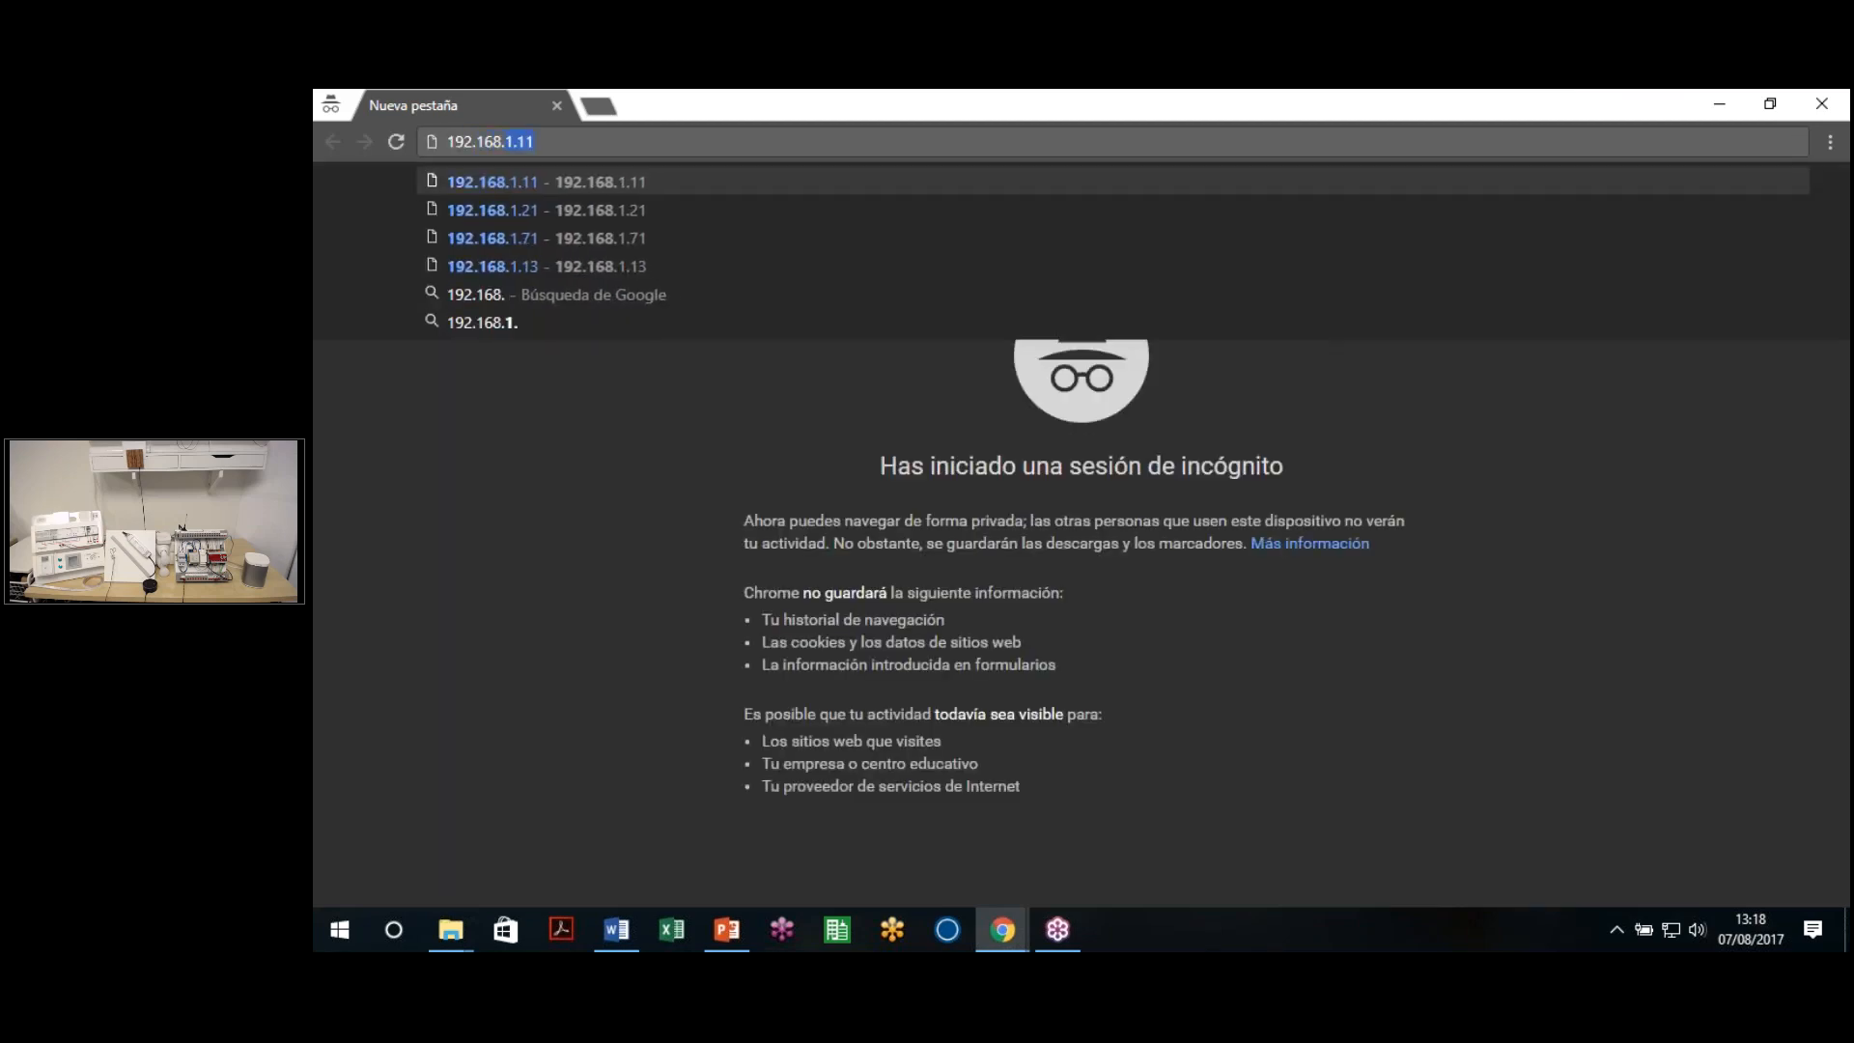
{"action": "key", "text": "Return"}
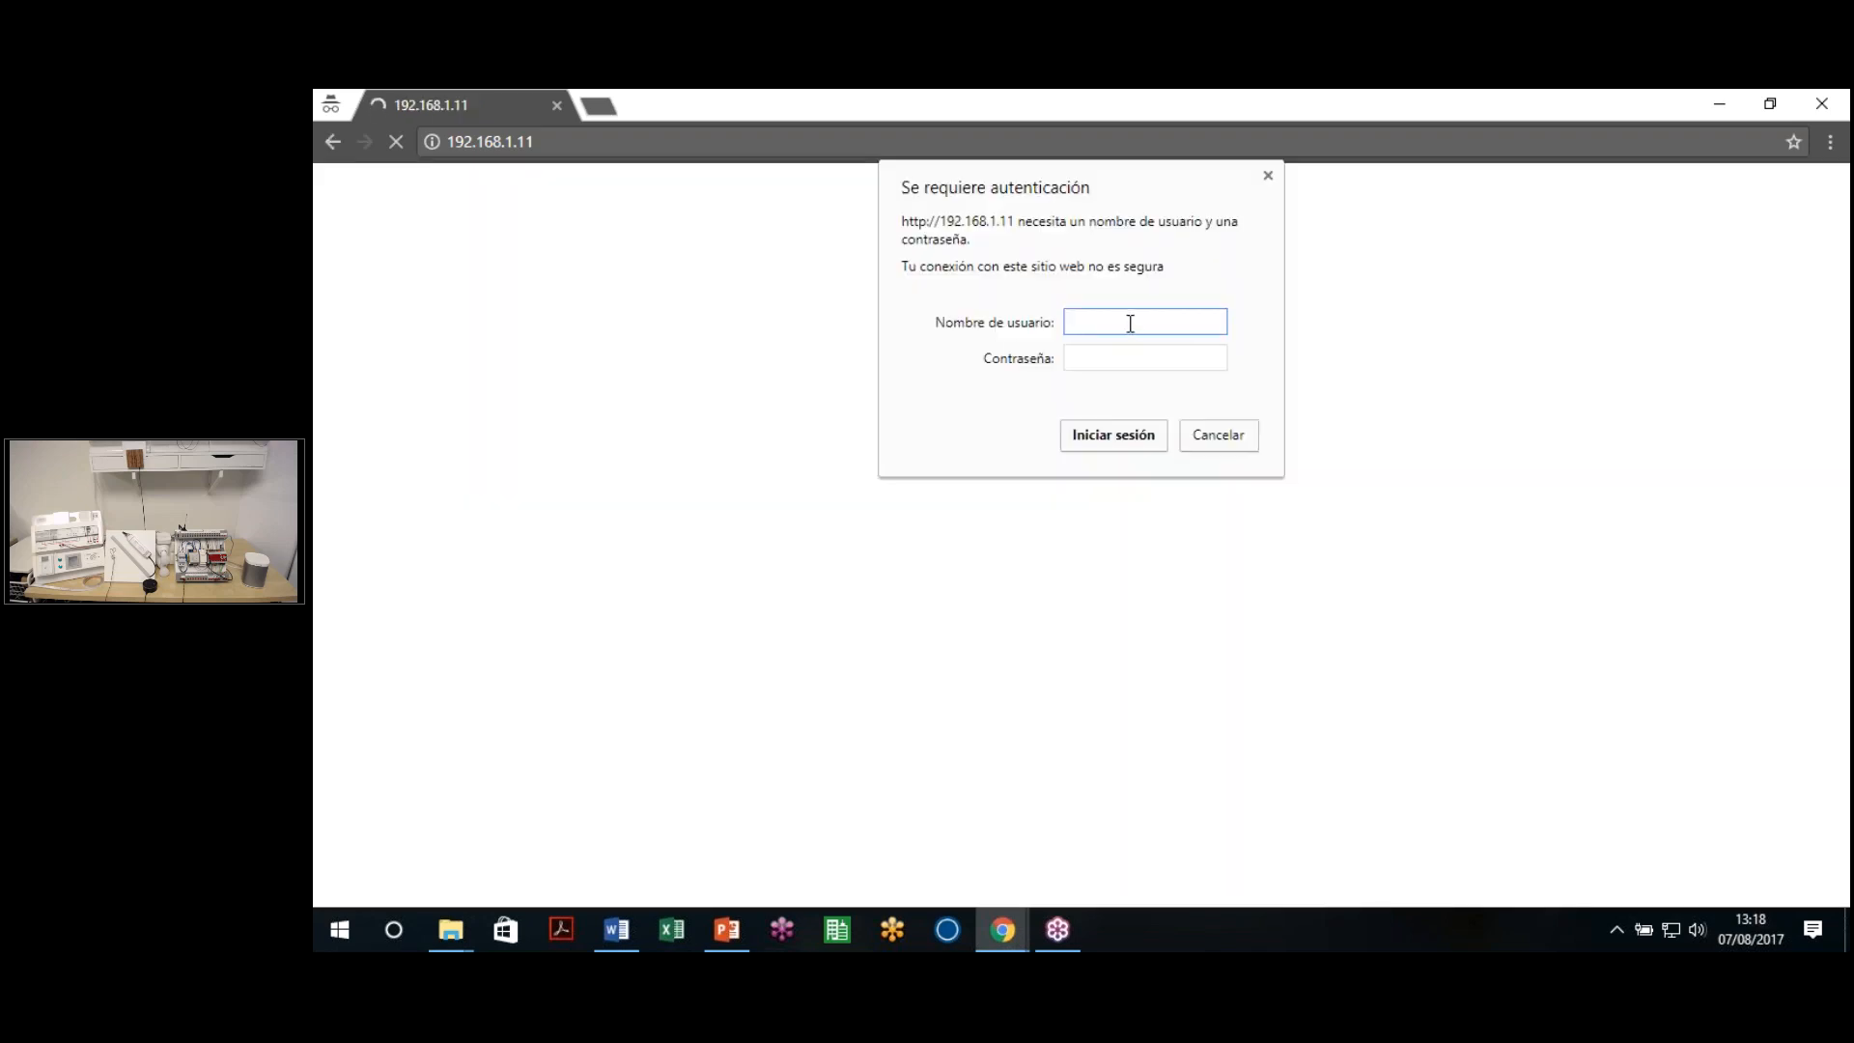
{"action": "key", "text": "Tab"}
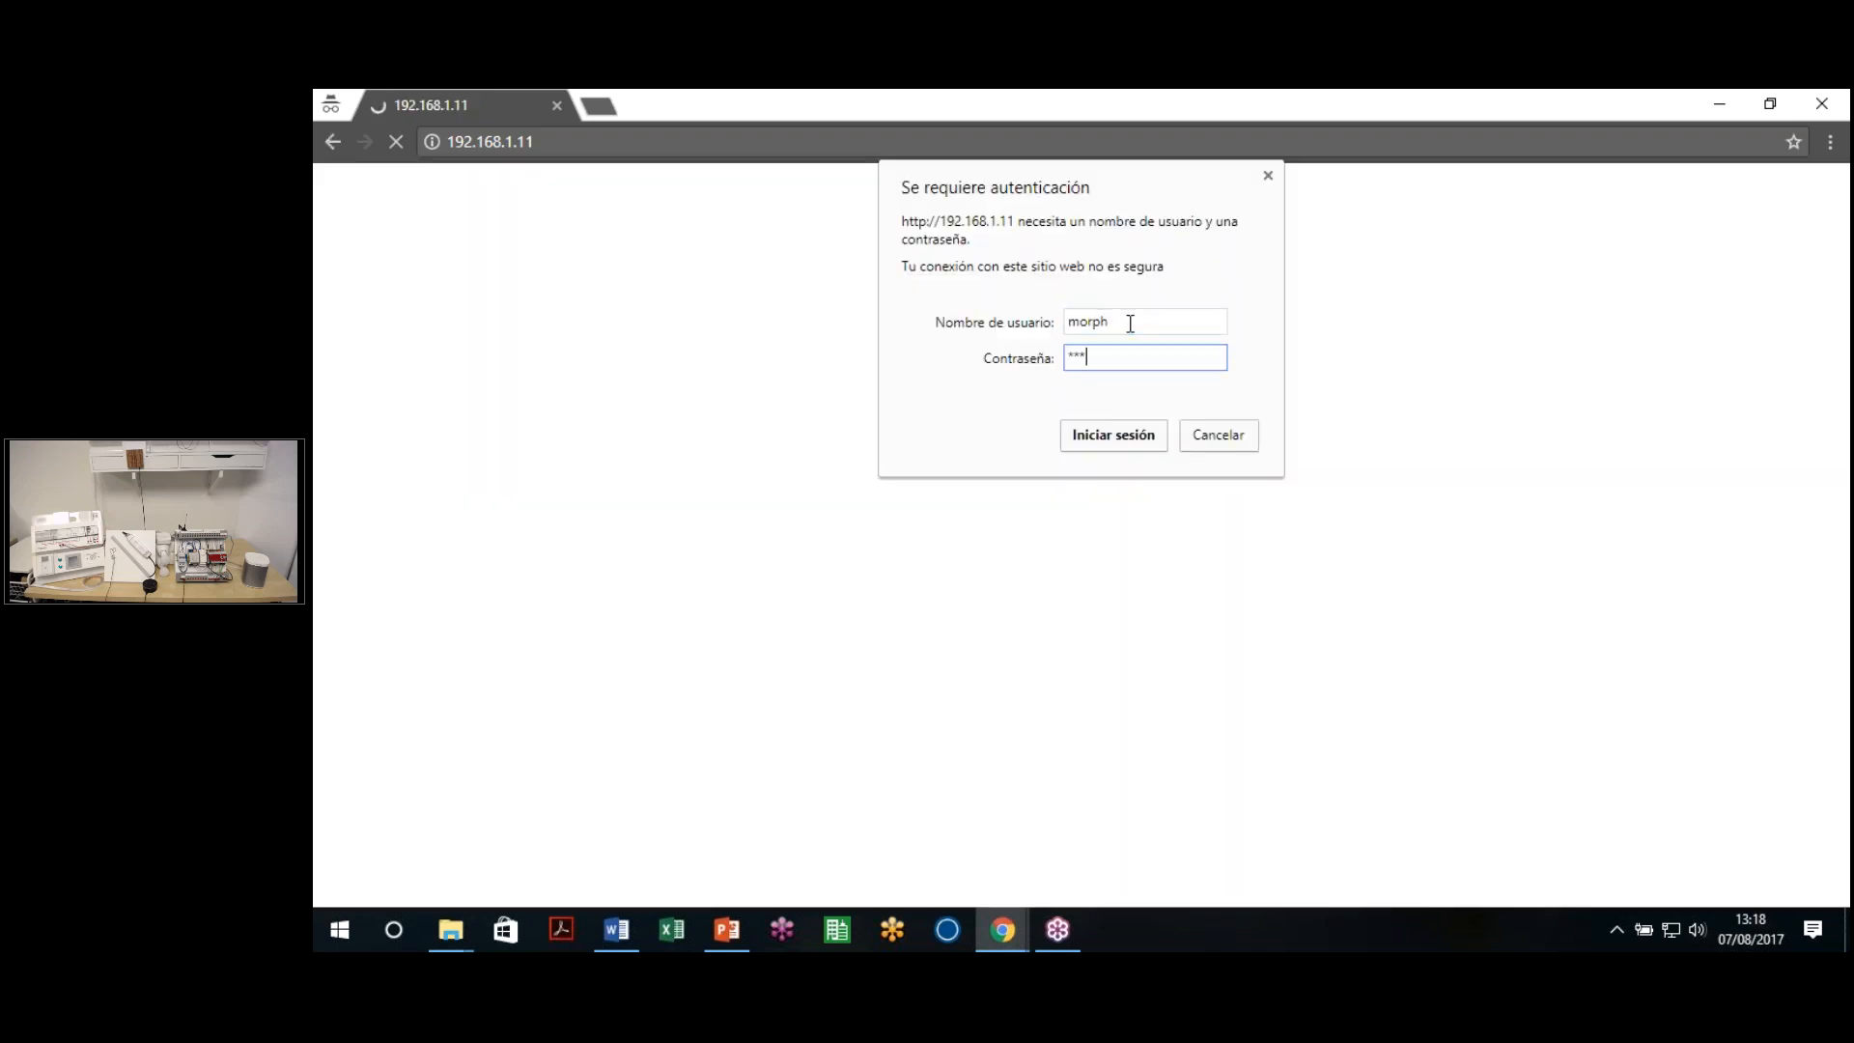
{"action": "key", "text": "Return"}
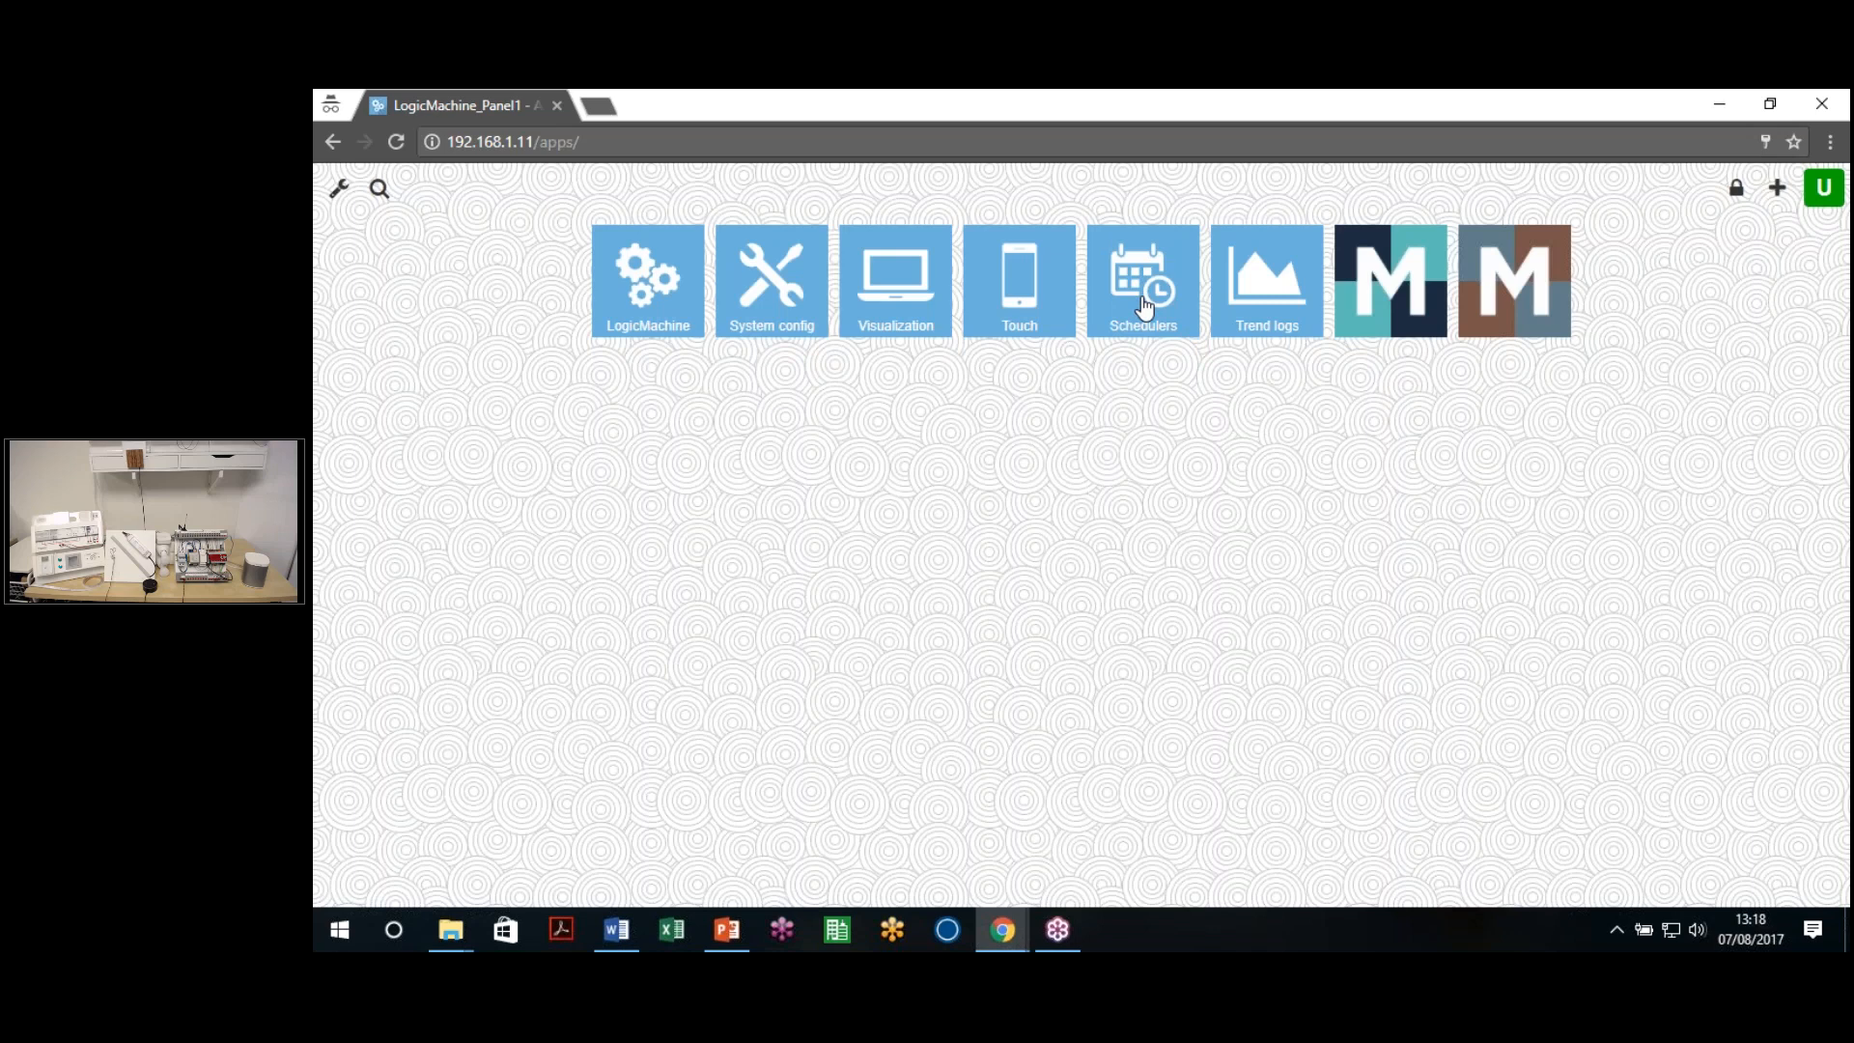
View the Thermostat 1 schedule in Schedulers, then try the LogicMachine app and get a login prompt
{"action": "left_click", "coordinate": [1144, 307]}
{"action": "left_click", "coordinate": [646, 302]}
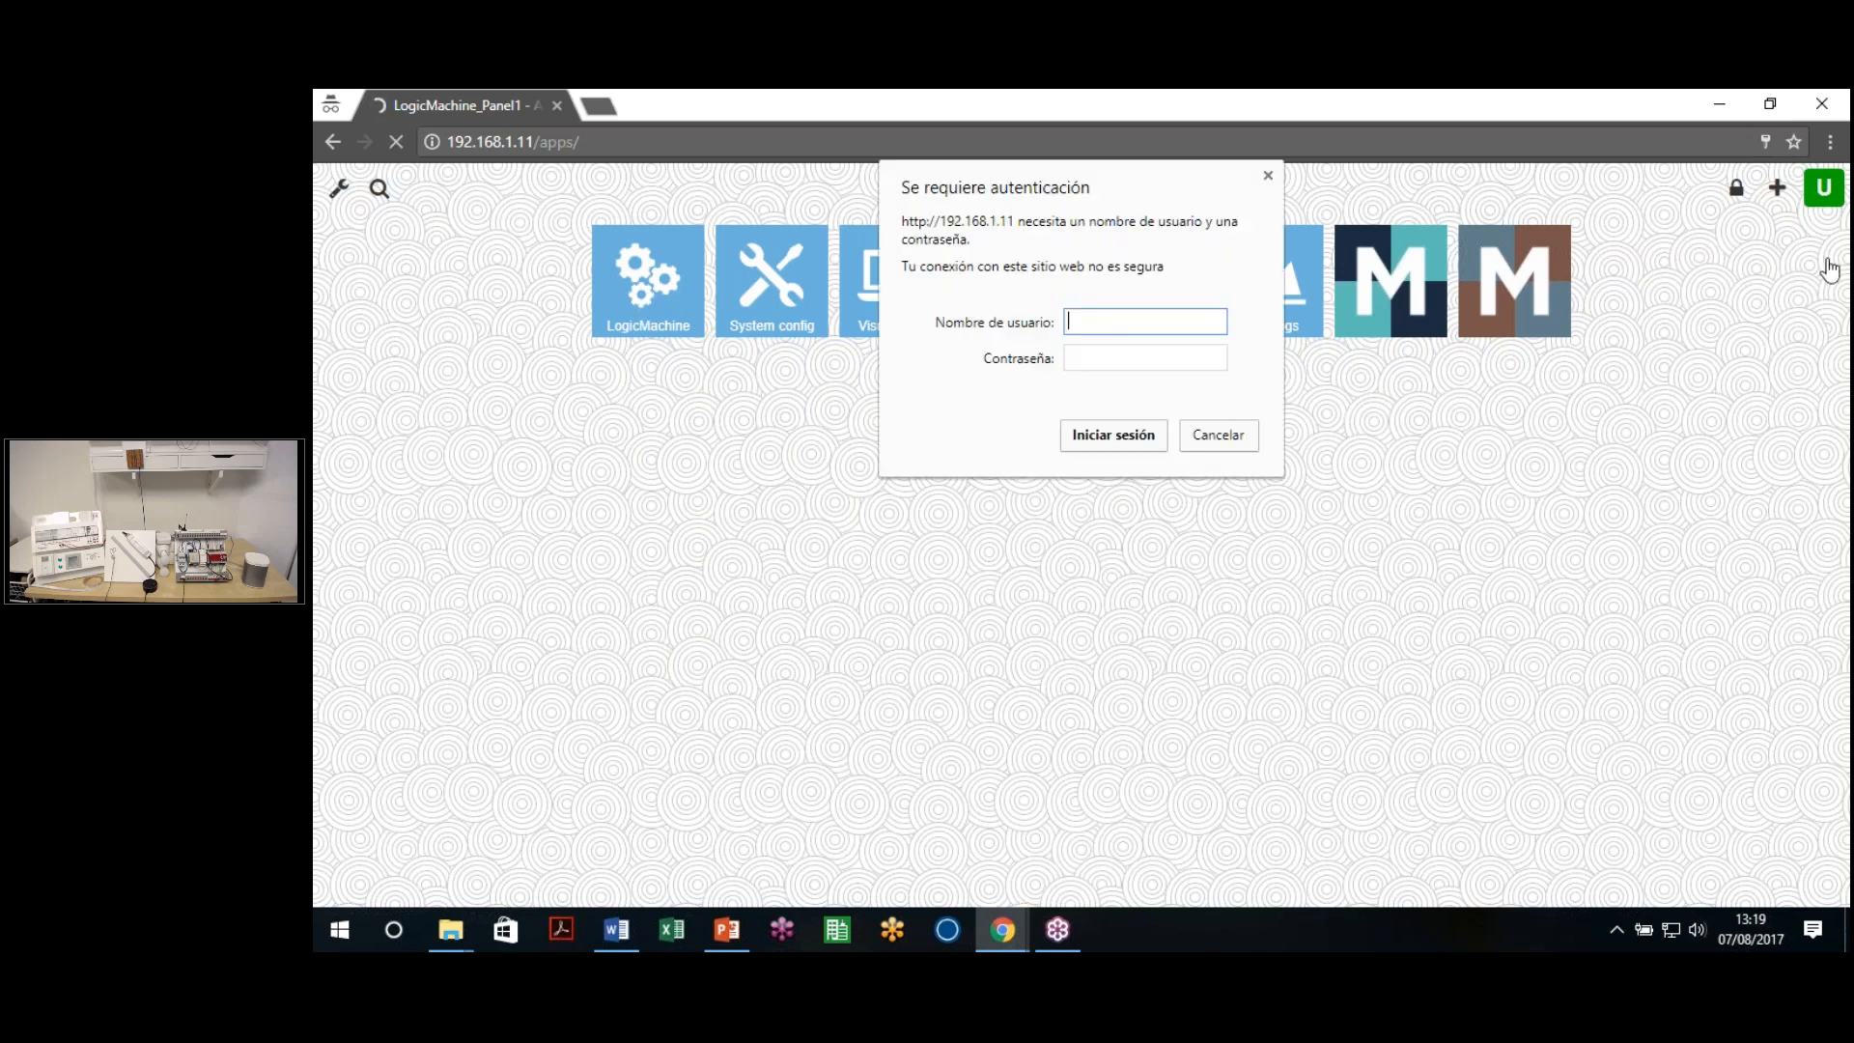
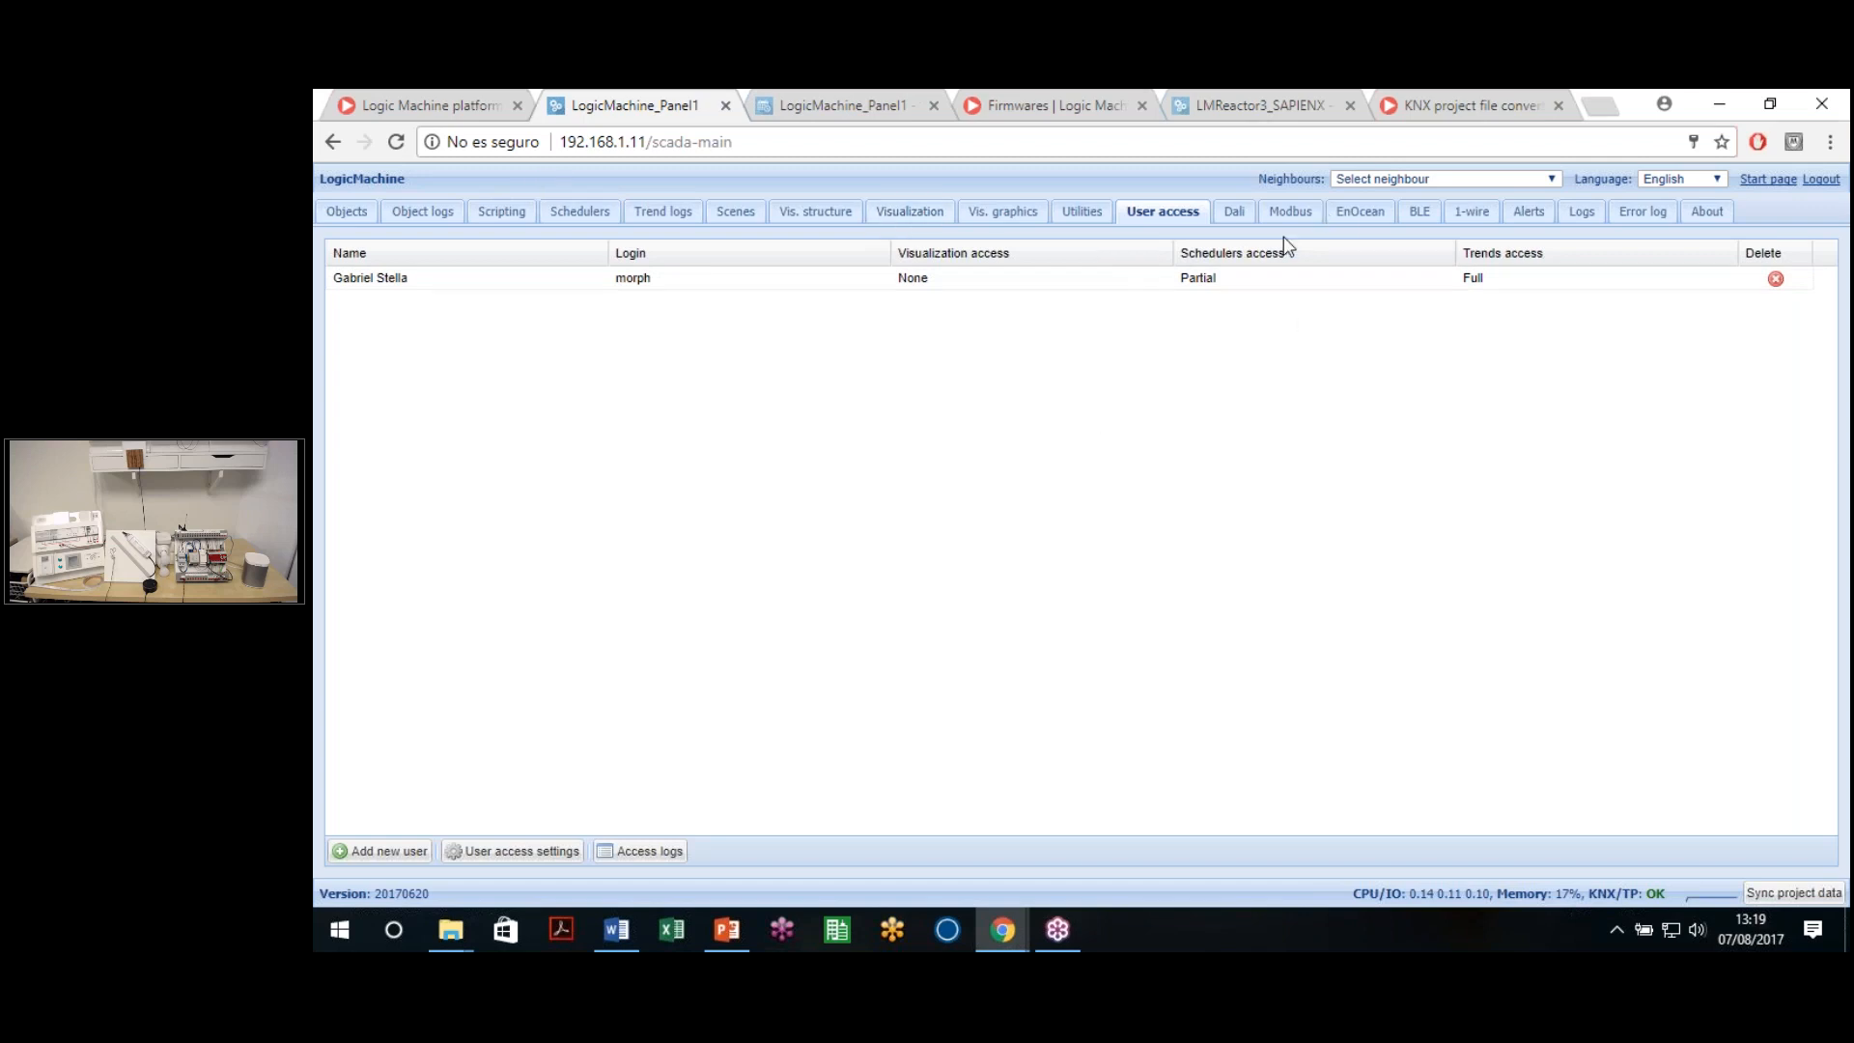
Browse the Dali, Modbus and EnOcean pages, ending on the BLE list with AppSuite and MI
{"action": "left_click", "coordinate": [1235, 216]}
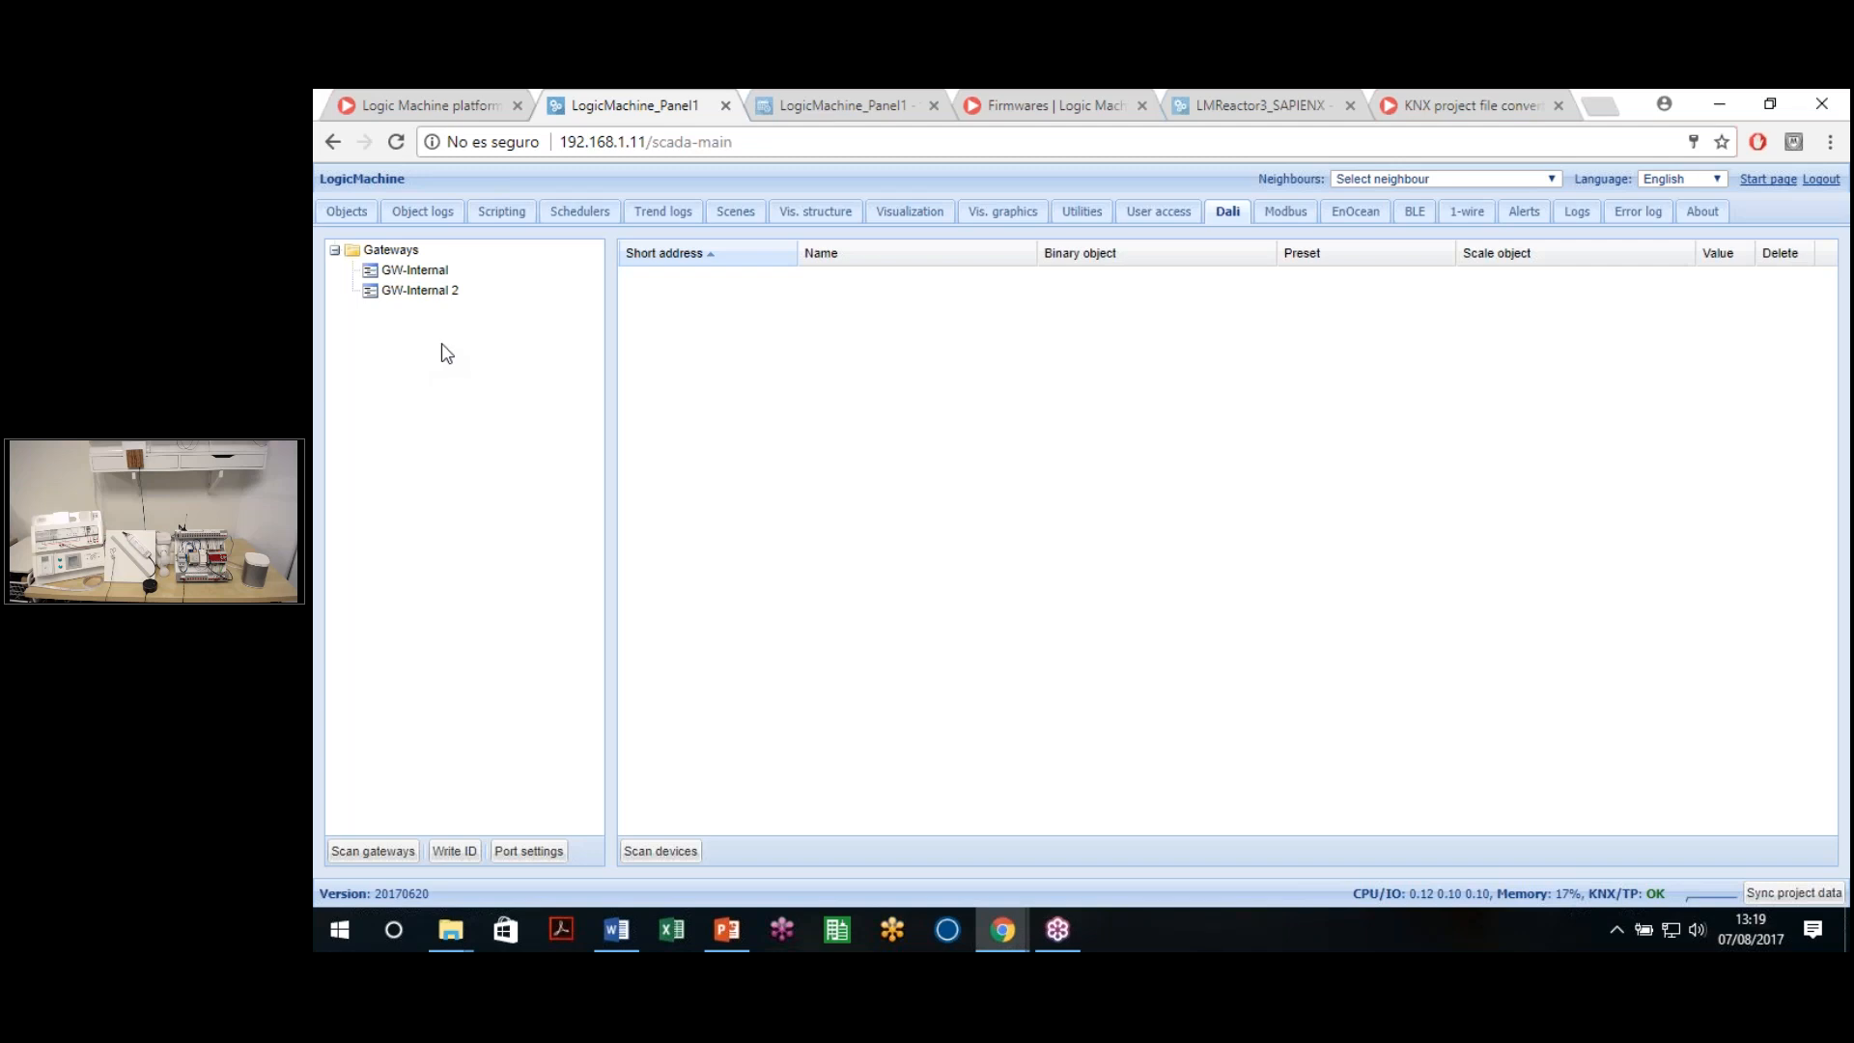
{"action": "left_click", "coordinate": [1281, 220]}
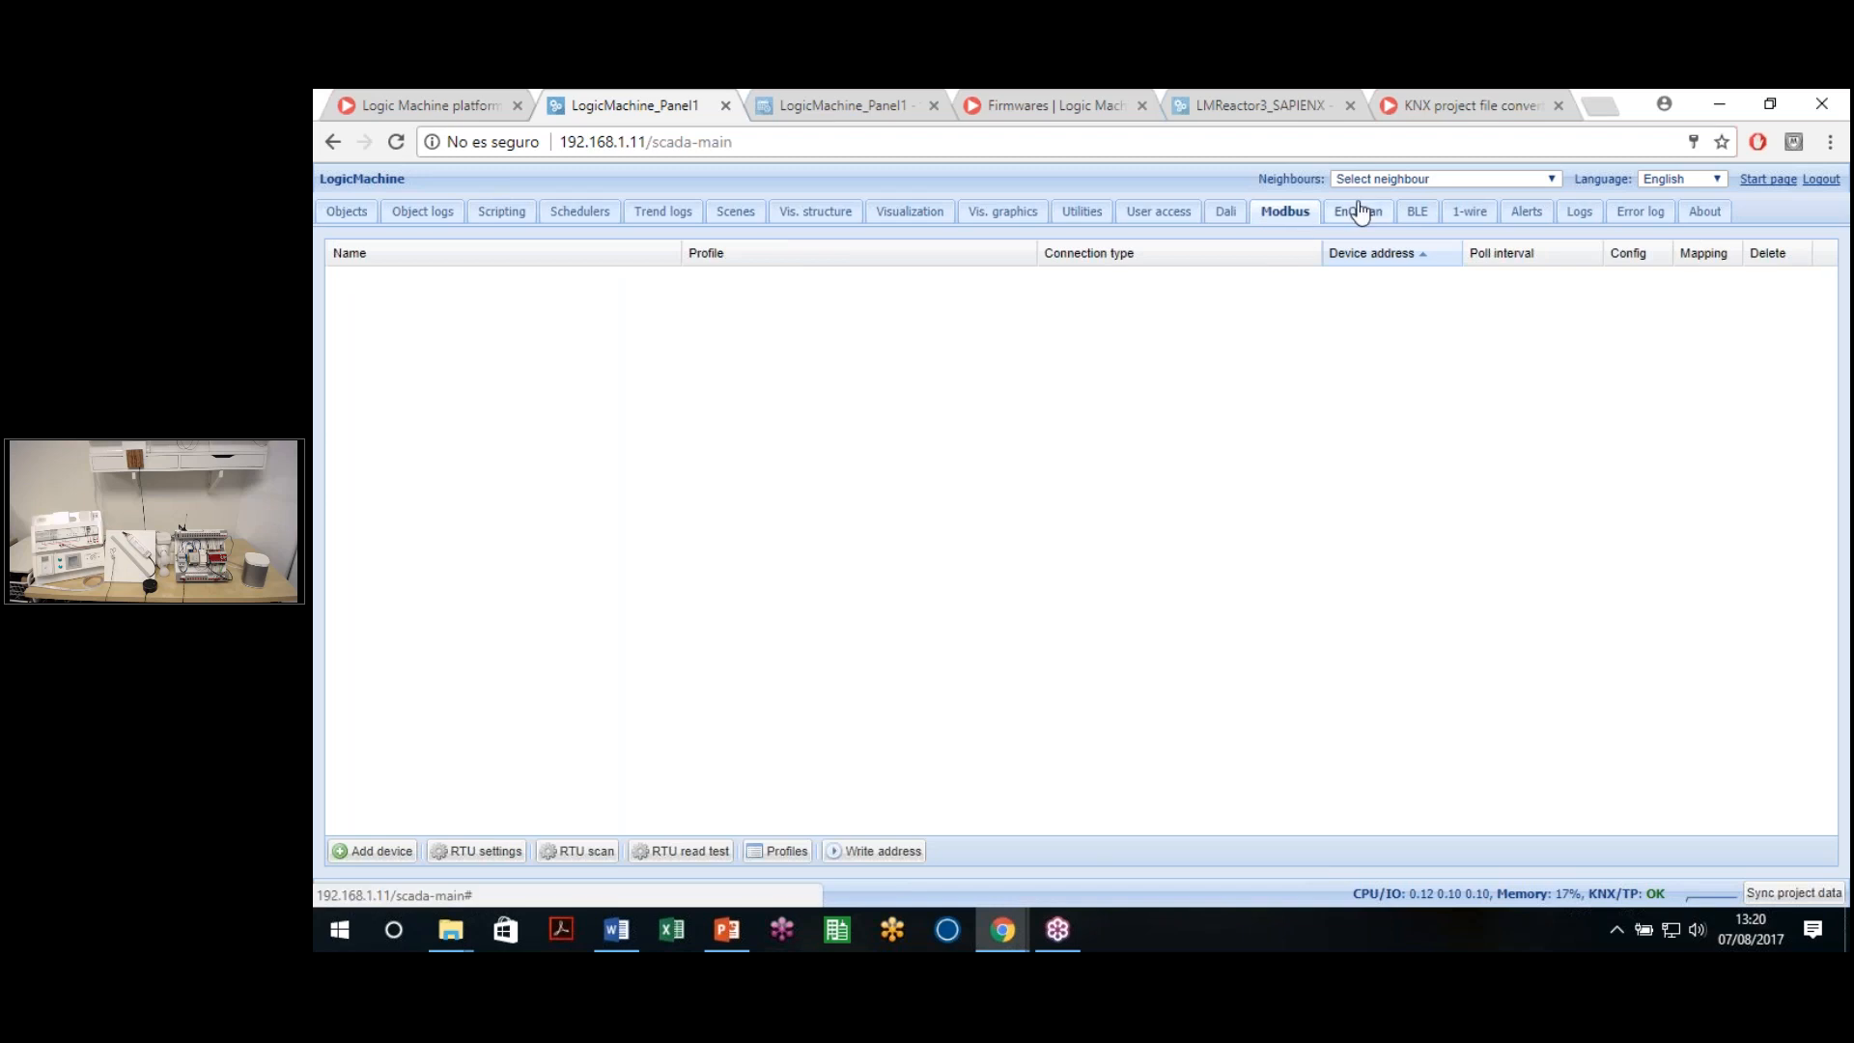
{"action": "left_click", "coordinate": [1360, 213]}
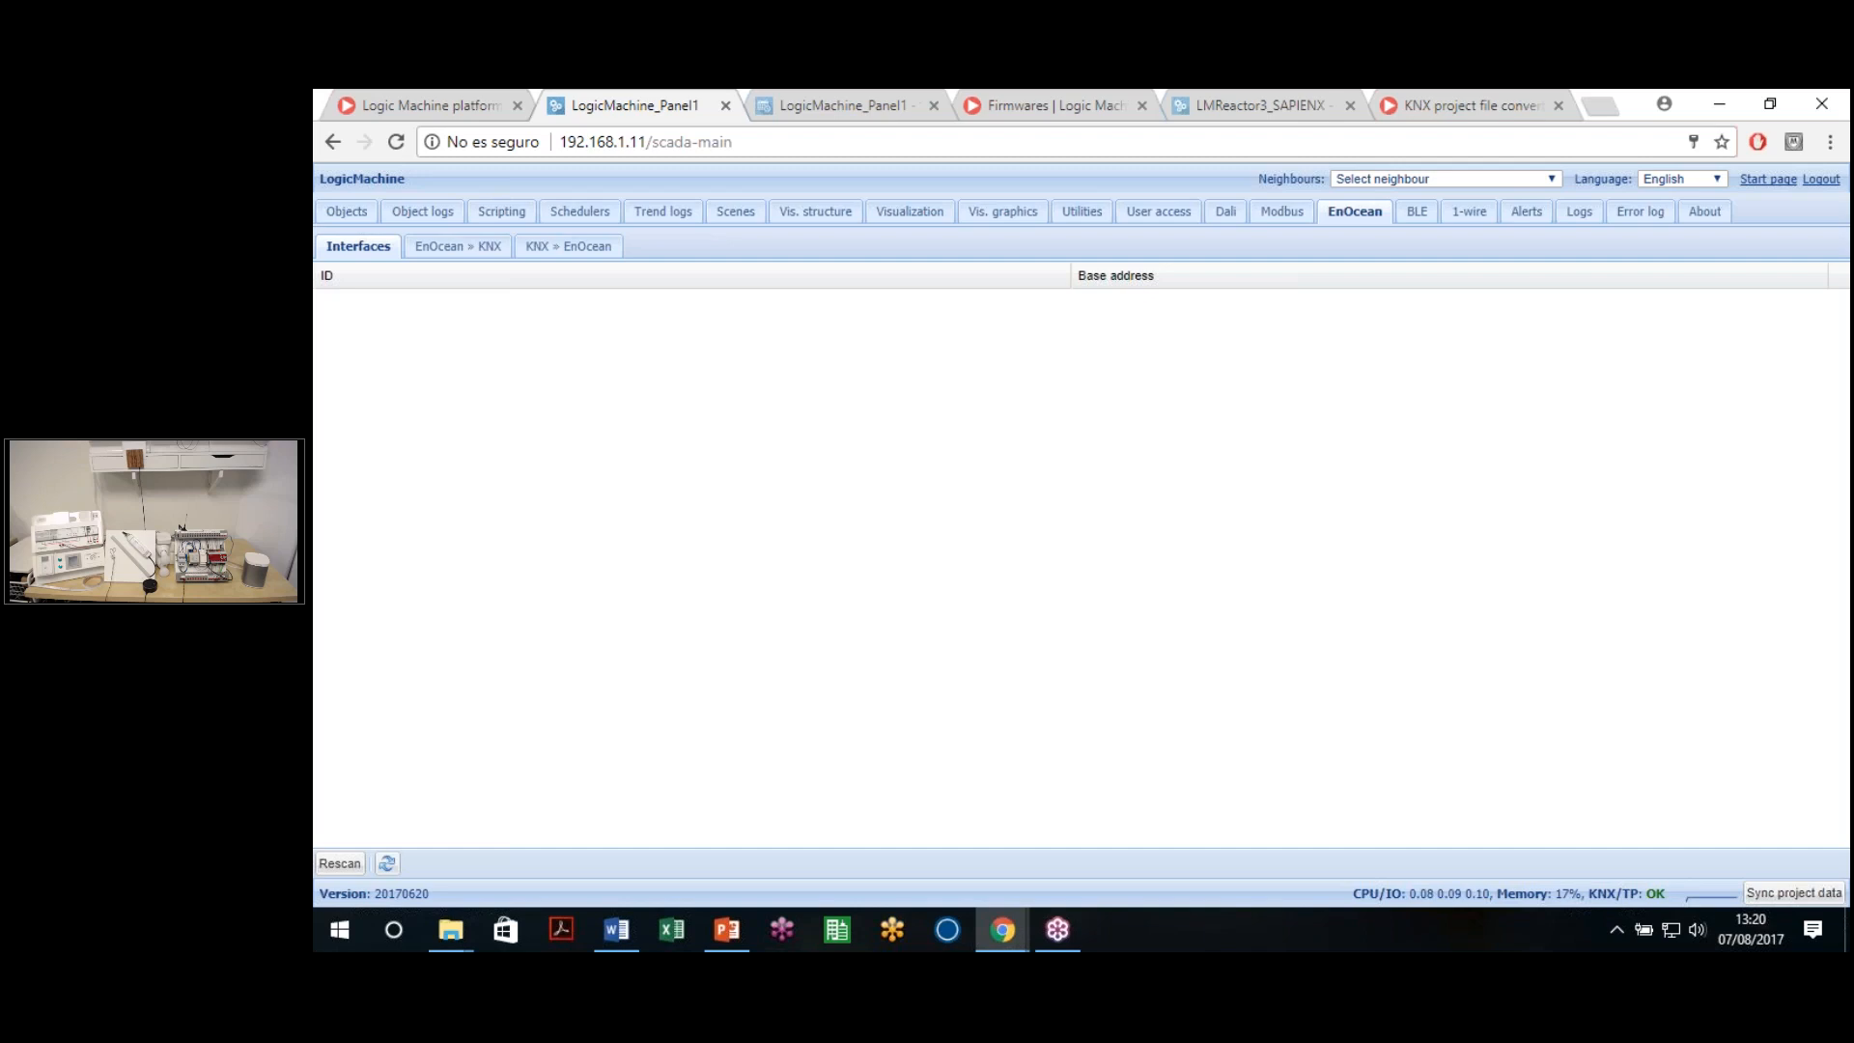
{"action": "left_click", "coordinate": [1411, 217]}
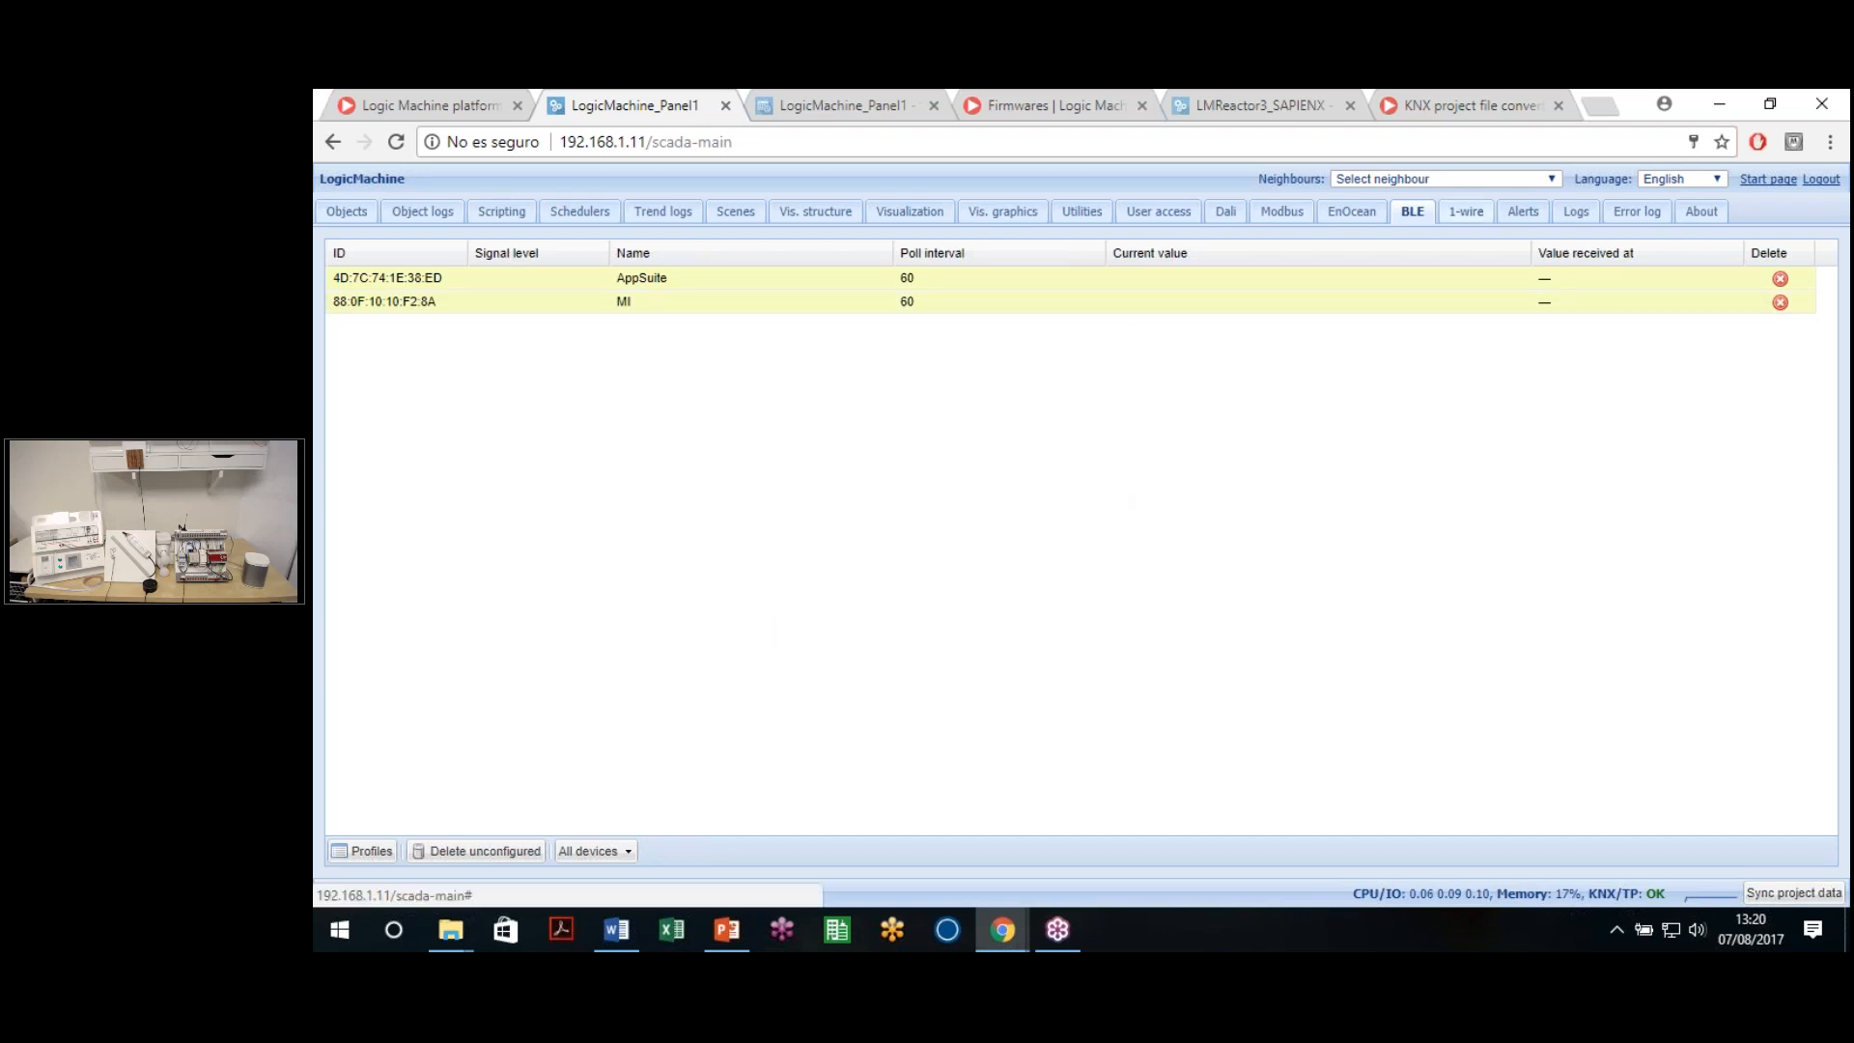
Check the 1-wire, Alerts and Logs pages, return to the empty Error log, and view About
{"action": "left_click", "coordinate": [1472, 219]}
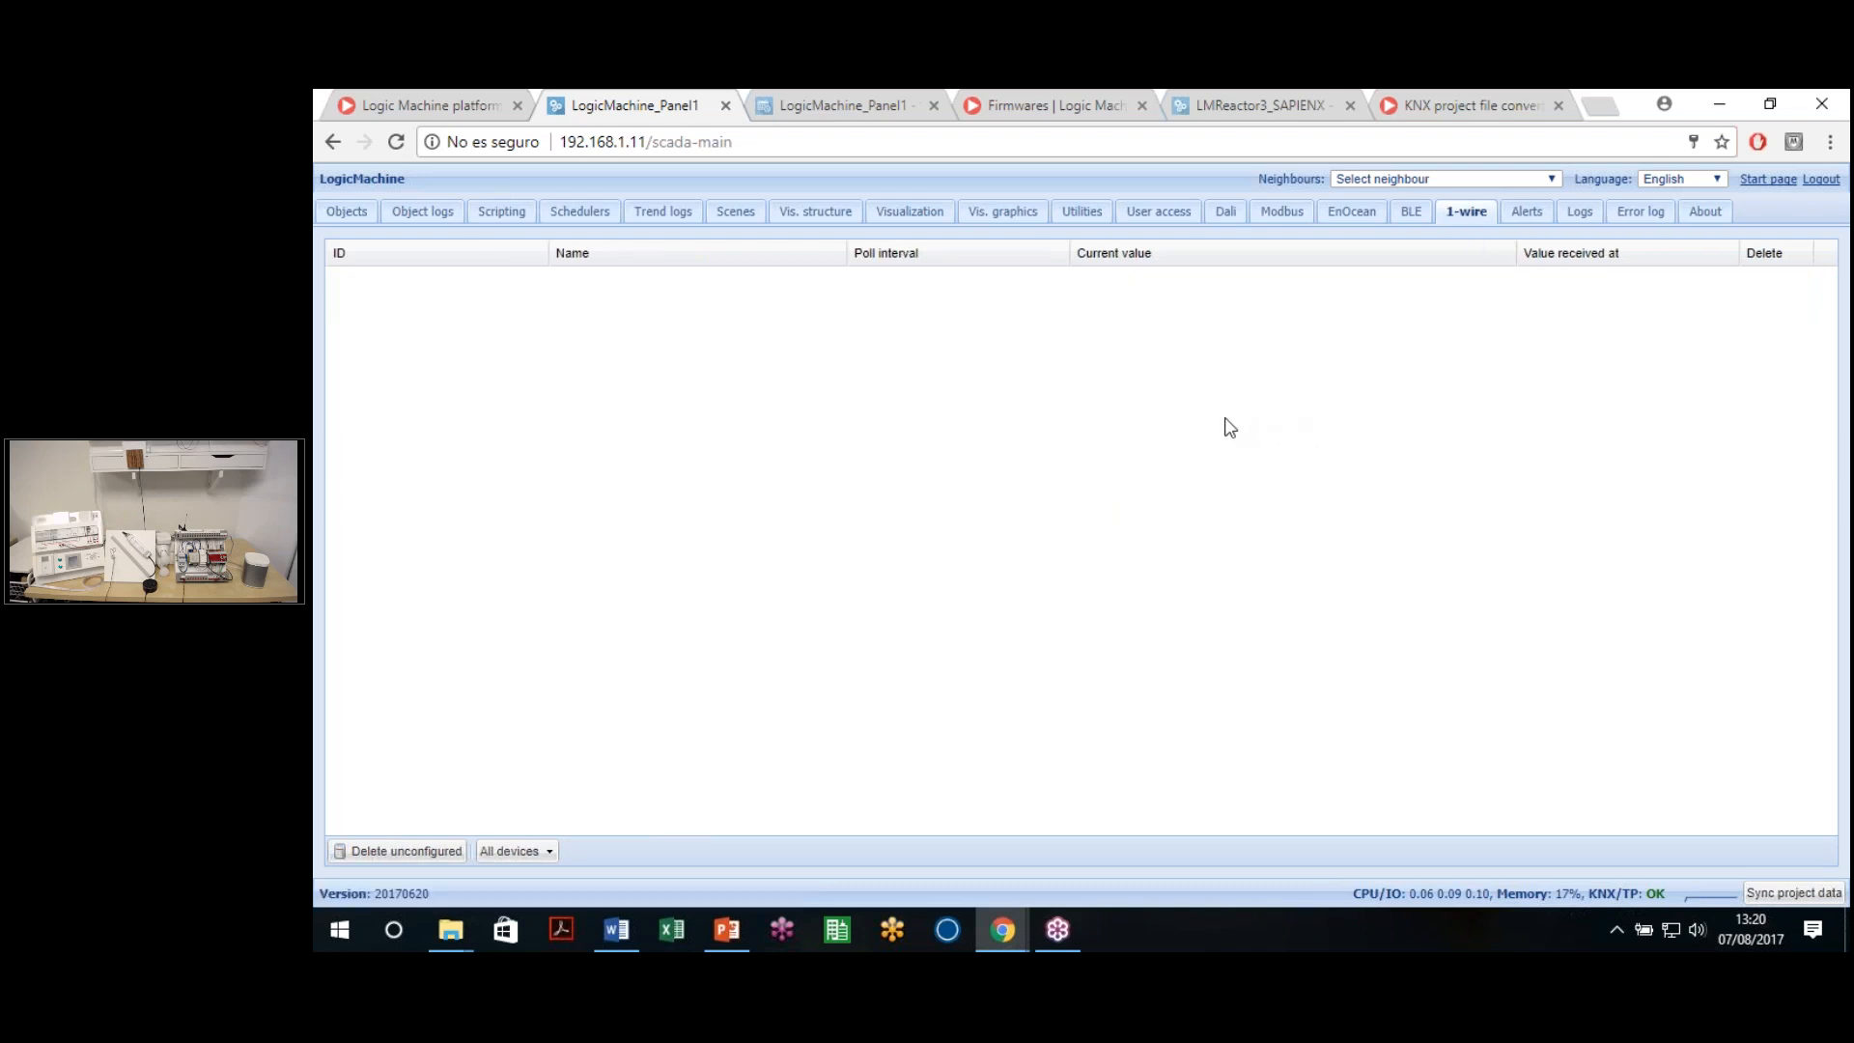
{"action": "left_click", "coordinate": [1537, 219]}
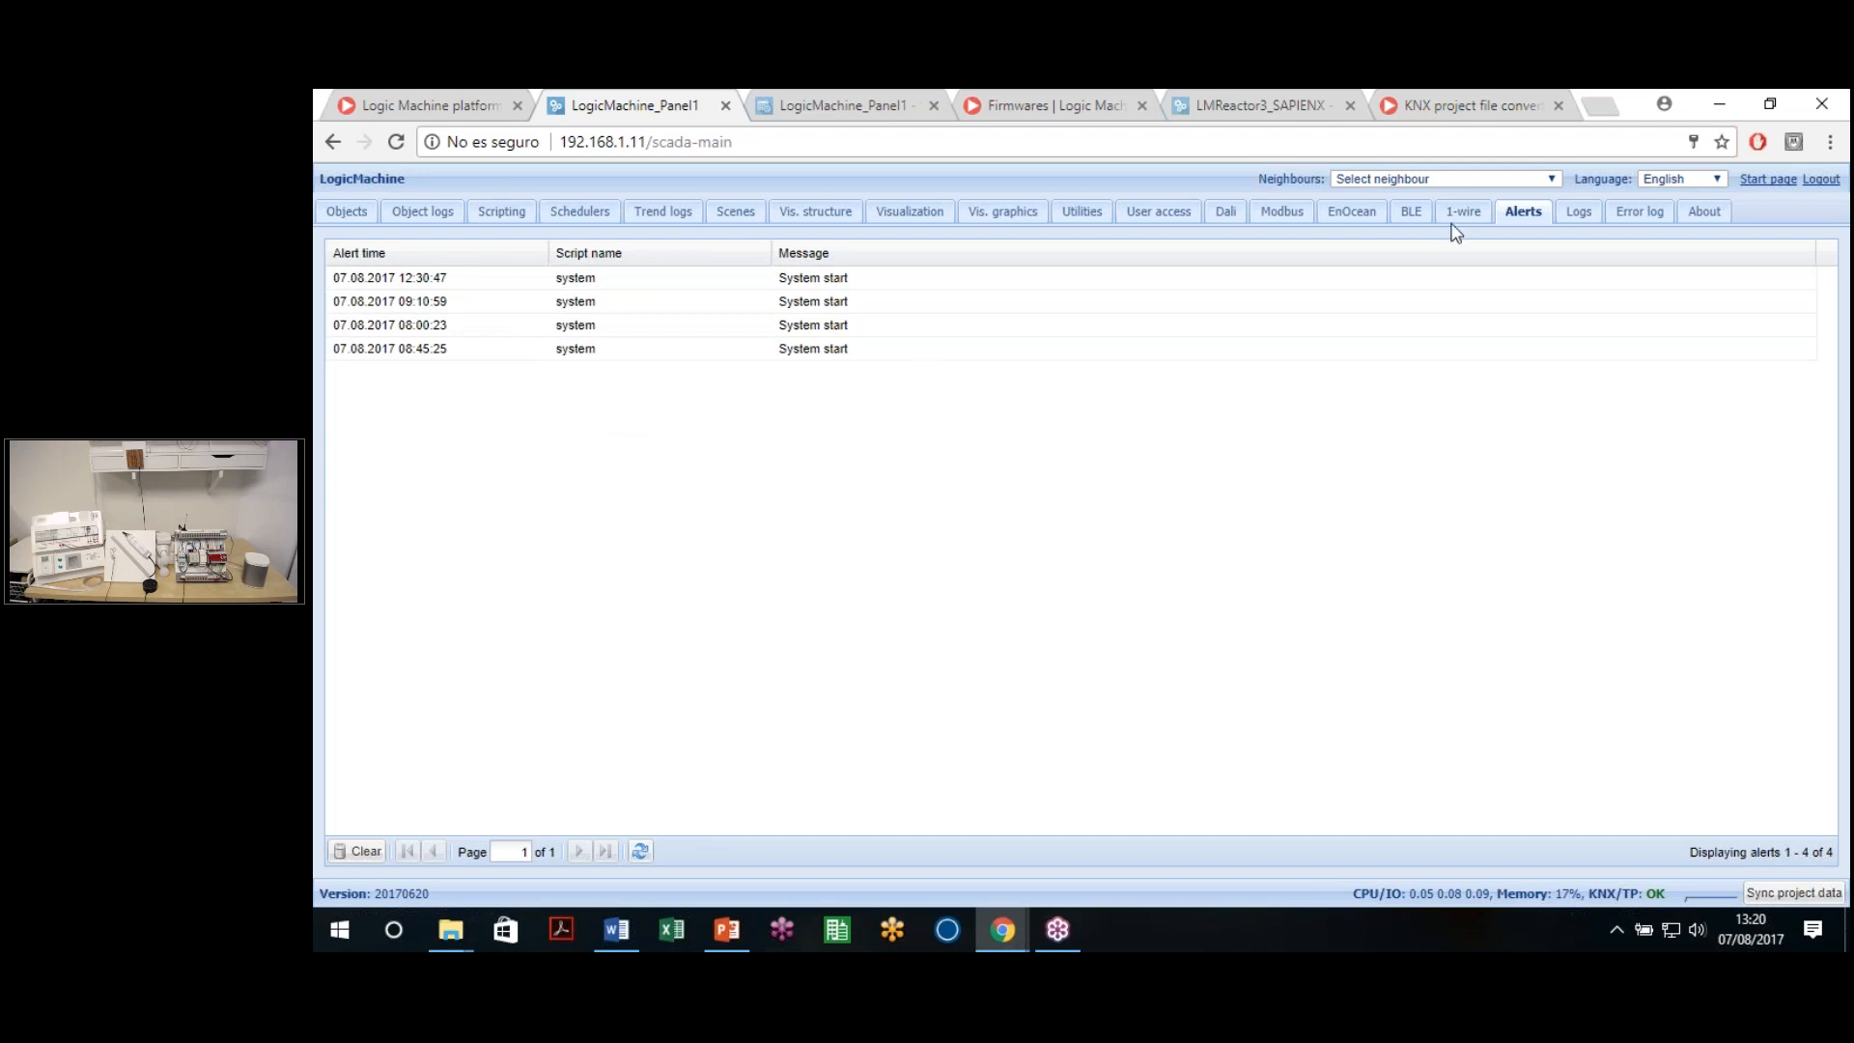
{"action": "left_click", "coordinate": [1574, 227]}
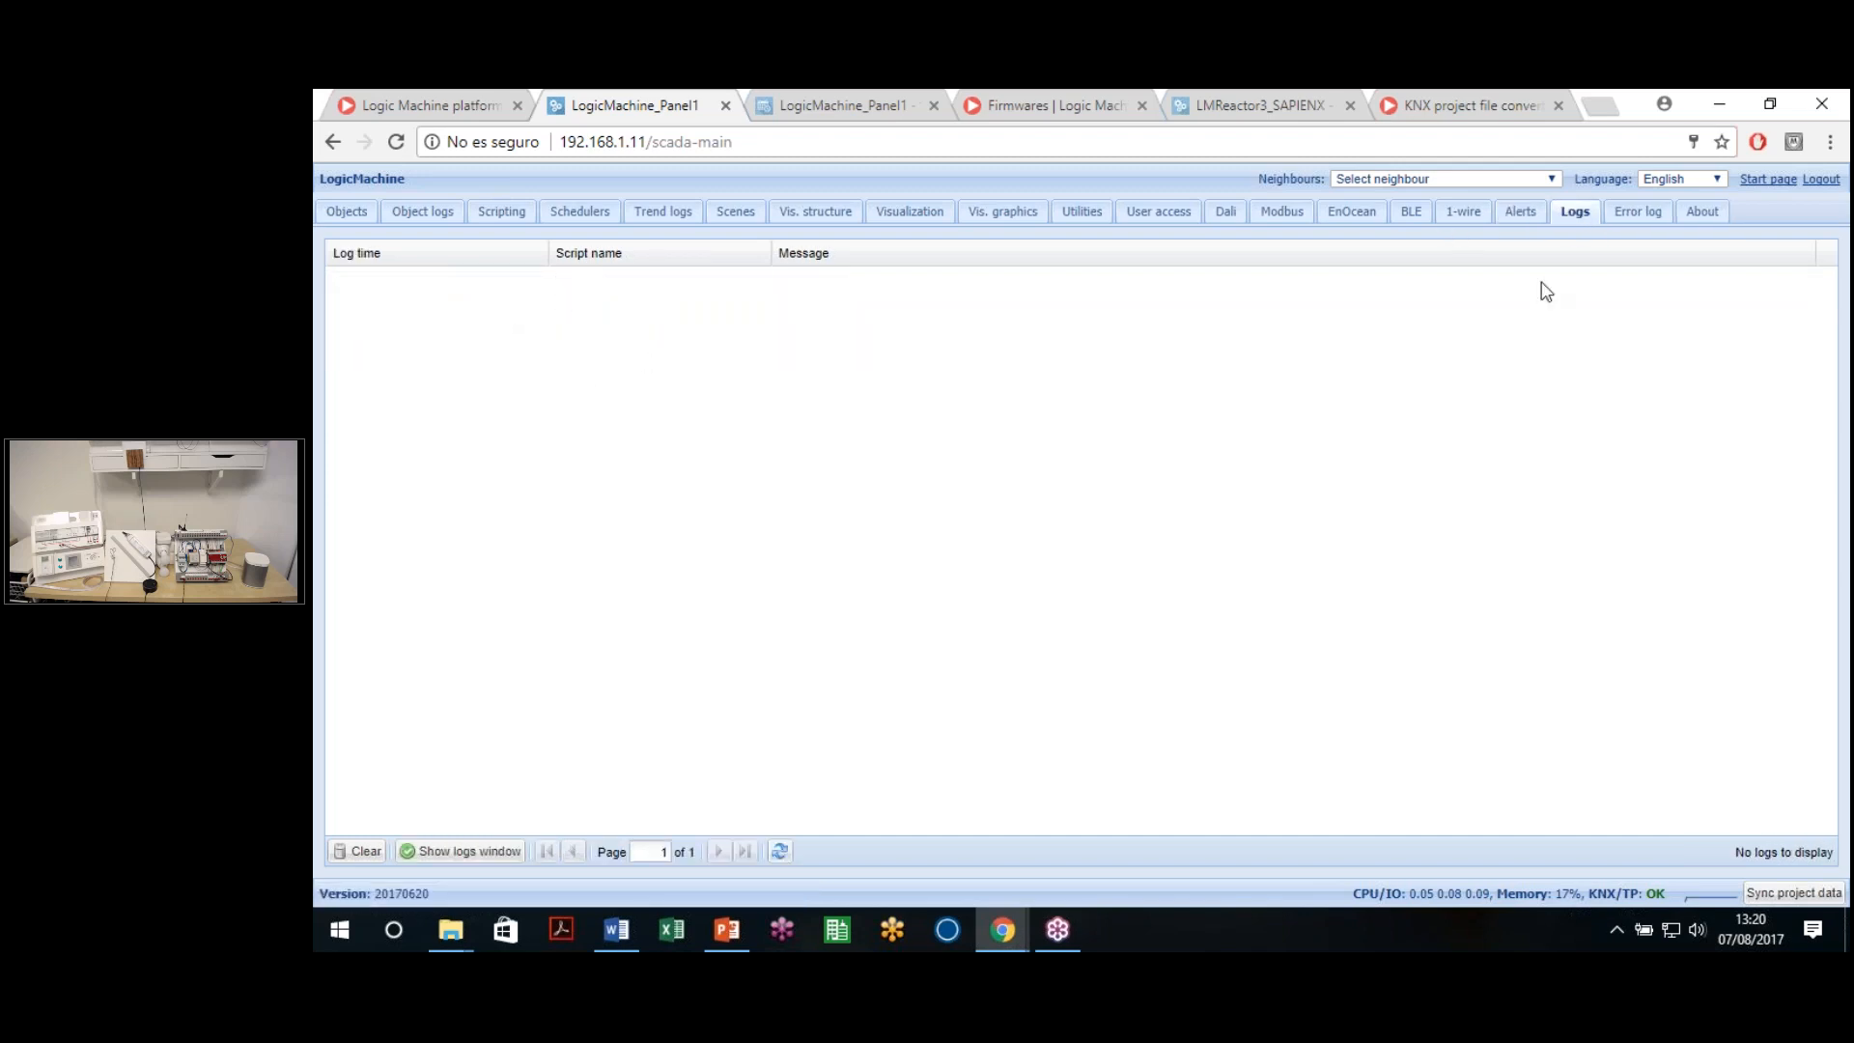
{"action": "left_click", "coordinate": [1659, 228]}
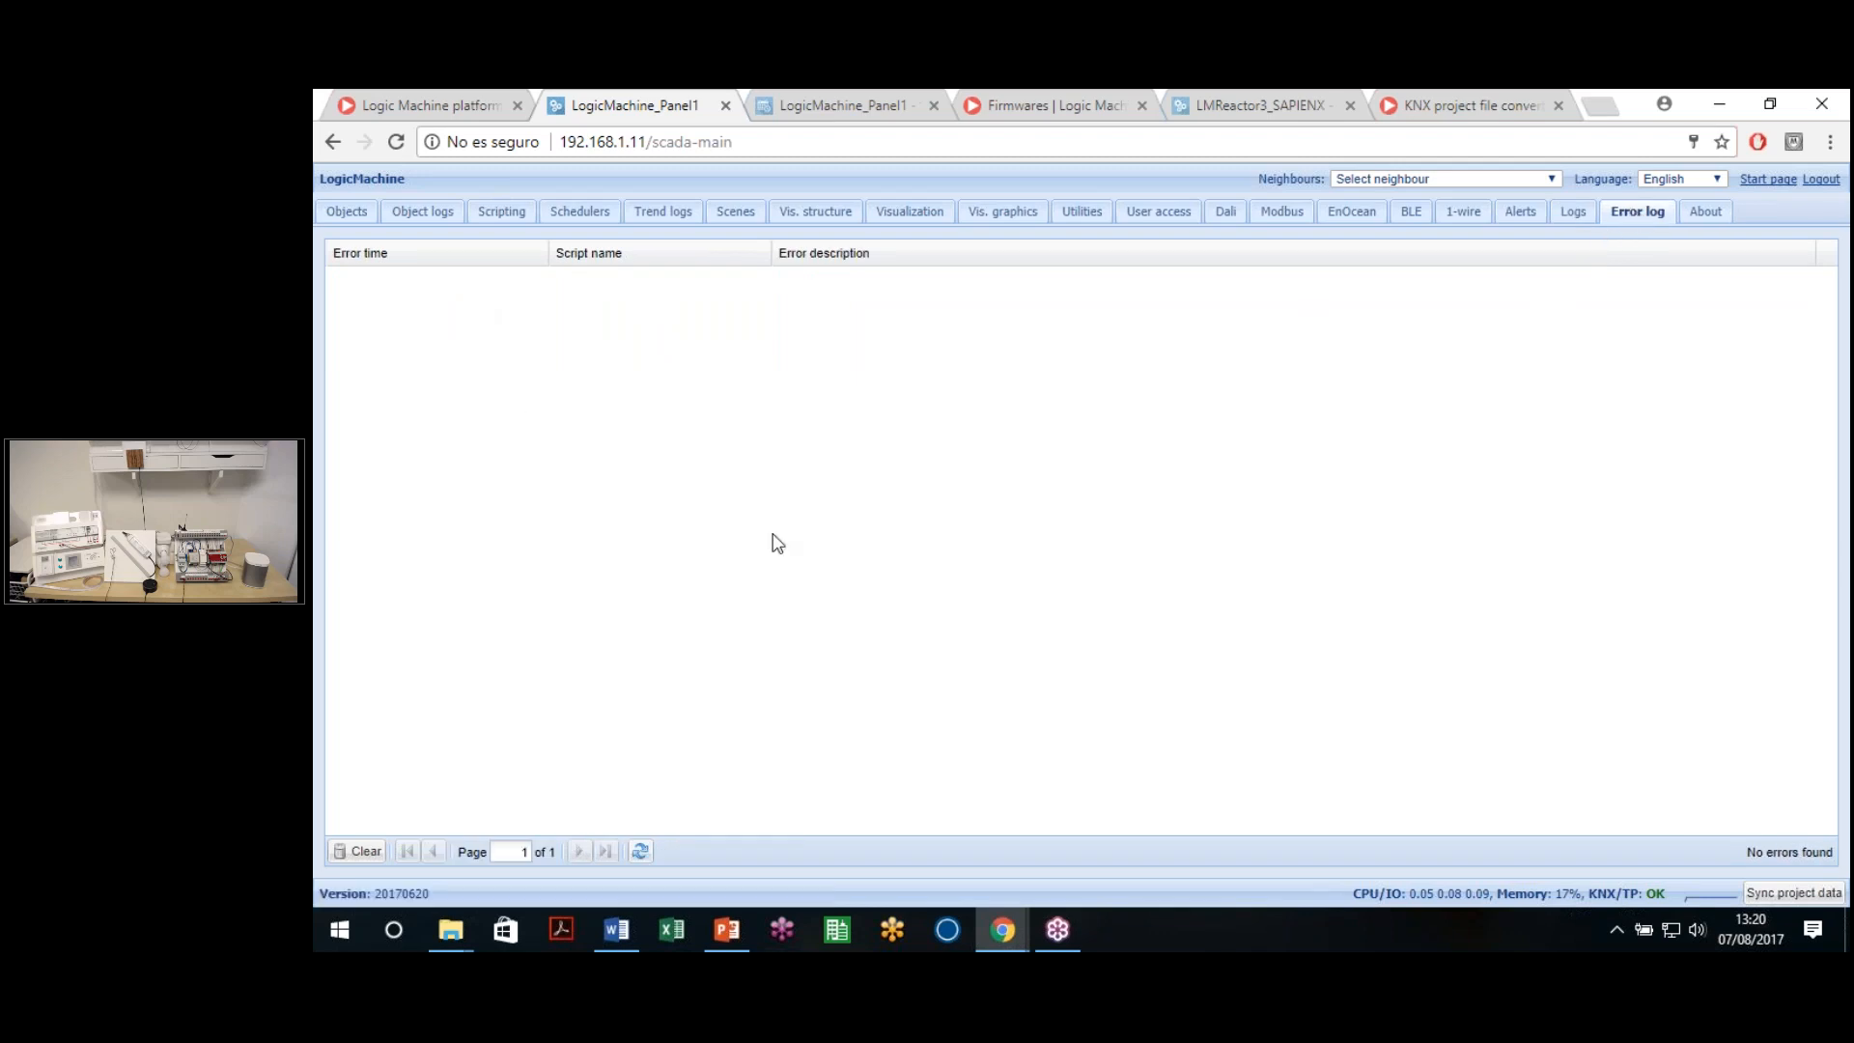
{"action": "left_click", "coordinate": [1523, 218]}
{"action": "left_click", "coordinate": [1634, 218]}
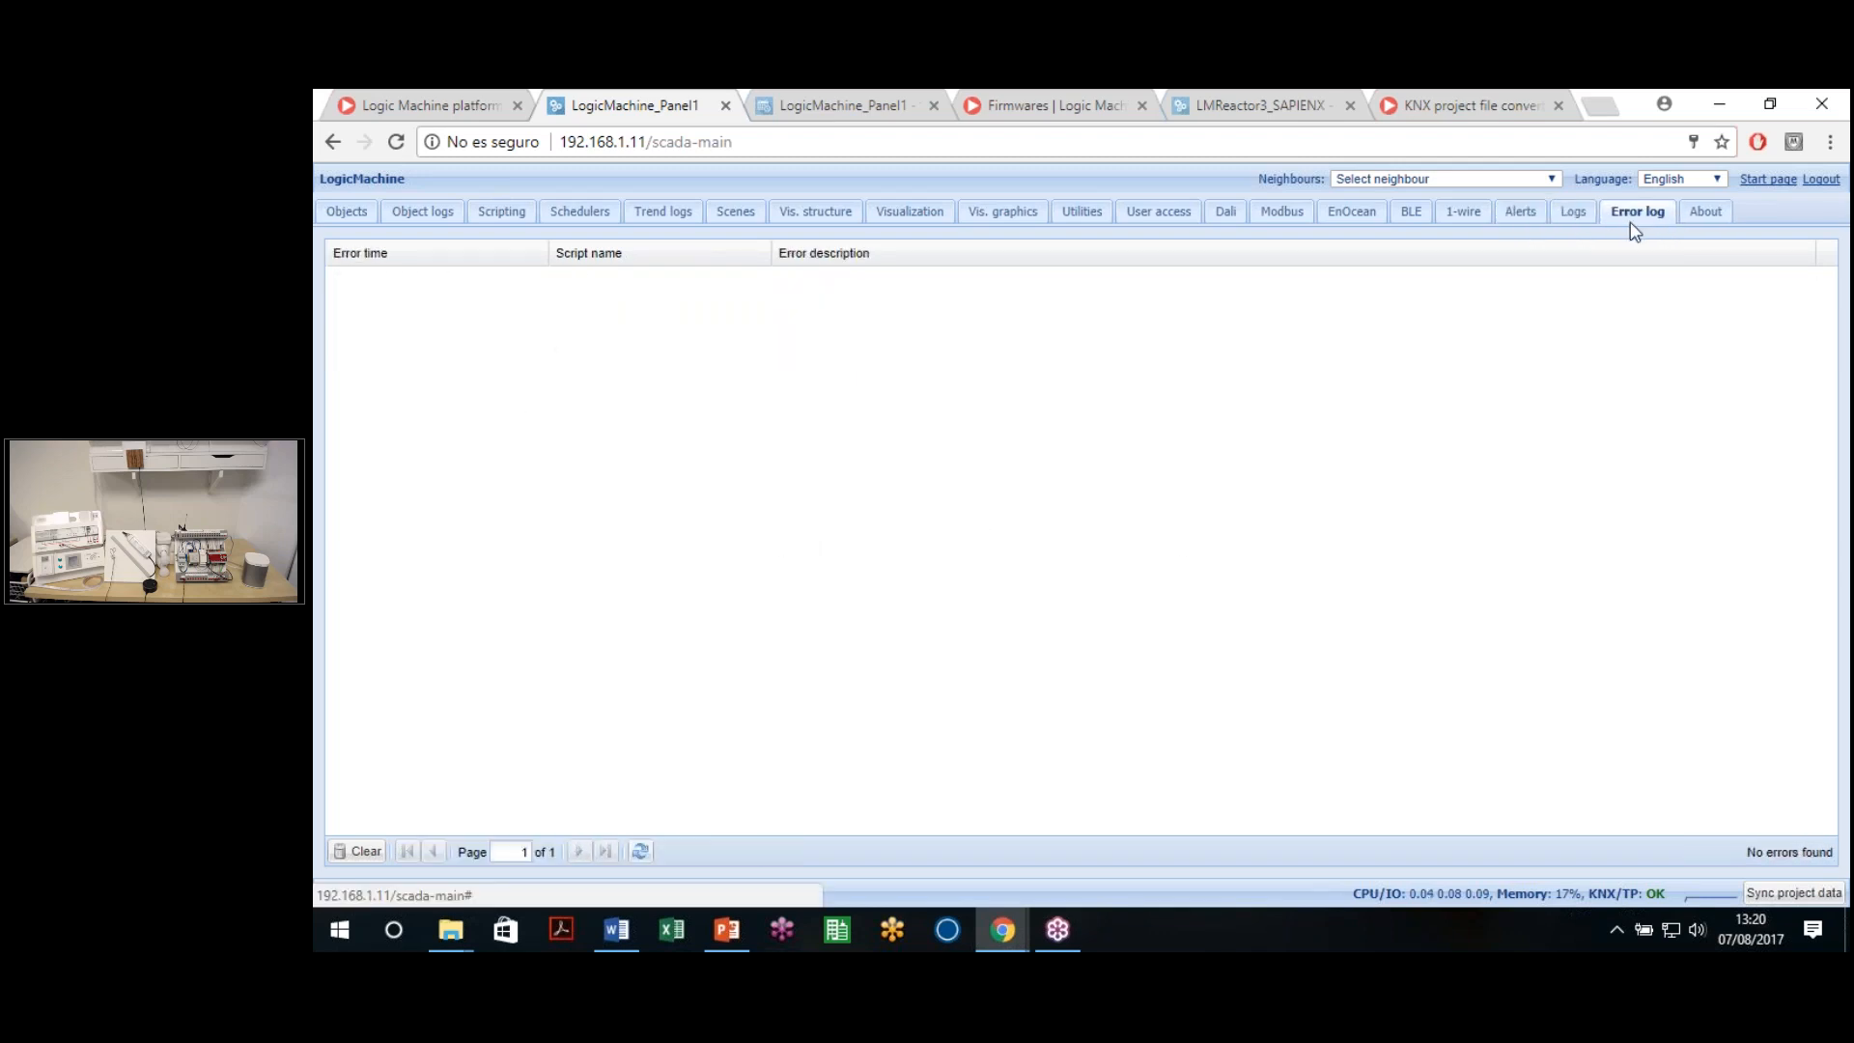
{"action": "left_click", "coordinate": [1711, 220]}
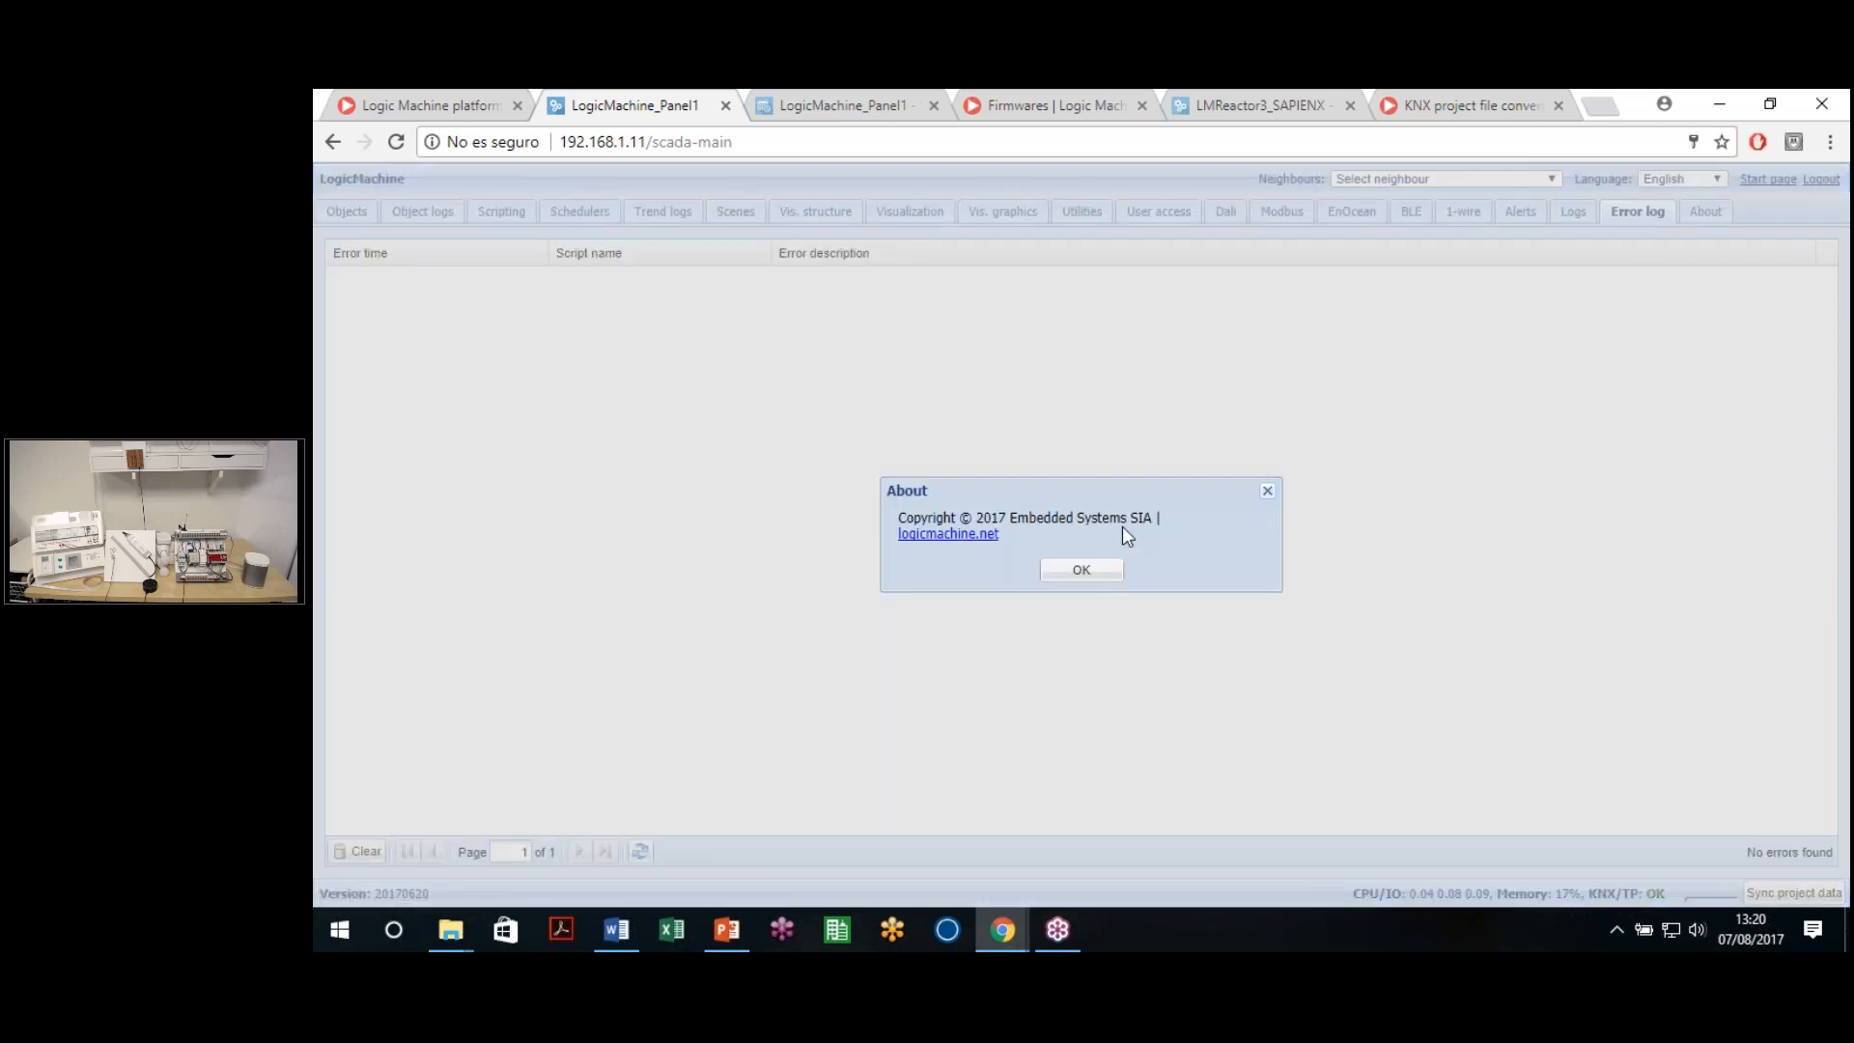
{"action": "left_click", "coordinate": [1082, 570]}
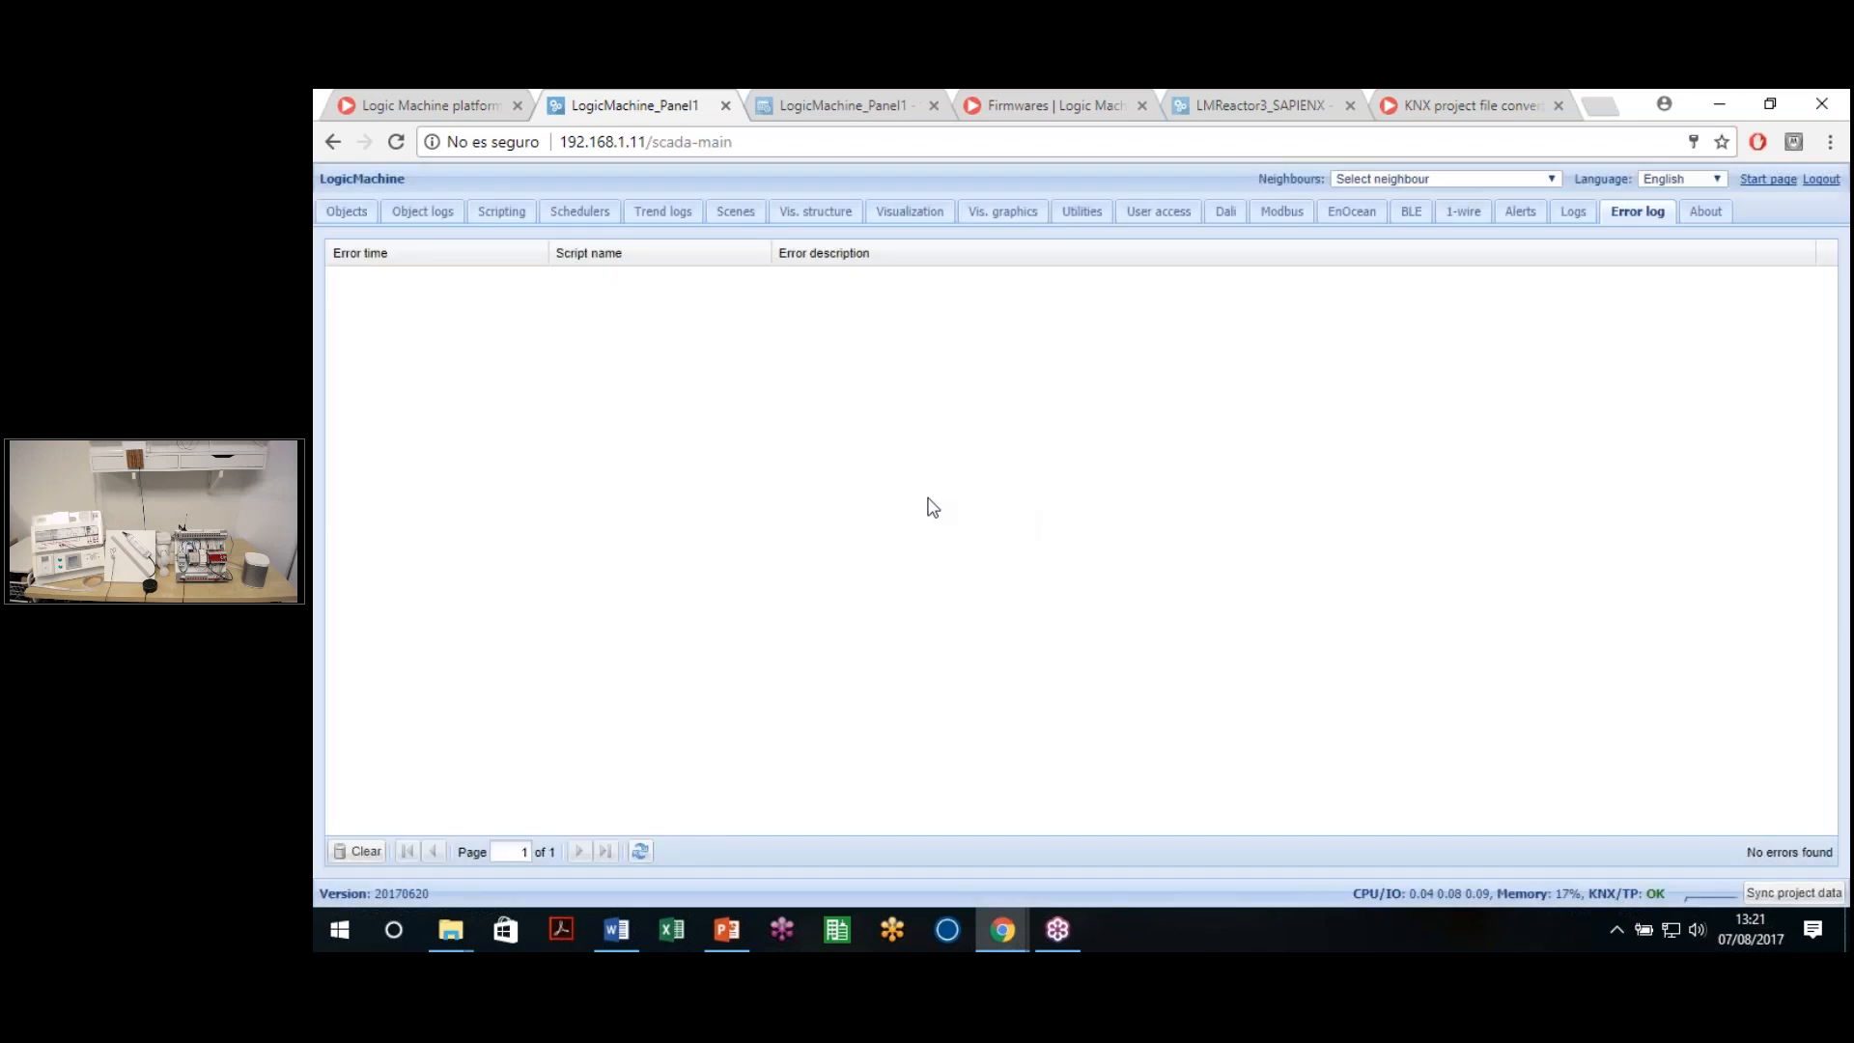
Start a new scene in the Scenes list and name it Movies
{"action": "left_click", "coordinate": [742, 220]}
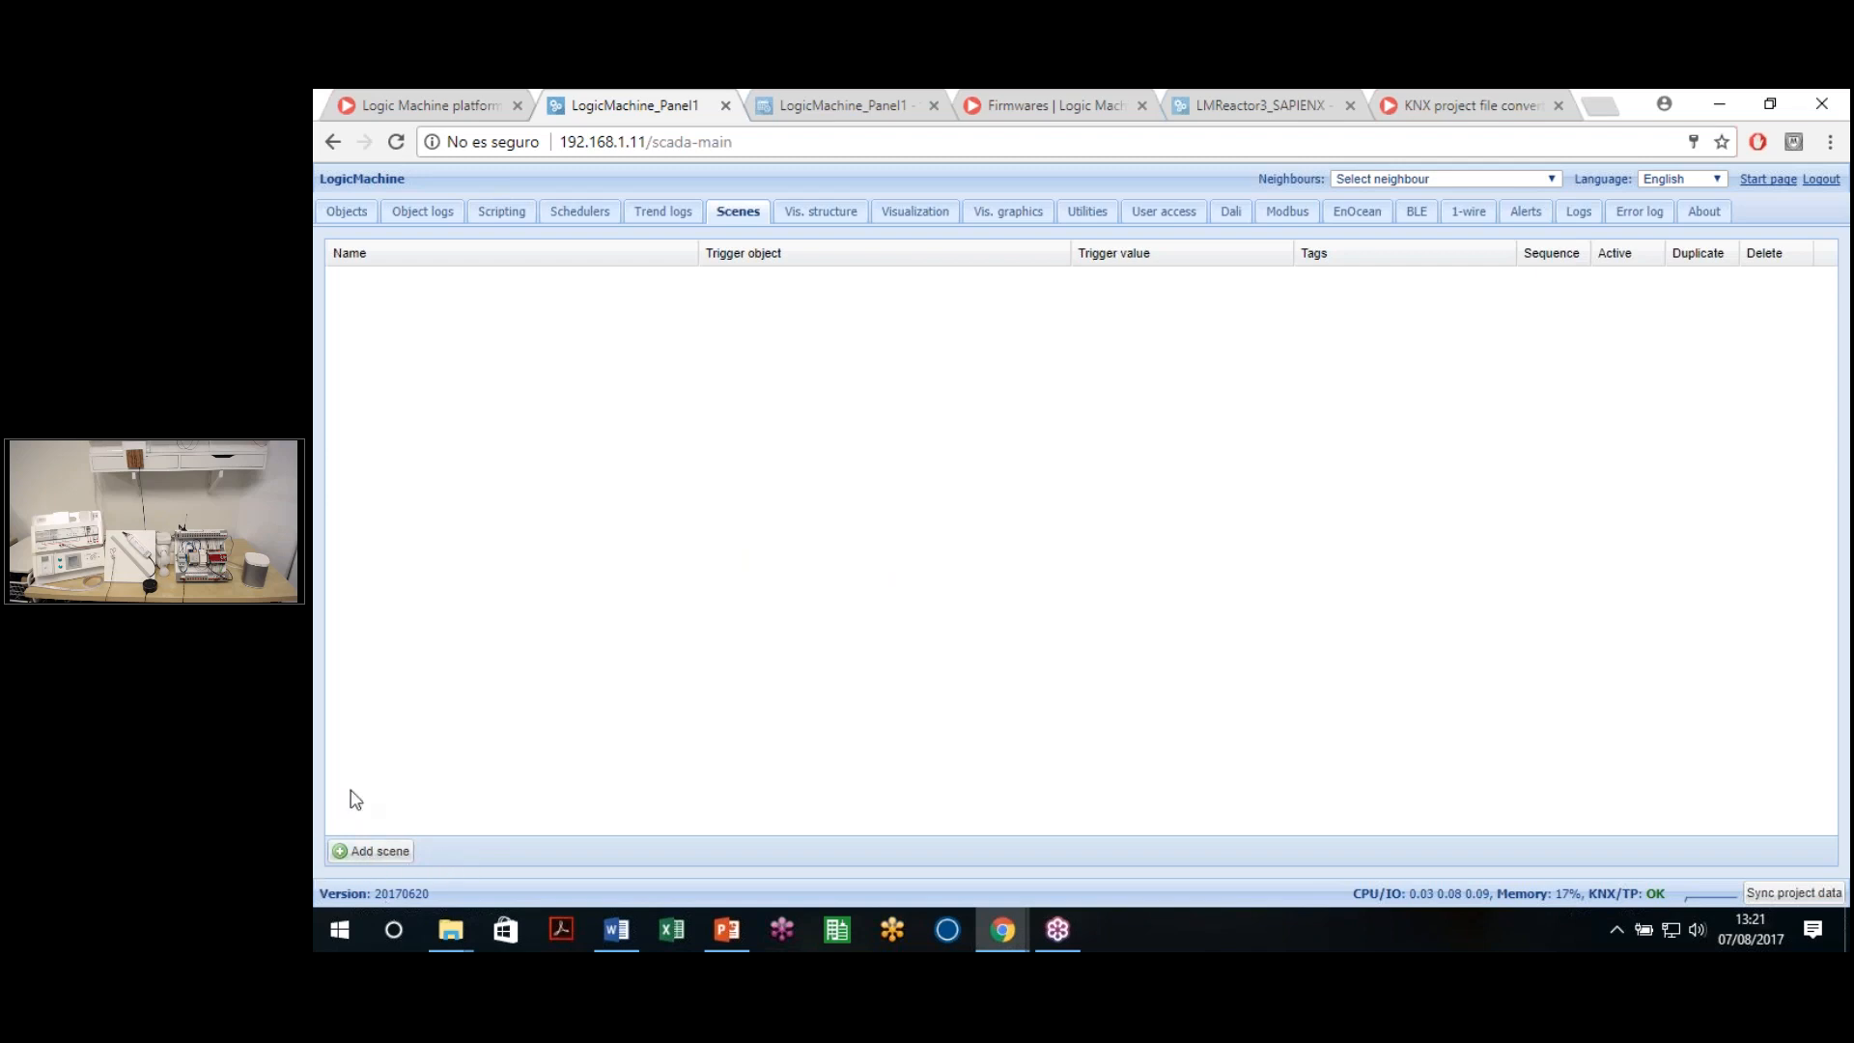
{"action": "left_click", "coordinate": [368, 864]}
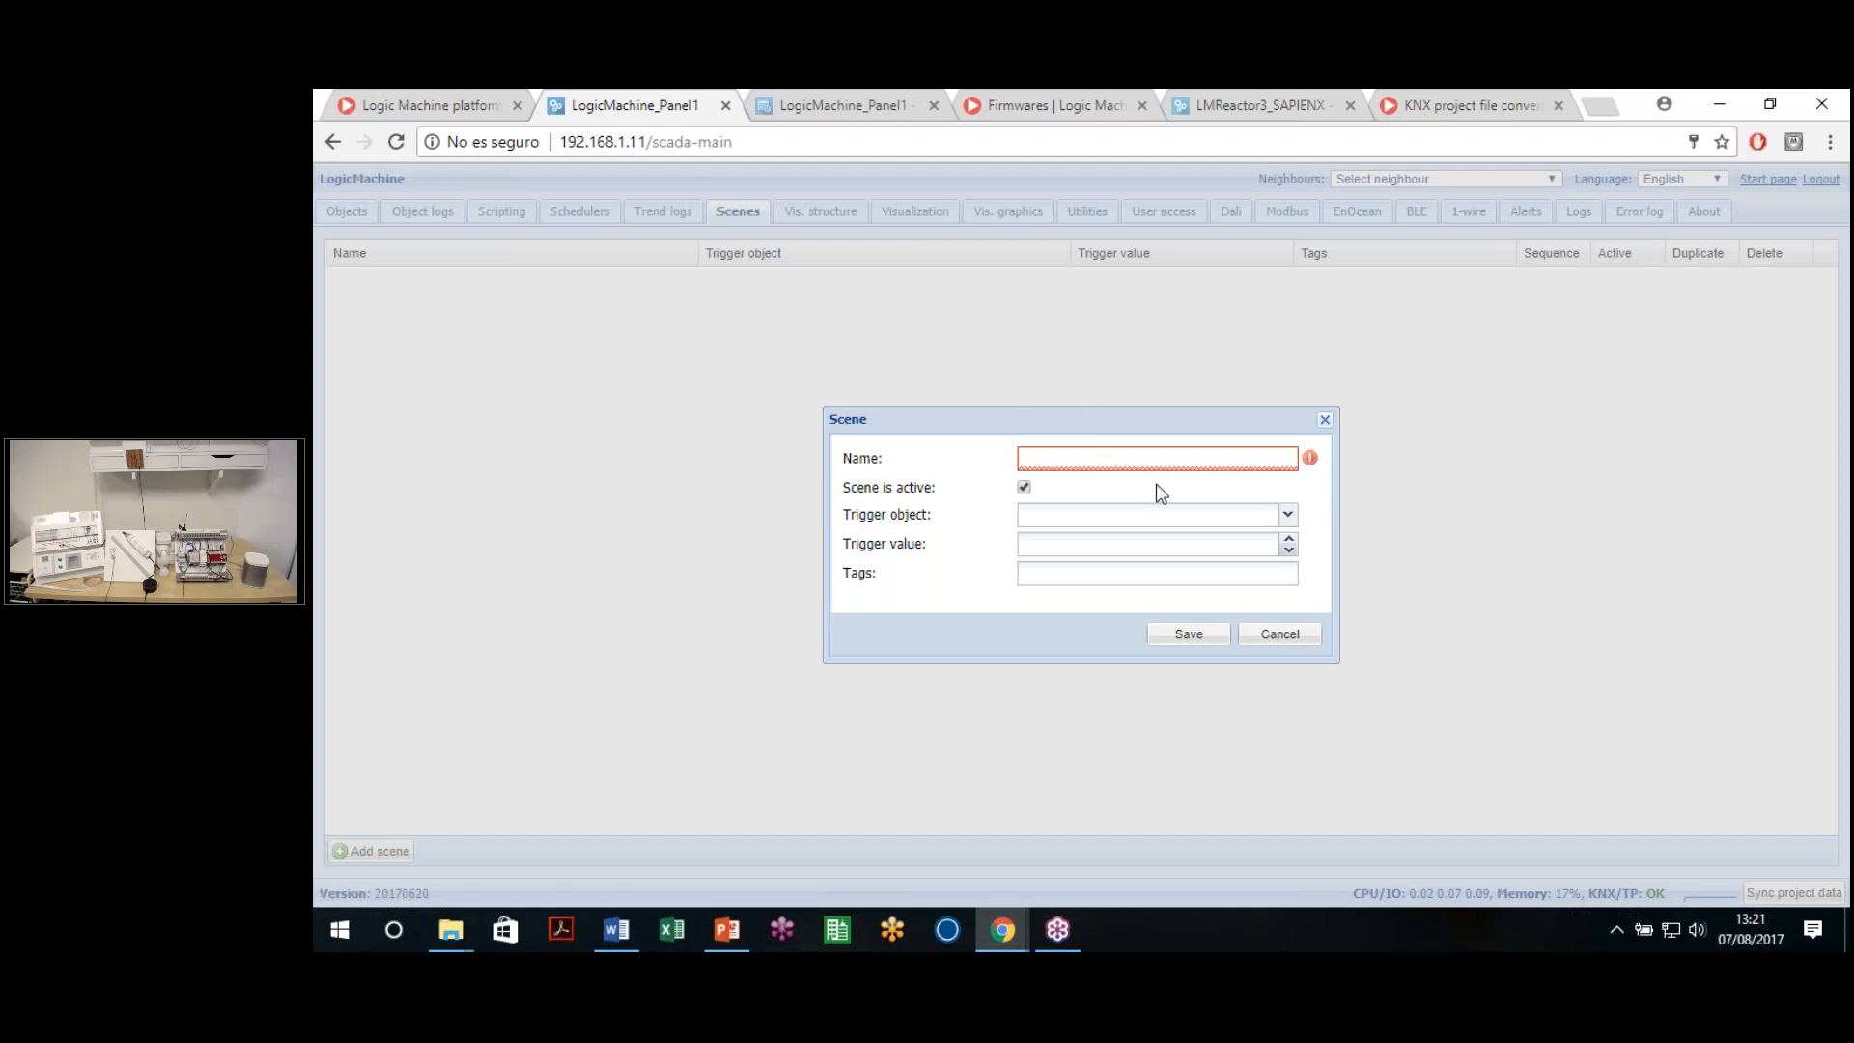
{"action": "type", "text": "Movies"}
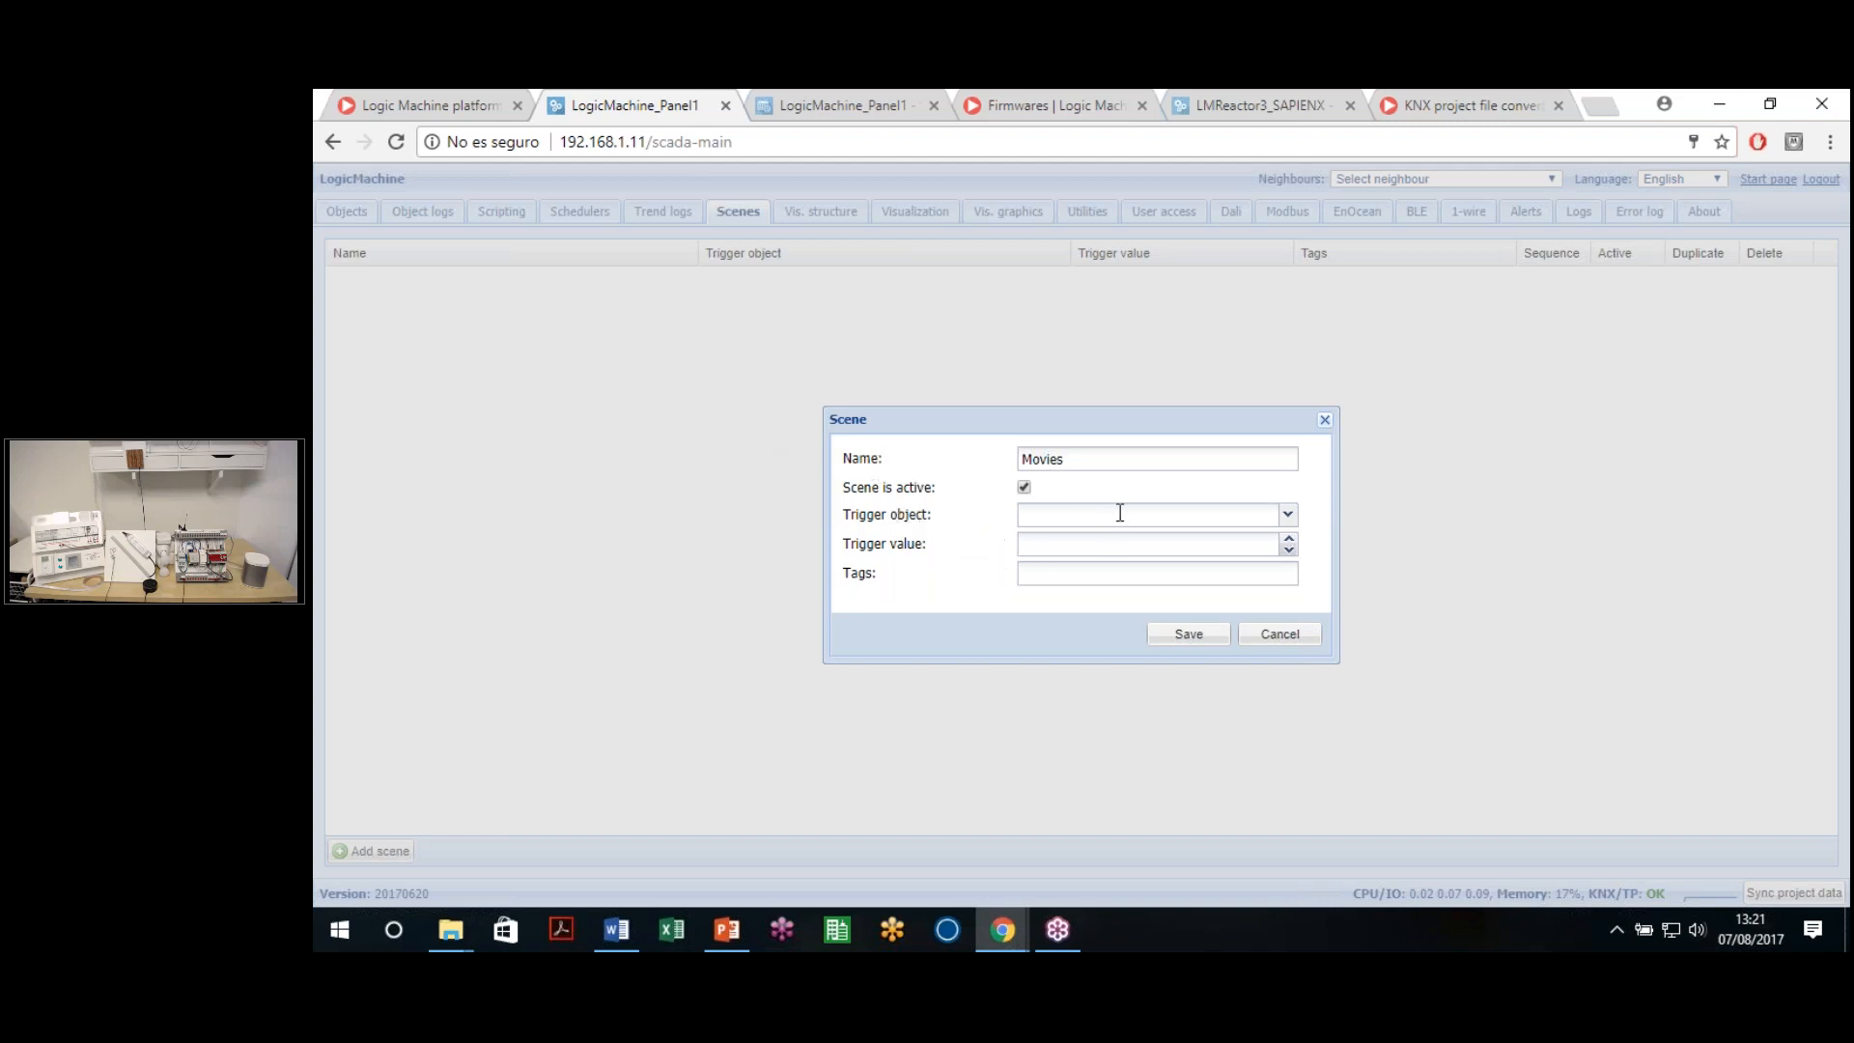
Choose 0/0/2 ESCENAS FIJAS (1 a 63) as the Movies scene's trigger object
{"action": "left_click", "coordinate": [1288, 516]}
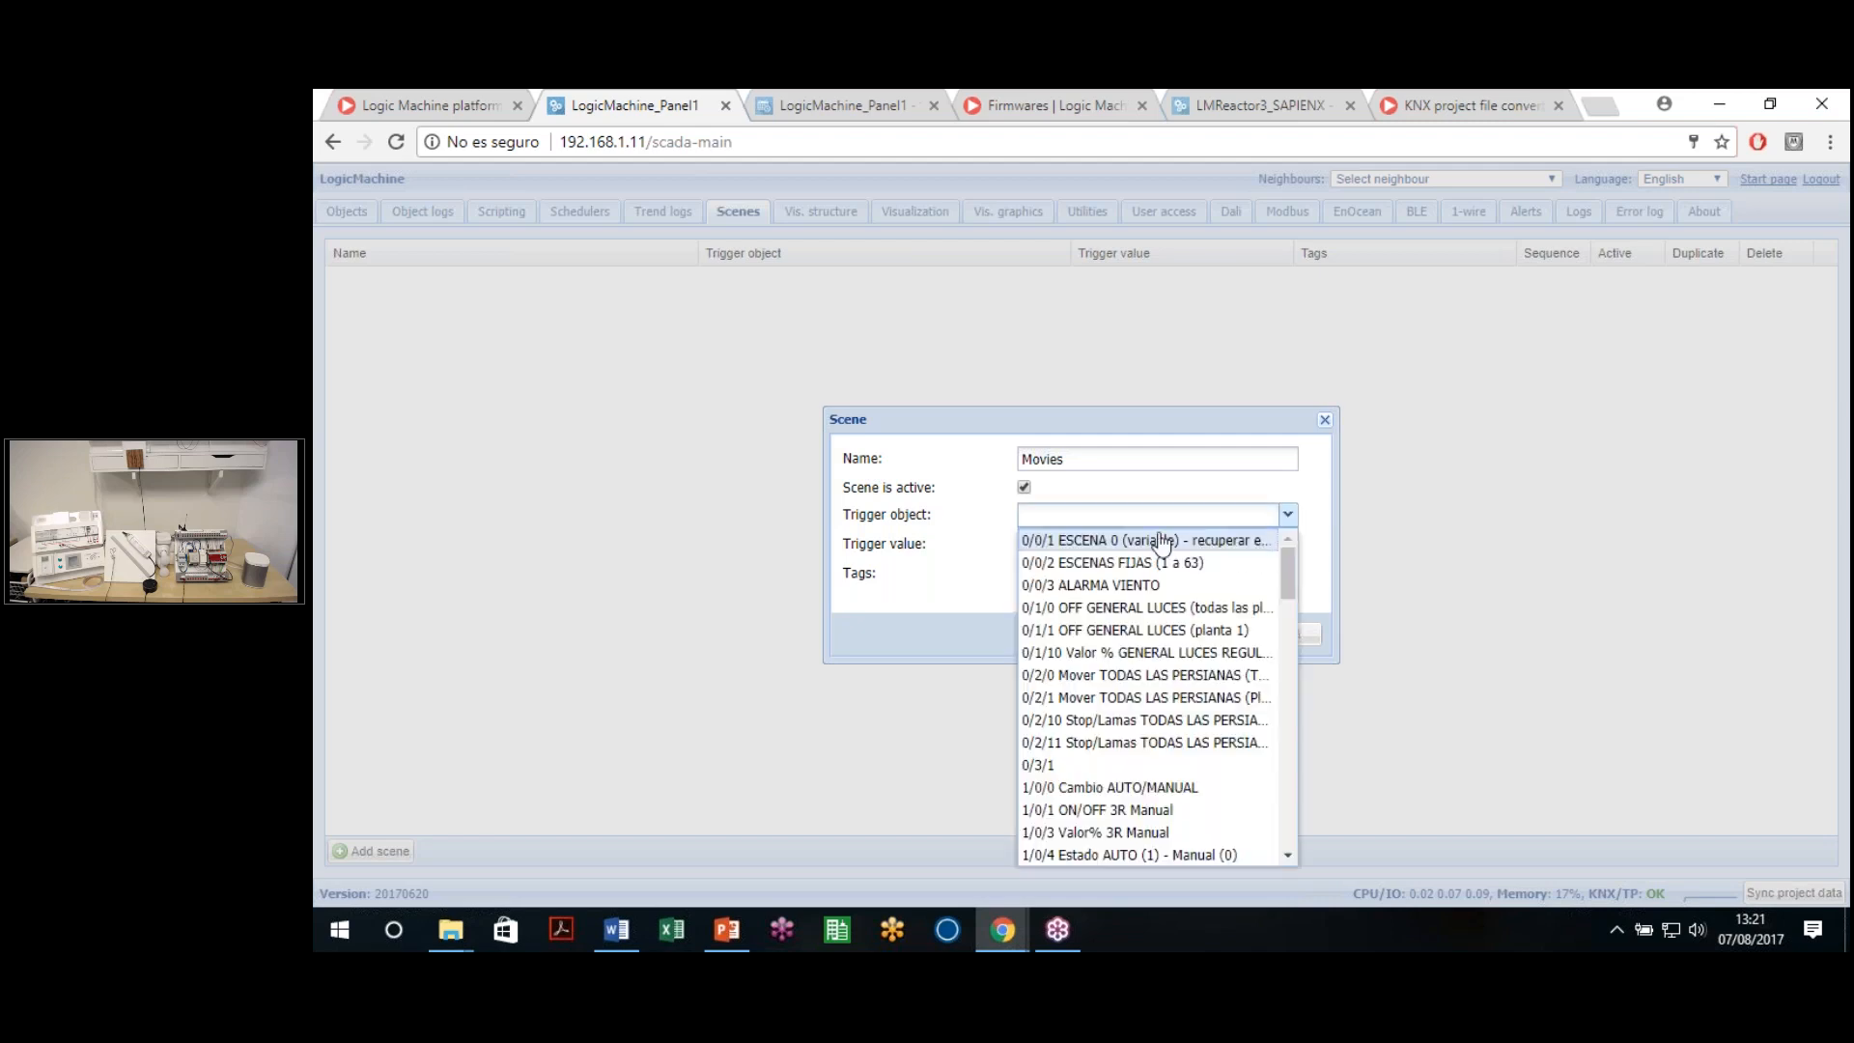
{"action": "left_click", "coordinate": [850, 522]}
{"action": "left_click_drag", "start_coordinate": [844, 514], "coordinate": [944, 531]}
{"action": "left_click", "coordinate": [944, 532]}
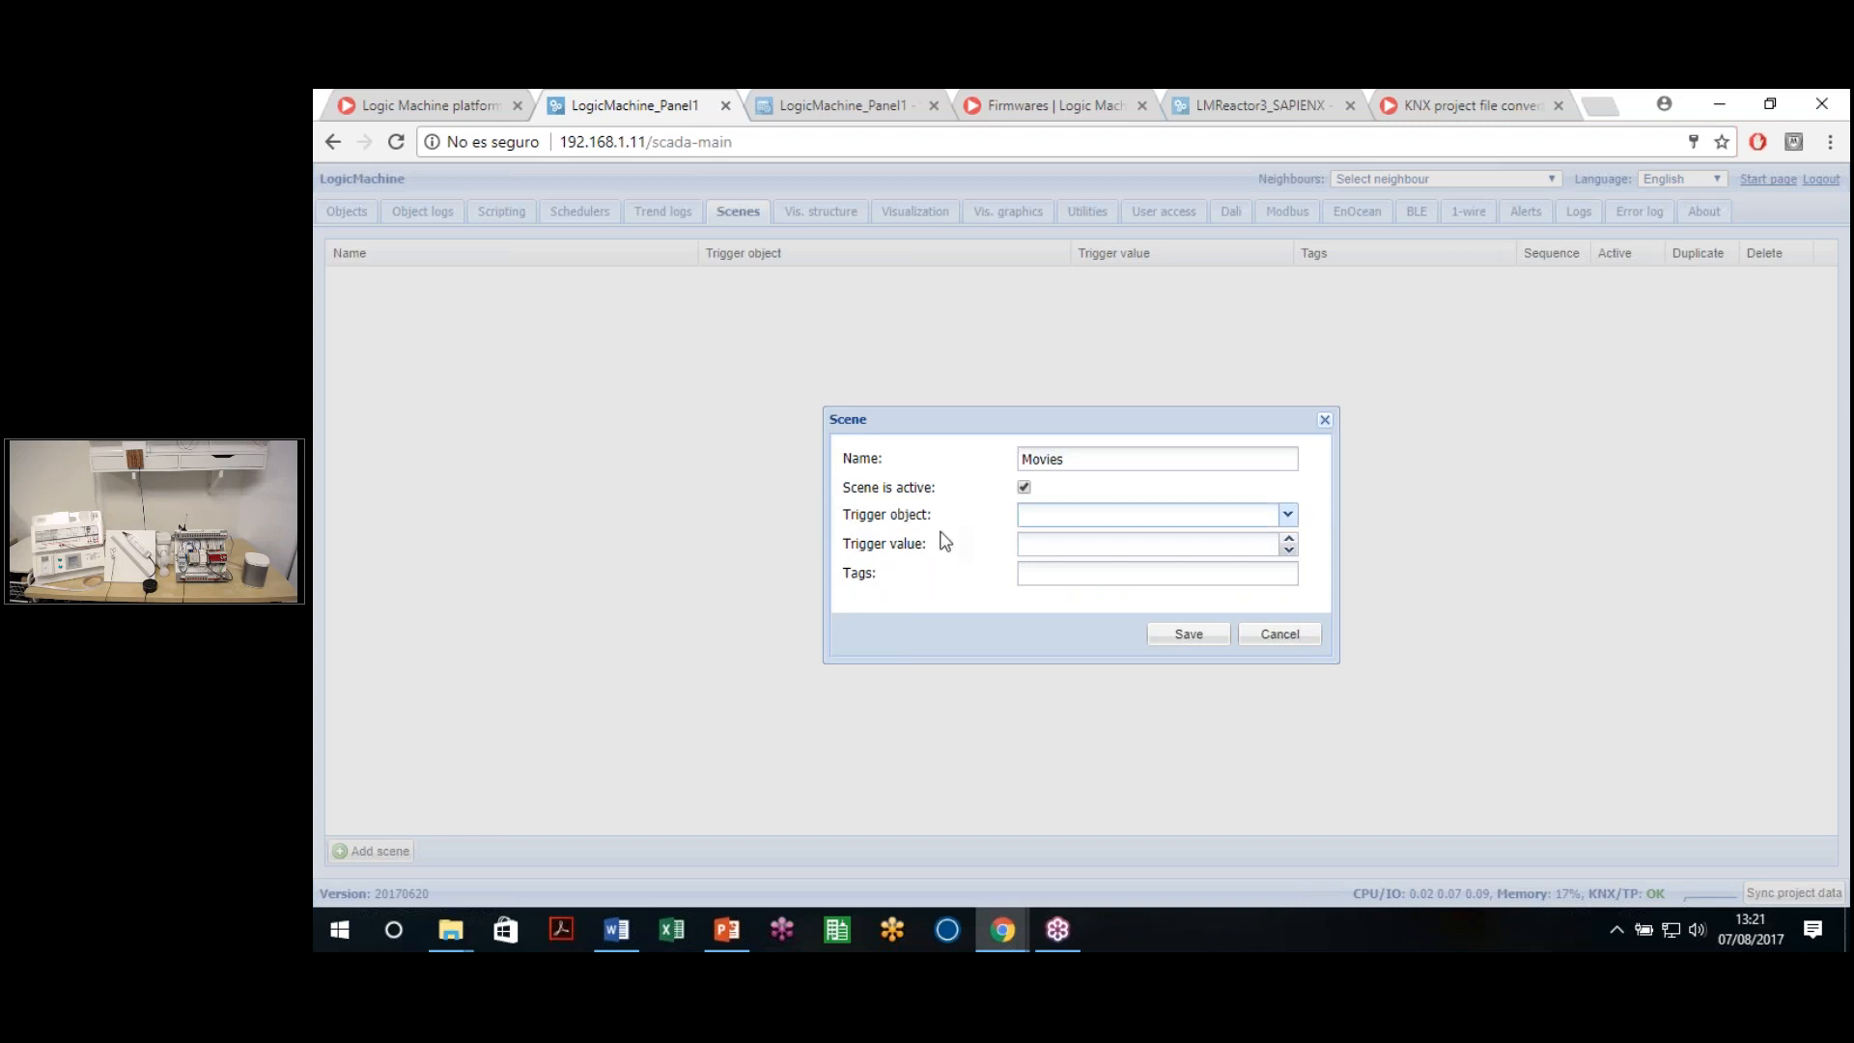
{"action": "left_click", "coordinate": [1289, 517]}
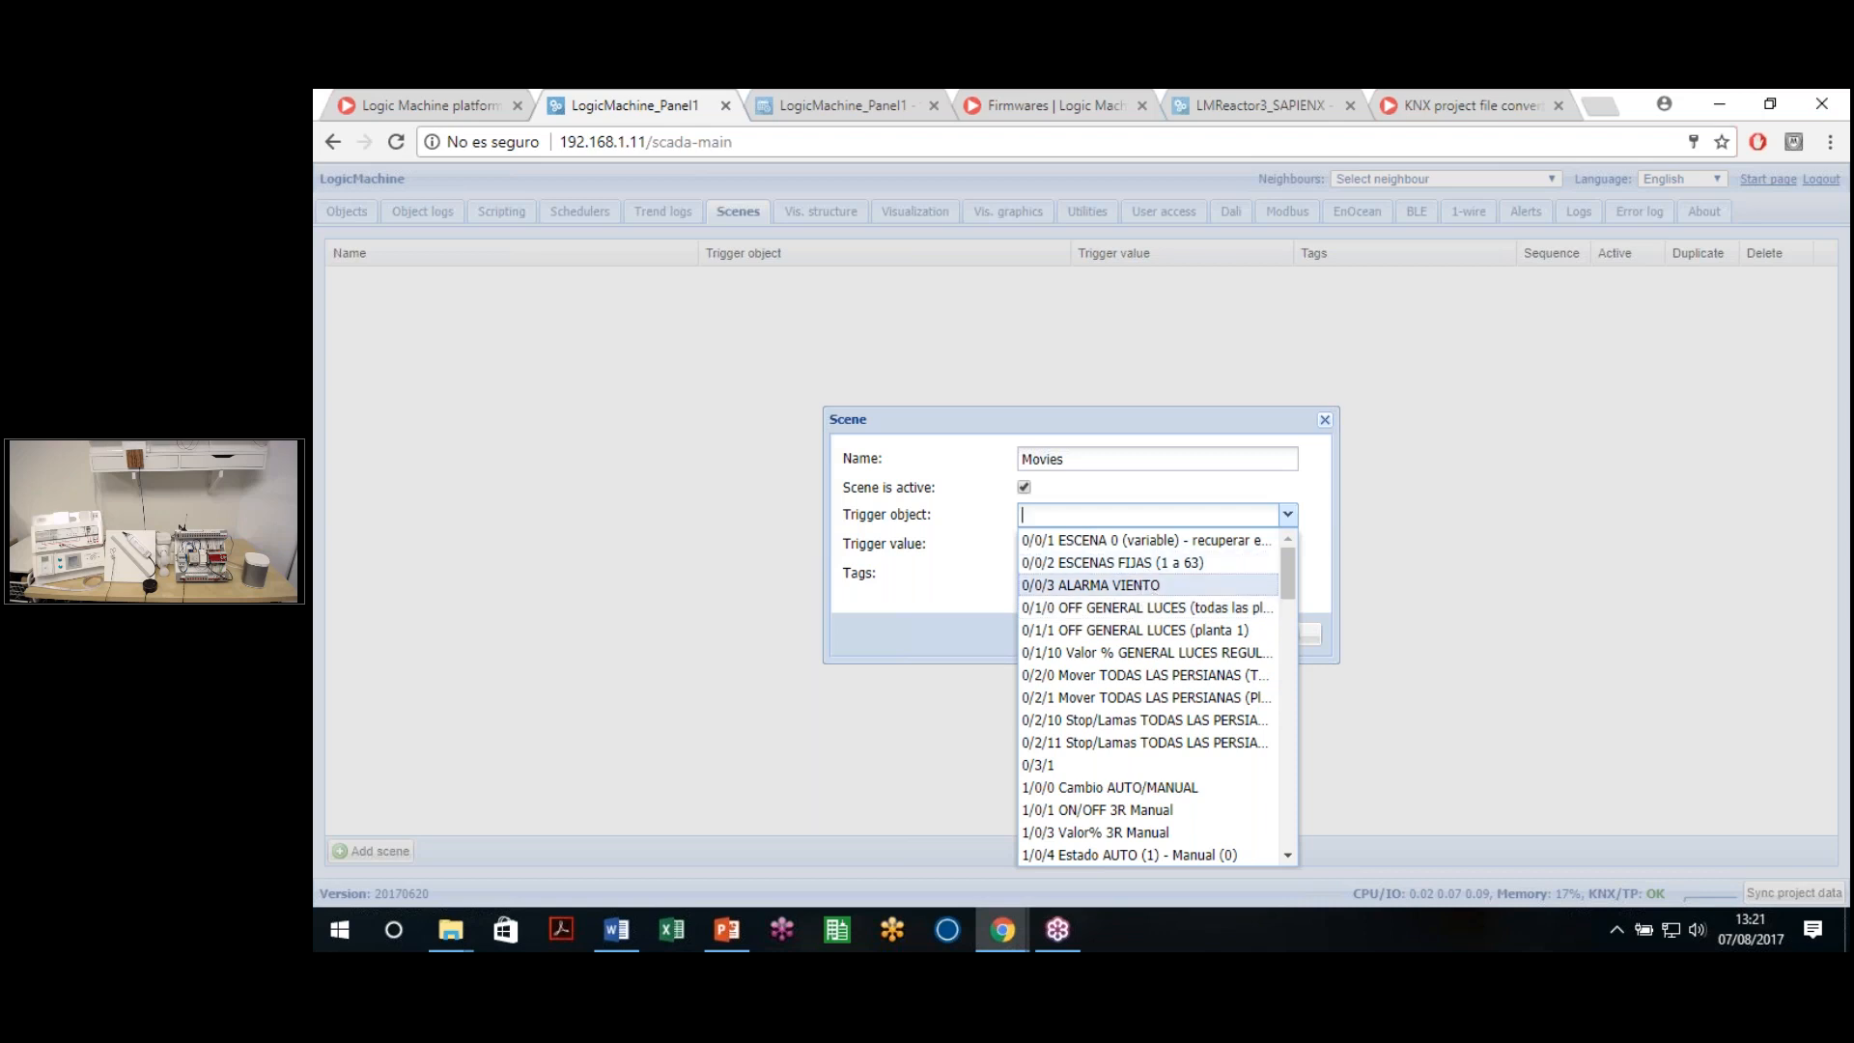
{"action": "left_click", "coordinate": [1139, 562]}
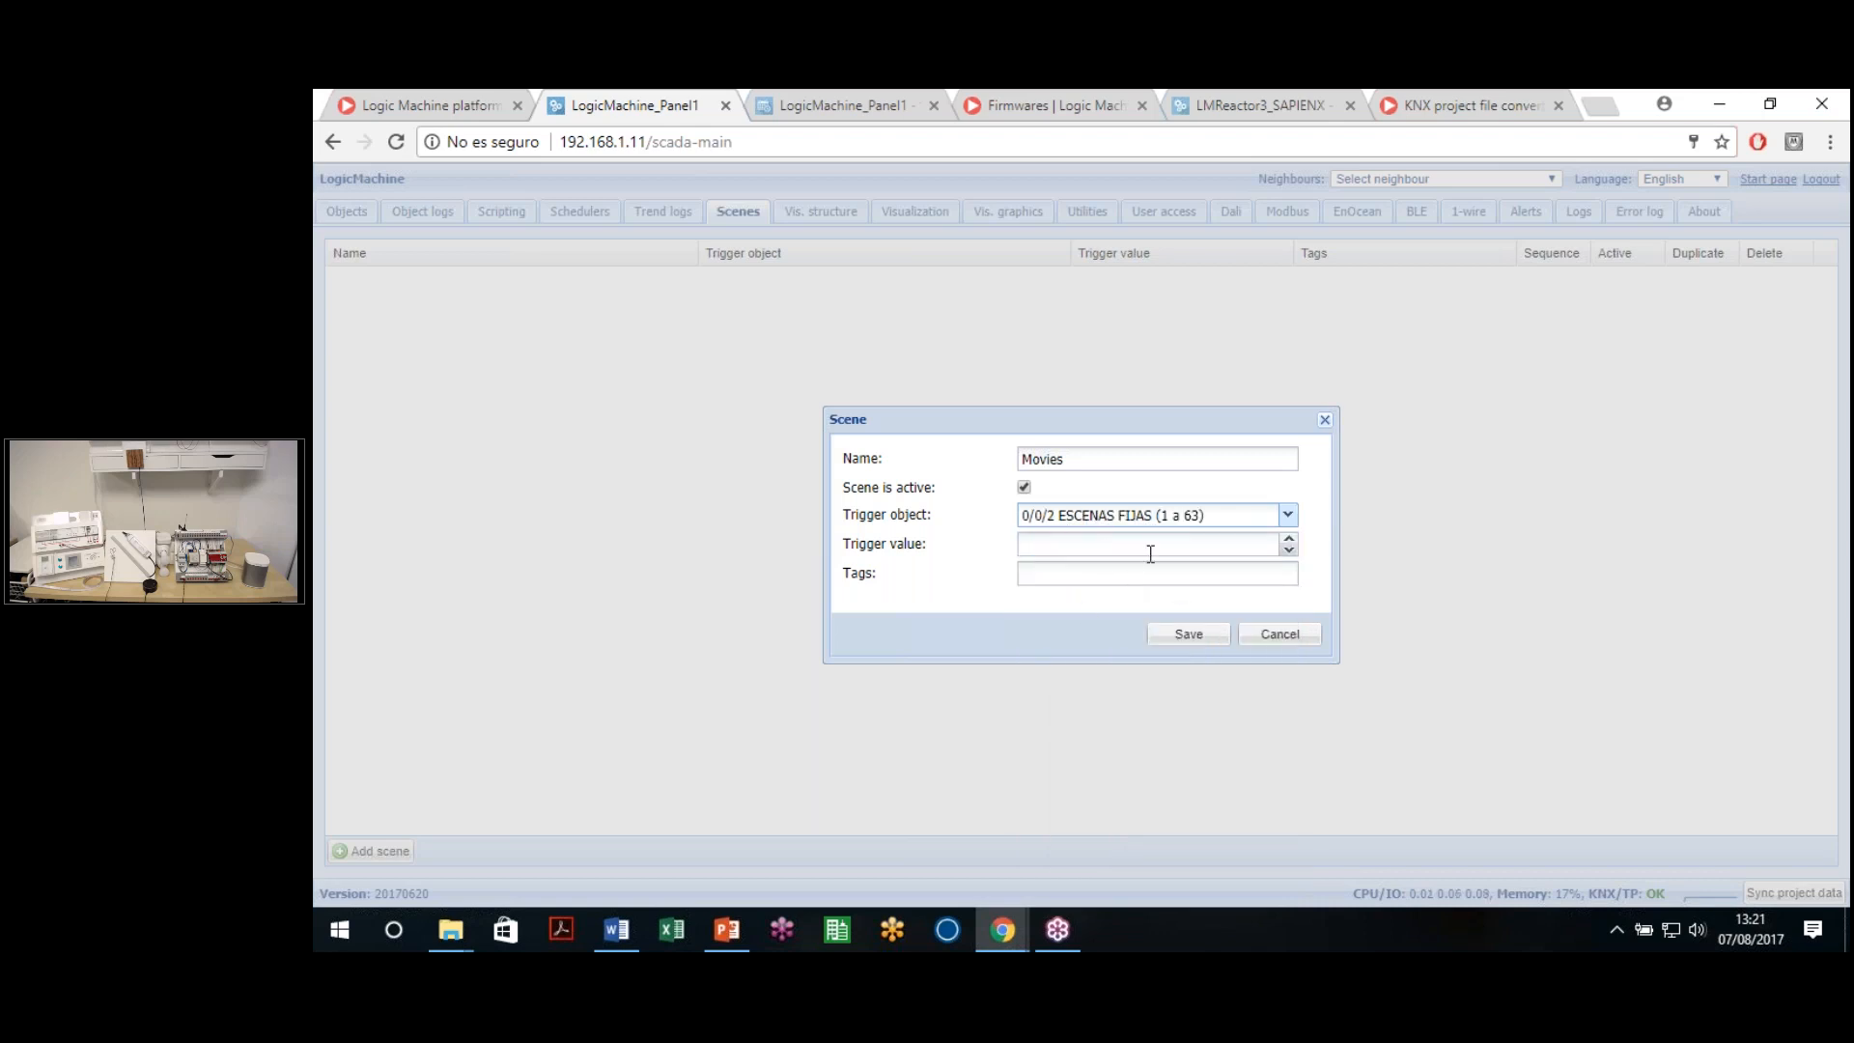
Enter trigger value 200 for the Movies scene and save it
{"action": "left_click", "coordinate": [1125, 548]}
{"action": "left_click_drag", "start_coordinate": [1160, 515], "coordinate": [1203, 517]}
{"action": "left_click", "coordinate": [1153, 547]}
{"action": "type", "text": "200"}
{"action": "left_click_drag", "start_coordinate": [929, 552], "coordinate": [874, 556]}
{"action": "left_click", "coordinate": [916, 552]}
{"action": "left_click_drag", "start_coordinate": [1058, 517], "coordinate": [1001, 521]}
{"action": "key", "text": "Tab"}
{"action": "left_click", "coordinate": [1053, 579]}
{"action": "left_click", "coordinate": [1211, 640]}
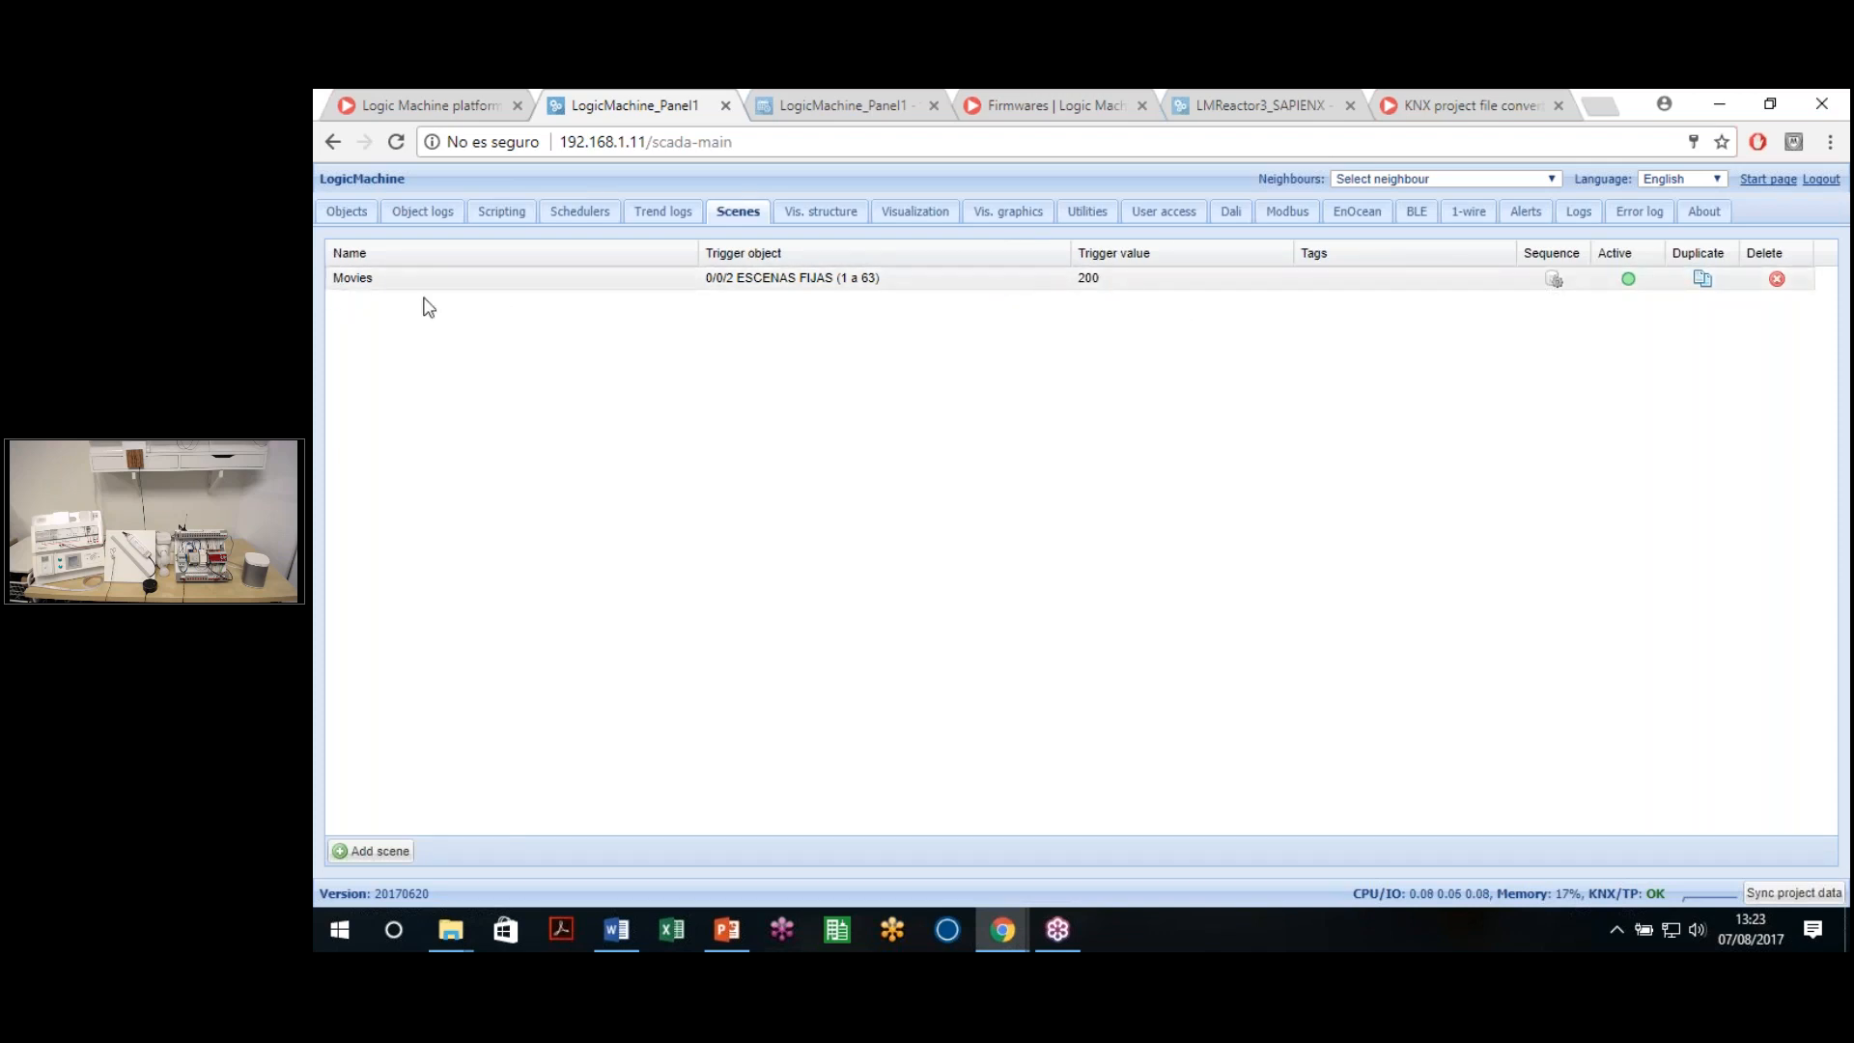
Add the Luz 1-P1 (1/1/1) and Luz 2-P1 (1/1/2) objects to the Movies sequence
{"action": "left_click", "coordinate": [1553, 281]}
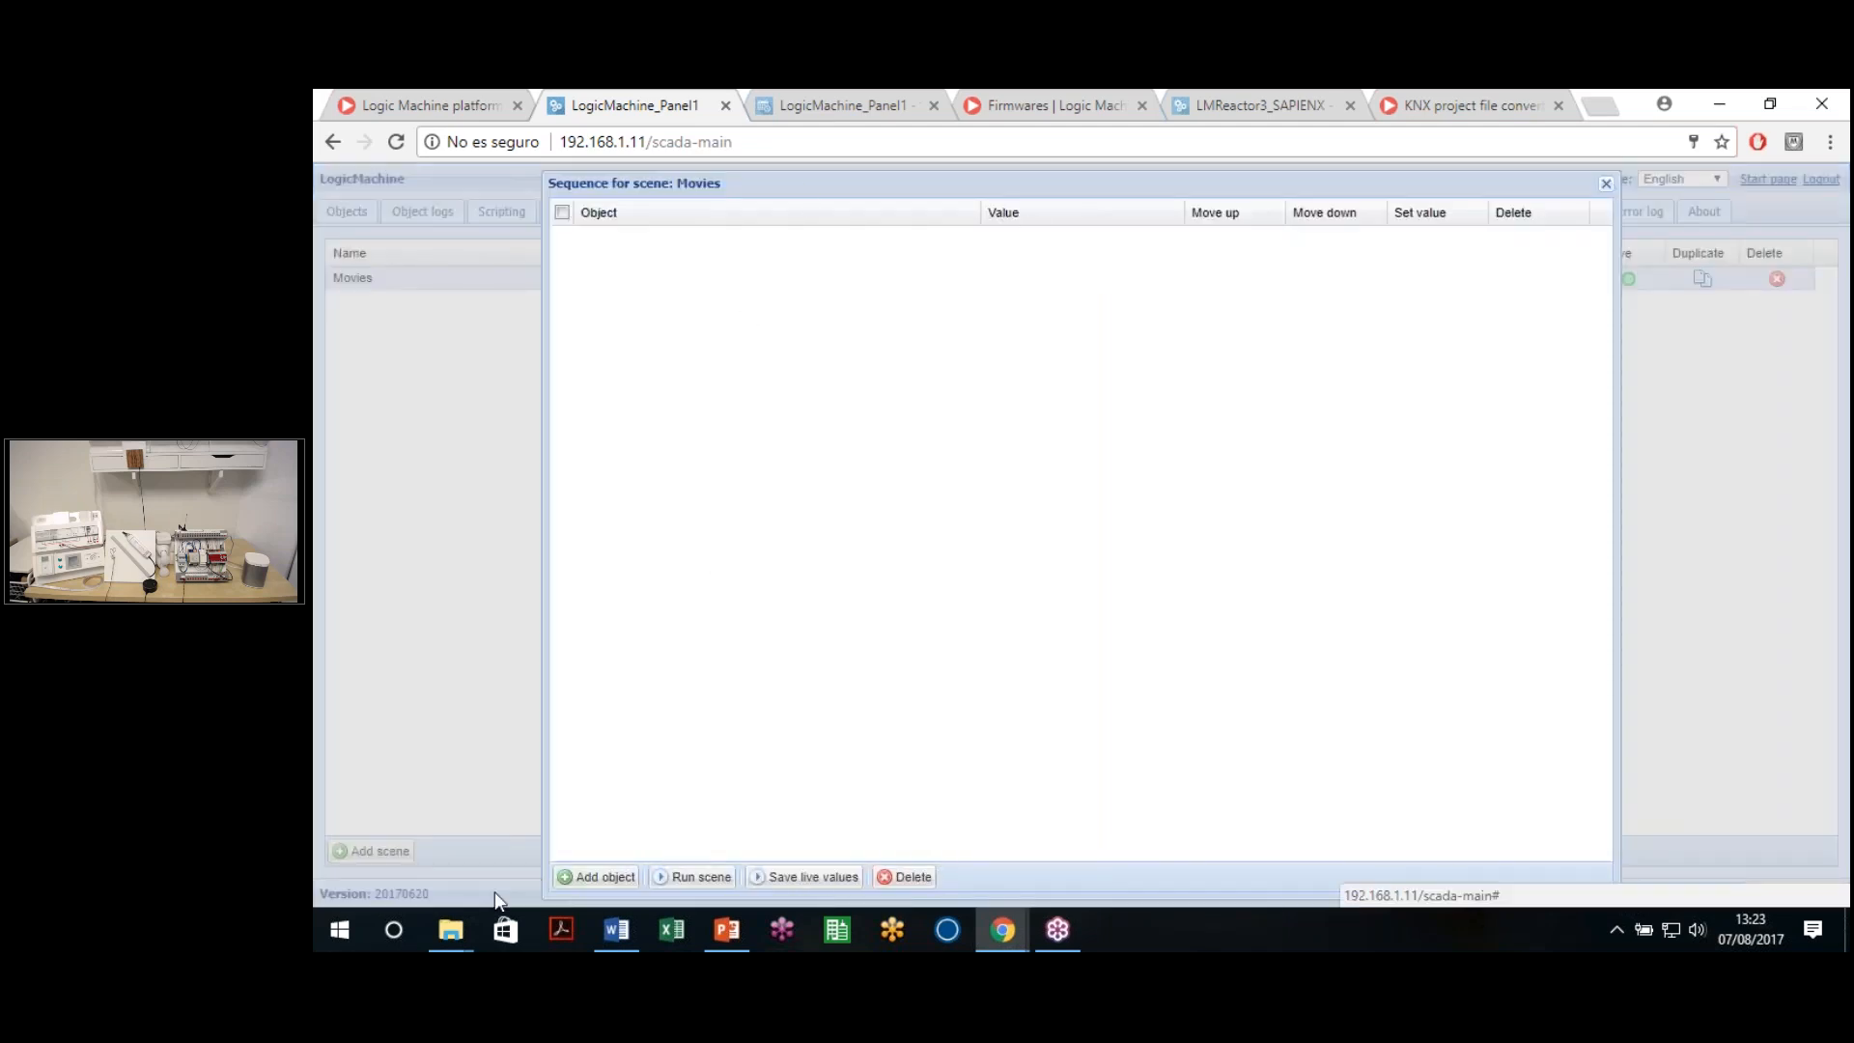
{"action": "left_click", "coordinate": [595, 881]}
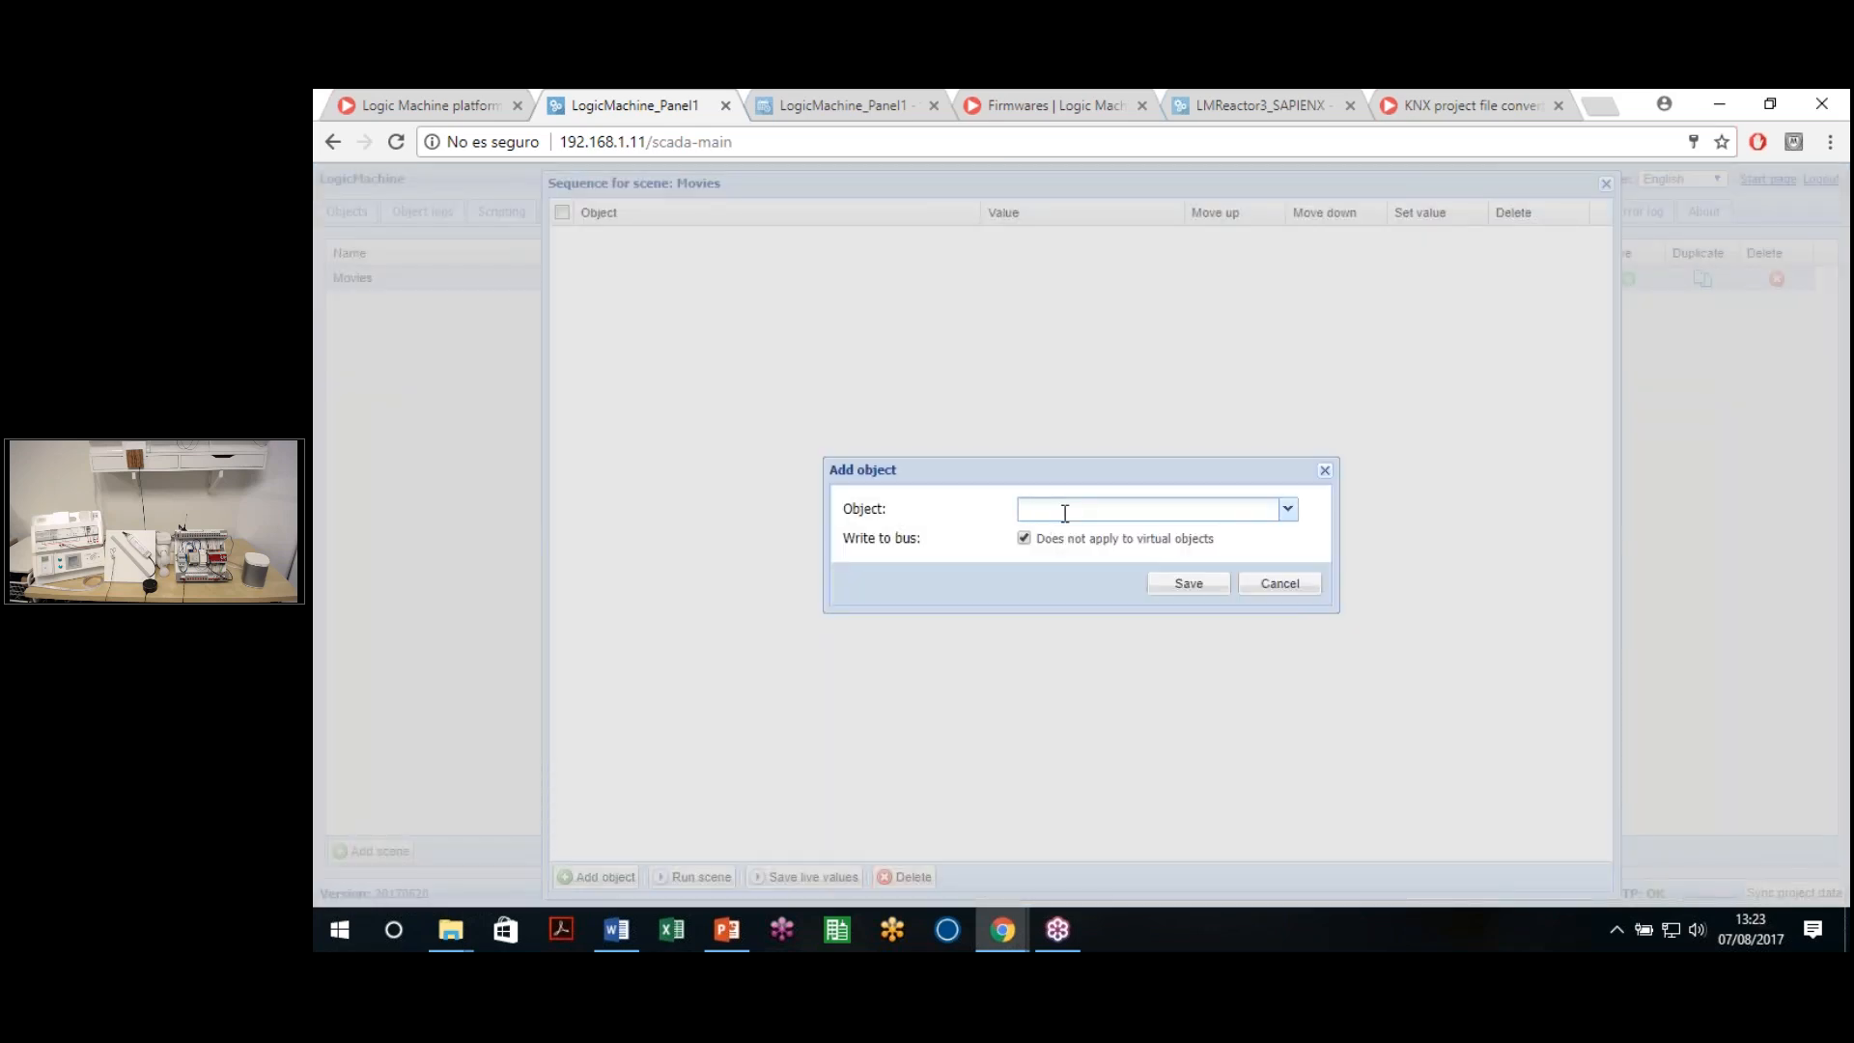
{"action": "type", "text": "ligh"}
{"action": "key", "text": "BackSpace"}
{"action": "key", "text": "BackSpace"}
{"action": "key", "text": "BackSpace"}
{"action": "key", "text": "BackSpace"}
{"action": "type", "text": "Luz"}
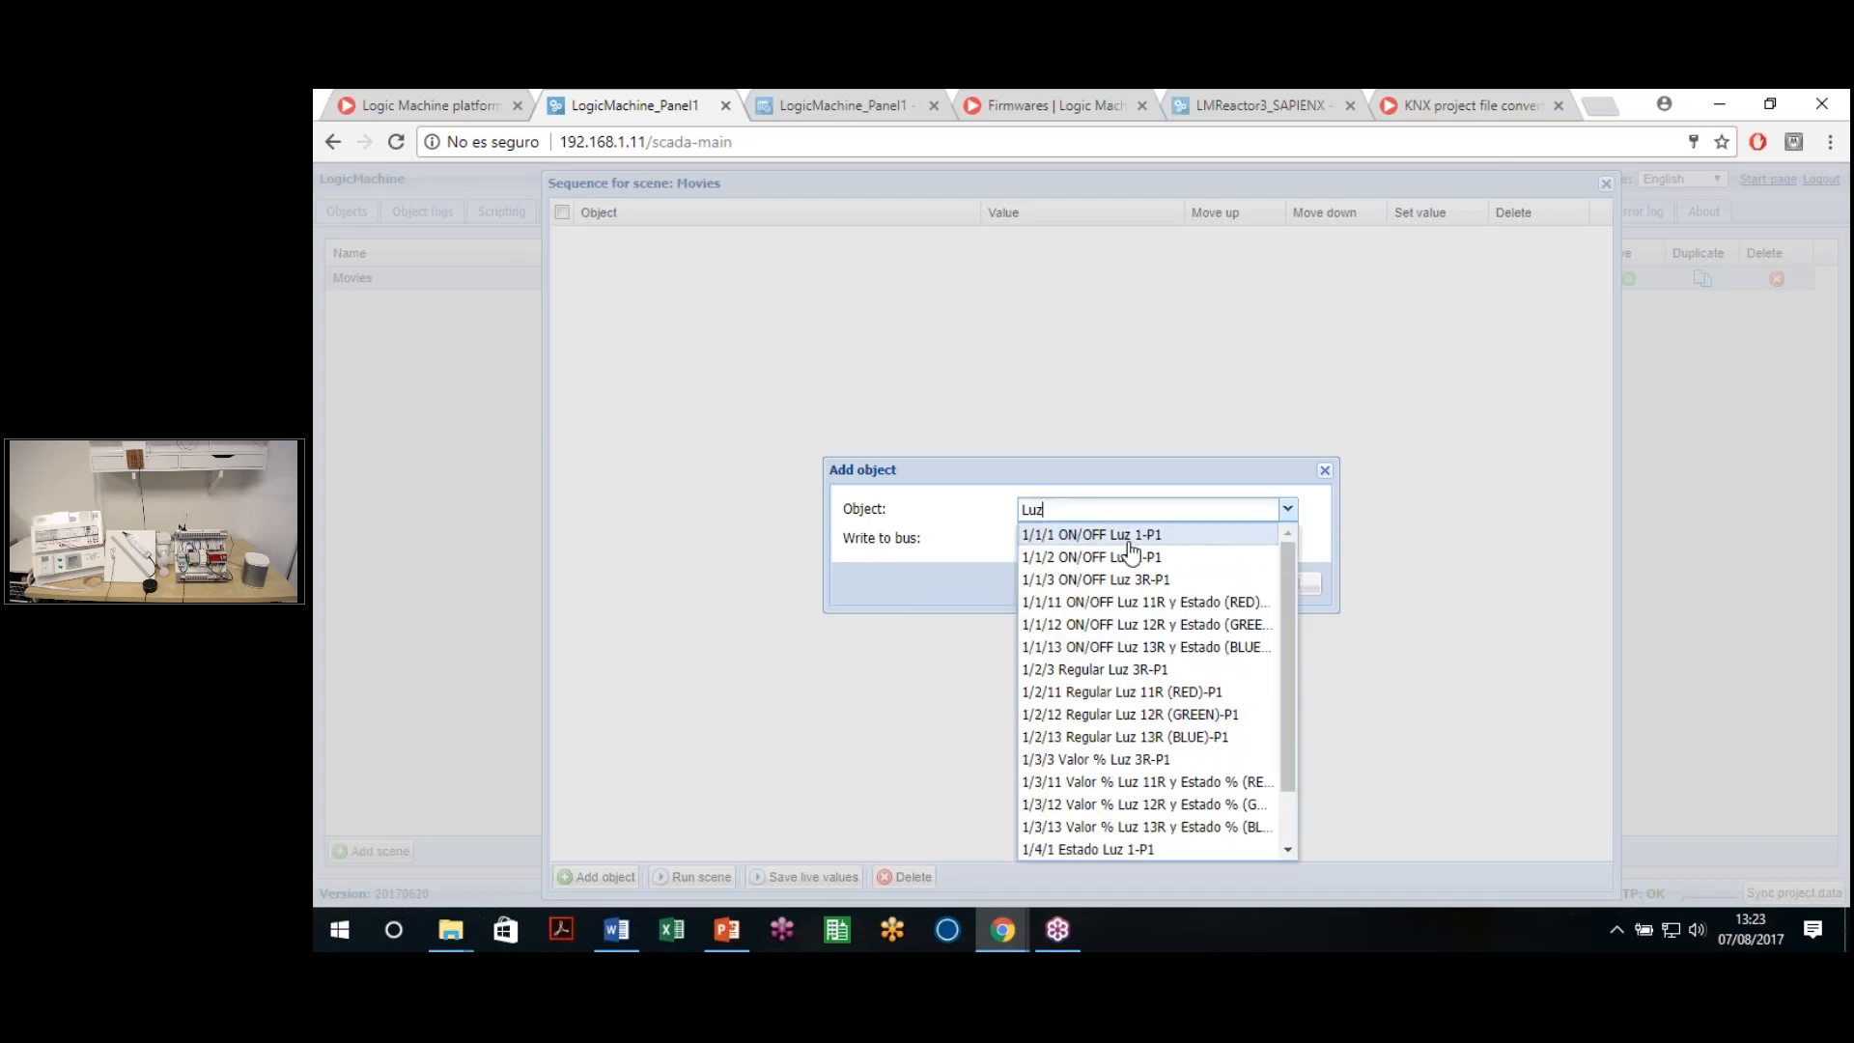
{"action": "left_click", "coordinate": [1130, 537]}
{"action": "left_click", "coordinate": [1188, 579]}
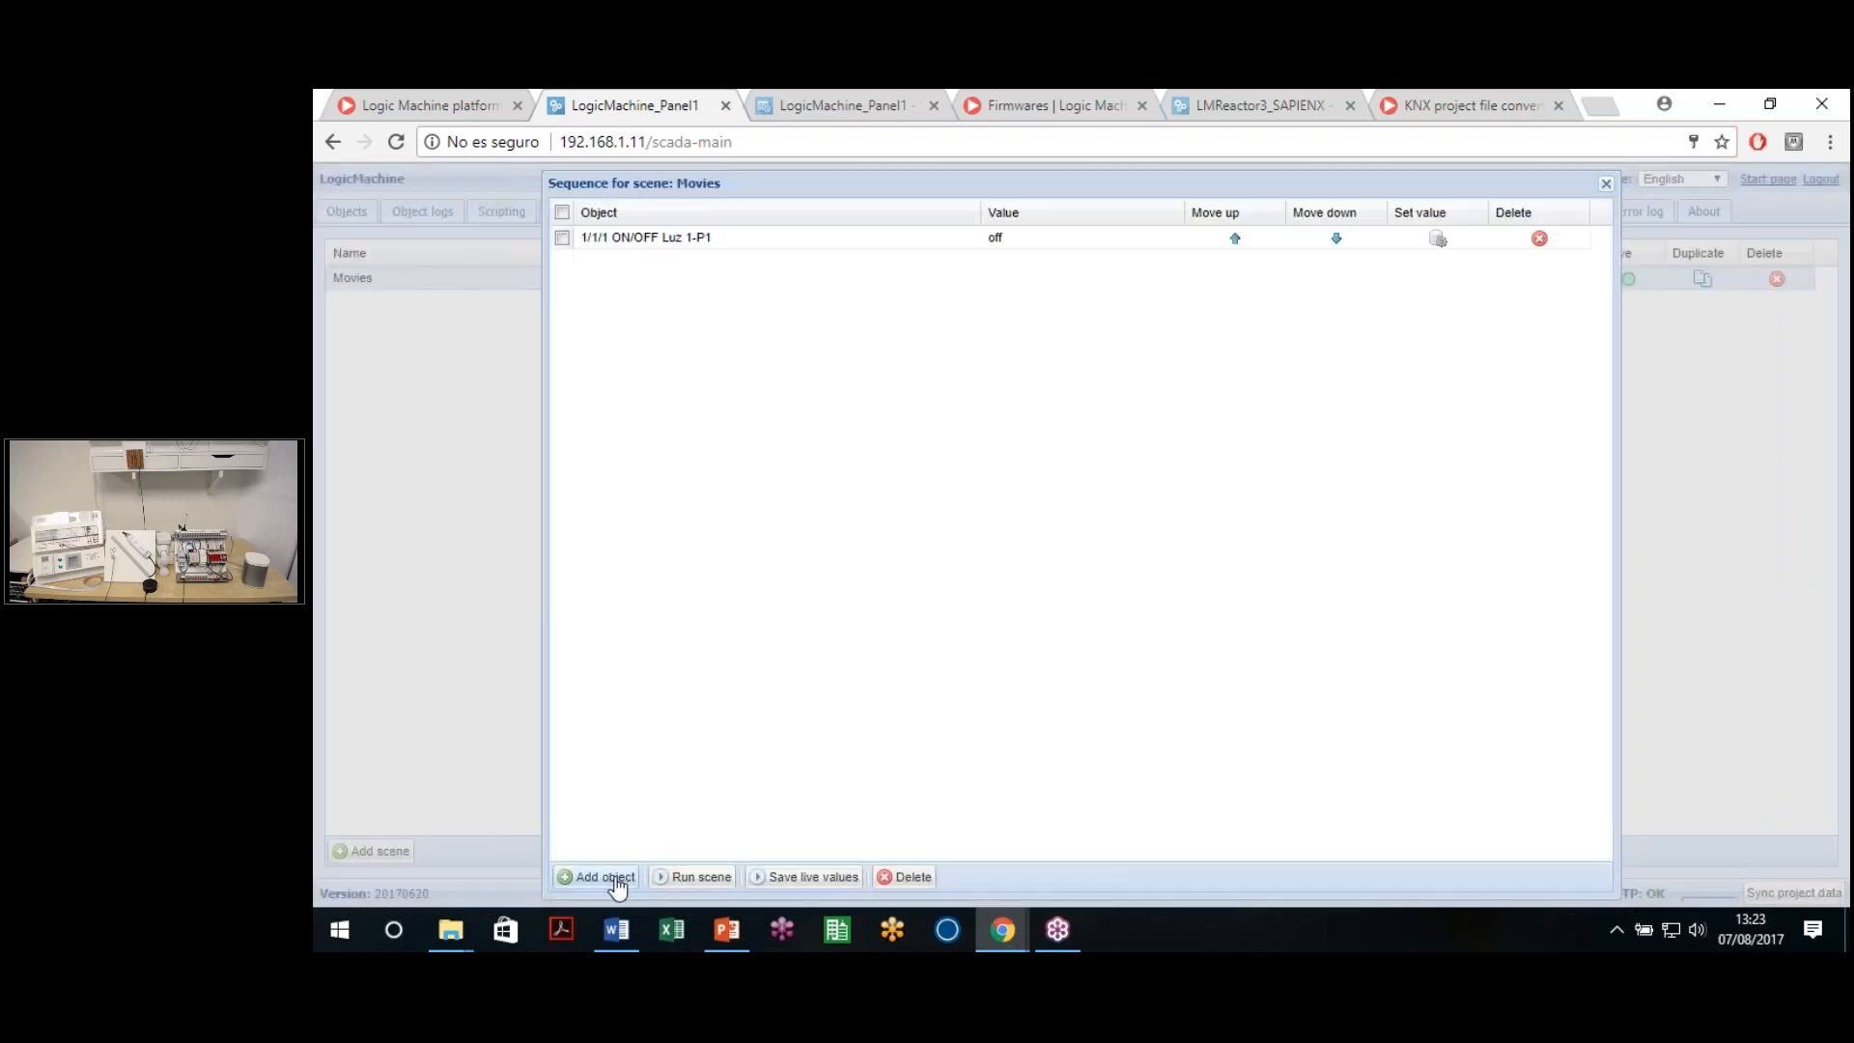
{"action": "left_click", "coordinate": [606, 877]}
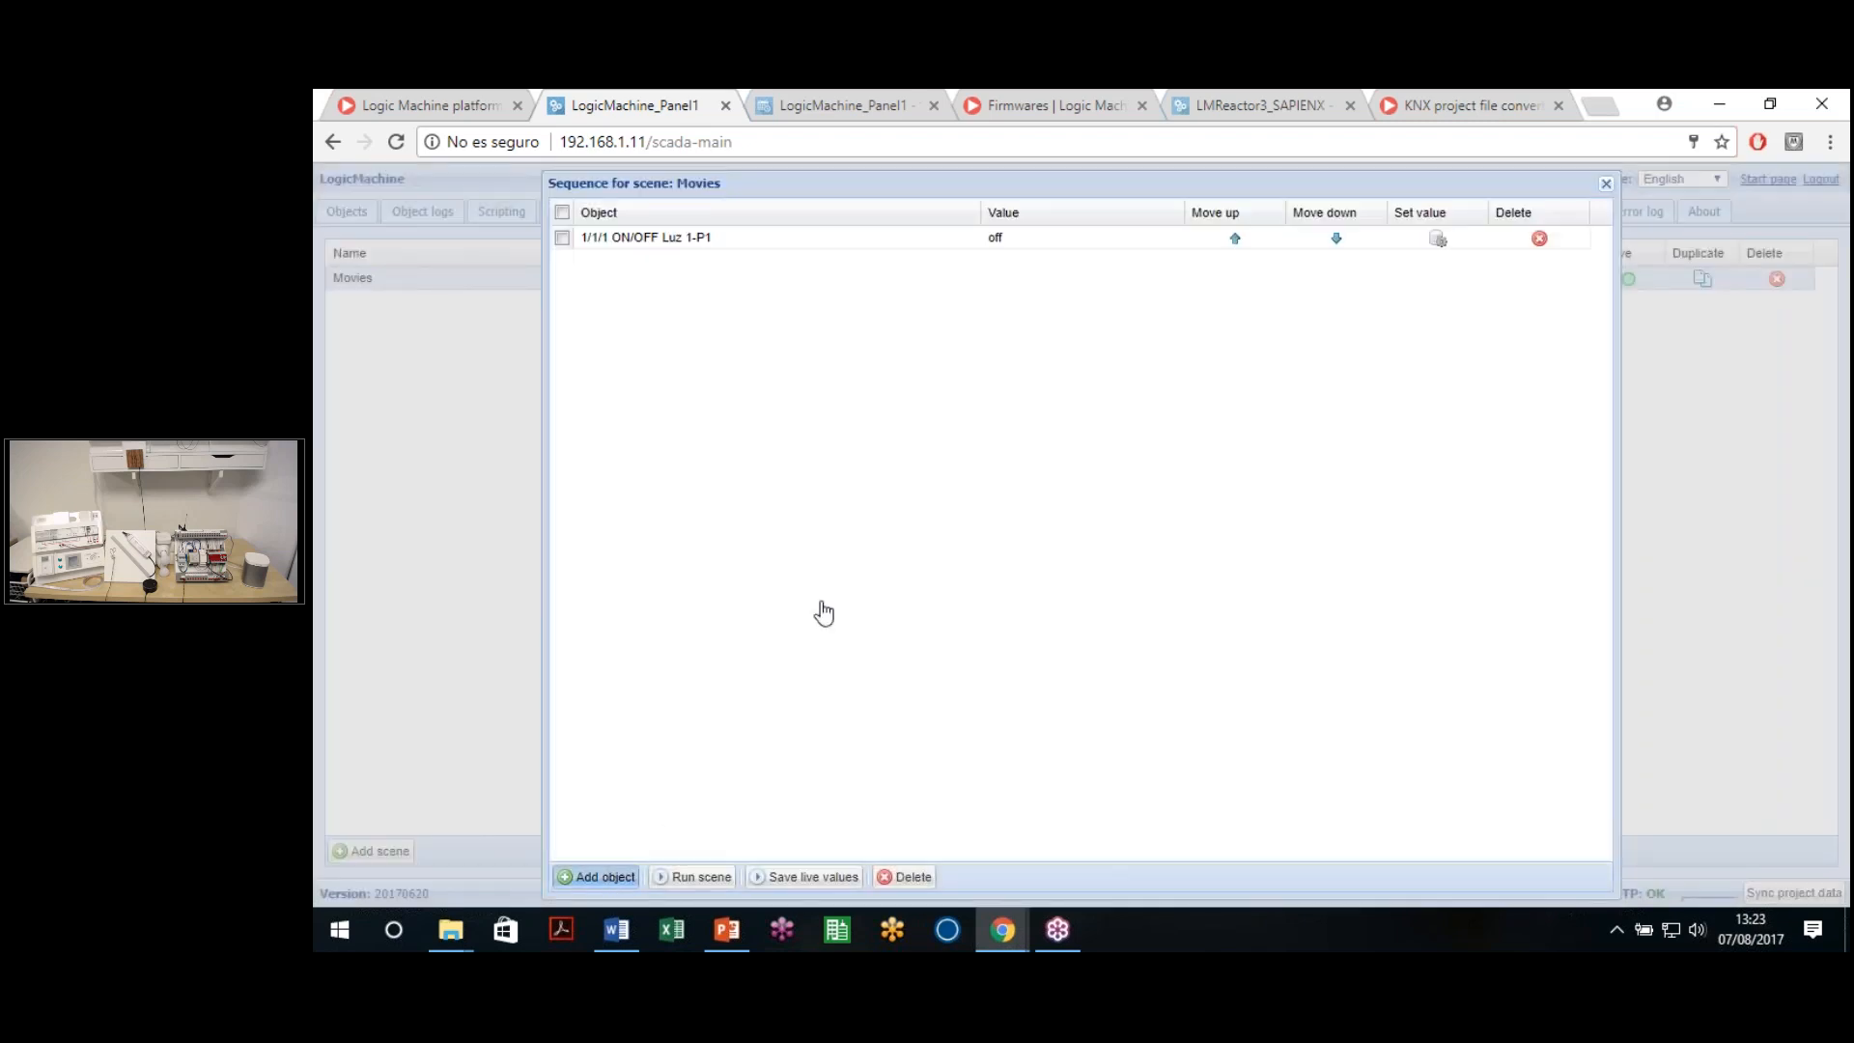
{"action": "type", "text": "L"}
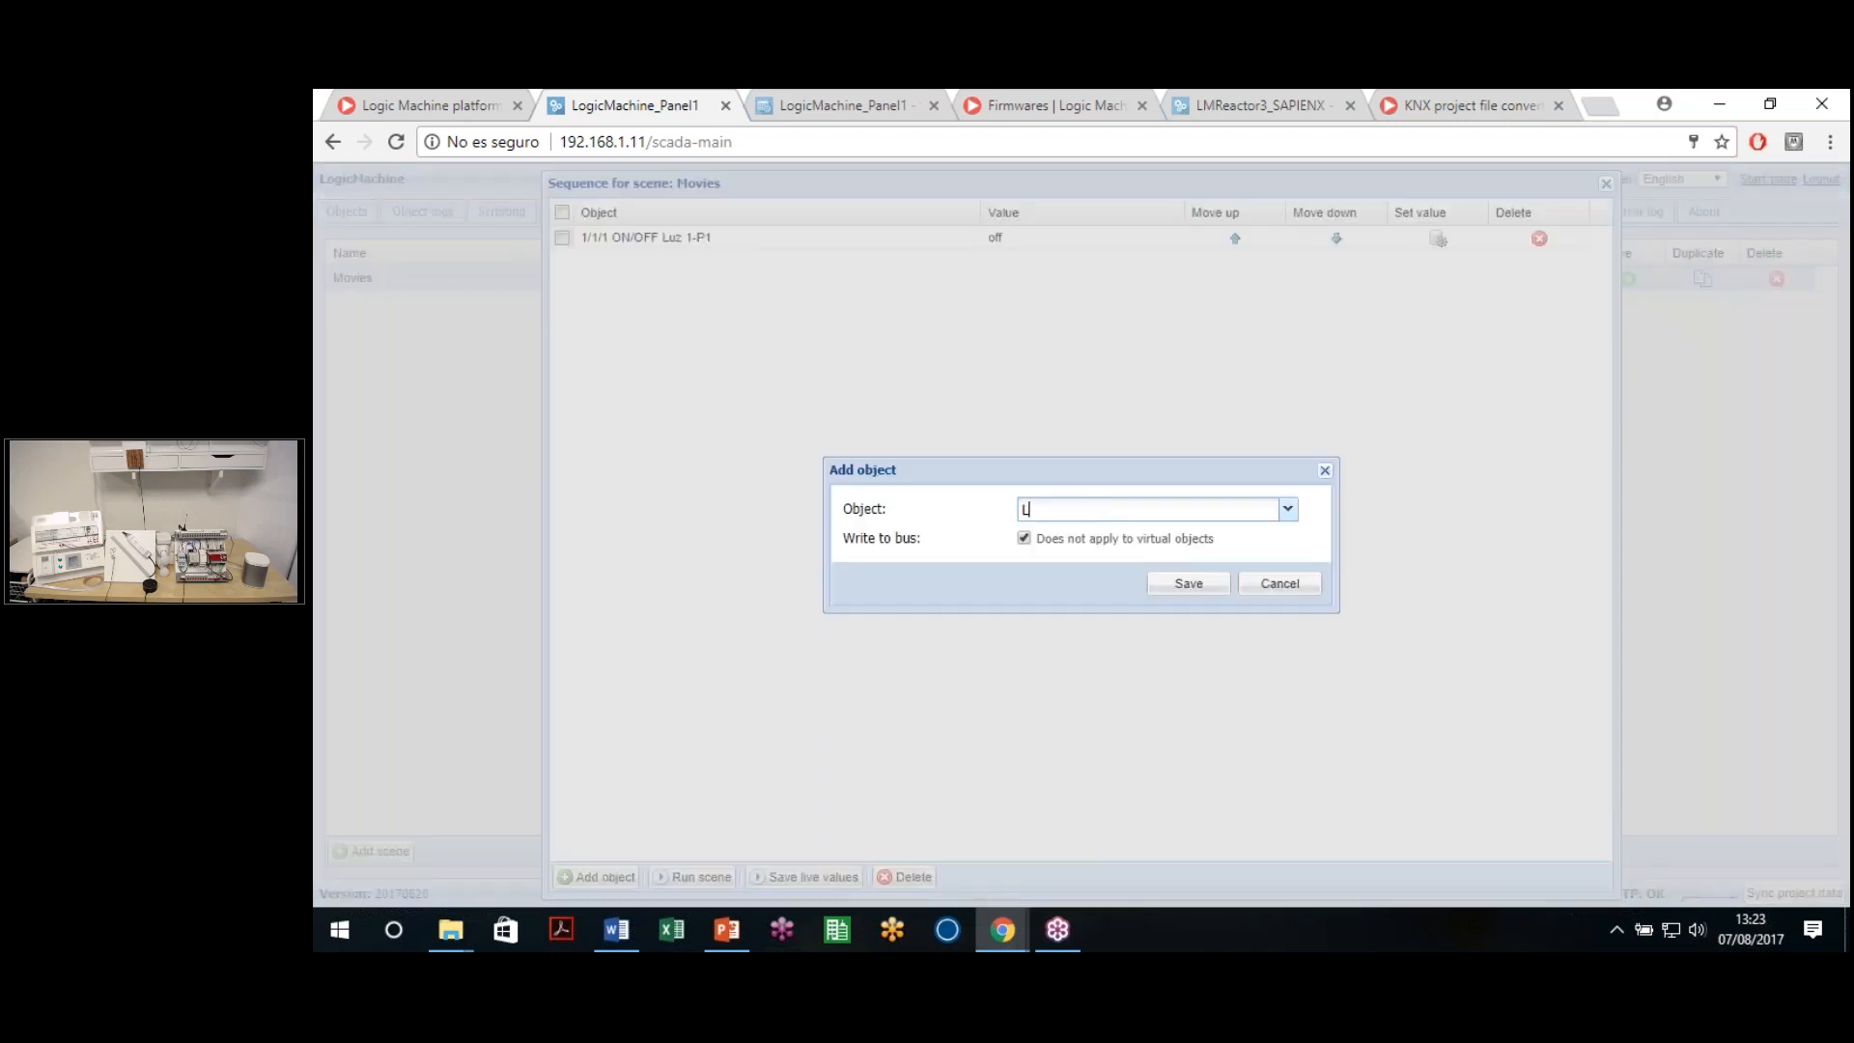
{"action": "type", "text": "uz"}
{"action": "type", "text": "z 2"}
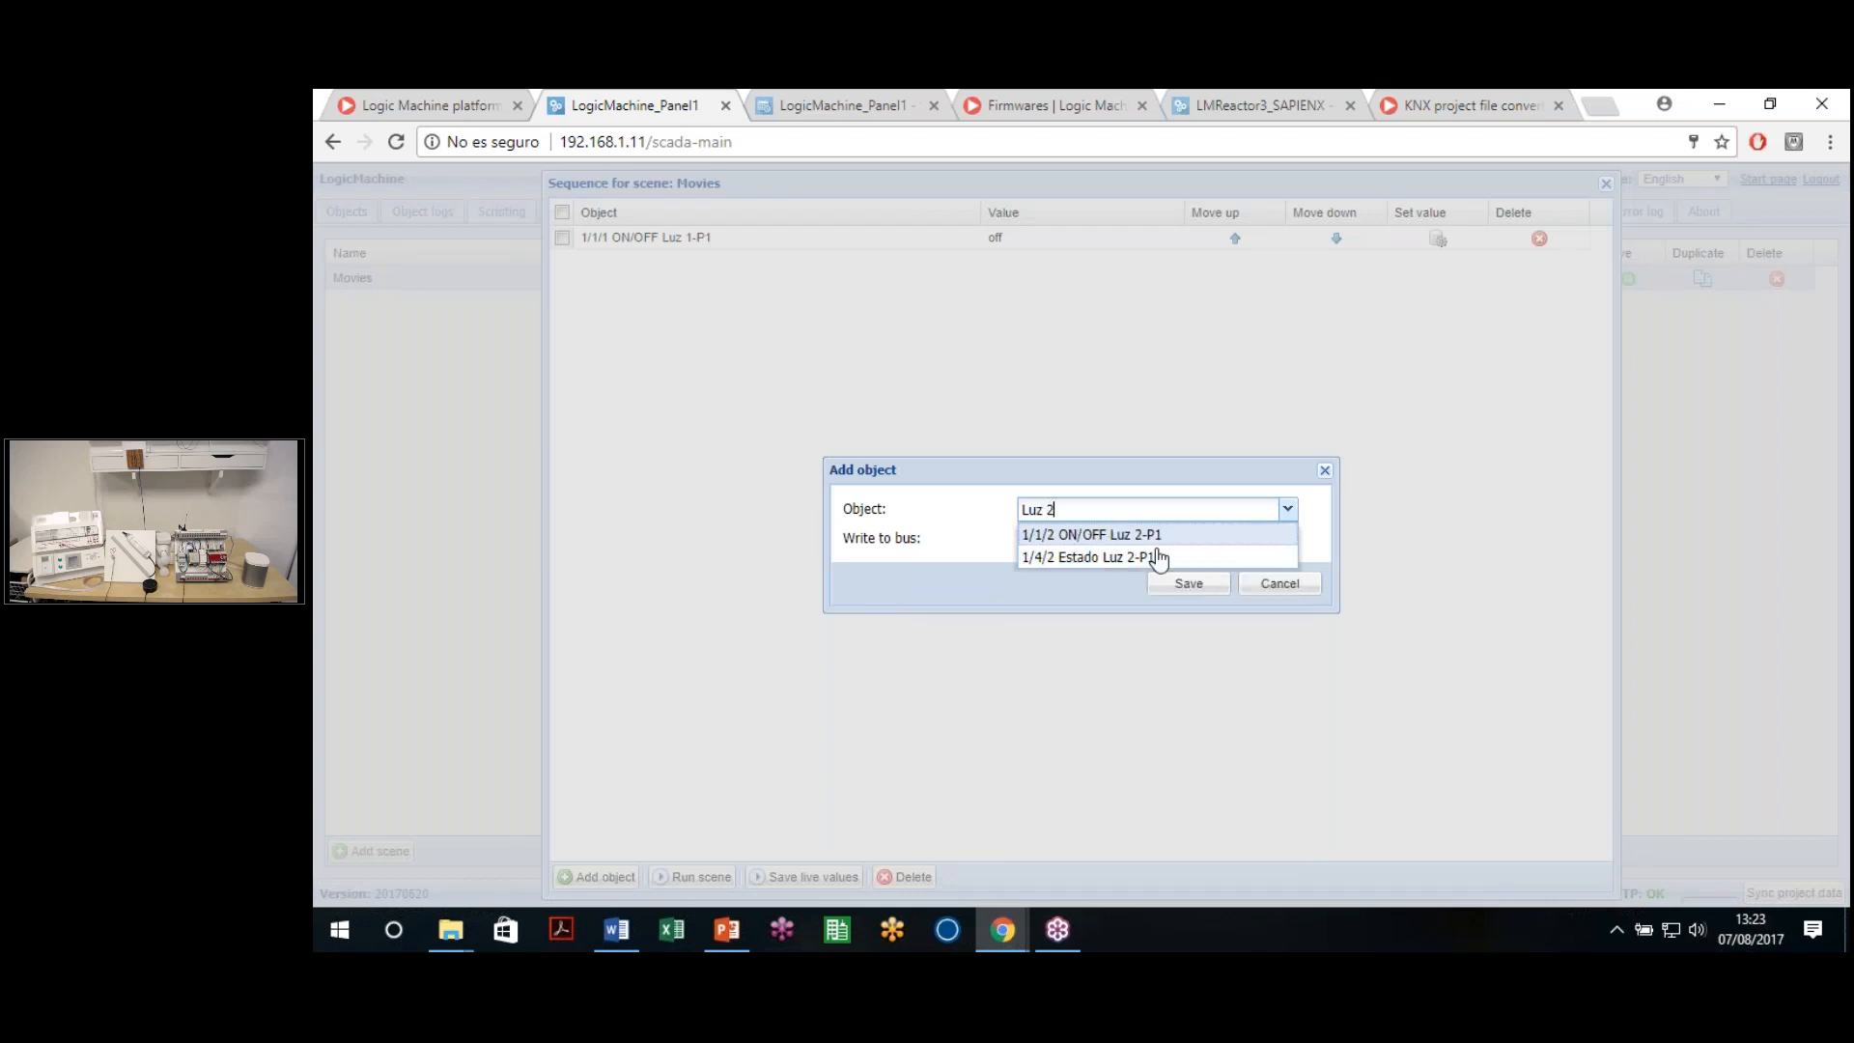
{"action": "left_click", "coordinate": [1156, 536]}
{"action": "left_click", "coordinate": [1188, 583]}
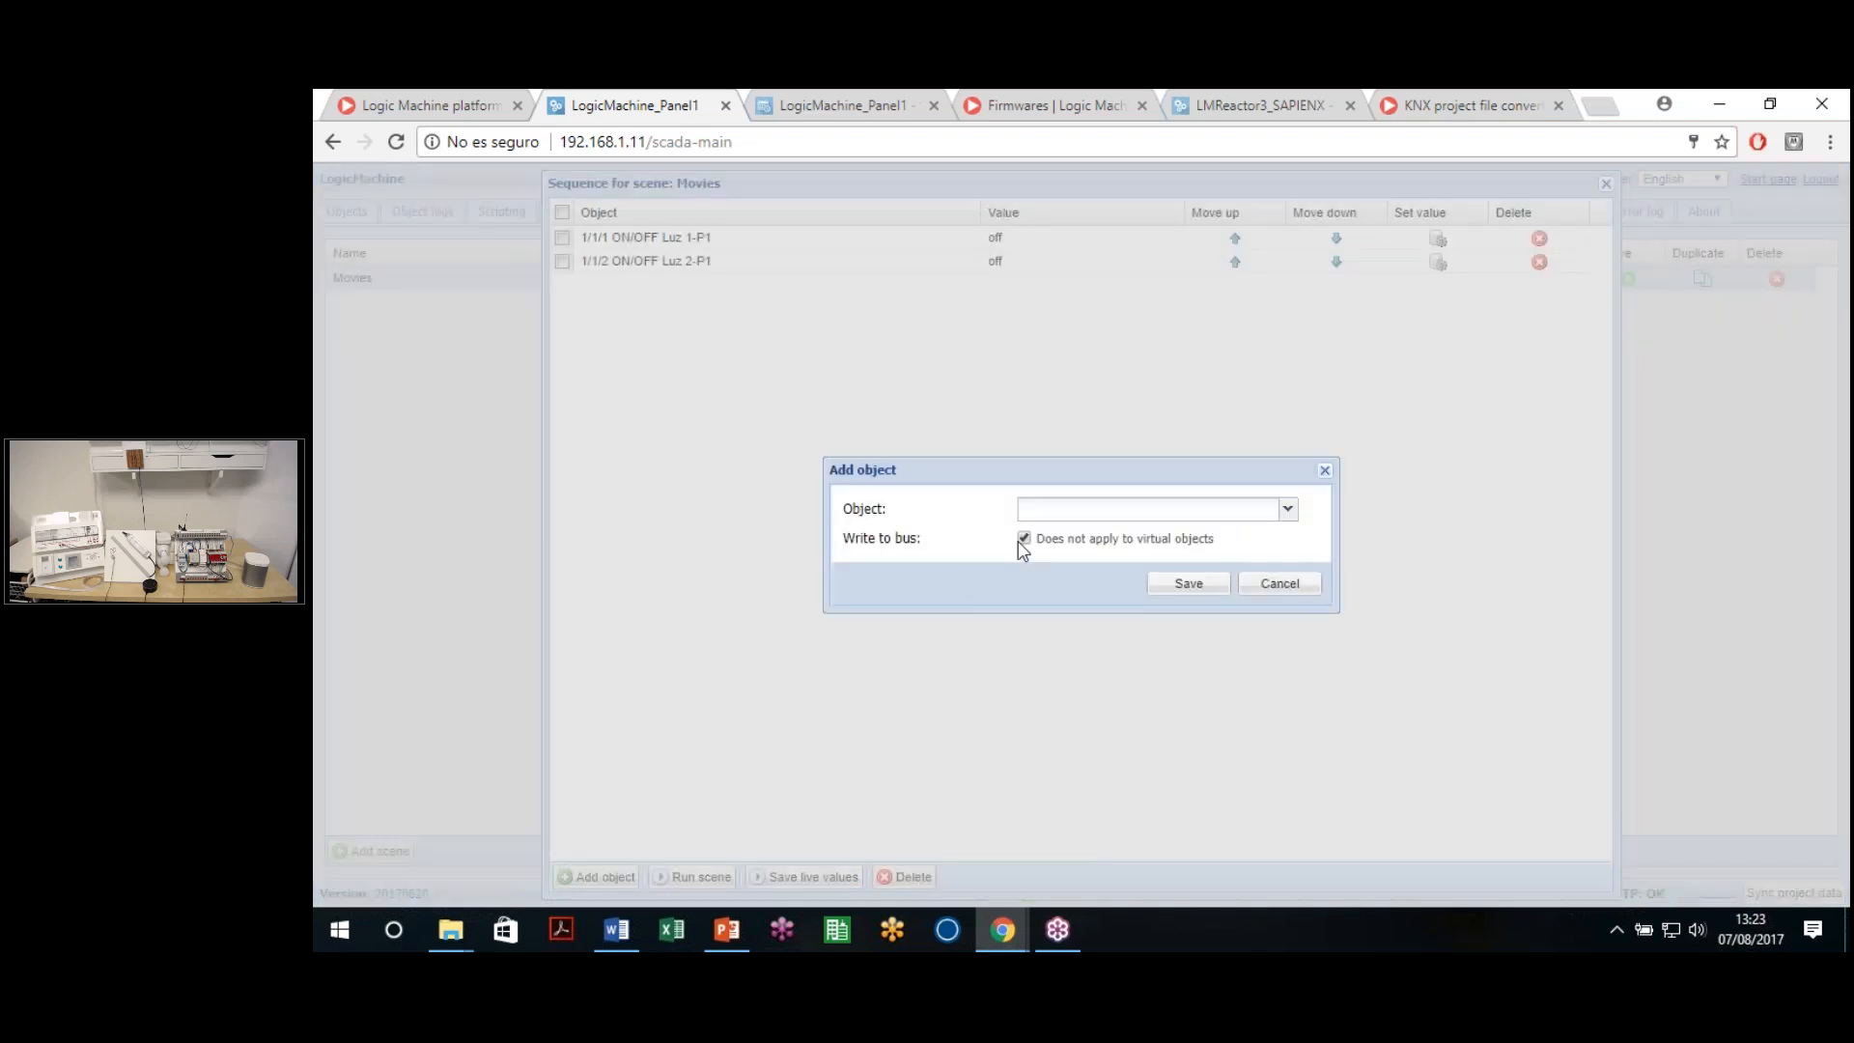
Add the Luz 3R-P1 dimmer (1/3/3) and blind 1 height (11/3/1) to the sequence
{"action": "left_click", "coordinate": [1071, 512]}
{"action": "type", "text": "val"}
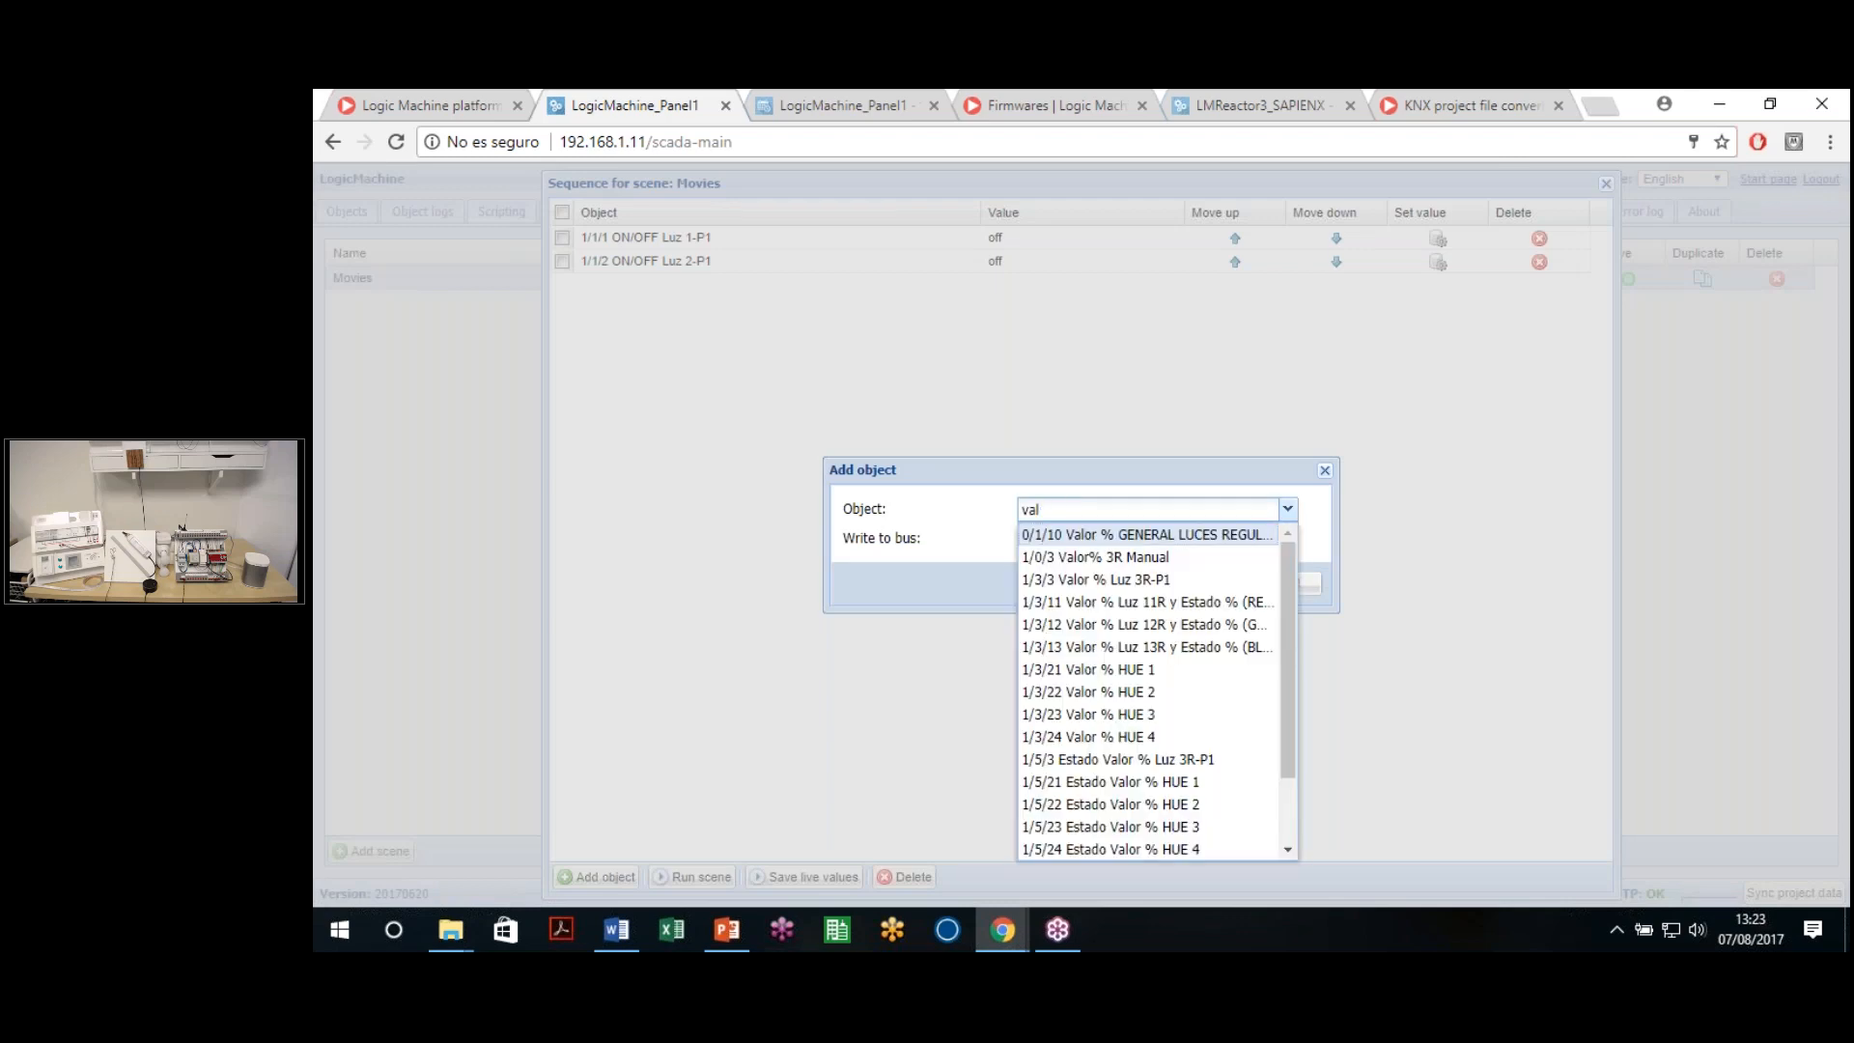
{"action": "left_click", "coordinate": [1141, 579]}
{"action": "left_click", "coordinate": [1188, 585]}
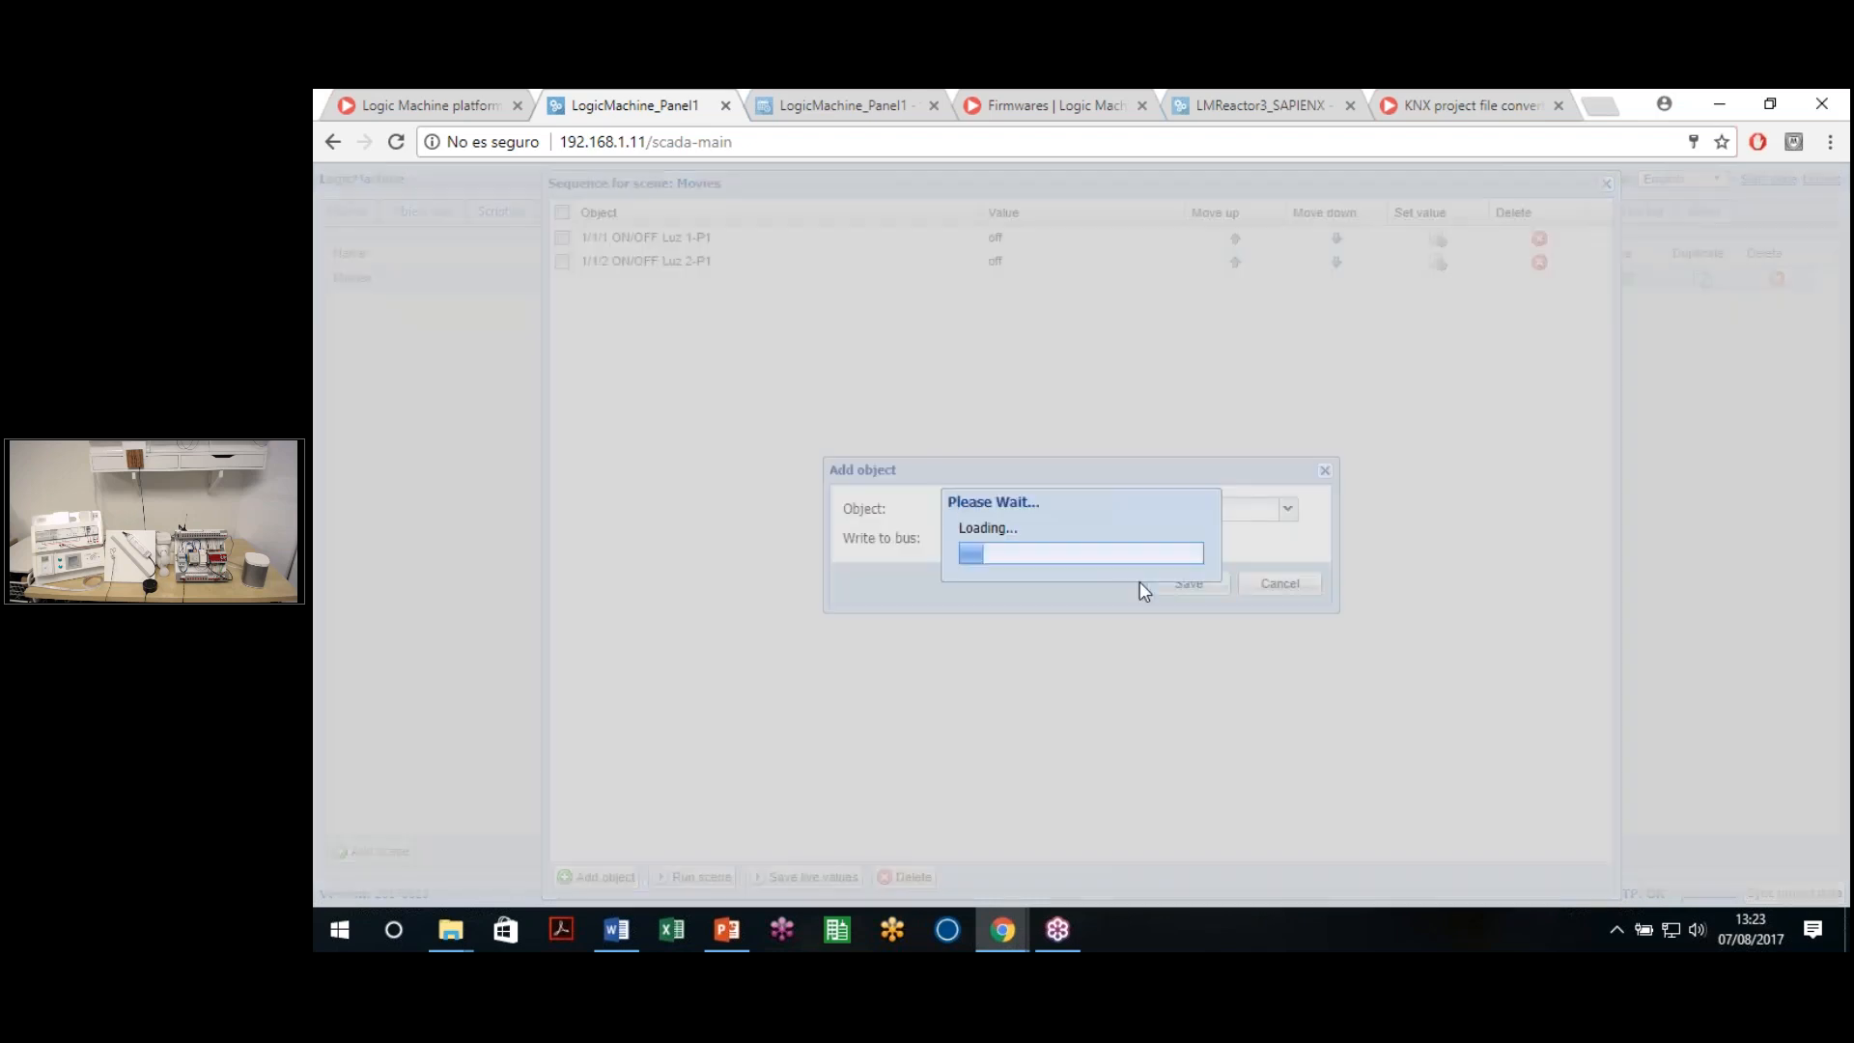
{"action": "left_click", "coordinate": [596, 876]}
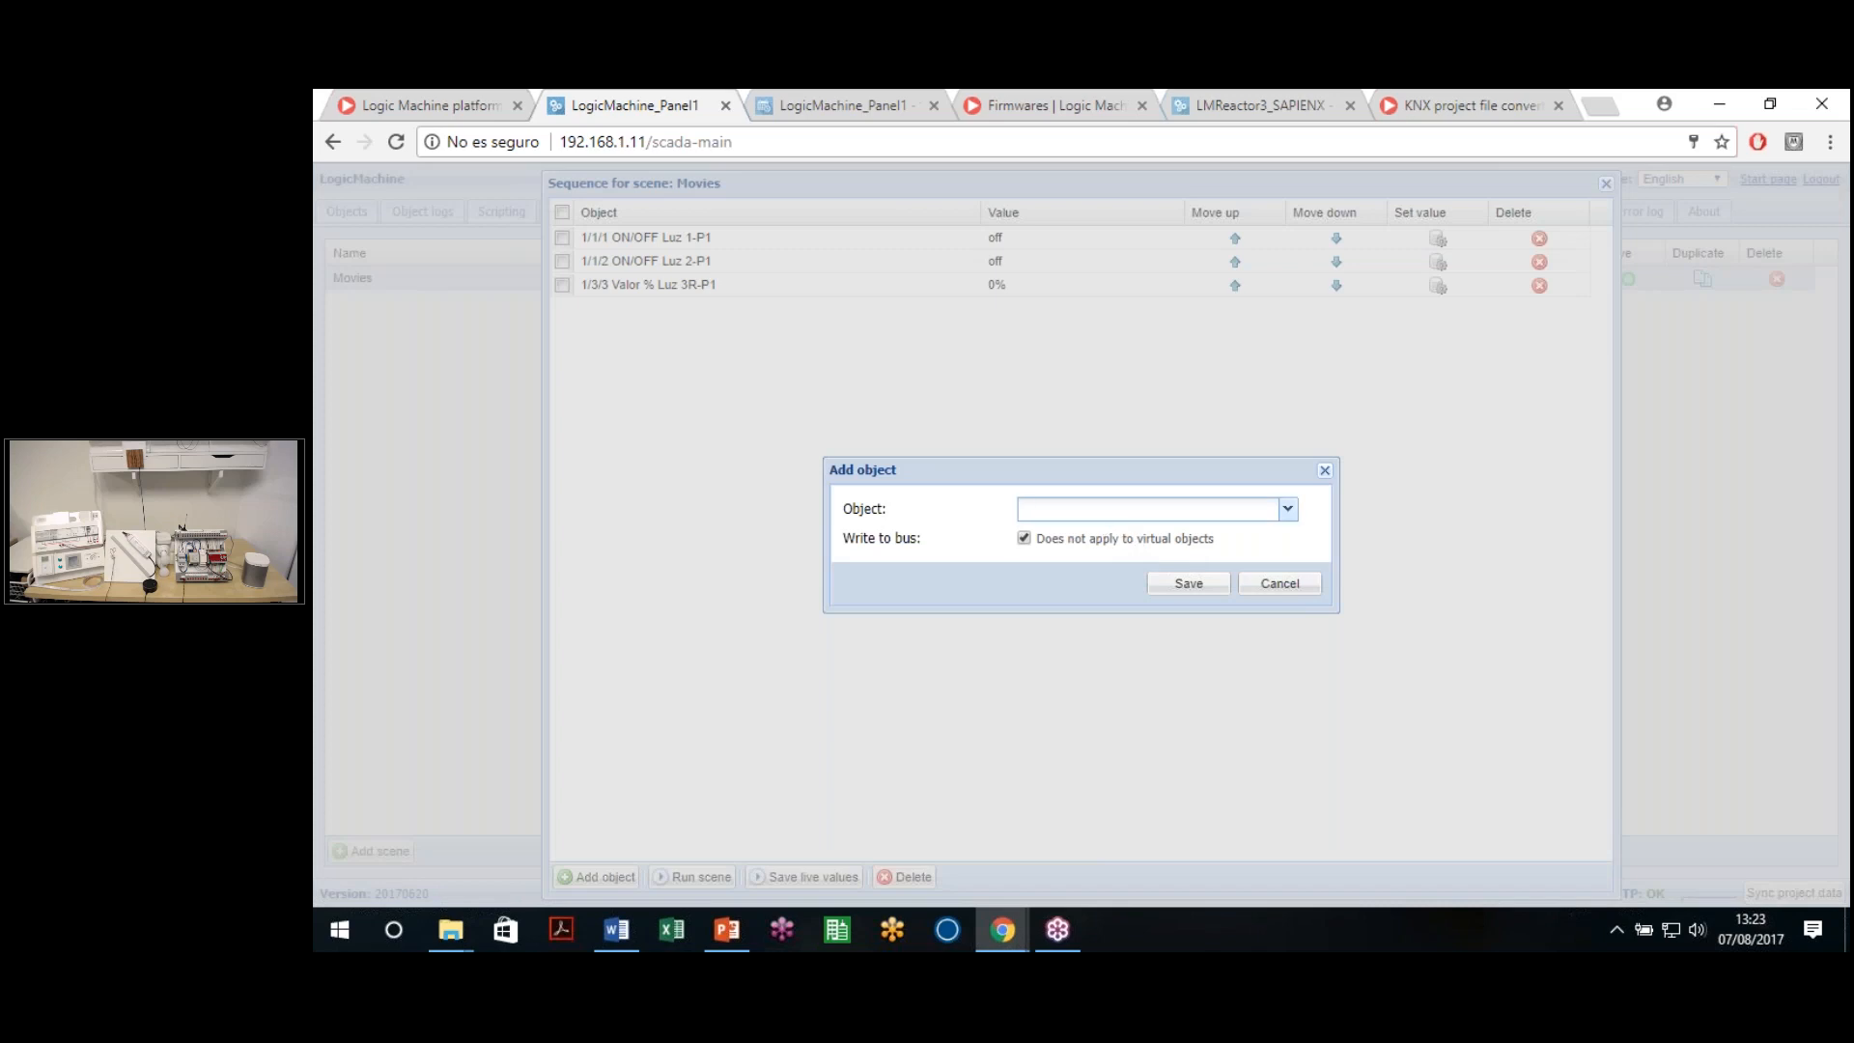
{"action": "type", "text": "11/"}
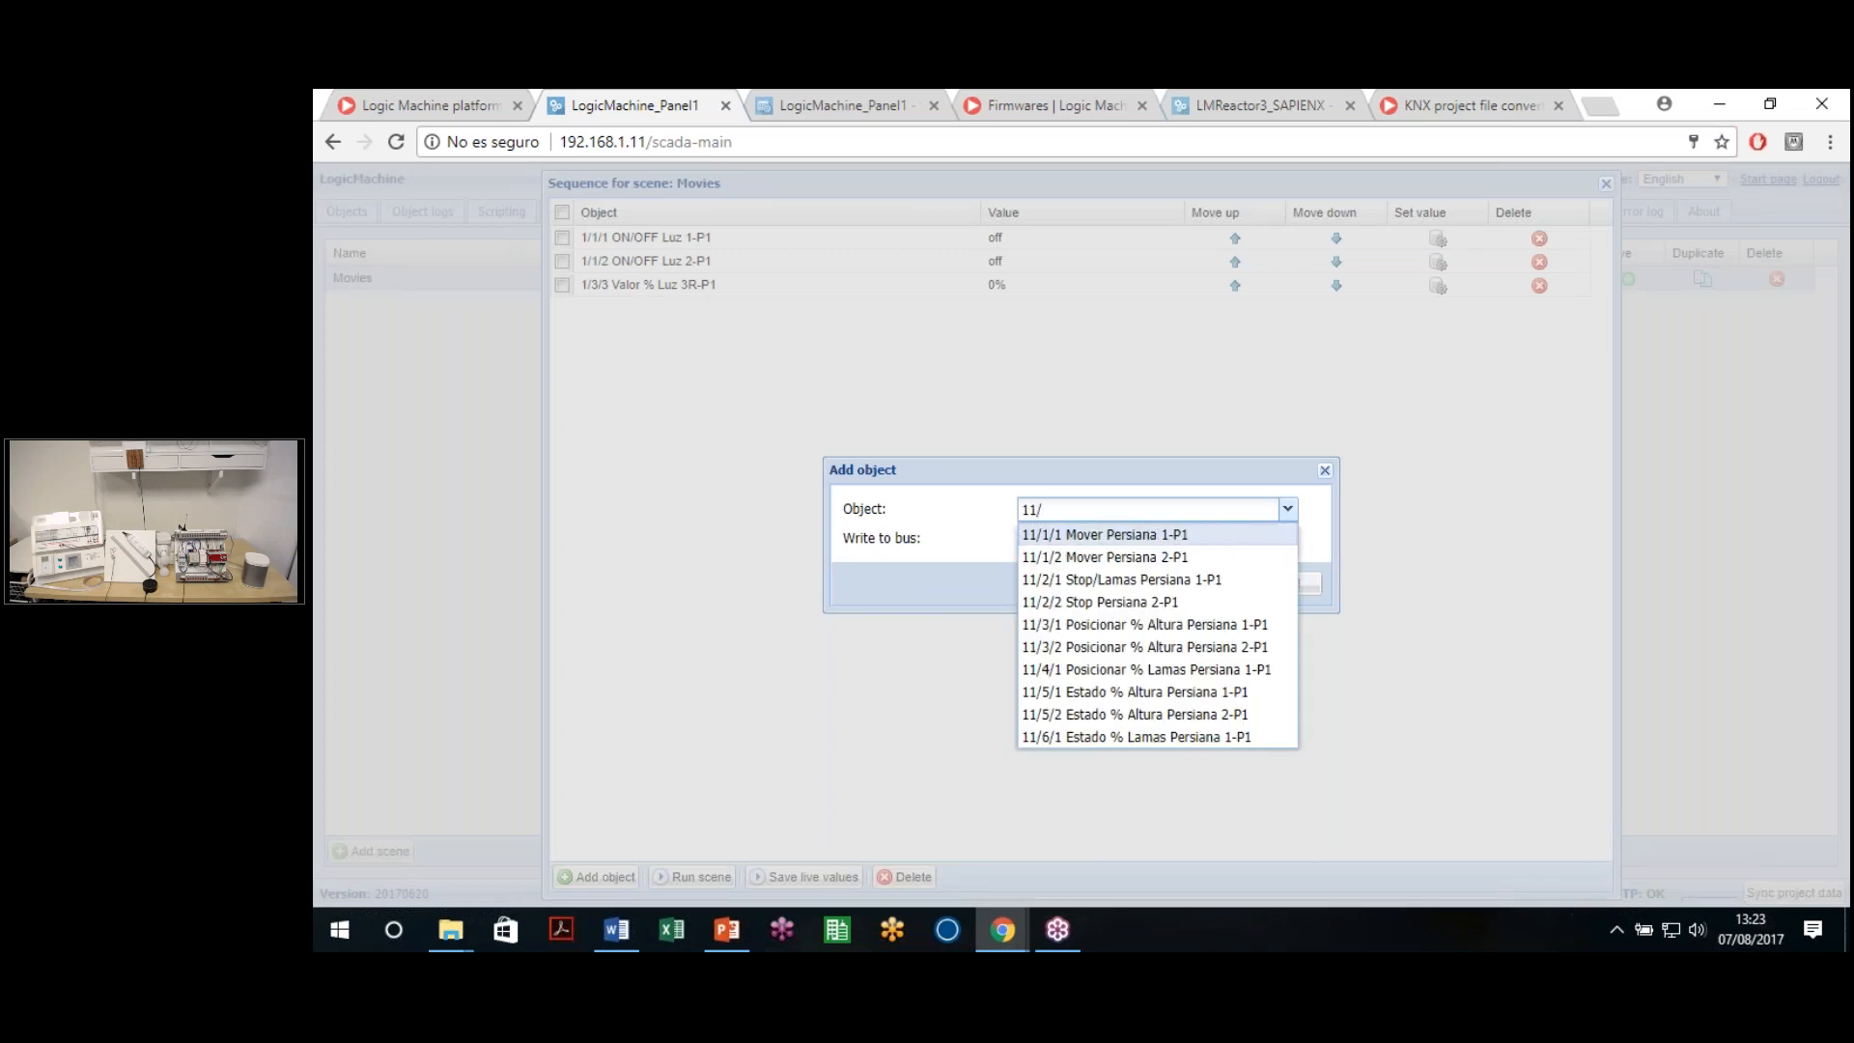
{"action": "left_click", "coordinate": [1135, 624]}
{"action": "left_click", "coordinate": [1185, 588]}
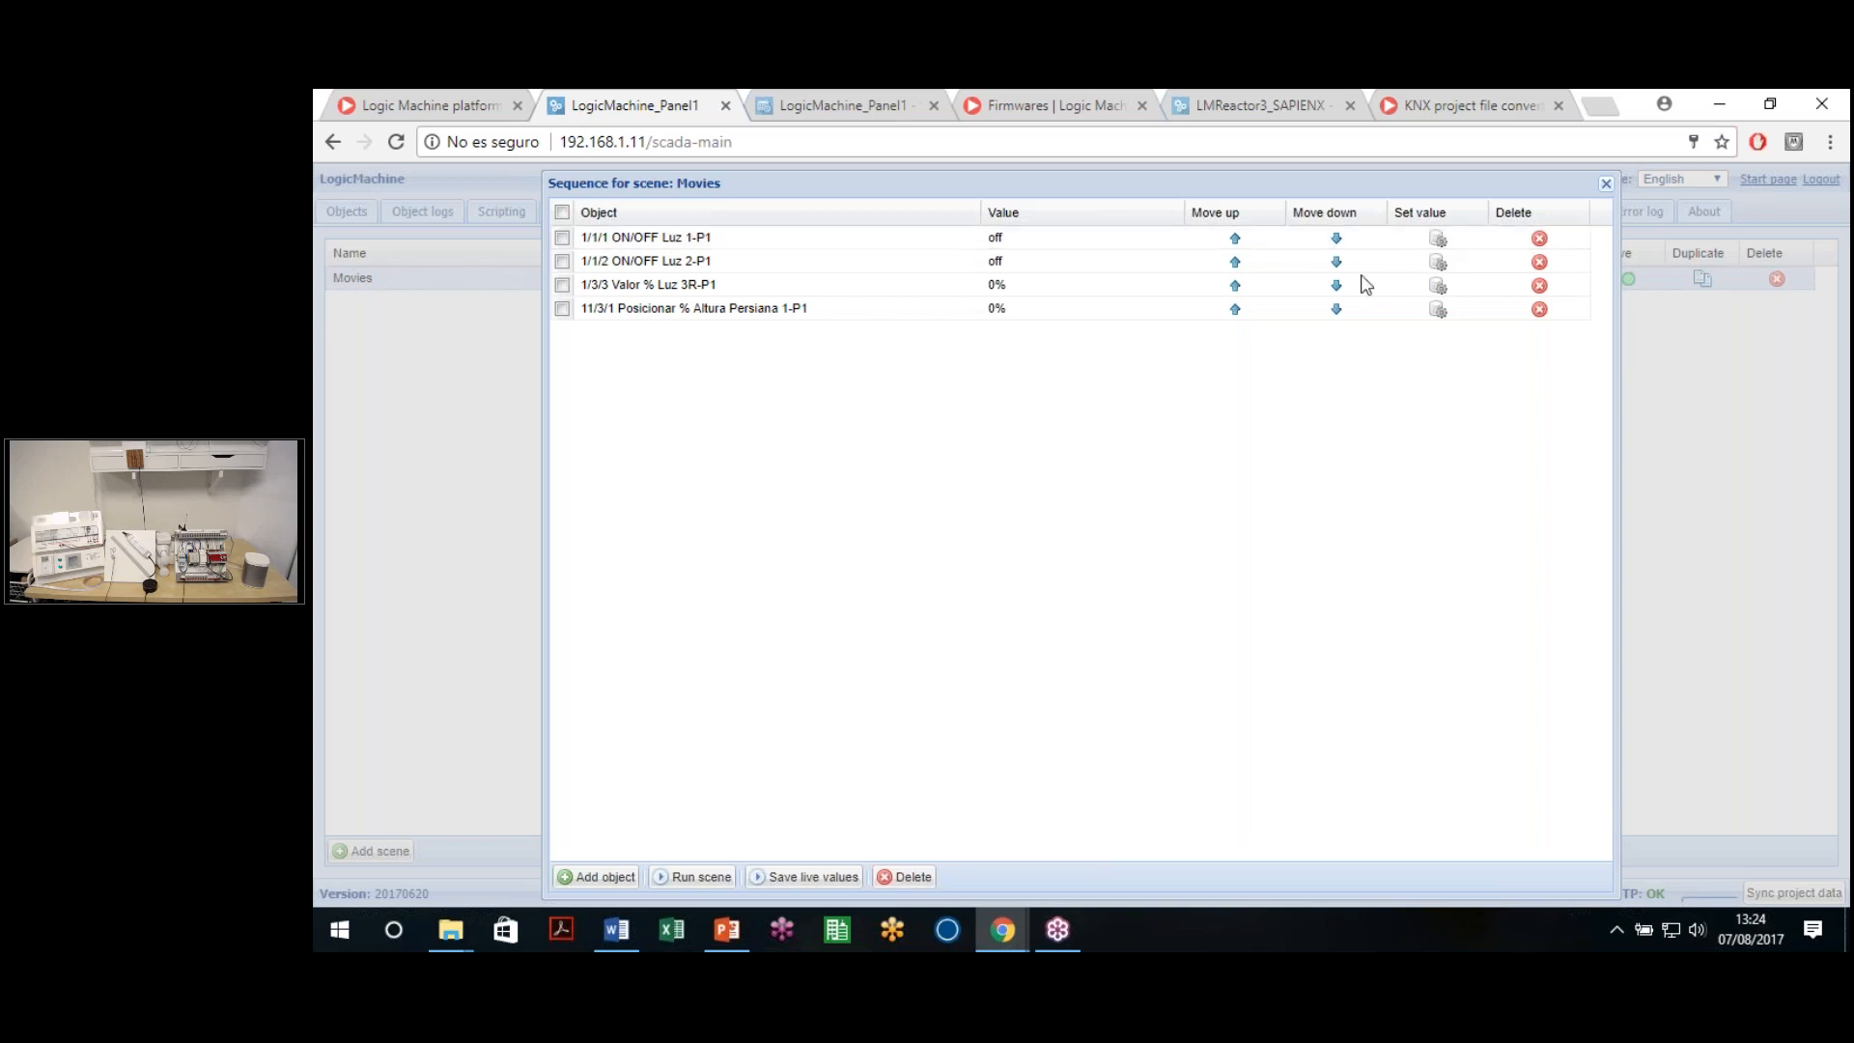
Set the stored values: Luz 1 on, Luz 3R at 35%, blind height at 100%
{"action": "left_click", "coordinate": [1432, 241]}
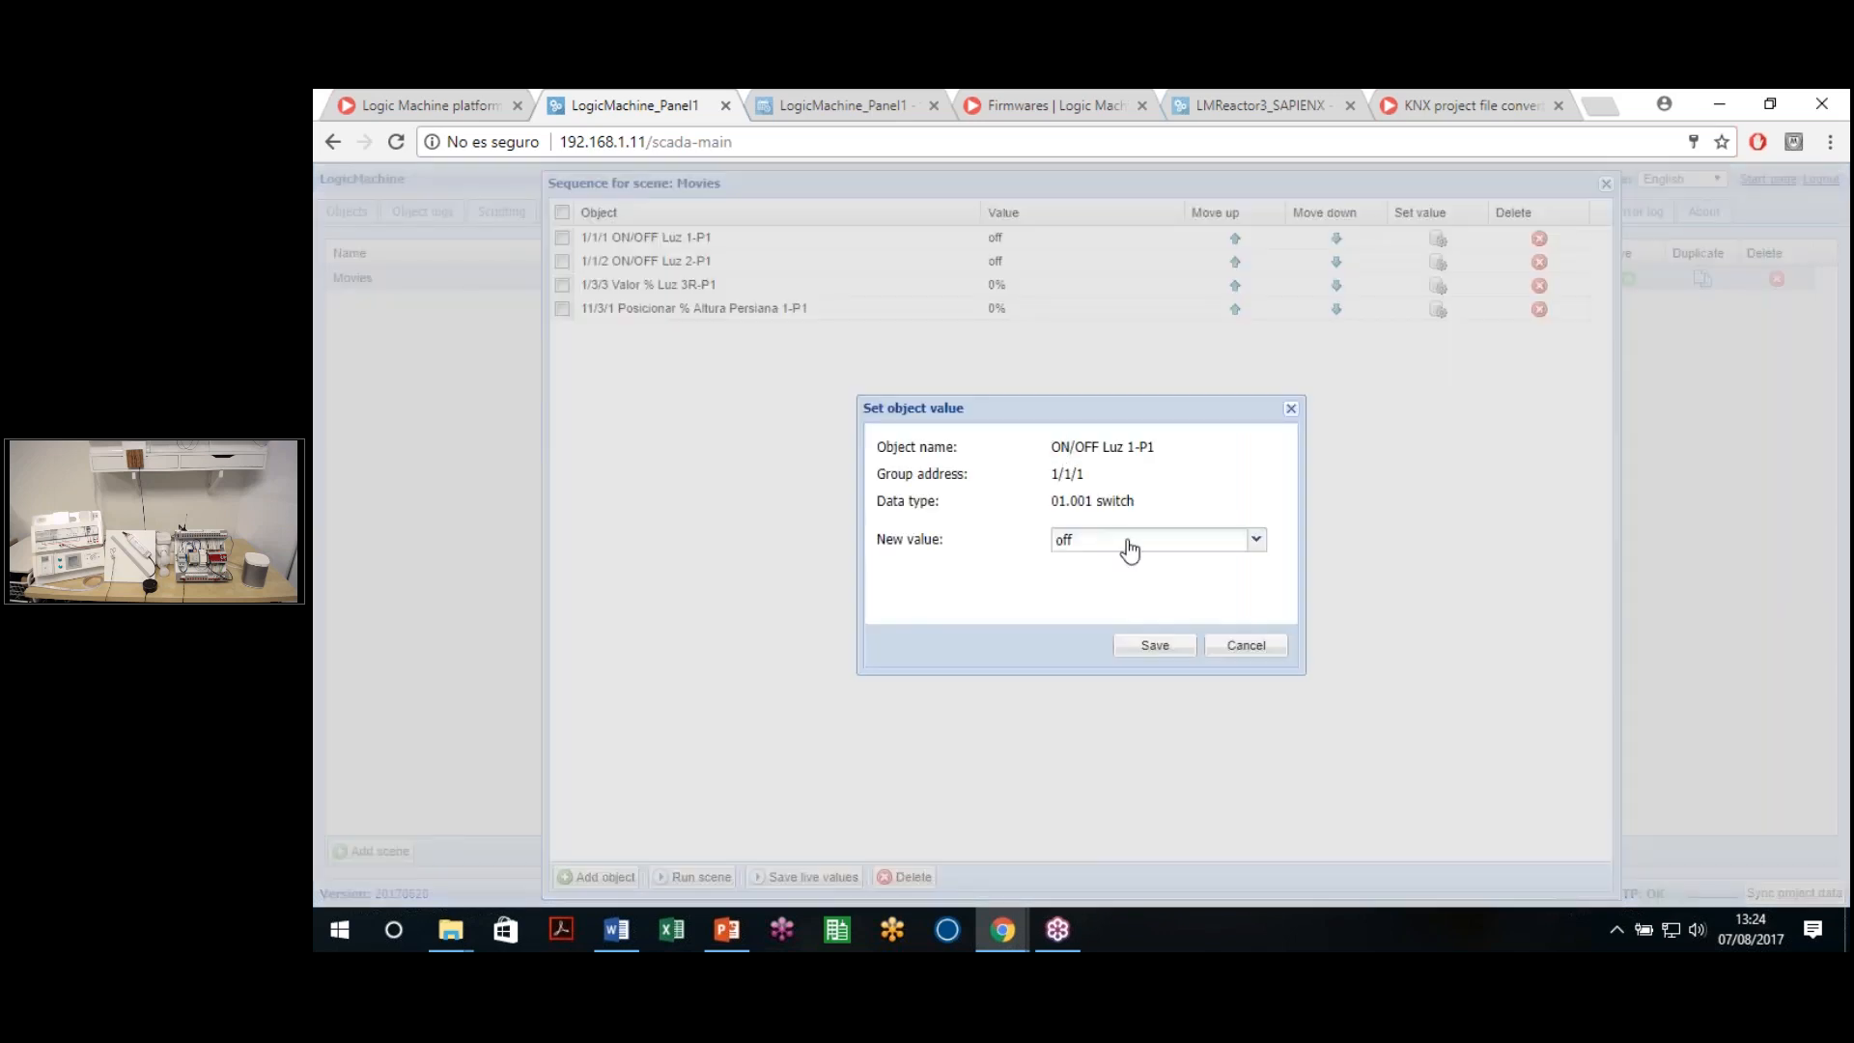
{"action": "left_click", "coordinate": [1130, 541]}
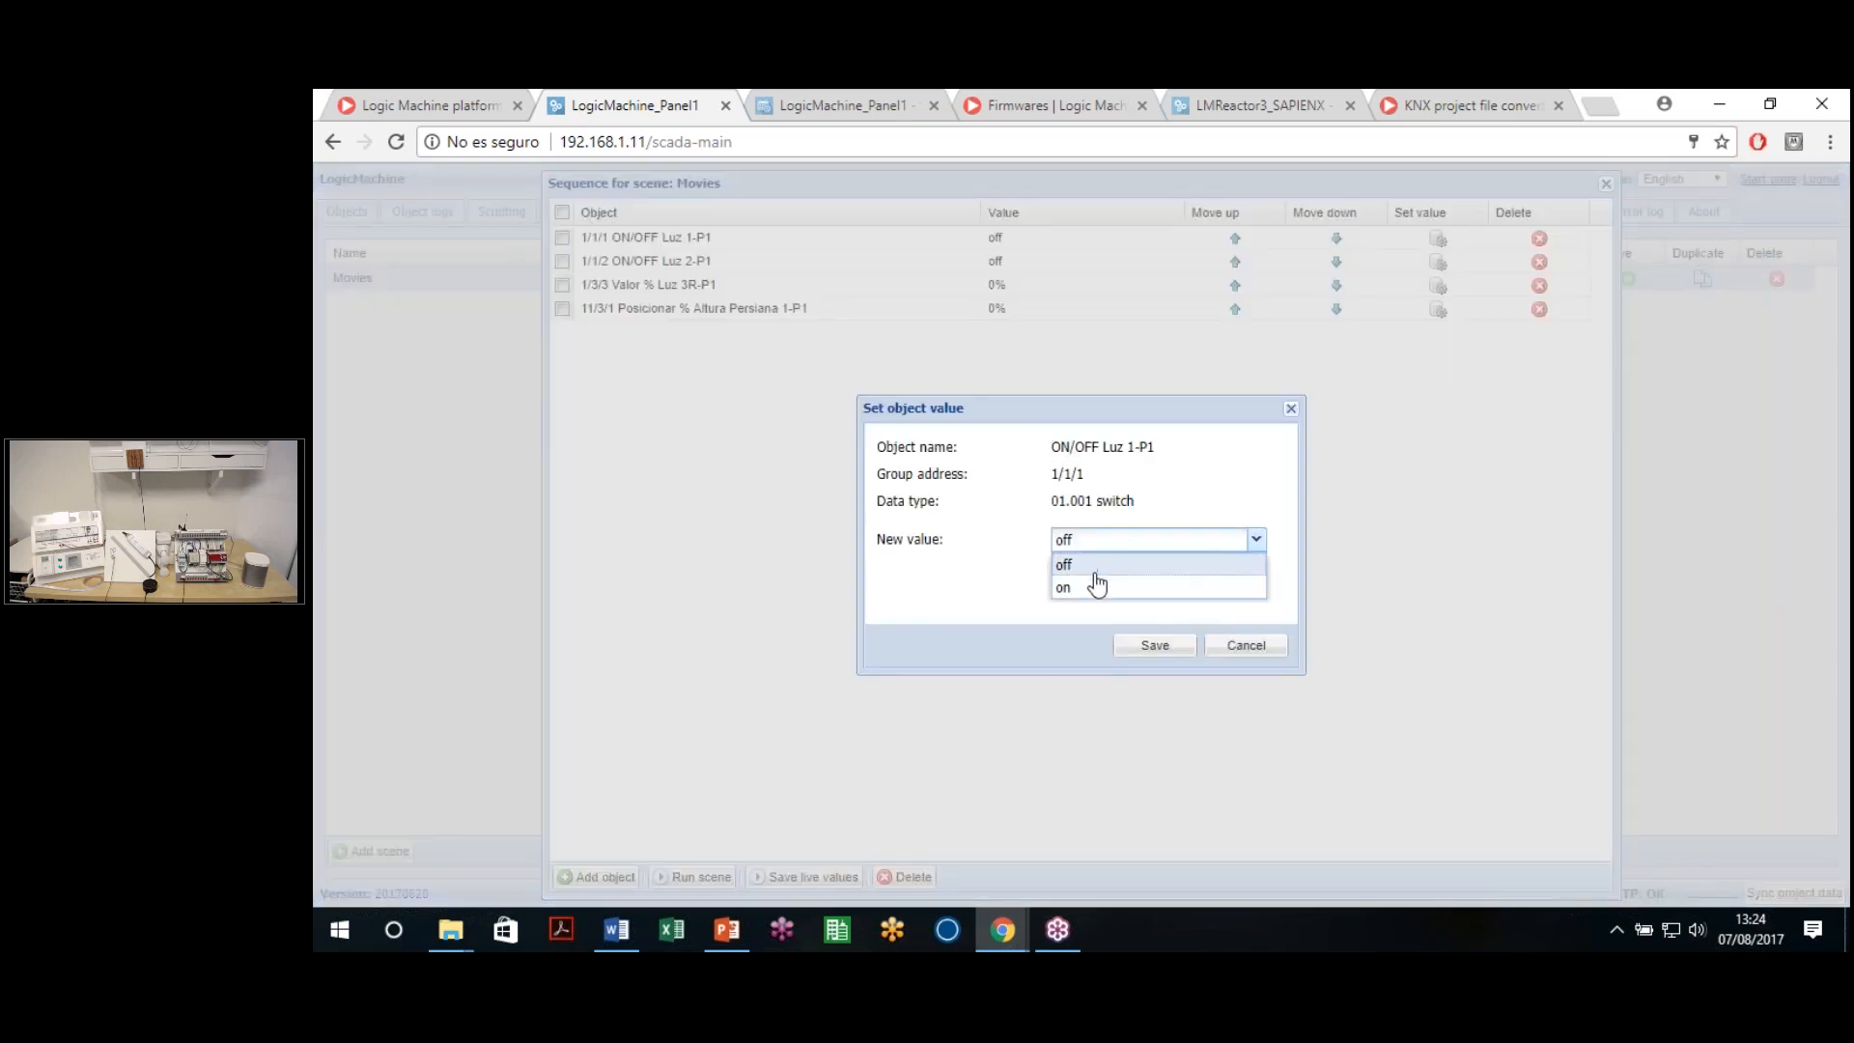
{"action": "left_click", "coordinate": [1063, 588]}
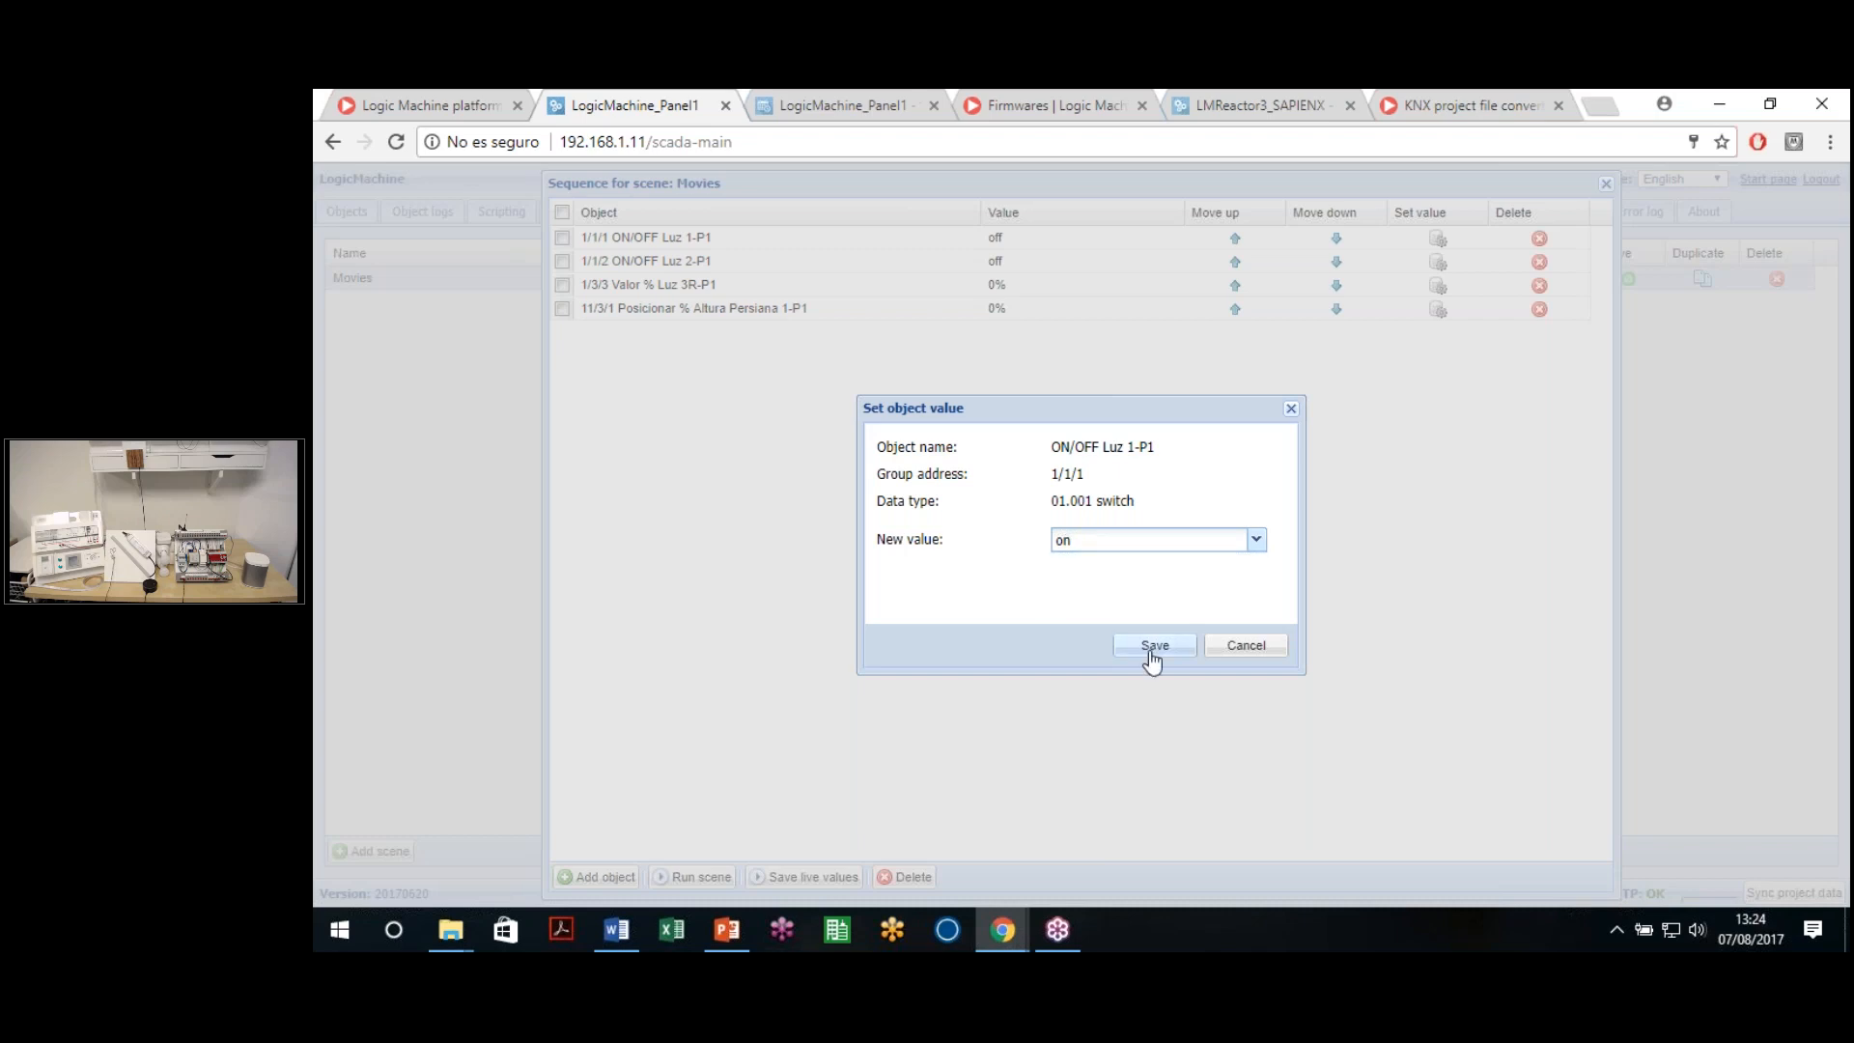
{"action": "left_click", "coordinate": [1148, 647]}
{"action": "left_click", "coordinate": [1438, 286]}
{"action": "left_click", "coordinate": [1133, 541]}
{"action": "left_click", "coordinate": [1143, 647]}
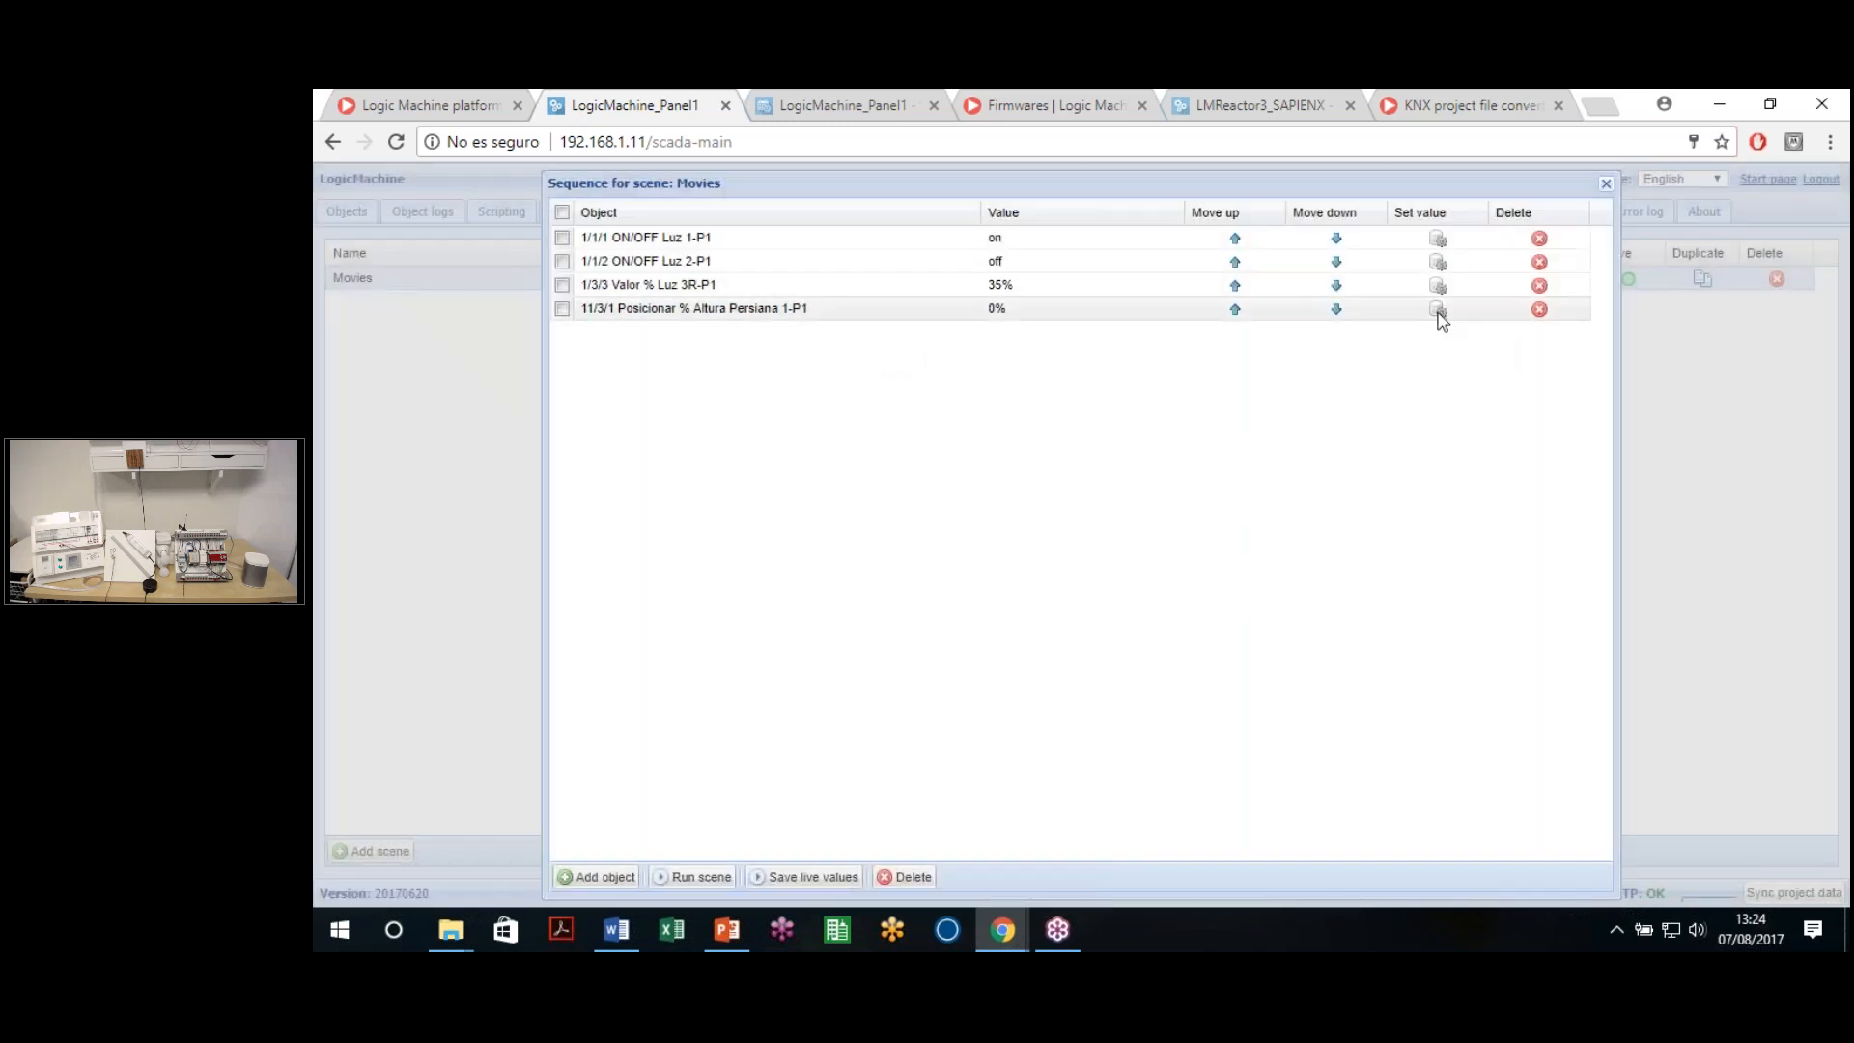
{"action": "left_click", "coordinate": [1439, 309]}
{"action": "left_click_drag", "start_coordinate": [1062, 541], "coordinate": [1294, 565]}
{"action": "left_click", "coordinate": [1155, 645]}
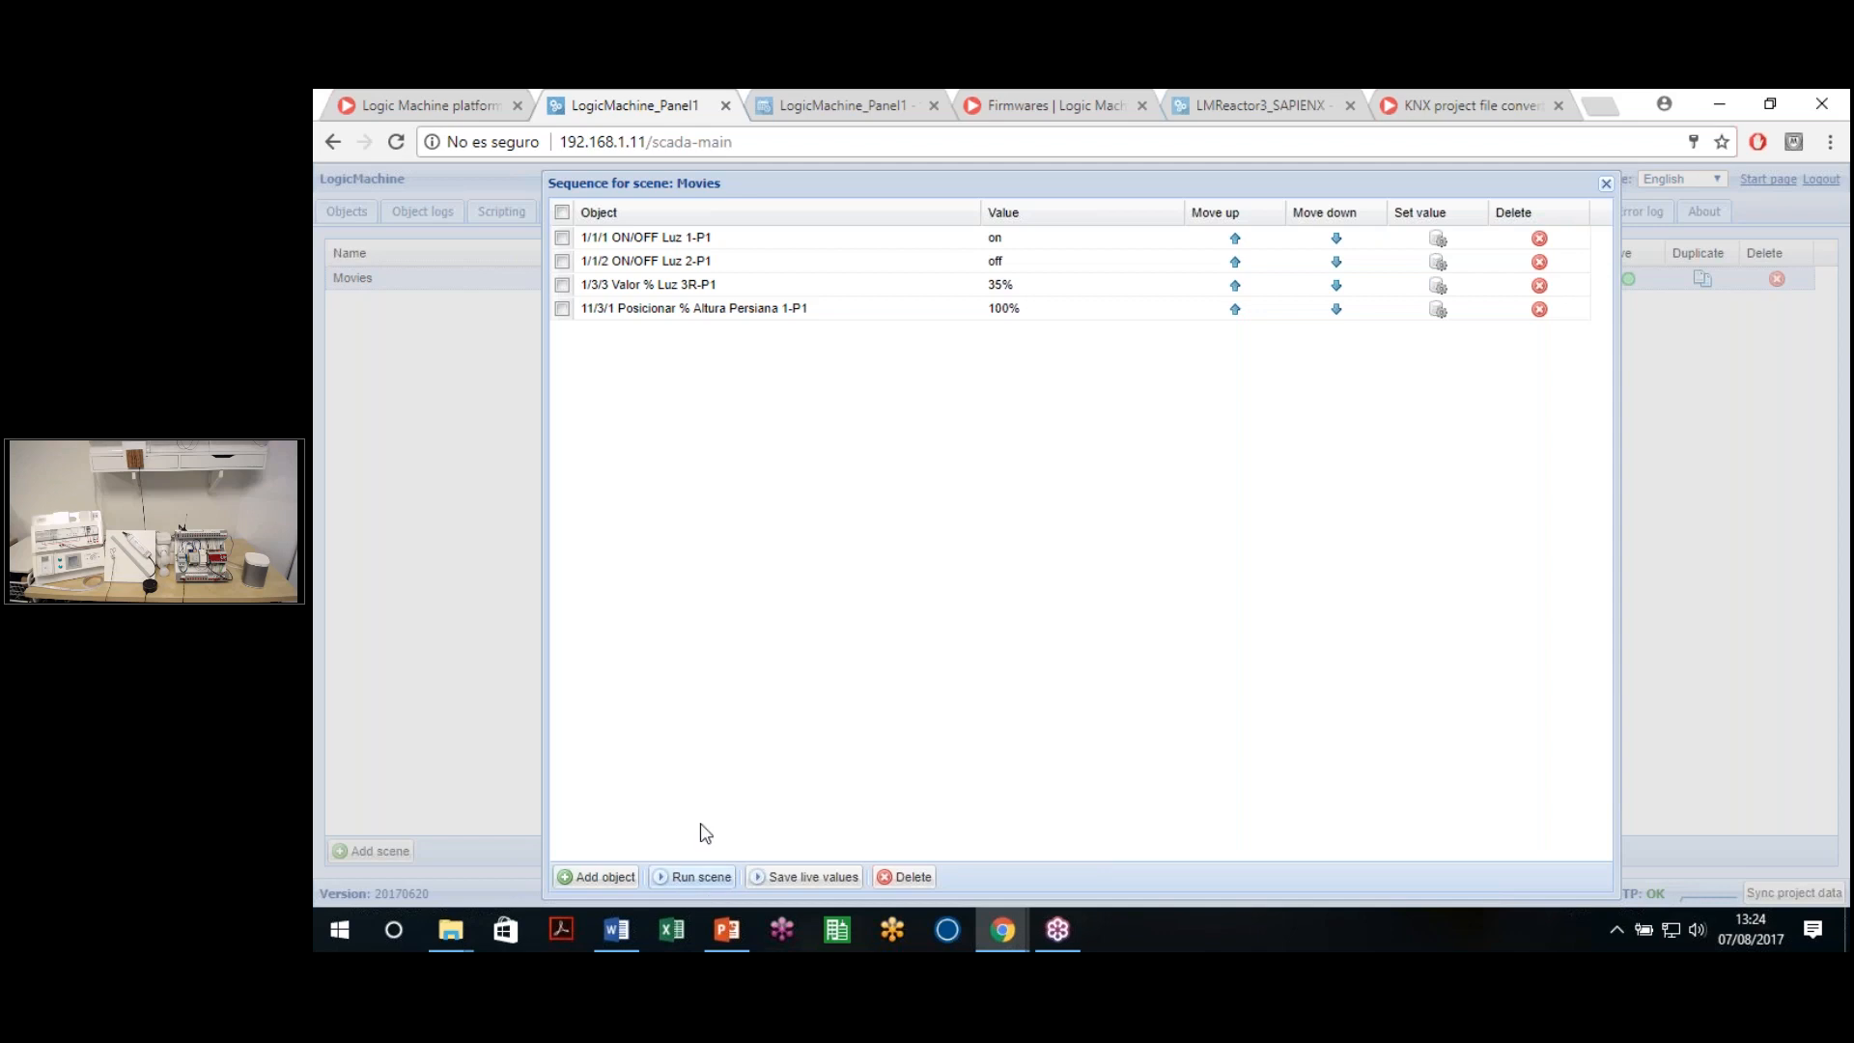
{"action": "left_click", "coordinate": [686, 876]}
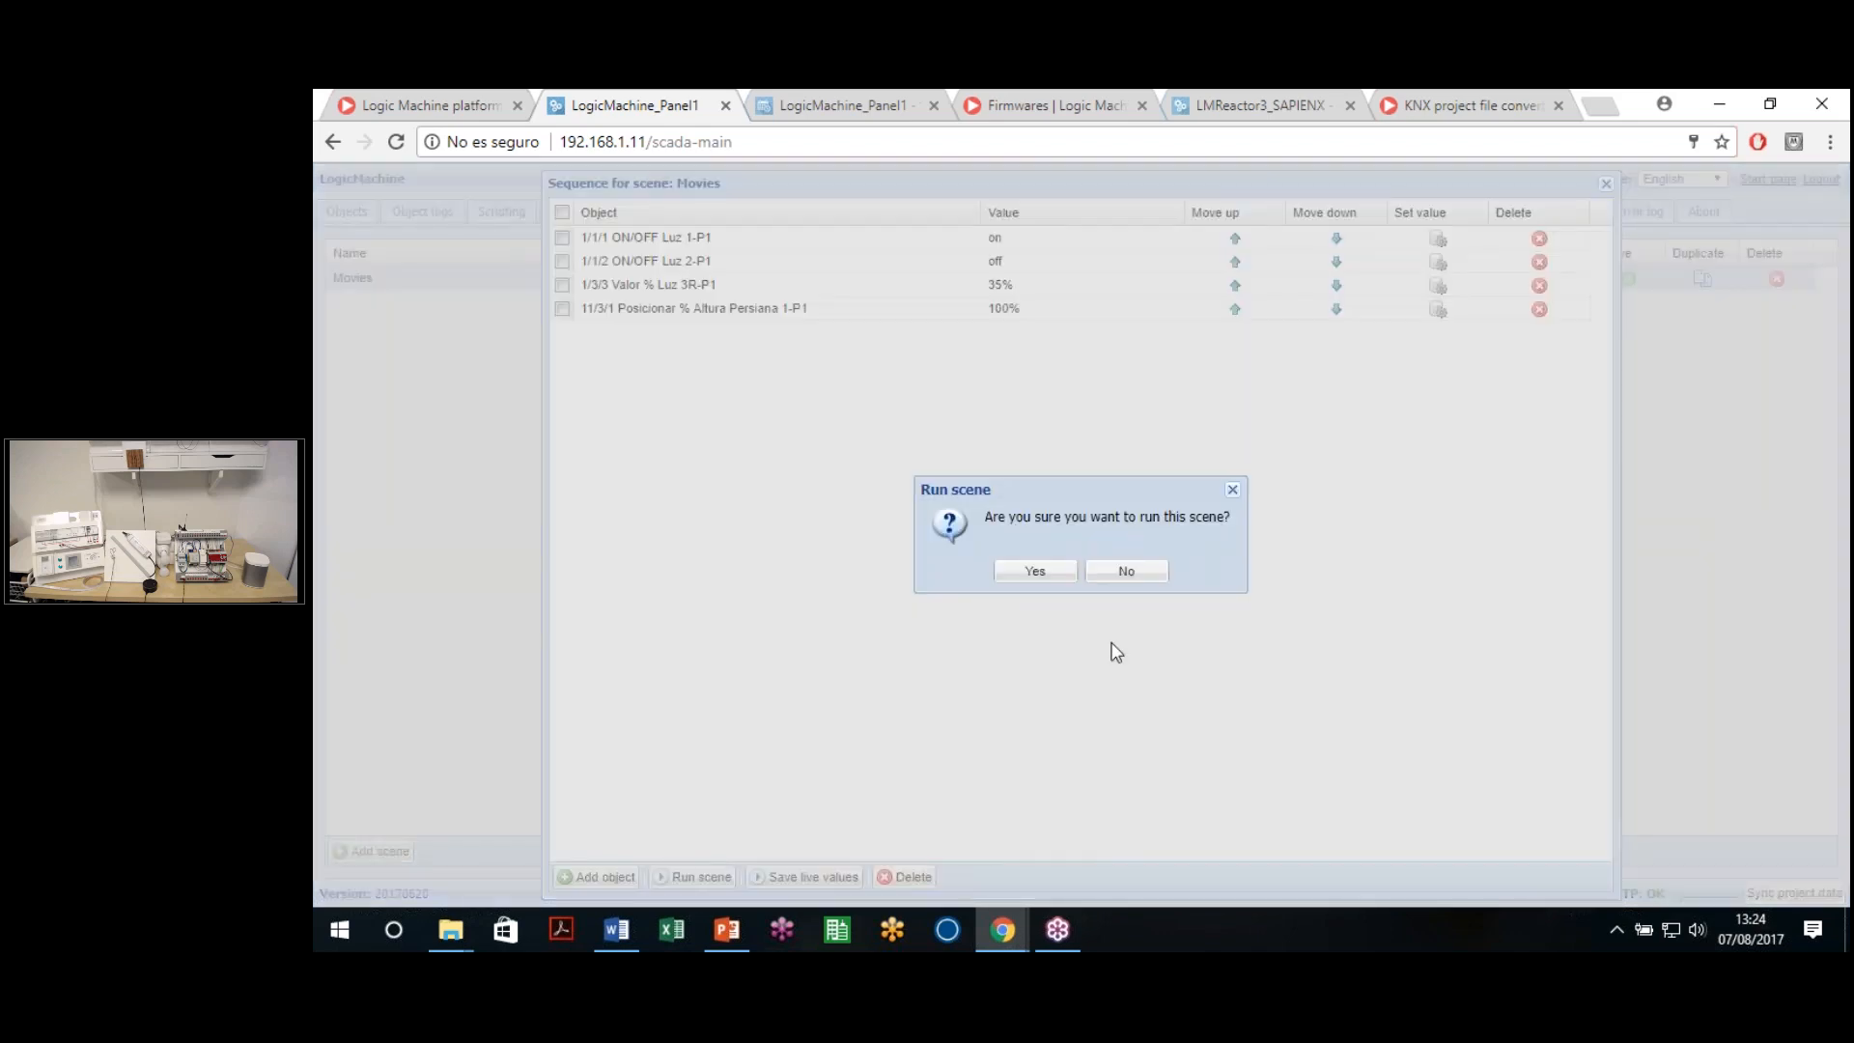
Confirm running the Movies scene, sending its four stored values to the lights and blind
{"action": "left_click", "coordinate": [1030, 577]}
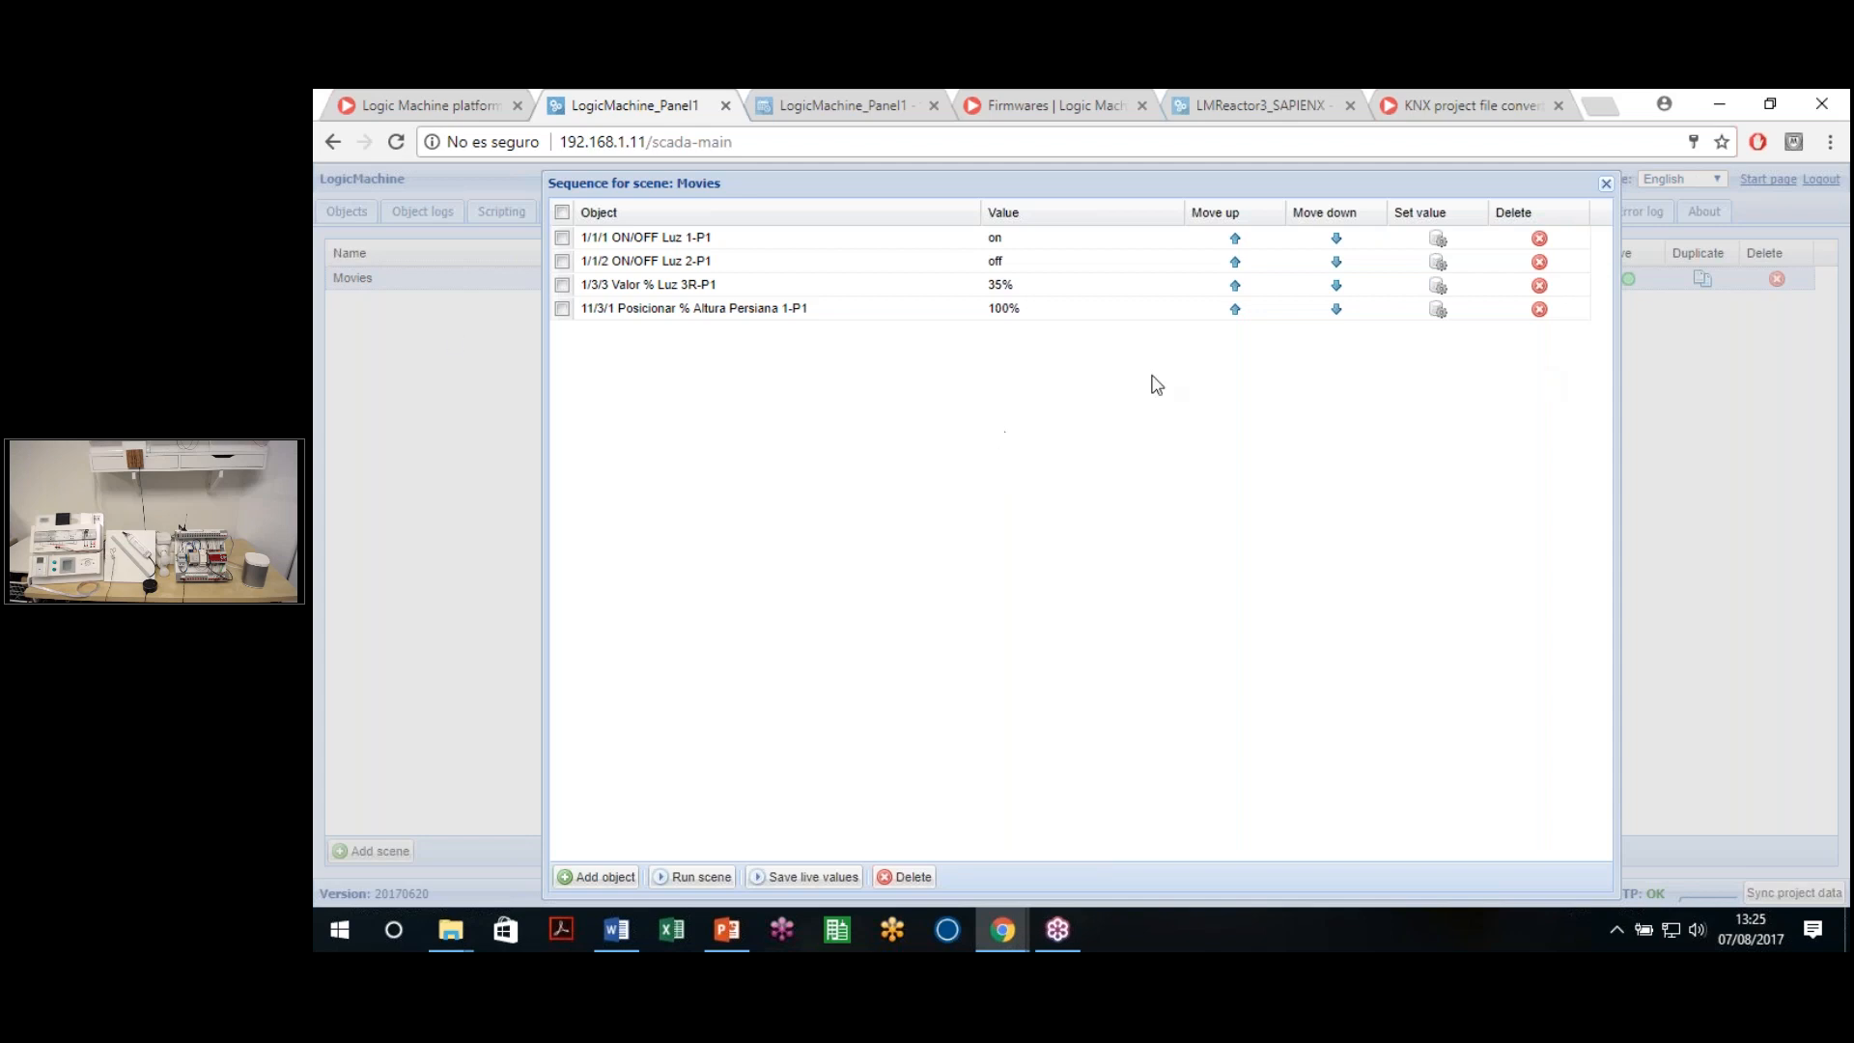
Close the Movies sequence, then browse trigger objects in a new scene and cancel it
{"action": "left_click", "coordinate": [1605, 184]}
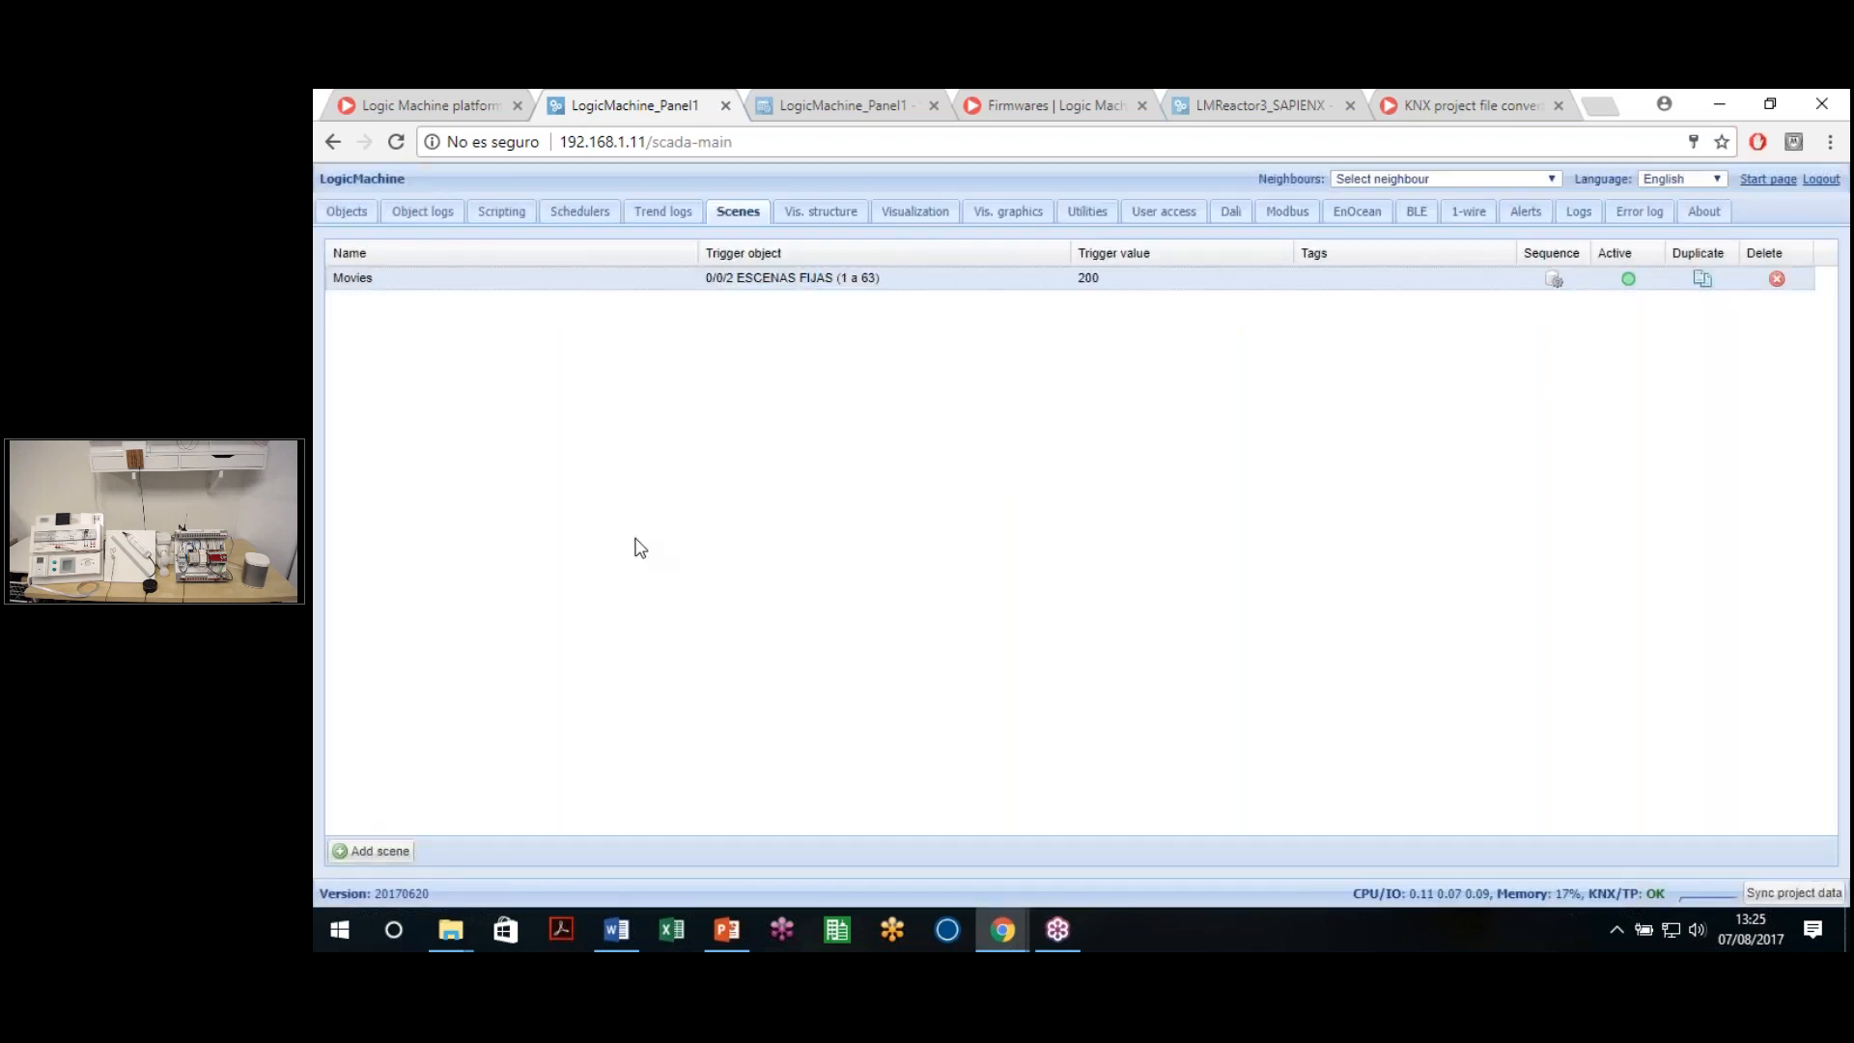
{"action": "left_click", "coordinate": [374, 851]}
{"action": "left_click", "coordinate": [1287, 515]}
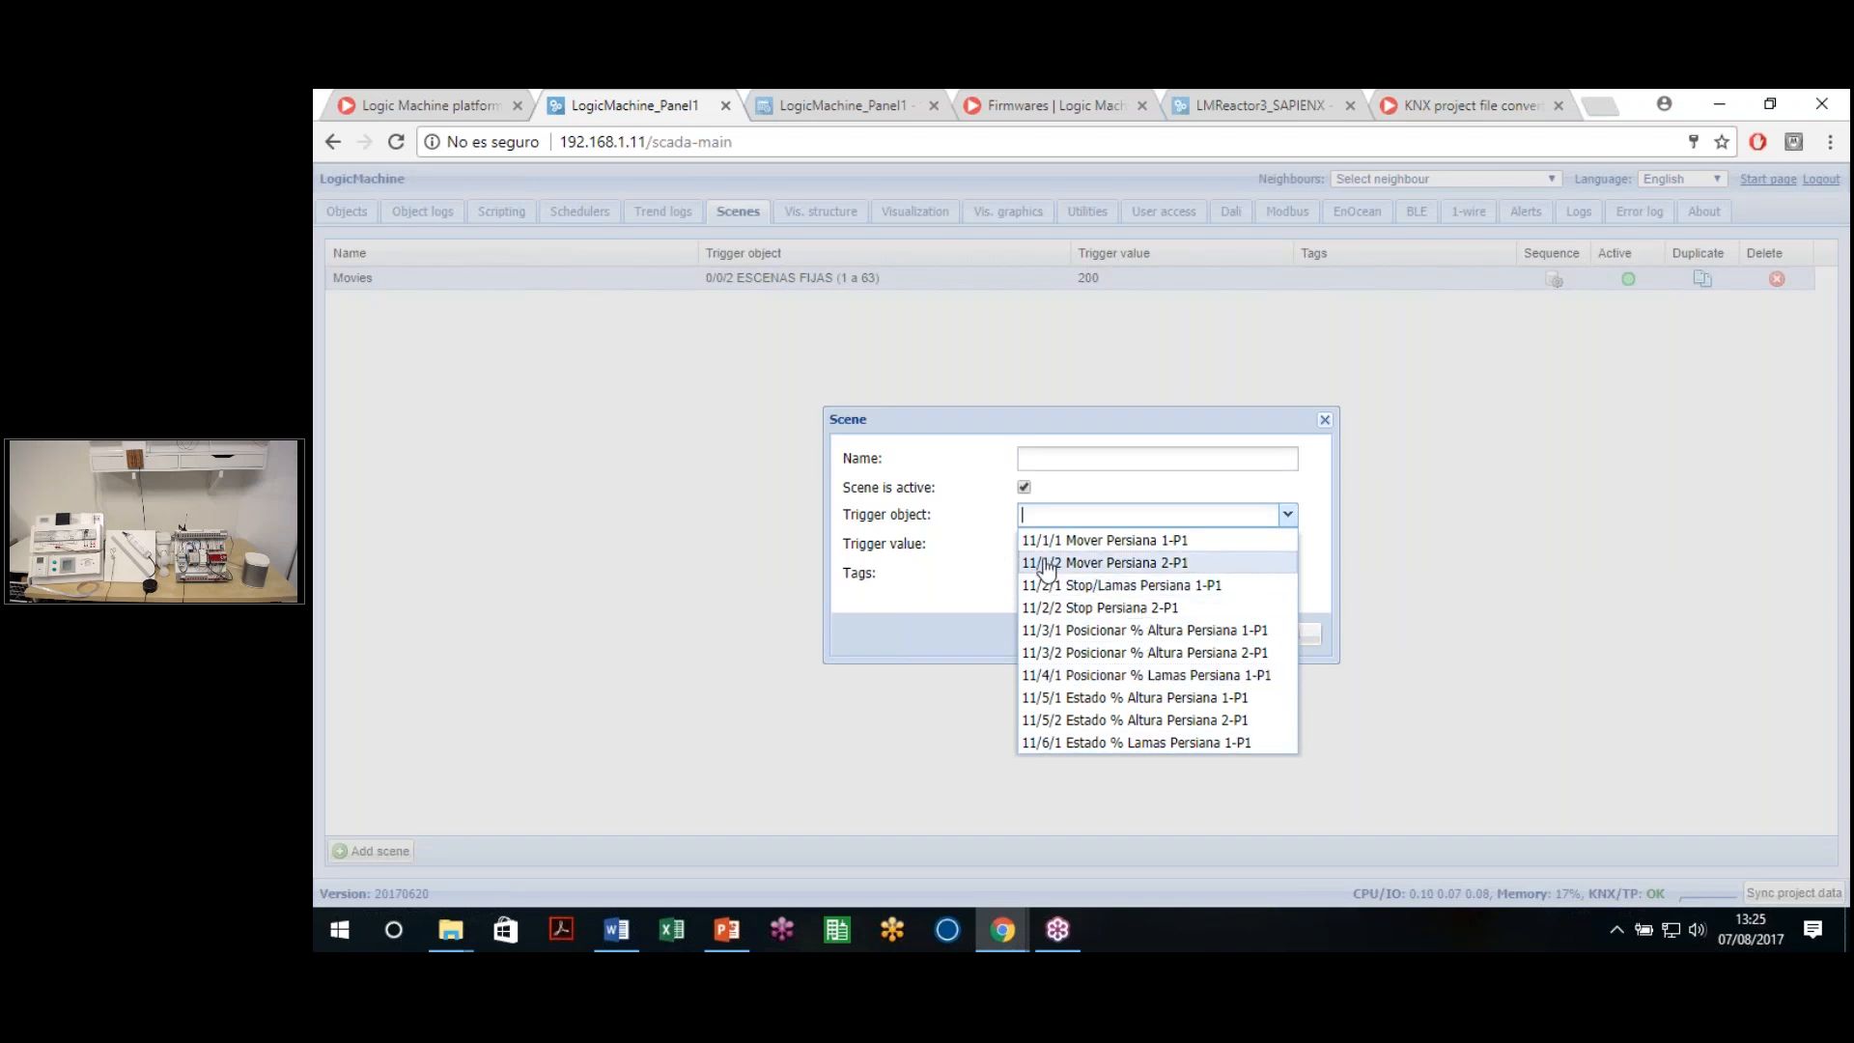
{"action": "left_click", "coordinate": [983, 592]}
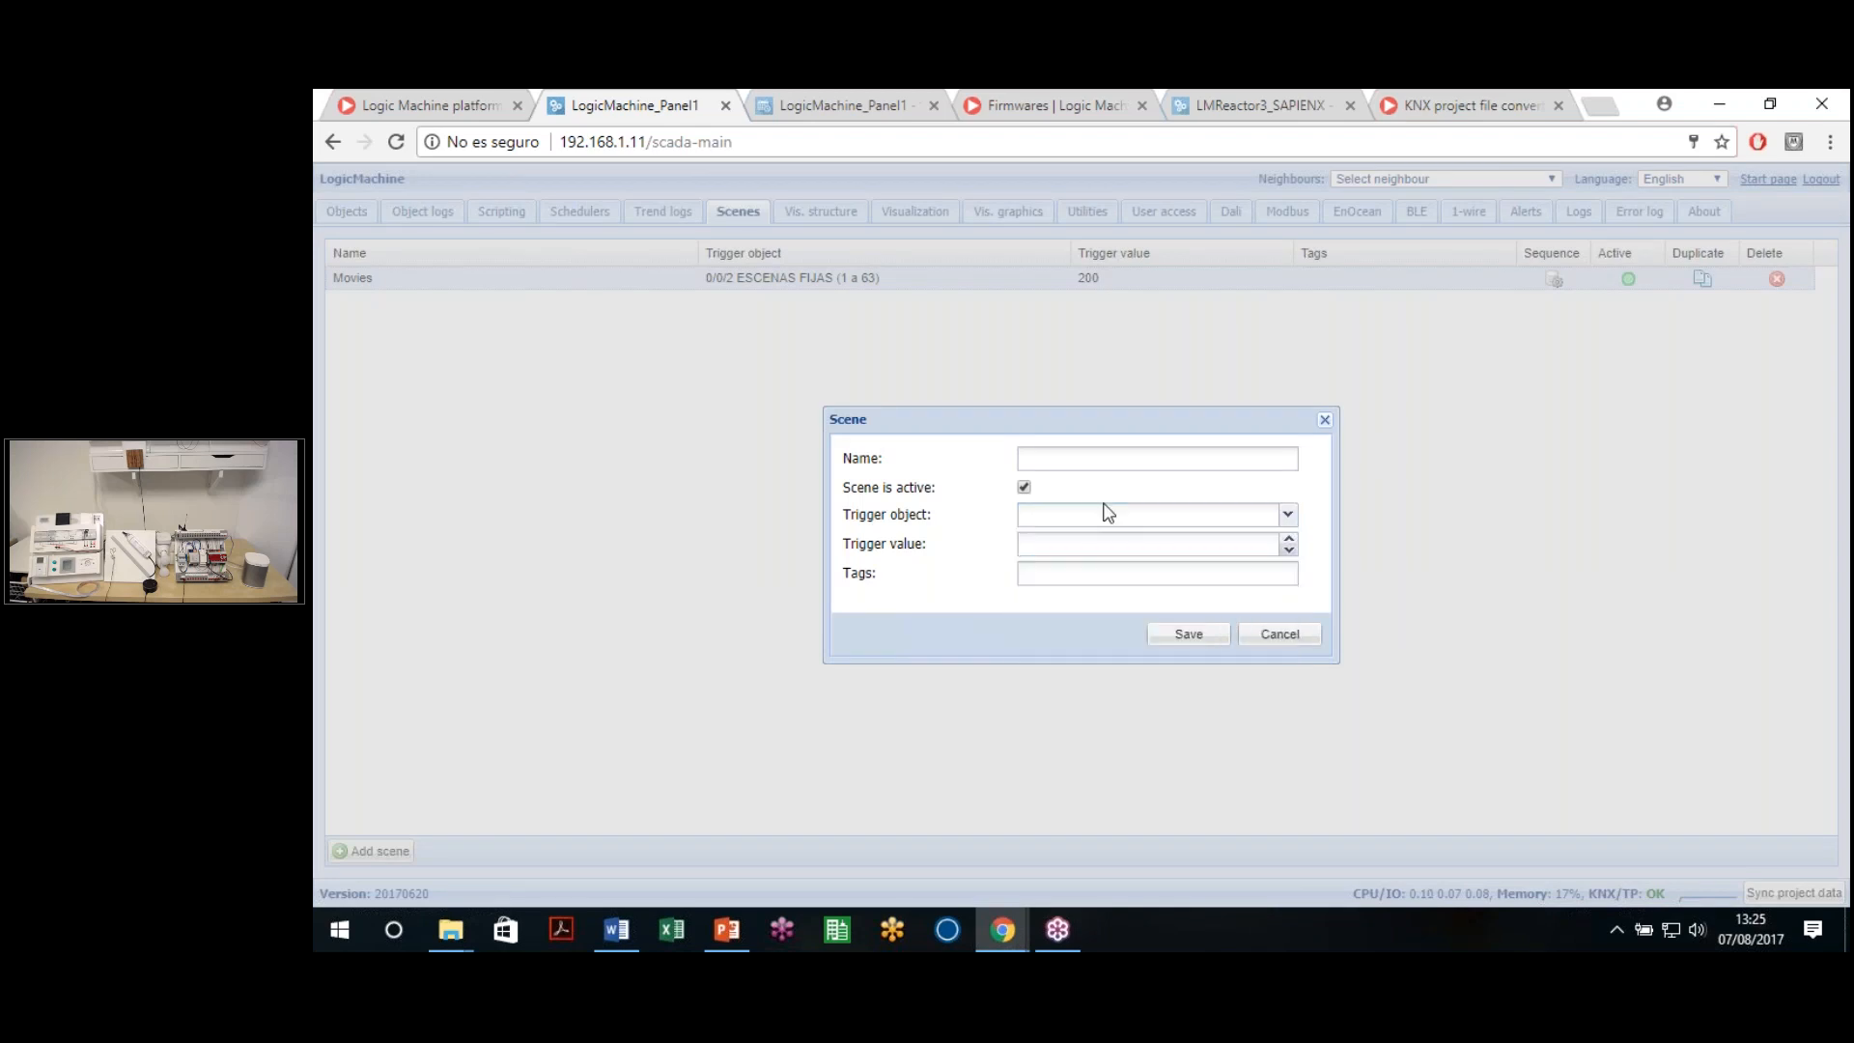
{"action": "left_click", "coordinate": [1285, 514]}
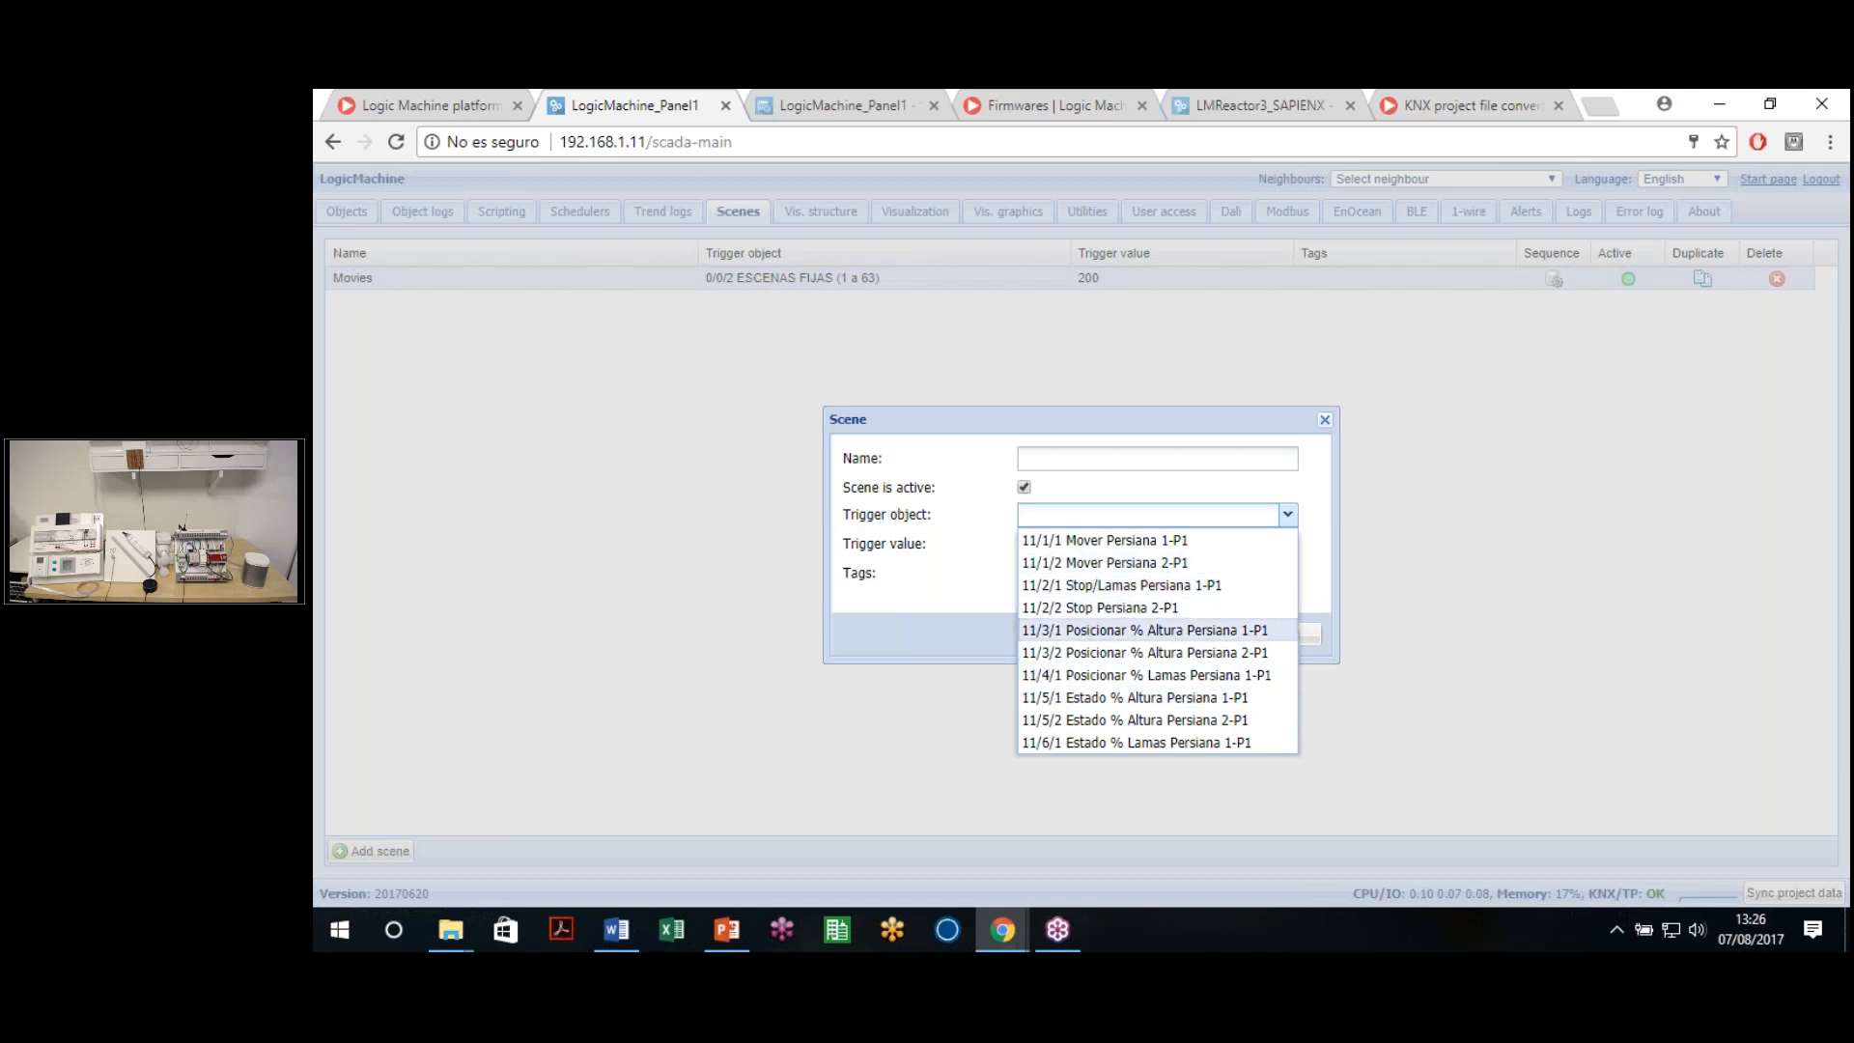
{"action": "left_click", "coordinate": [960, 574]}
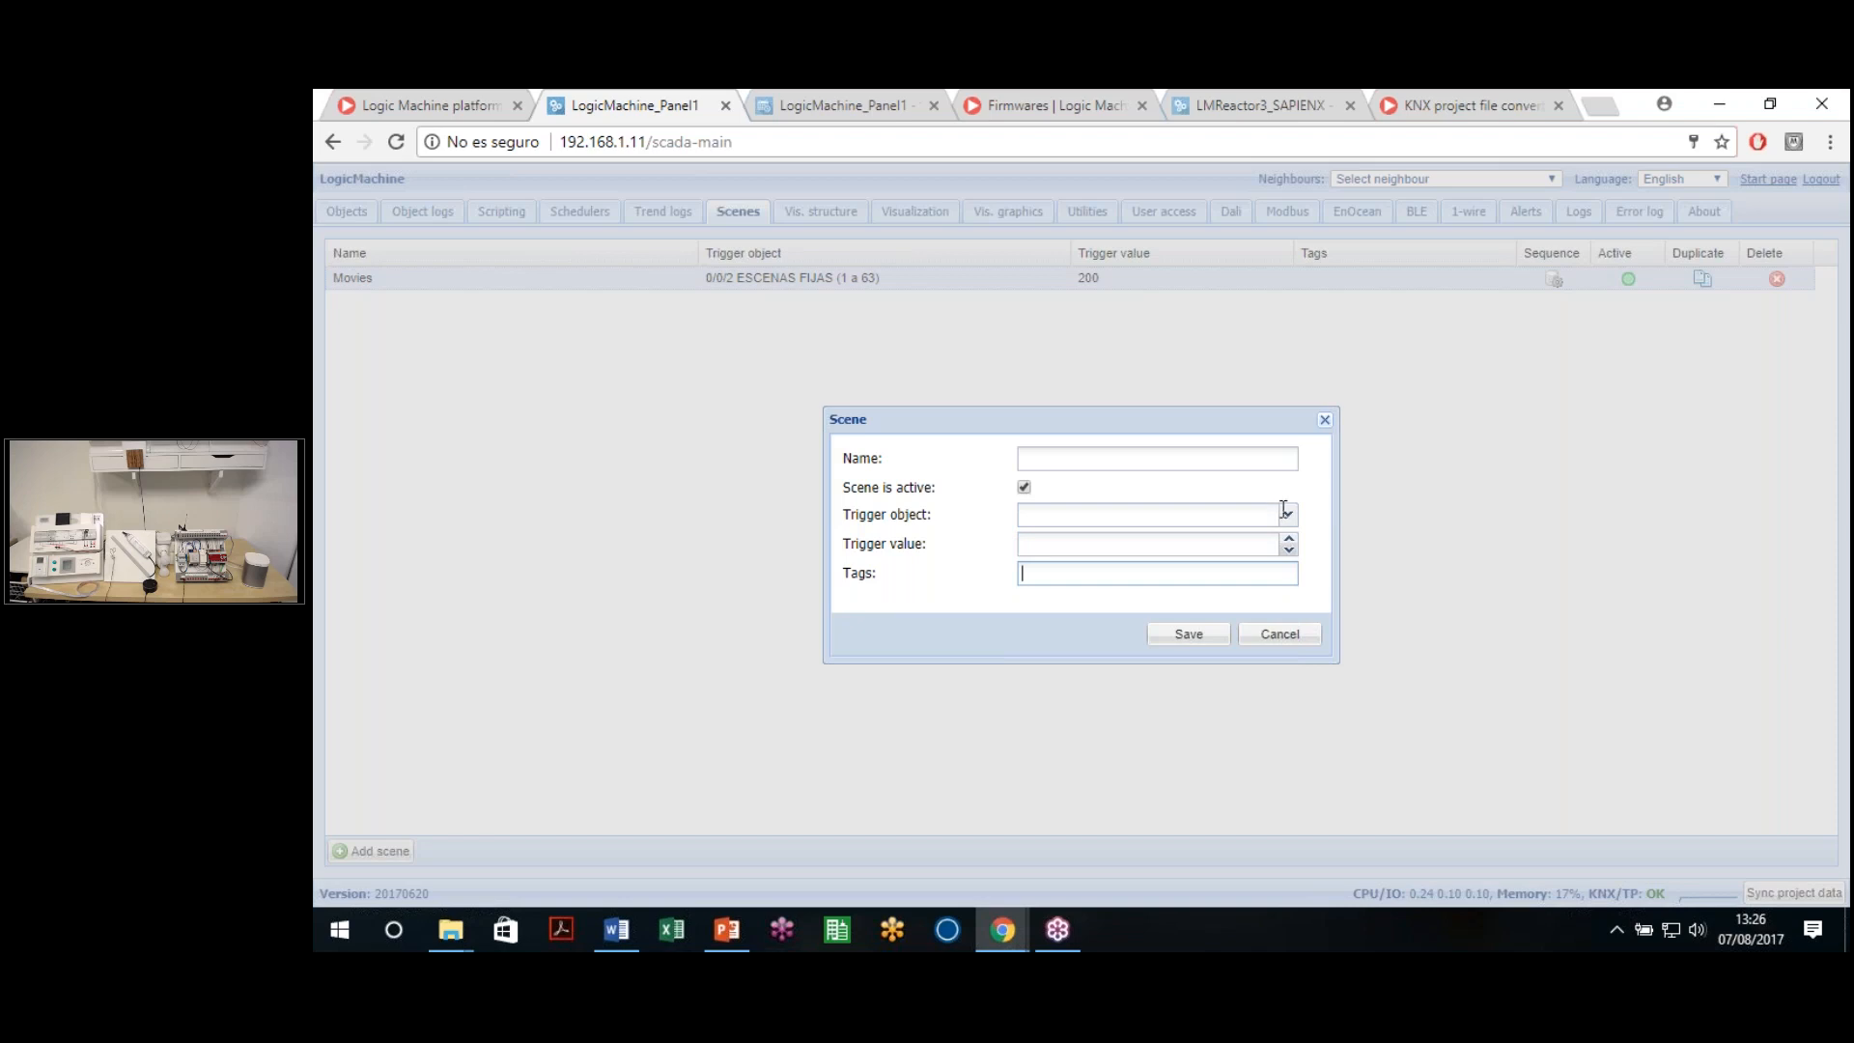
{"action": "left_click", "coordinate": [1294, 635]}
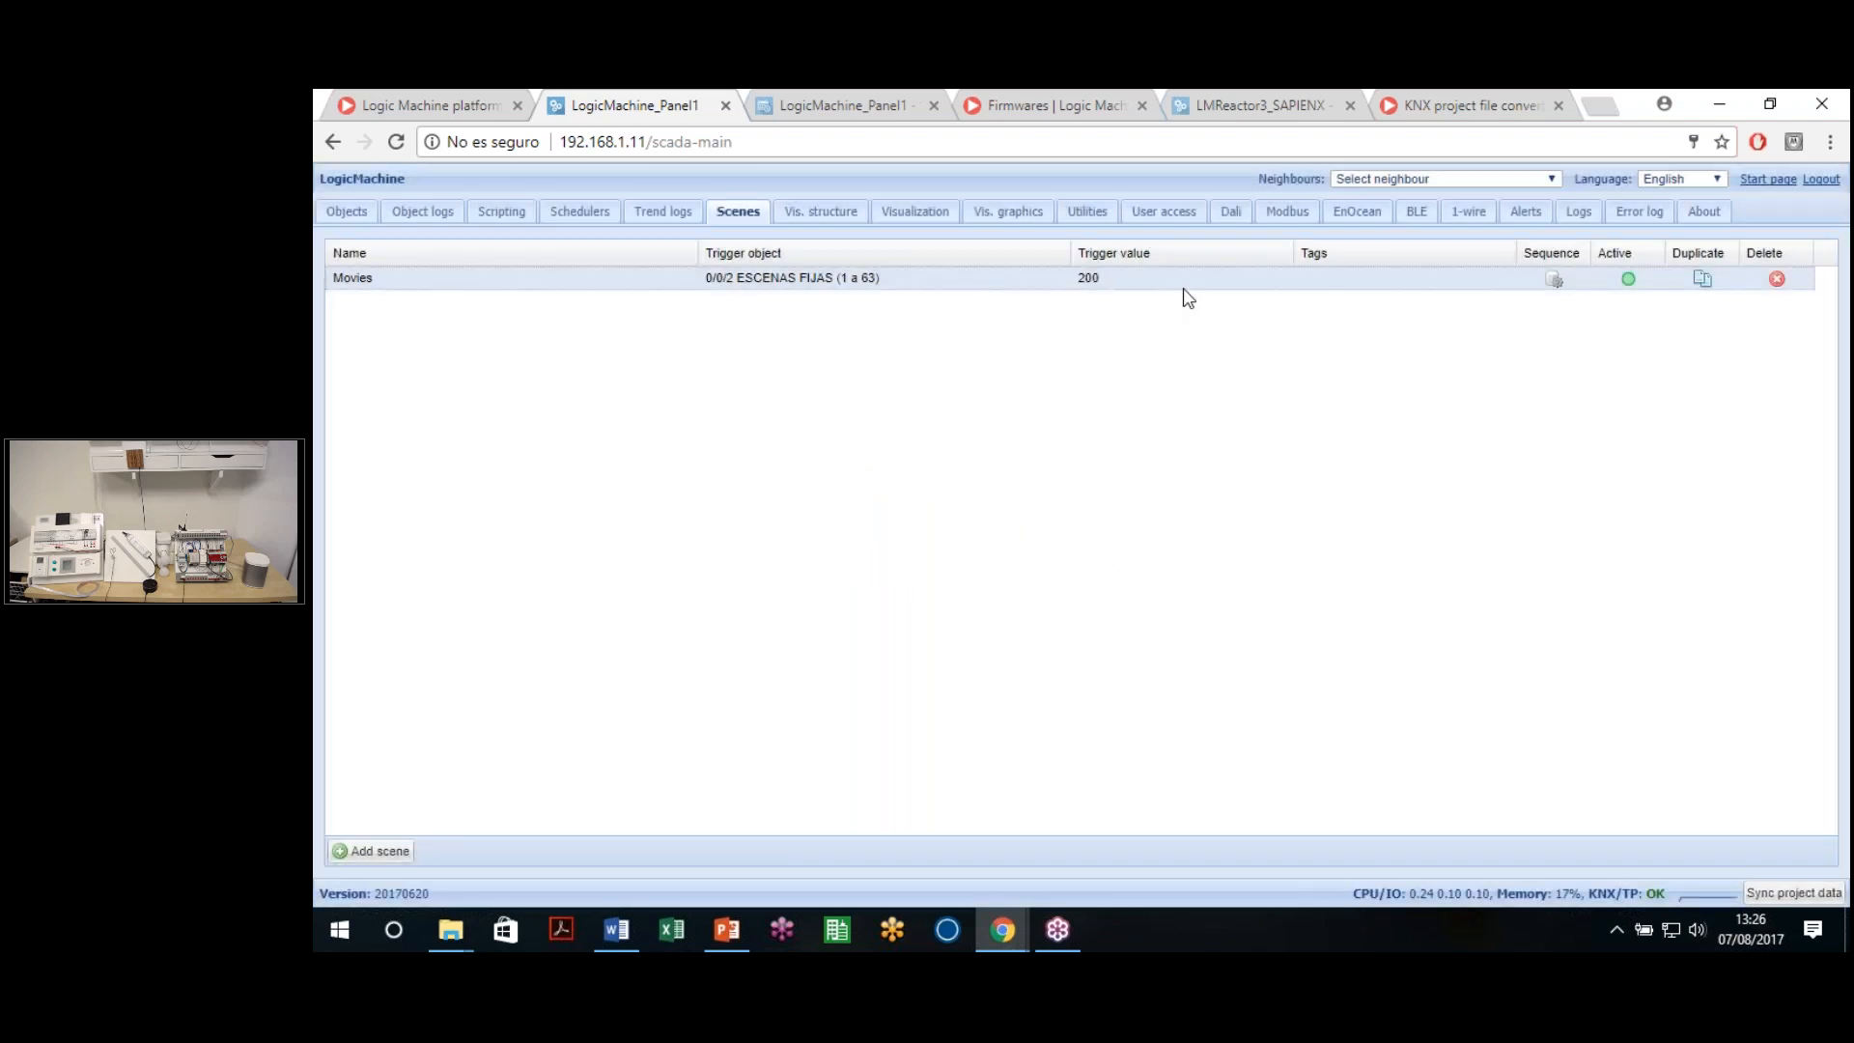
Open the Movies scene settings and close them without changes
{"action": "left_click", "coordinate": [943, 288]}
{"action": "left_click", "coordinate": [1074, 573]}
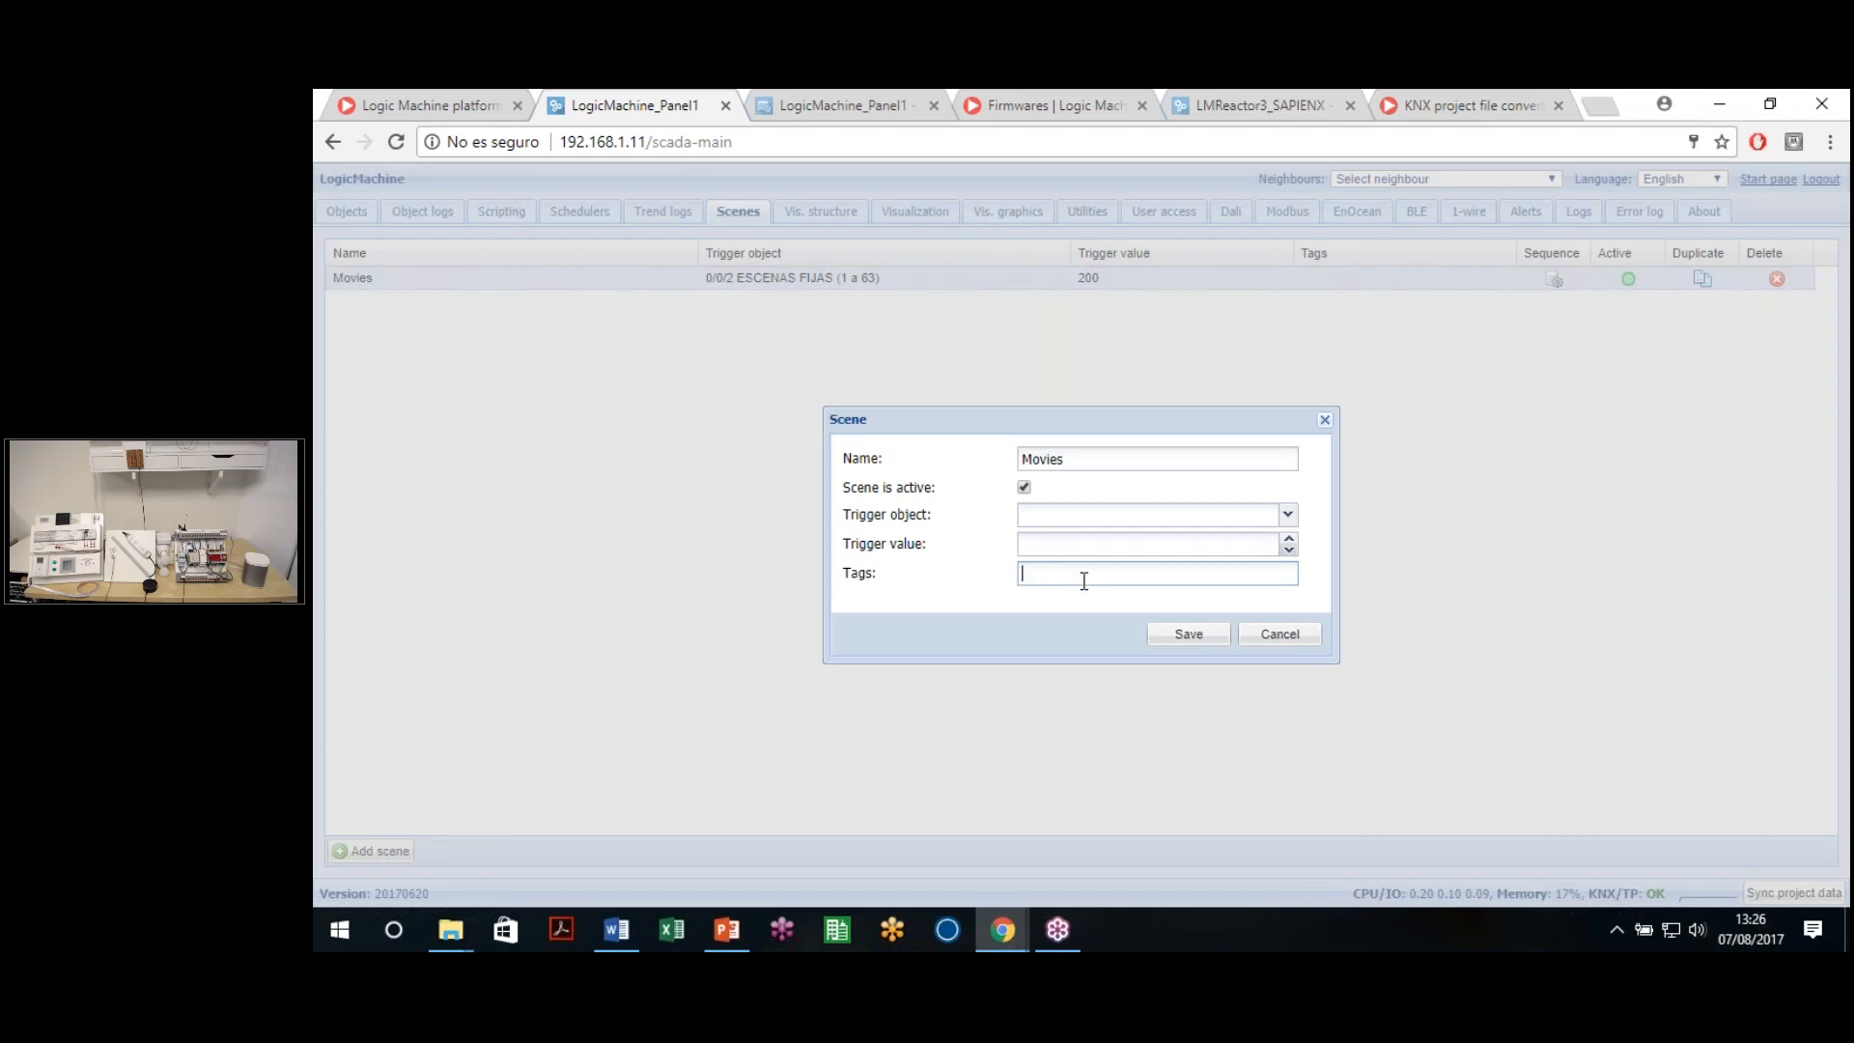
{"action": "left_click", "coordinate": [1265, 641]}
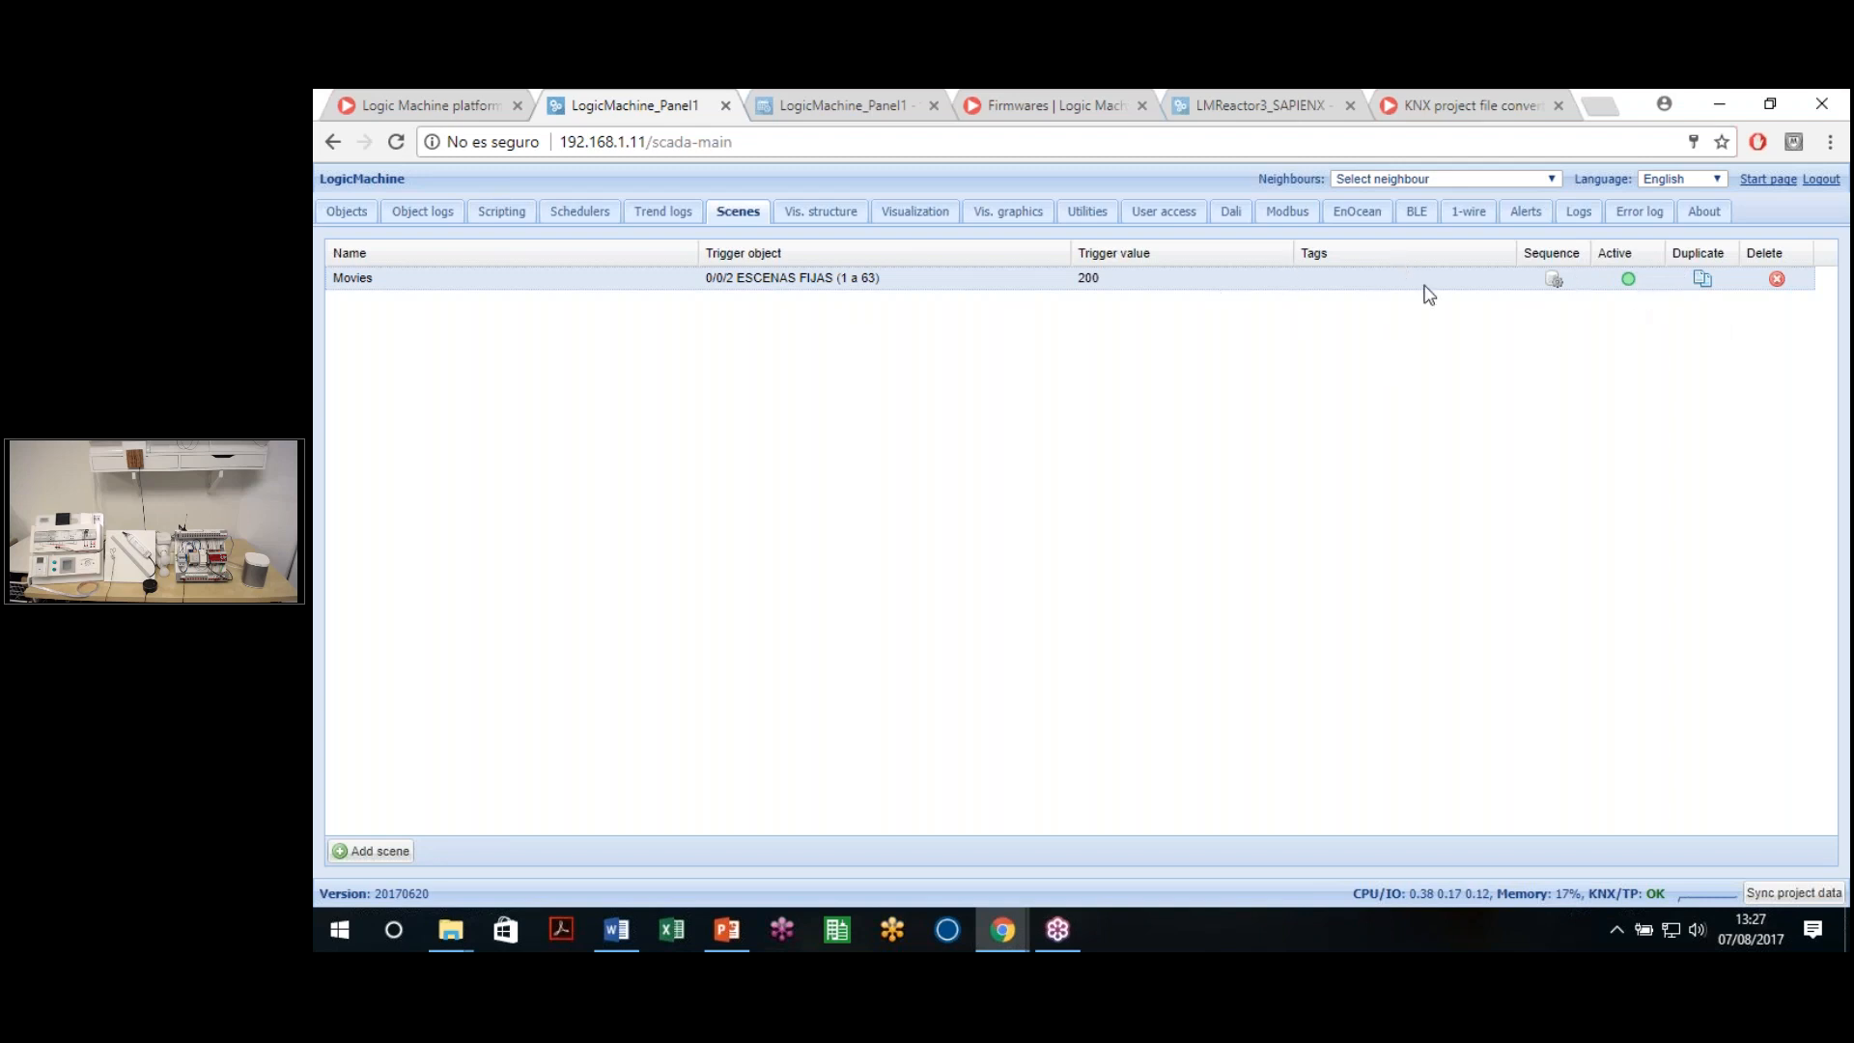
Decline changing the Movies scene status, keeping it active, and go to the Objects list
{"action": "left_click", "coordinate": [1627, 280]}
{"action": "left_click", "coordinate": [1126, 572]}
{"action": "left_click", "coordinate": [1628, 281]}
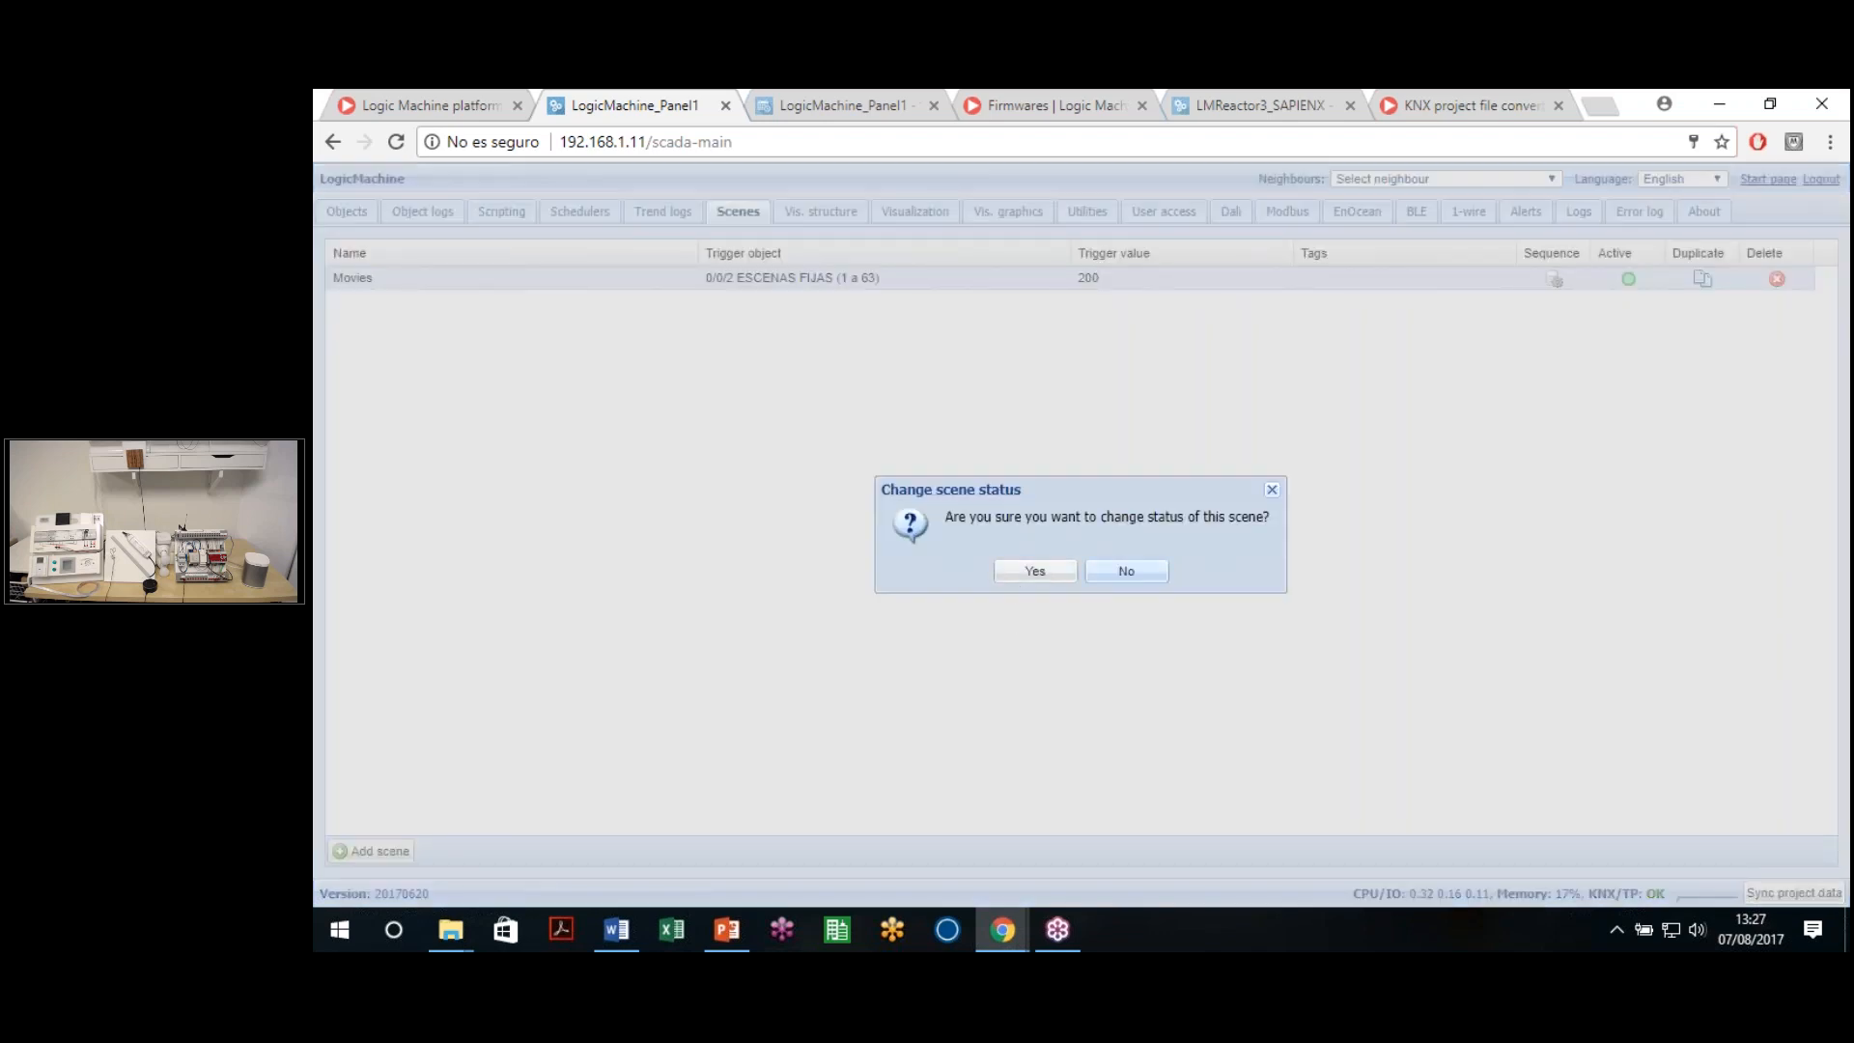
{"action": "left_click", "coordinate": [1272, 489]}
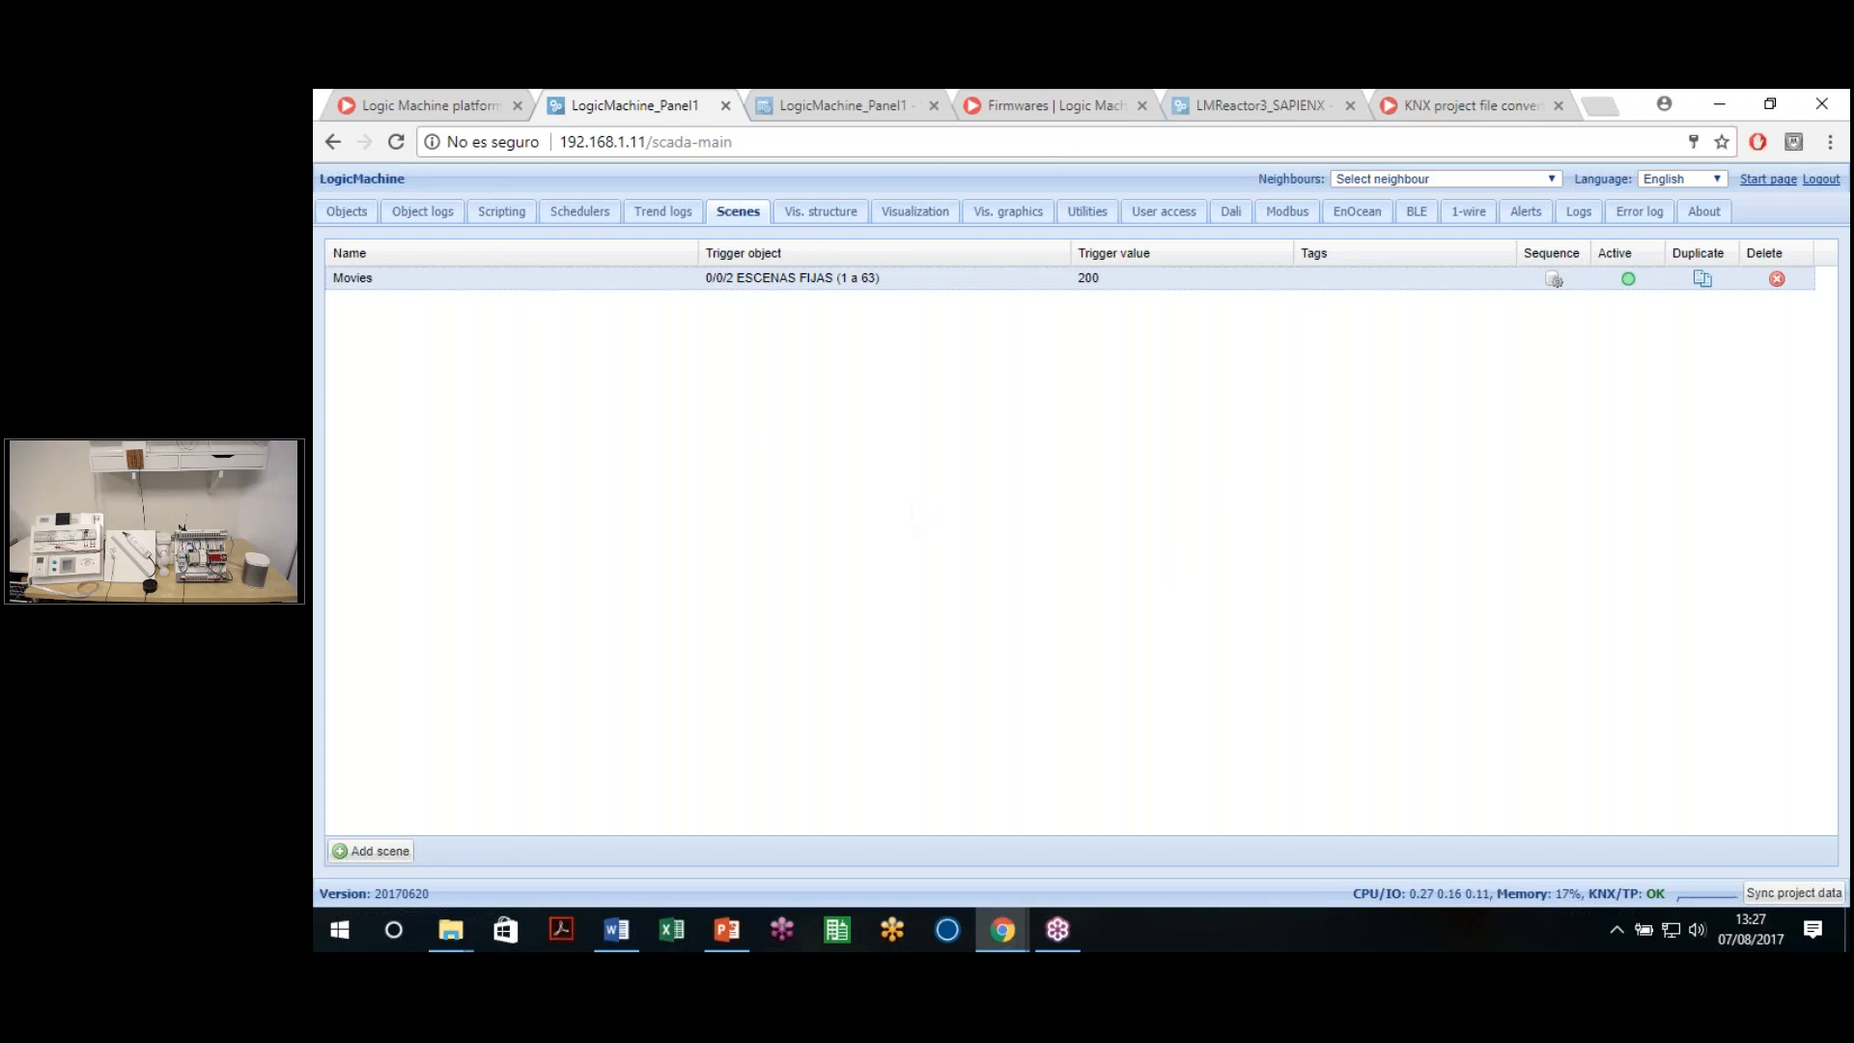
{"action": "left_click", "coordinate": [358, 223]}
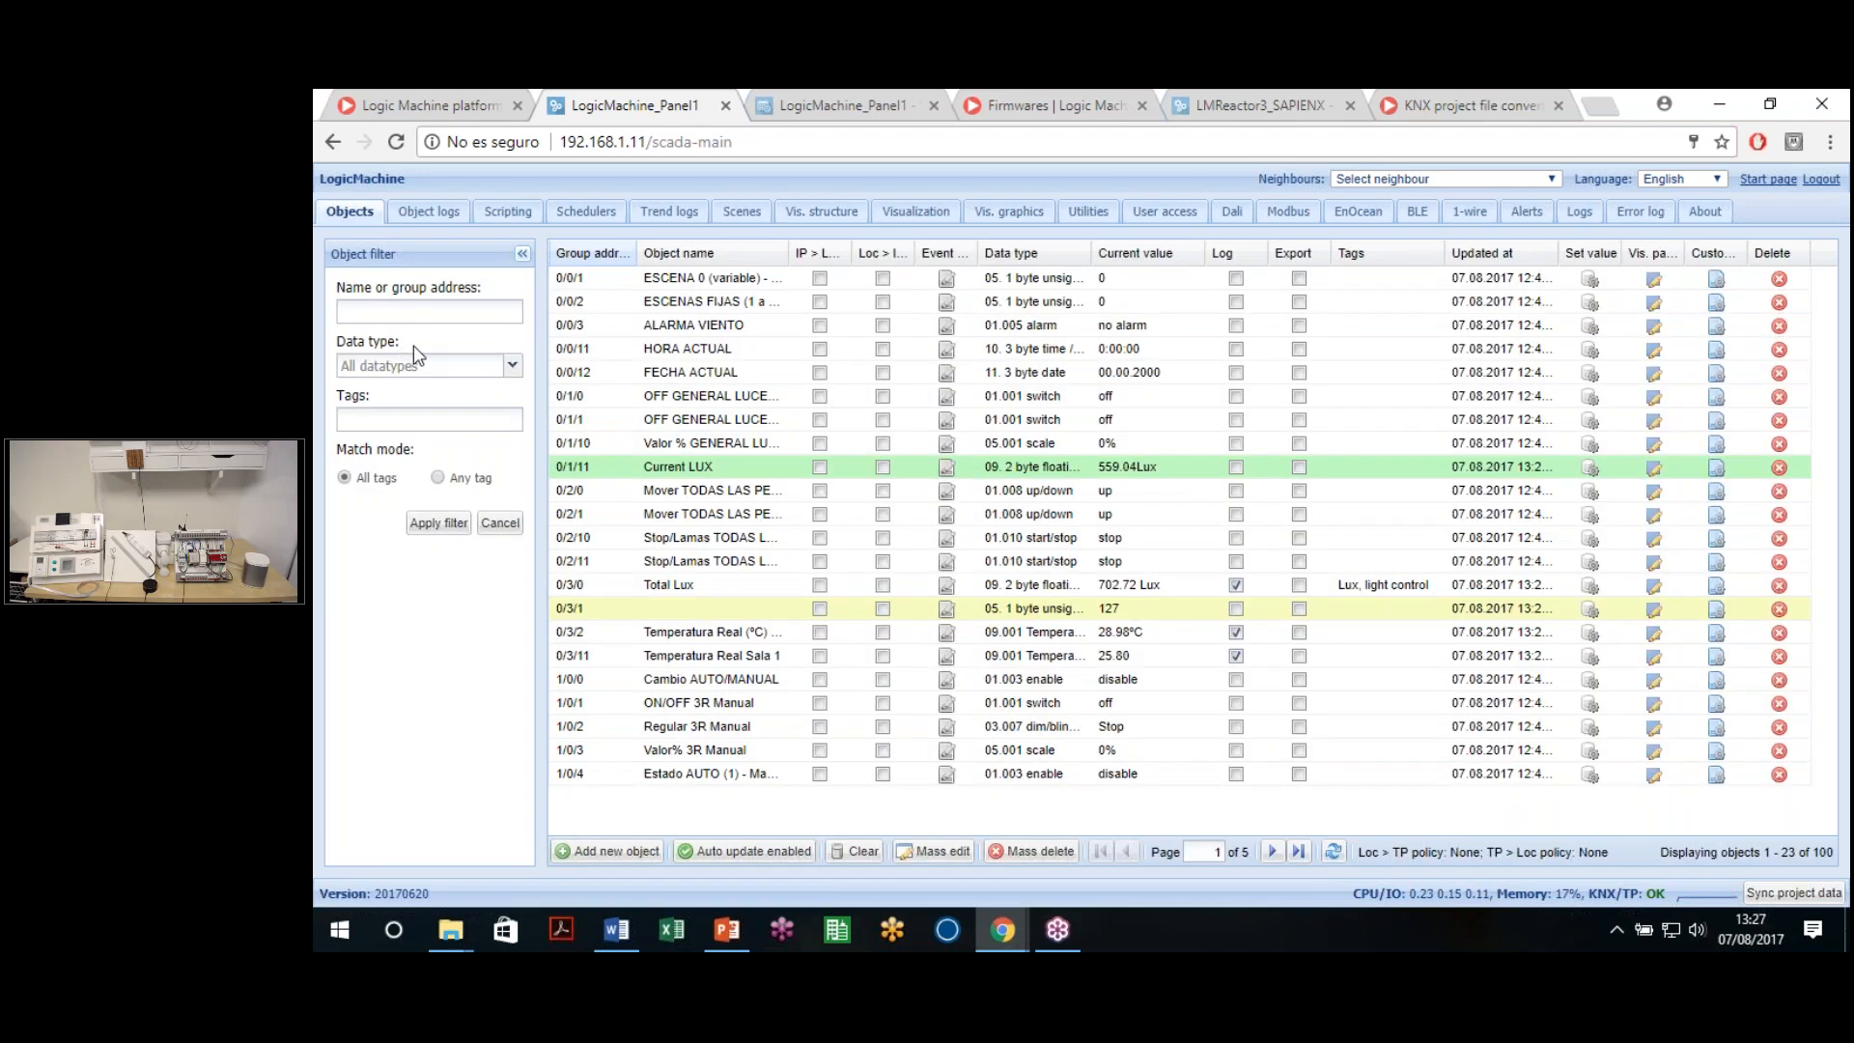
Switch to the third browser tab and load the LM Reactor page at 192.168.1.71
{"action": "left_click", "coordinate": [876, 93]}
{"action": "left_click", "coordinate": [348, 193]}
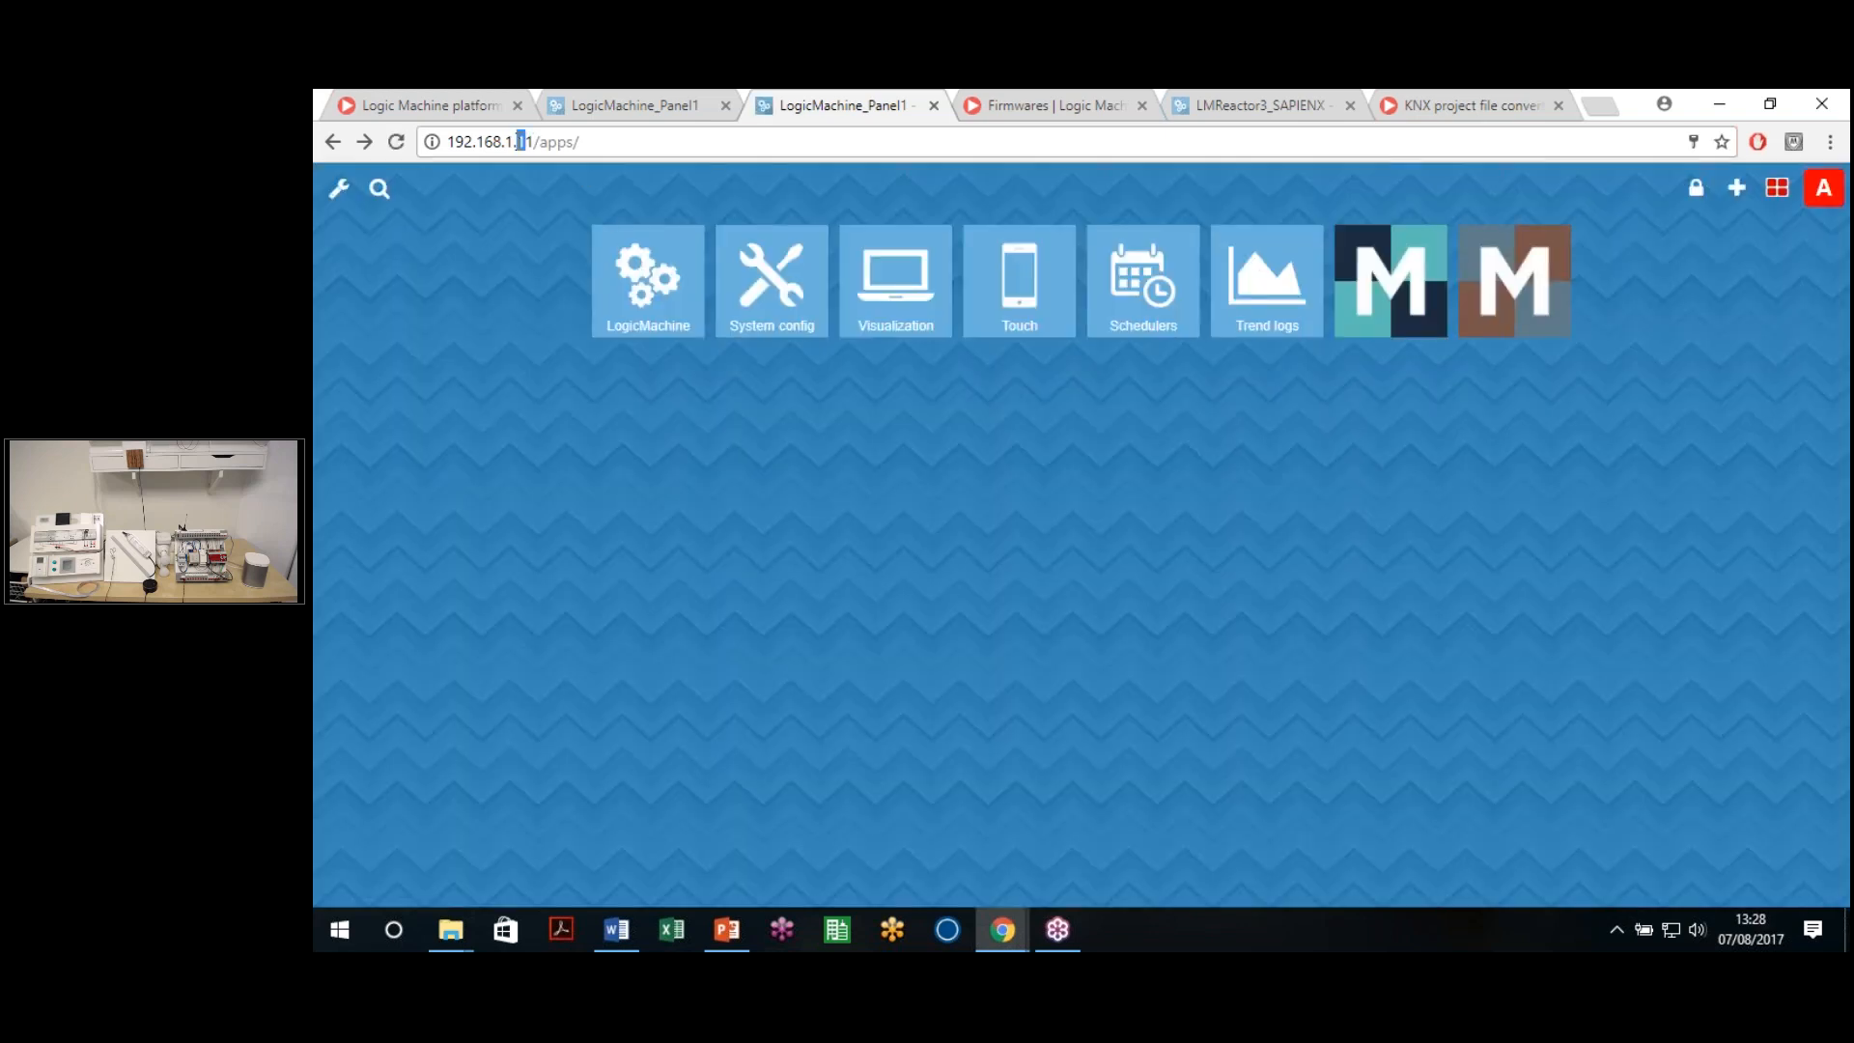
{"action": "key", "text": "Return"}
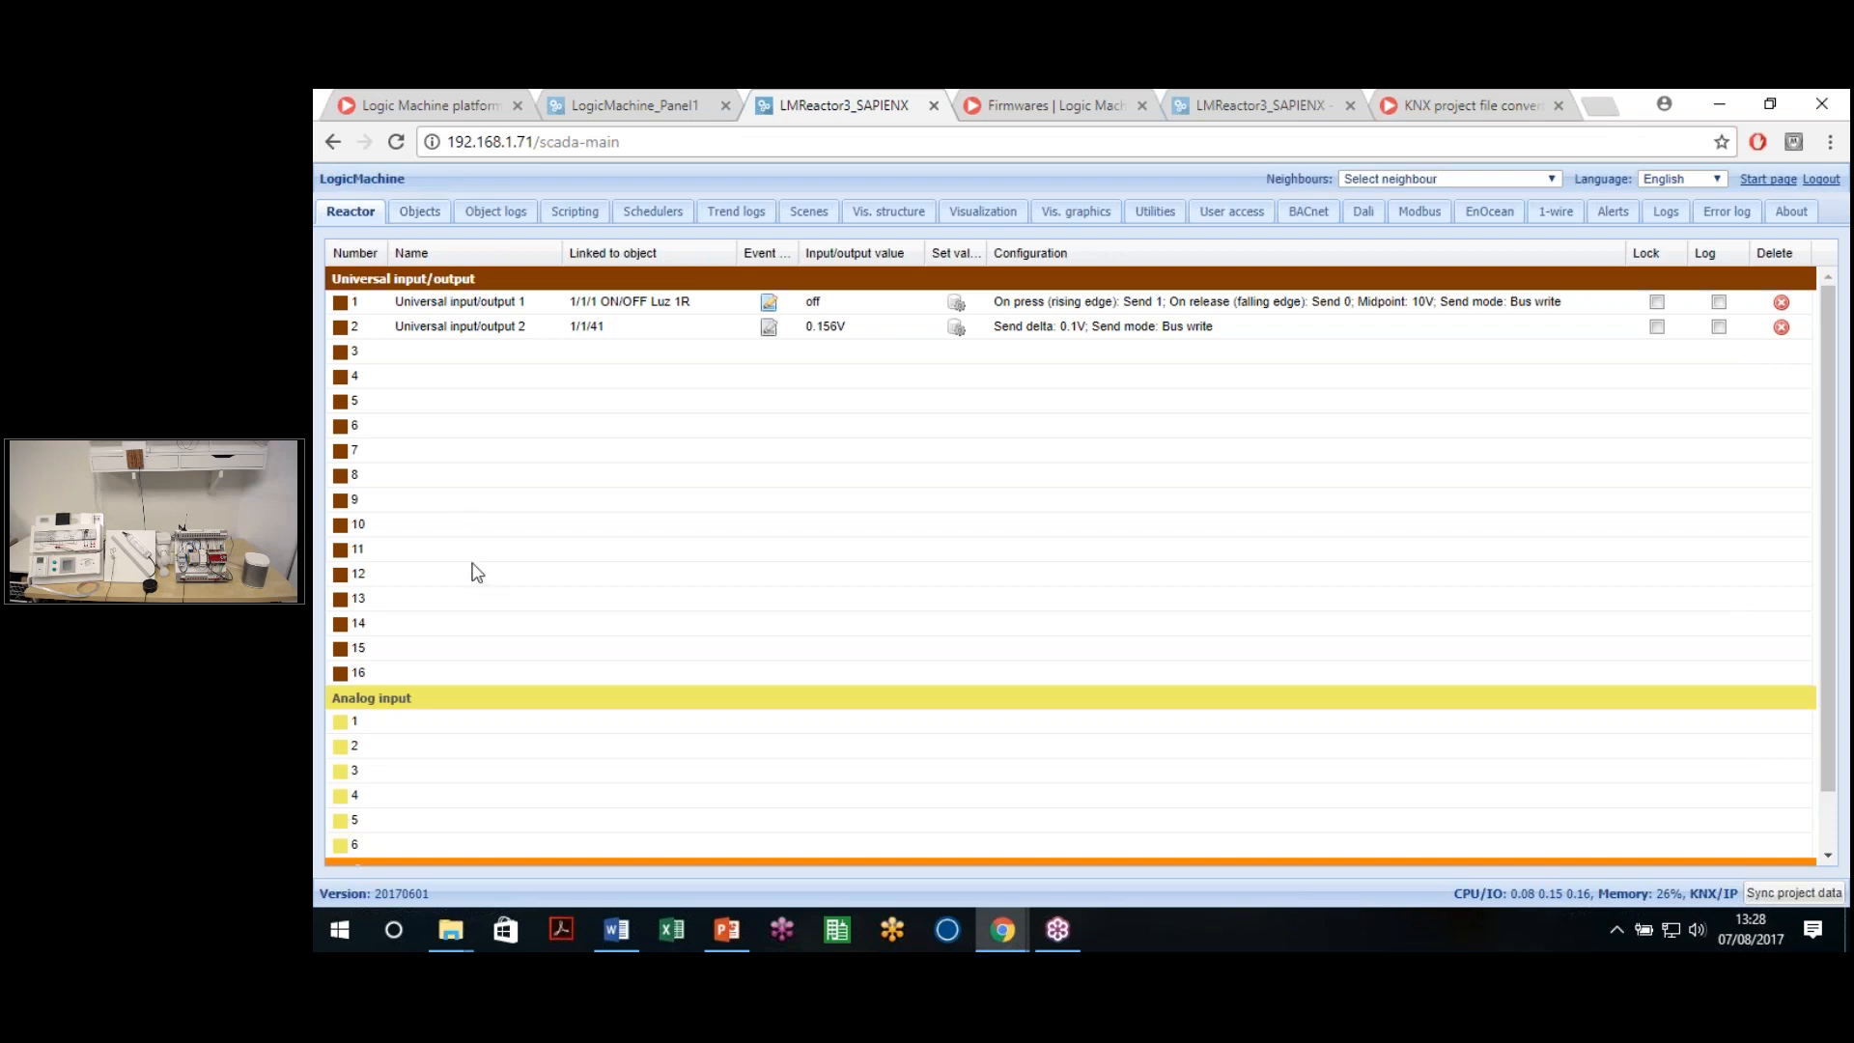
Clear the configurations of analog output 1 and universal I/Os 2 and 1
{"action": "scroll", "coordinate": [664, 478], "scroll_direction": "down", "scroll_amount": 2}
{"action": "scroll", "coordinate": [664, 479], "scroll_direction": "up", "scroll_amount": 2}
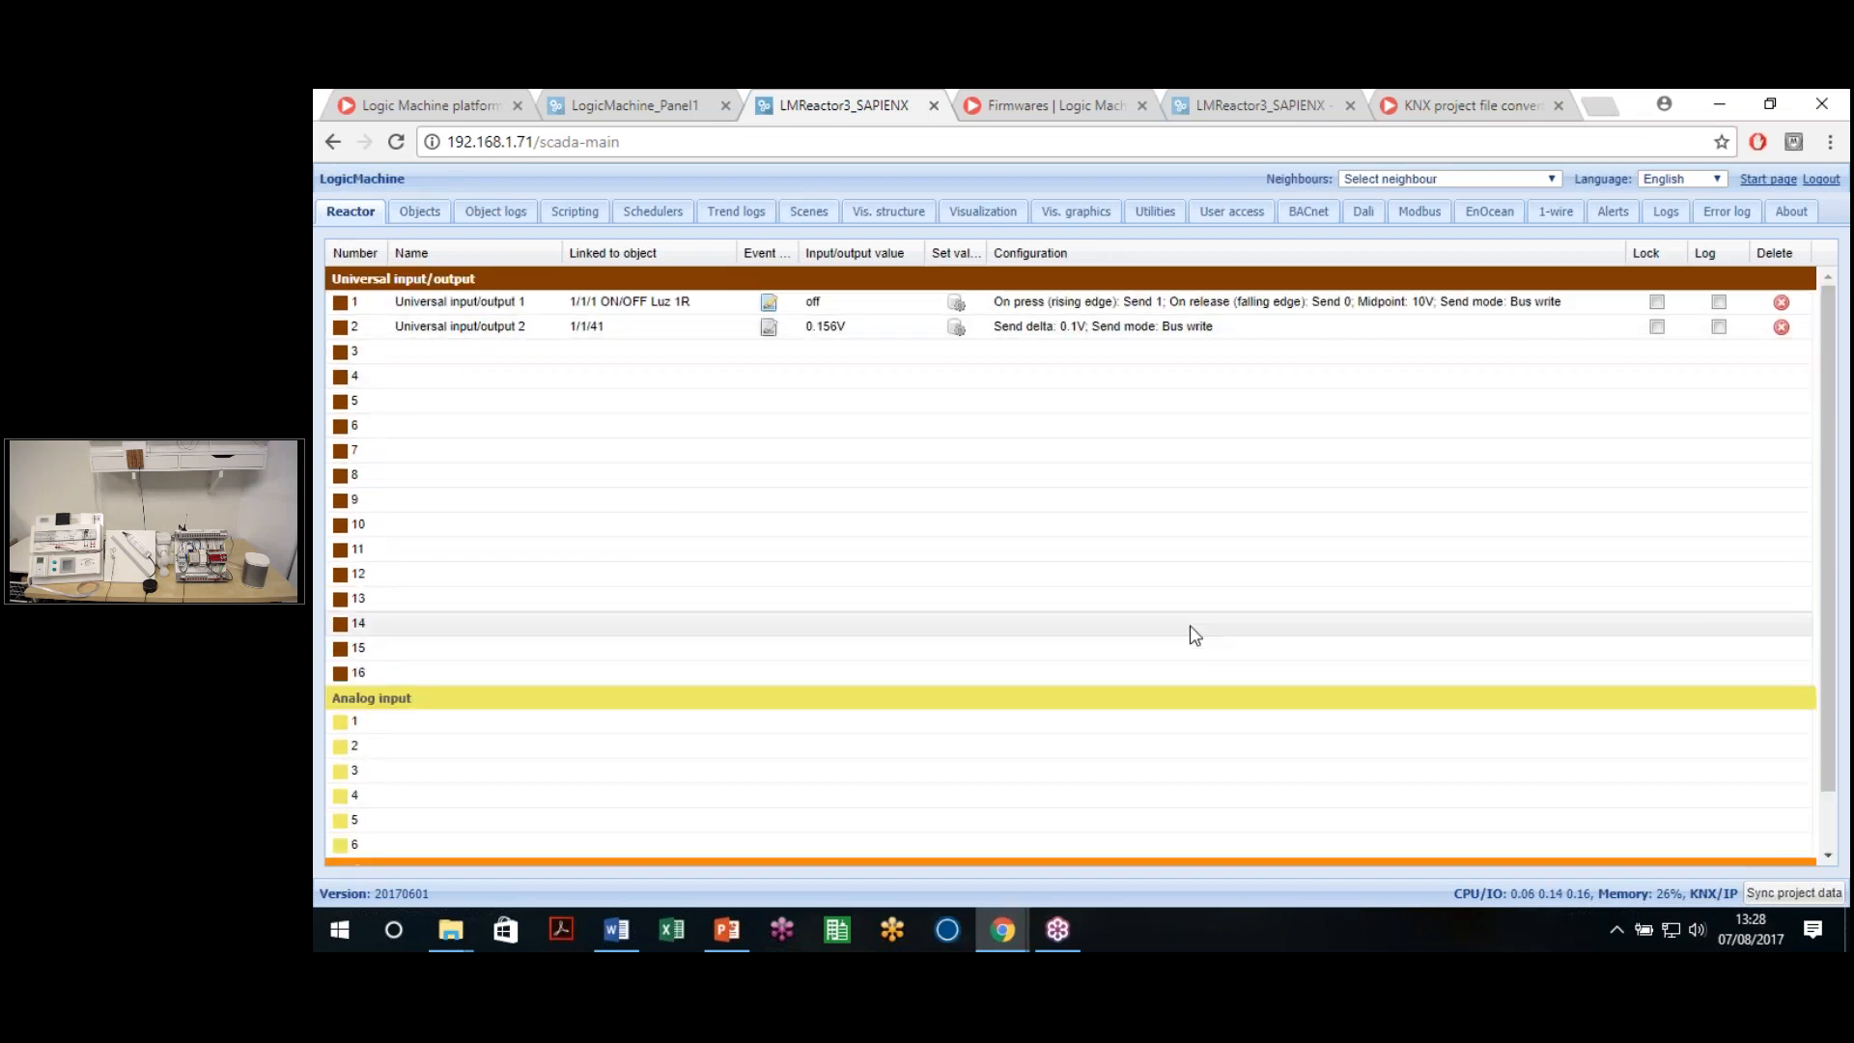
{"action": "scroll", "coordinate": [1138, 685], "scroll_direction": "down", "scroll_amount": 1}
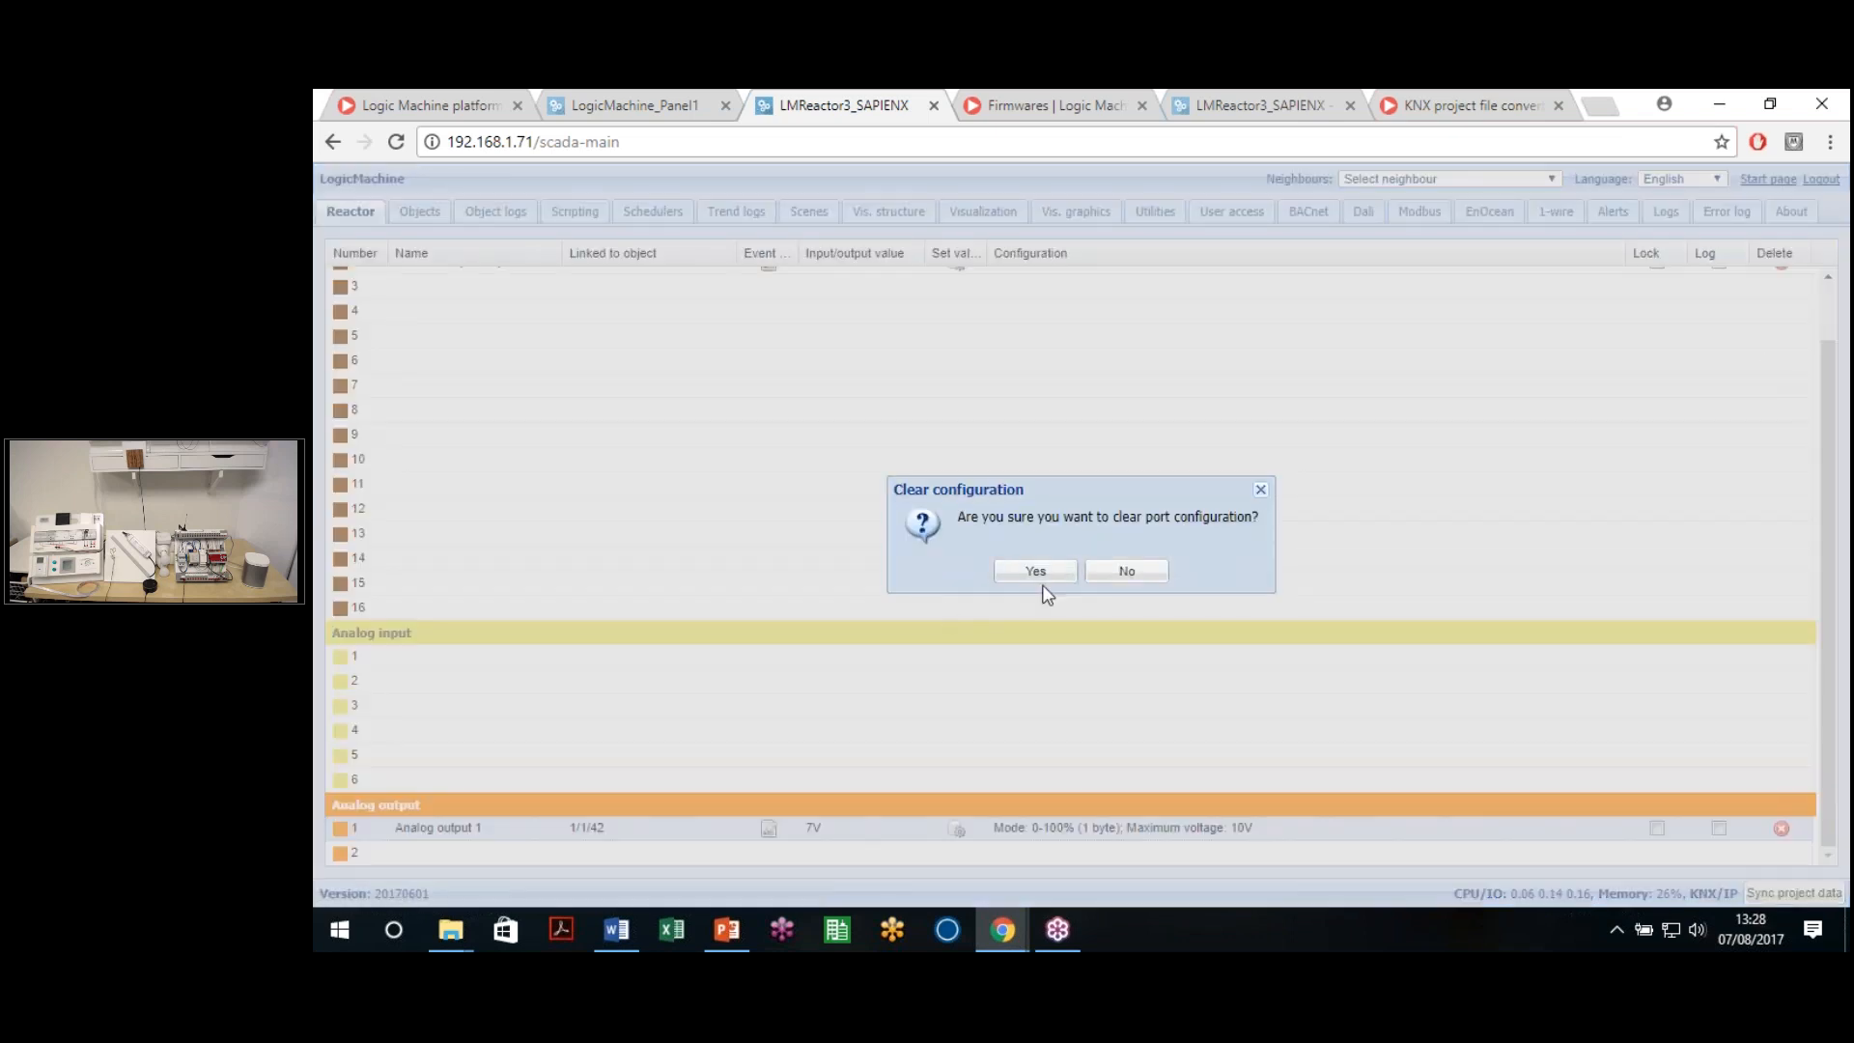
{"action": "left_click", "coordinate": [1029, 568]}
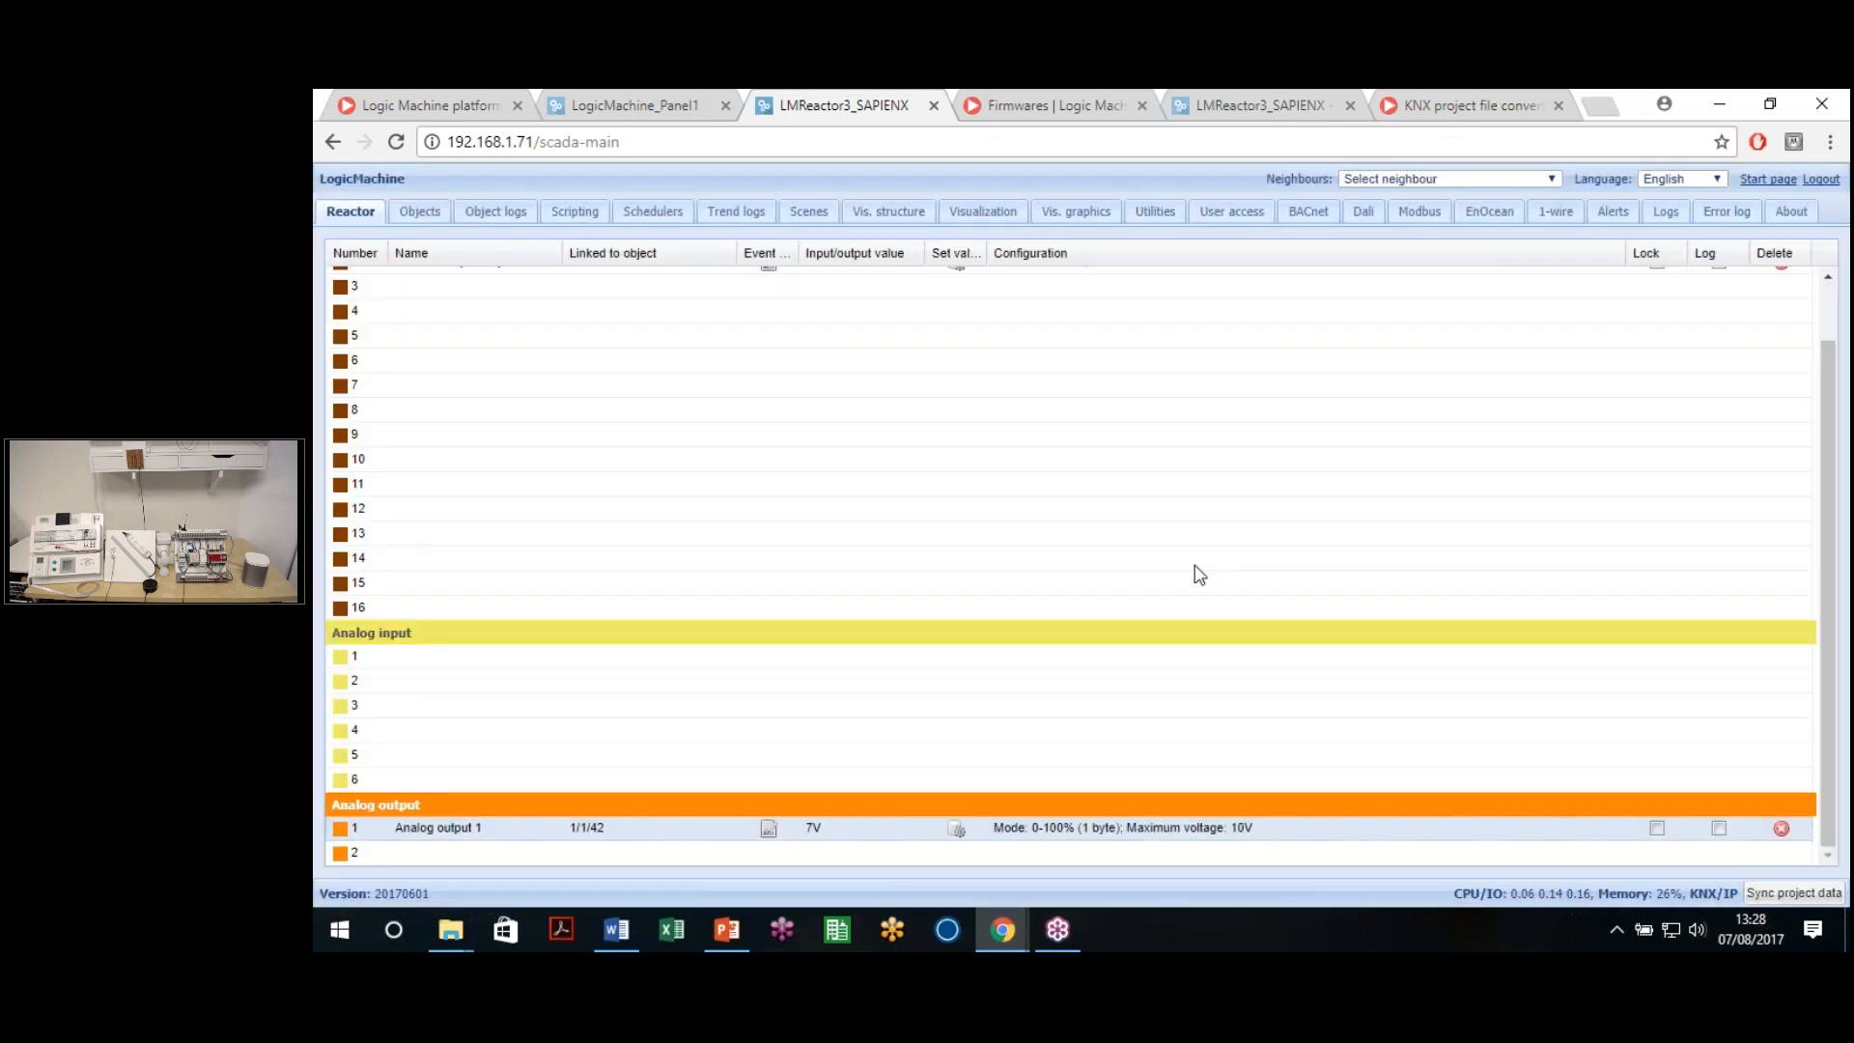
{"action": "scroll", "coordinate": [1712, 350], "scroll_direction": "up", "scroll_amount": 1}
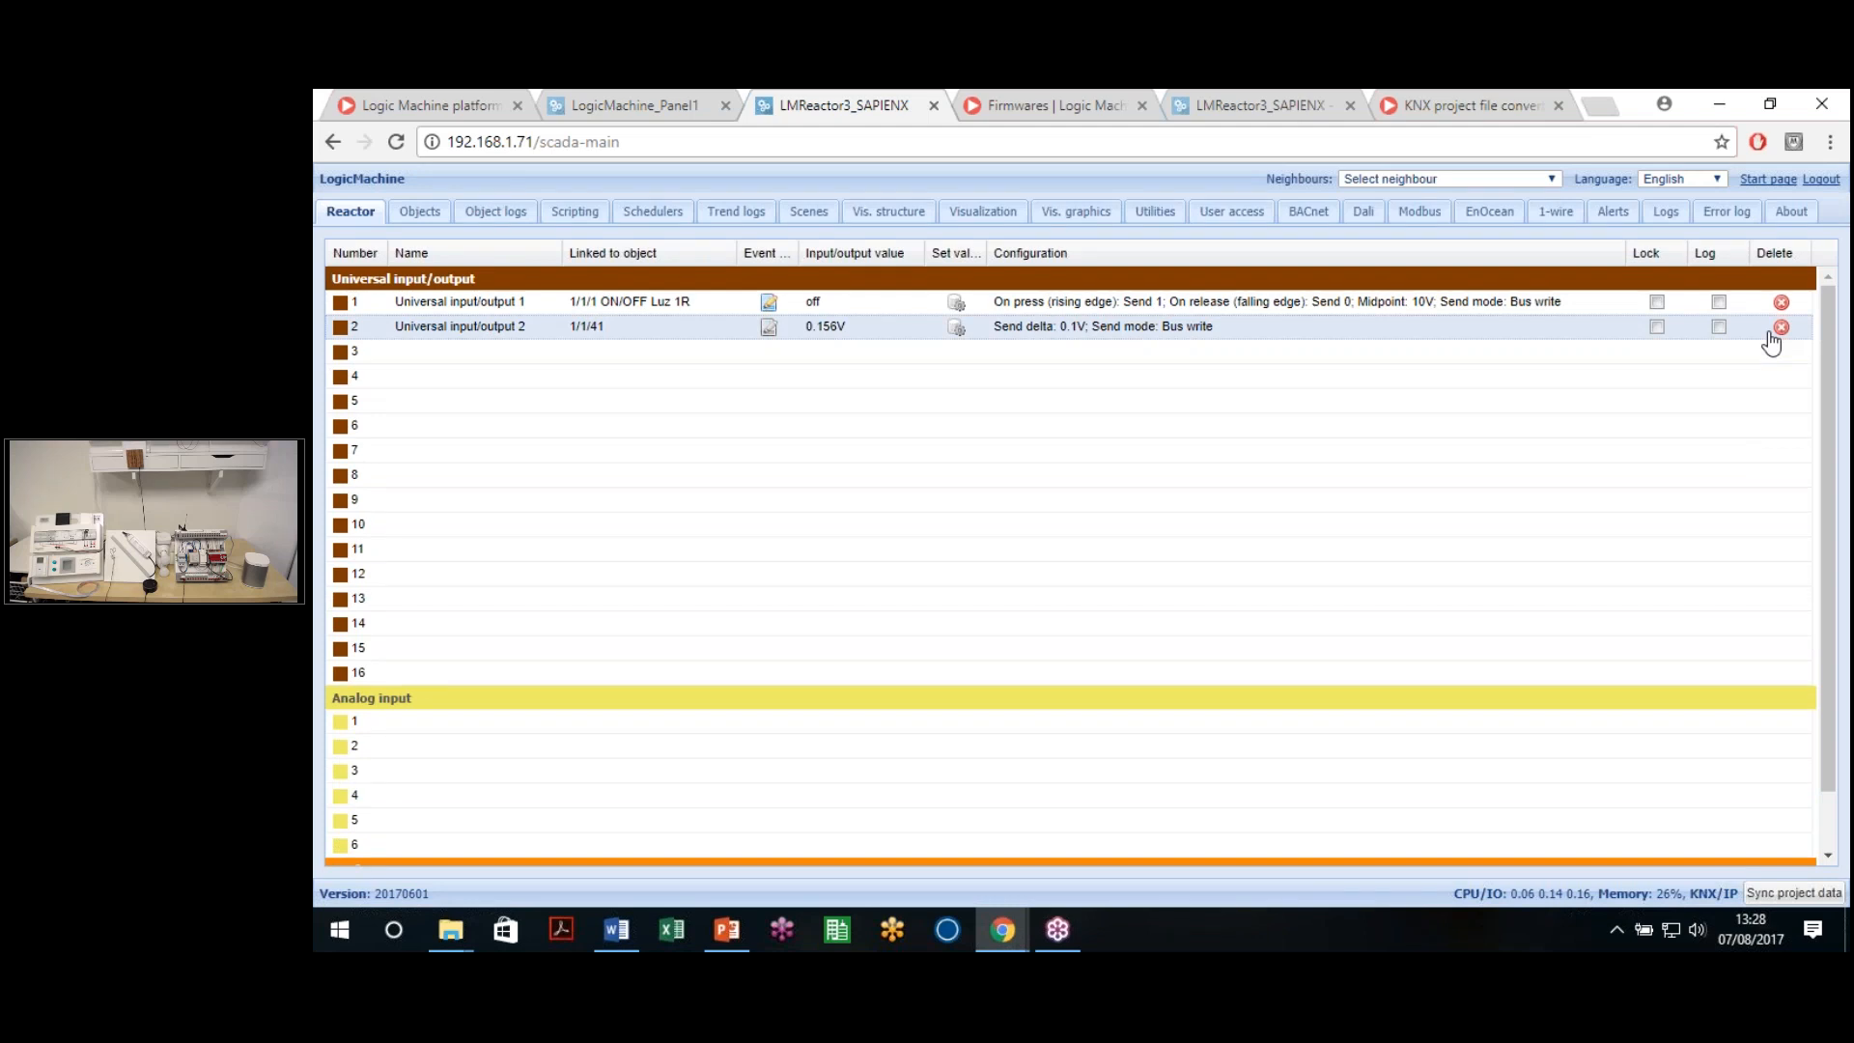
{"action": "left_click", "coordinate": [1781, 326]}
{"action": "key", "text": "Escape"}
{"action": "left_click", "coordinate": [1781, 327]}
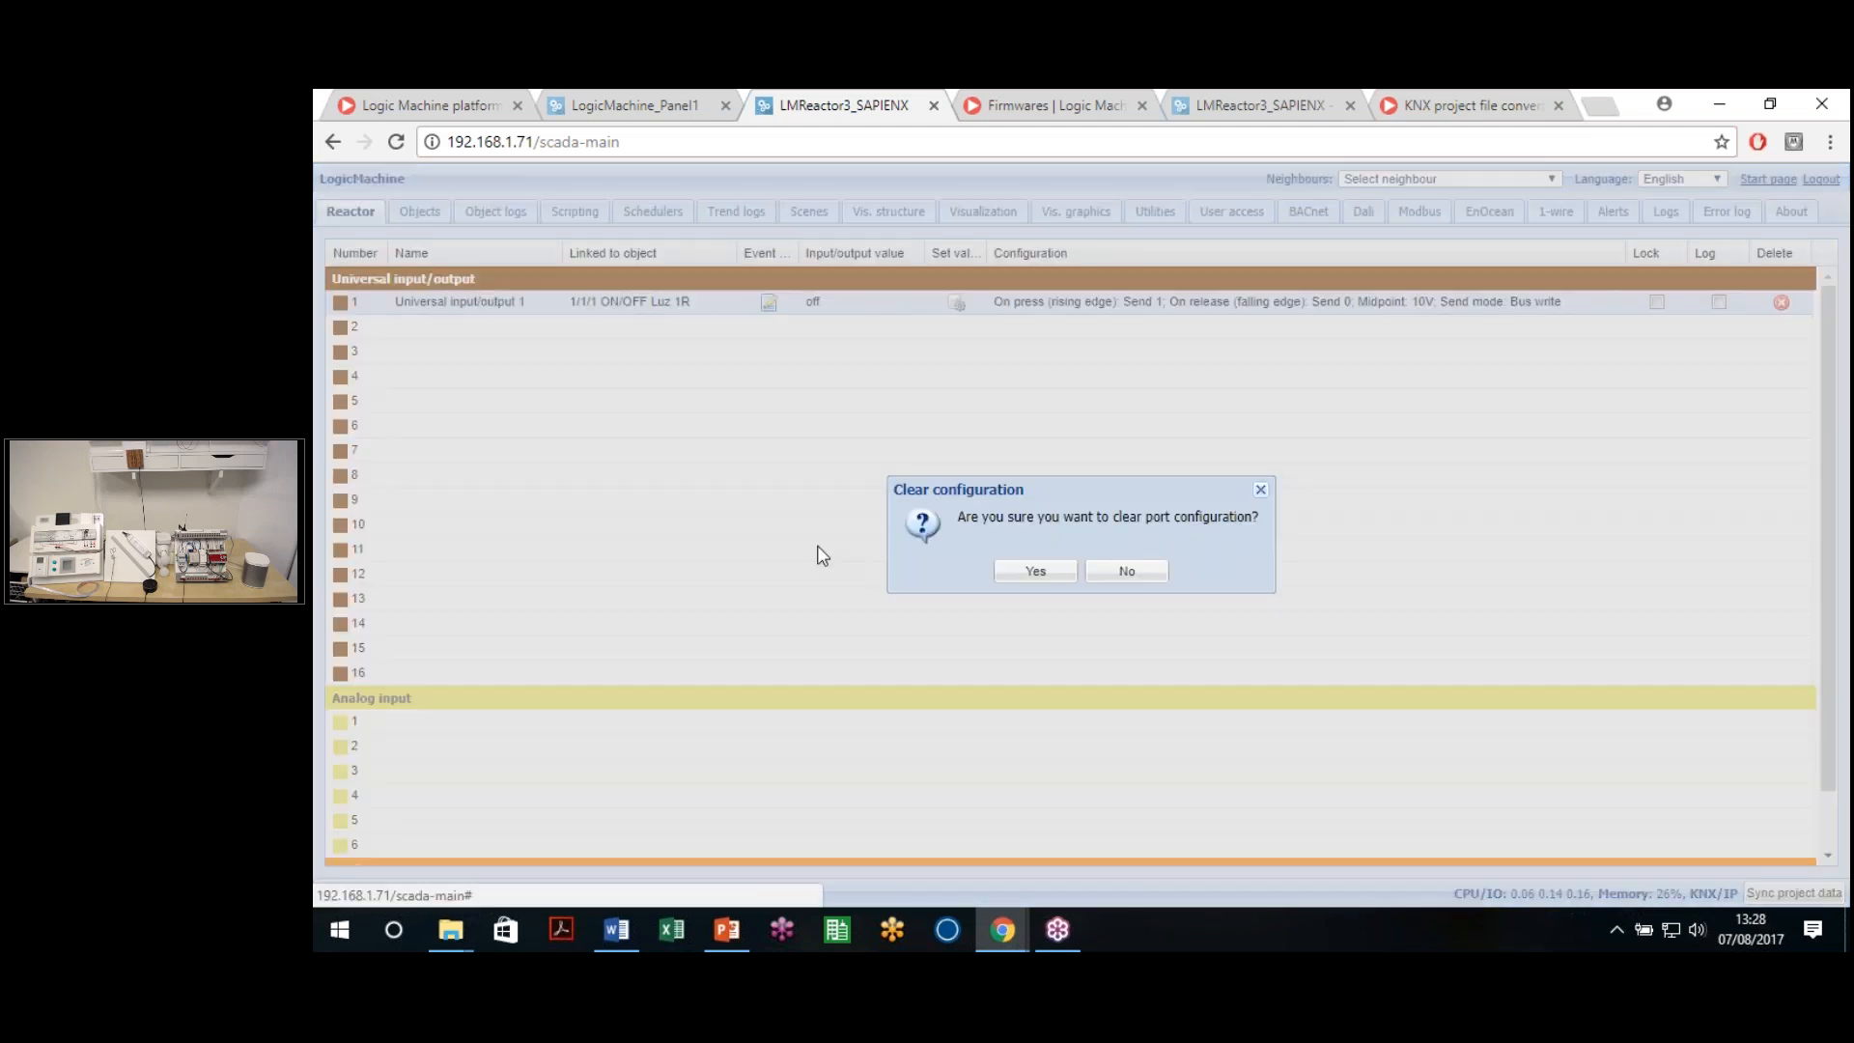
{"action": "left_click", "coordinate": [1010, 568]}
Inspect analog output 1's now-empty settings and close them without changes
{"action": "scroll", "coordinate": [637, 473], "scroll_direction": "down", "scroll_amount": 1}
{"action": "scroll", "coordinate": [629, 481], "scroll_direction": "up", "scroll_amount": 1}
{"action": "scroll", "coordinate": [608, 511], "scroll_direction": "down", "scroll_amount": 1}
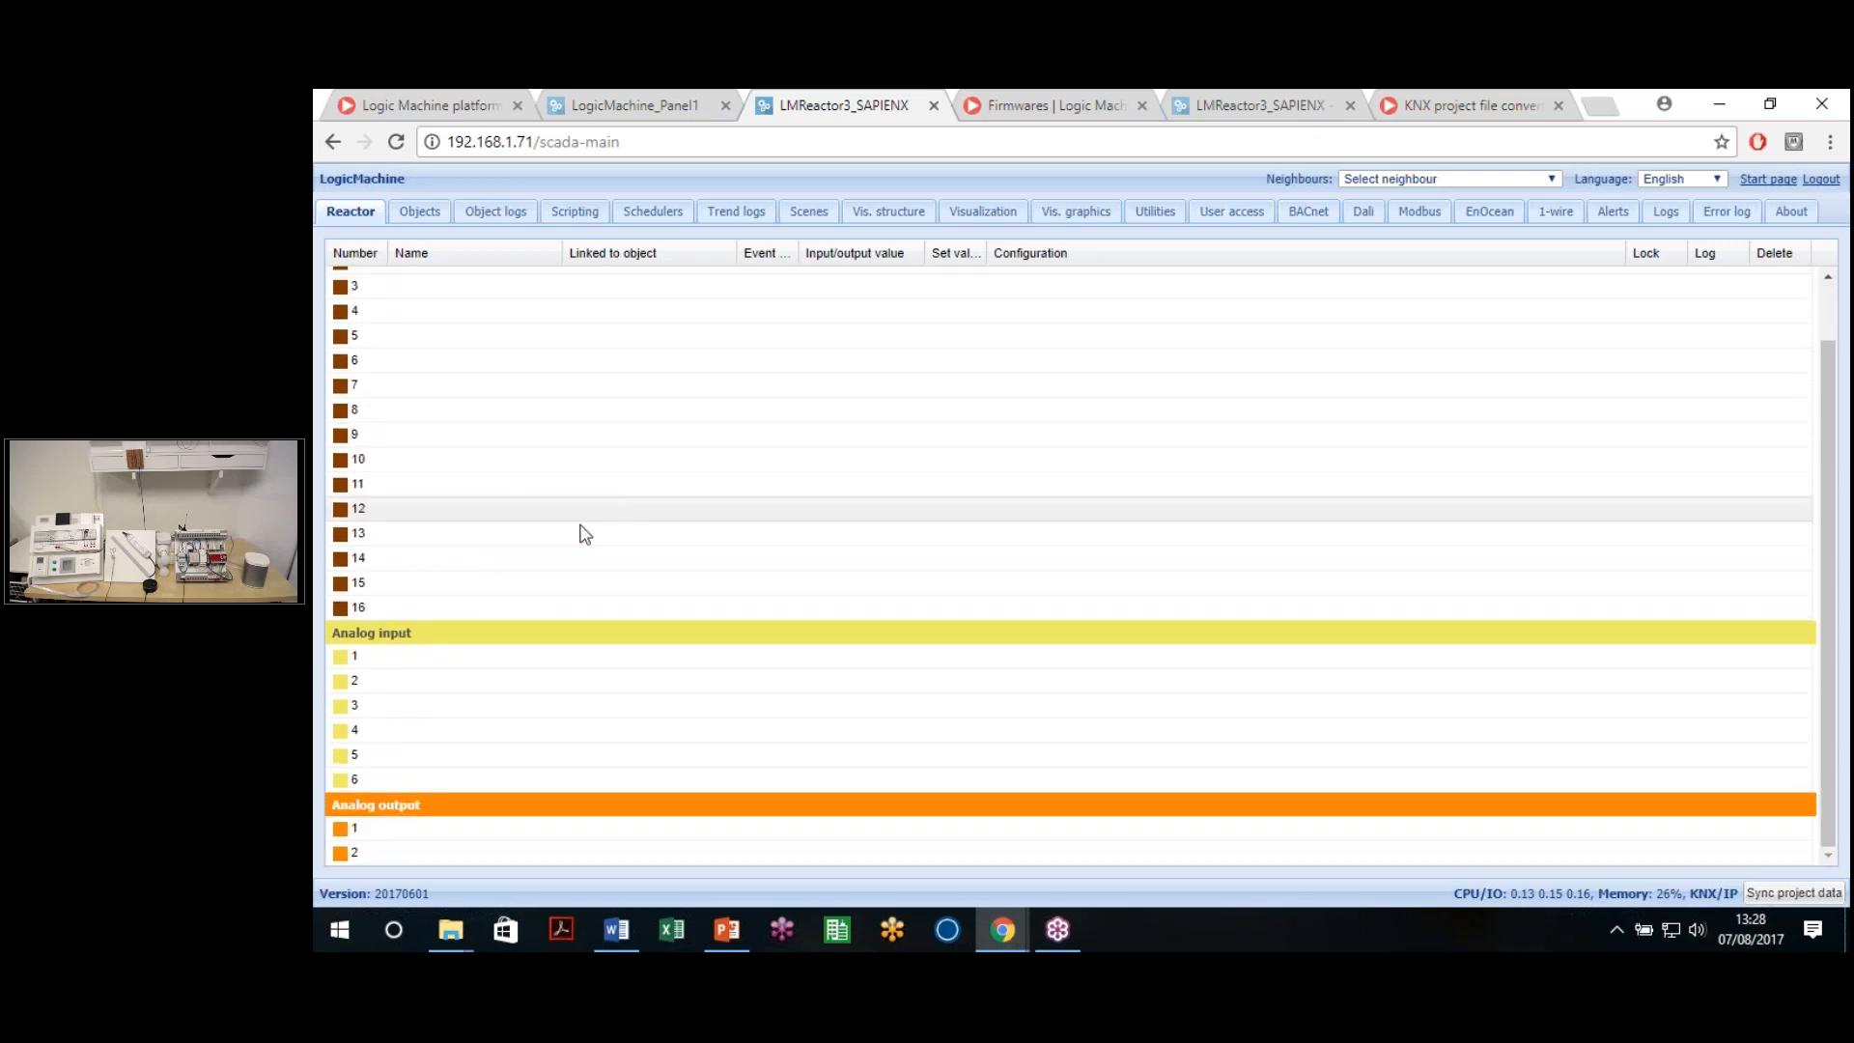
{"action": "scroll", "coordinate": [432, 614], "scroll_direction": "up", "scroll_amount": 1}
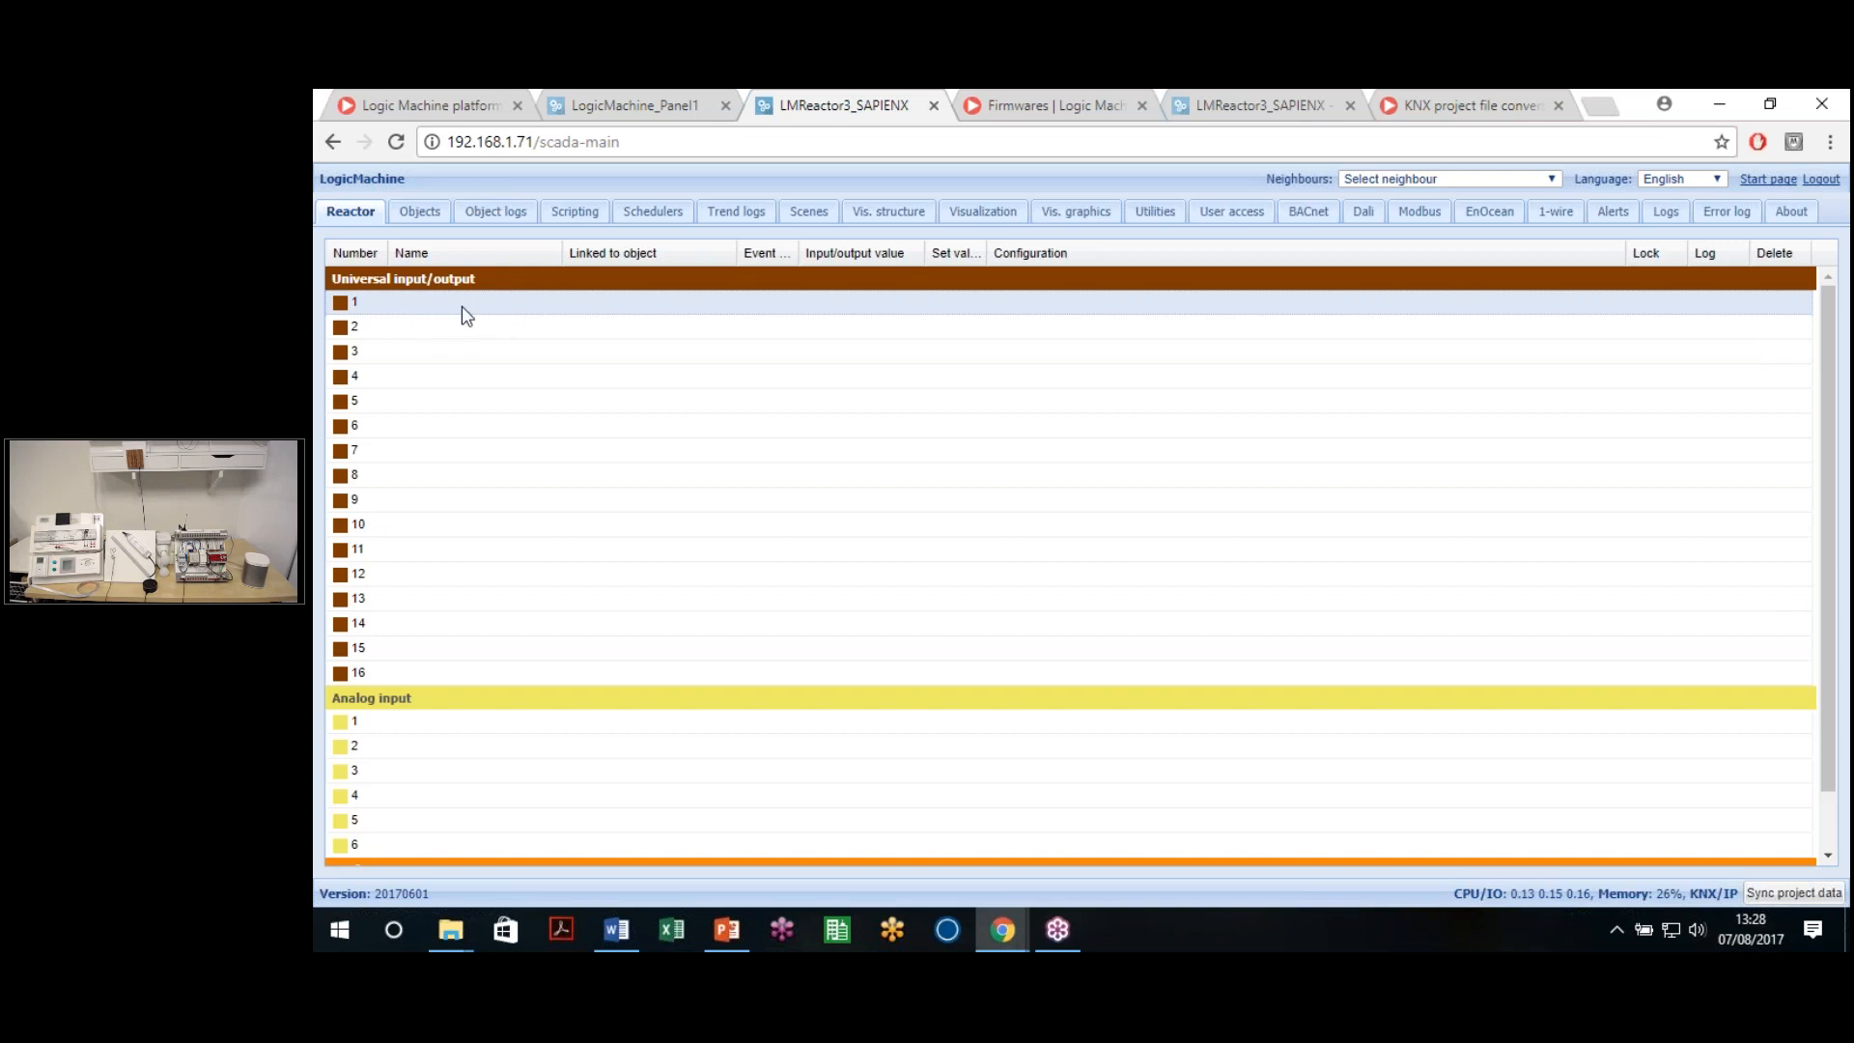
{"action": "scroll", "coordinate": [414, 686], "scroll_direction": "down", "scroll_amount": 1}
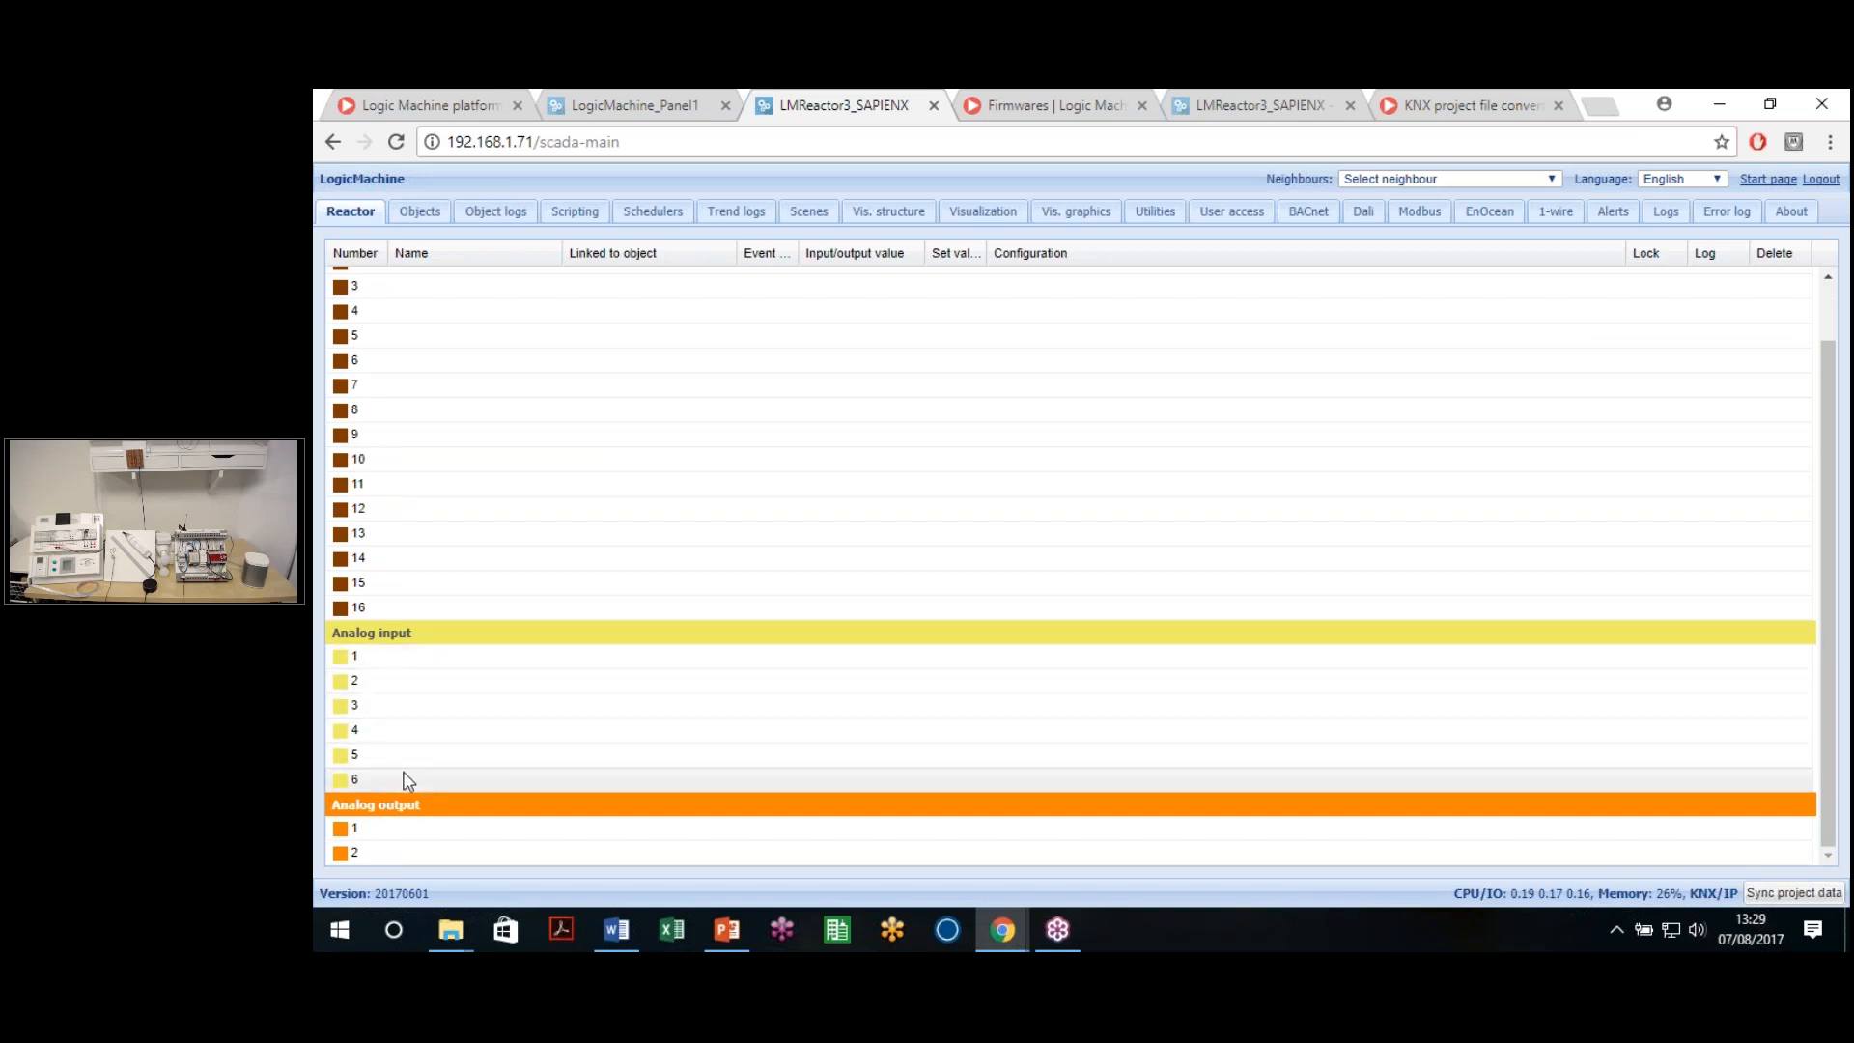
{"action": "left_click", "coordinate": [417, 832]}
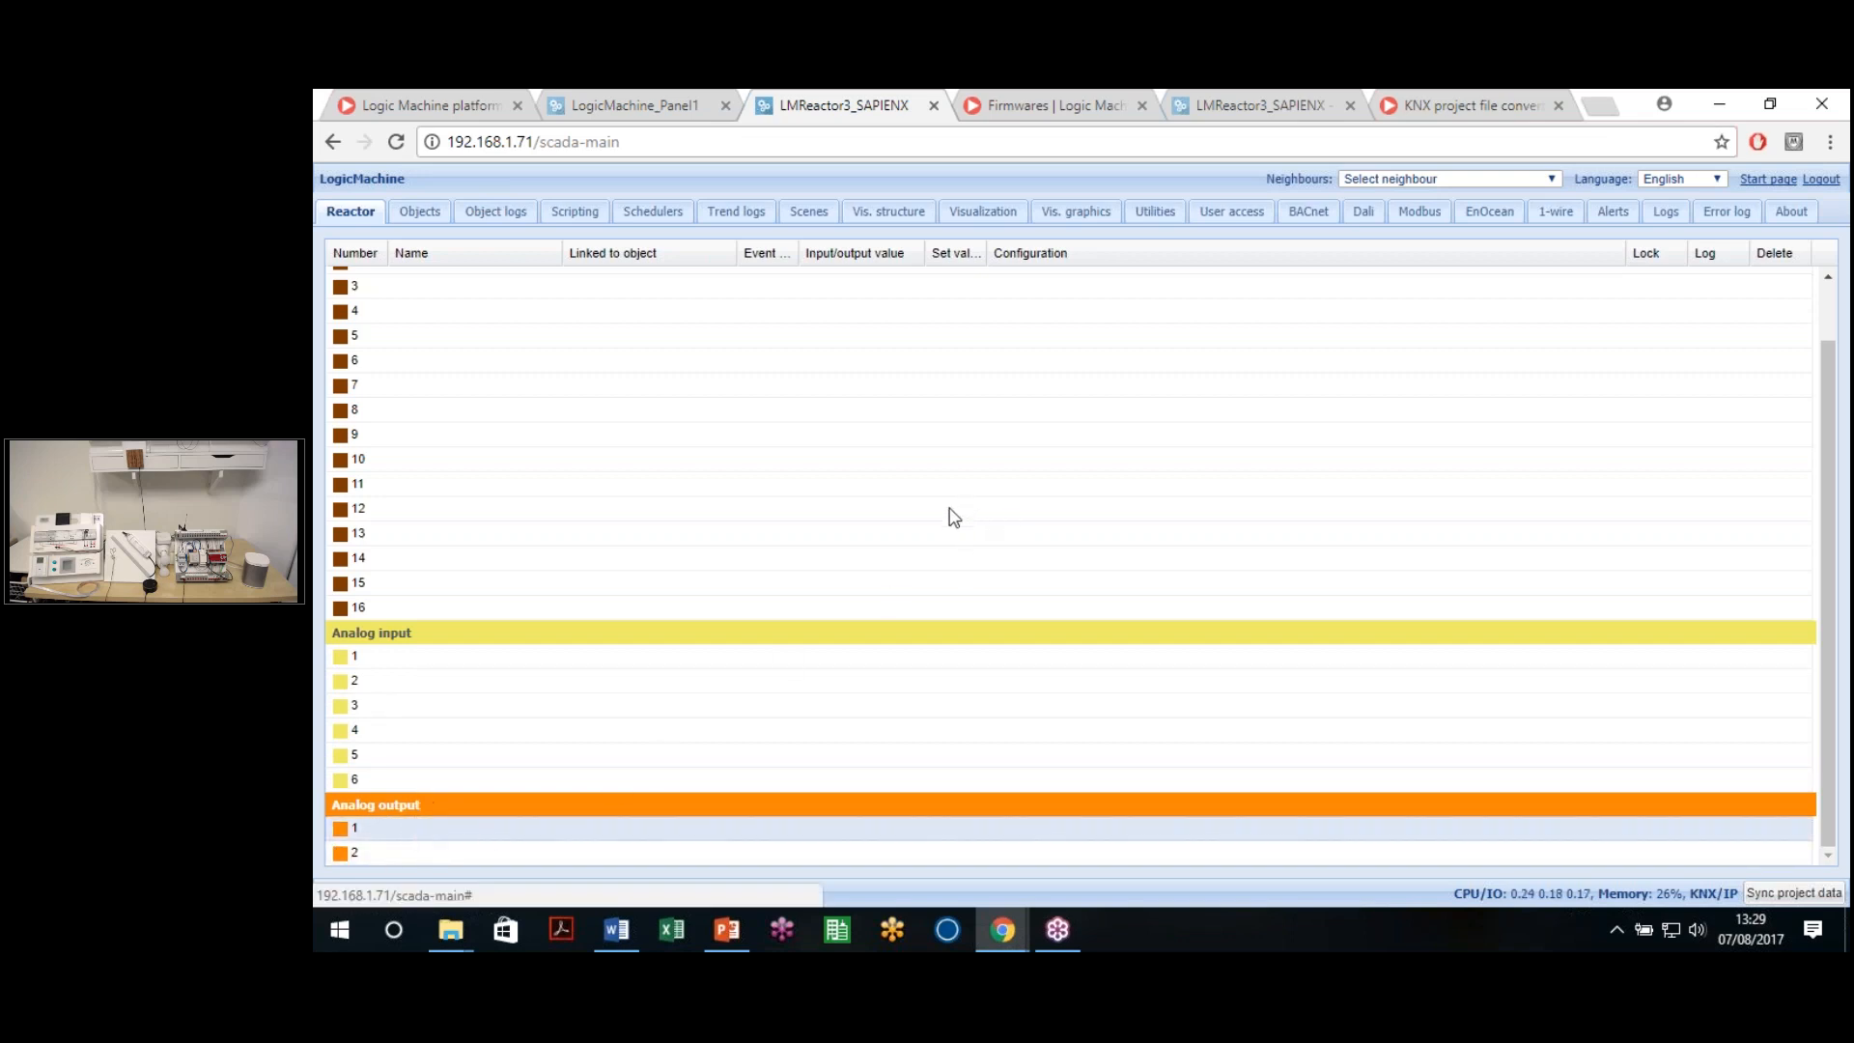
{"action": "double_click", "coordinate": [387, 854]}
{"action": "left_click", "coordinate": [1307, 811]}
{"action": "scroll", "coordinate": [705, 652], "scroll_direction": "up", "scroll_amount": 2}
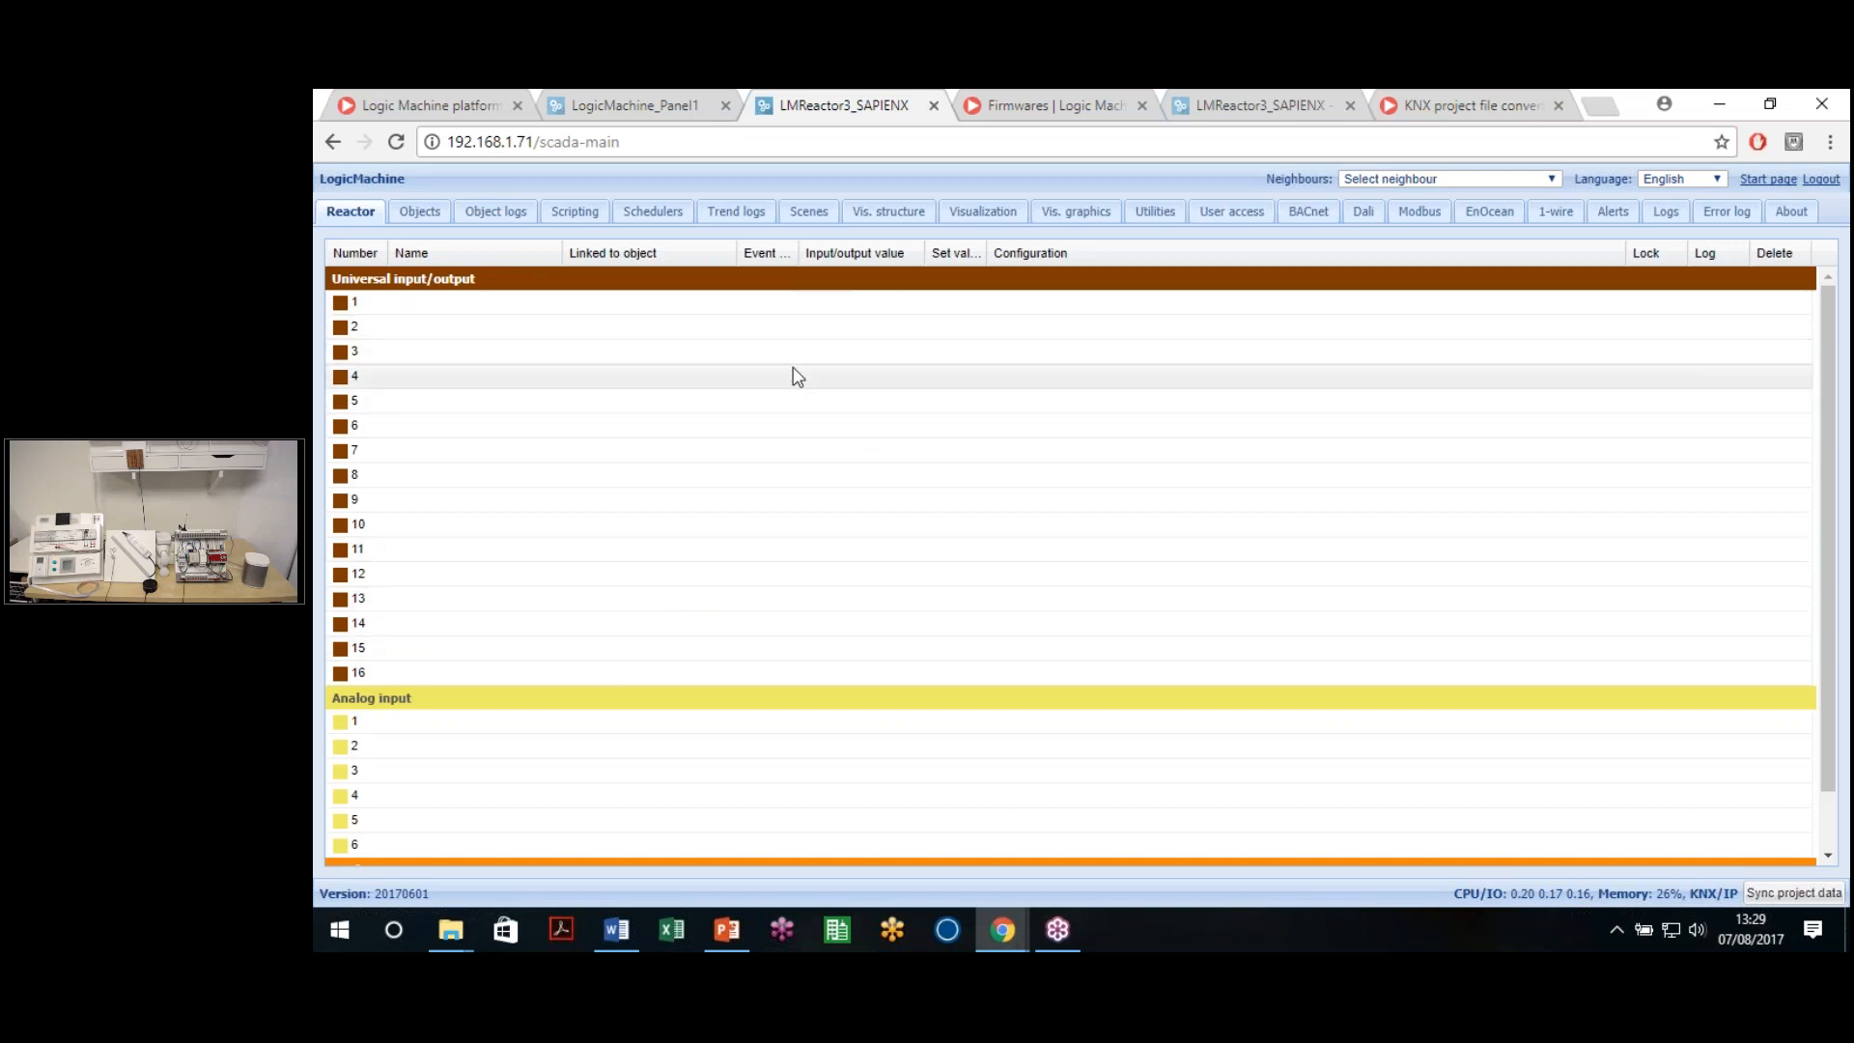
For universal input/output 1, choose 1/1/1 ON/OFF Luz 1R as the status object
{"action": "left_click", "coordinate": [883, 310]}
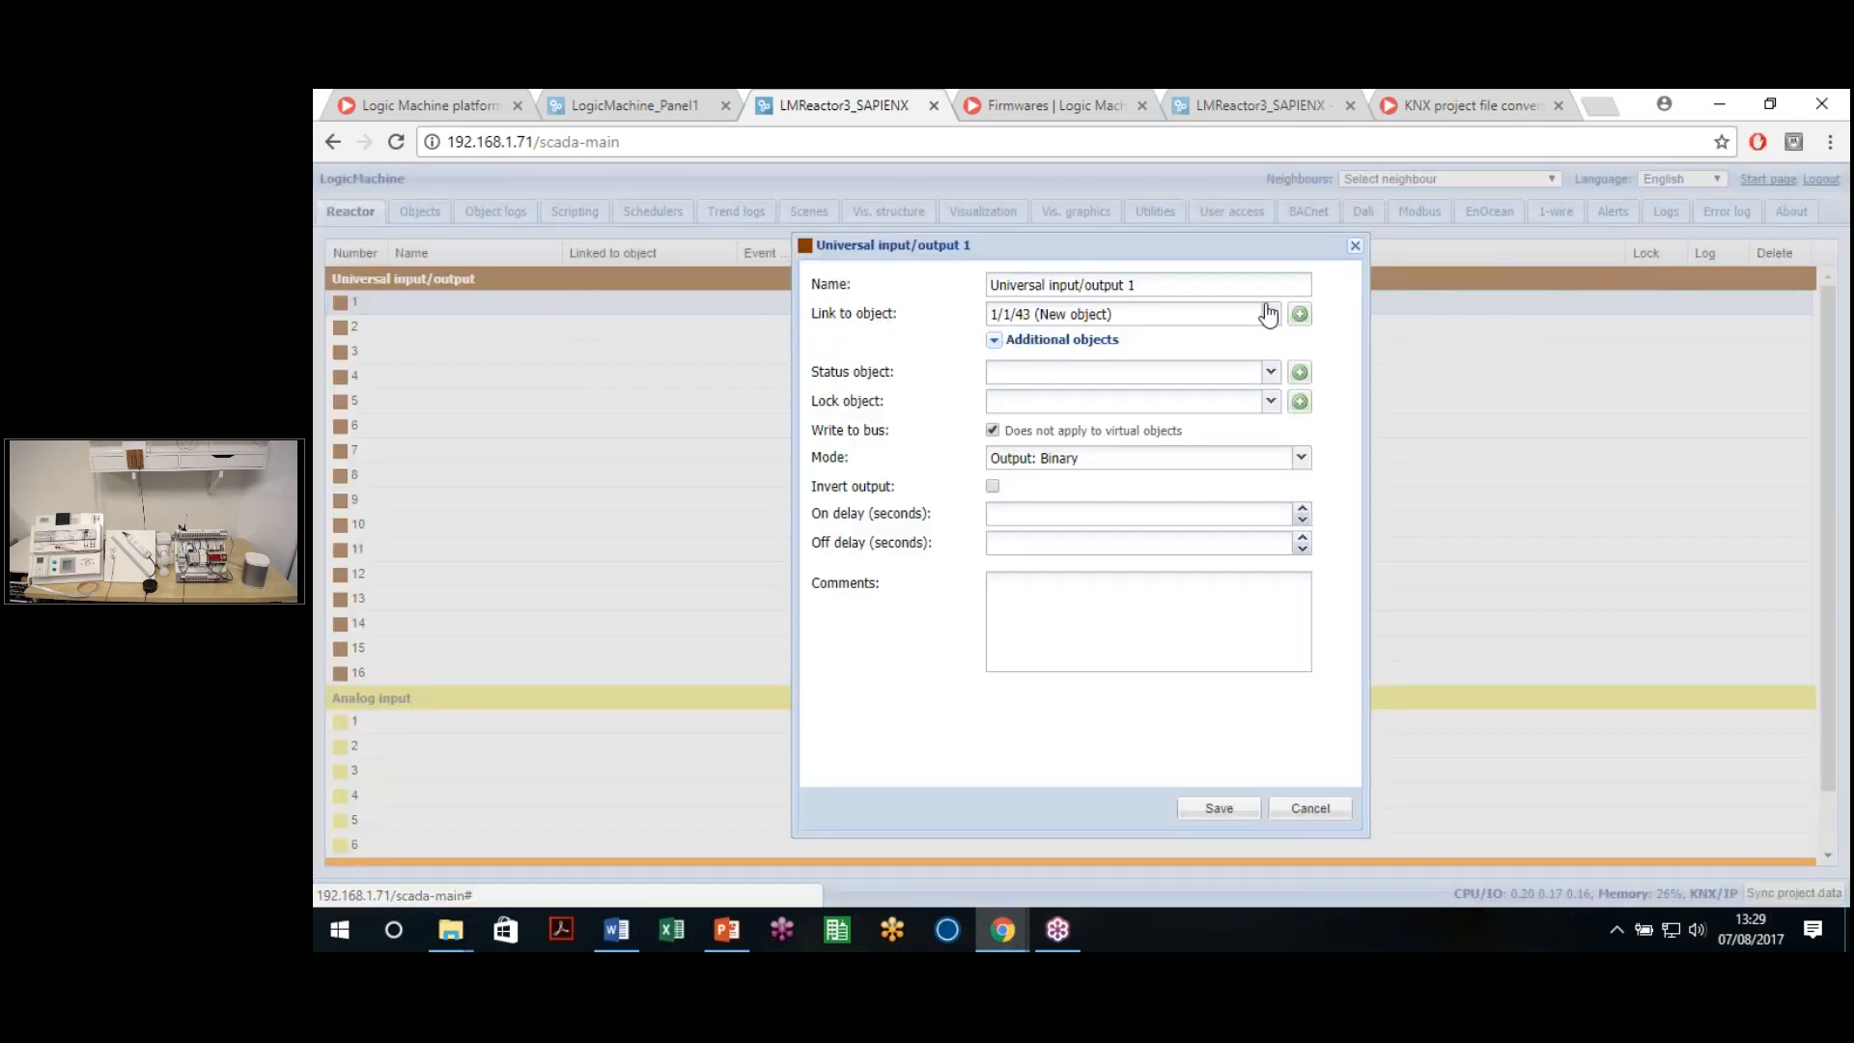
{"action": "left_click", "coordinate": [1173, 376]}
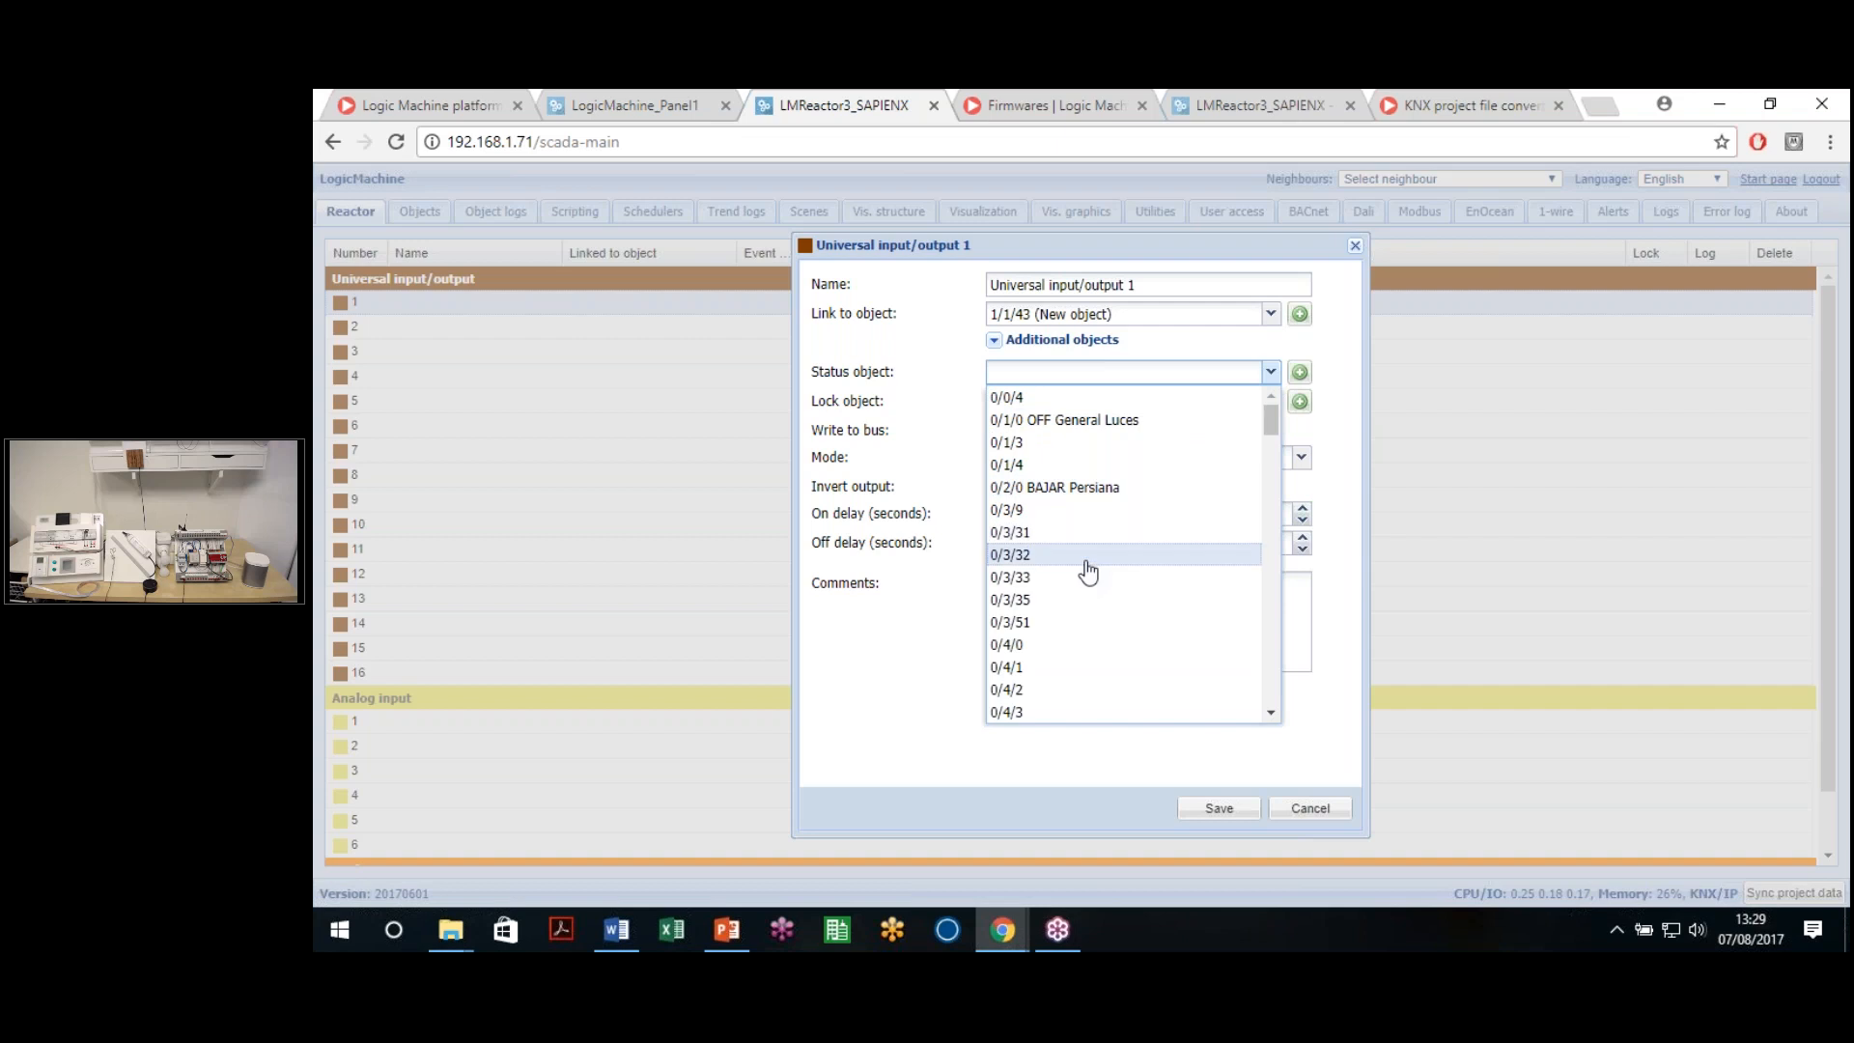
{"action": "scroll", "coordinate": [1082, 576], "scroll_direction": "down", "scroll_amount": 7}
{"action": "scroll", "coordinate": [1081, 576], "scroll_direction": "up", "scroll_amount": 3}
{"action": "scroll", "coordinate": [1083, 572], "scroll_direction": "up", "scroll_amount": 2}
{"action": "scroll", "coordinate": [1080, 567], "scroll_direction": "up", "scroll_amount": 1}
{"action": "scroll", "coordinate": [1083, 570], "scroll_direction": "down", "scroll_amount": 1}
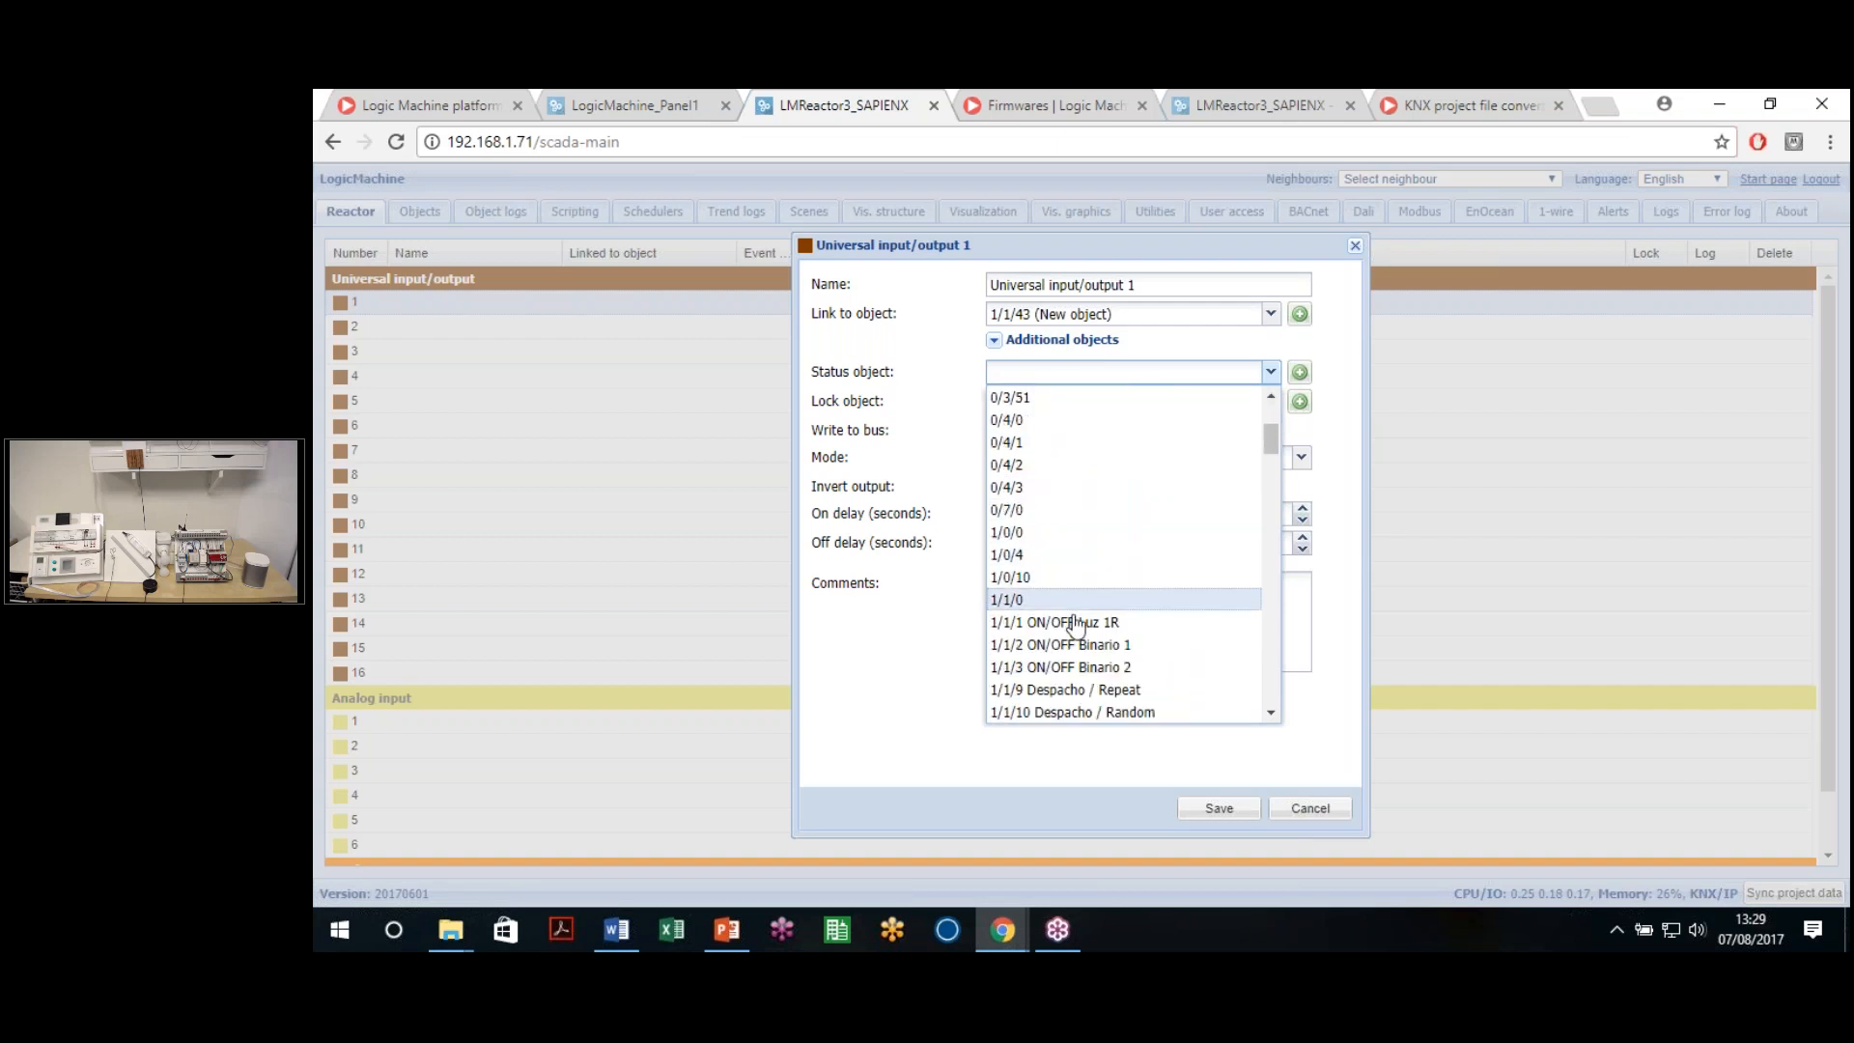
{"action": "left_click", "coordinate": [1043, 623]}
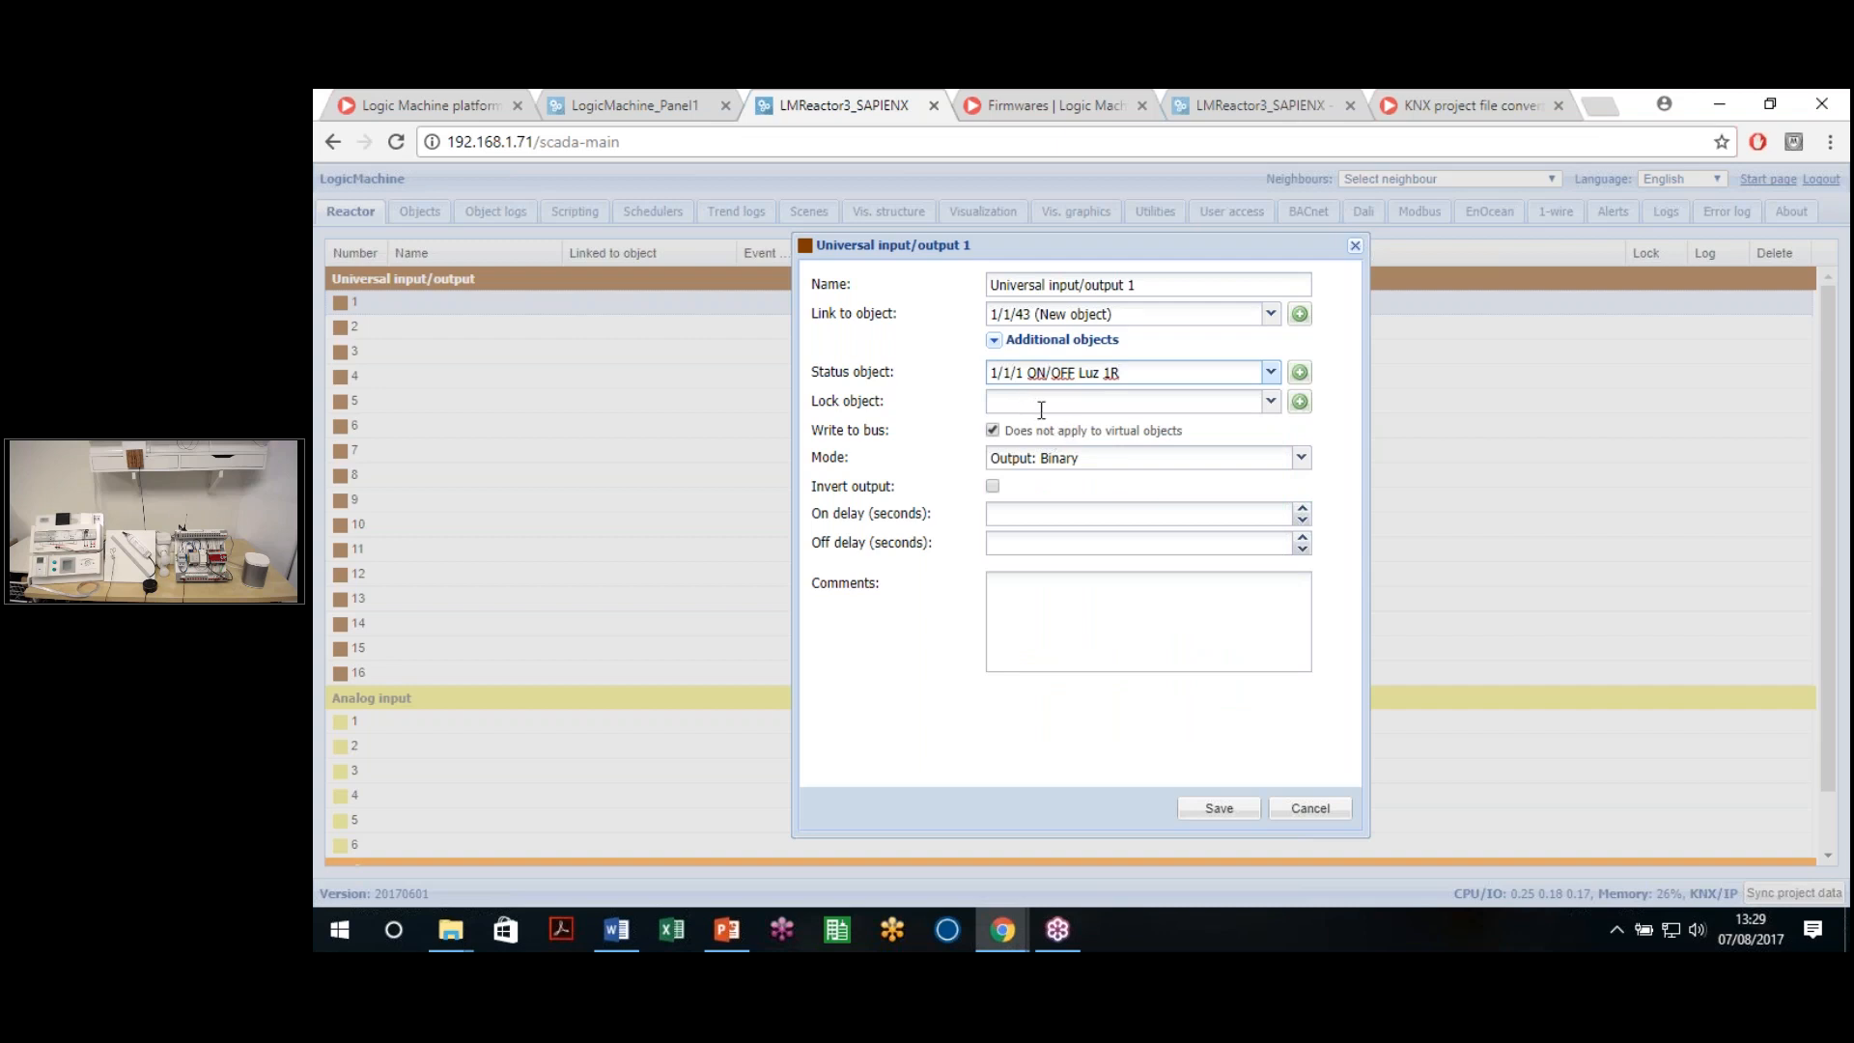
Set the mode to Input: Binary: On/Off, sending 1 on press and 0 on release
{"action": "left_click", "coordinate": [1062, 462]}
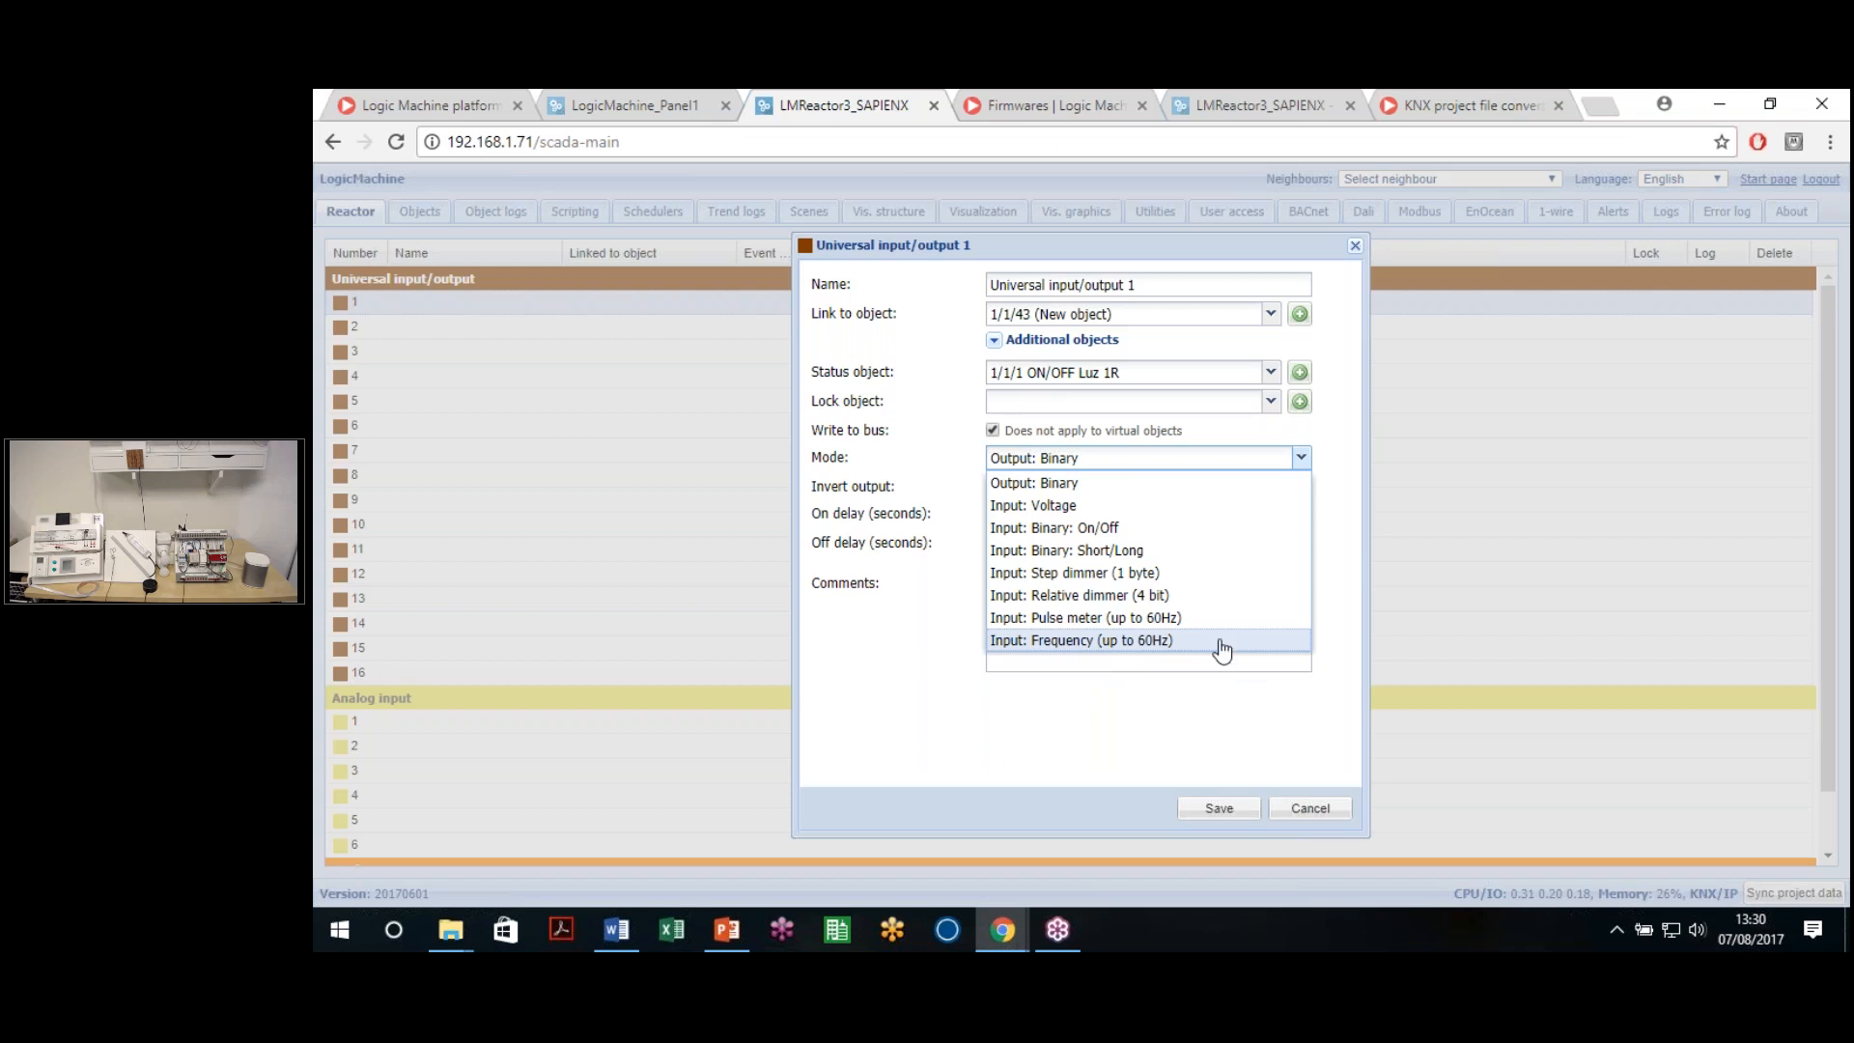
{"action": "left_click", "coordinate": [1101, 528]}
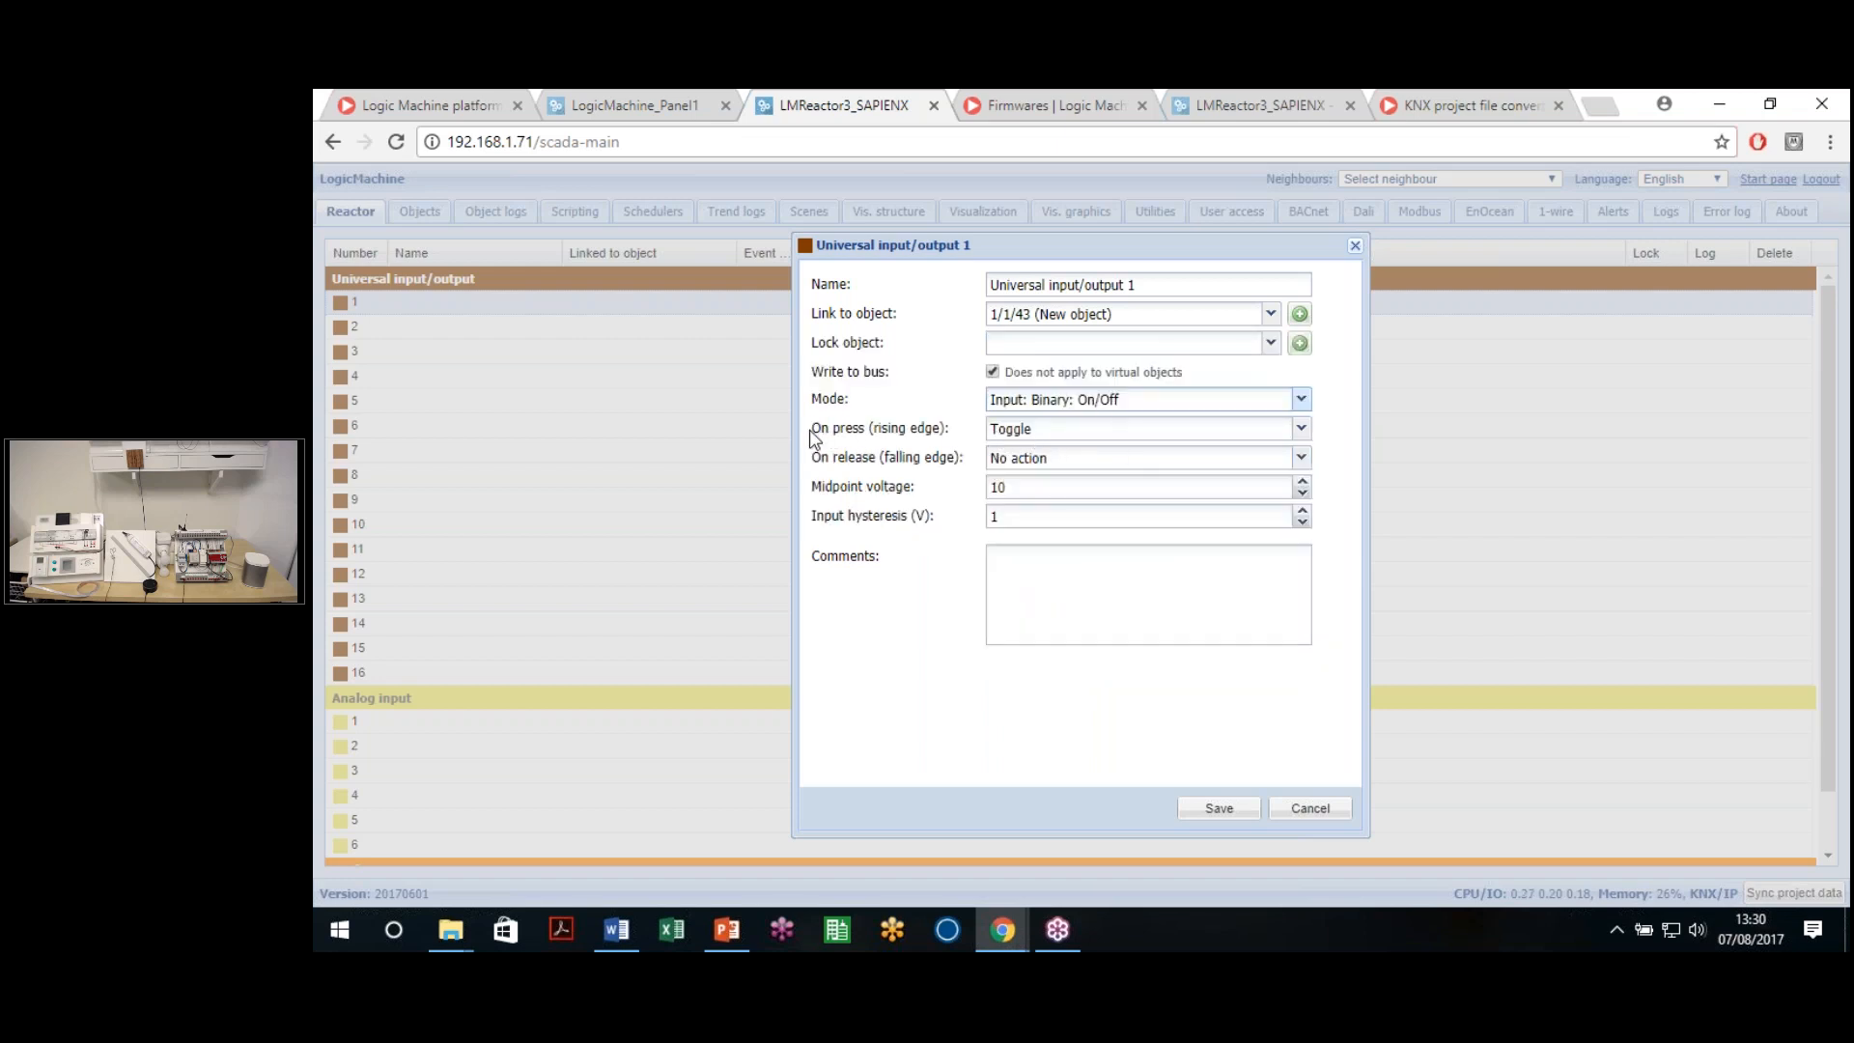
{"action": "left_click", "coordinate": [917, 430]}
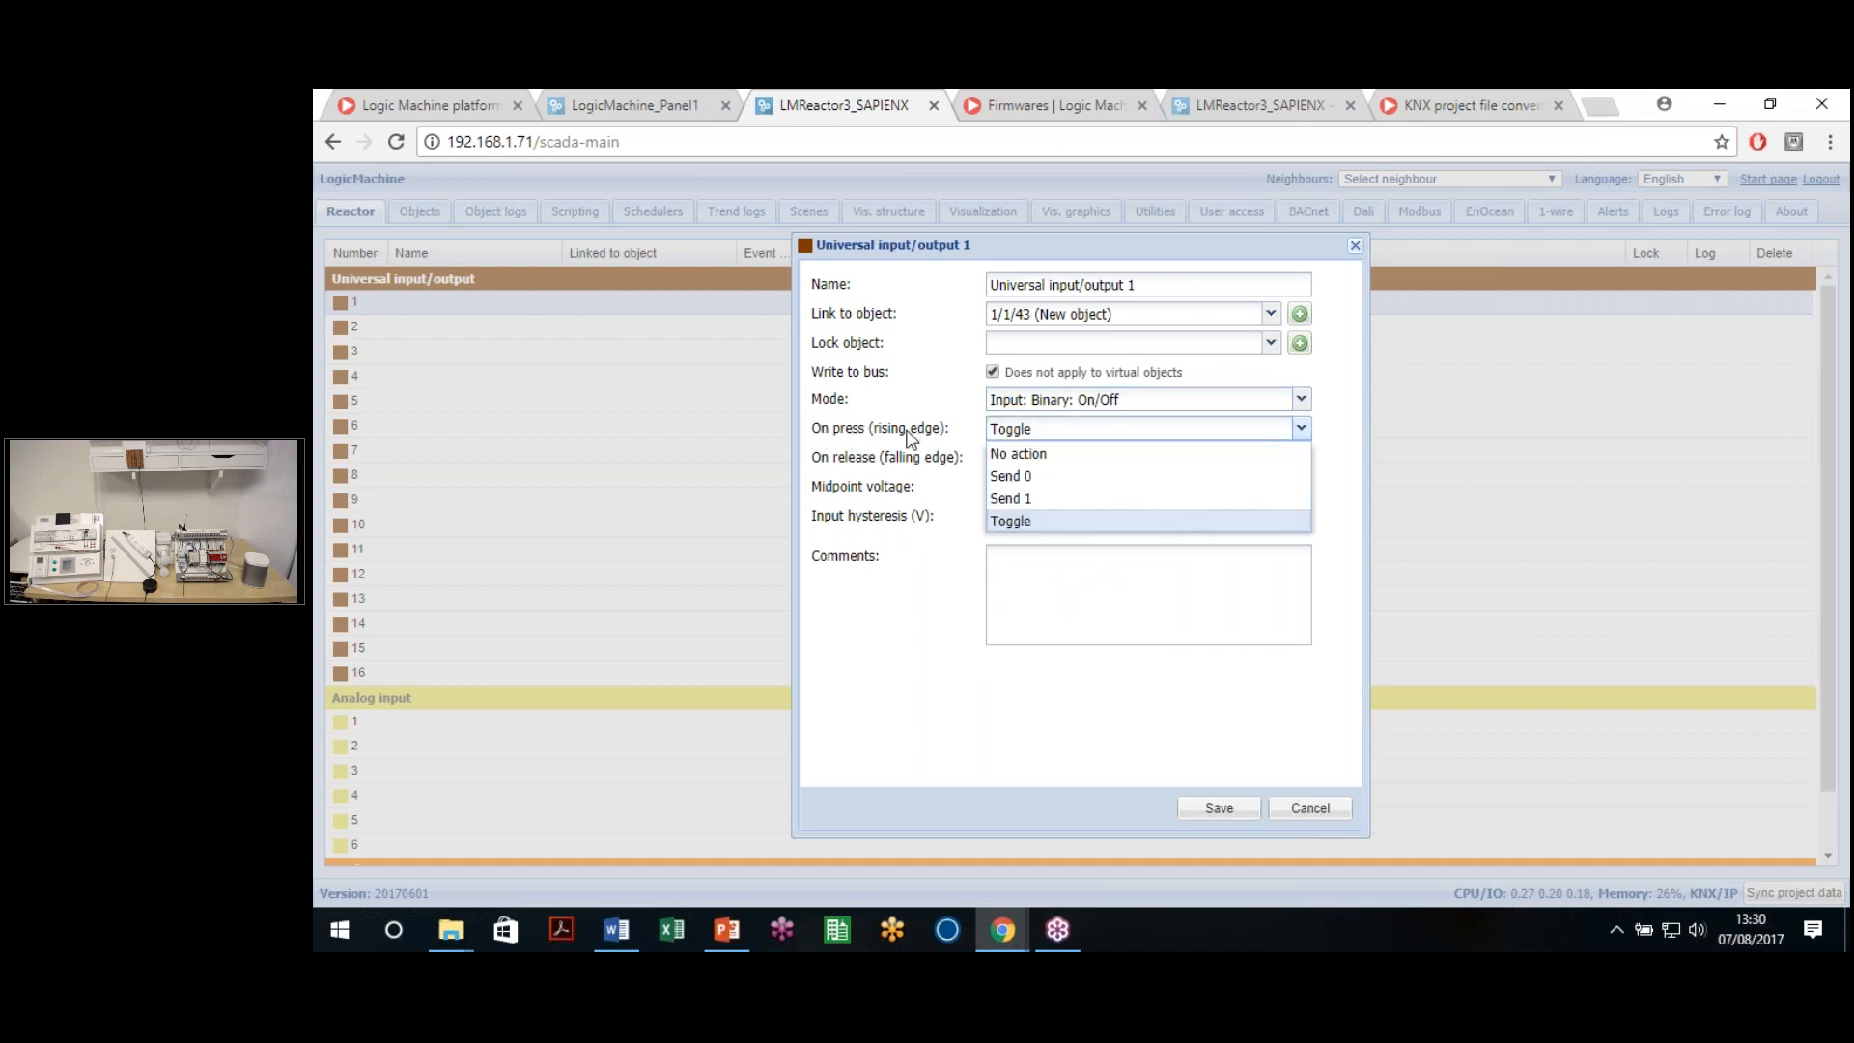
{"action": "left_click", "coordinate": [944, 436]}
{"action": "left_click", "coordinate": [1030, 434]}
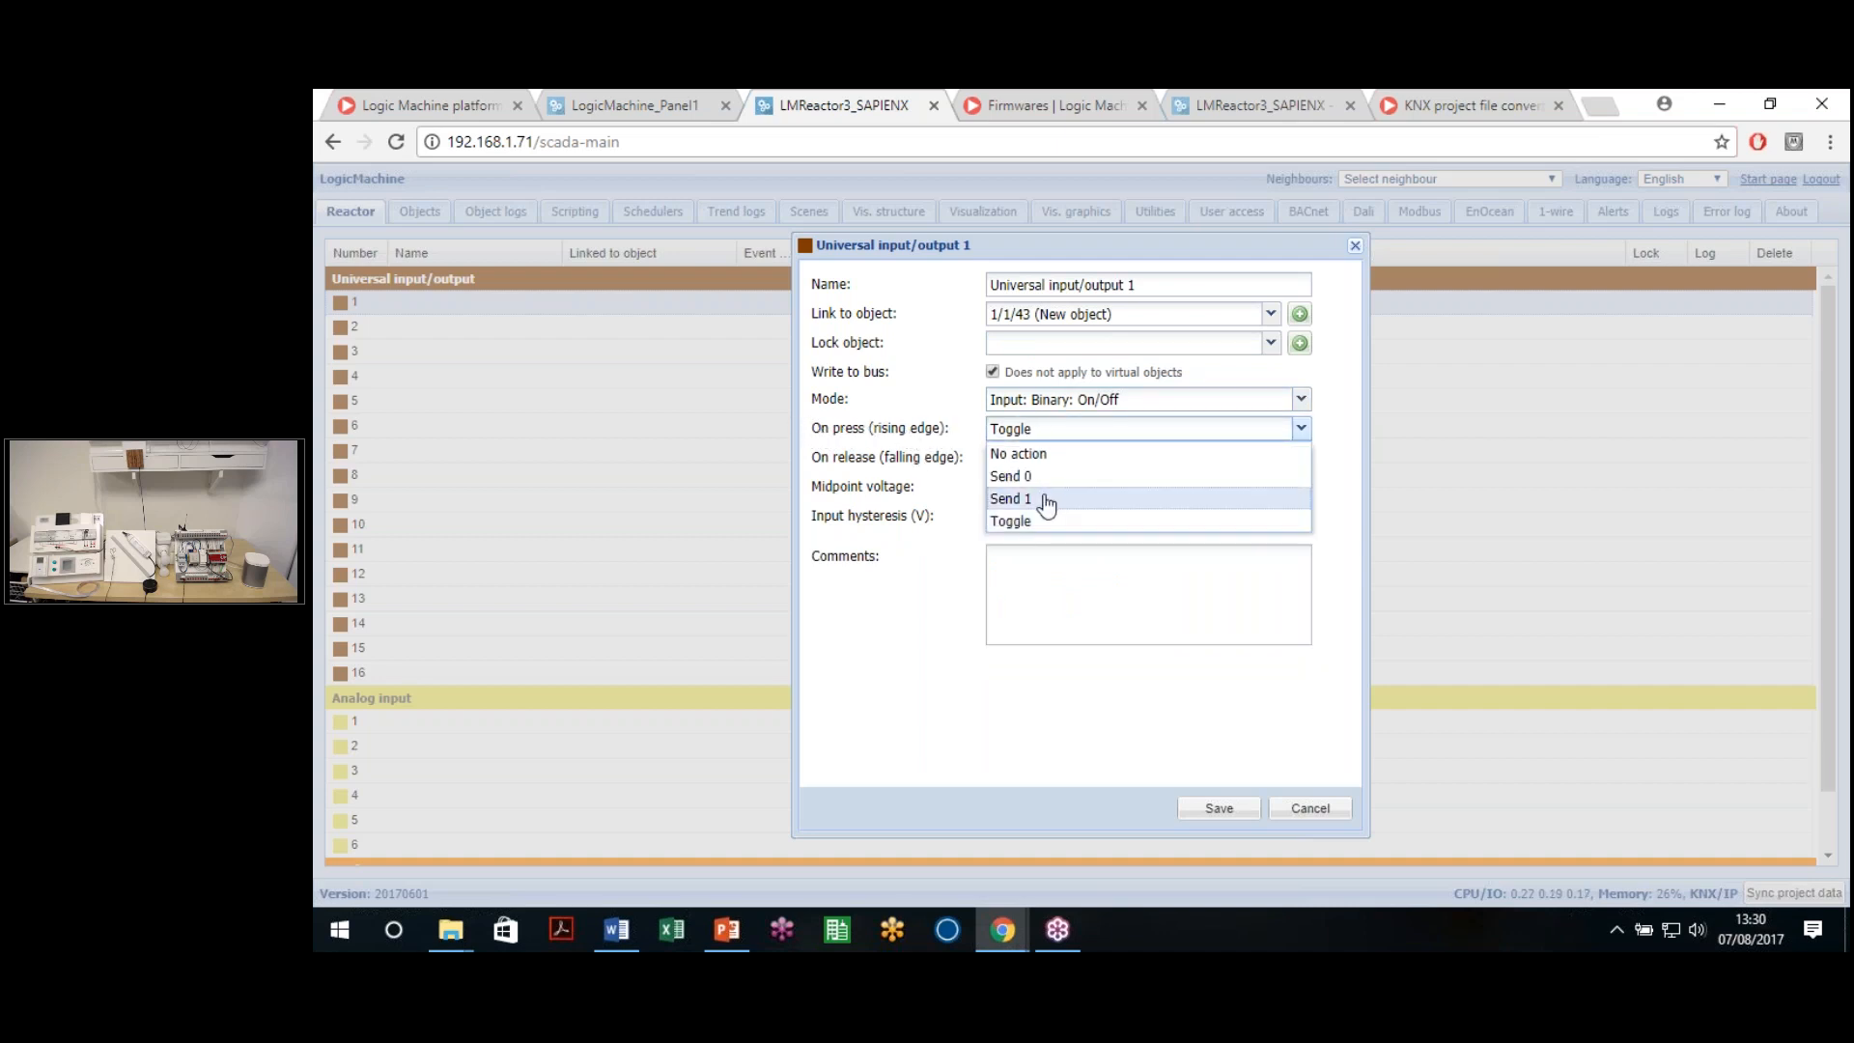
{"action": "left_click", "coordinate": [1046, 500]}
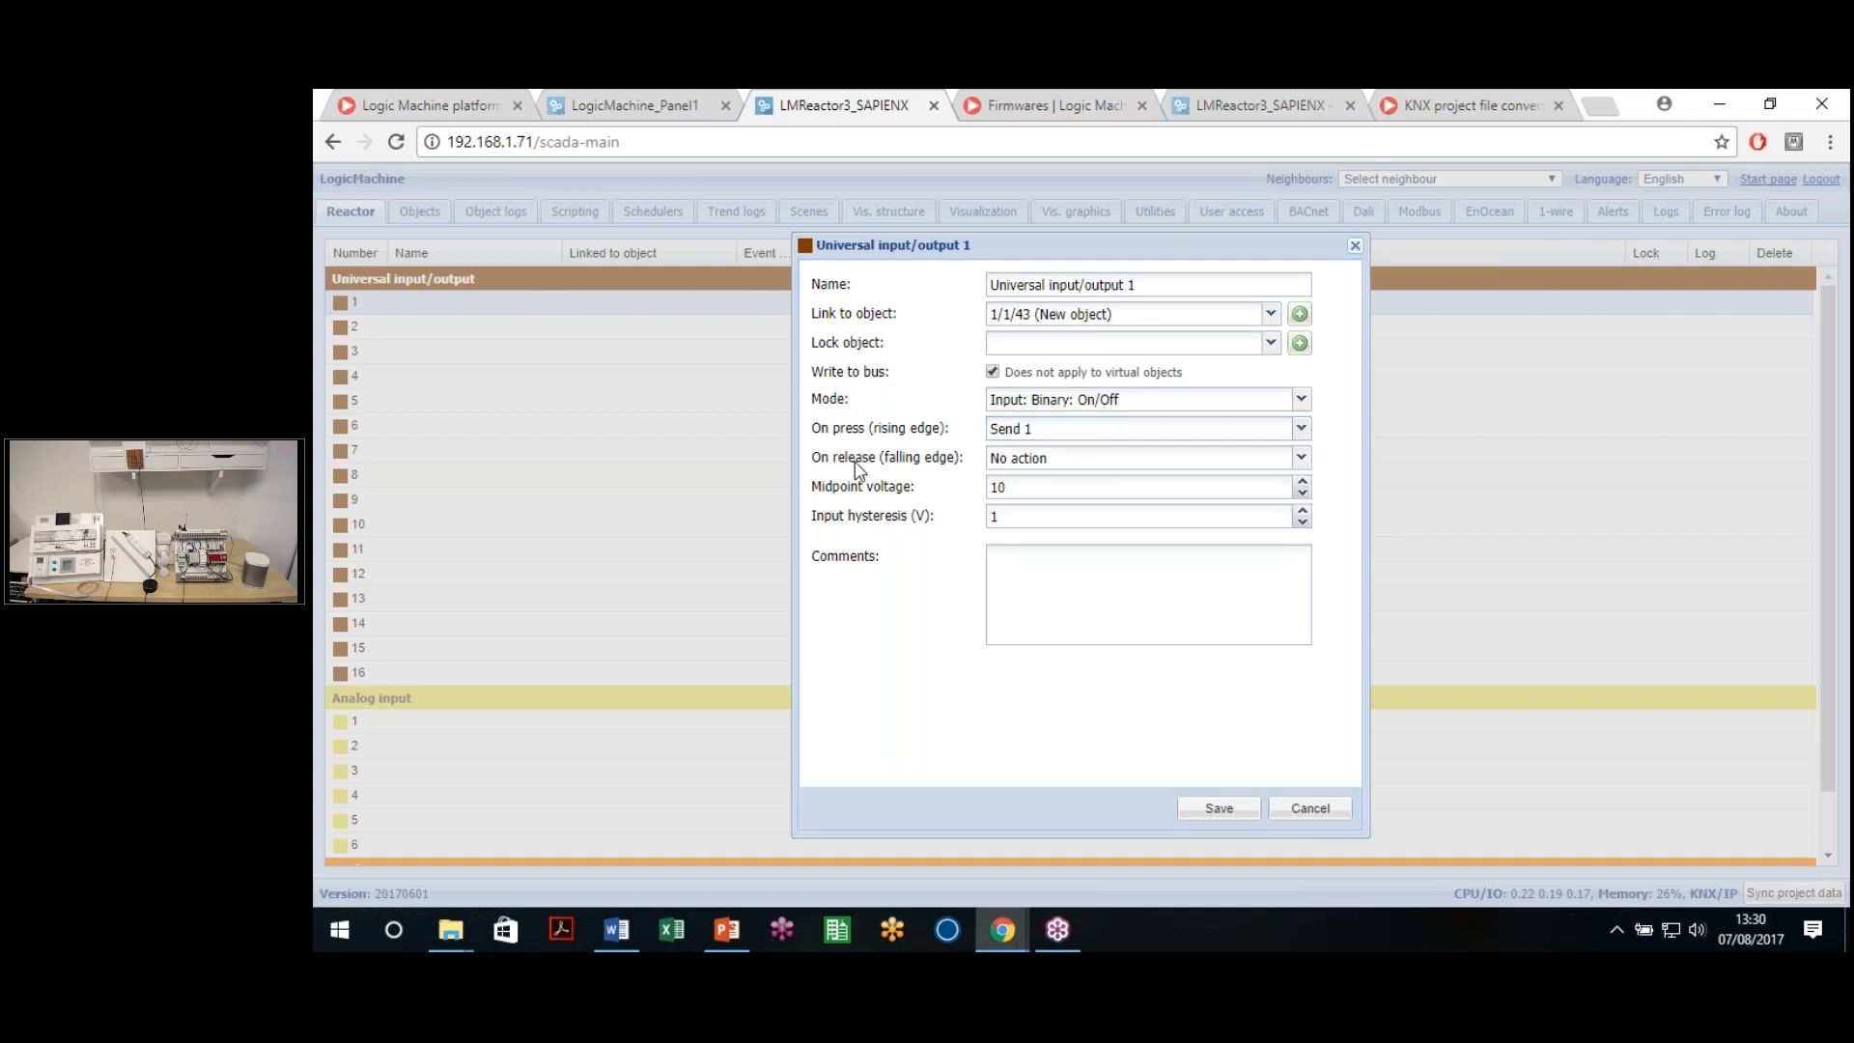
{"action": "left_click", "coordinate": [1041, 459]}
{"action": "left_click", "coordinate": [1044, 512]}
Review the 10V midpoint voltage entry and save the input/output 1 configuration
{"action": "double_click", "coordinate": [1001, 487]}
{"action": "left_click_drag", "start_coordinate": [993, 488], "coordinate": [984, 506]}
{"action": "left_click", "coordinate": [968, 522]}
{"action": "double_click", "coordinate": [1010, 488]}
{"action": "left_click", "coordinate": [1220, 811]}
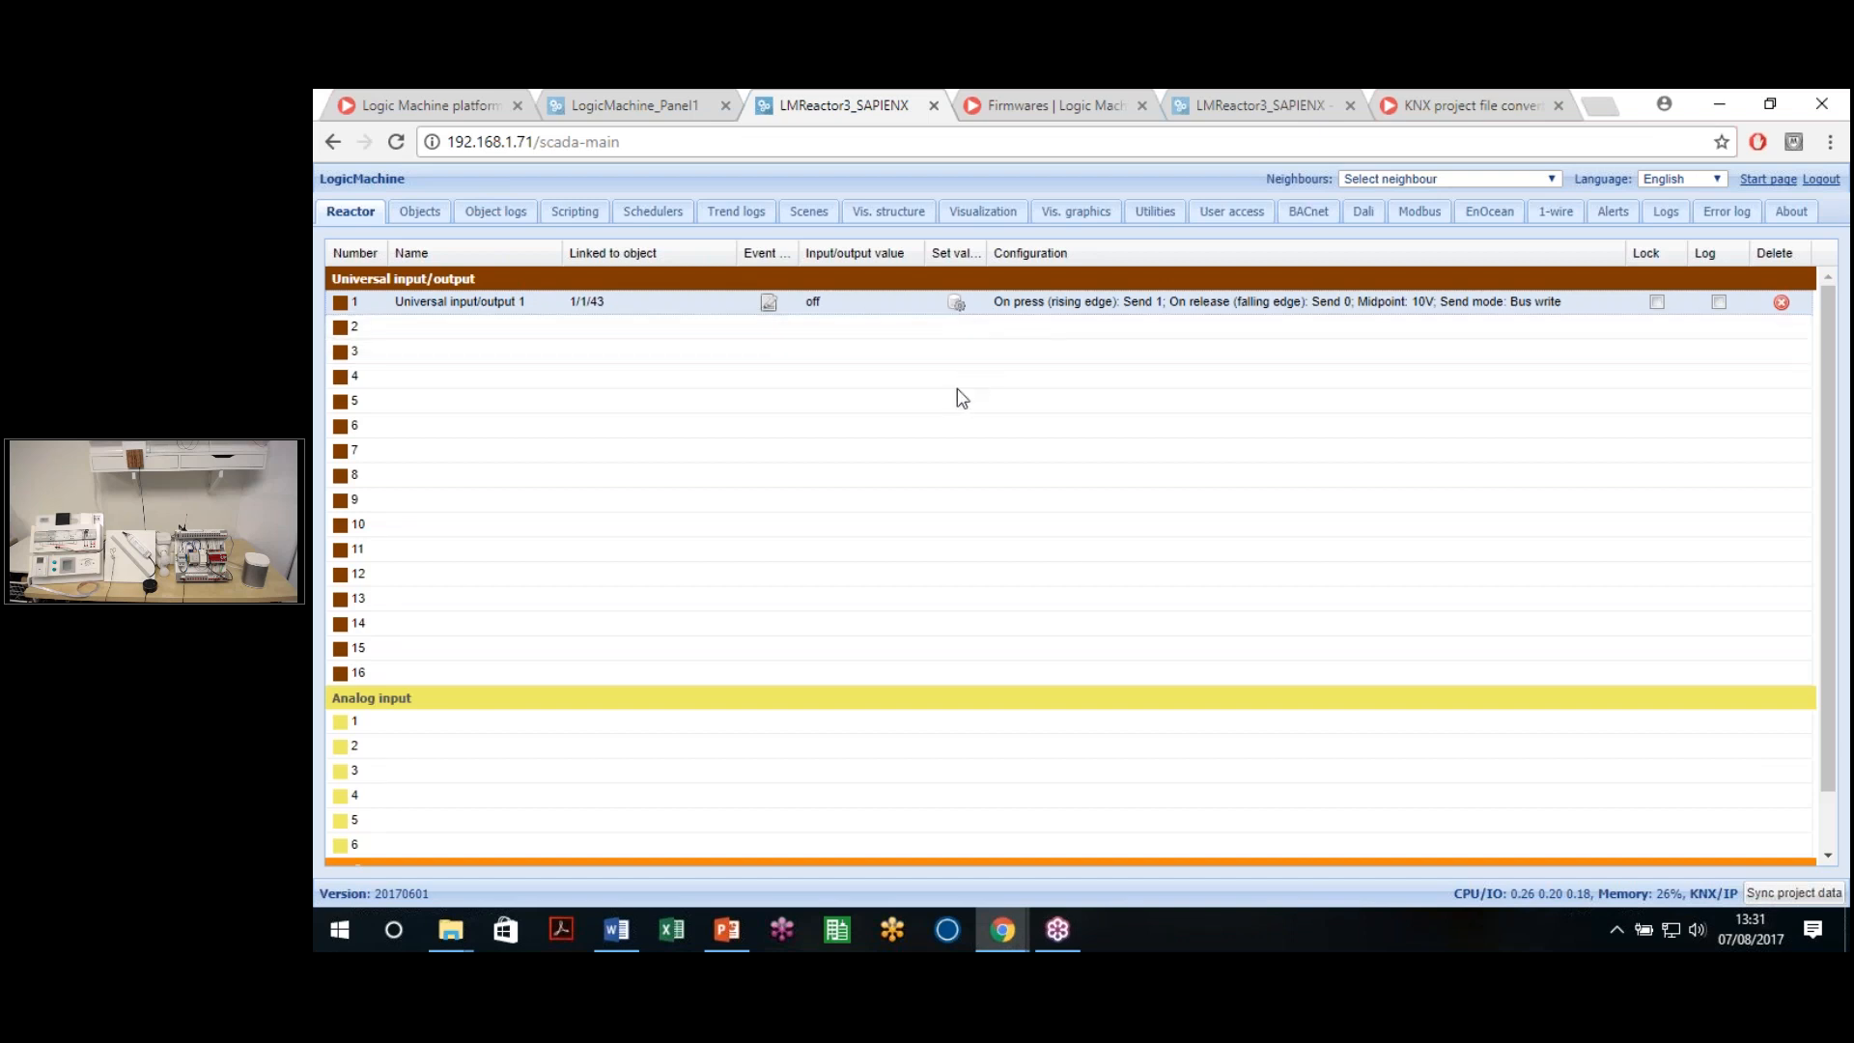
Switch universal input/output 1's linked object 1/1/43 from off to on
{"action": "left_click", "coordinate": [956, 302]}
{"action": "left_click", "coordinate": [1148, 637]}
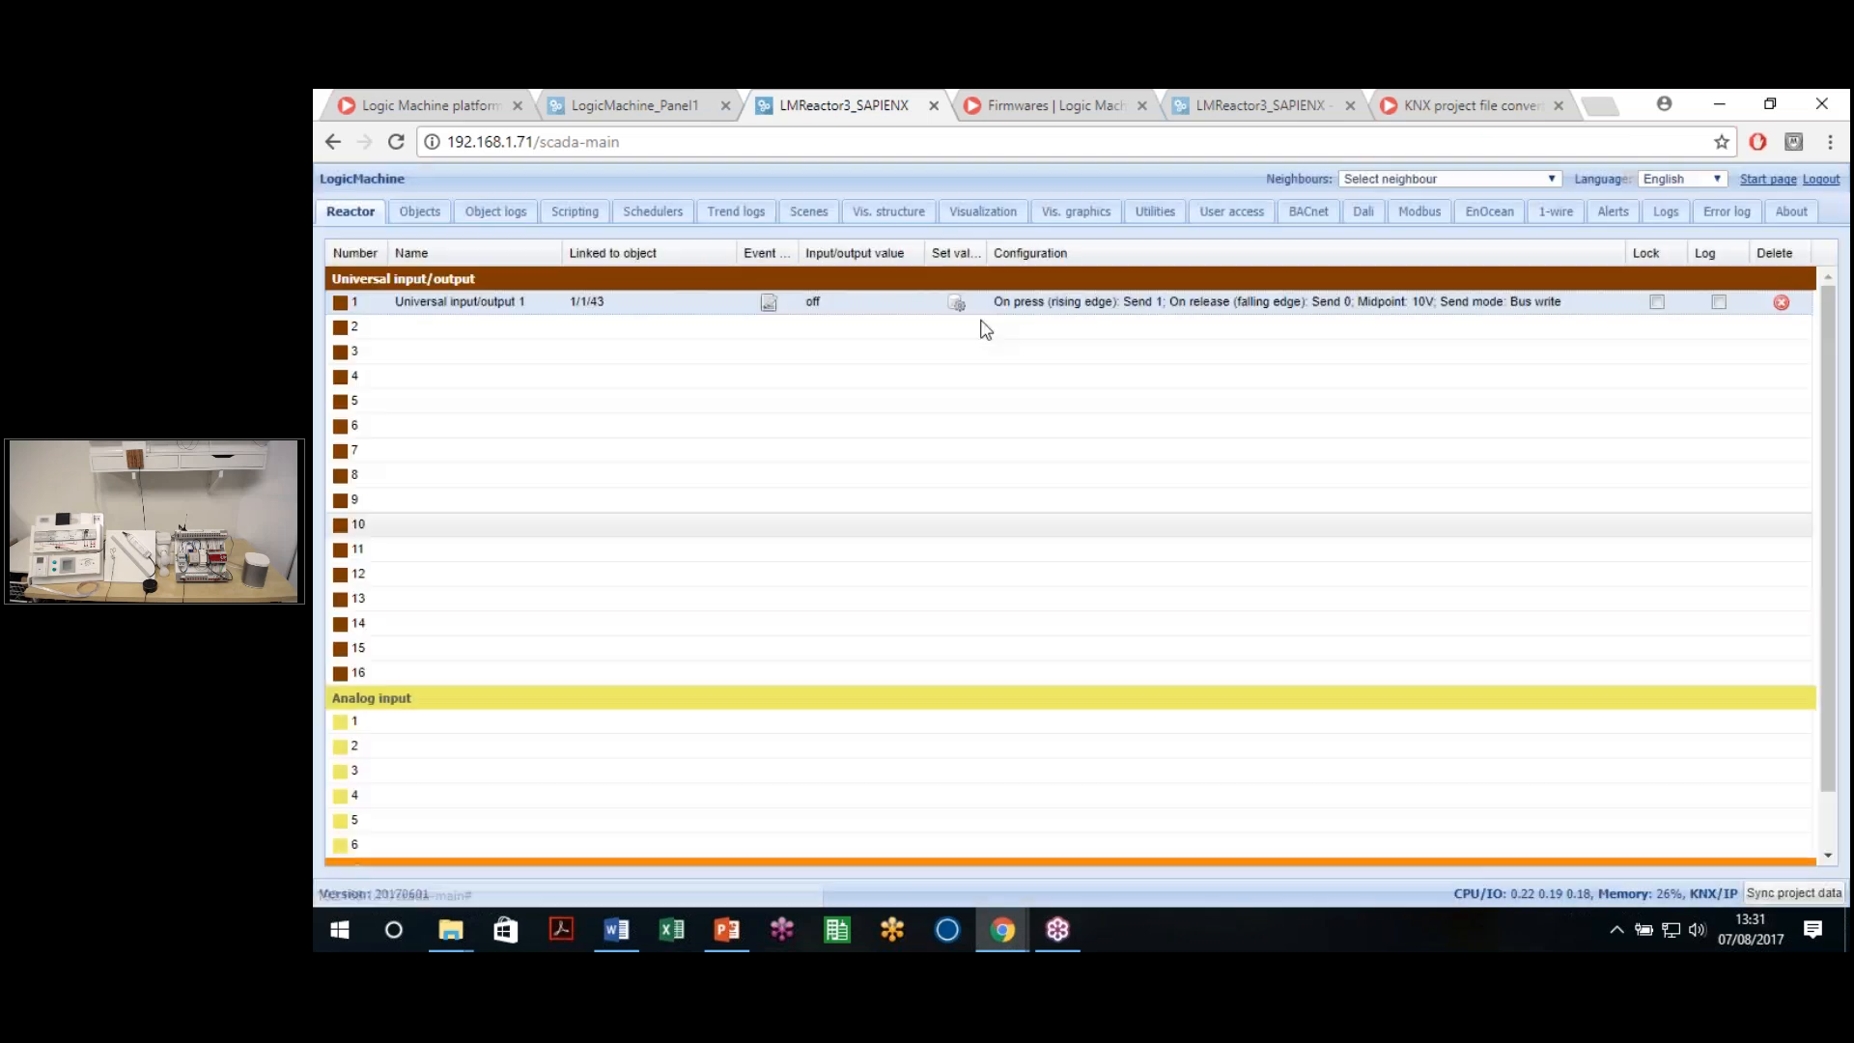
{"action": "left_click", "coordinate": [956, 302]}
{"action": "left_click", "coordinate": [1151, 541]}
{"action": "left_click", "coordinate": [1116, 589]}
{"action": "left_click", "coordinate": [1155, 645]}
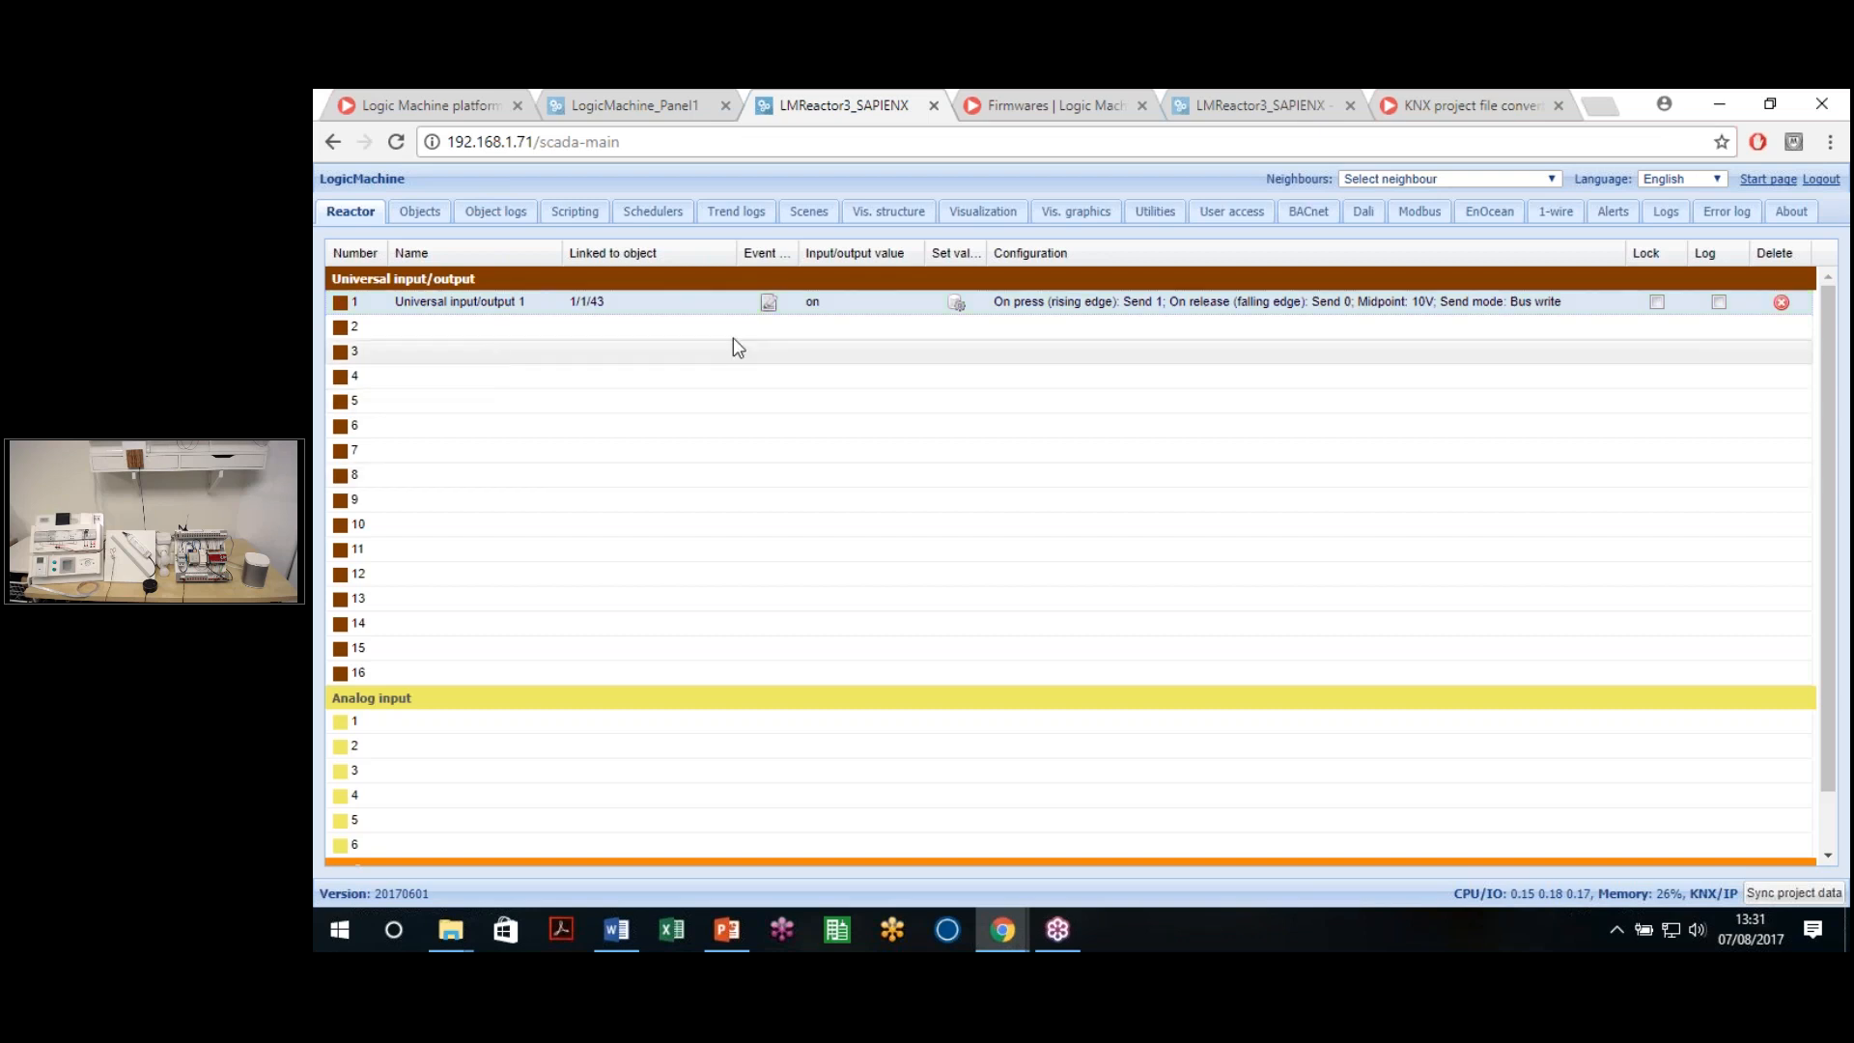
Change universal input/output 1's linked object to 1/1/1 ON/OFF Luz 1R and save
{"action": "left_click", "coordinate": [657, 301]}
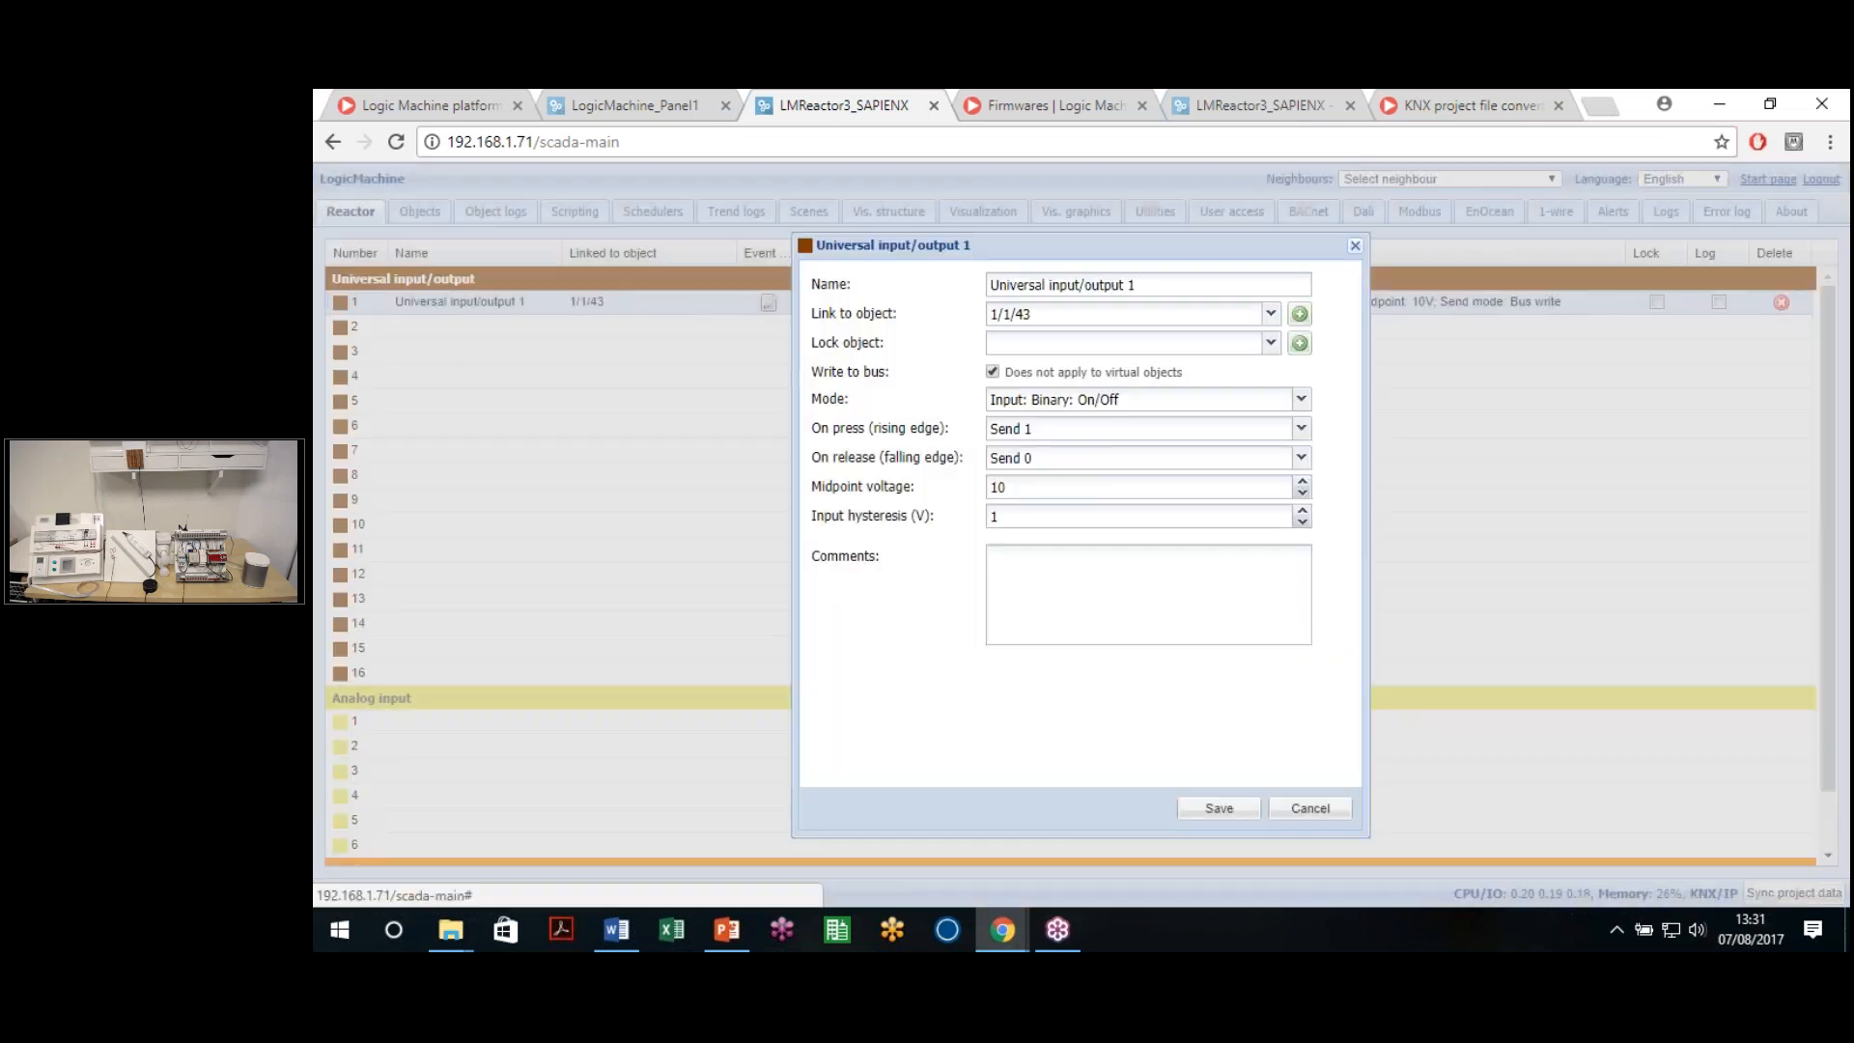
{"action": "left_click", "coordinate": [1068, 318]}
{"action": "key", "text": "BackSpace"}
{"action": "key", "text": "BackSpace"}
{"action": "type", "text": "1"}
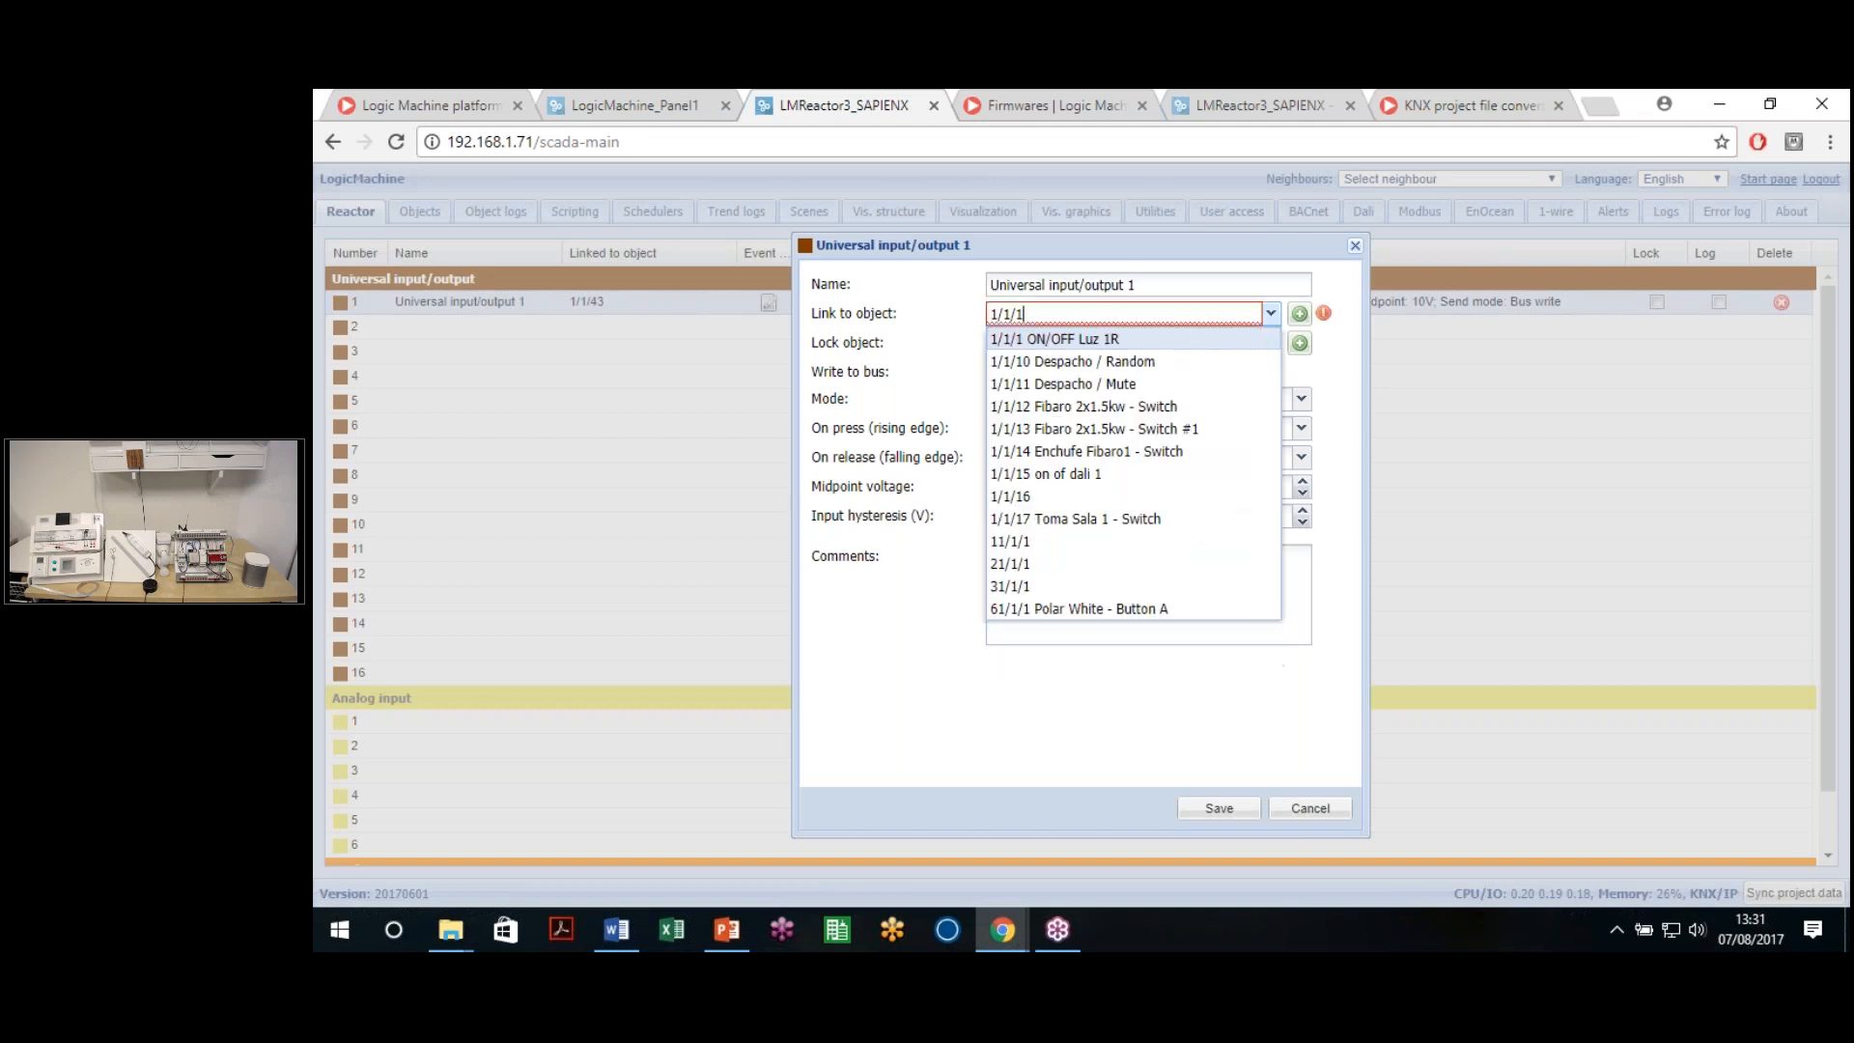
{"action": "left_click", "coordinate": [1179, 739]}
{"action": "left_click", "coordinate": [1225, 810]}
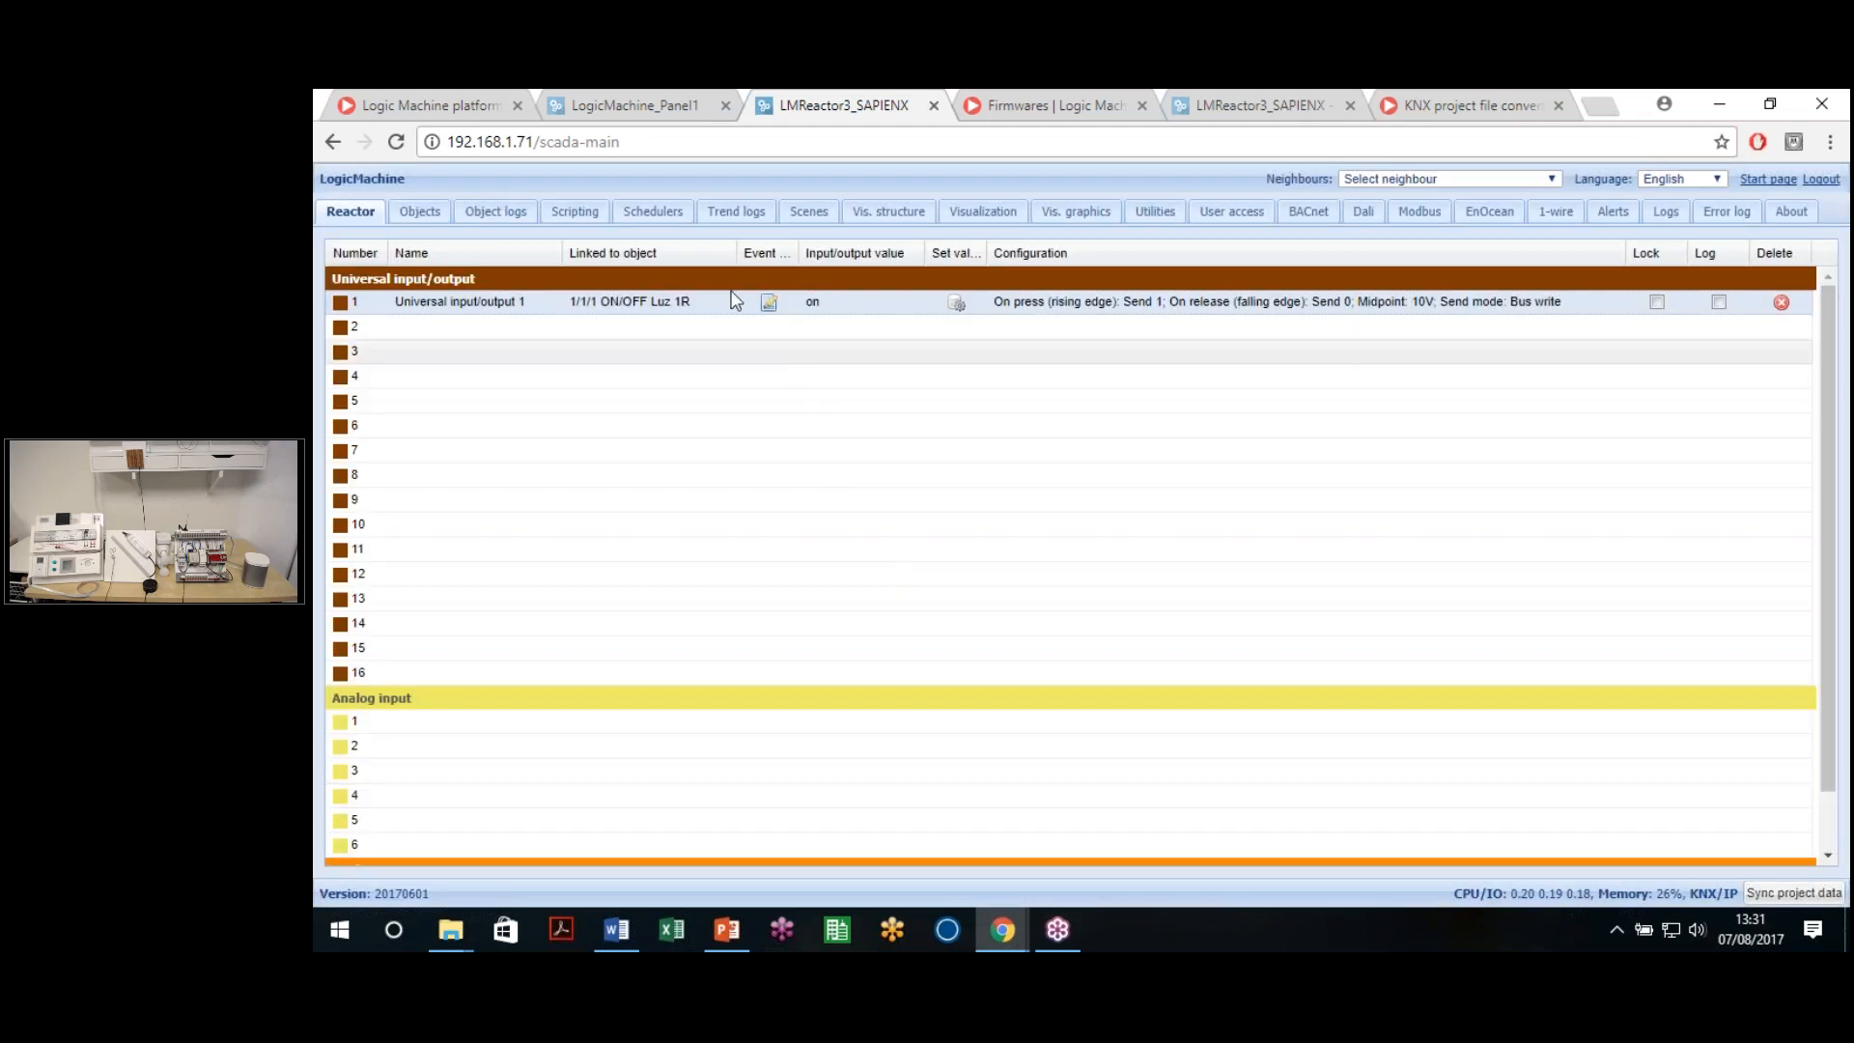
Dismiss port 5's settings unchanged and bring up universal input/output 2's settings
{"action": "left_click", "coordinate": [985, 398]}
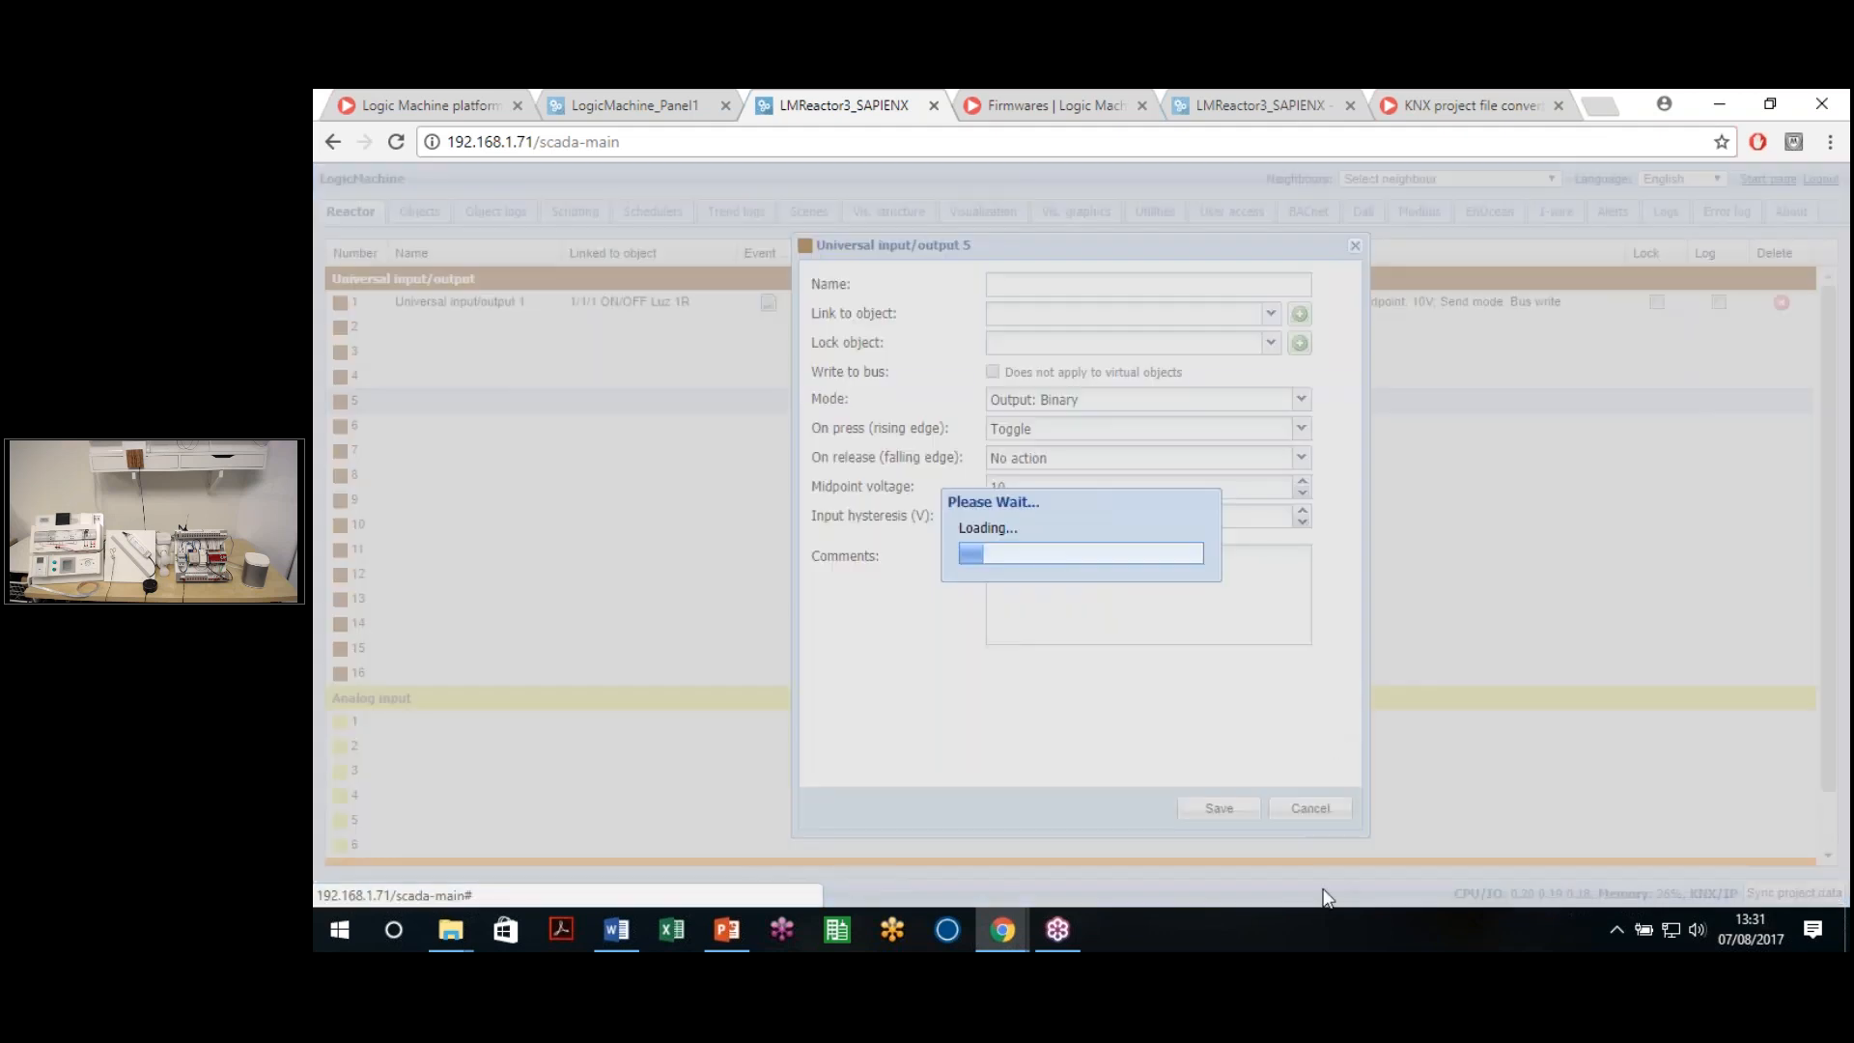
{"action": "left_click", "coordinate": [1299, 809]}
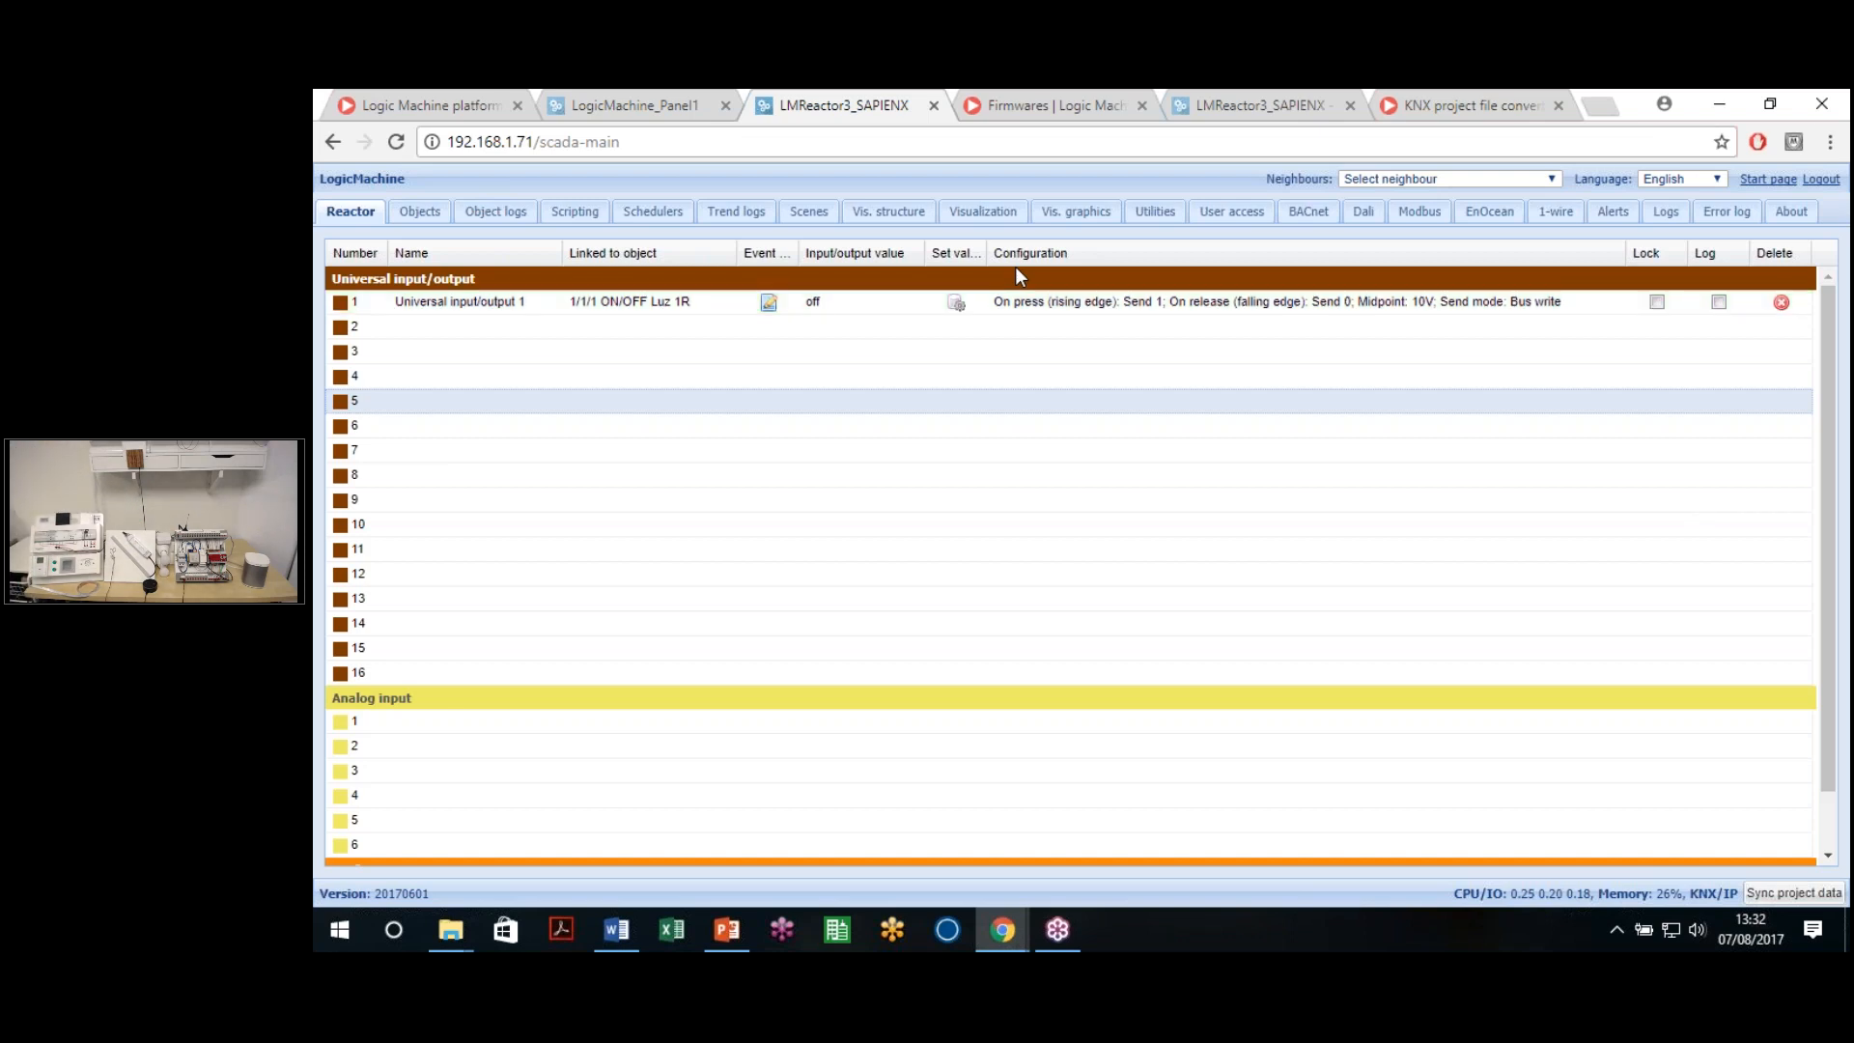
{"action": "left_click", "coordinate": [748, 355]}
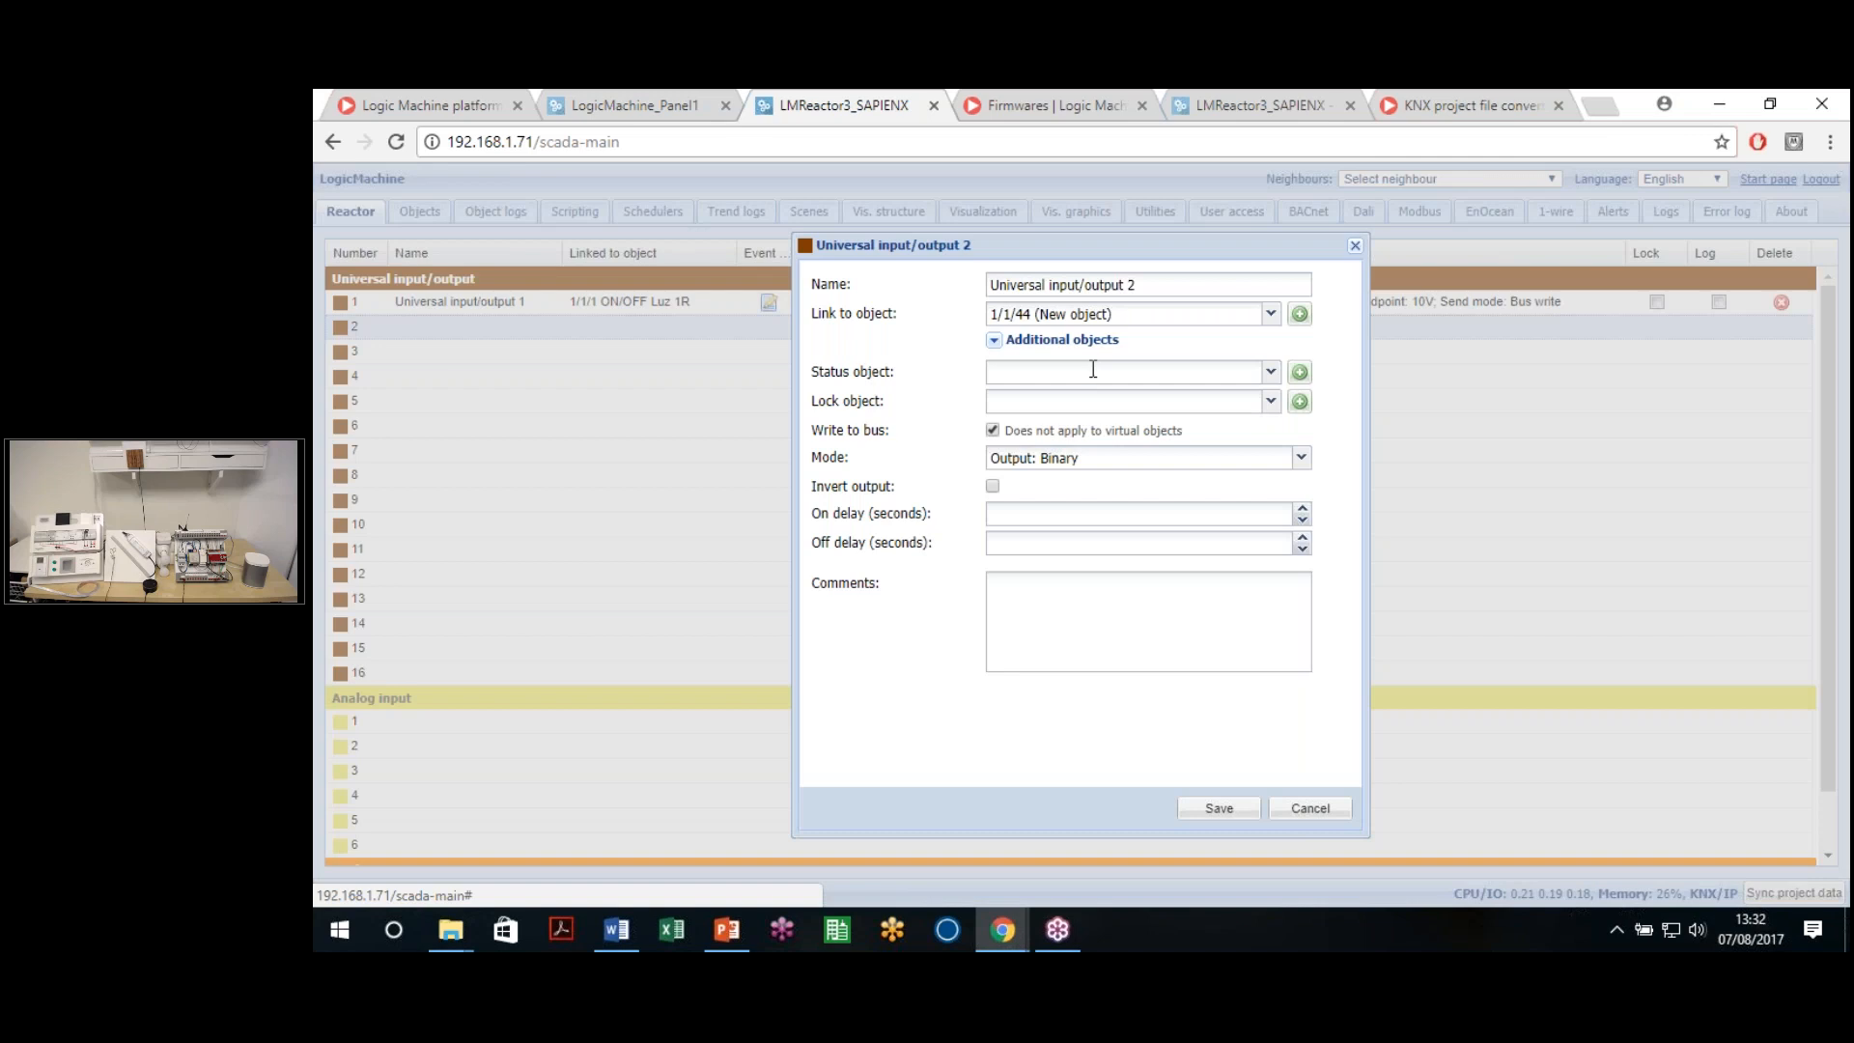
Make universal input/output 2 an Input: Voltage with send delta 0.1, reviewing compensation and multiplier
{"action": "left_click", "coordinate": [1295, 462]}
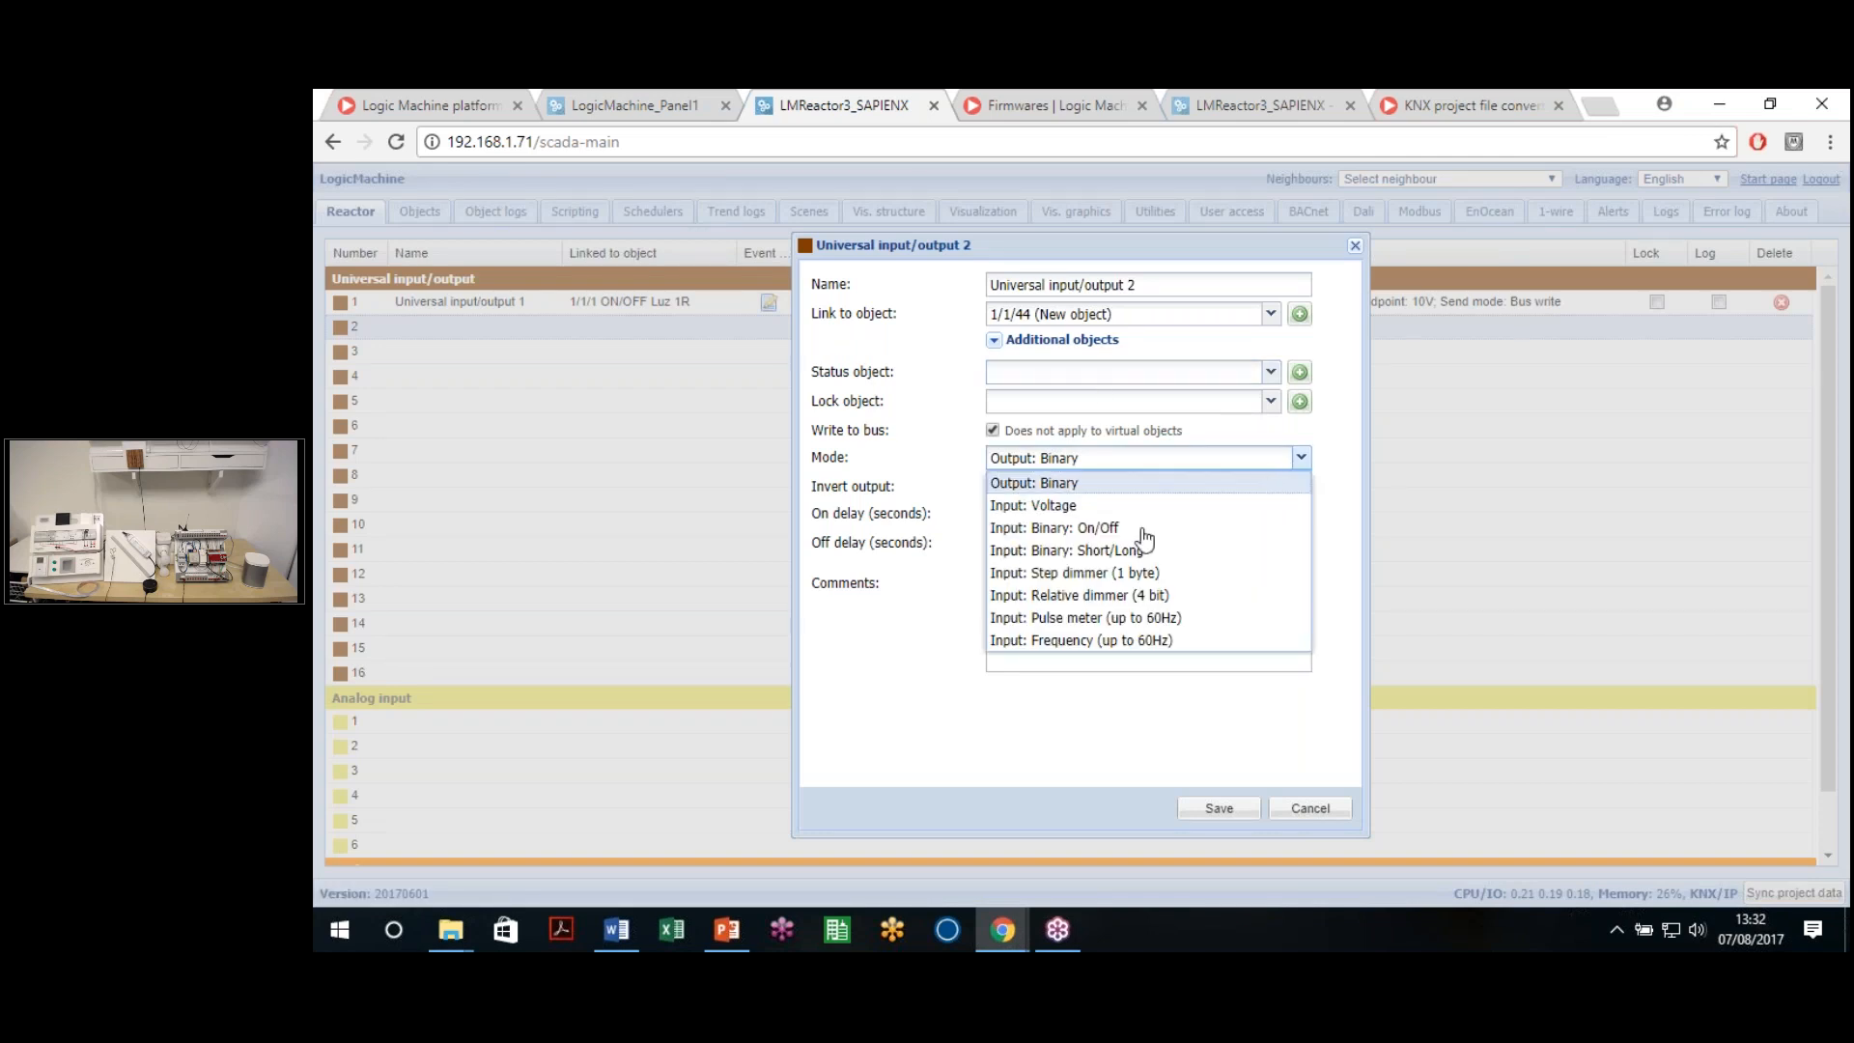
{"action": "left_click", "coordinate": [1064, 509]}
{"action": "left_click", "coordinate": [1046, 429]}
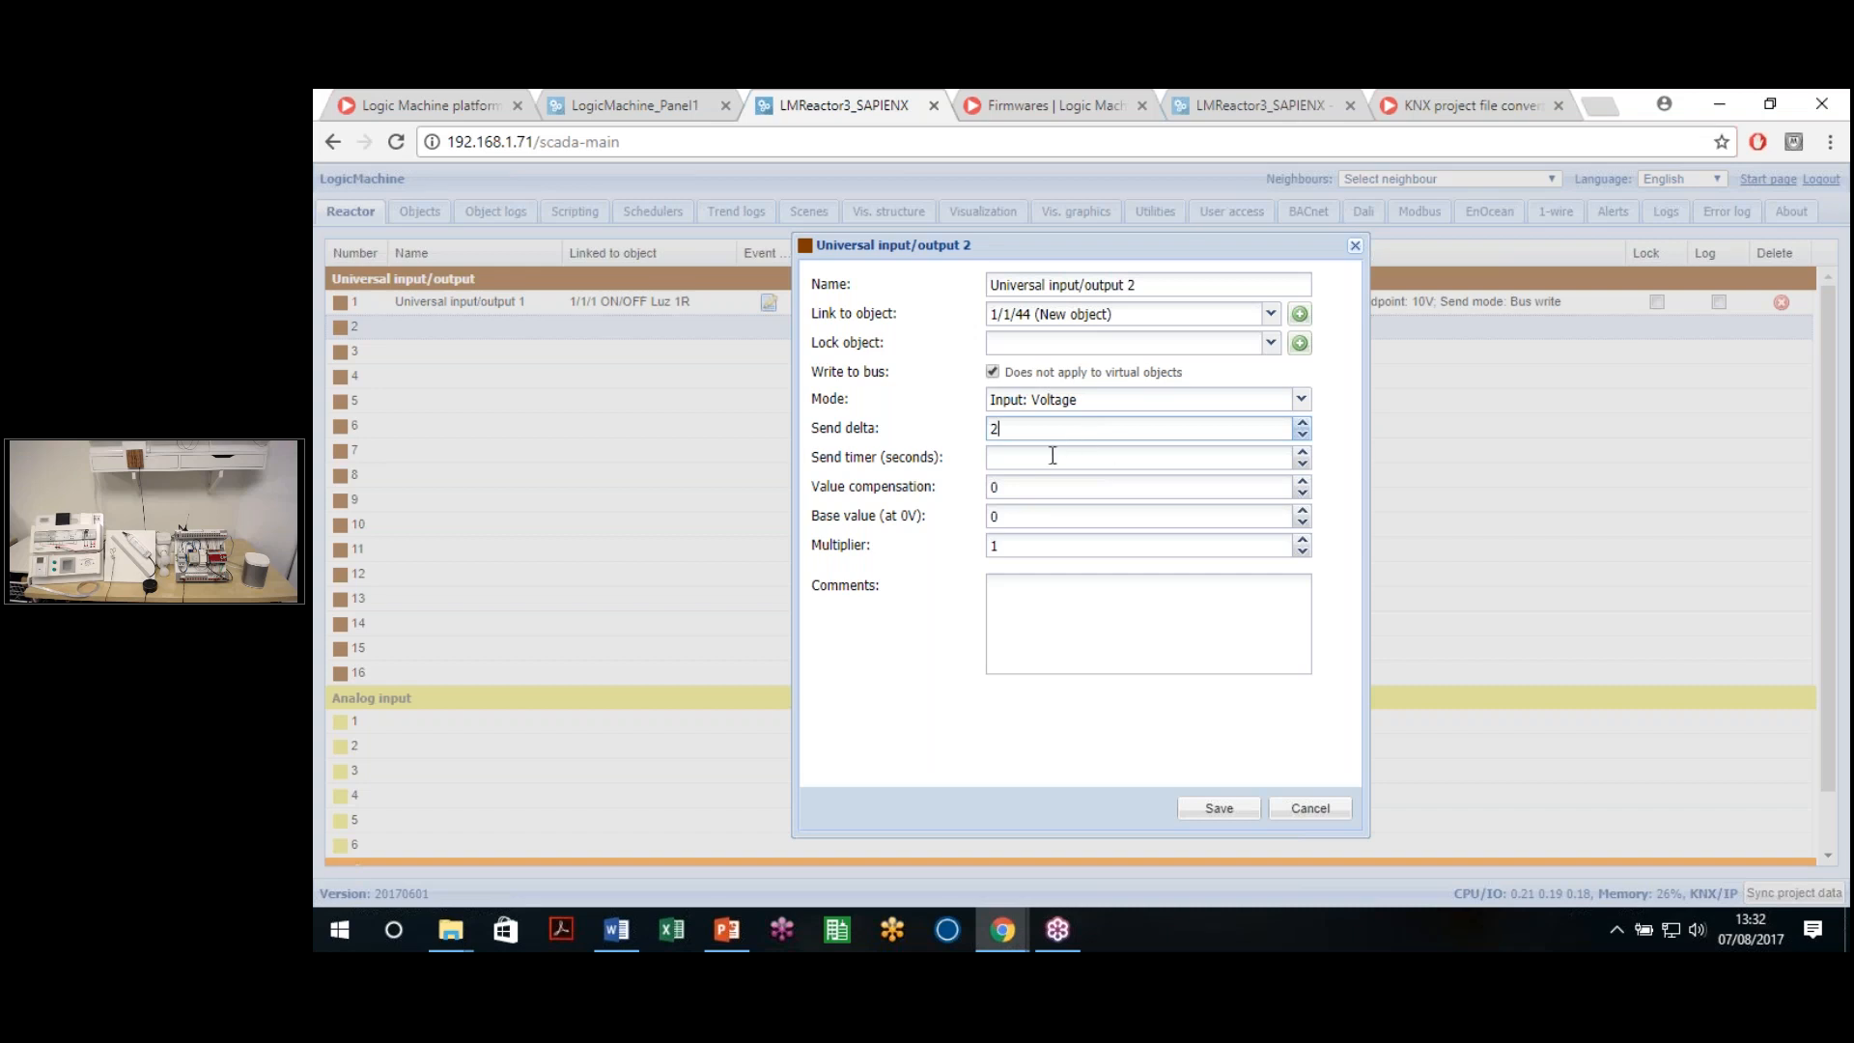
{"action": "left_click_drag", "start_coordinate": [1021, 429], "coordinate": [935, 457]}
{"action": "left_click", "coordinate": [1108, 460]}
{"action": "left_click_drag", "start_coordinate": [819, 461], "coordinate": [950, 470]}
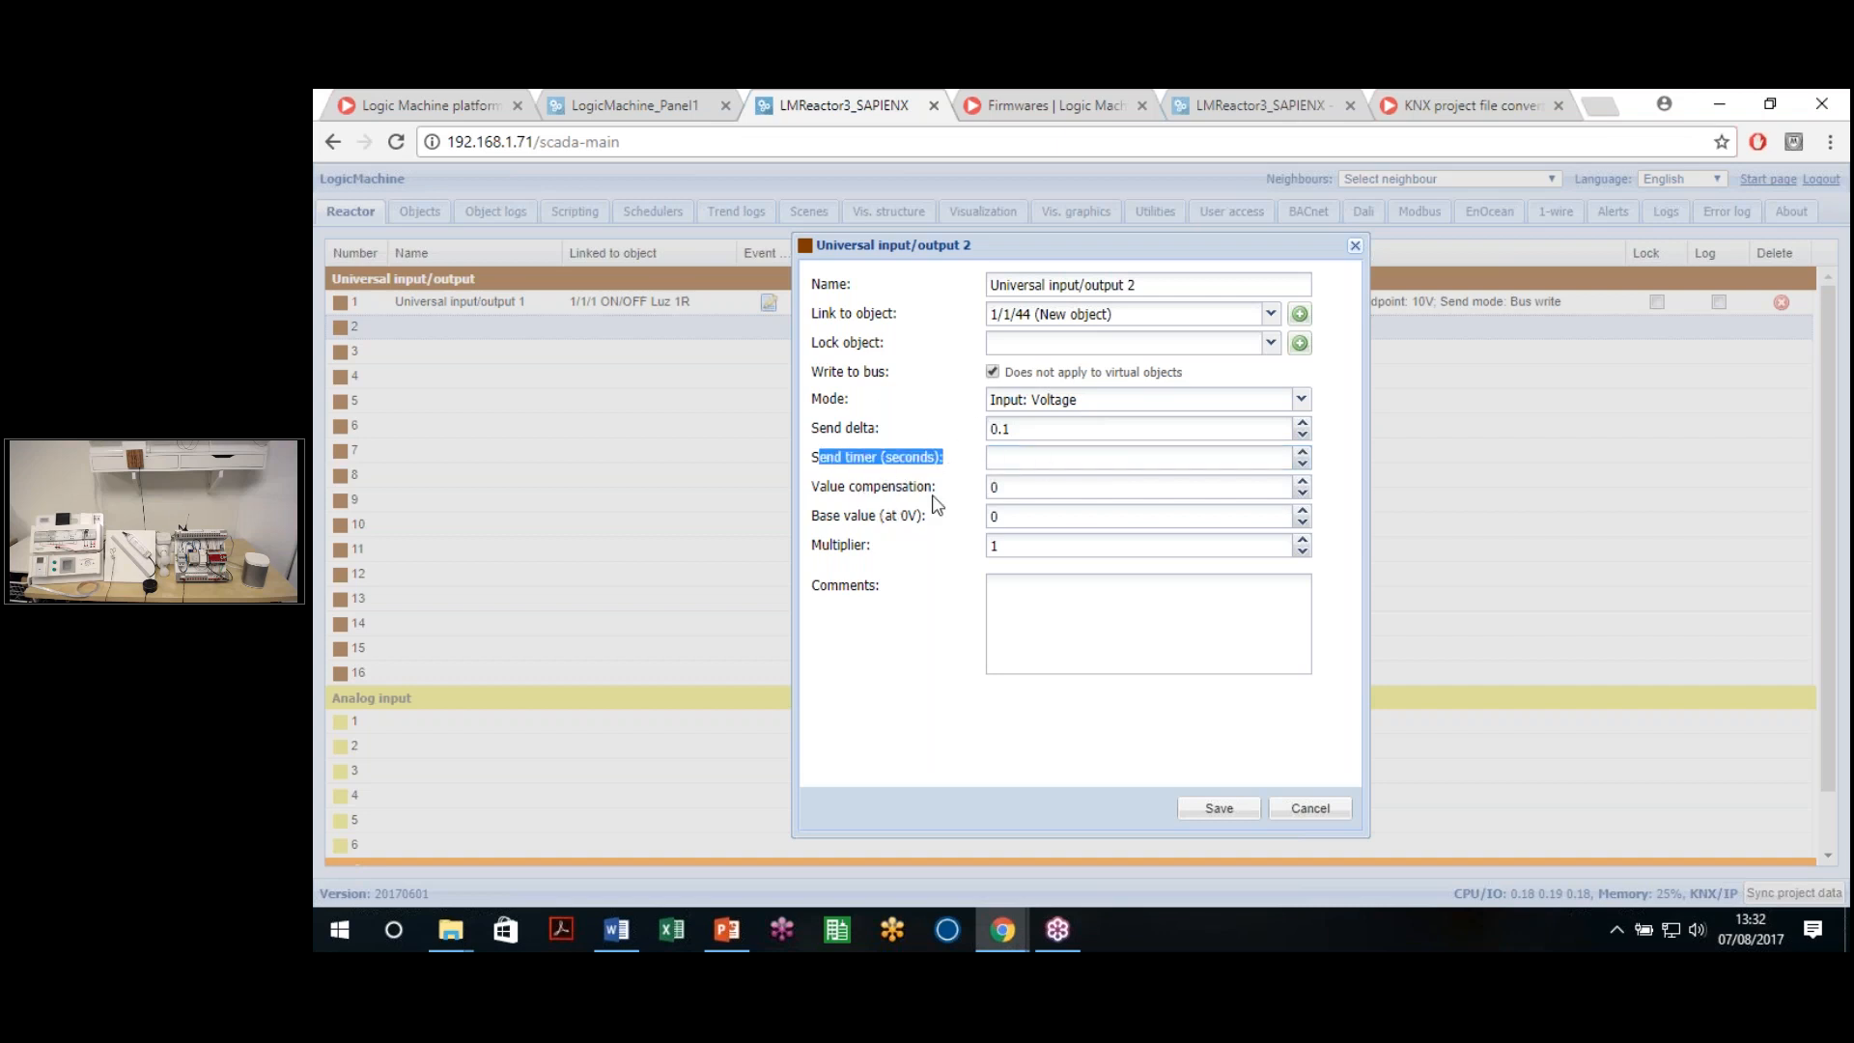
{"action": "left_click", "coordinate": [855, 466]}
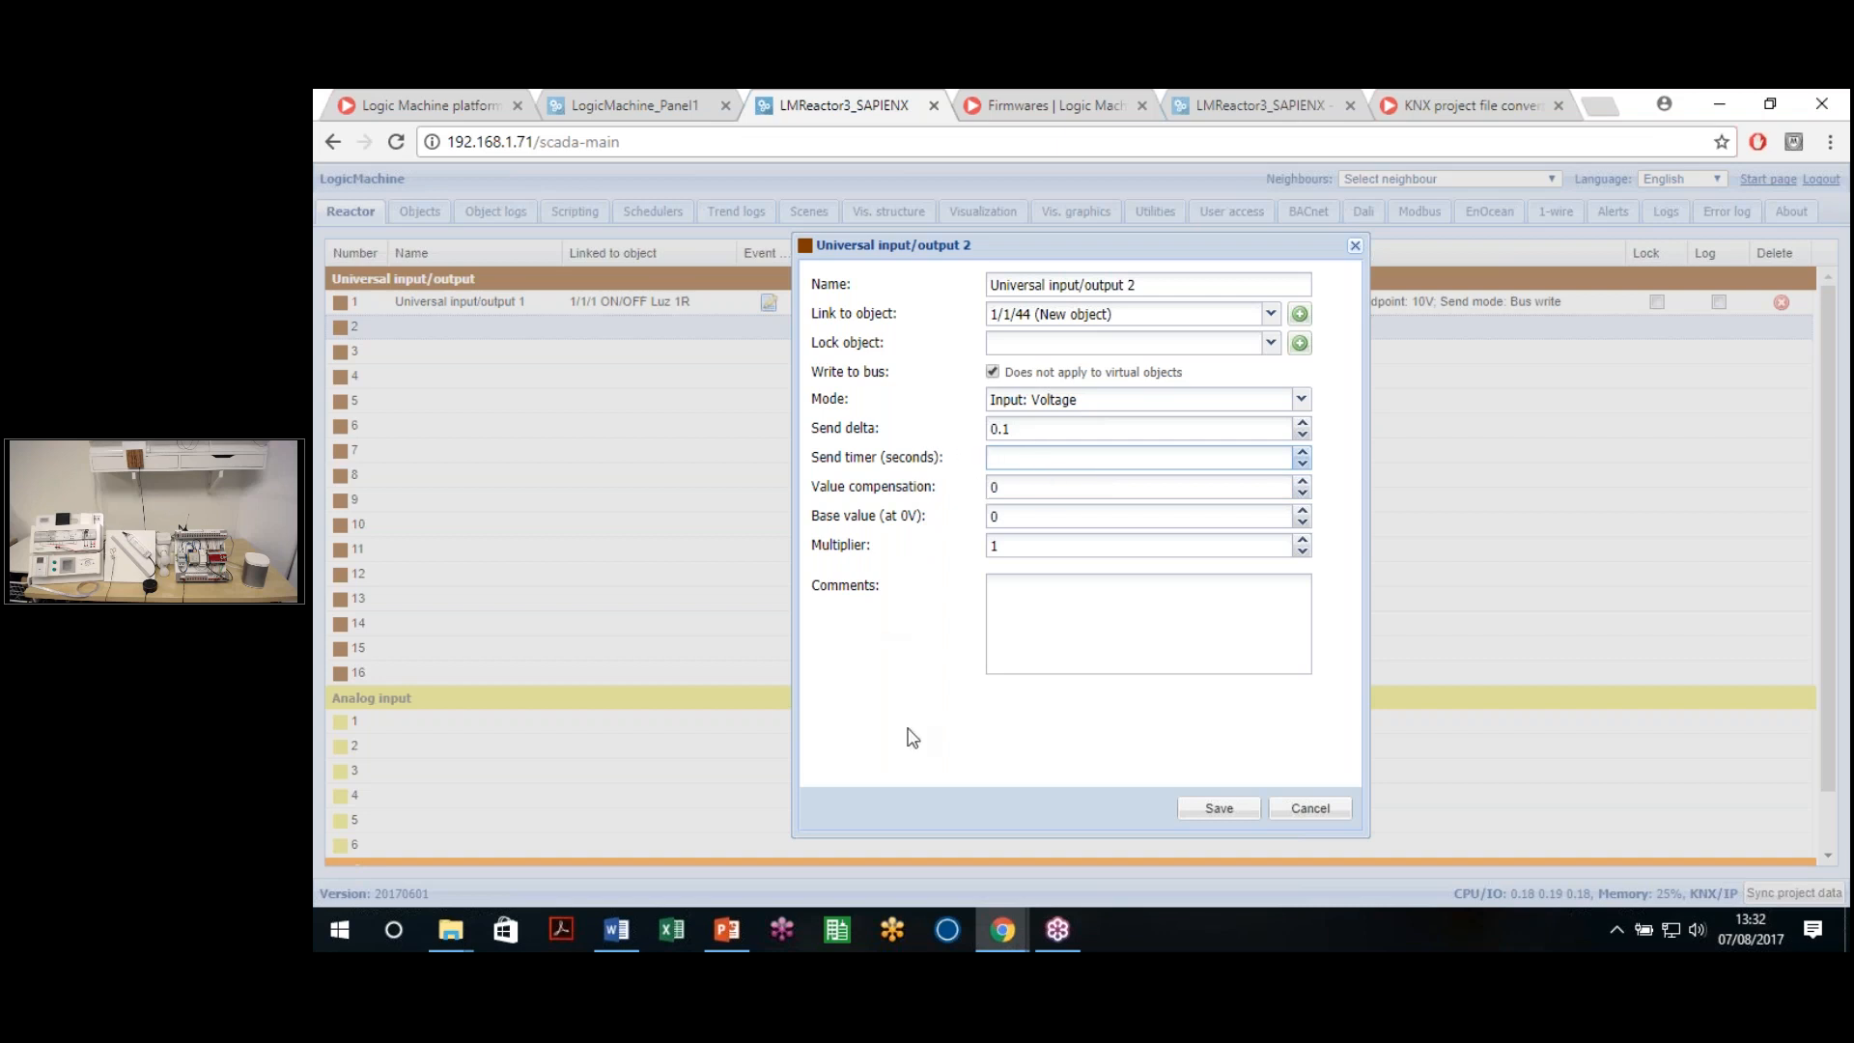
{"action": "left_click", "coordinate": [1038, 486]}
{"action": "left_click", "coordinate": [1004, 548]}
{"action": "left_click", "coordinate": [1085, 637]}
Save universal input/output 2 as a voltage input on 1/1/44
{"action": "left_click", "coordinate": [1221, 817]}
{"action": "scroll", "coordinate": [953, 596], "scroll_direction": "down", "scroll_amount": 1}
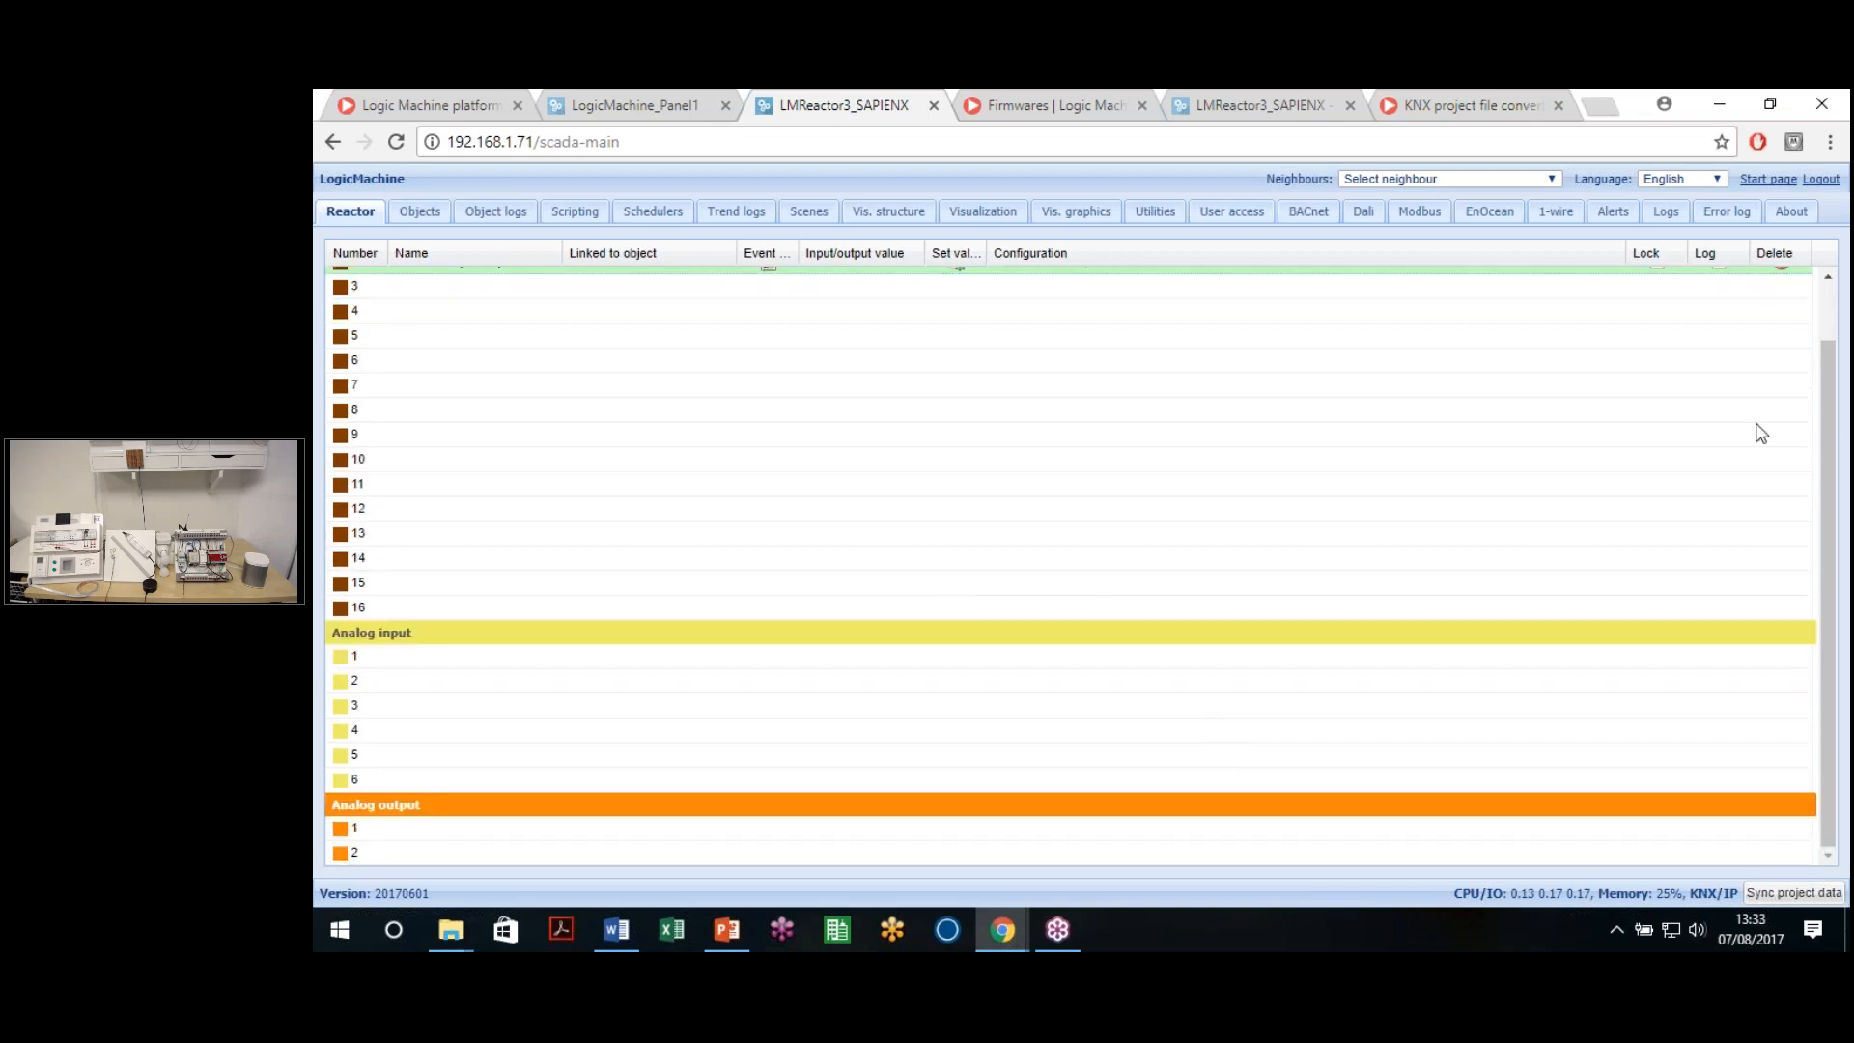
{"action": "scroll", "coordinate": [1825, 373], "scroll_direction": "up", "scroll_amount": 1}
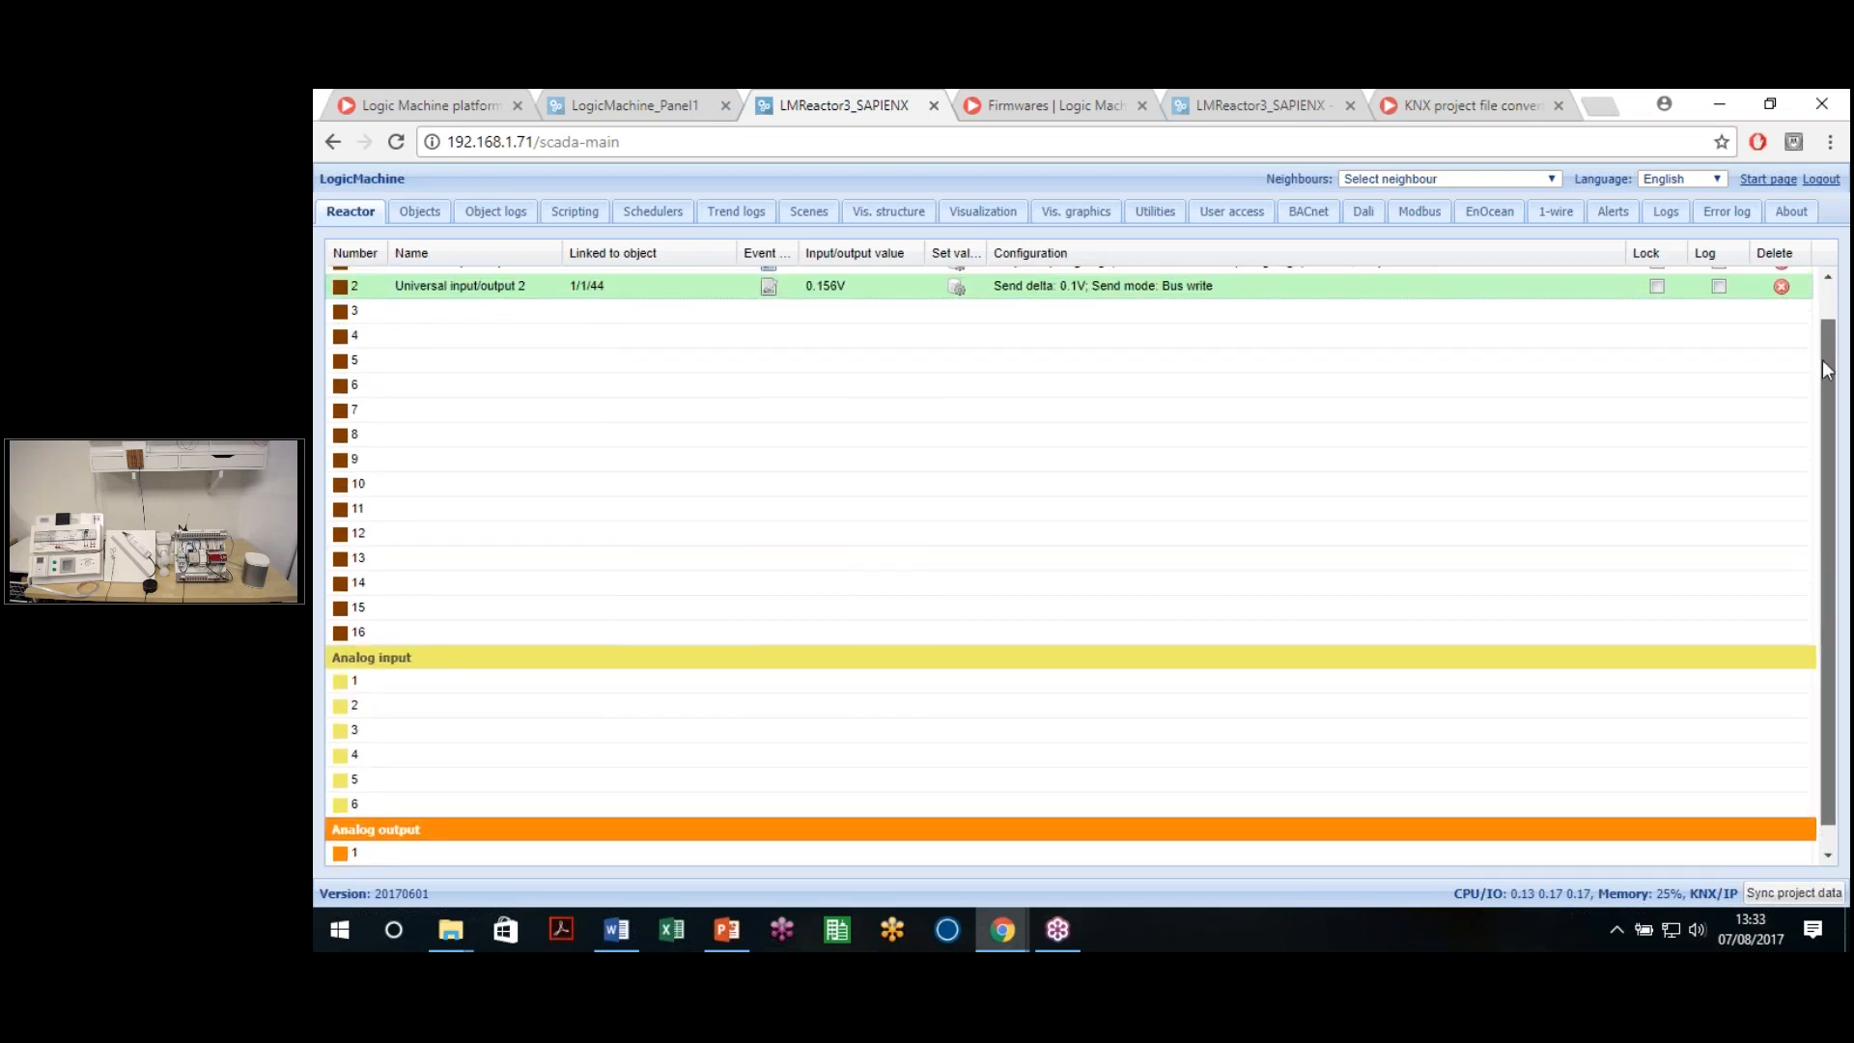
{"action": "left_click_drag", "start_coordinate": [1822, 361], "coordinate": [1822, 368]}
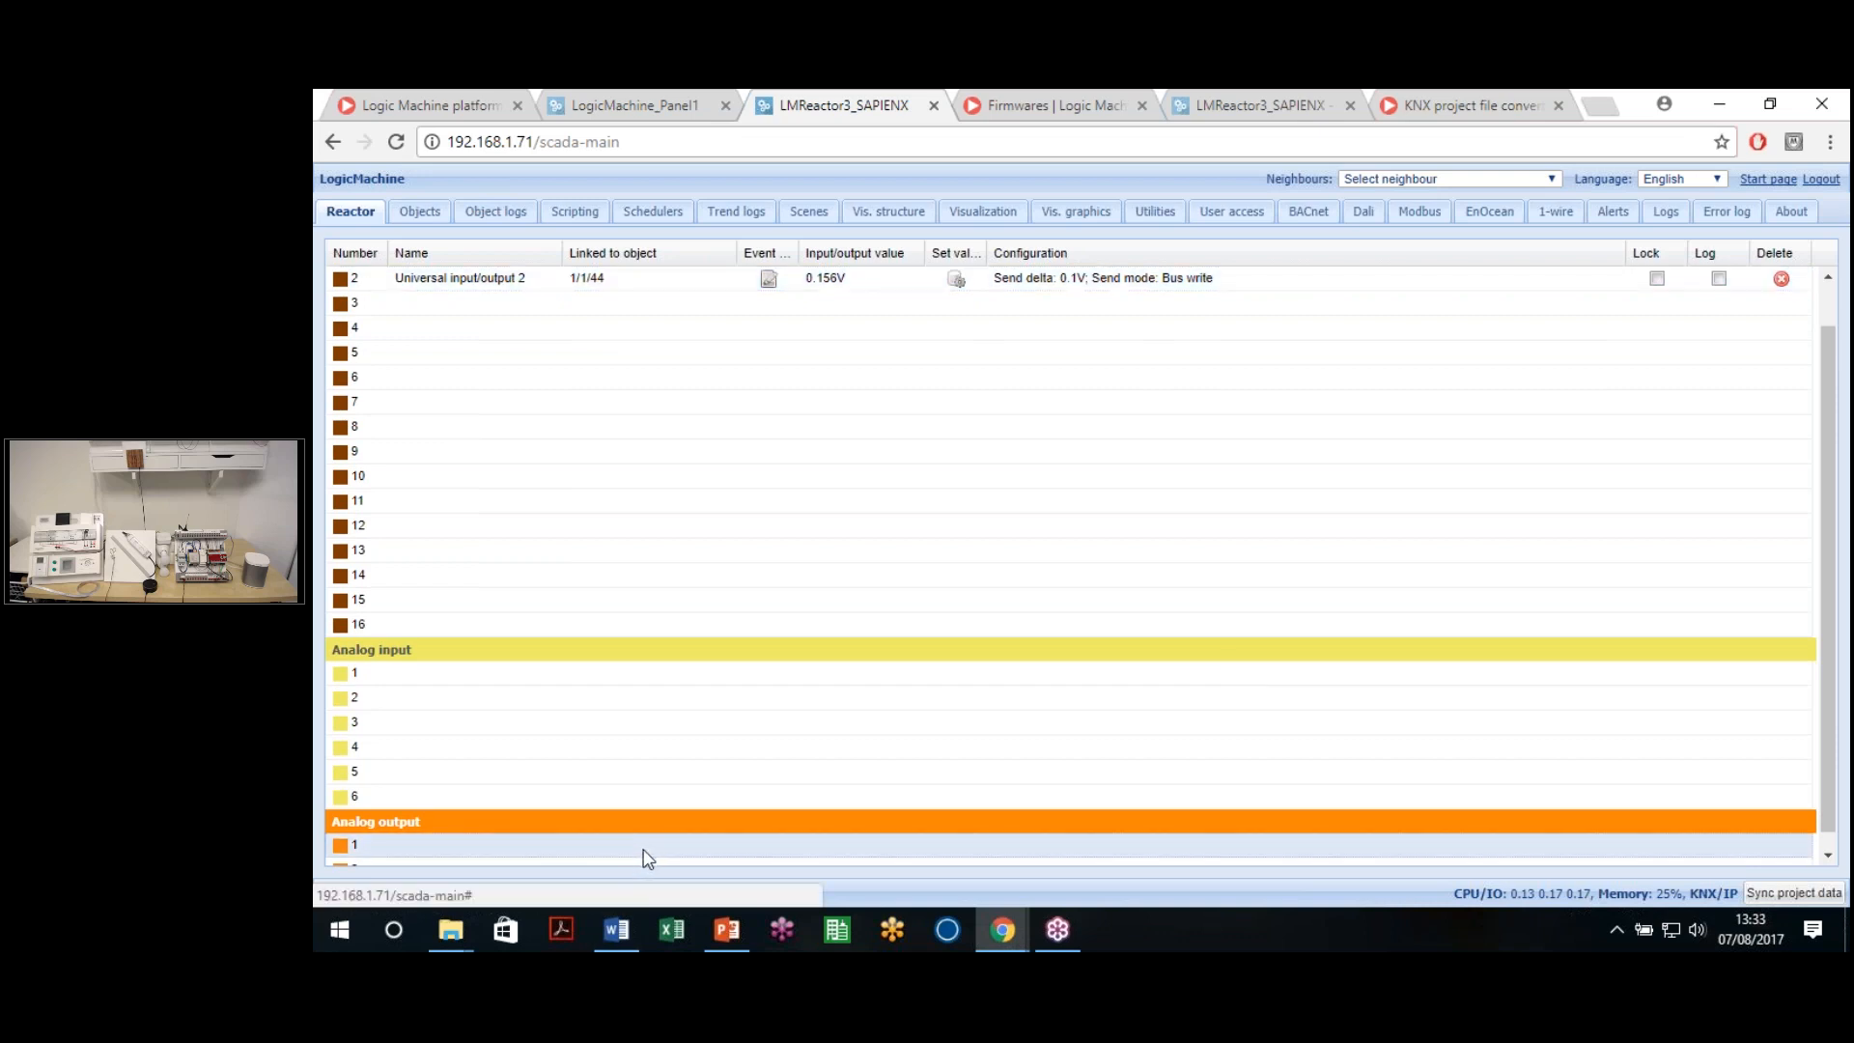
Configure Analog output 1 on 1/1/45 as 0-100% (1 byte), 0 to 10 V, and save
{"action": "left_click", "coordinate": [646, 854]}
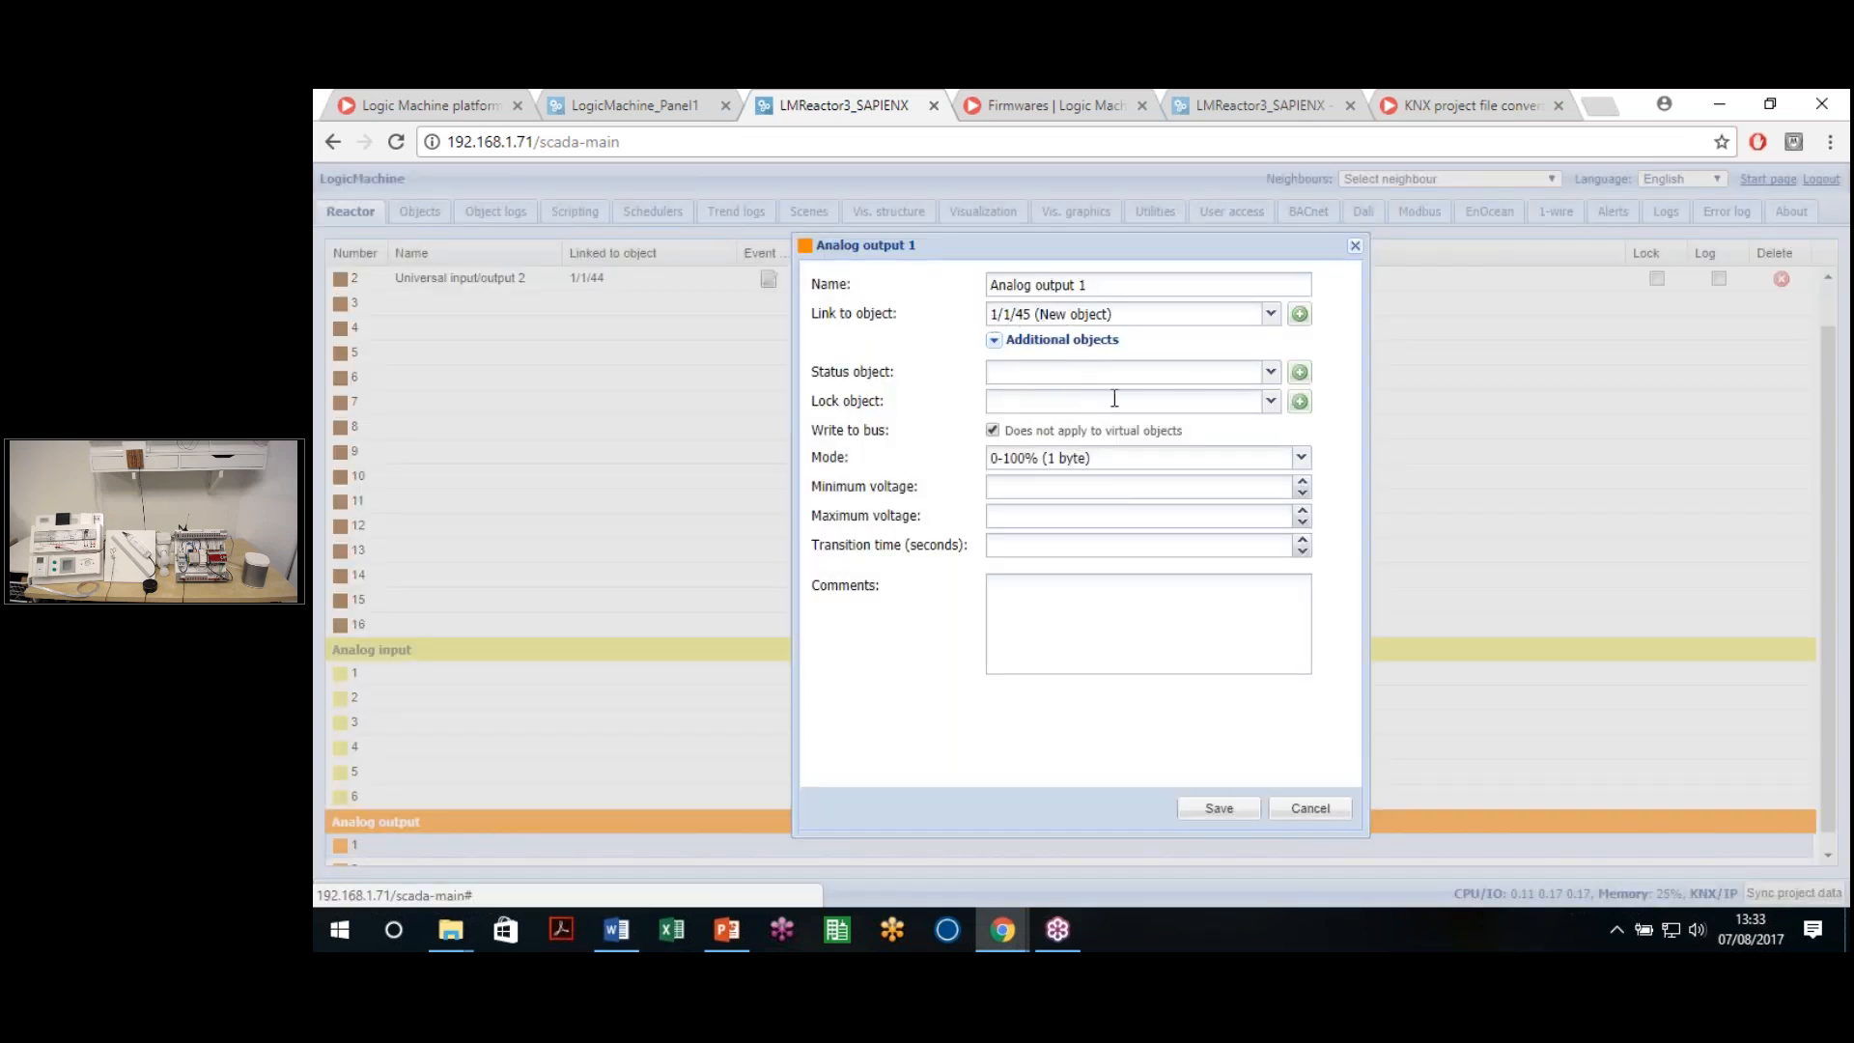
{"action": "left_click", "coordinate": [1142, 459]}
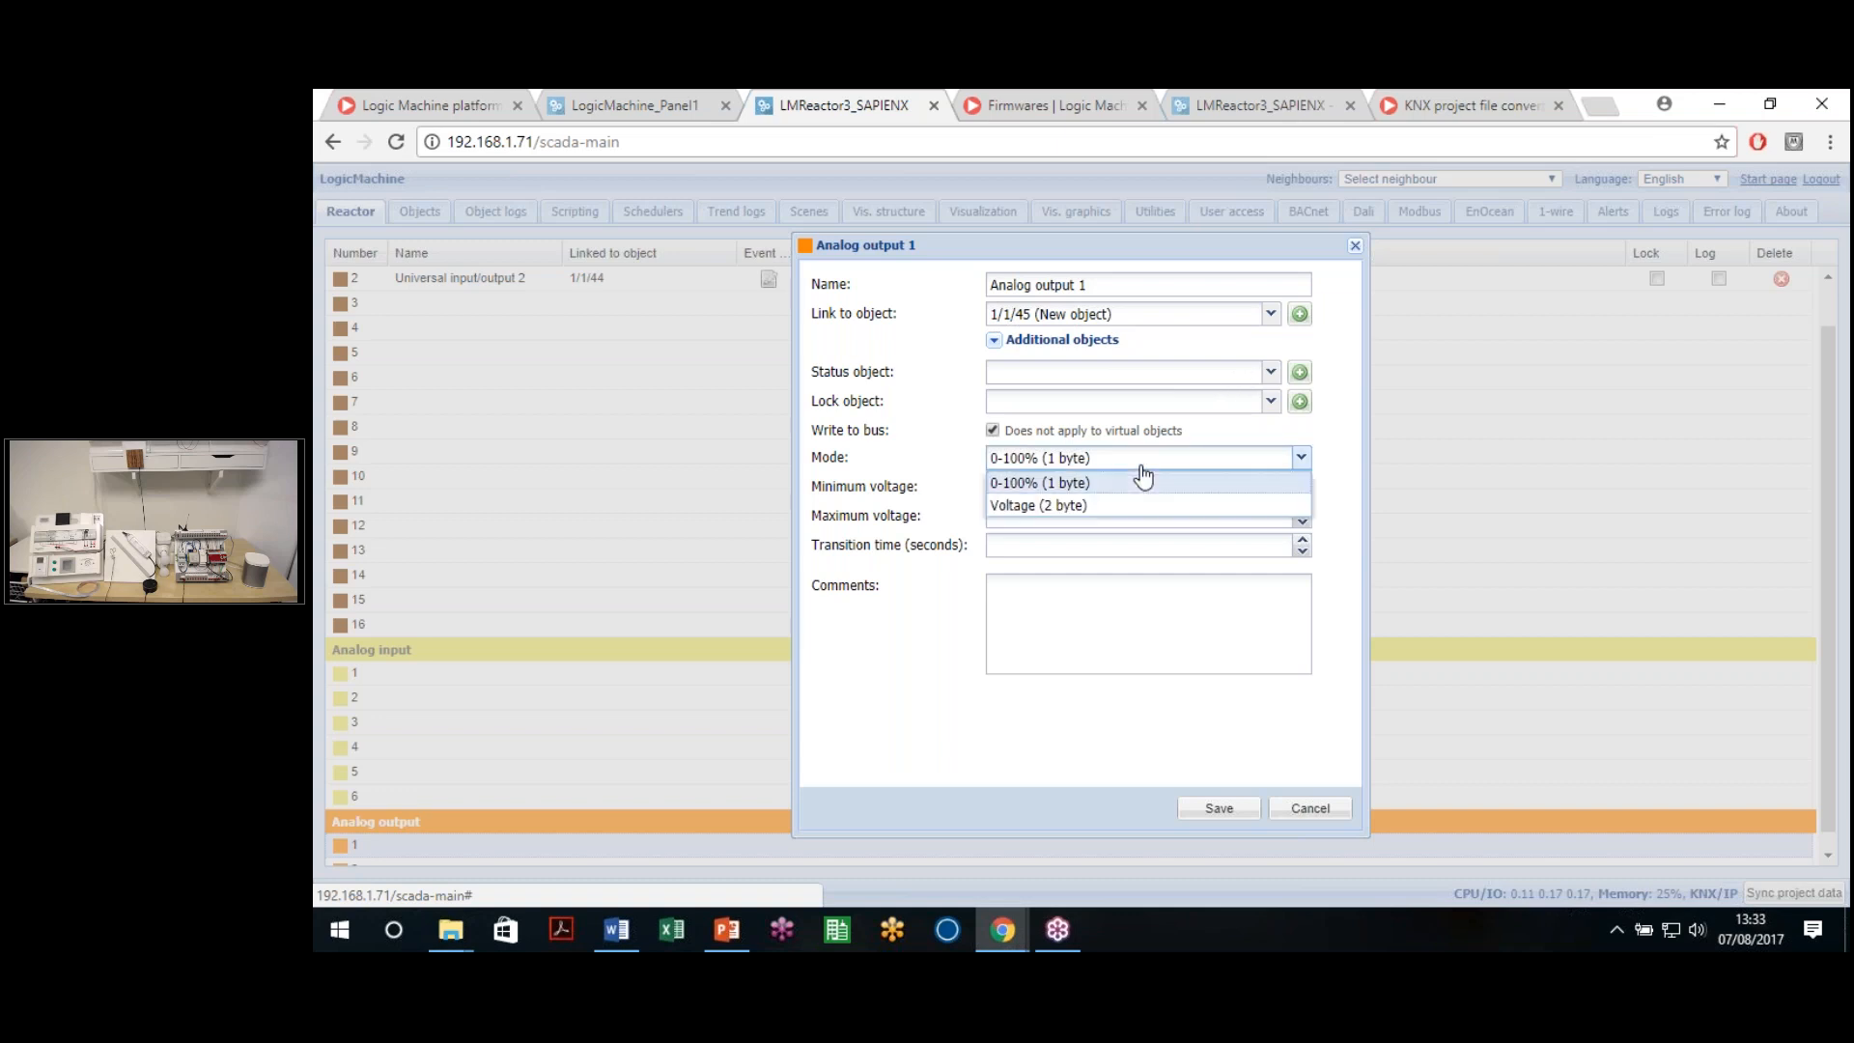
{"action": "left_click", "coordinate": [1053, 486]}
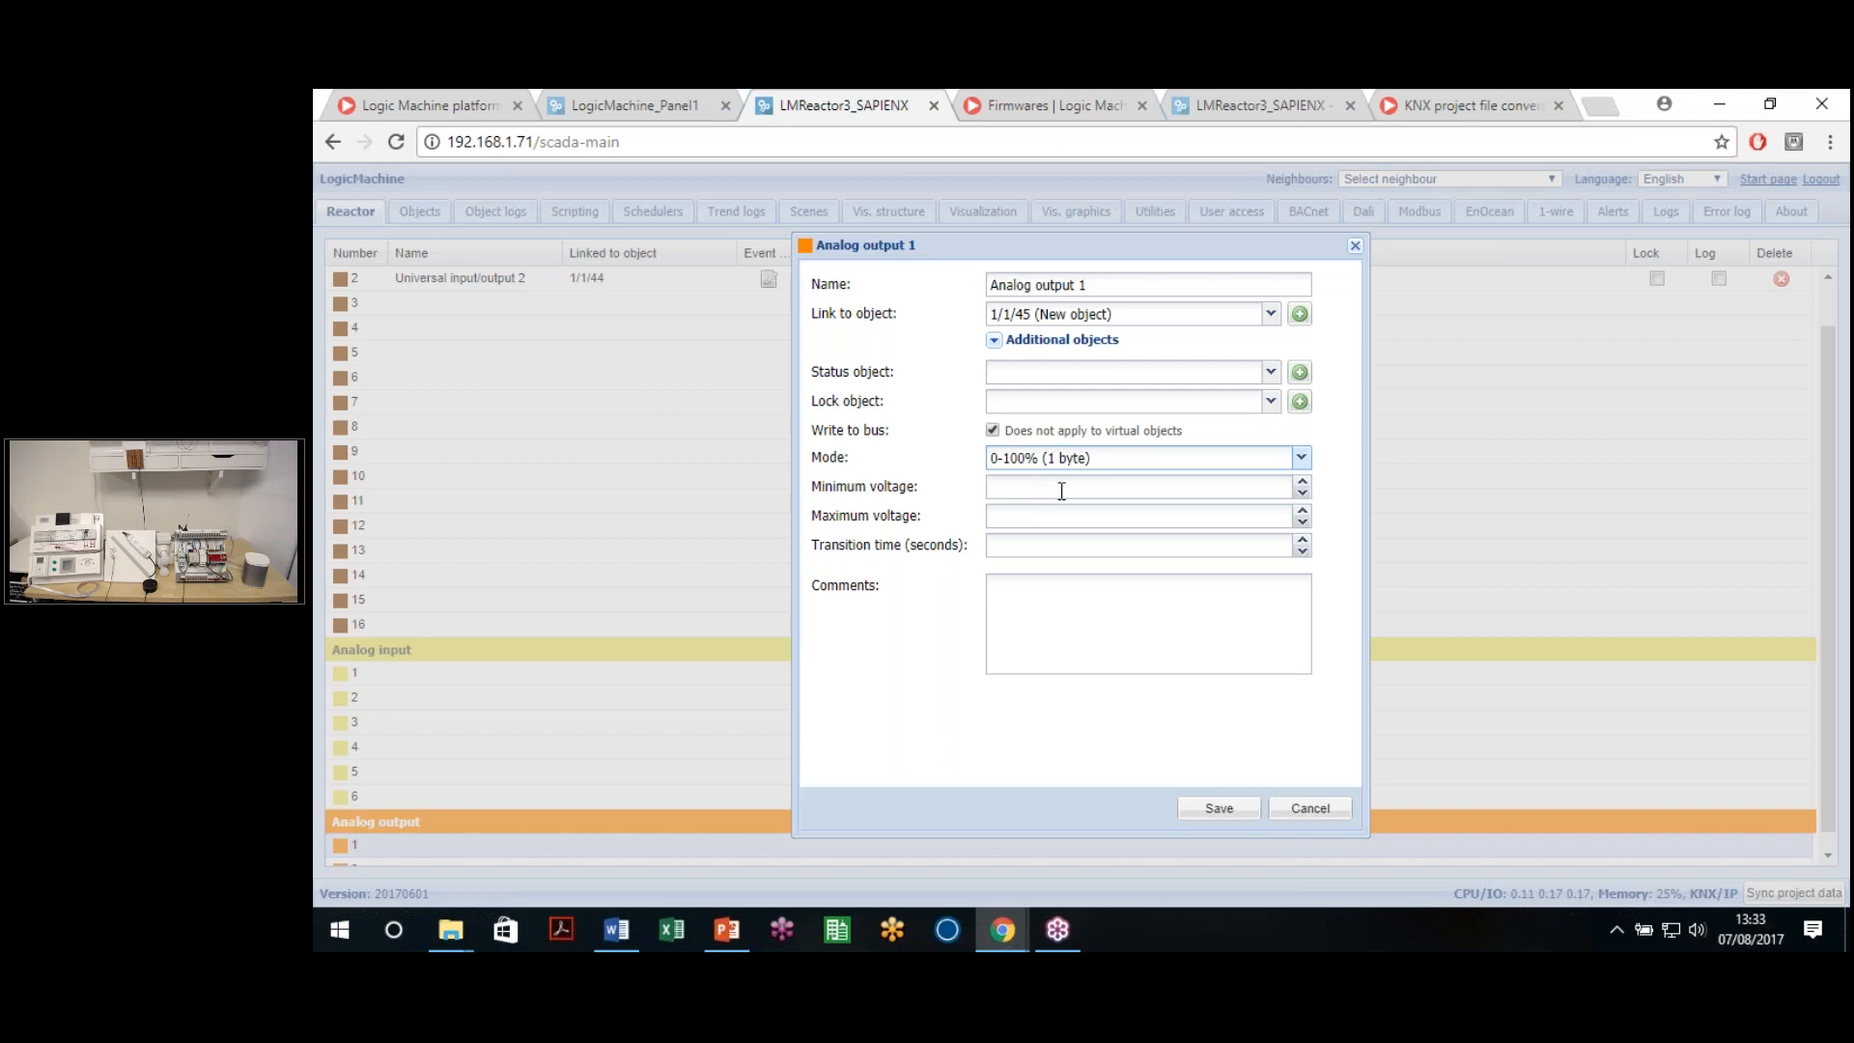
{"action": "left_click", "coordinate": [1087, 491]}
{"action": "left_click", "coordinate": [1034, 519]}
{"action": "type", "text": "20"}
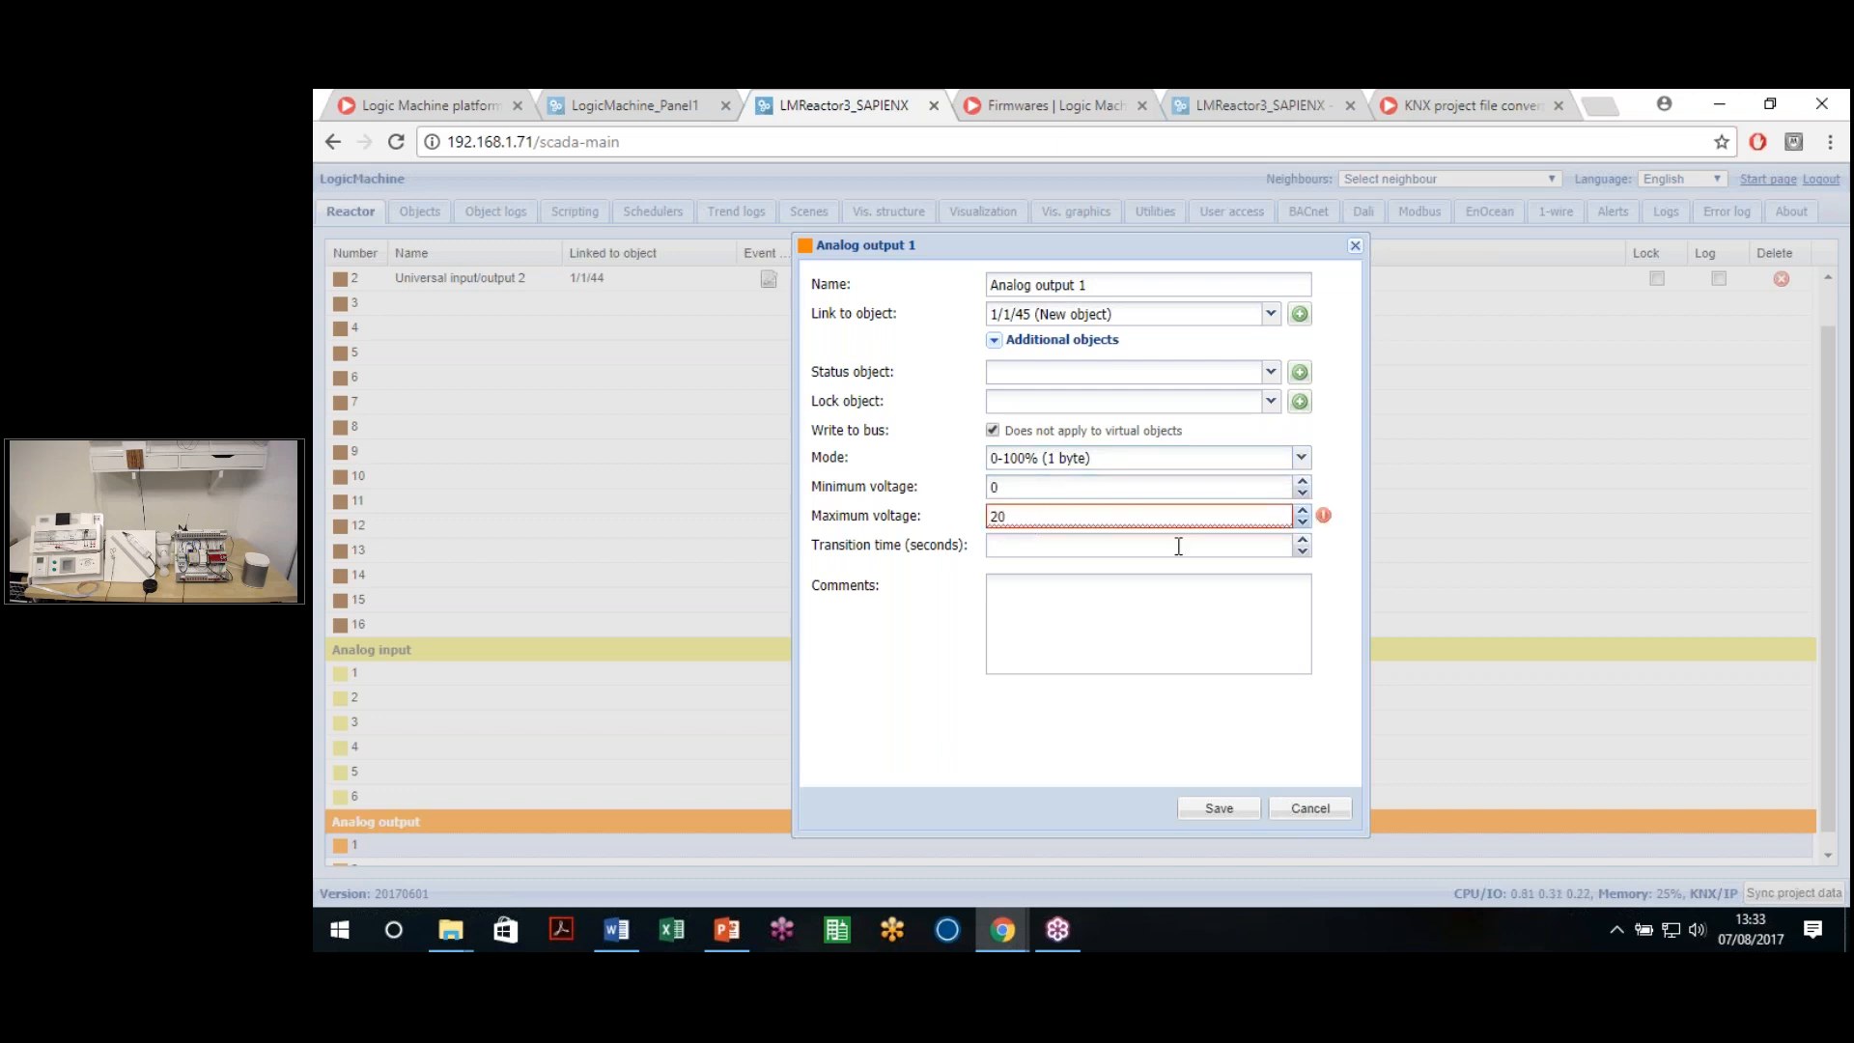
{"action": "mouse_move", "coordinate": [1326, 519]}
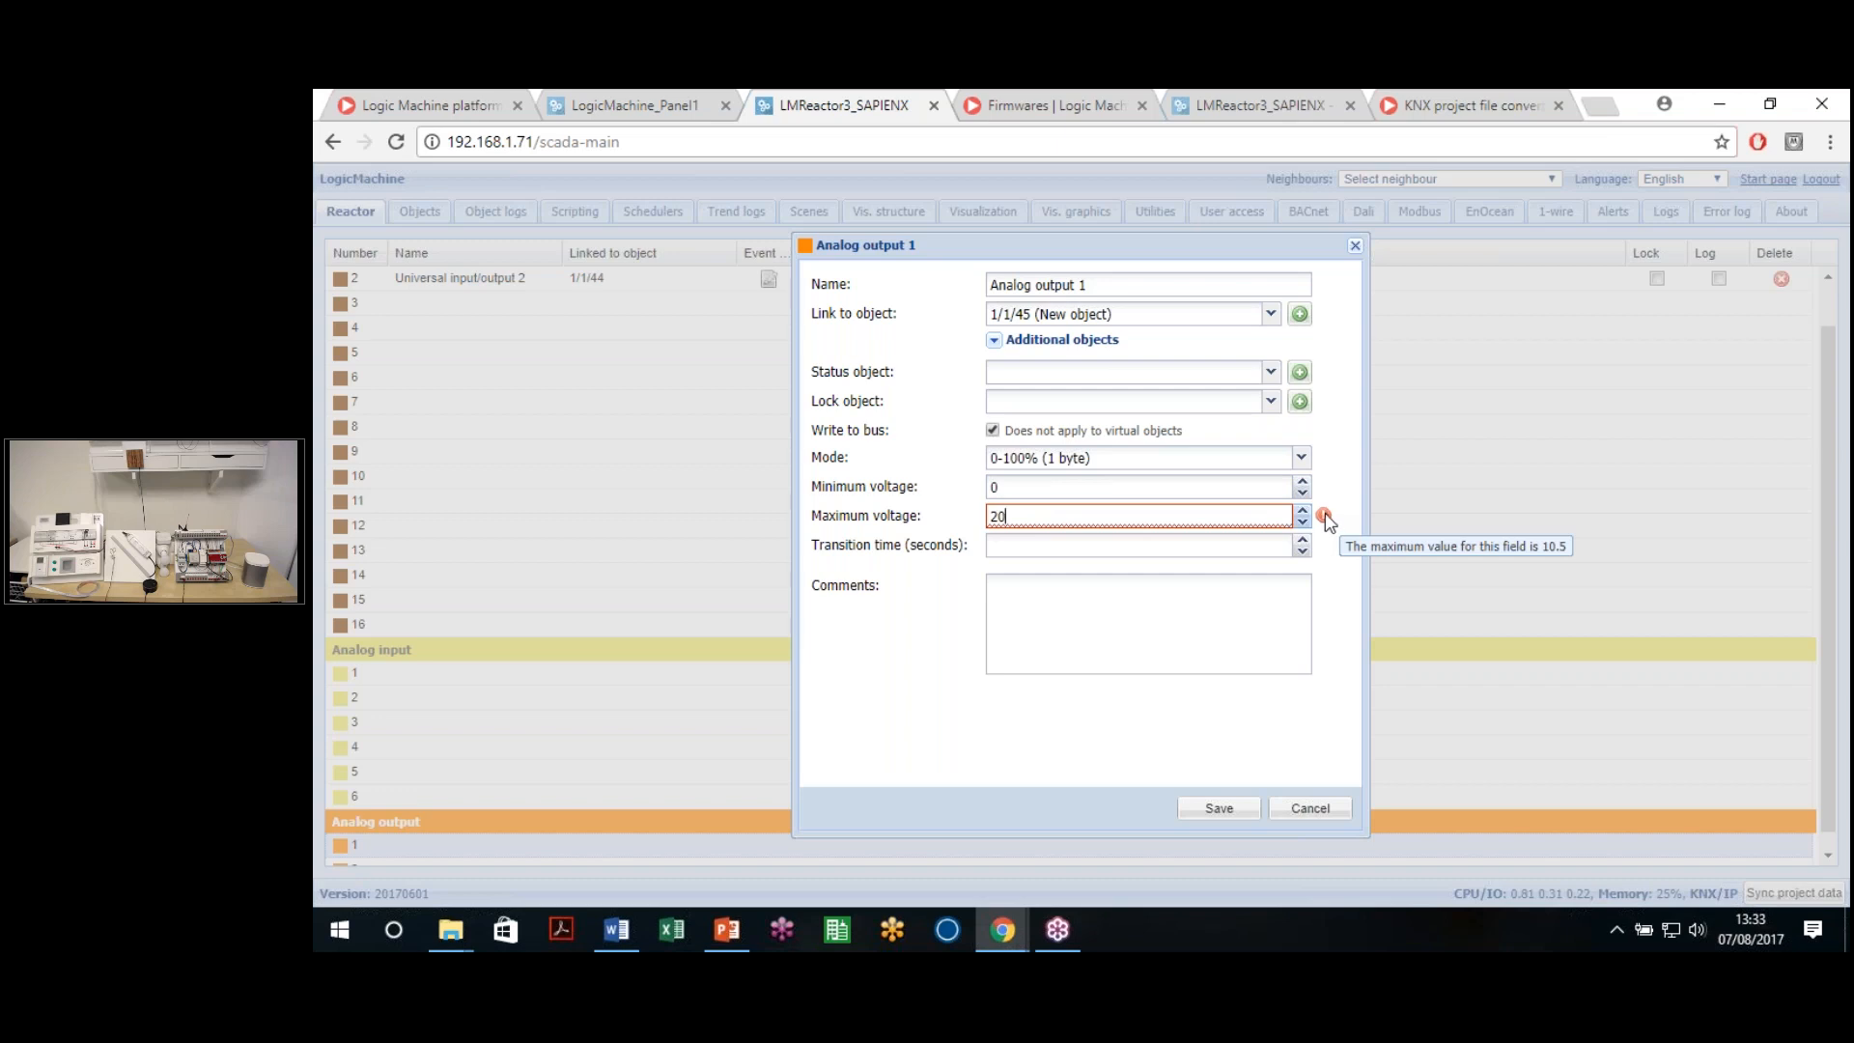
{"action": "left_click_drag", "start_coordinate": [1158, 512], "coordinate": [645, 512]}
{"action": "type", "text": "10"}
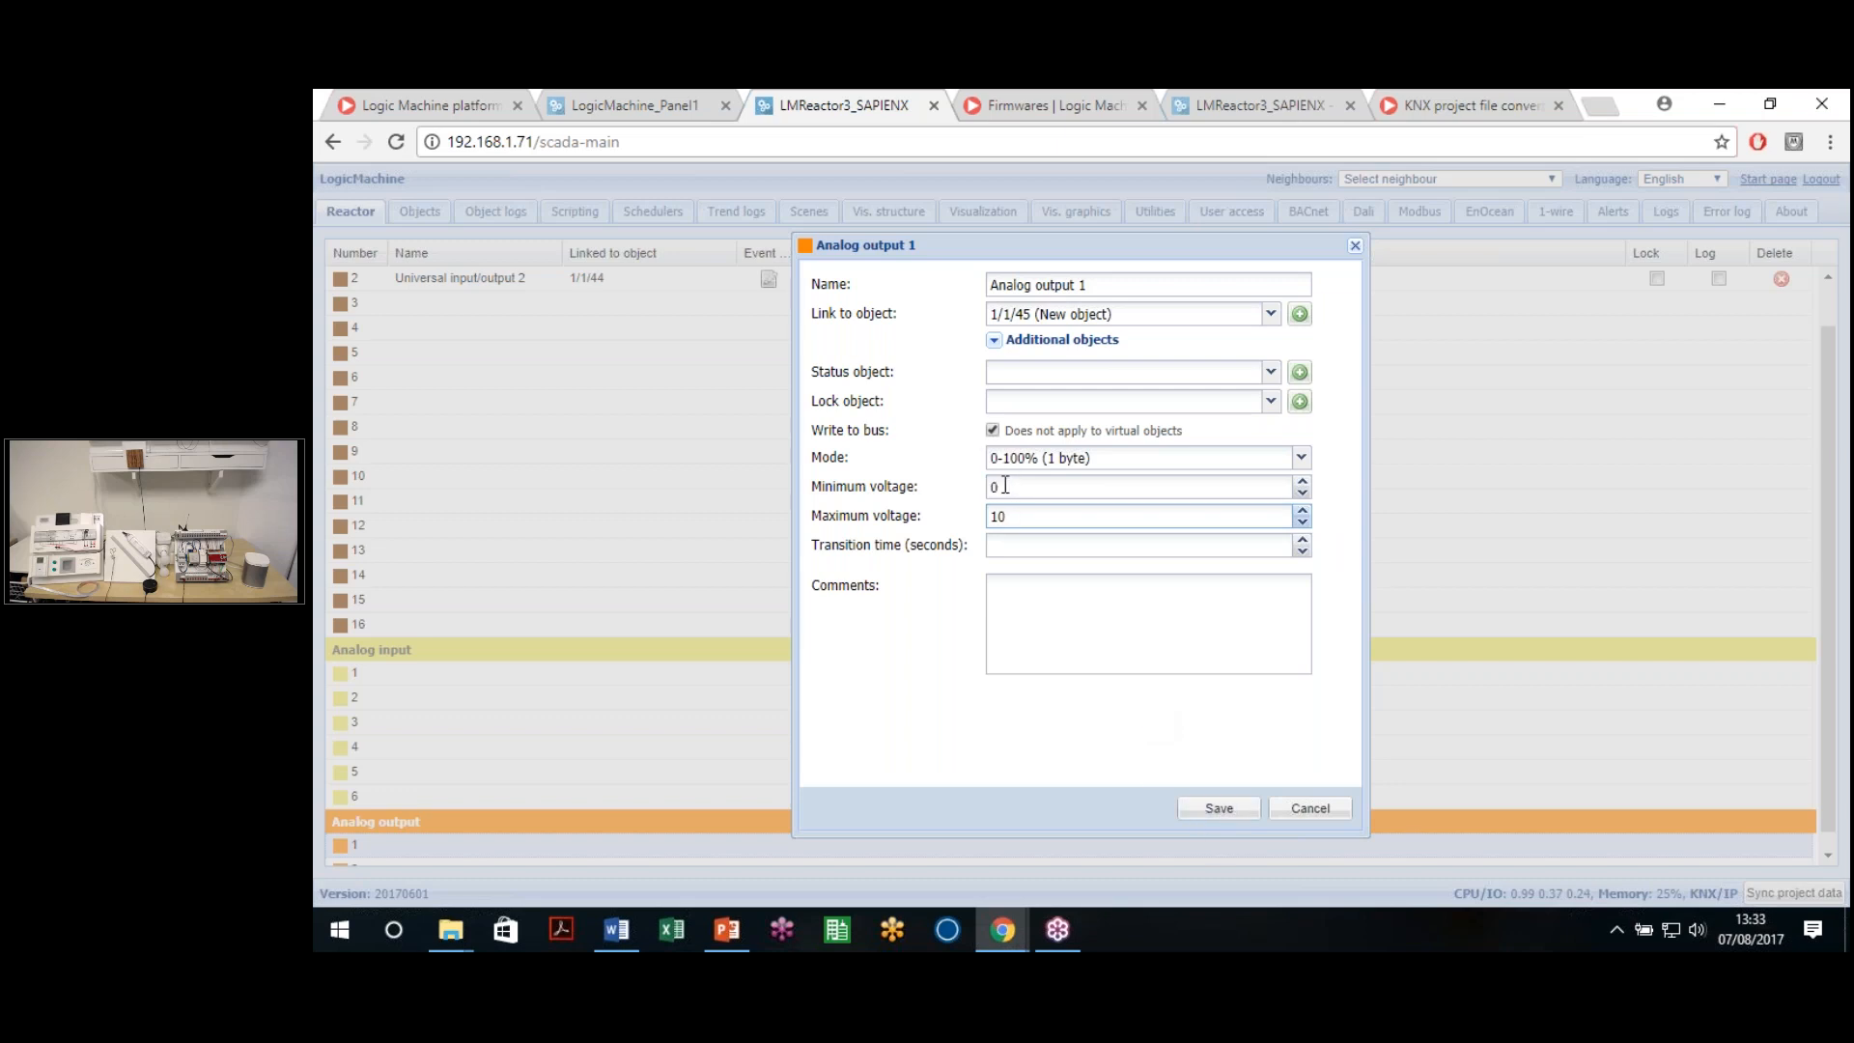
{"action": "left_click", "coordinate": [1212, 813]}
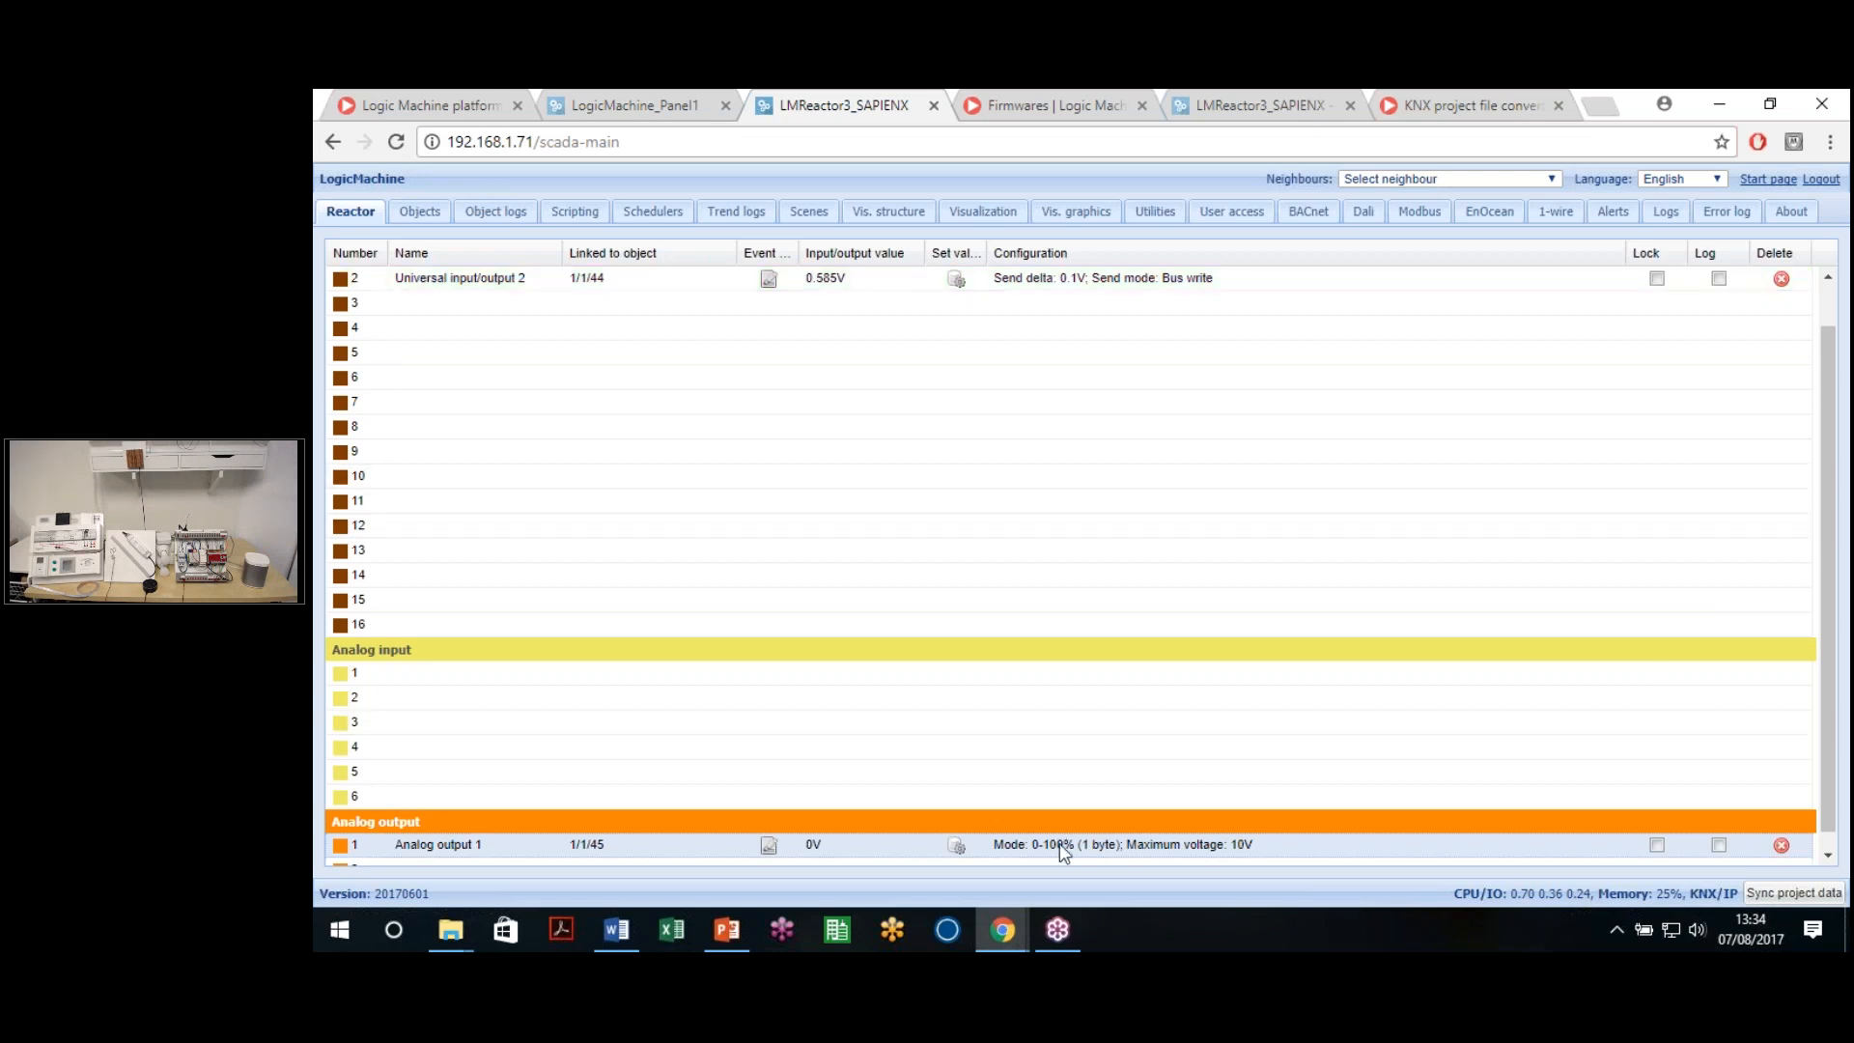
Drive Analog output 1 to 75% and review both ports' settings without changes
{"action": "left_click", "coordinate": [956, 847]}
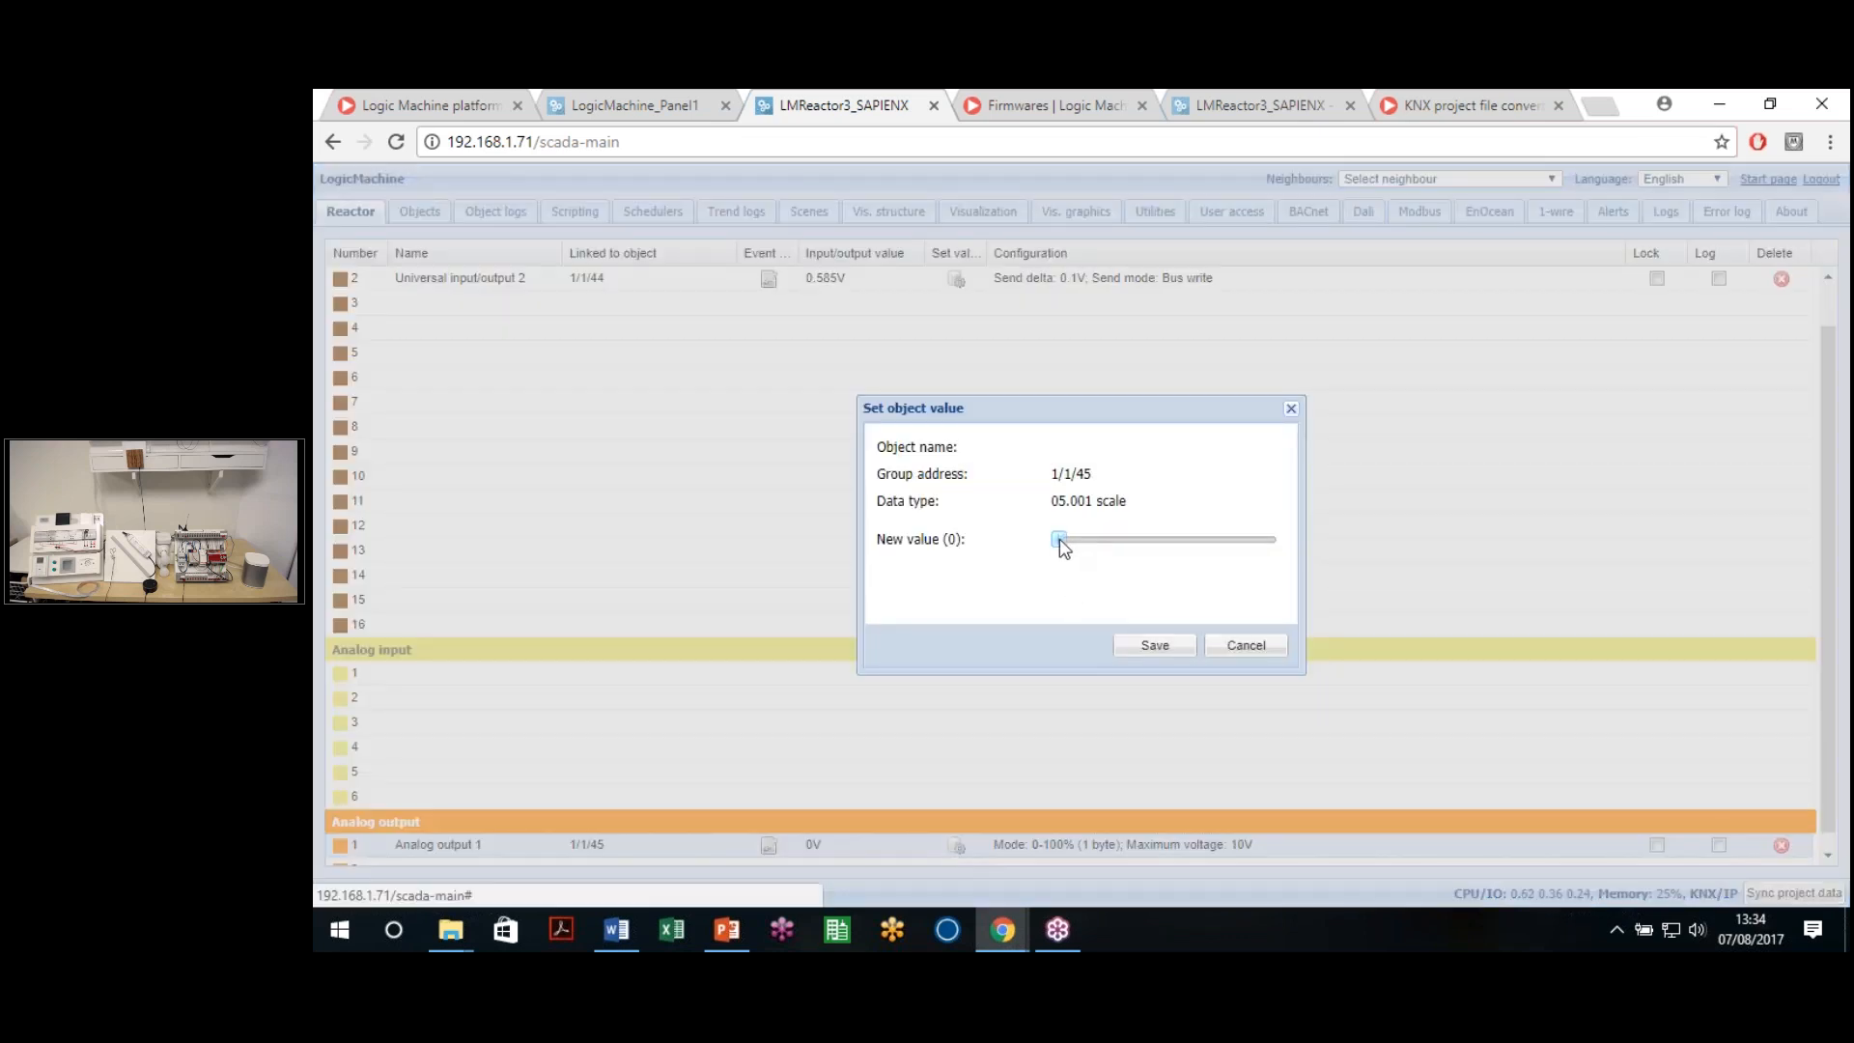
{"action": "left_click_drag", "start_coordinate": [1114, 551], "coordinate": [1221, 560]}
{"action": "left_click", "coordinate": [1155, 647]}
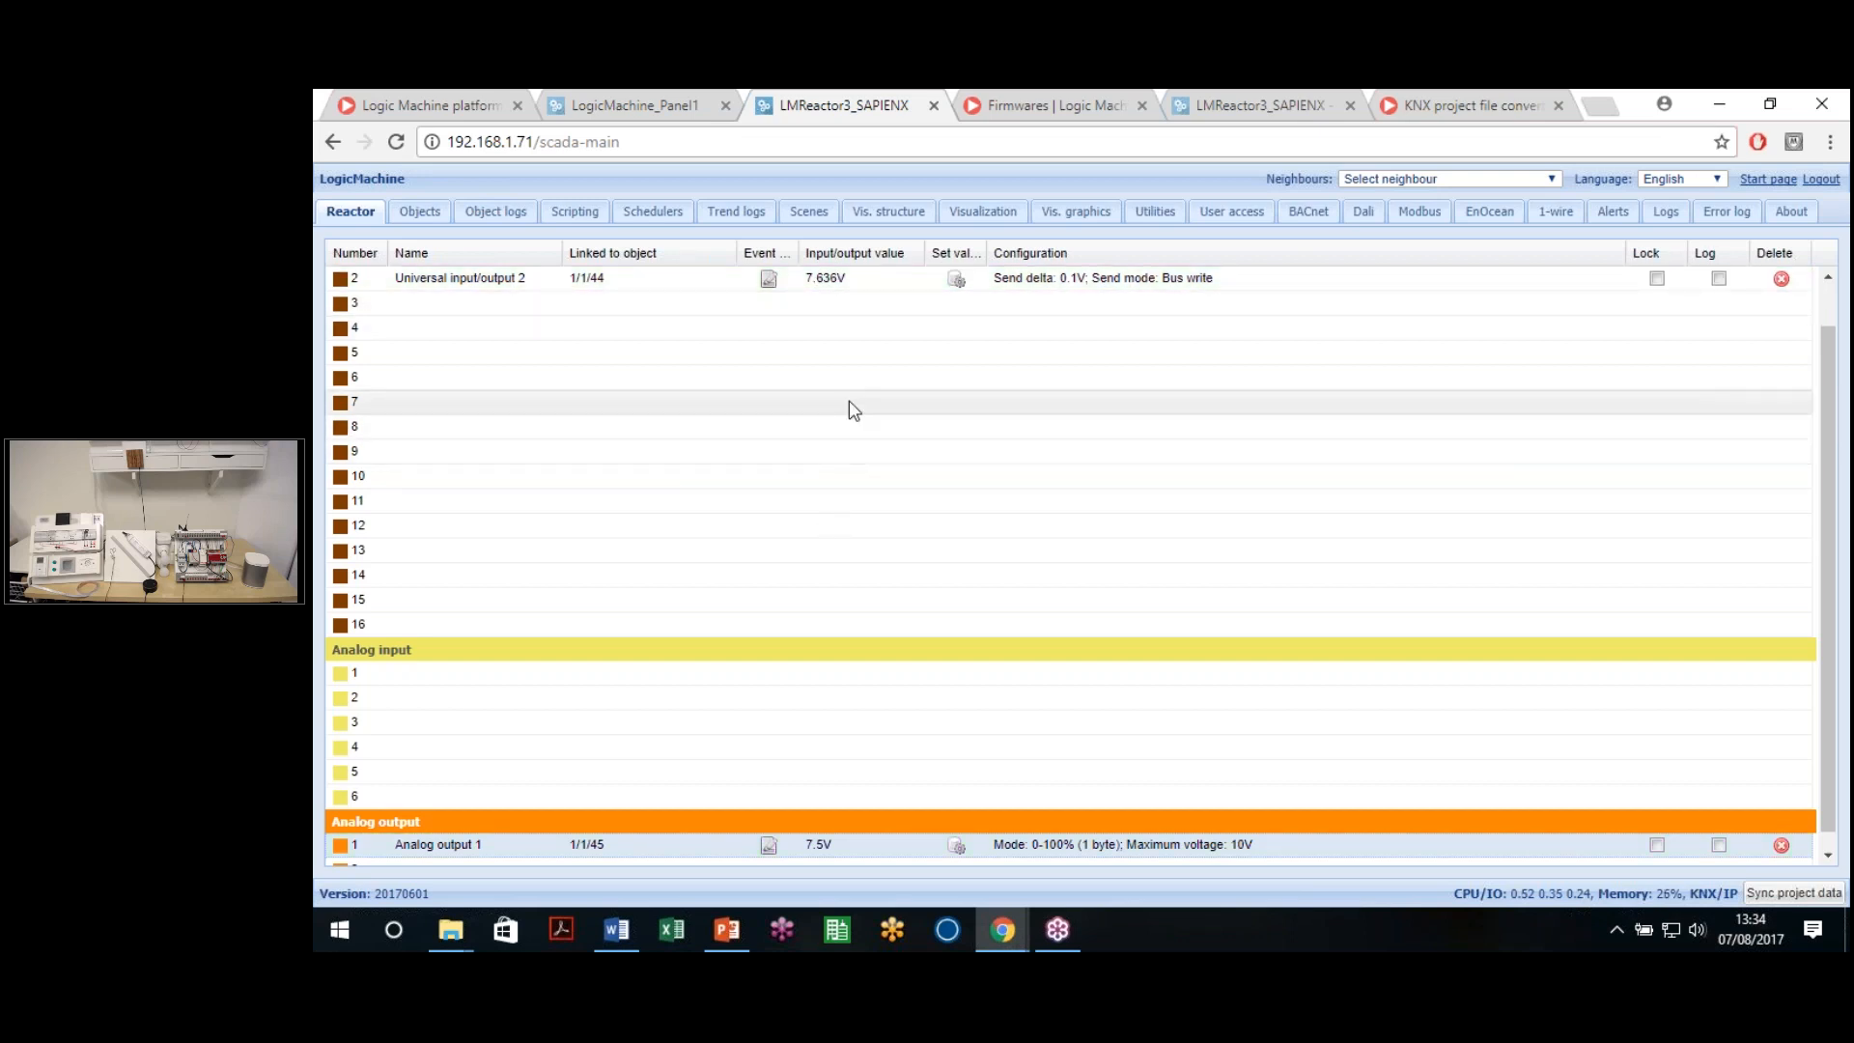
{"action": "left_click", "coordinate": [870, 287]}
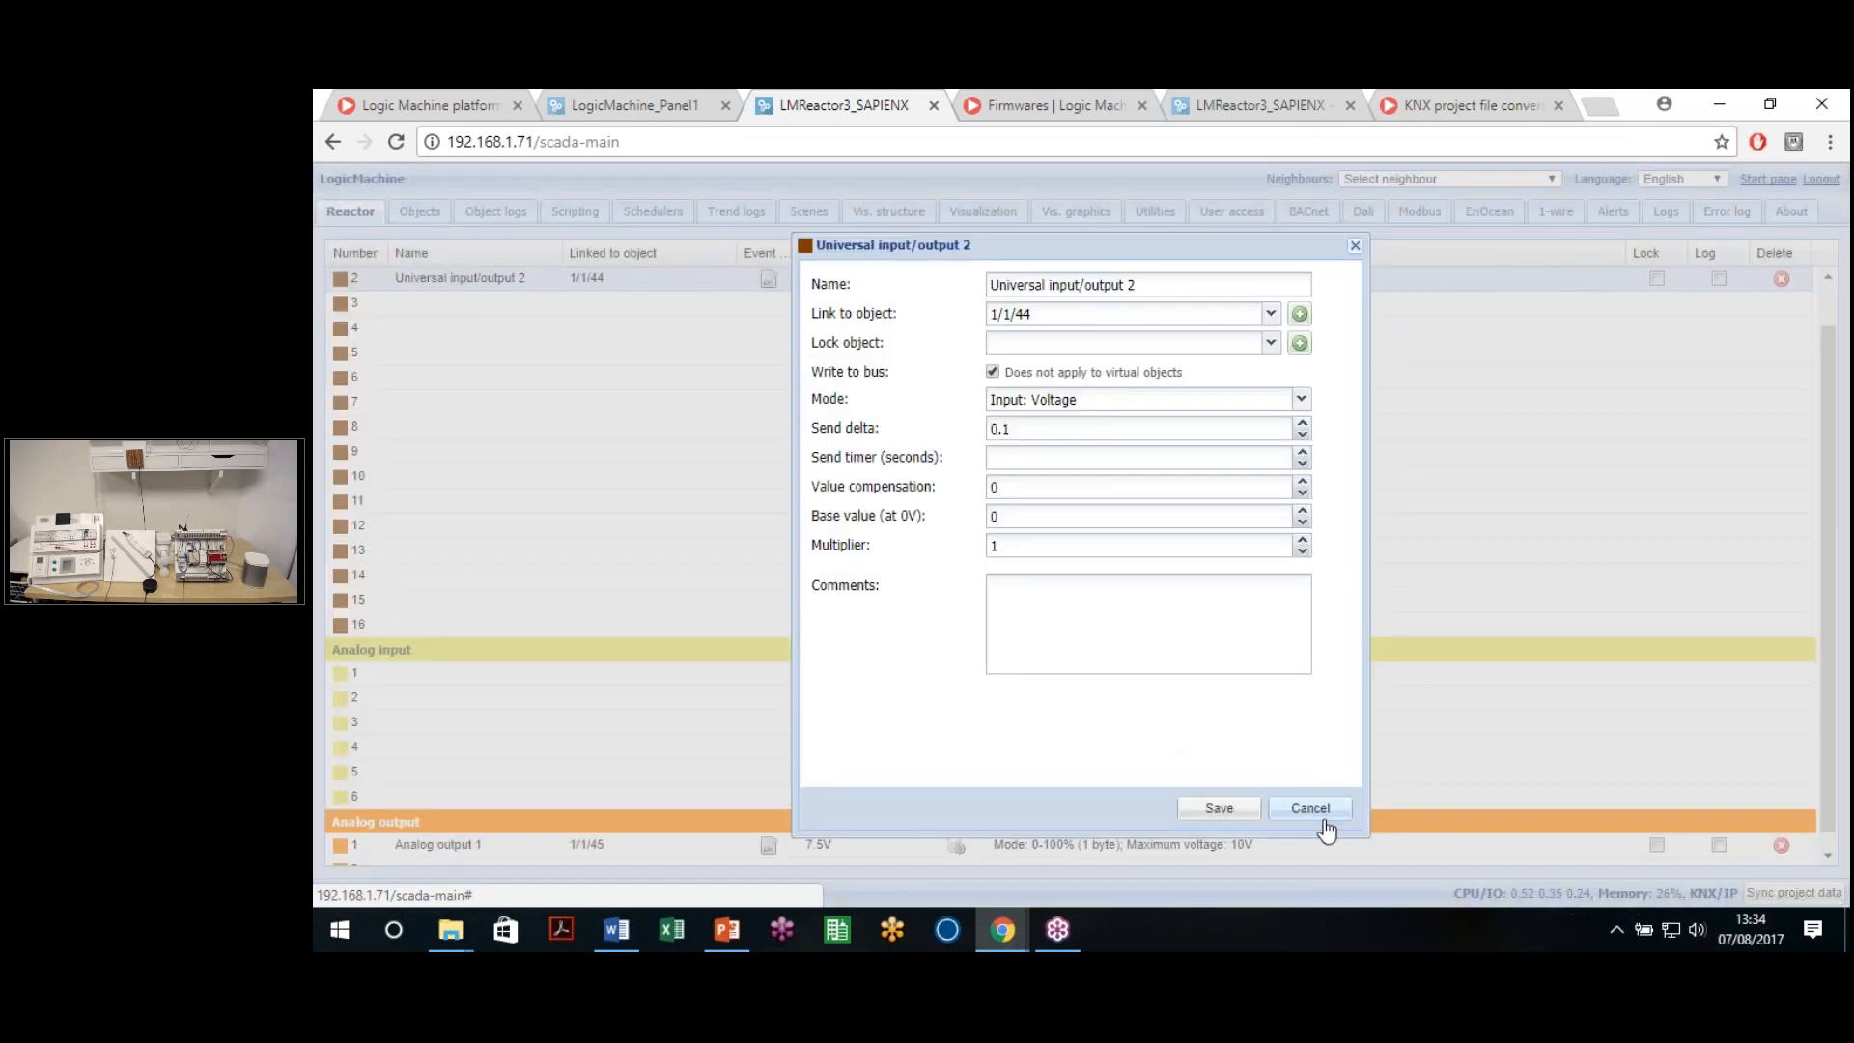
{"action": "left_click", "coordinate": [1324, 821]}
{"action": "left_click", "coordinate": [980, 850]}
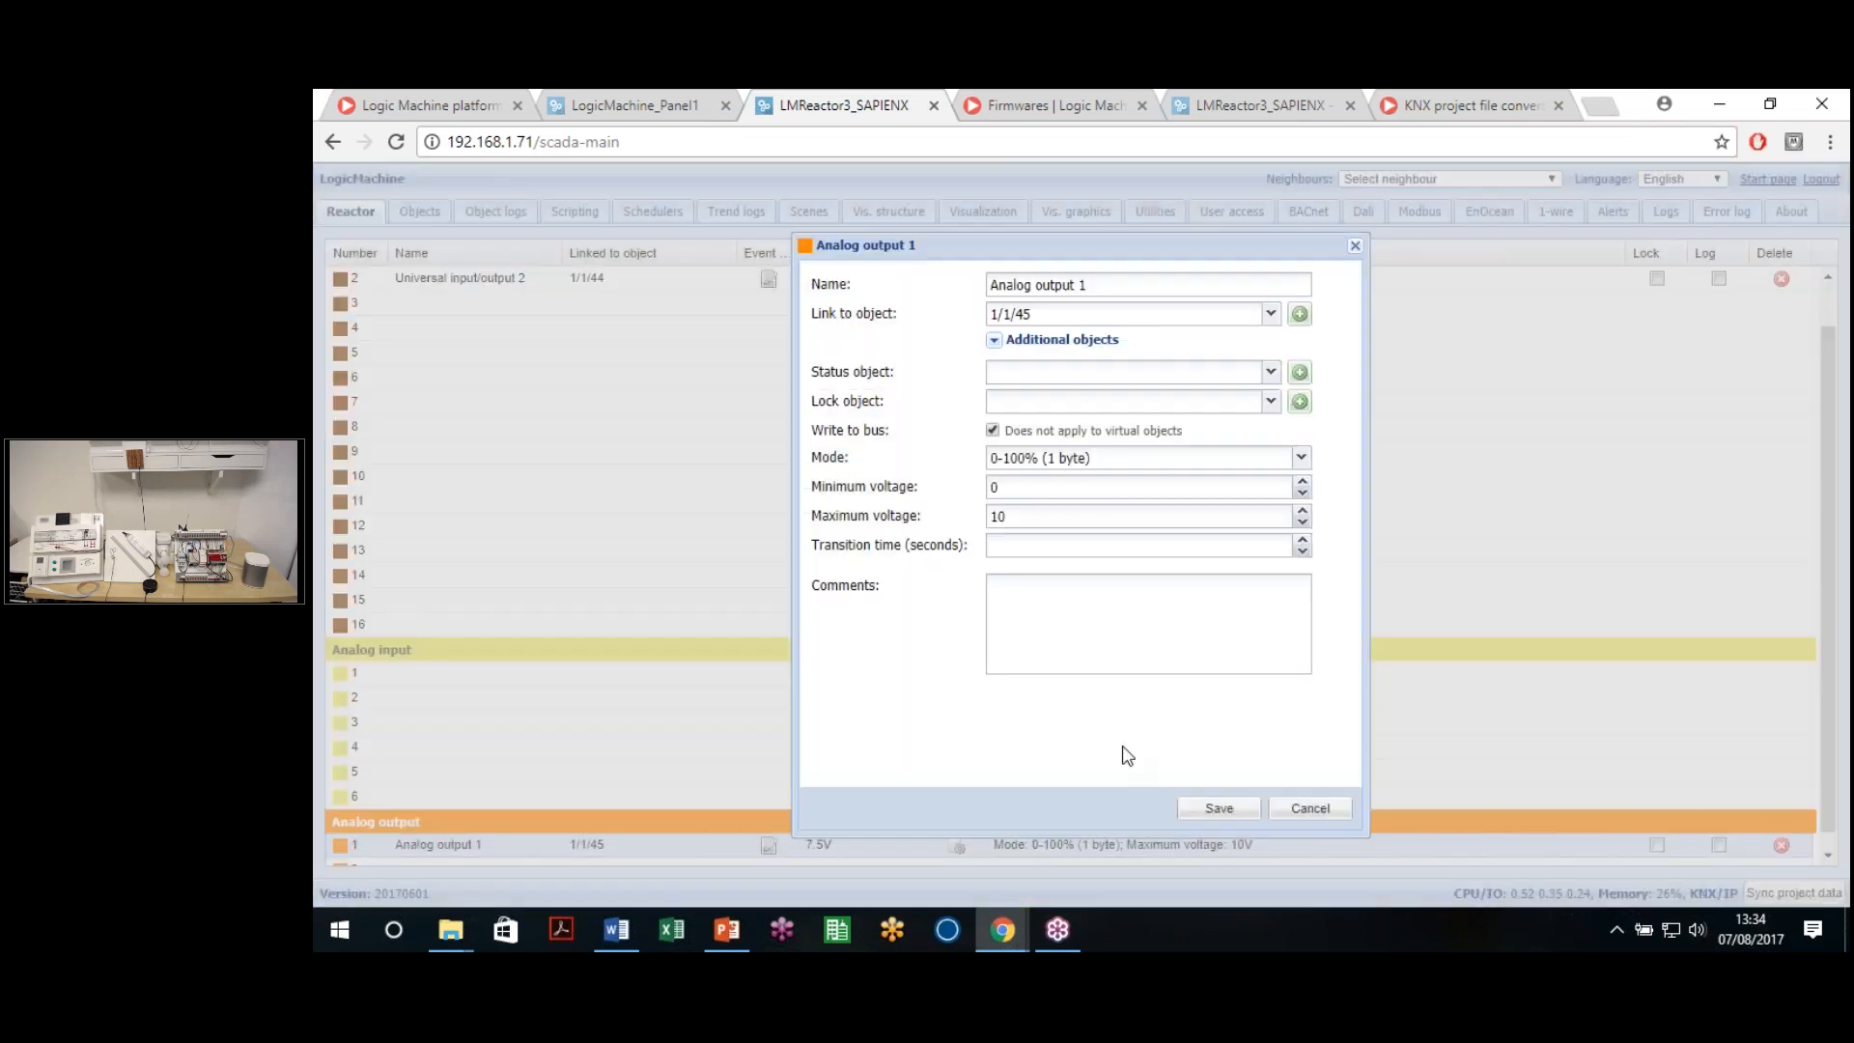
{"action": "left_click", "coordinate": [1311, 808]}
Lower Analog output 1 to 20%, then return to the Panel1 object list
{"action": "left_click", "coordinate": [956, 847]}
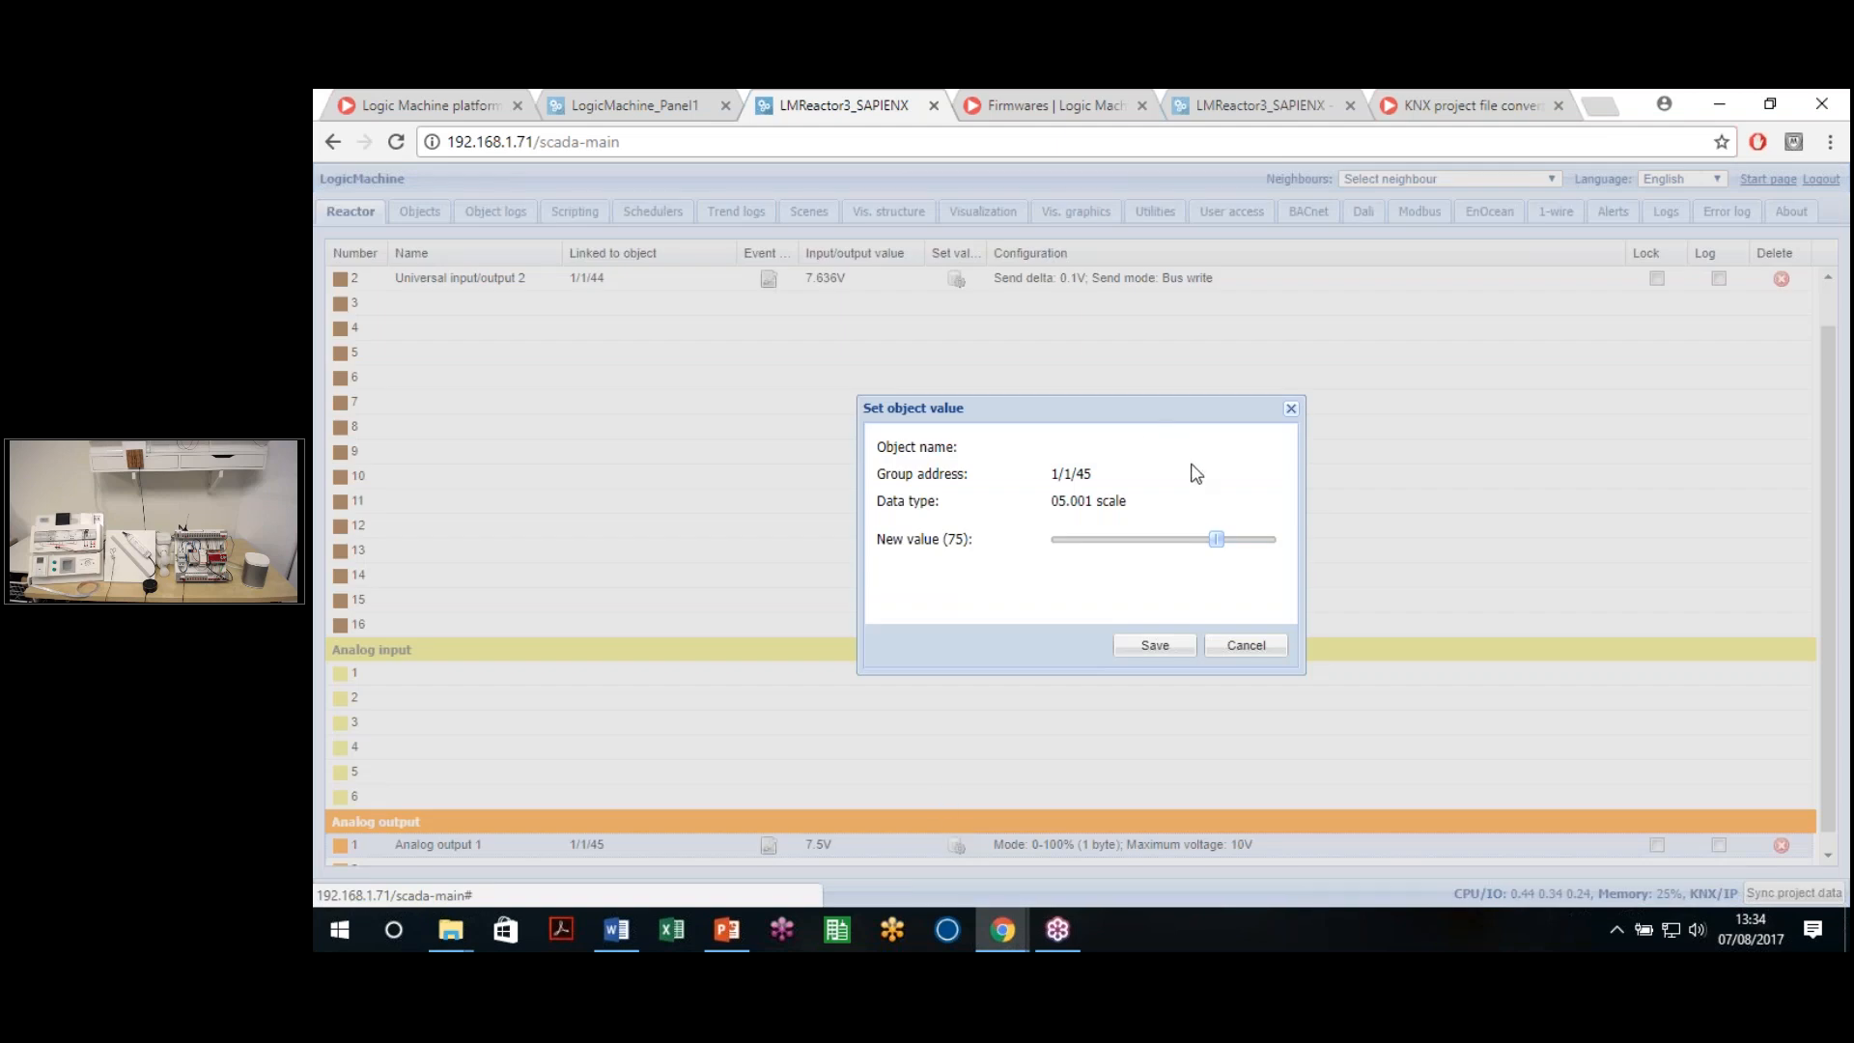
{"action": "left_click_drag", "start_coordinate": [1215, 539], "coordinate": [1101, 539]}
{"action": "left_click", "coordinate": [1155, 648]}
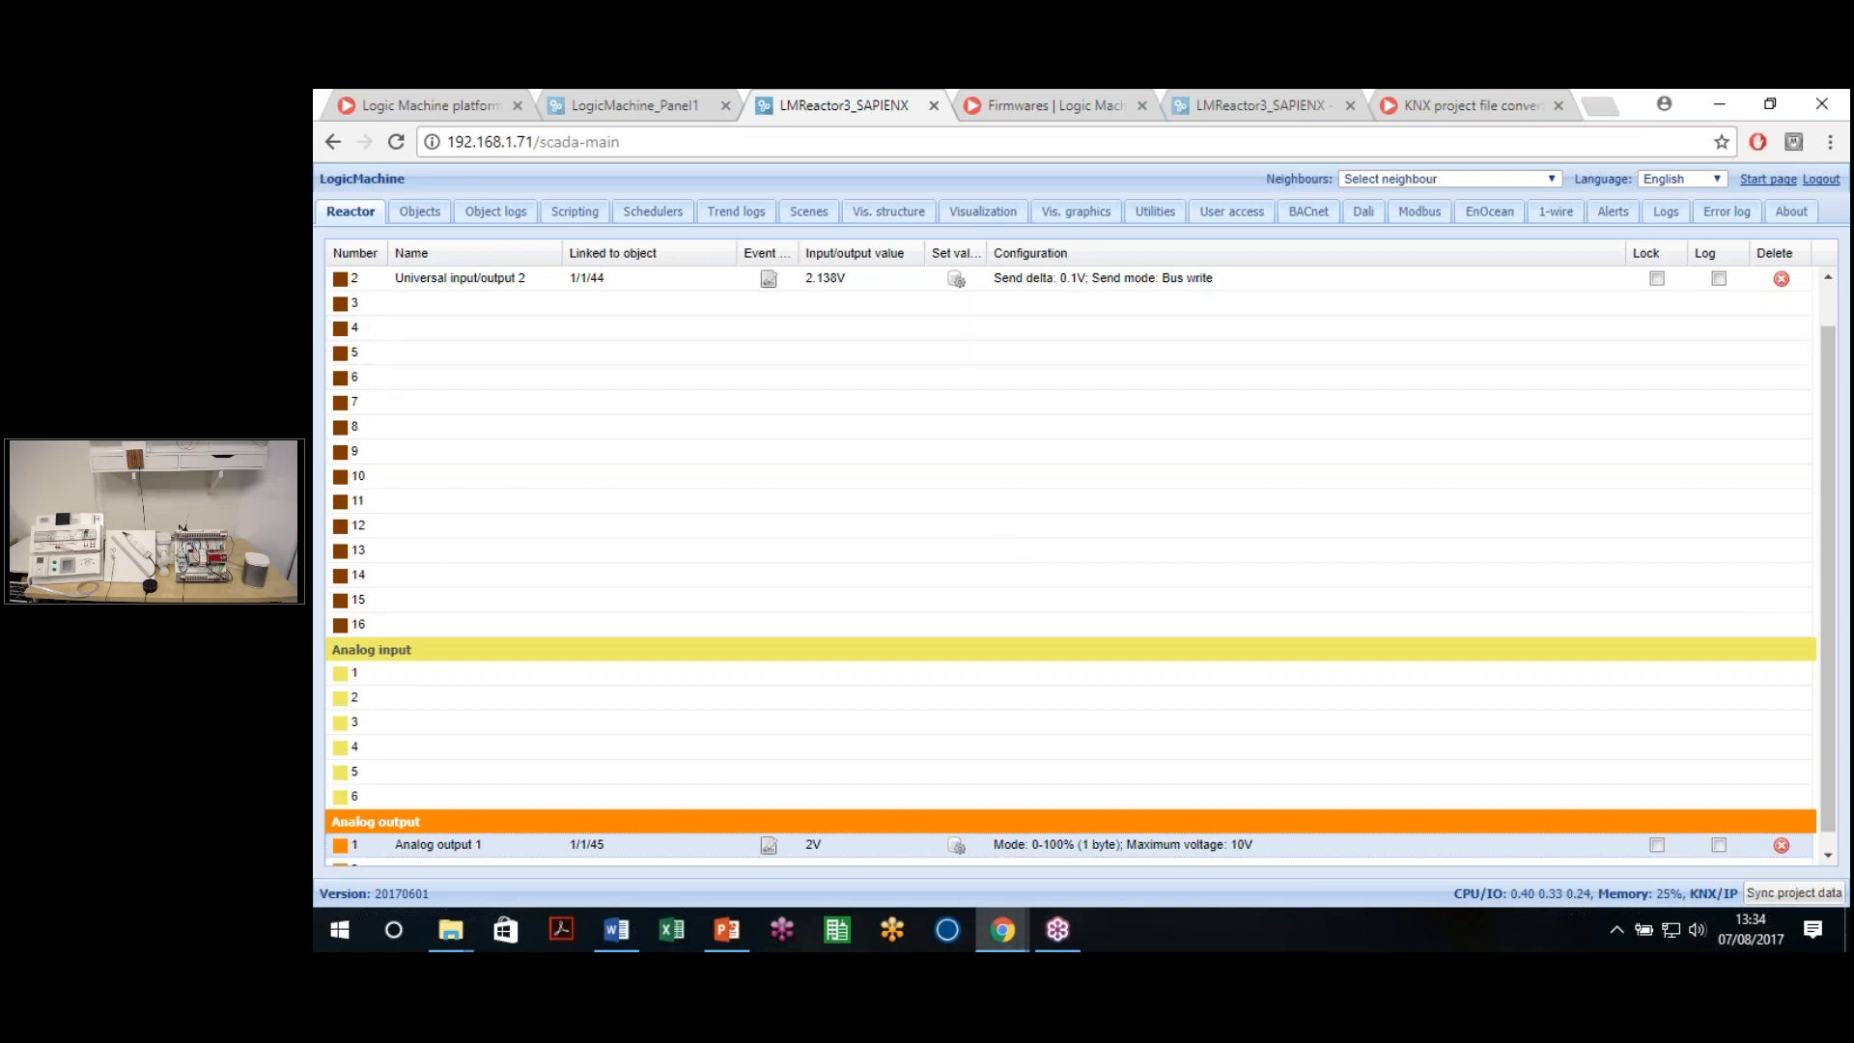
{"action": "key", "text": "ctrl+shift+Tab"}
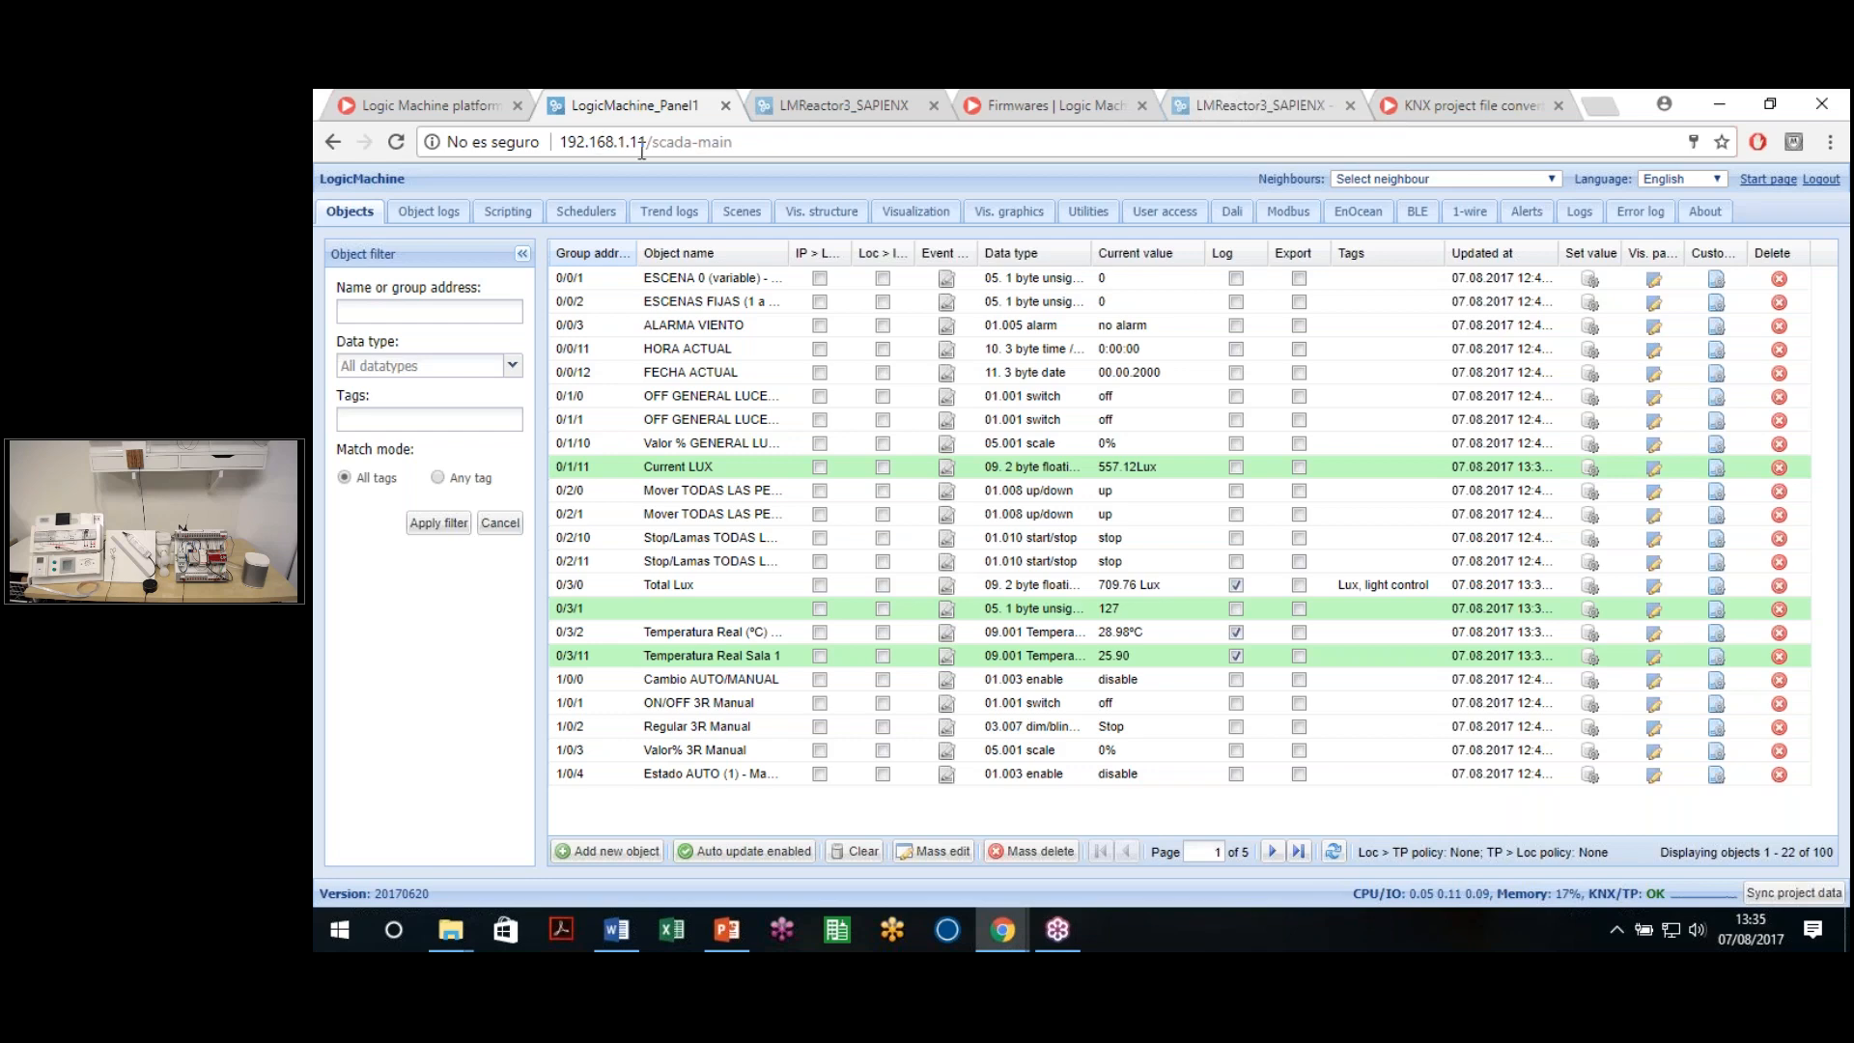
Go back to the Reactor's apps launcher page at 192.168.1.71/apps/
{"action": "key", "text": "alt+Left"}
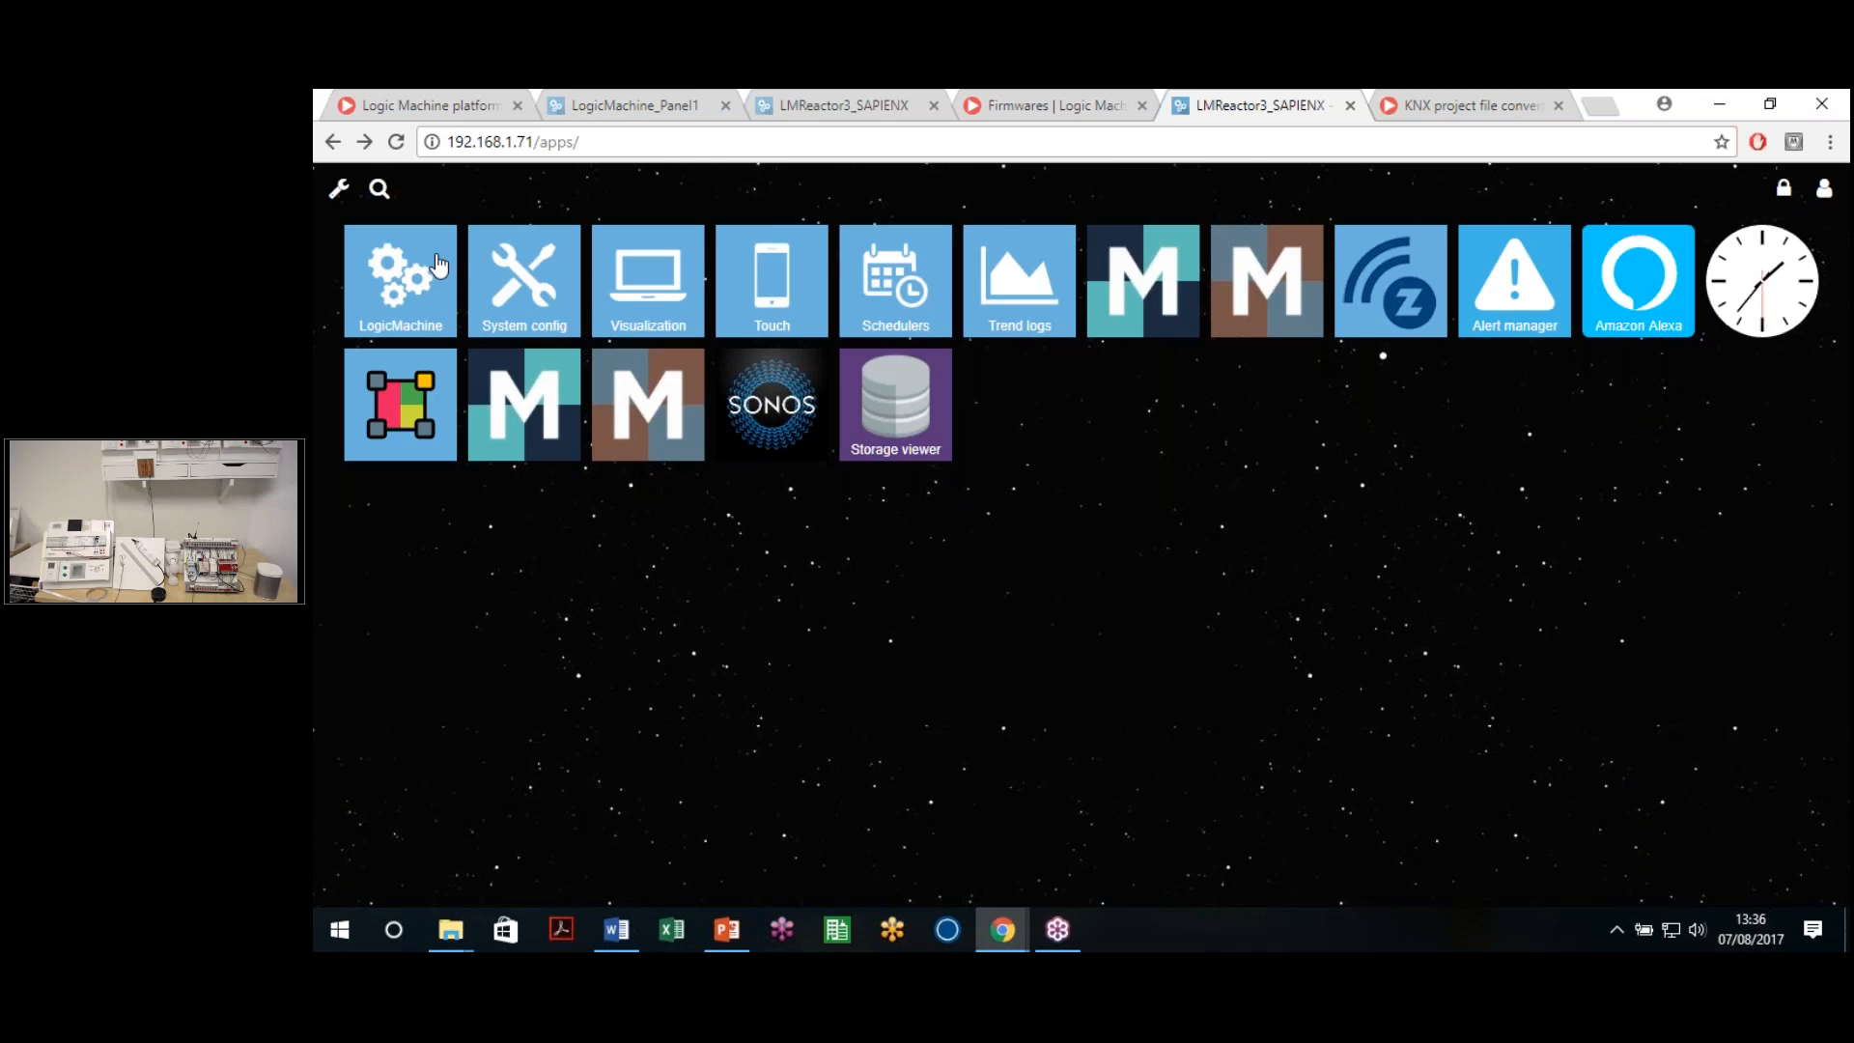
Show the LogicMachine_Panel1 Objects list and select its address bar URL
{"action": "left_click", "coordinate": [695, 106]}
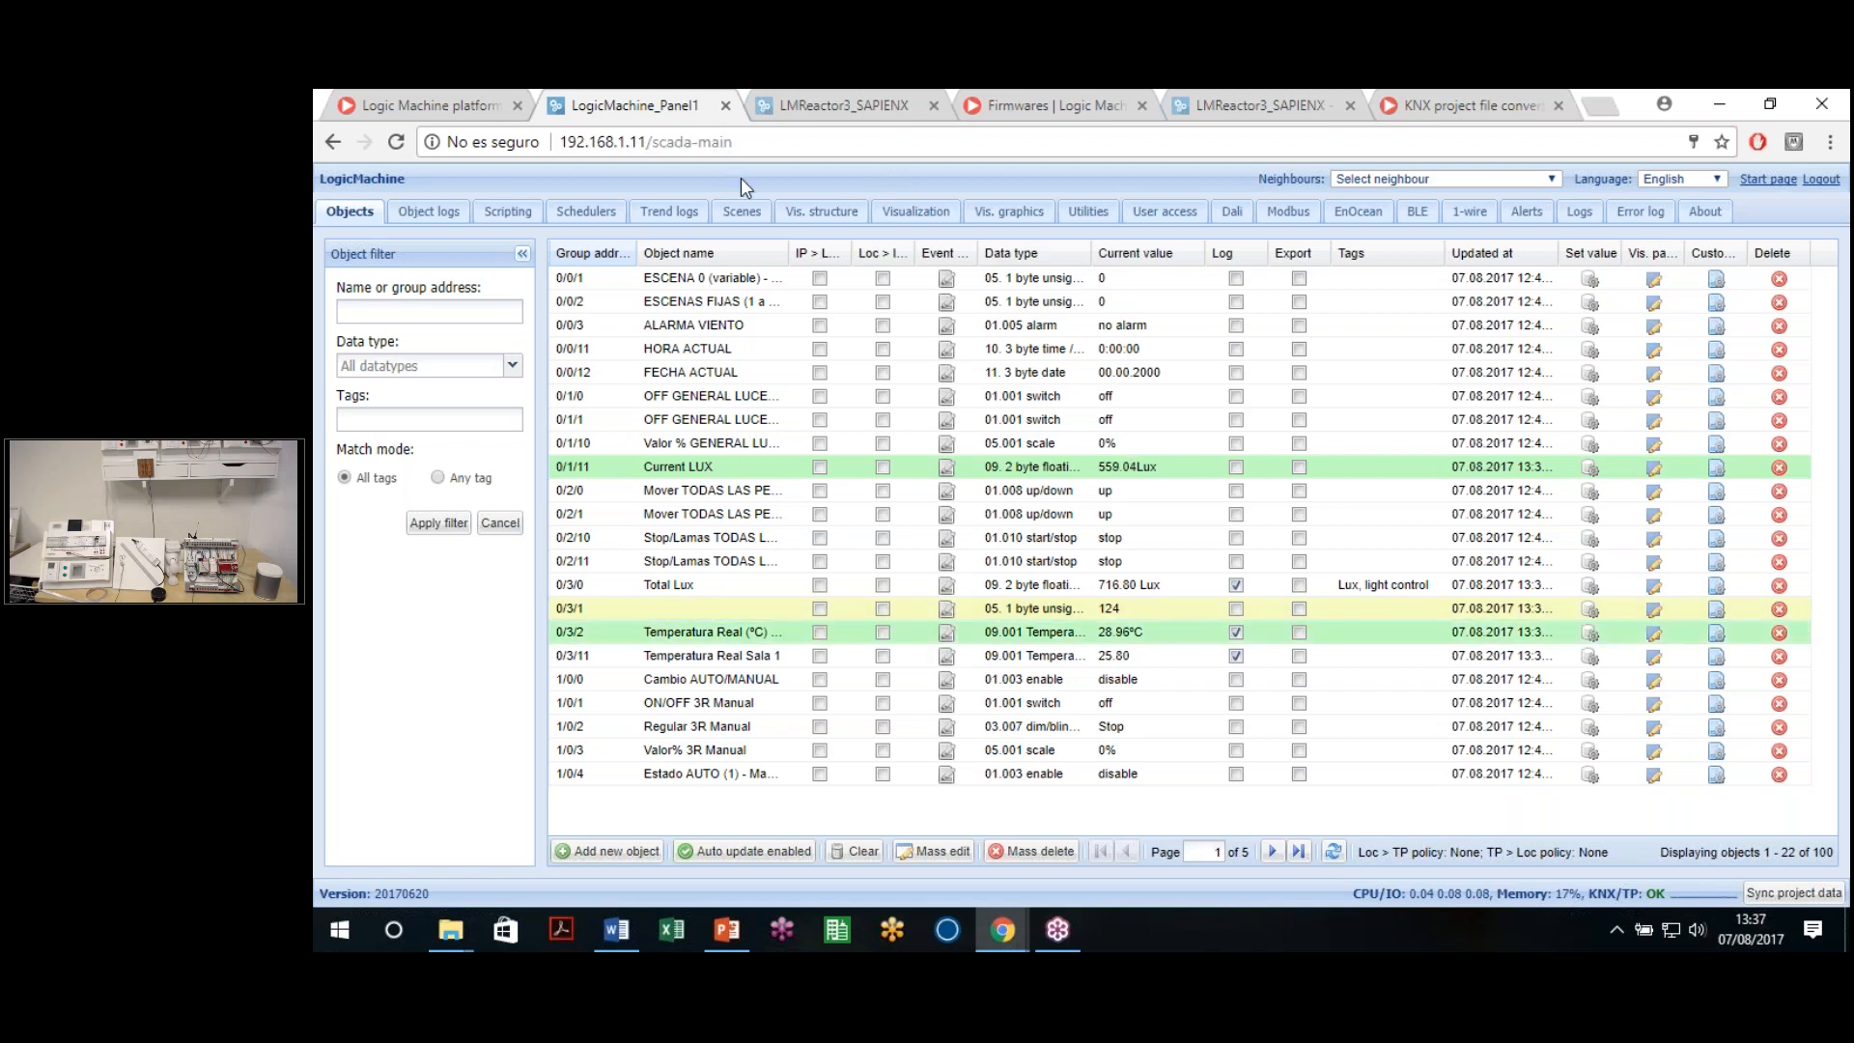
{"action": "left_click_drag", "start_coordinate": [736, 141], "coordinate": [558, 140]}
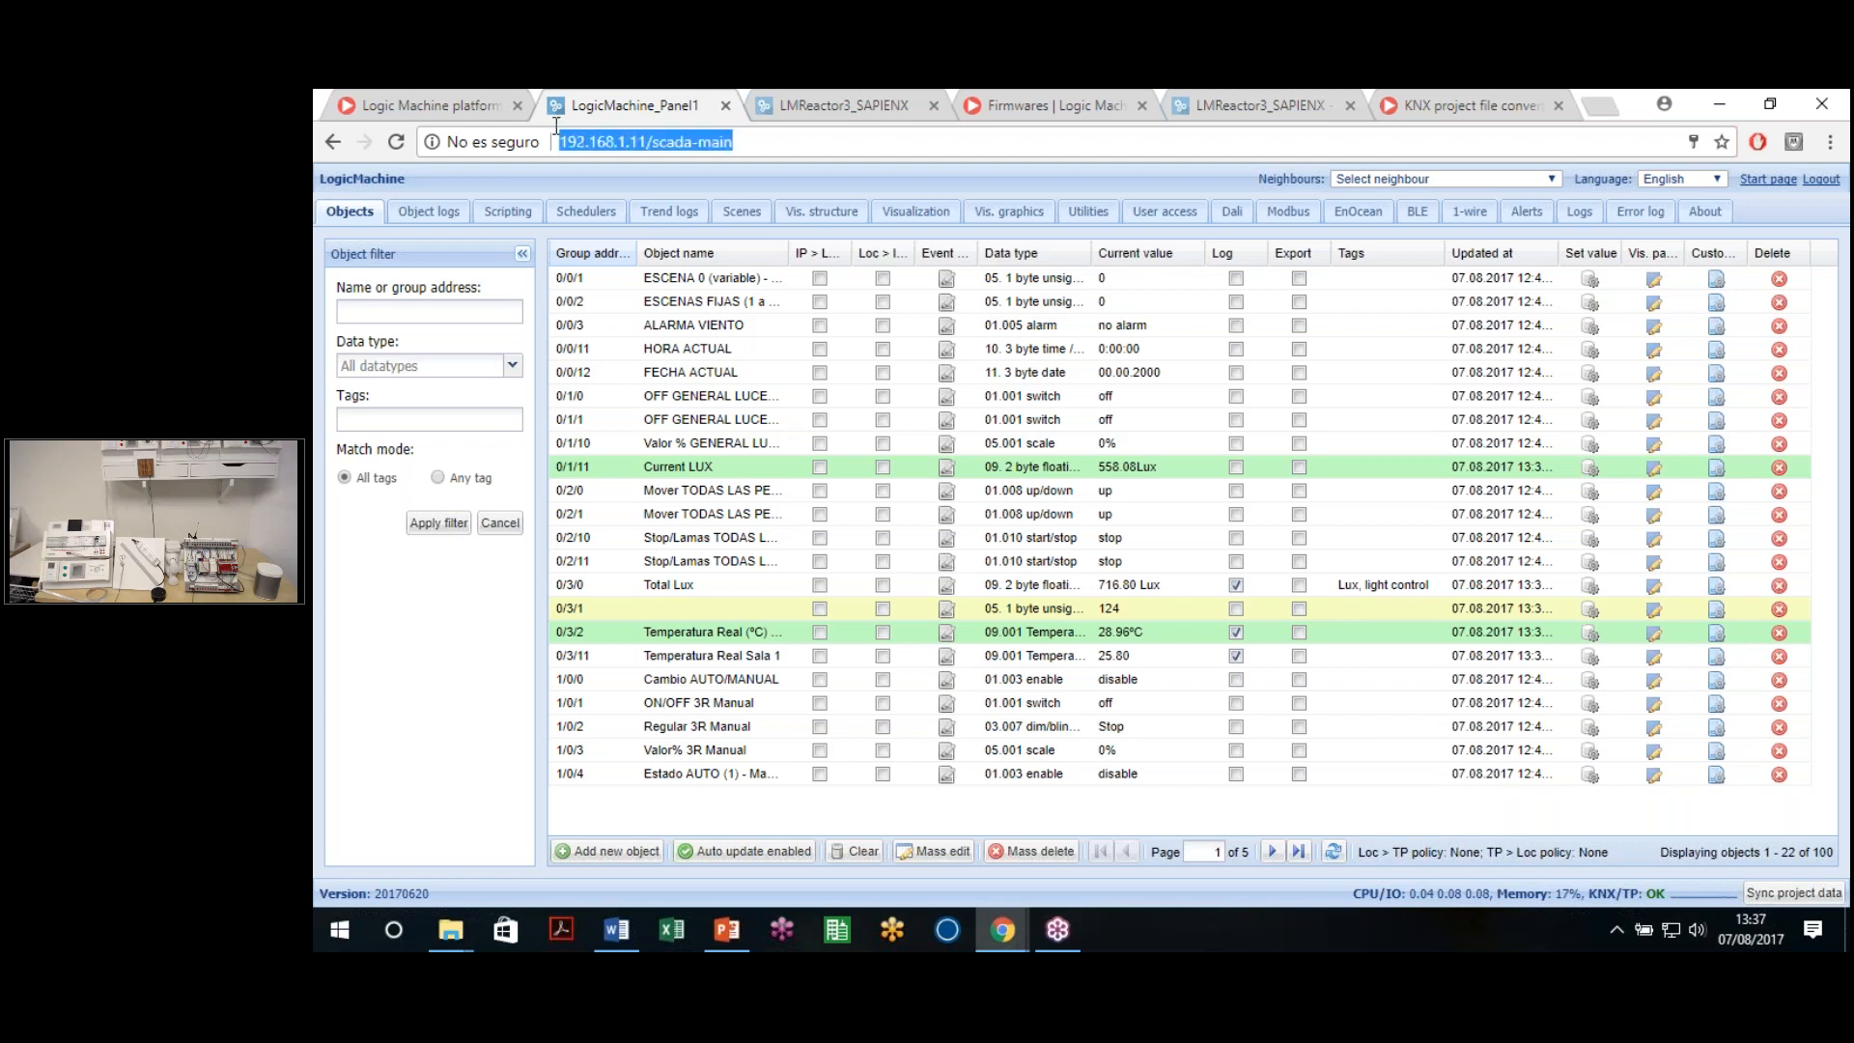
{"action": "left_click", "coordinate": [754, 141]}
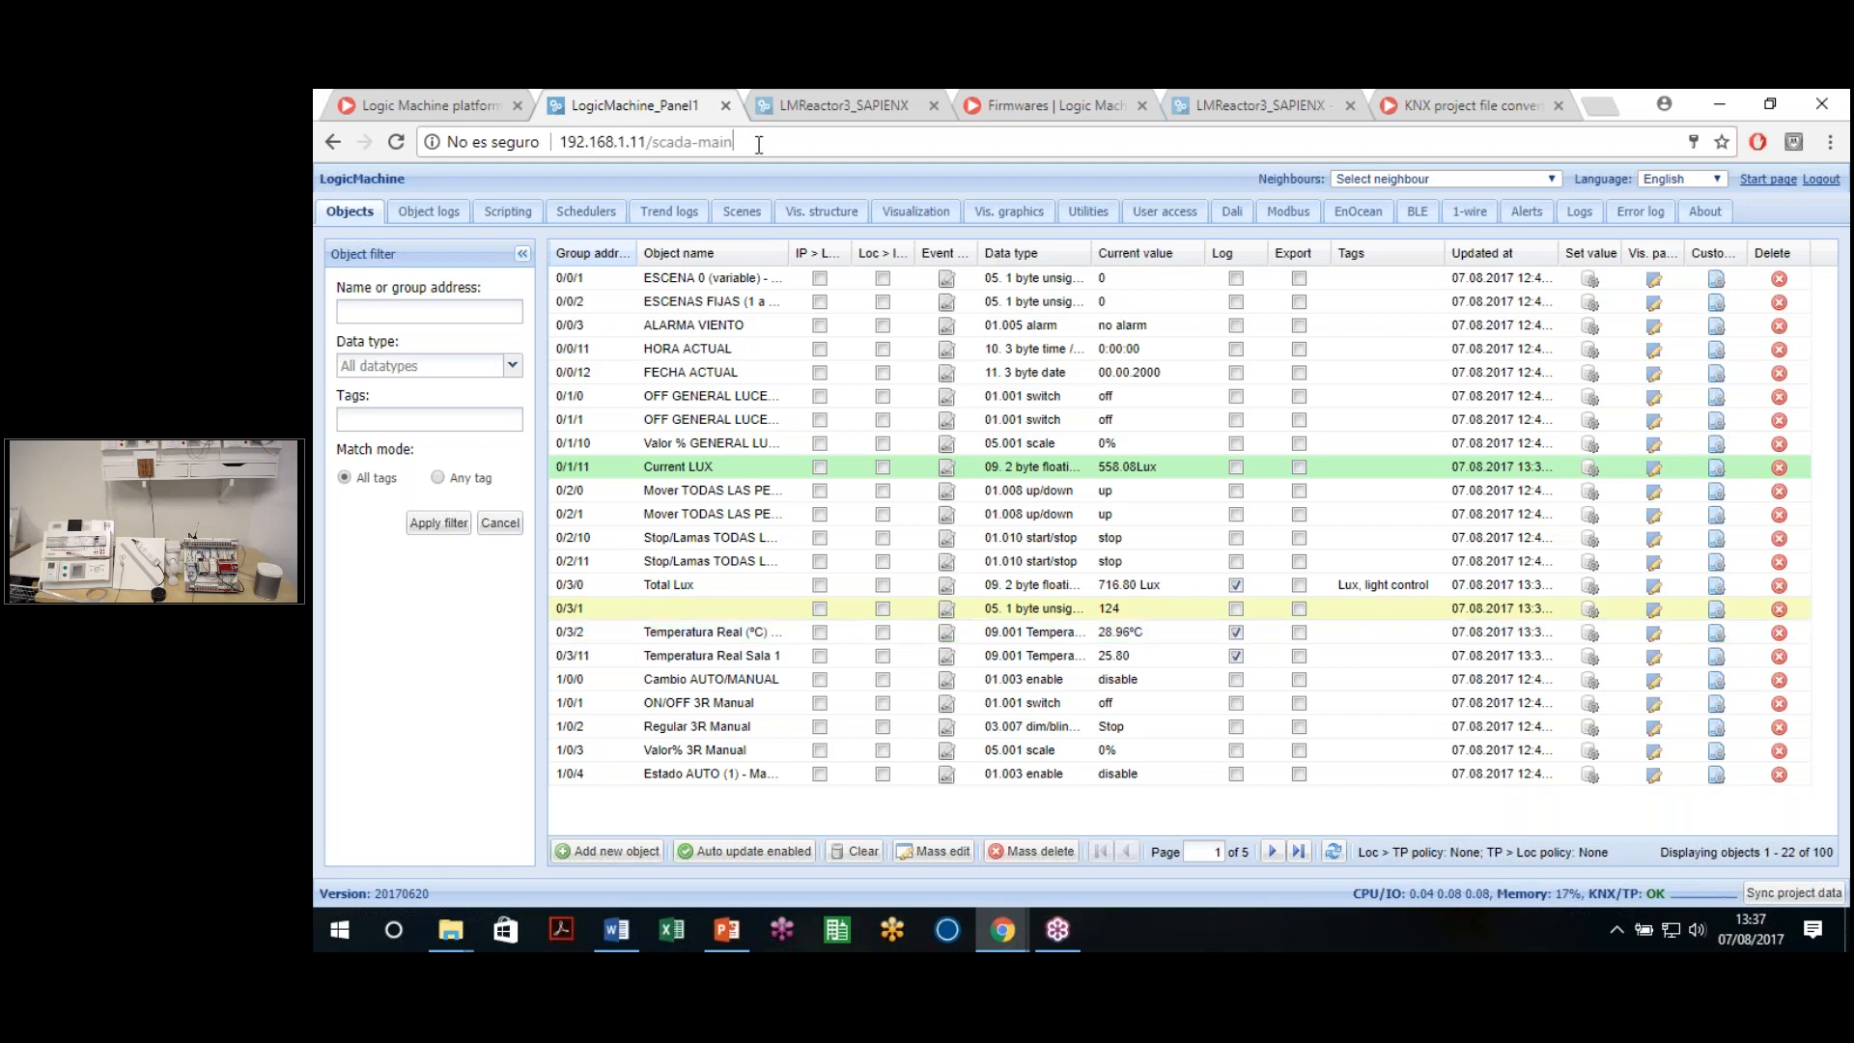